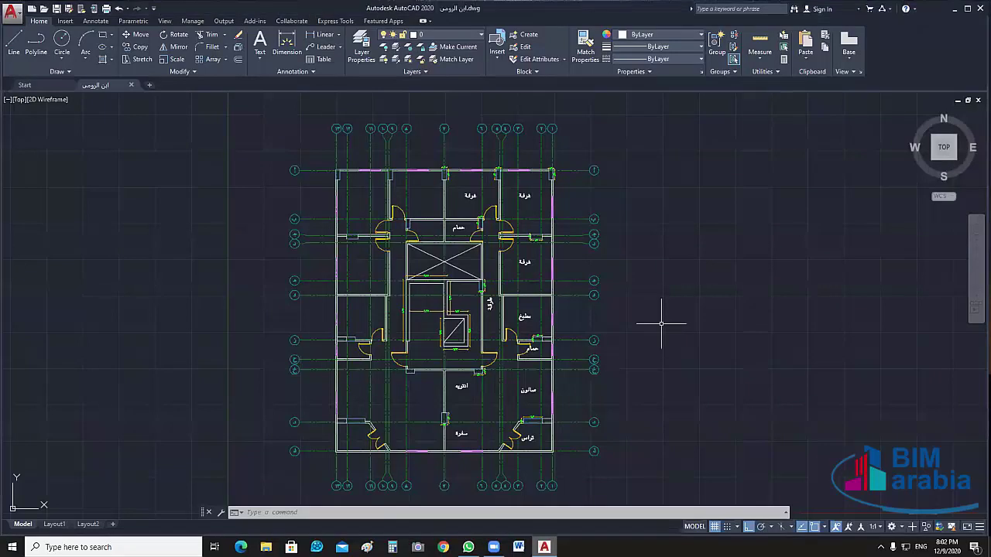
Pan the floor plan left and up
{"action": "middle_click_drag", "start_coordinate": [661, 323], "coordinate": [634, 327]}
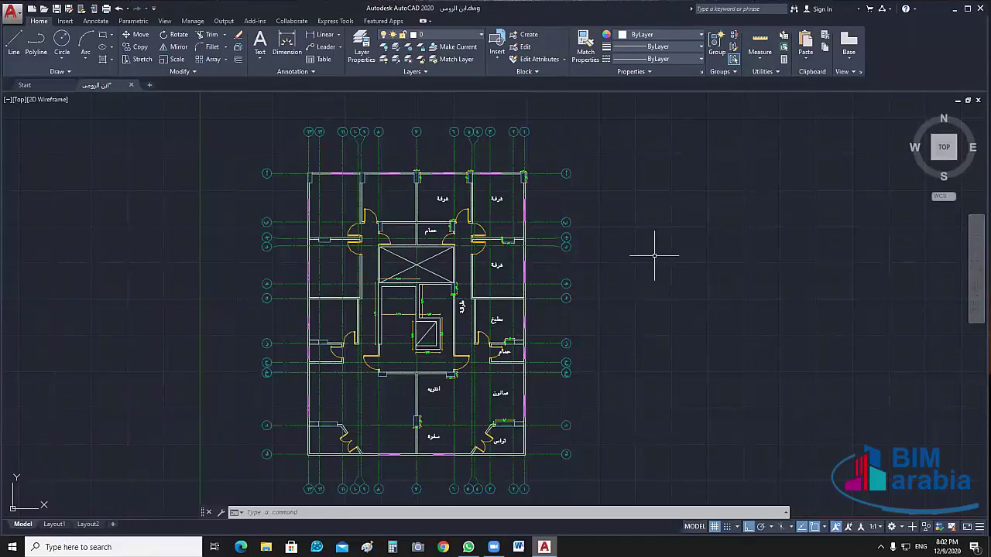
{"action": "middle_click_drag", "start_coordinate": [658, 336], "coordinate": [410, 277]}
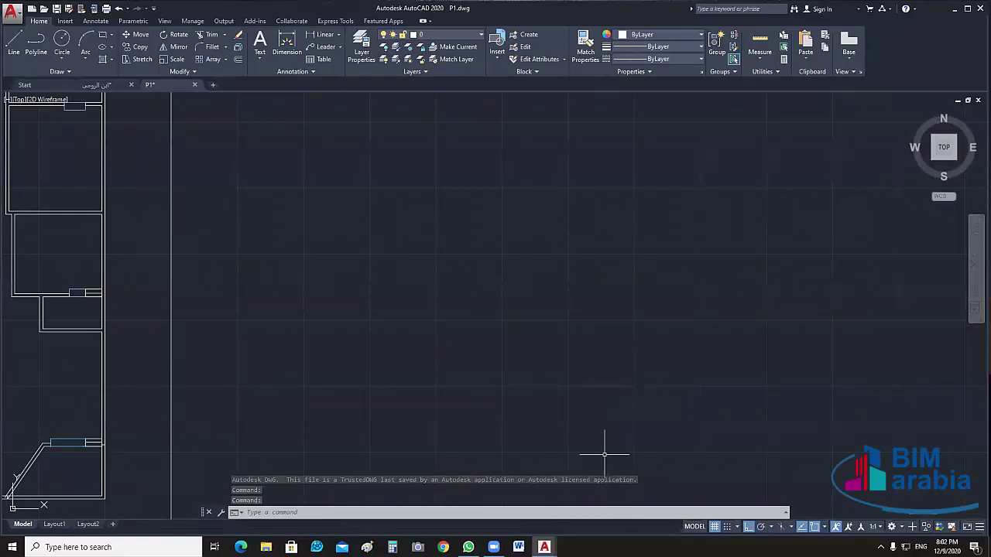
Draw a short horizontal multiline in P1 with ML
{"action": "type", "text": "ml"}
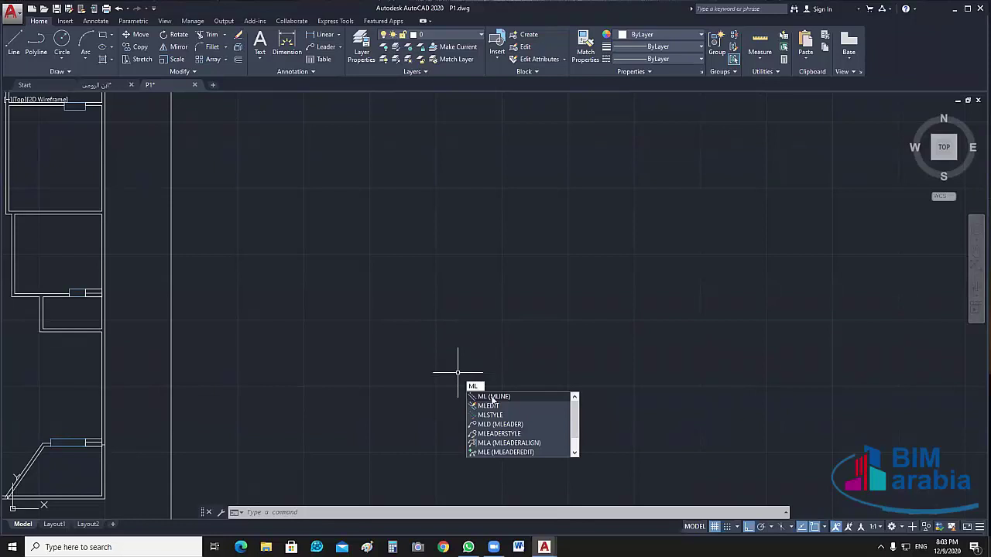
{"action": "key", "text": "Return"}
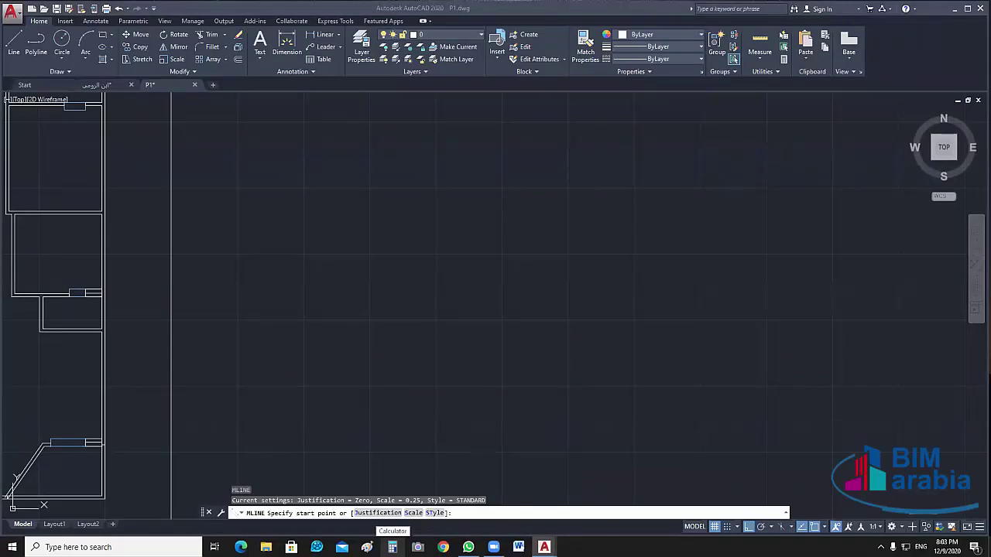
{"action": "left_click", "coordinate": [347, 321]}
{"action": "left_click", "coordinate": [535, 320]}
{"action": "key", "text": "Return"}
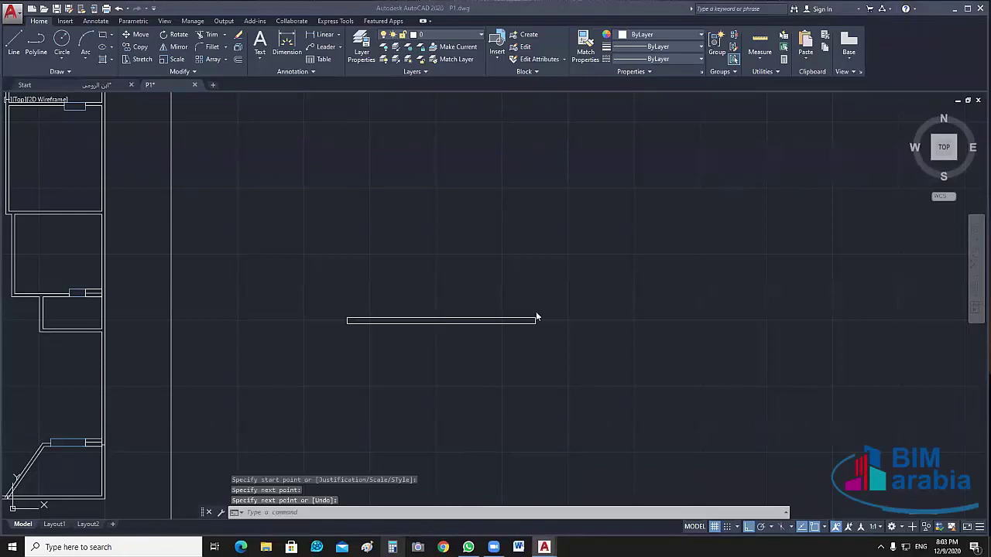
Select and deselect the multiline while zooming and panning around it
{"action": "left_click", "coordinate": [468, 343]}
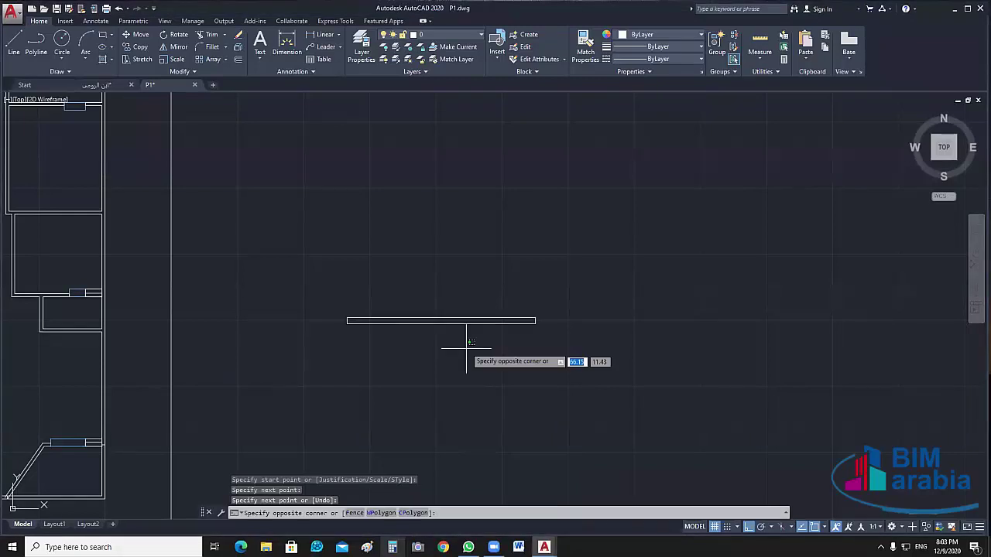
{"action": "left_click", "coordinate": [464, 283]}
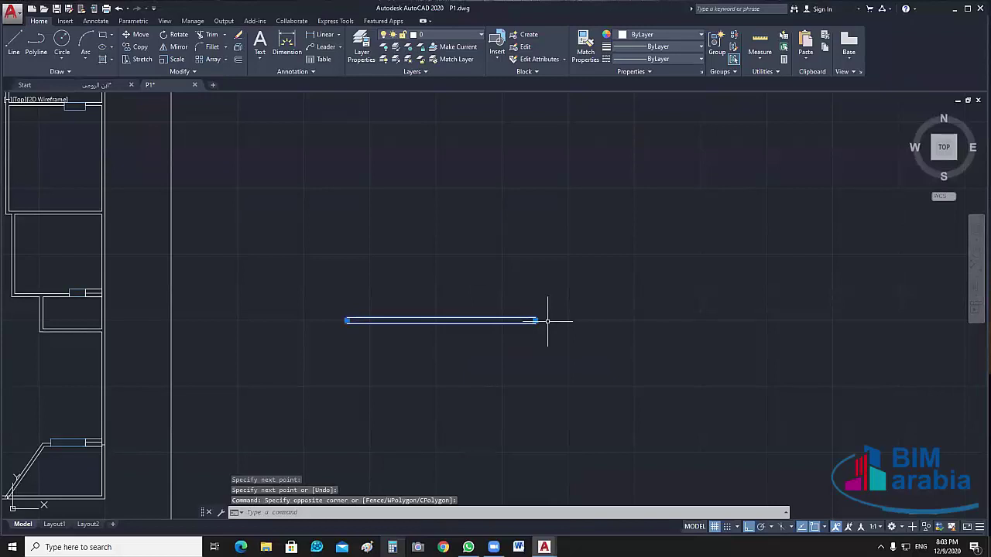
{"action": "key", "text": "Escape"}
{"action": "scroll", "coordinate": [547, 320], "scroll_direction": "up", "scroll_amount": 2}
{"action": "middle_click_drag", "start_coordinate": [658, 321], "coordinate": [617, 322]}
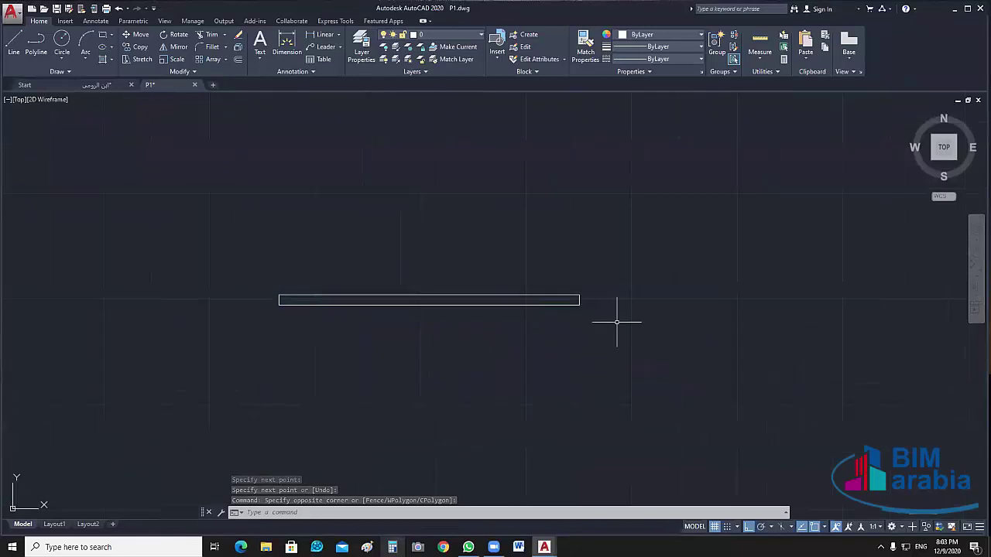
{"action": "key", "text": "Escape"}
{"action": "left_click", "coordinate": [635, 315]}
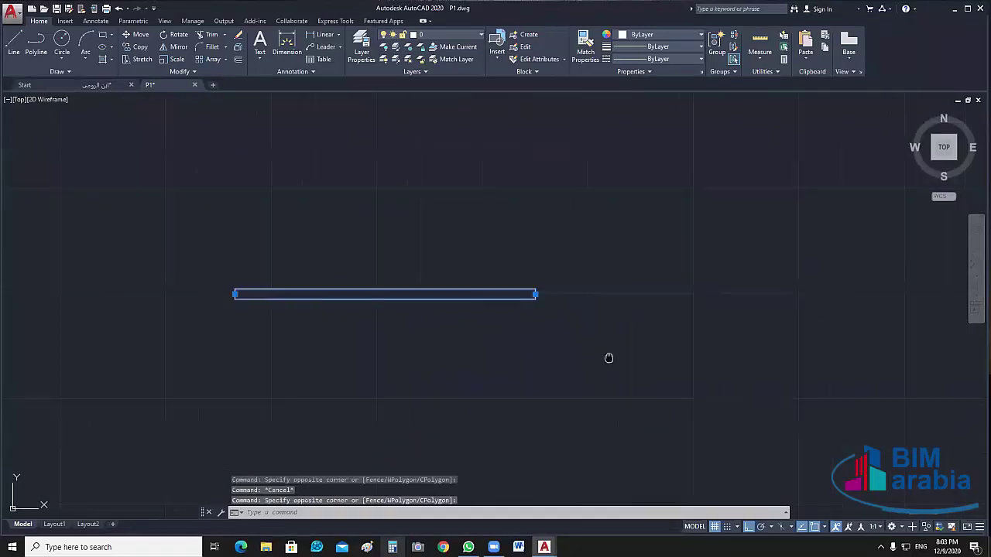
{"action": "key", "text": "Escape"}
{"action": "scroll", "coordinate": [613, 335], "scroll_direction": "down", "scroll_amount": 2}
{"action": "middle_click_drag", "start_coordinate": [614, 336], "coordinate": [571, 347]}
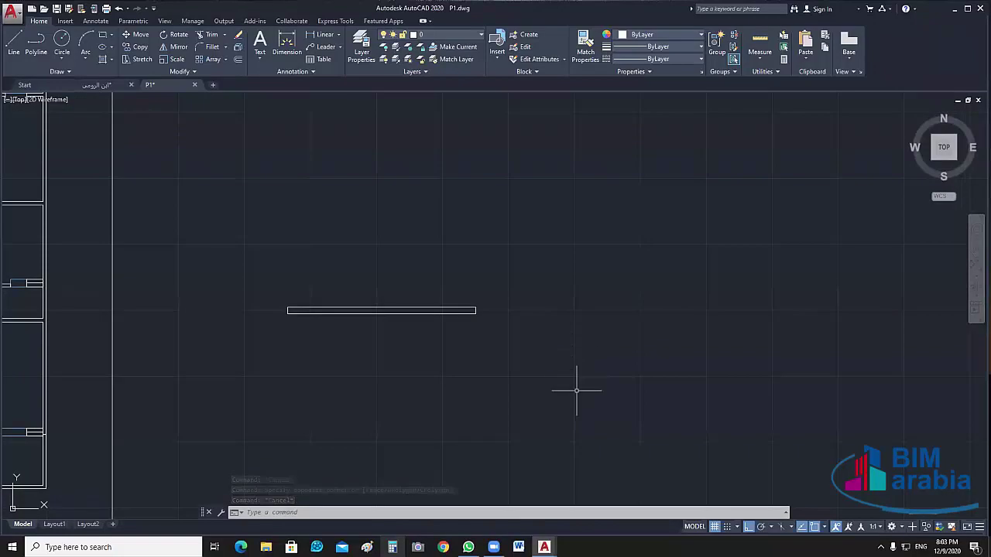
{"action": "mouse_move", "coordinate": [575, 390]}
{"action": "middle_mouse_down"}
{"action": "mouse_move", "coordinate": [570, 368]}
{"action": "mouse_move", "coordinate": [504, 369]}
{"action": "middle_mouse_up"}
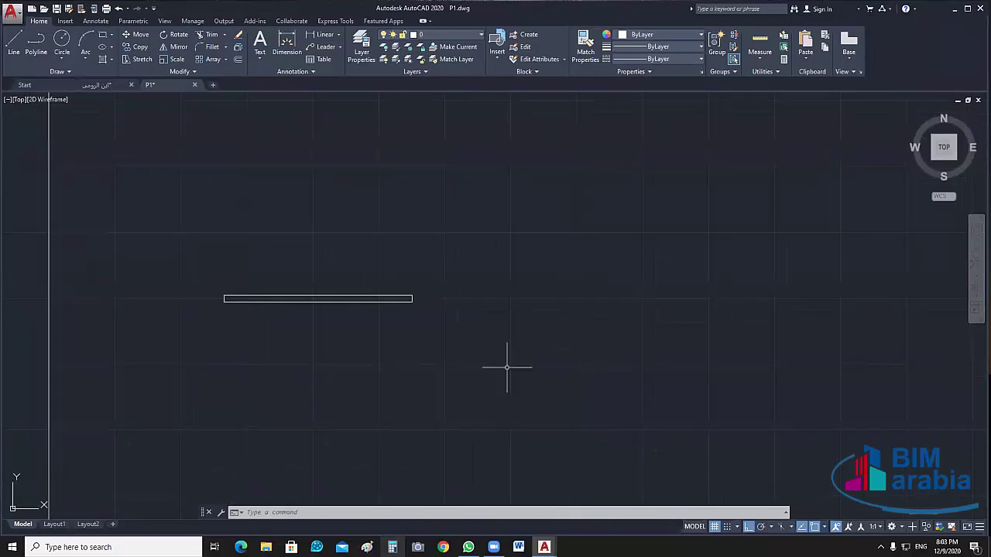
Cancel the restarted multiline command, and close the Multiline Style dialog without changes
{"action": "type", "text": "ml"}
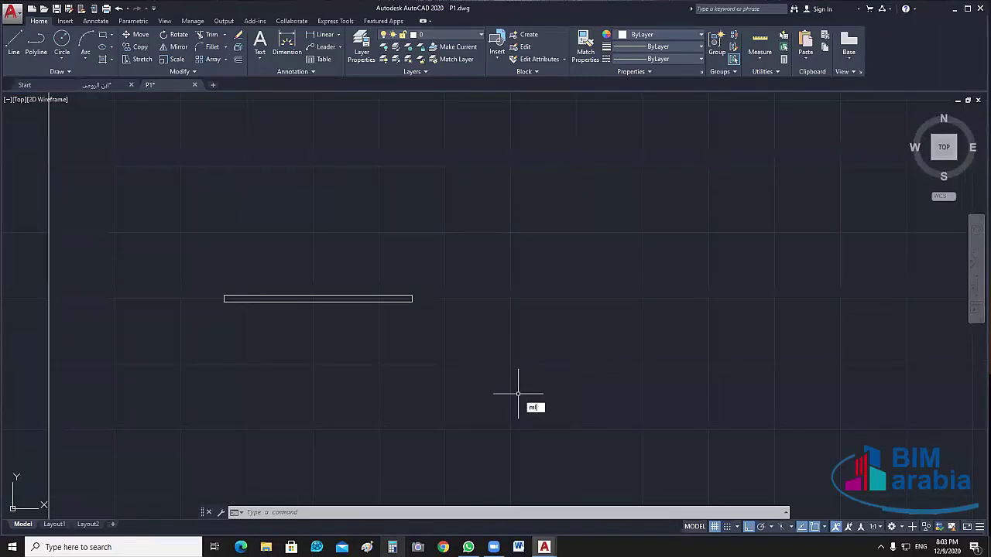
{"action": "key", "text": "Return"}
{"action": "key", "text": "Escape"}
{"action": "type", "text": "ML"}
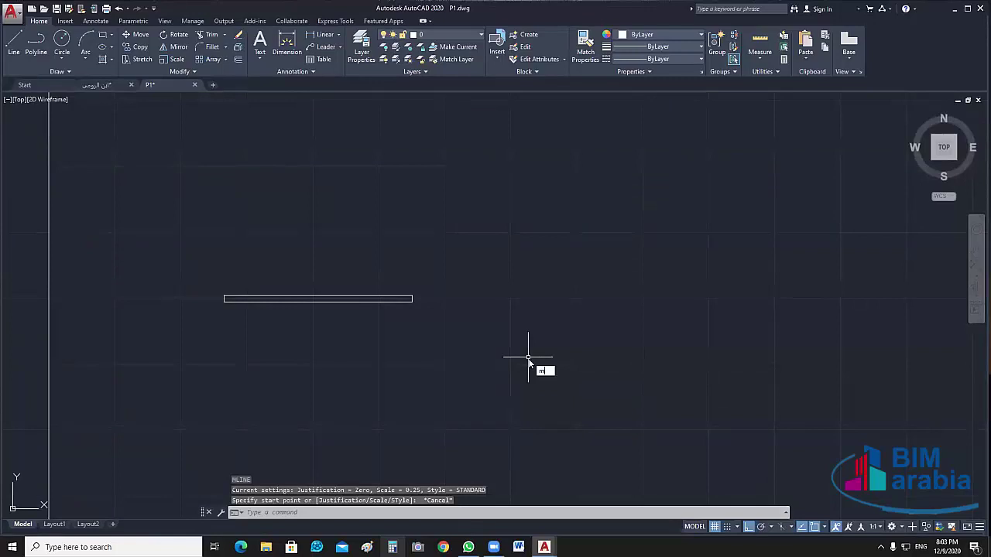
{"action": "key", "text": "Escape"}
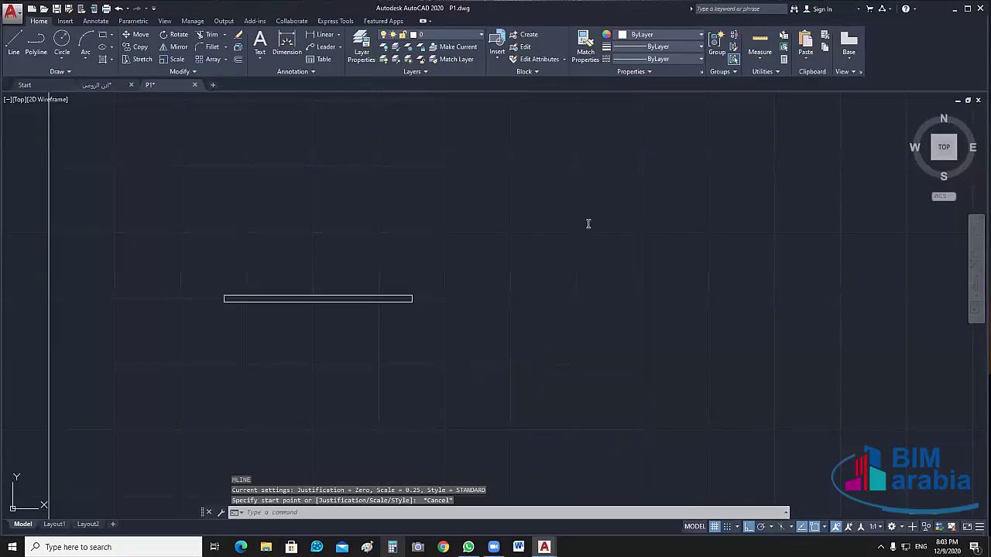
{"action": "type", "text": "mlstyle"}
{"action": "key", "text": "Return"}
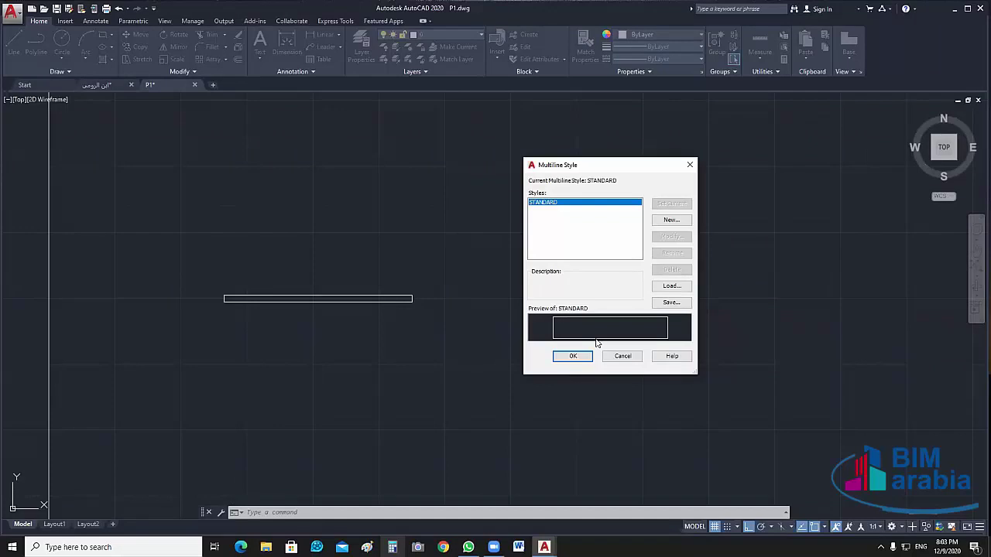
{"action": "left_click", "coordinate": [622, 356]}
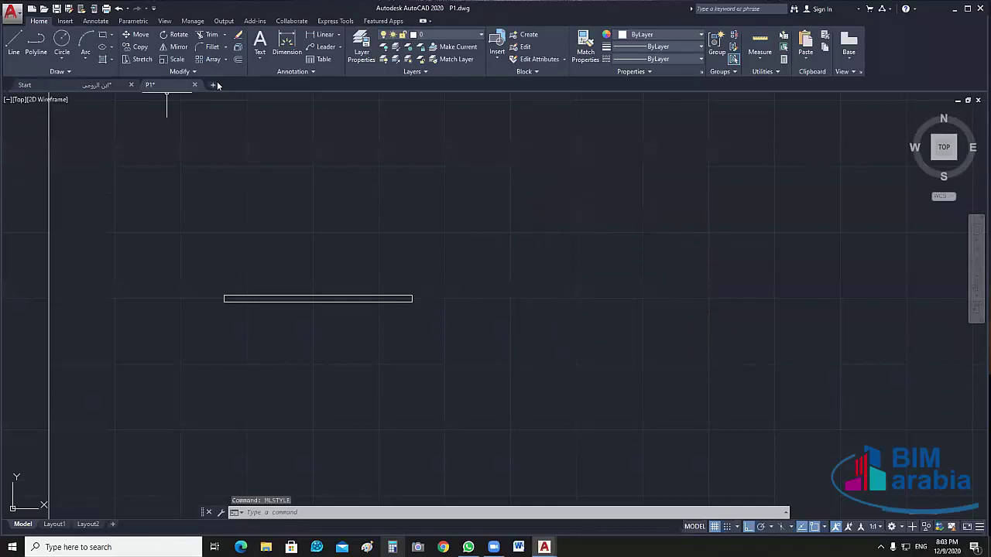
Start a new blank drawing and draw a long horizontal multiline across it
{"action": "left_click", "coordinate": [213, 84]}
{"action": "type", "text": "ml"}
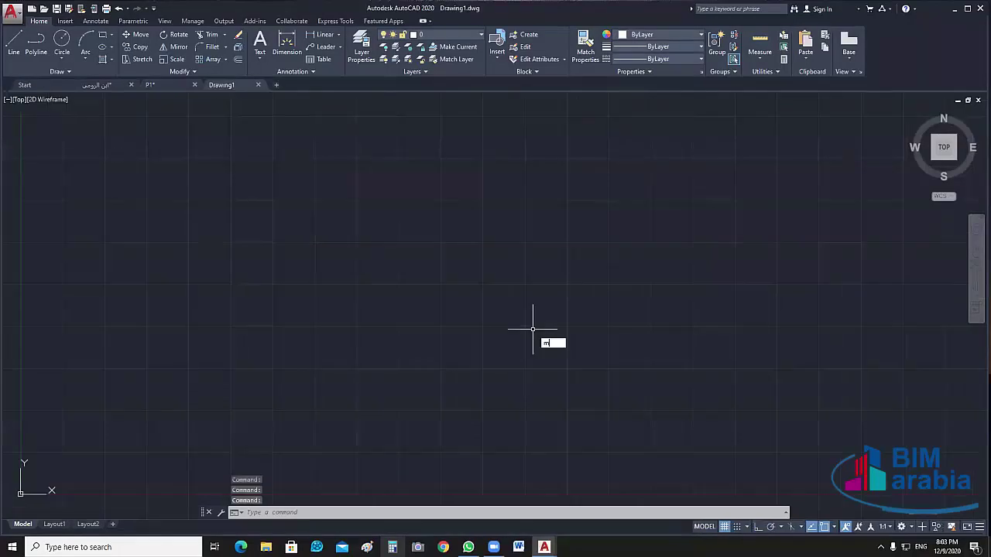
{"action": "key", "text": "Return"}
{"action": "left_click", "coordinate": [364, 301]}
{"action": "left_click", "coordinate": [595, 301]}
{"action": "key", "text": "Return"}
Zoom in and bring up the Multiline Style dialog showing STANDARD
{"action": "scroll", "coordinate": [520, 305], "scroll_direction": "up", "scroll_amount": 2}
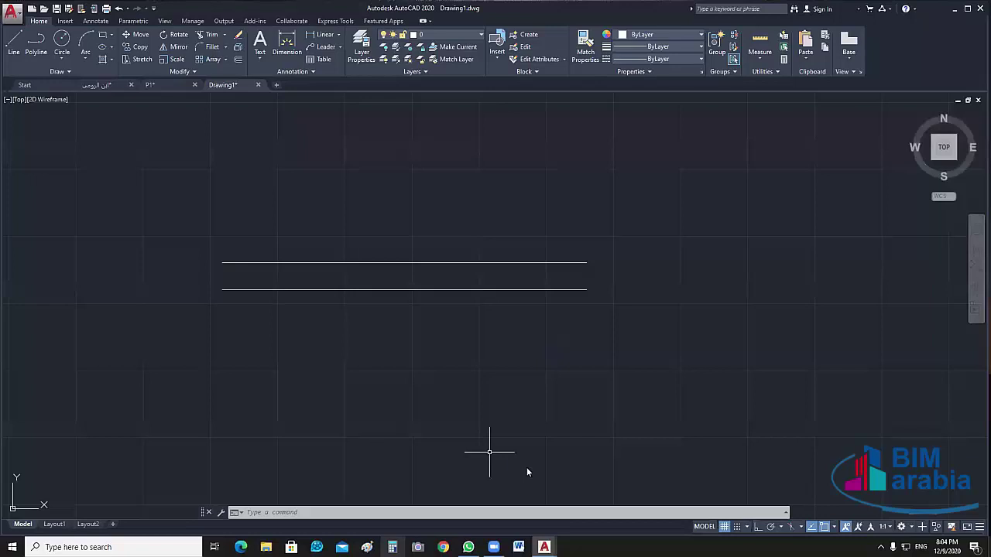
{"action": "type", "text": "mlstyle"}
{"action": "key", "text": "Return"}
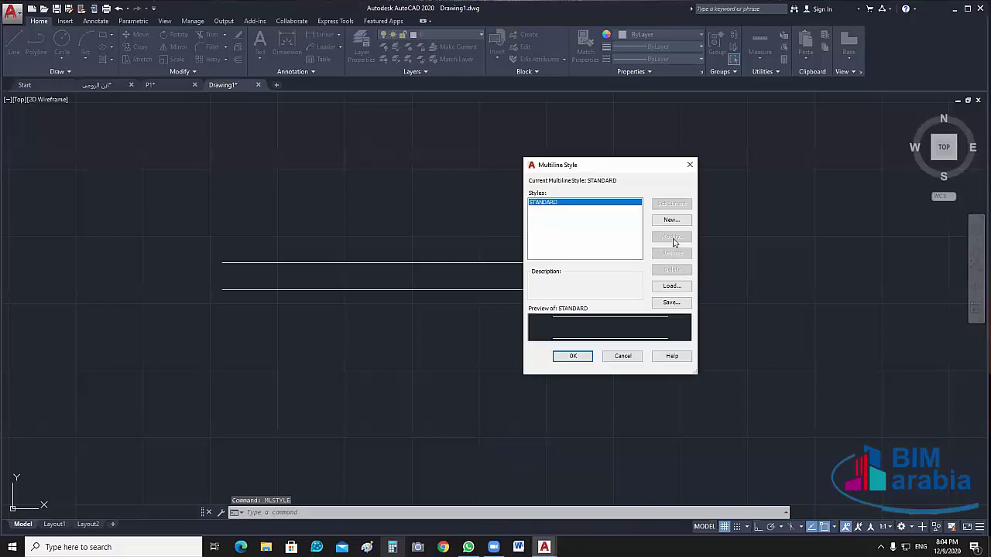
Modify the STANDARD multiline style to close its start and end with line caps
{"action": "left_click", "coordinate": [631, 357]}
{"action": "left_click", "coordinate": [379, 448]}
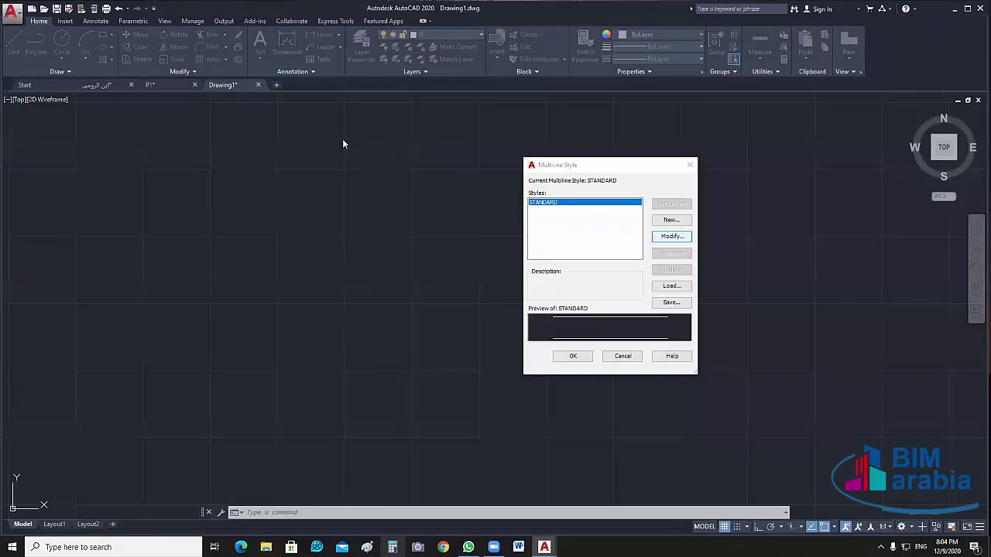
{"action": "left_click", "coordinate": [671, 236]}
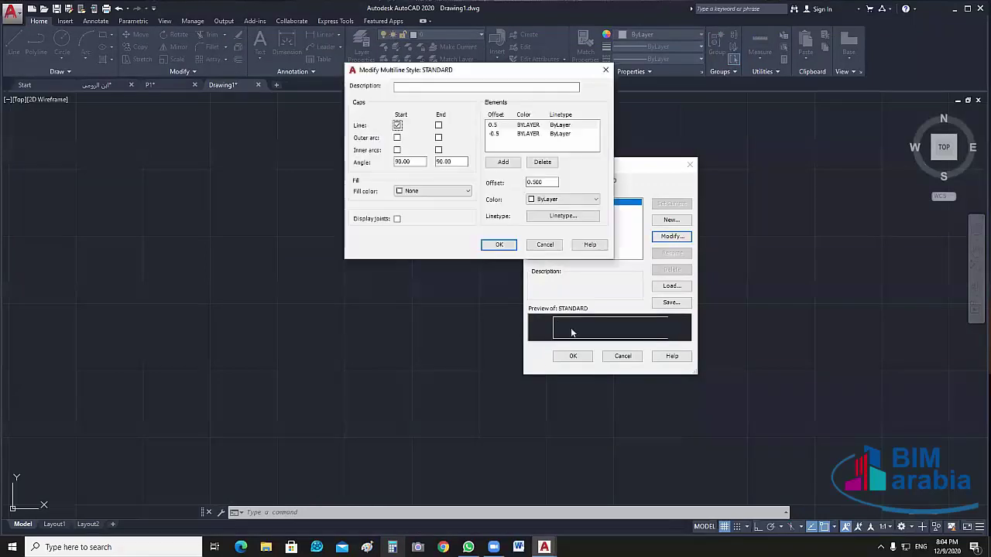
{"action": "left_click", "coordinate": [439, 125]}
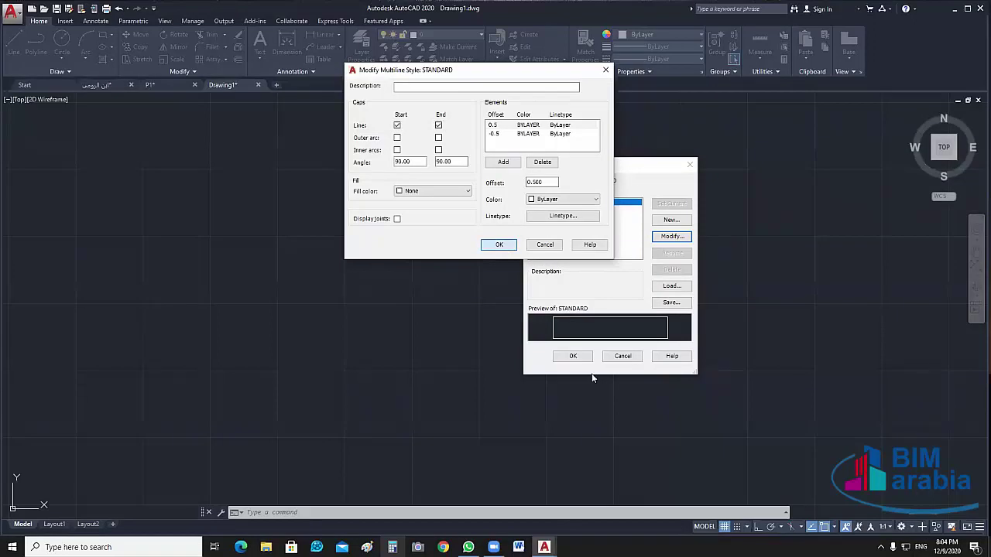
{"action": "key", "text": "Return"}
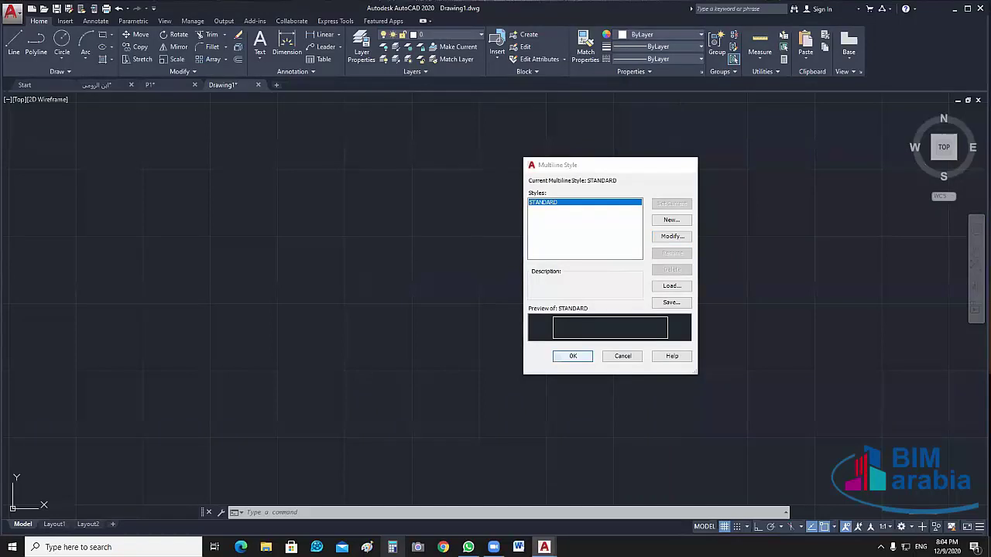
Draw the capped multiline, then undo it
{"action": "key", "text": "Return"}
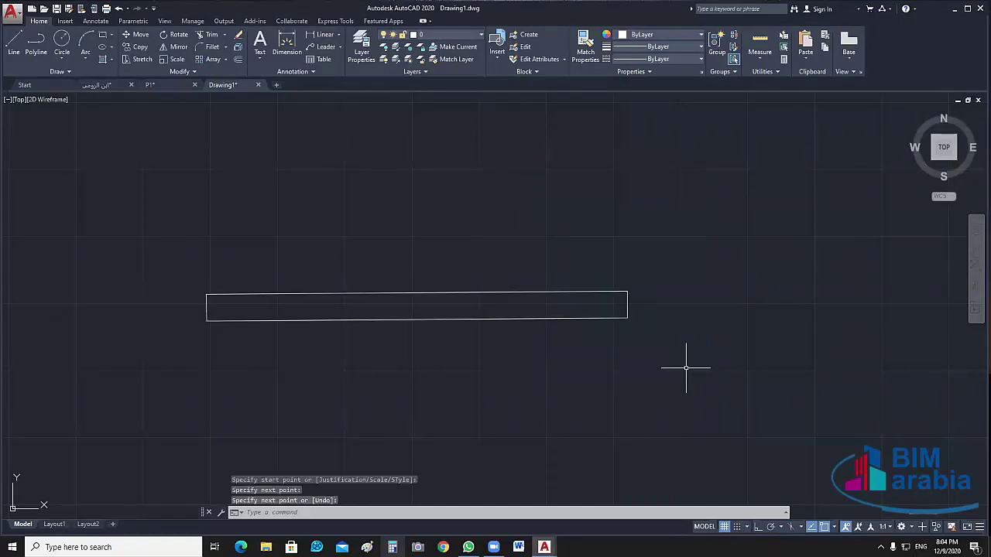
{"action": "scroll", "coordinate": [490, 333], "scroll_direction": "down", "scroll_amount": 4}
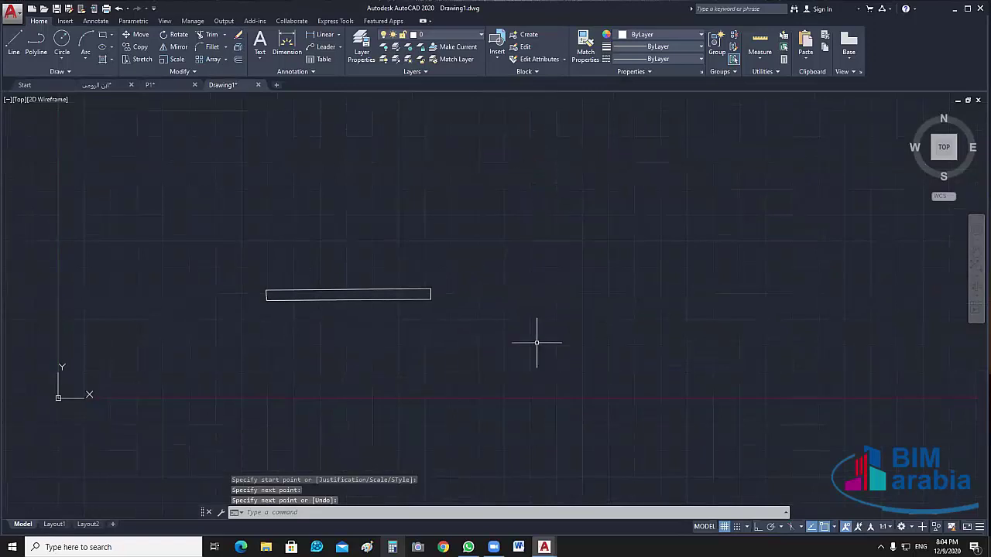
{"action": "key", "text": "ctrl+z"}
{"action": "key", "text": "ctrl+z"}
{"action": "key", "text": "ctrl+z"}
{"action": "key", "text": "ctrl+z"}
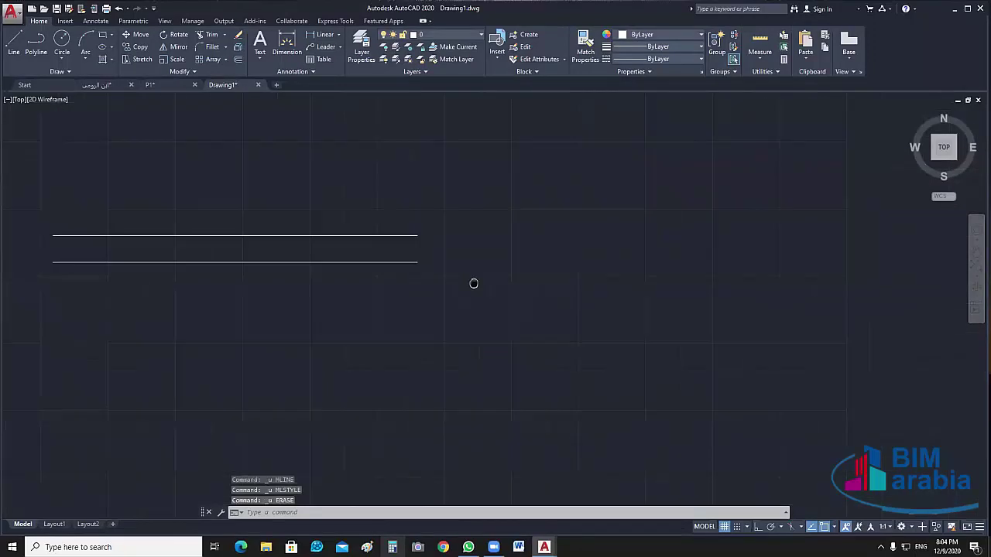
Pan the drawing, cancel the multiline command, and dismiss the multiline style settings
{"action": "scroll", "coordinate": [474, 283], "scroll_direction": "down", "scroll_amount": 4}
{"action": "middle_click_drag", "start_coordinate": [616, 339], "coordinate": [540, 353]}
{"action": "type", "text": "m"}
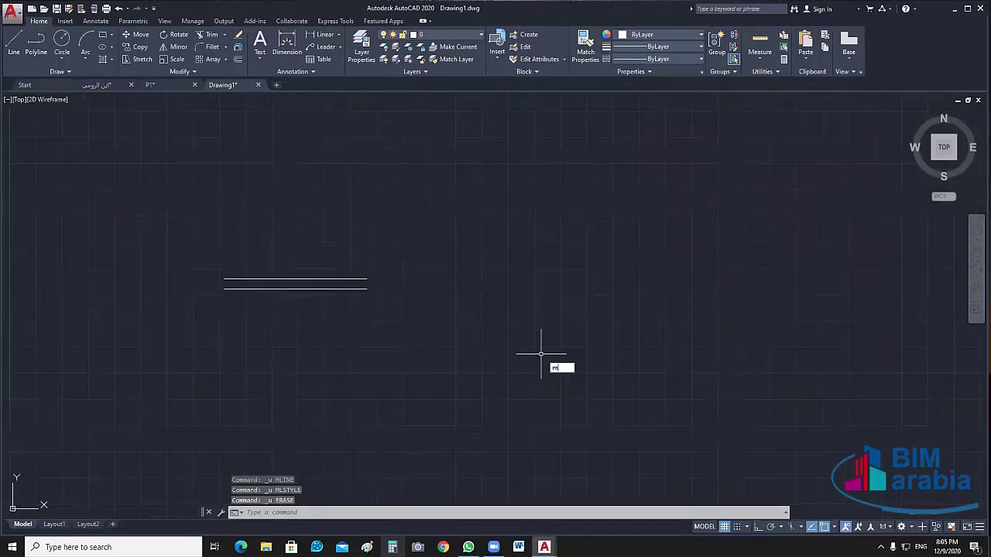
{"action": "type", "text": "l"}
{"action": "key", "text": "Return"}
{"action": "key", "text": "Escape"}
{"action": "type", "text": "ml"}
{"action": "key", "text": "Up"}
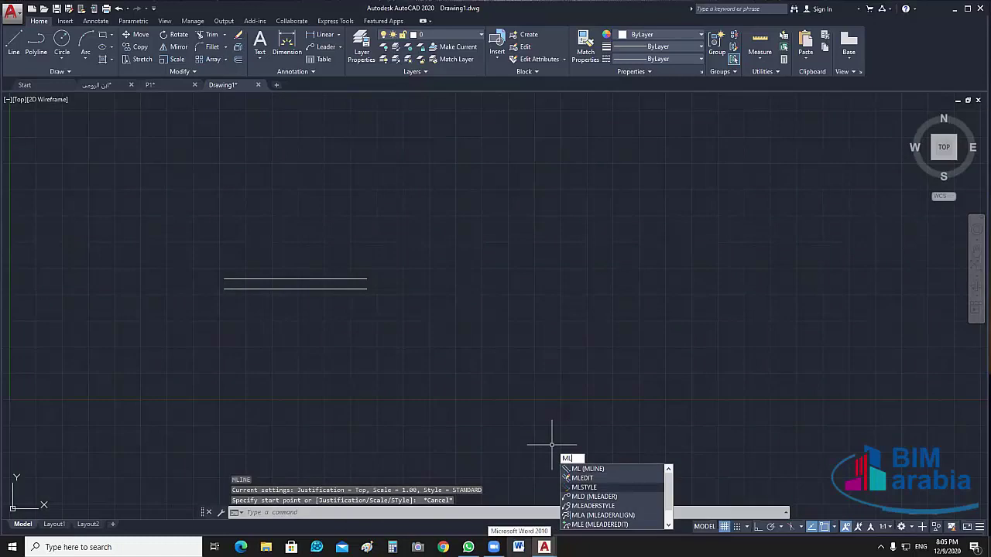
{"action": "key", "text": "Return"}
{"action": "key", "text": "Escape"}
Draw a long thin rectangle to the right of the double-line multiline
{"action": "left_click", "coordinate": [428, 304]}
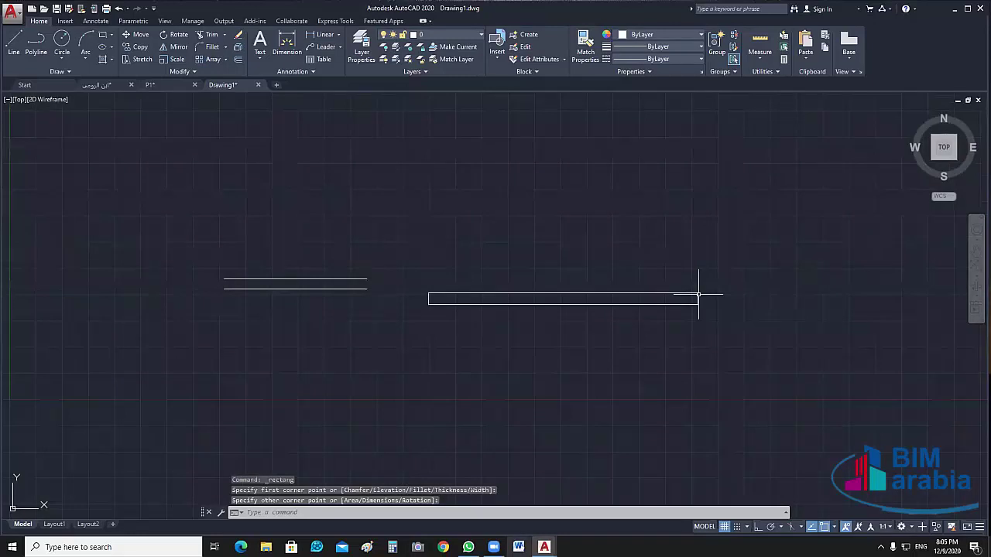
{"action": "left_click", "coordinate": [698, 294]}
{"action": "middle_click_drag", "start_coordinate": [895, 296], "coordinate": [851, 310]}
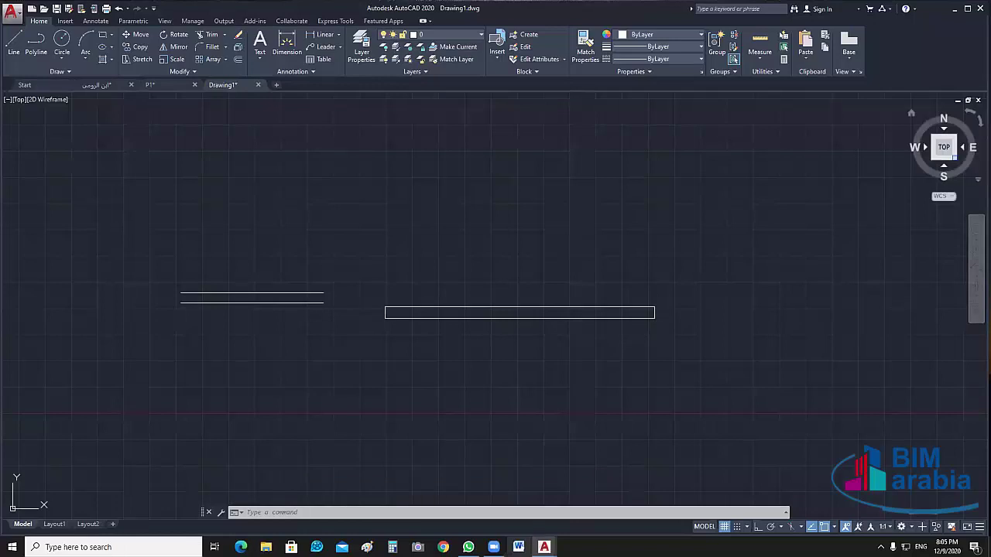
Switch to SE Isometric, extrude the rectangle into a wall, then delete the wall and lines
{"action": "left_click", "coordinate": [955, 157]}
{"action": "type", "text": "extr"}
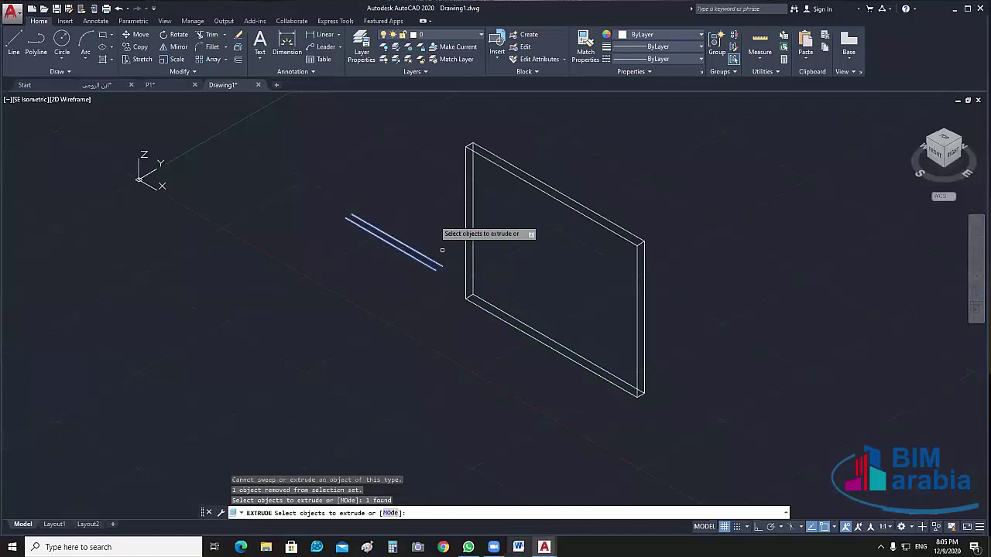
{"action": "scroll", "coordinate": [426, 260], "scroll_direction": "up", "scroll_amount": 3}
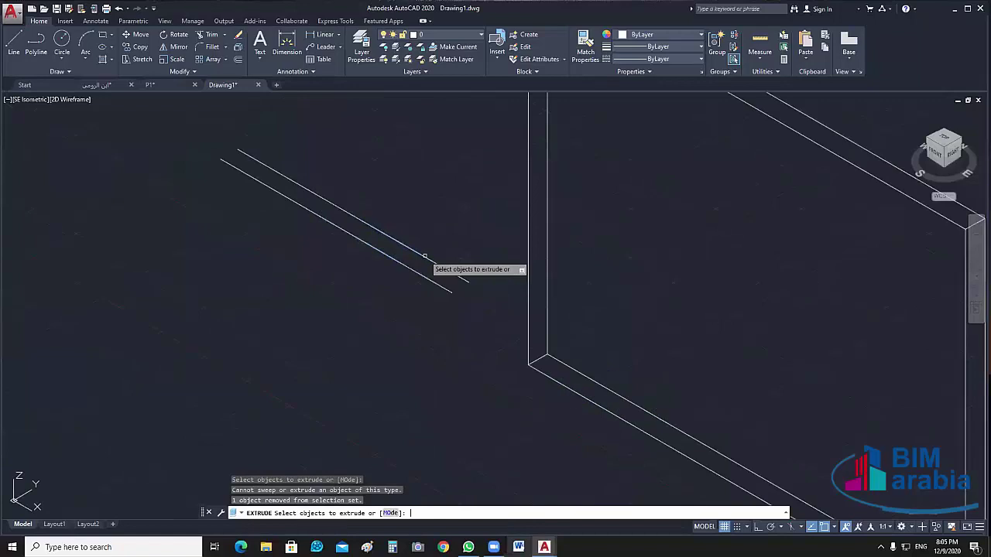
{"action": "scroll", "coordinate": [431, 322], "scroll_direction": "down", "scroll_amount": 3}
{"action": "middle_click_drag", "start_coordinate": [431, 322], "coordinate": [422, 336]}
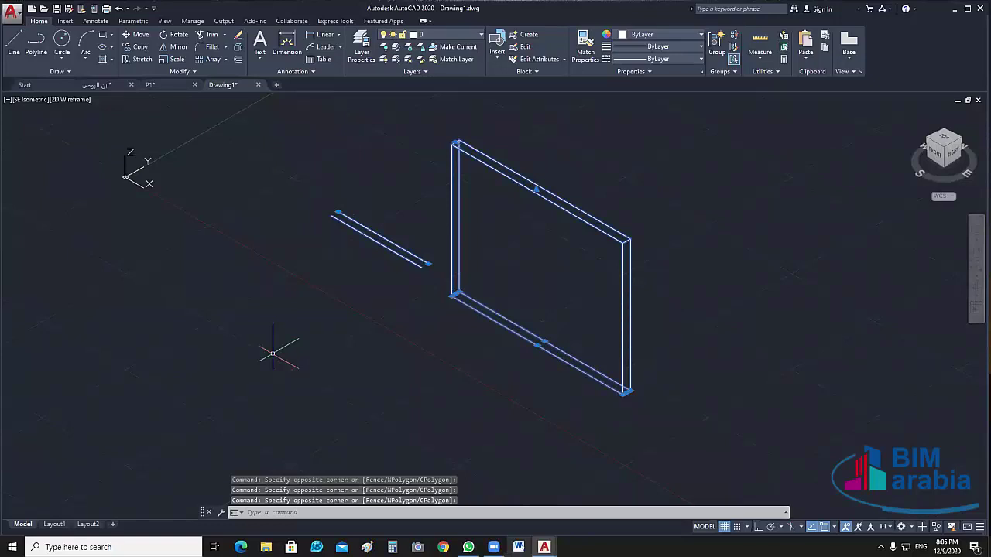
{"action": "key", "text": "Delete"}
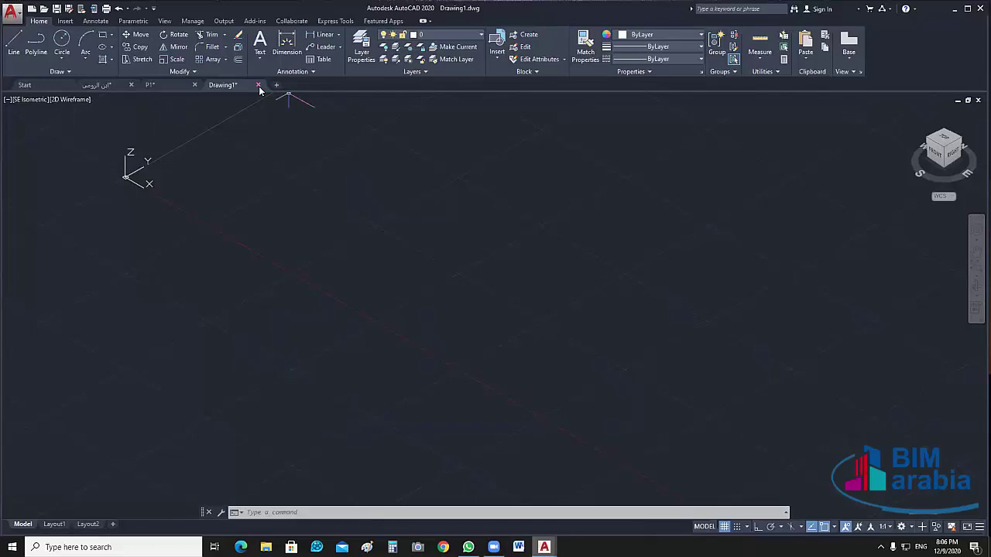
Close Drawing1 without saving
{"action": "key", "text": "ctrl+F4"}
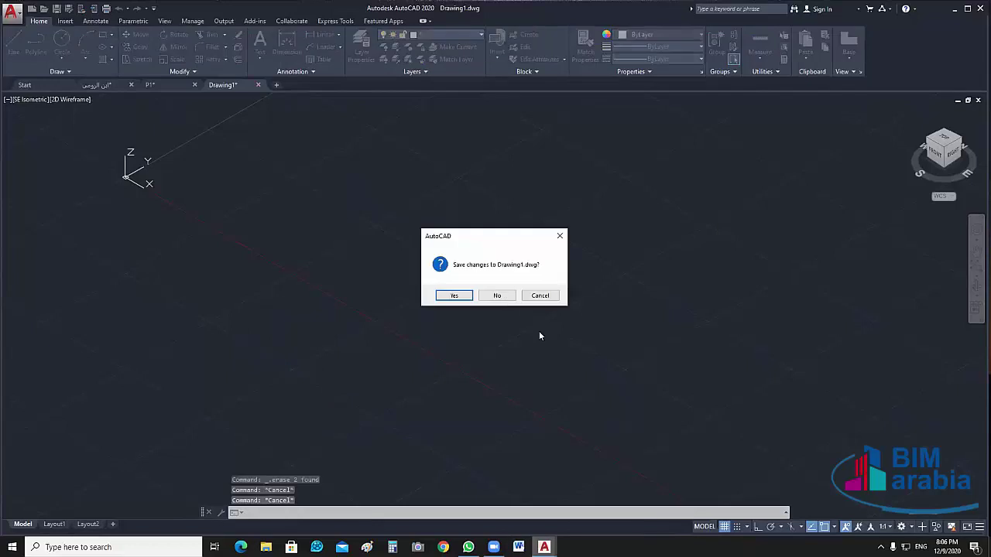
{"action": "key", "text": "Tab"}
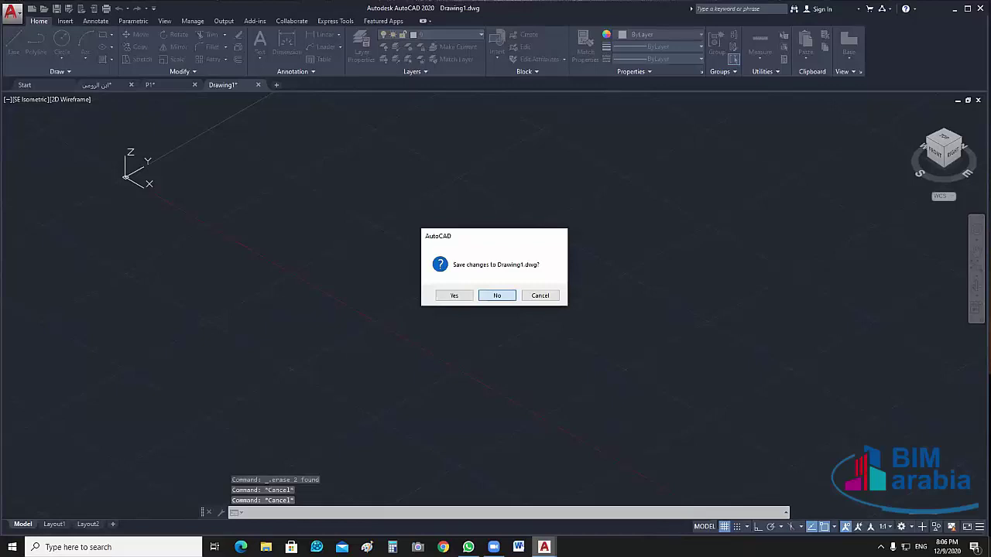
{"action": "key", "text": "Return"}
Erase the stray line in P1.dwg, review the plan, and switch to the ابن الرومي drawing
{"action": "left_click", "coordinate": [286, 369]}
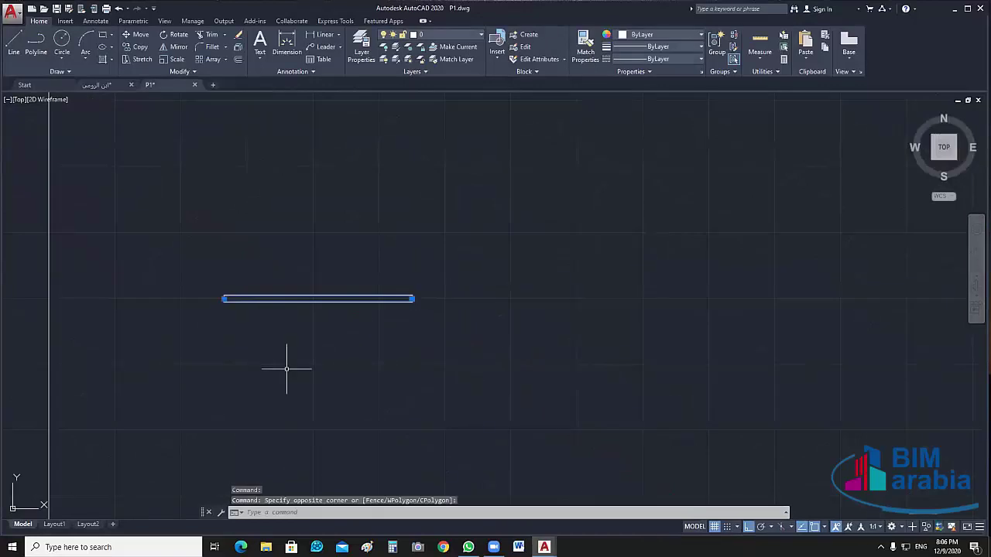
{"action": "key", "text": "Delete"}
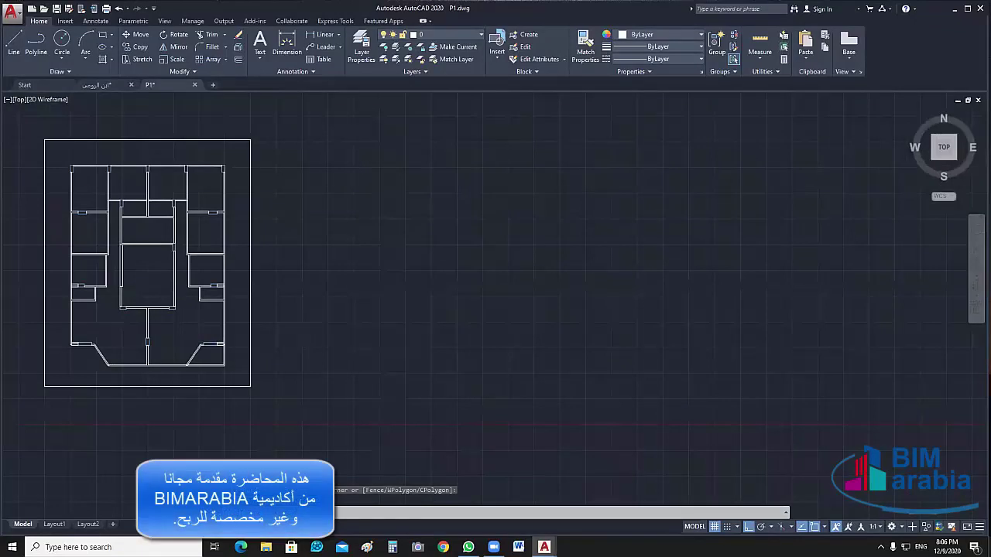
{"action": "scroll", "coordinate": [573, 318], "scroll_direction": "down", "scroll_amount": 2}
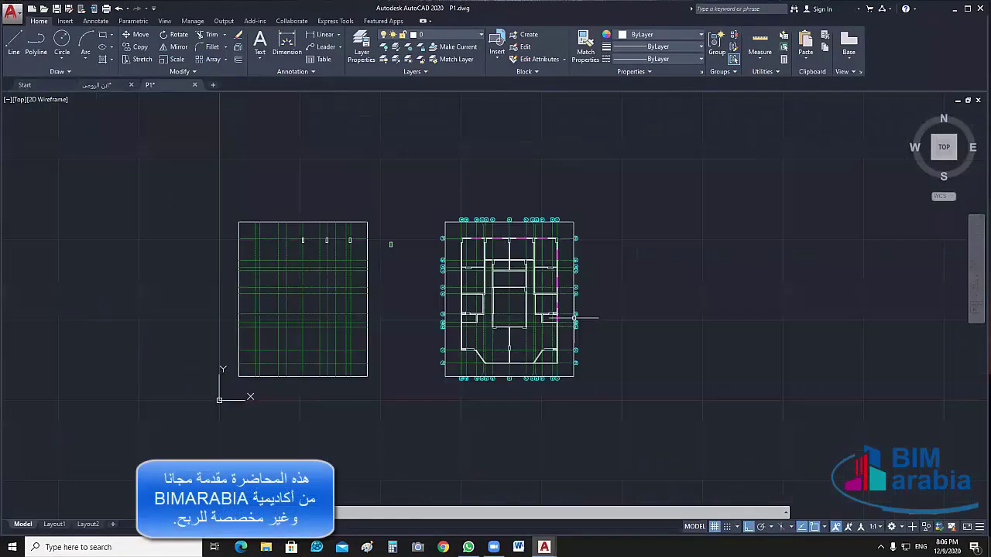
{"action": "scroll", "coordinate": [579, 317], "scroll_direction": "up", "scroll_amount": 5}
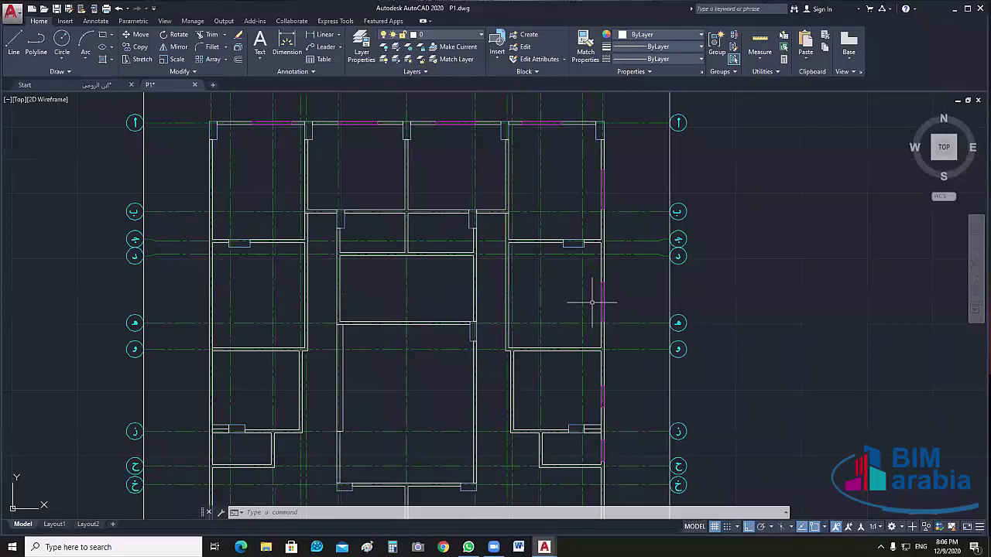
{"action": "middle_click_drag", "start_coordinate": [734, 350], "coordinate": [674, 318]}
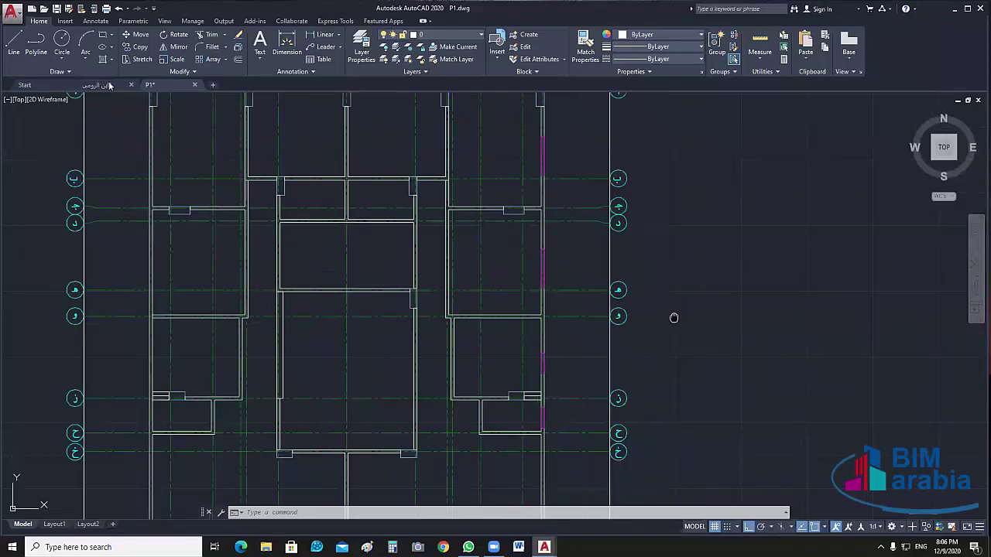
{"action": "scroll", "coordinate": [673, 318], "scroll_direction": "down", "scroll_amount": 2}
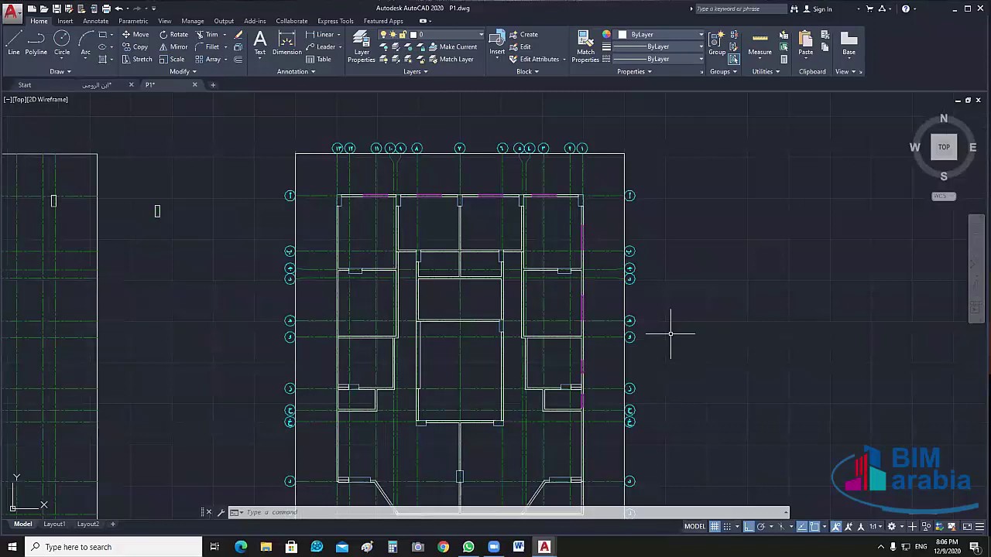
{"action": "key", "text": "ctrl+Tab"}
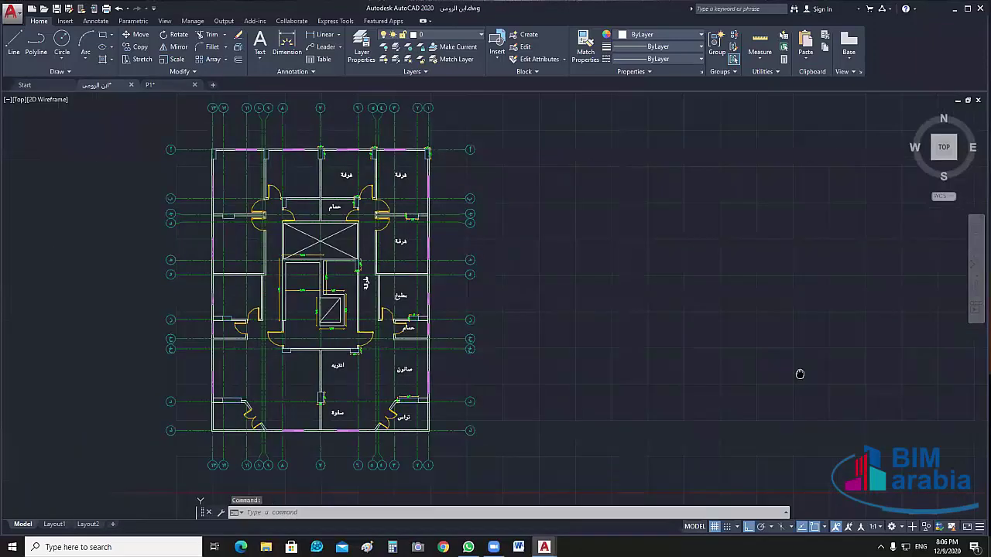
Zoom in and out on the ابن الرومي plan, then pan it left to clear empty space
{"action": "scroll", "coordinate": [356, 327], "scroll_direction": "up", "scroll_amount": 6}
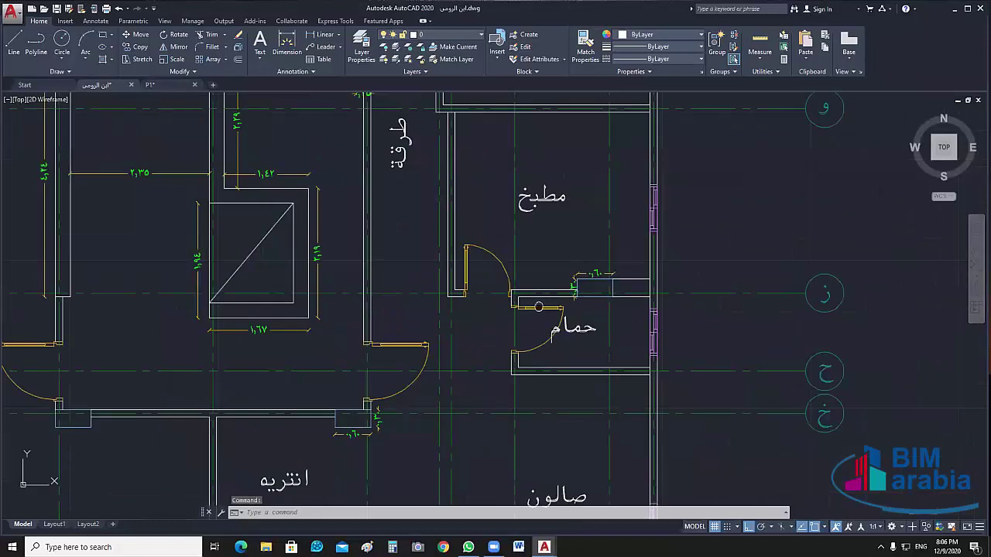
{"action": "scroll", "coordinate": [467, 307], "scroll_direction": "down", "scroll_amount": 4}
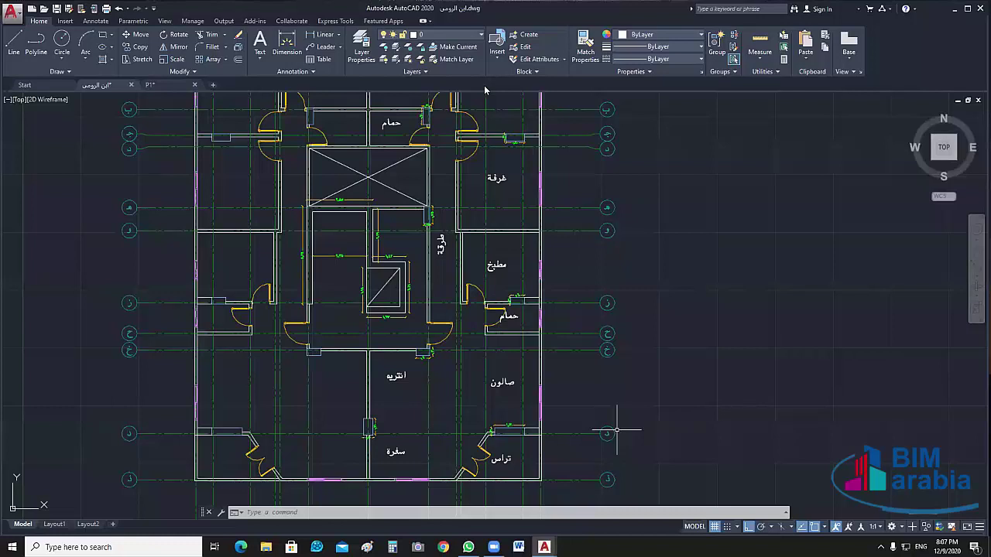
{"action": "middle_click_drag", "start_coordinate": [617, 430], "coordinate": [109, 456]}
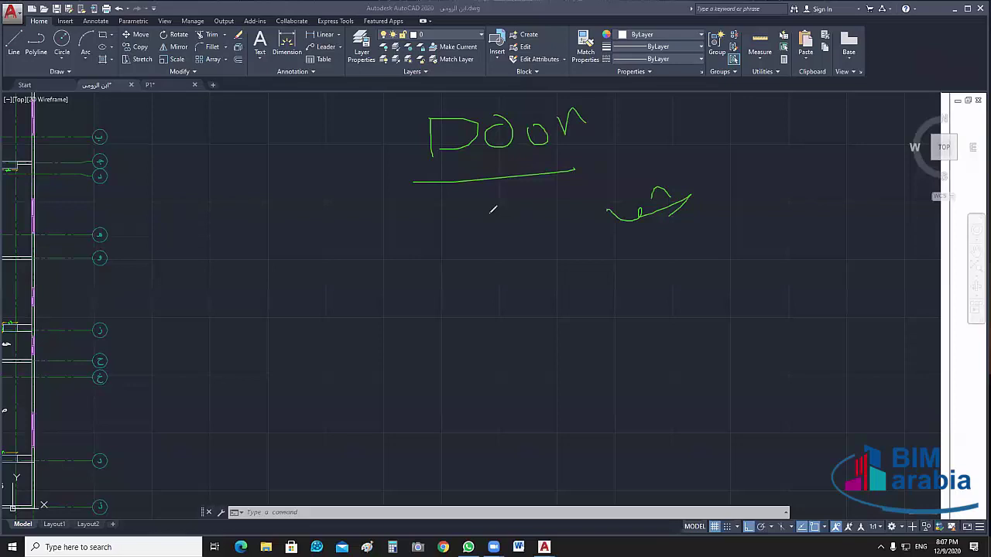
Handwrite Arabic notes in two columns under the Door heading
{"action": "mouse_move", "coordinate": [493, 209]}
{"action": "left_mouse_down"}
{"action": "mouse_move", "coordinate": [491, 277]}
{"action": "mouse_move", "coordinate": [648, 270]}
{"action": "mouse_move", "coordinate": [593, 287]}
{"action": "left_mouse_up"}
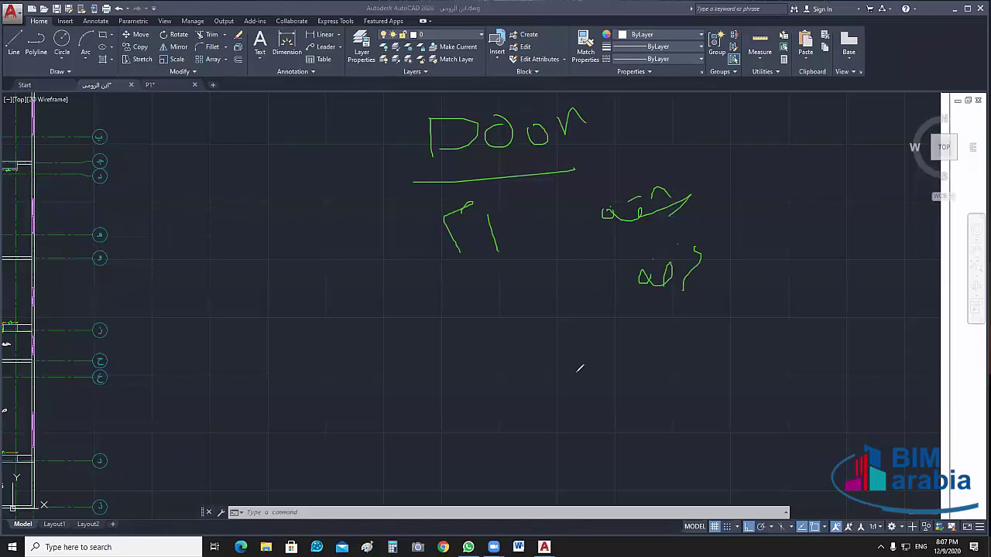
{"action": "left_click_drag", "start_coordinate": [537, 308], "coordinate": [511, 294]}
{"action": "left_click_drag", "start_coordinate": [506, 284], "coordinate": [497, 329]}
{"action": "left_click_drag", "start_coordinate": [728, 318], "coordinate": [681, 361]}
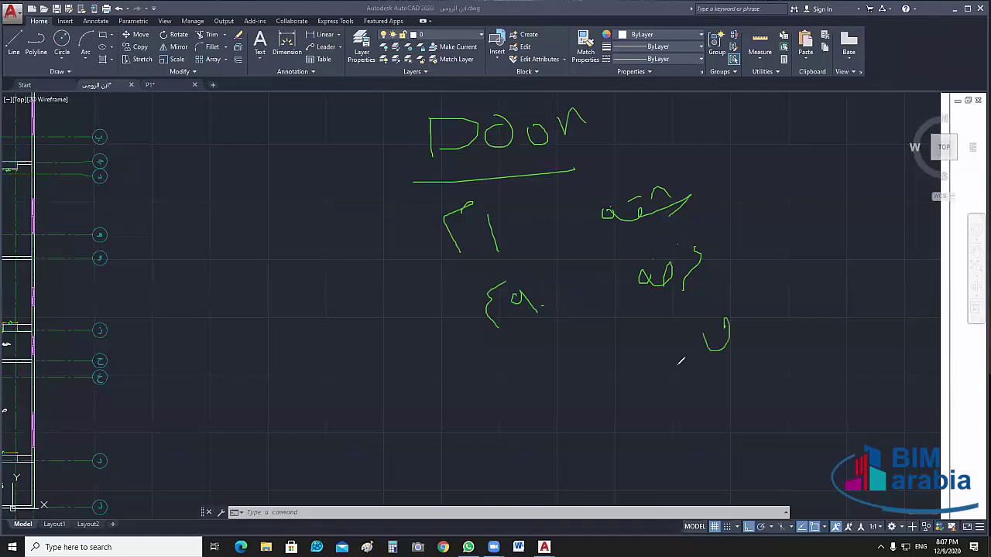
{"action": "left_click_drag", "start_coordinate": [685, 310], "coordinate": [696, 369]}
{"action": "left_click_drag", "start_coordinate": [575, 368], "coordinate": [602, 381]}
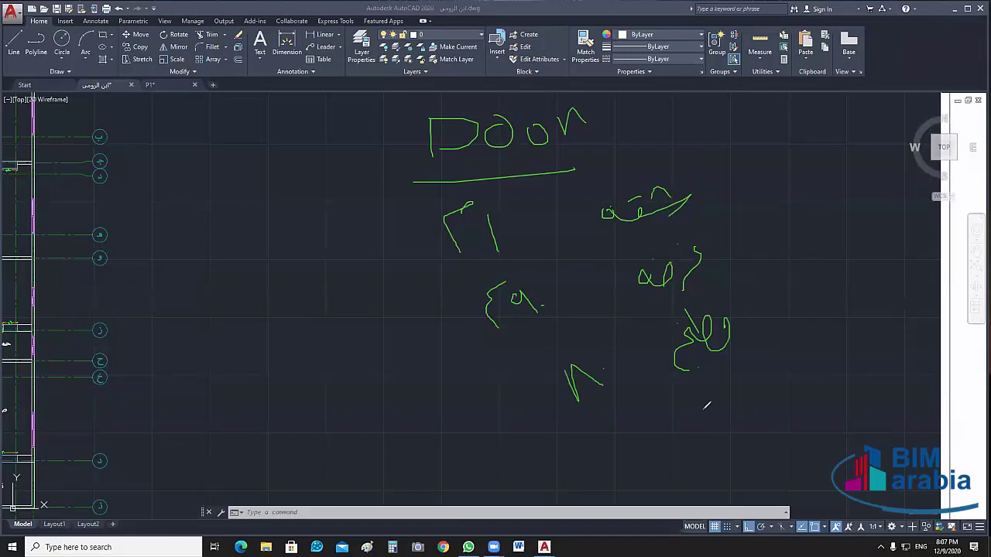
{"action": "mouse_move", "coordinate": [755, 369]}
{"action": "left_mouse_down"}
{"action": "mouse_move", "coordinate": [713, 397]}
{"action": "mouse_move", "coordinate": [709, 417]}
{"action": "left_mouse_up"}
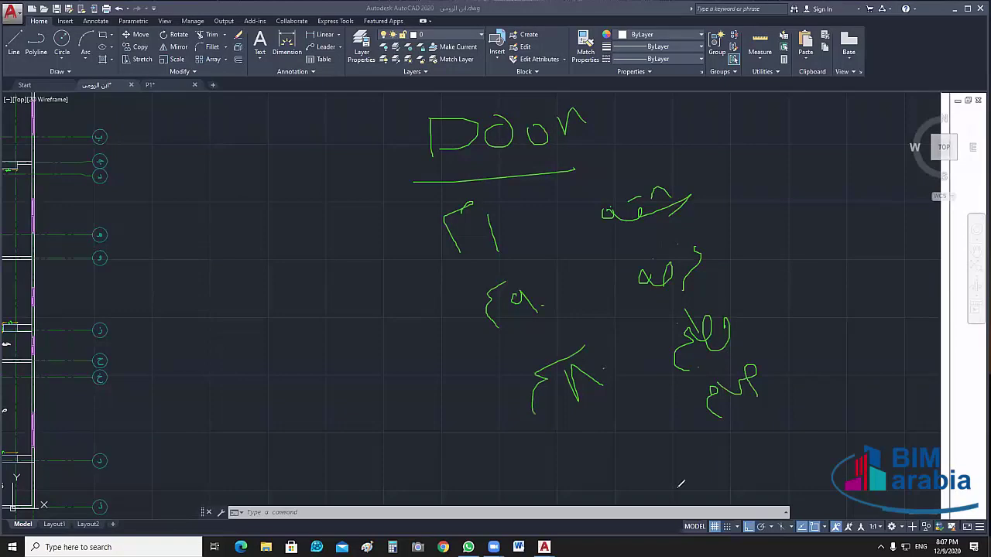
{"action": "left_click_drag", "start_coordinate": [654, 424], "coordinate": [675, 437]}
Add handwritten notes along the bottom of the area and a first stroke further left
{"action": "left_click_drag", "start_coordinate": [542, 460], "coordinate": [547, 488]}
{"action": "mouse_move", "coordinate": [499, 463]}
{"action": "left_mouse_down"}
{"action": "mouse_move", "coordinate": [566, 477]}
{"action": "mouse_move", "coordinate": [559, 452]}
{"action": "left_mouse_up"}
{"action": "left_click_drag", "start_coordinate": [582, 468], "coordinate": [620, 449]}
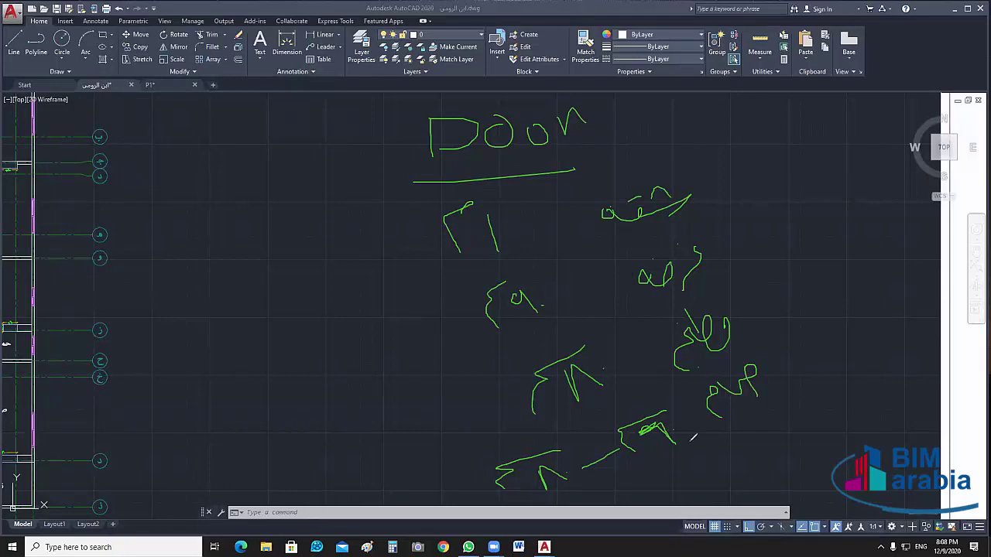
{"action": "mouse_move", "coordinate": [689, 463]}
{"action": "left_mouse_down"}
{"action": "mouse_move", "coordinate": [697, 458]}
{"action": "mouse_move", "coordinate": [696, 471]}
{"action": "mouse_move", "coordinate": [687, 461]}
{"action": "mouse_move", "coordinate": [692, 469]}
{"action": "mouse_move", "coordinate": [651, 488]}
{"action": "mouse_move", "coordinate": [579, 506]}
{"action": "left_mouse_up"}
{"action": "mouse_move", "coordinate": [184, 295]}
{"action": "left_mouse_down"}
{"action": "mouse_move", "coordinate": [181, 334]}
{"action": "mouse_move", "coordinate": [185, 297]}
{"action": "left_mouse_up"}
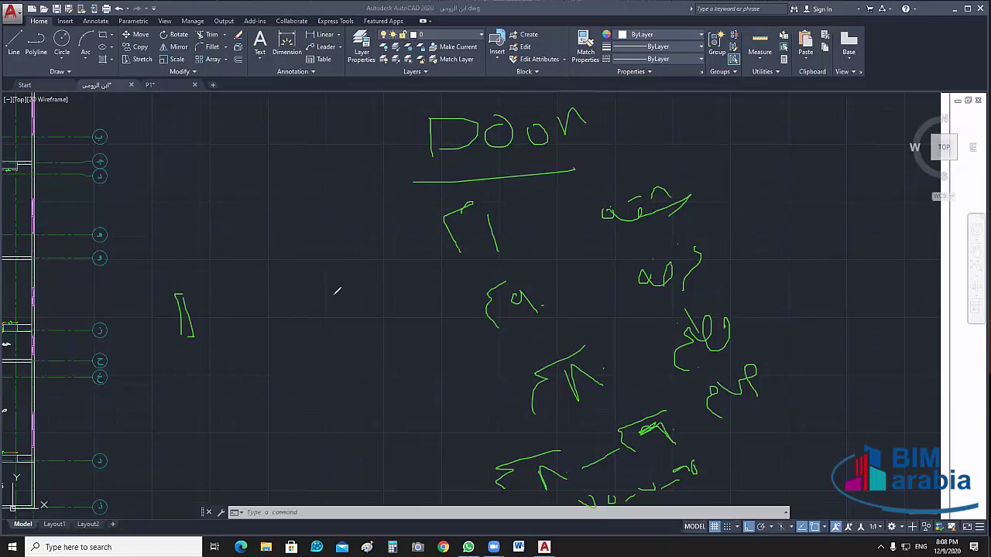
Sketch a door plan with frame, leaf, swing arc and a labelled width arrow
{"action": "mouse_move", "coordinate": [336, 293]}
{"action": "left_mouse_down"}
{"action": "mouse_move", "coordinate": [335, 333]}
{"action": "mouse_move", "coordinate": [316, 296]}
{"action": "left_mouse_up"}
{"action": "mouse_move", "coordinate": [184, 121]}
{"action": "left_mouse_down"}
{"action": "mouse_move", "coordinate": [182, 294]}
{"action": "mouse_move", "coordinate": [209, 285]}
{"action": "mouse_move", "coordinate": [199, 290]}
{"action": "left_mouse_up"}
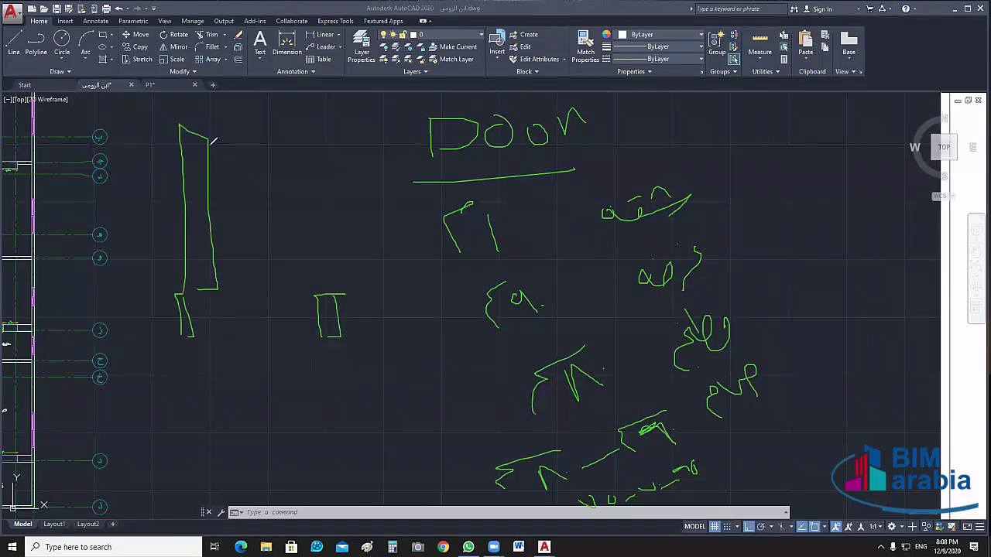
{"action": "left_click_drag", "start_coordinate": [209, 140], "coordinate": [285, 225]}
{"action": "left_click_drag", "start_coordinate": [344, 340], "coordinate": [367, 429]}
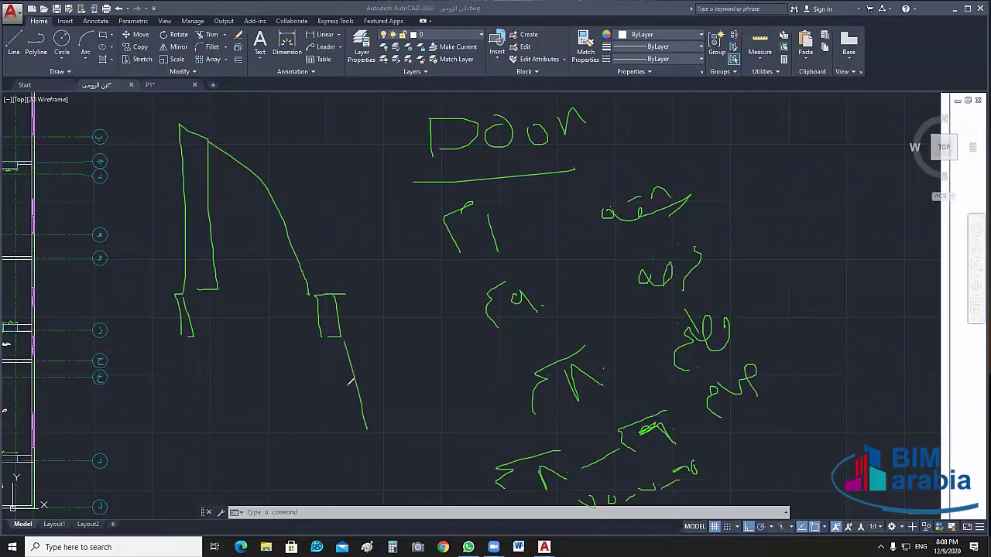
{"action": "mouse_move", "coordinate": [179, 338]}
{"action": "left_mouse_down"}
{"action": "mouse_move", "coordinate": [197, 423]}
{"action": "mouse_move", "coordinate": [345, 387]}
{"action": "left_mouse_up"}
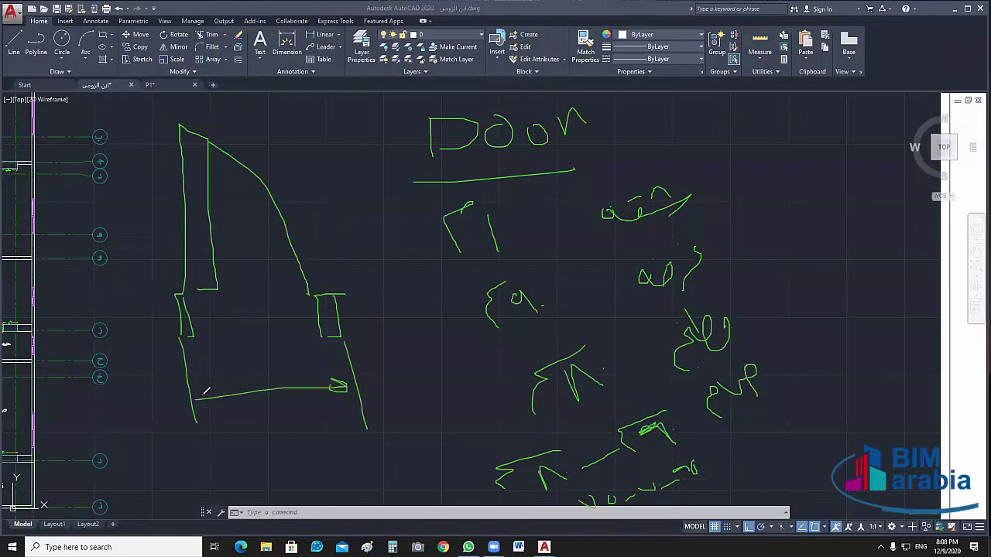
{"action": "left_click_drag", "start_coordinate": [204, 394], "coordinate": [202, 404]}
{"action": "left_click_drag", "start_coordinate": [244, 404], "coordinate": [232, 422]}
{"action": "left_click_drag", "start_coordinate": [269, 404], "coordinate": [282, 430]}
Mark the frame thickness and door dimensions in red, then clear all the ink
{"action": "left_click_drag", "start_coordinate": [333, 293], "coordinate": [332, 280]}
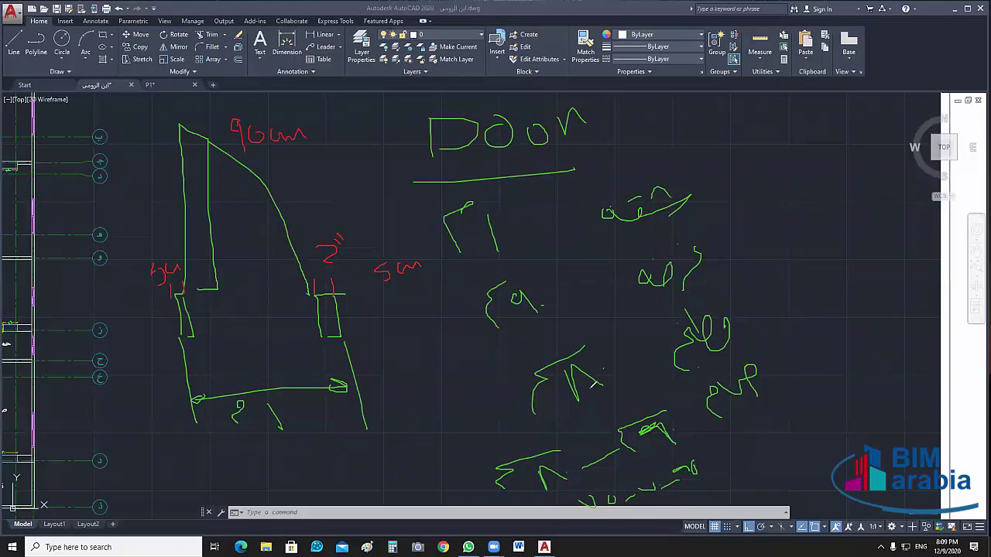
{"action": "left_click_drag", "start_coordinate": [569, 405], "coordinate": [596, 395]}
{"action": "mouse_move", "coordinate": [469, 310]}
{"action": "left_mouse_down"}
{"action": "mouse_move", "coordinate": [424, 331]}
{"action": "mouse_move", "coordinate": [453, 340]}
{"action": "left_mouse_up"}
{"action": "key", "text": "Escape"}
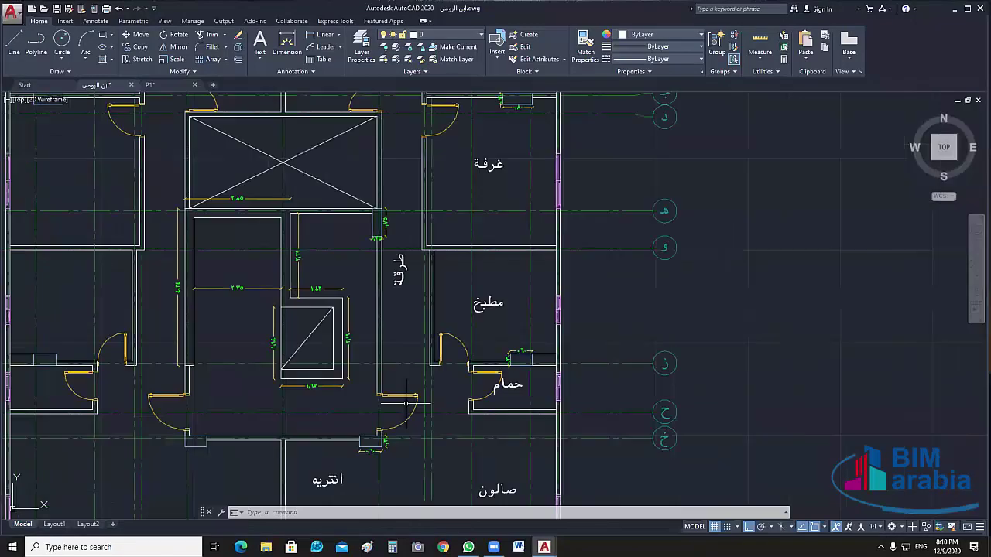
Look over the bathroom doors, then switch to the empty P1.dwg drawing
{"action": "middle_click_drag", "start_coordinate": [397, 413], "coordinate": [397, 339]}
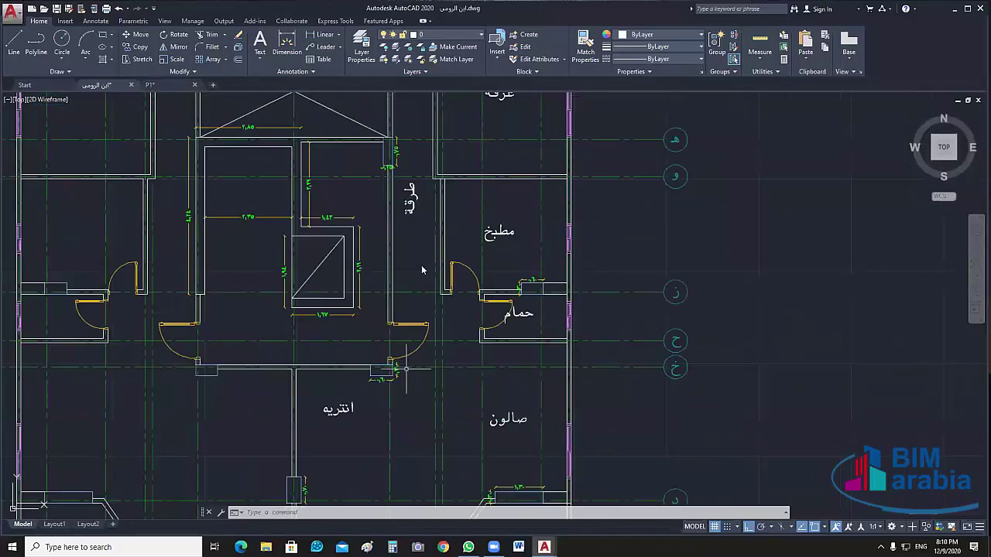
{"action": "scroll", "coordinate": [397, 339], "scroll_direction": "up", "scroll_amount": 6}
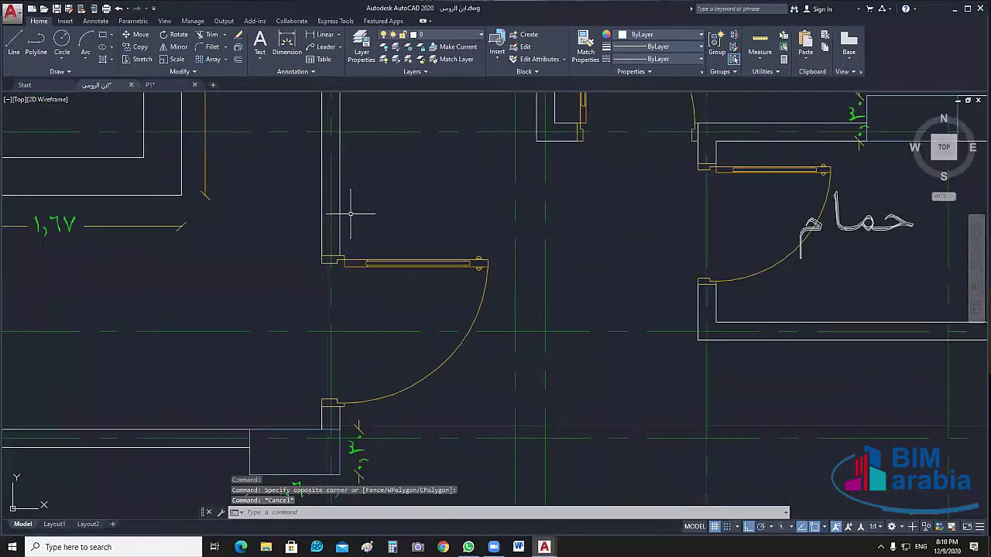
{"action": "scroll", "coordinate": [351, 214], "scroll_direction": "down", "scroll_amount": 4}
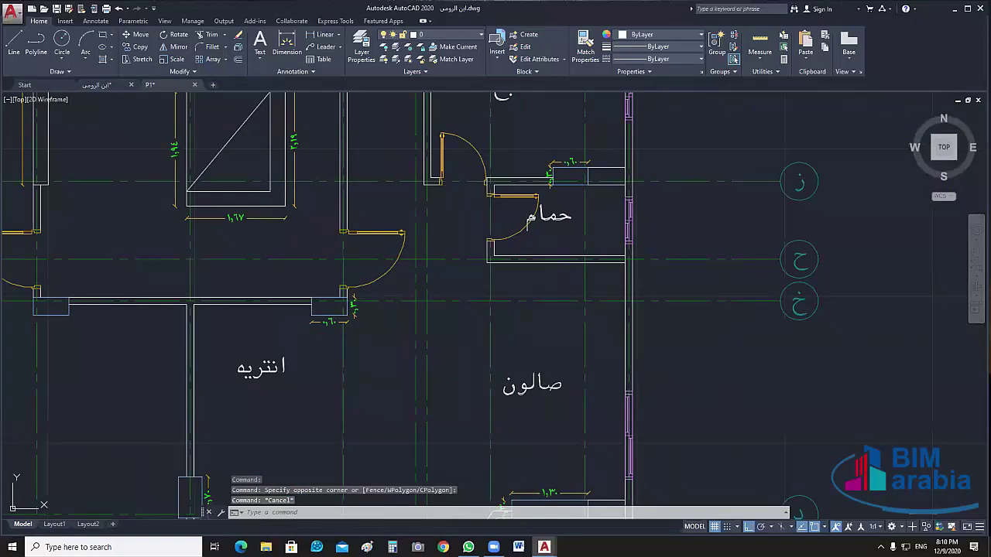
{"action": "key", "text": "ctrl+Tab"}
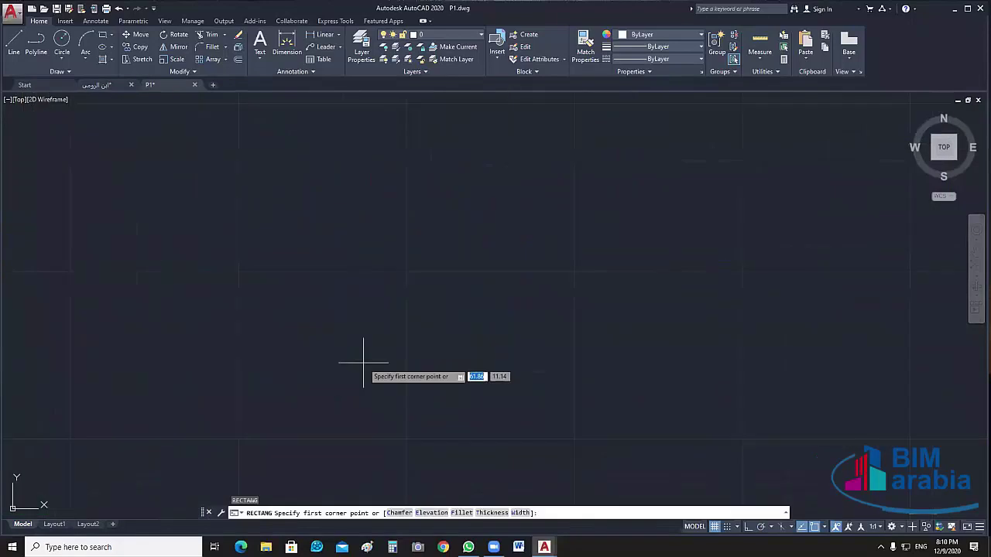
Draw a thin 0.05 by 0.12 rectangle as the first door jamb
{"action": "left_click", "coordinate": [363, 362]}
{"action": "type", "text": ".05"}
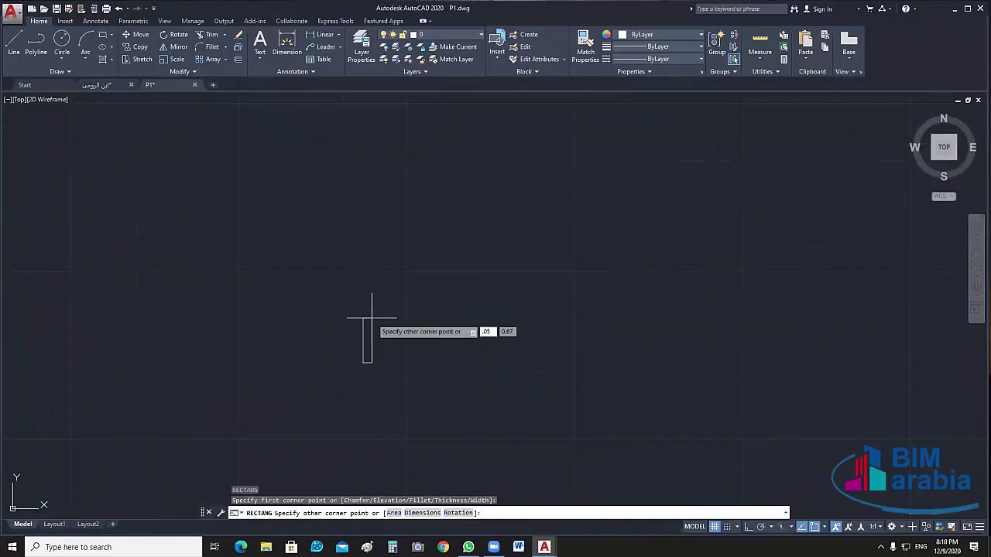
{"action": "key", "text": "Tab"}
{"action": "type", "text": "-12"}
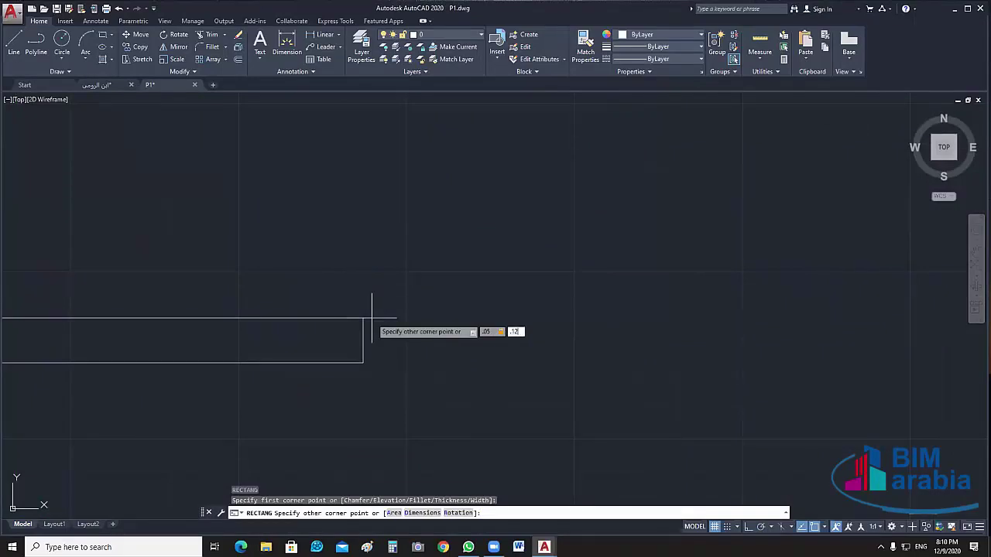
{"action": "key", "text": "Return"}
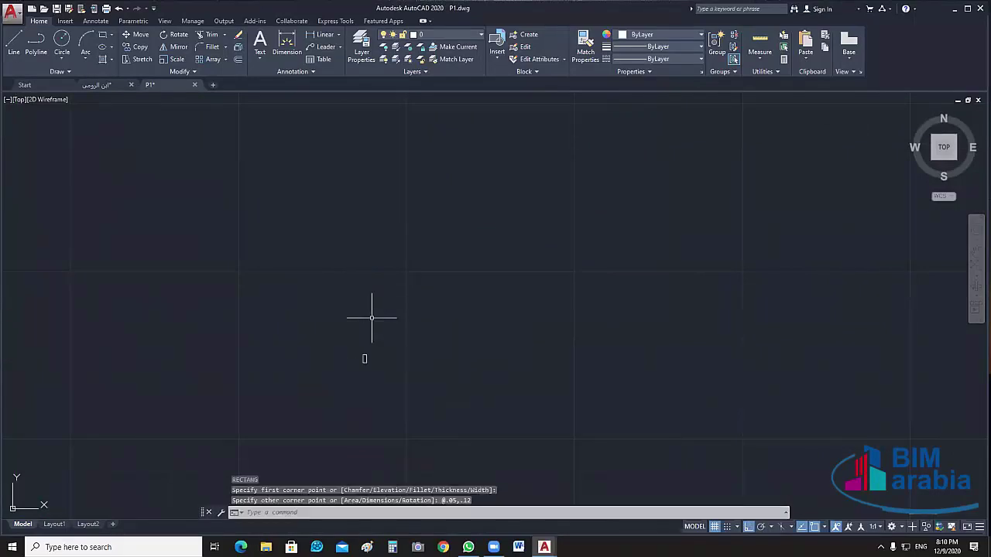
{"action": "scroll", "coordinate": [372, 318], "scroll_direction": "up", "scroll_amount": 5}
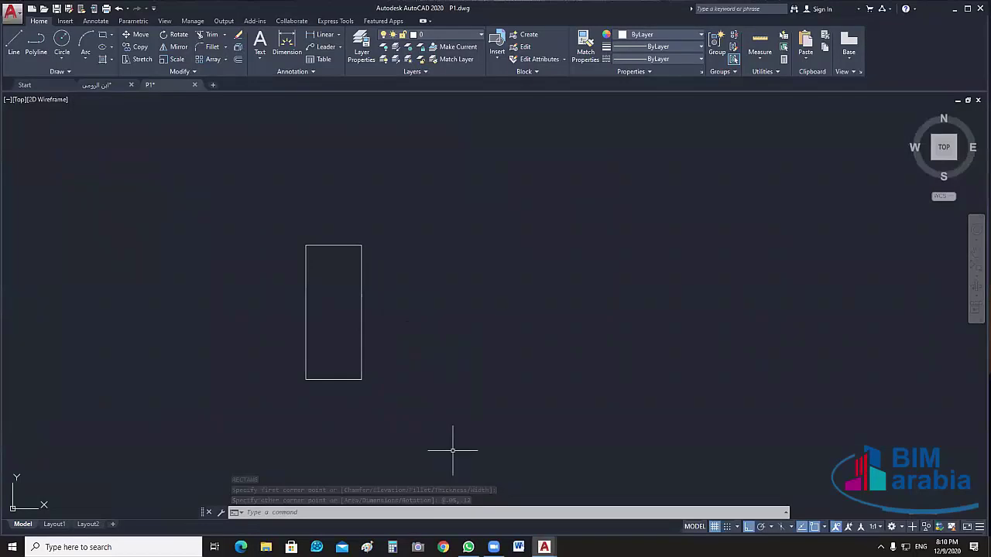
{"action": "left_click", "coordinate": [374, 283]}
{"action": "left_click", "coordinate": [361, 380]}
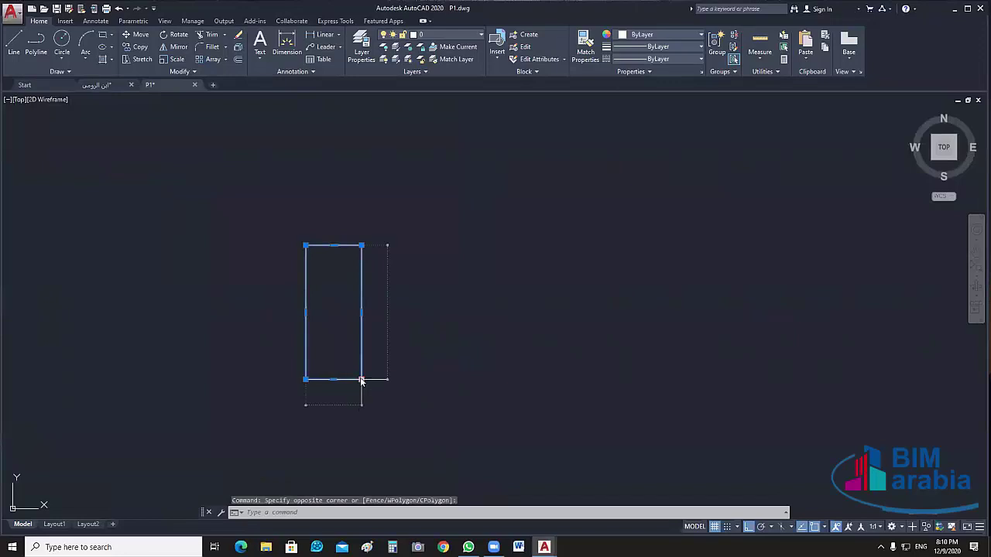
{"action": "mouse_move", "coordinate": [361, 379]}
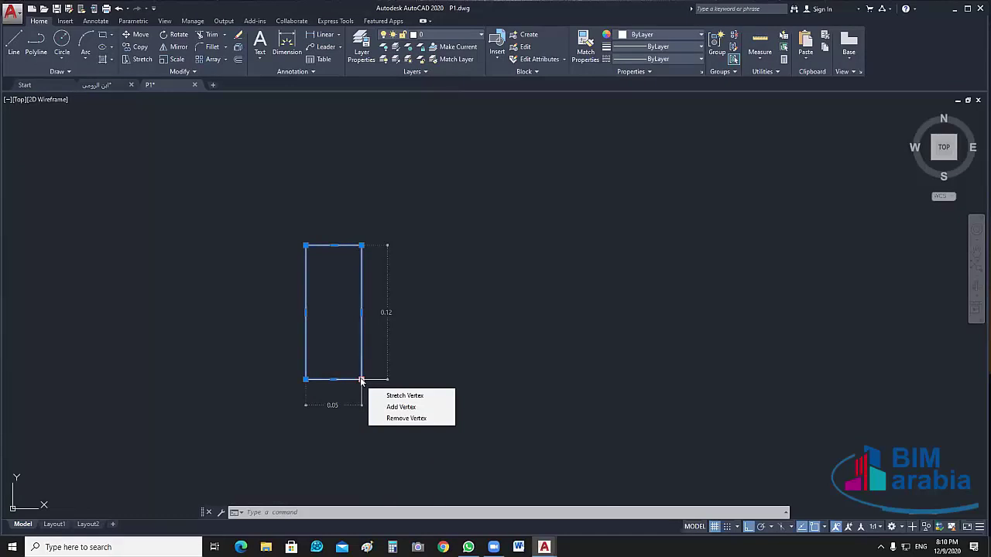
{"action": "left_click", "coordinate": [495, 287]}
{"action": "key", "text": "Escape"}
{"action": "scroll", "coordinate": [497, 359], "scroll_direction": "down", "scroll_amount": 3}
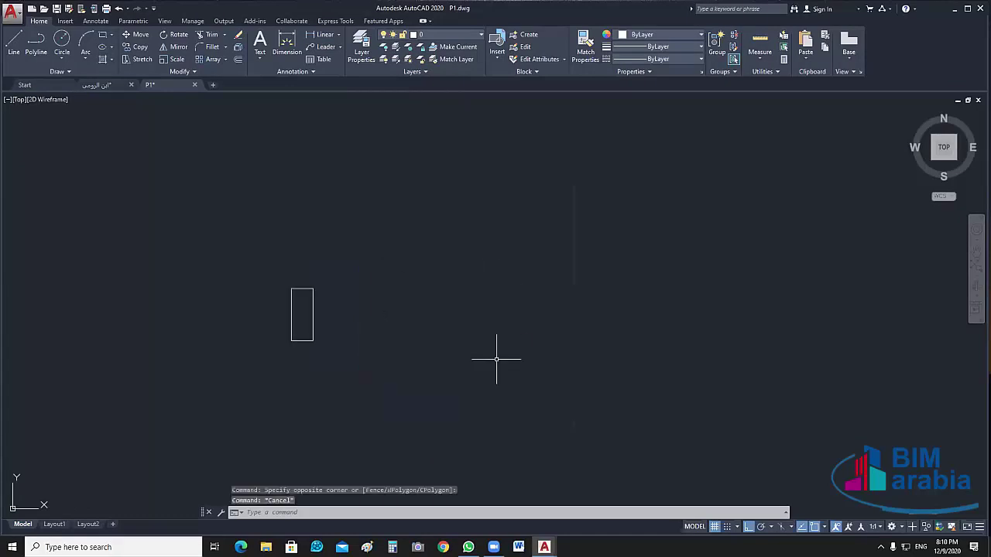
Draw a 1-unit line running right from the rectangle's bottom-left corner
{"action": "key", "text": "l"}
{"action": "key", "text": "Return"}
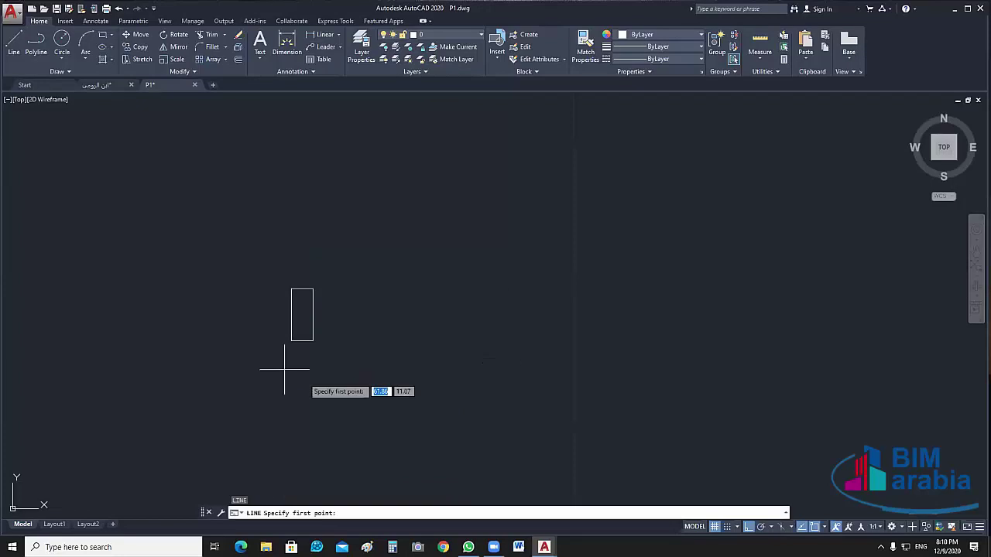
{"action": "left_click", "coordinate": [292, 340]}
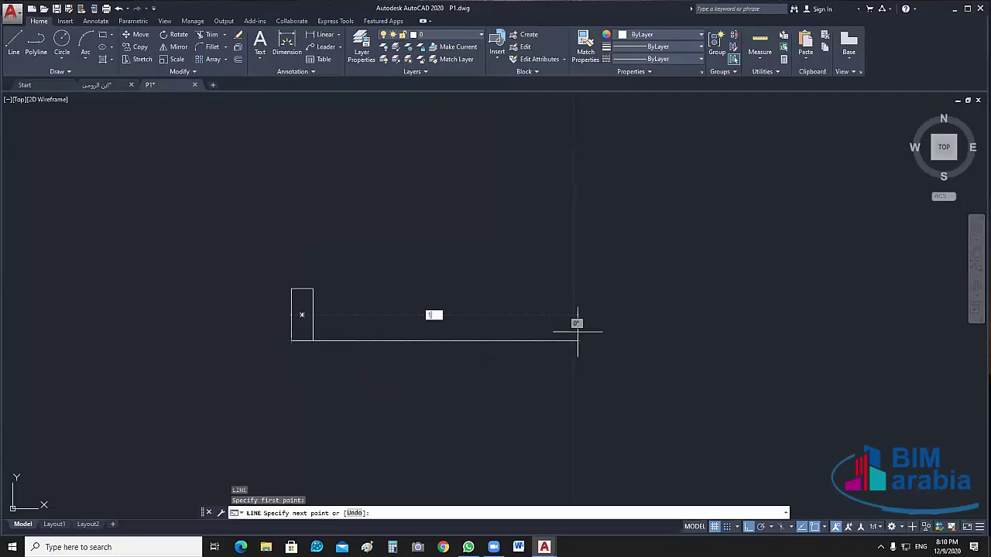
{"action": "left_click", "coordinate": [578, 331]}
{"action": "key", "text": "Return"}
Recolour the new line bright red
{"action": "left_click", "coordinate": [627, 356]}
{"action": "left_click", "coordinate": [507, 313]}
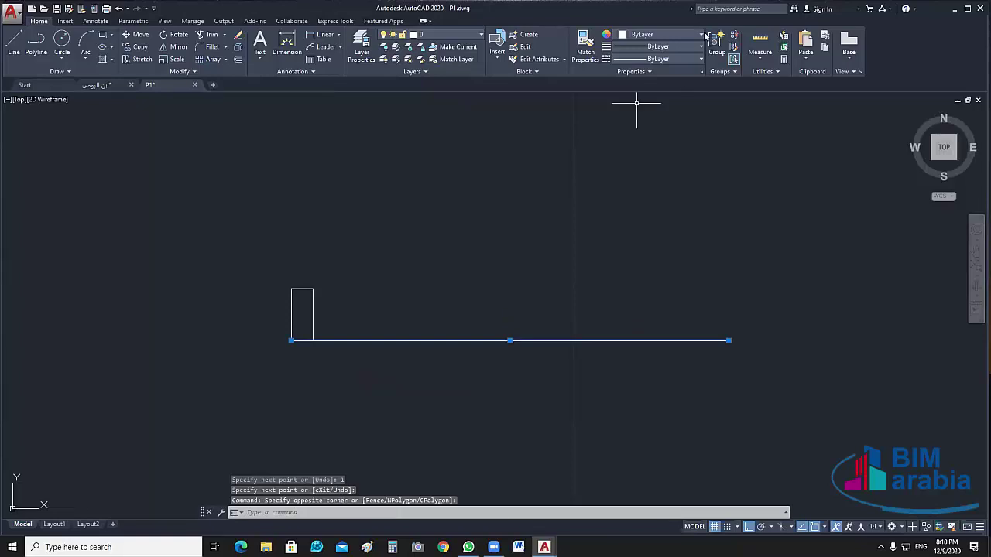
{"action": "left_click", "coordinate": [662, 34]}
{"action": "left_click", "coordinate": [654, 76]}
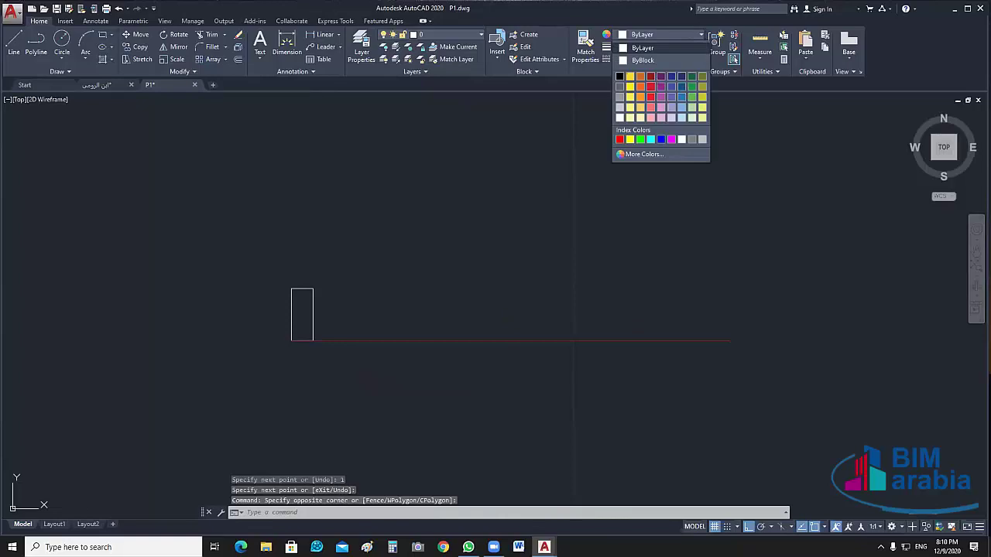
{"action": "key", "text": "Escape"}
{"action": "left_click", "coordinate": [538, 374]}
{"action": "left_click", "coordinate": [480, 309]}
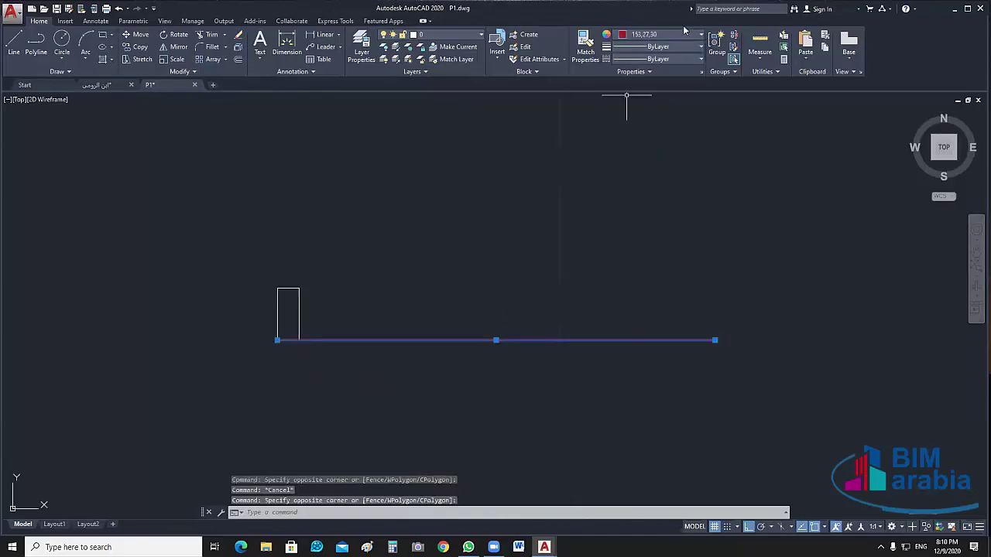
{"action": "left_click", "coordinate": [690, 37]}
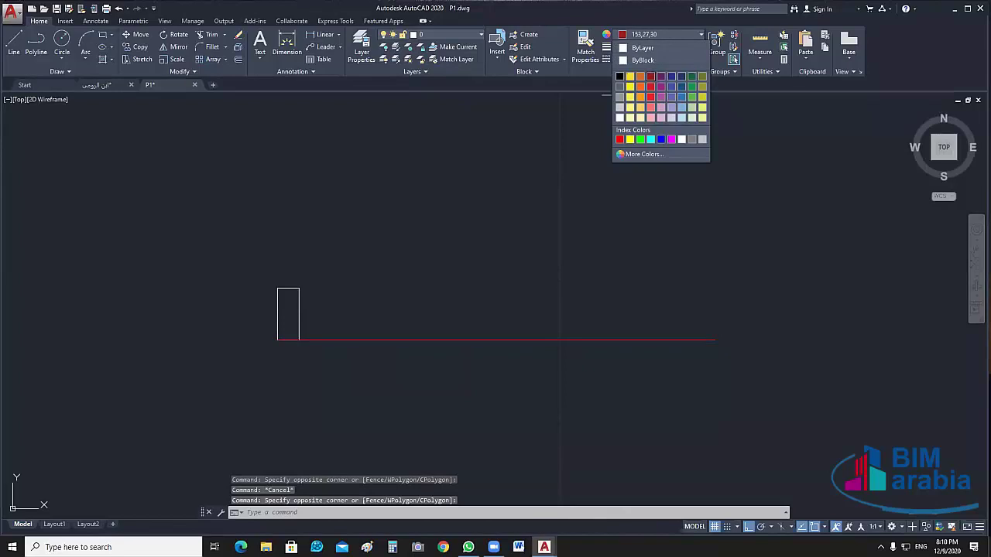
{"action": "left_click", "coordinate": [619, 140]}
{"action": "key", "text": "Escape"}
{"action": "middle_click_drag", "start_coordinate": [513, 405], "coordinate": [447, 400]}
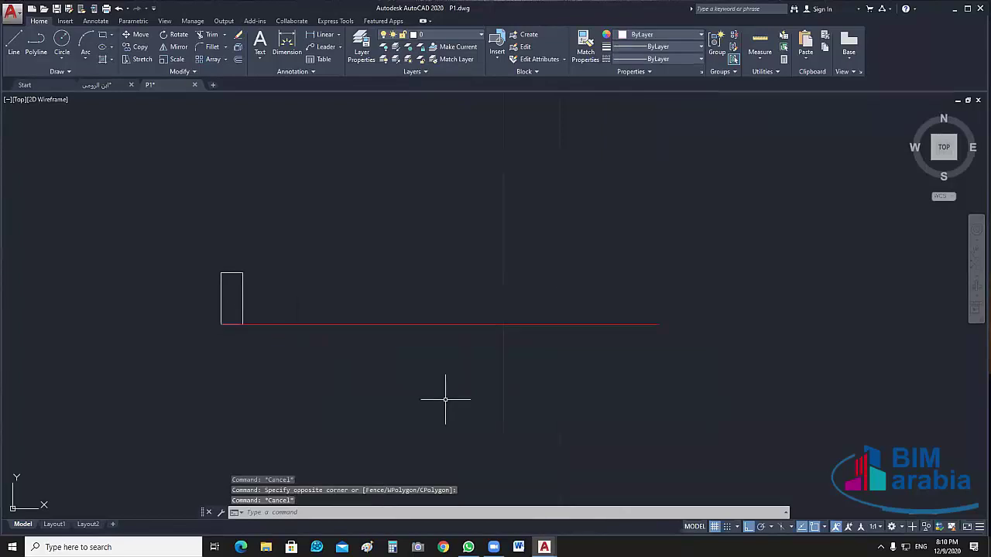
Mirror the rectangle about a vertical axis through the red line's midpoint, keeping the original
{"action": "left_click", "coordinate": [237, 331]}
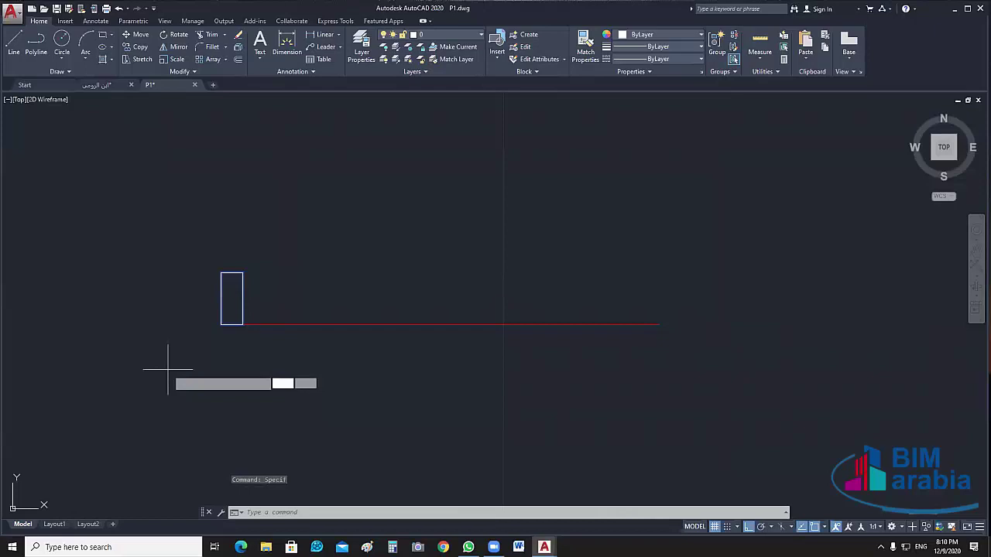
{"action": "left_click", "coordinate": [439, 324]}
{"action": "left_click", "coordinate": [442, 162]}
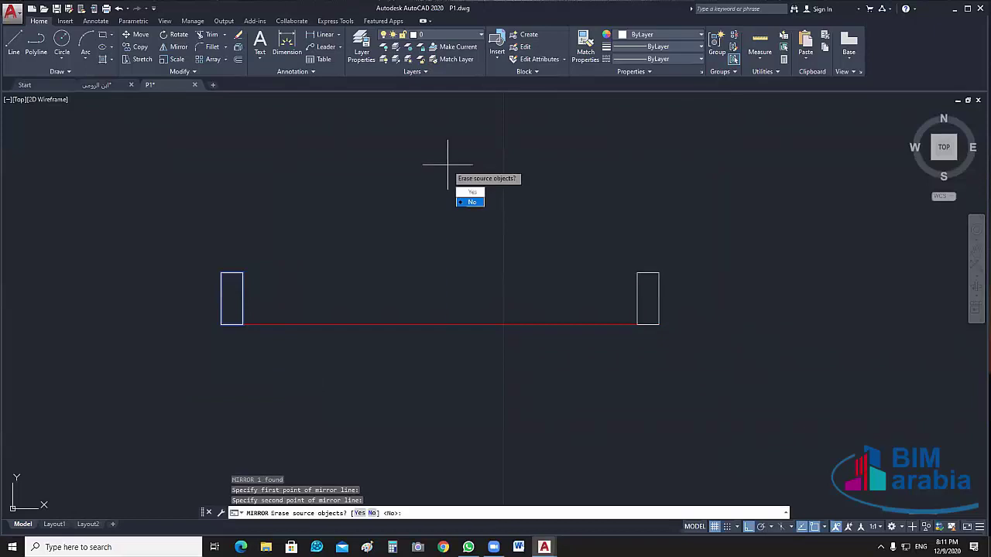
{"action": "type", "text": "n"}
{"action": "key", "text": "Return"}
{"action": "left_click", "coordinate": [588, 305]}
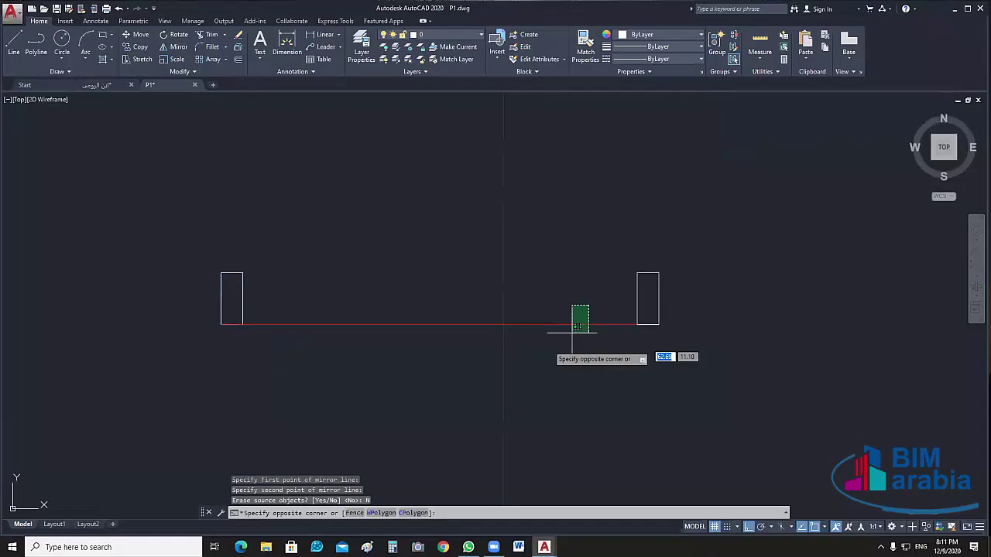
{"action": "left_click", "coordinate": [577, 327]}
{"action": "scroll", "coordinate": [524, 330], "scroll_direction": "down", "scroll_amount": 2}
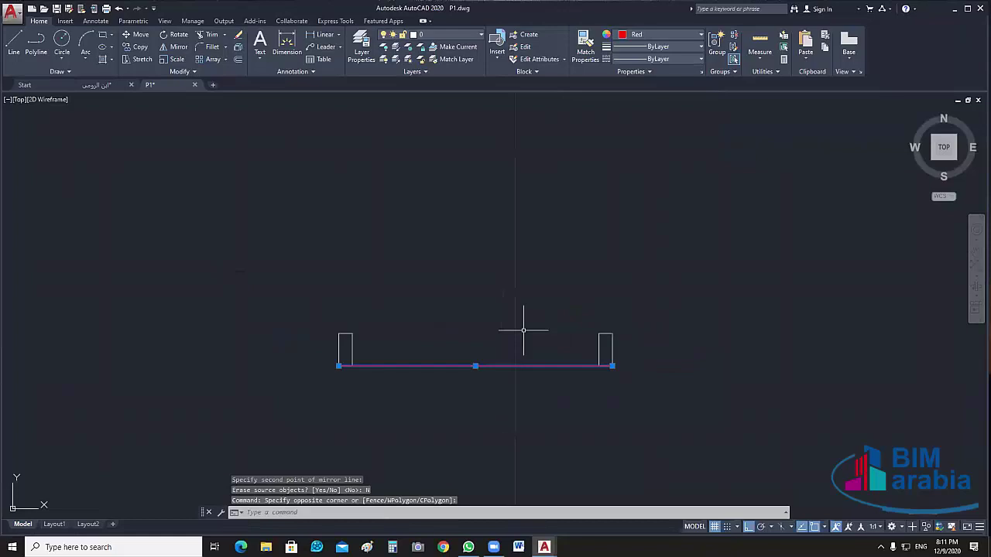
{"action": "middle_click_drag", "start_coordinate": [524, 329], "coordinate": [501, 321]}
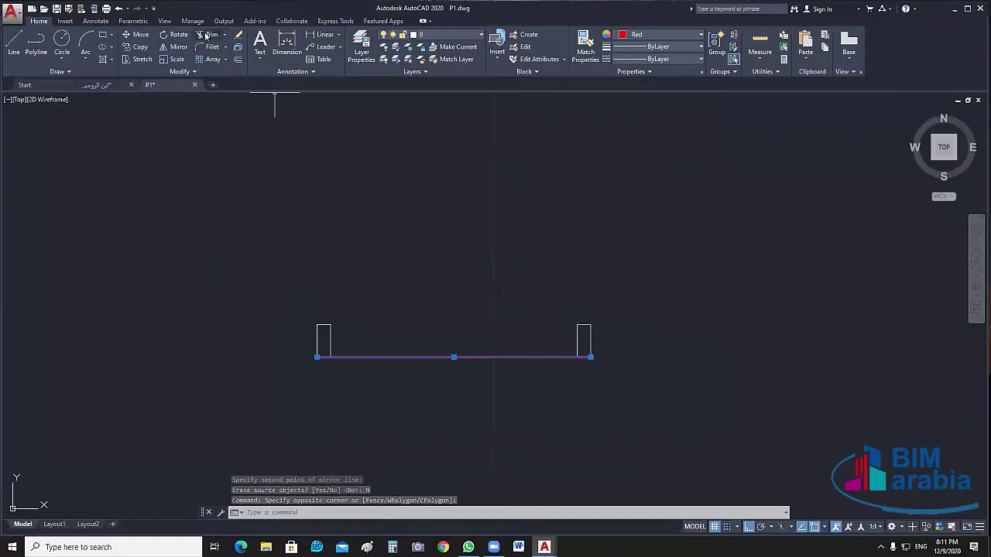
Add a 0.90 linear dimension between the two rectangles
{"action": "left_click", "coordinate": [322, 35]}
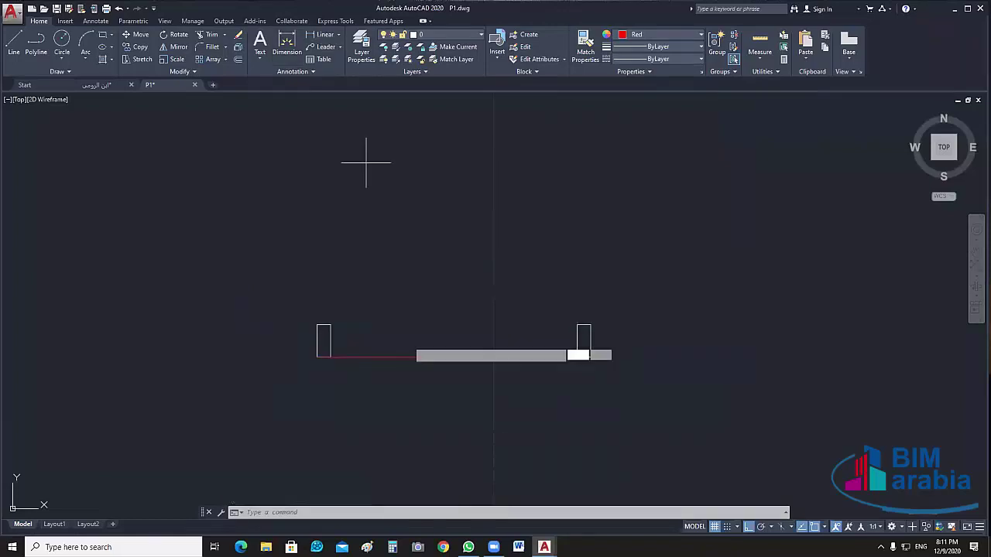
{"action": "left_click", "coordinate": [331, 326]}
{"action": "left_click", "coordinate": [577, 325]}
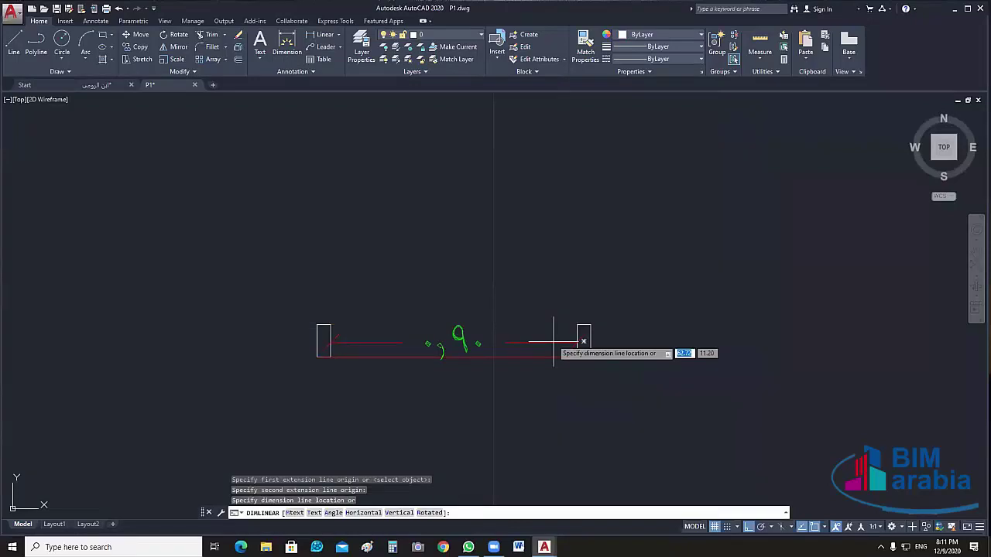
{"action": "left_click", "coordinate": [553, 341]}
{"action": "middle_click_drag", "start_coordinate": [509, 404], "coordinate": [531, 409]}
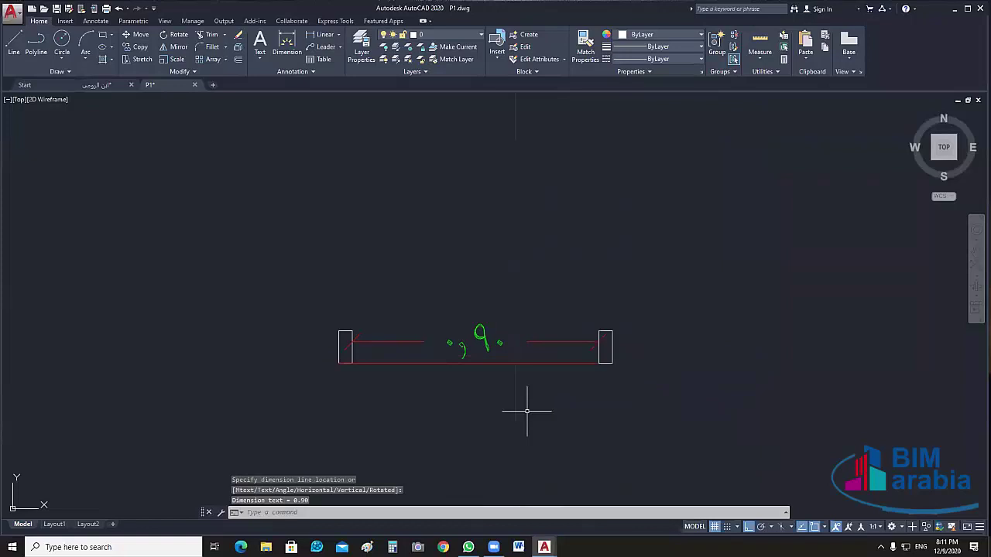
{"action": "type", "text": "rec"}
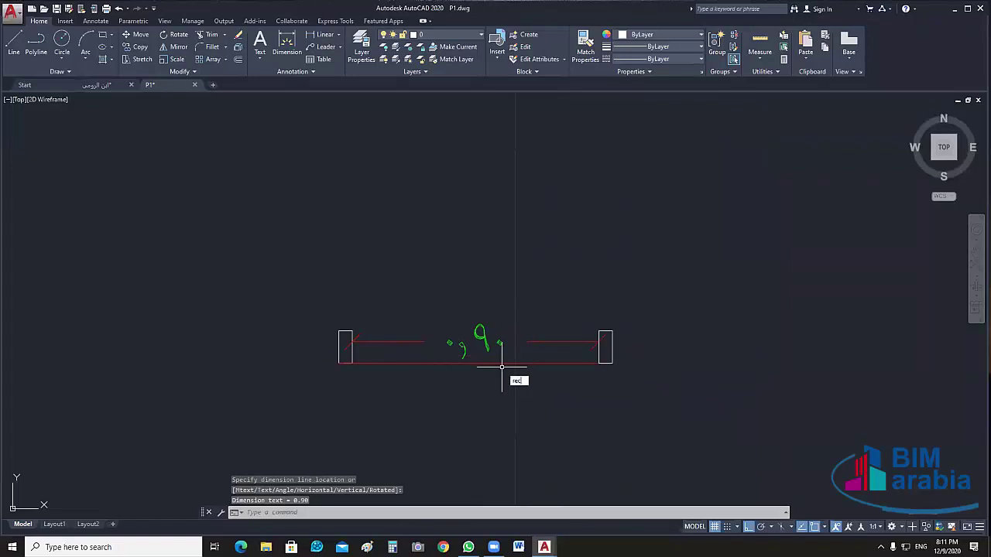
{"action": "key", "text": "Return"}
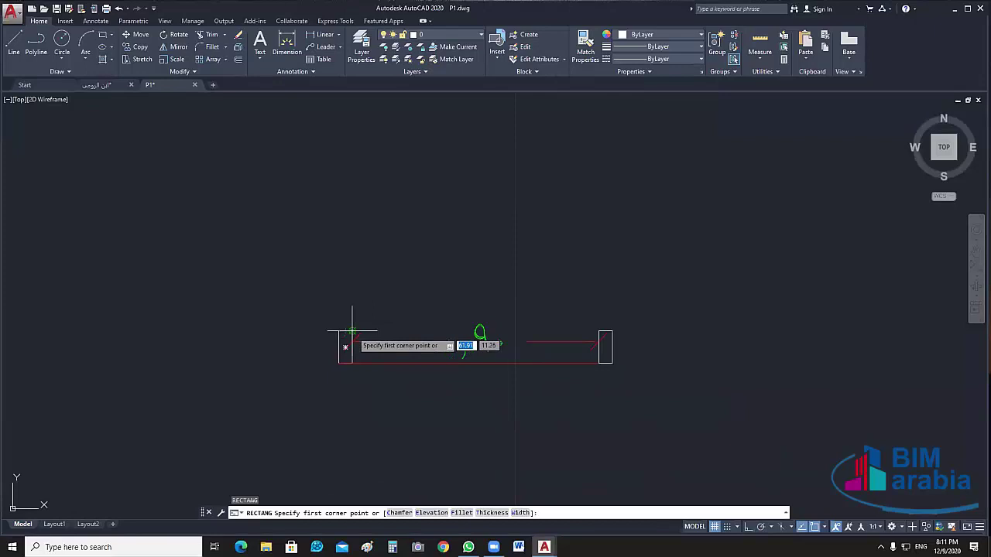
Draw a 0.05 by 0.9 rectangle from the jamb corner and delete the green width label
{"action": "left_click", "coordinate": [352, 331]}
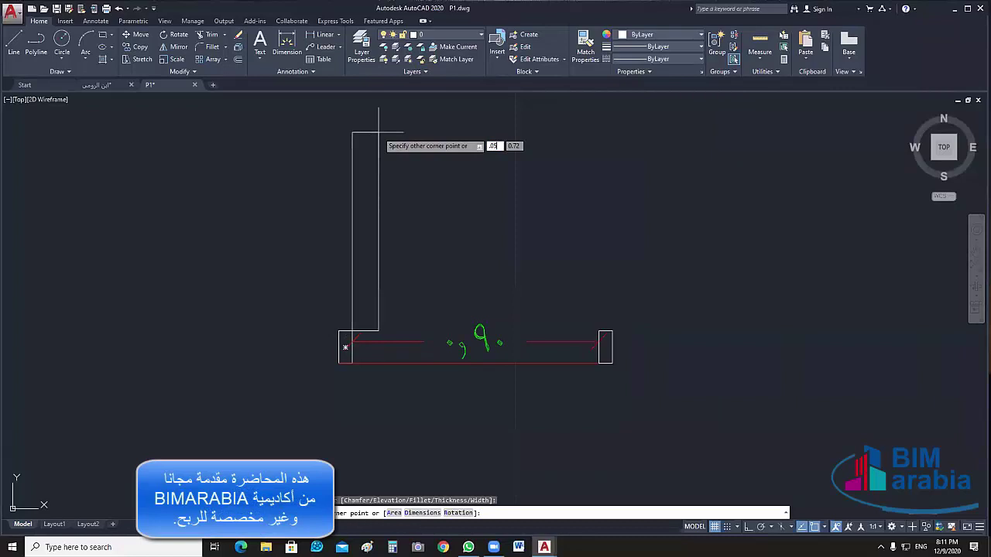
{"action": "type", "text": ".05,.9"}
{"action": "key", "text": "Return"}
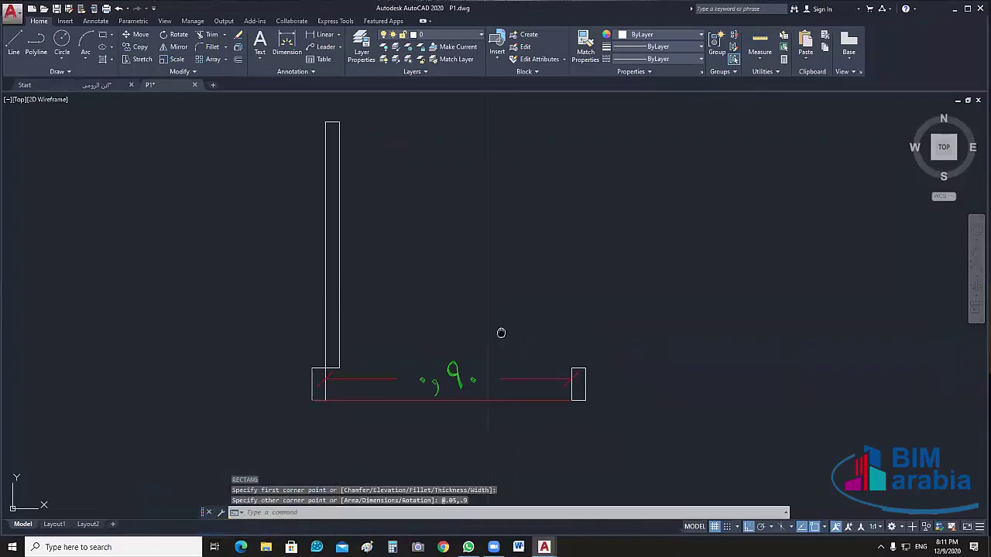
{"action": "left_click", "coordinate": [421, 309]}
{"action": "left_click", "coordinate": [484, 406]}
{"action": "key", "text": "Delete"}
{"action": "scroll", "coordinate": [569, 387], "scroll_direction": "up", "scroll_amount": 2}
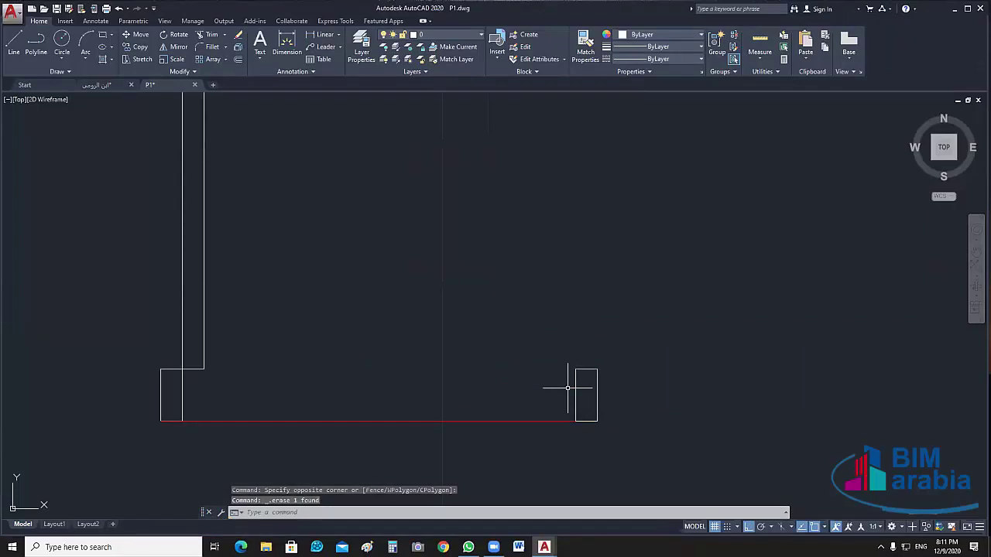
{"action": "scroll", "coordinate": [567, 388], "scroll_direction": "down", "scroll_amount": 2}
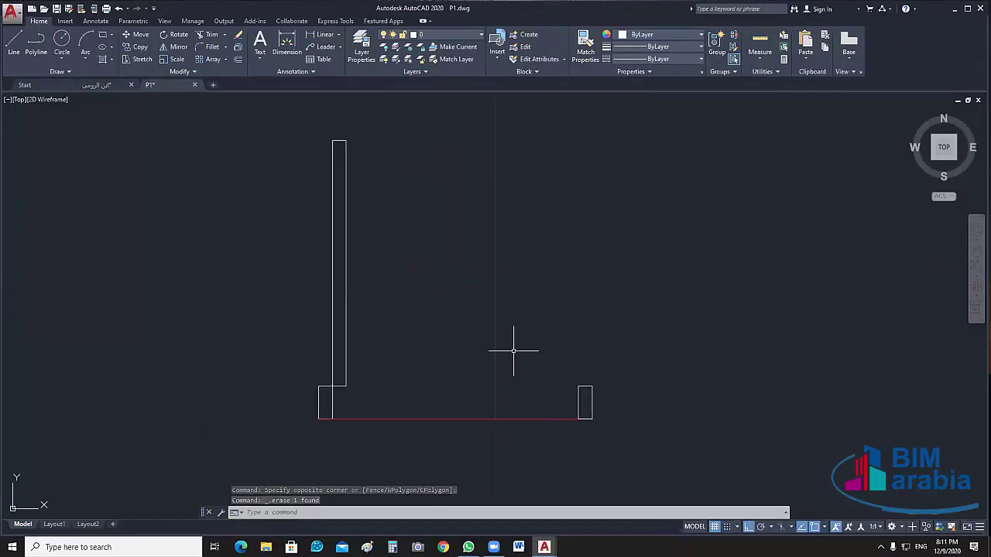
{"action": "middle_click_drag", "start_coordinate": [513, 351], "coordinate": [504, 356]}
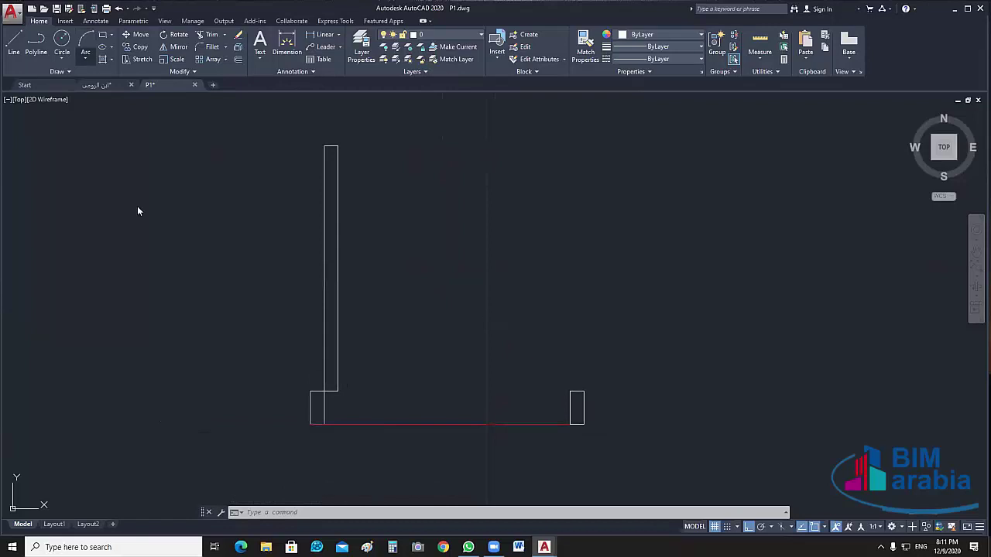
Draw the quarter-circle swing arc using the Start, End, Direction method
{"action": "left_click", "coordinate": [85, 59]}
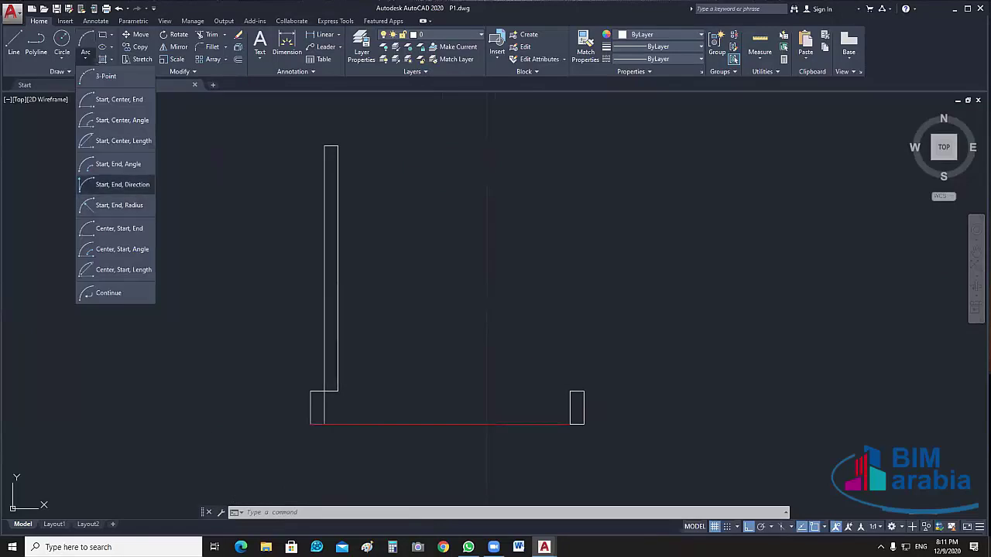
{"action": "left_click", "coordinate": [132, 205]}
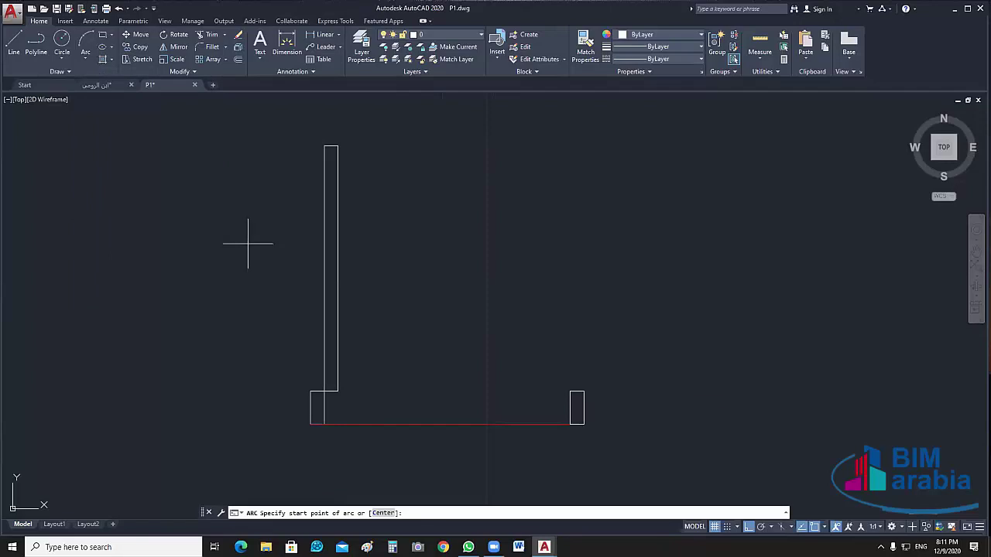
{"action": "left_click", "coordinate": [577, 392]}
{"action": "left_click", "coordinate": [334, 147]}
{"action": "left_click", "coordinate": [649, 248]}
{"action": "scroll", "coordinate": [650, 248], "scroll_direction": "down", "scroll_amount": 2}
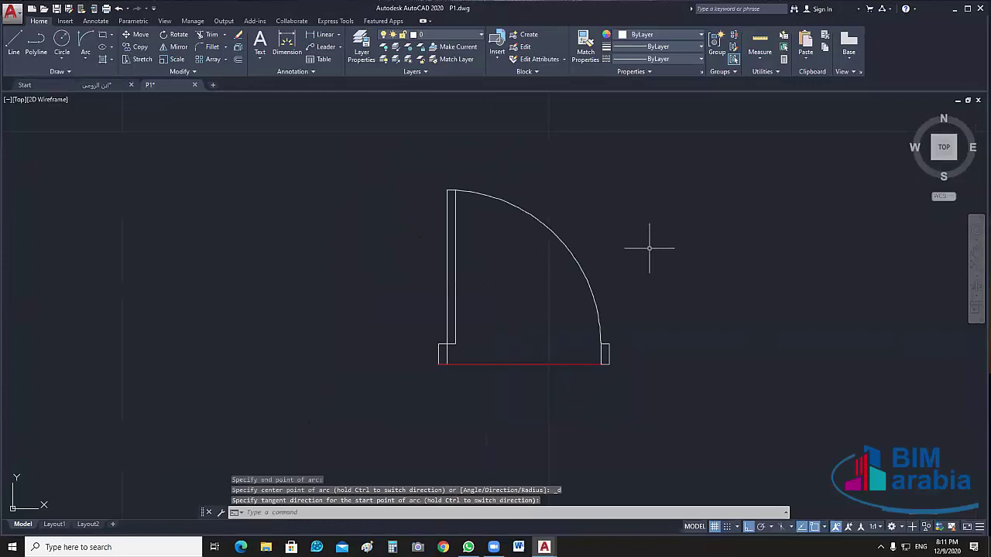
Erase the red base line beneath the door
{"action": "middle_click_drag", "start_coordinate": [650, 248], "coordinate": [595, 248]}
{"action": "left_click_drag", "start_coordinate": [464, 356], "coordinate": [438, 387]}
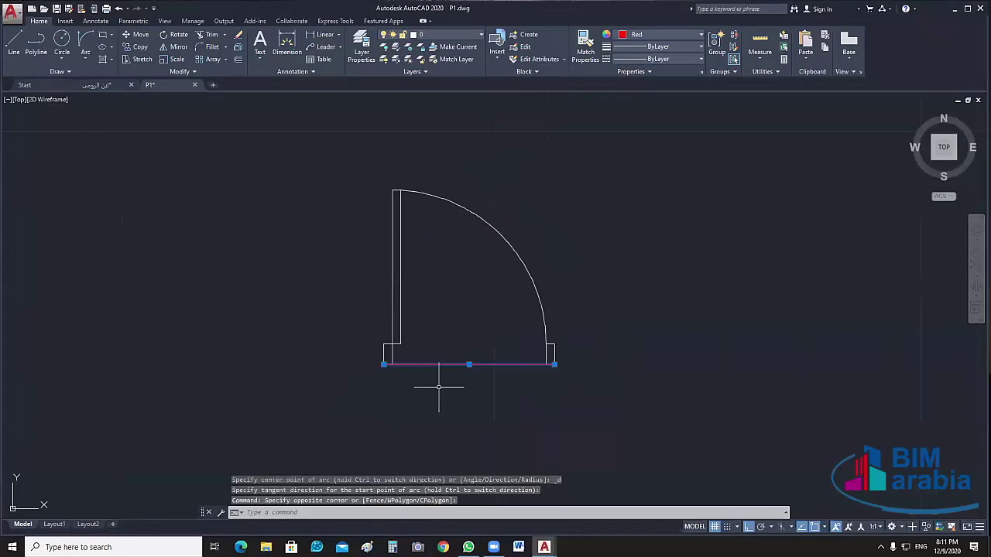
{"action": "key", "text": "Delete"}
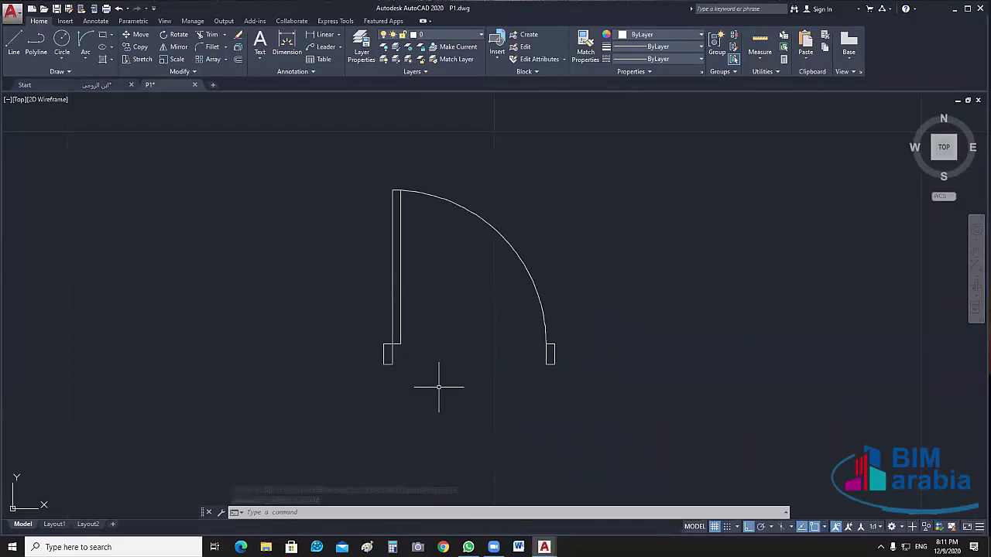
{"action": "left_click_drag", "start_coordinate": [438, 387], "coordinate": [345, 437]}
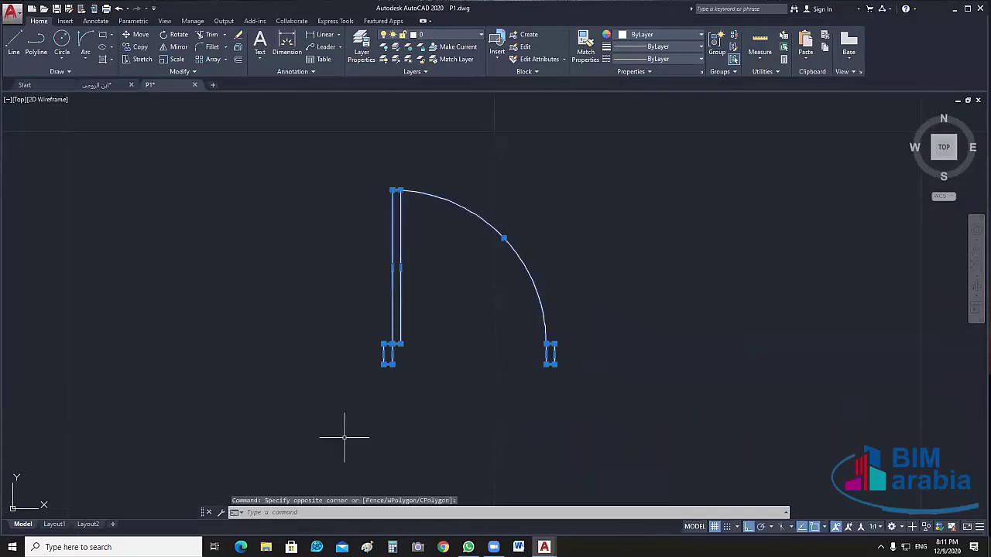
{"action": "key", "text": "Escape"}
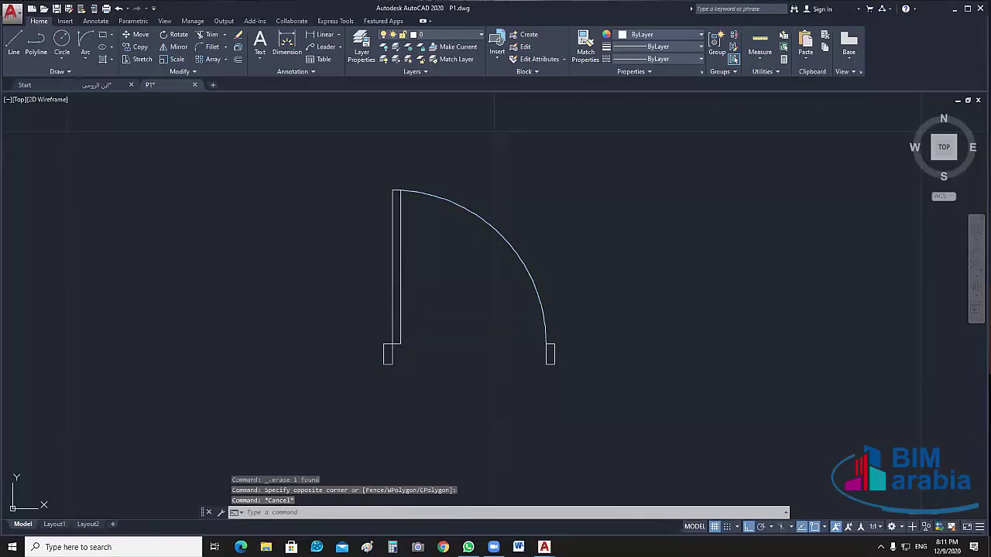
{"action": "left_click_drag", "start_coordinate": [495, 216], "coordinate": [444, 270]}
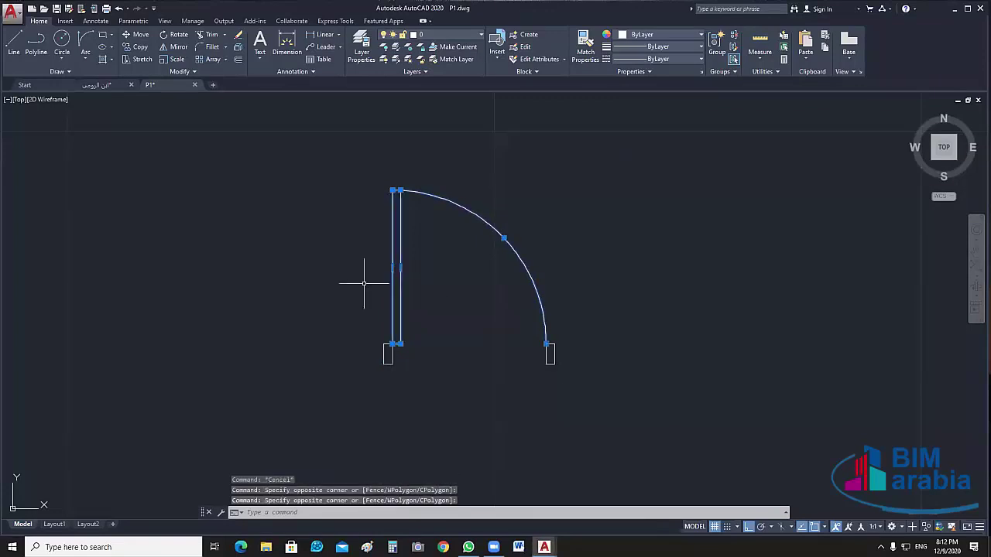
{"action": "key", "text": "Escape"}
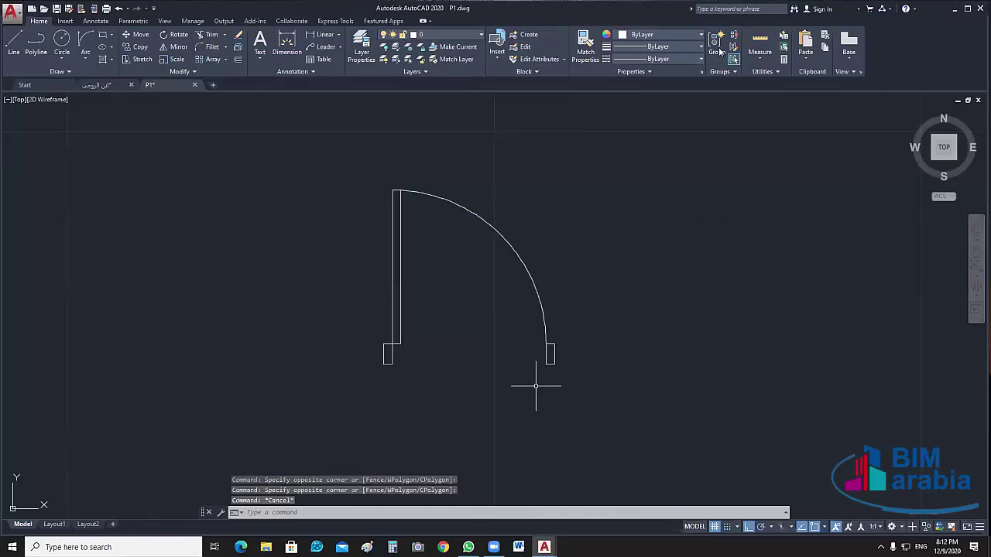
Window-select the door's jambs, leaf and swing arc and combine them into one group
{"action": "left_click_drag", "start_coordinate": [364, 379], "coordinate": [757, 94]}
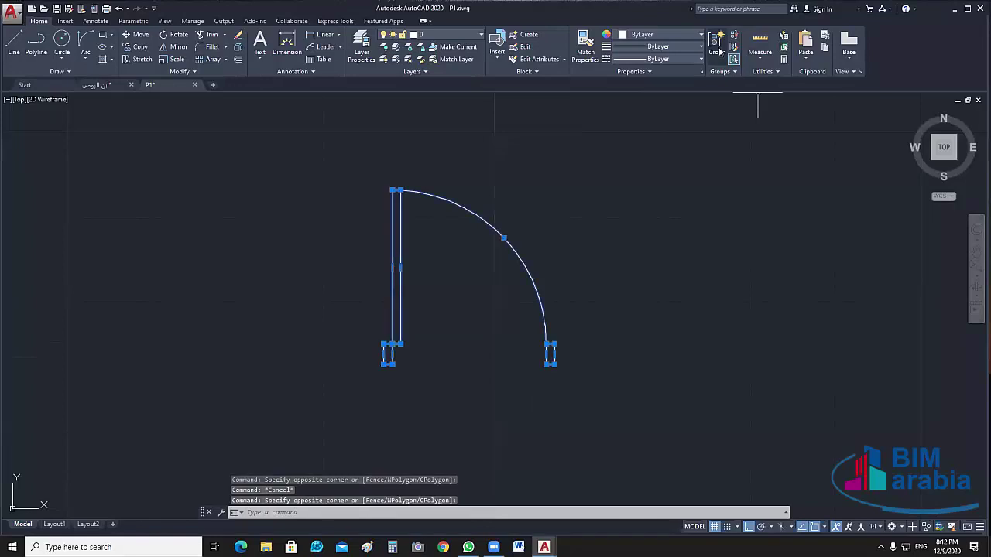
{"action": "left_click", "coordinate": [718, 46]}
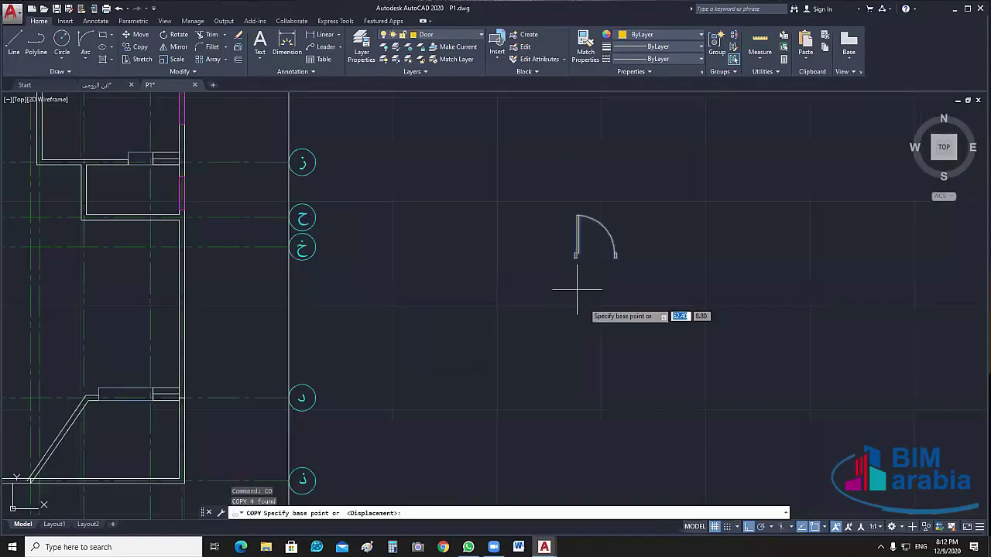
{"action": "scroll", "coordinate": [562, 284], "scroll_direction": "up", "scroll_amount": 3}
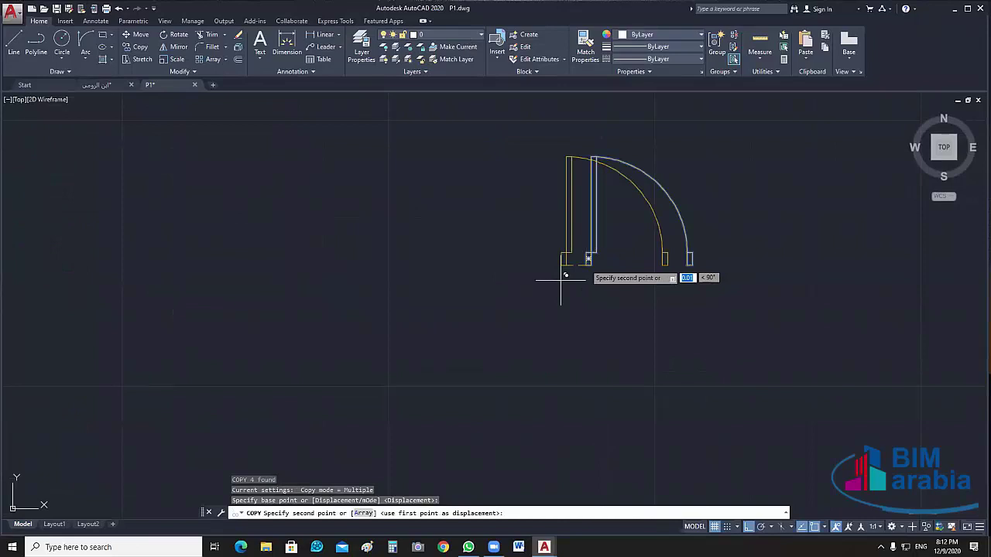
Place a copy of the door group in the central wall opening, rotated 90°
{"action": "scroll", "coordinate": [561, 283], "scroll_direction": "down", "scroll_amount": 5}
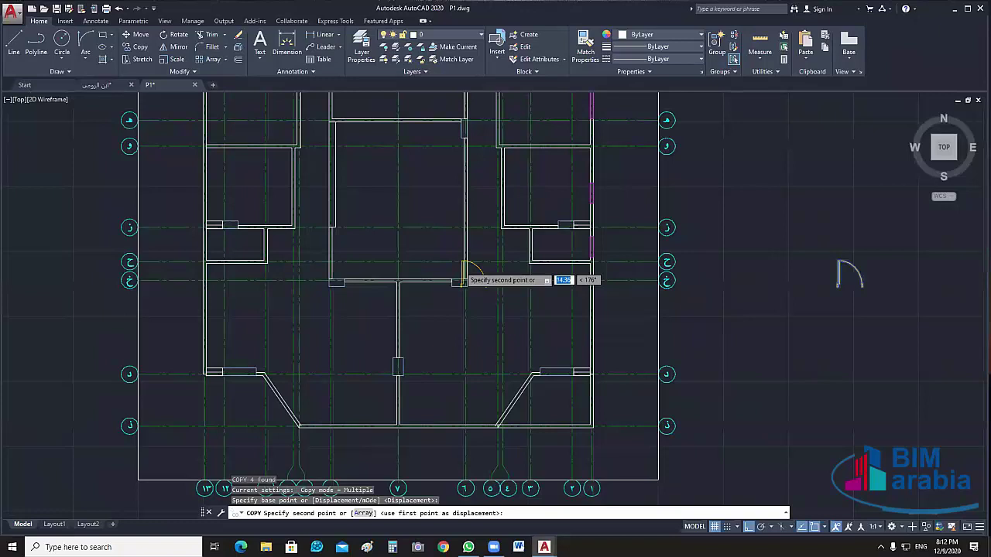
{"action": "scroll", "coordinate": [463, 280], "scroll_direction": "up", "scroll_amount": 5}
{"action": "left_click", "coordinate": [505, 335]}
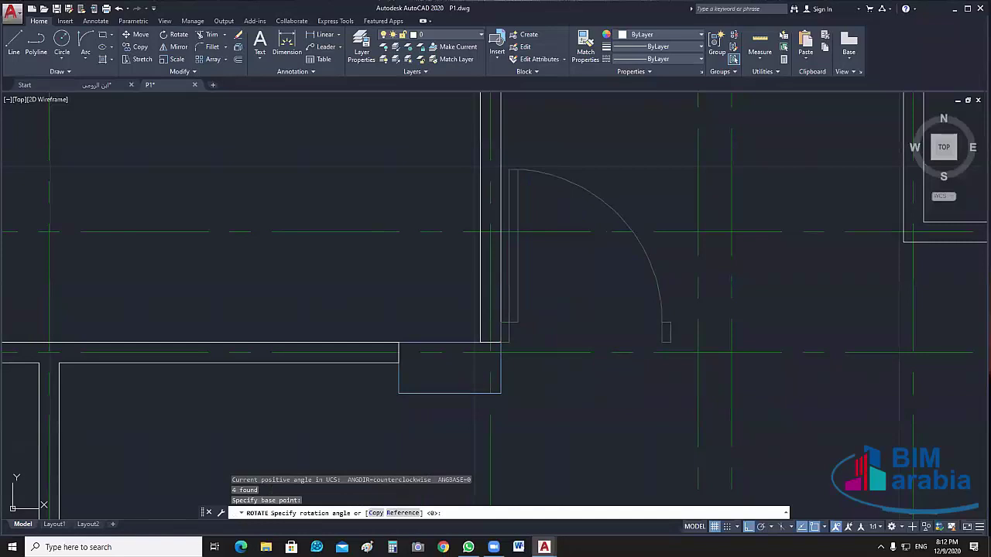
{"action": "type", "text": "90"}
{"action": "key", "text": "Return"}
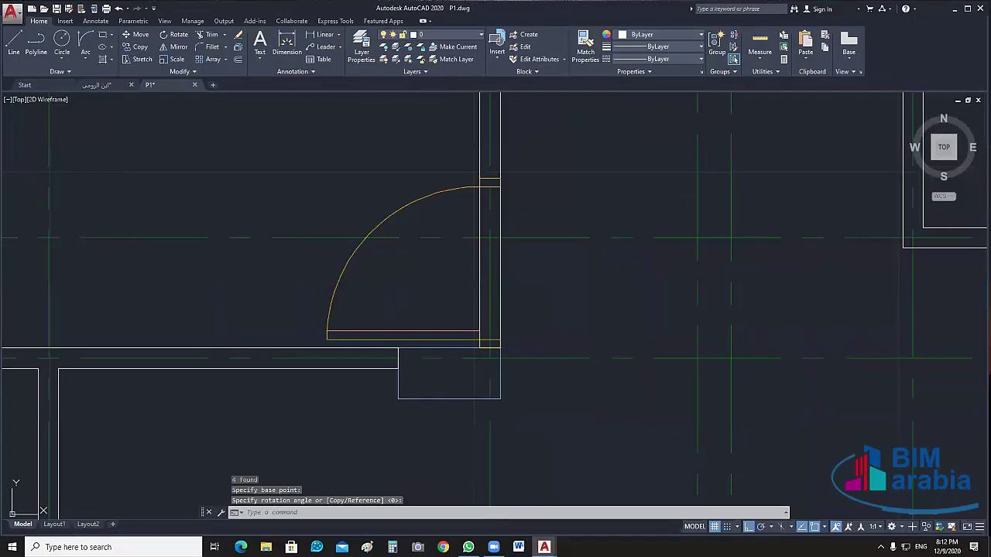
{"action": "scroll", "coordinate": [526, 310], "scroll_direction": "up", "scroll_amount": 2}
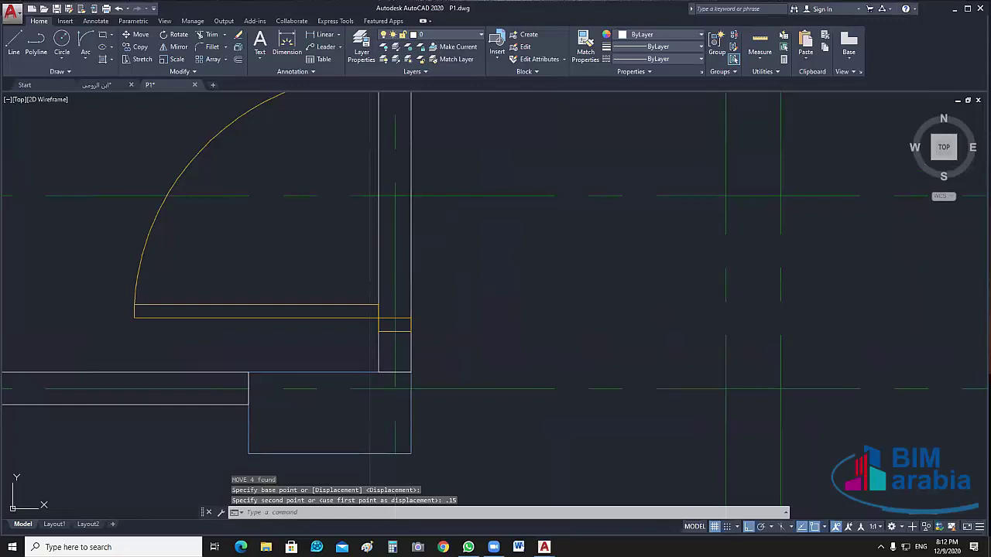
{"action": "scroll", "coordinate": [375, 395], "scroll_direction": "up", "scroll_amount": 4}
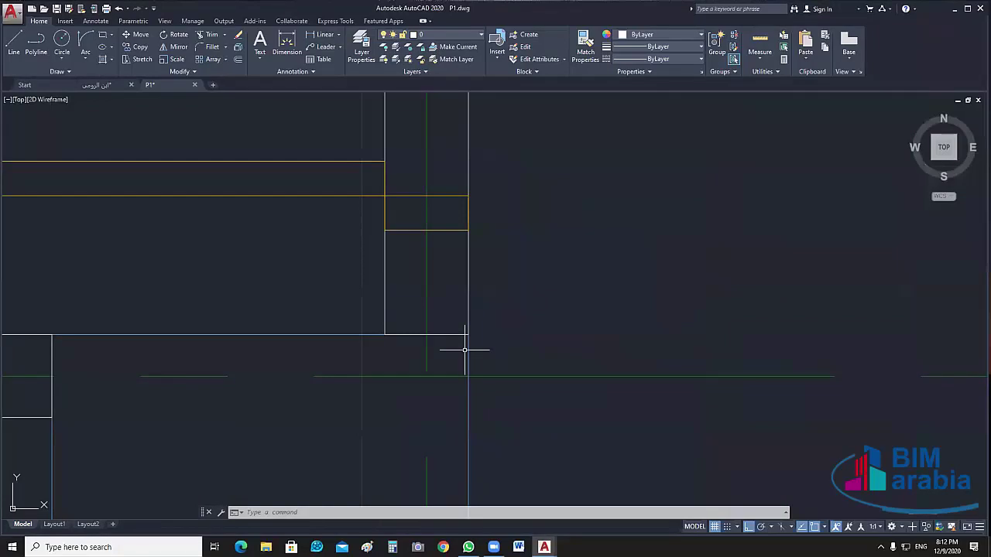
{"action": "key", "text": "Escape"}
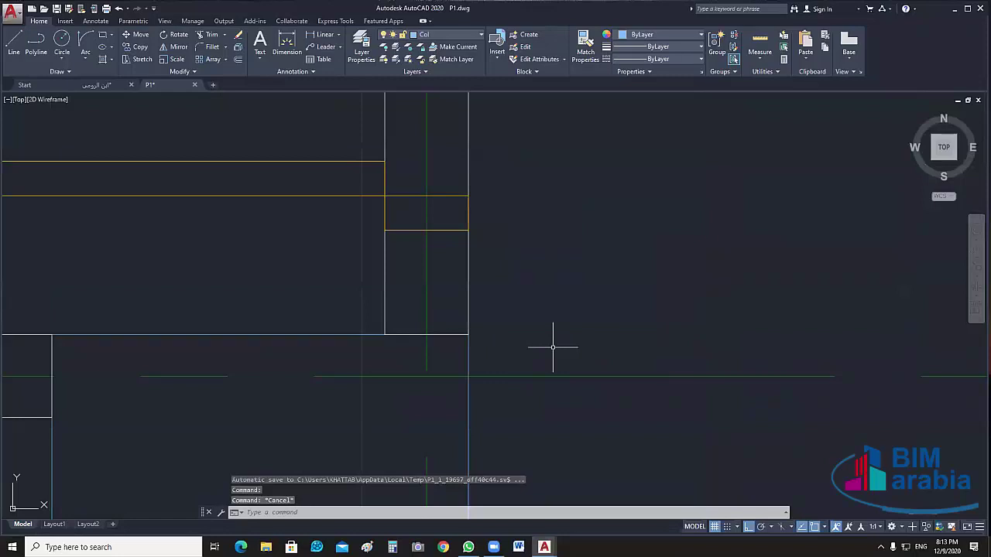
{"action": "scroll", "coordinate": [573, 372], "scroll_direction": "down", "scroll_amount": 3}
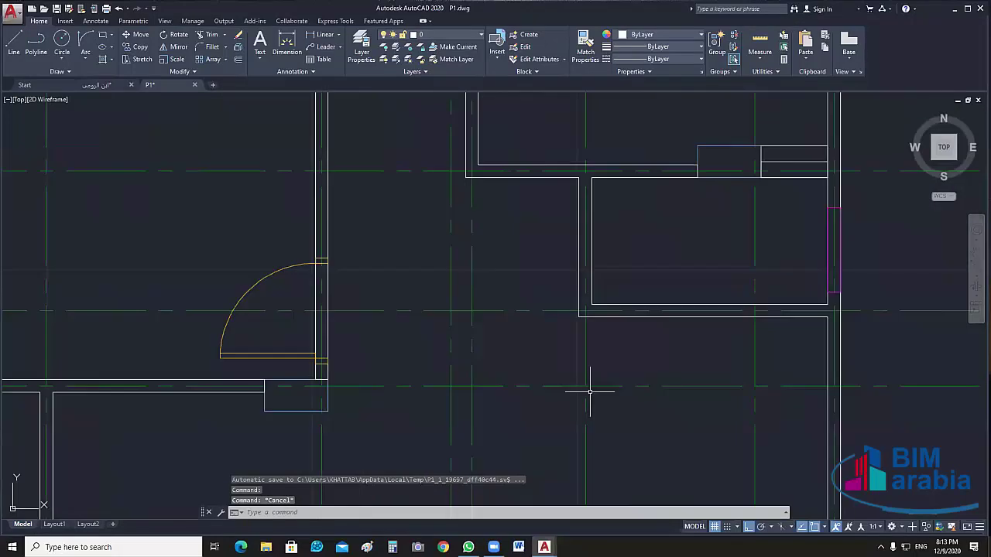
Inspect a door swing in the ابن الرومي drawing, then return to P1.dwg and pan the plan
{"action": "key", "text": "ctrl+Tab"}
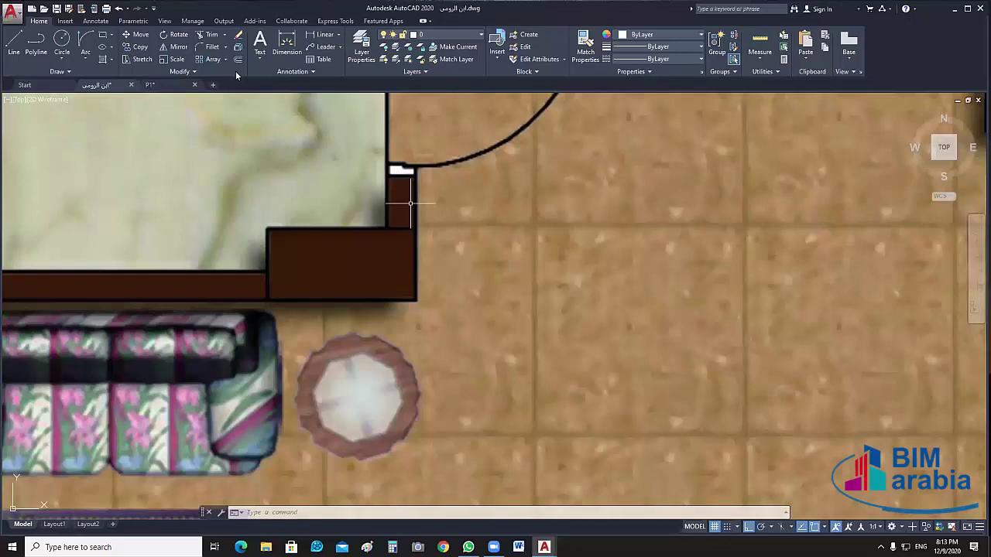
{"action": "middle_click_drag", "start_coordinate": [383, 244], "coordinate": [390, 255]}
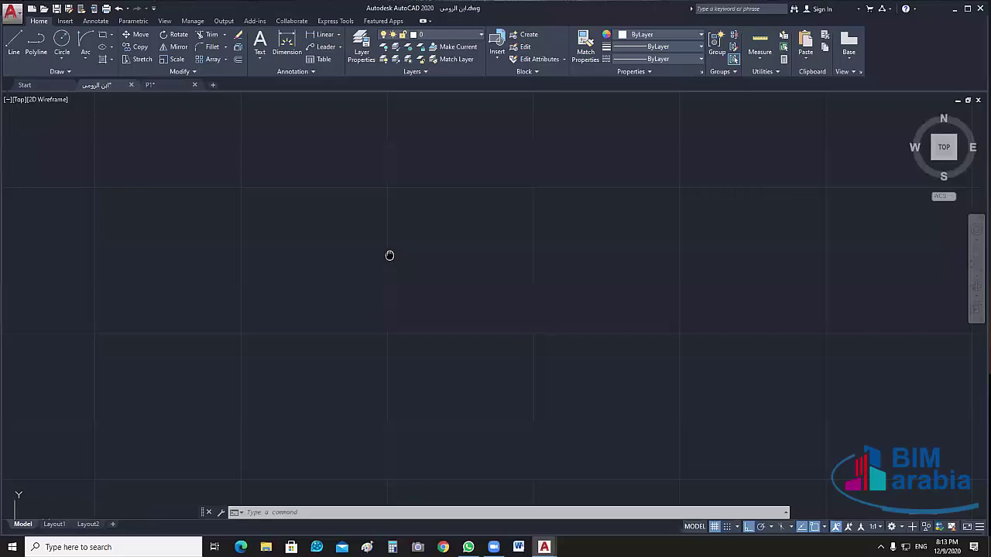
{"action": "middle_click_drag", "start_coordinate": [389, 255], "coordinate": [332, 276]}
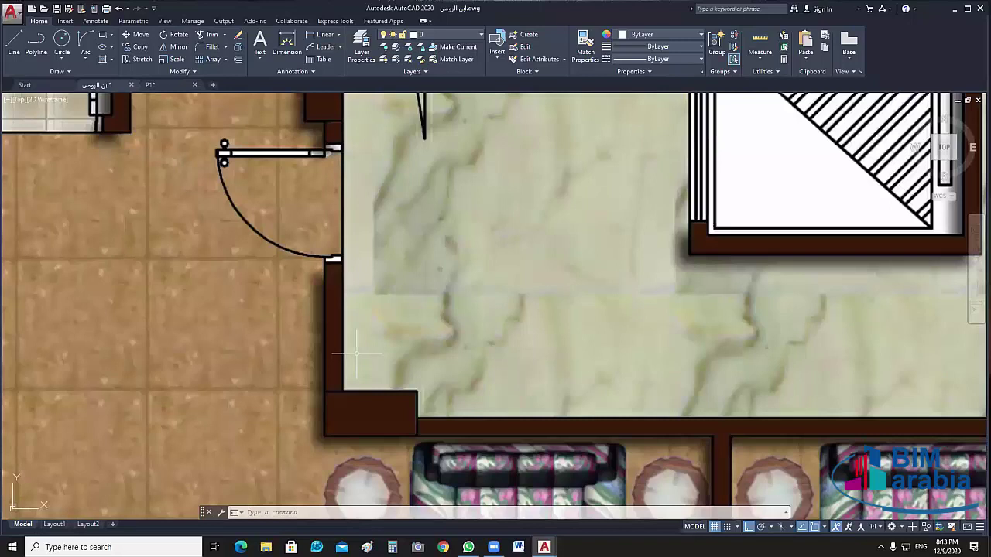
{"action": "key", "text": "ctrl+Tab"}
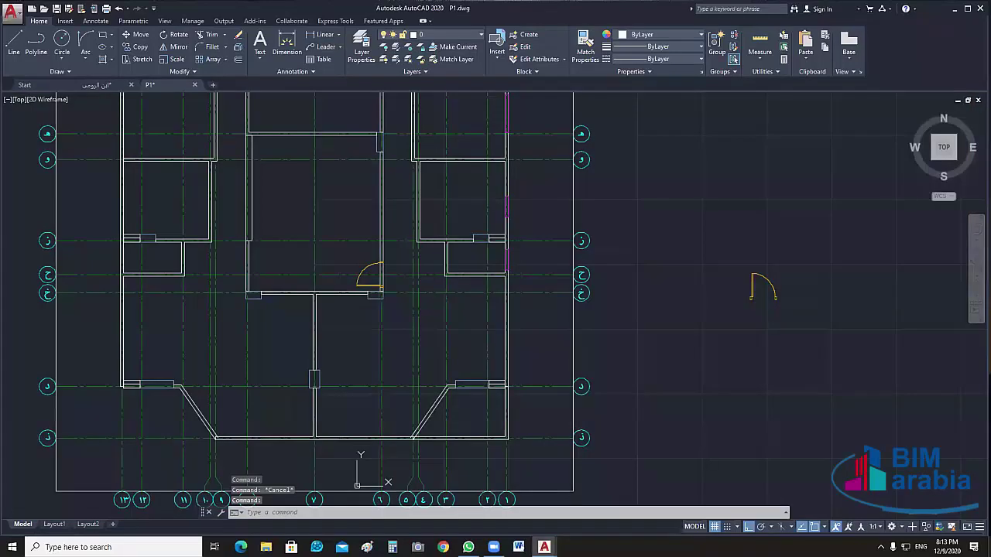
{"action": "middle_click_drag", "start_coordinate": [425, 123], "coordinate": [445, 254]}
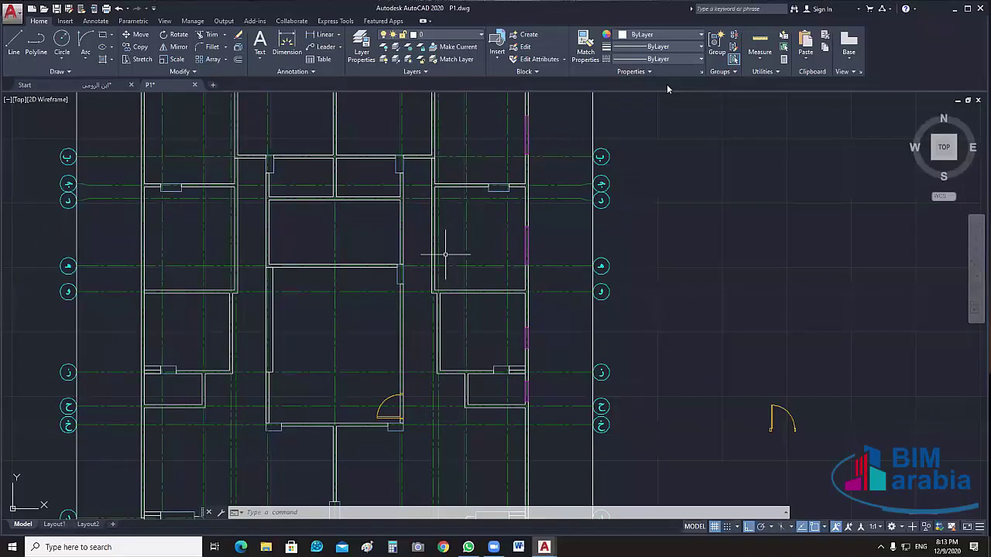
{"action": "middle_click_drag", "start_coordinate": [531, 264], "coordinate": [509, 307]}
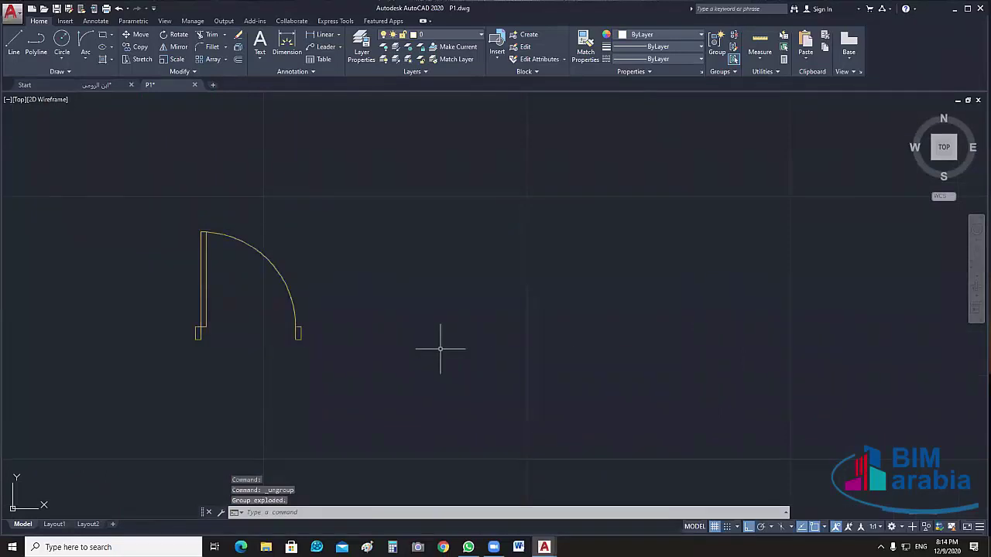
Draw a second 0.9-long bottom line beside the first
{"action": "key", "text": "l"}
{"action": "key", "text": "Return"}
{"action": "left_click", "coordinate": [546, 348]}
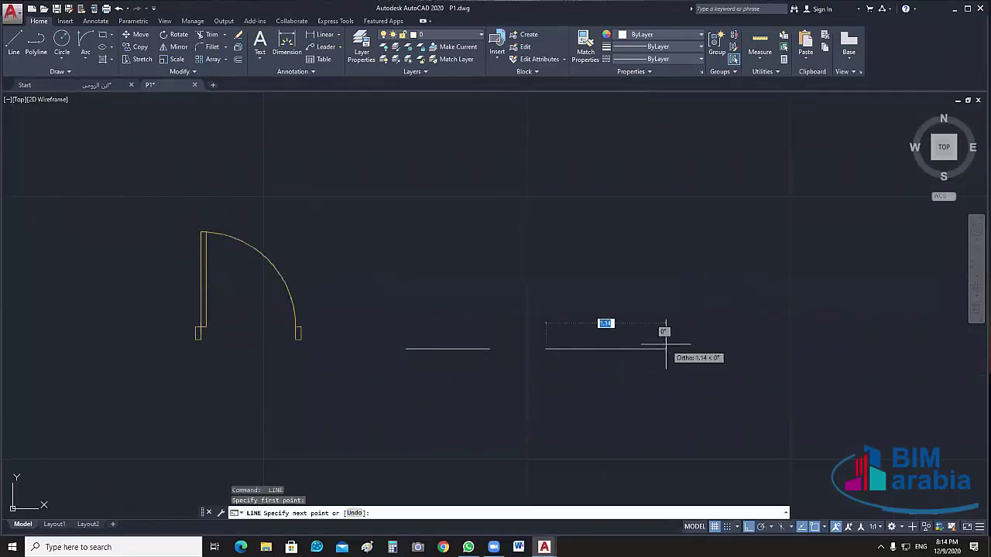
{"action": "type", "text": ".9"}
{"action": "key", "text": "Return"}
{"action": "key", "text": "Return"}
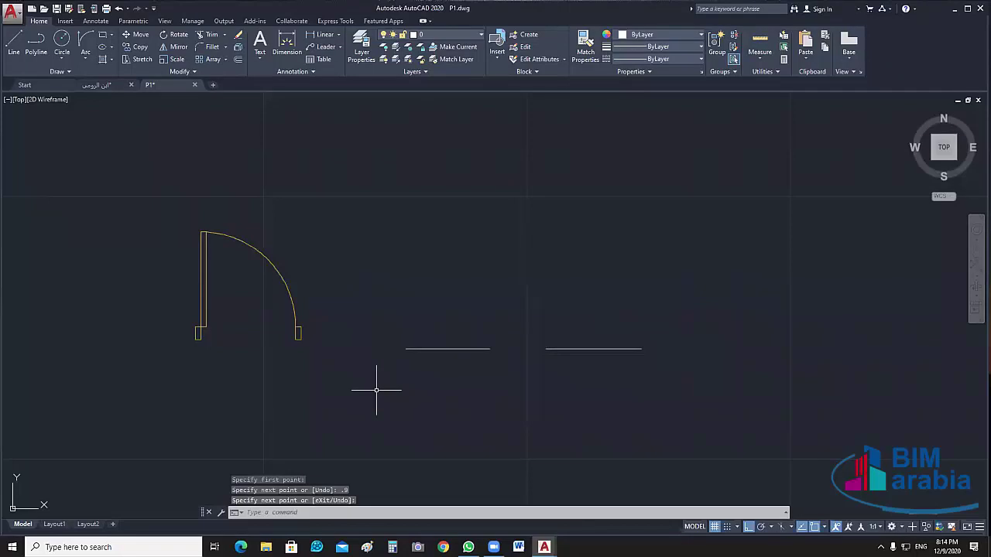
Copy the left jamb onto the left ends of both bottom lines
{"action": "left_click", "coordinate": [210, 337]}
{"action": "type", "text": "co"}
{"action": "key", "text": "Return"}
{"action": "left_click", "coordinate": [198, 334]}
{"action": "left_click", "coordinate": [408, 341]}
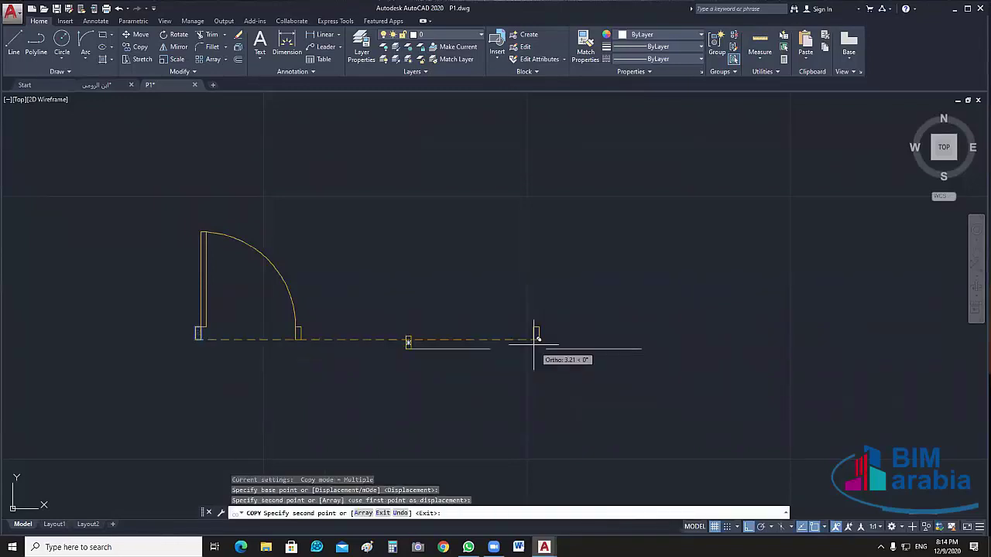
{"action": "left_click", "coordinate": [549, 342]}
{"action": "key", "text": "Return"}
Copy the right jamb onto the right ends of both bottom lines
{"action": "left_click", "coordinate": [298, 333]}
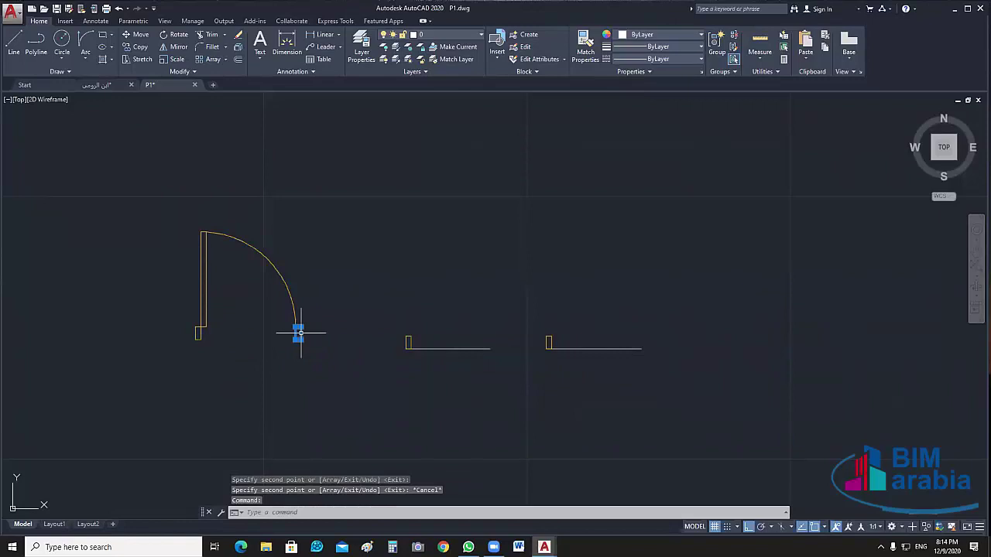
{"action": "key", "text": "Return"}
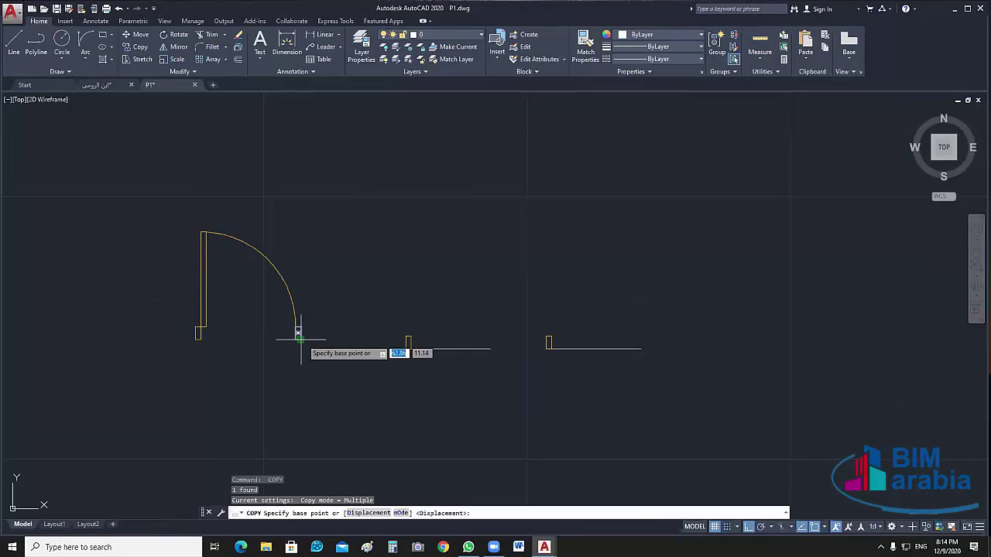
{"action": "left_click", "coordinate": [299, 338]}
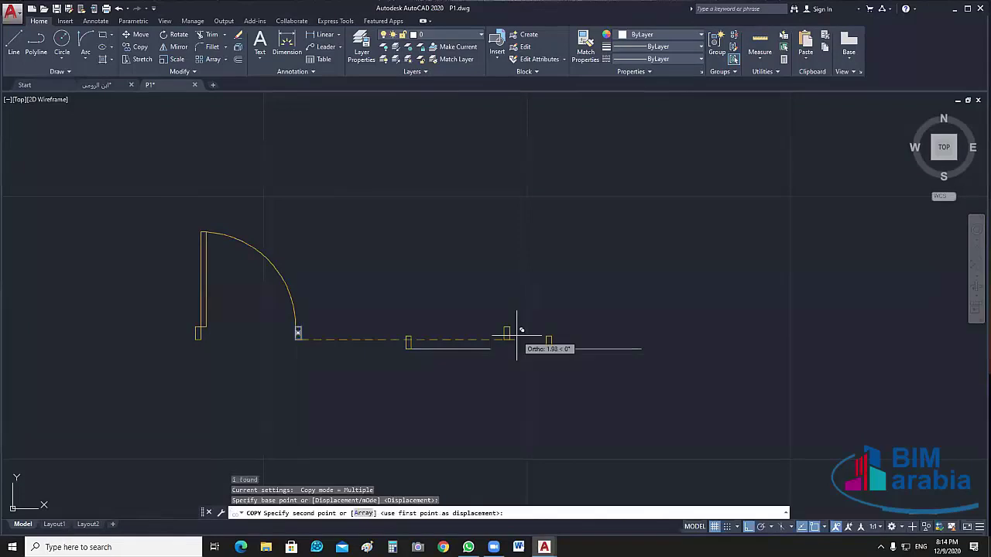
{"action": "left_click", "coordinate": [487, 342]}
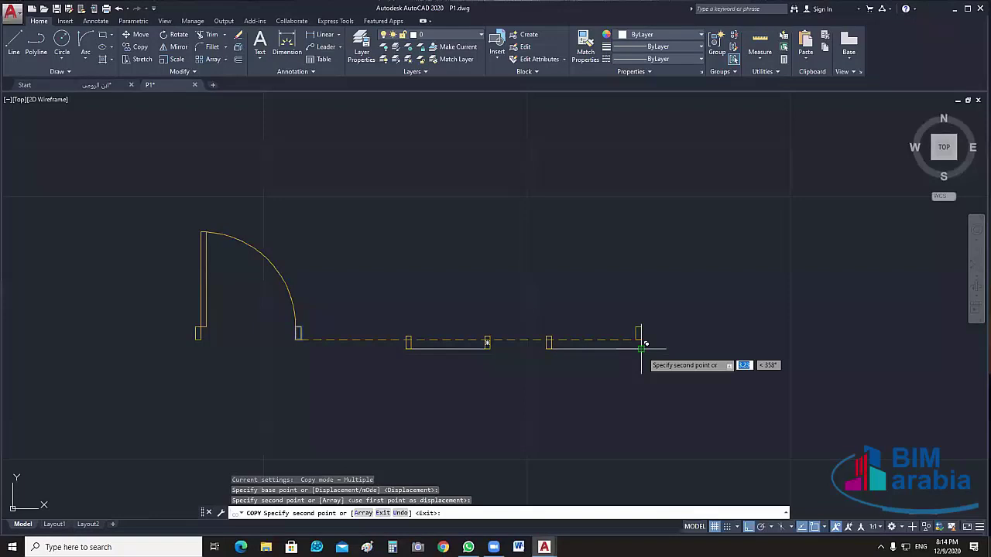
{"action": "left_click", "coordinate": [641, 347]}
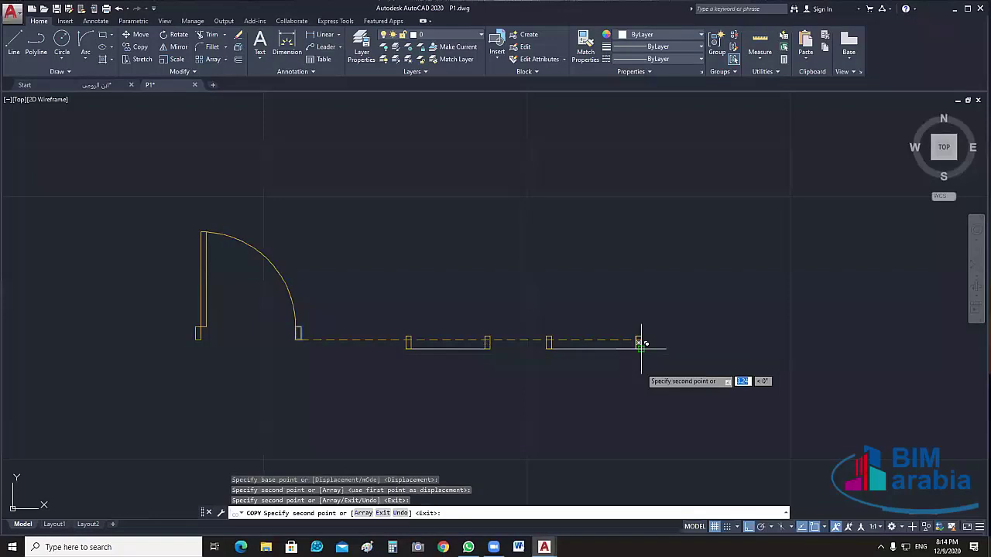
{"action": "key", "text": "Escape"}
{"action": "scroll", "coordinate": [448, 318], "scroll_direction": "up", "scroll_amount": 2}
{"action": "type", "text": "rec"}
{"action": "key", "text": "Return"}
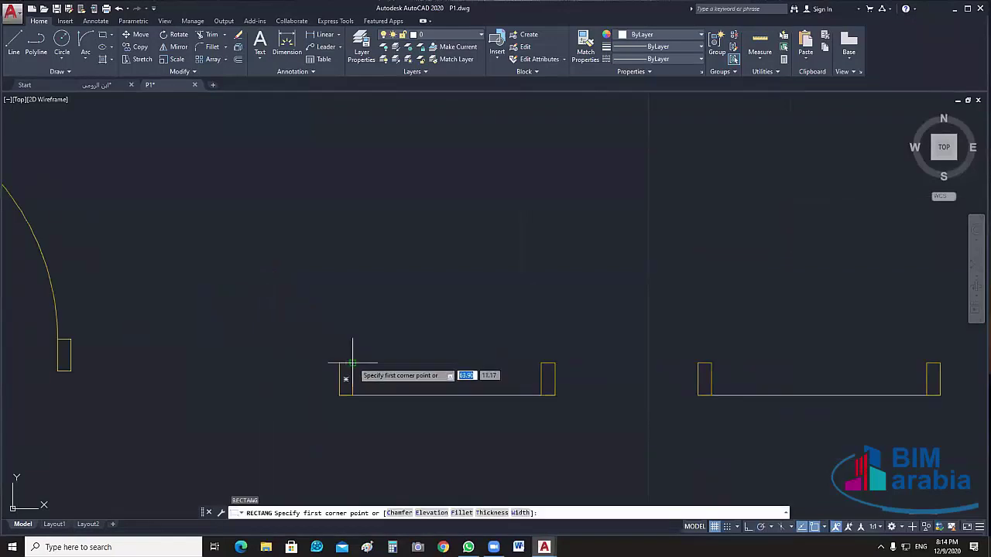
Draw tall leaf rectangles at the two new doors' jambs (@.05,.8)
{"action": "left_click", "coordinate": [352, 362]}
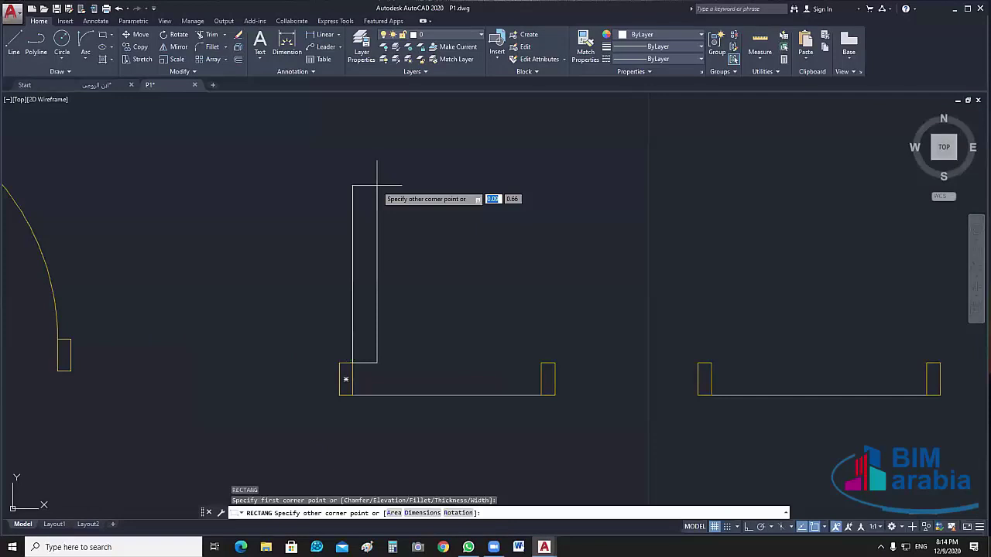
{"action": "type", "text": "1"}
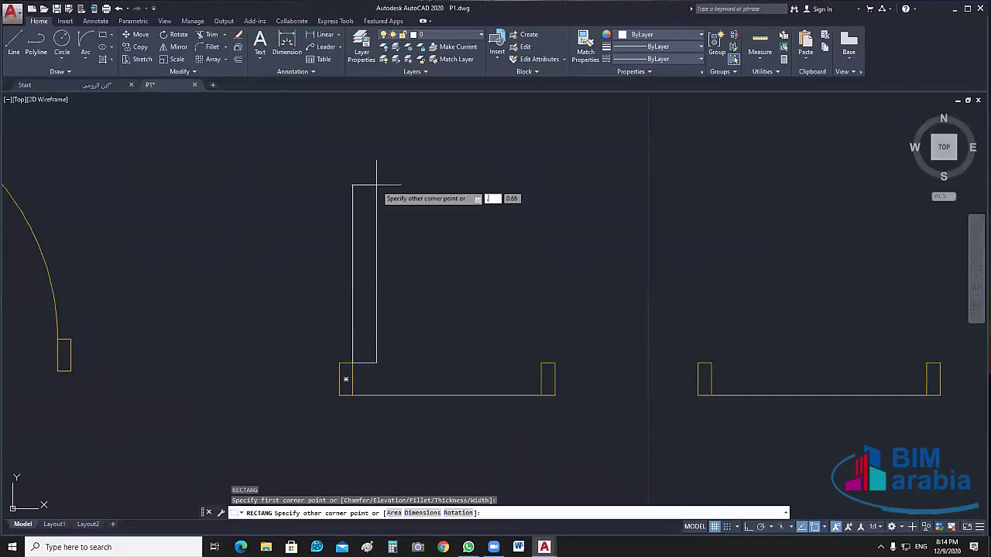
{"action": "type", "text": "05,.7"}
{"action": "key", "text": "Return"}
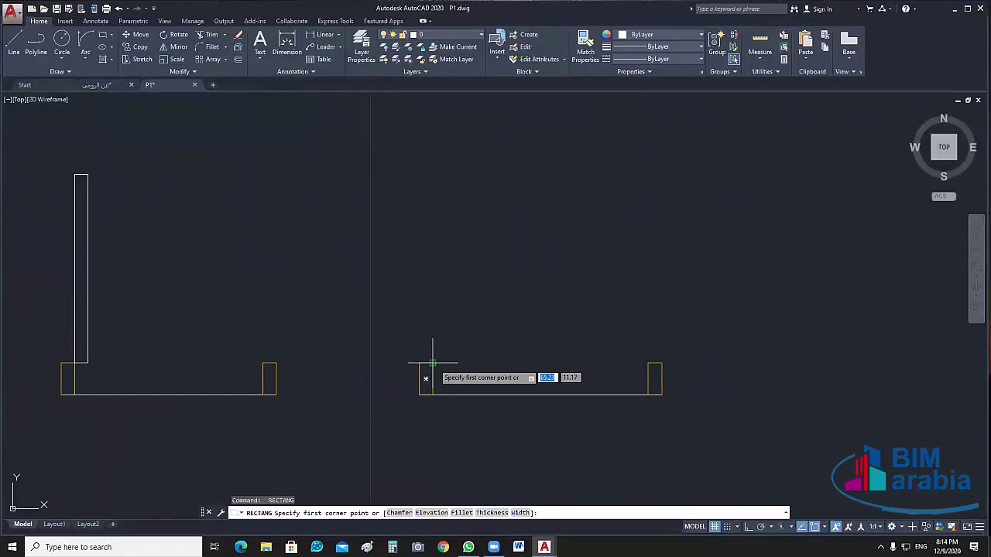
{"action": "left_click", "coordinate": [432, 362]}
{"action": "type", "text": "@.05,.8"}
{"action": "key", "text": "Return"}
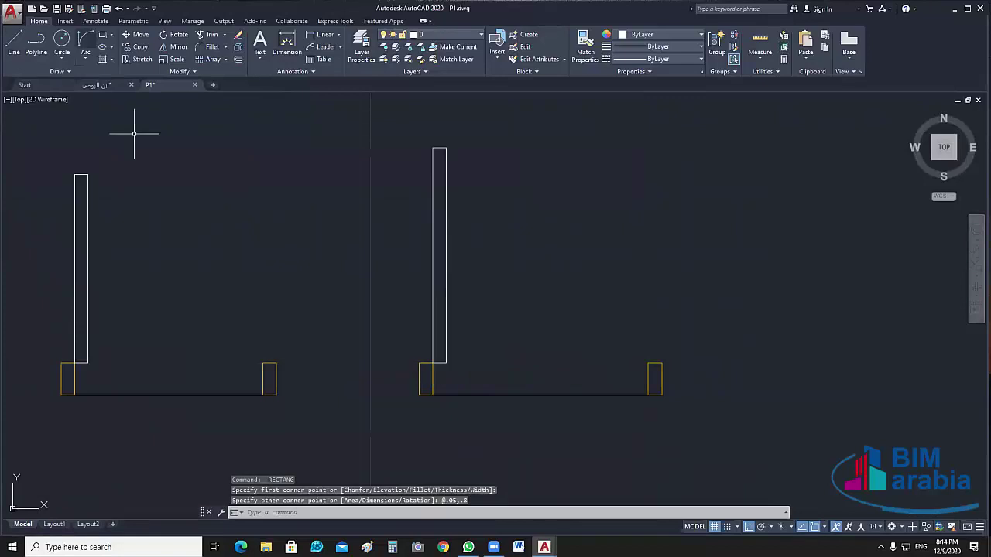
Draw a quarter-circle swing arc for each of the two new doors
{"action": "type", "text": "a"}
{"action": "key", "text": "Return"}
{"action": "left_click", "coordinate": [263, 363]}
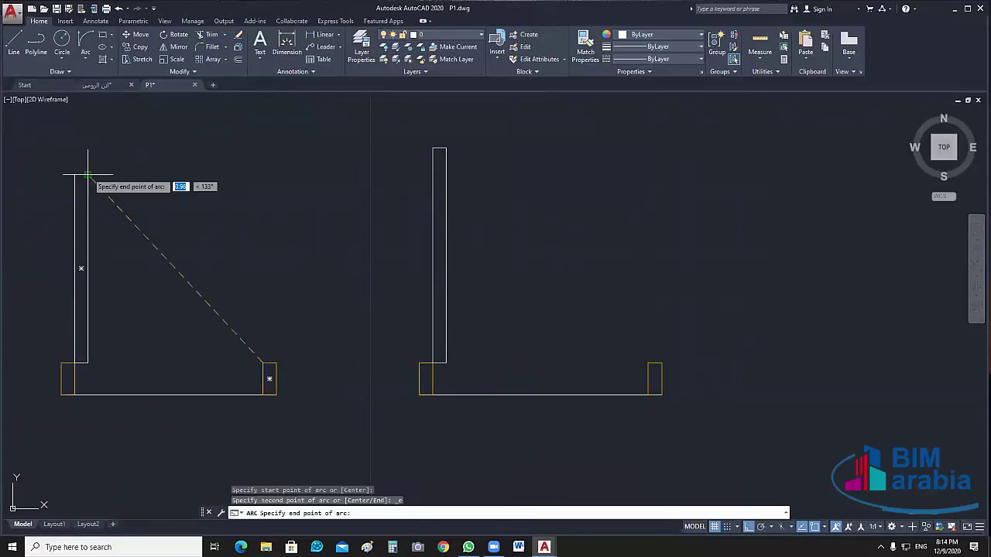
{"action": "left_click", "coordinate": [87, 175]}
{"action": "left_click", "coordinate": [263, 271]}
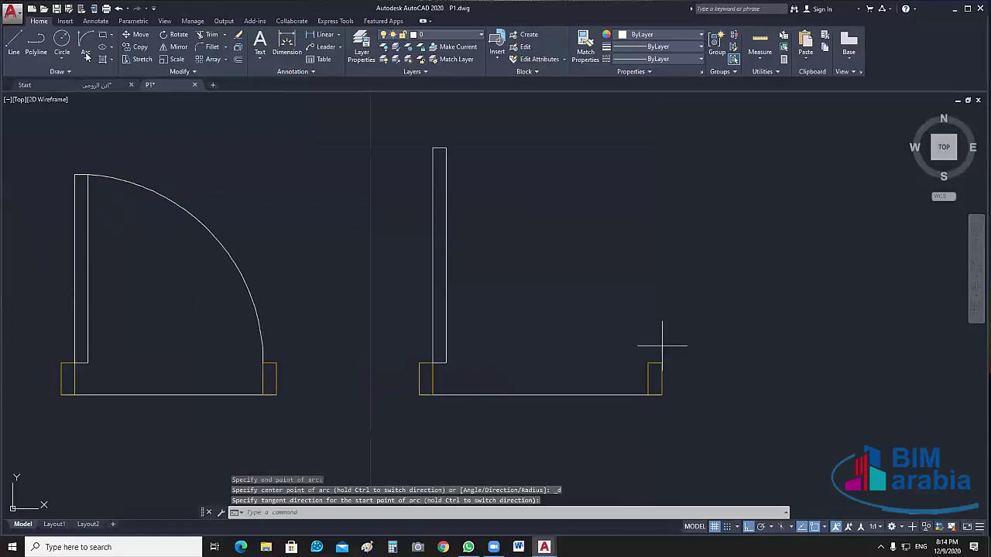
{"action": "key", "text": "Return"}
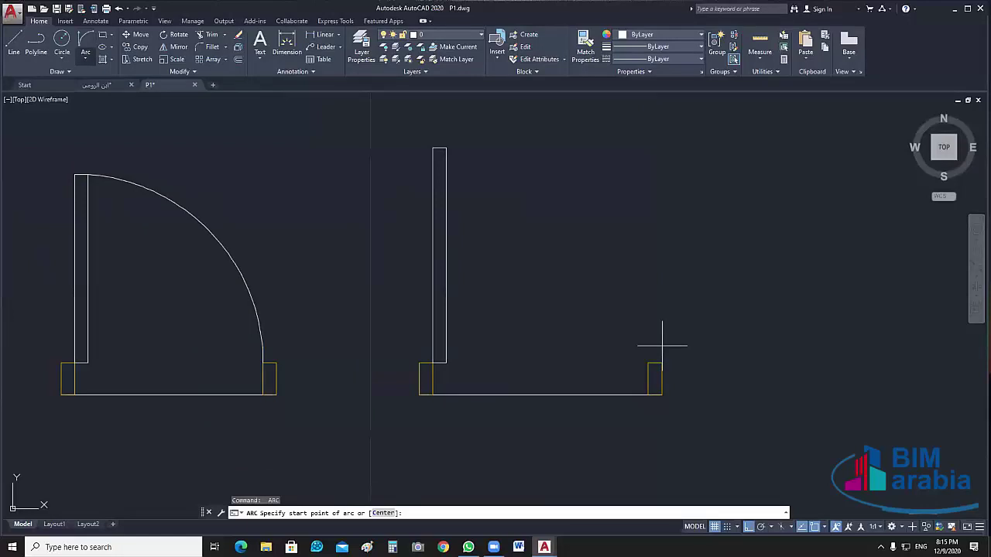
{"action": "key", "text": "Escape"}
{"action": "key", "text": "Return"}
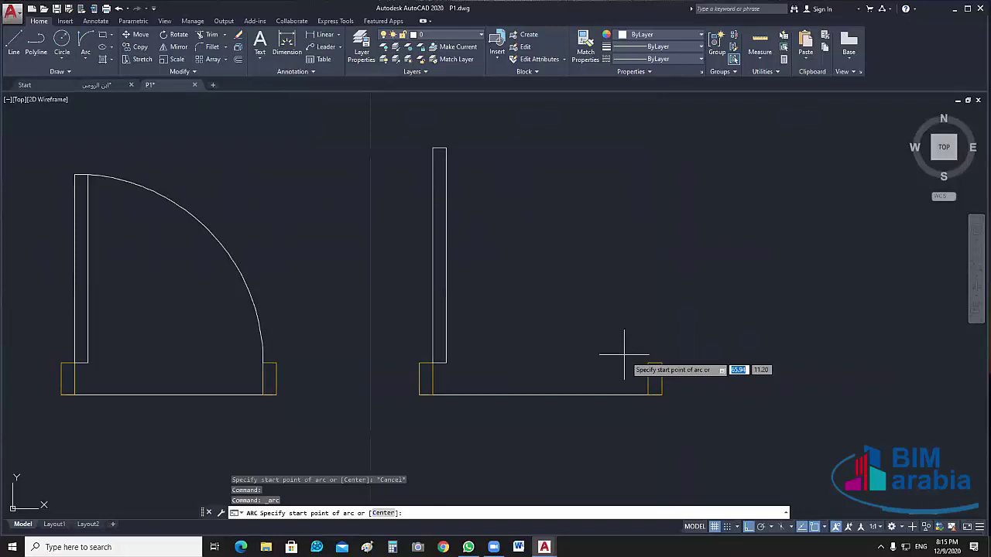
{"action": "left_click", "coordinate": [648, 363]}
{"action": "left_click", "coordinate": [438, 148]}
Erase the two new doors' bottom lines
{"action": "left_click", "coordinate": [439, 363]}
{"action": "left_click", "coordinate": [580, 398]}
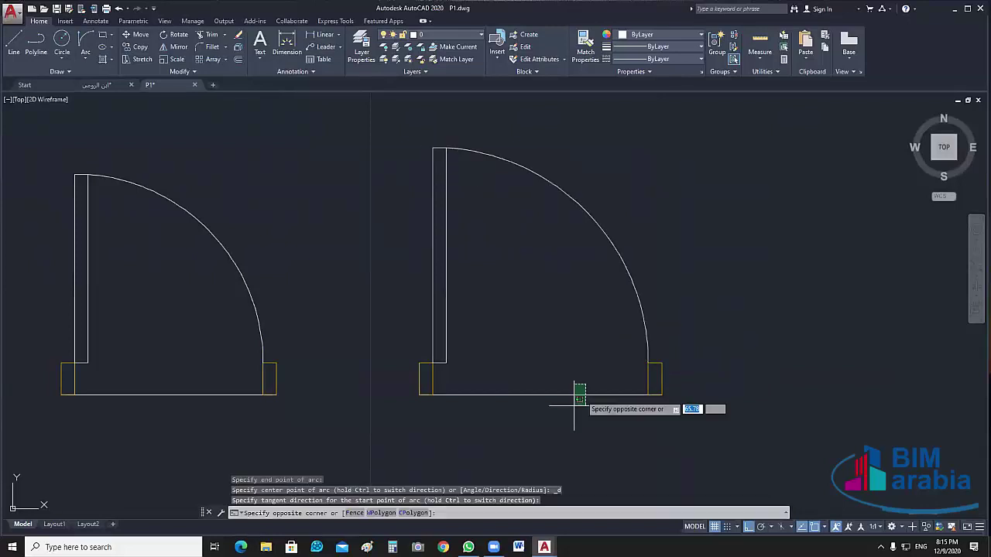
{"action": "left_click", "coordinate": [47, 397]}
{"action": "key", "text": "Delete"}
{"action": "scroll", "coordinate": [330, 403], "scroll_direction": "down", "scroll_amount": 2}
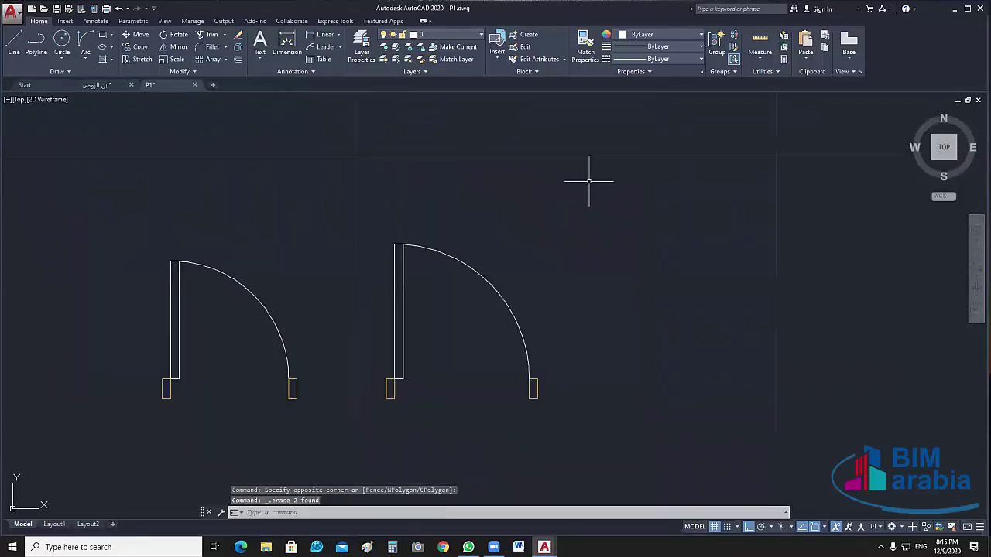
Move both new door symbols onto the Door layer
{"action": "scroll", "coordinate": [589, 181], "scroll_direction": "down", "scroll_amount": 2}
{"action": "left_click", "coordinate": [573, 333]}
{"action": "left_click", "coordinate": [374, 98]}
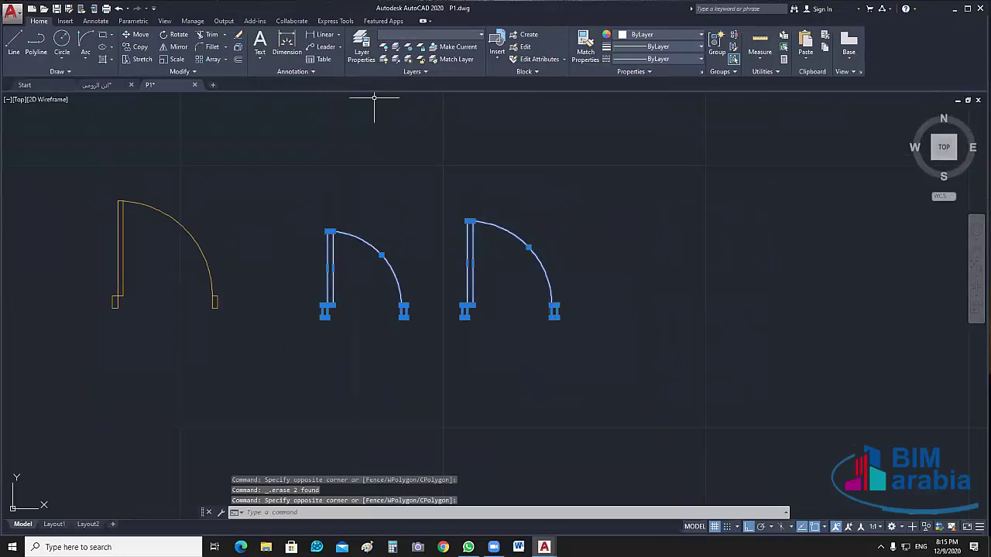
{"action": "left_click", "coordinate": [430, 34]}
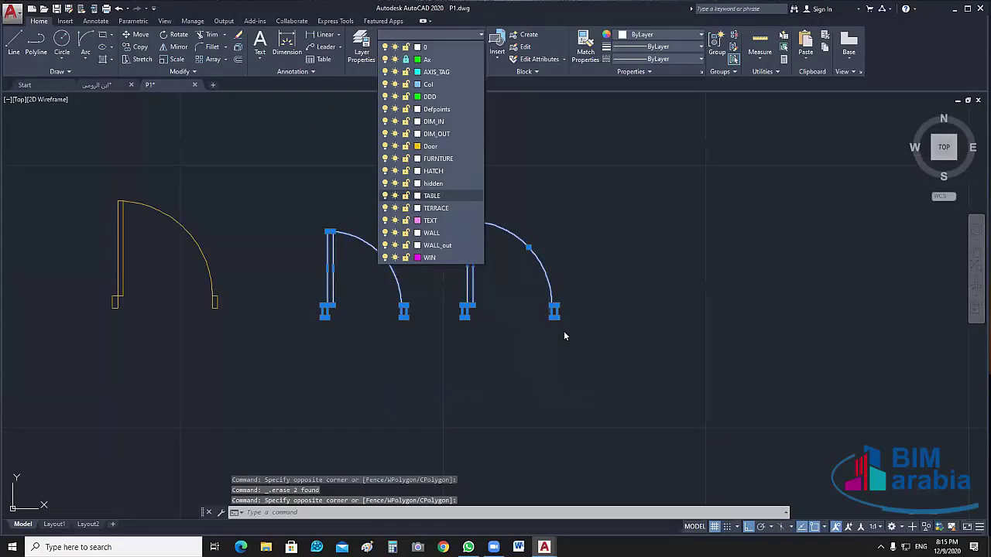
{"action": "left_click", "coordinate": [430, 146]}
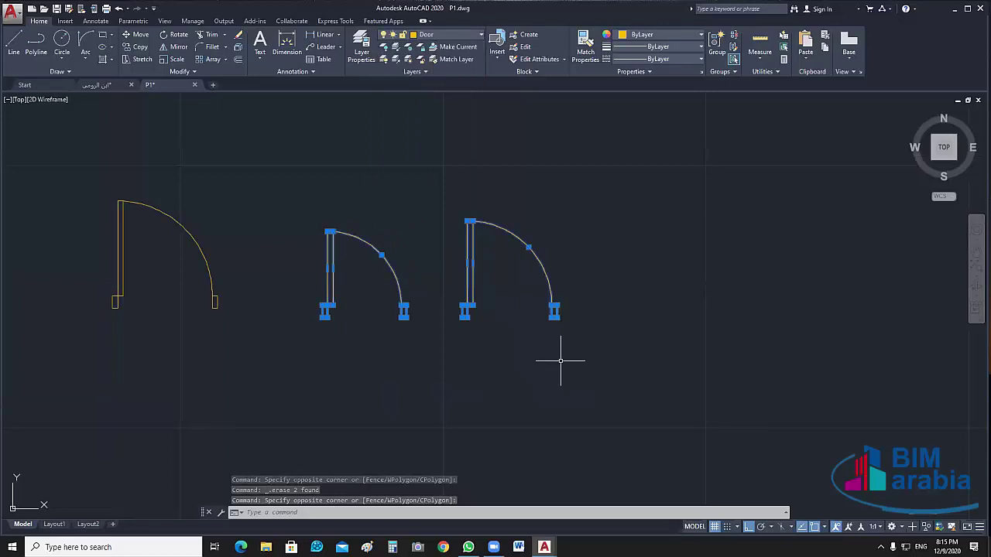
Group the four pieces of the right-hand new door into an unnamed group
{"action": "key", "text": "ctrl+g"}
{"action": "left_click", "coordinate": [356, 237]}
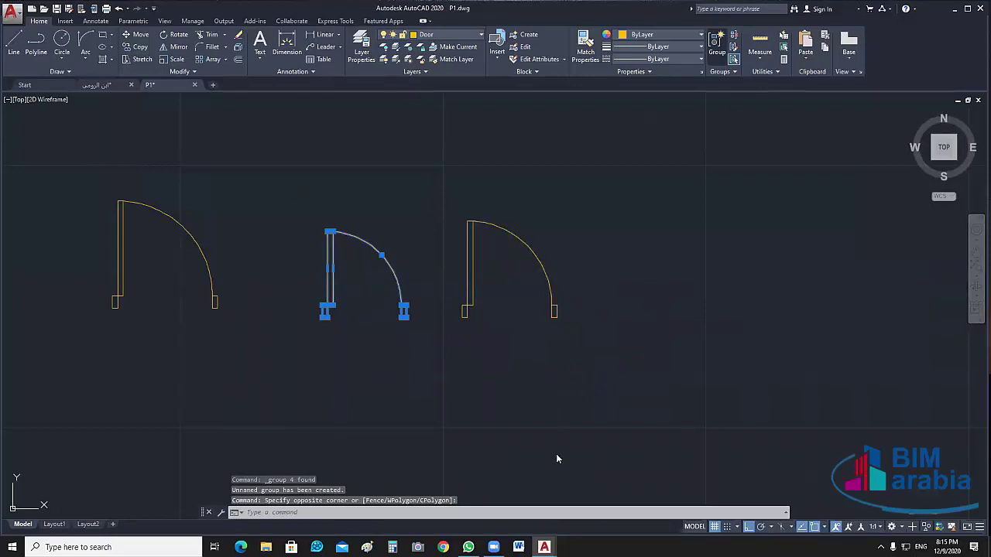
{"action": "middle_click_drag", "start_coordinate": [517, 454], "coordinate": [553, 454]}
{"action": "type", "text": "co"}
{"action": "key", "text": "Return"}
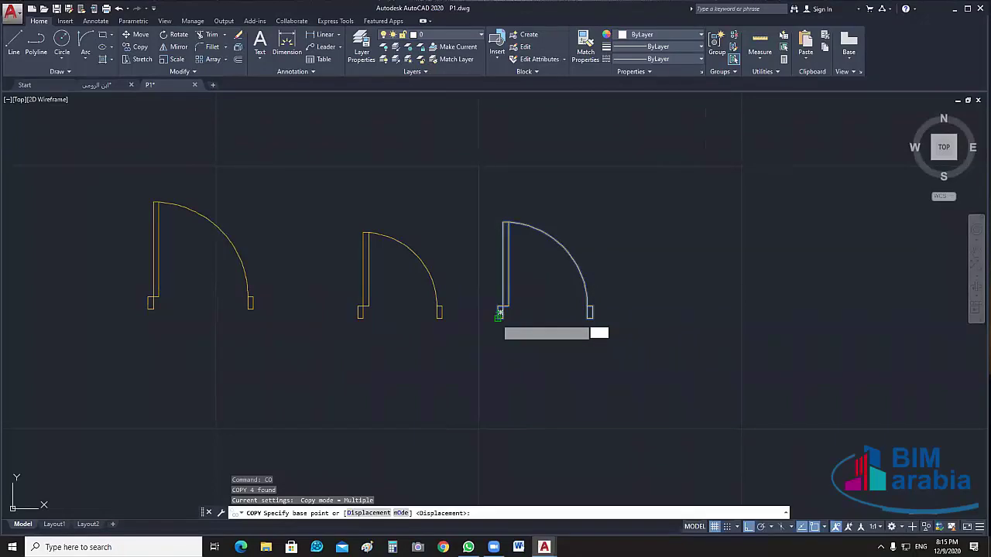
Copy the door into the wall opening, snapping it to the wall endpoint
{"action": "left_click", "coordinate": [500, 314]}
{"action": "middle_click_drag", "start_coordinate": [499, 314], "coordinate": [609, 215]}
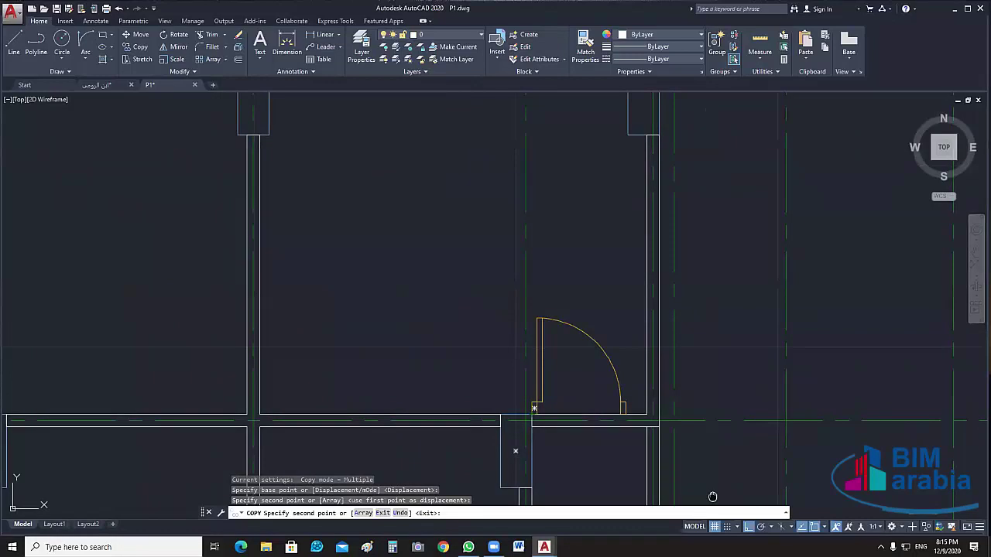
{"action": "middle_click_drag", "start_coordinate": [712, 496], "coordinate": [581, 313]}
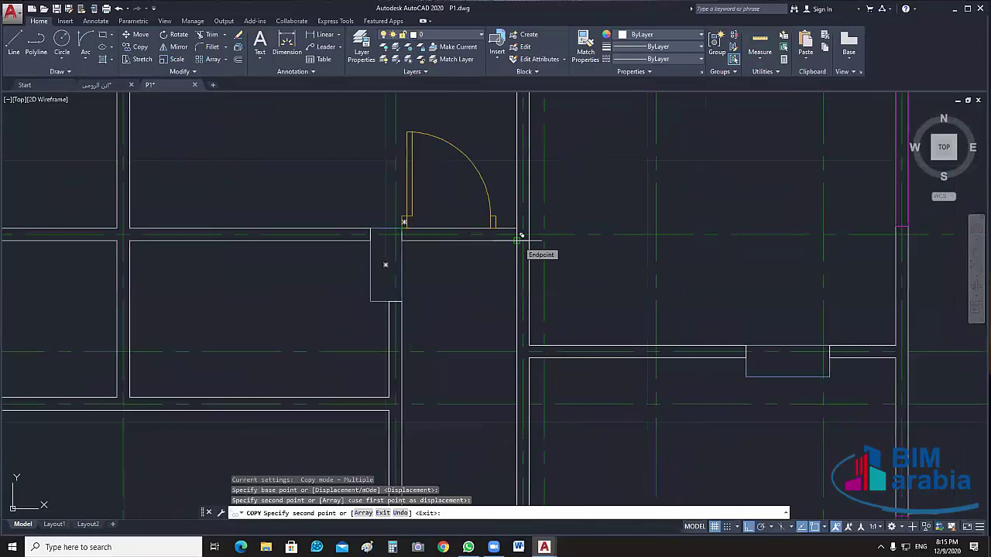
{"action": "left_click", "coordinate": [518, 238]}
Pan across the plan, then switch to the ابن الرومي drawing
{"action": "scroll", "coordinate": [436, 360], "scroll_direction": "down", "scroll_amount": 4}
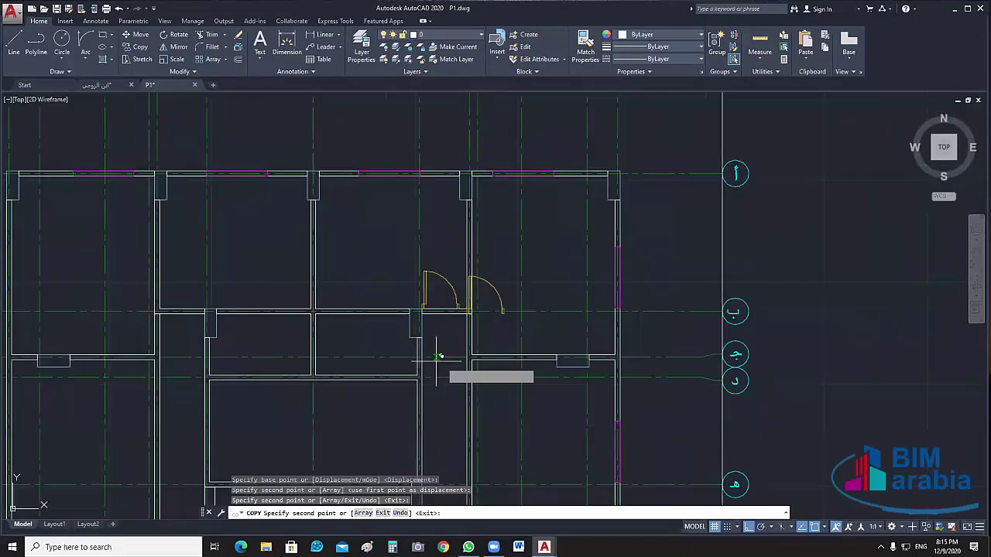
{"action": "middle_click_drag", "start_coordinate": [438, 356], "coordinate": [513, 254]}
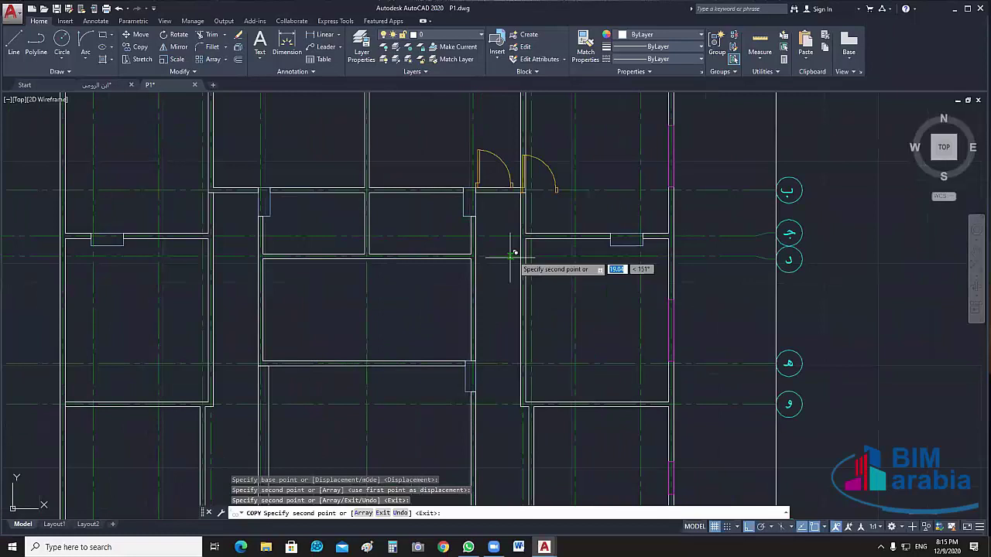
{"action": "left_click", "coordinate": [122, 86]}
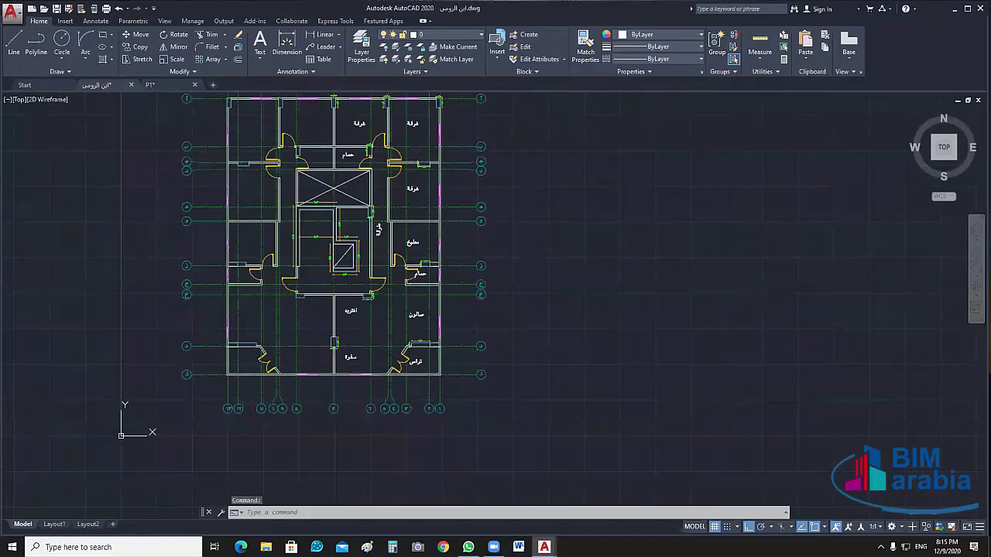
Zoom and pan over the ابن الرومي reference doors, then return to P1.dwg
{"action": "scroll", "coordinate": [372, 105], "scroll_direction": "up", "scroll_amount": 4}
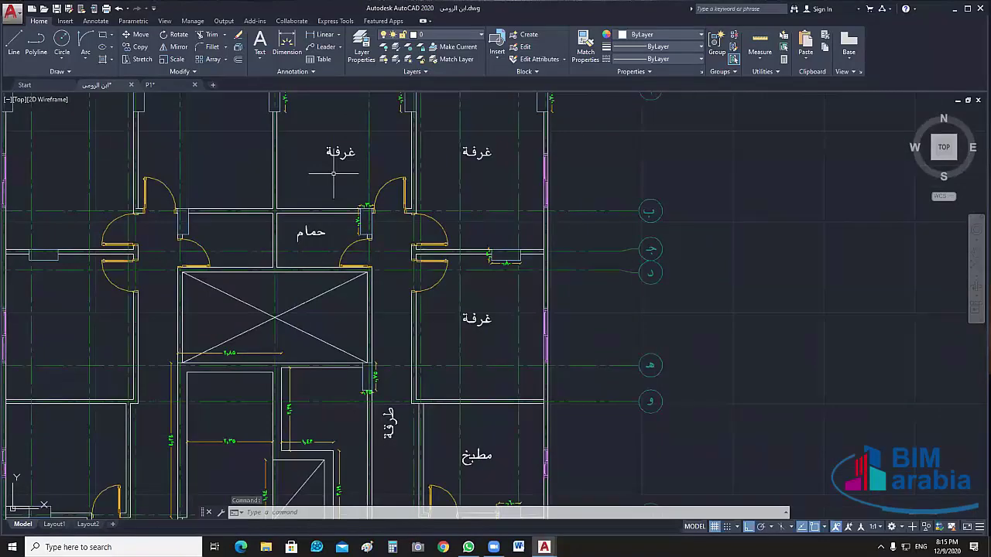
{"action": "scroll", "coordinate": [448, 257], "scroll_direction": "up", "scroll_amount": 4}
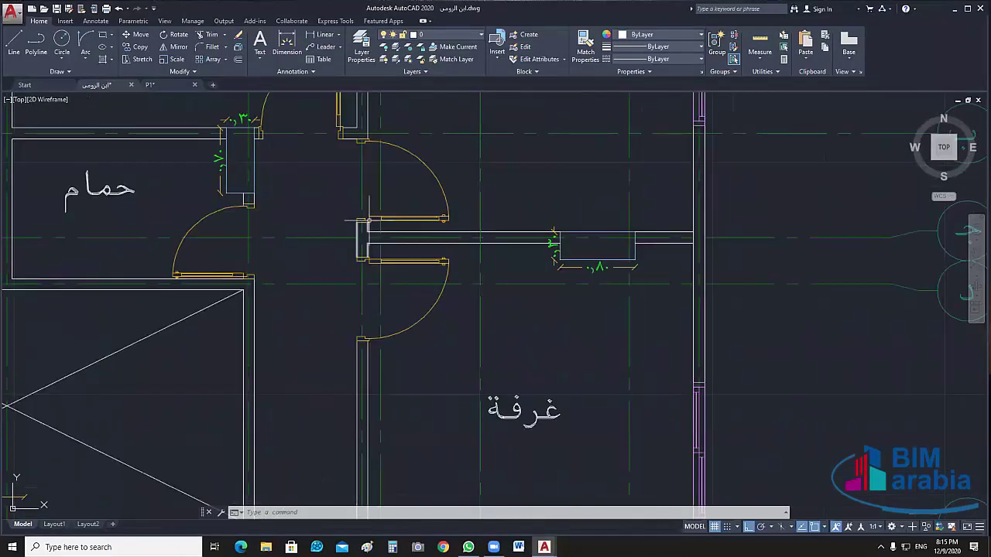
{"action": "middle_click_drag", "start_coordinate": [359, 222], "coordinate": [370, 288]}
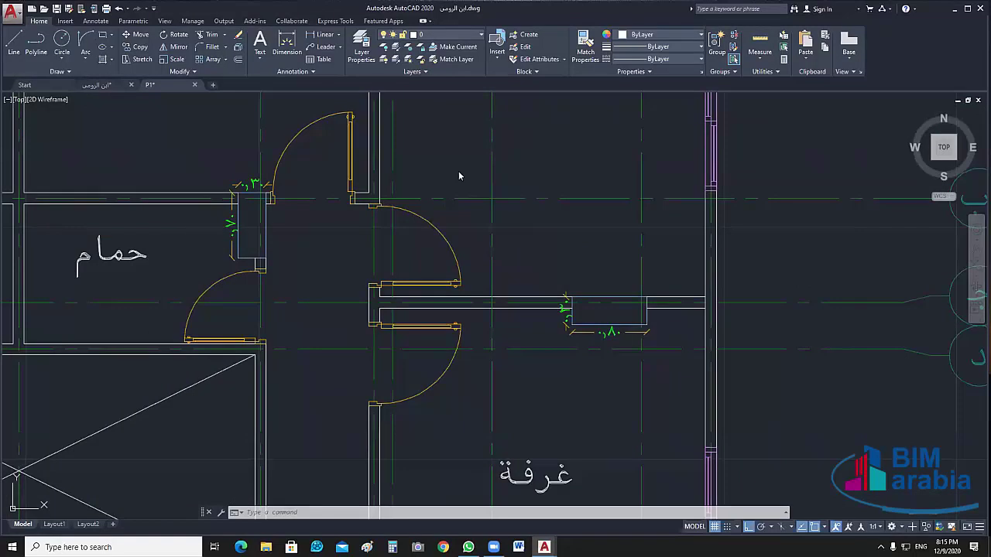
{"action": "key", "text": "ctrl+Tab"}
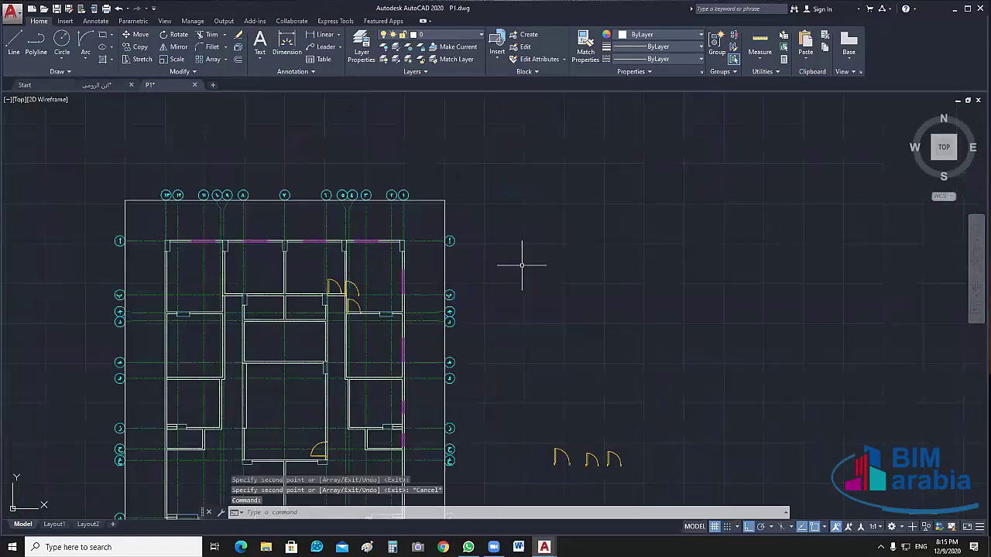
Move the door blocks with MOVE so they drop into their wall openings
{"action": "scroll", "coordinate": [307, 340], "scroll_direction": "up", "scroll_amount": 4}
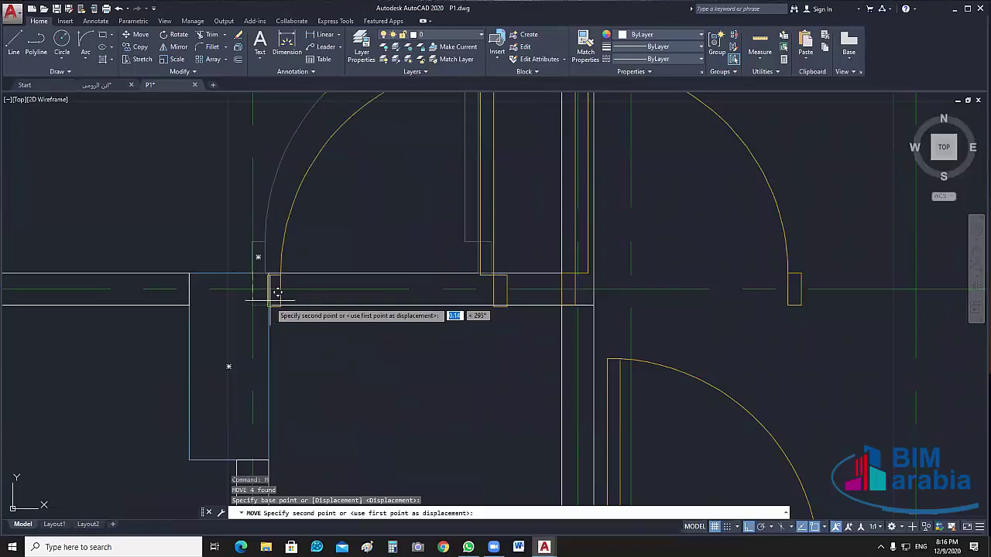
{"action": "scroll", "coordinate": [277, 293], "scroll_direction": "up", "scroll_amount": 3}
{"action": "left_click", "coordinate": [263, 236]}
{"action": "scroll", "coordinate": [263, 236], "scroll_direction": "down", "scroll_amount": 3}
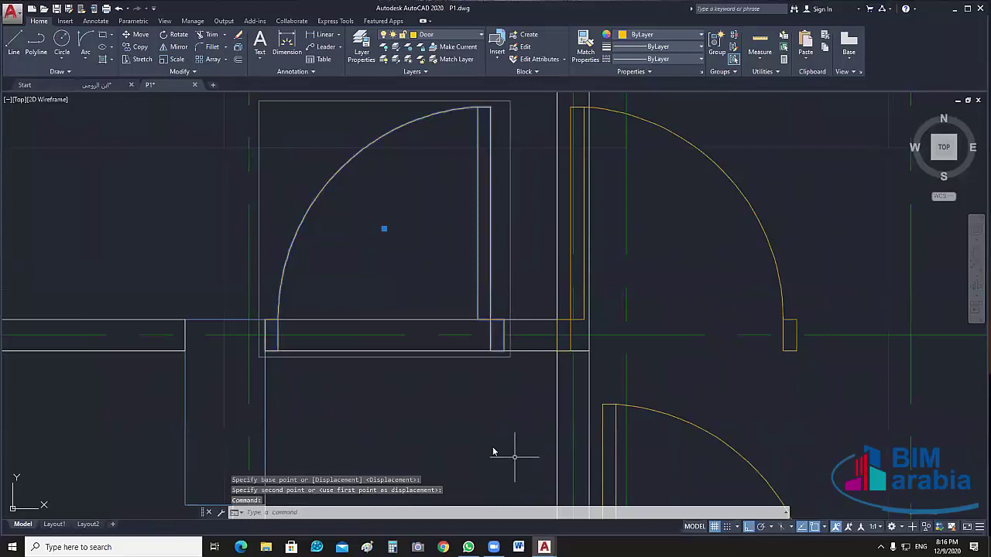
{"action": "type", "text": "m"}
{"action": "key", "text": "Return"}
{"action": "left_click", "coordinate": [497, 335]}
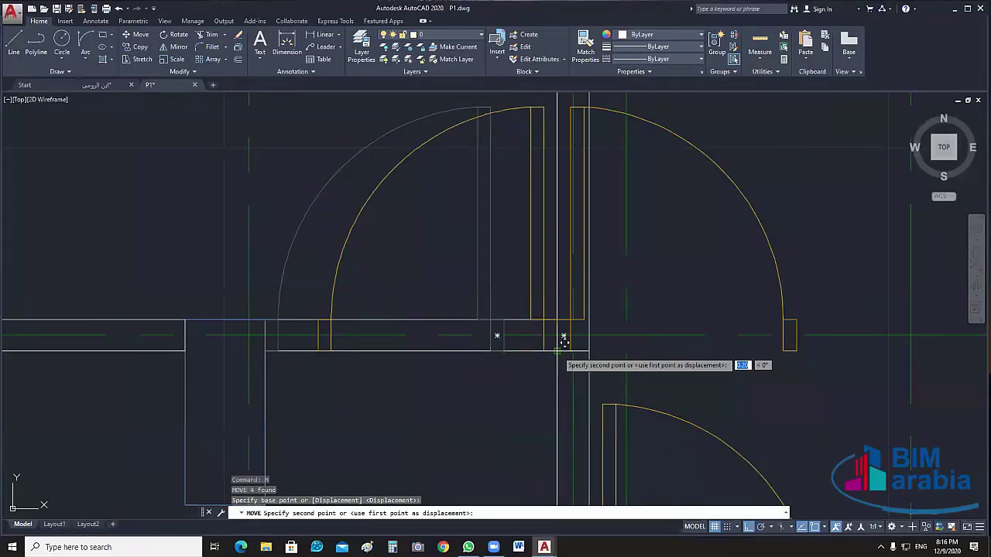
{"action": "left_click", "coordinate": [564, 339]}
{"action": "scroll", "coordinate": [551, 315], "scroll_direction": "down", "scroll_amount": 2}
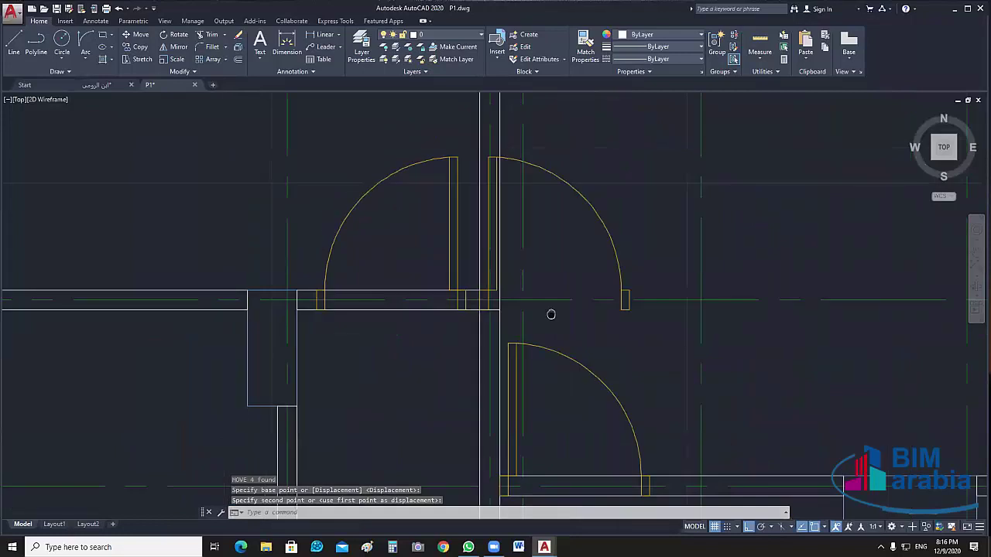
Select the upper-right and lower doors, then cancel the selection
{"action": "left_click", "coordinate": [569, 254]}
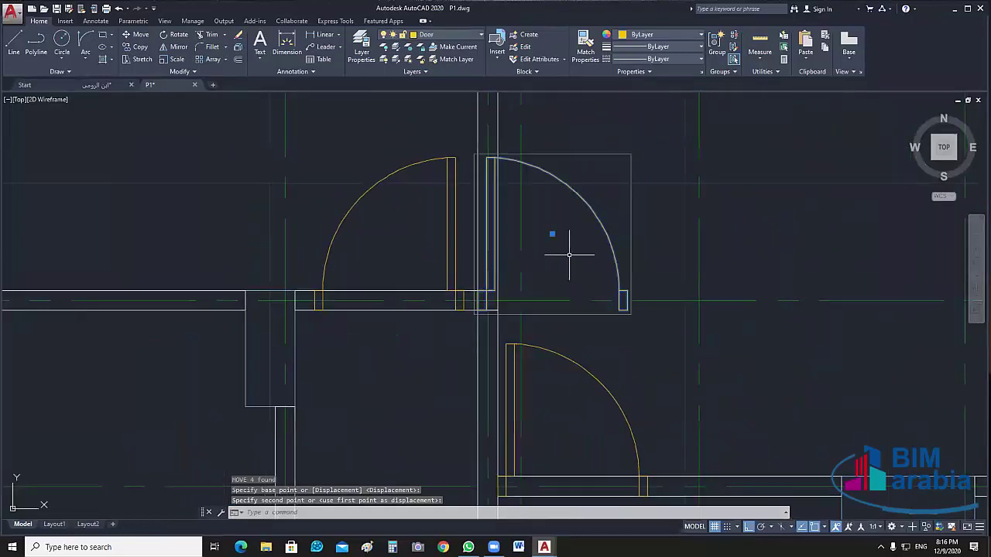
{"action": "left_click", "coordinate": [621, 297]}
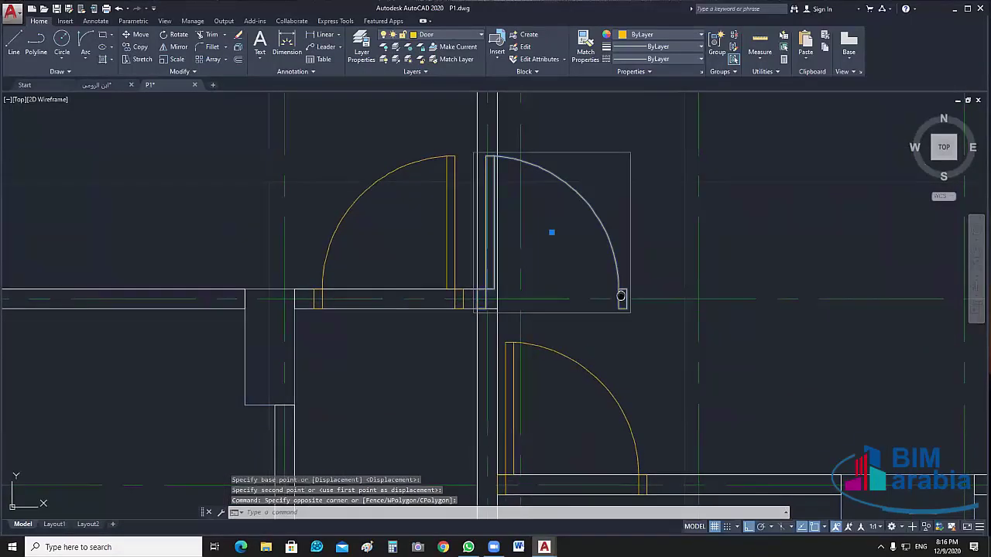
{"action": "middle_click_drag", "start_coordinate": [621, 296], "coordinate": [590, 198]}
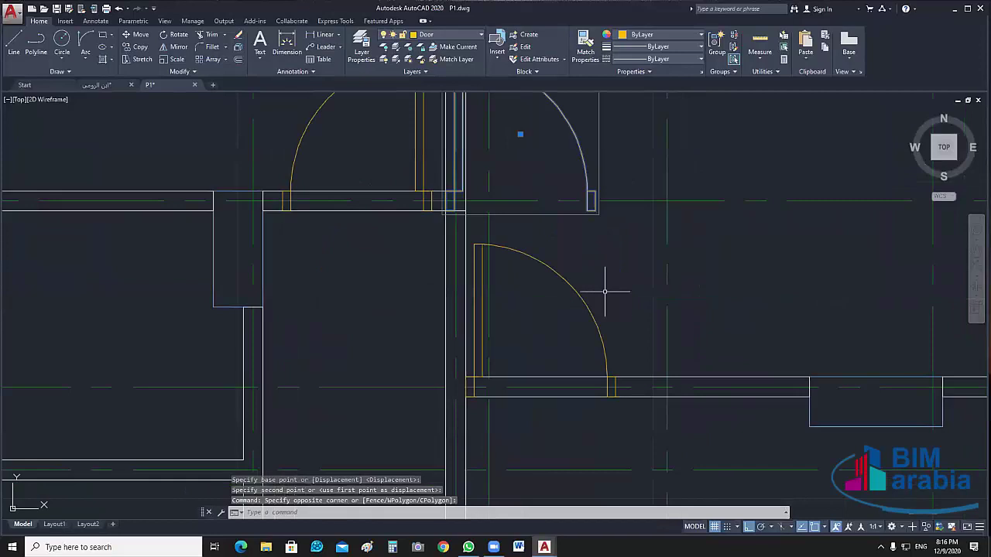
{"action": "left_click_drag", "start_coordinate": [601, 287], "coordinate": [593, 408]}
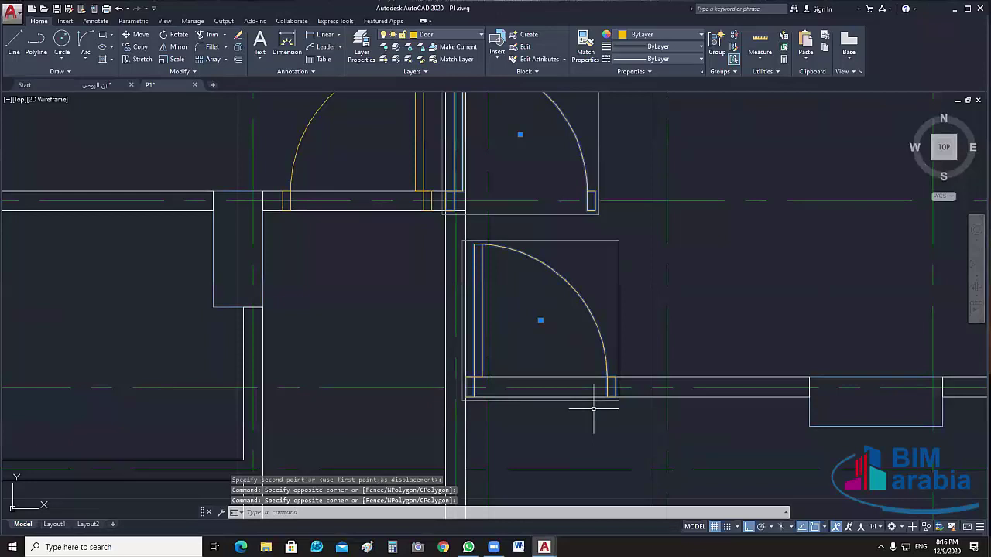
{"action": "key", "text": "Escape"}
{"action": "middle_click_drag", "start_coordinate": [594, 409], "coordinate": [566, 273]}
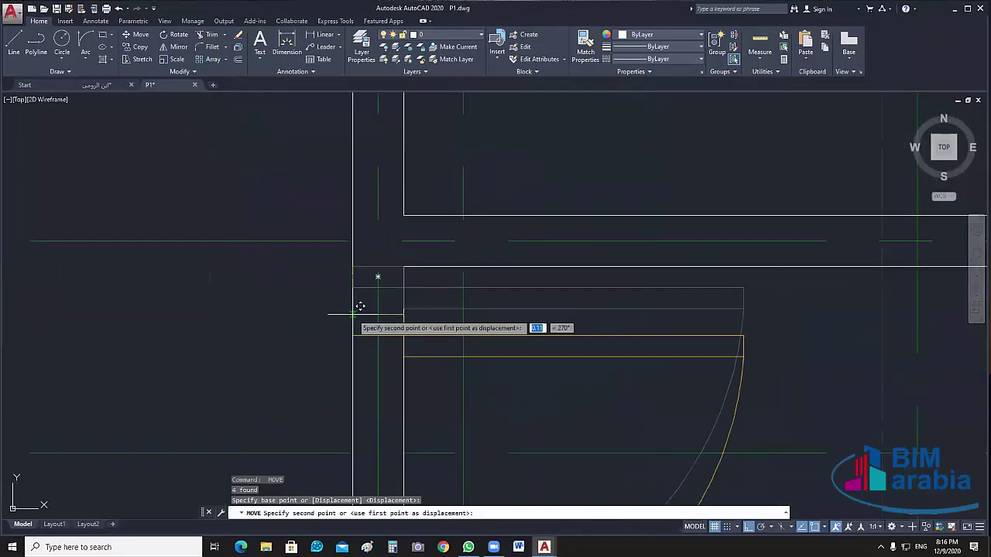
Move the door by .1 and check its new position
{"action": "type", "text": ".1"}
{"action": "key", "text": "Return"}
{"action": "scroll", "coordinate": [360, 306], "scroll_direction": "down", "scroll_amount": 3}
{"action": "middle_click_drag", "start_coordinate": [360, 307], "coordinate": [491, 362]}
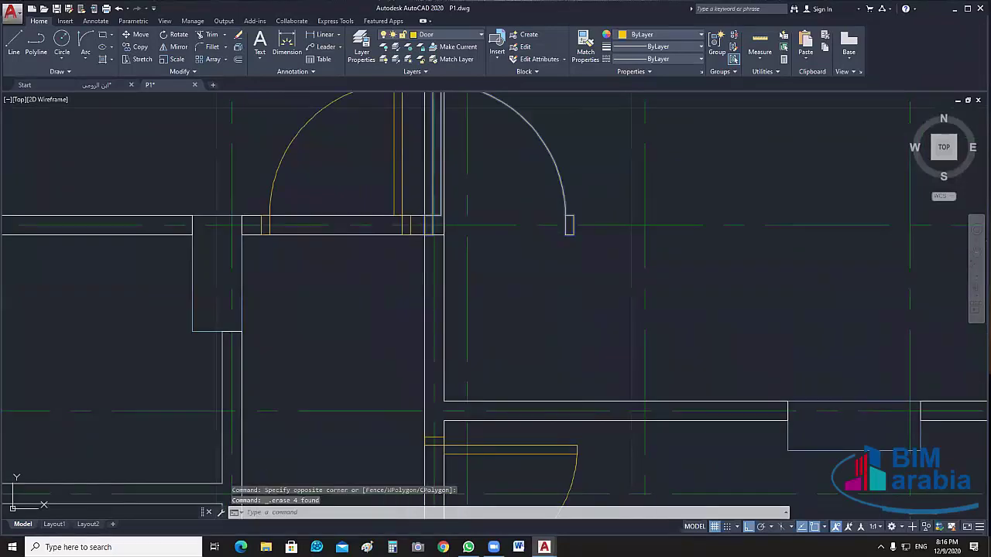
{"action": "left_click", "coordinate": [597, 435]}
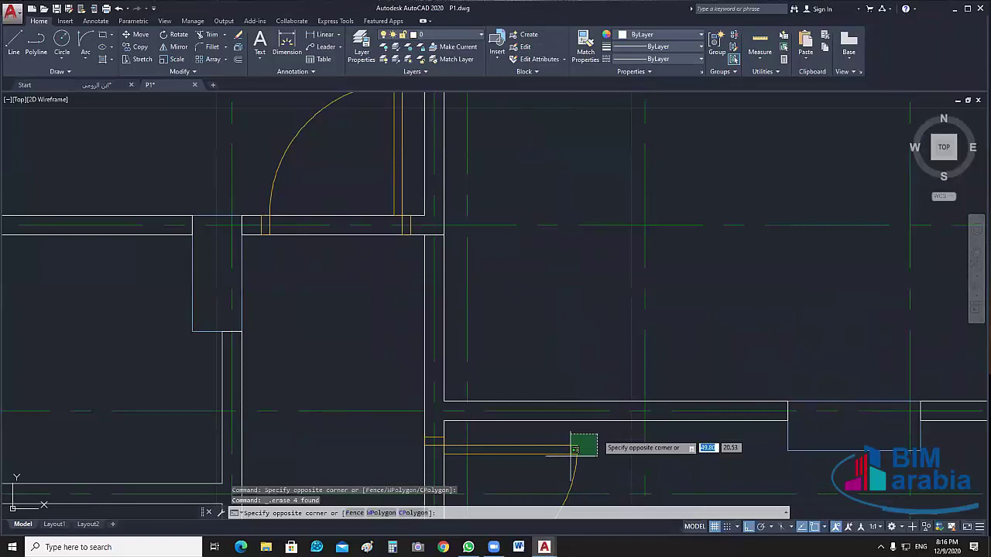
Mirror the lower door across a line along the wall, keeping the original
{"action": "left_click", "coordinate": [575, 449]}
{"action": "type", "text": "mi"}
{"action": "key", "text": "Return"}
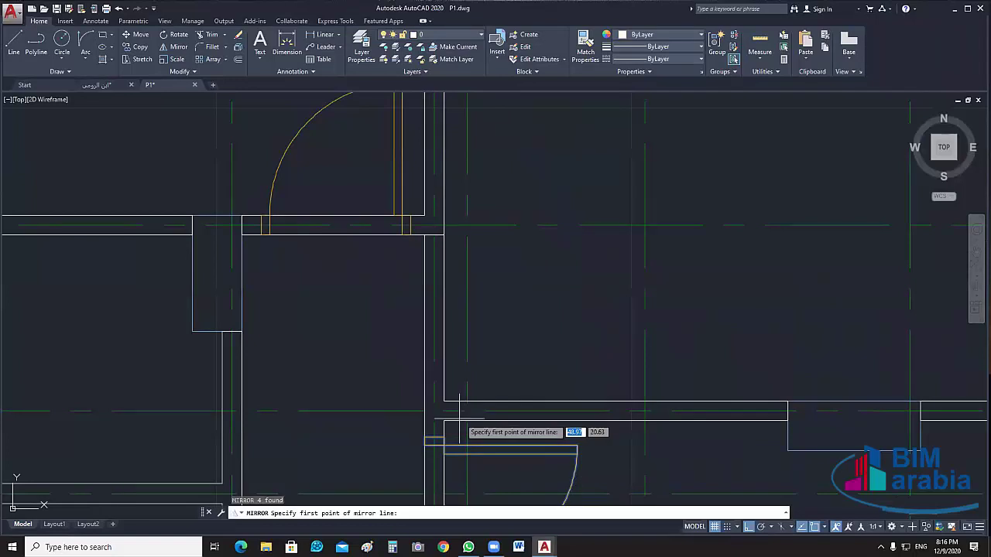
{"action": "left_click", "coordinate": [436, 410]}
{"action": "left_click", "coordinate": [283, 404]}
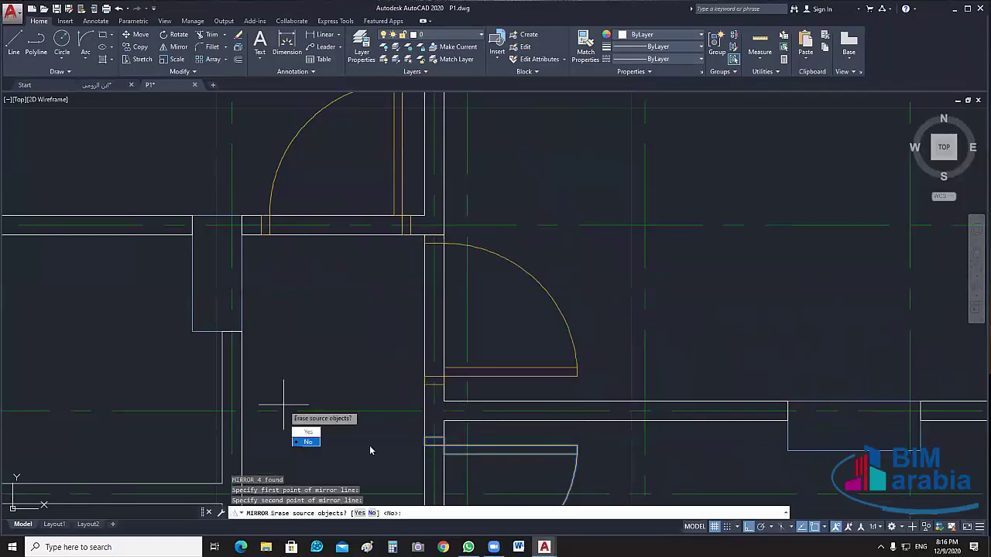
{"action": "left_click", "coordinate": [309, 442]}
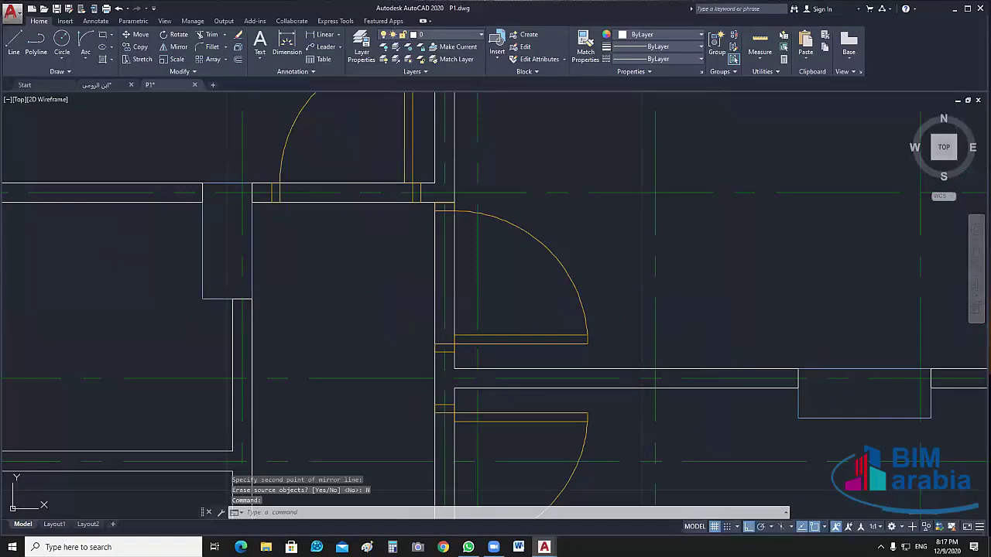
{"action": "scroll", "coordinate": [541, 254], "scroll_direction": "down", "scroll_amount": 5}
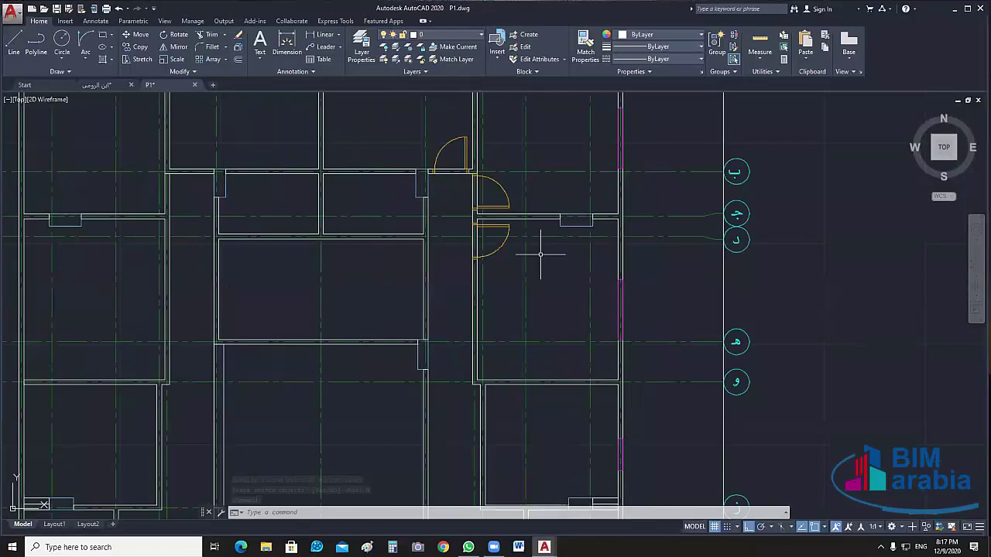
Copy a spare door symbol to the wall corner in the lower rooms
{"action": "middle_click_drag", "start_coordinate": [541, 253], "coordinate": [427, 199]}
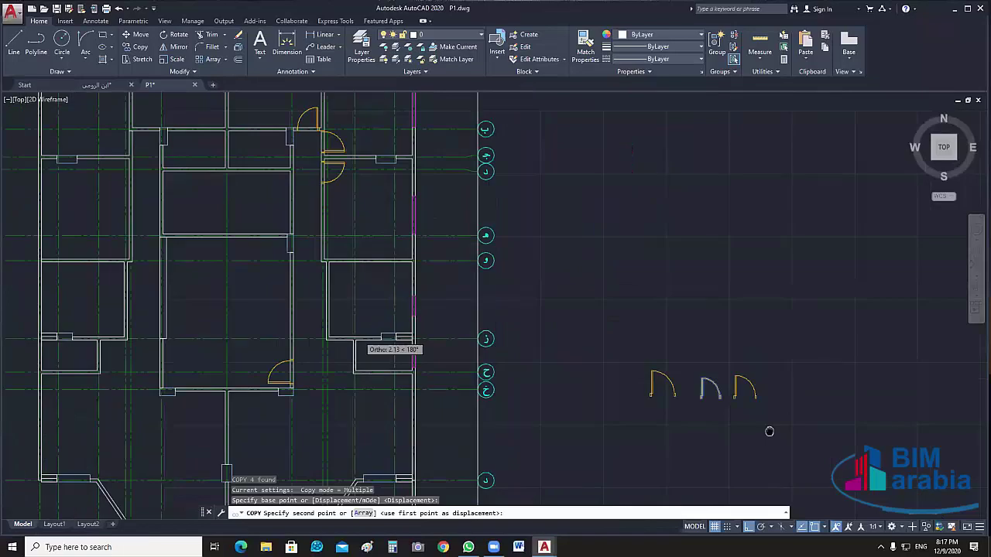
{"action": "scroll", "coordinate": [480, 310], "scroll_direction": "up", "scroll_amount": 2}
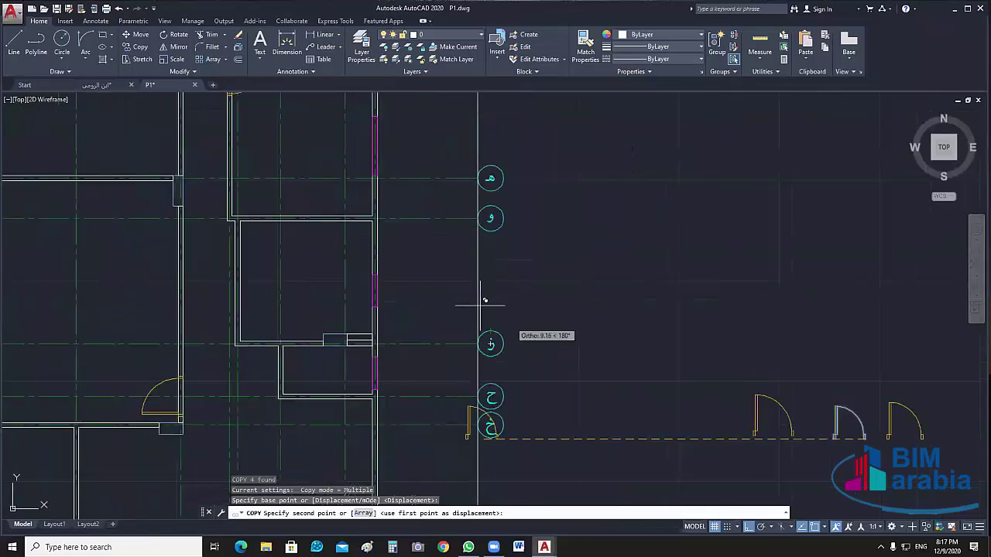
{"action": "scroll", "coordinate": [364, 287], "scroll_direction": "up", "scroll_amount": 4}
{"action": "left_click", "coordinate": [384, 265]}
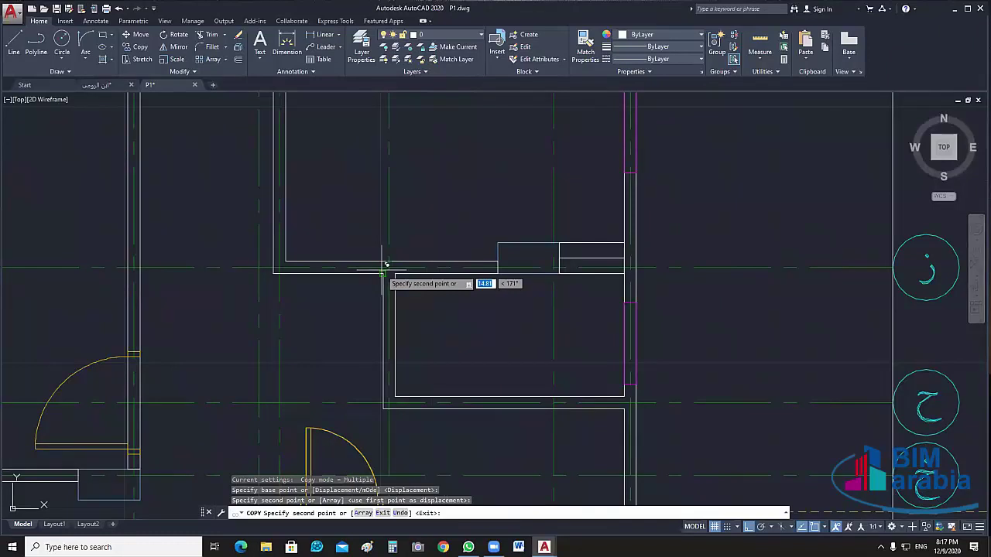
{"action": "scroll", "coordinate": [384, 266], "scroll_direction": "down", "scroll_amount": 5}
{"action": "key", "text": "Escape"}
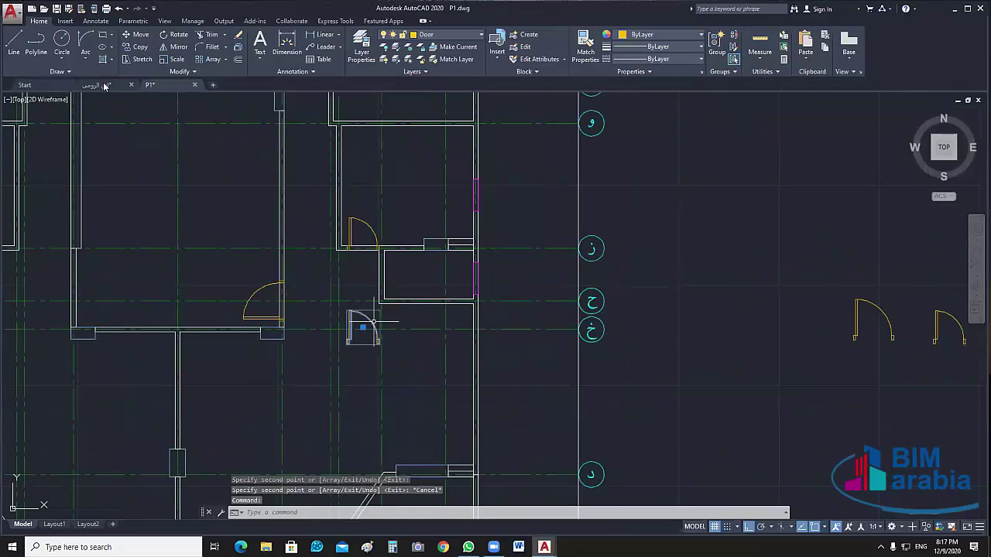
Check the ابن الرومي reference drawing, then return to P1
{"action": "left_click", "coordinate": [104, 86]}
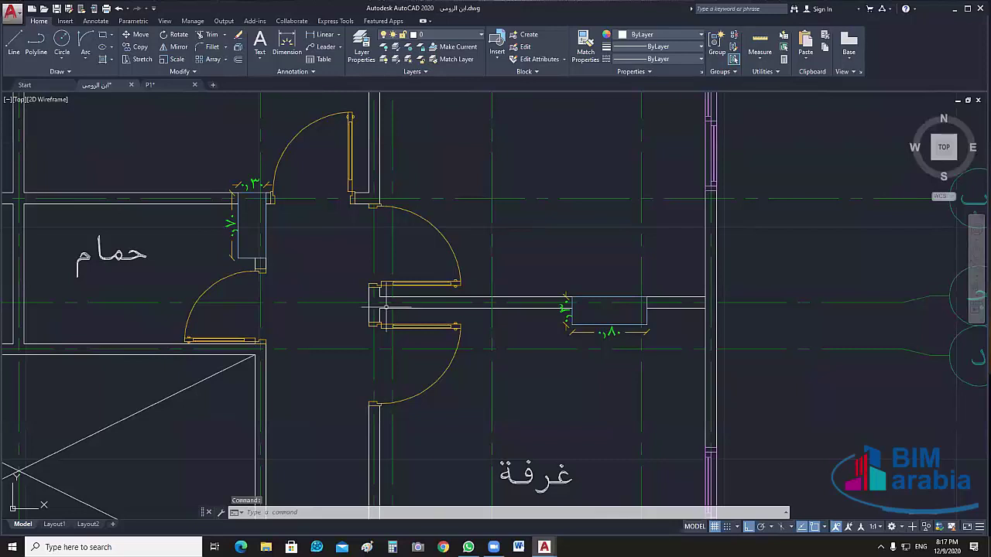
{"action": "left_click", "coordinate": [149, 85]}
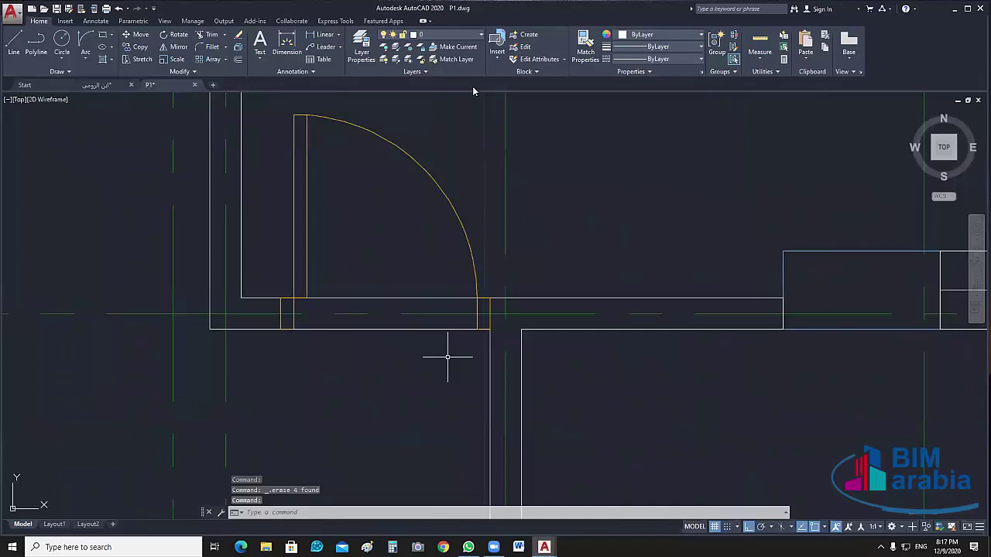
Move the selected door down to its new position
{"action": "scroll", "coordinate": [447, 357], "scroll_direction": "down", "scroll_amount": 5}
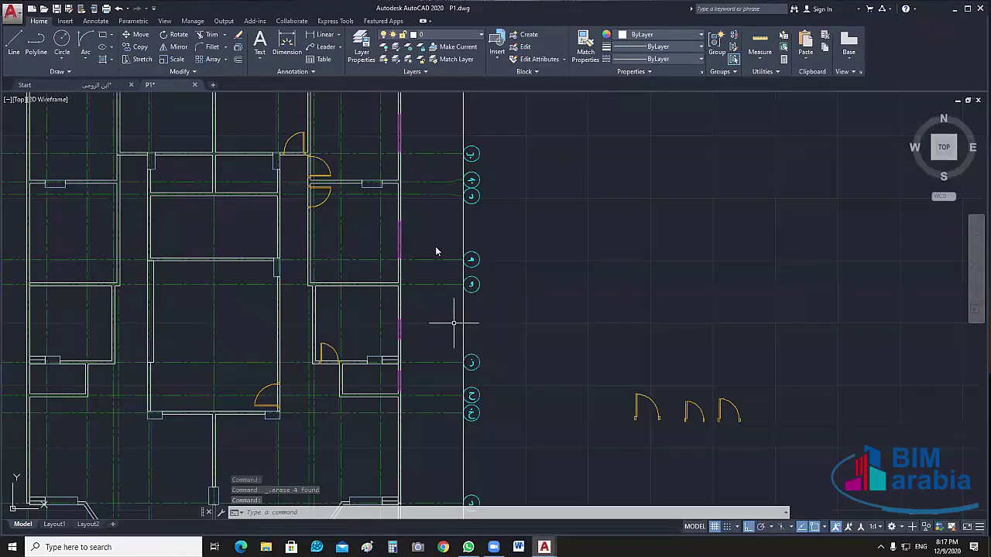
{"action": "scroll", "coordinate": [453, 323], "scroll_direction": "up", "scroll_amount": 2}
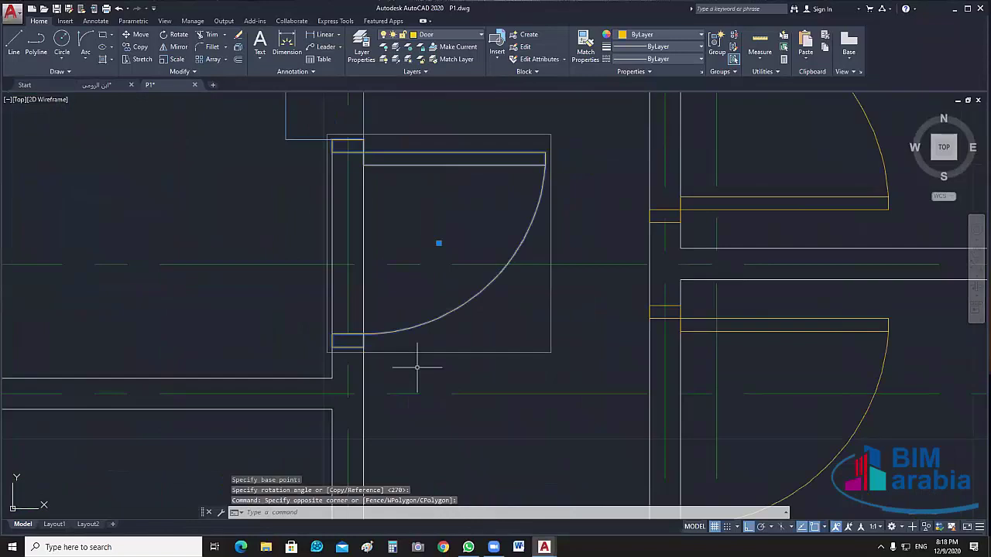
{"action": "type", "text": "m"}
{"action": "key", "text": "Return"}
{"action": "left_click", "coordinate": [346, 341]}
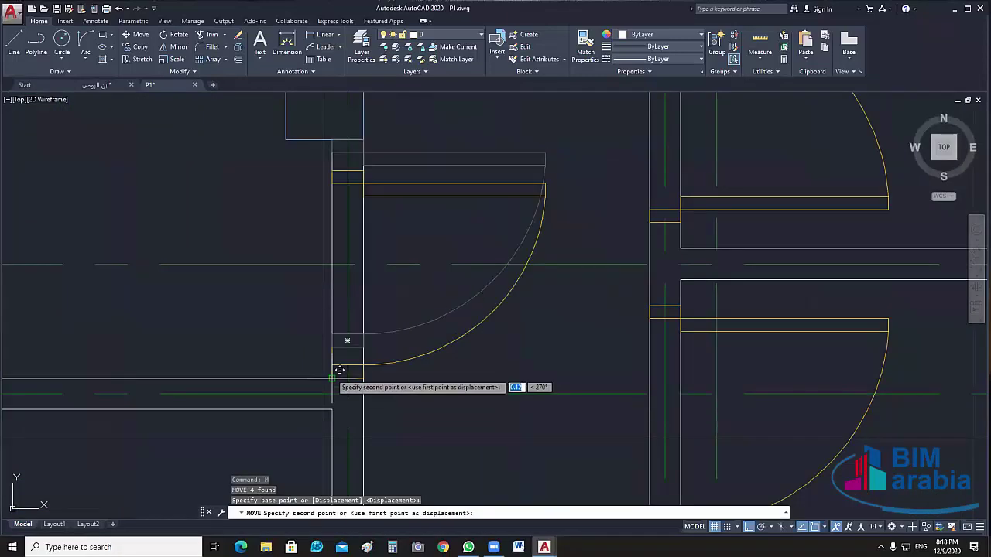
{"action": "left_click", "coordinate": [339, 371]}
Mirror the window-selected door and erase the source so it swings the other way
{"action": "scroll", "coordinate": [454, 377], "scroll_direction": "down", "scroll_amount": 2}
{"action": "left_click_drag", "start_coordinate": [542, 224], "coordinate": [473, 353]}
{"action": "type", "text": "m"}
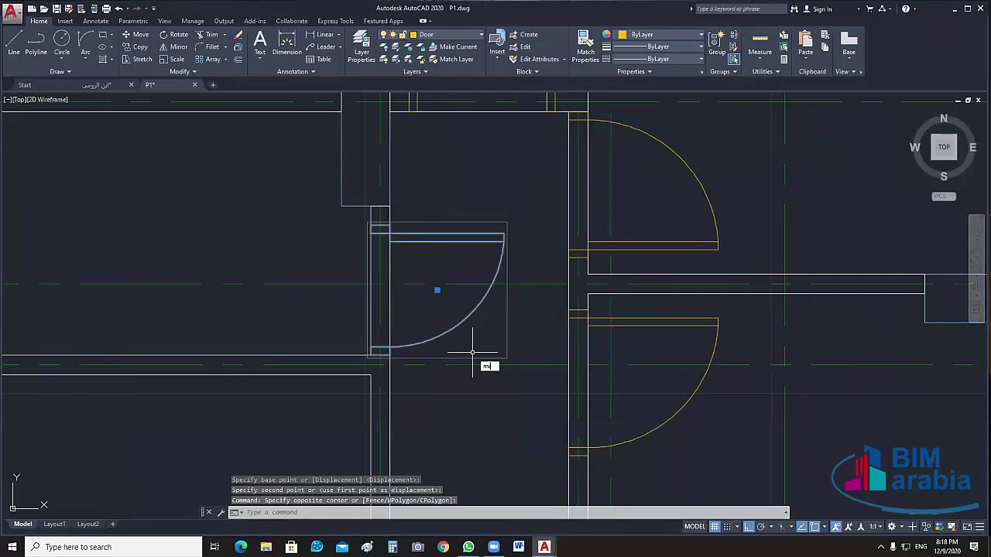
{"action": "type", "text": "i"}
{"action": "key", "text": "Return"}
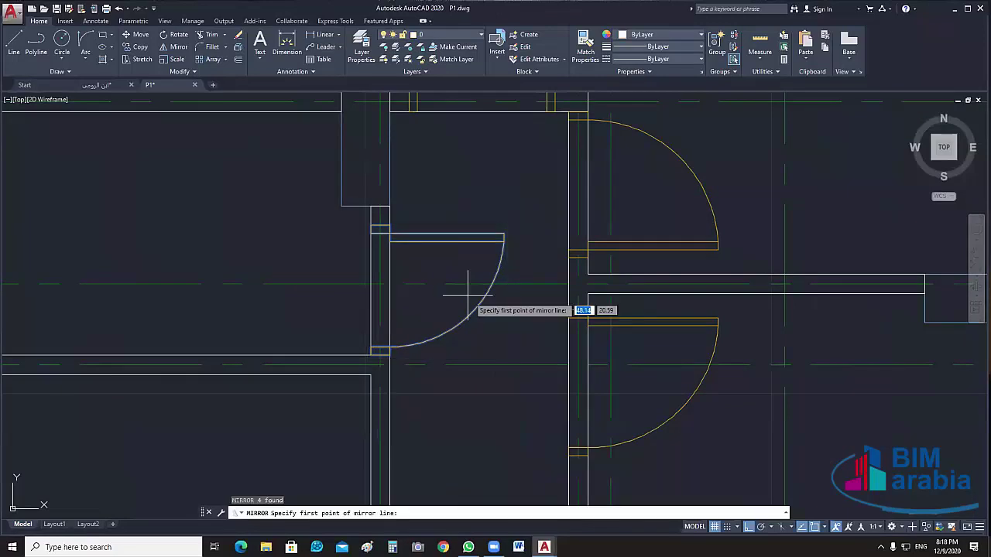
{"action": "left_click", "coordinate": [467, 294]}
{"action": "left_click", "coordinate": [141, 292]}
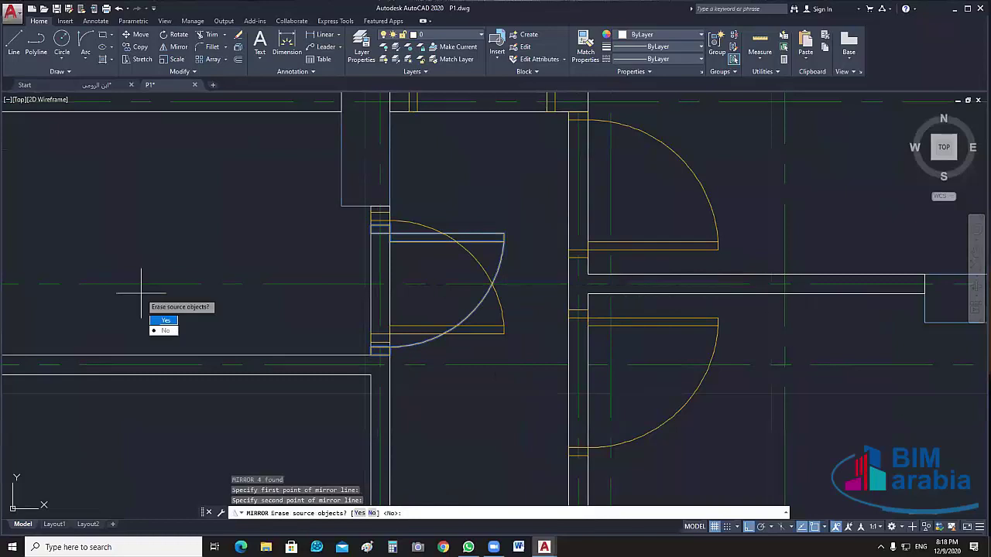
{"action": "key", "text": "Return"}
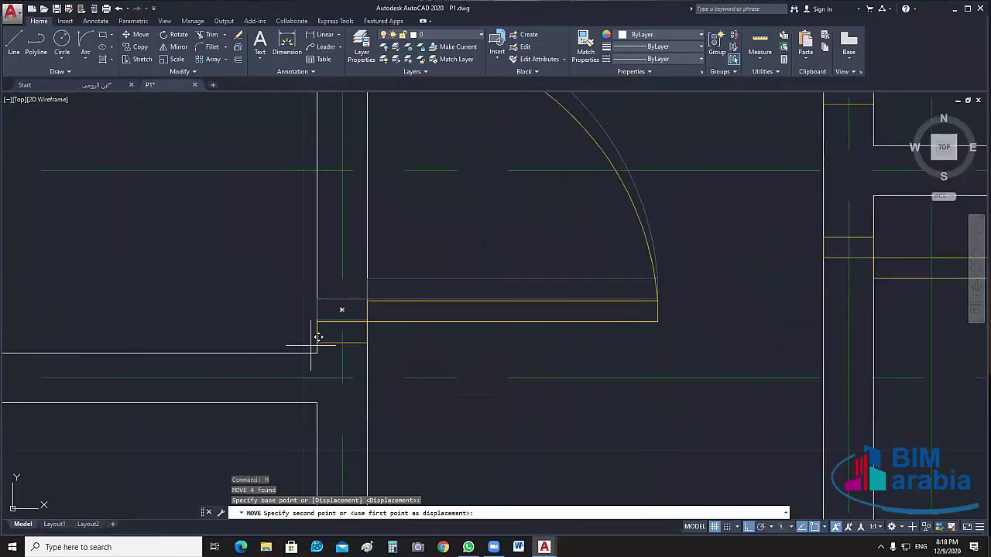
Set the door flush against the wall, then select the door block
{"action": "left_click", "coordinate": [319, 353]}
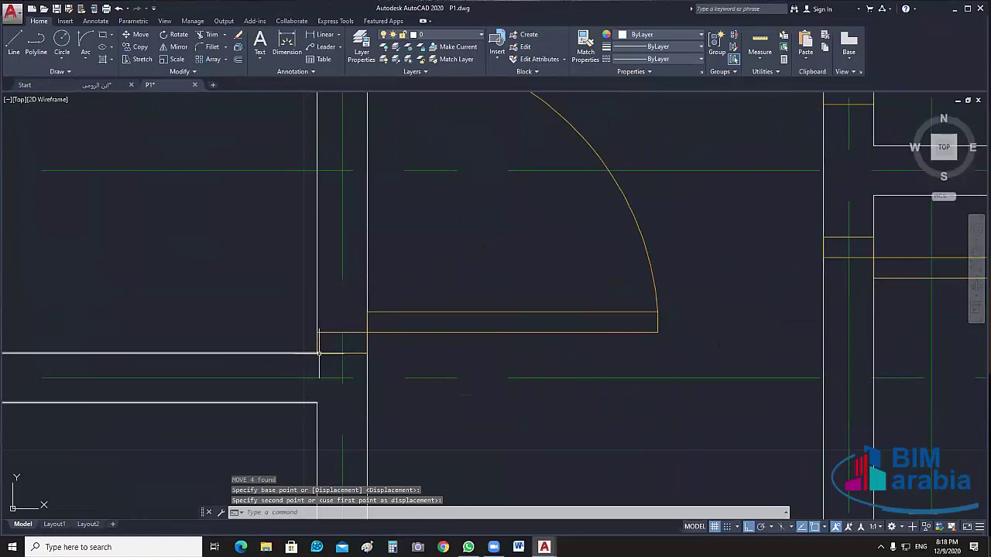
{"action": "key", "text": "Escape"}
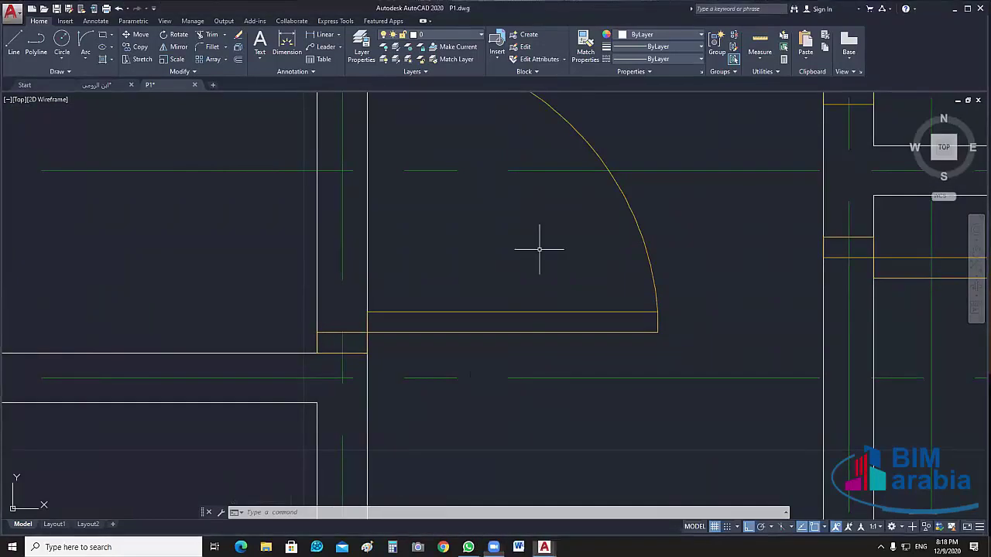
{"action": "scroll", "coordinate": [540, 247], "scroll_direction": "down", "scroll_amount": 4}
{"action": "left_click", "coordinate": [557, 297]}
{"action": "left_click", "coordinate": [520, 315]}
Mirror the next door about a vertical line through its hinge, erasing the original
{"action": "key", "text": "Escape"}
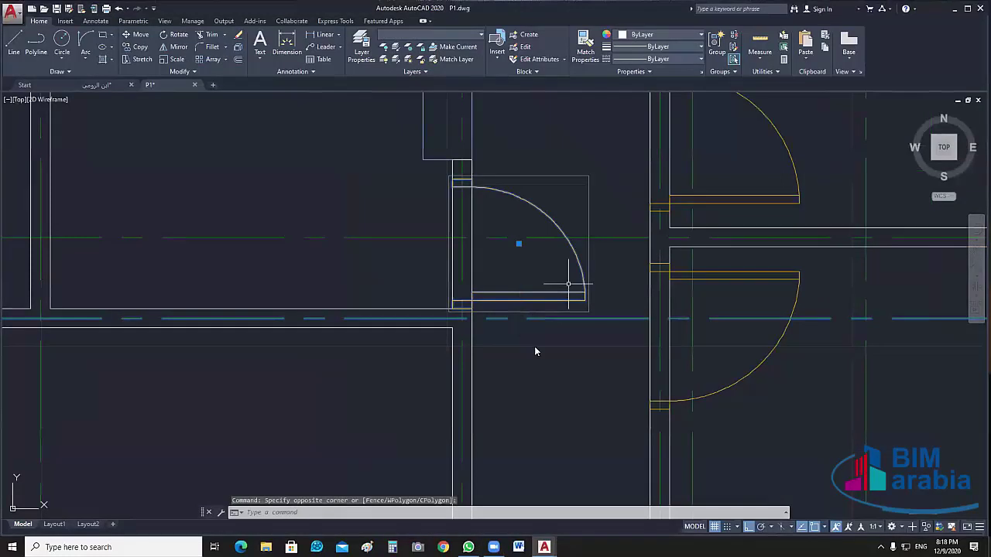
{"action": "left_click", "coordinate": [593, 262]}
{"action": "left_click", "coordinate": [571, 272]}
{"action": "type", "text": "mi"}
{"action": "key", "text": "Return"}
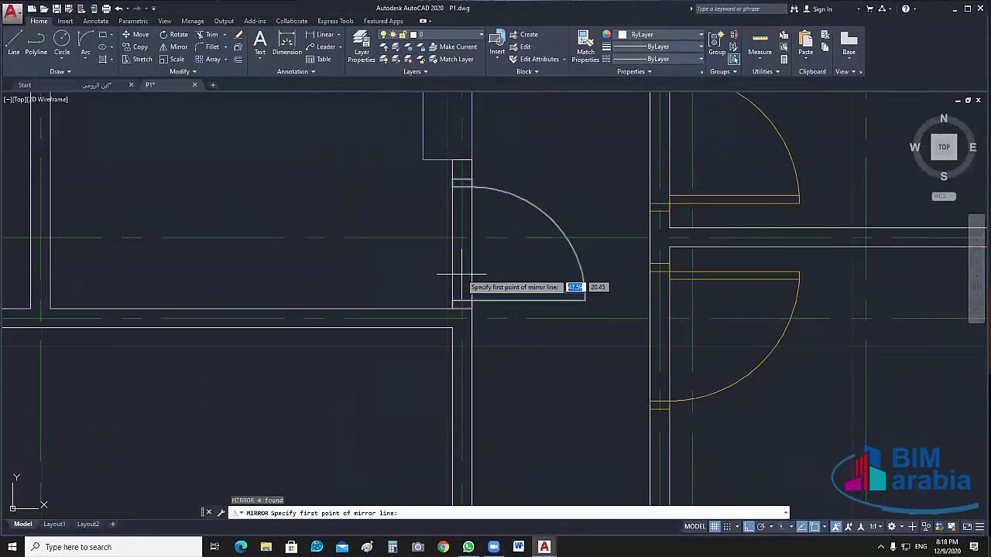
{"action": "left_click", "coordinate": [463, 155]}
{"action": "left_click", "coordinate": [454, 122]}
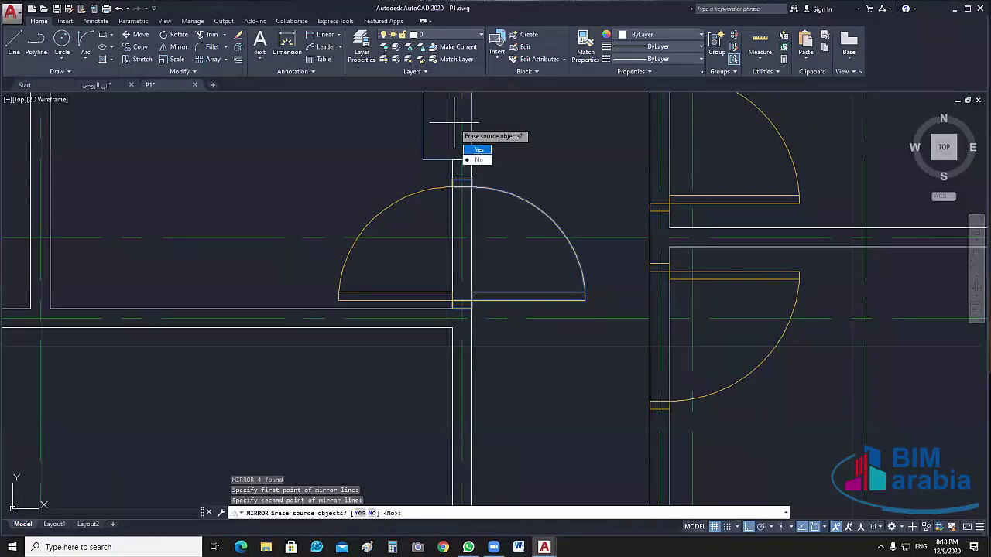
{"action": "left_click", "coordinate": [477, 149]}
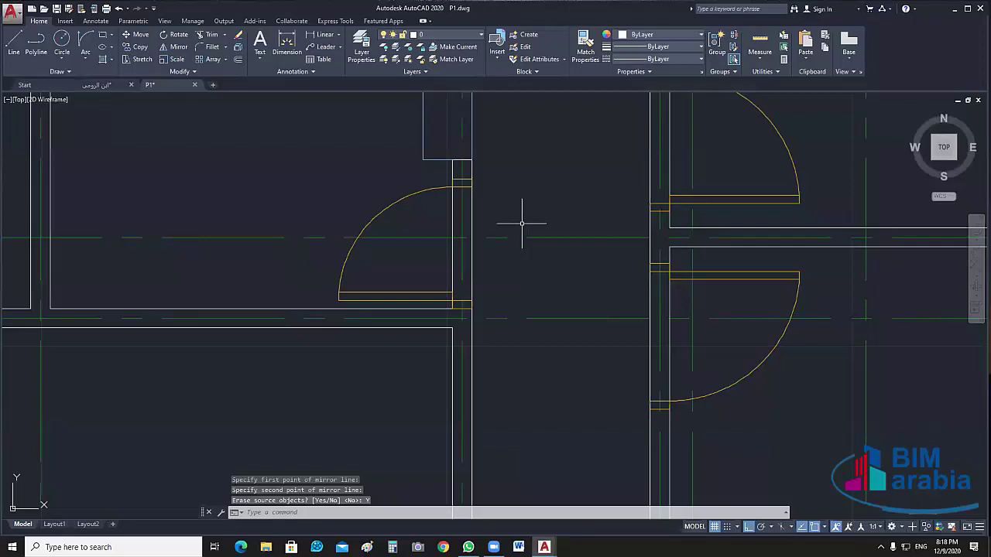
{"action": "scroll", "coordinate": [522, 223], "scroll_direction": "down", "scroll_amount": 5}
{"action": "middle_click_drag", "start_coordinate": [517, 223], "coordinate": [519, 239]}
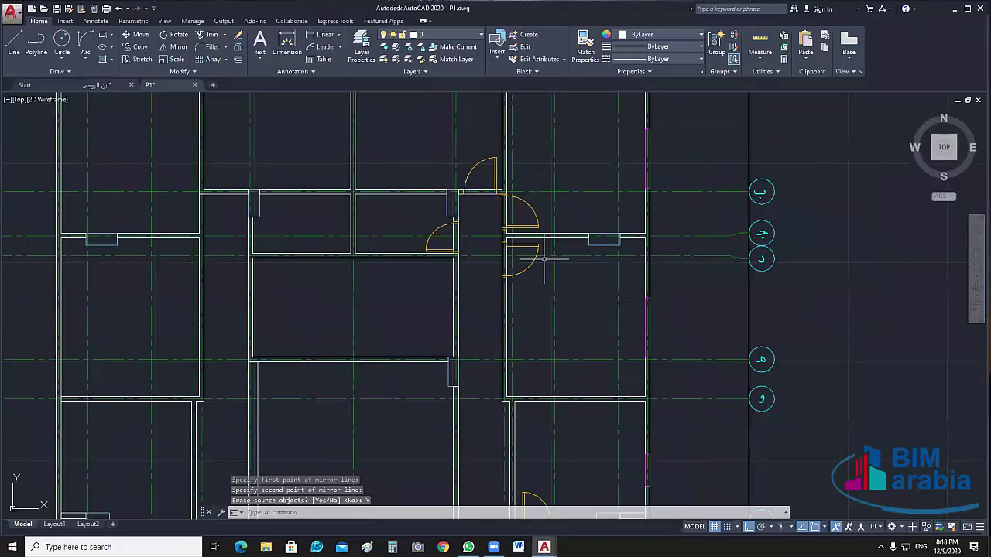
{"action": "middle_click_drag", "start_coordinate": [544, 259], "coordinate": [510, 22]}
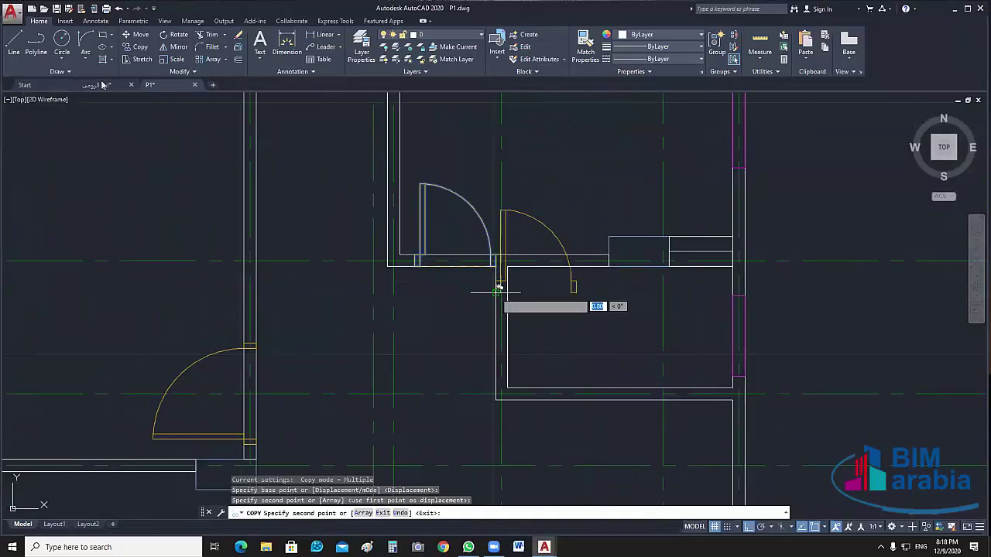
Place a door copy, then compare with the reference drawing's bathroom door layout
{"action": "left_click", "coordinate": [498, 287]}
{"action": "key", "text": "Escape"}
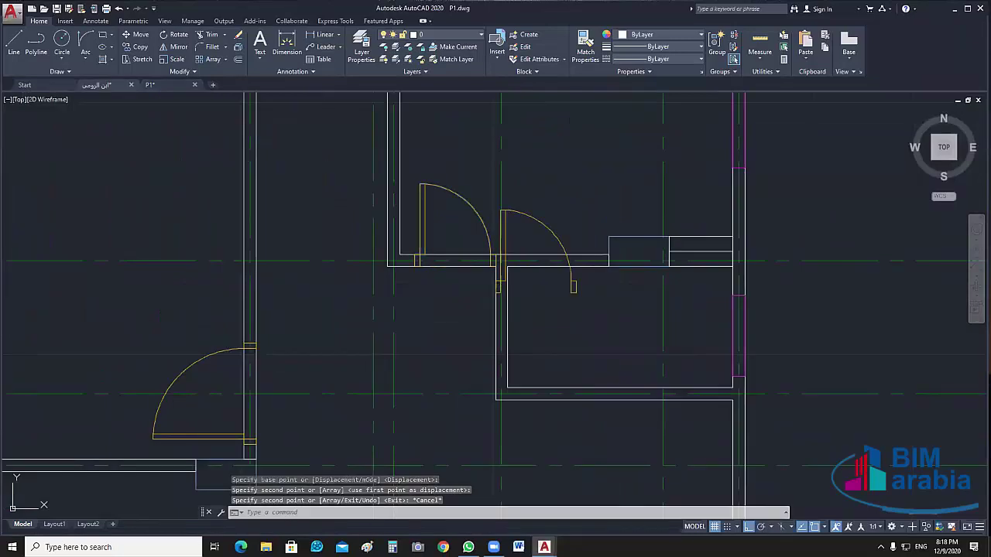
{"action": "key", "text": "ctrl+Tab"}
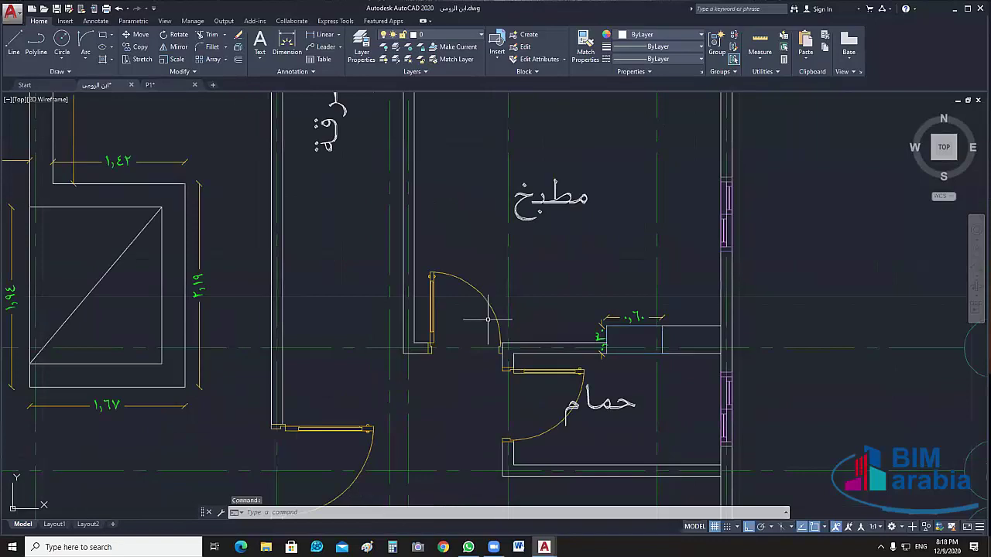
{"action": "middle_click_drag", "start_coordinate": [488, 319], "coordinate": [410, 230]}
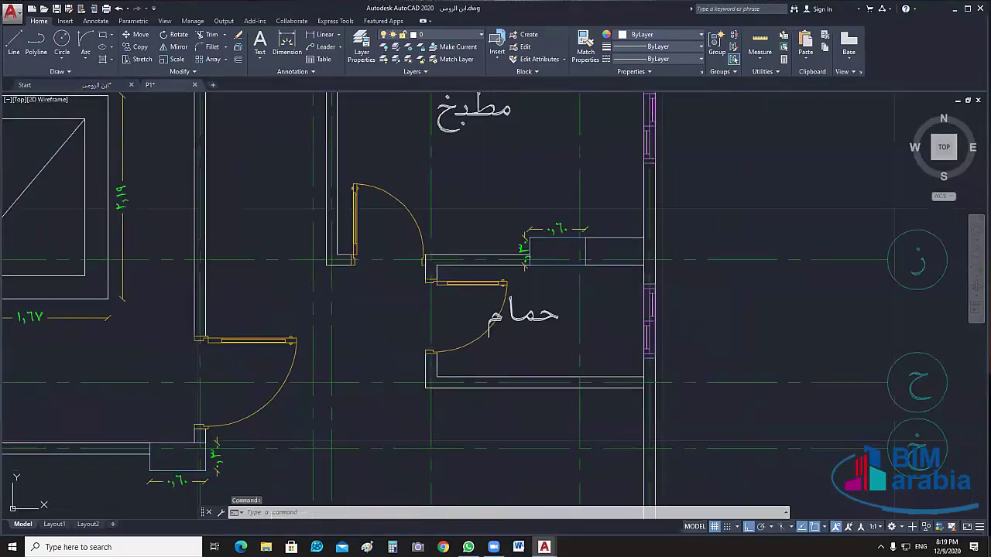
{"action": "key", "text": "ctrl+Tab"}
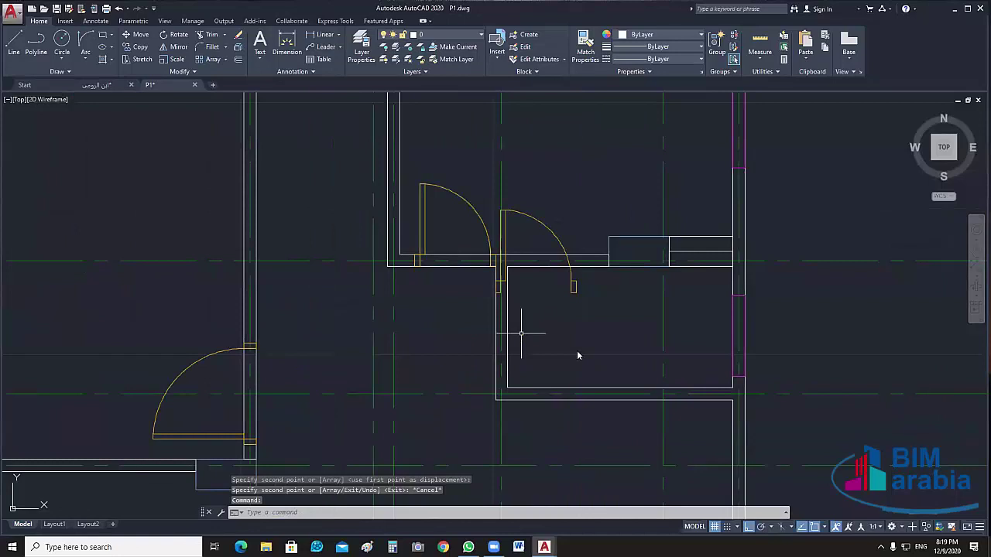
Select the bathroom-opening door for ROTATE, checking the reference drawing again
{"action": "left_click", "coordinate": [578, 350]}
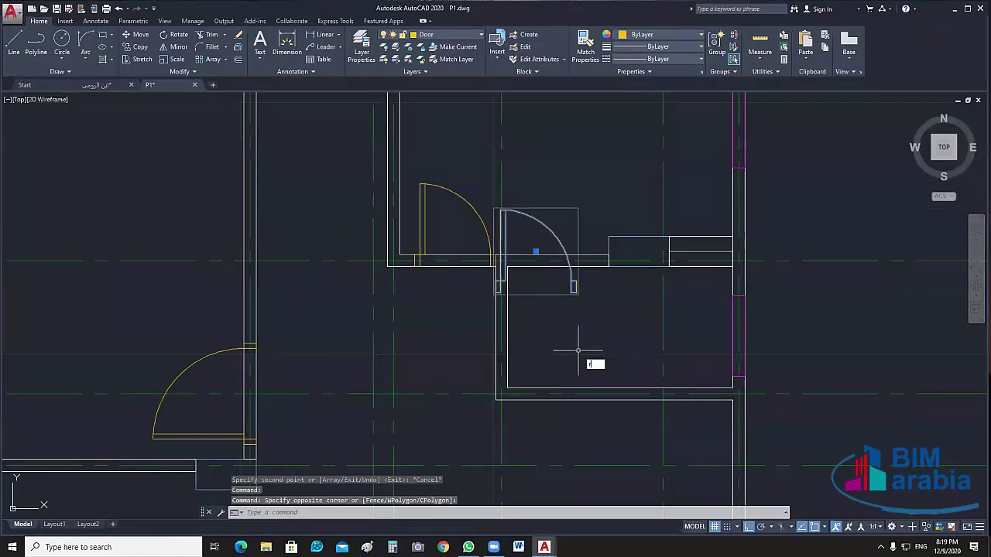
{"action": "type", "text": "ro"}
{"action": "key", "text": "Return"}
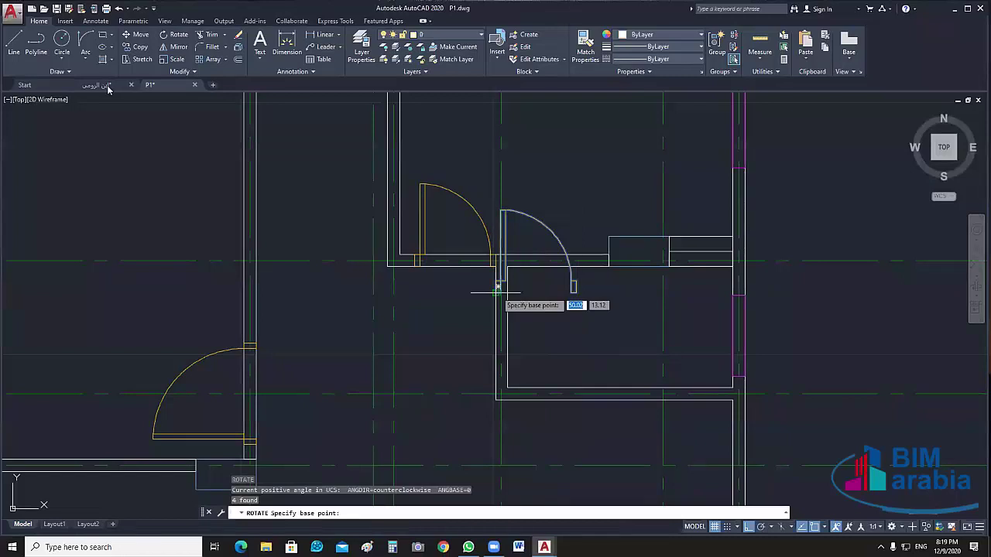
{"action": "left_click", "coordinate": [97, 84]}
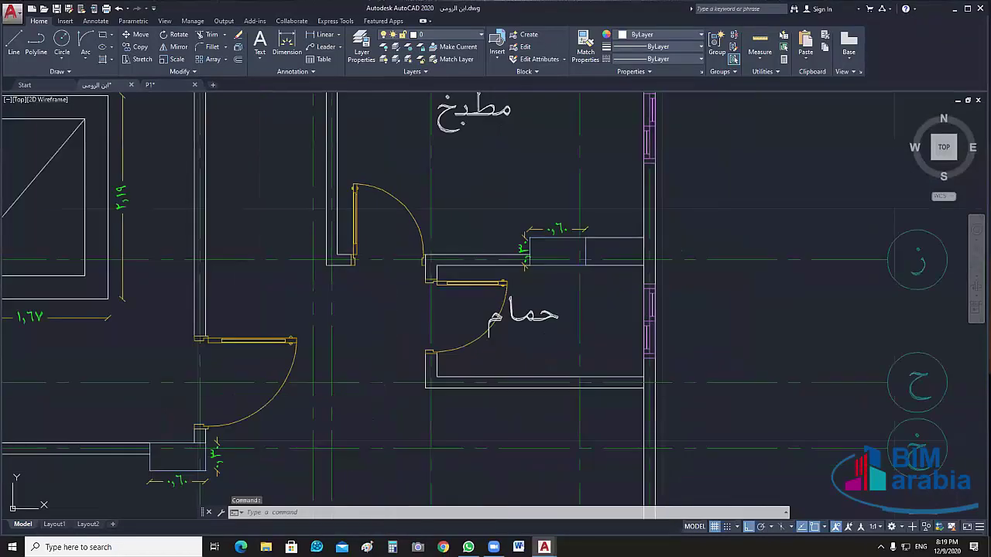
{"action": "left_click", "coordinate": [150, 85]}
{"action": "left_click", "coordinate": [538, 261]}
Move the bathroom door up into its wall opening from its endpoint
{"action": "key", "text": "Escape"}
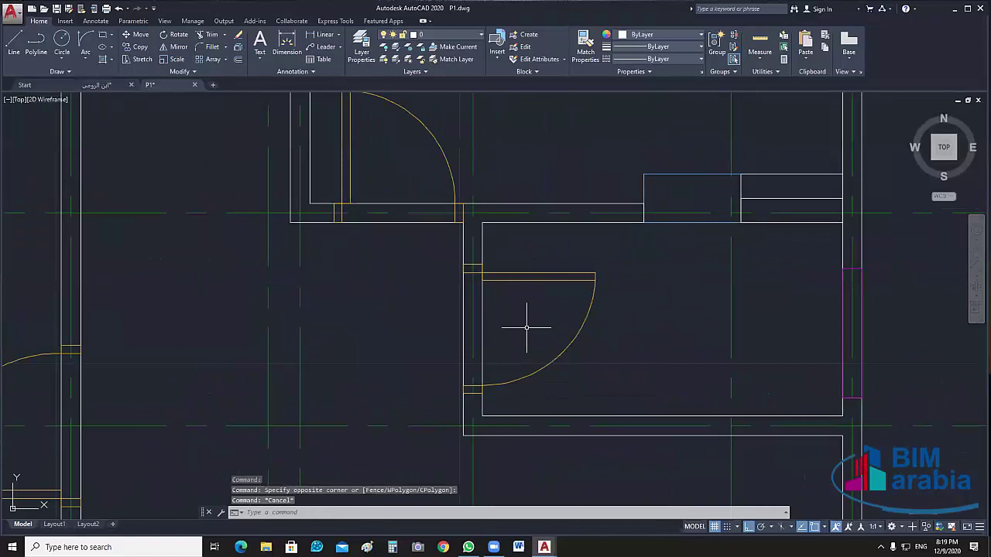
{"action": "scroll", "coordinate": [526, 327], "scroll_direction": "down", "scroll_amount": 5}
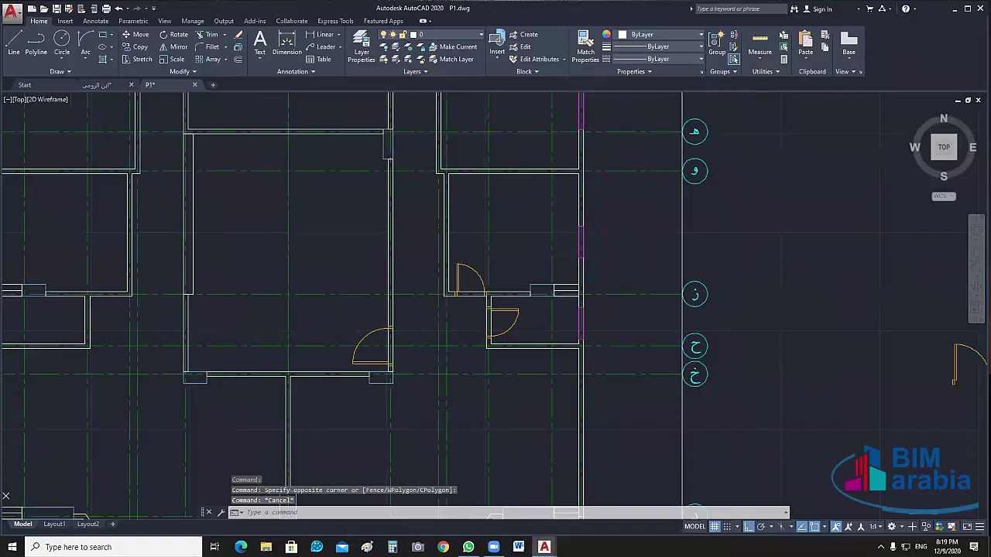
{"action": "scroll", "coordinate": [483, 302], "scroll_direction": "up", "scroll_amount": 5}
{"action": "type", "text": "m"}
{"action": "key", "text": "Return"}
{"action": "left_click", "coordinate": [497, 277]}
{"action": "left_click", "coordinate": [488, 251]}
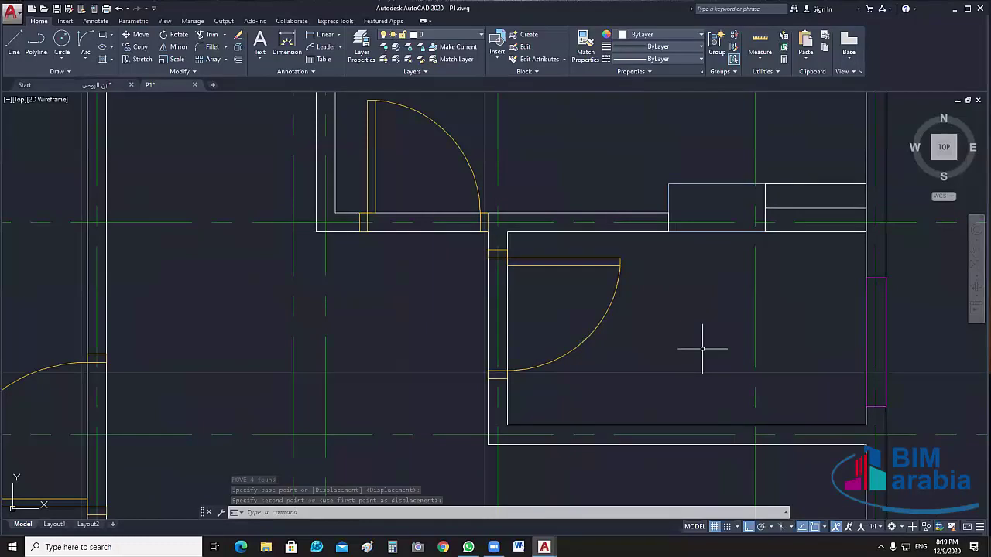
{"action": "key", "text": "Escape"}
Pan the plan and select another door block
{"action": "scroll", "coordinate": [592, 374], "scroll_direction": "down", "scroll_amount": 5}
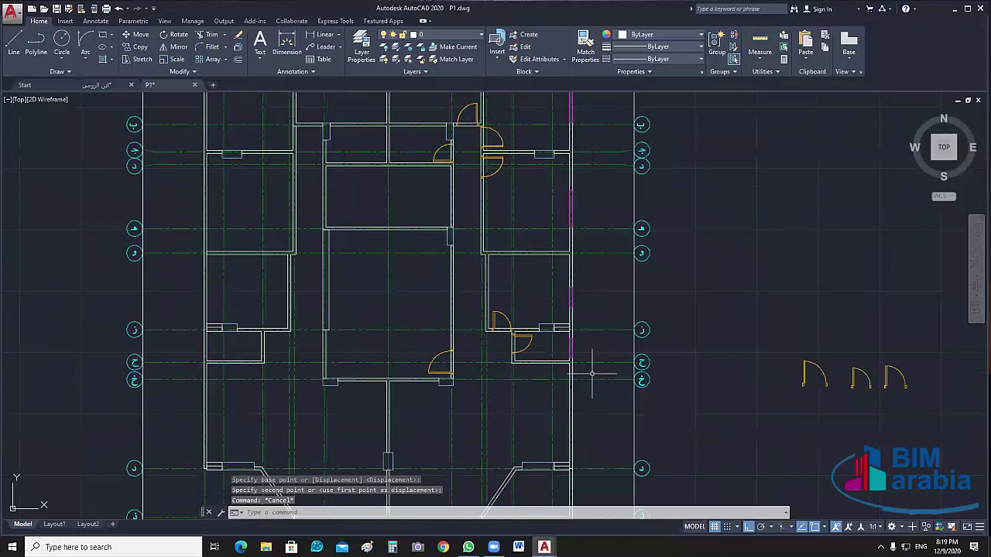
{"action": "middle_click_drag", "start_coordinate": [500, 321], "coordinate": [525, 330]}
{"action": "left_click", "coordinate": [525, 329]}
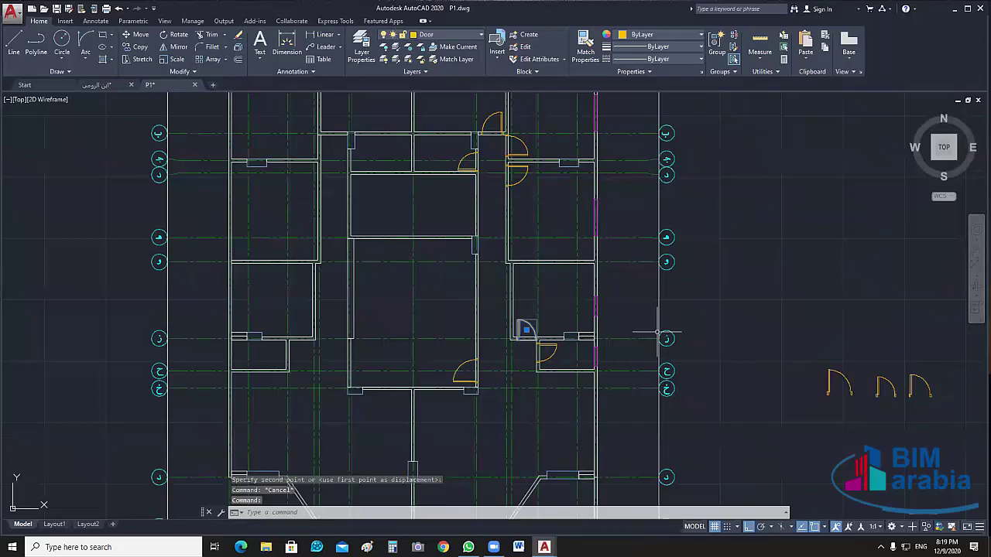
{"action": "scroll", "coordinate": [558, 232], "scroll_direction": "down", "scroll_amount": 2}
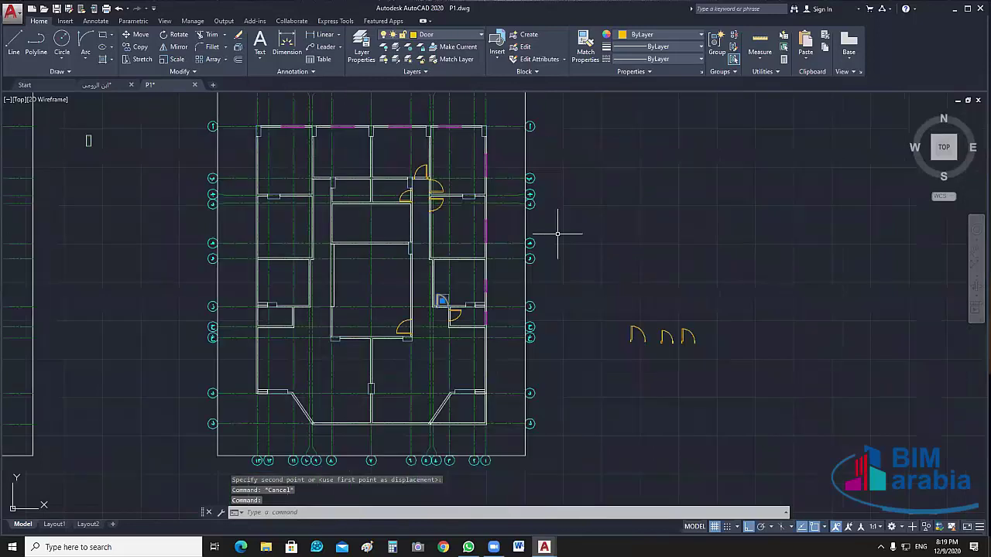
Mirror the 28 selected doors across the plan's vertical centre line, keeping the originals
{"action": "type", "text": "mi"}
{"action": "key", "text": "Return"}
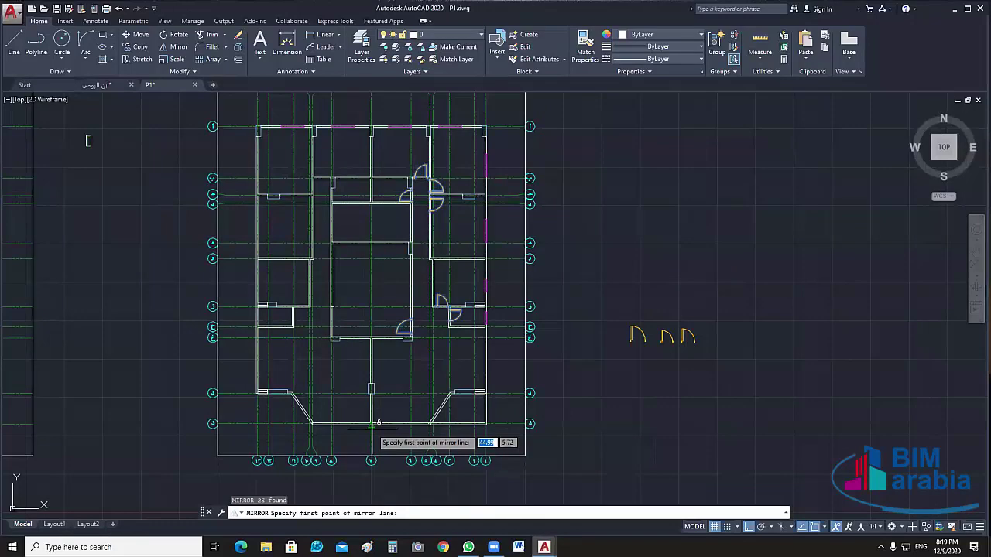
{"action": "left_click", "coordinate": [379, 423]}
{"action": "middle_click_drag", "start_coordinate": [379, 423], "coordinate": [400, 284]}
{"action": "left_click", "coordinate": [393, 432]}
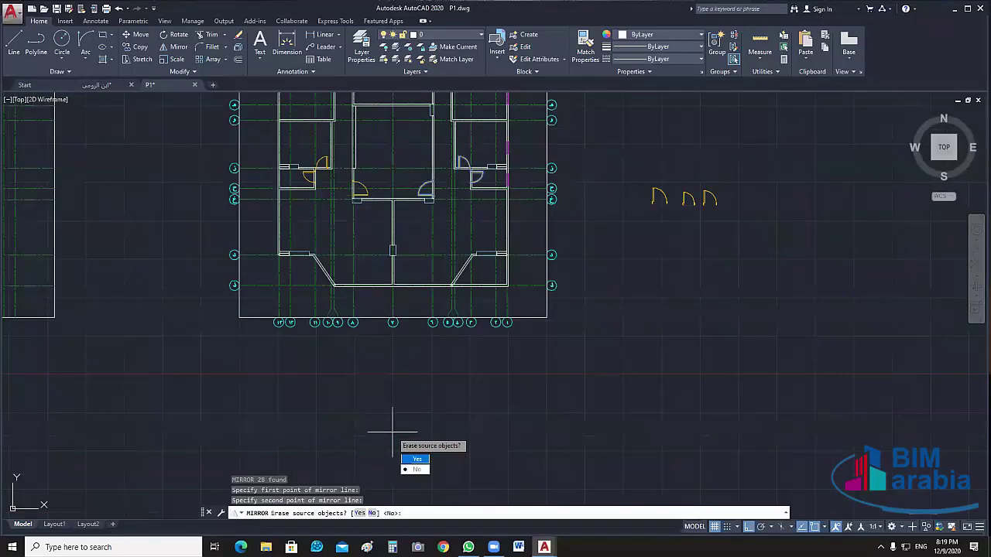
{"action": "left_click", "coordinate": [416, 469]}
{"action": "middle_click_drag", "start_coordinate": [559, 190], "coordinate": [585, 348]}
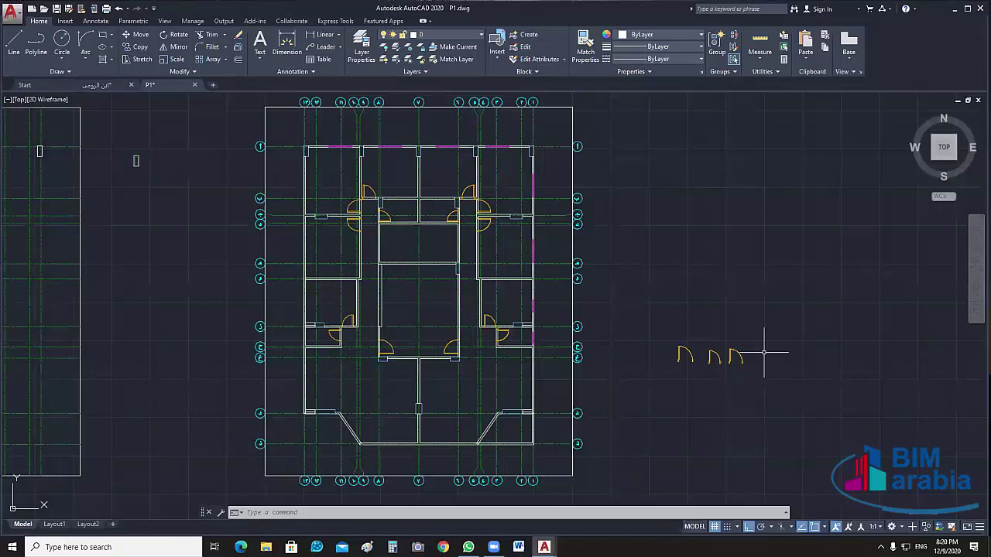
Ungroup the middle spare door and select its jamb and swing arc lines
{"action": "scroll", "coordinate": [763, 353], "scroll_direction": "up", "scroll_amount": 6}
{"action": "left_click", "coordinate": [481, 327]}
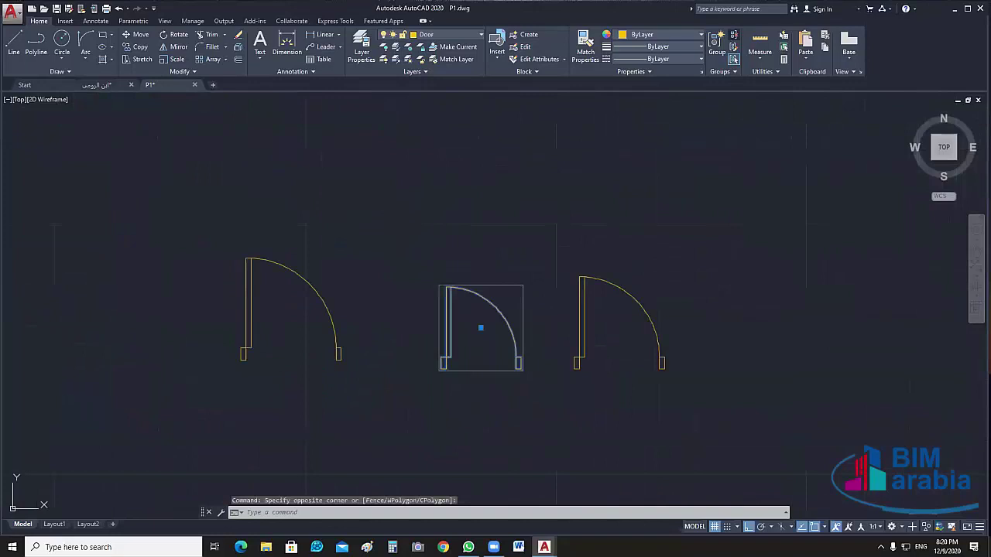
{"action": "left_click", "coordinate": [734, 34]}
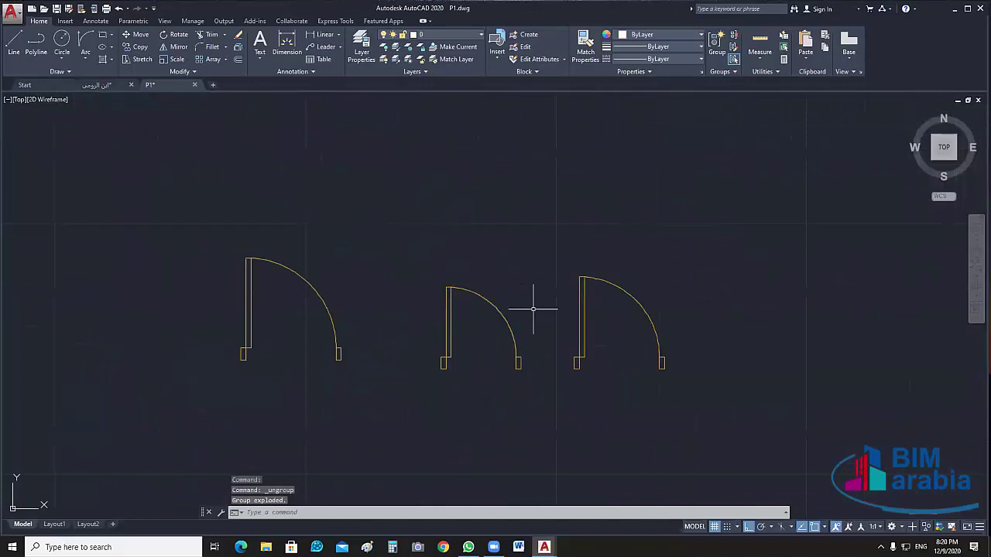
{"action": "middle_click_drag", "start_coordinate": [533, 309], "coordinate": [550, 275]}
{"action": "left_click", "coordinate": [520, 288]}
{"action": "left_click", "coordinate": [469, 283]}
{"action": "key", "text": "Escape"}
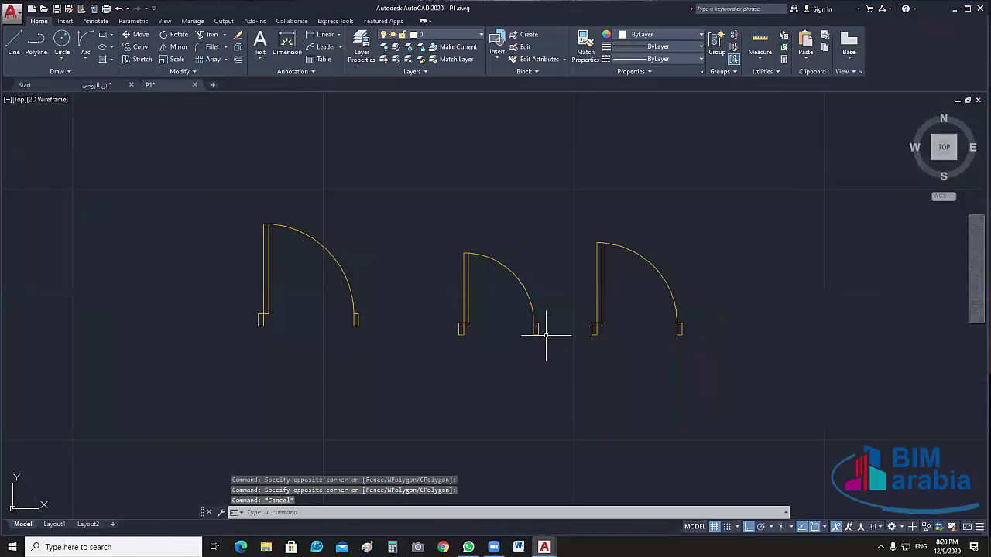
{"action": "scroll", "coordinate": [546, 335], "scroll_direction": "up", "scroll_amount": 2}
{"action": "left_click", "coordinate": [537, 360]}
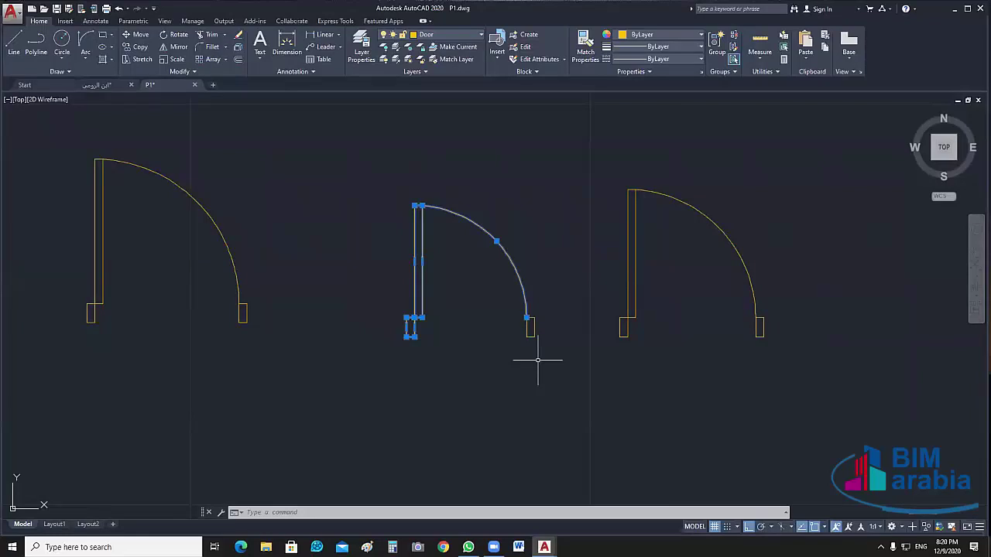
Add the right jamb and combine the middle door's pieces into one unnamed group
{"action": "left_click", "coordinate": [530, 327]}
{"action": "left_click", "coordinate": [334, 449]}
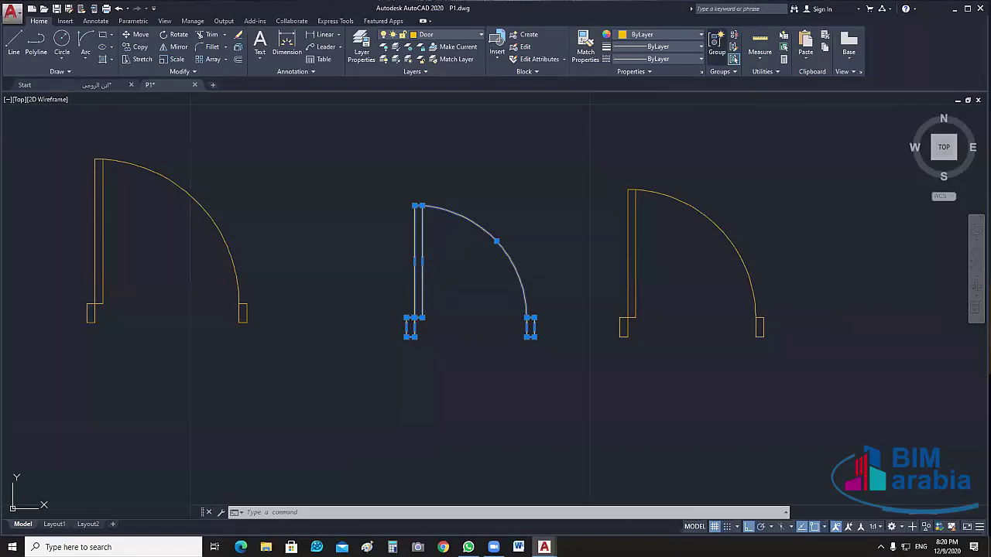
{"action": "left_click", "coordinate": [717, 42]}
{"action": "left_click", "coordinate": [553, 273]}
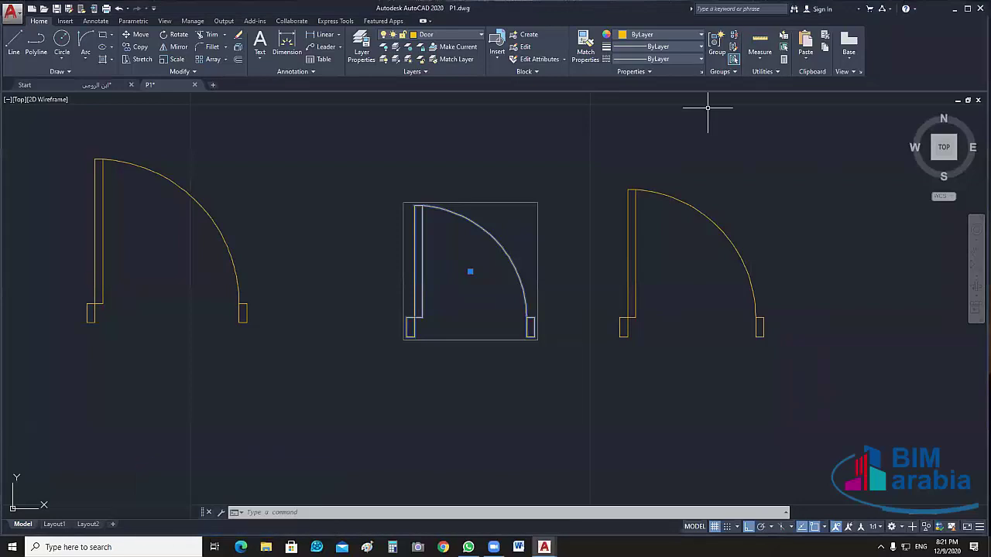
Ungroup the middle door so its jambs, leaf and arc become separate objects
{"action": "left_click", "coordinate": [463, 292]}
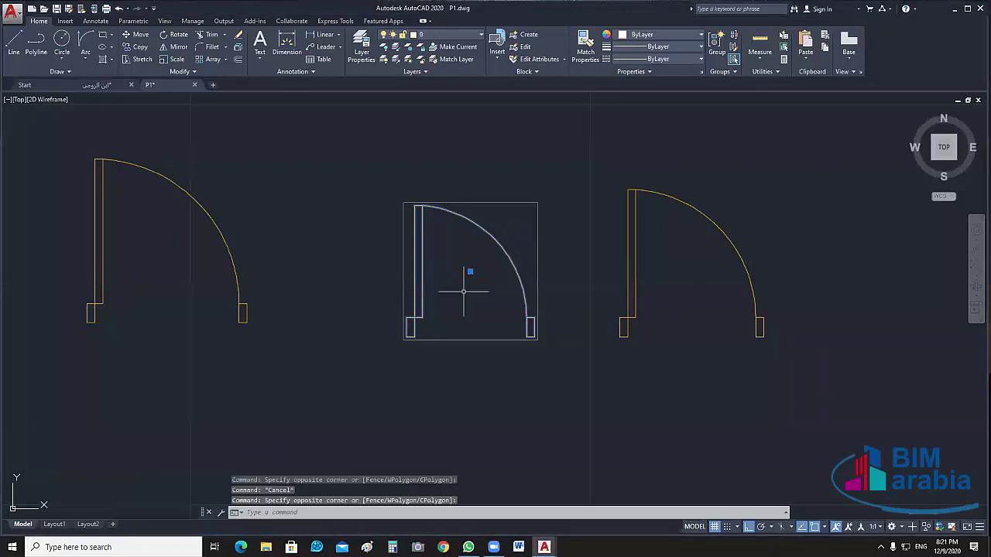
{"action": "left_click", "coordinate": [734, 34]}
{"action": "left_click", "coordinate": [402, 333]}
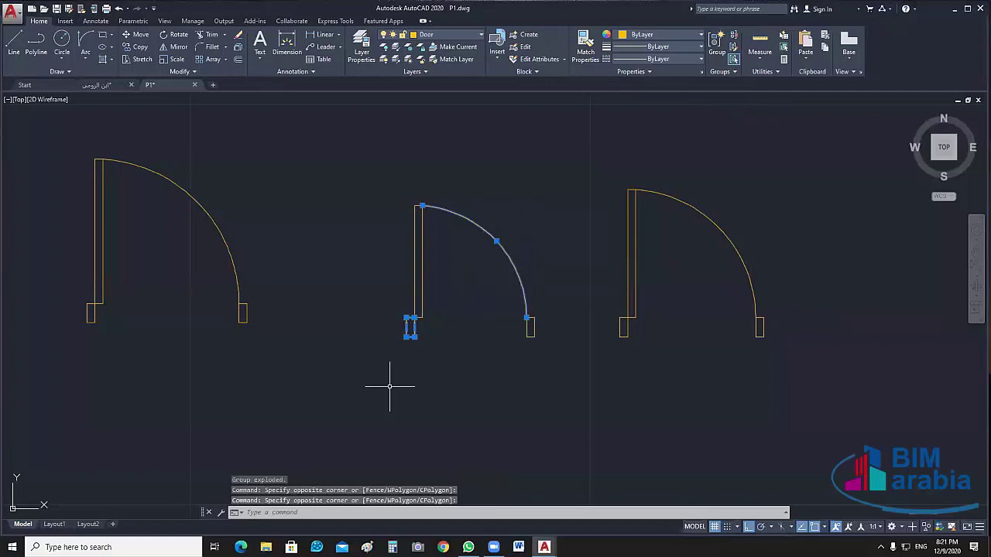
{"action": "key", "text": "Escape"}
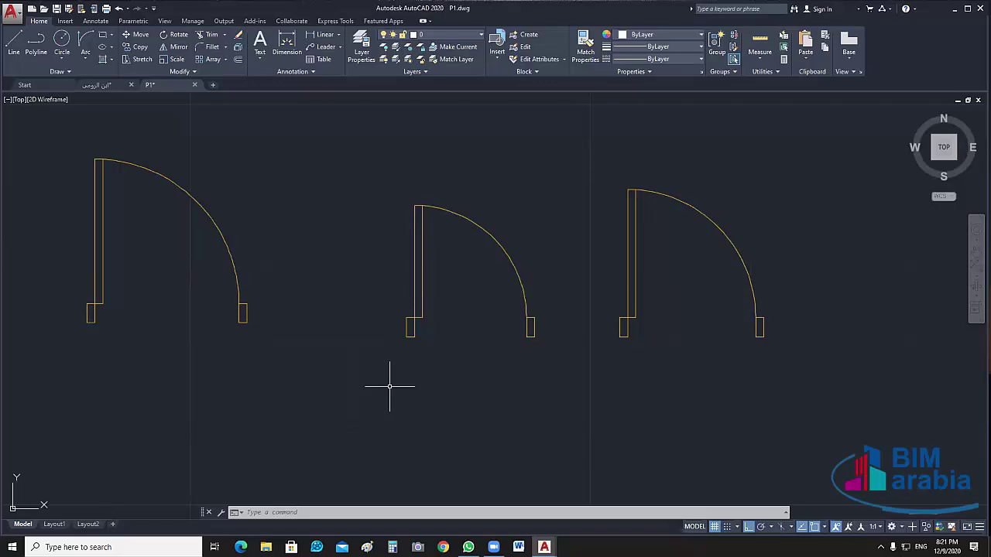
{"action": "left_click", "coordinate": [721, 71]}
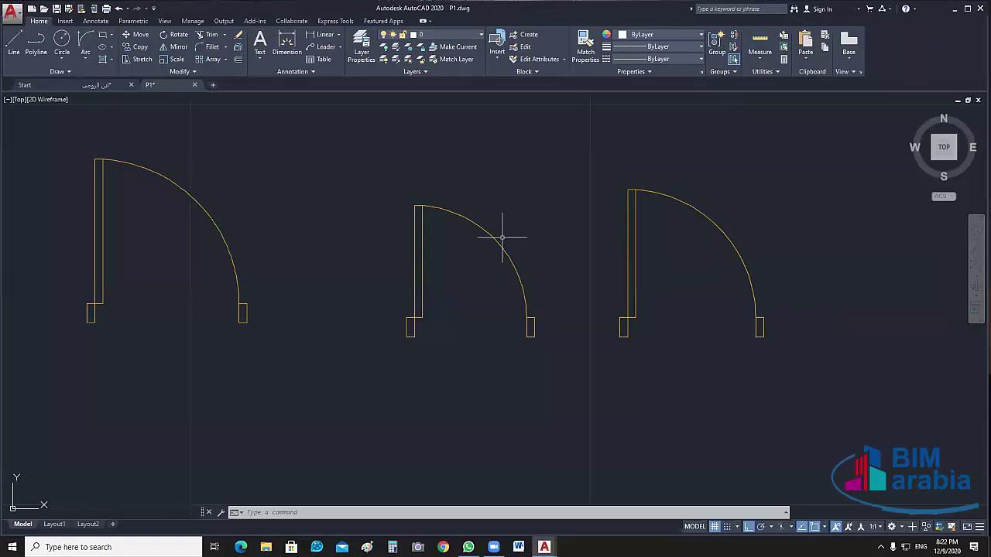
{"action": "key", "text": "ctrl+a"}
Crossing-select the middle door's jambs and arc and regroup them as one unnamed group
{"action": "key", "text": "Escape"}
{"action": "left_click", "coordinate": [568, 157]}
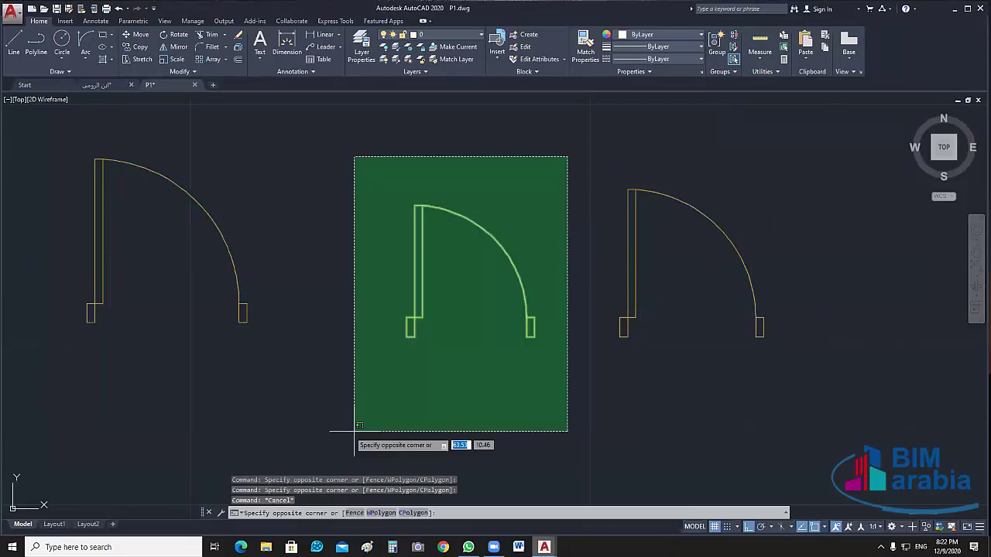
{"action": "left_click", "coordinate": [359, 425]}
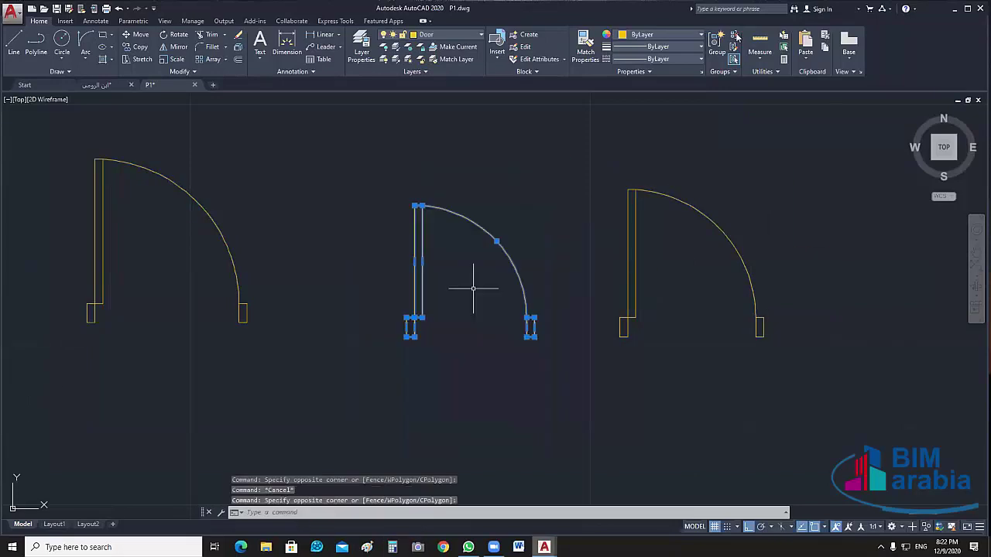
{"action": "left_click", "coordinate": [717, 47]}
{"action": "left_click", "coordinate": [292, 188]}
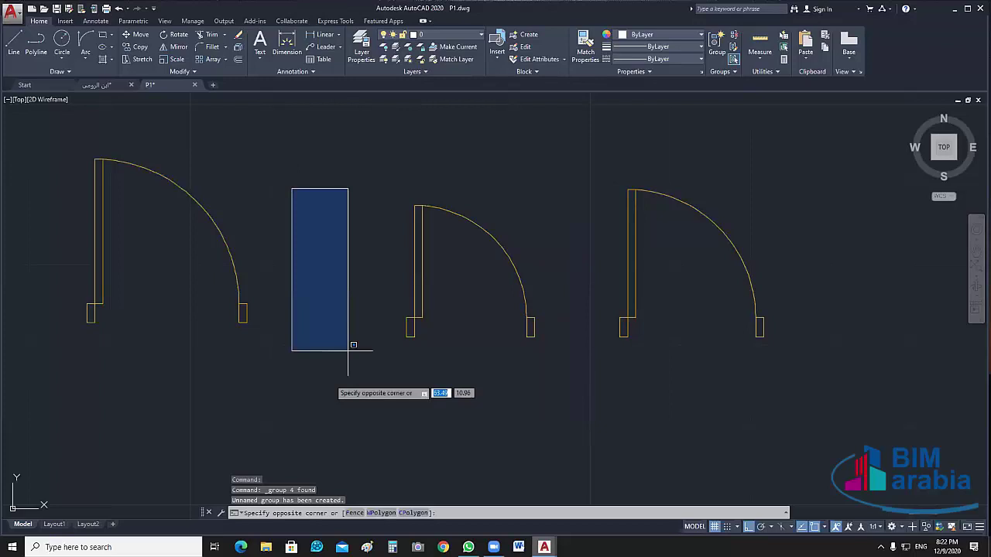
{"action": "left_click", "coordinate": [217, 348]}
{"action": "key", "text": "Escape"}
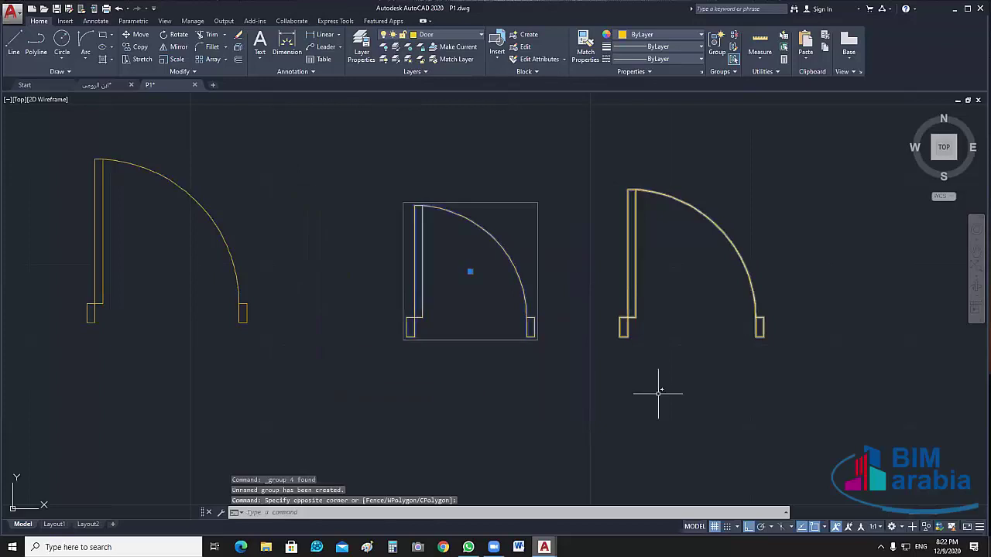
{"action": "key", "text": "Escape"}
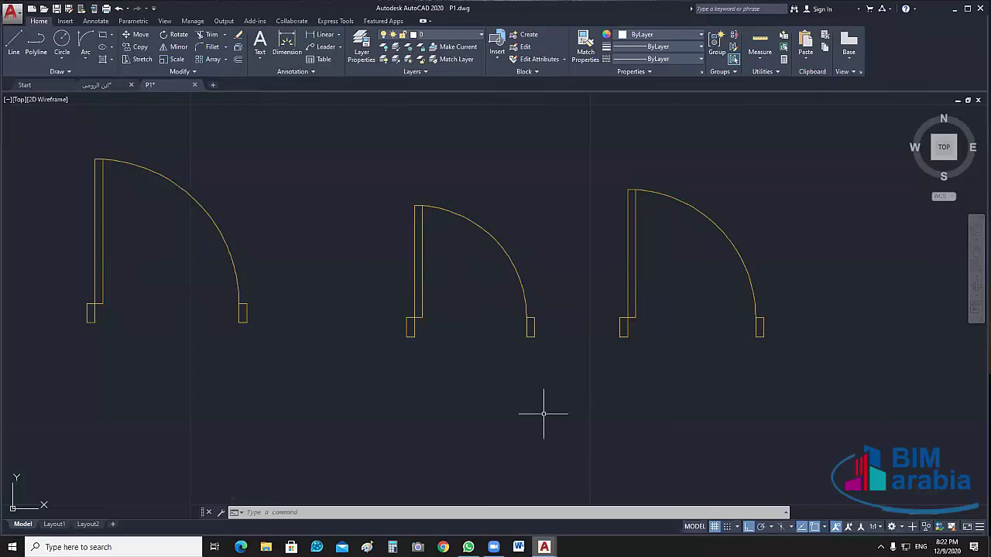
{"action": "scroll", "coordinate": [555, 385], "scroll_direction": "down", "scroll_amount": 4}
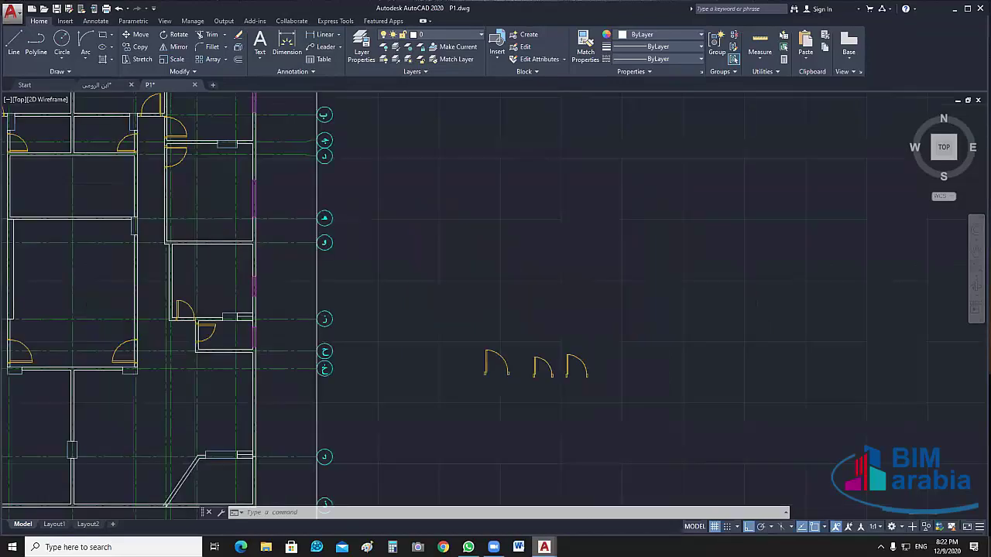
Centre the floor plan, pick a door and use Select Similar to select all matching objects
{"action": "scroll", "coordinate": [619, 391], "scroll_direction": "down", "scroll_amount": 2}
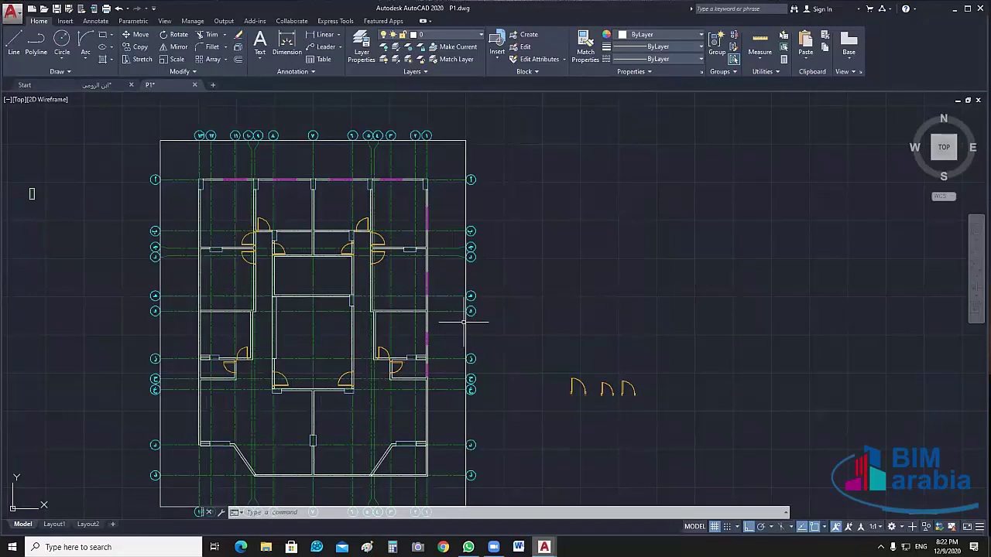
{"action": "middle_click_drag", "start_coordinate": [364, 227], "coordinate": [416, 225]}
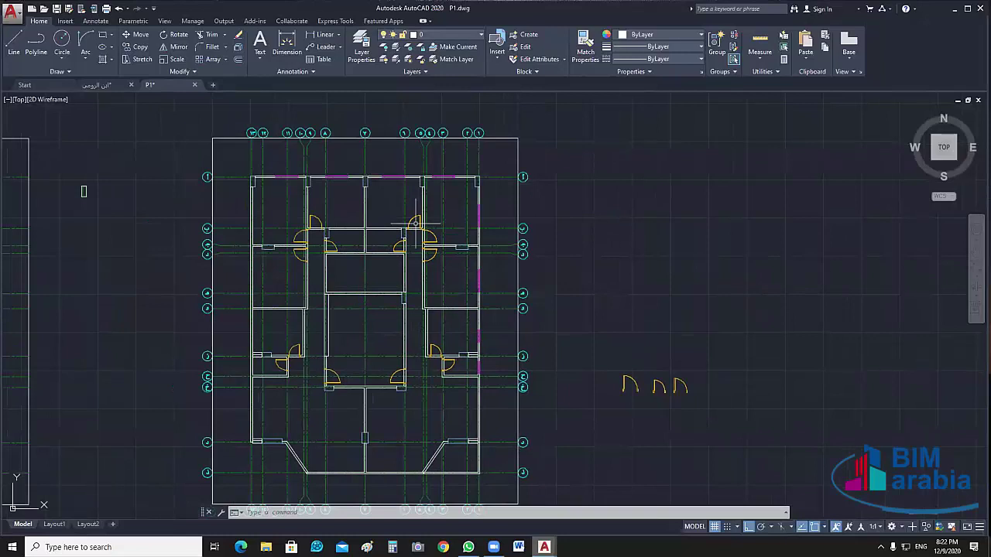
{"action": "scroll", "coordinate": [415, 224], "scroll_direction": "up", "scroll_amount": 5}
{"action": "scroll", "coordinate": [488, 290], "scroll_direction": "up", "scroll_amount": 4}
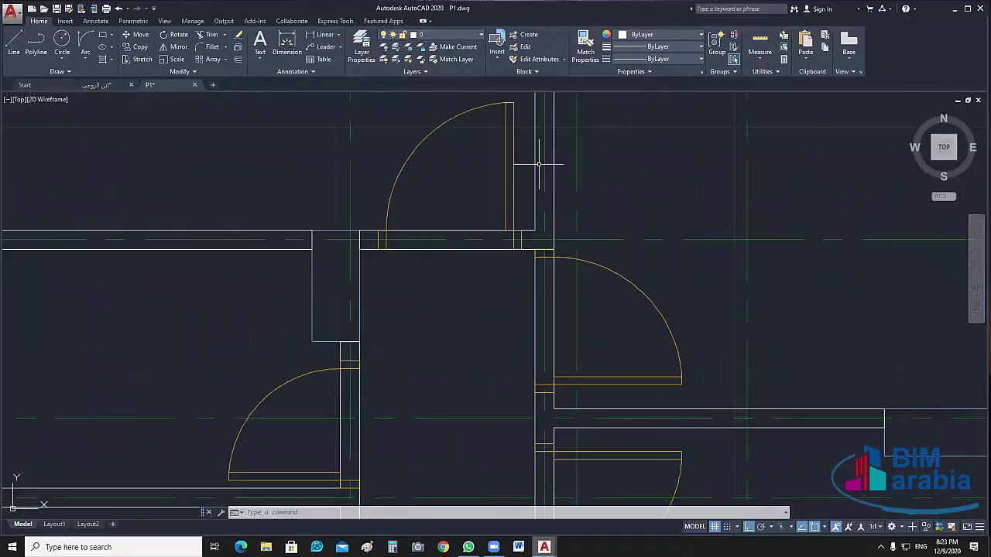
{"action": "scroll", "coordinate": [583, 261], "scroll_direction": "up", "scroll_amount": 3}
{"action": "left_click", "coordinate": [582, 261]}
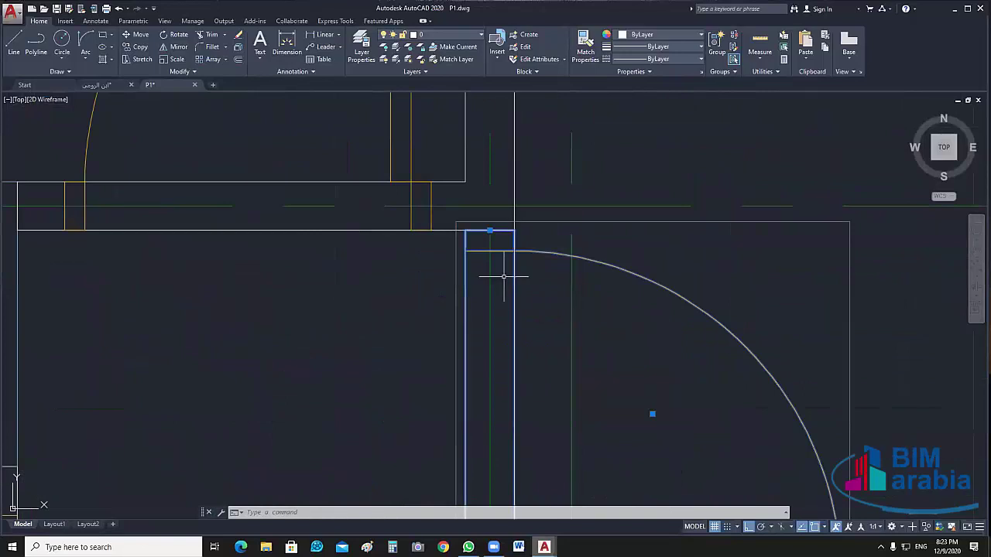
{"action": "right_click", "coordinate": [322, 380]}
{"action": "left_click", "coordinate": [319, 441]}
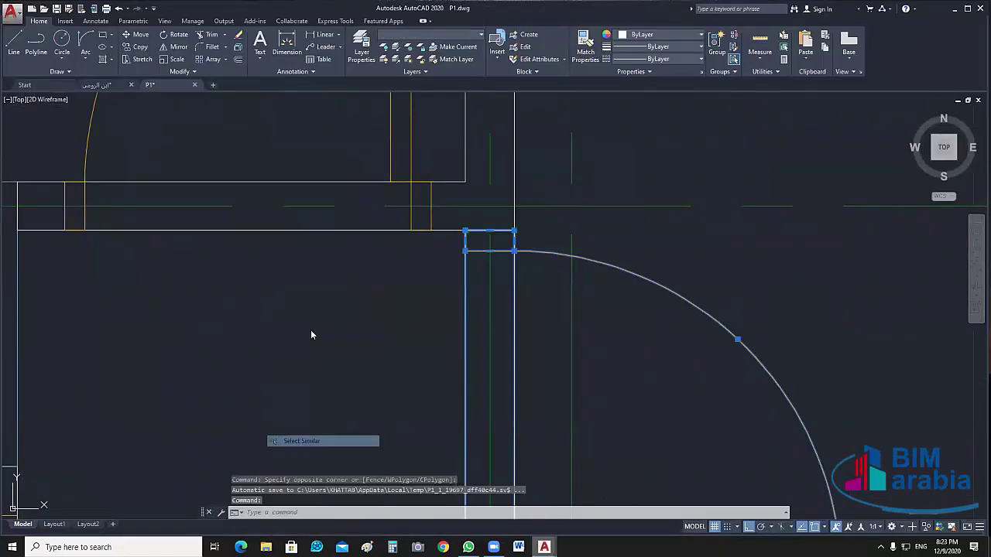
Isolate the 99 selected objects so only walls and doors show, then zoom out
{"action": "right_click", "coordinate": [311, 333]}
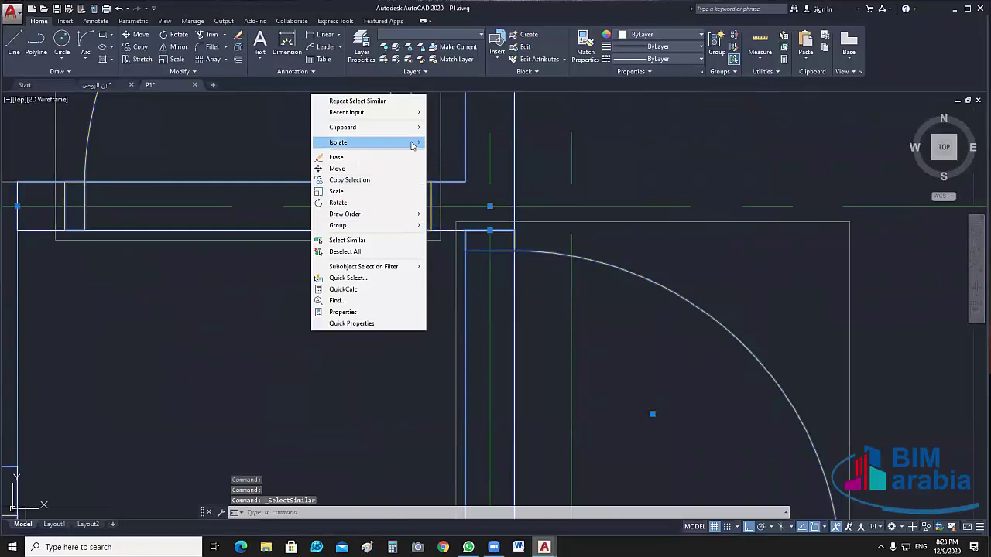
{"action": "mouse_move", "coordinate": [412, 144]}
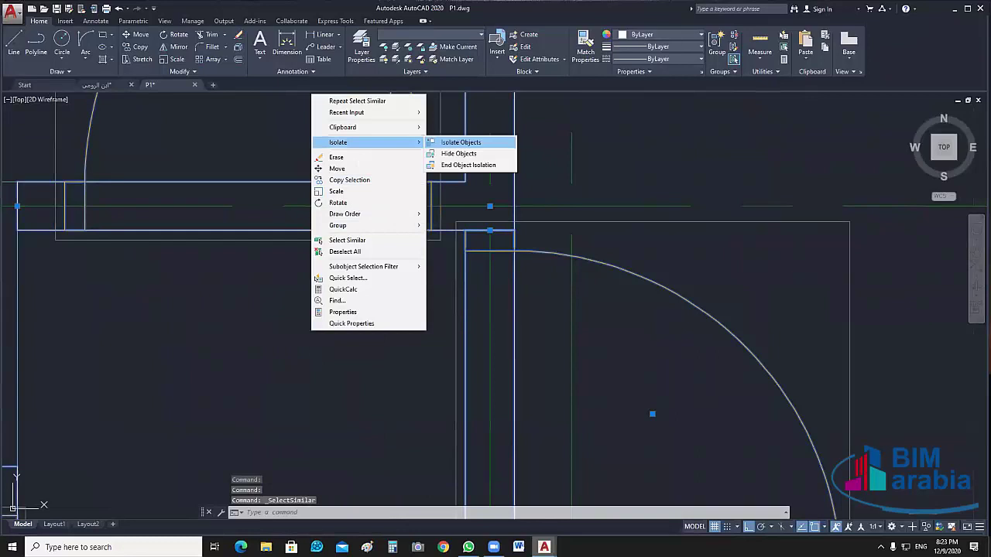
{"action": "left_click", "coordinate": [461, 142]}
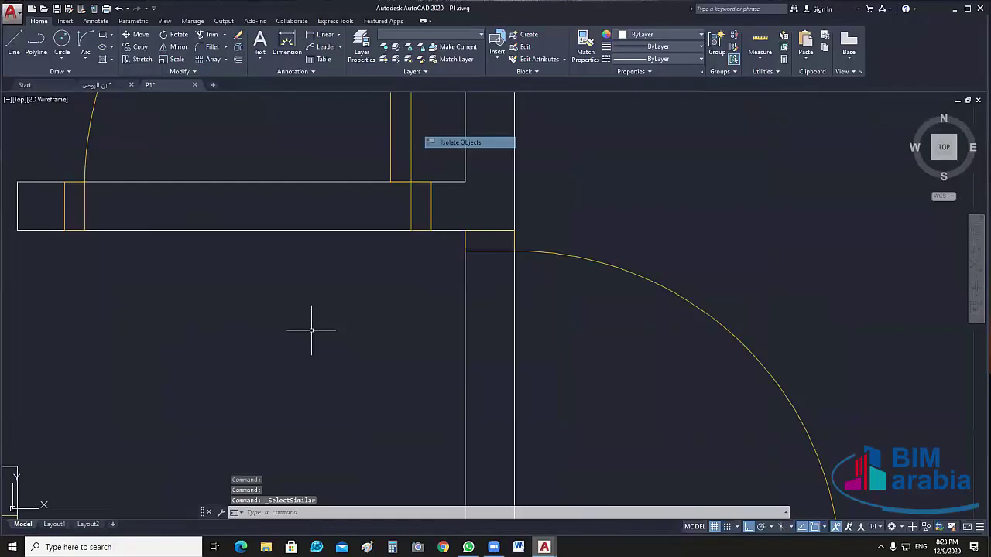
{"action": "scroll", "coordinate": [720, 246], "scroll_direction": "down", "scroll_amount": 2}
{"action": "scroll", "coordinate": [724, 232], "scroll_direction": "down", "scroll_amount": 2}
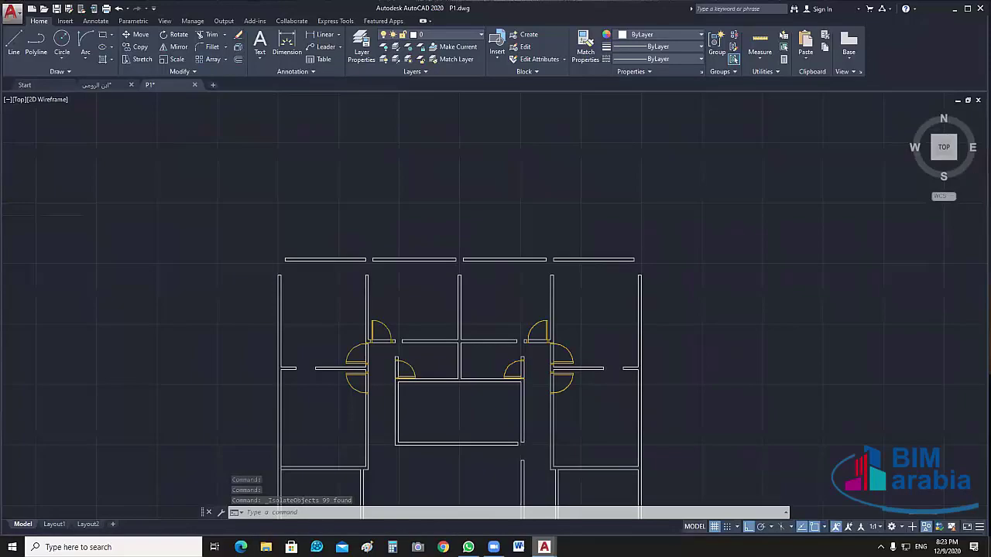
{"action": "scroll", "coordinate": [612, 284], "scroll_direction": "down", "scroll_amount": 2}
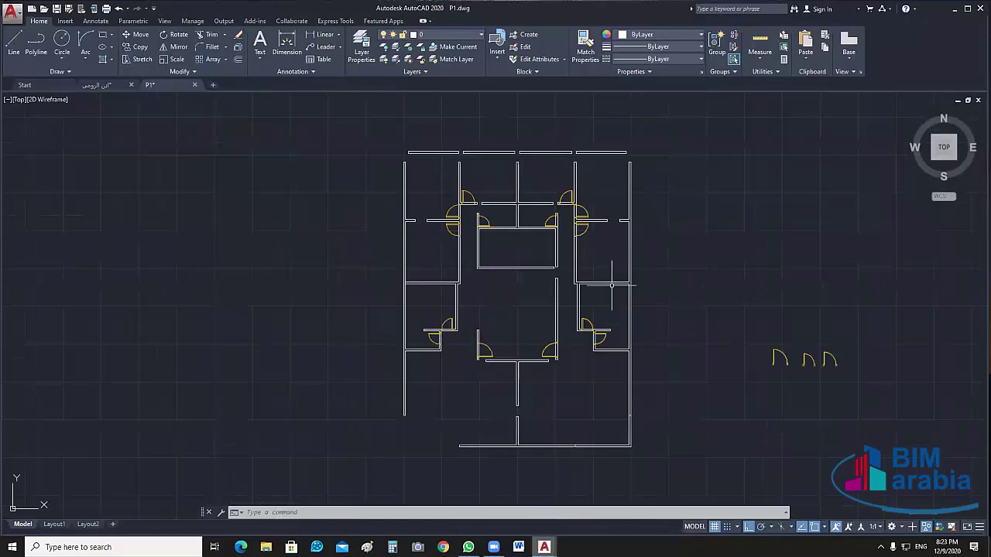
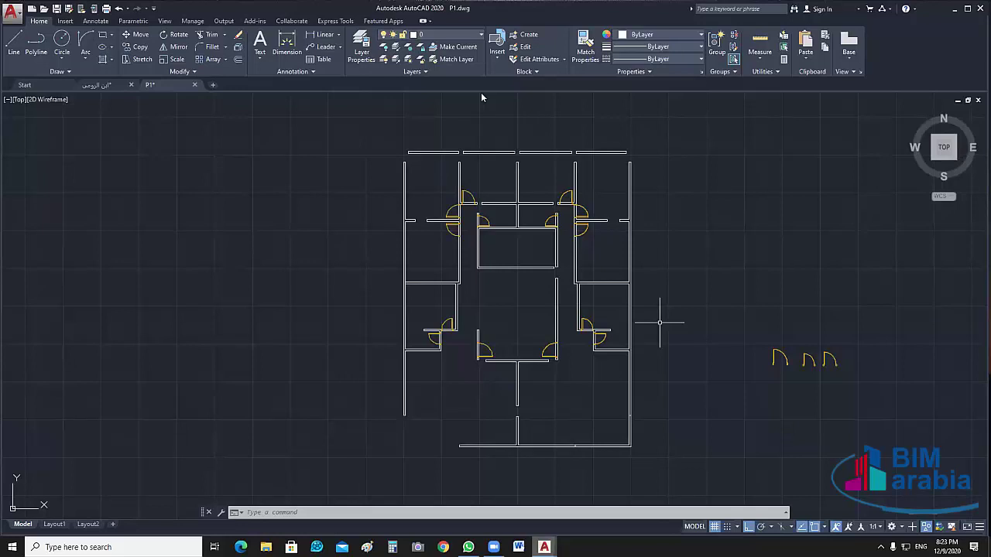
Trim the wall lines crossing the first door opening with TR and a crossing window
{"action": "scroll", "coordinate": [575, 209], "scroll_direction": "up", "scroll_amount": 5}
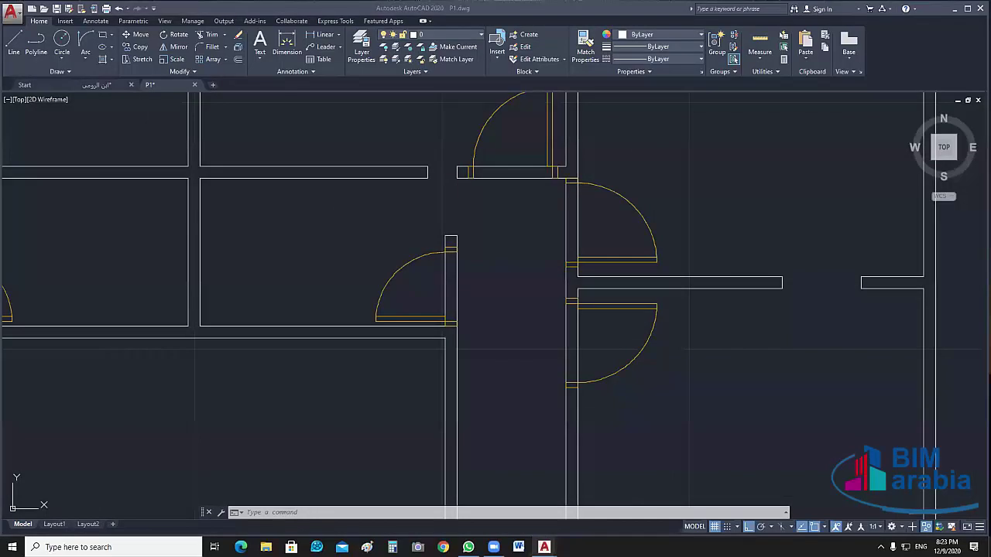
{"action": "scroll", "coordinate": [491, 325], "scroll_direction": "up", "scroll_amount": 2}
{"action": "scroll", "coordinate": [556, 352], "scroll_direction": "down", "scroll_amount": 8}
{"action": "key", "text": "Escape"}
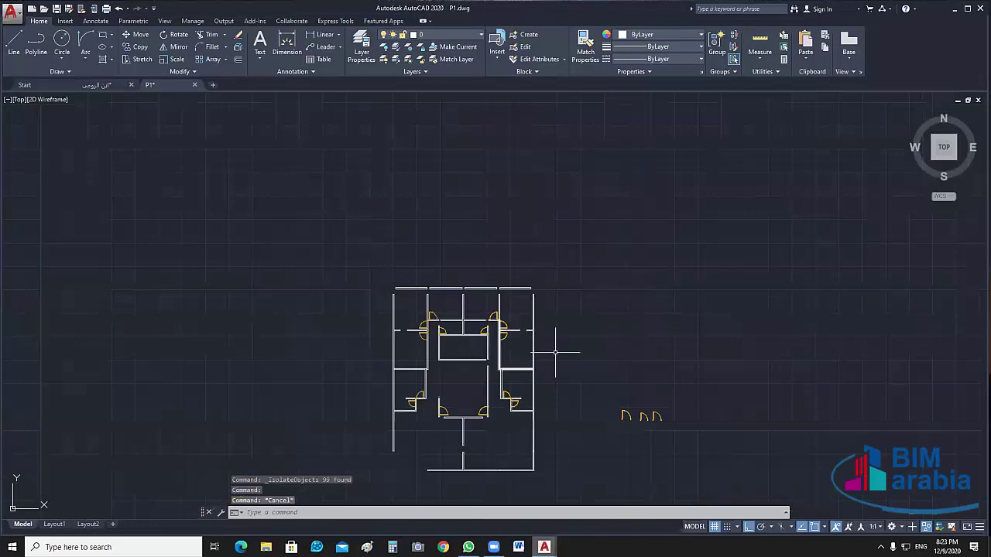
{"action": "type", "text": "tr"}
{"action": "key", "text": "Return"}
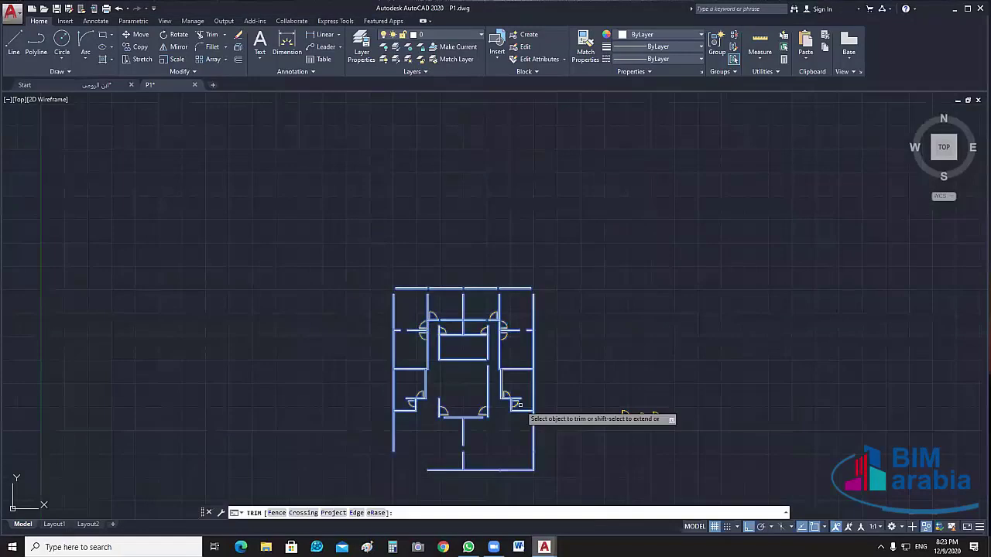
{"action": "scroll", "coordinate": [526, 405], "scroll_direction": "up", "scroll_amount": 10}
{"action": "left_click", "coordinate": [538, 406]}
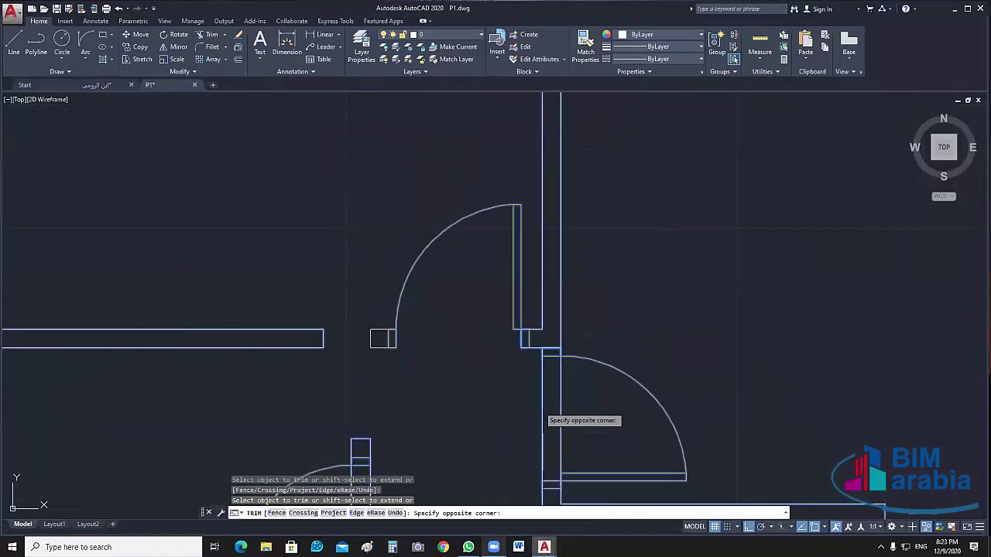
{"action": "left_click", "coordinate": [545, 415]}
{"action": "scroll", "coordinate": [546, 402], "scroll_direction": "down", "scroll_amount": 2}
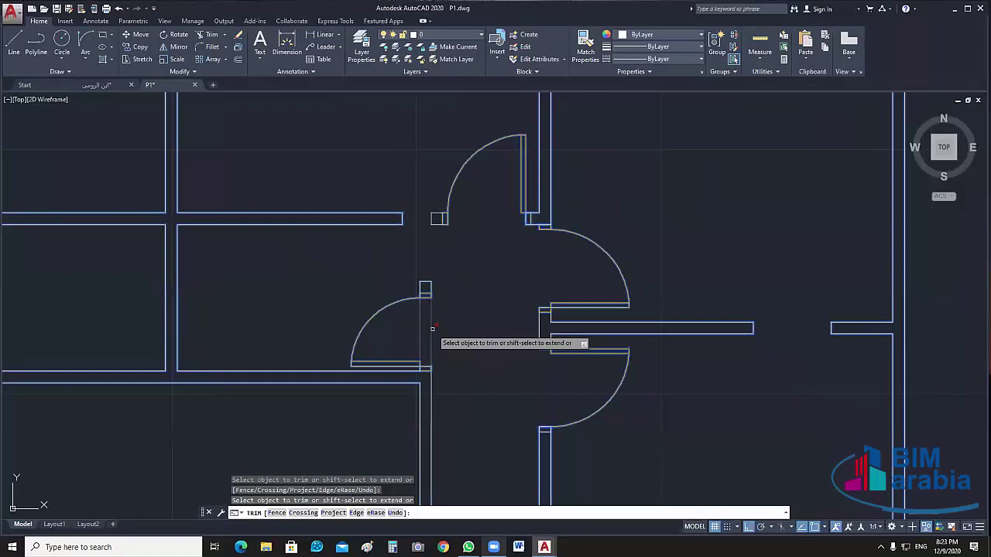
Trim the wall lines at the next door openings, including the line beside the left door
{"action": "middle_click_drag", "start_coordinate": [431, 331], "coordinate": [431, 87]}
{"action": "middle_click_drag", "start_coordinate": [510, 225], "coordinate": [437, 345]}
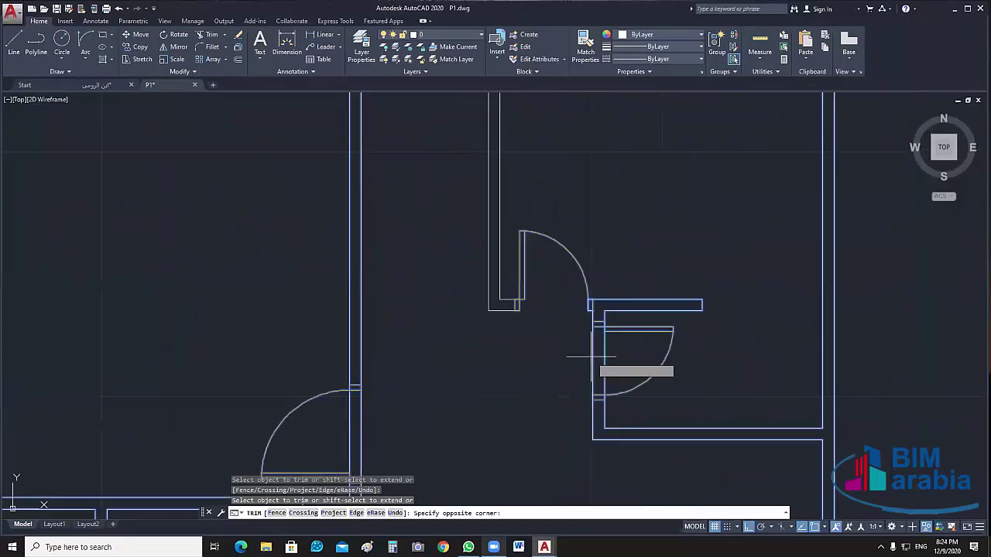
{"action": "left_click", "coordinate": [596, 355]}
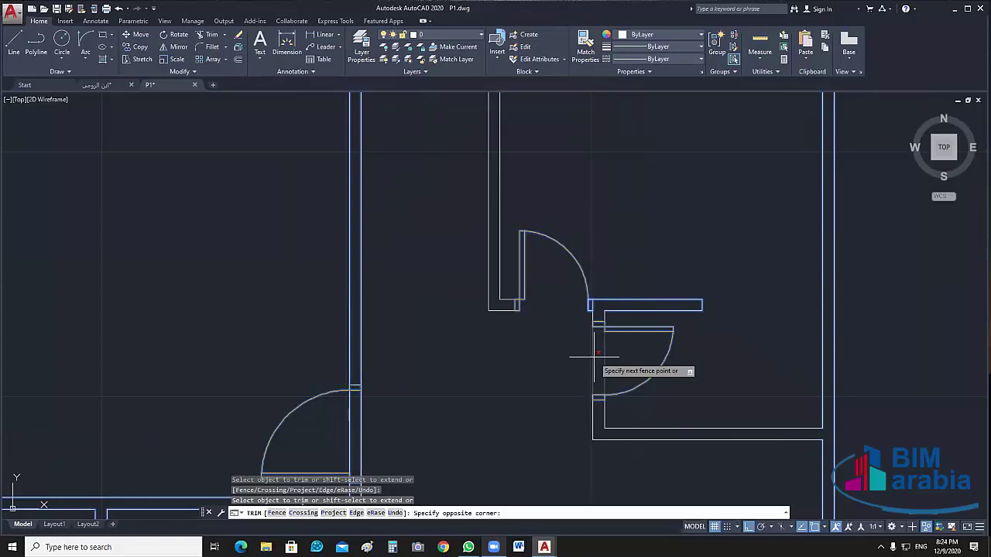
{"action": "scroll", "coordinate": [596, 355], "scroll_direction": "down", "scroll_amount": 5}
{"action": "scroll", "coordinate": [459, 374], "scroll_direction": "up", "scroll_amount": 5}
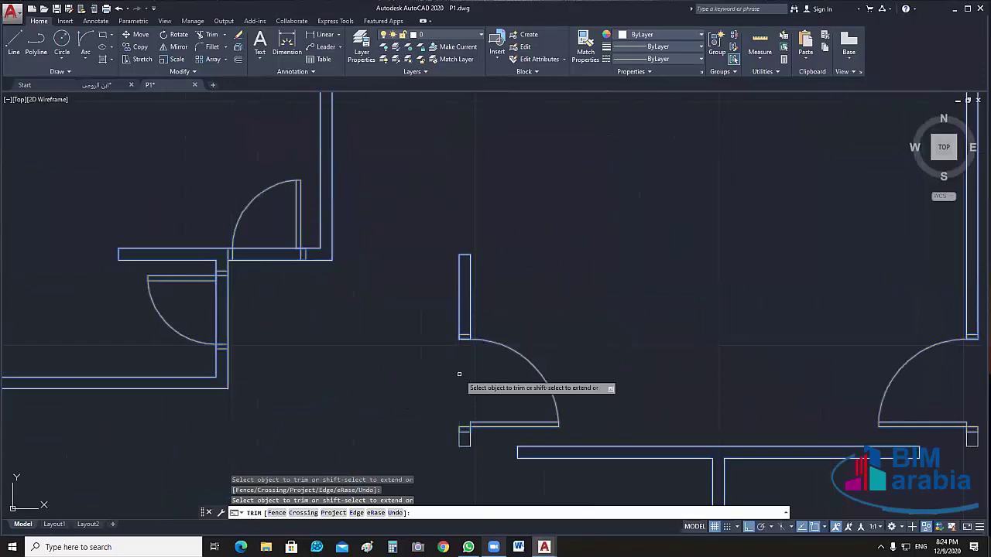
{"action": "left_click", "coordinate": [228, 309]}
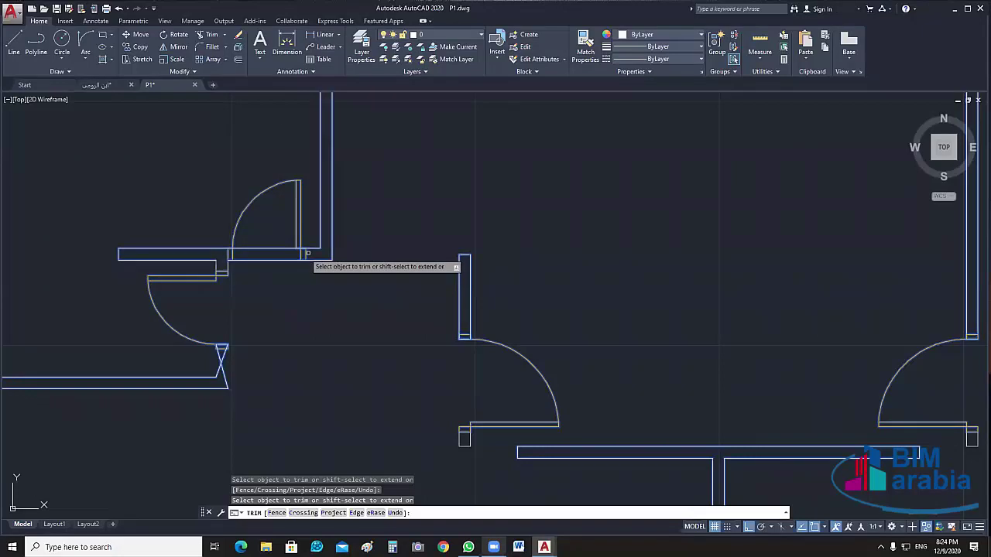
{"action": "middle_click_drag", "start_coordinate": [415, 185], "coordinate": [421, 193]}
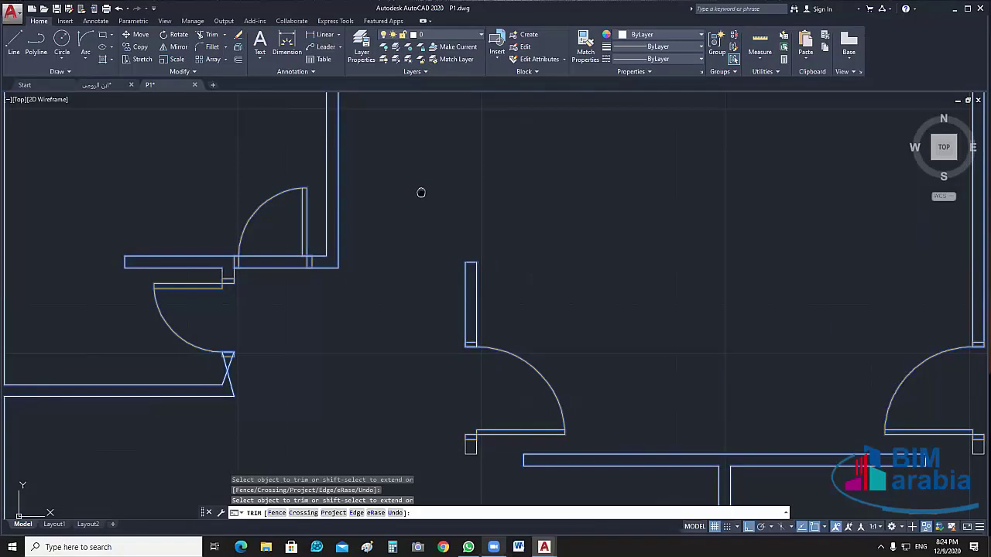
{"action": "scroll", "coordinate": [442, 349], "scroll_direction": "down", "scroll_amount": 2}
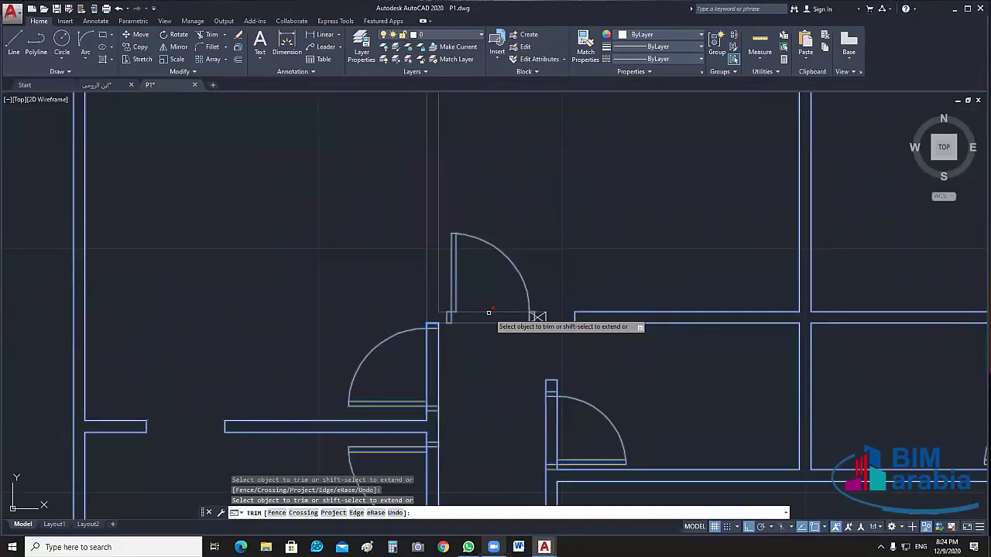
{"action": "scroll", "coordinate": [421, 281], "scroll_direction": "down", "scroll_amount": 3}
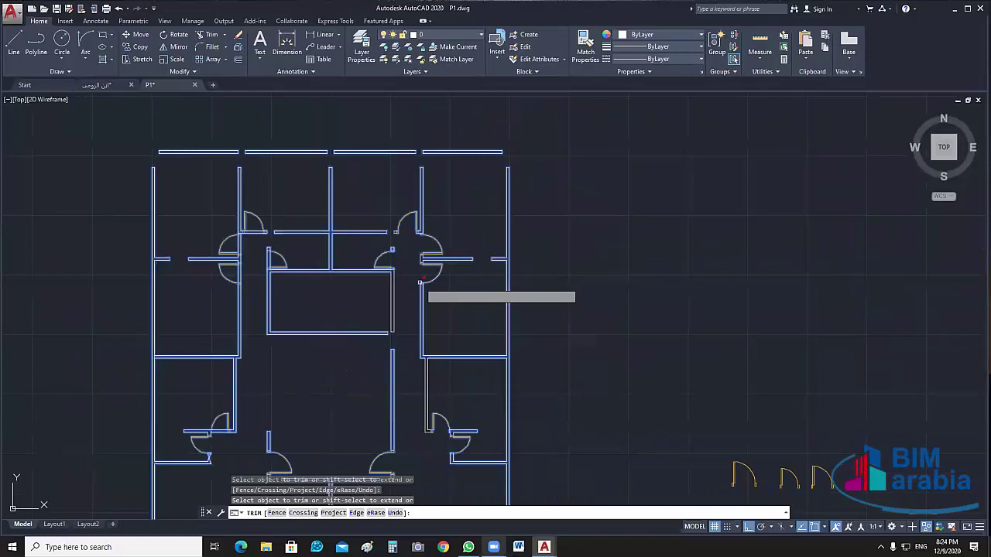
Undo the last trim, then isolate all walls using Select Similar and Isolate Objects
{"action": "key", "text": "ctrl+z"}
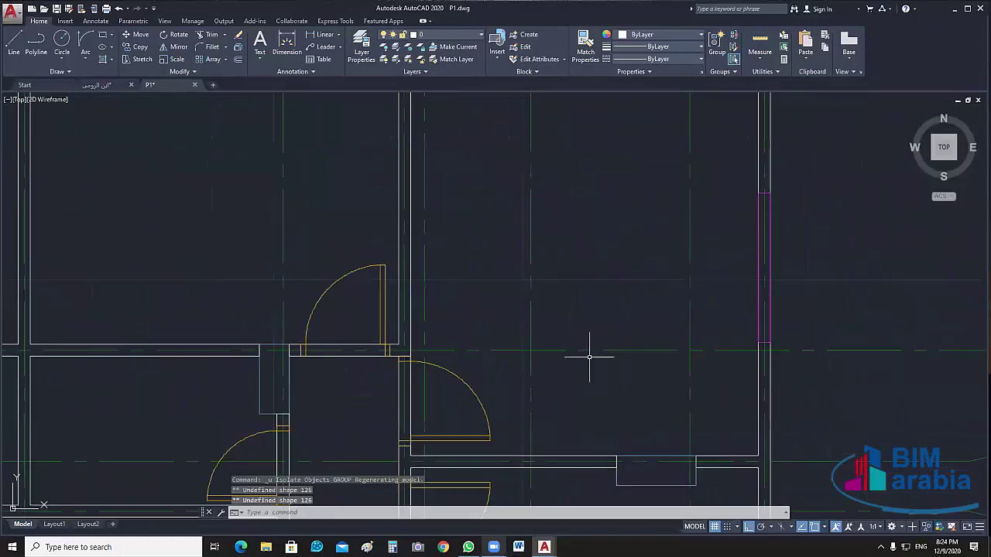
{"action": "scroll", "coordinate": [581, 352], "scroll_direction": "down", "scroll_amount": 3}
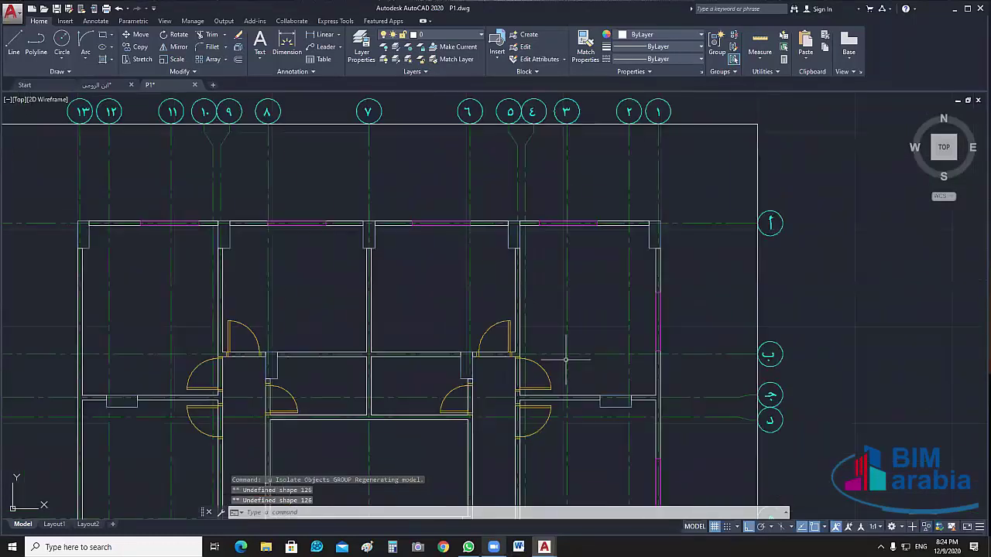
{"action": "scroll", "coordinate": [504, 345], "scroll_direction": "up", "scroll_amount": 6}
{"action": "left_click", "coordinate": [503, 345]}
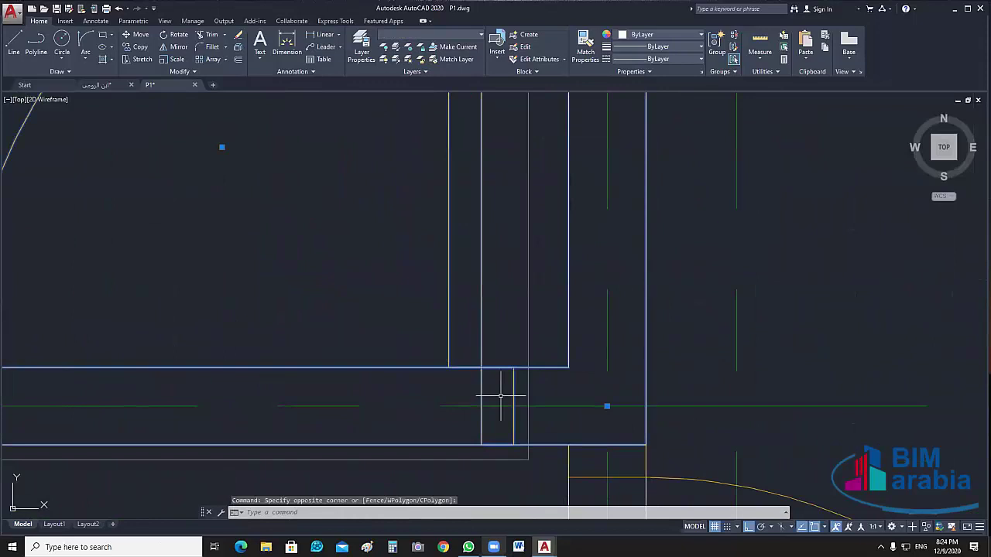
{"action": "right_click", "coordinate": [419, 287]}
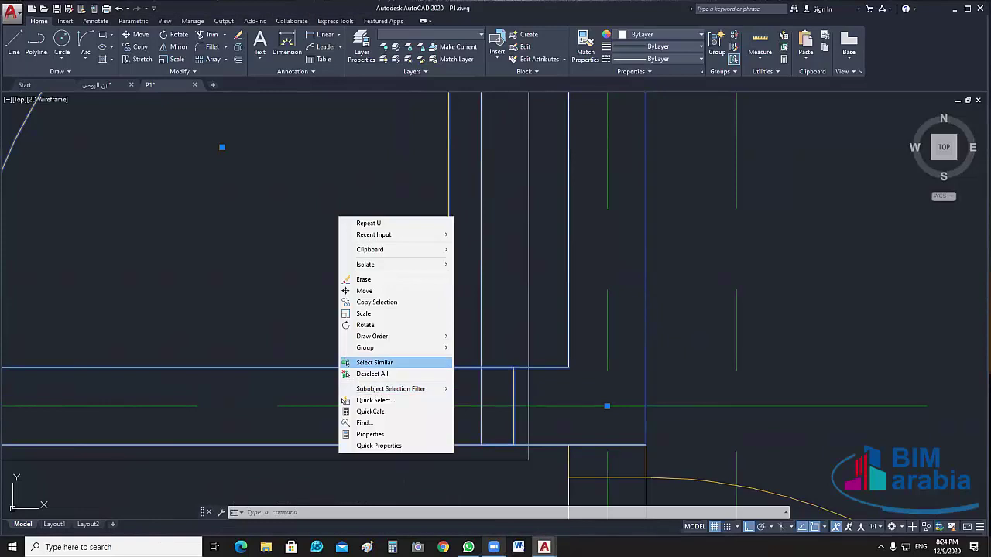
{"action": "left_click", "coordinate": [375, 362]}
{"action": "right_click", "coordinate": [389, 216]}
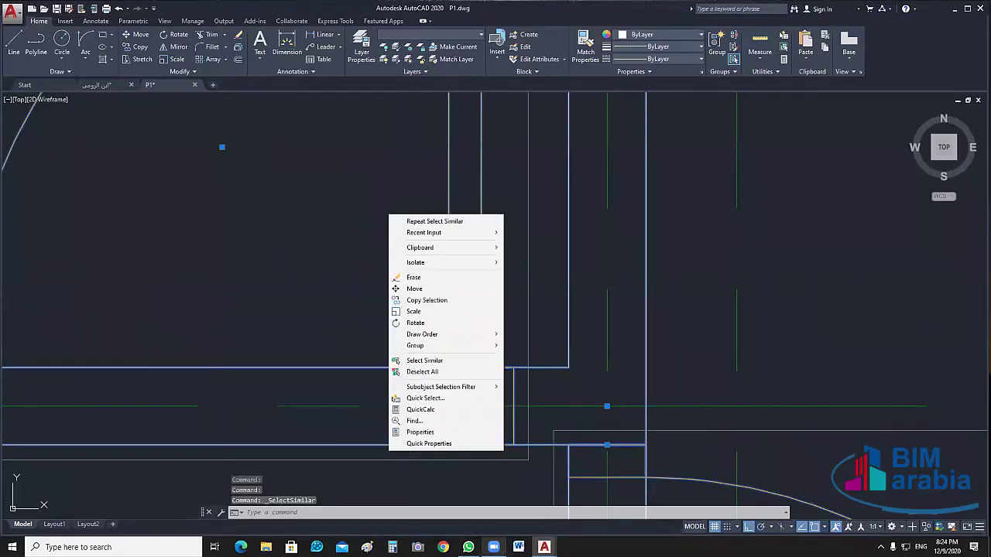
{"action": "mouse_move", "coordinate": [434, 262]}
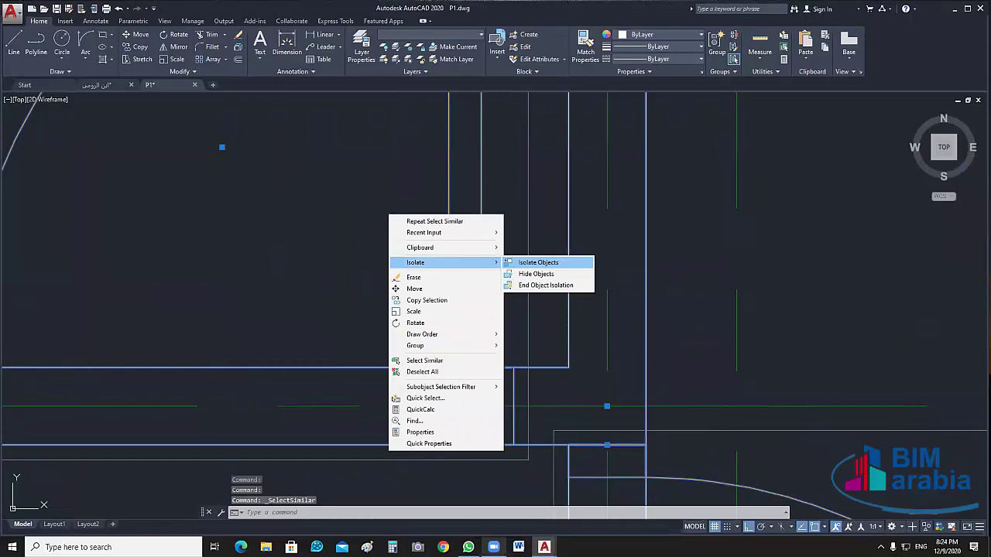
{"action": "left_click", "coordinate": [538, 262]}
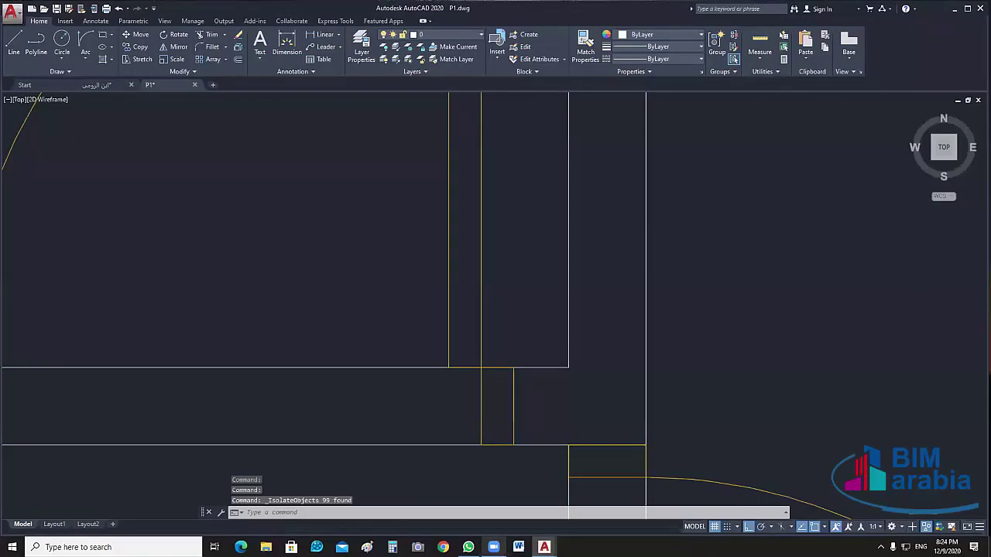
Crossing-select the central walls and doors of the isolated plan
{"action": "scroll", "coordinate": [560, 234], "scroll_direction": "down", "scroll_amount": 5}
{"action": "left_click", "coordinate": [541, 238]}
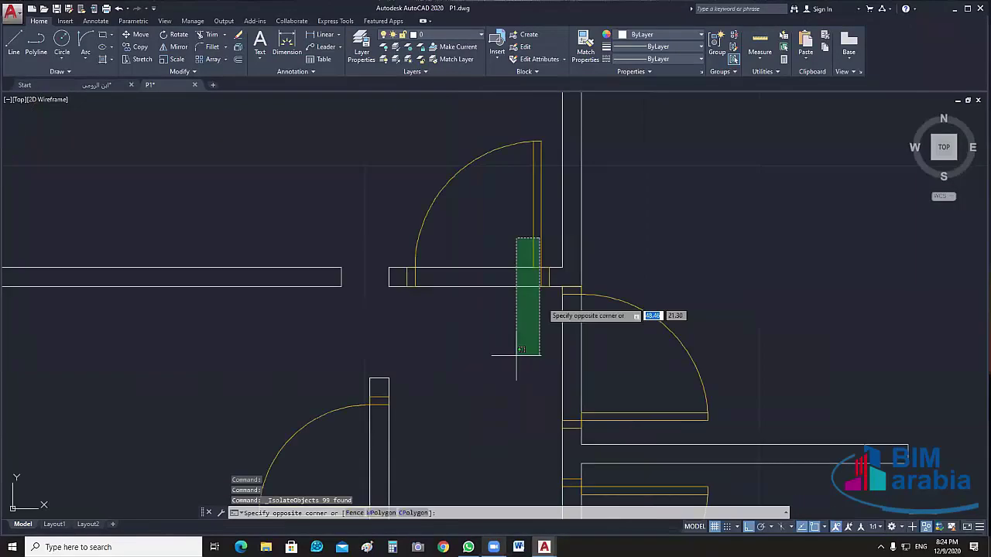
{"action": "left_click", "coordinate": [521, 349]}
{"action": "middle_click_drag", "start_coordinate": [504, 314], "coordinate": [499, 329]}
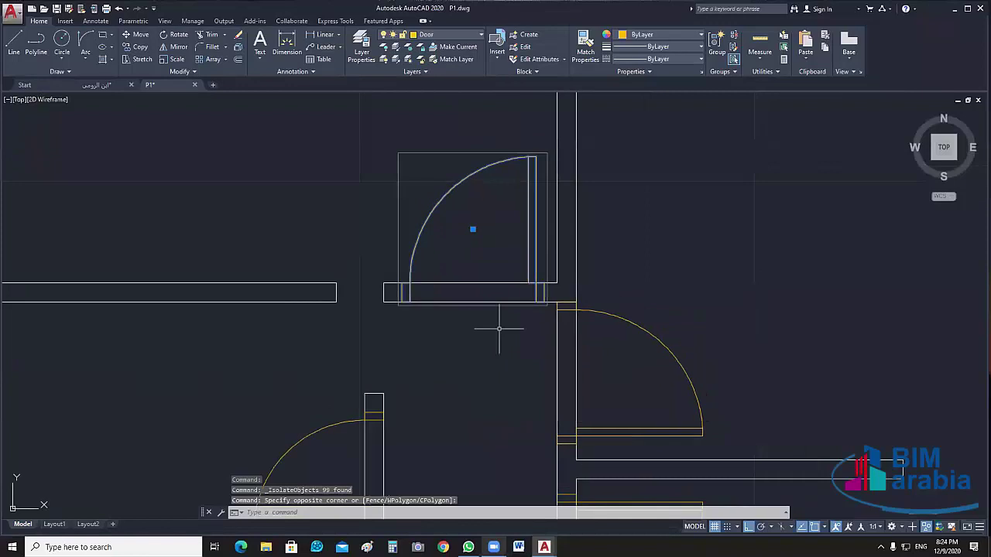
{"action": "key", "text": "Escape"}
{"action": "scroll", "coordinate": [719, 209], "scroll_direction": "down", "scroll_amount": 5}
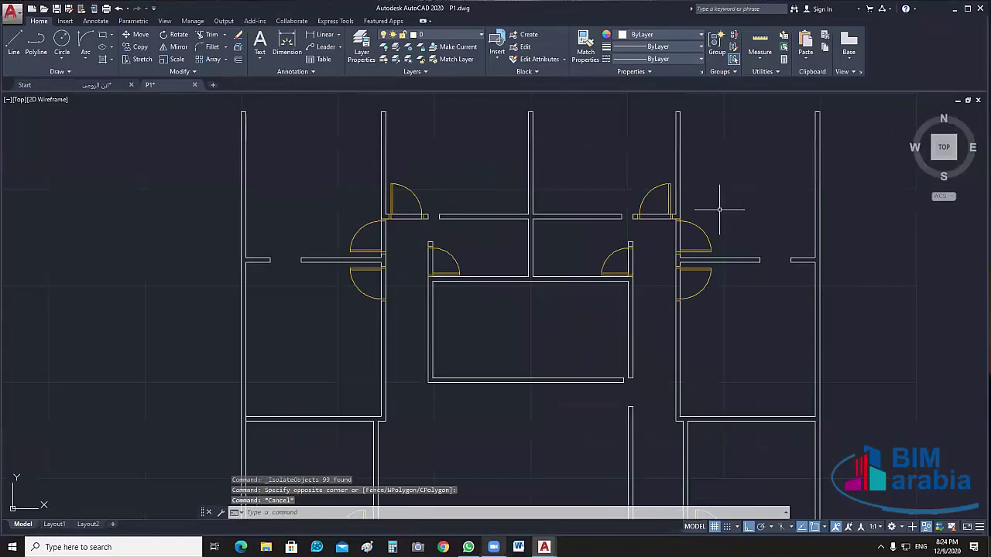
{"action": "scroll", "coordinate": [720, 209], "scroll_direction": "down", "scroll_amount": 3}
{"action": "left_click", "coordinate": [646, 155]}
{"action": "left_click", "coordinate": [564, 365]}
{"action": "scroll", "coordinate": [737, 186], "scroll_direction": "up", "scroll_amount": 5}
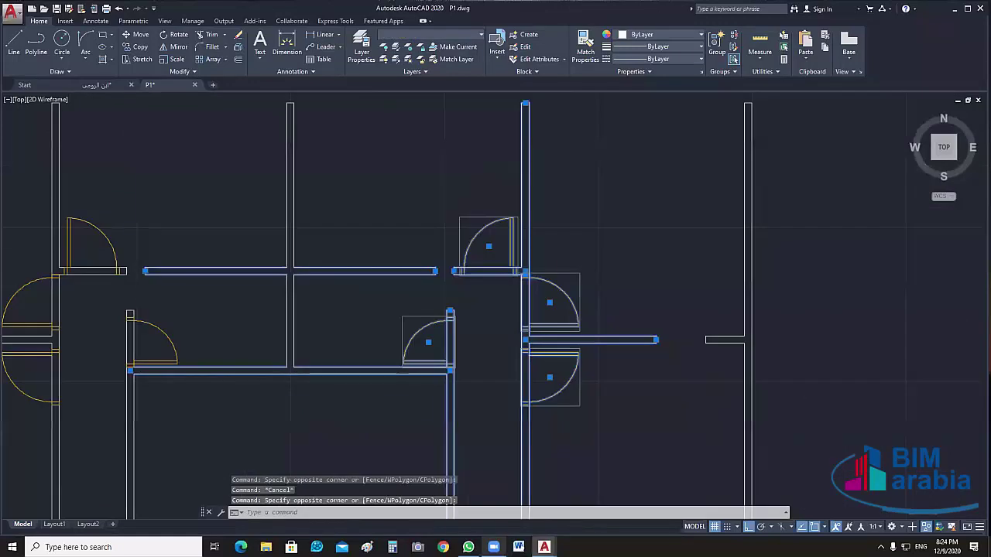
{"action": "scroll", "coordinate": [525, 224], "scroll_direction": "up", "scroll_amount": 5}
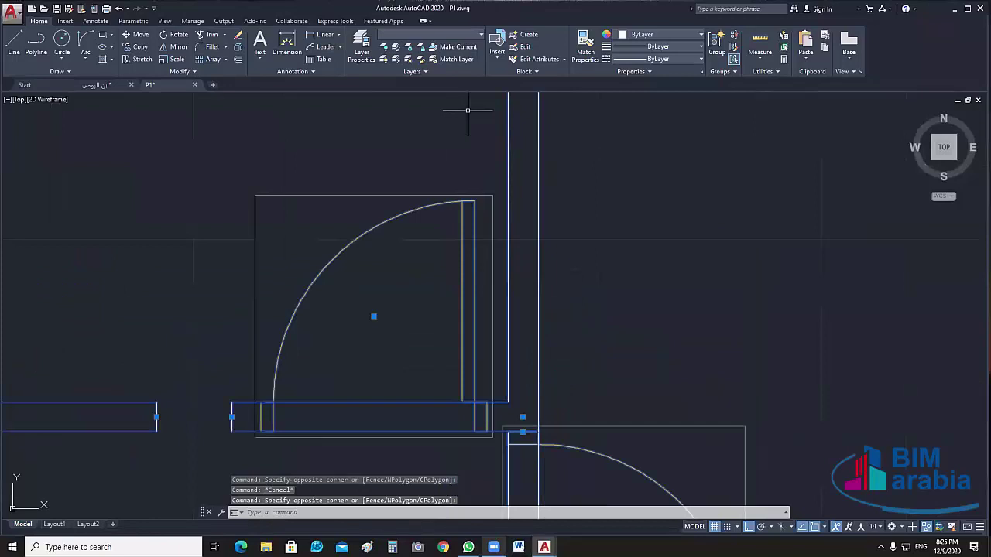
Trim the wall line across the upper door opening with TR
{"action": "middle_click_drag", "start_coordinate": [384, 432], "coordinate": [447, 331]}
{"action": "type", "text": "tr"}
{"action": "key", "text": "Return"}
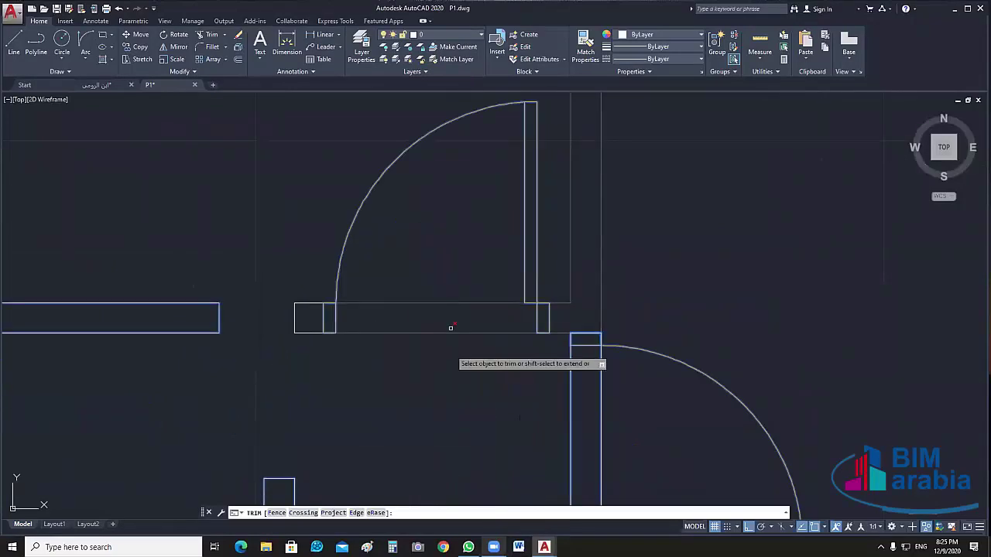
{"action": "left_click", "coordinate": [452, 334]}
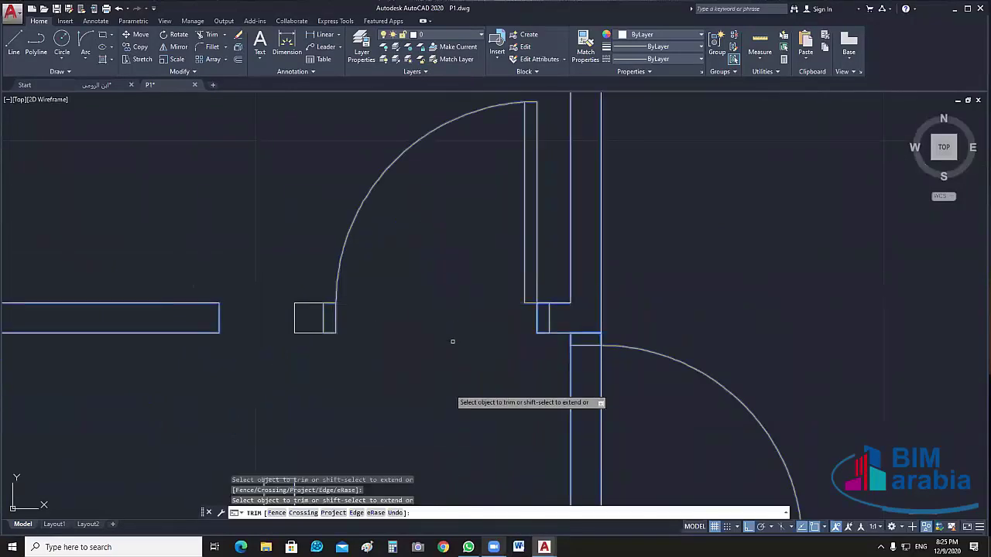
Survey the remaining walls and door arcs, then cancel TRIM
{"action": "middle_click_drag", "start_coordinate": [527, 472], "coordinate": [510, 299]}
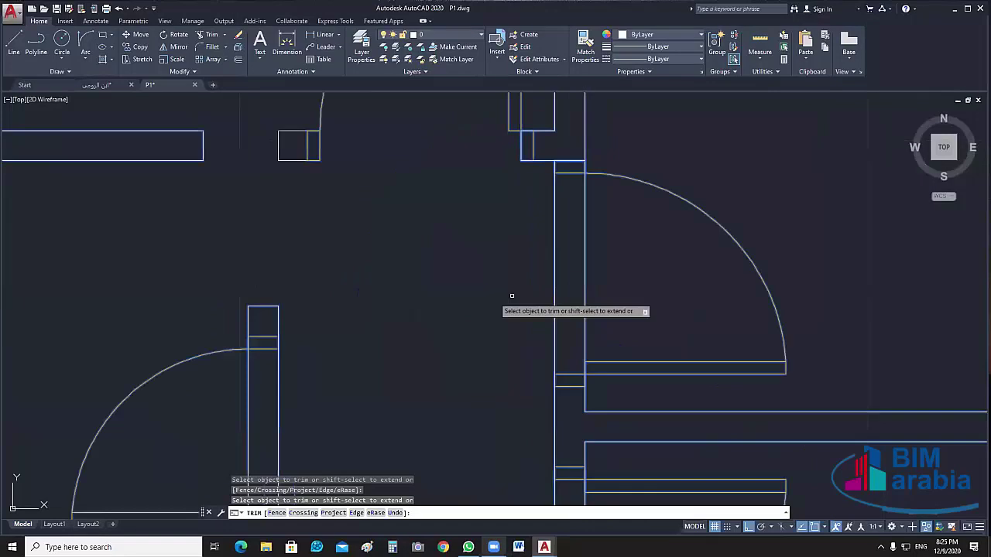
{"action": "middle_click_drag", "start_coordinate": [571, 271], "coordinate": [537, 369]}
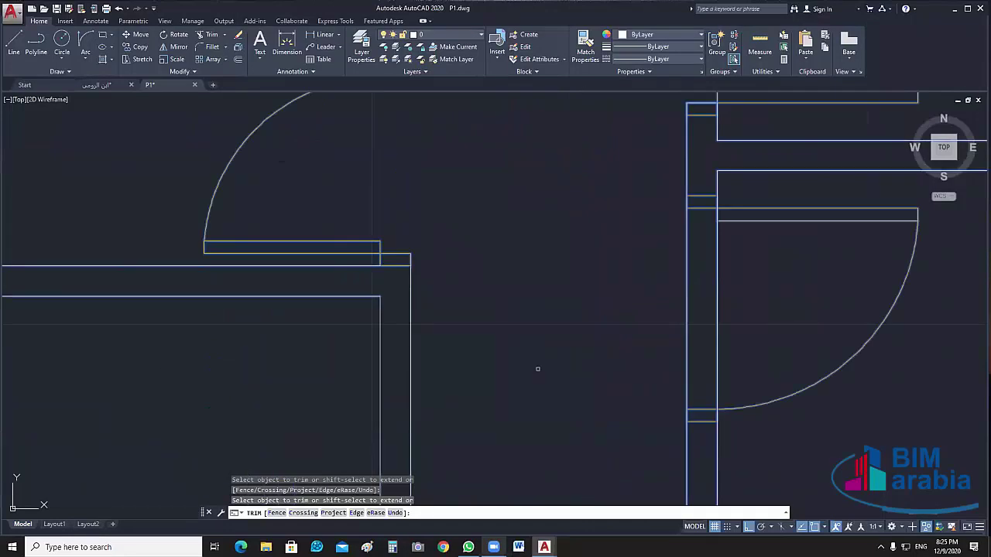
{"action": "scroll", "coordinate": [519, 306], "scroll_direction": "down", "scroll_amount": 3}
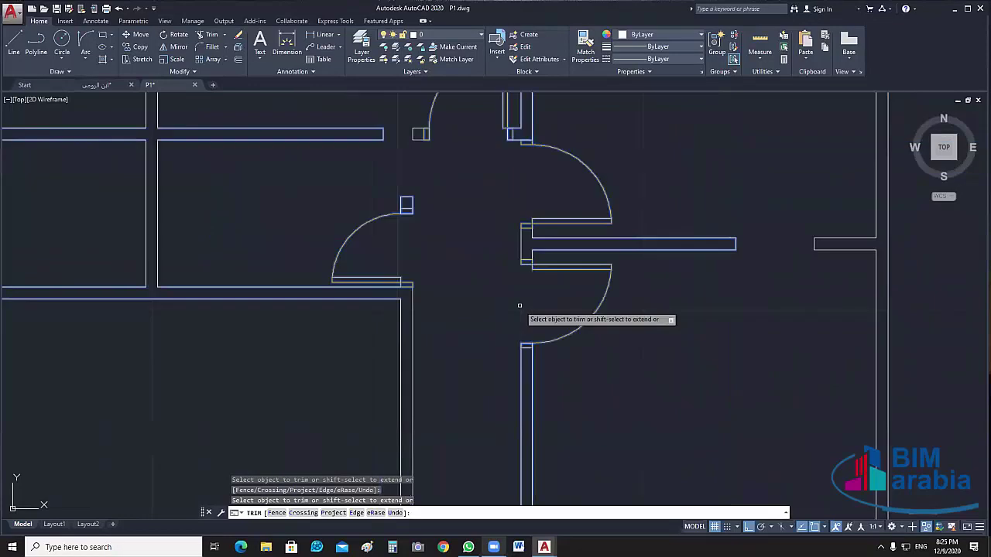
{"action": "middle_click_drag", "start_coordinate": [520, 305], "coordinate": [512, 277]}
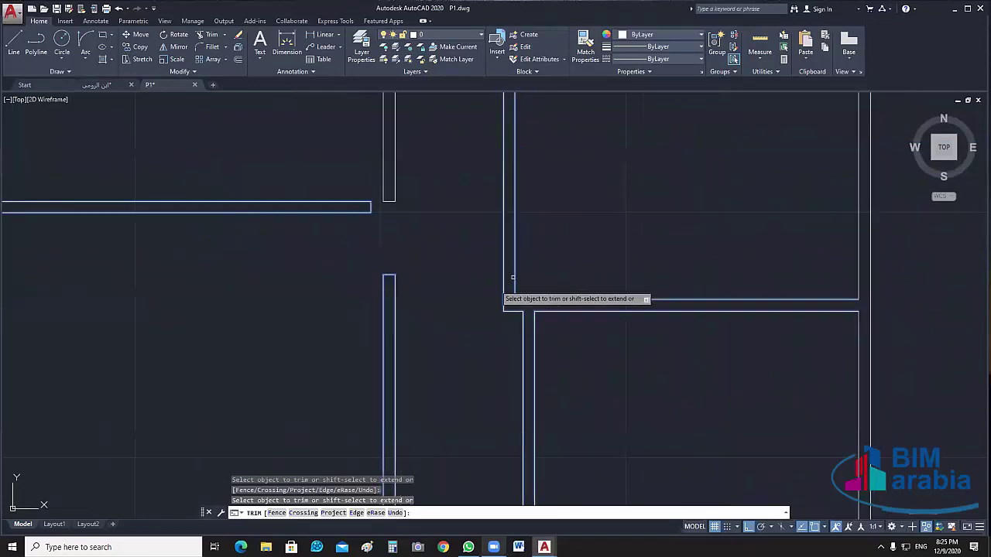
{"action": "scroll", "coordinate": [489, 350], "scroll_direction": "down", "scroll_amount": 4}
{"action": "scroll", "coordinate": [489, 350], "scroll_direction": "up", "scroll_amount": 2}
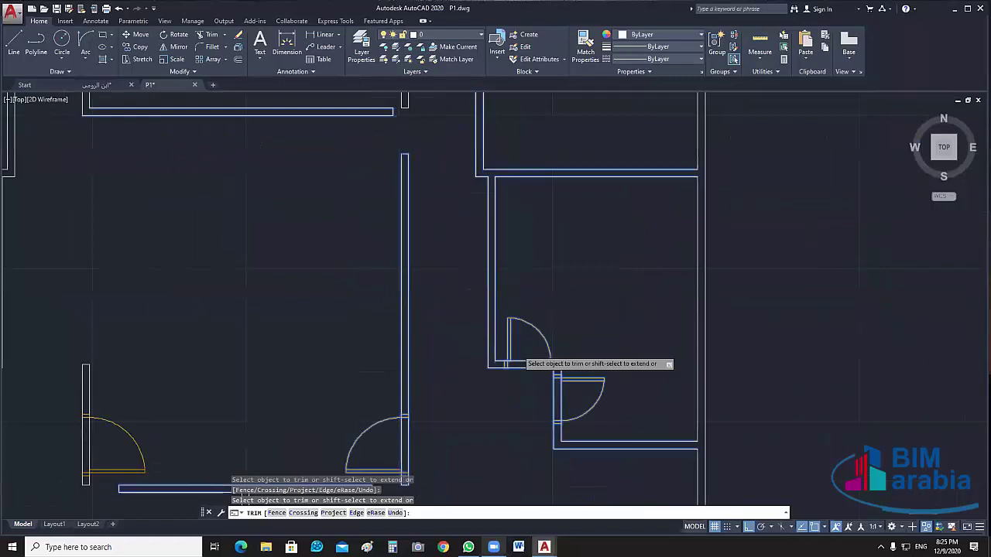
{"action": "scroll", "coordinate": [518, 349], "scroll_direction": "up", "scroll_amount": 6}
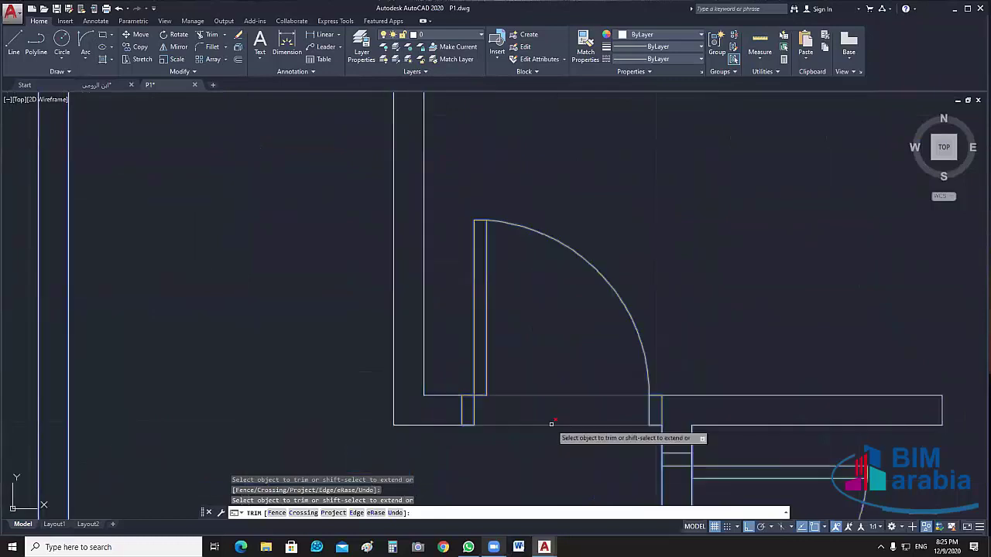
{"action": "mouse_move", "coordinate": [551, 423]}
{"action": "middle_mouse_down"}
{"action": "mouse_move", "coordinate": [496, 283]}
{"action": "mouse_move", "coordinate": [693, 276]}
{"action": "middle_mouse_up"}
{"action": "scroll", "coordinate": [529, 306], "scroll_direction": "down", "scroll_amount": 3}
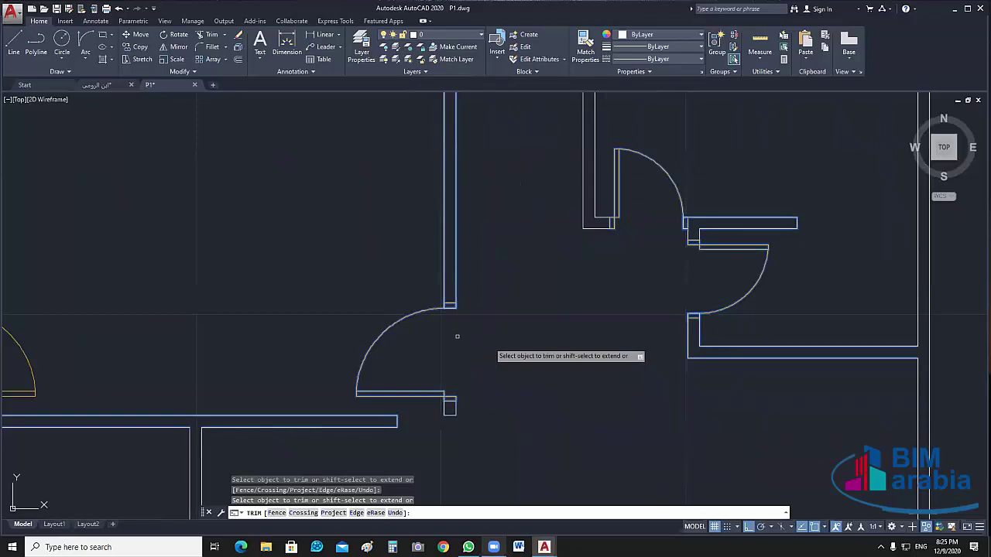
{"action": "key", "text": "Escape"}
{"action": "middle_click_drag", "start_coordinate": [520, 315], "coordinate": [322, 371]}
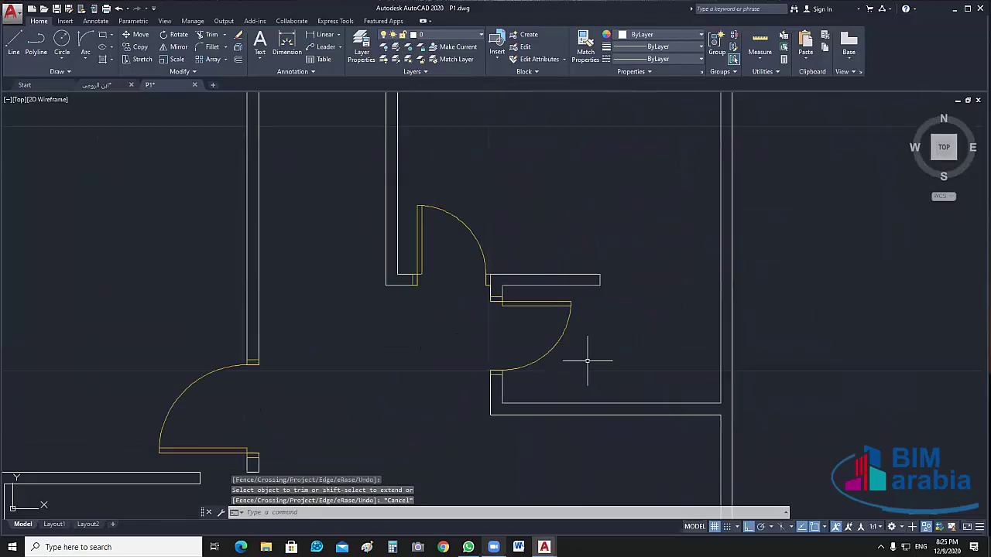
{"action": "scroll", "coordinate": [586, 356], "scroll_direction": "up", "scroll_amount": 2}
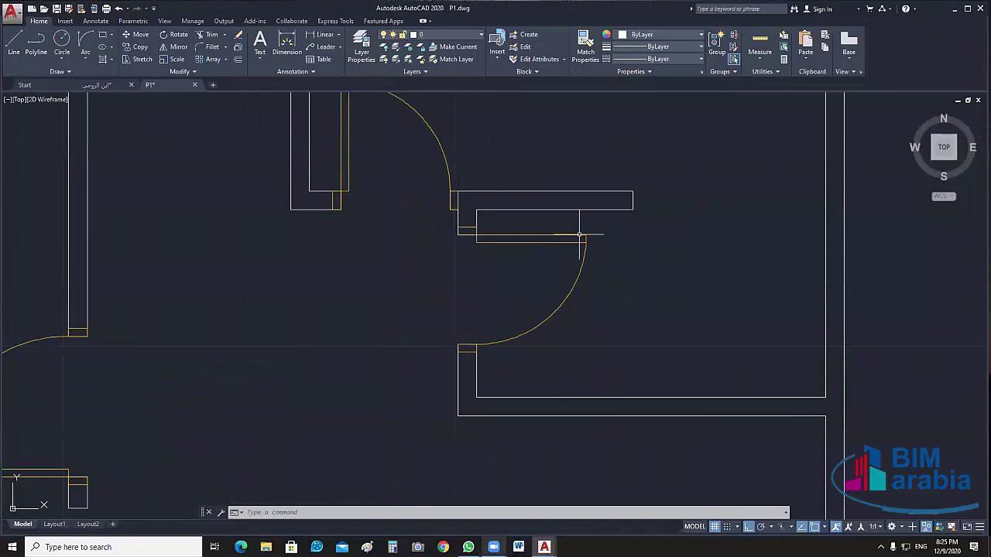
{"action": "left_click", "coordinate": [634, 204]}
Turn off the Door layer with LAYOFF by picking a door arc
{"action": "type", "text": "layoff"}
{"action": "key", "text": "Return"}
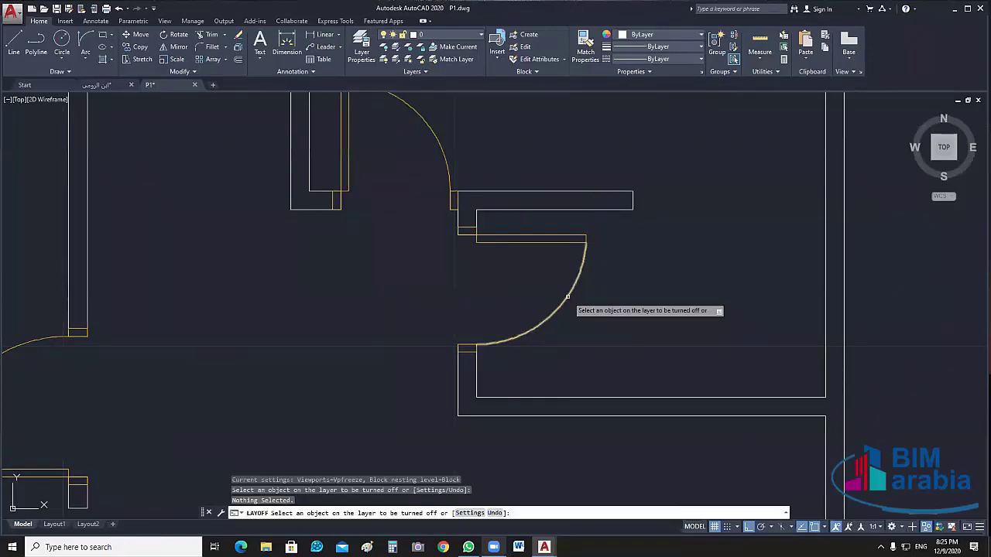
{"action": "left_click", "coordinate": [567, 297]}
{"action": "scroll", "coordinate": [592, 337], "scroll_direction": "down", "scroll_amount": 2}
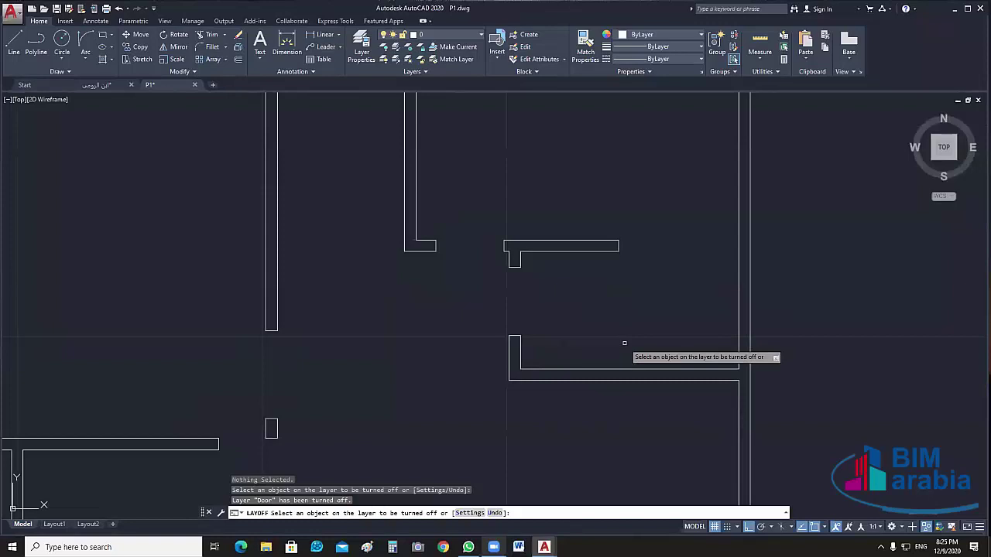
{"action": "scroll", "coordinate": [619, 317], "scroll_direction": "down", "scroll_amount": 3}
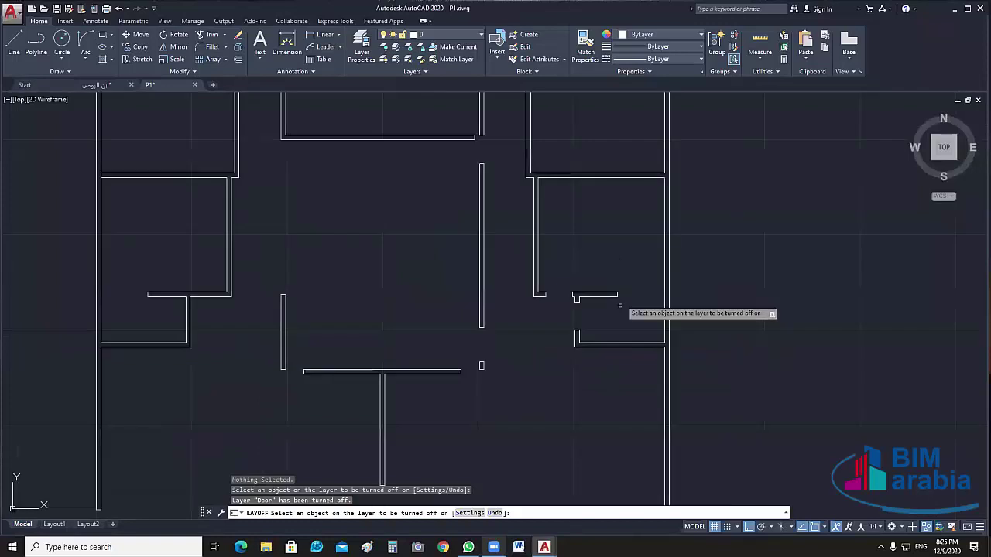
{"action": "middle_click_drag", "start_coordinate": [619, 306], "coordinate": [625, 361]}
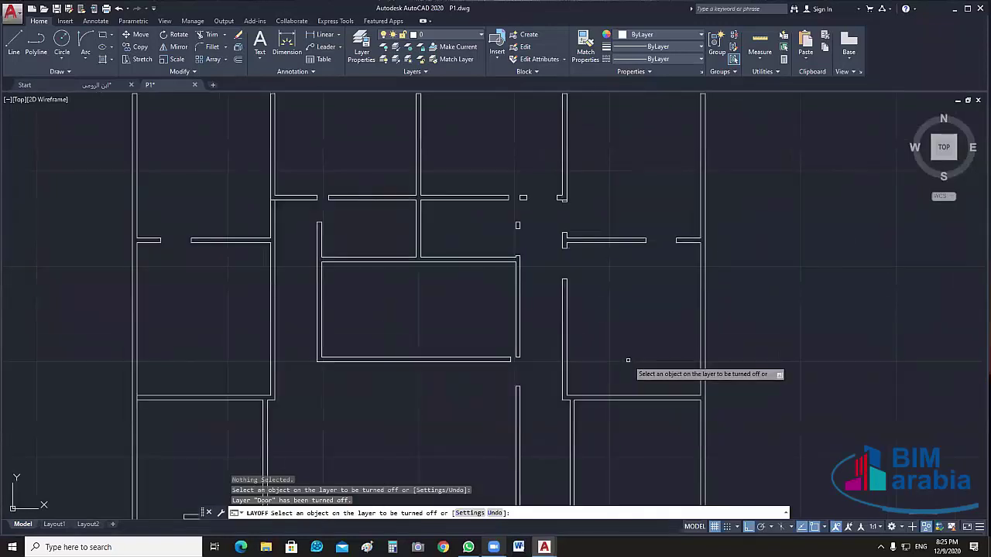
{"action": "scroll", "coordinate": [501, 225], "scroll_direction": "up", "scroll_amount": 5}
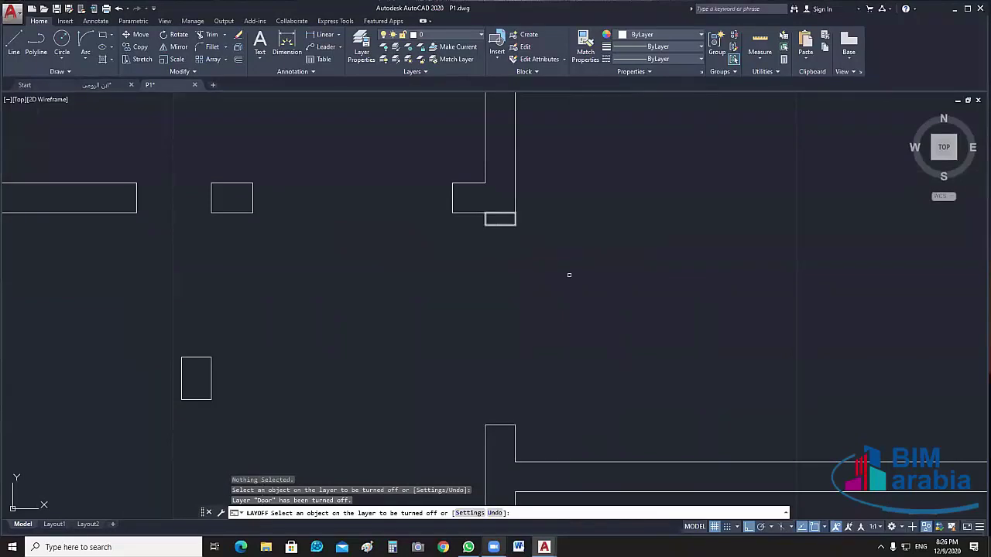
{"action": "scroll", "coordinate": [596, 295], "scroll_direction": "down", "scroll_amount": 5}
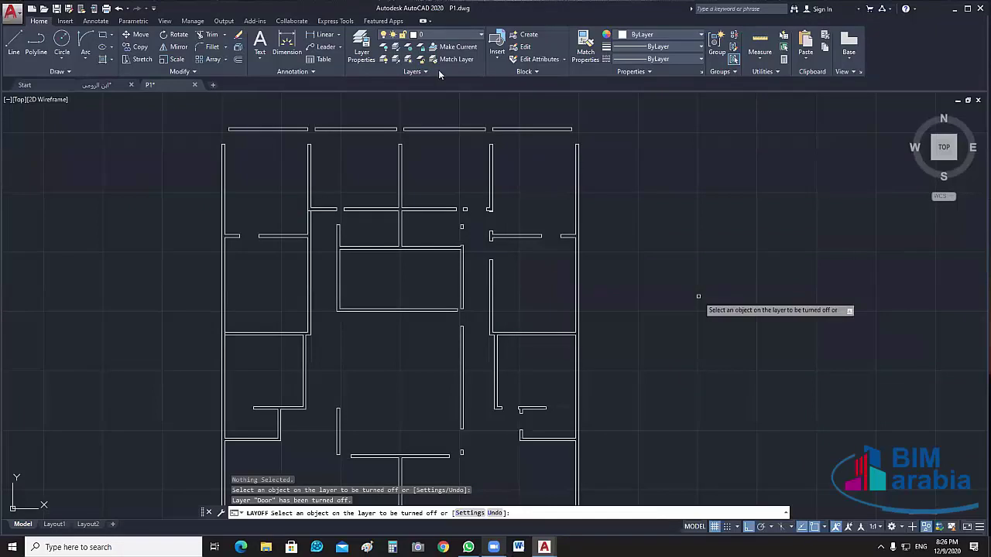
Cancel LAYOFF, undo to restore the Door layer and view, and bring up the isolation options
{"action": "key", "text": "Escape"}
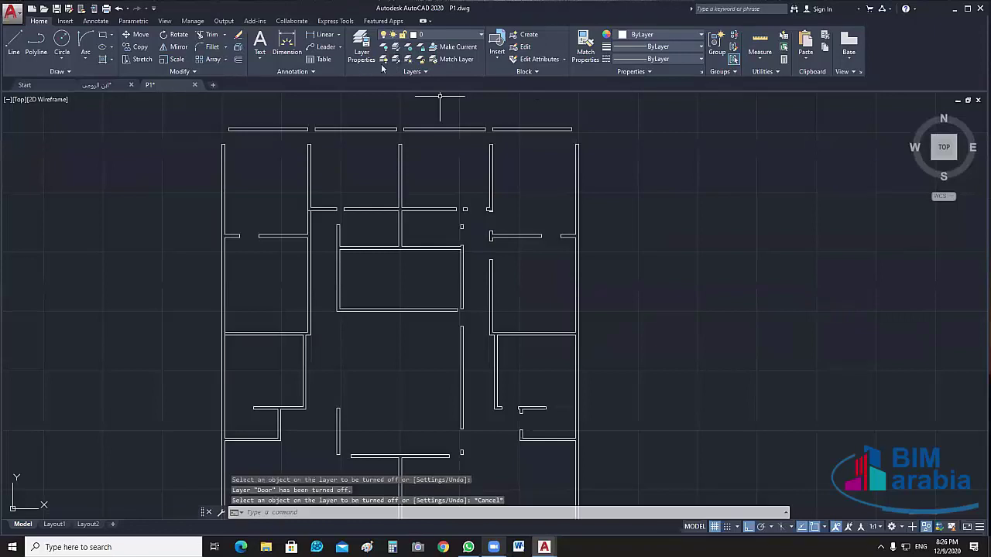
{"action": "key", "text": "ctrl+z"}
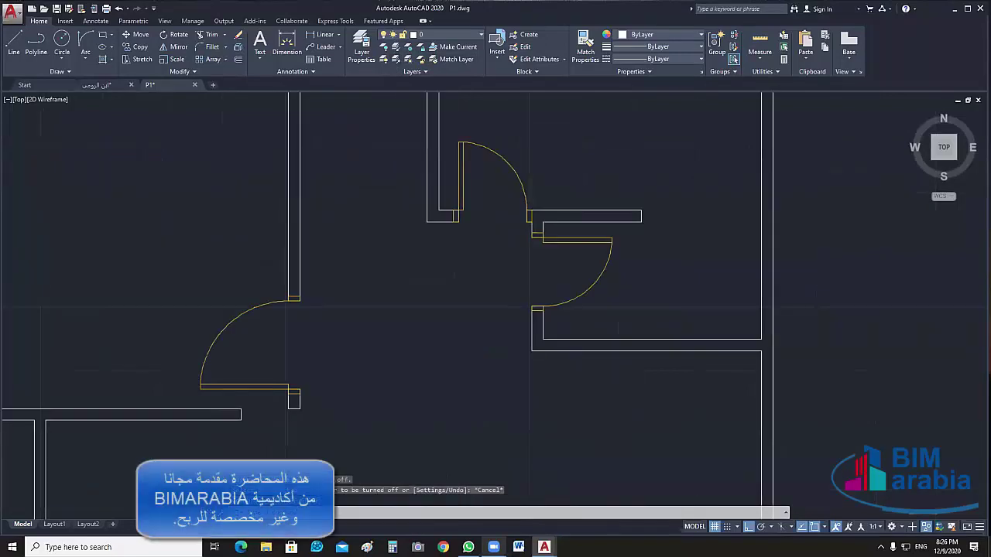
{"action": "scroll", "coordinate": [593, 314], "scroll_direction": "down", "scroll_amount": 5}
{"action": "middle_click_drag", "start_coordinate": [593, 313], "coordinate": [607, 328]}
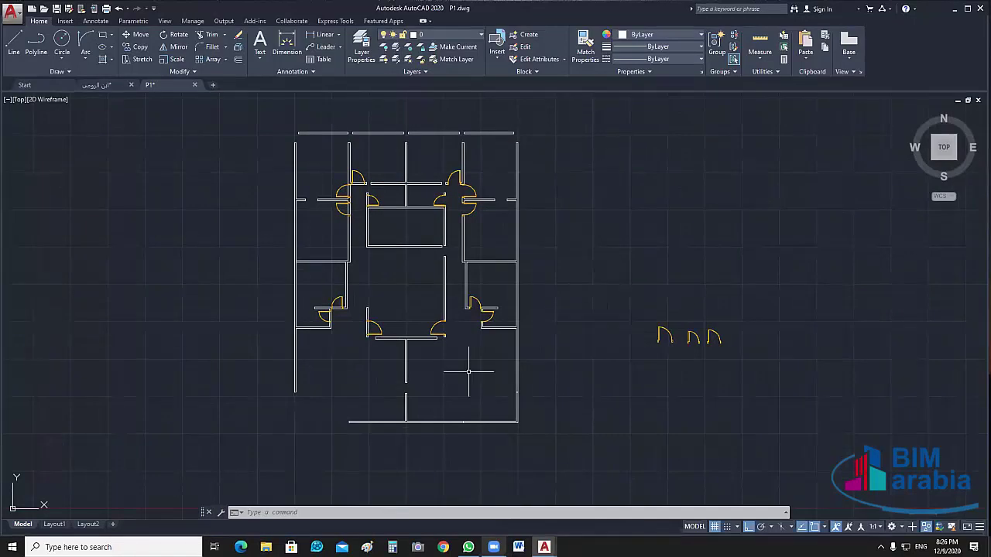
{"action": "scroll", "coordinate": [384, 213], "scroll_direction": "up", "scroll_amount": 5}
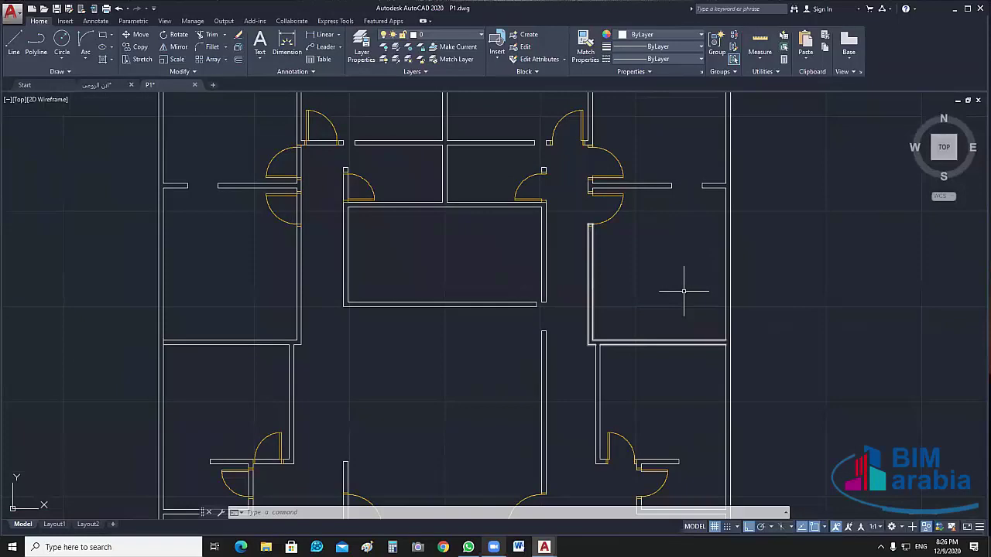
{"action": "key", "text": "ctrl+z"}
{"action": "right_click", "coordinate": [580, 231]}
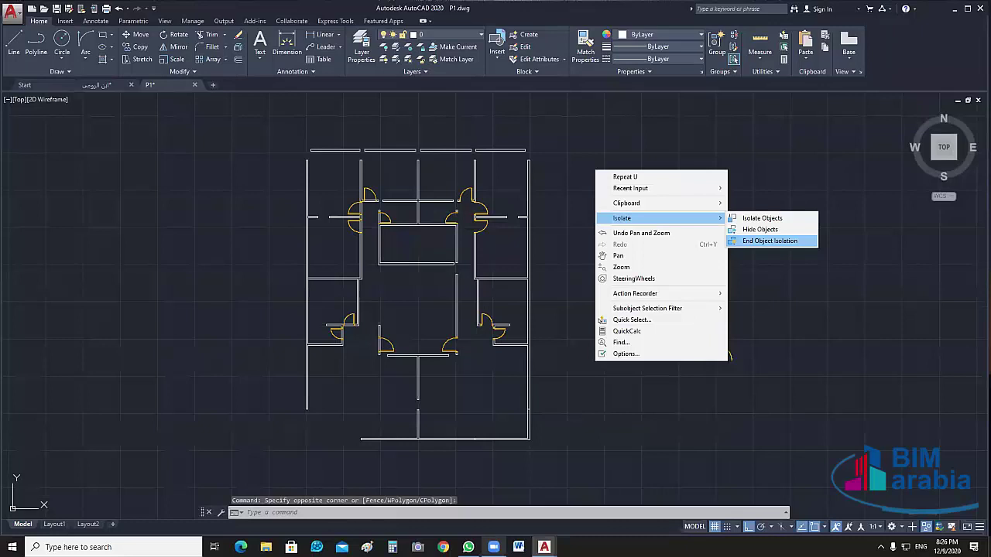
End object isolation to reveal the grid axes, bubbles and border, then check the layer list
{"action": "left_click", "coordinate": [769, 241]}
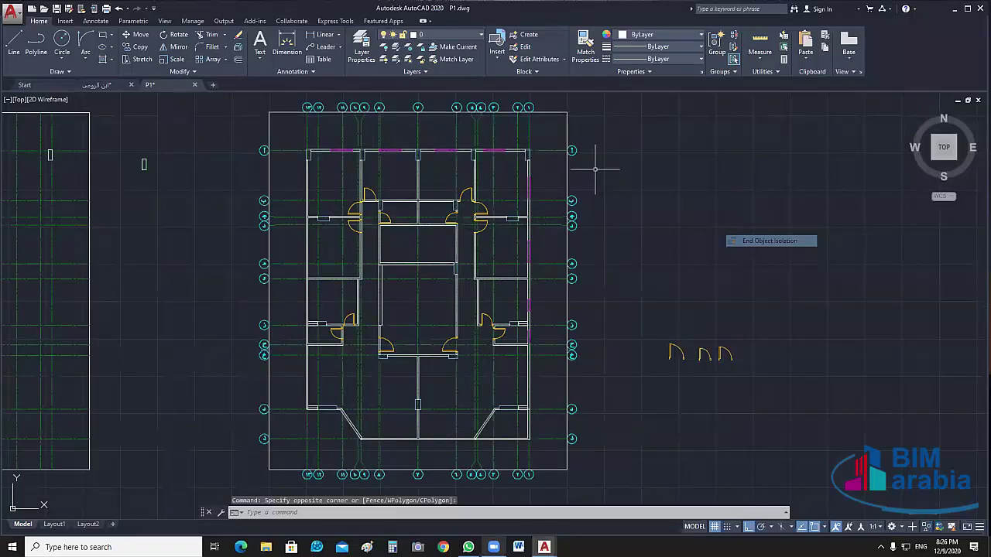
{"action": "left_click", "coordinate": [642, 270]}
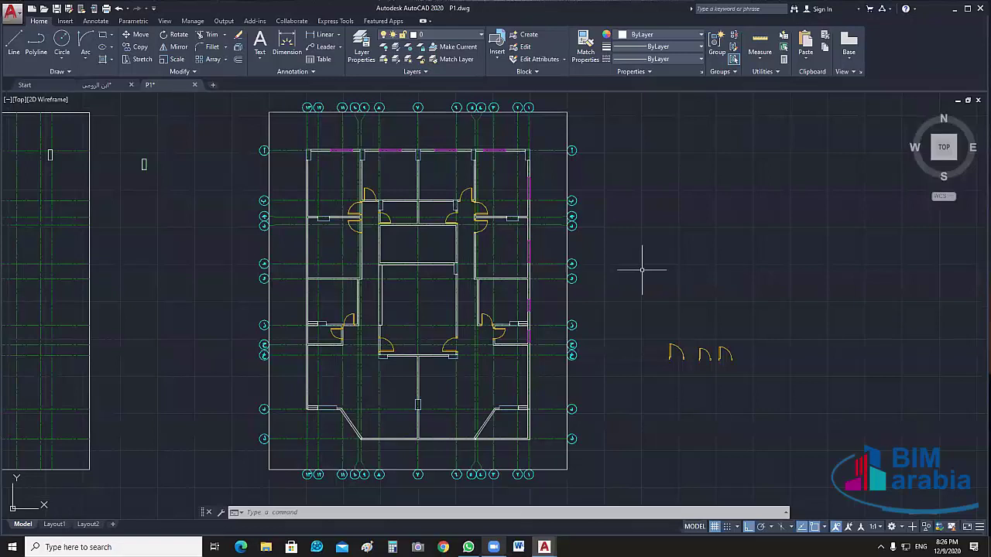
{"action": "left_click", "coordinate": [475, 37]}
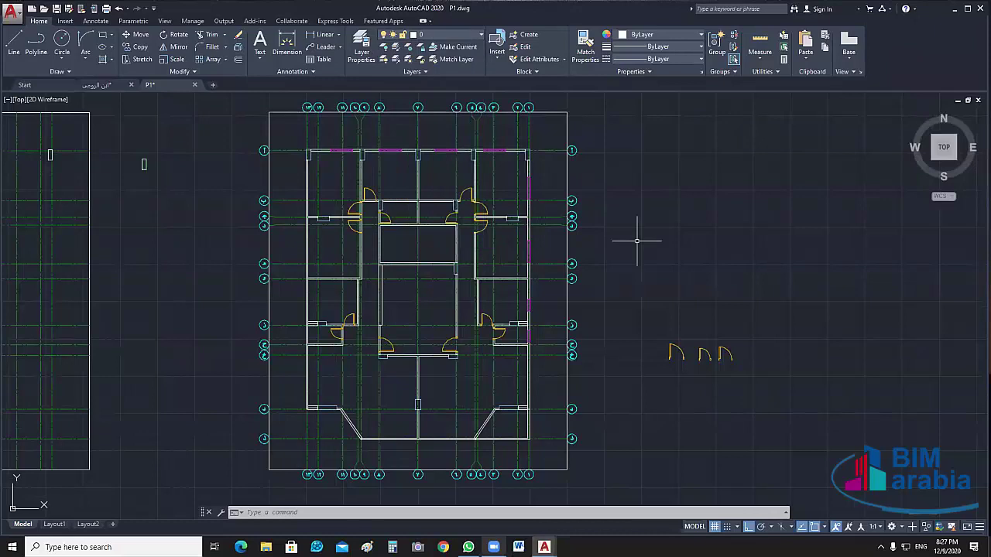
{"action": "key", "text": "Escape"}
{"action": "key", "text": "Escape"}
Turn off the Ax, AXIS_TAG and border layers with LAYOFF
{"action": "left_click", "coordinate": [384, 46]}
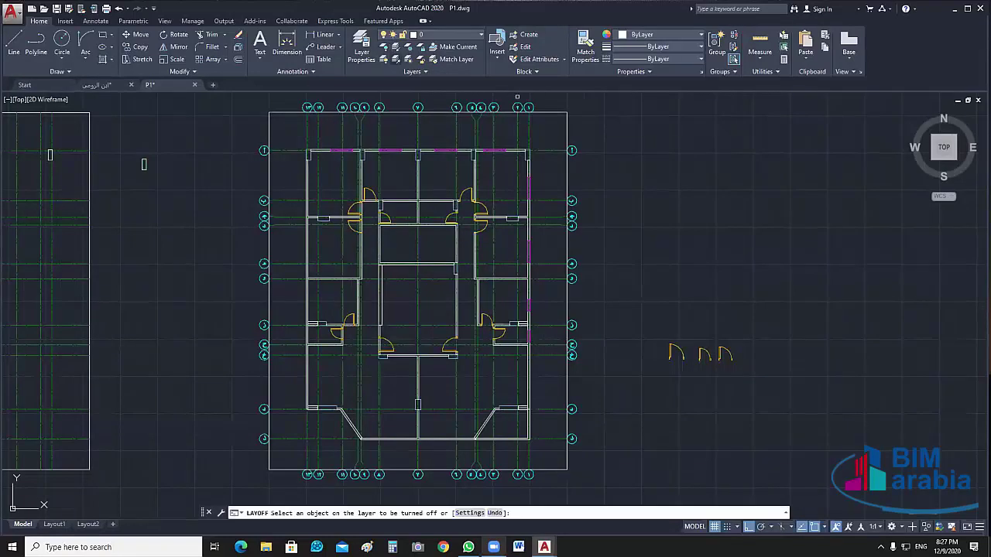
{"action": "left_click", "coordinate": [528, 132]}
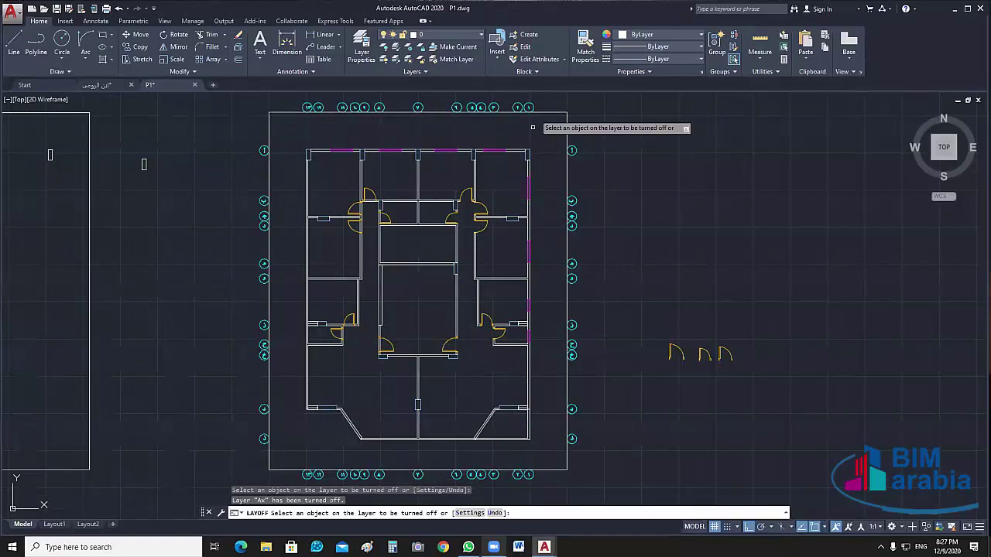
{"action": "left_click", "coordinate": [528, 107]}
{"action": "left_click", "coordinate": [536, 112]}
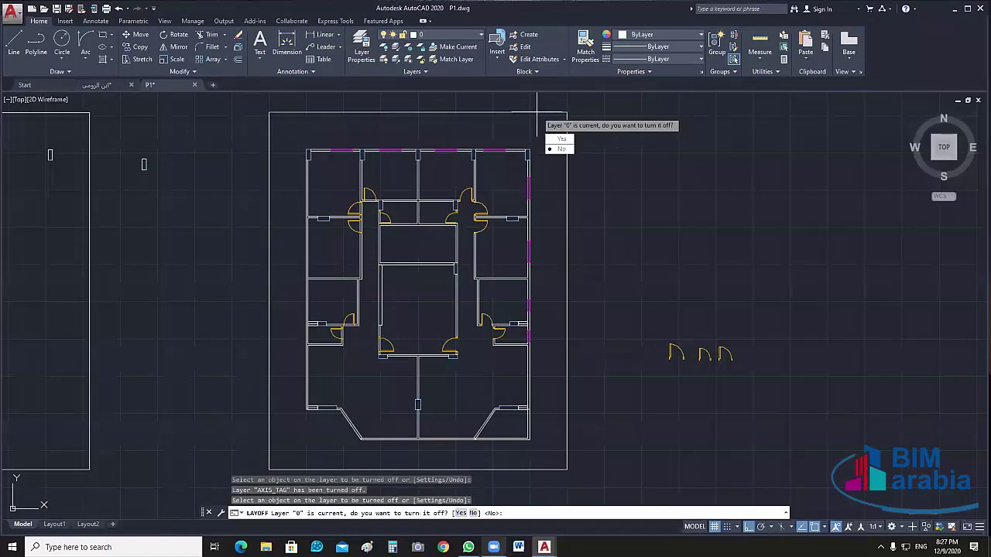
{"action": "key", "text": "Escape"}
{"action": "scroll", "coordinate": [509, 154], "scroll_direction": "up", "scroll_amount": 6}
{"action": "key", "text": "Escape"}
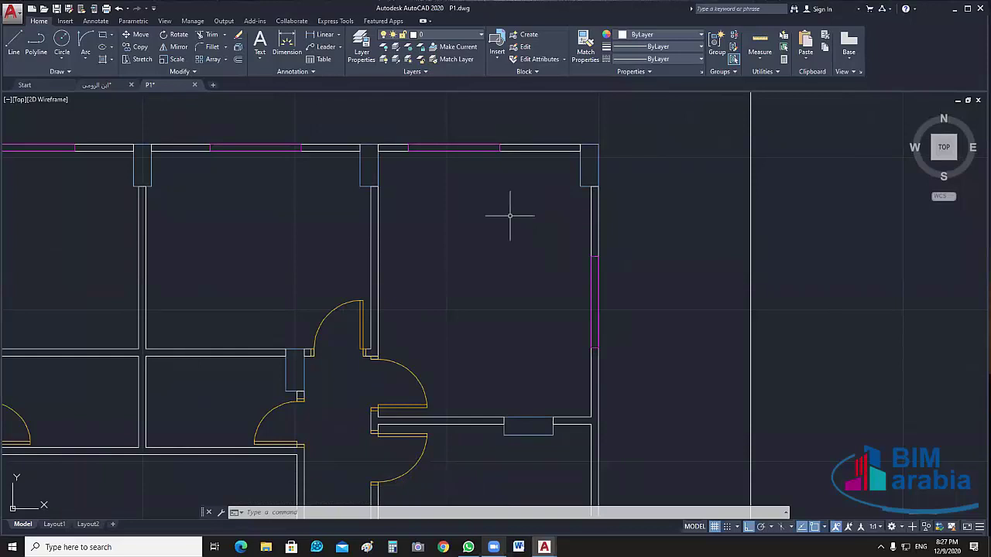
Crossing-select the whole floor plan and start copying it with CO
{"action": "mouse_move", "coordinate": [510, 216]}
{"action": "middle_mouse_down"}
{"action": "mouse_move", "coordinate": [552, 252]}
{"action": "mouse_move", "coordinate": [583, 202]}
{"action": "middle_mouse_up"}
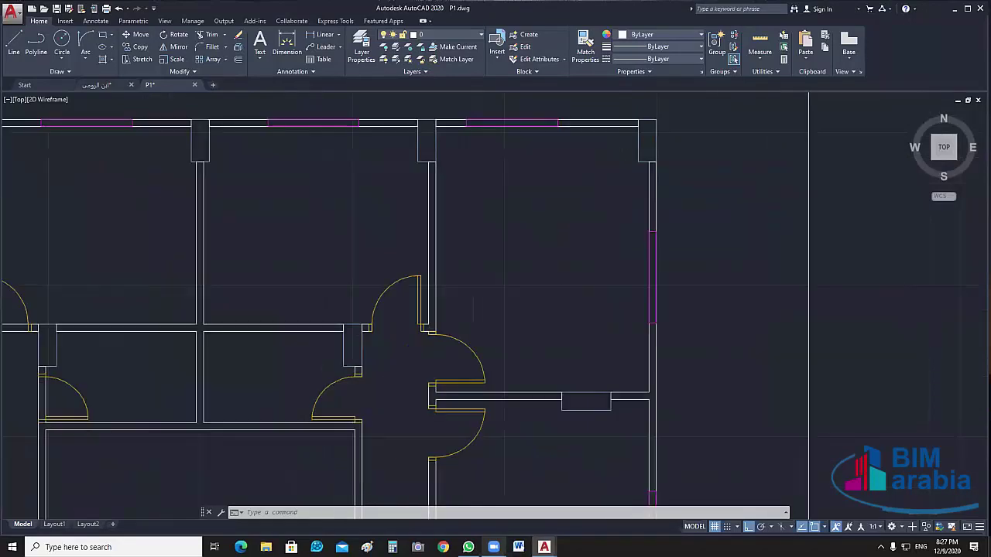
{"action": "scroll", "coordinate": [611, 221], "scroll_direction": "down", "scroll_amount": 4}
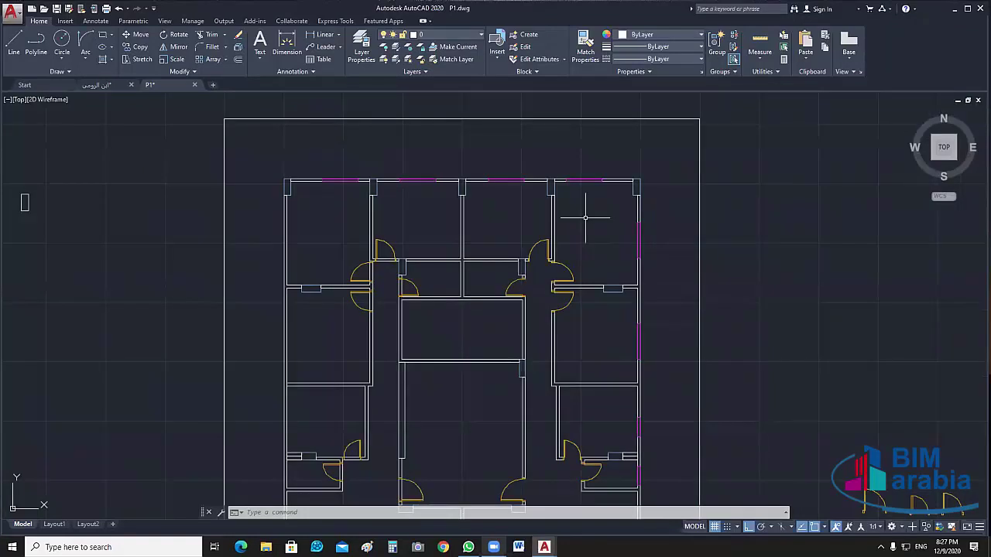
{"action": "scroll", "coordinate": [647, 186], "scroll_direction": "down", "scroll_amount": 2}
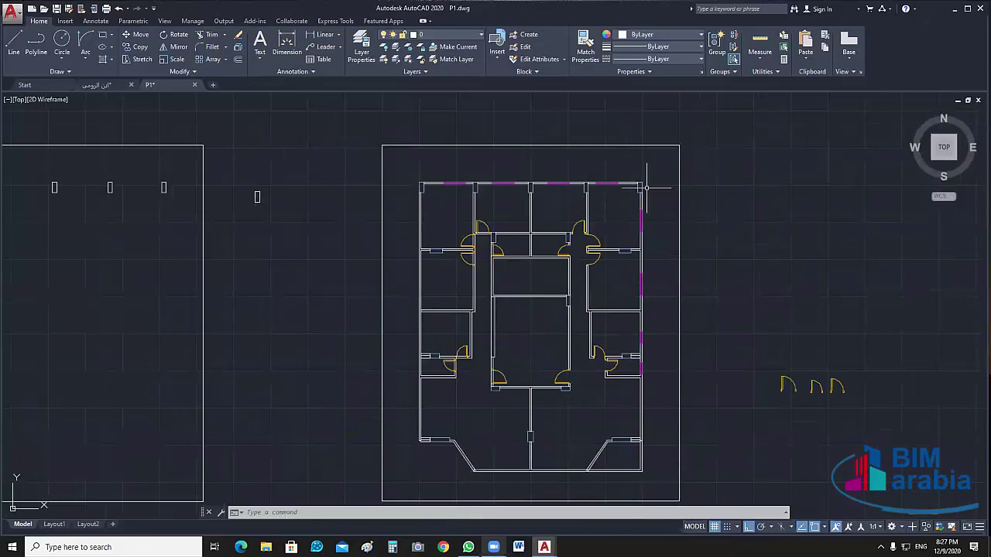
{"action": "left_click", "coordinate": [647, 186]}
{"action": "left_click", "coordinate": [416, 486]}
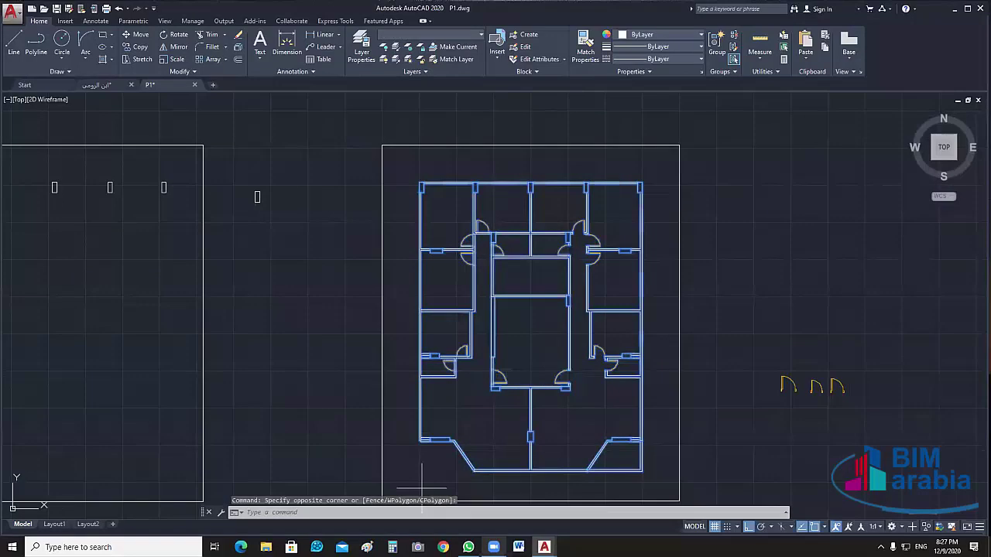
{"action": "type", "text": "co"}
{"action": "key", "text": "Return"}
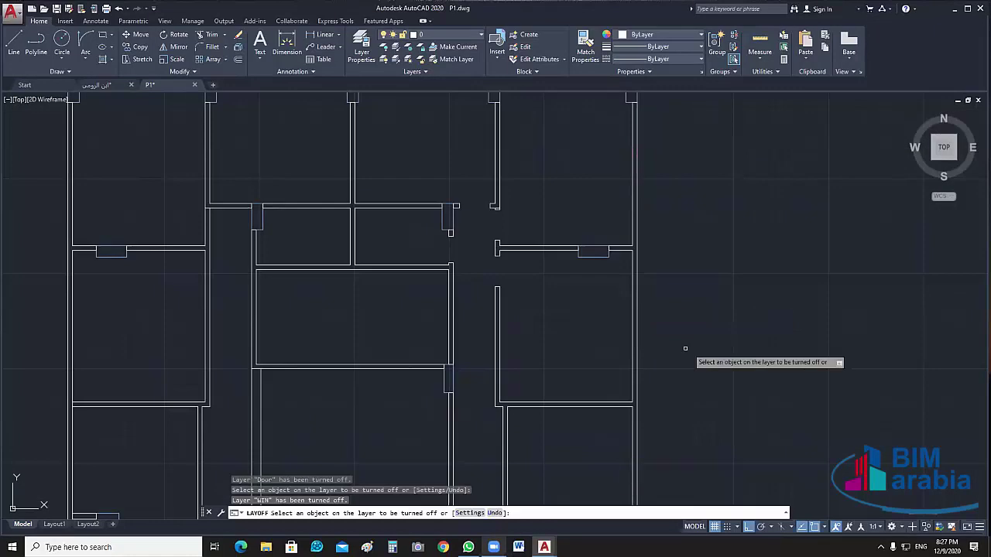
Repeat LAYOFF and turn off the Col layer holding the columns
{"action": "scroll", "coordinate": [685, 348], "scroll_direction": "down", "scroll_amount": 5}
{"action": "key", "text": "Escape"}
{"action": "scroll", "coordinate": [573, 255], "scroll_direction": "up", "scroll_amount": 6}
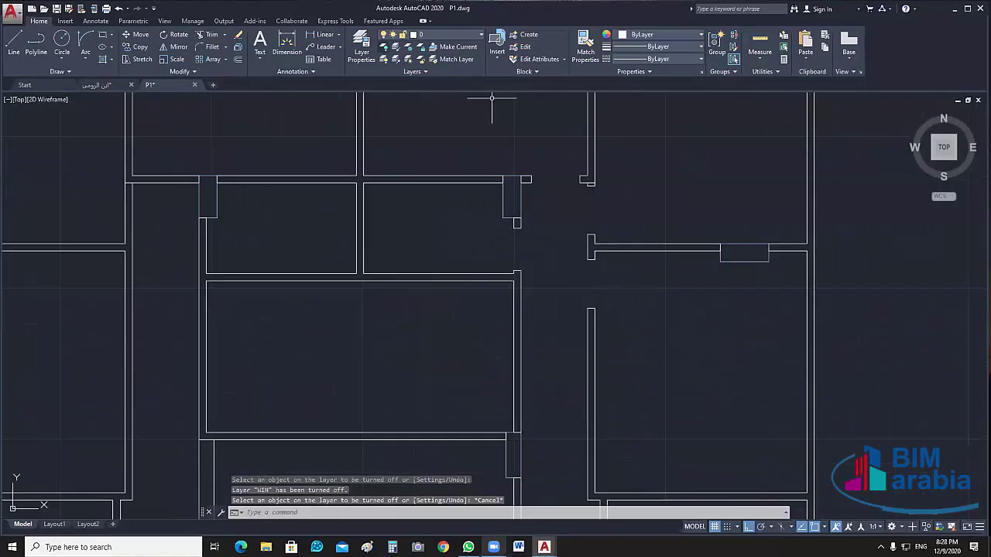
{"action": "key", "text": "Return"}
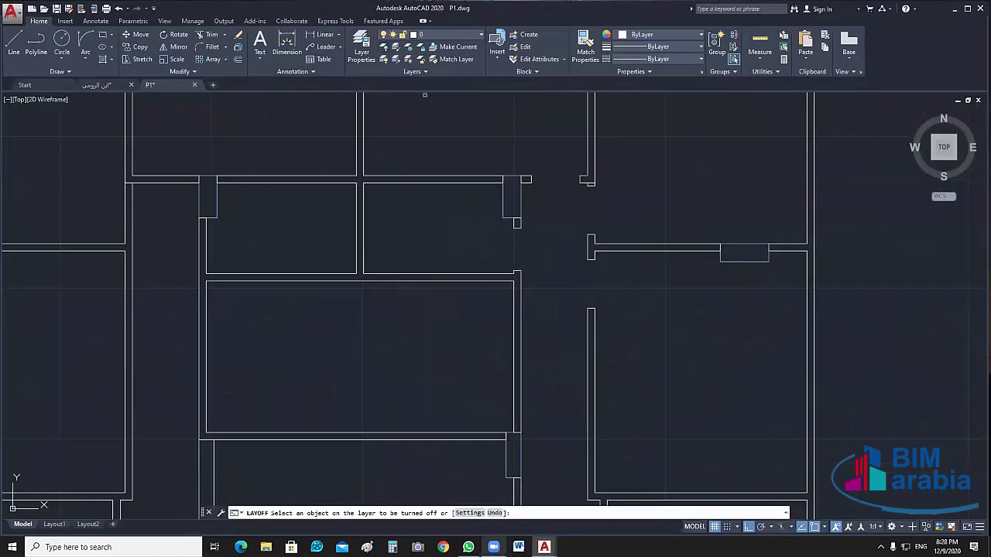
{"action": "left_click", "coordinate": [521, 198]}
{"action": "scroll", "coordinate": [573, 247], "scroll_direction": "down", "scroll_amount": 1}
Window-select the right-hand floor plan and explode it with X
{"action": "key", "text": "Escape"}
{"action": "scroll", "coordinate": [693, 279], "scroll_direction": "down", "scroll_amount": 5}
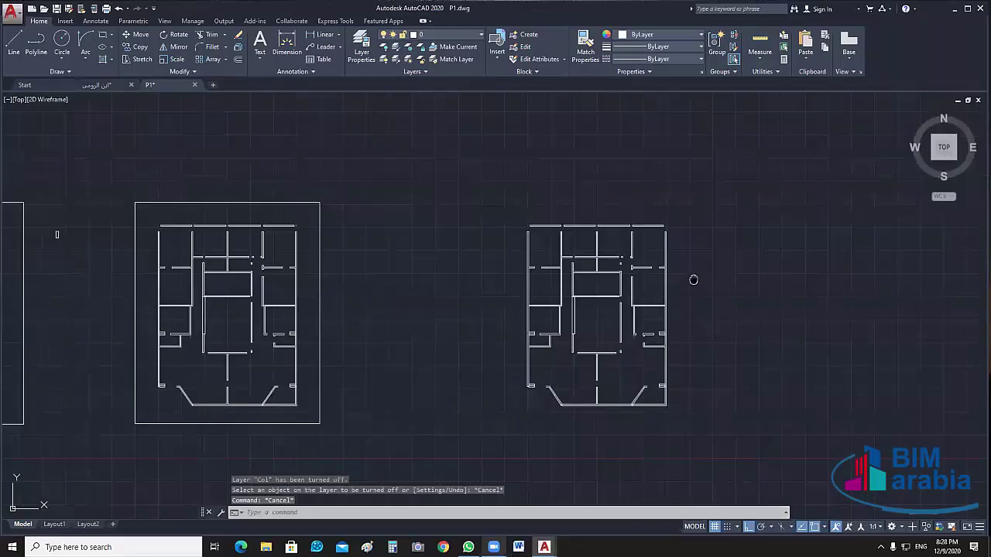
{"action": "middle_click_drag", "start_coordinate": [694, 279], "coordinate": [628, 237]}
{"action": "left_click_drag", "start_coordinate": [619, 172], "coordinate": [456, 409]}
{"action": "type", "text": "x"}
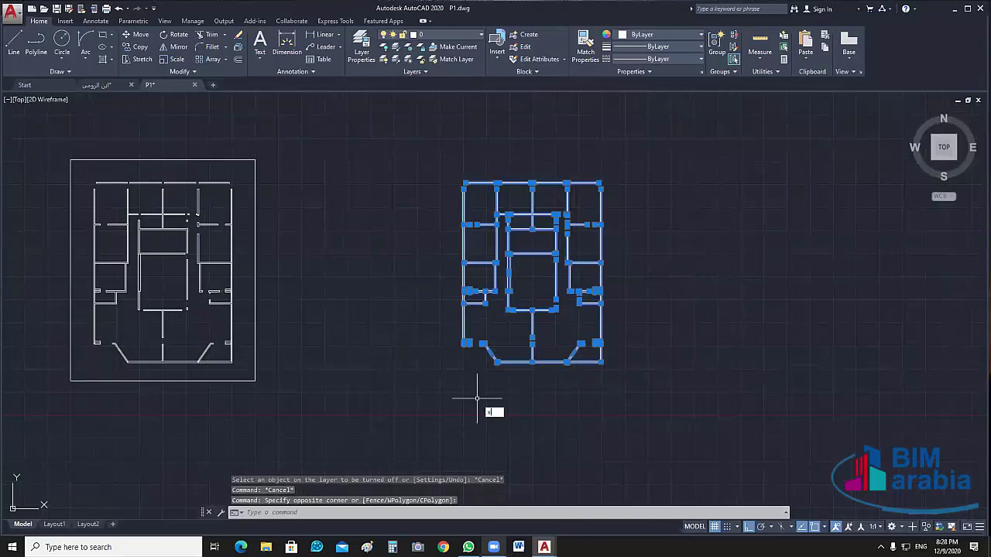
{"action": "key", "text": "Return"}
Select individual wall lines to confirm the plan is exploded
{"action": "scroll", "coordinate": [483, 394], "scroll_direction": "up", "scroll_amount": 8}
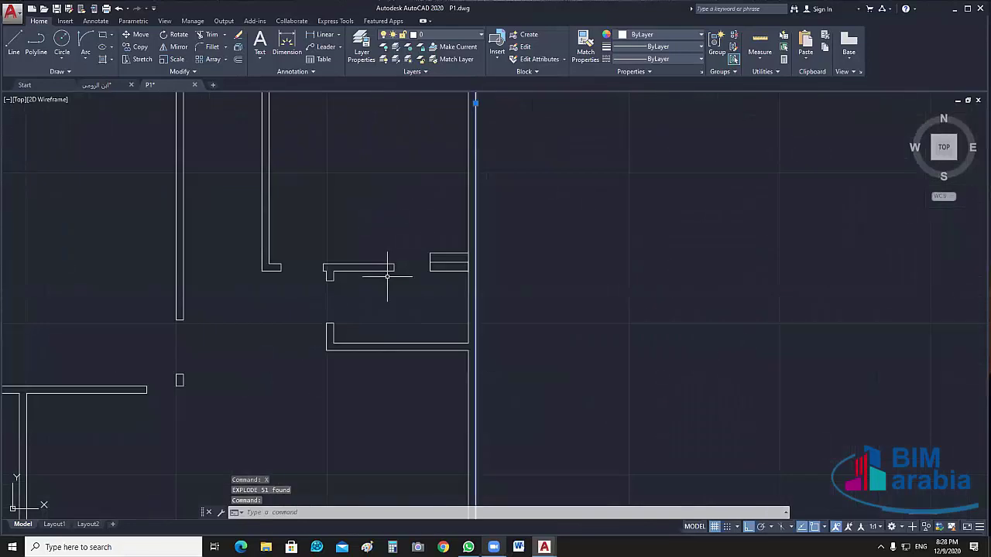
{"action": "left_click", "coordinate": [387, 273]}
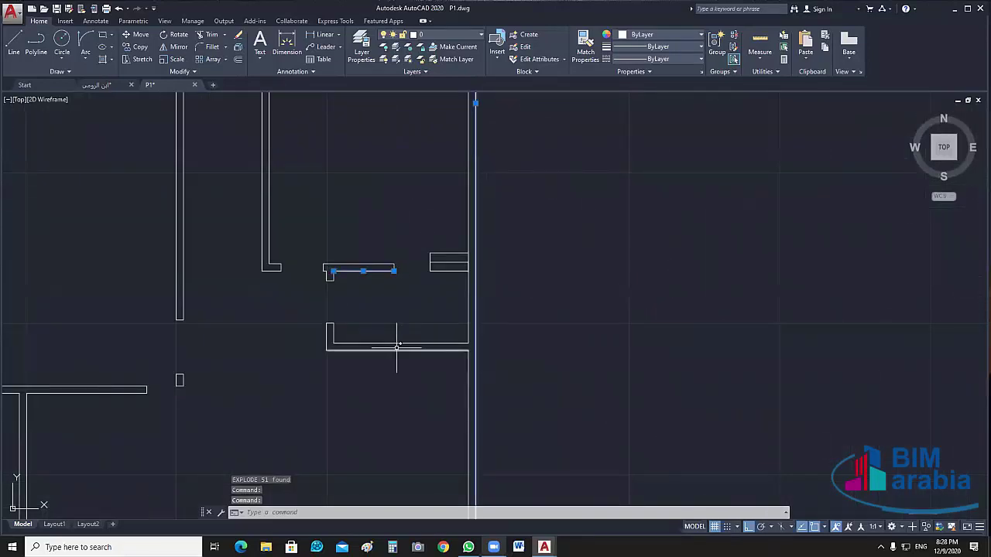
{"action": "left_click", "coordinate": [394, 348]}
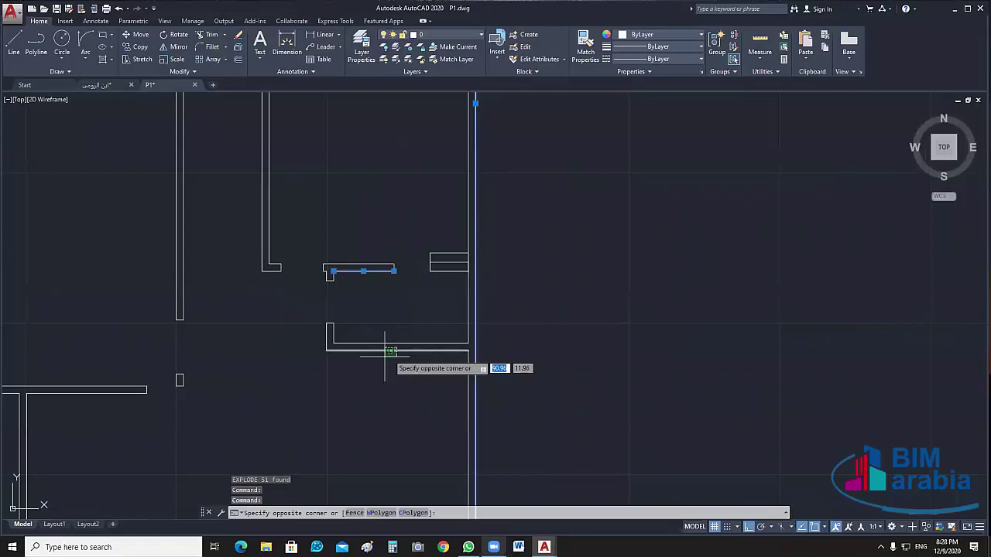
{"action": "scroll", "coordinate": [557, 344], "scroll_direction": "down", "scroll_amount": 6}
{"action": "left_click", "coordinate": [507, 368]}
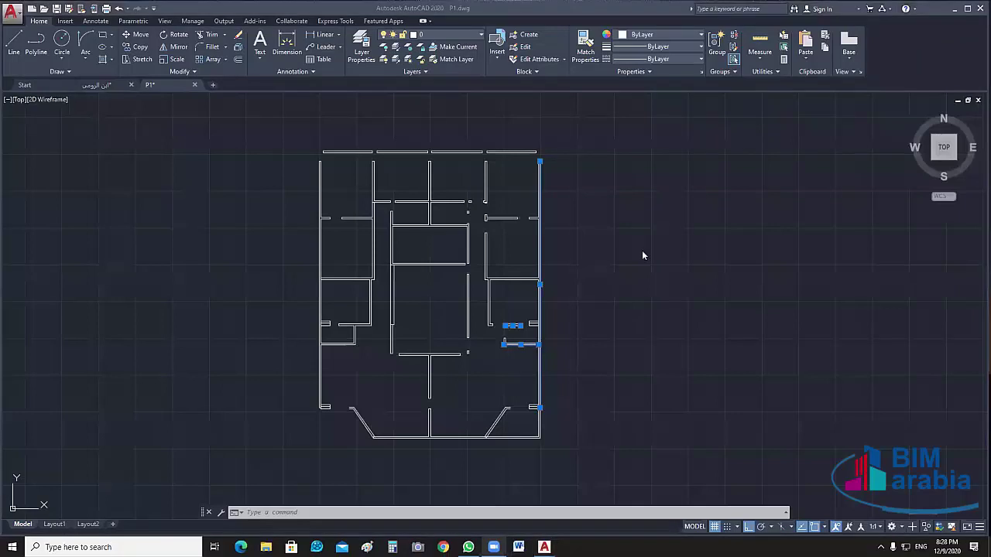
{"action": "left_click", "coordinate": [610, 364]}
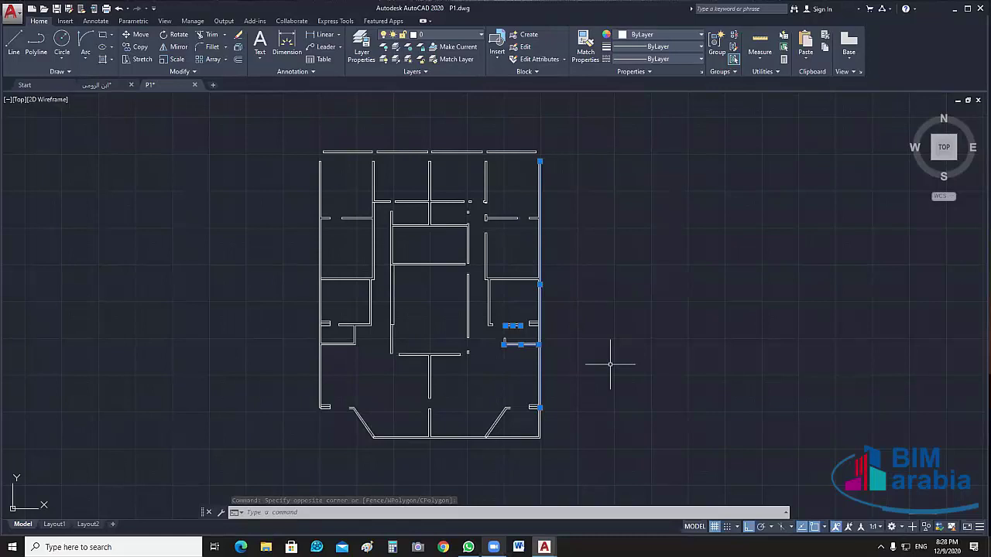
Clear the grips and test-select the middle top wall line
{"action": "key", "text": "Escape"}
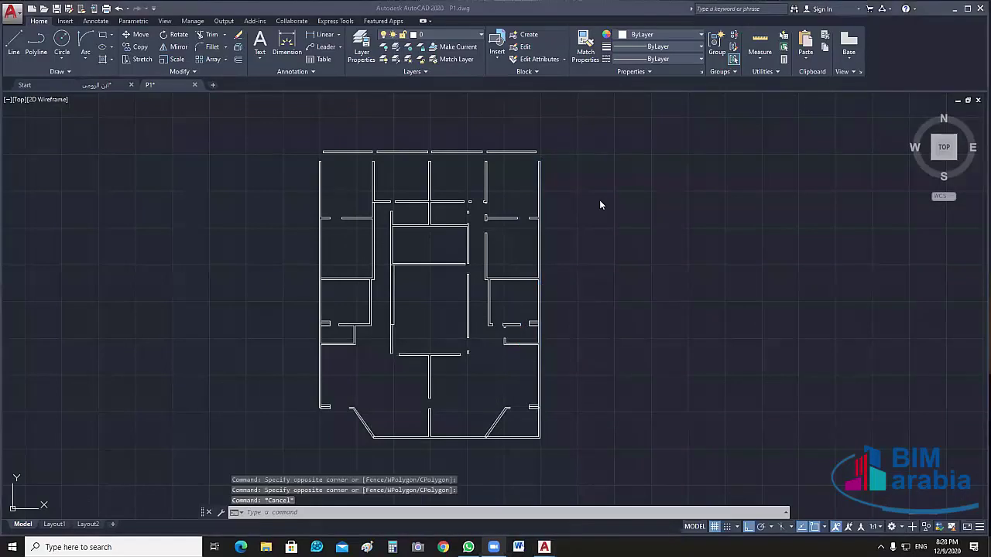
{"action": "scroll", "coordinate": [511, 285], "scroll_direction": "up", "scroll_amount": 5}
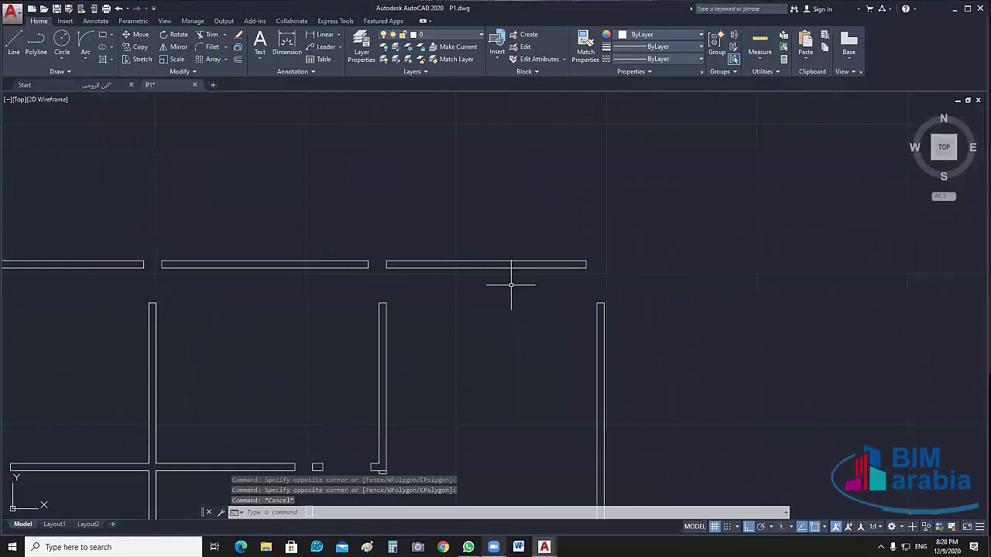
{"action": "scroll", "coordinate": [511, 285], "scroll_direction": "up", "scroll_amount": 2}
{"action": "left_click", "coordinate": [637, 260]}
{"action": "left_click", "coordinate": [449, 266]}
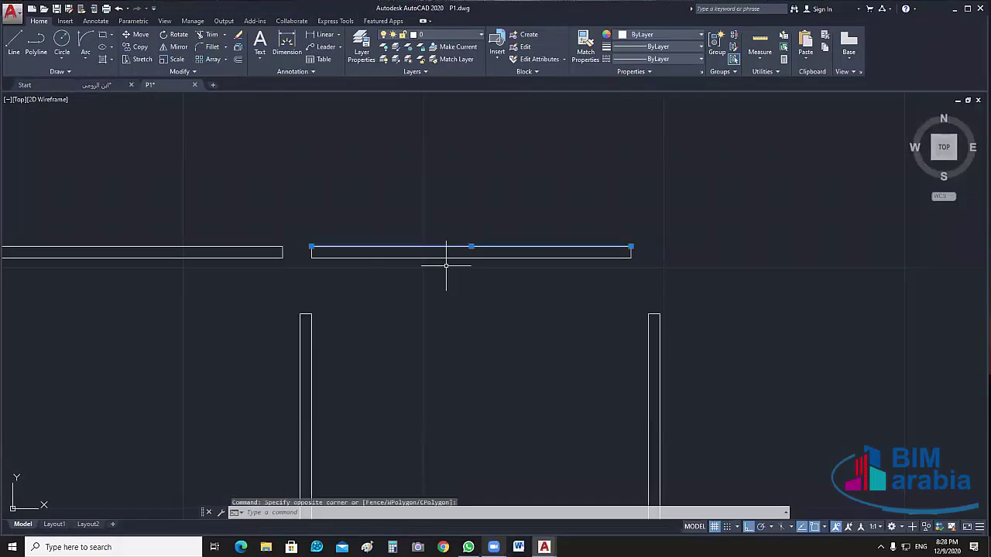
{"action": "key", "text": "Escape"}
{"action": "scroll", "coordinate": [573, 317], "scroll_direction": "down", "scroll_amount": 3}
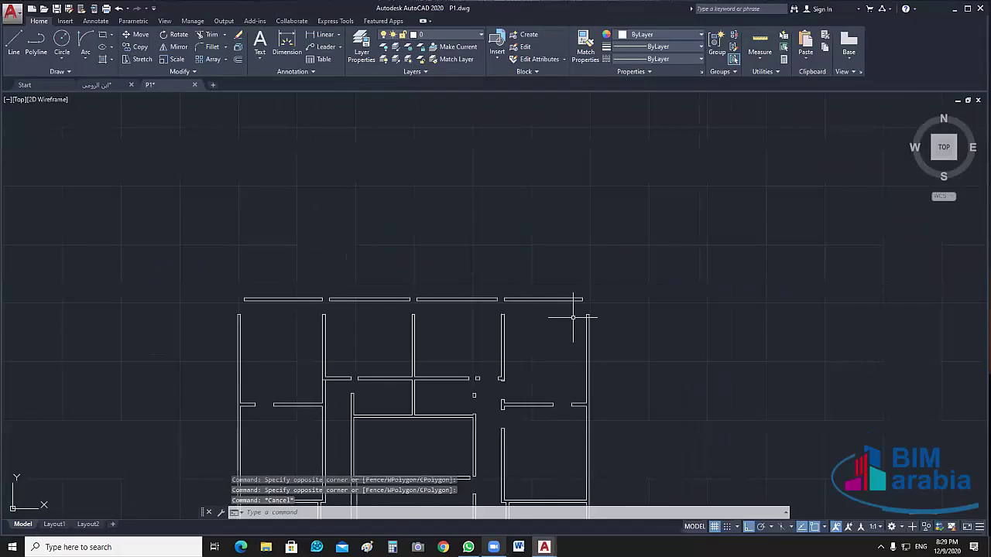
{"action": "scroll", "coordinate": [573, 317], "scroll_direction": "up", "scroll_amount": 3}
Crossing-select the top-right wall piece and join its four lines into a polyline with J
{"action": "left_click", "coordinate": [643, 231]}
{"action": "left_click", "coordinate": [395, 289]}
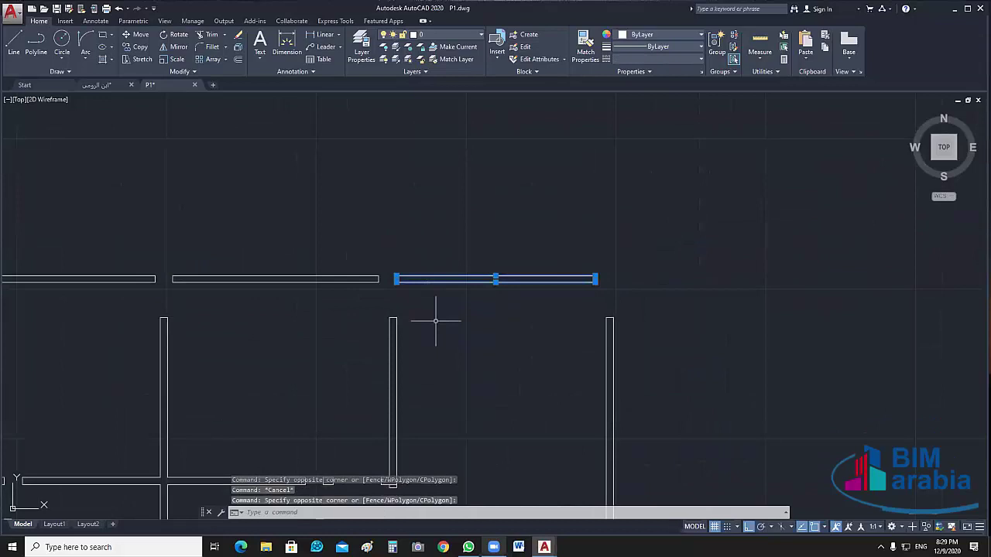
{"action": "middle_click_drag", "start_coordinate": [442, 323], "coordinate": [479, 318]}
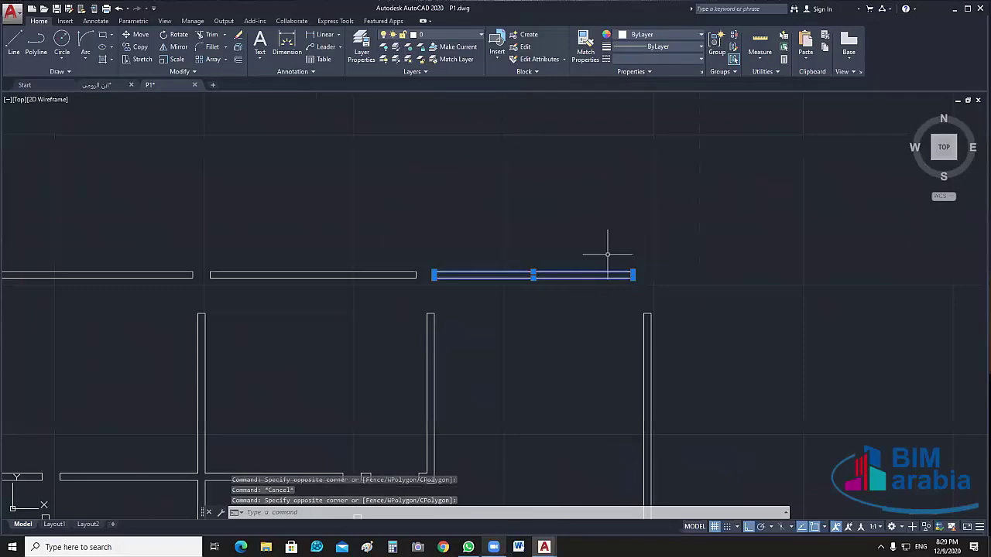
{"action": "type", "text": "j"}
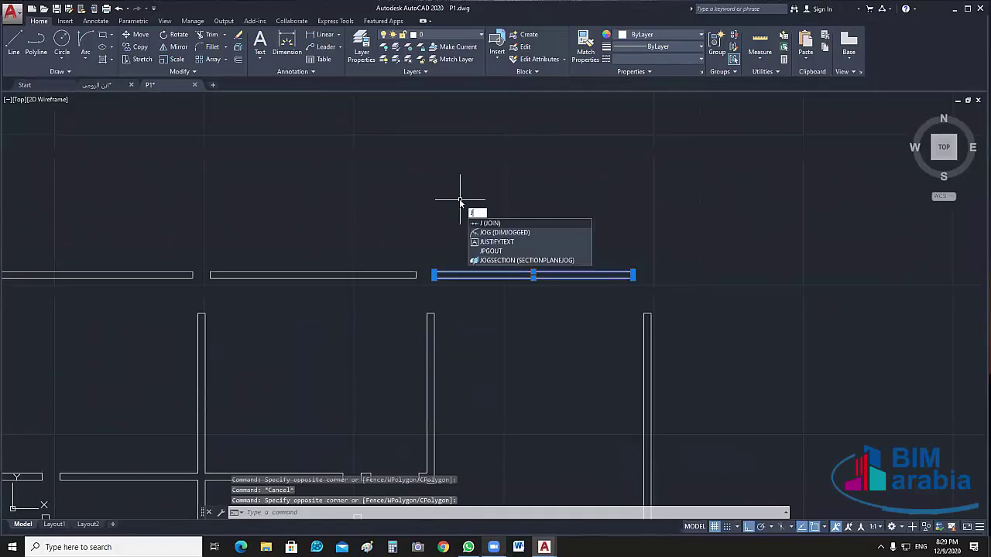
{"action": "key", "text": "Return"}
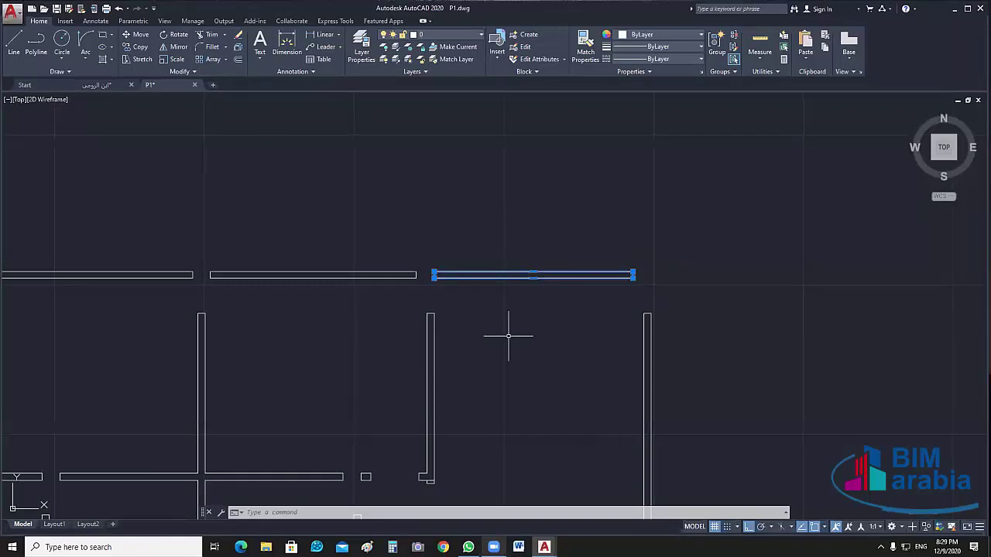
{"action": "scroll", "coordinate": [605, 336], "scroll_direction": "down", "scroll_amount": 2}
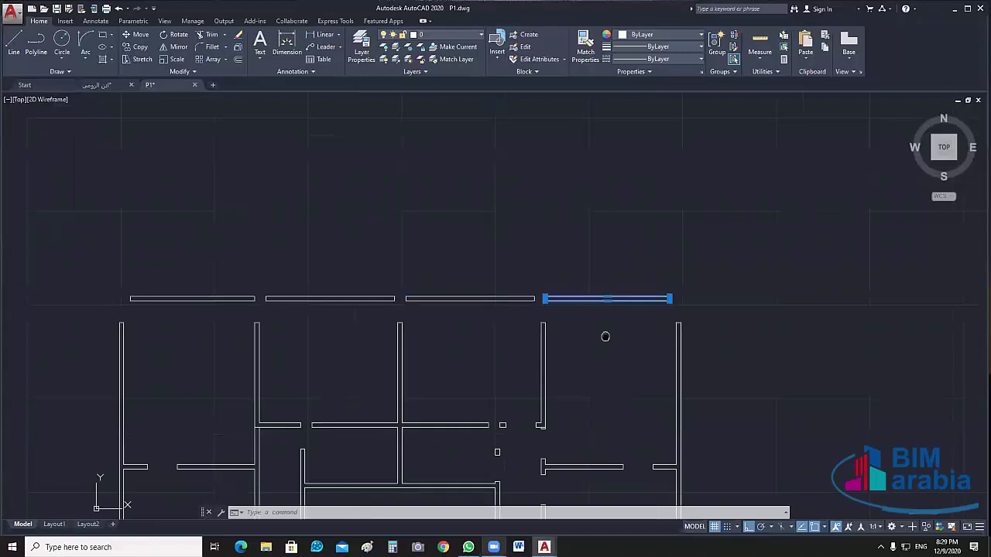
{"action": "scroll", "coordinate": [605, 337], "scroll_direction": "up", "scroll_amount": 6}
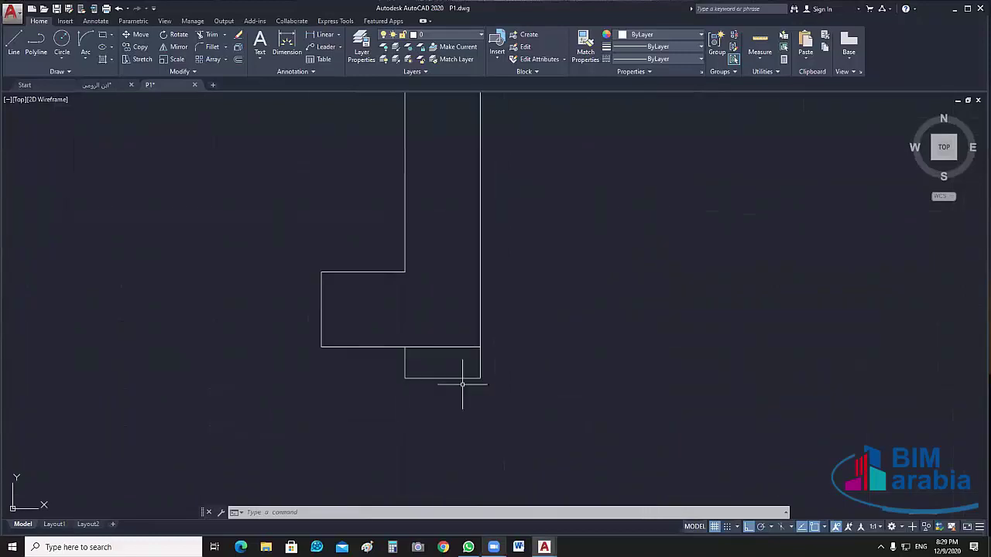
Erase the extra wall lines at the corner
{"action": "left_click", "coordinate": [445, 348]}
{"action": "key", "text": "Delete"}
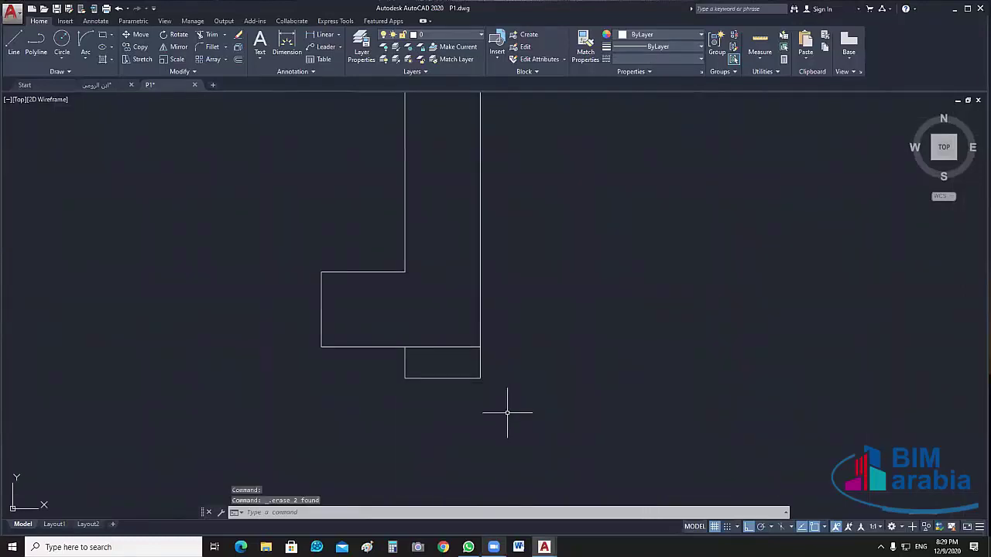
{"action": "left_click", "coordinate": [449, 347]}
{"action": "left_click", "coordinate": [480, 347]}
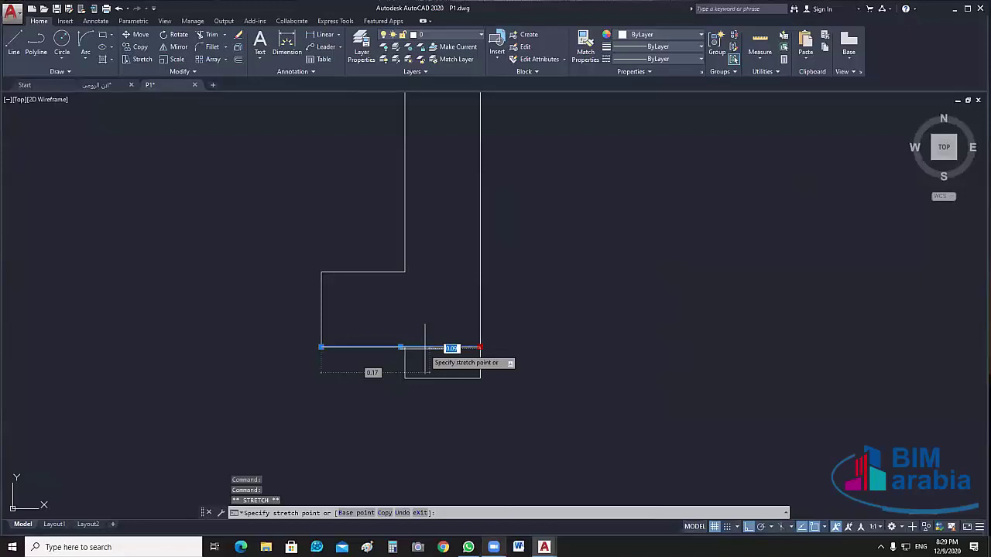
{"action": "key", "text": "Escape"}
Trim the diagonal wall's overhanging end at the angled corner
{"action": "scroll", "coordinate": [617, 467], "scroll_direction": "down", "scroll_amount": 5}
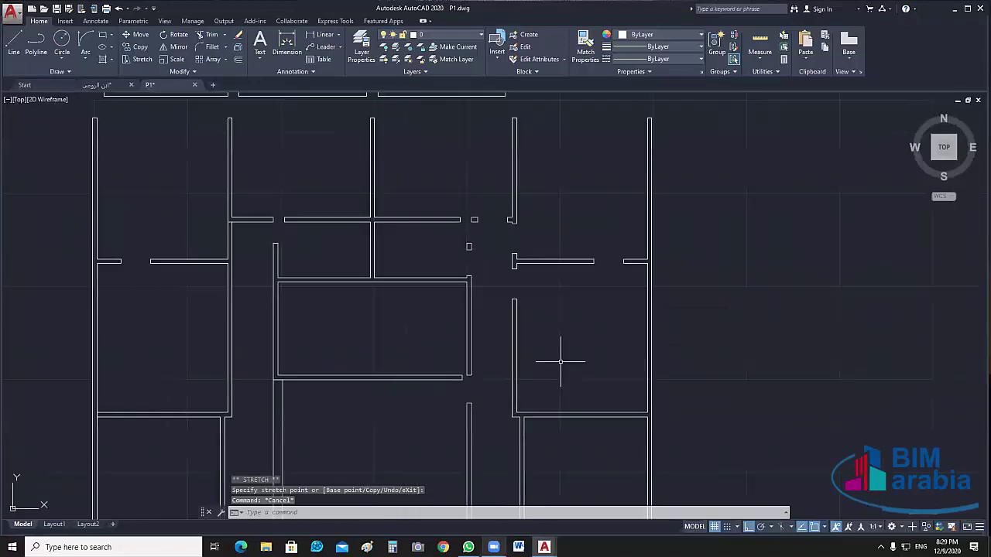
{"action": "middle_click_drag", "start_coordinate": [561, 361], "coordinate": [517, 335]}
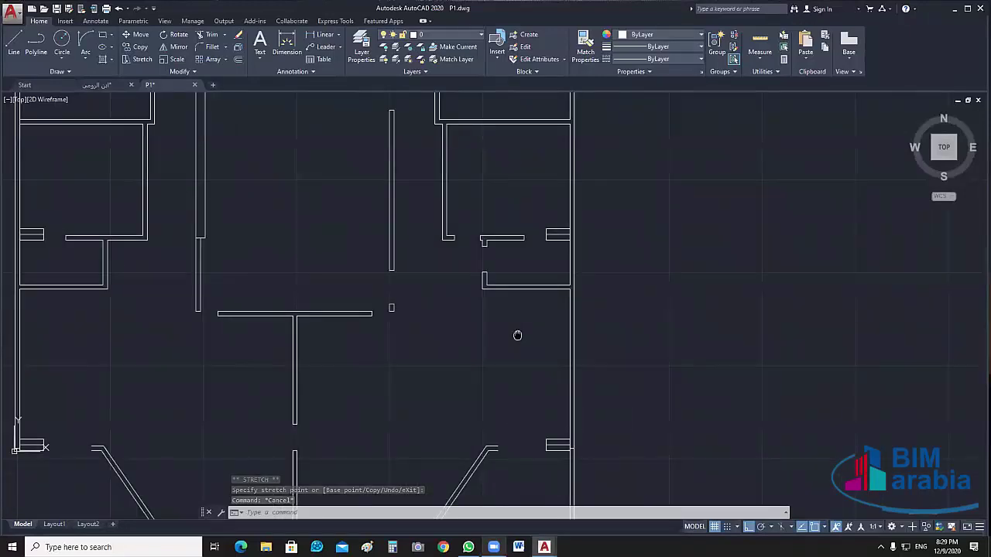
{"action": "scroll", "coordinate": [517, 336], "scroll_direction": "up", "scroll_amount": 5}
{"action": "left_click", "coordinate": [486, 291]}
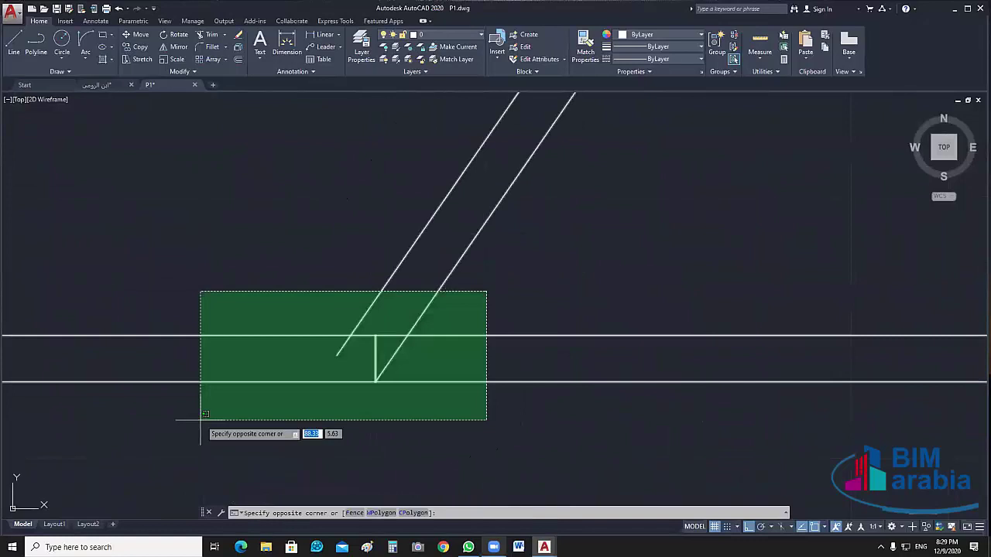
{"action": "left_click", "coordinate": [201, 420]}
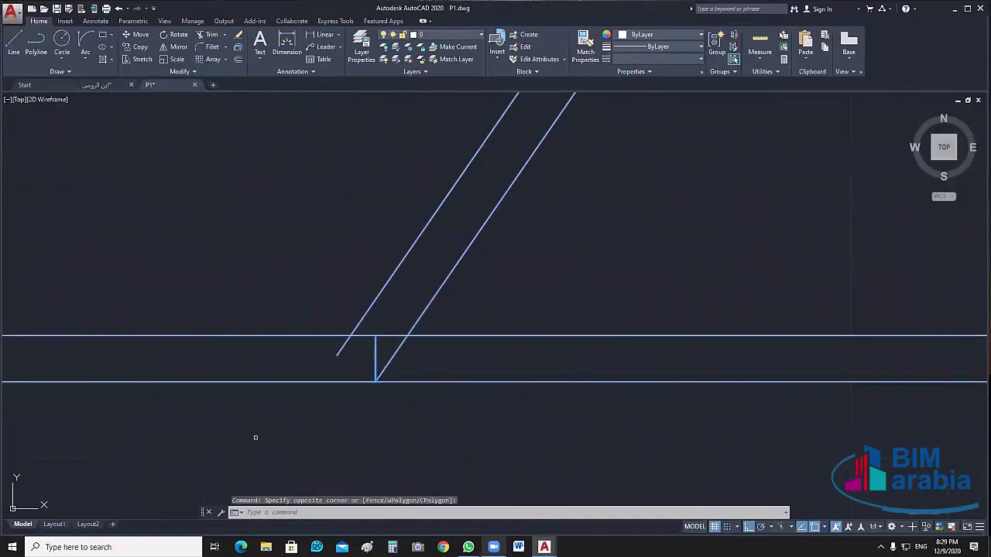
{"action": "type", "text": "tr"}
{"action": "key", "text": "Return"}
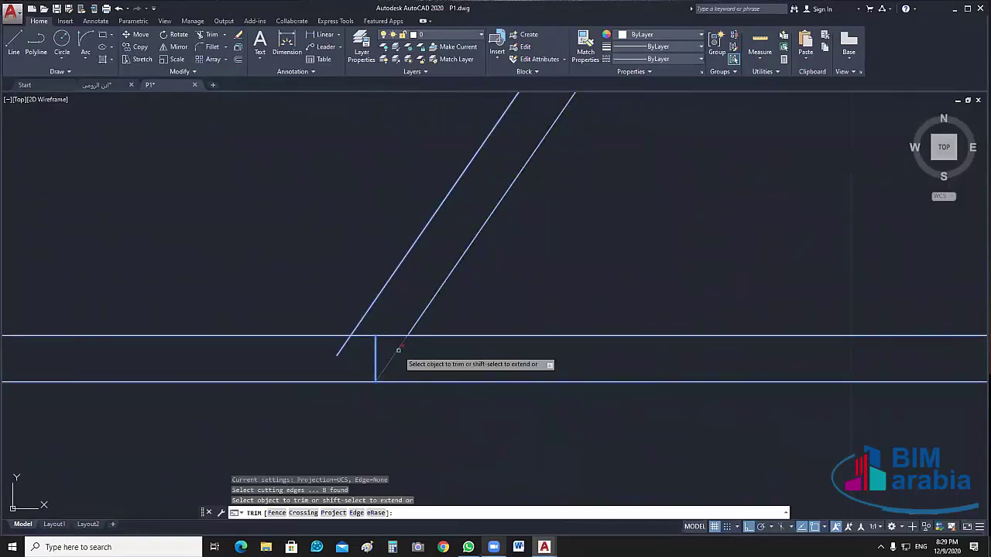
{"action": "left_click", "coordinate": [398, 350]}
{"action": "scroll", "coordinate": [397, 349], "scroll_direction": "down", "scroll_amount": 2}
{"action": "key", "text": "Escape"}
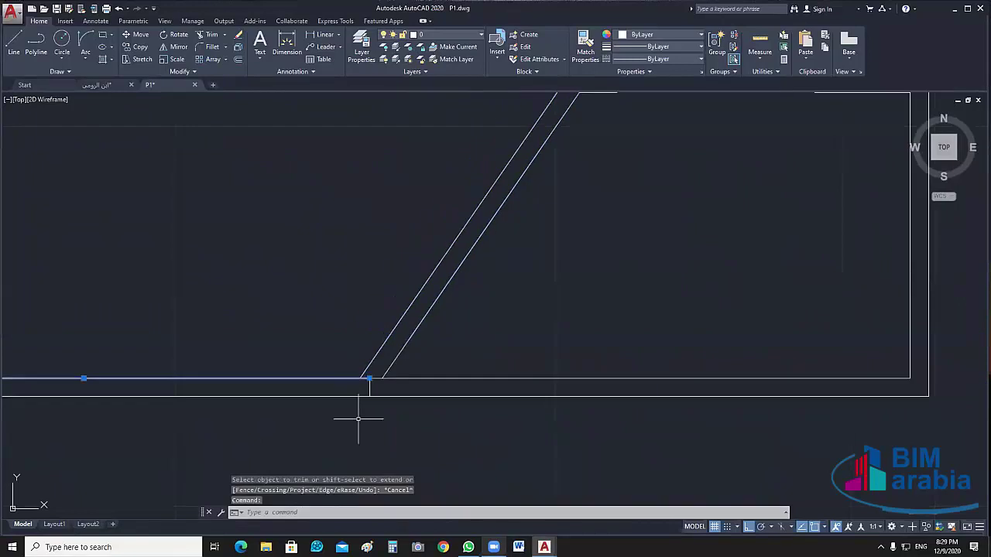
{"action": "scroll", "coordinate": [383, 325], "scroll_direction": "up", "scroll_amount": 2}
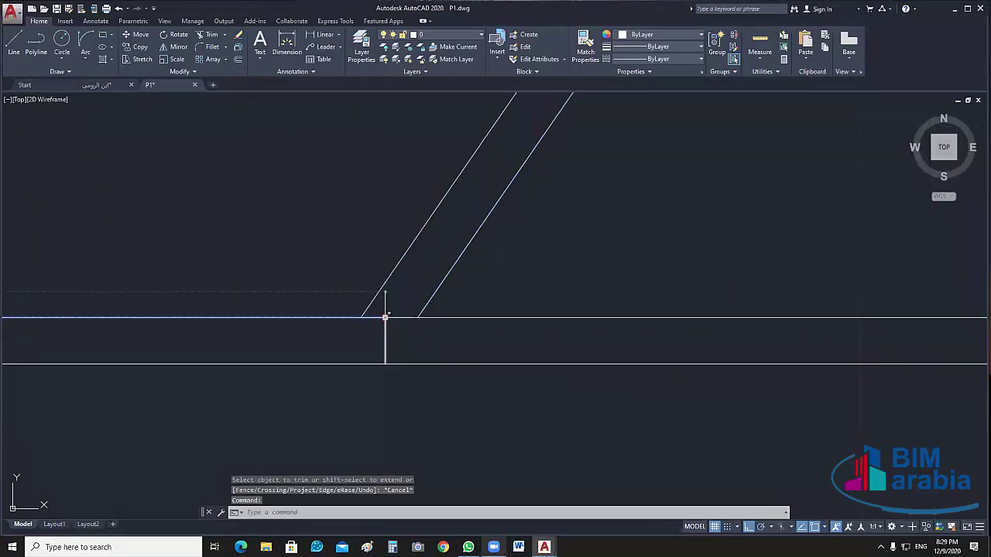
Stretch the horizontal line and diagonal to meet, erasing the leftover diagonal and short vertical line
{"action": "left_click", "coordinate": [385, 317]}
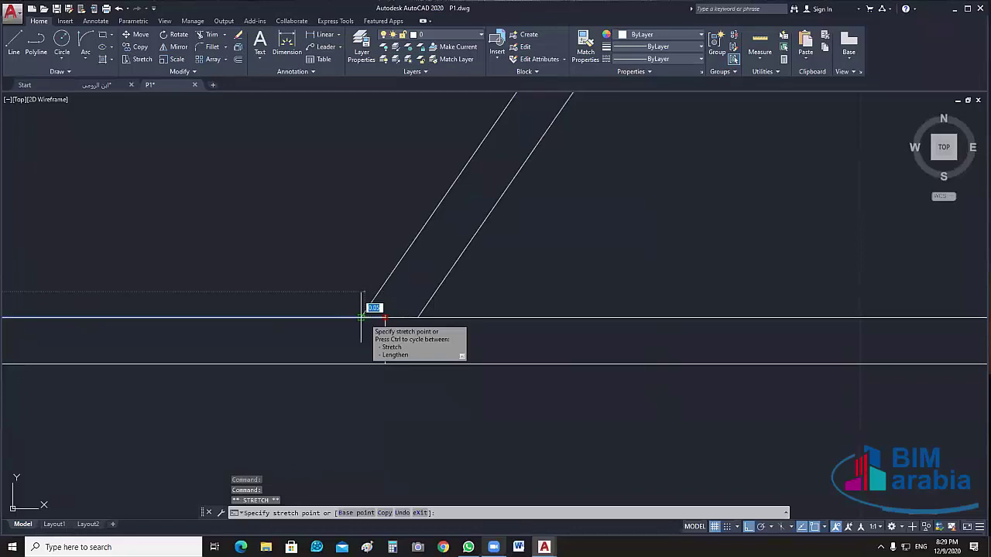
{"action": "left_click", "coordinate": [363, 317]}
{"action": "key", "text": "Escape"}
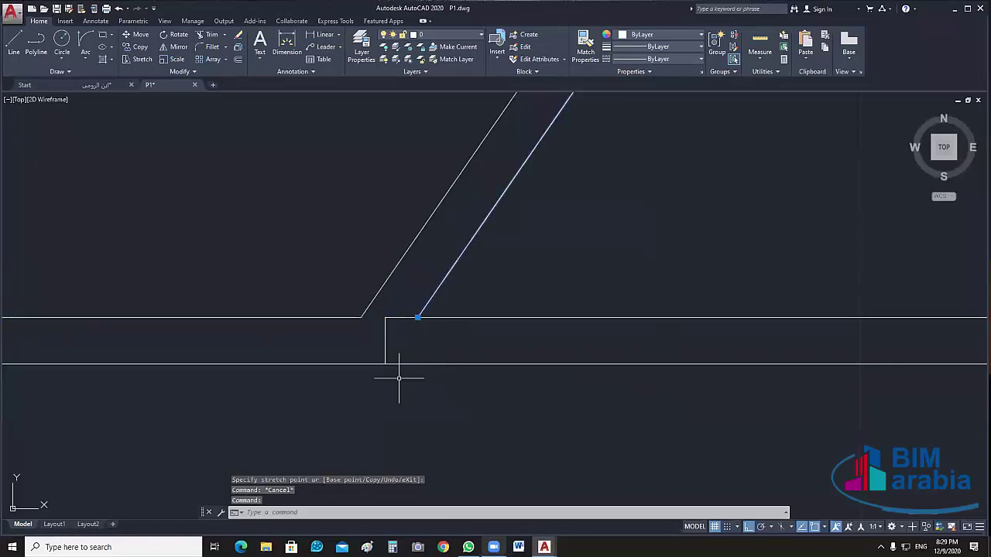
{"action": "left_click", "coordinate": [417, 318]}
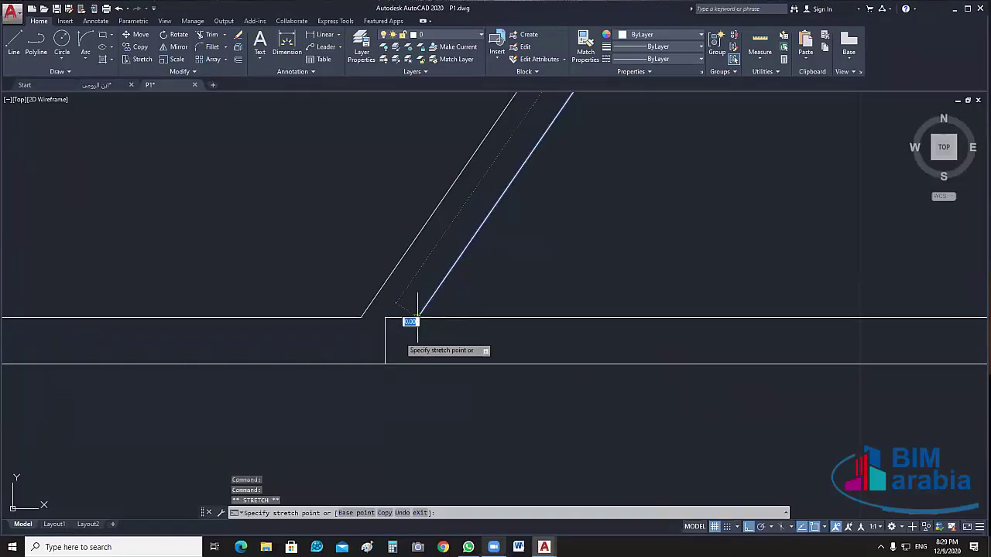
{"action": "left_click", "coordinate": [387, 361]}
{"action": "key", "text": "Delete"}
{"action": "left_click", "coordinate": [385, 344]}
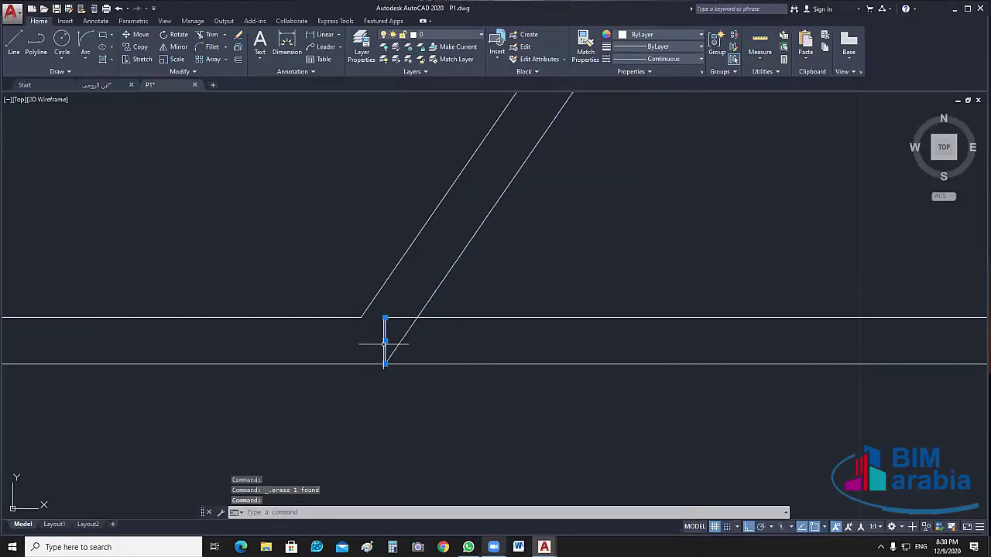
{"action": "key", "text": "Delete"}
Stretch the upper horizontal wall line to the diagonal and end the diagonal on the lower wall line
{"action": "left_click", "coordinate": [394, 318]}
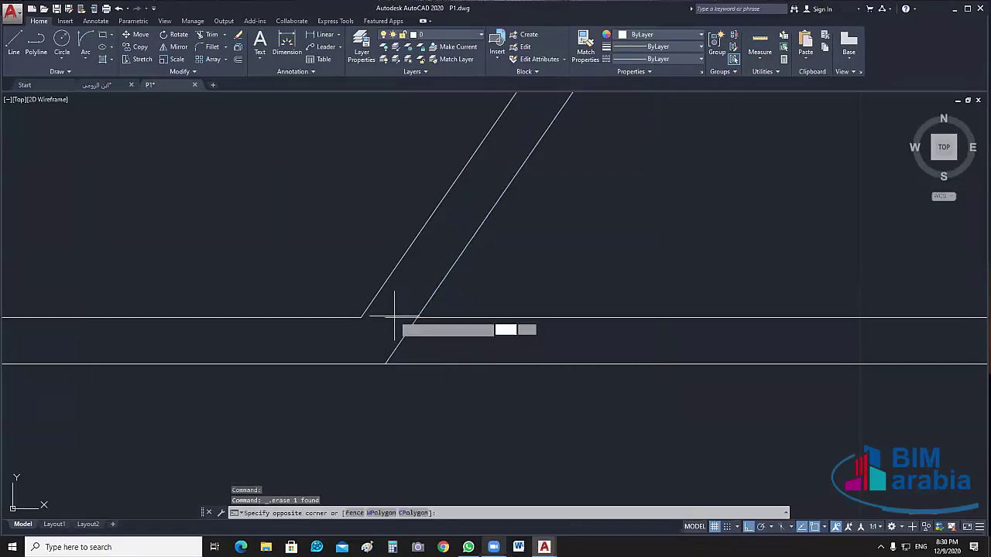
{"action": "left_click", "coordinate": [385, 324]}
{"action": "left_click", "coordinate": [385, 317]}
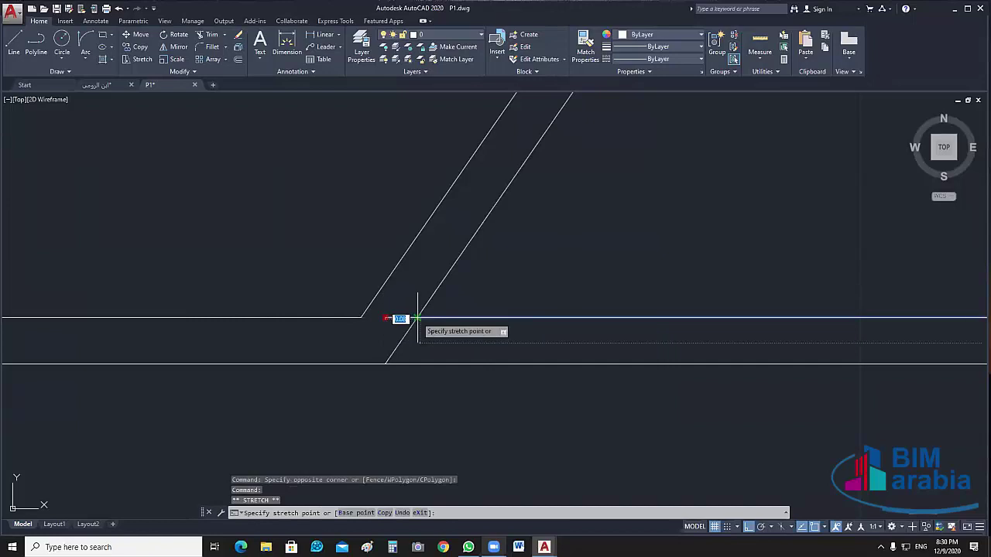
{"action": "left_click", "coordinate": [418, 344]}
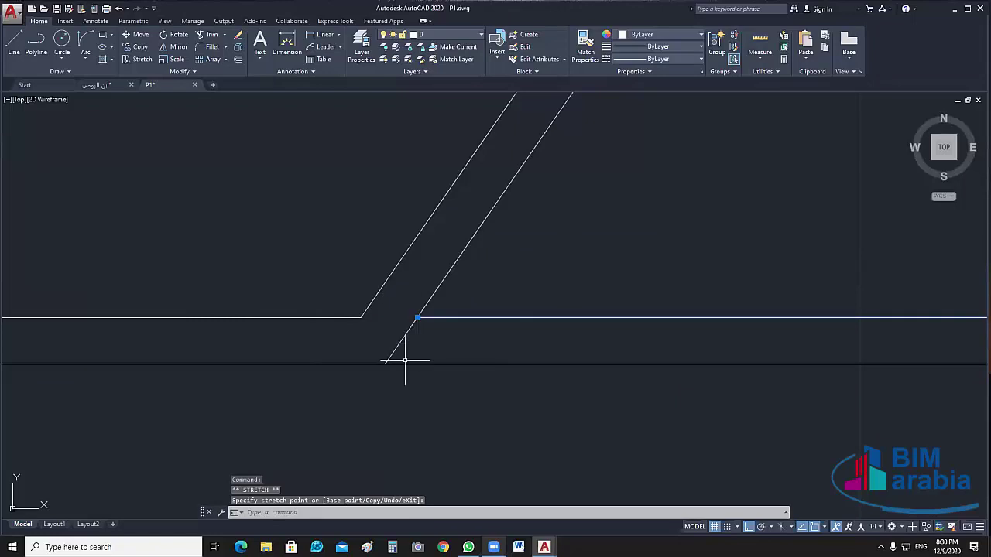
{"action": "left_click", "coordinate": [405, 360]}
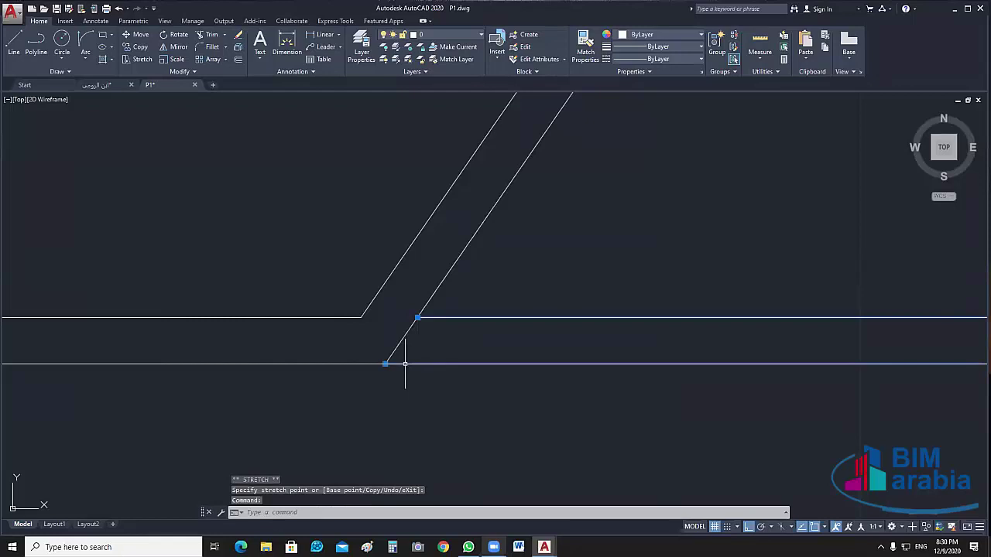
{"action": "key", "text": "Escape"}
Pan to the diagonal's top end and start the LINE command
{"action": "scroll", "coordinate": [345, 387], "scroll_direction": "down", "scroll_amount": 3}
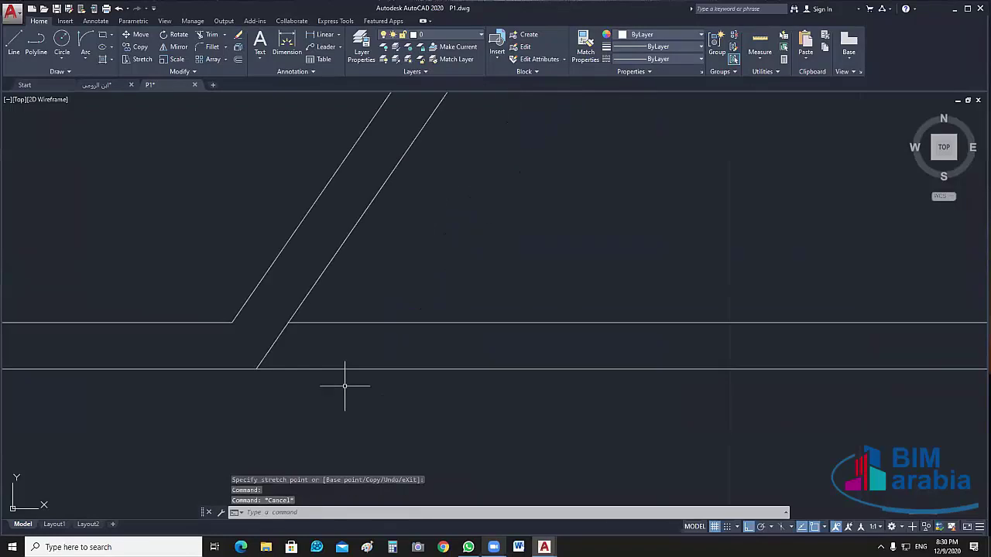
{"action": "middle_click_drag", "start_coordinate": [438, 410], "coordinate": [314, 423]}
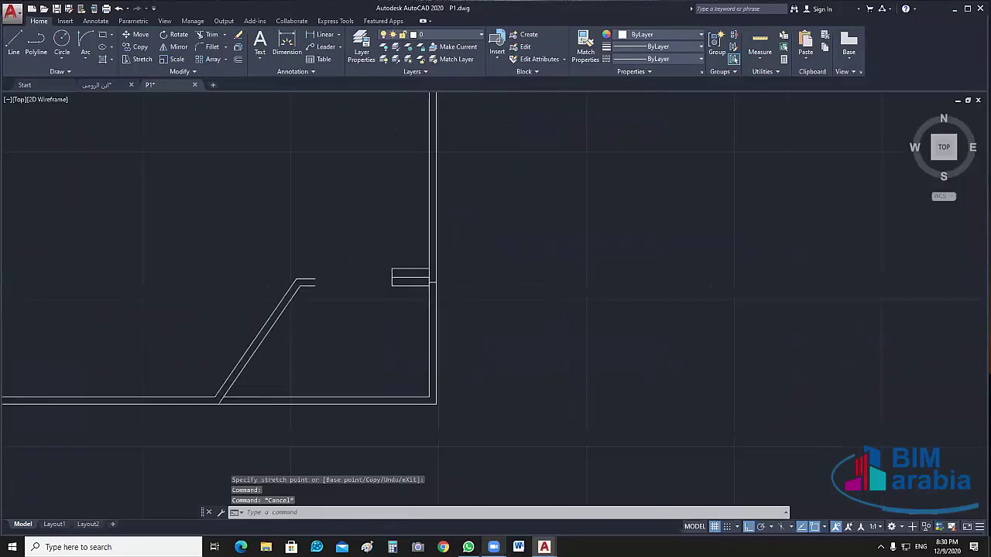
{"action": "scroll", "coordinate": [464, 343], "scroll_direction": "up", "scroll_amount": 3}
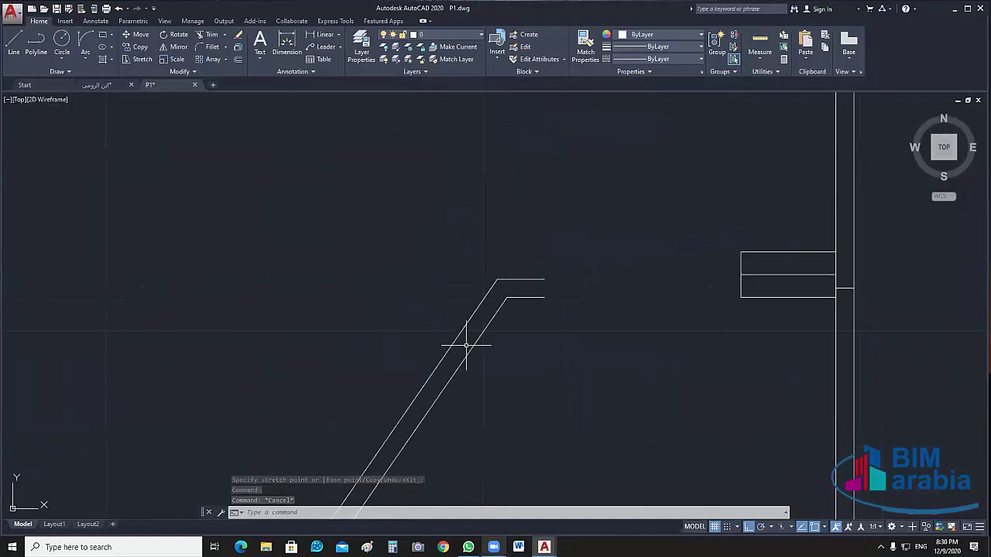
{"action": "middle_click_drag", "start_coordinate": [464, 343], "coordinate": [398, 361]}
{"action": "key", "text": "l"}
{"action": "key", "text": "Return"}
Draw a short cap line across the diagonal's upper end
{"action": "left_click", "coordinate": [473, 290]}
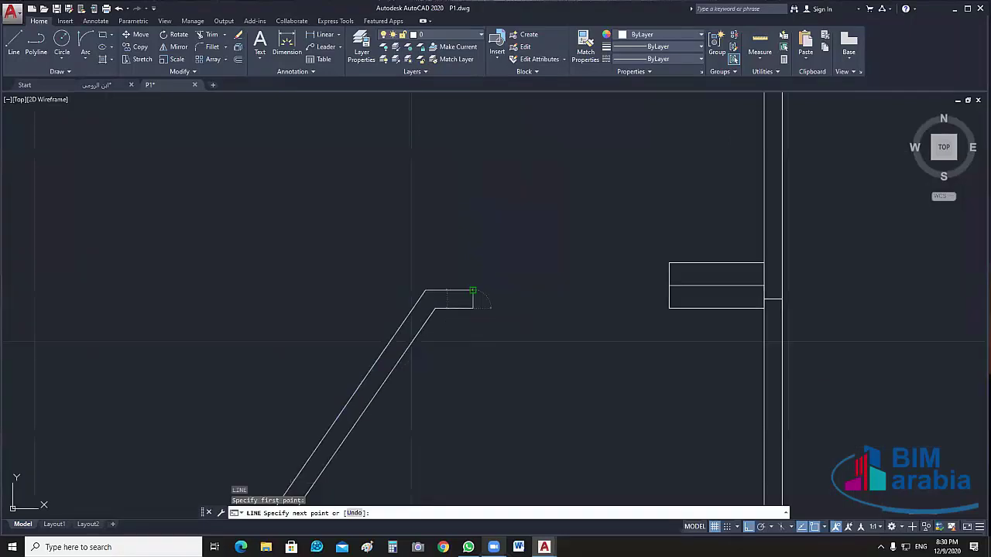
{"action": "left_click", "coordinate": [473, 307]}
{"action": "key", "text": "Return"}
{"action": "scroll", "coordinate": [463, 350], "scroll_direction": "down", "scroll_amount": 2}
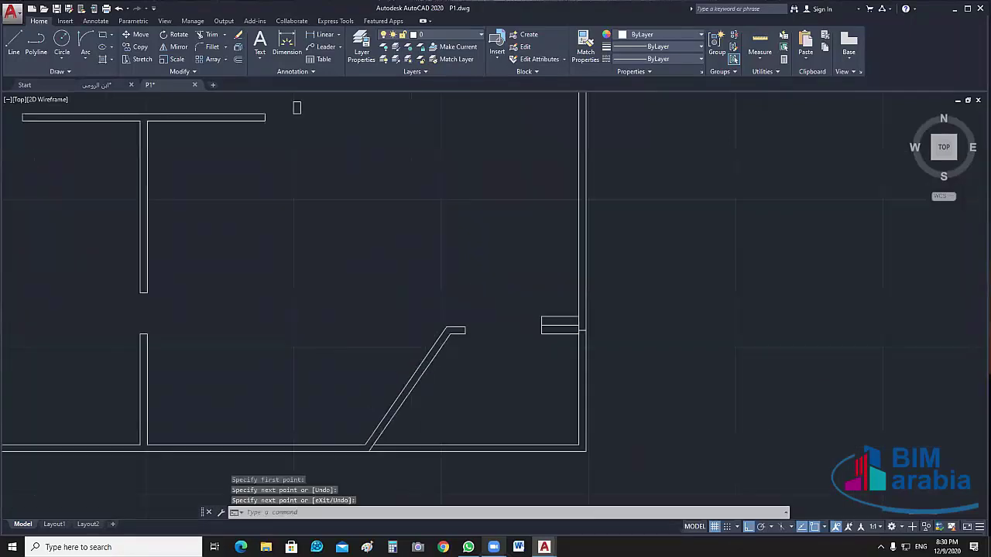
{"action": "scroll", "coordinate": [449, 360], "scroll_direction": "down", "scroll_amount": 3}
{"action": "scroll", "coordinate": [348, 232], "scroll_direction": "up", "scroll_amount": 4}
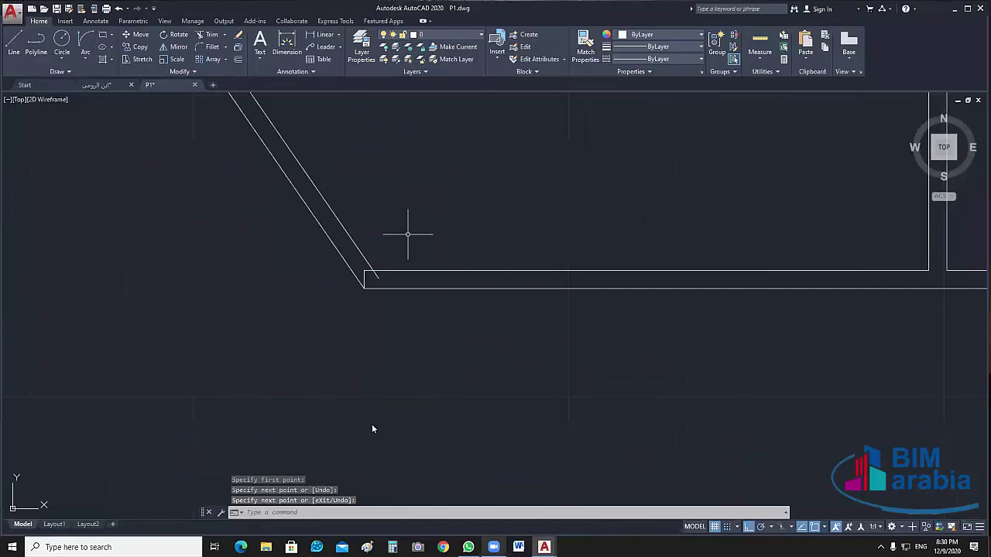
{"action": "key", "text": "Escape"}
{"action": "key", "text": "Escape"}
{"action": "scroll", "coordinate": [372, 428], "scroll_direction": "up", "scroll_amount": 4}
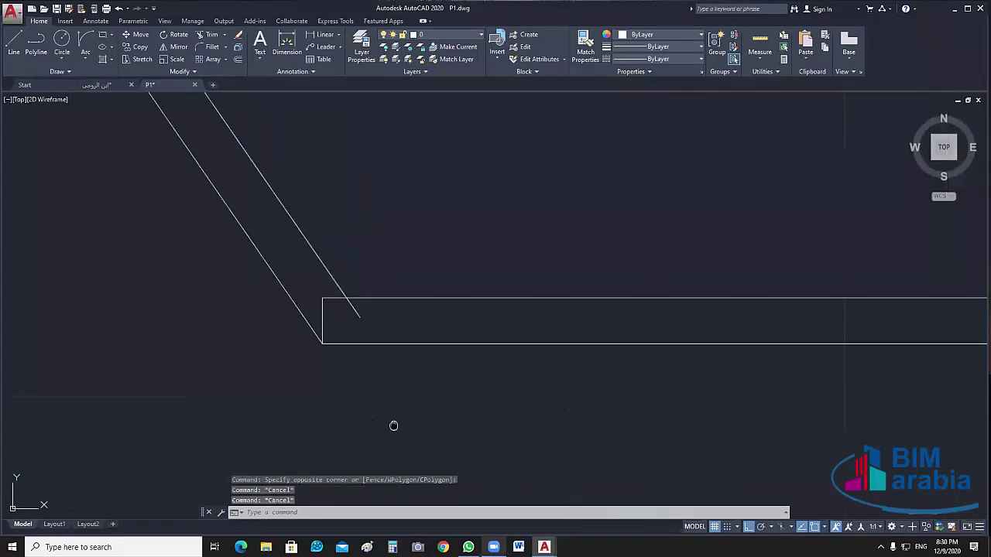
Fillet the outer diagonal and horizontal wall edge with radius 0 at the lower corner
{"action": "middle_click_drag", "start_coordinate": [393, 425], "coordinate": [372, 424]}
{"action": "type", "text": "f"}
{"action": "key", "text": "Return"}
{"action": "type", "text": "r"}
{"action": "key", "text": "Return"}
{"action": "type", "text": "0"}
{"action": "key", "text": "Return"}
{"action": "left_click", "coordinate": [311, 279]}
{"action": "left_click", "coordinate": [348, 299]}
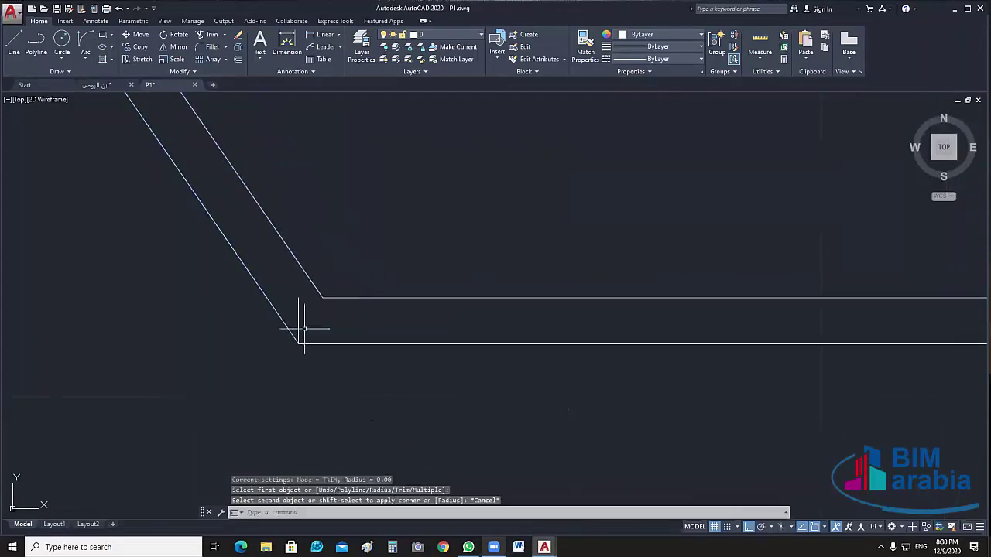
Select the short vertical edge at the lower corner for erasing
{"action": "left_click", "coordinate": [314, 329]}
{"action": "left_click", "coordinate": [295, 325]}
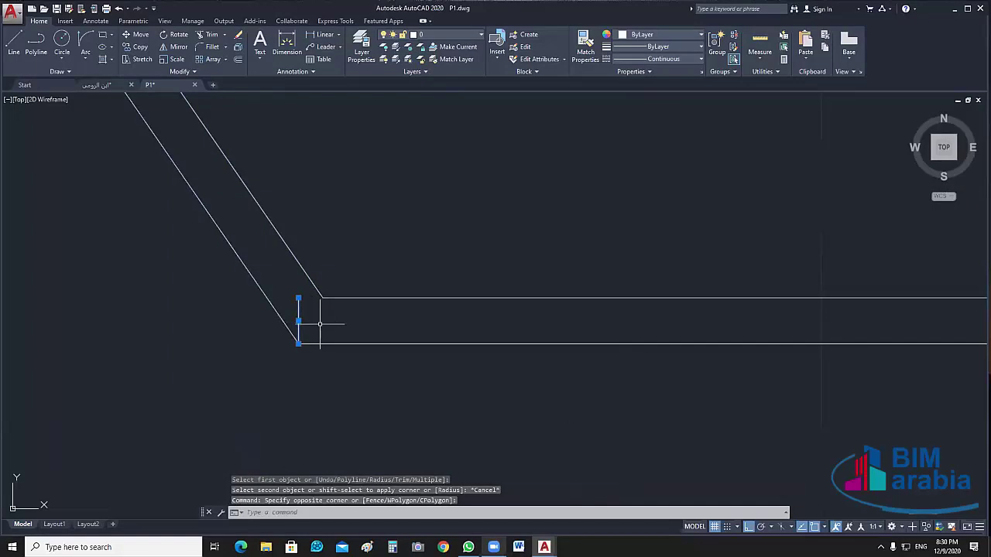
{"action": "scroll", "coordinate": [320, 324], "scroll_direction": "down", "scroll_amount": 5}
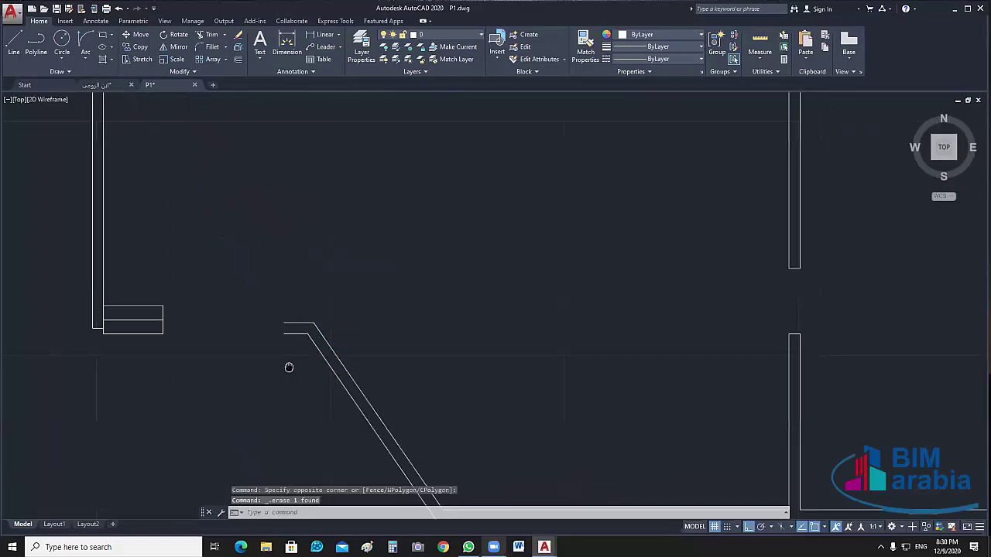
{"action": "middle_click_drag", "start_coordinate": [287, 367], "coordinate": [302, 398]}
Draw a short closing line at the other diagonal's top end
{"action": "type", "text": "l"}
{"action": "key", "text": "Return"}
{"action": "left_click", "coordinate": [288, 359]}
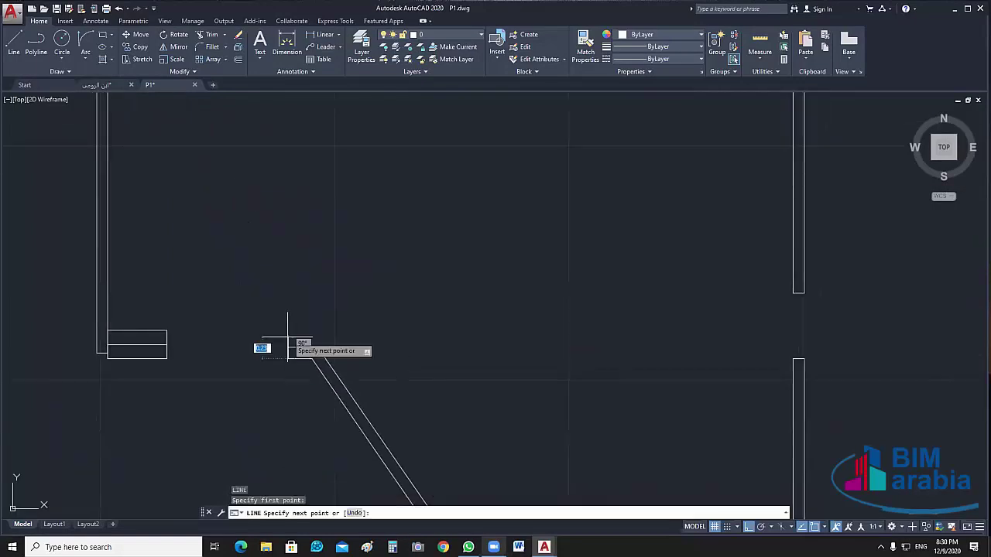
{"action": "left_click", "coordinate": [288, 348]}
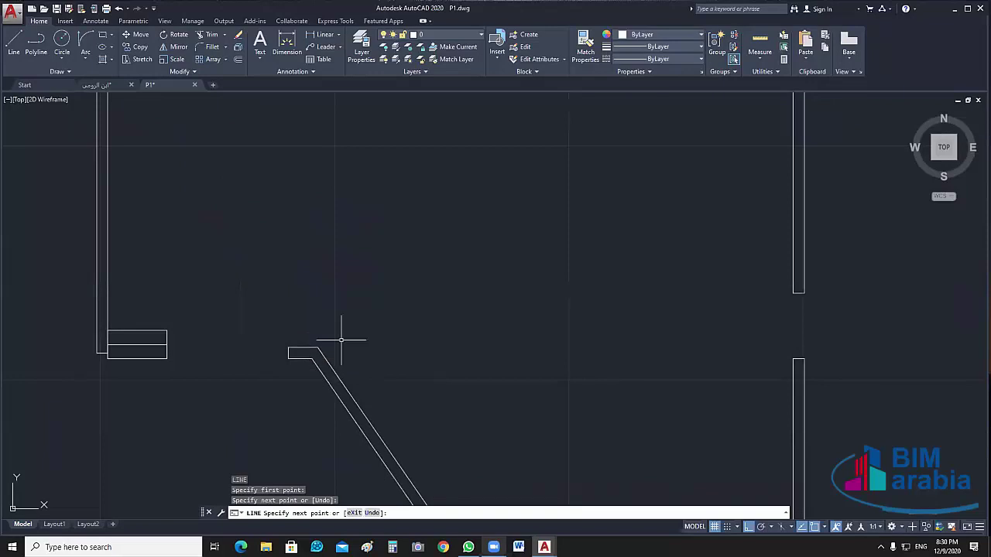
{"action": "key", "text": "Escape"}
{"action": "scroll", "coordinate": [341, 340], "scroll_direction": "down", "scroll_amount": 5}
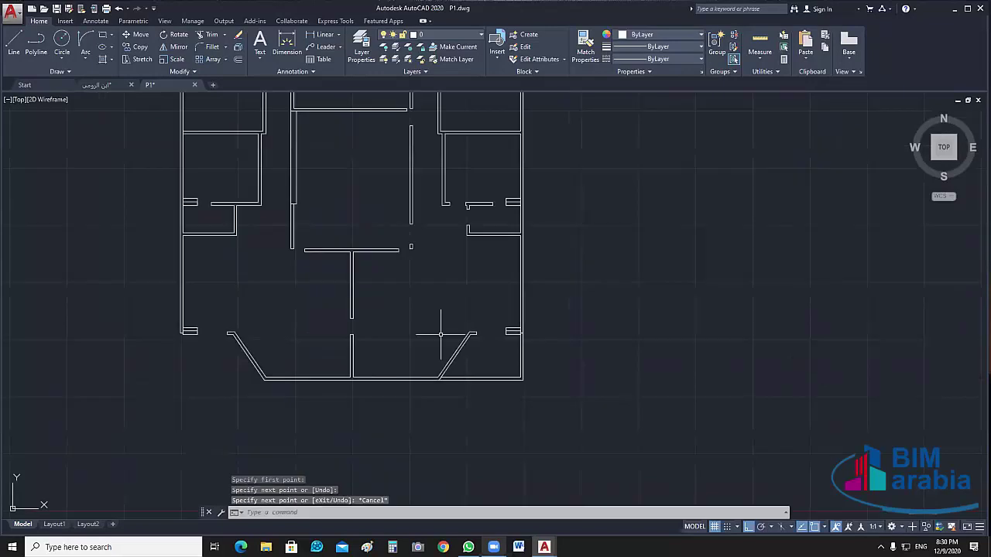
{"action": "scroll", "coordinate": [570, 431], "scroll_direction": "down", "scroll_amount": 1}
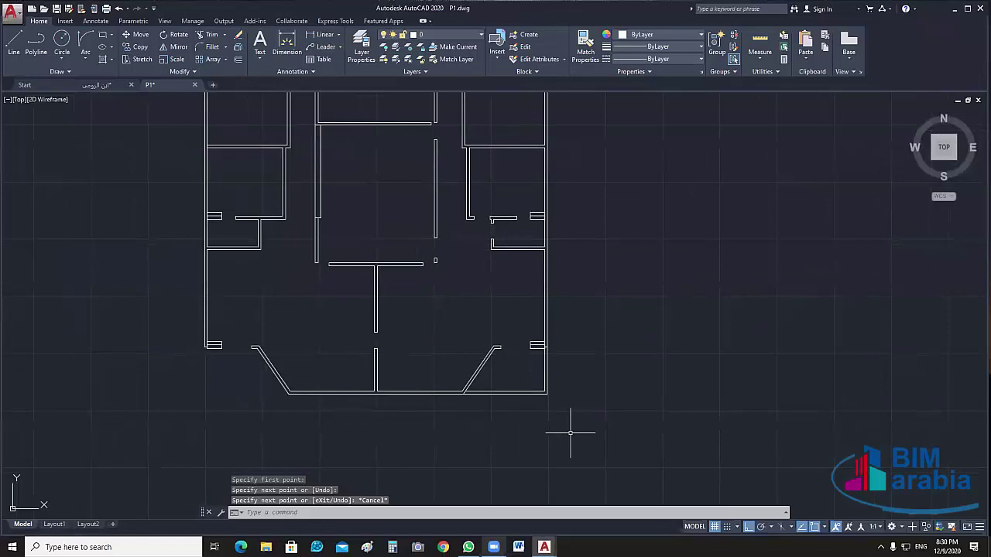
{"action": "scroll", "coordinate": [549, 391], "scroll_direction": "up", "scroll_amount": 4}
Select the lower-right terrace wall and check which layer it belongs to
{"action": "left_click", "coordinate": [388, 50]}
{"action": "scroll", "coordinate": [473, 331], "scroll_direction": "down", "scroll_amount": 2}
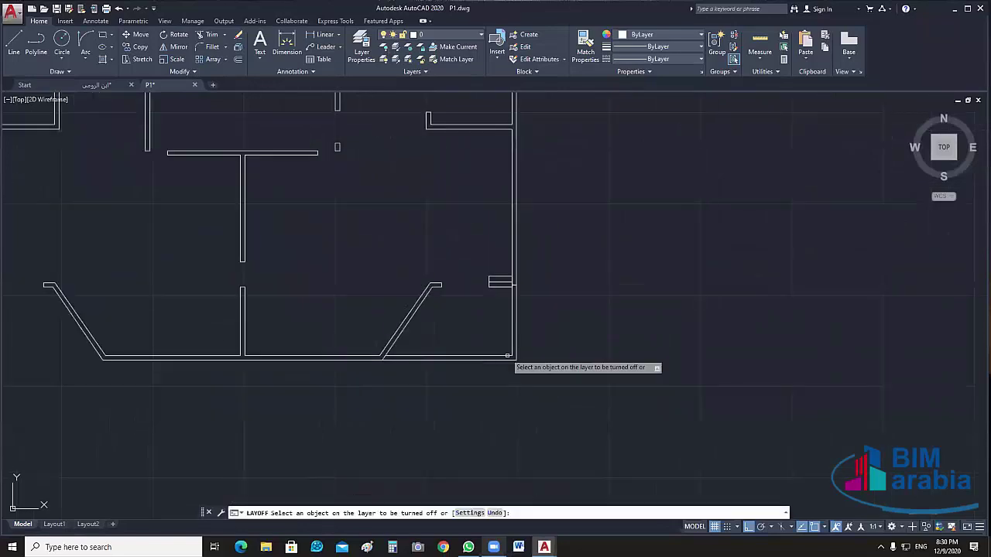
{"action": "left_click", "coordinate": [504, 355]}
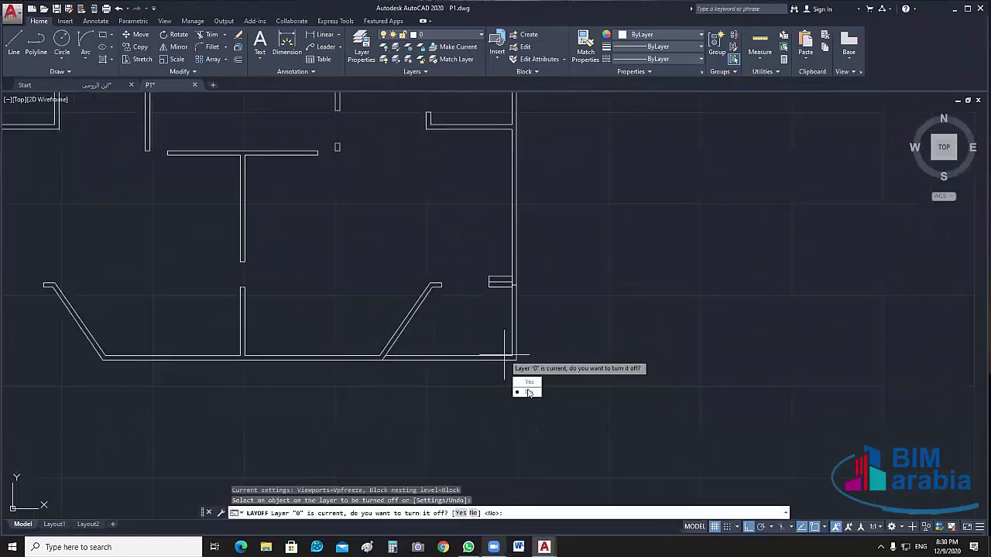
{"action": "key", "text": "Escape"}
{"action": "key", "text": "Escape"}
{"action": "left_click", "coordinate": [508, 354]}
{"action": "left_click", "coordinate": [501, 371]}
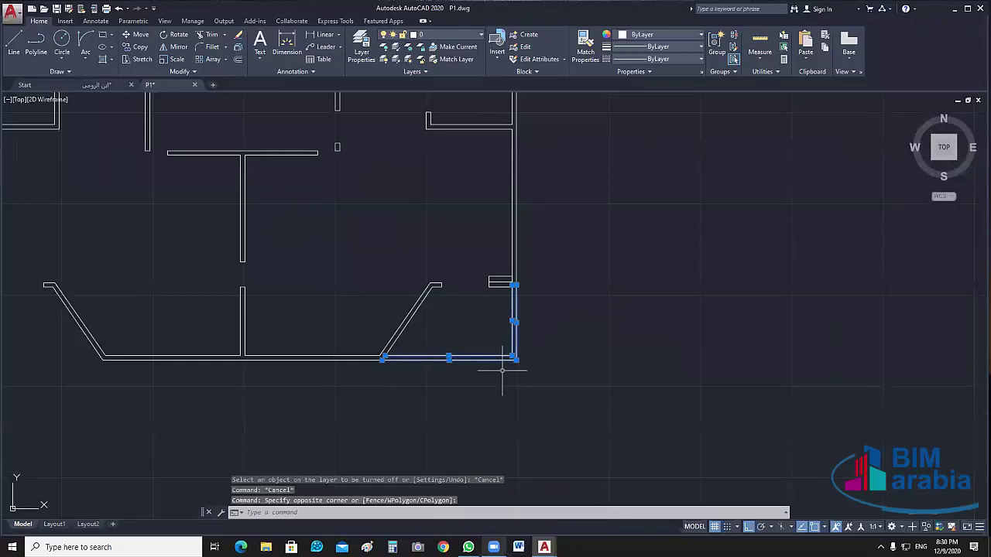
{"action": "scroll", "coordinate": [432, 314], "scroll_direction": "up", "scroll_amount": 5}
{"action": "scroll", "coordinate": [432, 313], "scroll_direction": "down", "scroll_amount": 5}
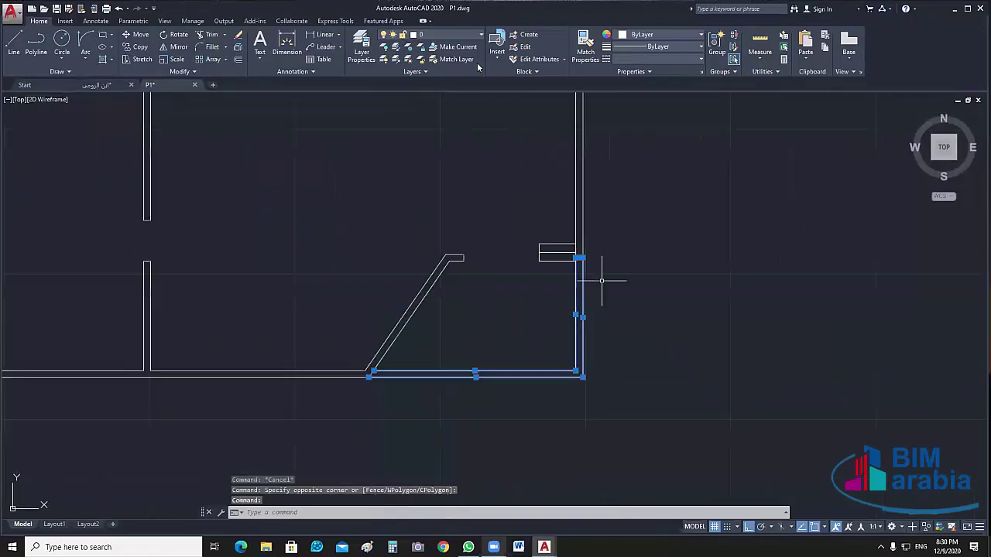
{"action": "left_click", "coordinate": [449, 35]}
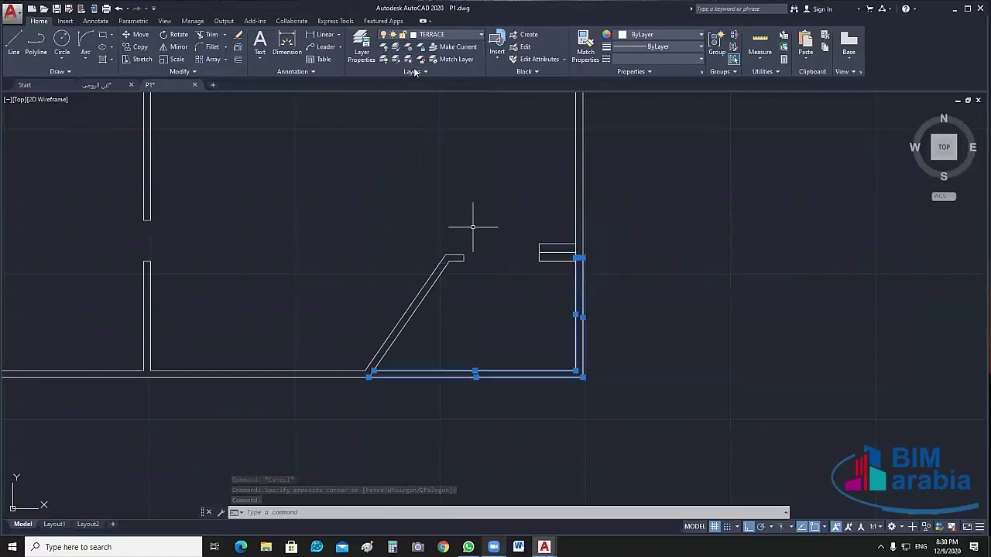
Turn off the TERRACE layer with LAYOFF by picking its wall
{"action": "left_click", "coordinate": [384, 46]}
{"action": "left_click", "coordinate": [571, 370]}
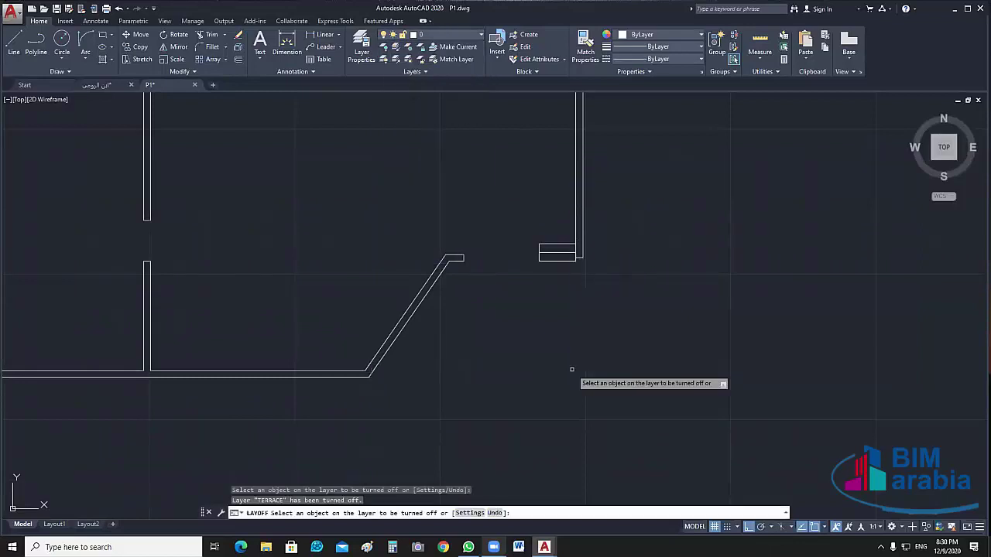
{"action": "scroll", "coordinate": [625, 325], "scroll_direction": "down", "scroll_amount": 3}
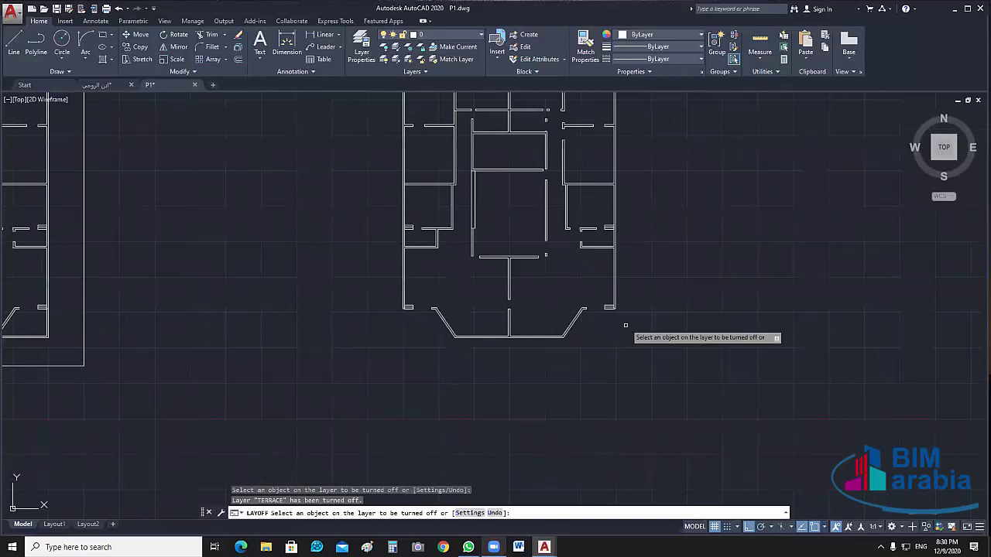
{"action": "middle_click_drag", "start_coordinate": [586, 290], "coordinate": [586, 313]}
{"action": "key", "text": "Escape"}
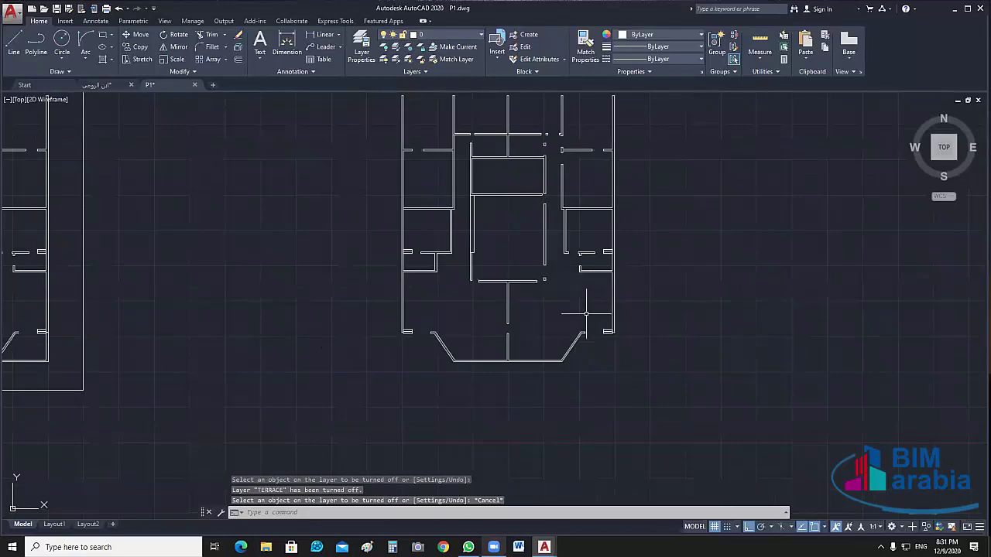
Pan to the wall corner and erase the short stray wall line
{"action": "scroll", "coordinate": [586, 313], "scroll_direction": "up", "scroll_amount": 5}
{"action": "middle_click_drag", "start_coordinate": [571, 265], "coordinate": [406, 395]}
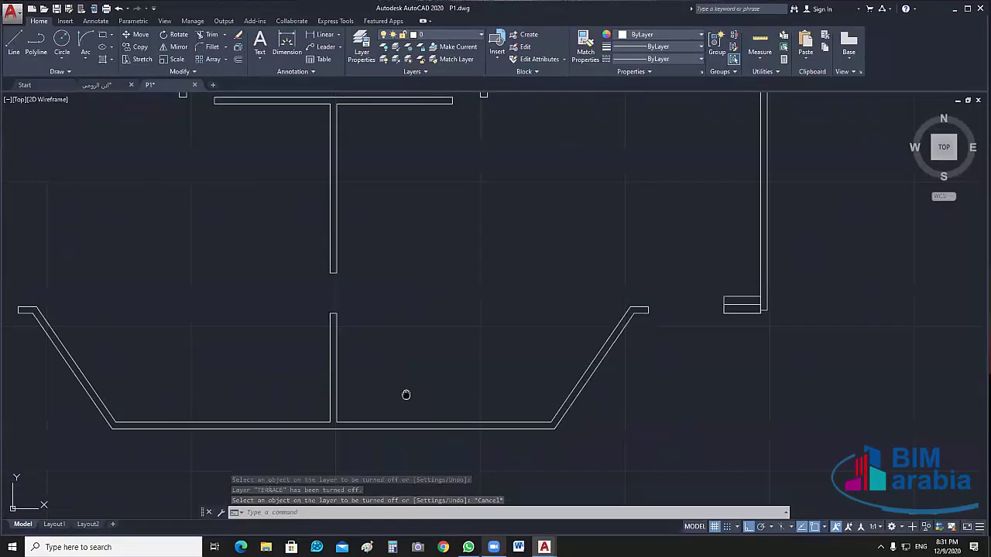
{"action": "scroll", "coordinate": [465, 379], "scroll_direction": "down", "scroll_amount": 5}
{"action": "scroll", "coordinate": [593, 261], "scroll_direction": "up", "scroll_amount": 5}
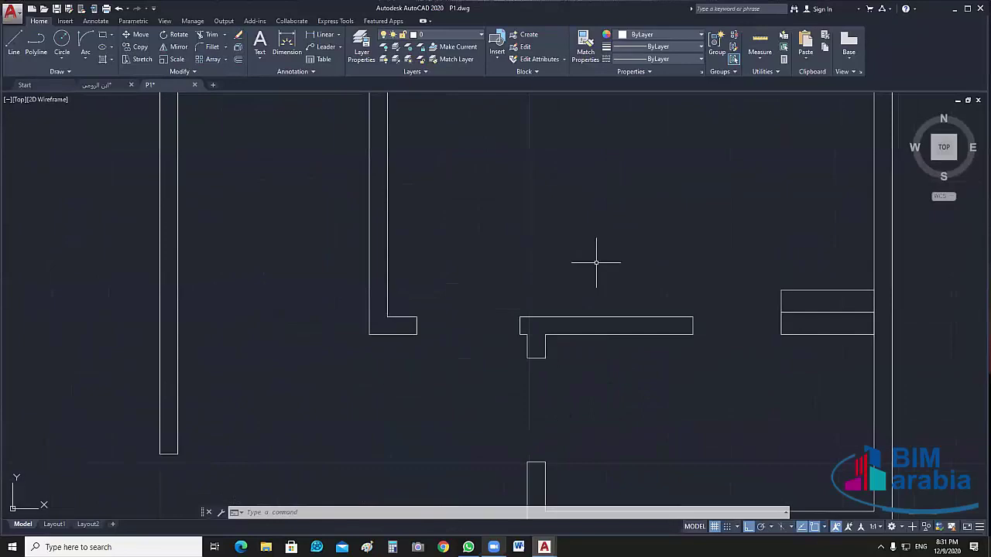
{"action": "scroll", "coordinate": [543, 408], "scroll_direction": "down", "scroll_amount": 2}
{"action": "middle_click_drag", "start_coordinate": [543, 408], "coordinate": [501, 540]}
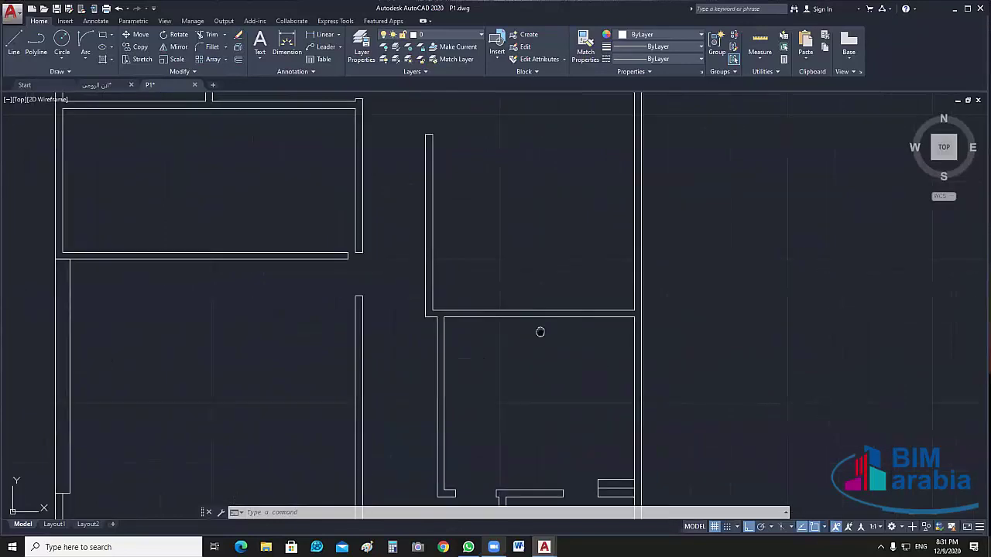
{"action": "middle_click_drag", "start_coordinate": [540, 332], "coordinate": [566, 321]}
{"action": "middle_click_drag", "start_coordinate": [237, 254], "coordinate": [458, 200]}
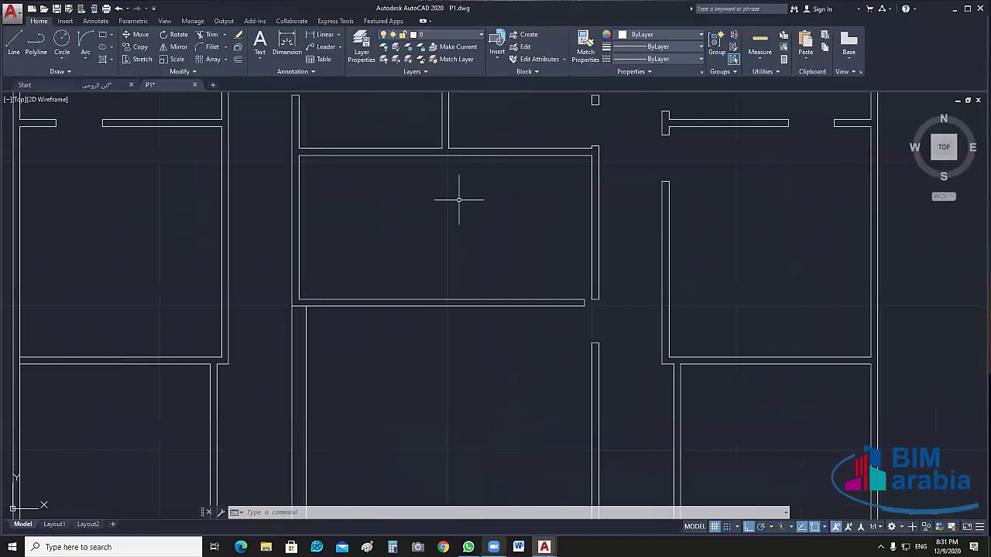
{"action": "scroll", "coordinate": [325, 298], "scroll_direction": "up", "scroll_amount": 4}
{"action": "left_click", "coordinate": [340, 287]}
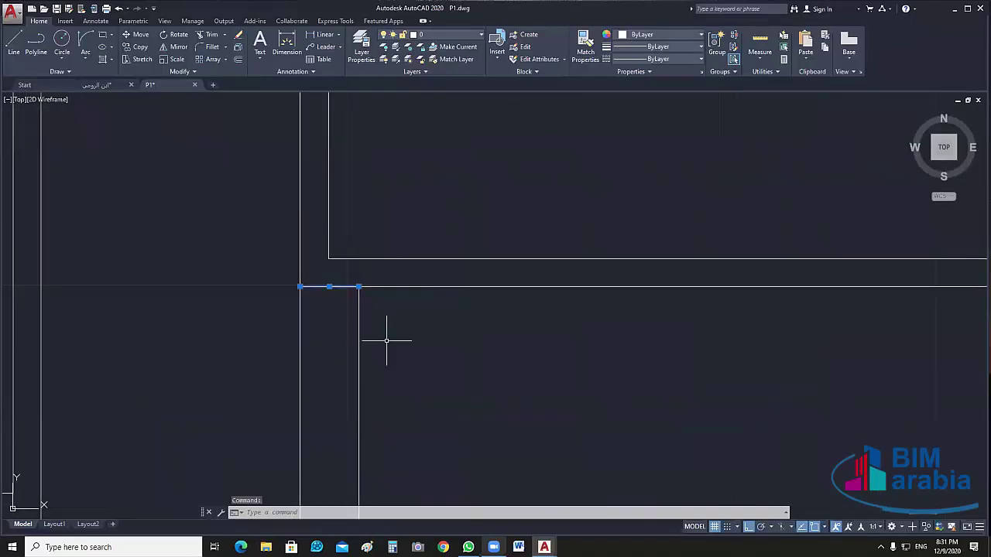
{"action": "key", "text": "Delete"}
Erase the remaining short segment at the corner using a crossing window
{"action": "left_click", "coordinate": [336, 287]}
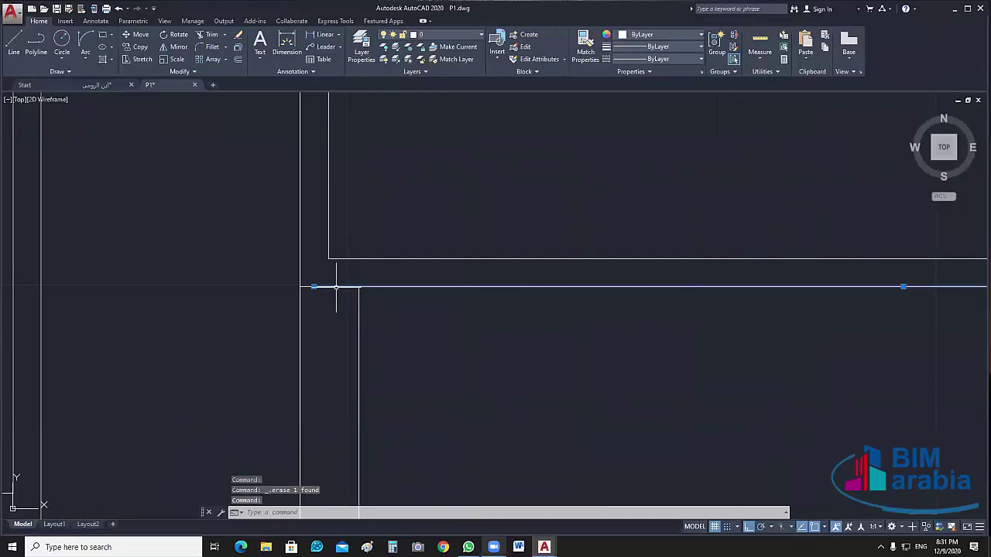
{"action": "left_click", "coordinate": [313, 287]}
{"action": "key", "text": "Escape"}
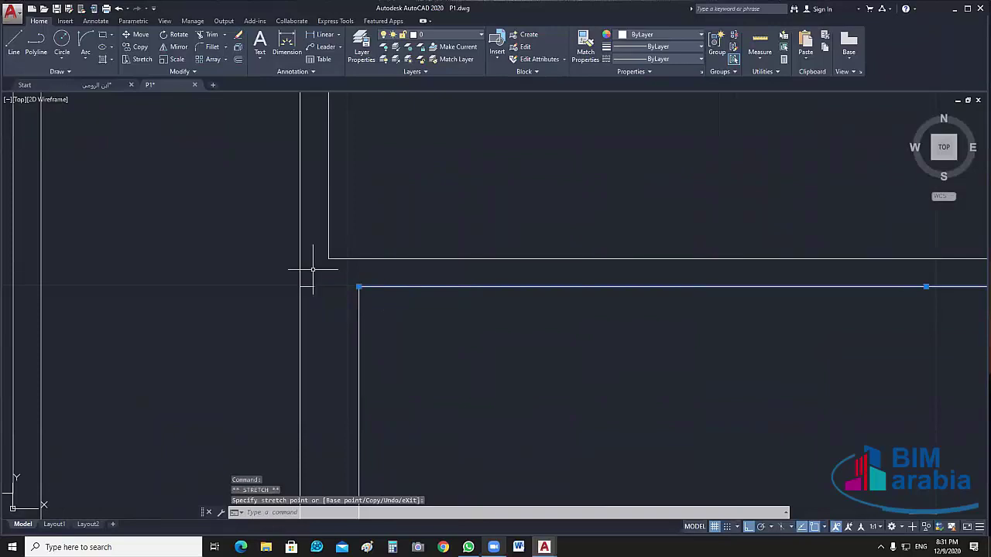
{"action": "key", "text": "Escape"}
{"action": "left_click", "coordinate": [313, 271]}
{"action": "left_click", "coordinate": [308, 300]}
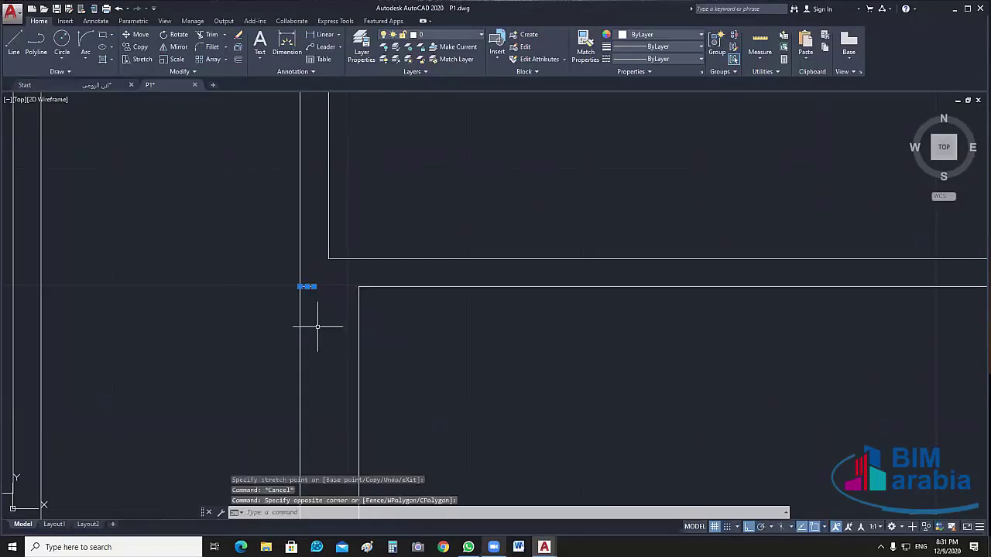
{"action": "key", "text": "Delete"}
{"action": "scroll", "coordinate": [496, 357], "scroll_direction": "down", "scroll_amount": 5}
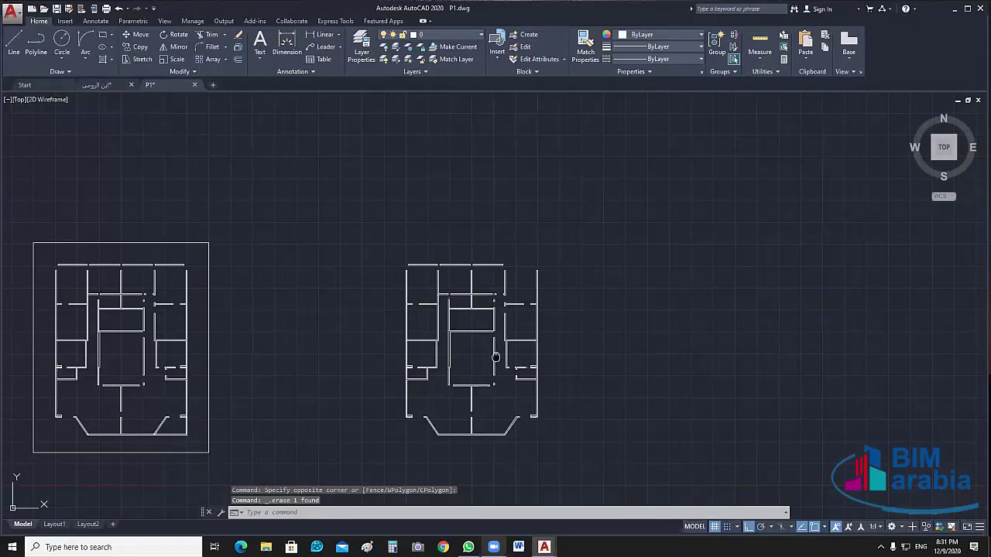
{"action": "left_click_drag", "start_coordinate": [562, 427], "coordinate": [347, 168]}
{"action": "scroll", "coordinate": [465, 206], "scroll_direction": "up", "scroll_amount": 5}
{"action": "key", "text": "Escape"}
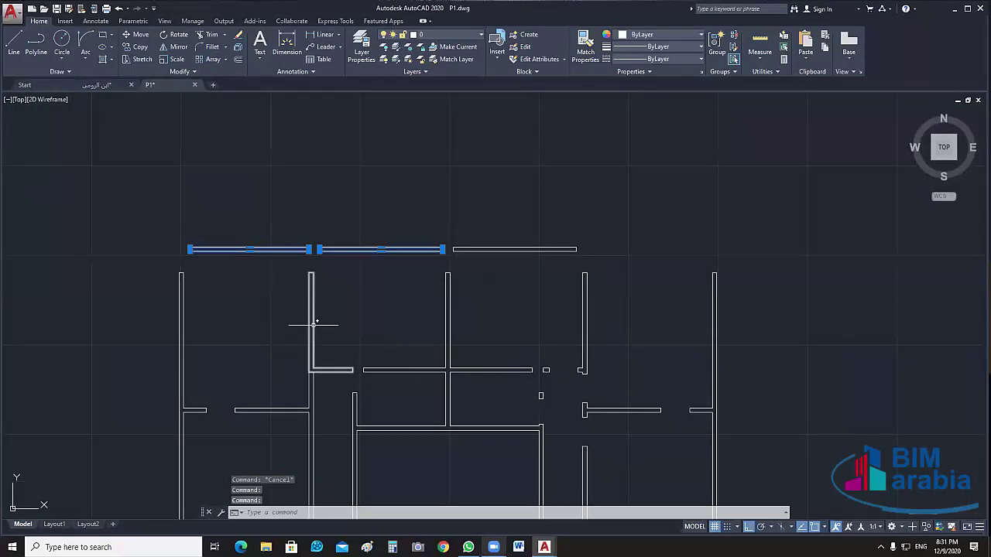
{"action": "key", "text": "Escape"}
{"action": "middle_click_drag", "start_coordinate": [316, 323], "coordinate": [307, 198]}
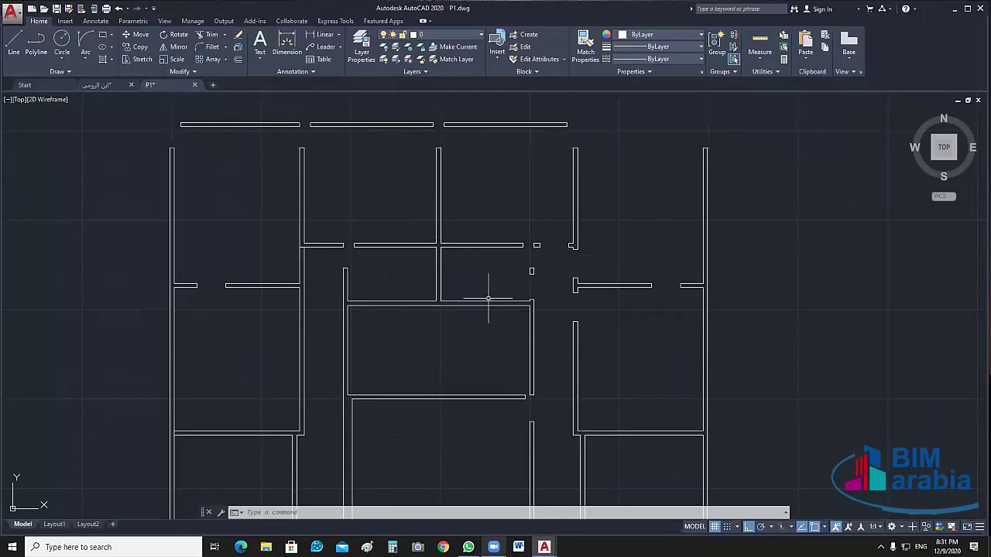
{"action": "scroll", "coordinate": [575, 254], "scroll_direction": "up", "scroll_amount": 4}
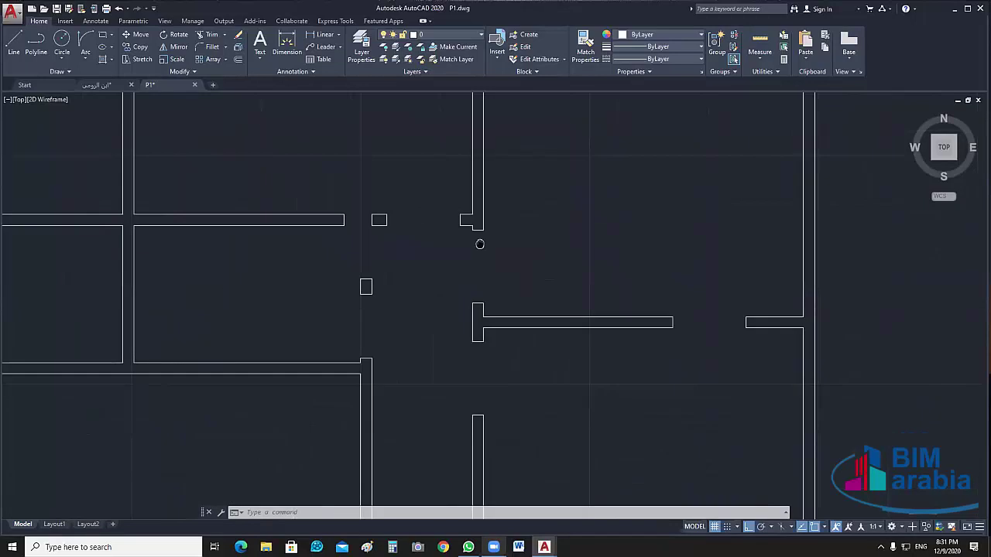
{"action": "mouse_move", "coordinate": [480, 244]}
{"action": "middle_mouse_down"}
{"action": "mouse_move", "coordinate": [603, 338]}
{"action": "mouse_move", "coordinate": [514, 300]}
{"action": "middle_mouse_up"}
{"action": "scroll", "coordinate": [541, 258], "scroll_direction": "down", "scroll_amount": 4}
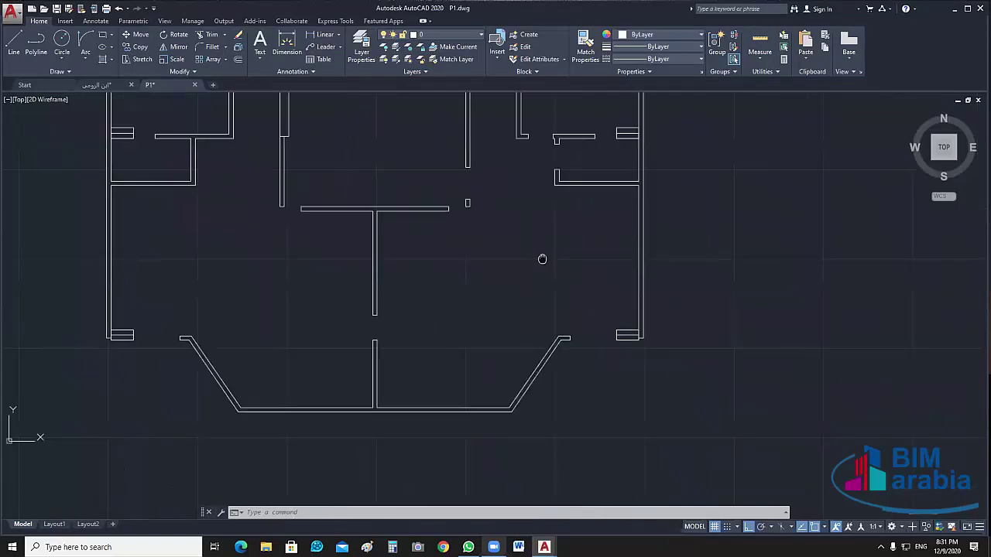
{"action": "scroll", "coordinate": [603, 381], "scroll_direction": "up", "scroll_amount": 4}
{"action": "scroll", "coordinate": [705, 256], "scroll_direction": "down", "scroll_amount": 2}
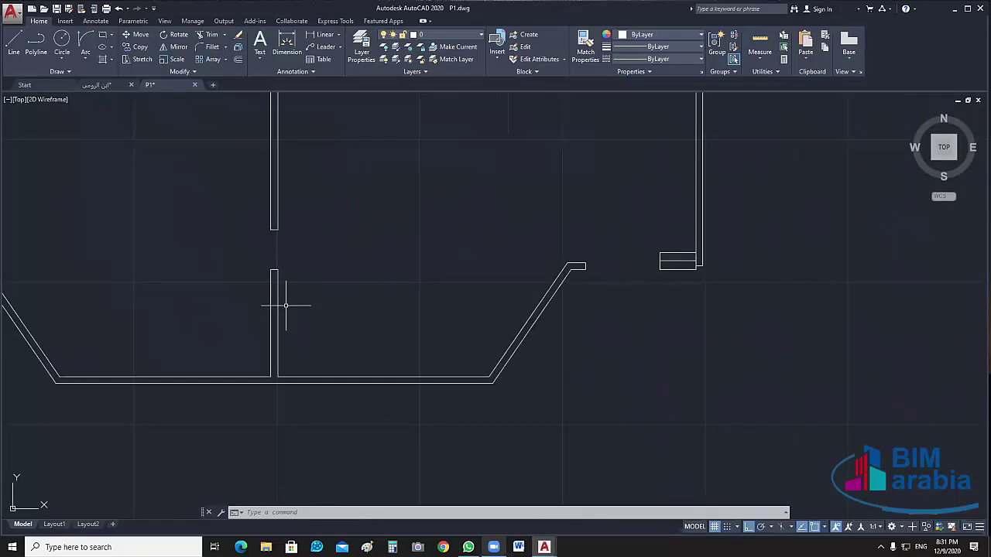
{"action": "scroll", "coordinate": [543, 282], "scroll_direction": "down", "scroll_amount": 5}
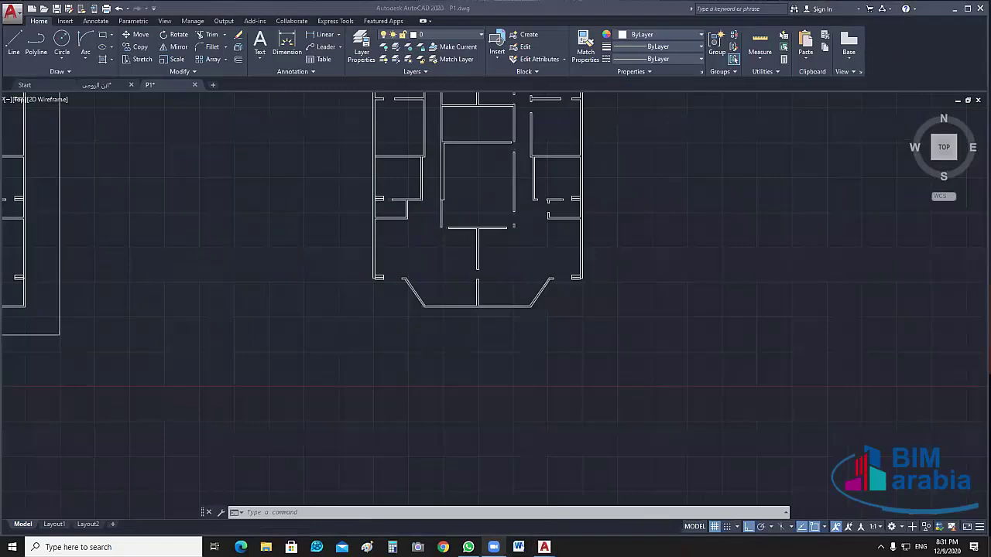
{"action": "scroll", "coordinate": [533, 251], "scroll_direction": "down", "scroll_amount": 2}
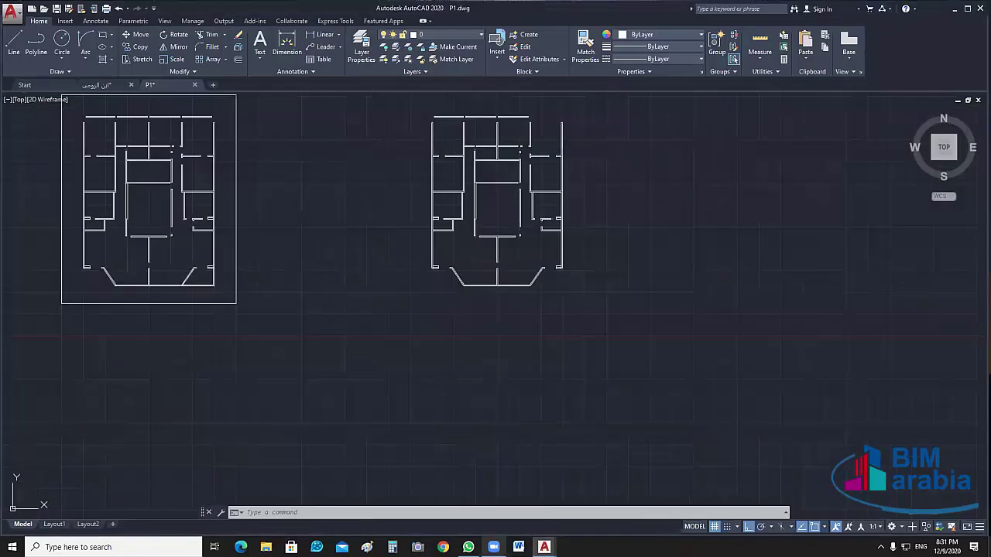
{"action": "left_click_drag", "start_coordinate": [576, 108], "coordinate": [432, 339]}
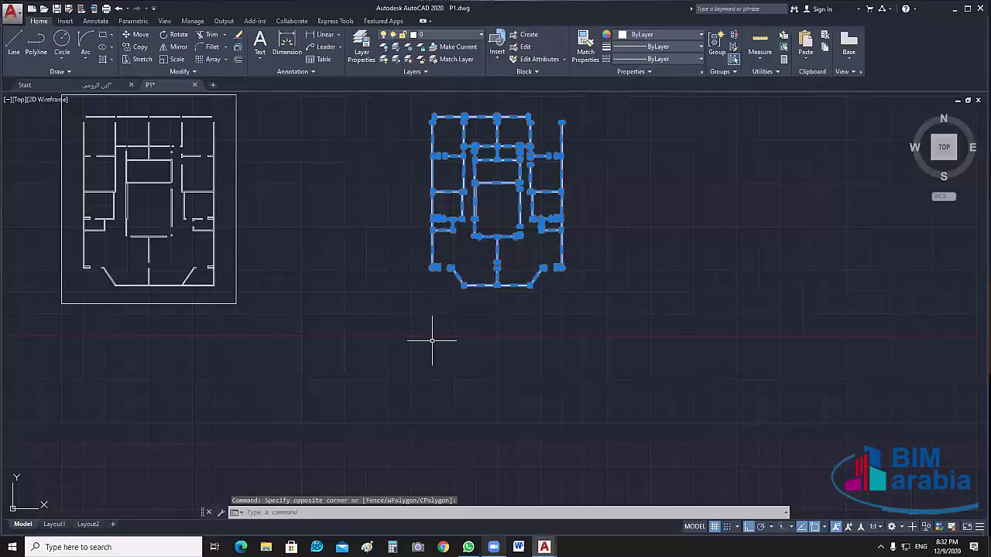
{"action": "type", "text": "j"}
{"action": "key", "text": "Return"}
{"action": "scroll", "coordinate": [511, 282], "scroll_direction": "up", "scroll_amount": 5}
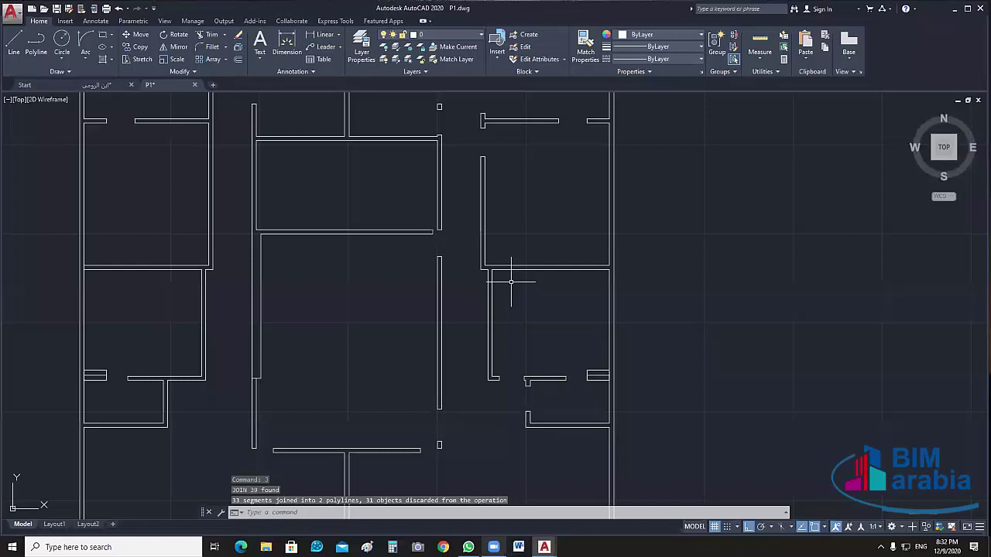
{"action": "left_click", "coordinate": [637, 354]}
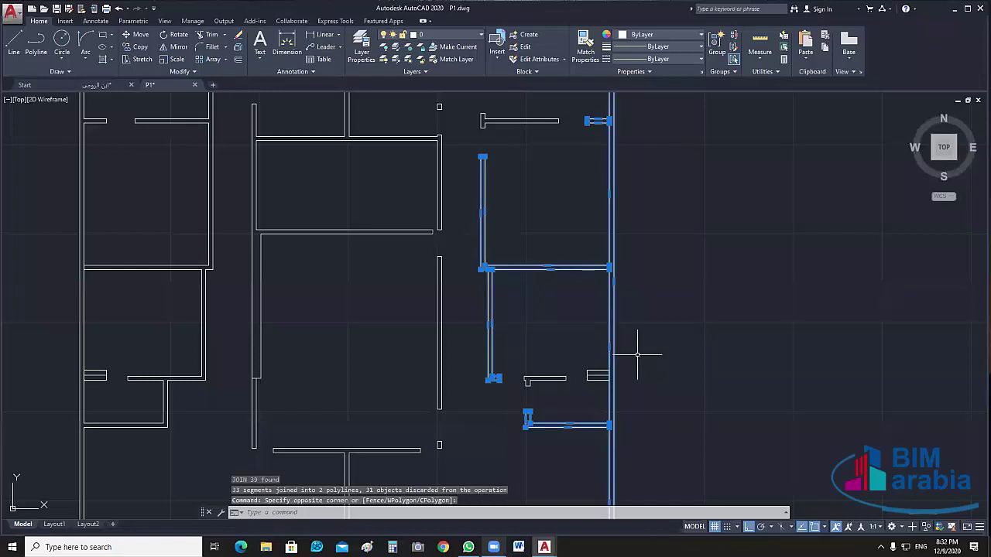
{"action": "scroll", "coordinate": [638, 354], "scroll_direction": "down", "scroll_amount": 5}
{"action": "key", "text": "Escape"}
{"action": "middle_click_drag", "start_coordinate": [496, 374], "coordinate": [562, 373]}
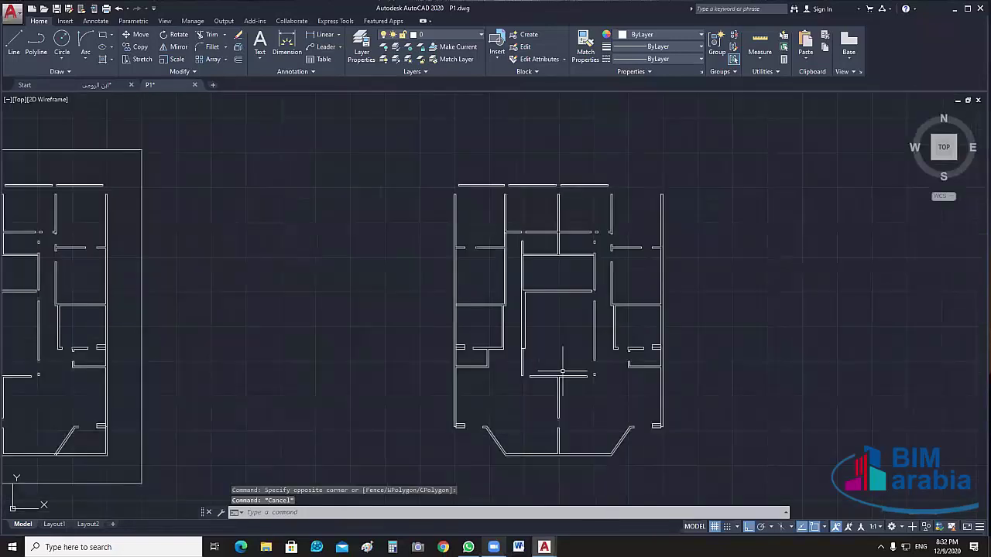
{"action": "left_click", "coordinate": [562, 373]}
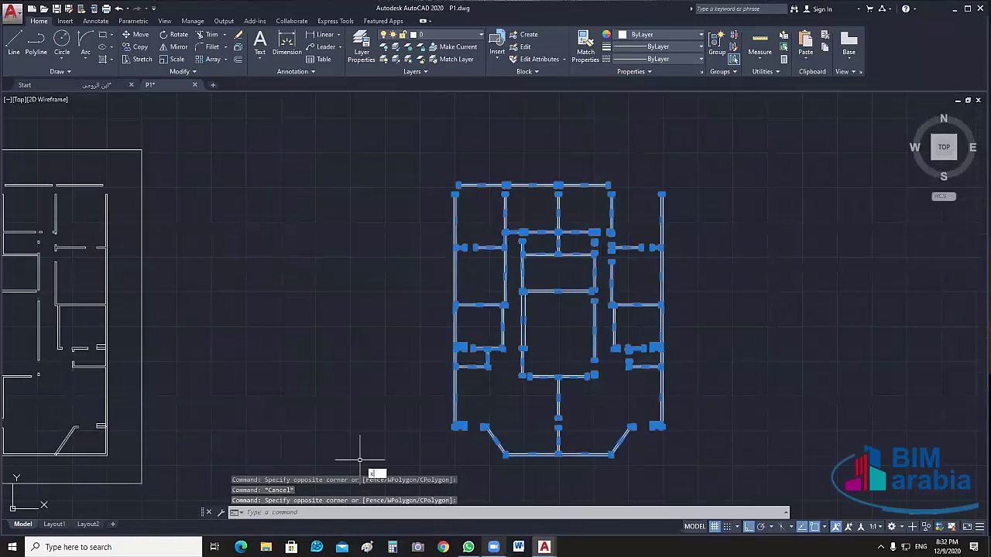
{"action": "scroll", "coordinate": [454, 328], "scroll_direction": "up", "scroll_amount": 5}
{"action": "key", "text": "Escape"}
{"action": "left_click", "coordinate": [457, 328]}
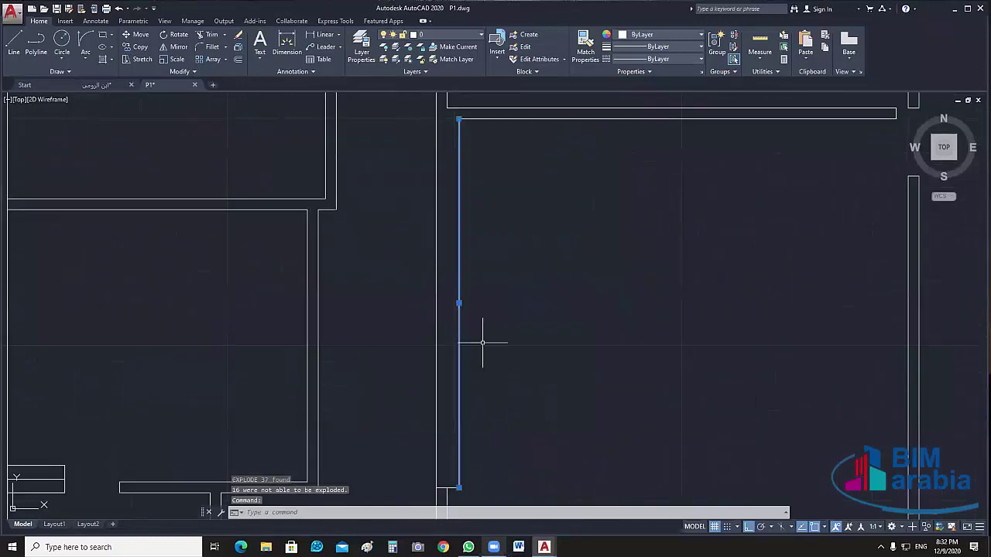
{"action": "scroll", "coordinate": [641, 328], "scroll_direction": "down", "scroll_amount": 2}
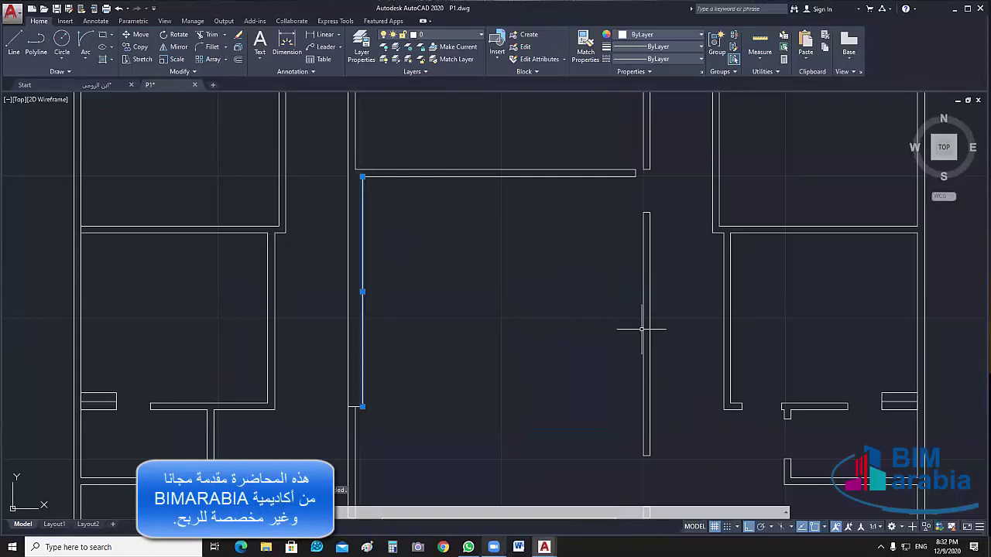
{"action": "left_click", "coordinate": [642, 329]}
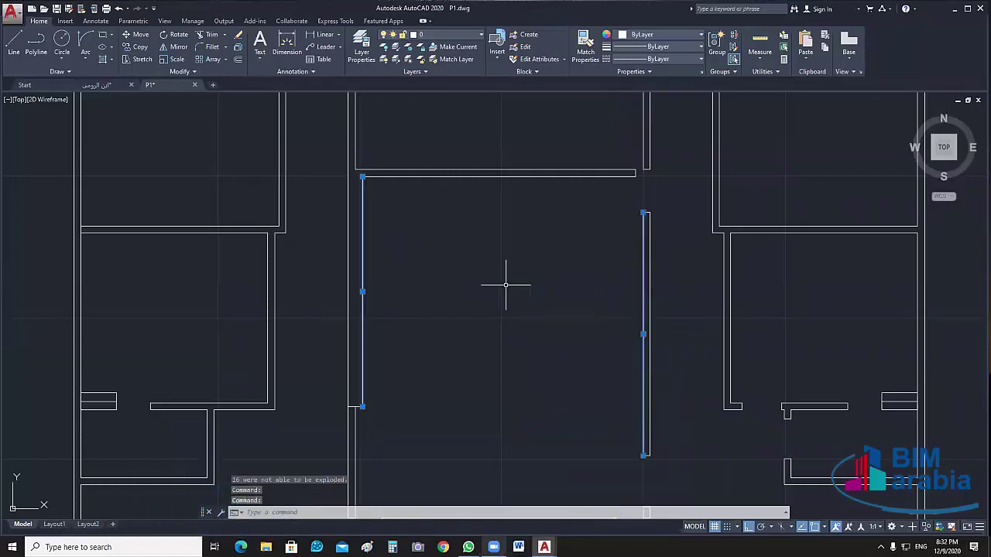
{"action": "key", "text": "Escape"}
{"action": "scroll", "coordinate": [501, 286], "scroll_direction": "down", "scroll_amount": 2}
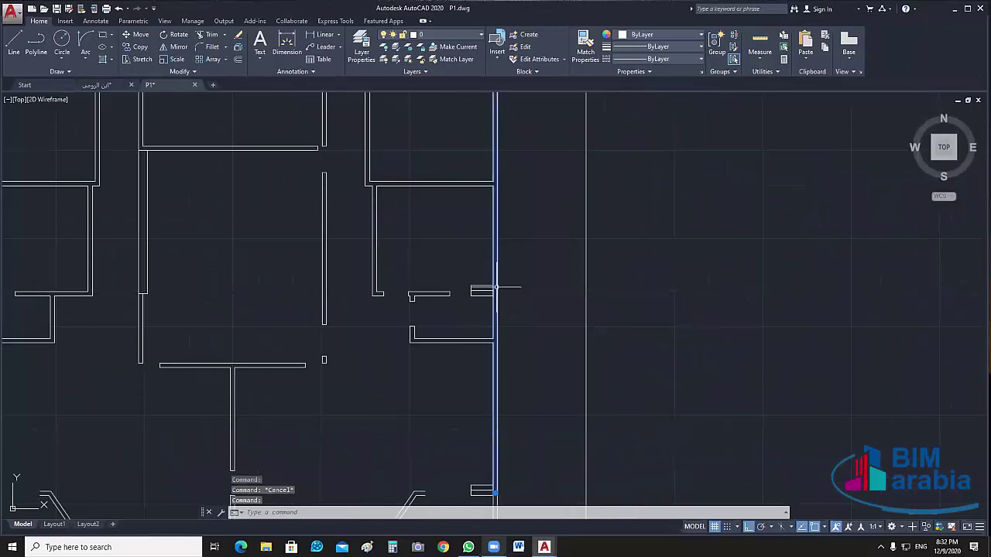
{"action": "scroll", "coordinate": [496, 287], "scroll_direction": "down", "scroll_amount": 3}
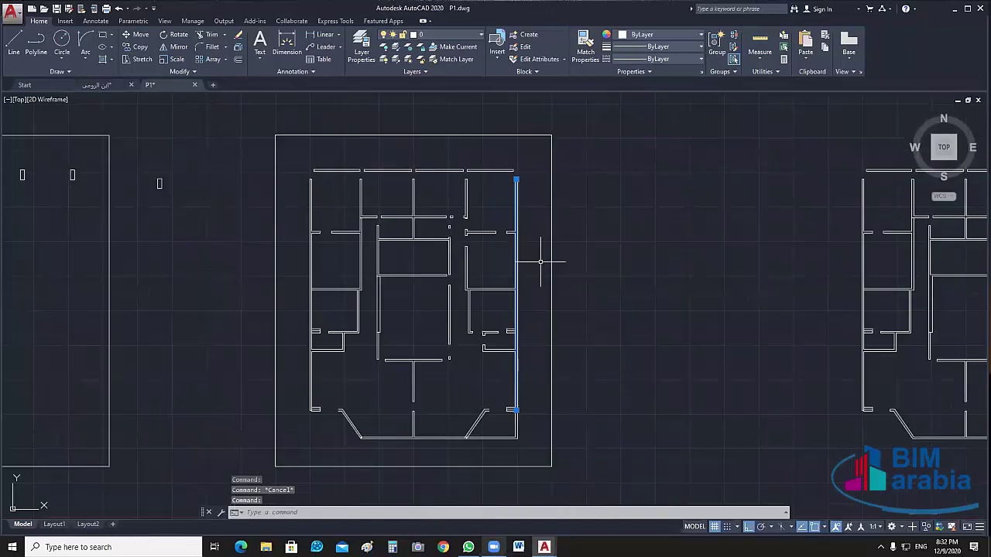
{"action": "mouse_move", "coordinate": [655, 348]}
{"action": "middle_mouse_down"}
{"action": "mouse_move", "coordinate": [406, 343]}
{"action": "mouse_move", "coordinate": [425, 363]}
{"action": "middle_mouse_up"}
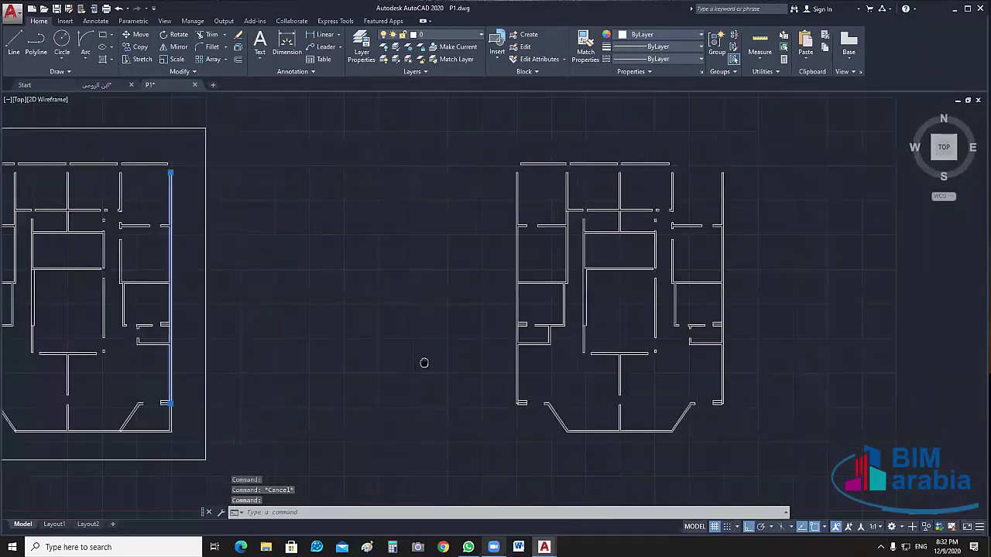
{"action": "key", "text": "Escape"}
{"action": "scroll", "coordinate": [425, 363], "scroll_direction": "up", "scroll_amount": 5}
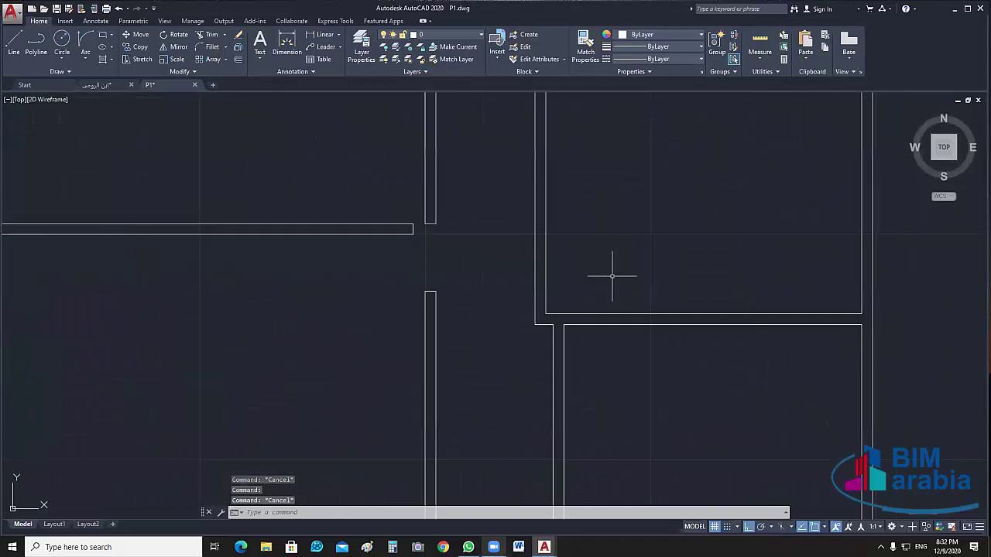
{"action": "scroll", "coordinate": [542, 372], "scroll_direction": "down", "scroll_amount": 3}
{"action": "scroll", "coordinate": [499, 364], "scroll_direction": "down", "scroll_amount": 2}
{"action": "left_click", "coordinate": [501, 372]}
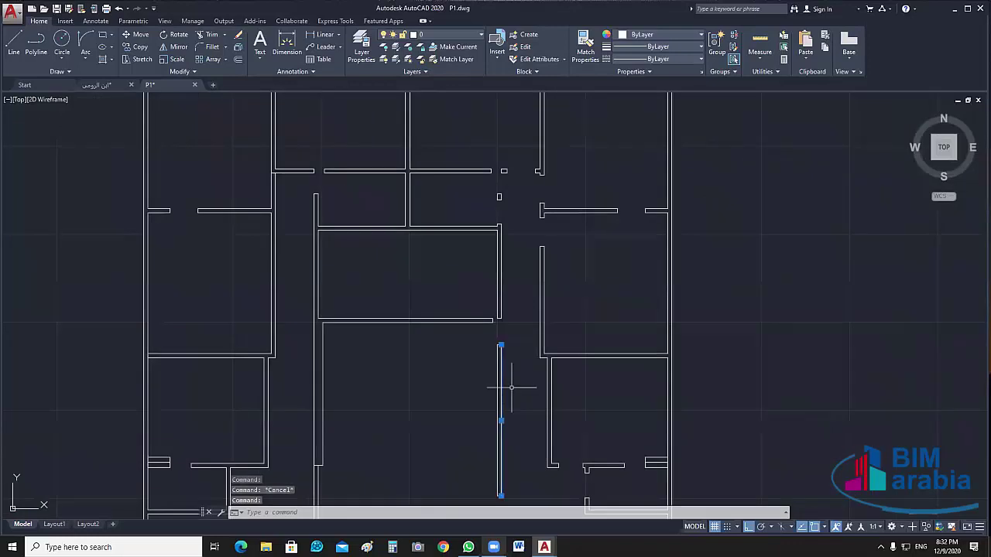
{"action": "scroll", "coordinate": [513, 380], "scroll_direction": "up", "scroll_amount": 3}
{"action": "scroll", "coordinate": [464, 308], "scroll_direction": "down", "scroll_amount": 3}
{"action": "key", "text": "Escape"}
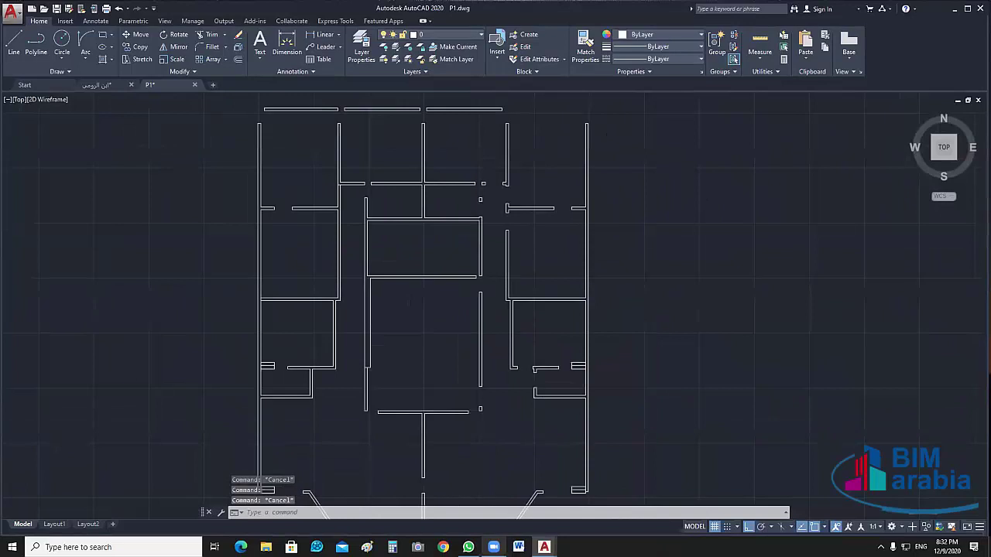
{"action": "scroll", "coordinate": [571, 340], "scroll_direction": "down", "scroll_amount": 2}
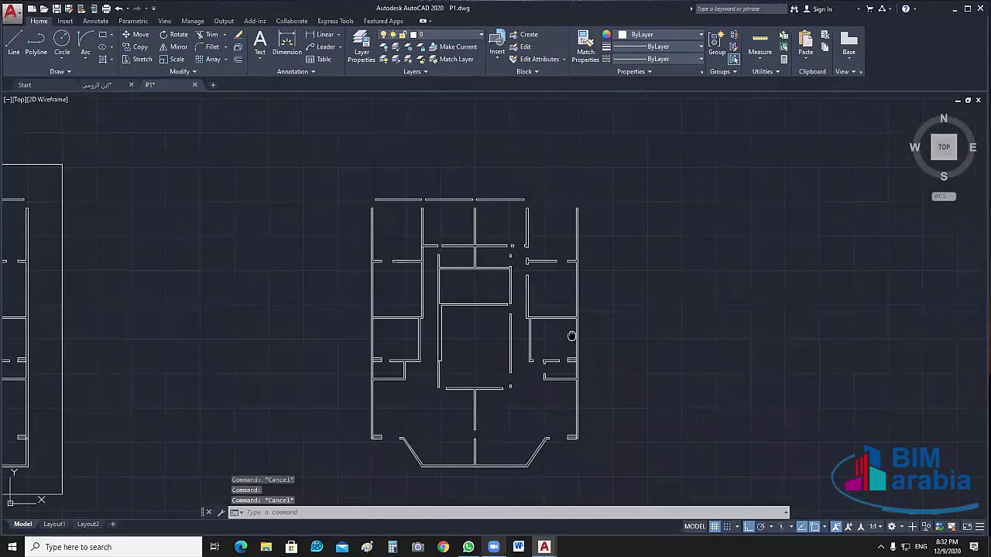
{"action": "middle_click_drag", "start_coordinate": [571, 336], "coordinate": [588, 288]}
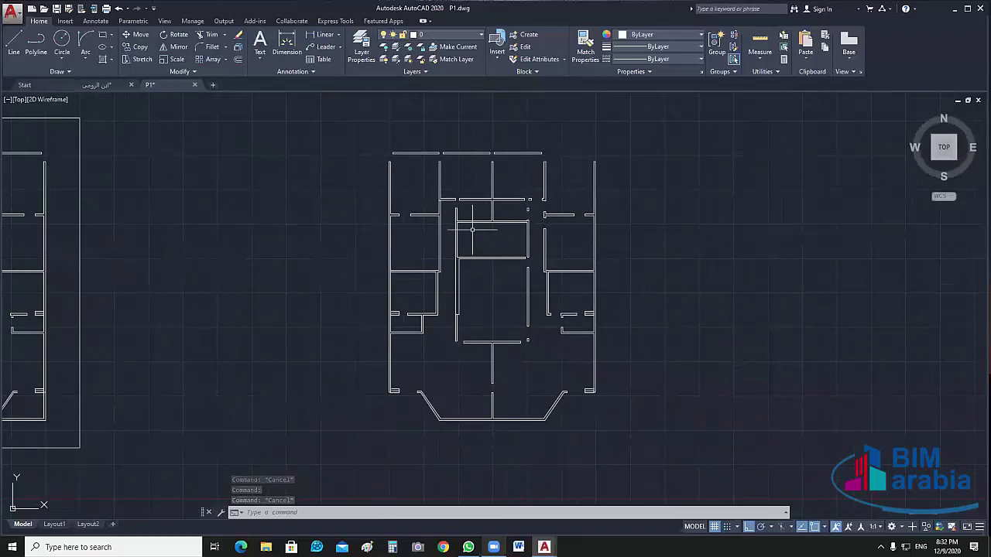
Erase the left-wing walls of the copied plan with a crossing window
{"action": "left_click", "coordinate": [438, 135]}
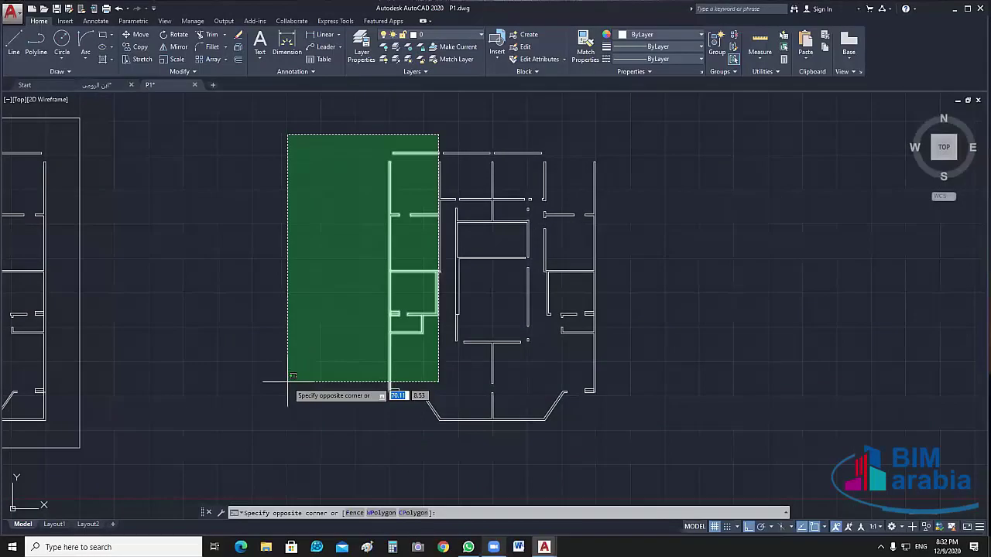
{"action": "left_click", "coordinate": [288, 382]}
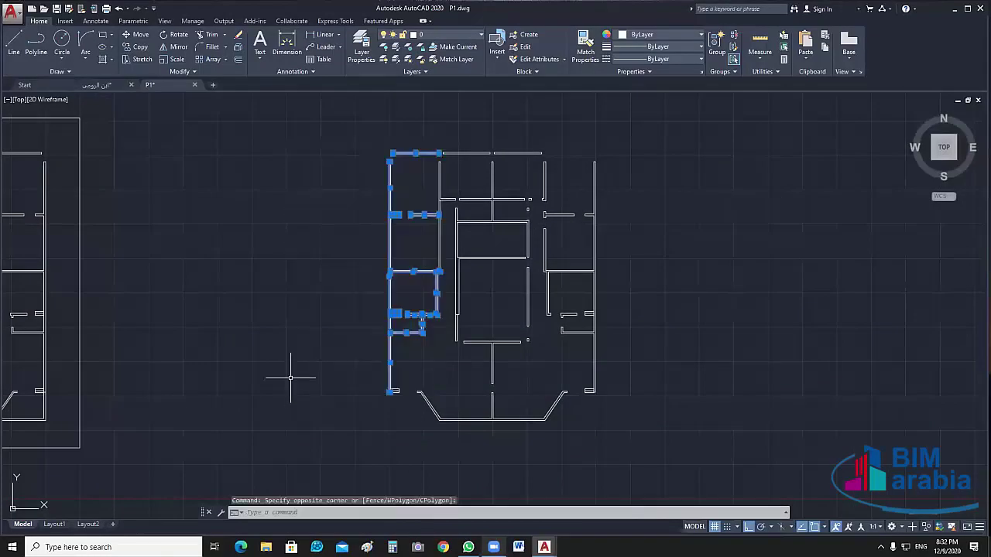
{"action": "key", "text": "Delete"}
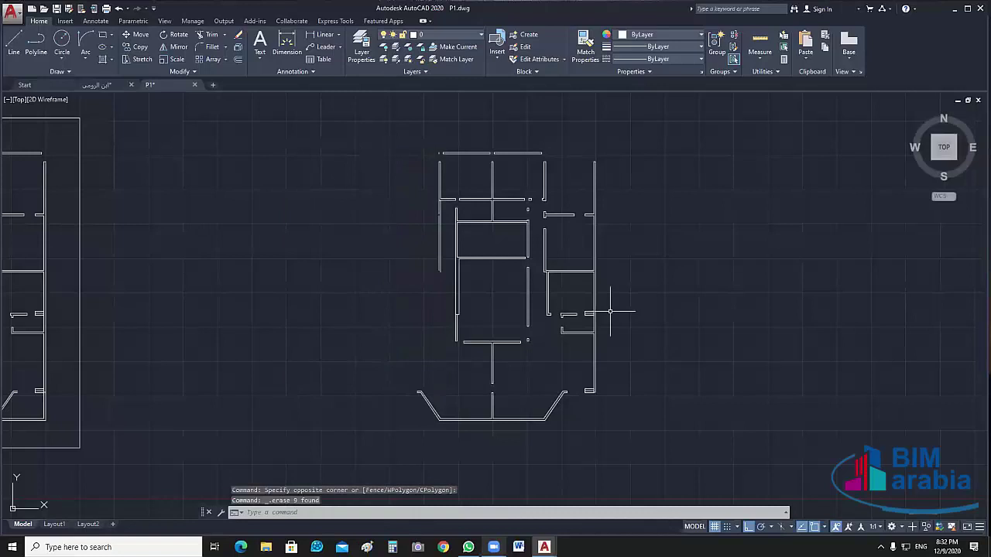
Erase the leftover wall piece at the top and review the rest of the plan
{"action": "left_click", "coordinate": [451, 172]}
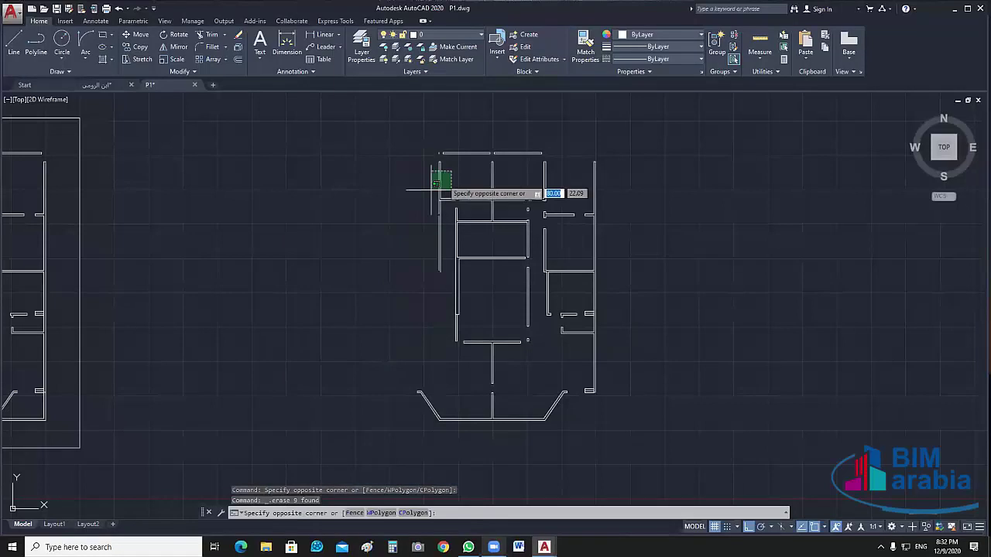
{"action": "left_click", "coordinate": [393, 265]}
{"action": "scroll", "coordinate": [433, 155], "scroll_direction": "up", "scroll_amount": 6}
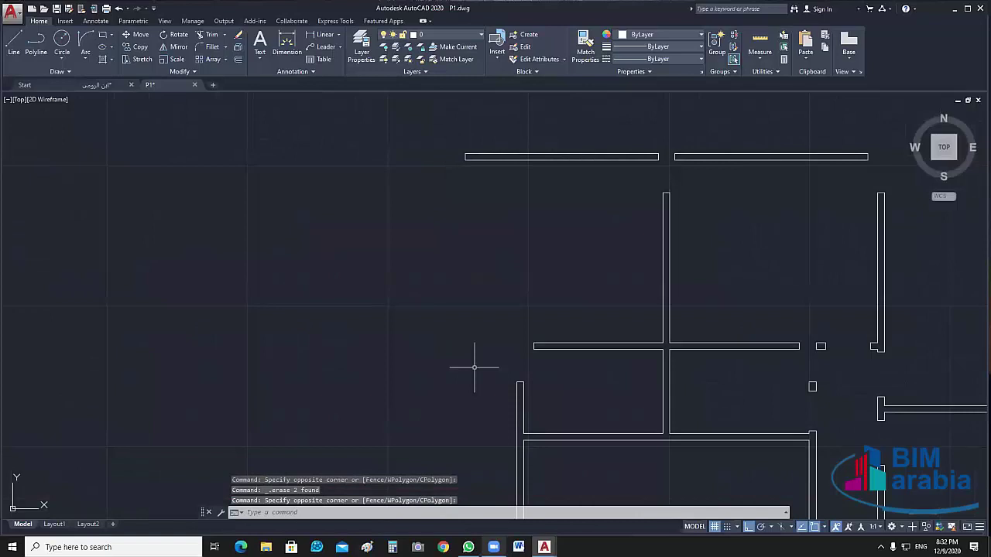
{"action": "key", "text": "Delete"}
{"action": "scroll", "coordinate": [503, 375], "scroll_direction": "down", "scroll_amount": 5}
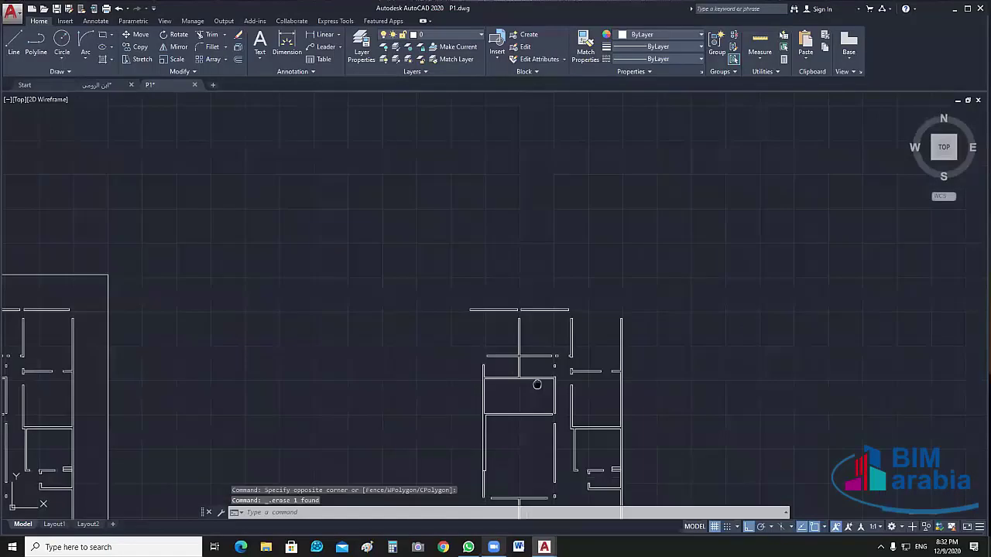
{"action": "middle_click_drag", "start_coordinate": [664, 469], "coordinate": [590, 354]}
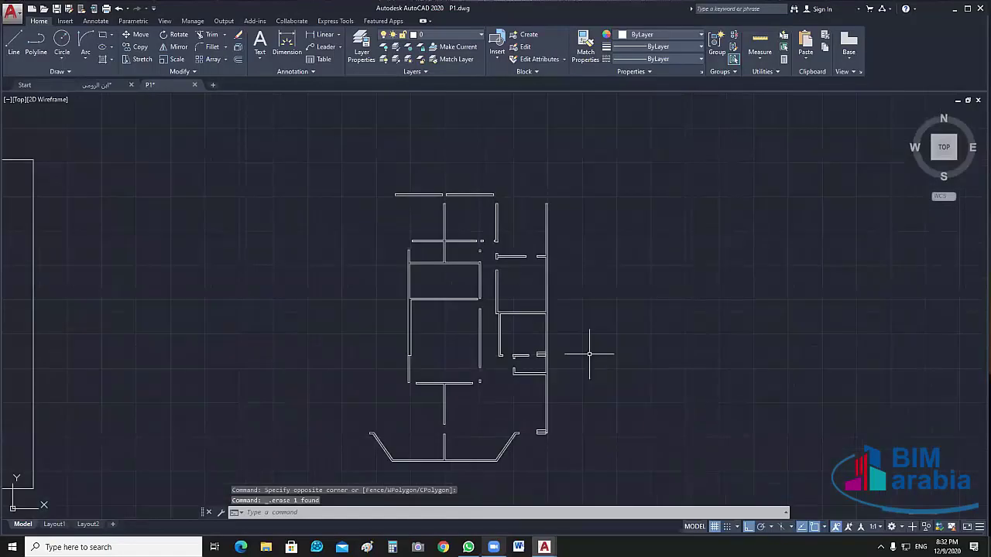
{"action": "scroll", "coordinate": [439, 262], "scroll_direction": "up", "scroll_amount": 5}
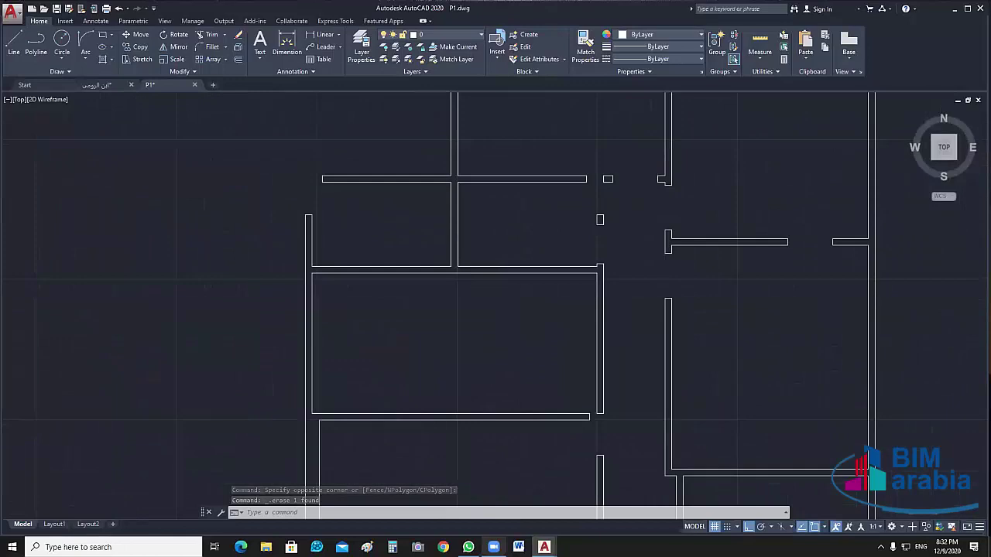
{"action": "scroll", "coordinate": [601, 398], "scroll_direction": "down", "scroll_amount": 5}
{"action": "middle_click_drag", "start_coordinate": [601, 398], "coordinate": [593, 357]}
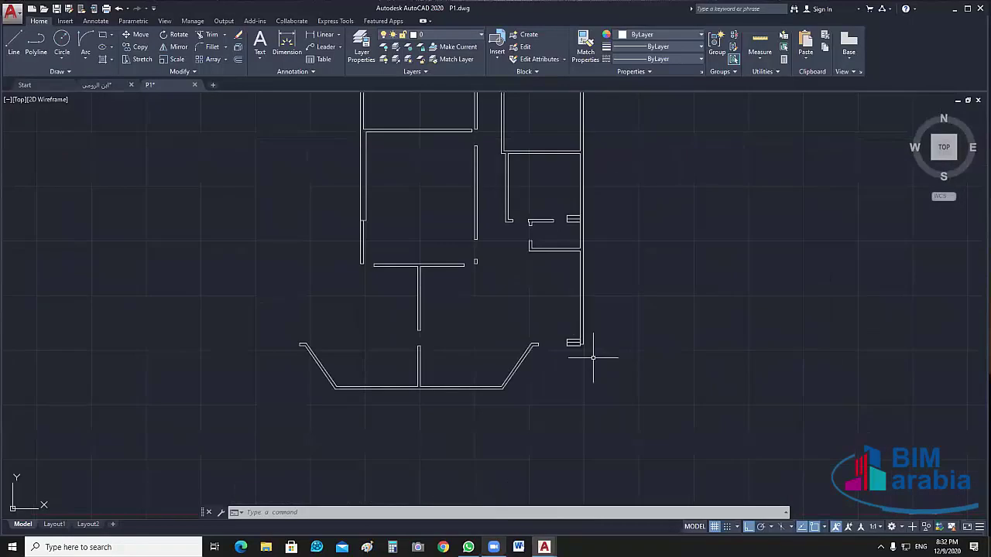
{"action": "scroll", "coordinate": [593, 358], "scroll_direction": "down", "scroll_amount": 3}
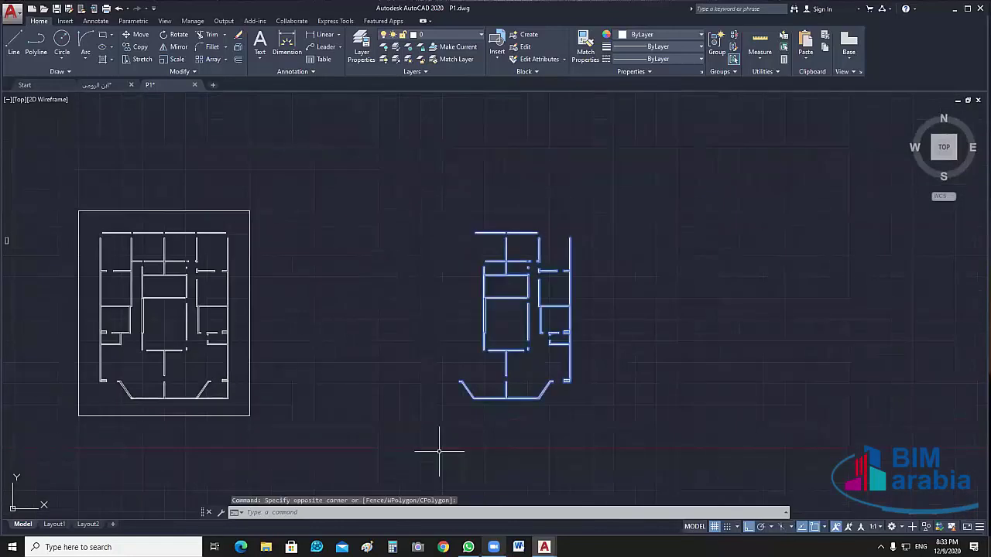
Join the selected wall lines into polylines with JOIN
{"action": "key", "text": "j"}
{"action": "key", "text": "Return"}
{"action": "scroll", "coordinate": [604, 309], "scroll_direction": "up", "scroll_amount": 3}
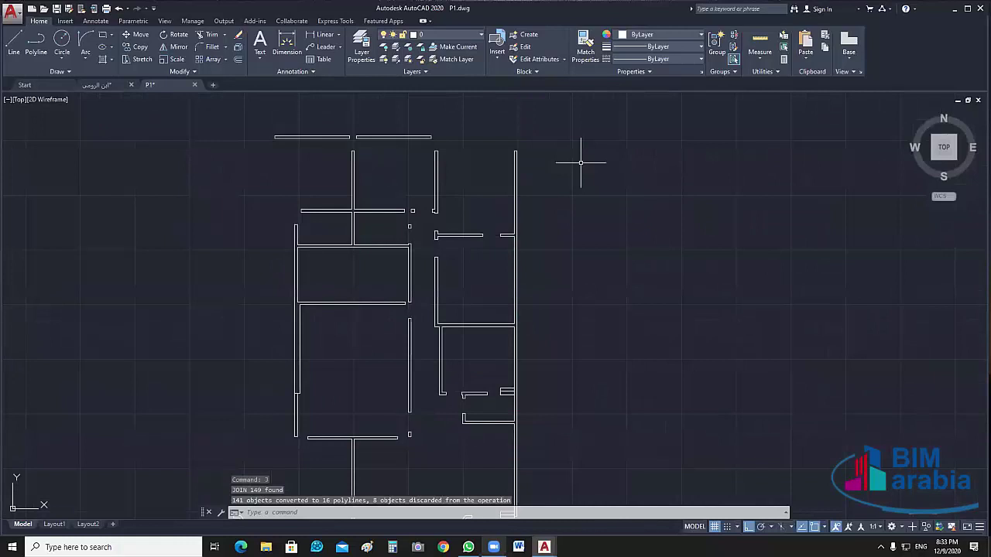
{"action": "scroll", "coordinate": [580, 163], "scroll_direction": "down", "scroll_amount": 2}
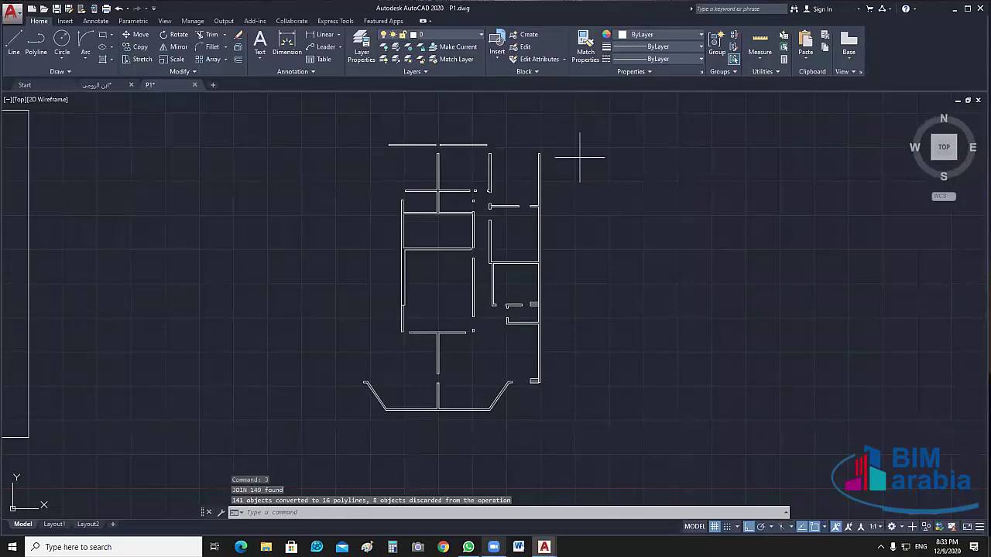
Select the right-wing walls to mirror them into a rebuilt left wing
{"action": "left_click", "coordinate": [579, 157]}
{"action": "left_click", "coordinate": [482, 359]}
{"action": "scroll", "coordinate": [476, 199], "scroll_direction": "up", "scroll_amount": 3}
{"action": "left_click", "coordinate": [487, 164]}
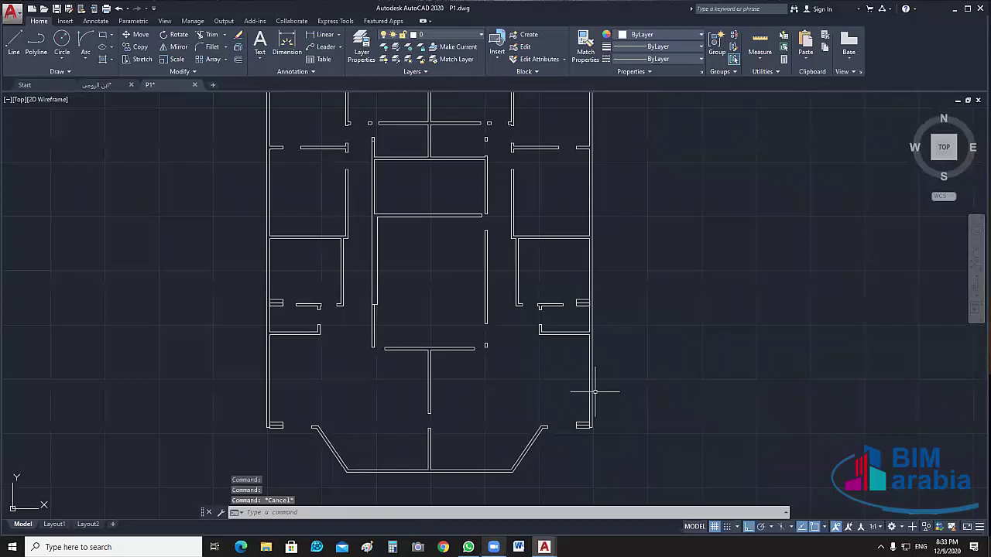
{"action": "scroll", "coordinate": [596, 392], "scroll_direction": "down", "scroll_amount": 4}
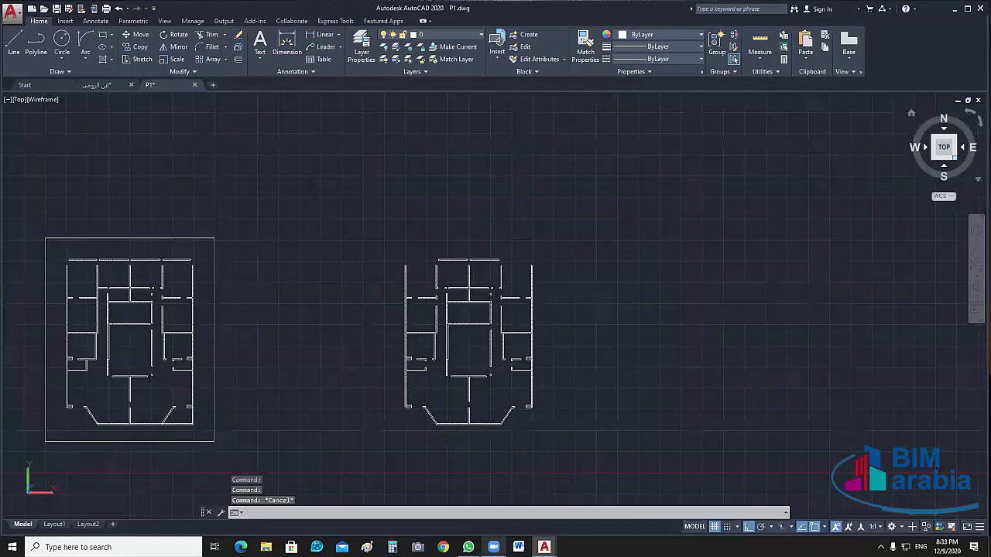
Extrude the selected wall polylines to a height of 3
{"action": "type", "text": "ext"}
{"action": "type", "text": "r"}
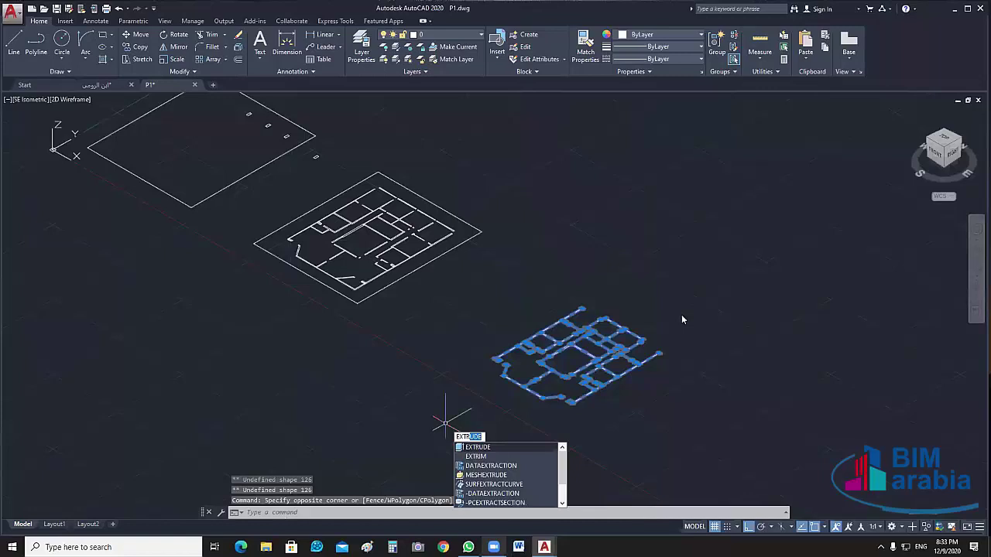
{"action": "key", "text": "Return"}
{"action": "type", "text": "3"}
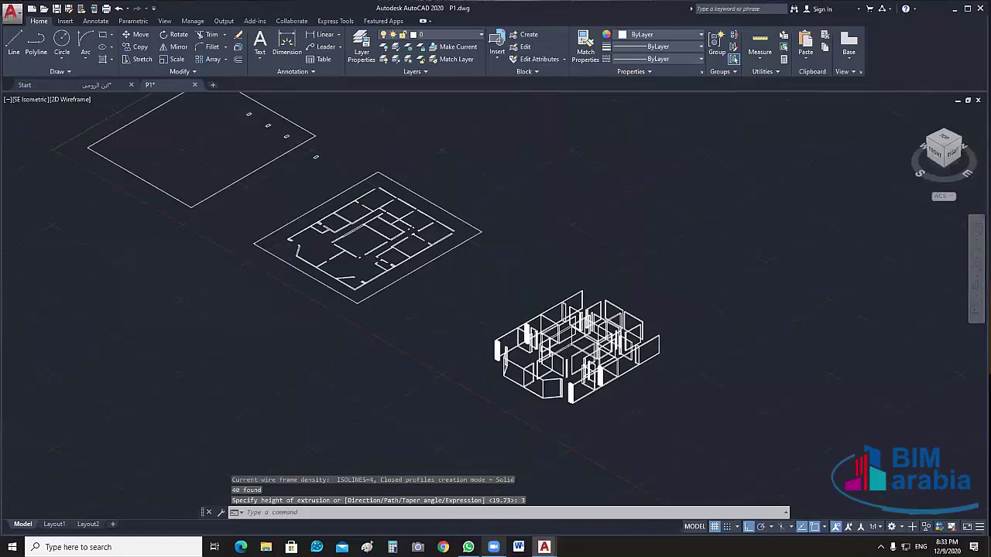
{"action": "scroll", "coordinate": [661, 387], "scroll_direction": "up", "scroll_amount": 4}
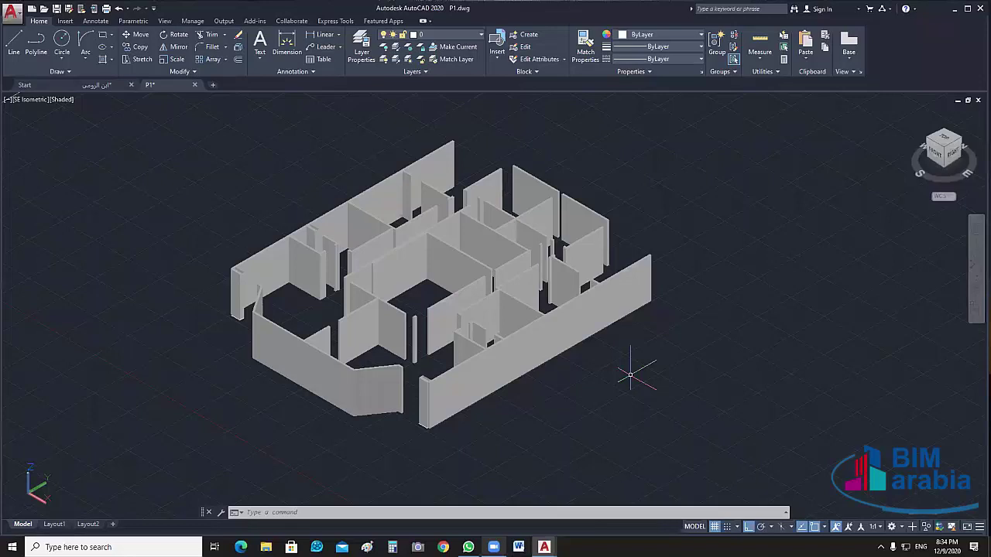
Pan across the 3D walls, then undo back to the top-down 2D Wireframe view
{"action": "scroll", "coordinate": [631, 375], "scroll_direction": "up", "scroll_amount": 8}
{"action": "middle_click_drag", "start_coordinate": [630, 375], "coordinate": [324, 302]}
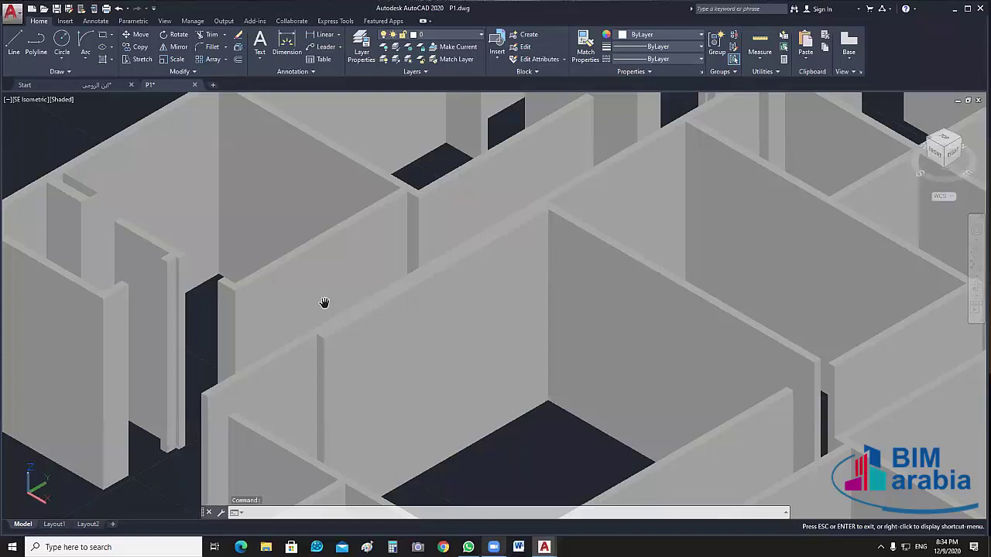
{"action": "left_click_drag", "start_coordinate": [325, 302], "coordinate": [473, 260]}
{"action": "key", "text": "Escape"}
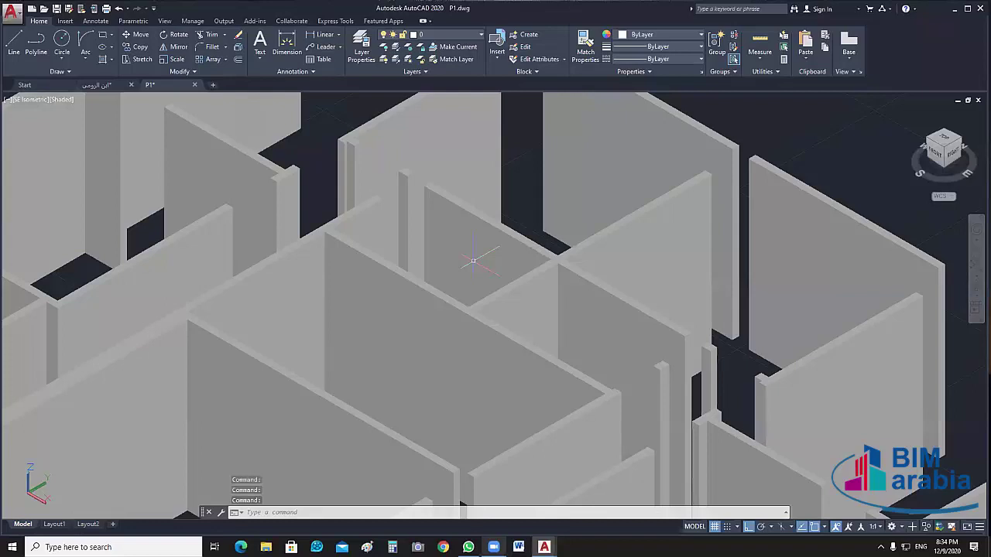
{"action": "scroll", "coordinate": [407, 352], "scroll_direction": "down", "scroll_amount": 5}
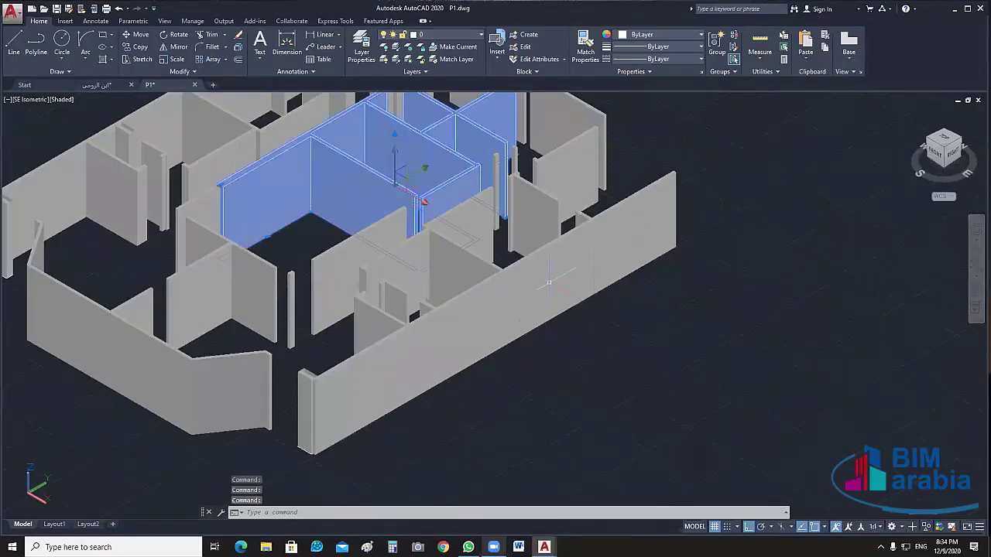
{"action": "key", "text": "ctrl+z"}
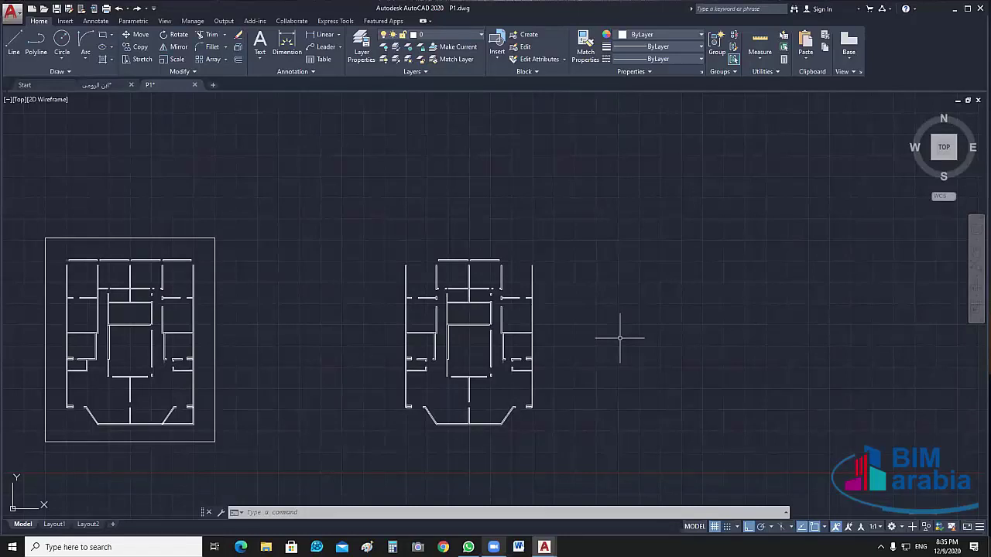
Turn all hidden layers back on and end object isolation
{"action": "left_click", "coordinate": [385, 61]}
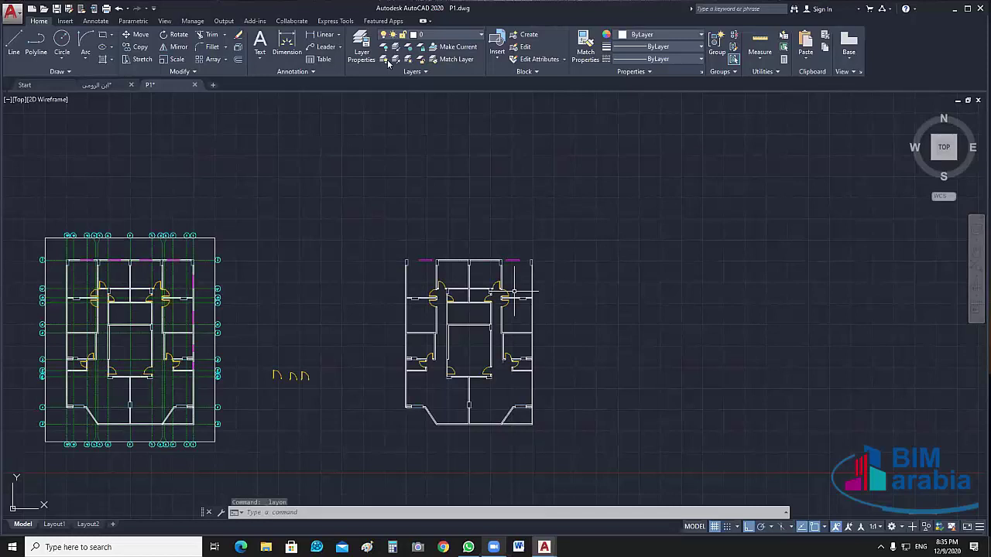
{"action": "scroll", "coordinate": [514, 293], "scroll_direction": "up", "scroll_amount": 4}
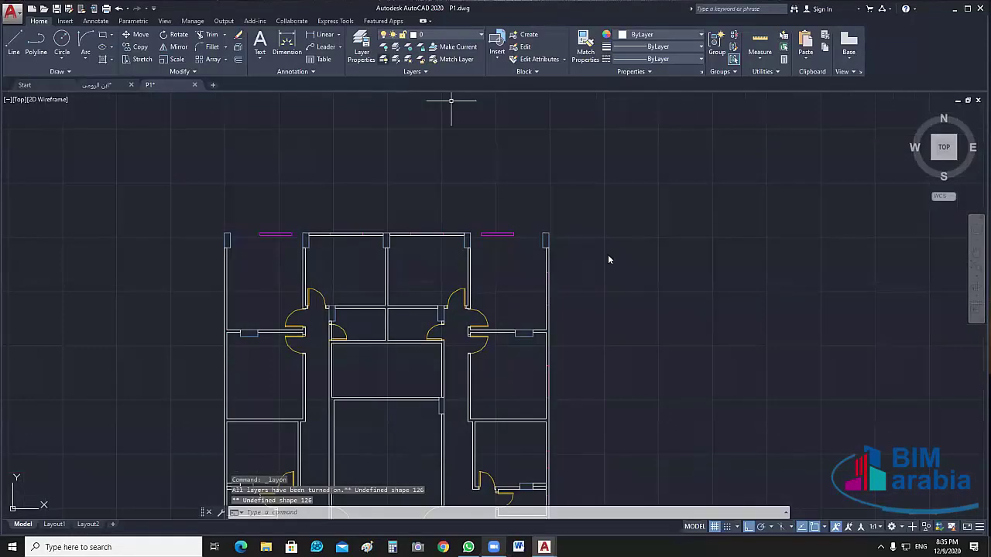
{"action": "scroll", "coordinate": [608, 259], "scroll_direction": "down", "scroll_amount": 4}
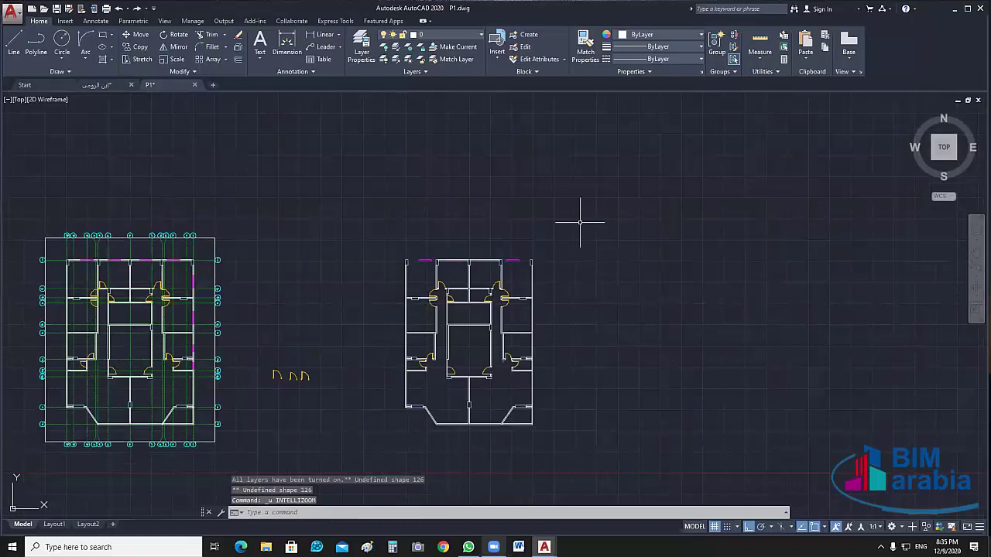
{"action": "right_click", "coordinate": [580, 223]}
{"action": "left_click", "coordinate": [752, 289]}
Nudge the floor plan view and minimize AutoCAD to the desktop
{"action": "scroll", "coordinate": [586, 325], "scroll_direction": "up", "scroll_amount": 4}
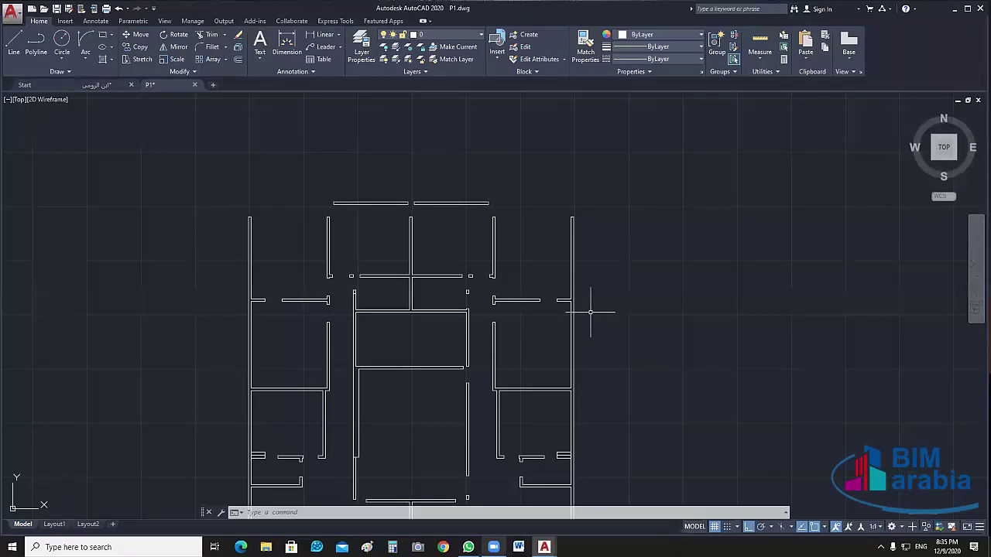
{"action": "middle_click_drag", "start_coordinate": [639, 274], "coordinate": [601, 259]}
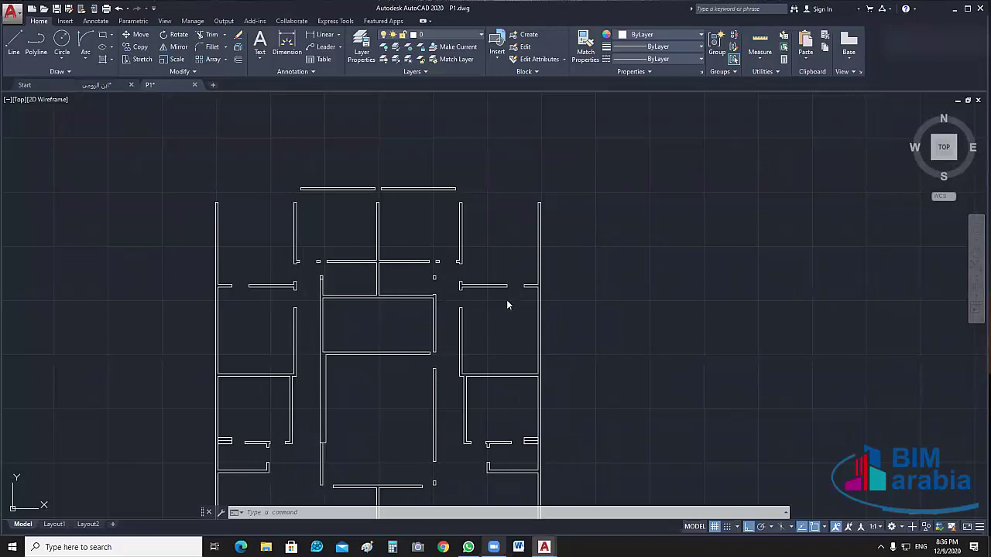
{"action": "key", "text": "super+d"}
View the paper floor-plan photo, minimize it, and return to AutoCAD's drawing windows
{"action": "key", "text": "i"}
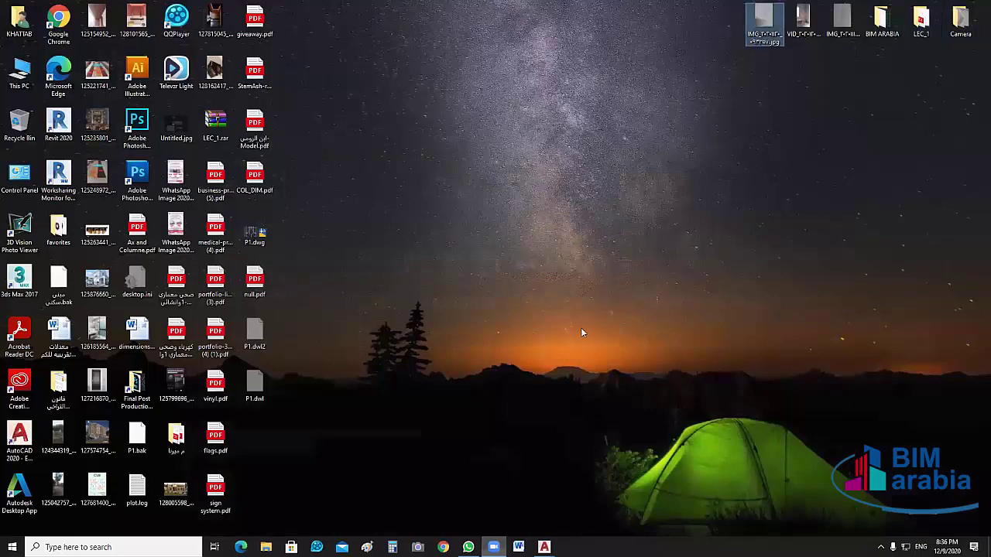
{"action": "key", "text": "Return"}
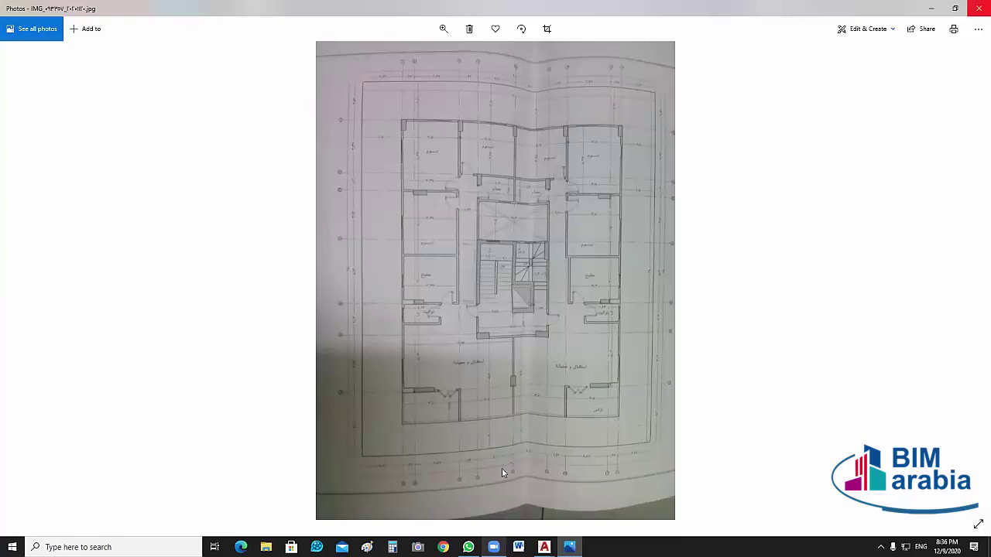
{"action": "key", "text": "super+d"}
{"action": "left_click", "coordinate": [544, 547]}
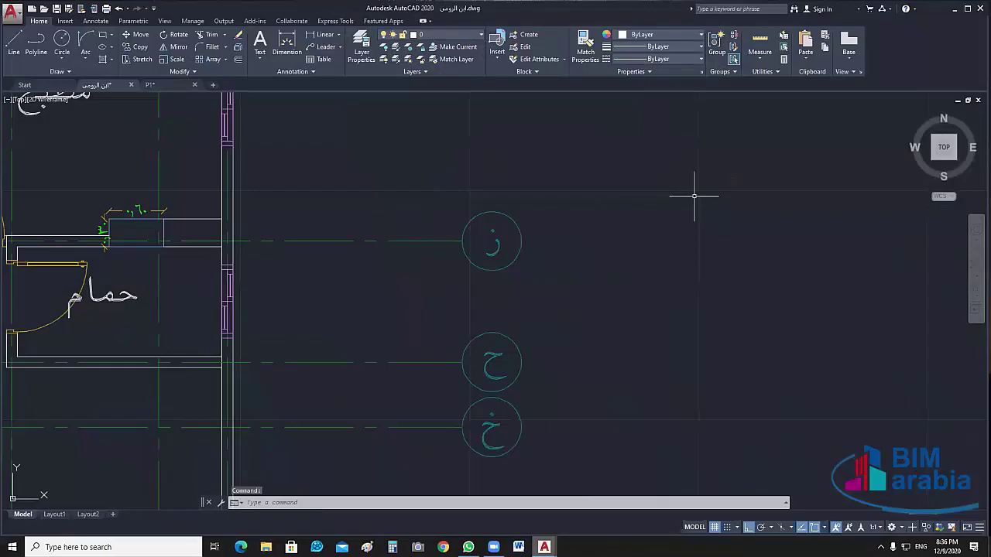
Zoom out and back in on the ابن الرومي.dwg floor-plan image, then show the desktop
{"action": "scroll", "coordinate": [652, 250], "scroll_direction": "down", "scroll_amount": 6}
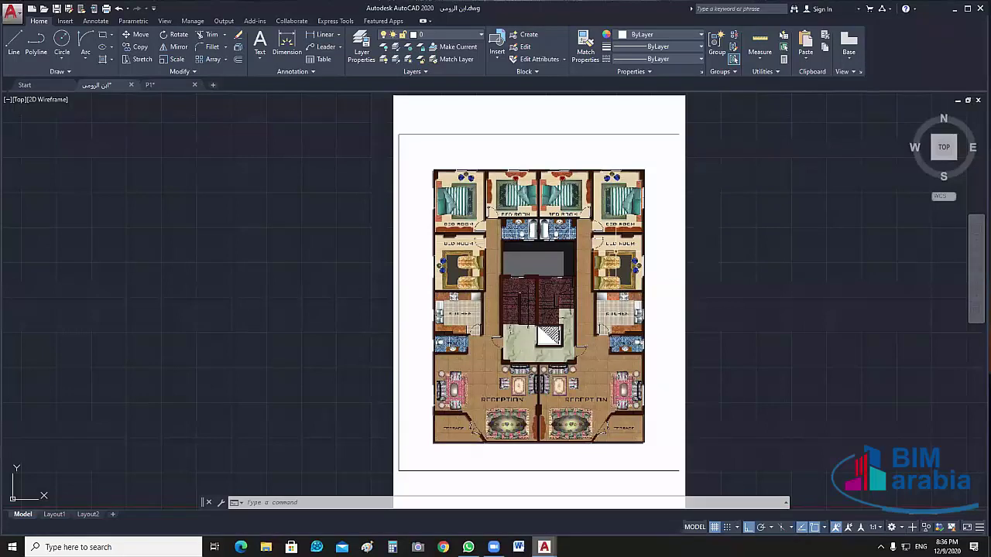
{"action": "scroll", "coordinate": [615, 313], "scroll_direction": "up", "scroll_amount": 5}
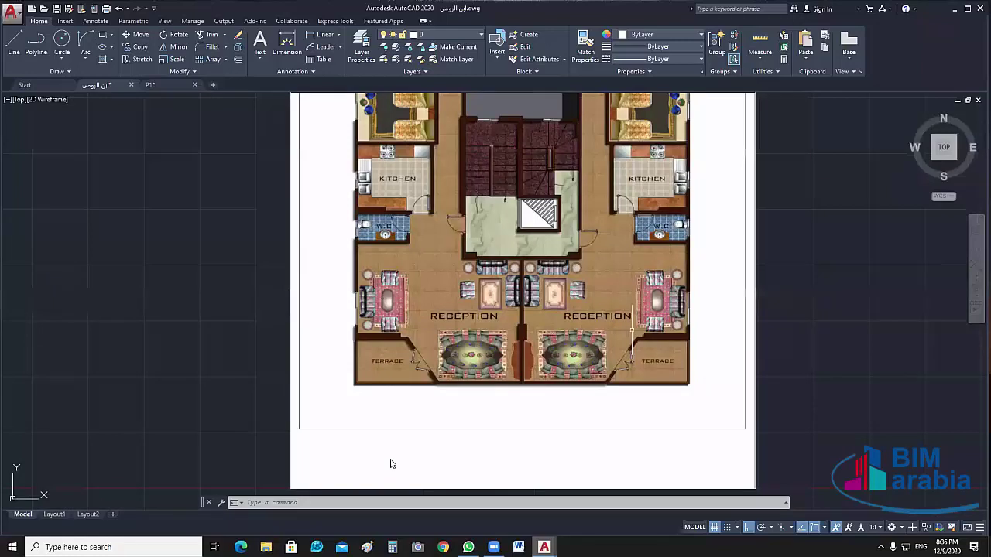
{"action": "key", "text": "super+d"}
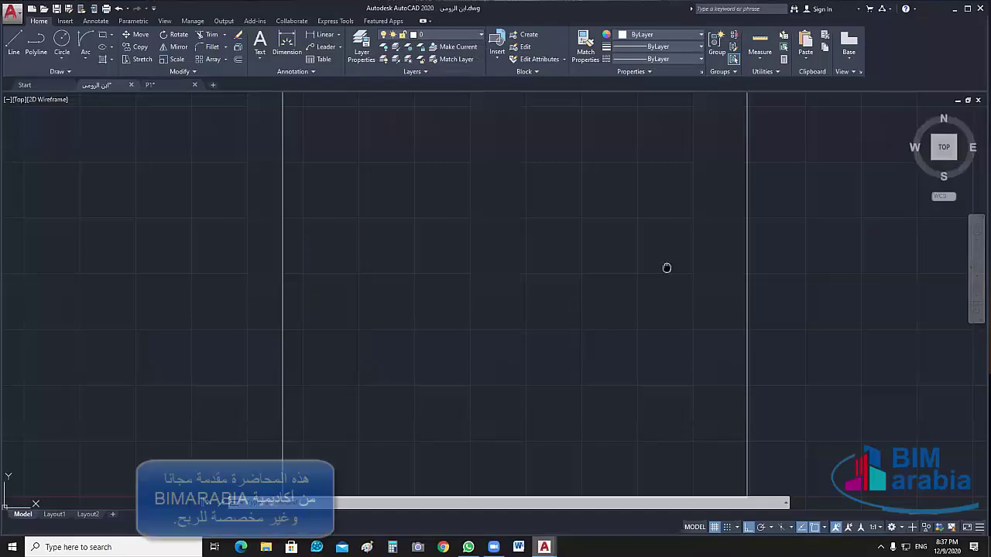
{"action": "scroll", "coordinate": [612, 178], "scroll_direction": "up", "scroll_amount": 2}
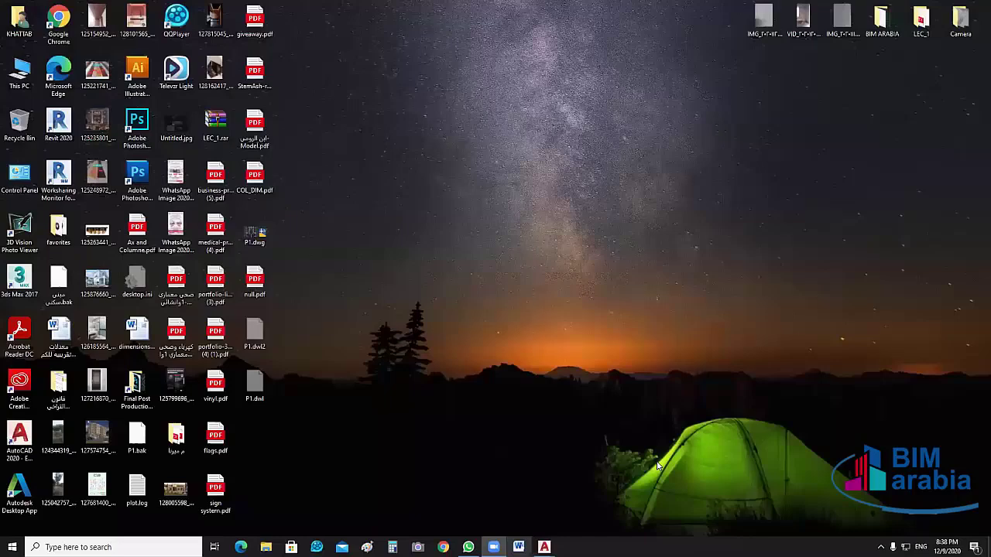
{"action": "mouse_move", "coordinate": [545, 548]}
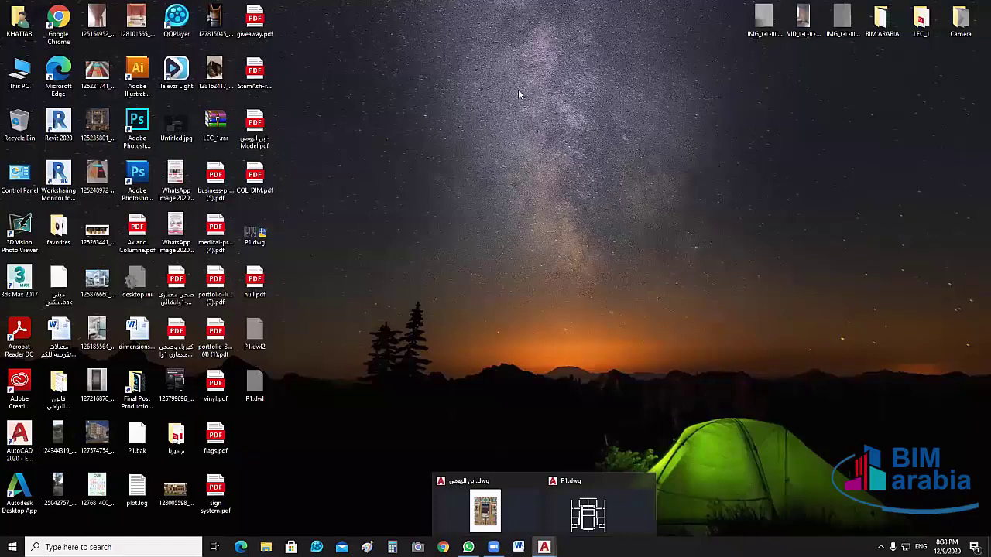
Open Plan.jpg from D:\My Cources\Post Production\photoshop in the photo viewer
{"action": "key", "text": "super+e"}
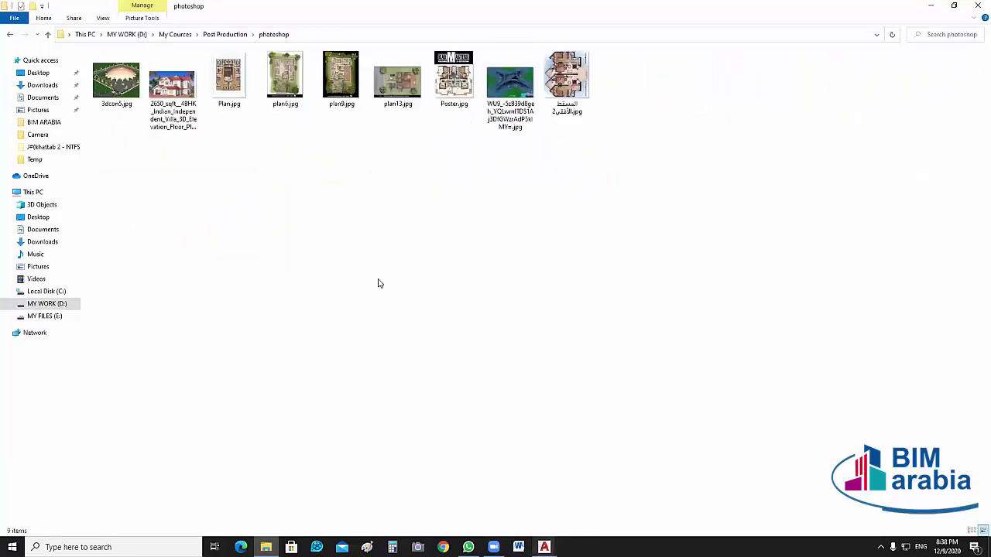
{"action": "key", "text": "p"}
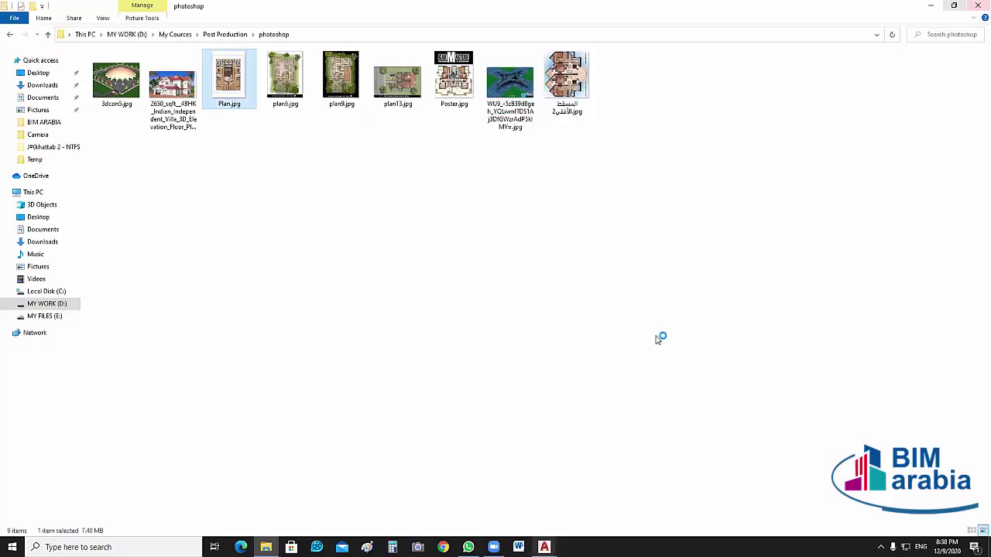
{"action": "key", "text": "super+d"}
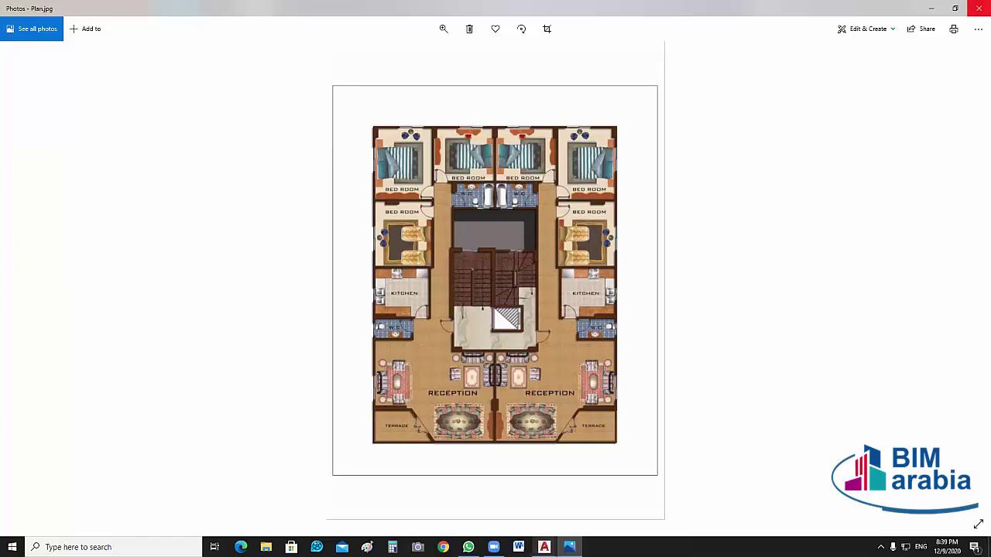
Close the Plan.jpg viewer to return to P1.dwg in AutoCAD
{"action": "left_click", "coordinate": [979, 8]}
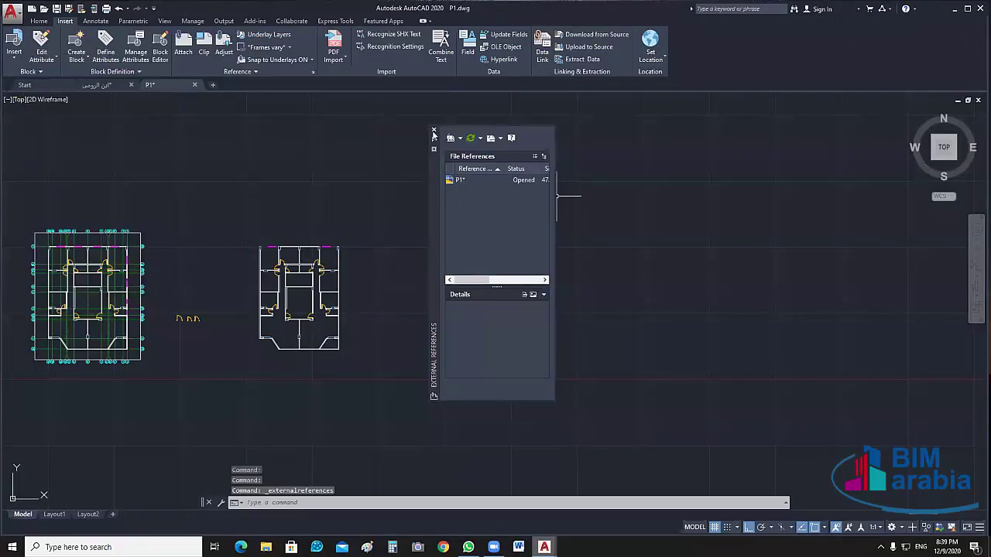
Toggle the External References palette and browse its Attach file-type list twice without attaching anything
{"action": "left_click", "coordinate": [434, 131]}
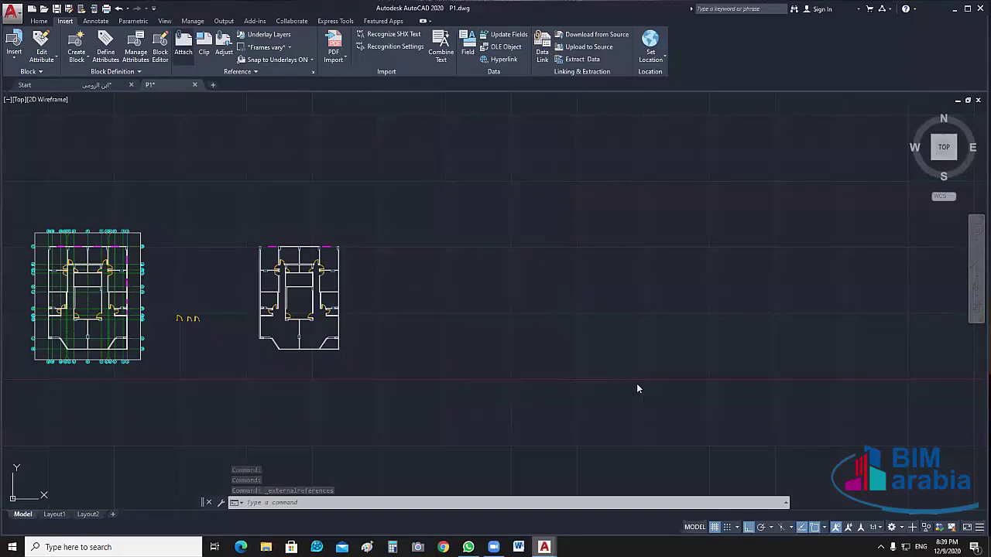
{"action": "key", "text": "Escape"}
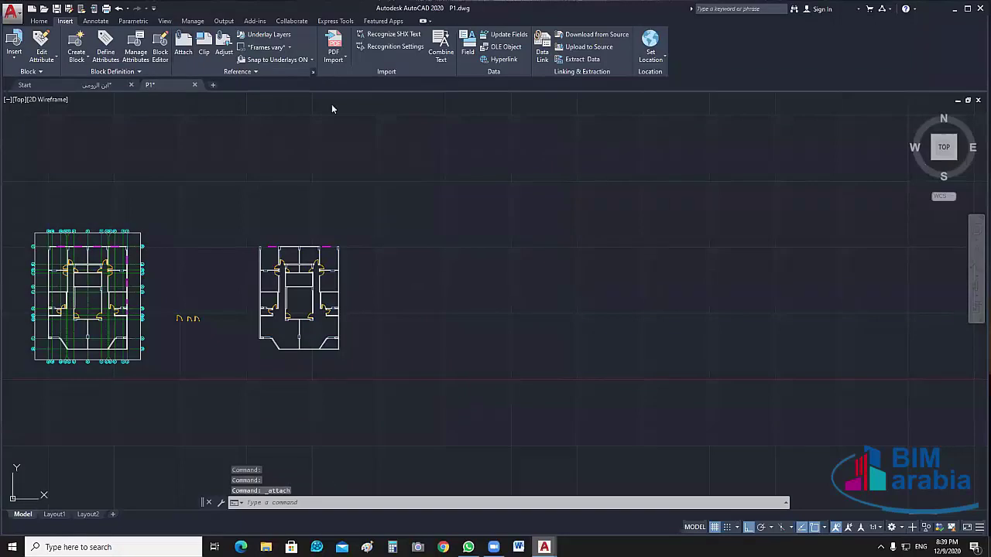
{"action": "left_click", "coordinate": [313, 71]}
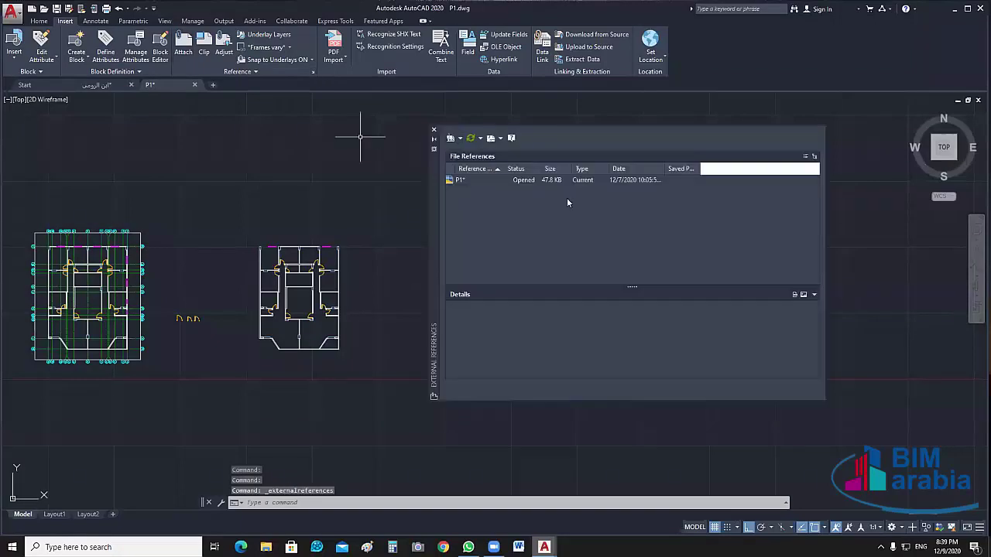
{"action": "left_click", "coordinate": [459, 139]}
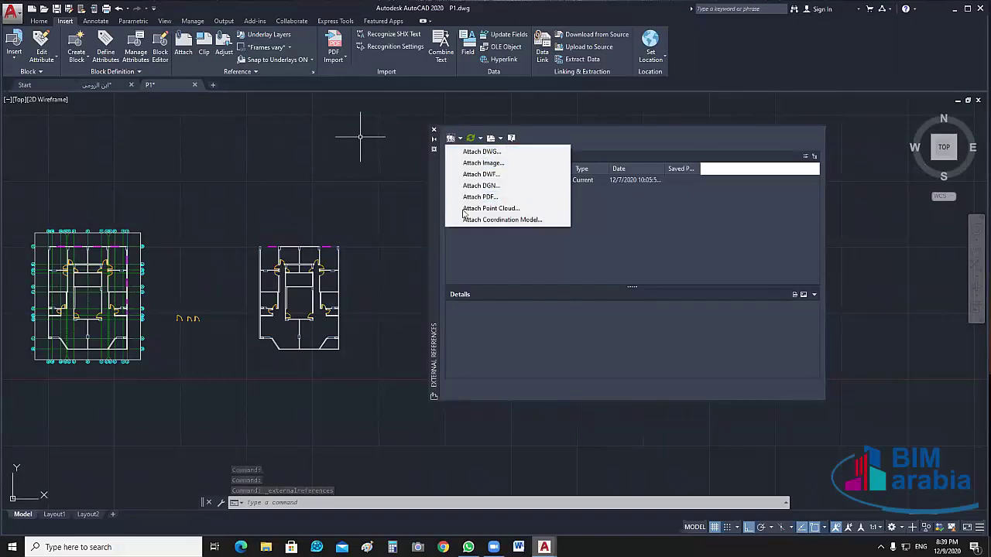
{"action": "left_click", "coordinate": [457, 247]}
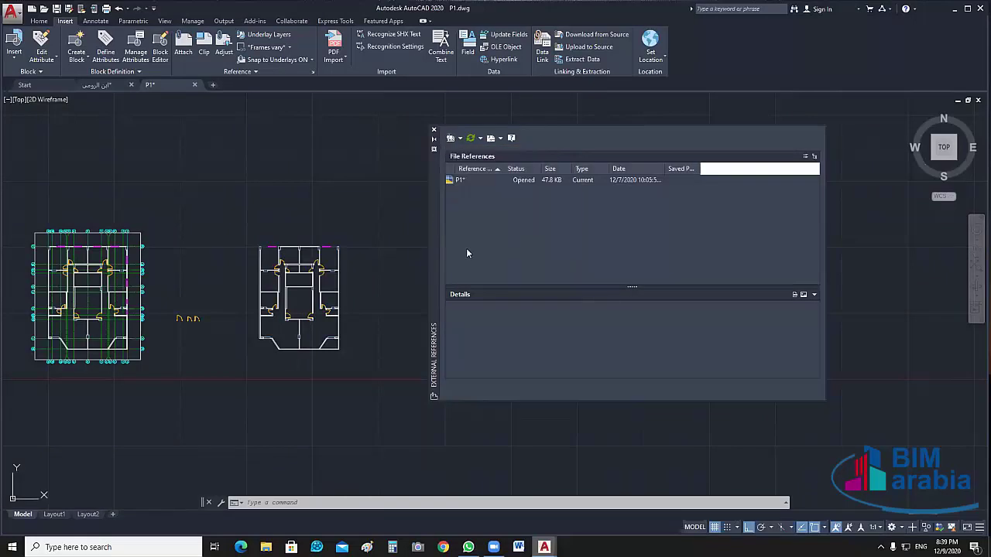
{"action": "left_click", "coordinate": [313, 72]}
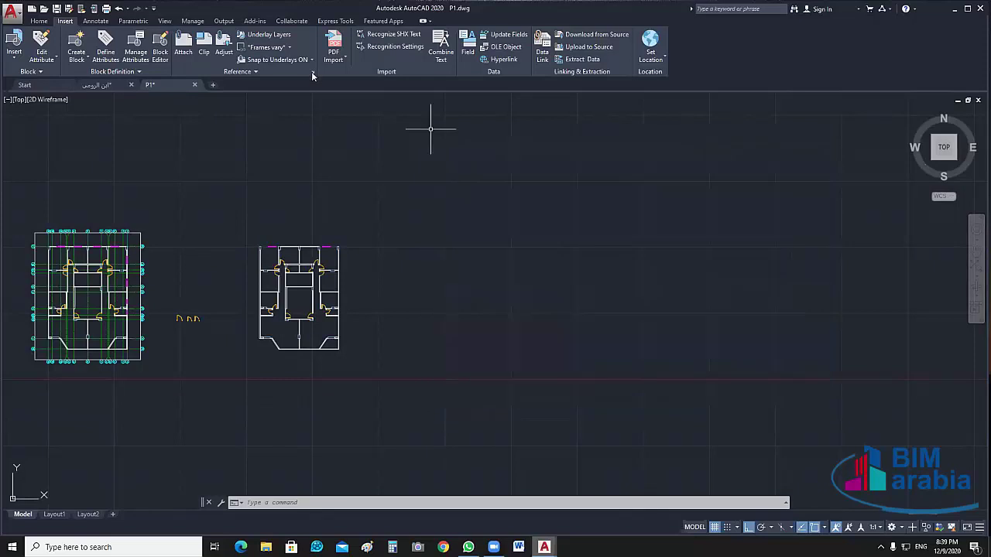
{"action": "left_click", "coordinate": [313, 74]}
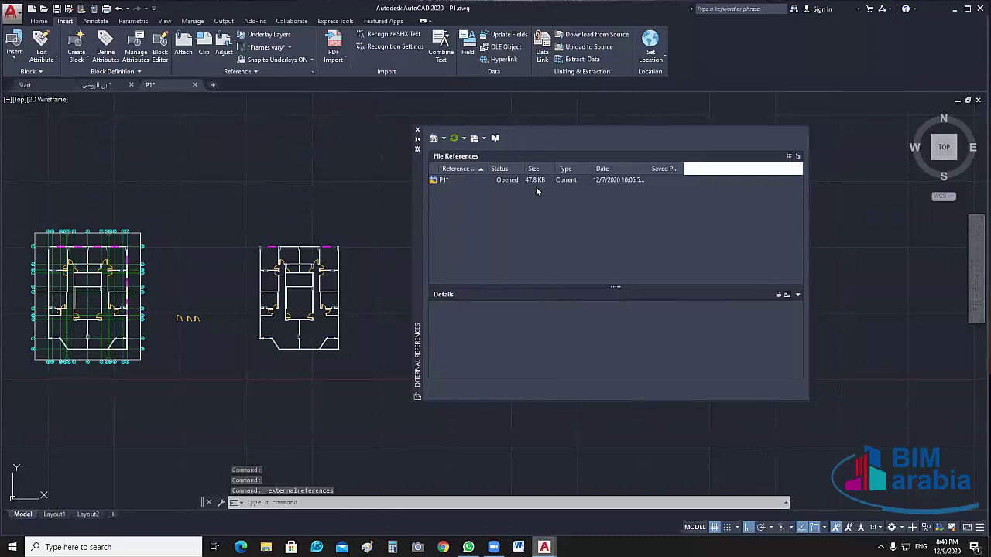
{"action": "left_click", "coordinate": [444, 139]}
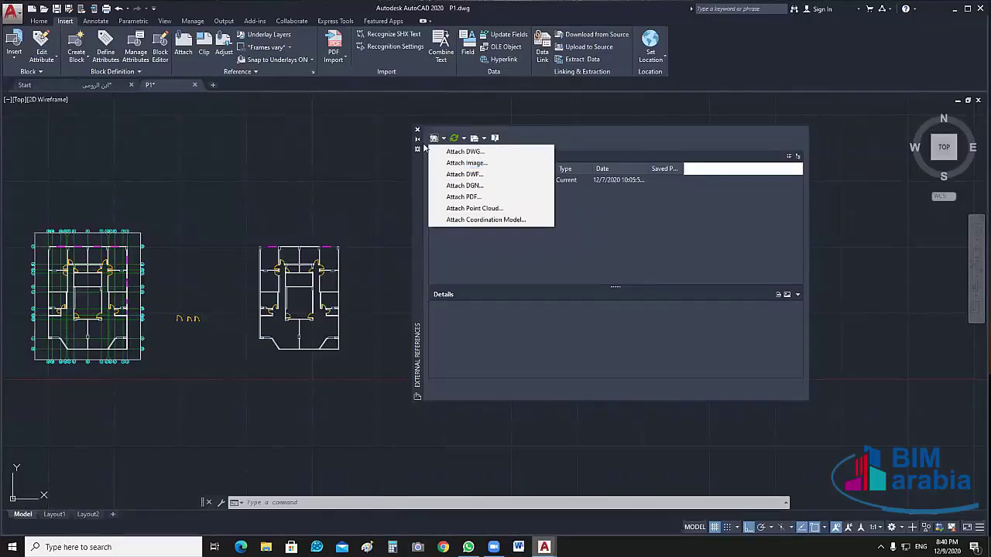
{"action": "left_click", "coordinate": [822, 141]}
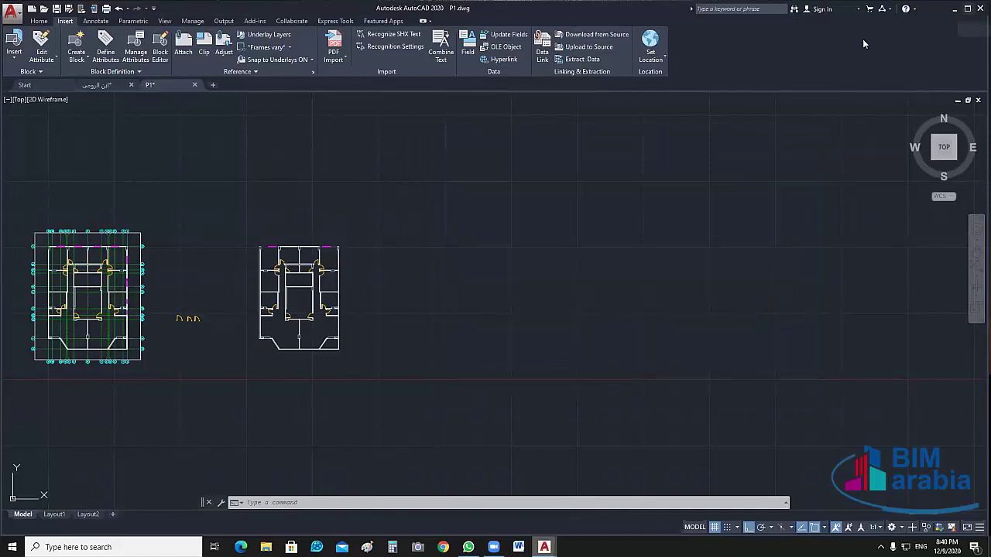
{"action": "left_click", "coordinate": [967, 9]}
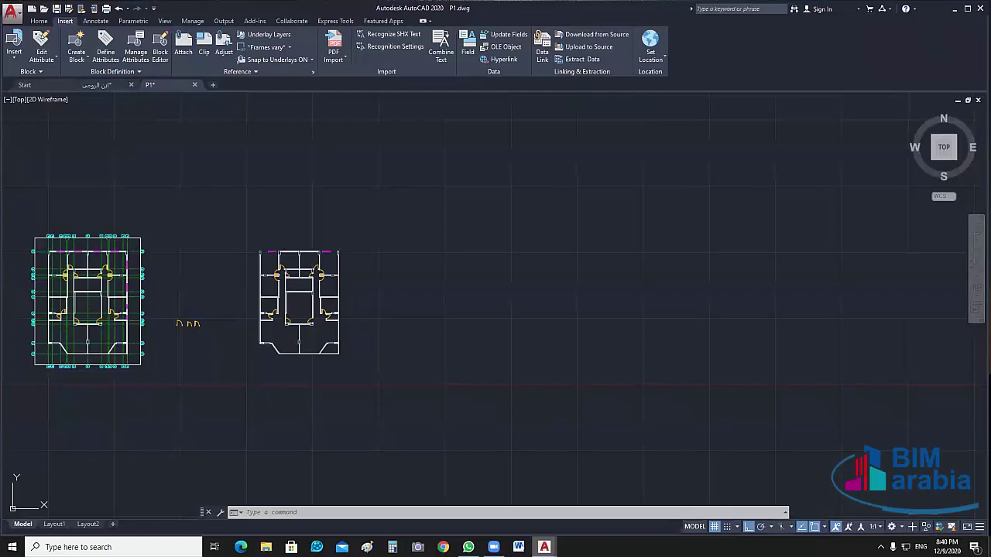
Window-select and erase the old floor-plan image in P1.dwg, then uncover Plan.jpg on the desktop
{"action": "left_click_drag", "start_coordinate": [542, 7], "coordinate": [512, 232]}
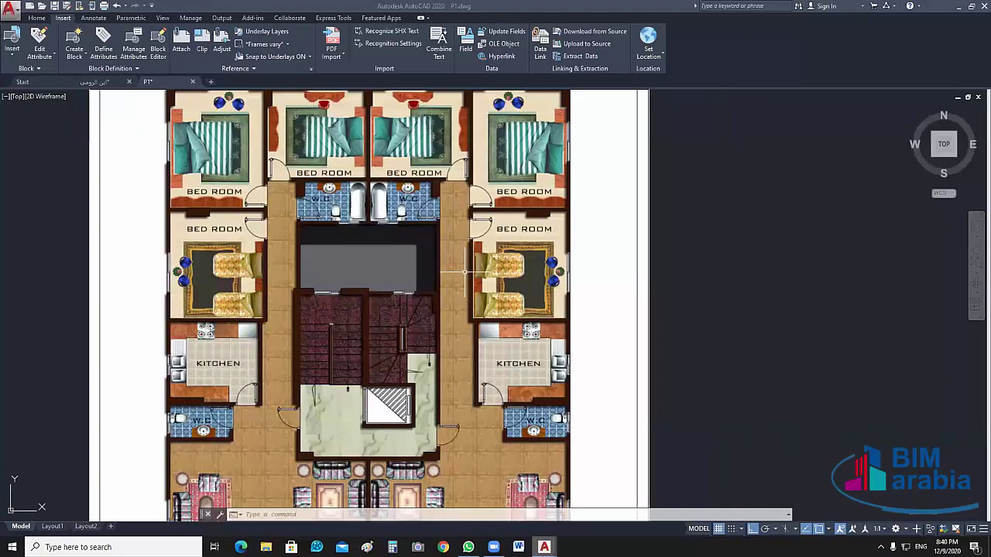
{"action": "scroll", "coordinate": [465, 272], "scroll_direction": "down", "scroll_amount": 3}
{"action": "left_click", "coordinate": [703, 232]}
{"action": "left_click", "coordinate": [352, 320]}
{"action": "key", "text": "Delete"}
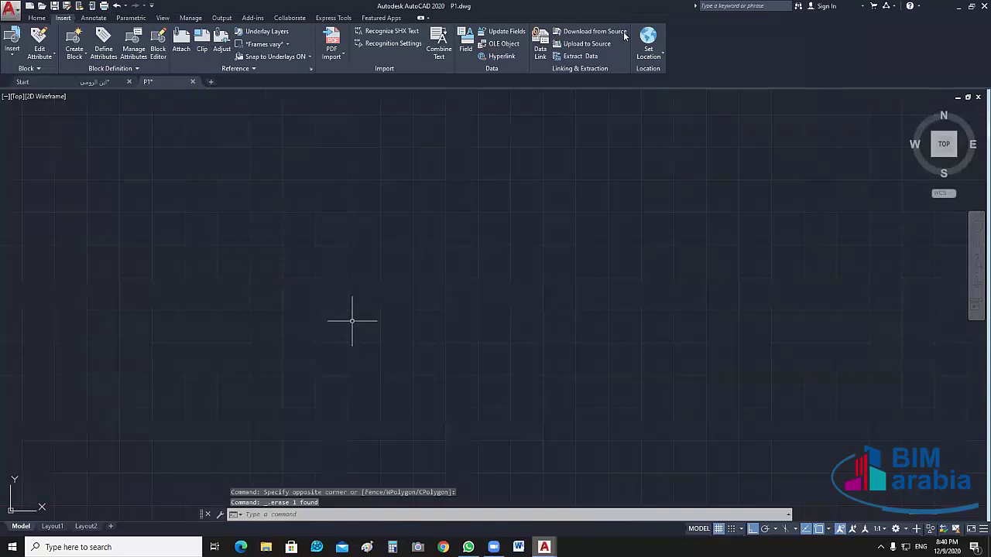
{"action": "scroll", "coordinate": [630, 237], "scroll_direction": "down", "scroll_amount": 2}
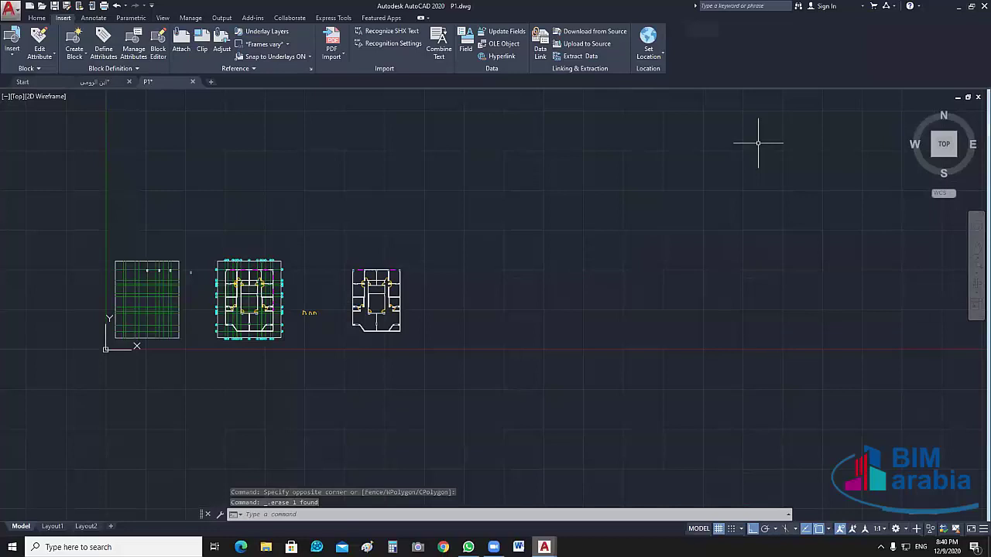
{"action": "key", "text": "super+d"}
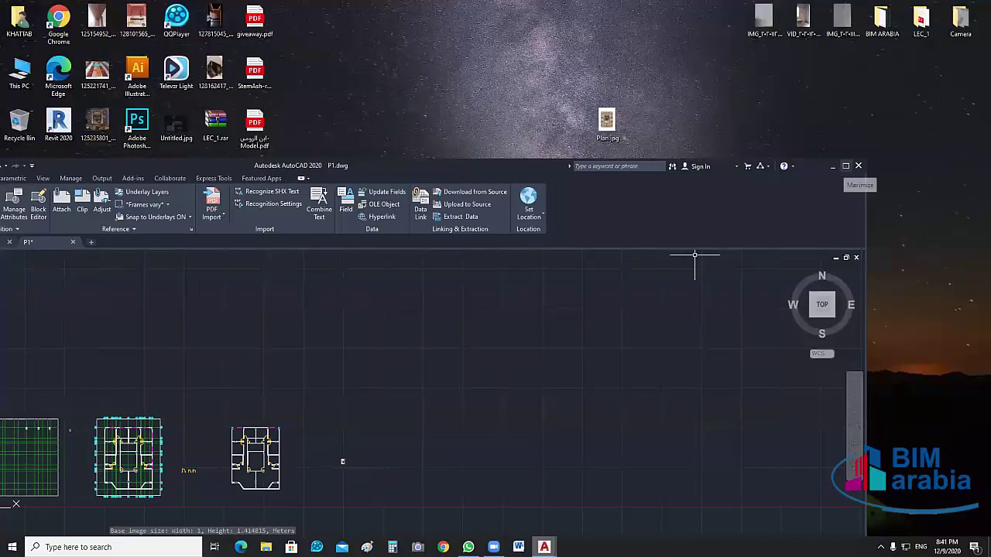
Select the placed Plan.jpg to show brightness 50, contrast 50, fade 0, and recentre the view
{"action": "left_click", "coordinate": [845, 166]}
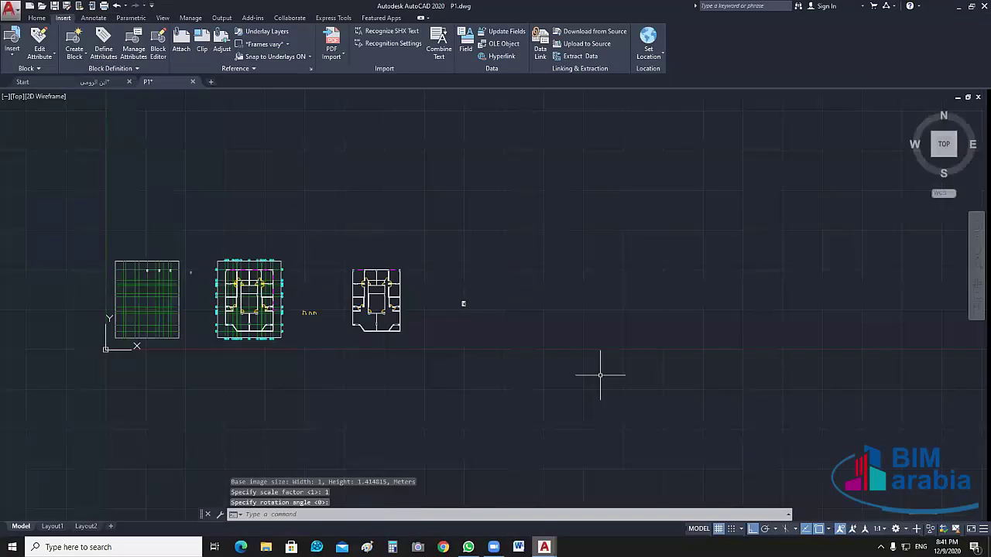
{"action": "scroll", "coordinate": [270, 283], "scroll_direction": "up", "scroll_amount": 2}
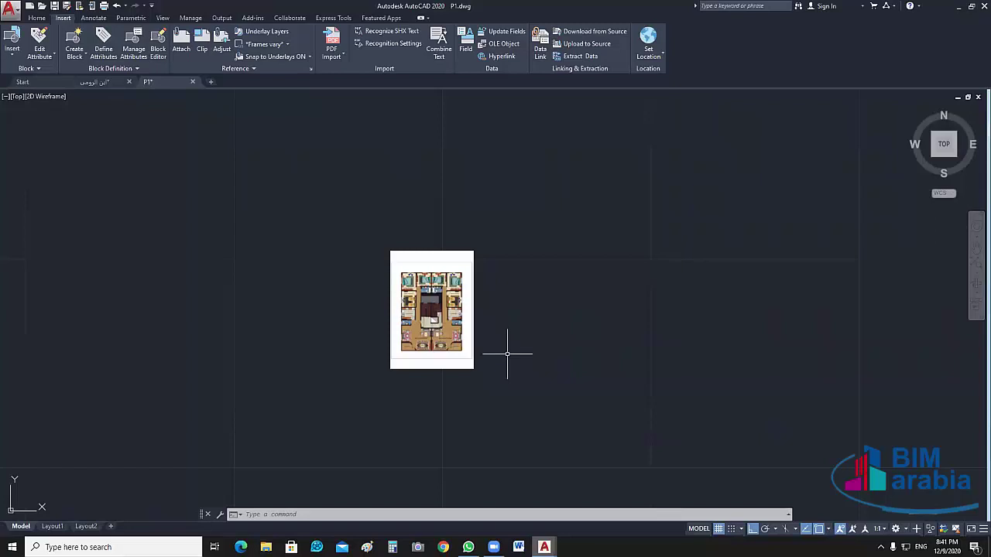
{"action": "scroll", "coordinate": [489, 296], "scroll_direction": "up", "scroll_amount": 4}
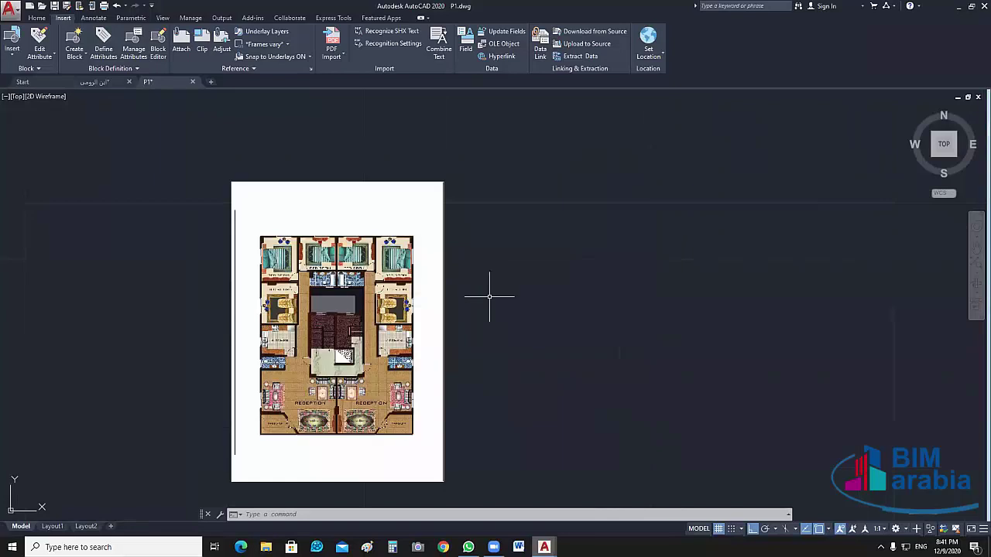
{"action": "middle_click_drag", "start_coordinate": [489, 296], "coordinate": [582, 261]}
{"action": "left_click_drag", "start_coordinate": [511, 325], "coordinate": [586, 382]}
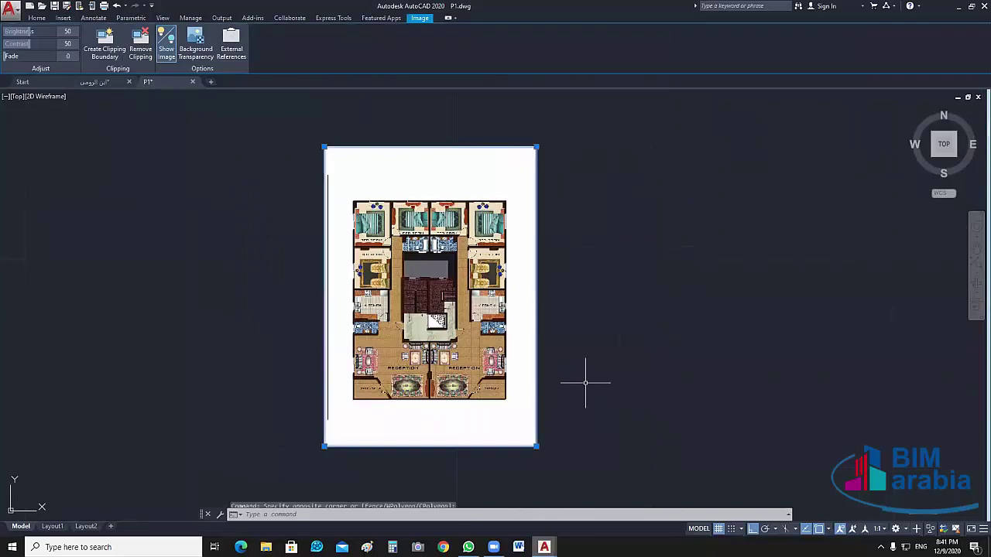
{"action": "middle_click_drag", "start_coordinate": [557, 312], "coordinate": [600, 345]}
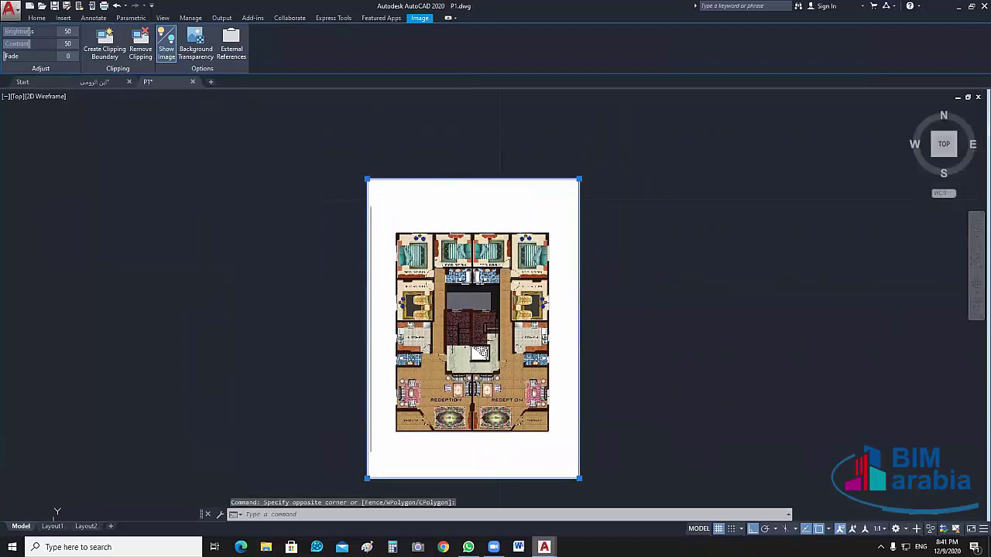
{"action": "middle_click_drag", "start_coordinate": [667, 347], "coordinate": [638, 392]}
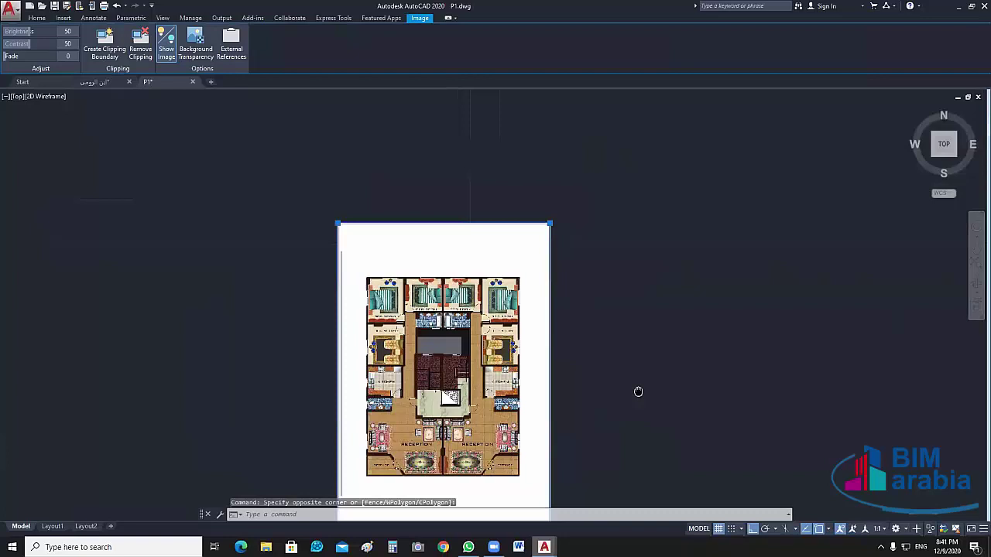
{"action": "middle_click_drag", "start_coordinate": [638, 392], "coordinate": [613, 422]}
{"action": "key", "text": "Escape"}
{"action": "key", "text": "Escape"}
{"action": "type", "text": "d"}
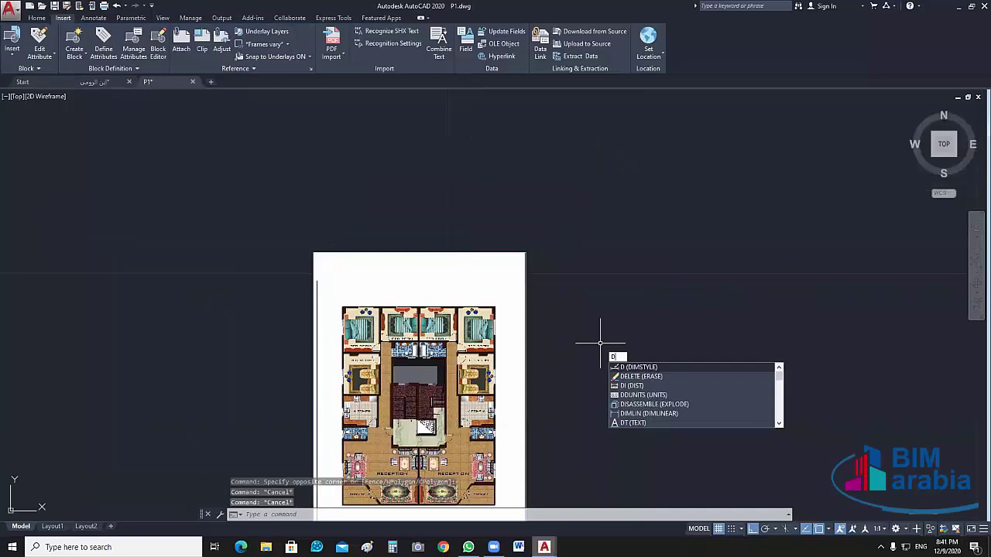
{"action": "type", "text": "i"}
{"action": "key", "text": "Return"}
{"action": "left_click", "coordinate": [314, 252]}
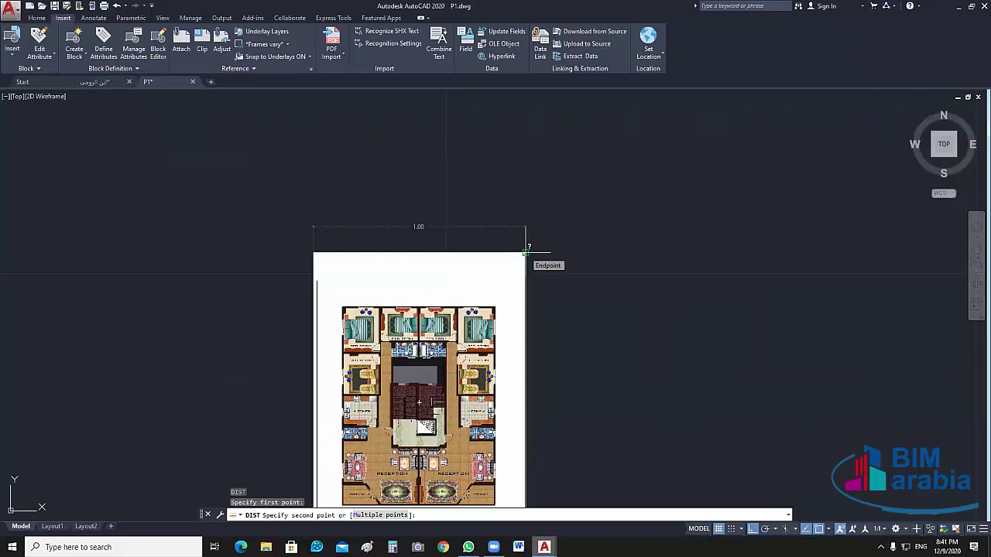
{"action": "key", "text": "Escape"}
{"action": "scroll", "coordinate": [456, 275], "scroll_direction": "up", "scroll_amount": 2}
{"action": "left_click", "coordinate": [583, 189]}
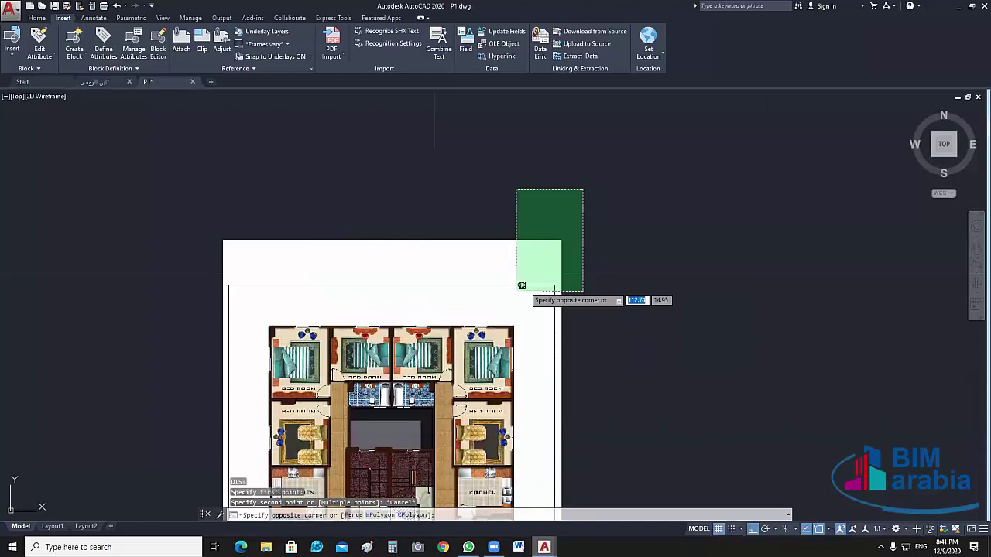
Reposition the view over the floor-plan image and clear the selection
{"action": "left_click", "coordinate": [522, 285]}
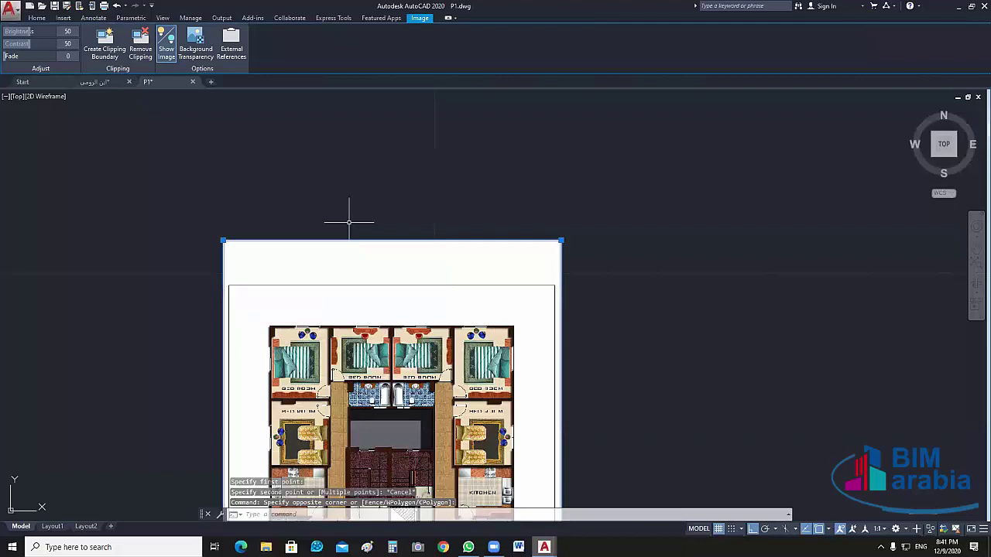
{"action": "mouse_move", "coordinate": [348, 222]}
{"action": "middle_mouse_down"}
{"action": "mouse_move", "coordinate": [211, 195]}
{"action": "mouse_move", "coordinate": [529, 281]}
{"action": "middle_mouse_up"}
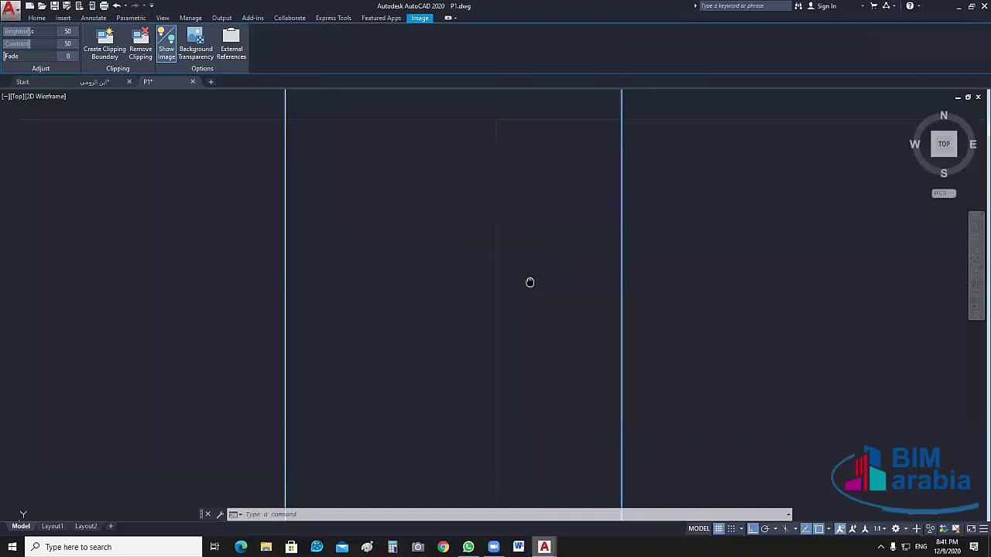
{"action": "middle_click_drag", "start_coordinate": [529, 282], "coordinate": [531, 333]}
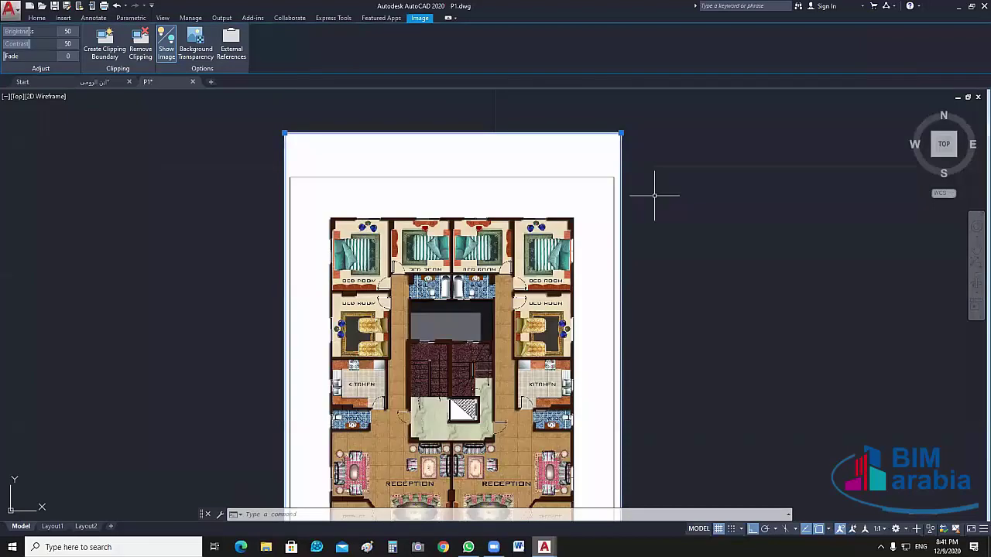
{"action": "key", "text": "Escape"}
Window-select the floor-plan image and raise its fade to 87
{"action": "scroll", "coordinate": [654, 195], "scroll_direction": "down", "scroll_amount": 4}
{"action": "left_click", "coordinate": [606, 177]}
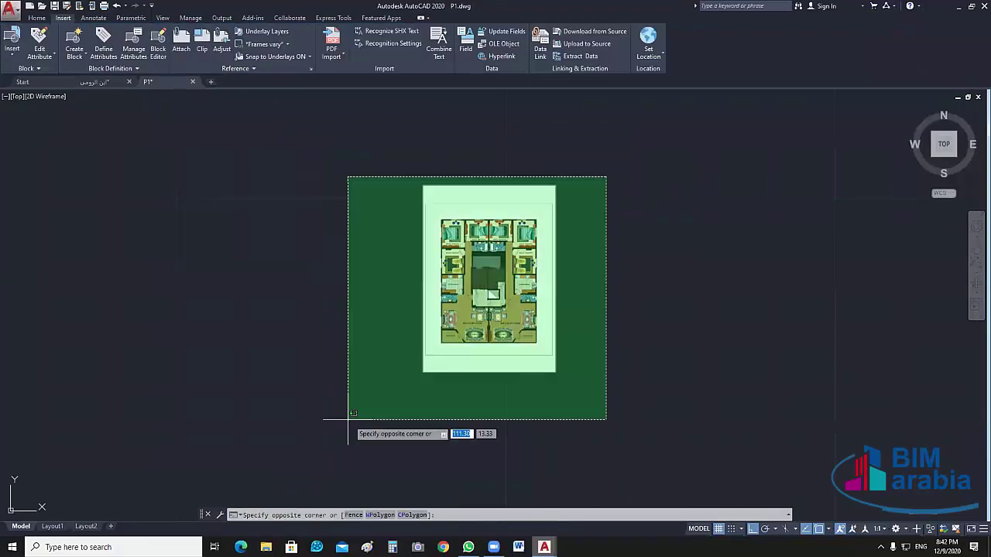
{"action": "left_click", "coordinate": [348, 419]}
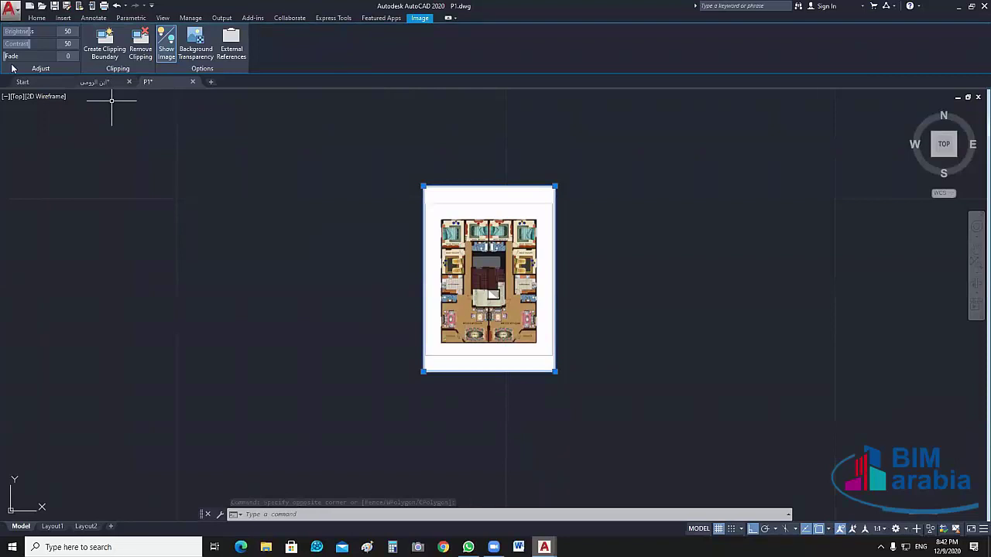
{"action": "left_click_drag", "start_coordinate": [53, 63], "coordinate": [63, 67]}
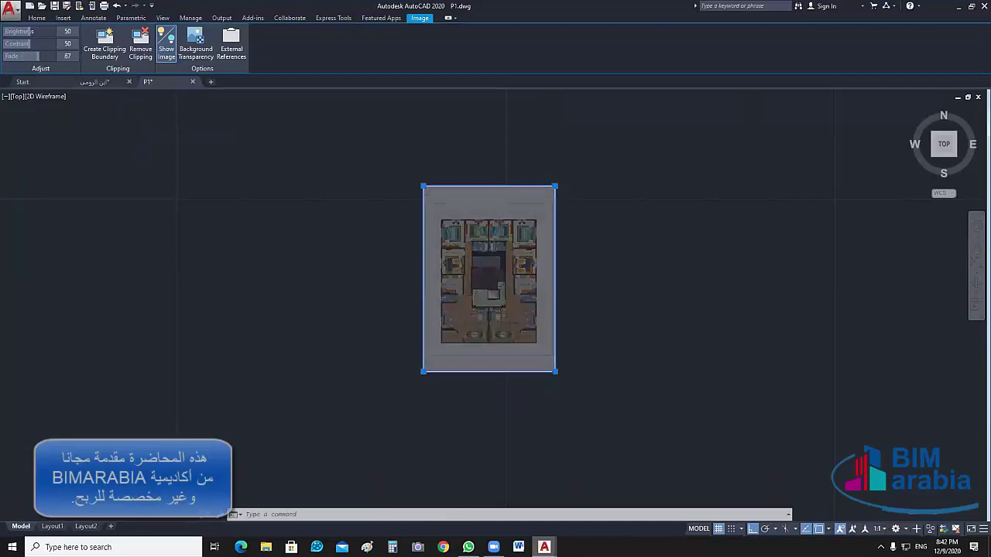
Raise the image contrast with the Contrast slider, passing 83 and 85
{"action": "scroll", "coordinate": [498, 232], "scroll_direction": "up", "scroll_amount": 6}
{"action": "left_click_drag", "start_coordinate": [67, 56], "coordinate": [69, 56]}
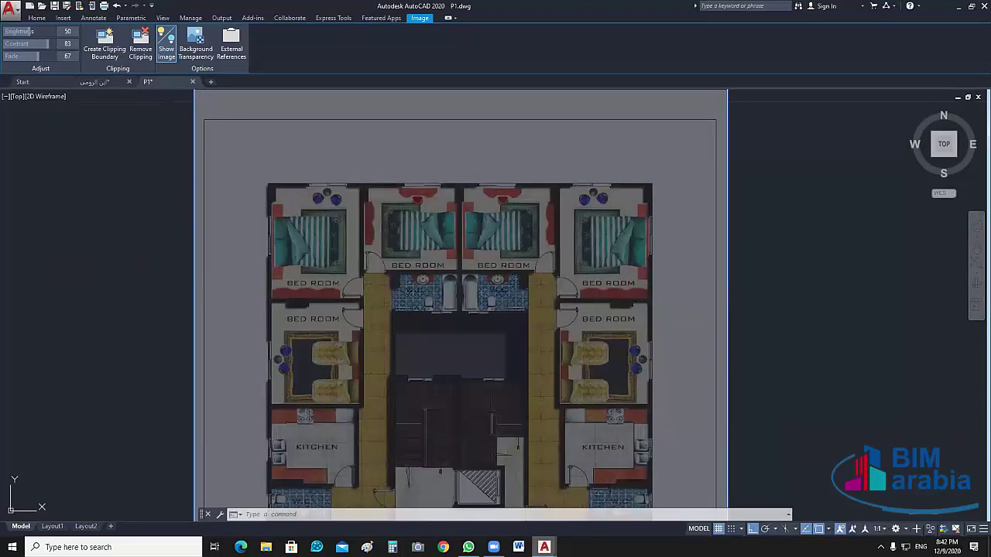
{"action": "left_click_drag", "start_coordinate": [45, 44], "coordinate": [47, 44]}
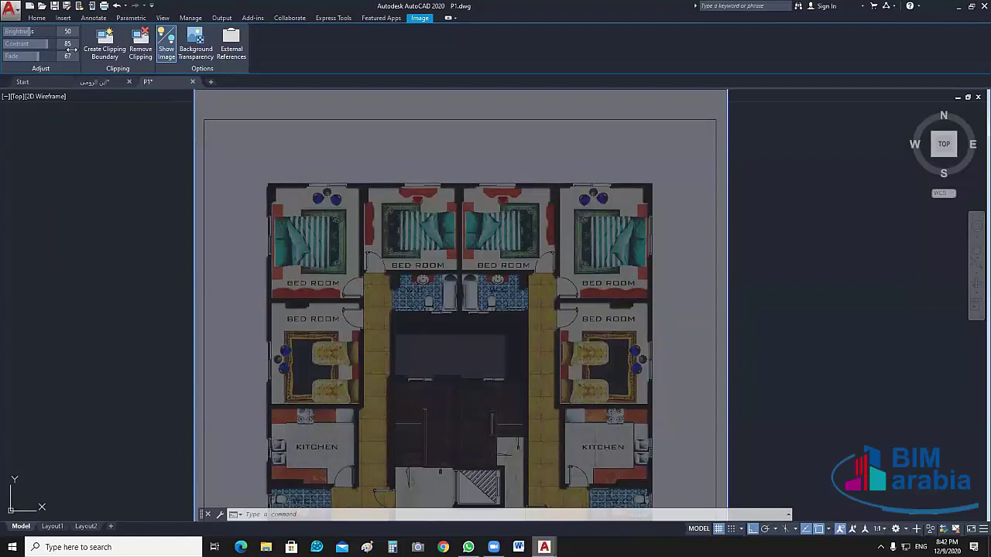
{"action": "scroll", "coordinate": [348, 188], "scroll_direction": "up", "scroll_amount": 4}
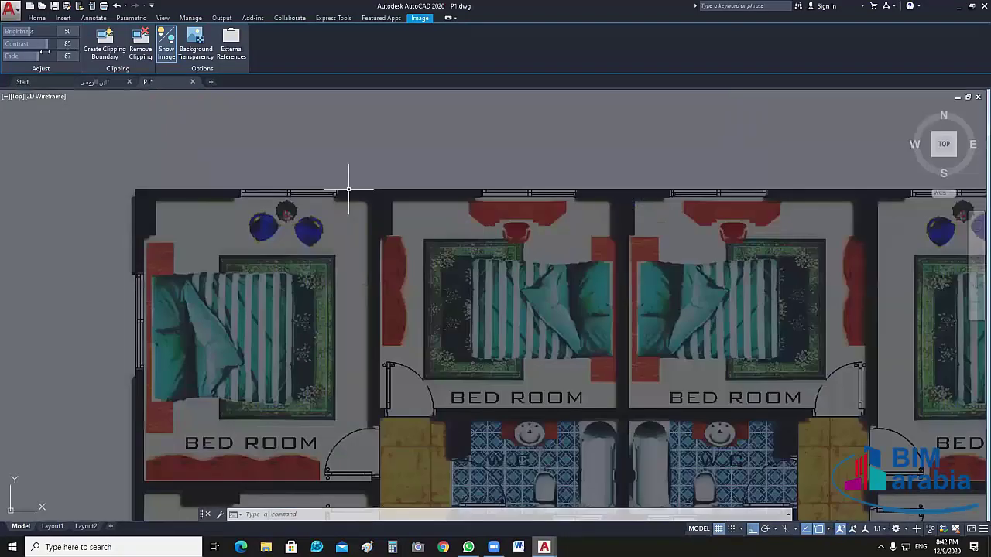
{"action": "scroll", "coordinate": [348, 188], "scroll_direction": "up", "scroll_amount": 5}
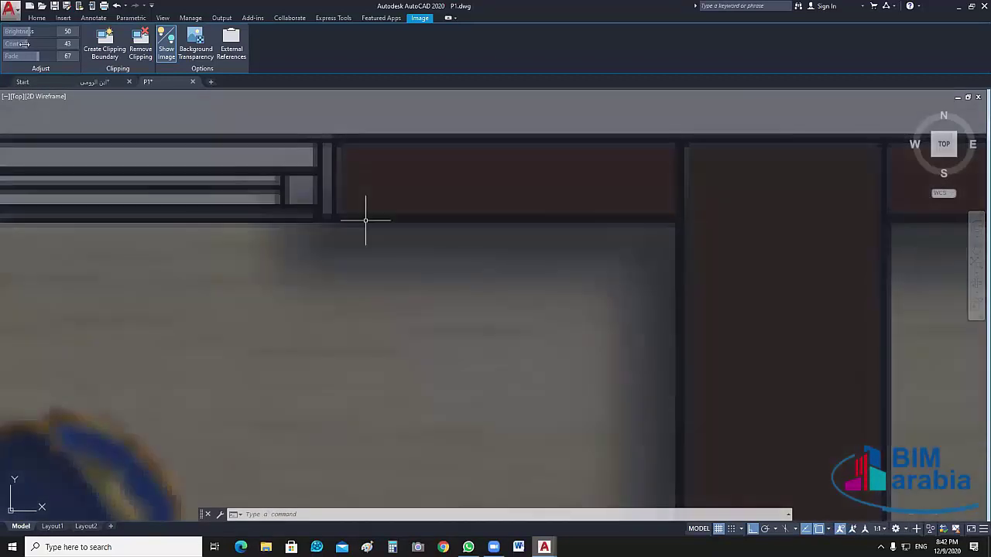
{"action": "left_click_drag", "start_coordinate": [23, 44], "coordinate": [66, 44]}
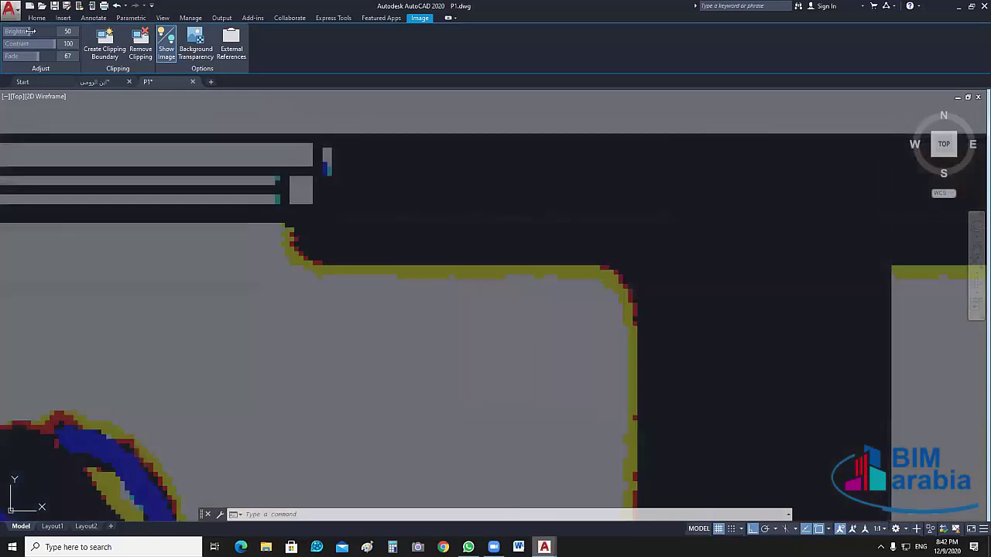
Adjust the image brightness, trying 91 and 60 before settling at 78
{"action": "left_click_drag", "start_coordinate": [30, 31], "coordinate": [53, 31]}
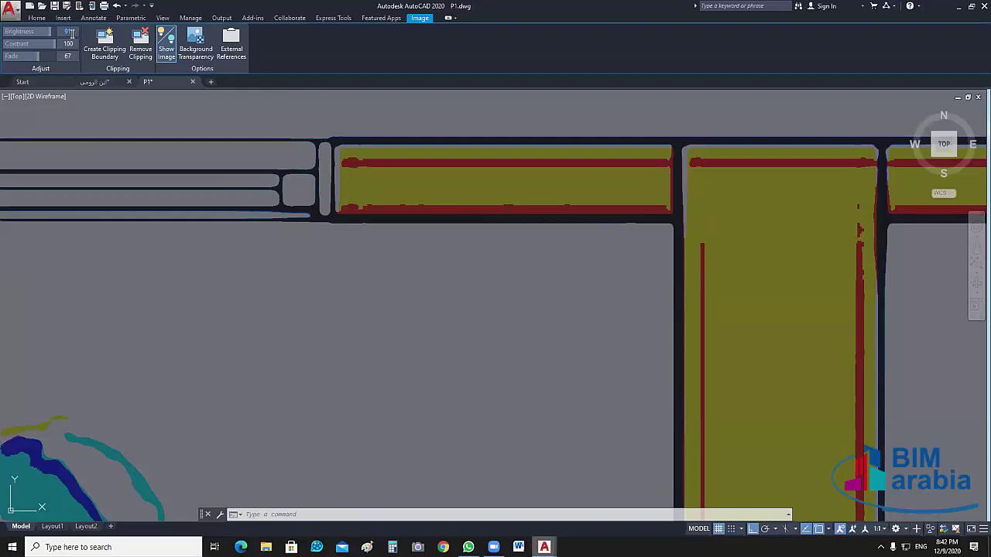
{"action": "double_click", "coordinate": [70, 32]}
{"action": "type", "text": "60"}
{"action": "key", "text": "Return"}
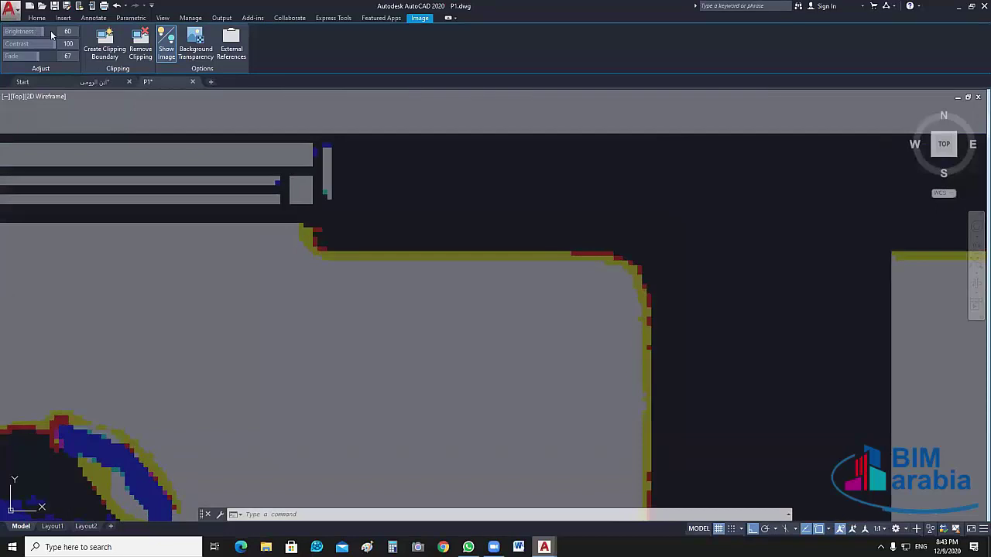
{"action": "left_click", "coordinate": [50, 30]}
Set contrast to 96 and fade to 63 after trying fade 82
{"action": "left_click_drag", "start_coordinate": [27, 56], "coordinate": [22, 55]}
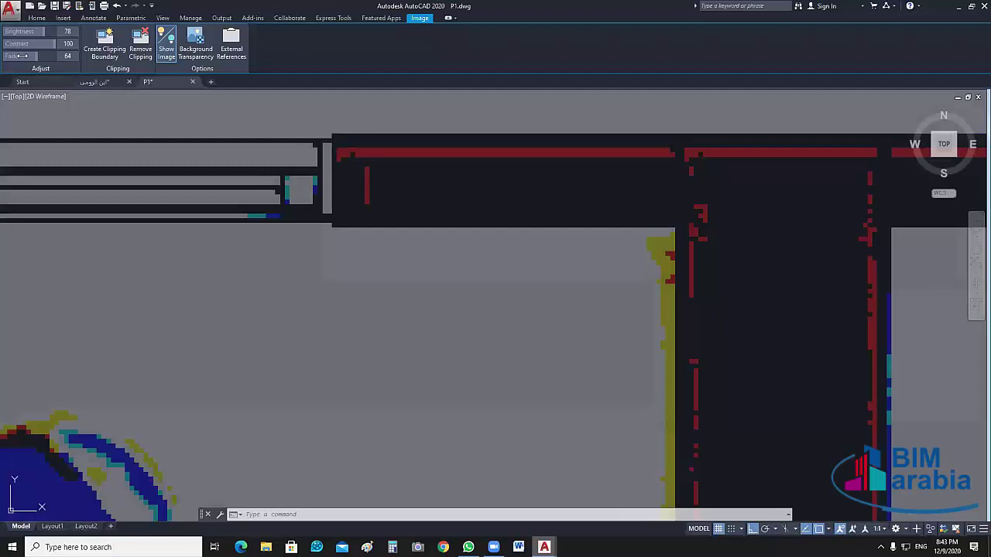
{"action": "left_click_drag", "start_coordinate": [21, 56], "coordinate": [20, 56]}
{"action": "left_click", "coordinate": [42, 44]}
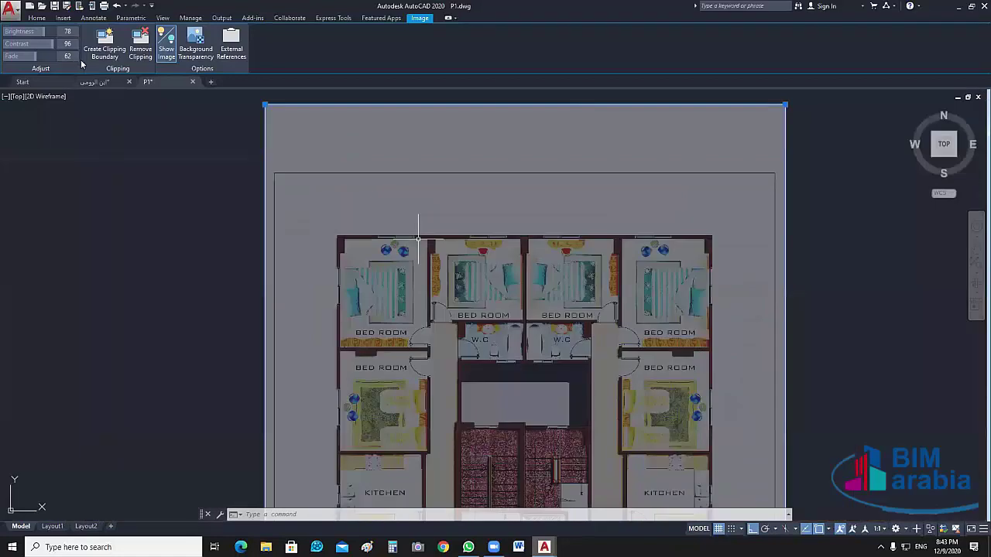
{"action": "left_click_drag", "start_coordinate": [35, 57], "coordinate": [14, 56]}
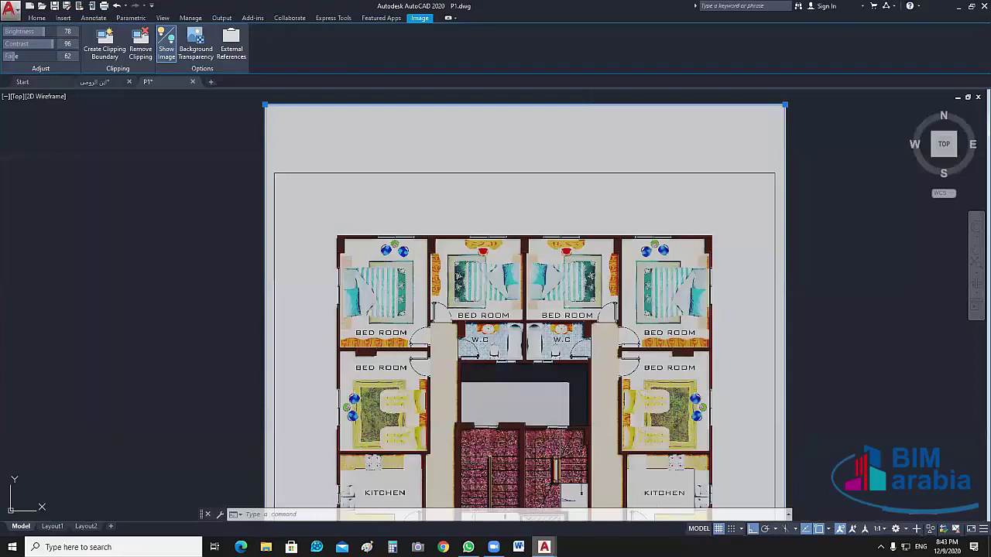
{"action": "type", "text": "82"}
{"action": "key", "text": "Return"}
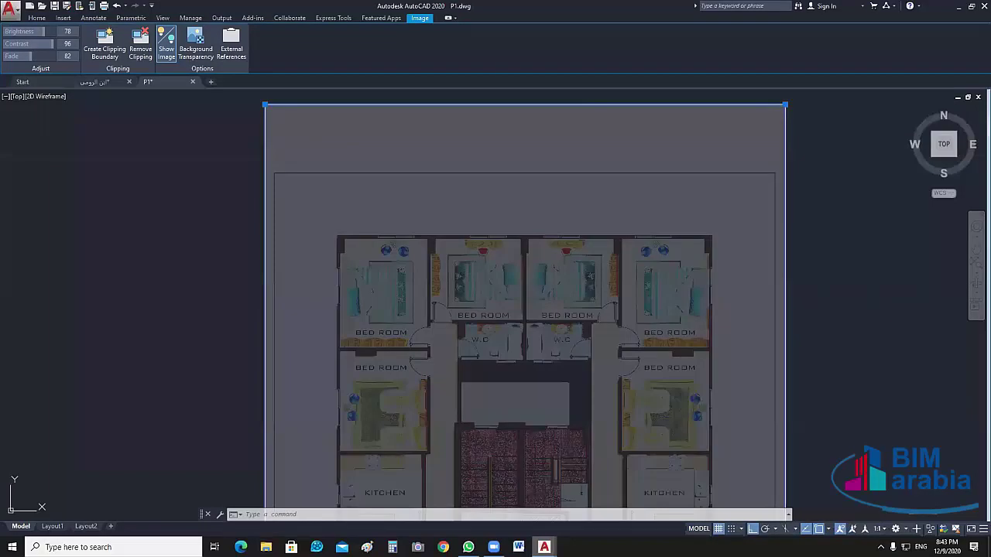
{"action": "left_click_drag", "start_coordinate": [52, 57], "coordinate": [36, 57]}
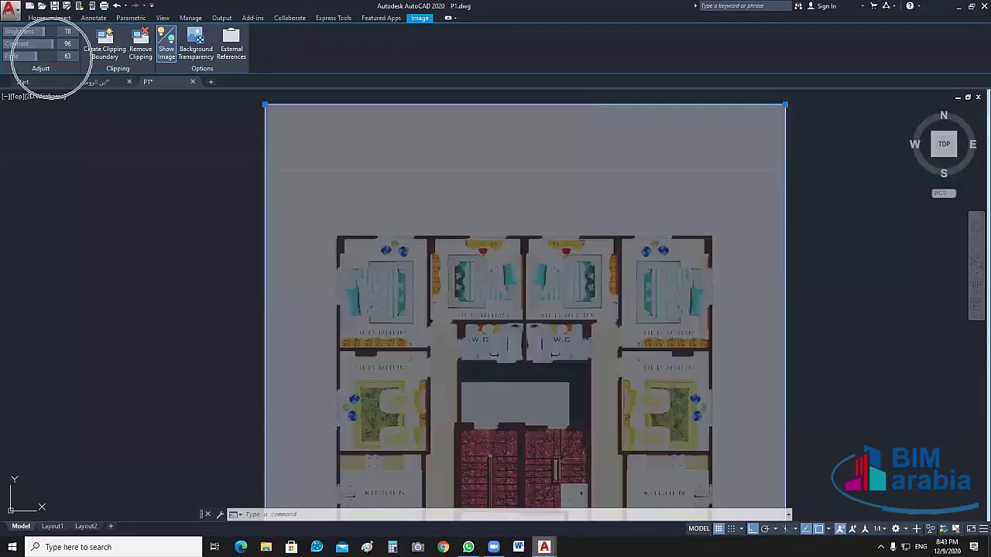
{"action": "middle_click_drag", "start_coordinate": [818, 416], "coordinate": [622, 415]}
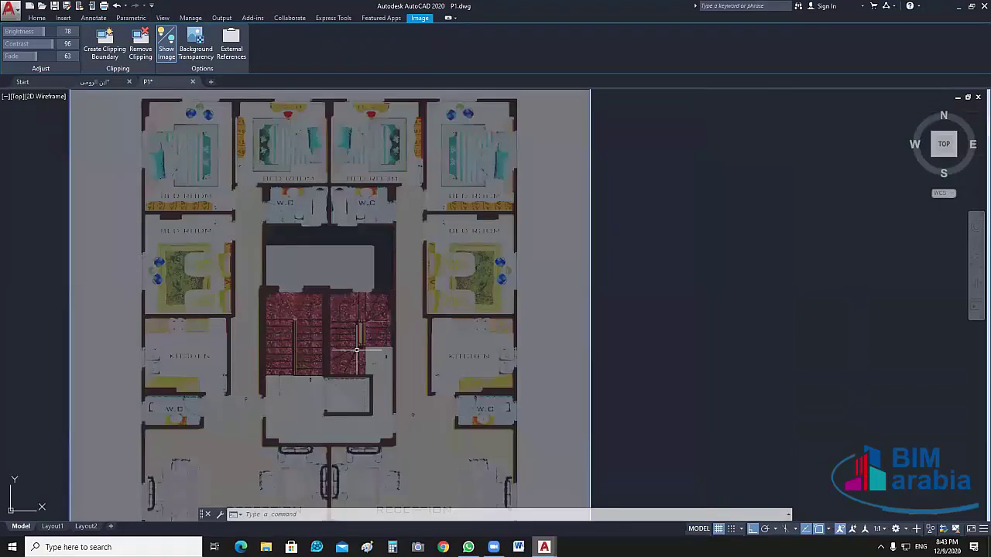
Zoom and pan across the faded plan to the door beside the hatched shaft
{"action": "middle_click_drag", "start_coordinate": [356, 350], "coordinate": [396, 247]}
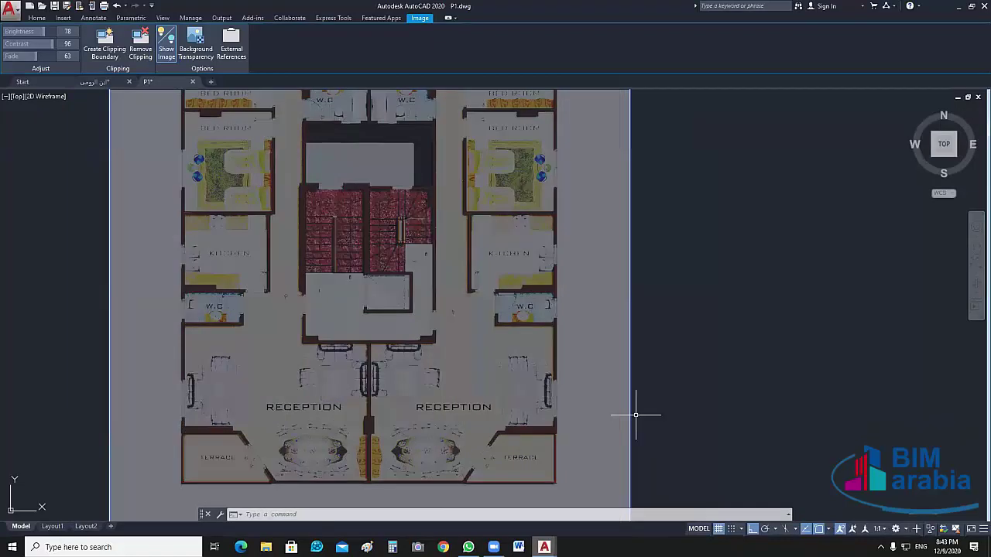
{"action": "scroll", "coordinate": [635, 416], "scroll_direction": "up", "scroll_amount": 4}
{"action": "scroll", "coordinate": [550, 262], "scroll_direction": "down", "scroll_amount": 4}
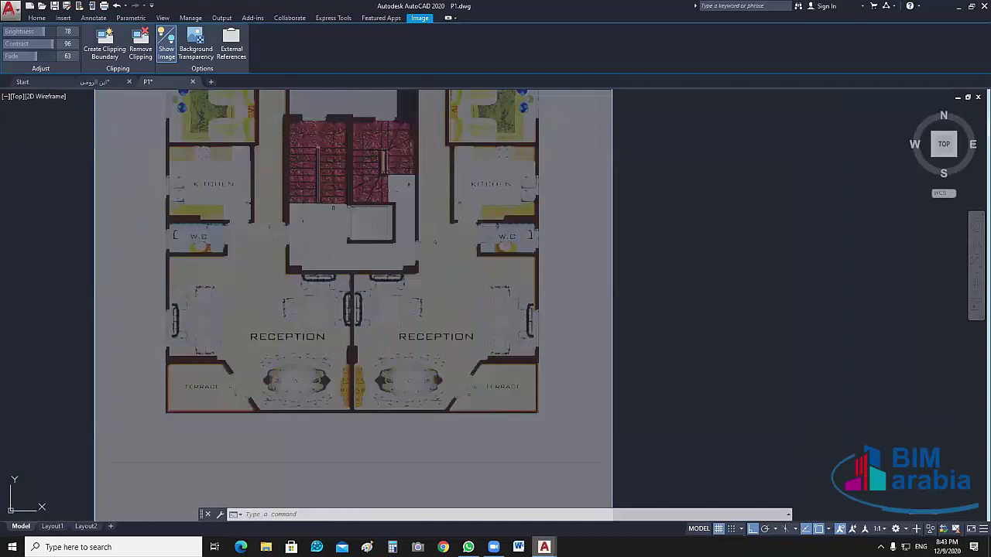
{"action": "scroll", "coordinate": [422, 227], "scroll_direction": "up", "scroll_amount": 4}
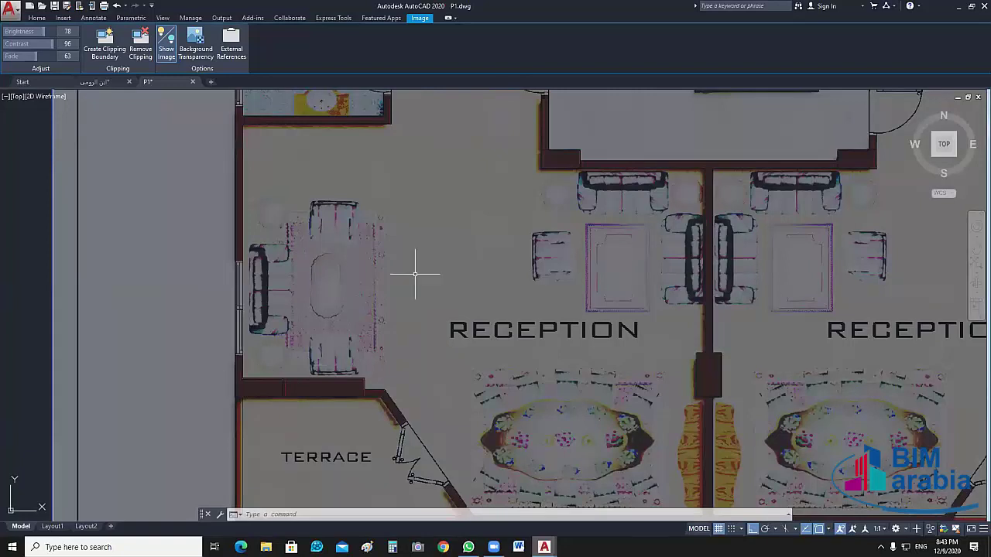
{"action": "middle_click_drag", "start_coordinate": [415, 274], "coordinate": [75, 184]}
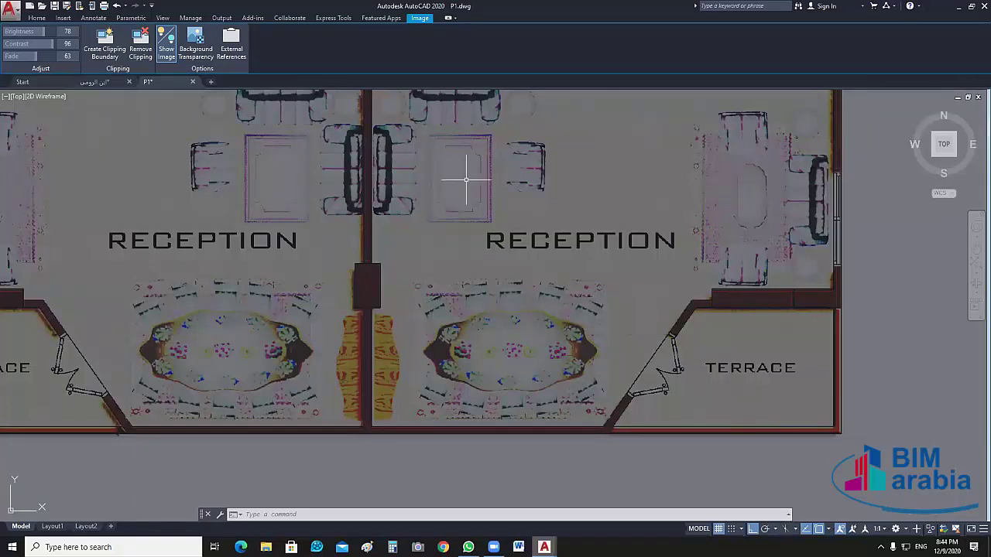
{"action": "scroll", "coordinate": [466, 180], "scroll_direction": "up", "scroll_amount": 6}
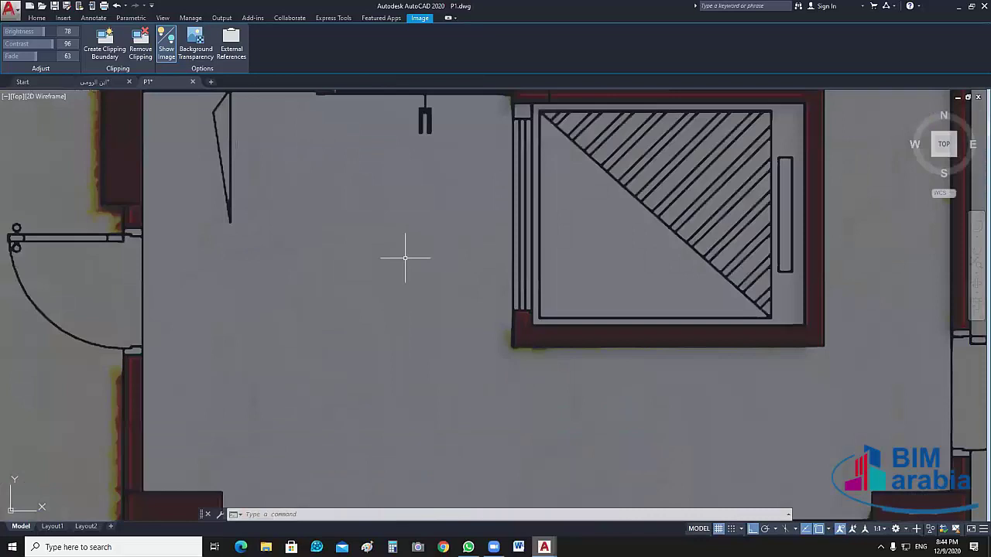
{"action": "mouse_move", "coordinate": [405, 258]}
{"action": "middle_mouse_down"}
{"action": "mouse_move", "coordinate": [392, 343]}
{"action": "mouse_move", "coordinate": [590, 362]}
{"action": "mouse_move", "coordinate": [649, 354]}
{"action": "middle_mouse_up"}
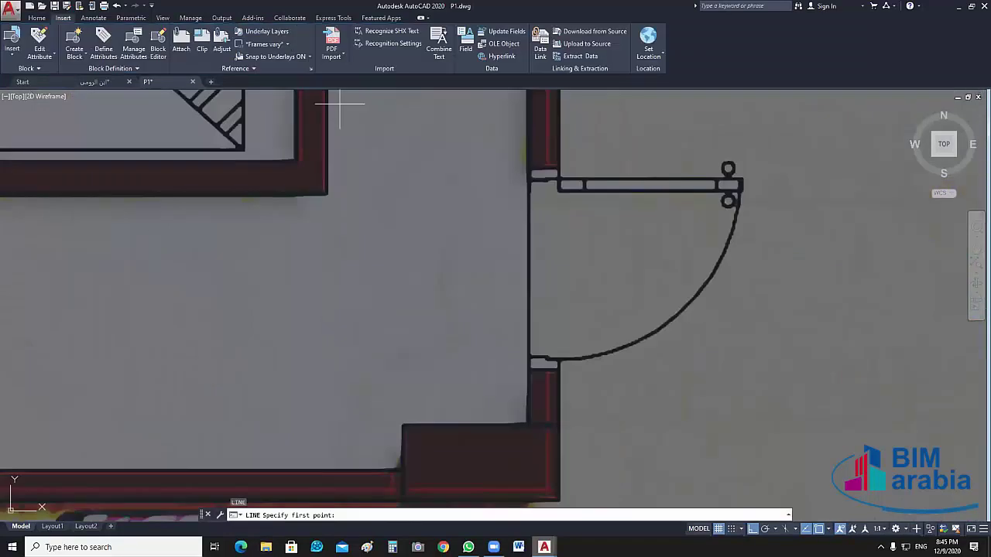
Draw a yellow line along the door jamb and check its length with its grips
{"action": "scroll", "coordinate": [540, 380], "scroll_direction": "up", "scroll_amount": 4}
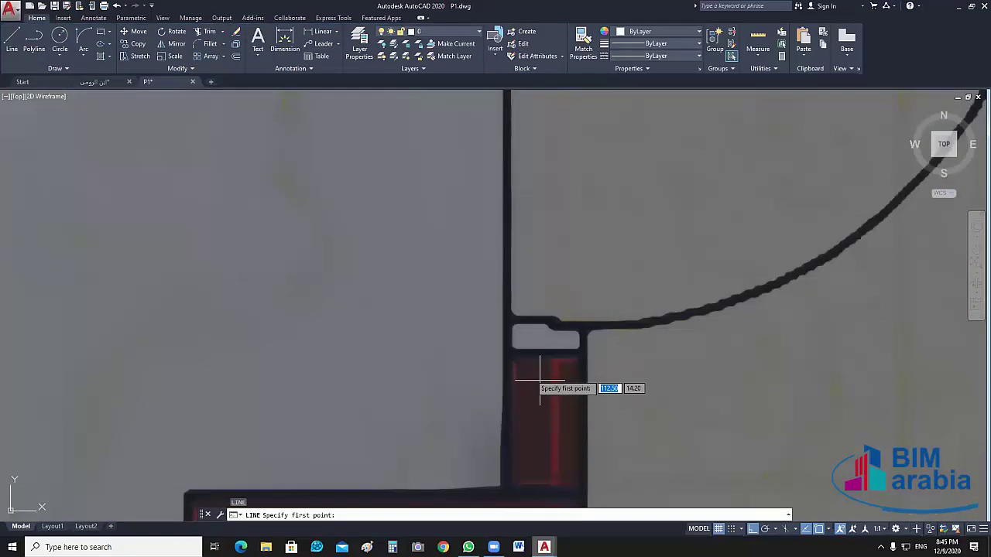
{"action": "left_click", "coordinate": [619, 128]}
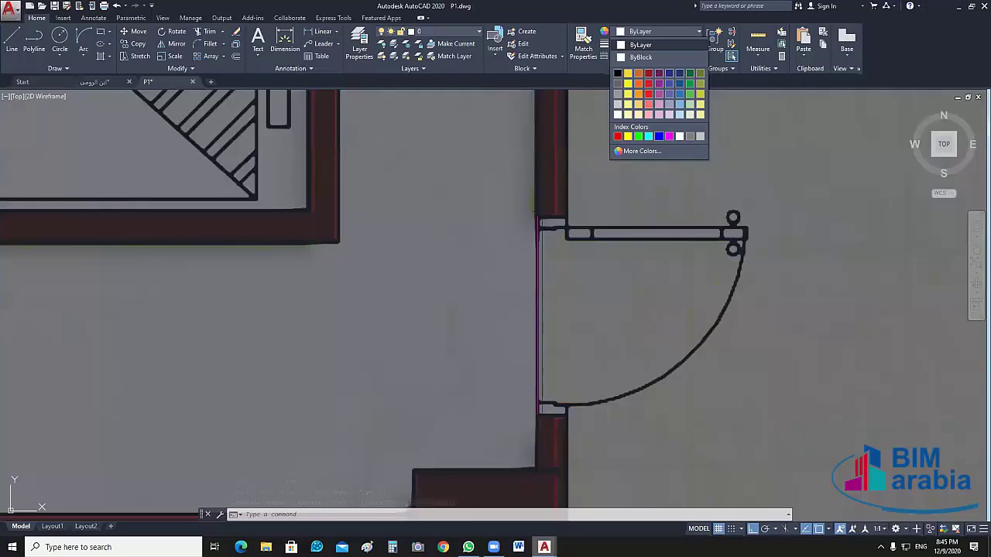
{"action": "key", "text": "Escape"}
{"action": "left_click", "coordinate": [551, 302]}
{"action": "left_click", "coordinate": [509, 306]}
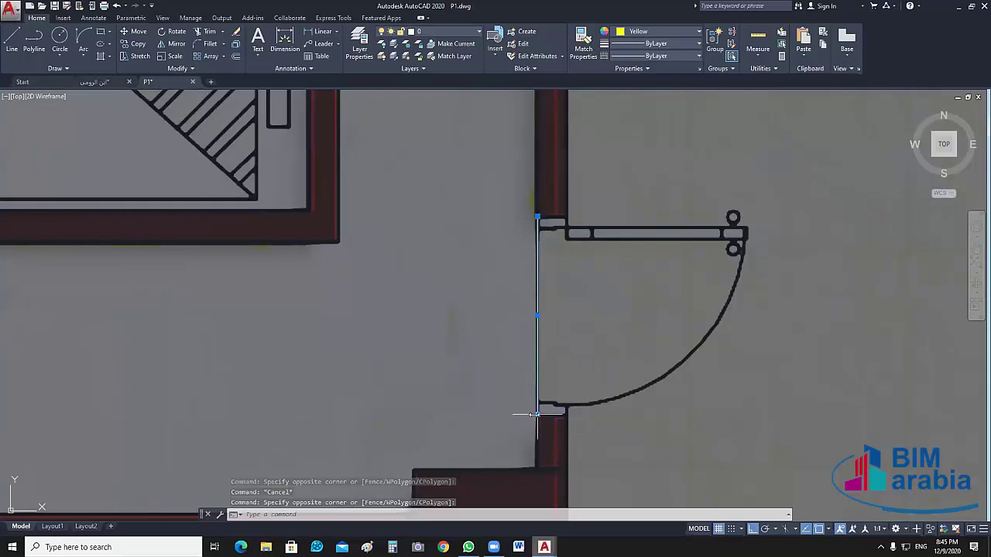
{"action": "mouse_move", "coordinate": [536, 414]}
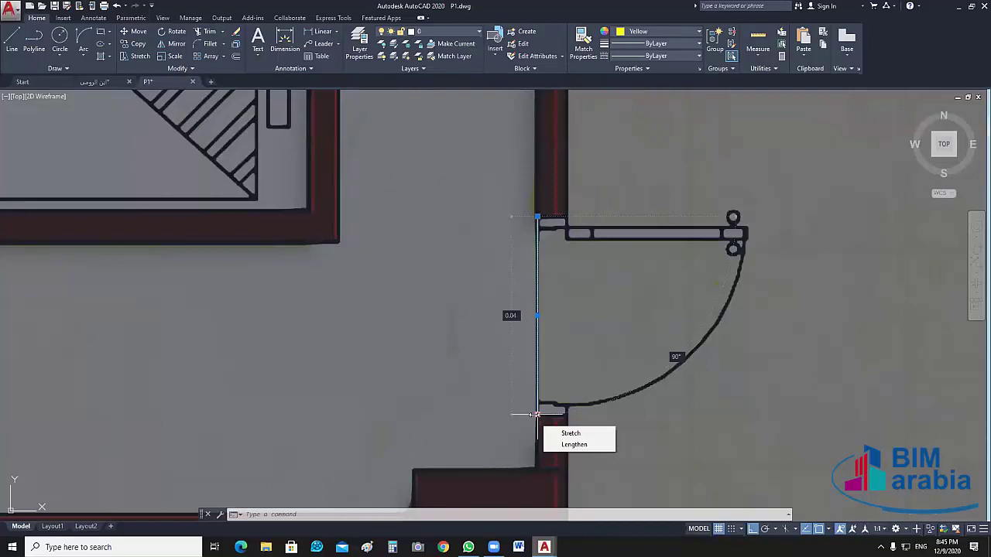
{"action": "key", "text": "Escape"}
{"action": "left_click", "coordinate": [645, 304]}
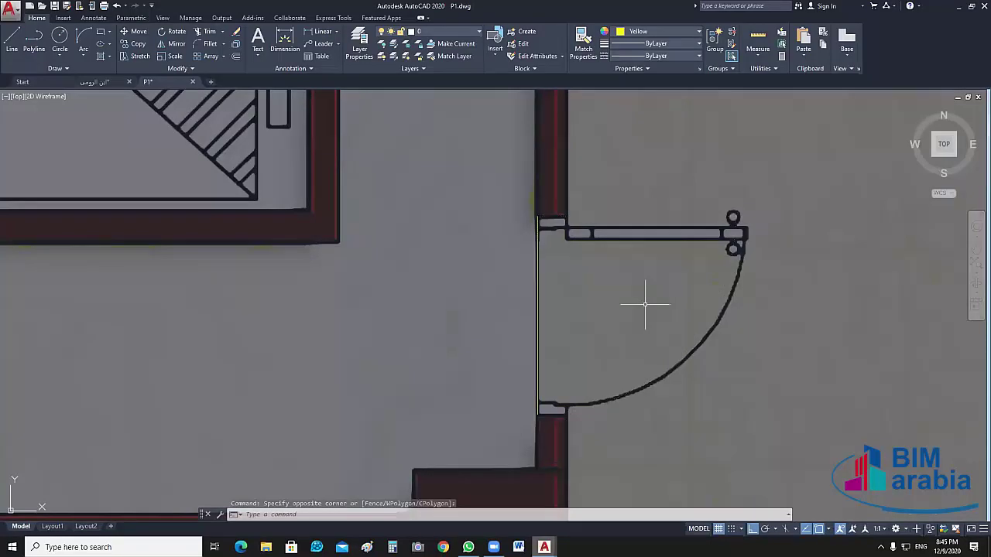
{"action": "key", "text": "Escape"}
{"action": "scroll", "coordinate": [478, 316], "scroll_direction": "down", "scroll_amount": 4}
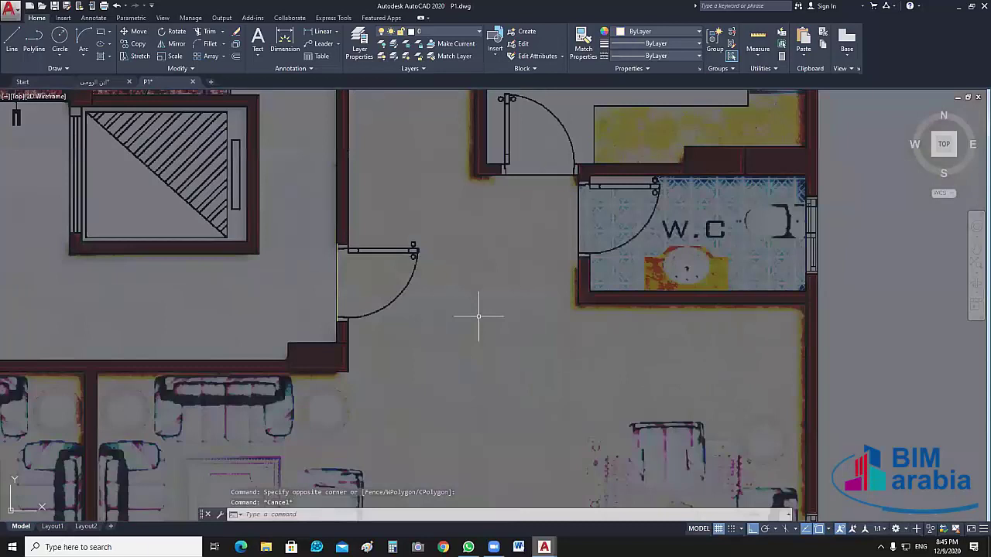
Check the 1-unit vertical reference line beside Plan.jpg, then select the whole floor plan image
{"action": "middle_click_drag", "start_coordinate": [479, 316], "coordinate": [419, 341]}
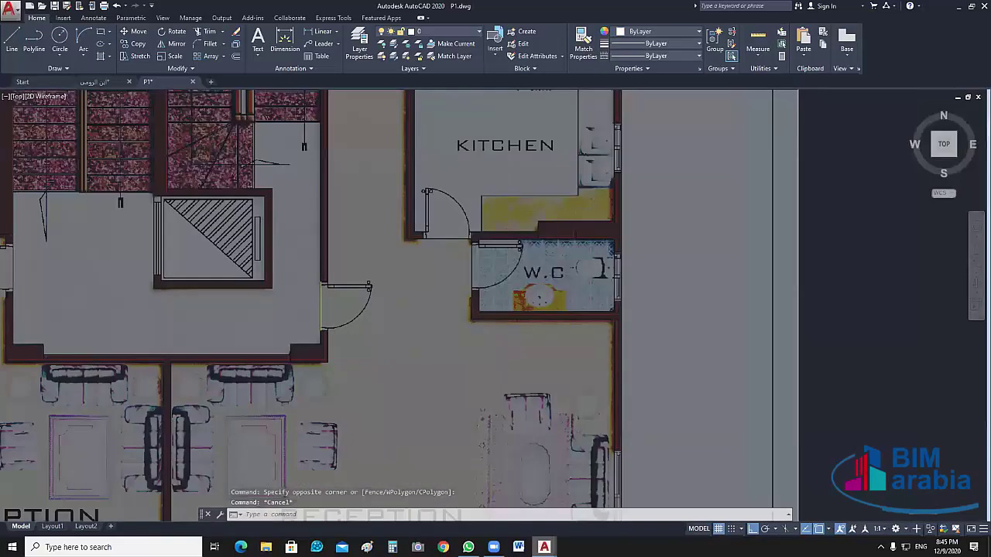
{"action": "scroll", "coordinate": [359, 338], "scroll_direction": "down", "scroll_amount": 2}
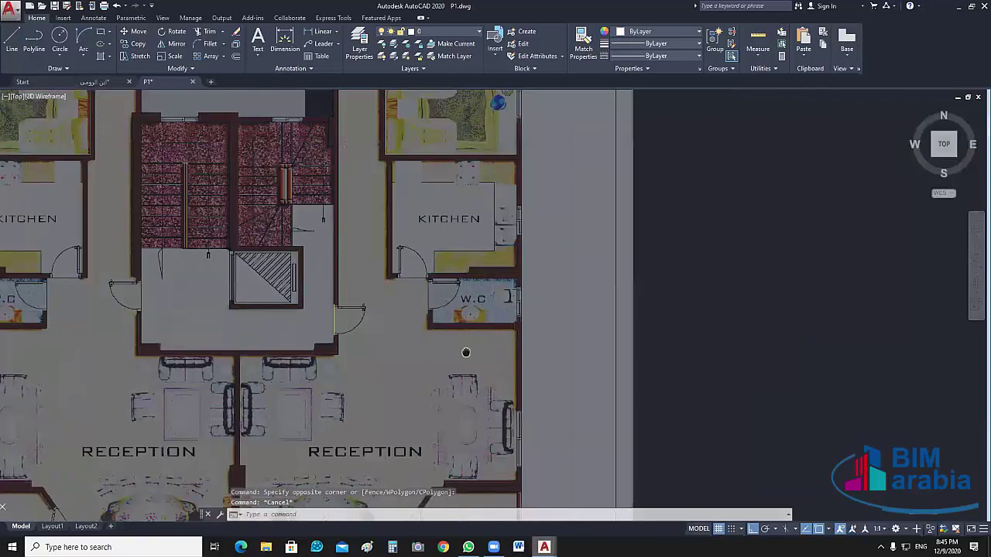
{"action": "scroll", "coordinate": [568, 335], "scroll_direction": "down", "scroll_amount": 6}
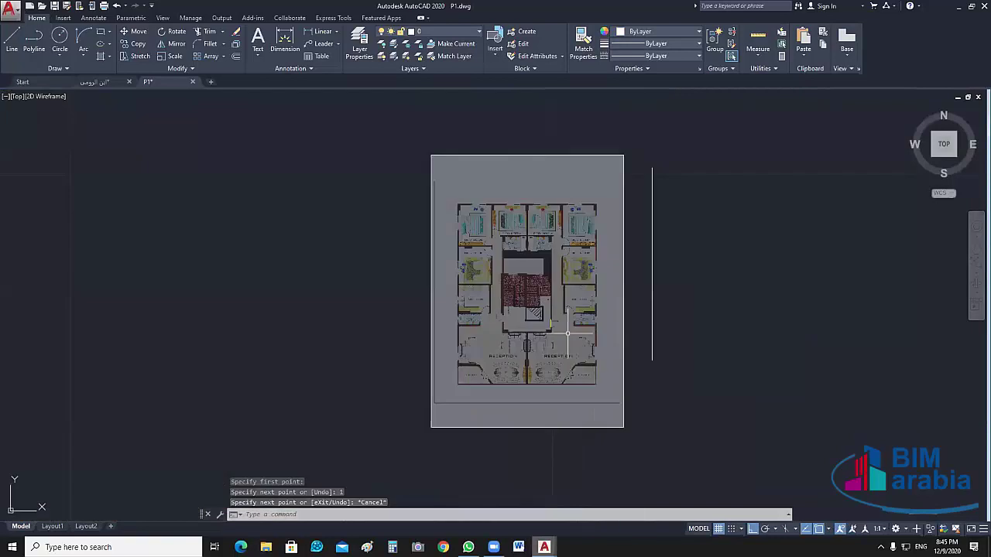
{"action": "middle_click_drag", "start_coordinate": [567, 334], "coordinate": [592, 331]}
{"action": "left_click", "coordinate": [674, 354]}
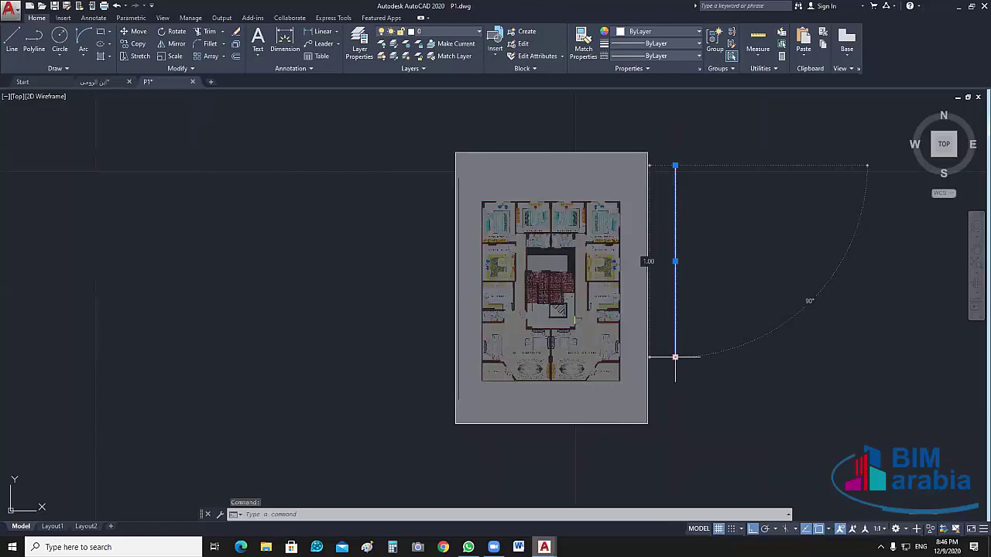
{"action": "key", "text": "Escape"}
{"action": "left_click_drag", "start_coordinate": [675, 356], "coordinate": [637, 250]}
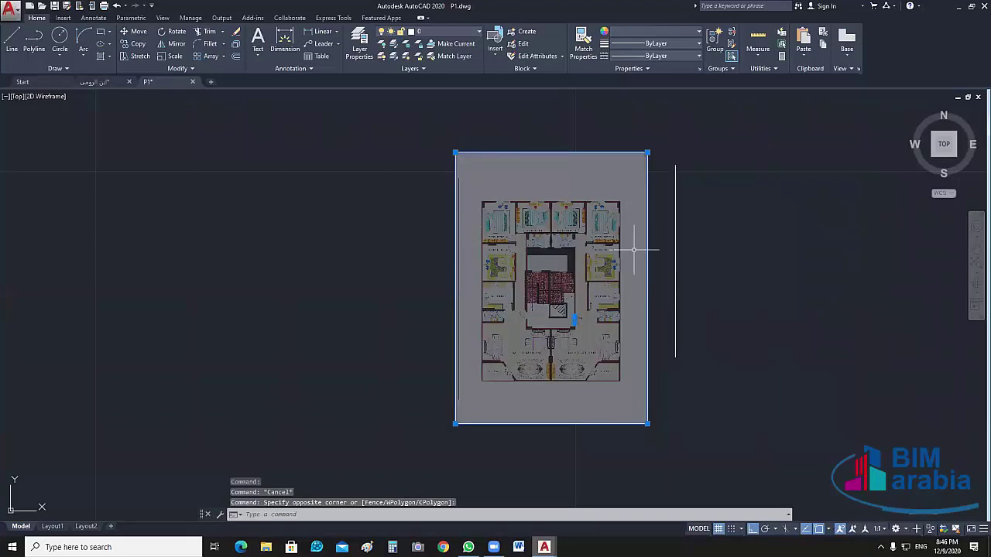
{"action": "scroll", "coordinate": [633, 250], "scroll_direction": "up", "scroll_amount": 6}
{"action": "scroll", "coordinate": [580, 328], "scroll_direction": "down", "scroll_amount": 4}
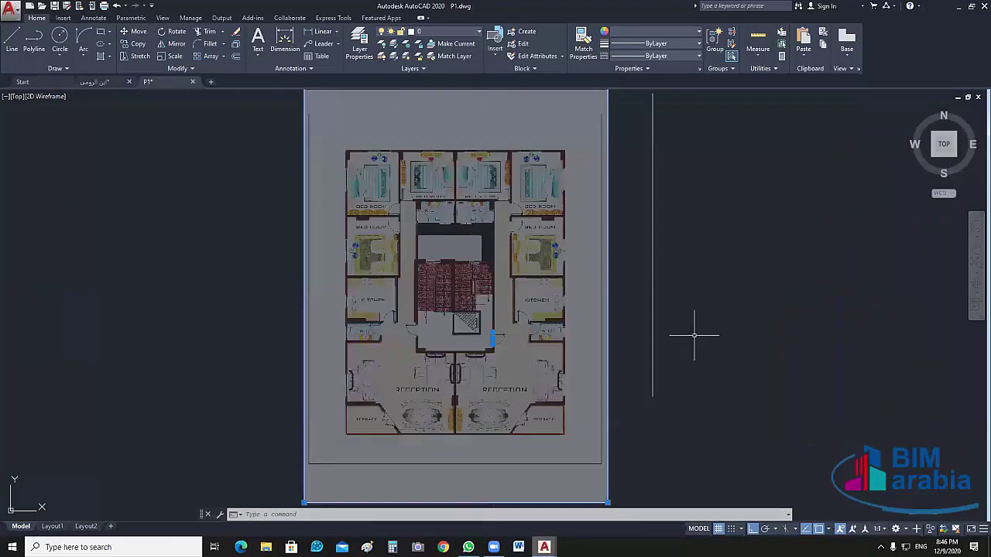
With ALIGN, map the door jamb's two ends to the reference line's top and bottom
{"action": "type", "text": "al"}
{"action": "key", "text": "Return"}
{"action": "left_click", "coordinate": [494, 338]}
{"action": "scroll", "coordinate": [662, 105], "scroll_direction": "down", "scroll_amount": 2}
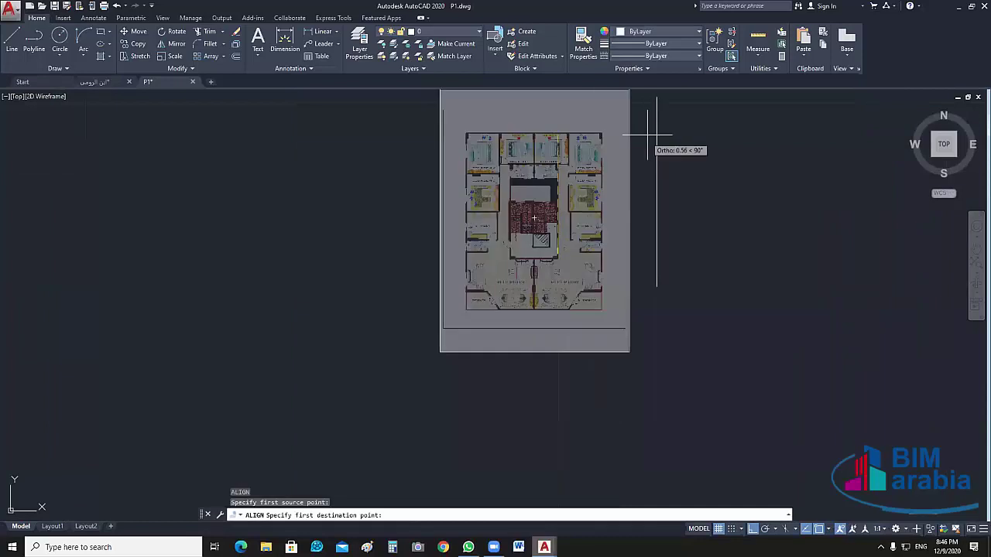
{"action": "left_click", "coordinate": [657, 100]}
{"action": "left_click", "coordinate": [545, 308]}
{"action": "scroll", "coordinate": [545, 308], "scroll_direction": "up", "scroll_amount": 2}
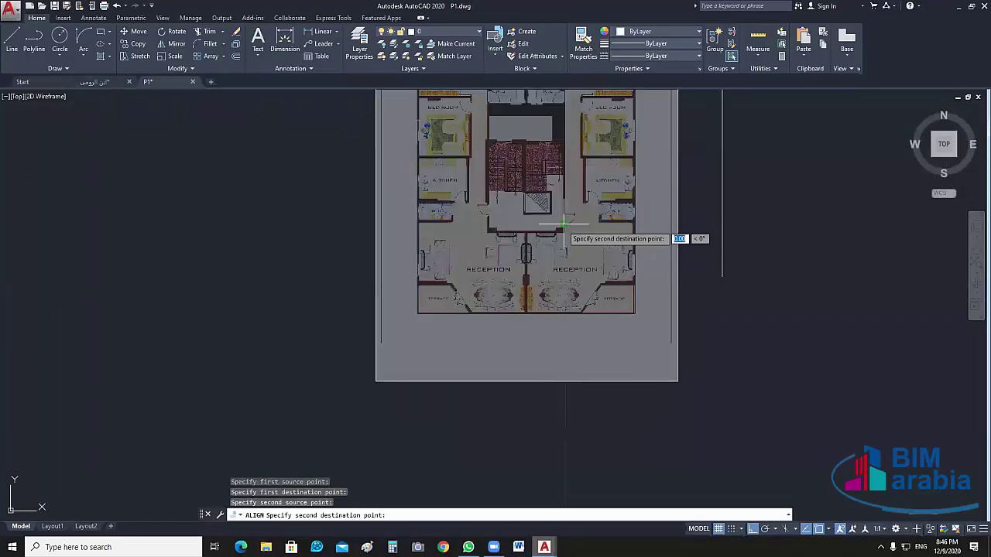
{"action": "scroll", "coordinate": [563, 225], "scroll_direction": "down", "scroll_amount": 2}
{"action": "left_click", "coordinate": [642, 381]}
Scale the image to the alignment points and verify the door line measures 1.00
{"action": "key", "text": "Return"}
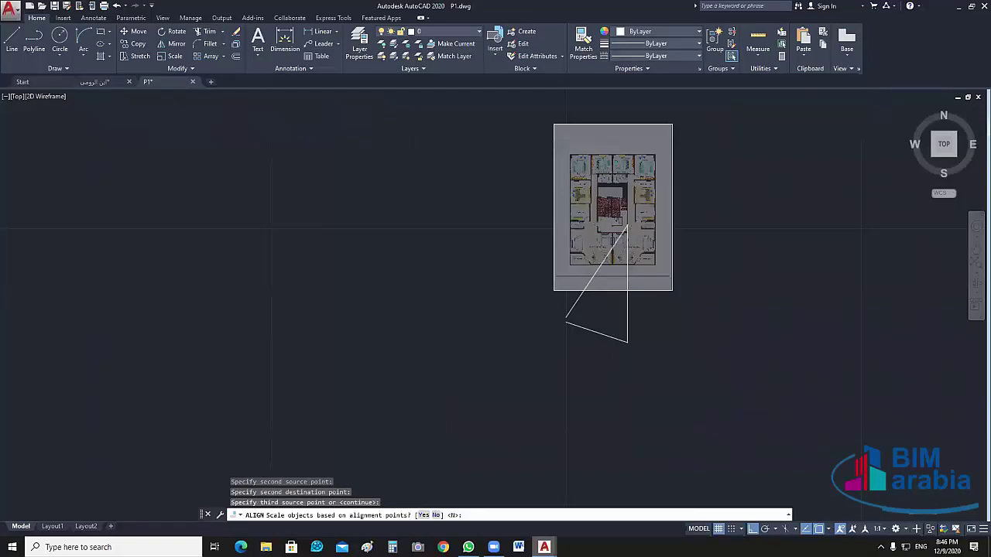
{"action": "type", "text": "Y"}
{"action": "key", "text": "Return"}
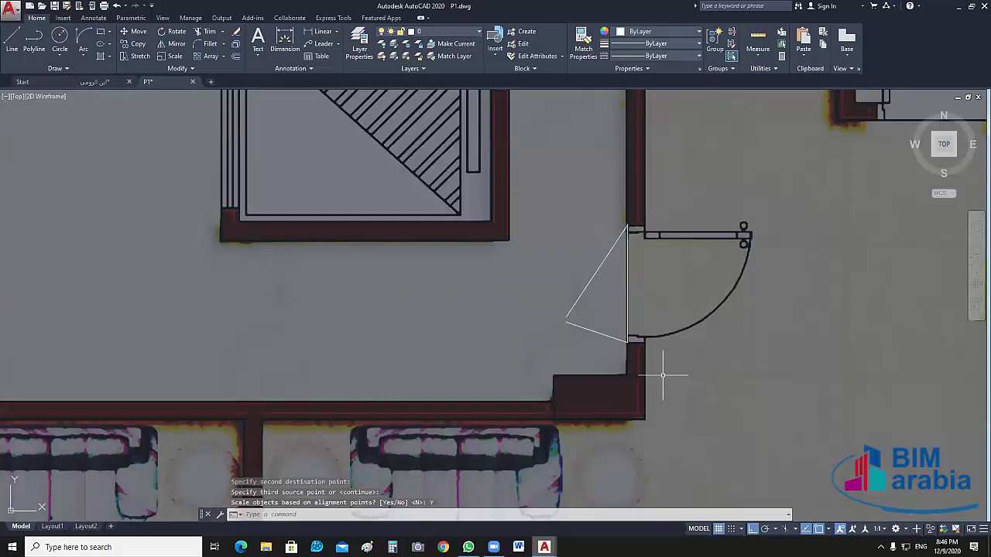
{"action": "middle_click_drag", "start_coordinate": [648, 345], "coordinate": [608, 317]}
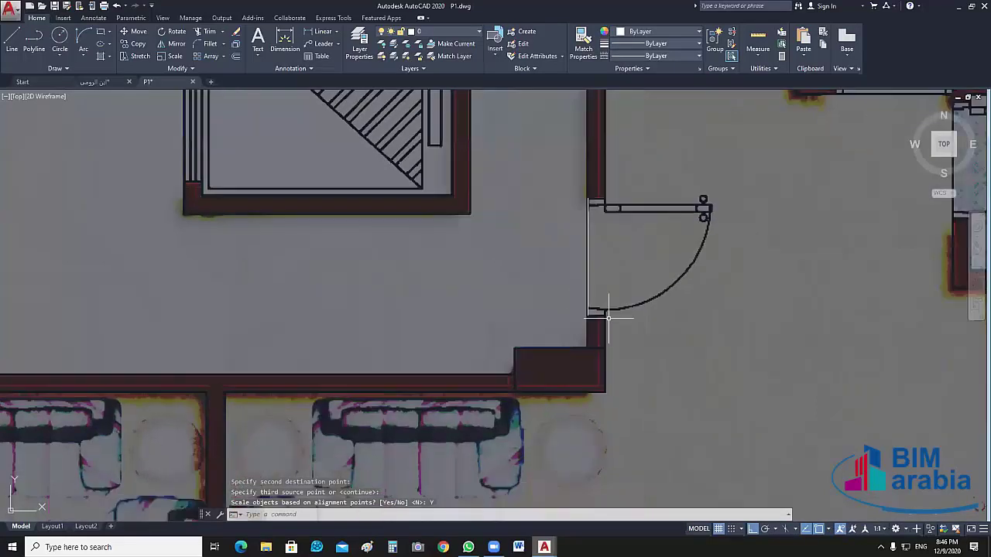
{"action": "left_click", "coordinate": [589, 315]}
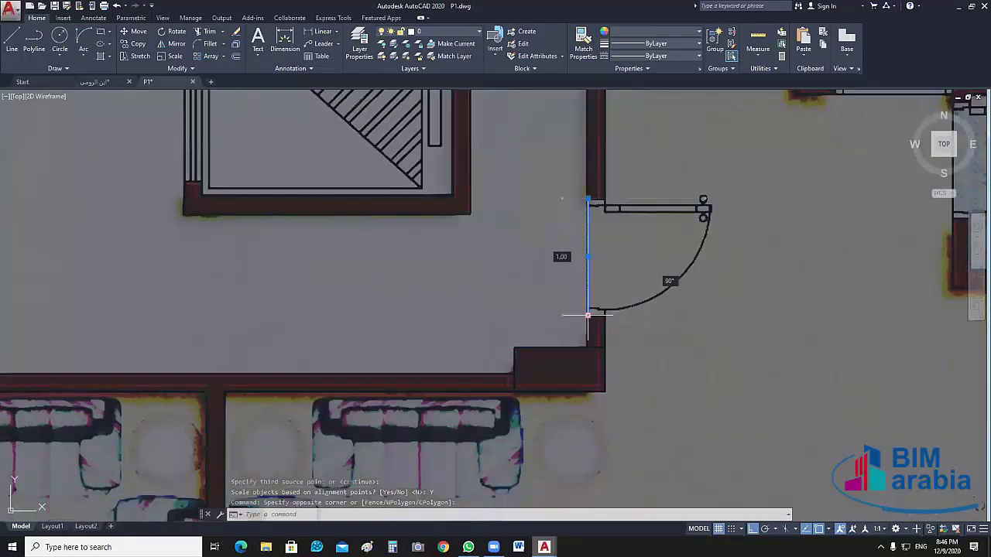
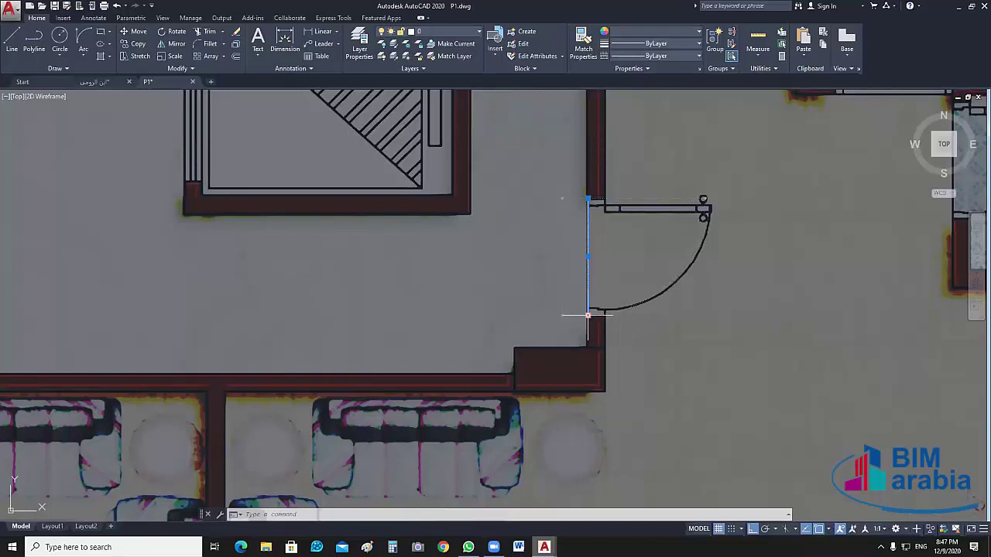
Undo the last change to the floor-plan image
{"action": "key", "text": "ctrl+z"}
{"action": "key", "text": "ctrl+z"}
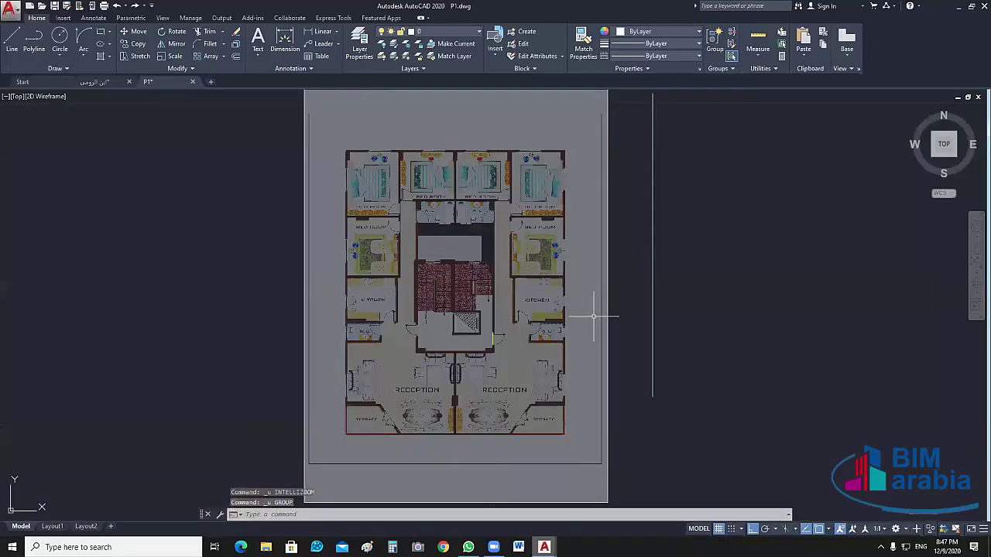
{"action": "scroll", "coordinate": [489, 351], "scroll_direction": "up", "scroll_amount": 4}
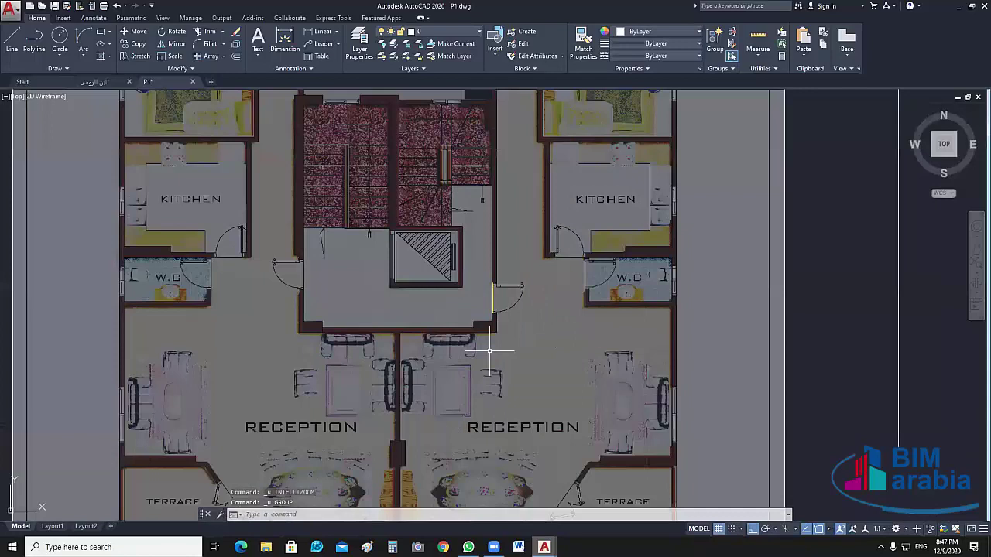
{"action": "scroll", "coordinate": [490, 351], "scroll_direction": "up", "scroll_amount": 5}
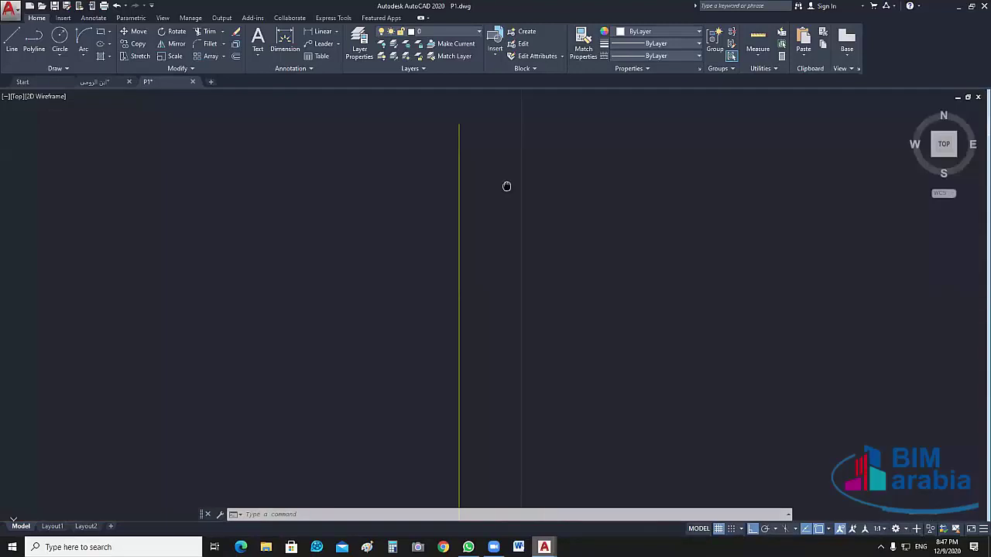
Check the door jamb line's length, which reads 0.84, then clear the selection
{"action": "middle_click_drag", "start_coordinate": [507, 185], "coordinate": [449, 111]}
{"action": "scroll", "coordinate": [450, 113], "scroll_direction": "down", "scroll_amount": 2}
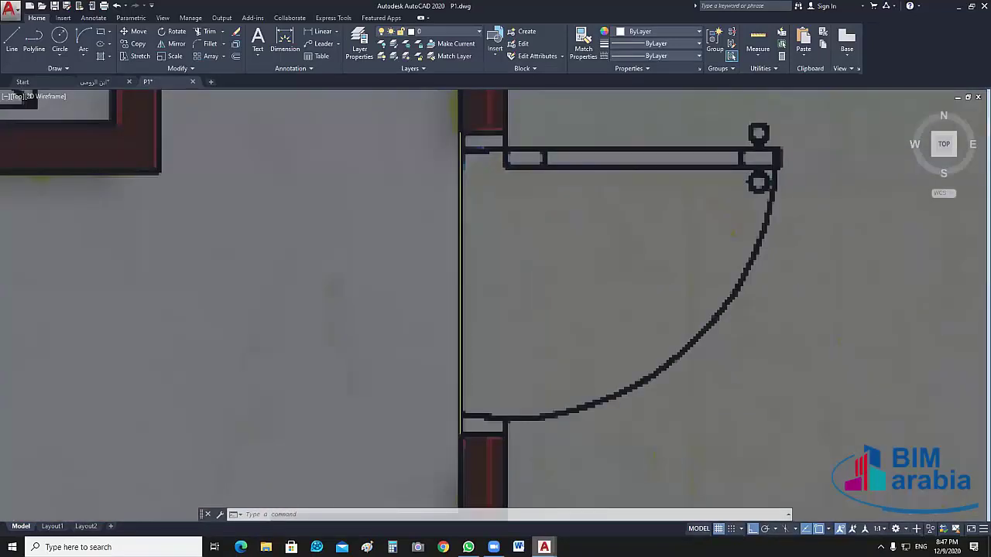
{"action": "scroll", "coordinate": [503, 220], "scroll_direction": "down", "scroll_amount": 4}
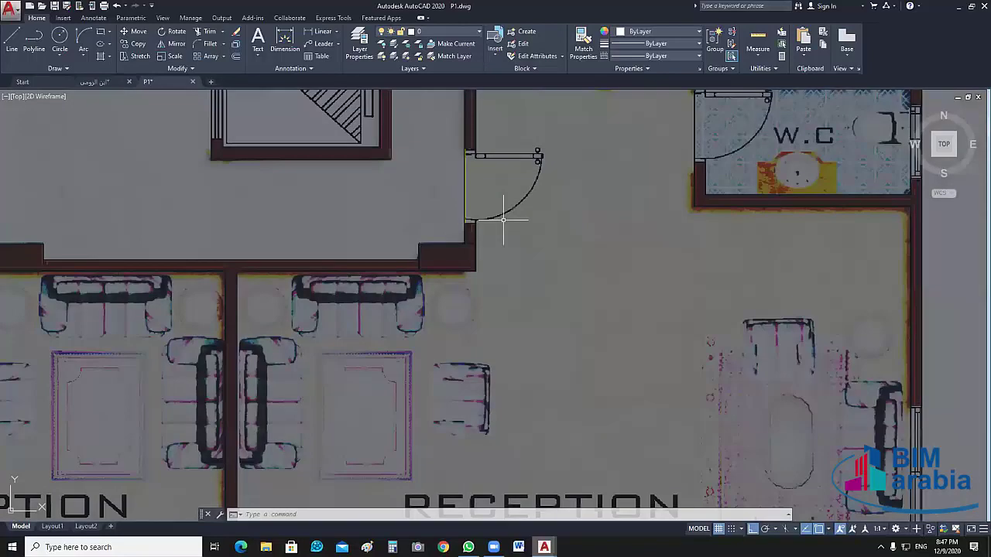
{"action": "left_click", "coordinate": [468, 222]}
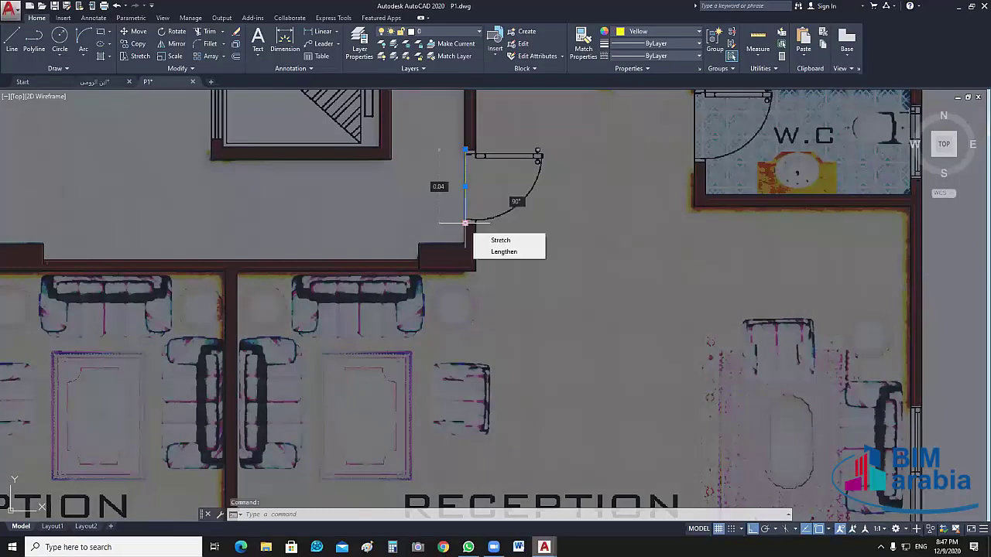
{"action": "key", "text": "Escape"}
{"action": "scroll", "coordinate": [398, 262], "scroll_direction": "up", "scroll_amount": 10}
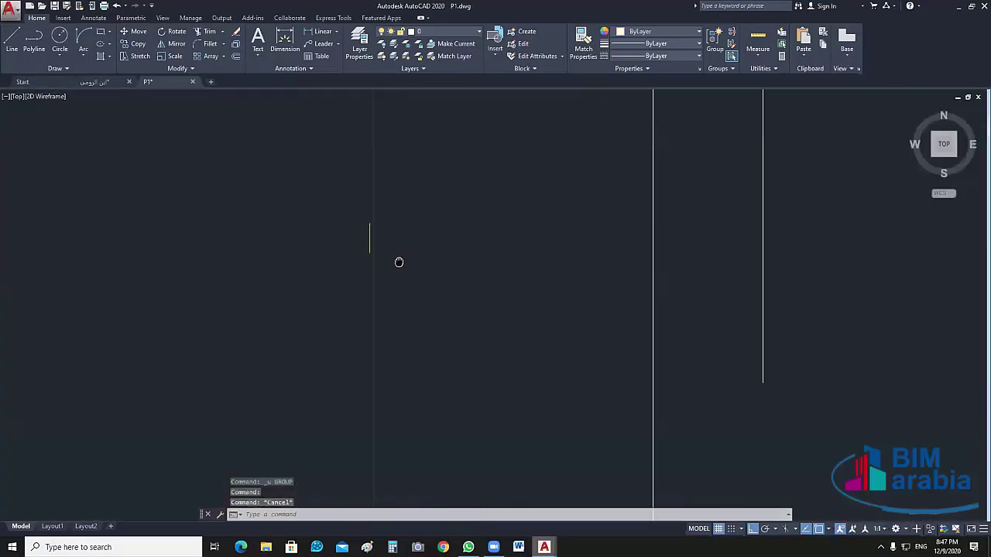
{"action": "scroll", "coordinate": [399, 262], "scroll_direction": "down", "scroll_amount": 10}
{"action": "left_click", "coordinate": [627, 285]}
{"action": "key", "text": "Escape"}
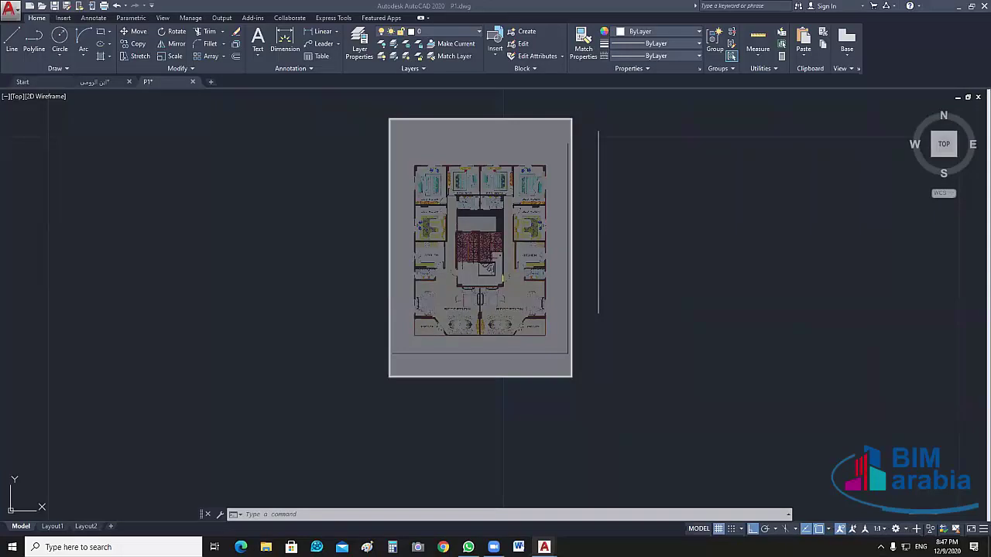
Window-select the whole floor-plan image
{"action": "left_click", "coordinate": [584, 101]}
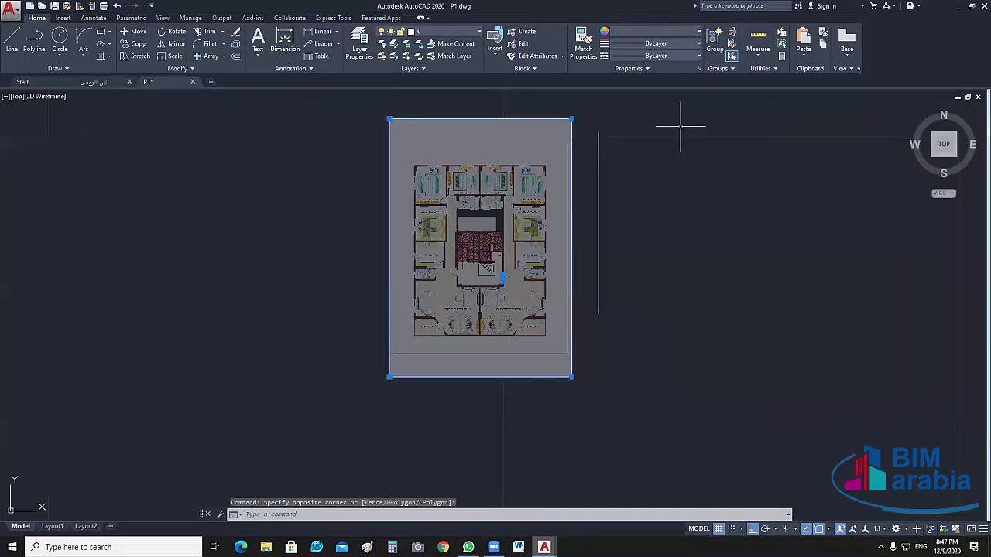
{"action": "left_click", "coordinate": [577, 113]}
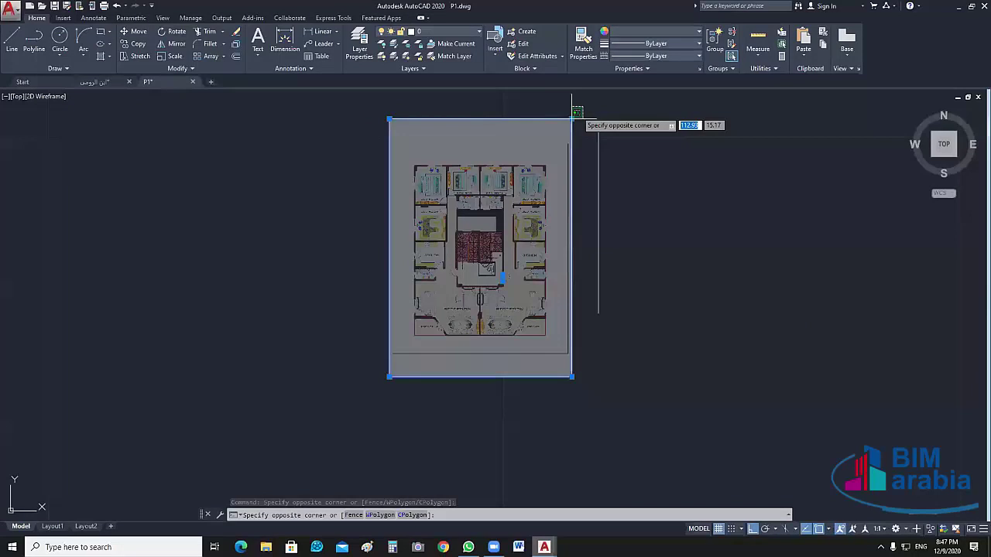
{"action": "left_click", "coordinate": [551, 115]}
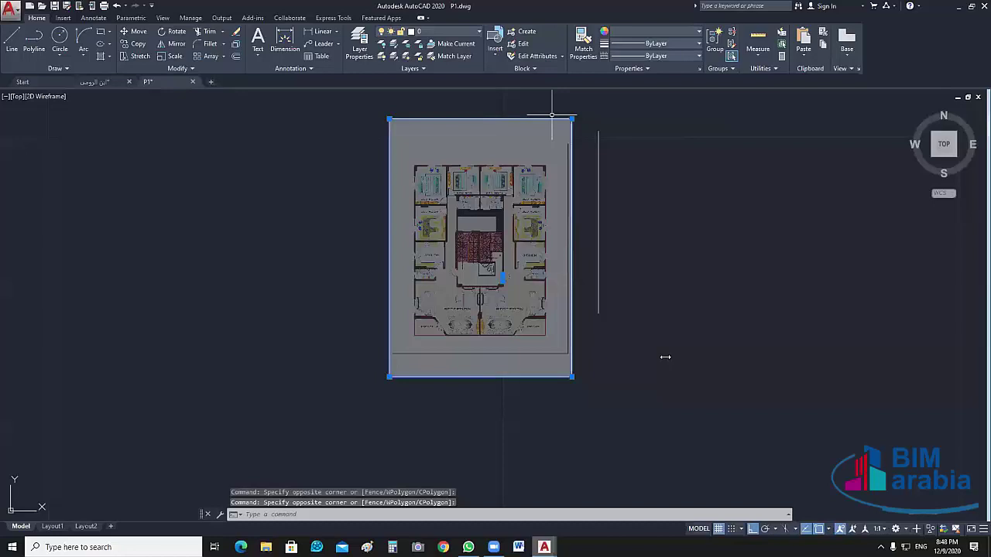
ALIGN the image's door-jamb ends to the reference line's ends, scaling the image to fit
{"action": "type", "text": "AL"}
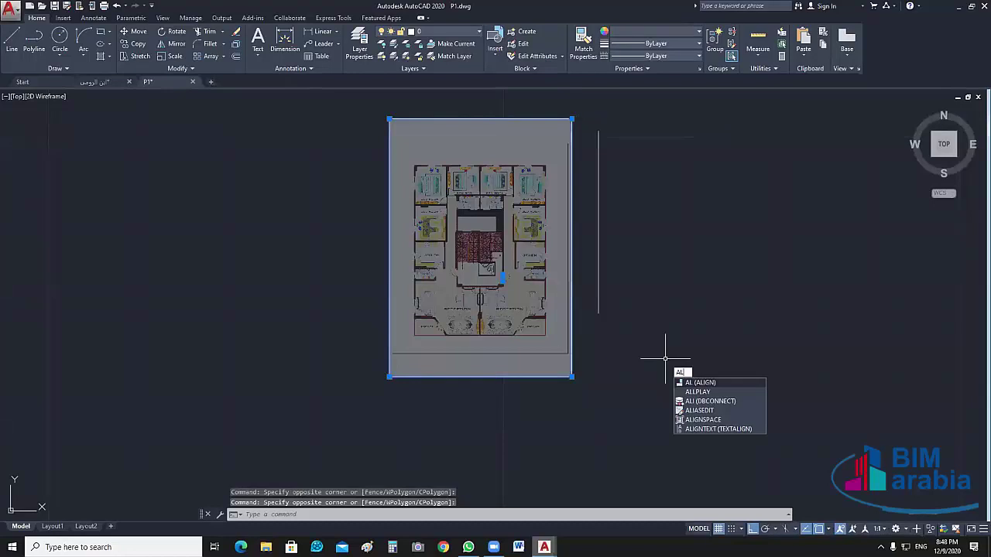
{"action": "key", "text": "Return"}
{"action": "scroll", "coordinate": [532, 273], "scroll_direction": "up", "scroll_amount": 4}
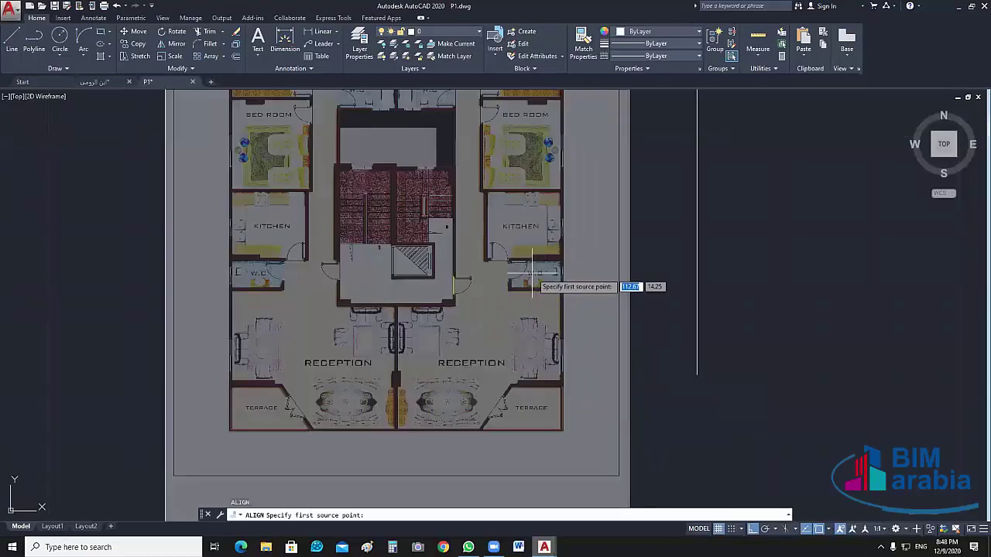
{"action": "left_click", "coordinate": [532, 273]}
{"action": "scroll", "coordinate": [534, 264], "scroll_direction": "down", "scroll_amount": 2}
{"action": "scroll", "coordinate": [620, 167], "scroll_direction": "up", "scroll_amount": 2}
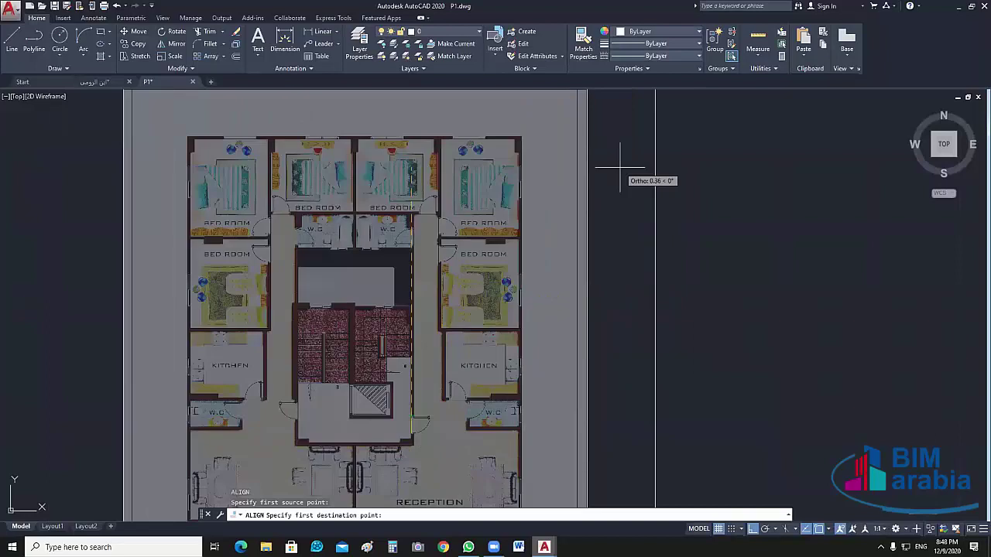
{"action": "scroll", "coordinate": [620, 167], "scroll_direction": "down", "scroll_amount": 2}
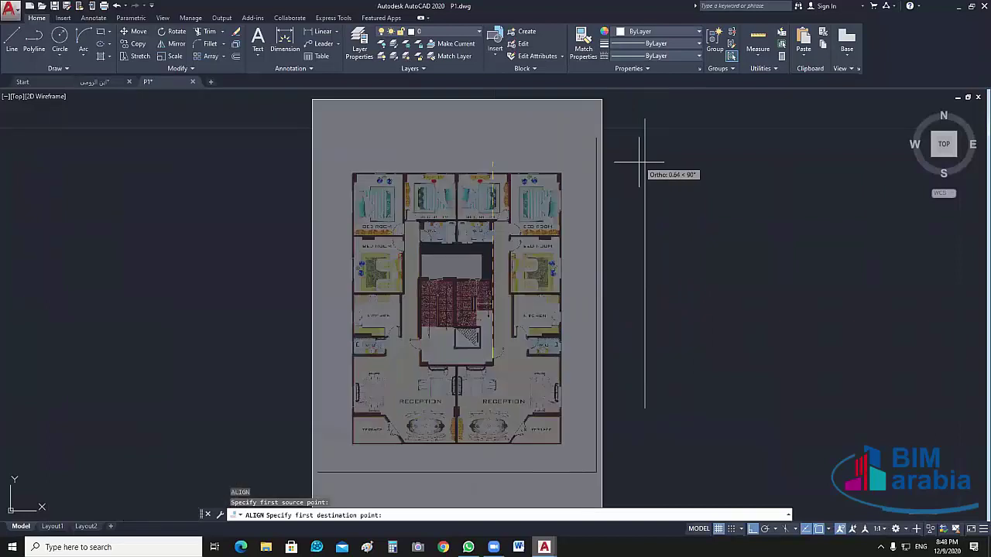
{"action": "left_click", "coordinate": [644, 119]}
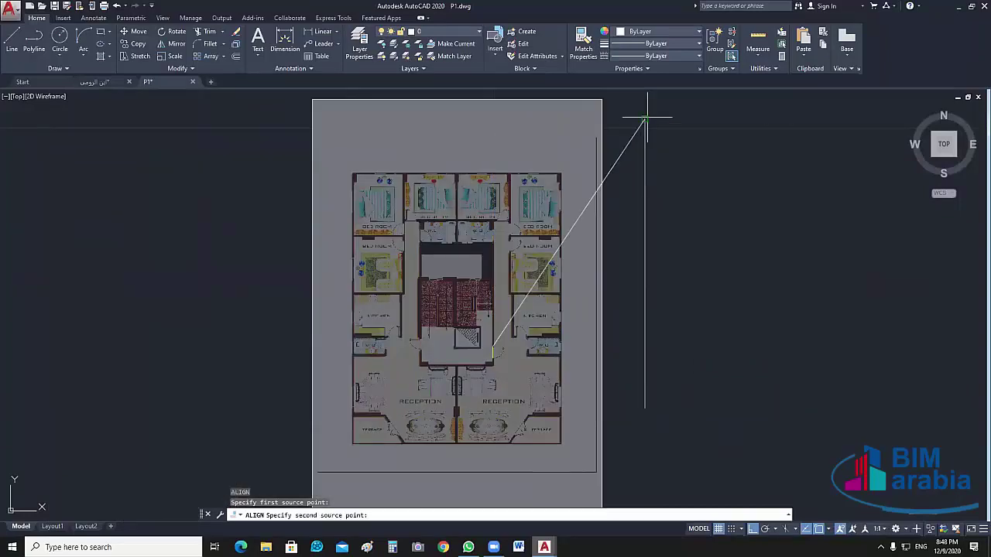
{"action": "left_click", "coordinate": [492, 358]}
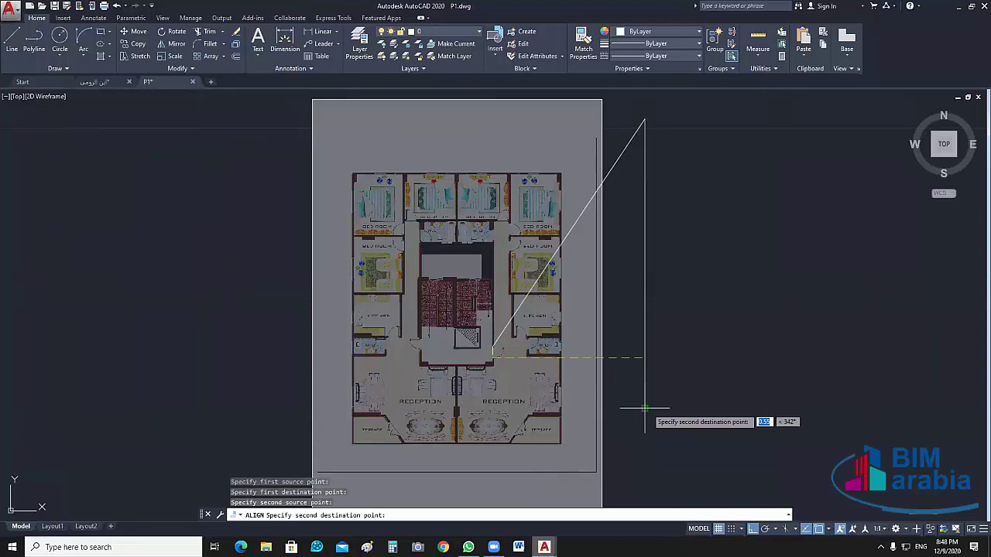
{"action": "left_click", "coordinate": [645, 408]}
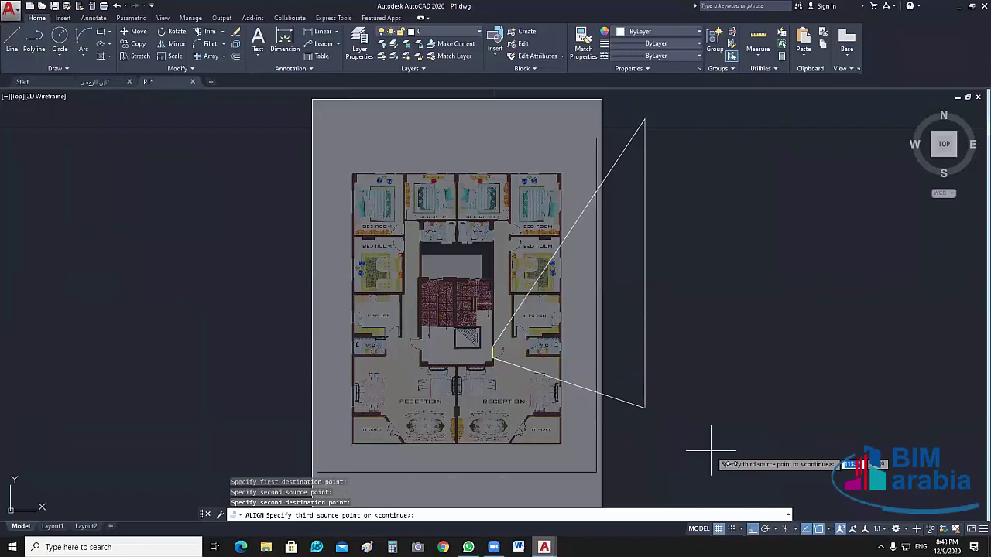
{"action": "key", "text": "Return"}
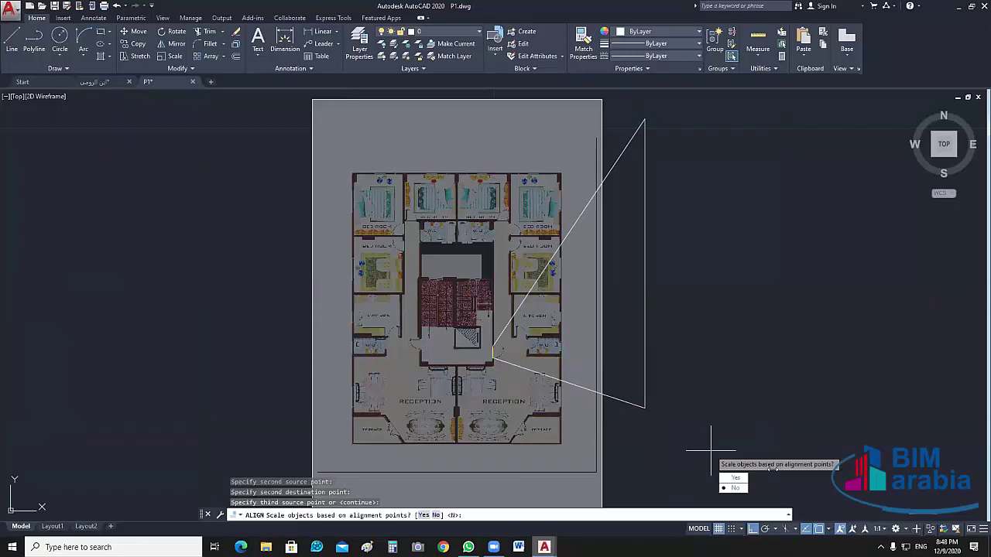
{"action": "key", "text": "Down"}
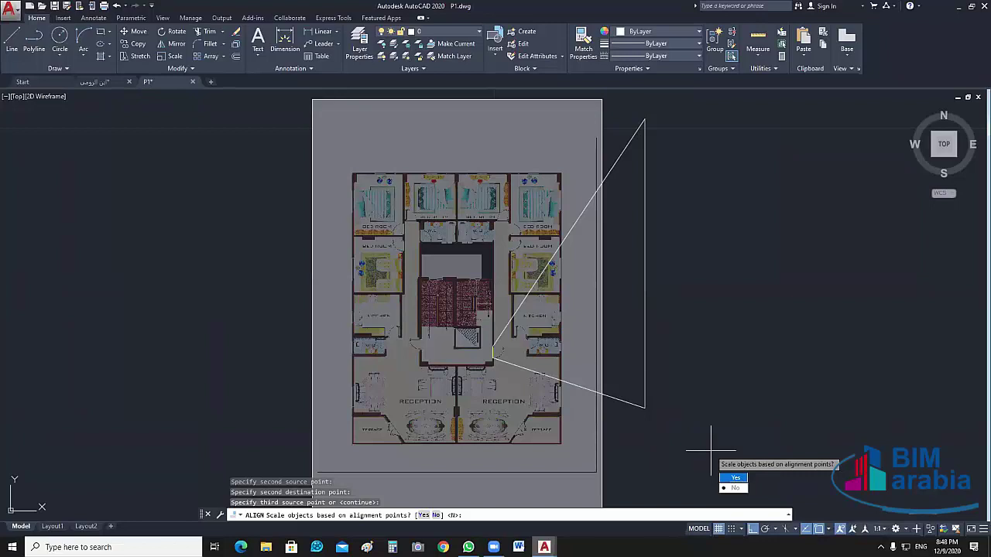
{"action": "key", "text": "Return"}
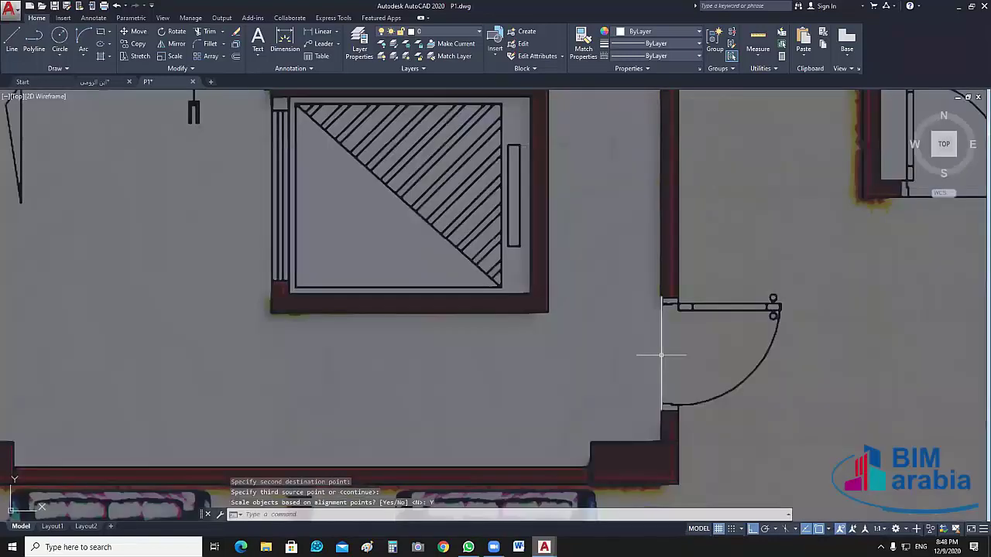
Confirm the door jamb now measures 1.00, then bring the CAD plans into view
{"action": "left_click", "coordinate": [661, 355]}
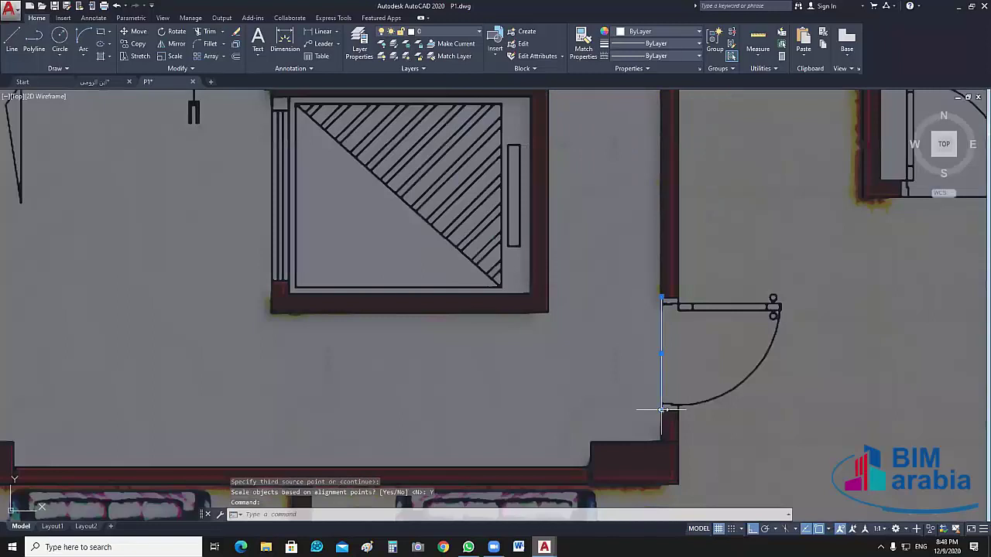
{"action": "mouse_move", "coordinate": [663, 410]}
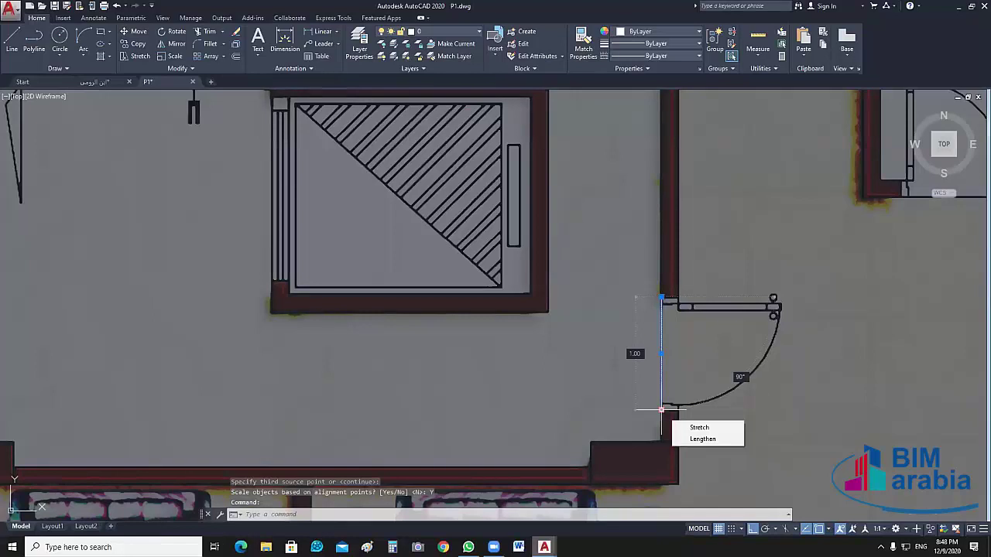
{"action": "scroll", "coordinate": [663, 409], "scroll_direction": "down", "scroll_amount": 10}
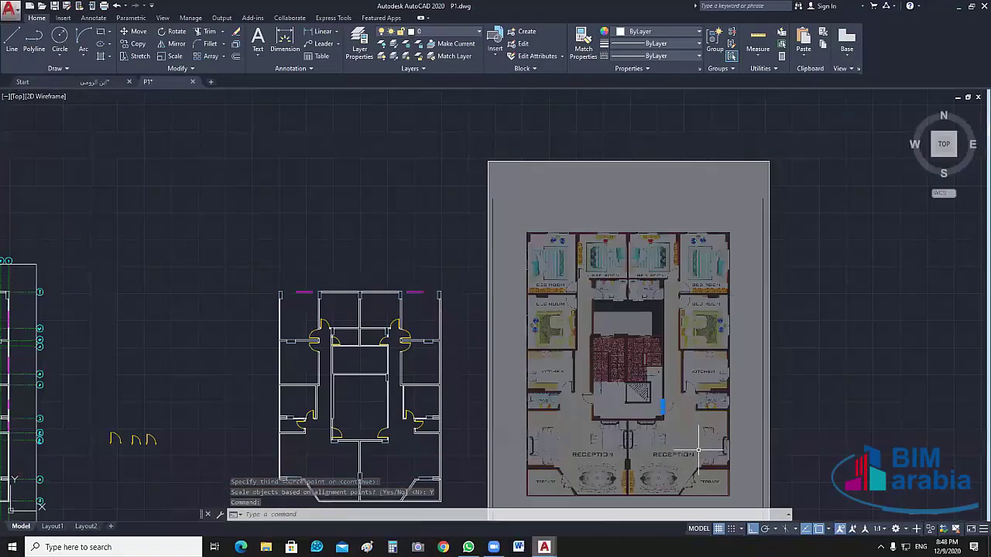
{"action": "key", "text": "Escape"}
{"action": "middle_click_drag", "start_coordinate": [699, 449], "coordinate": [624, 342]}
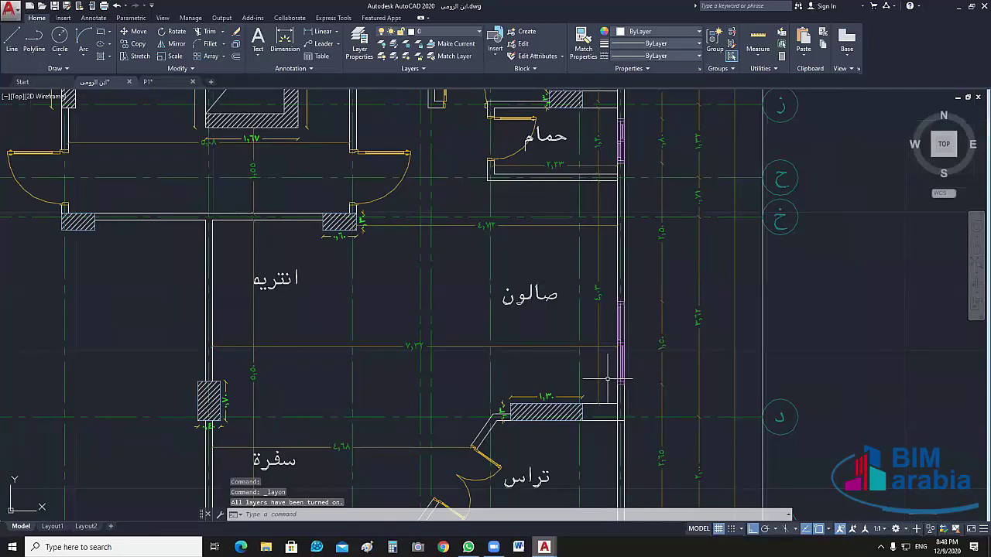
Compare against the reference drawing, then return to the P1 raster plan
{"action": "scroll", "coordinate": [608, 380], "scroll_direction": "up", "scroll_amount": 2}
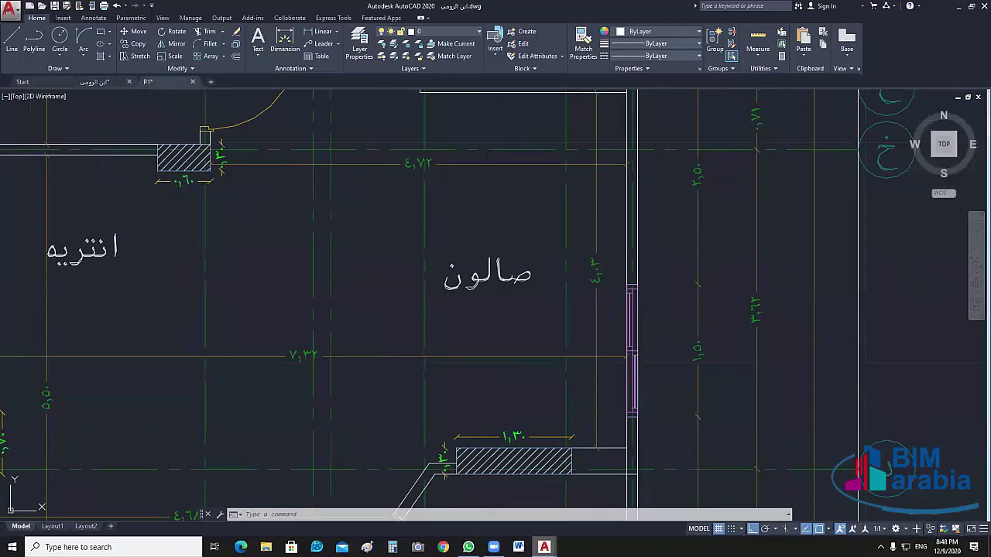
{"action": "scroll", "coordinate": [669, 340], "scroll_direction": "up", "scroll_amount": 5}
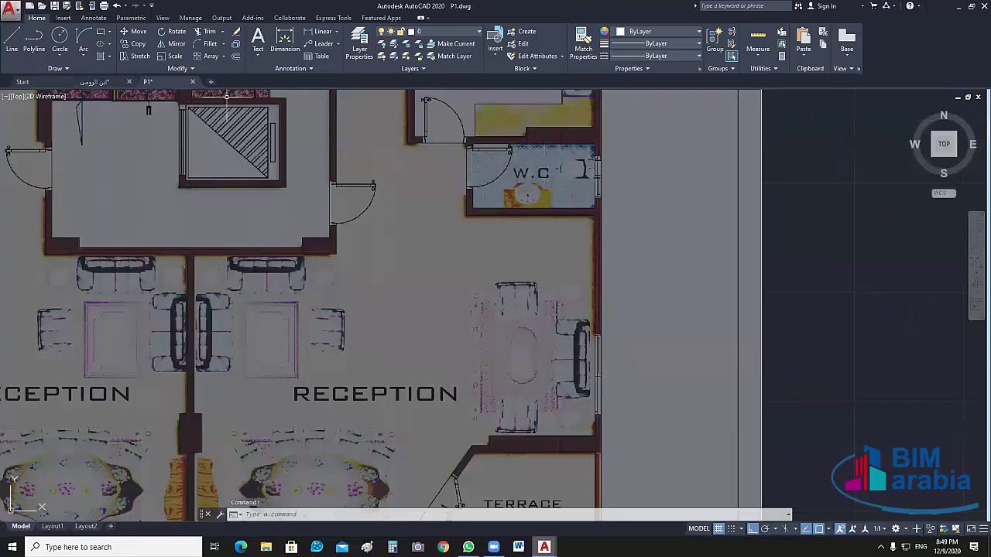
{"action": "key", "text": "ctrl+Tab"}
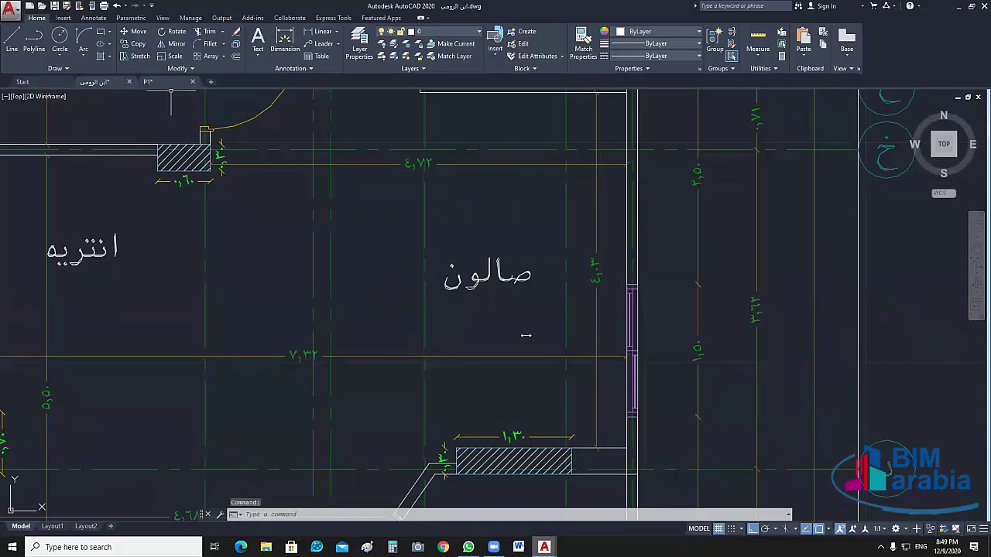
{"action": "key", "text": "ctrl+Tab"}
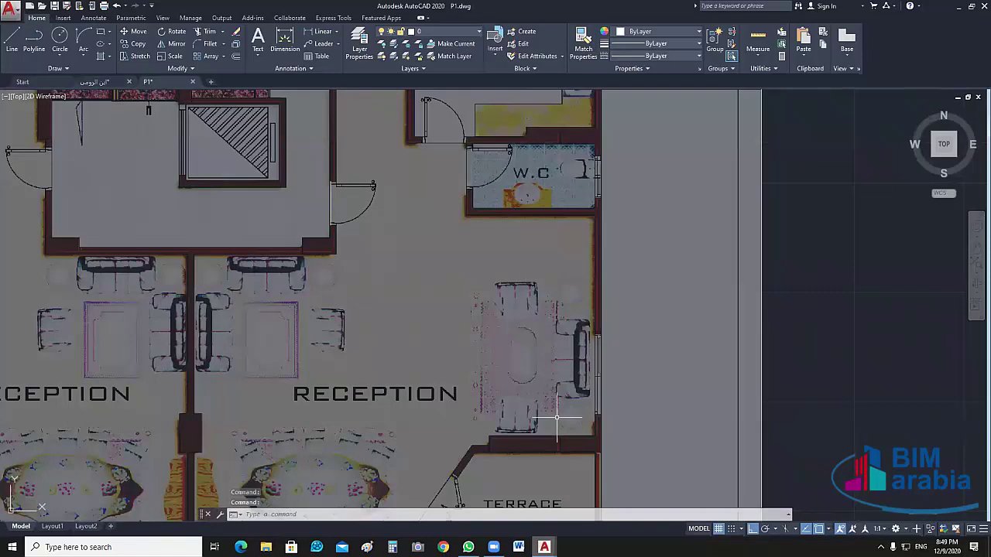
Measure the wall beside the dining area with DIST, reading 1.63
{"action": "scroll", "coordinate": [556, 418], "scroll_direction": "up", "scroll_amount": 3}
{"action": "type", "text": "di"}
{"action": "key", "text": "Return"}
{"action": "left_click", "coordinate": [261, 332]}
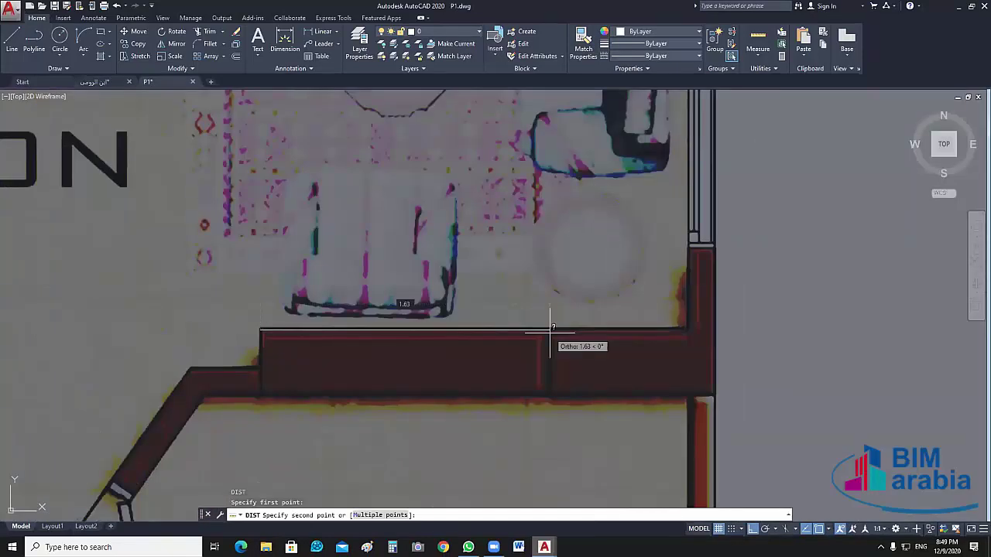
{"action": "scroll", "coordinate": [552, 329], "scroll_direction": "up", "scroll_amount": 2}
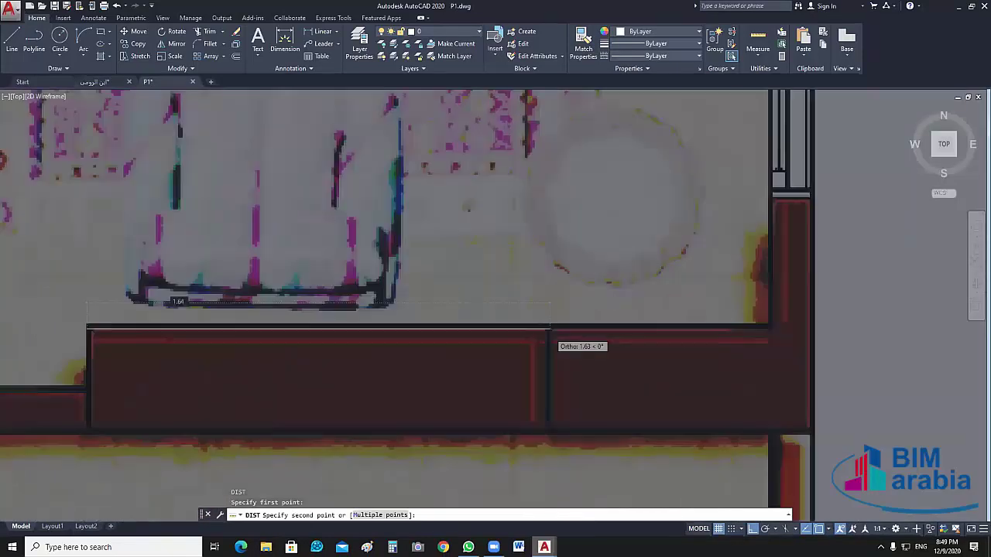
{"action": "scroll", "coordinate": [546, 327], "scroll_direction": "up", "scroll_amount": 2}
{"action": "left_click", "coordinate": [545, 326]}
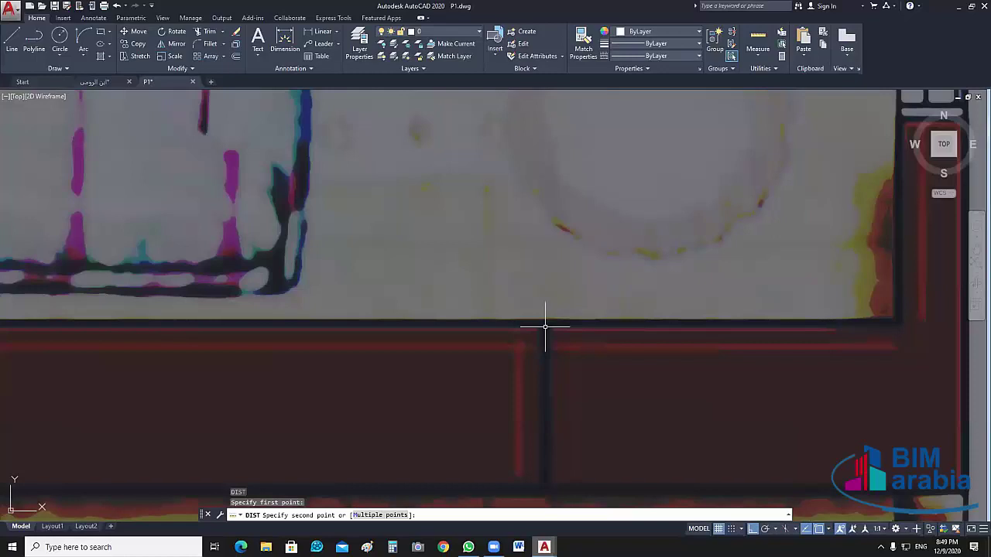
{"action": "left_click", "coordinate": [545, 327]}
{"action": "scroll", "coordinate": [468, 367], "scroll_direction": "down", "scroll_amount": 5}
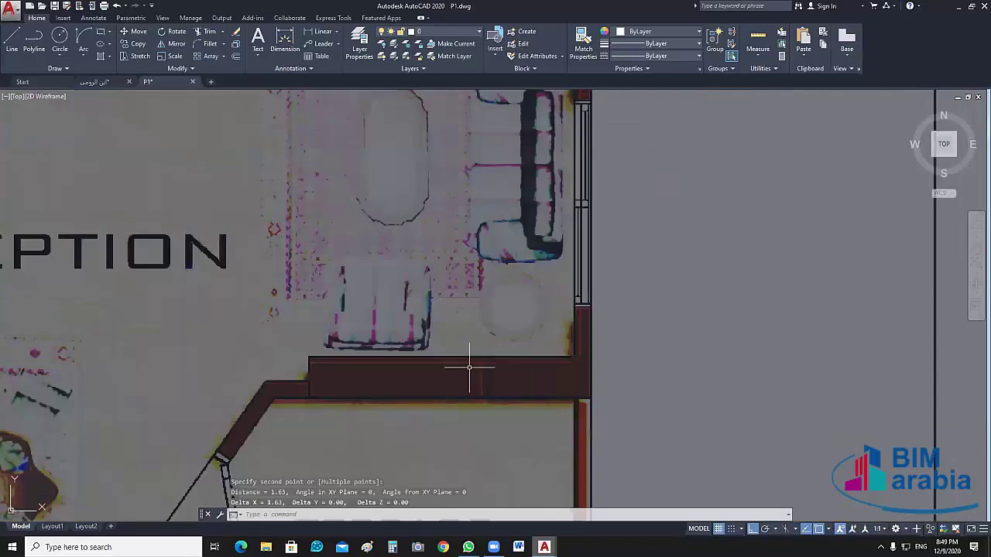
{"action": "scroll", "coordinate": [558, 352], "scroll_direction": "down", "scroll_amount": 2}
Start another distance measurement from the wall corner, then cancel it
{"action": "key", "text": "Return"}
{"action": "scroll", "coordinate": [557, 352], "scroll_direction": "up", "scroll_amount": 3}
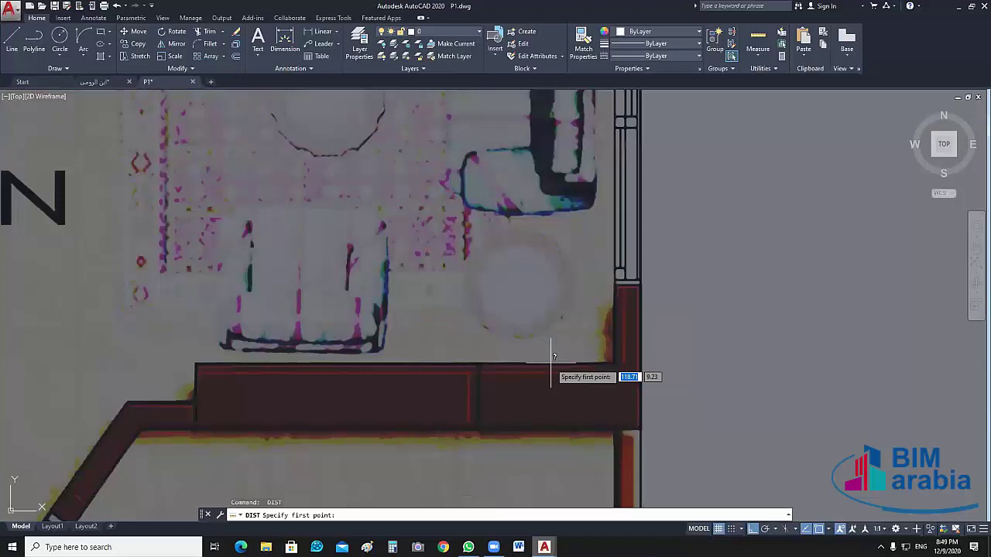
{"action": "left_click", "coordinate": [554, 357]}
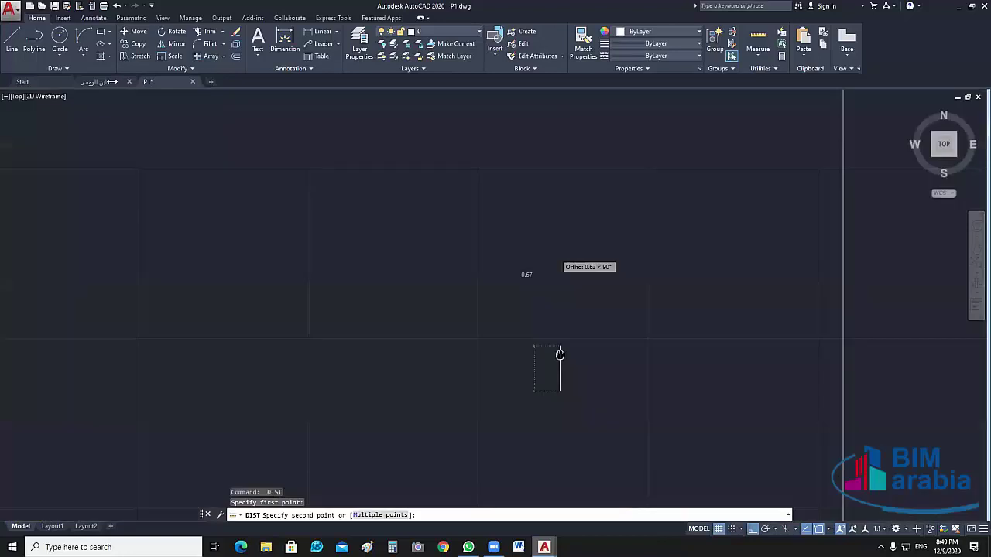
{"action": "scroll", "coordinate": [557, 353], "scroll_direction": "up", "scroll_amount": 3}
{"action": "key", "text": "Escape"}
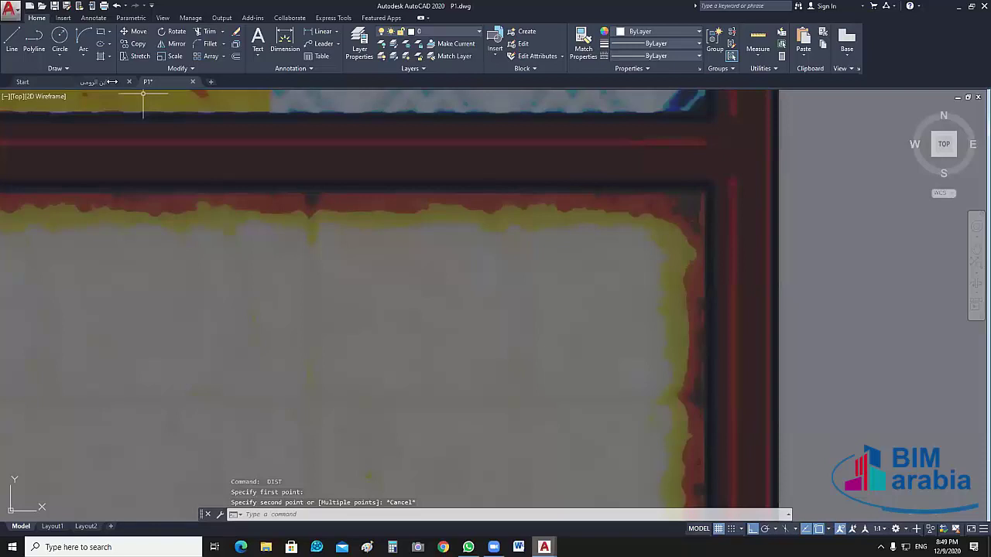
{"action": "left_click", "coordinate": [112, 81]}
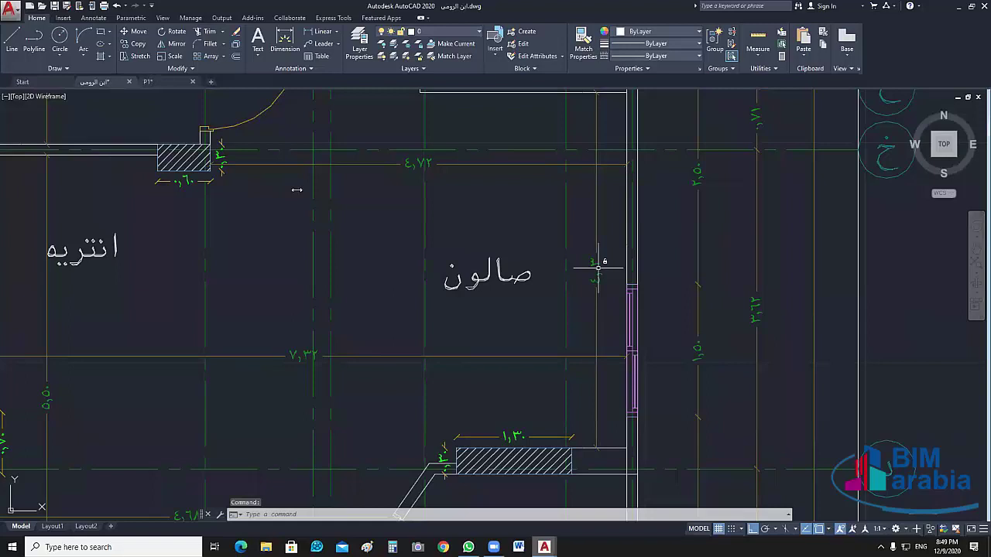
{"action": "double_click", "coordinate": [598, 267]}
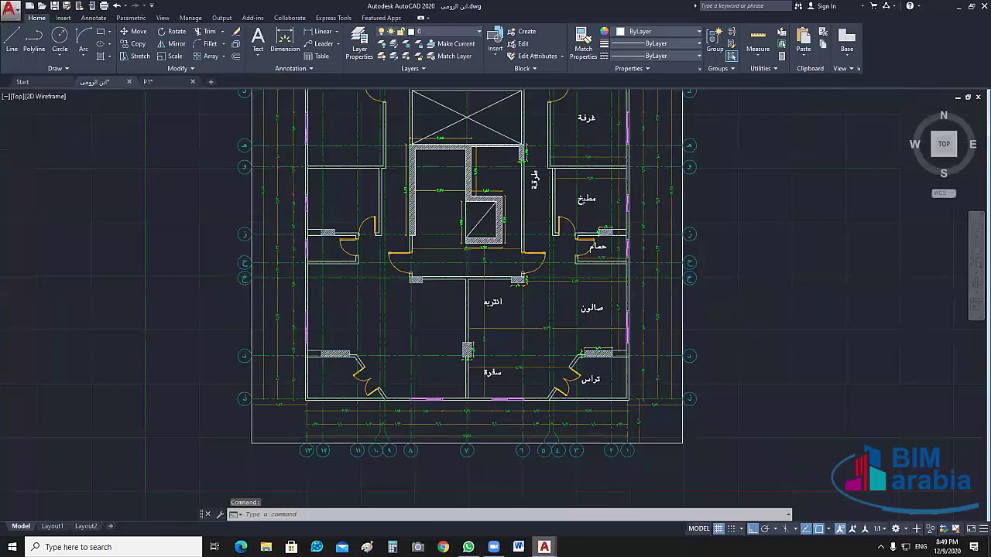
{"action": "key", "text": "ctrl+Tab"}
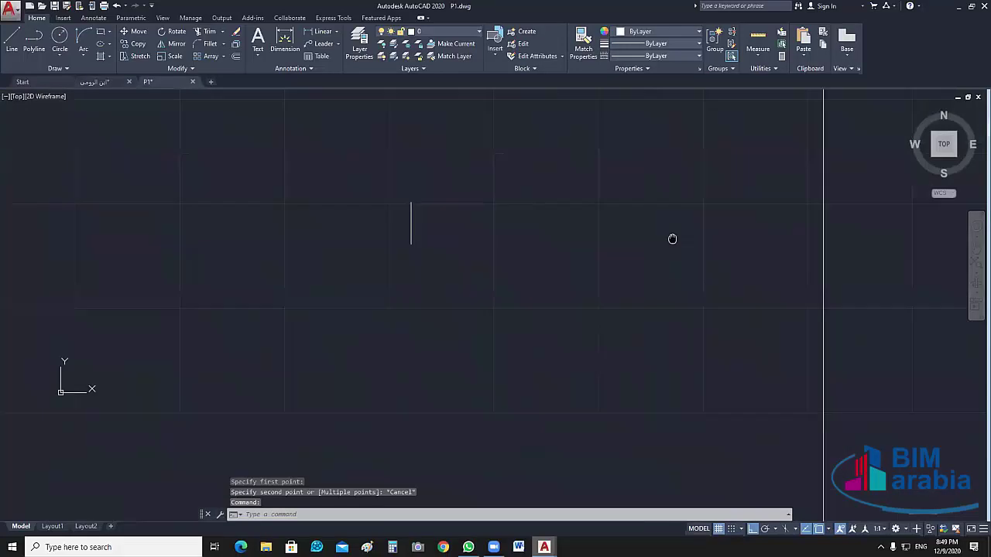
Measure across the reception area, getting 6.88
{"action": "middle_click_drag", "start_coordinate": [672, 239], "coordinate": [691, 239]}
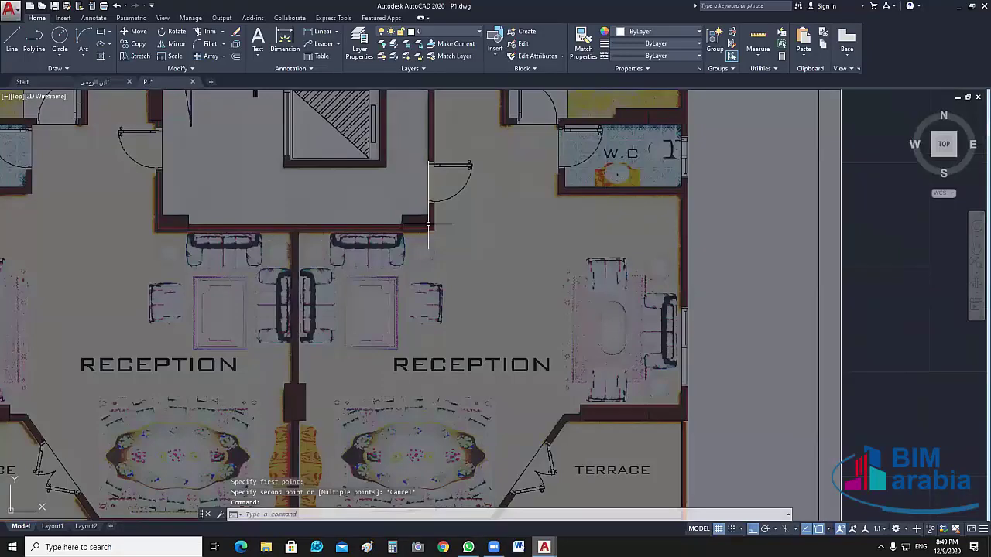
{"action": "key", "text": "space"}
{"action": "left_click", "coordinate": [428, 224]}
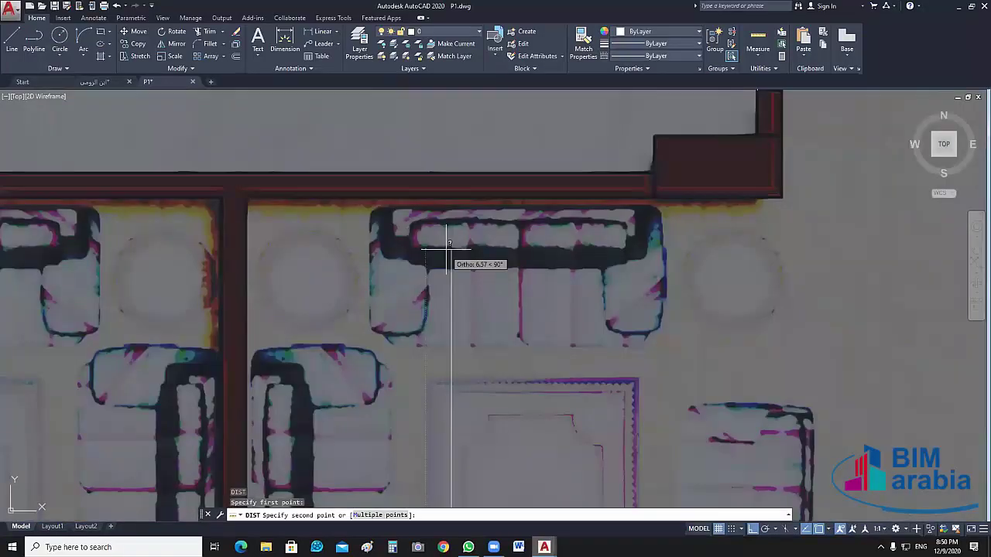
{"action": "scroll", "coordinate": [449, 245], "scroll_direction": "up", "scroll_amount": 4}
{"action": "left_click", "coordinate": [454, 124]}
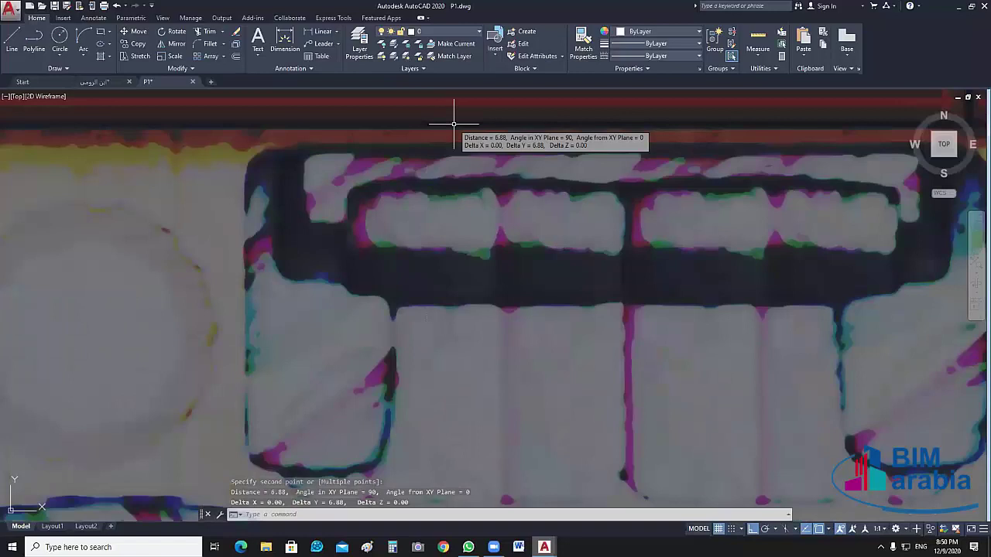
{"action": "key", "text": "Escape"}
{"action": "scroll", "coordinate": [495, 232], "scroll_direction": "down", "scroll_amount": 5}
Measure the W.C. door opening between its jambs, getting 1.00
{"action": "middle_click_drag", "start_coordinate": [537, 294], "coordinate": [583, 307]}
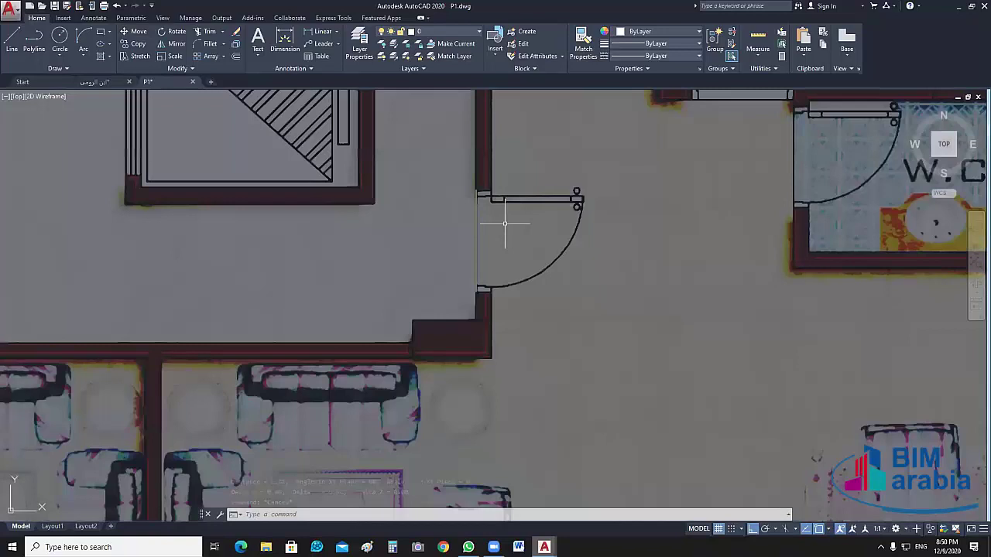
{"action": "middle_click_drag", "start_coordinate": [504, 224], "coordinate": [378, 359]}
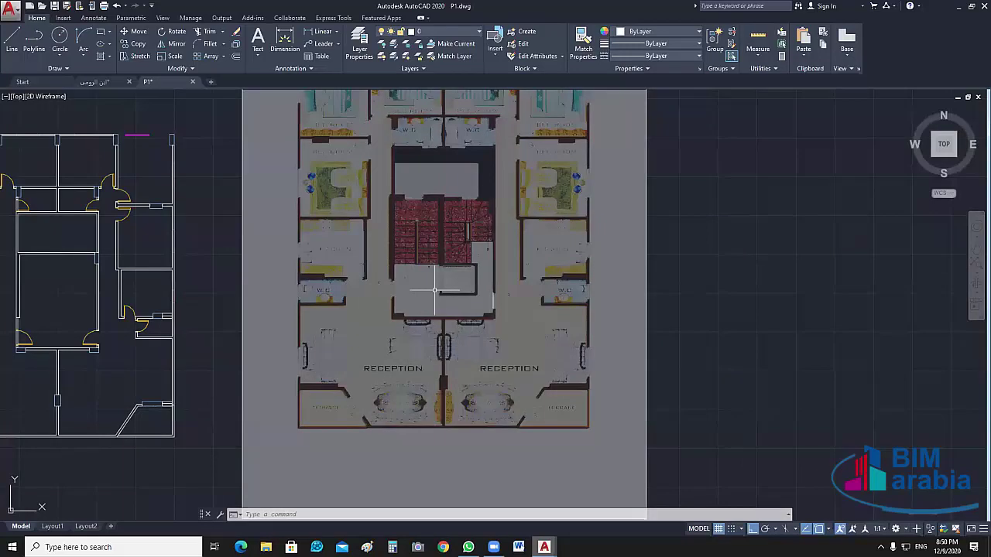
{"action": "scroll", "coordinate": [434, 290], "scroll_direction": "up", "scroll_amount": 4}
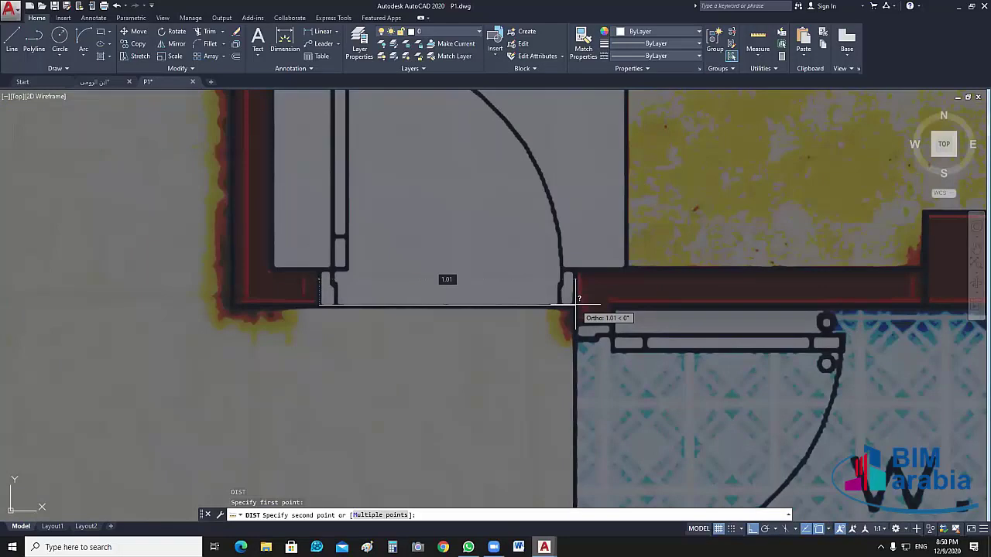
{"action": "key", "text": "Escape"}
{"action": "scroll", "coordinate": [574, 304], "scroll_direction": "down", "scroll_amount": 2}
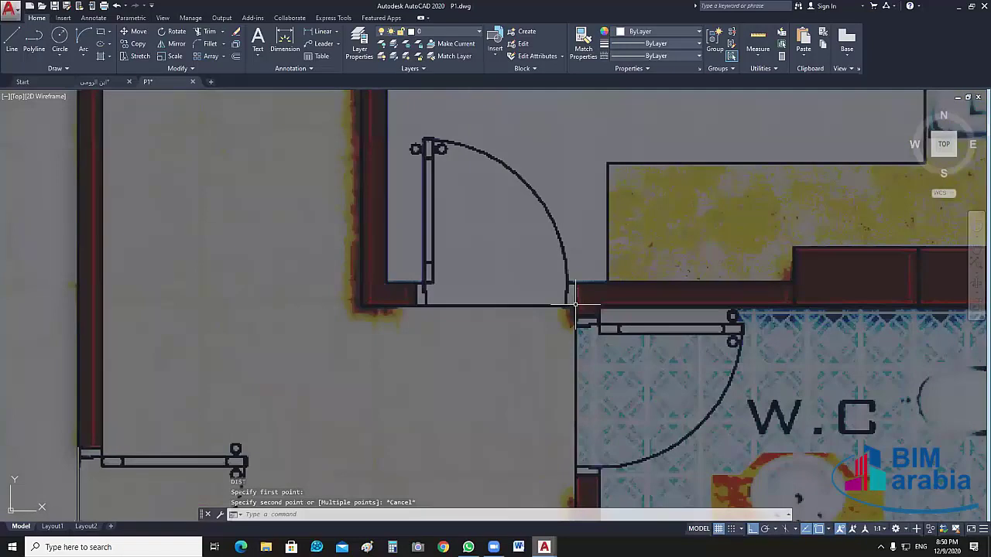
{"action": "scroll", "coordinate": [574, 304], "scroll_direction": "down", "scroll_amount": 4}
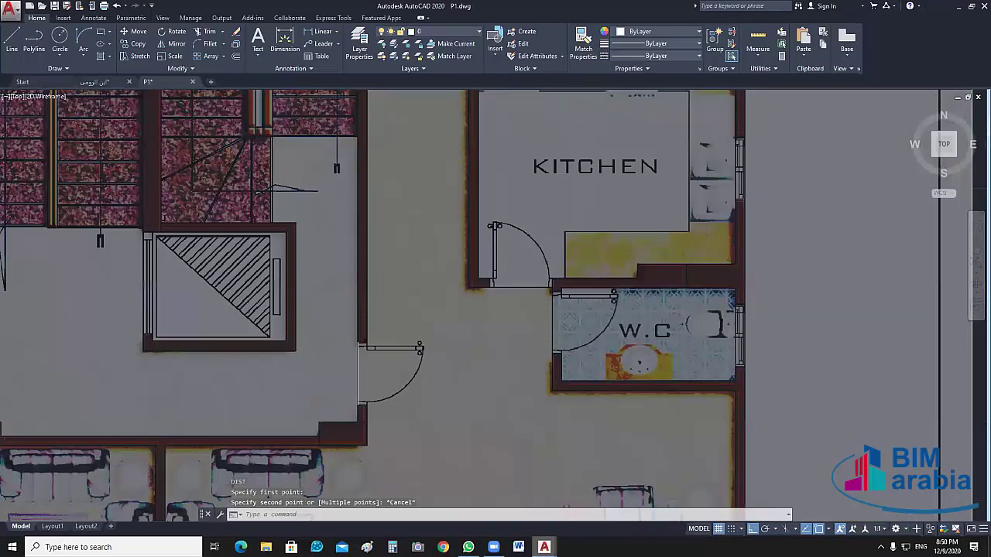
{"action": "scroll", "coordinate": [581, 322], "scroll_direction": "up", "scroll_amount": 4}
{"action": "key", "text": "Return"}
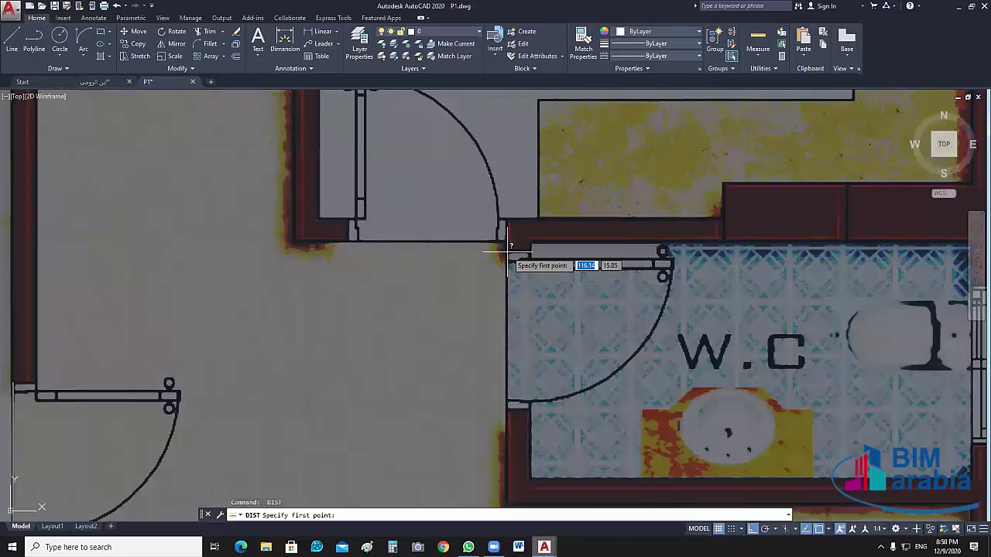
{"action": "scroll", "coordinate": [507, 247], "scroll_direction": "up", "scroll_amount": 2}
{"action": "left_click", "coordinate": [348, 241]}
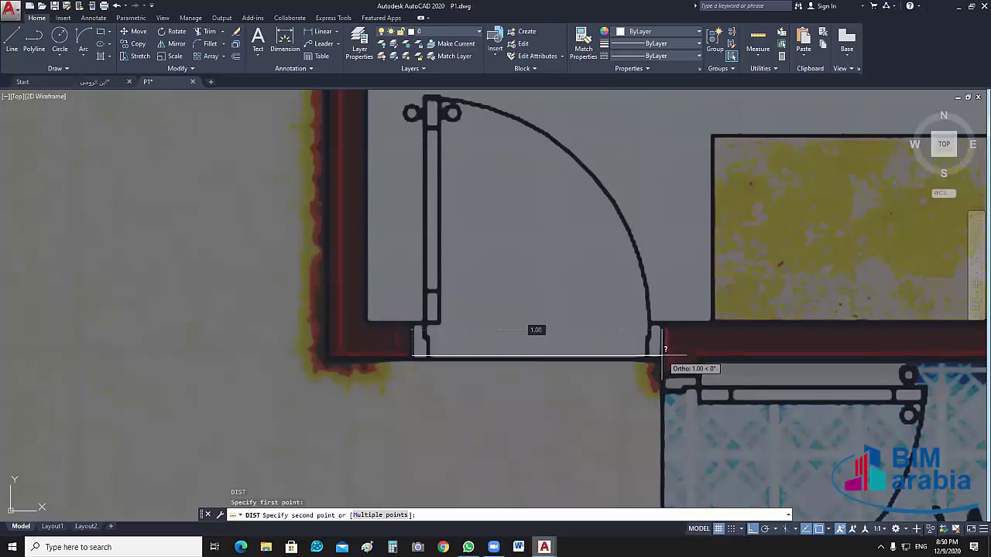
{"action": "left_click", "coordinate": [664, 355]}
{"action": "key", "text": "Return"}
{"action": "key", "text": "Escape"}
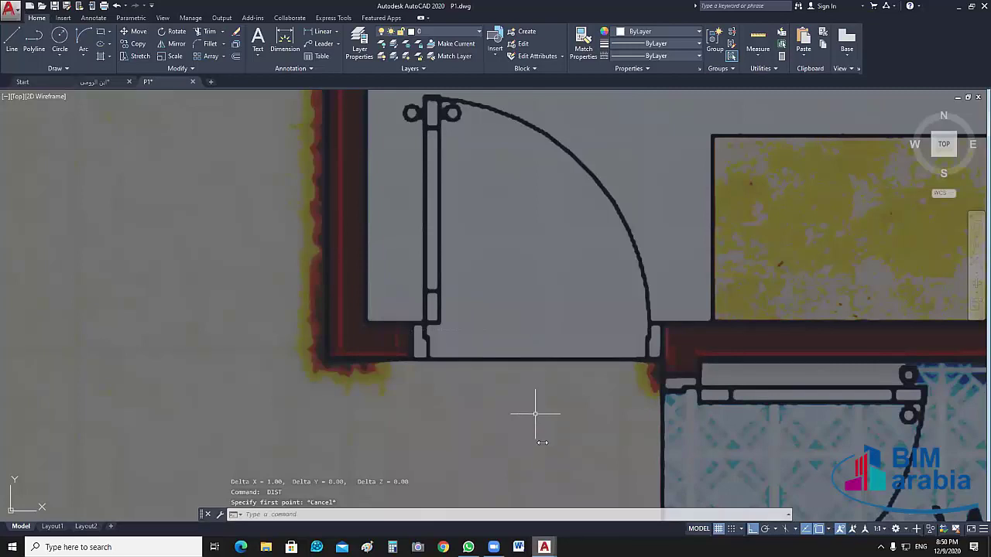
Draw a line across the door opening and a 0.80-long line just below it
{"action": "type", "text": "l"}
{"action": "key", "text": "Return"}
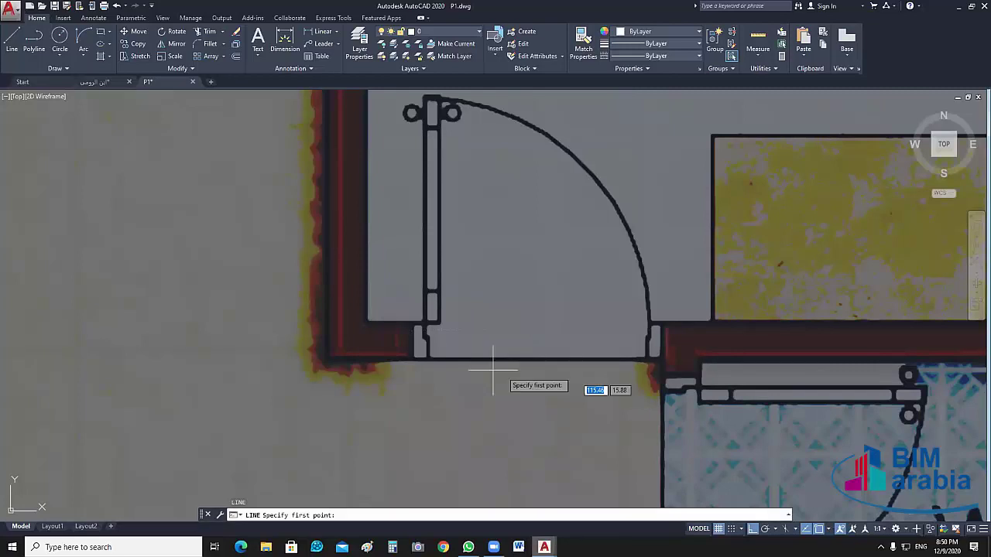
{"action": "left_click", "coordinate": [411, 358]}
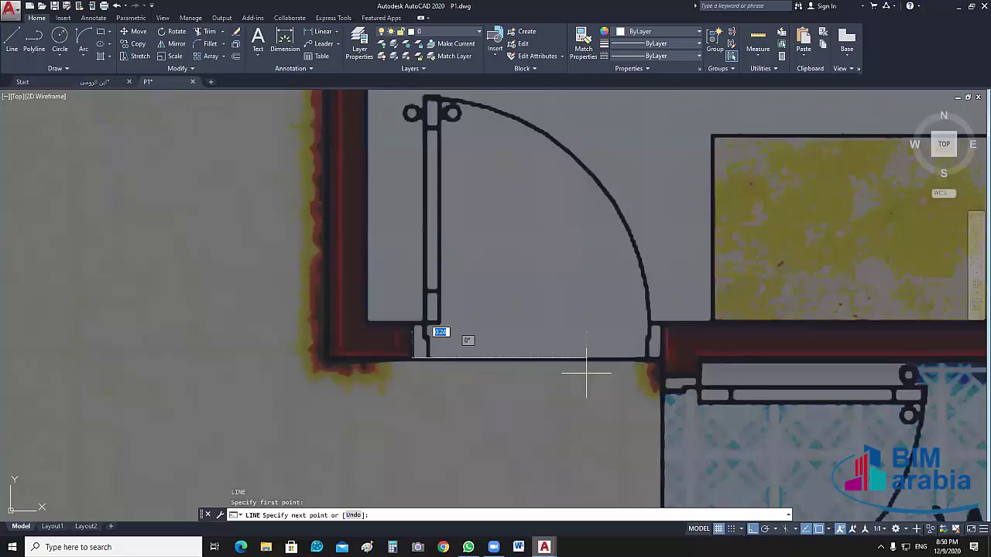
{"action": "left_click", "coordinate": [661, 358]}
{"action": "key", "text": "Return"}
{"action": "key", "text": "Return"}
{"action": "left_click", "coordinate": [412, 403]}
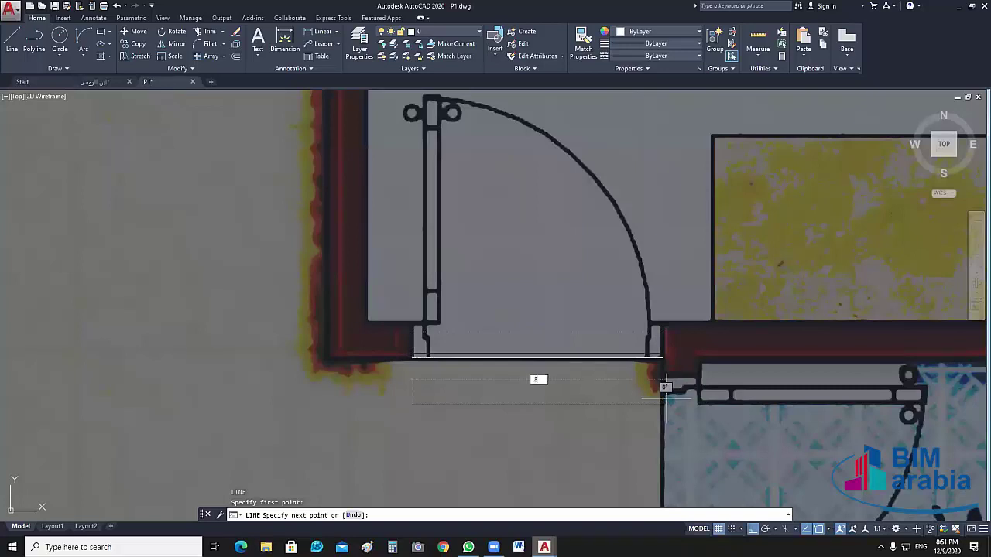
{"action": "key", "text": "Return"}
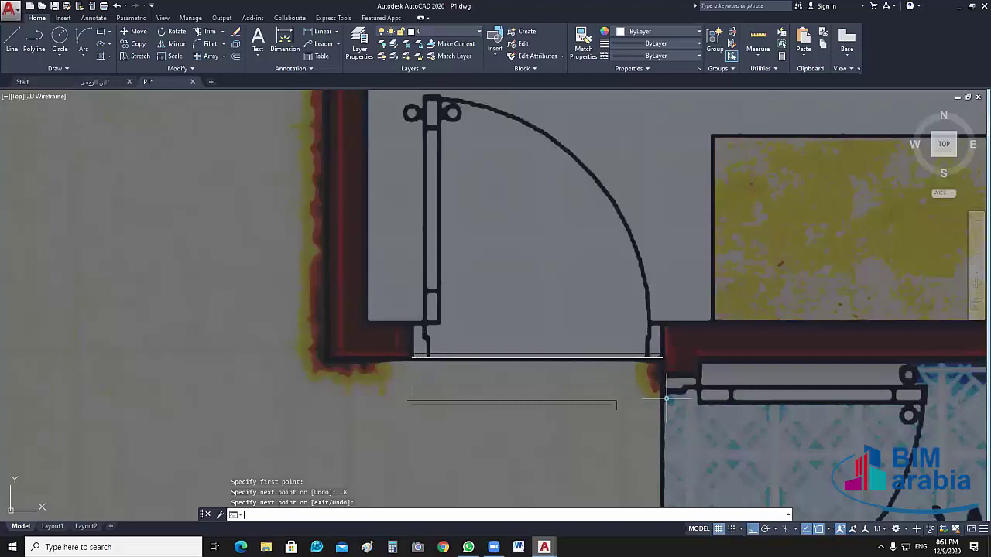
{"action": "scroll", "coordinate": [666, 399], "scroll_direction": "down", "scroll_amount": 5}
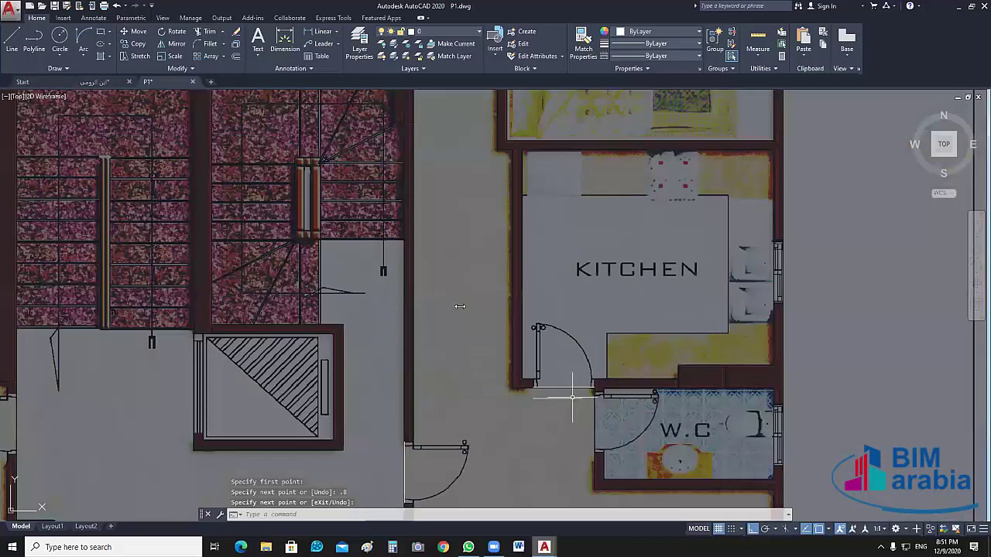
{"action": "scroll", "coordinate": [573, 397], "scroll_direction": "down", "scroll_amount": 5}
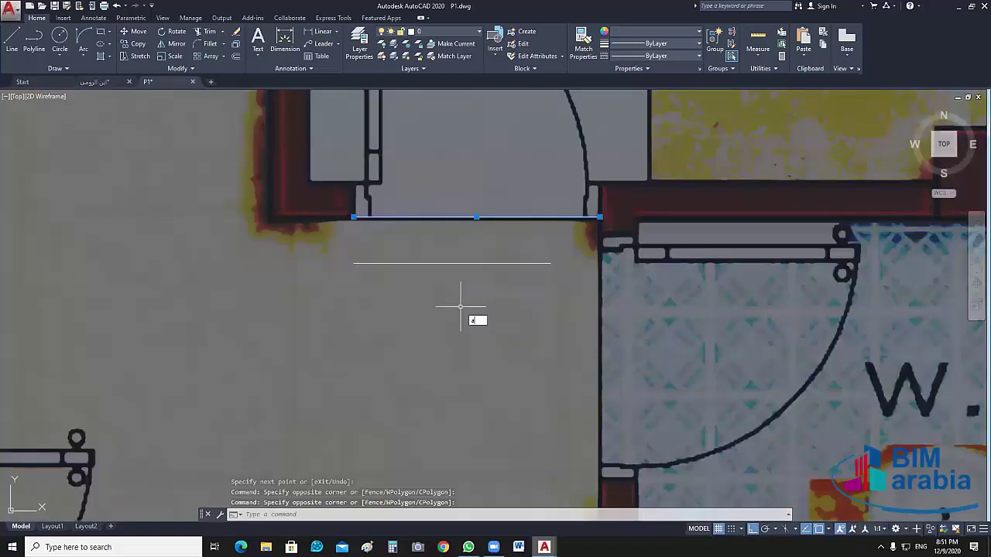
Align the image's door-opening ends to the 0.80 line's ends, scaling the image to match
{"action": "type", "text": "l"}
{"action": "key", "text": "Return"}
{"action": "left_click", "coordinate": [354, 218]}
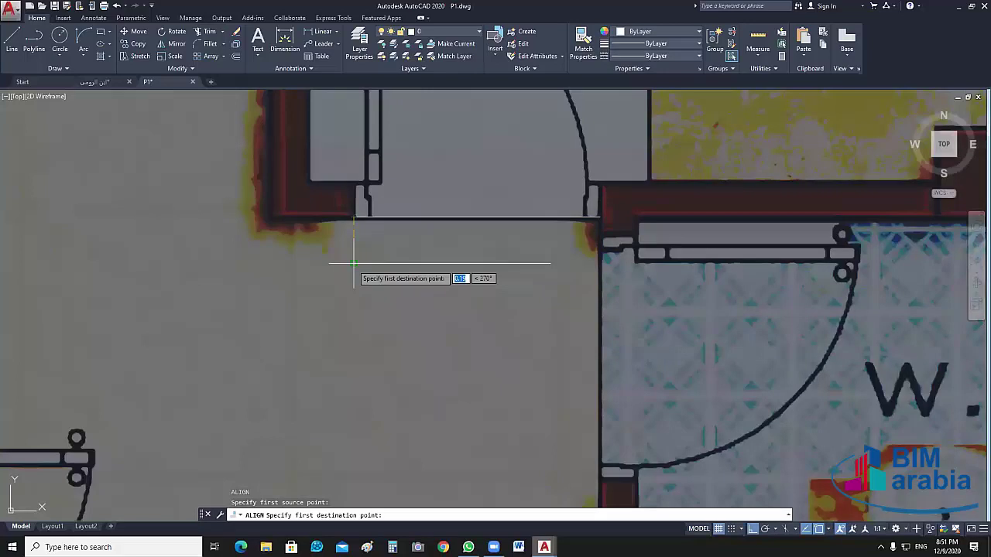
{"action": "left_click", "coordinate": [354, 264]}
{"action": "left_click", "coordinate": [553, 263]}
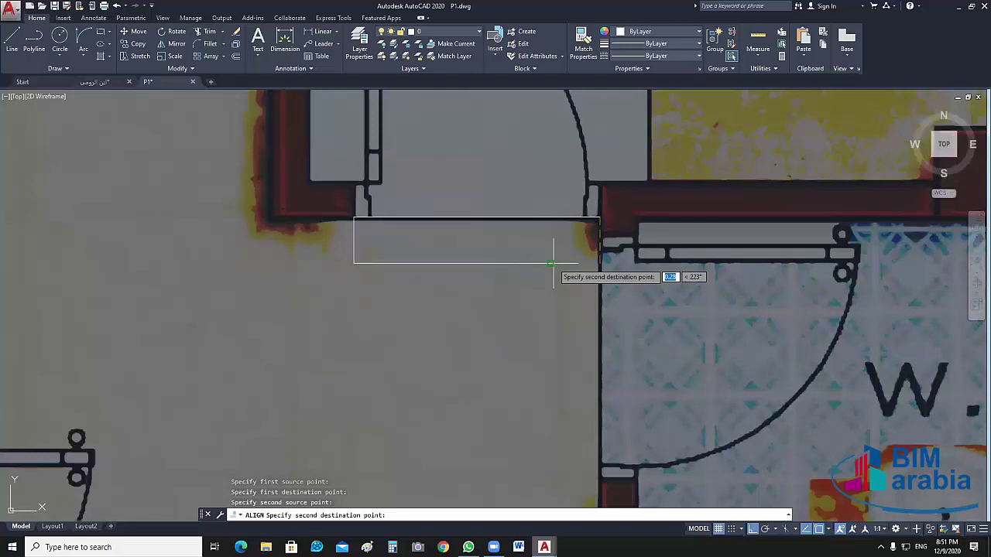
{"action": "left_click", "coordinate": [553, 263]}
{"action": "key", "text": "Return"}
{"action": "type", "text": "Y"}
{"action": "key", "text": "Return"}
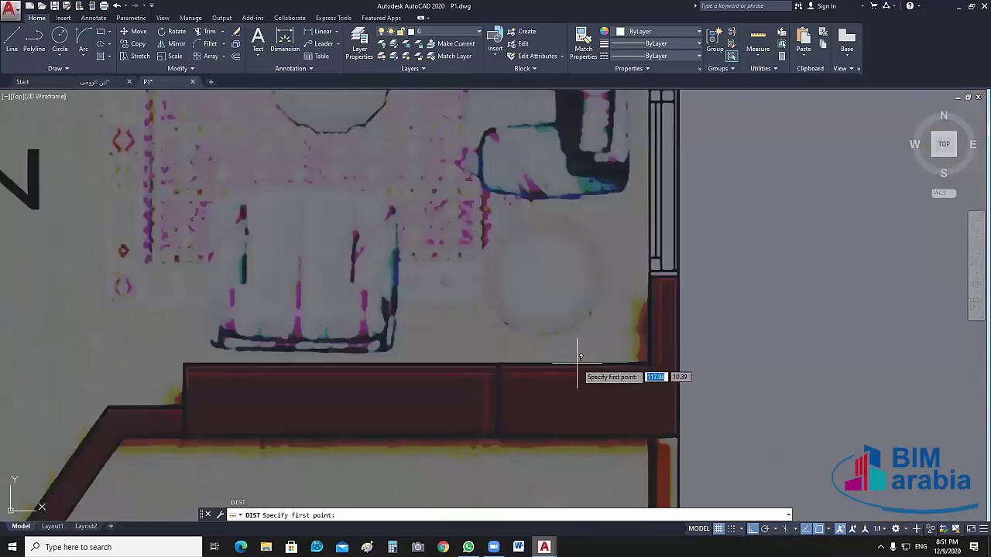
{"action": "left_click", "coordinate": [580, 376]}
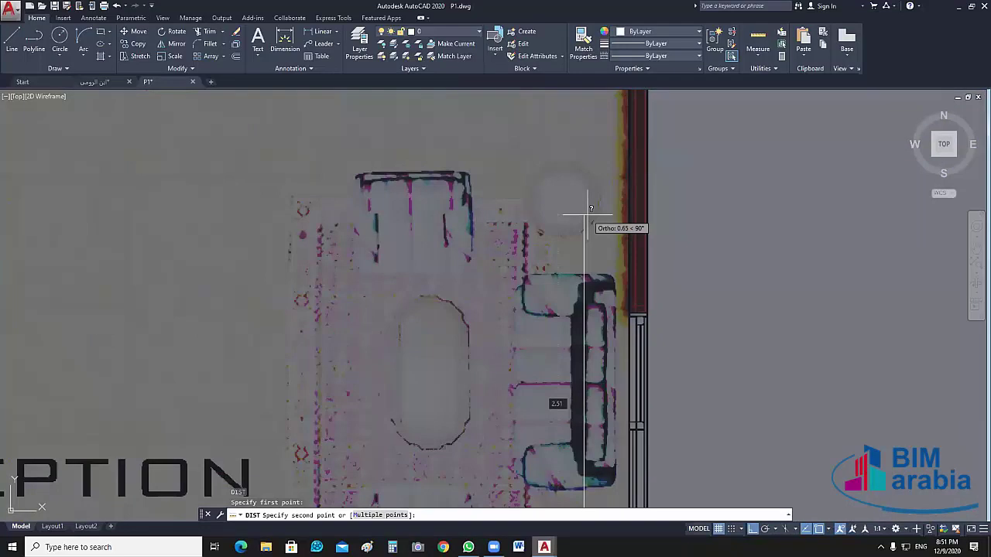
{"action": "middle_click_drag", "start_coordinate": [587, 210], "coordinate": [591, 317]}
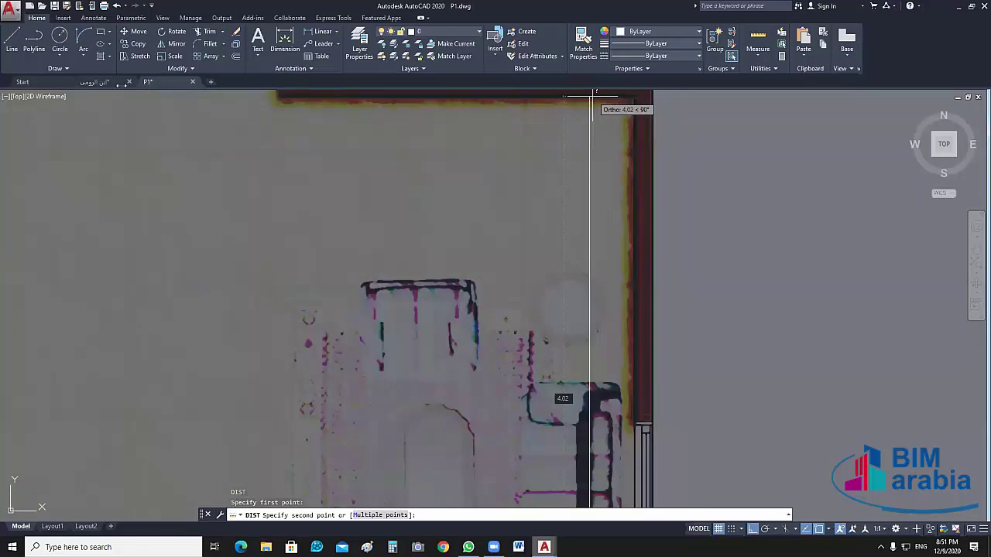
{"action": "key", "text": "Escape"}
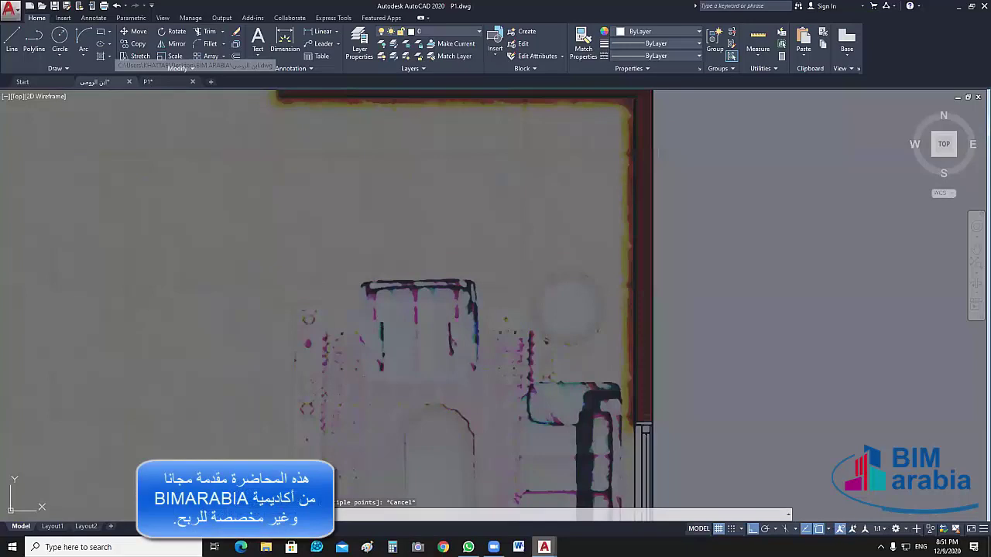
{"action": "left_click", "coordinate": [94, 81]}
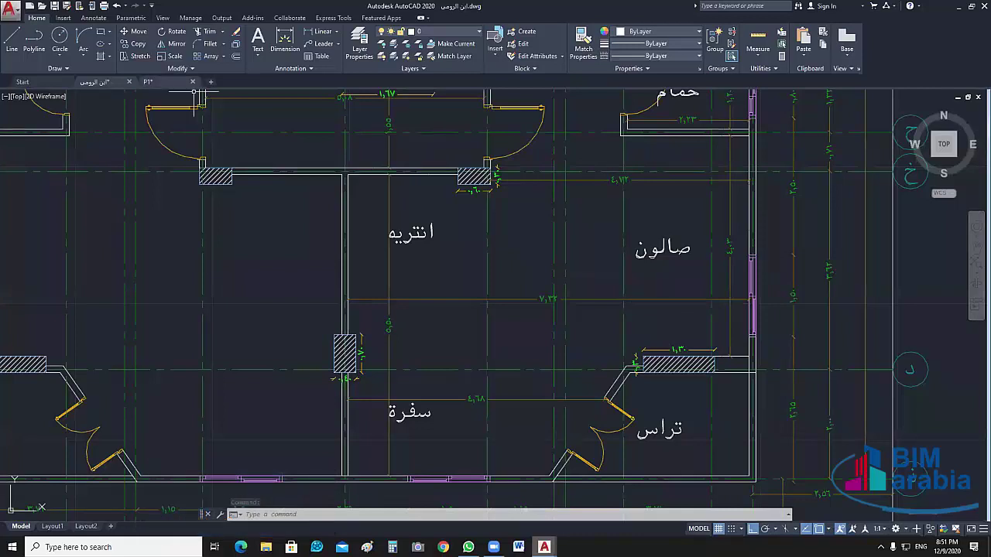
{"action": "key", "text": "ctrl+Tab"}
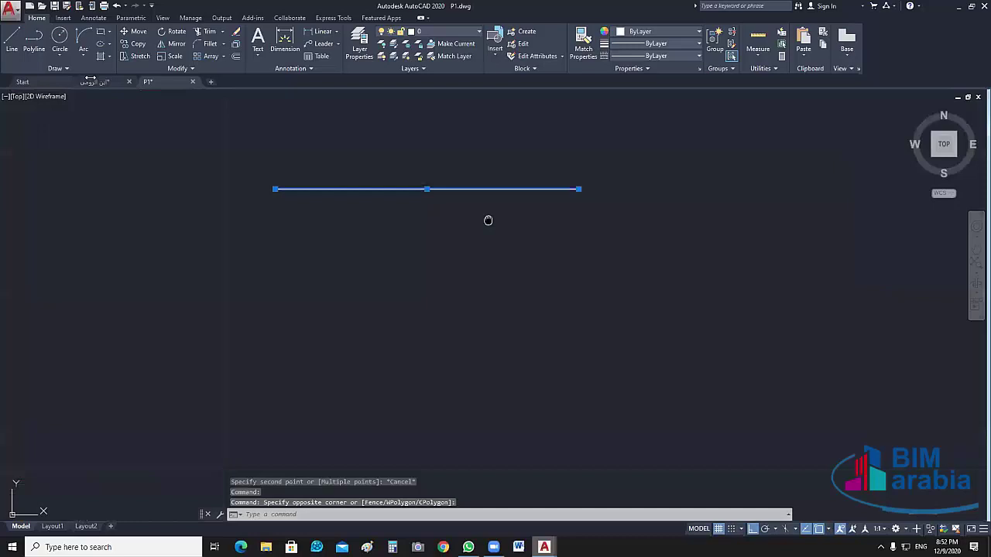
Confirm the reference line is 0.80 long, then switch to the reference floor plan
{"action": "left_click", "coordinate": [590, 271]}
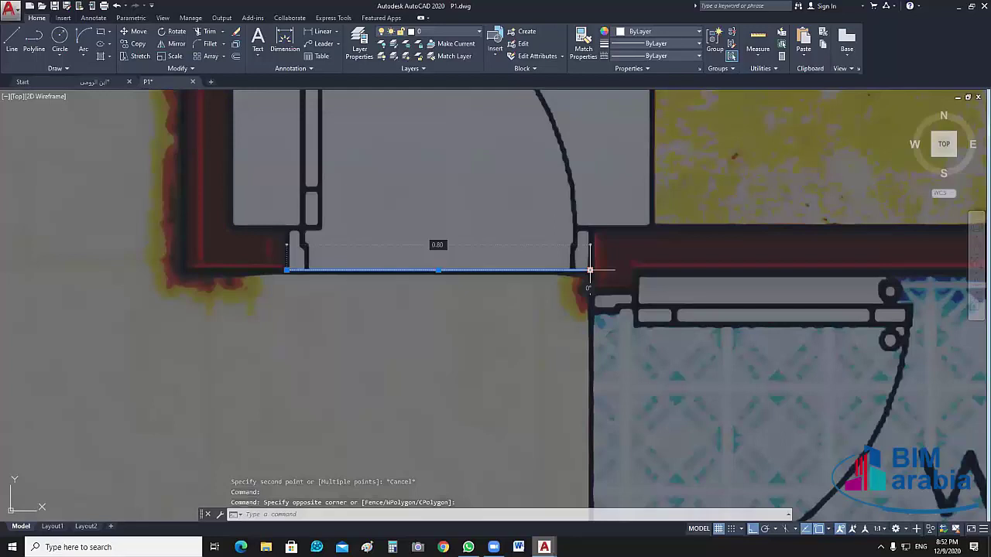
{"action": "key", "text": "ctrl+Tab"}
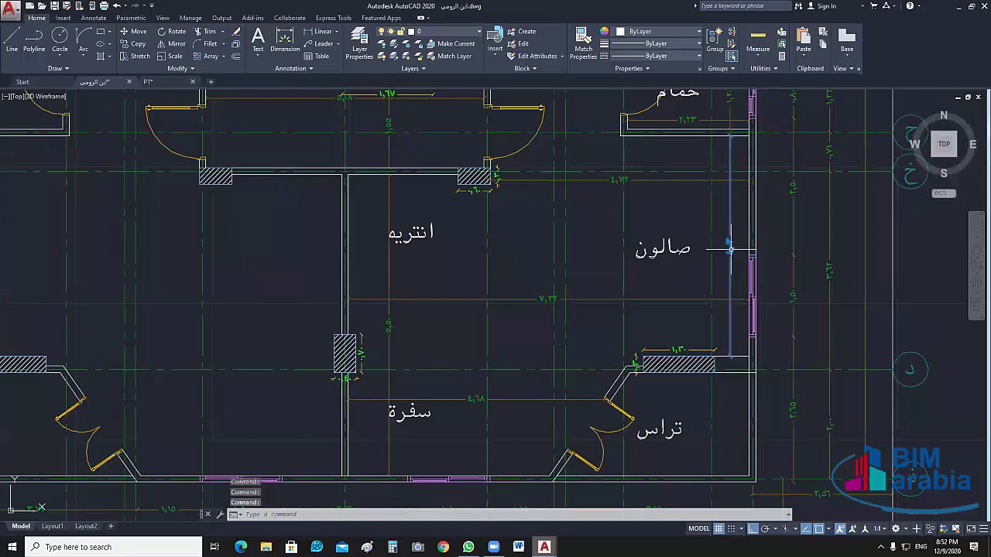
Back in P1, measure the W.C. and reception walls with DIST, then cancel
{"action": "key", "text": "ctrl+Tab"}
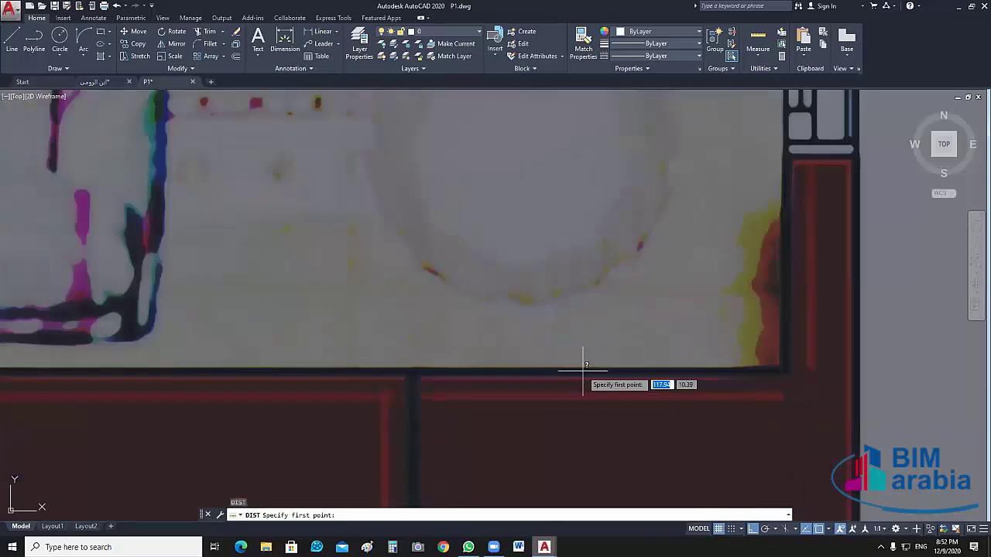
{"action": "left_click", "coordinate": [584, 370]}
{"action": "scroll", "coordinate": [584, 370], "scroll_direction": "down", "scroll_amount": 2}
{"action": "middle_click_drag", "start_coordinate": [584, 370], "coordinate": [622, 435]}
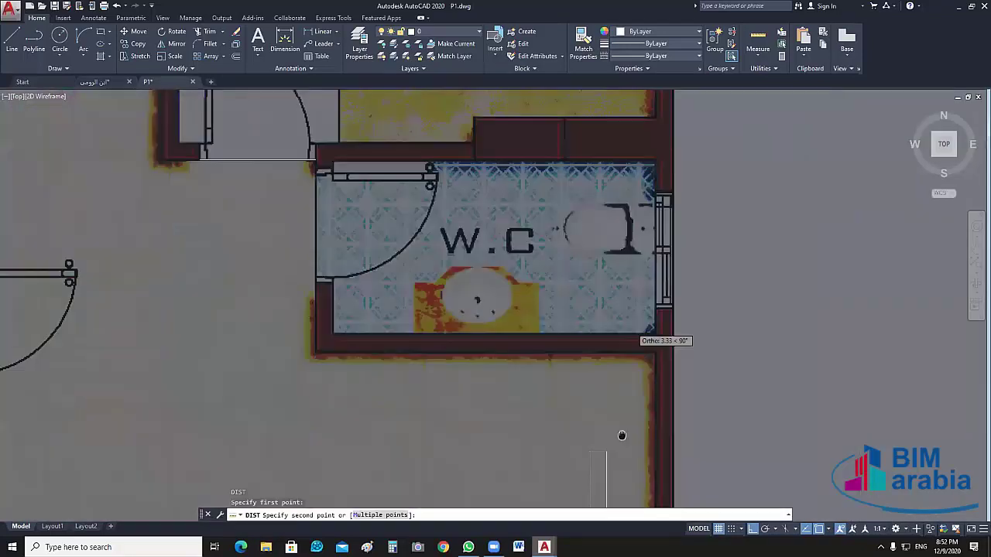
{"action": "scroll", "coordinate": [622, 431], "scroll_direction": "up", "scroll_amount": 6}
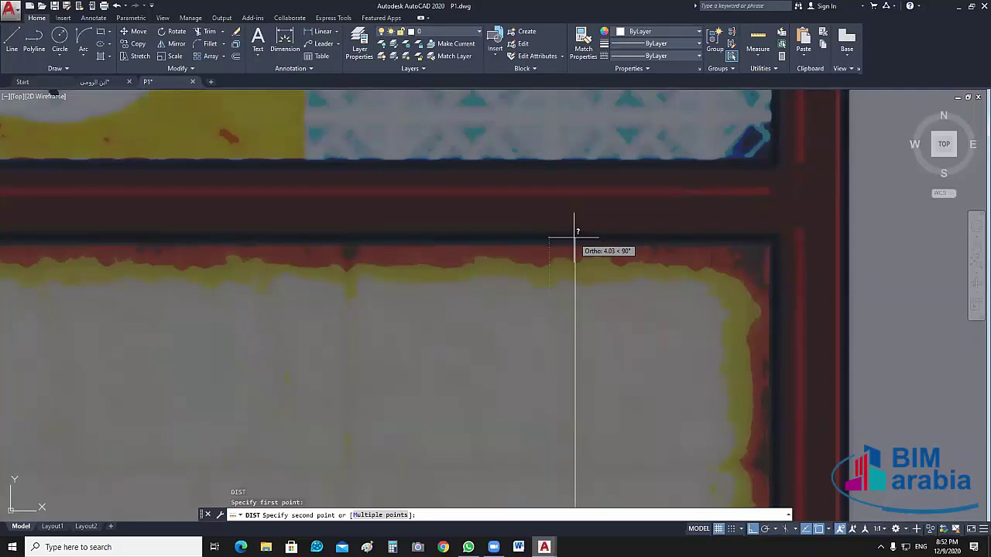
{"action": "key", "text": "Escape"}
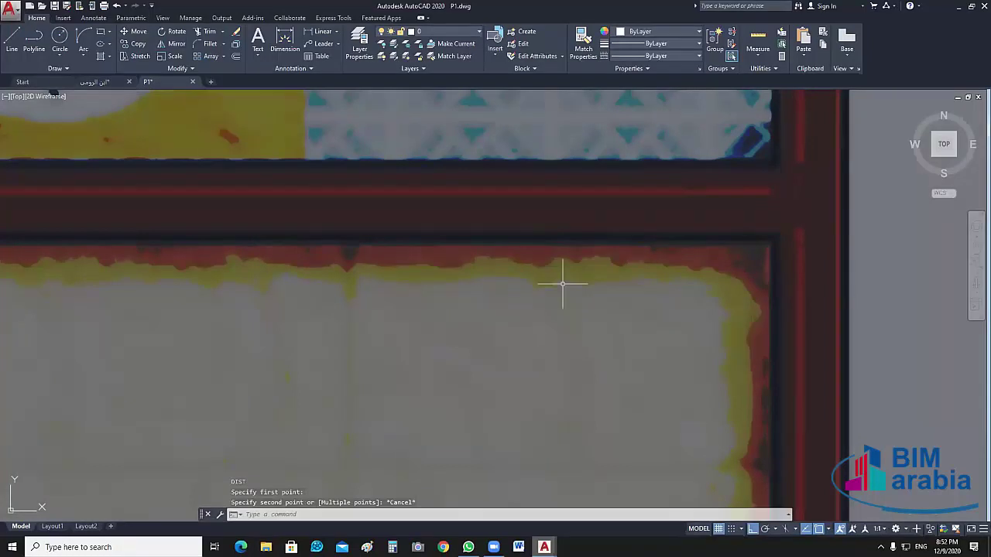
{"action": "middle_click_drag", "start_coordinate": [562, 283], "coordinate": [597, 238]}
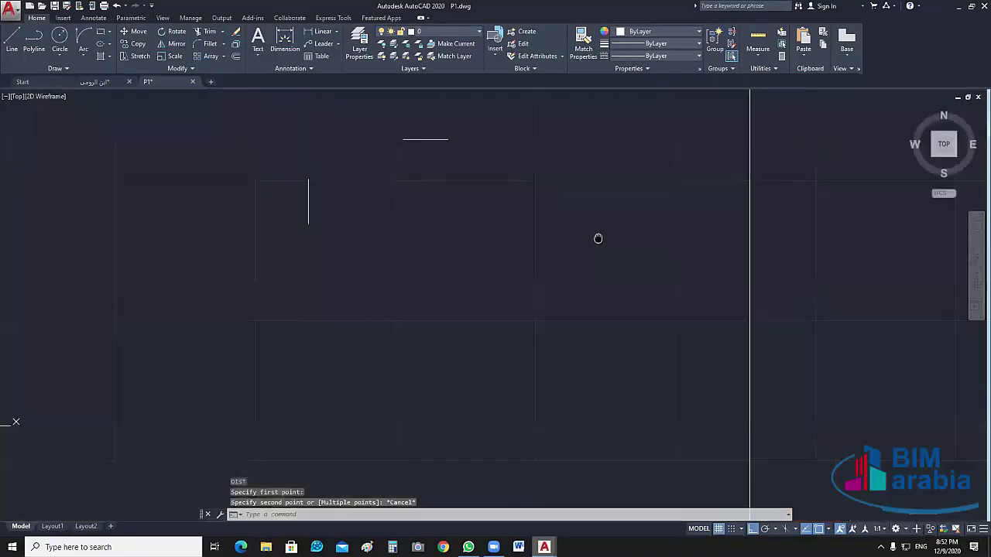
{"action": "scroll", "coordinate": [624, 305], "scroll_direction": "down", "scroll_amount": 2}
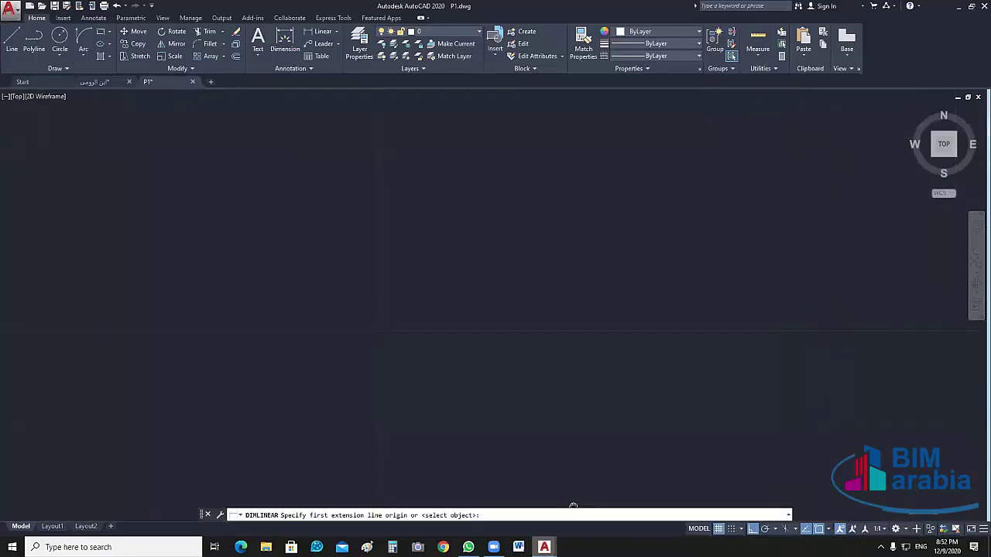
Add a 4.03 linear dimension along the reception wall
{"action": "left_click", "coordinate": [524, 96]}
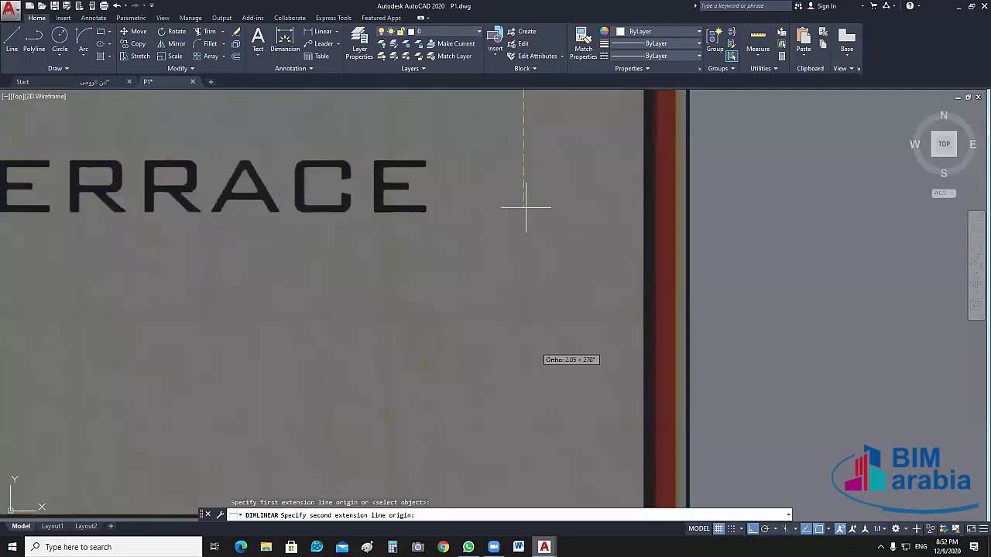
{"action": "scroll", "coordinate": [583, 467], "scroll_direction": "down", "scroll_amount": 2}
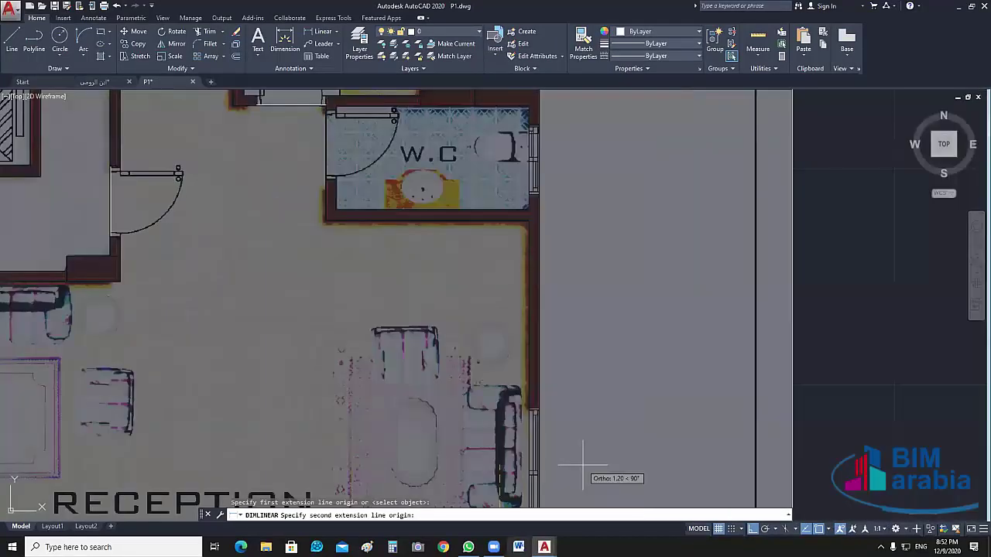
{"action": "scroll", "coordinate": [583, 467], "scroll_direction": "up", "scroll_amount": 4}
{"action": "left_click", "coordinate": [670, 123]}
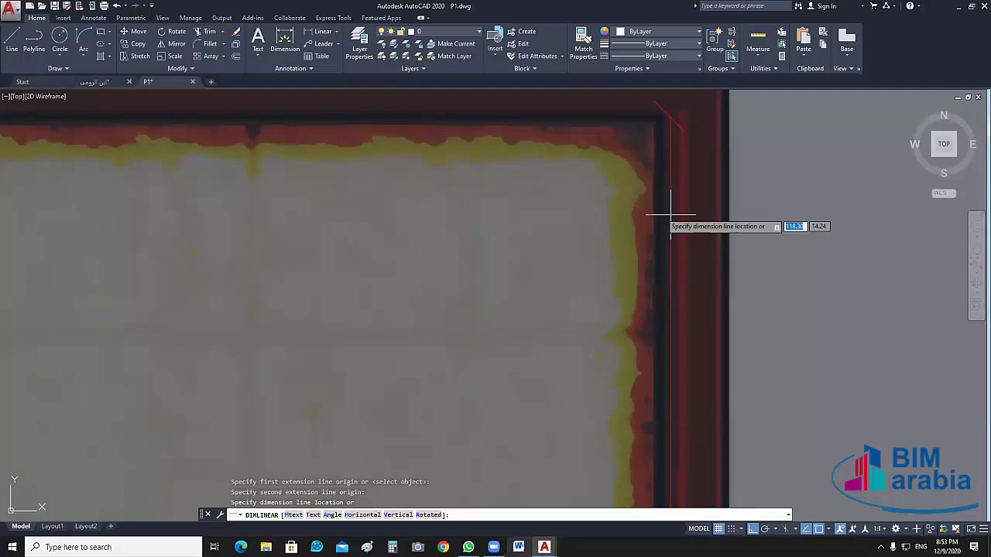
{"action": "left_click", "coordinate": [532, 209]}
{"action": "scroll", "coordinate": [553, 362], "scroll_direction": "down", "scroll_amount": 3}
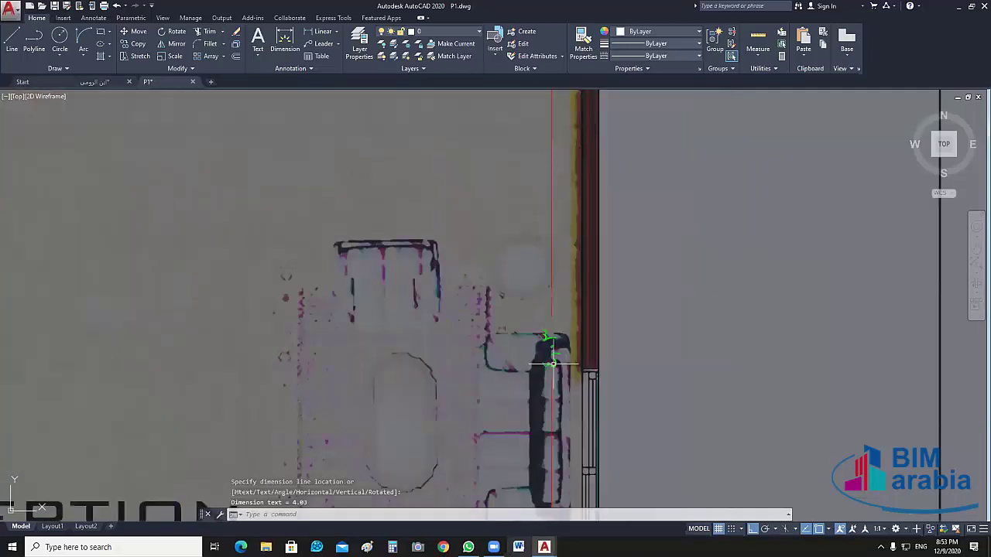
{"action": "middle_click_drag", "start_coordinate": [554, 362], "coordinate": [595, 319]}
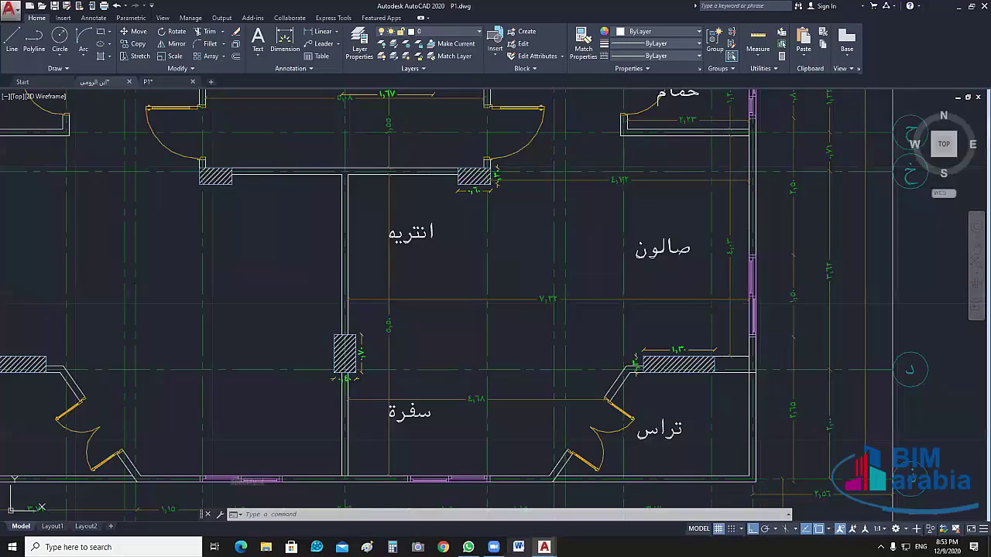
{"action": "scroll", "coordinate": [685, 241], "scroll_direction": "up", "scroll_amount": 5}
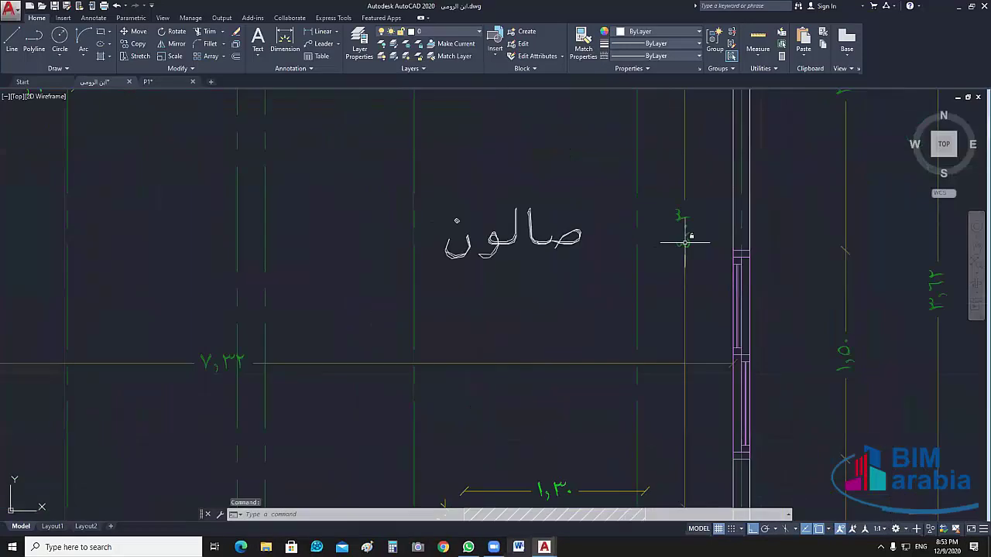
Zoom out on the reference plan and switch back to P1.dwg
{"action": "scroll", "coordinate": [429, 293], "scroll_direction": "down", "scroll_amount": 5}
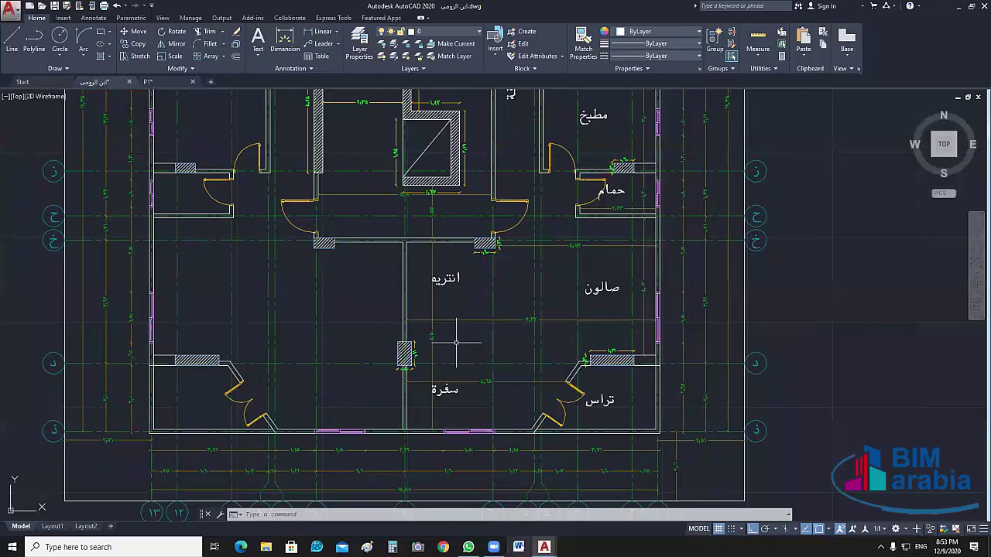
{"action": "key", "text": "ctrl+Tab"}
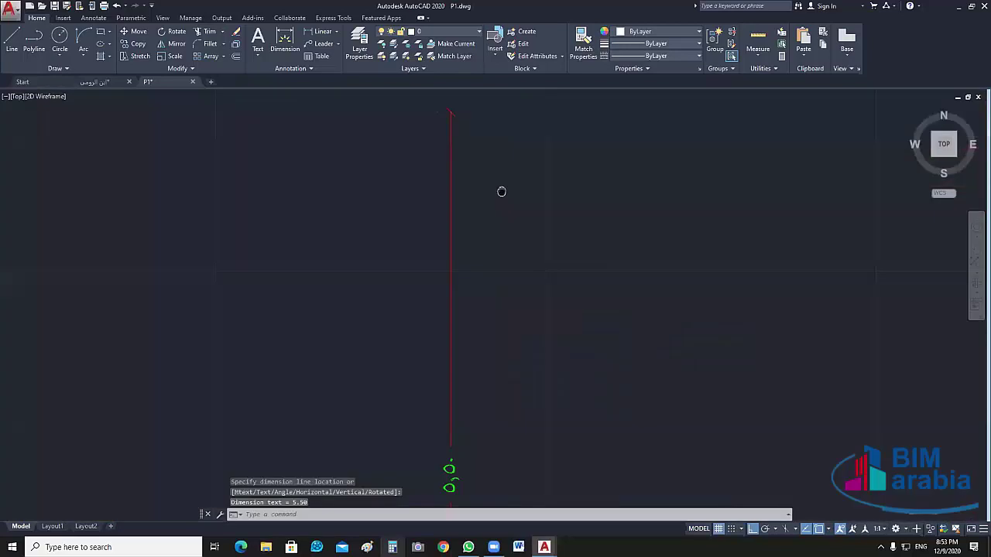
Zoom and pan P1.dwg to bring the reception rooms into view
{"action": "scroll", "coordinate": [501, 192], "scroll_direction": "down", "scroll_amount": 1}
{"action": "middle_click_drag", "start_coordinate": [501, 191], "coordinate": [416, 269]}
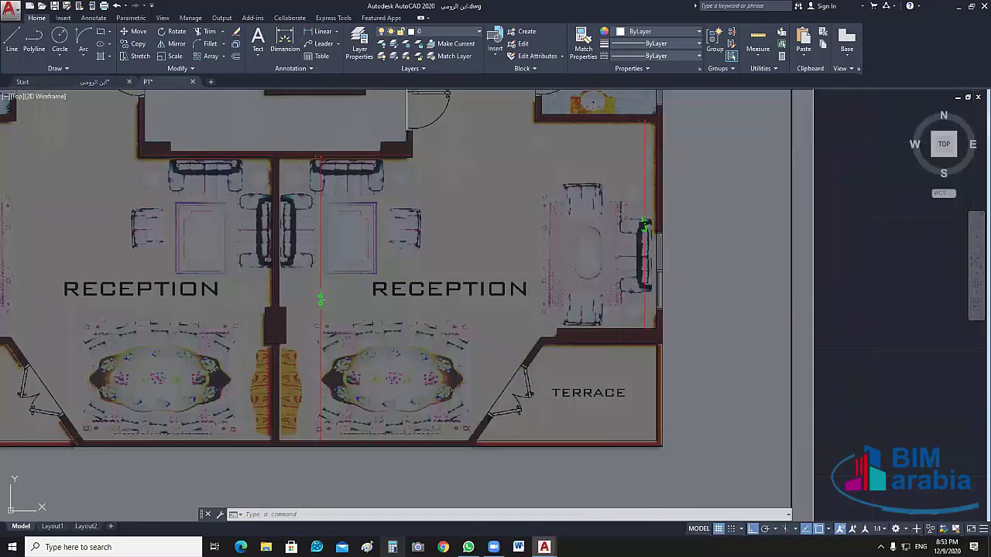
Dimension the right-hand reception room wall to wall with DLI, measuring 7.32
{"action": "type", "text": "dli"}
{"action": "key", "text": "Return"}
{"action": "scroll", "coordinate": [298, 249], "scroll_direction": "up", "scroll_amount": 8}
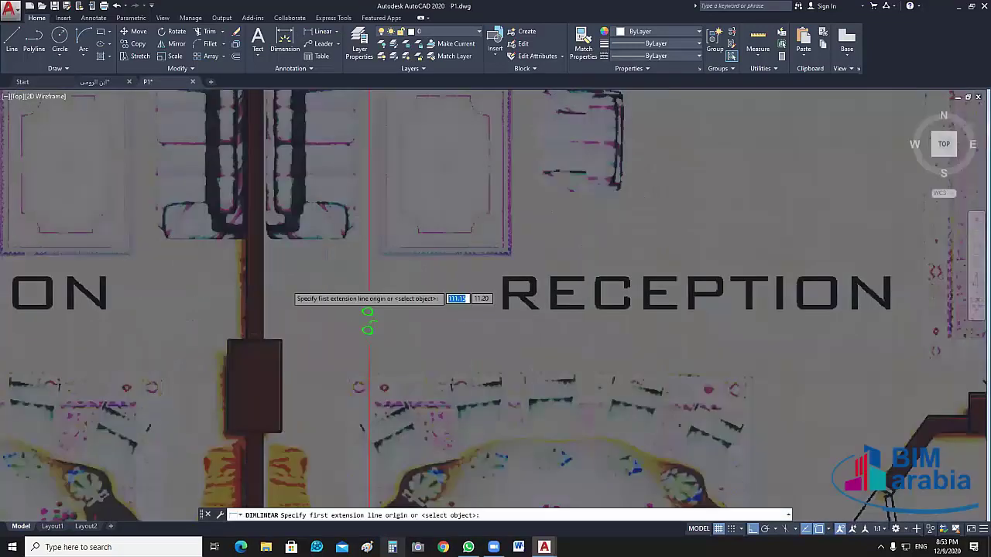
{"action": "left_click", "coordinate": [309, 255]}
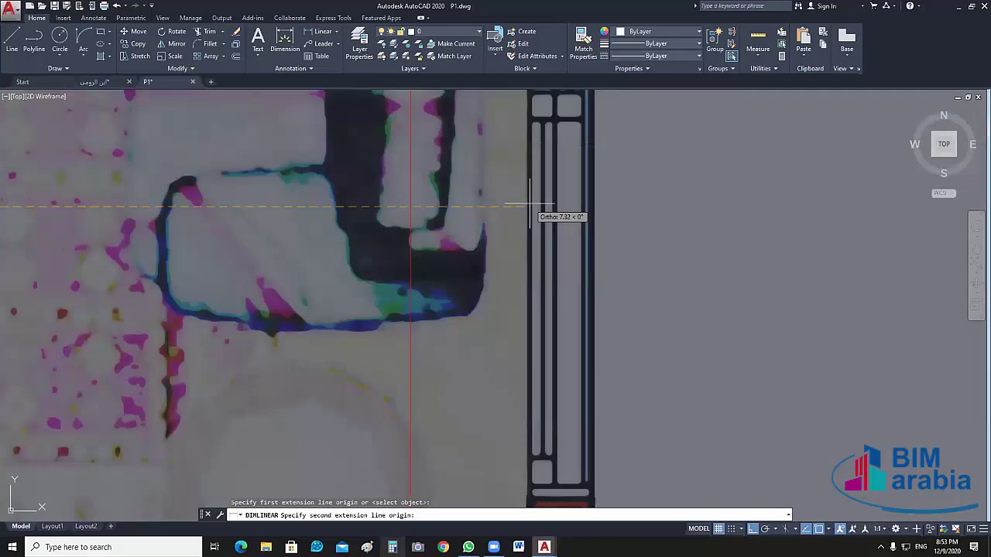
{"action": "left_click", "coordinate": [530, 205]}
{"action": "scroll", "coordinate": [491, 258], "scroll_direction": "down", "scroll_amount": 5}
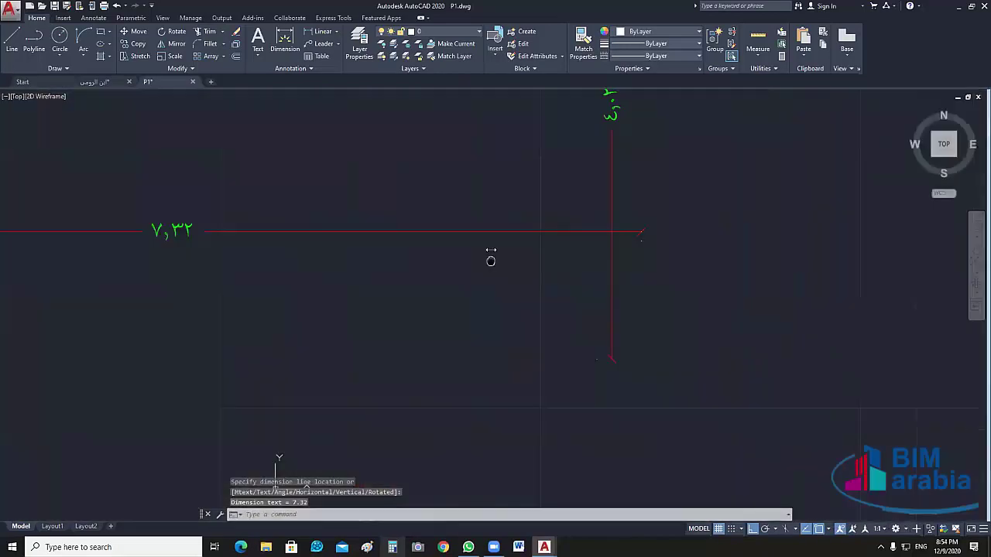
{"action": "scroll", "coordinate": [491, 259], "scroll_direction": "down", "scroll_amount": 3}
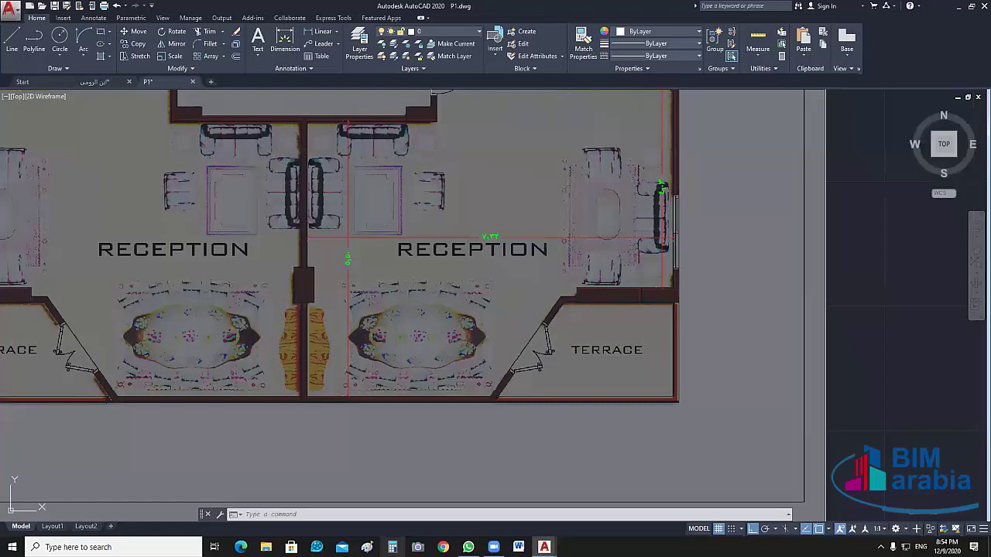
Check the reference drawing's 7.33 width, then return to P1.dwg zoomed in
{"action": "key", "text": "ctrl+Tab"}
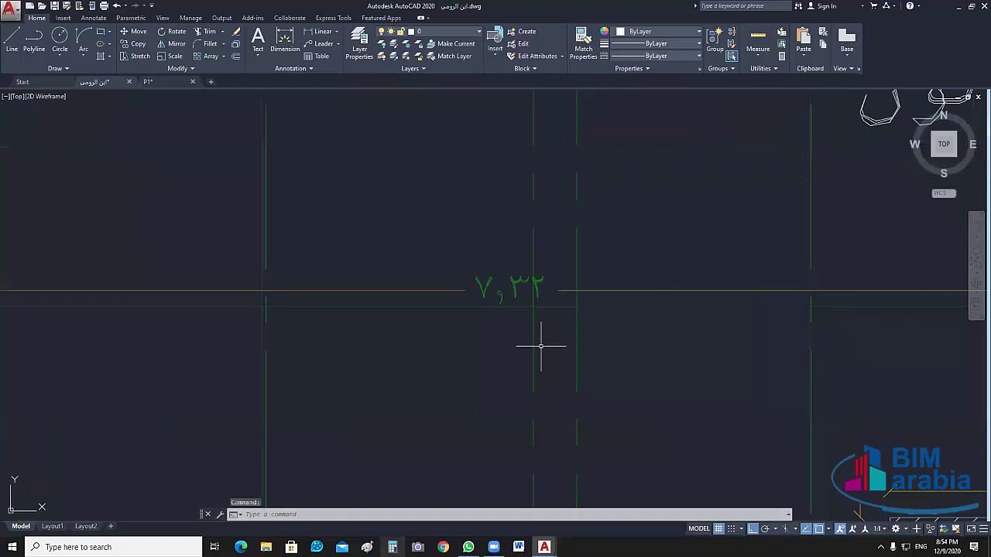
{"action": "scroll", "coordinate": [540, 346], "scroll_direction": "down", "scroll_amount": 5}
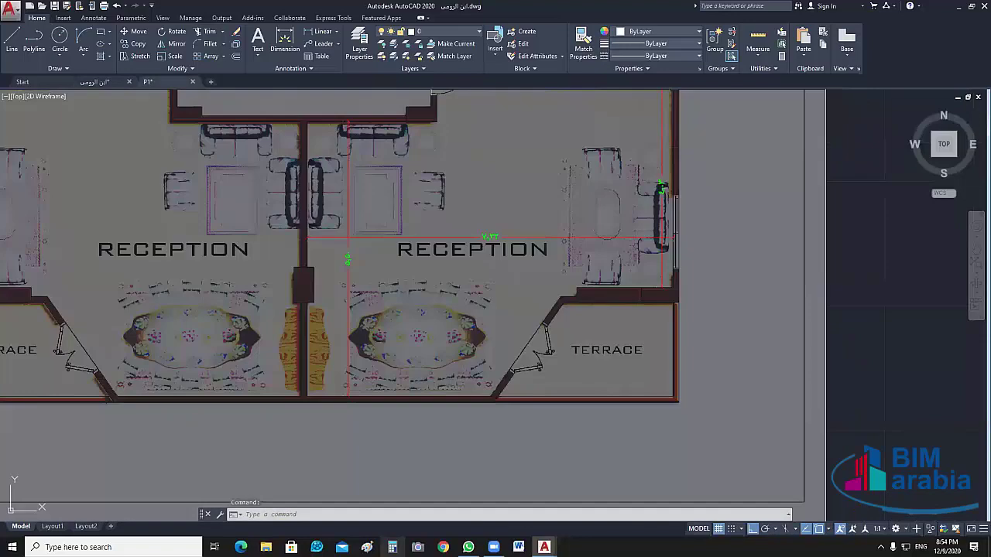
{"action": "key", "text": "ctrl+Tab"}
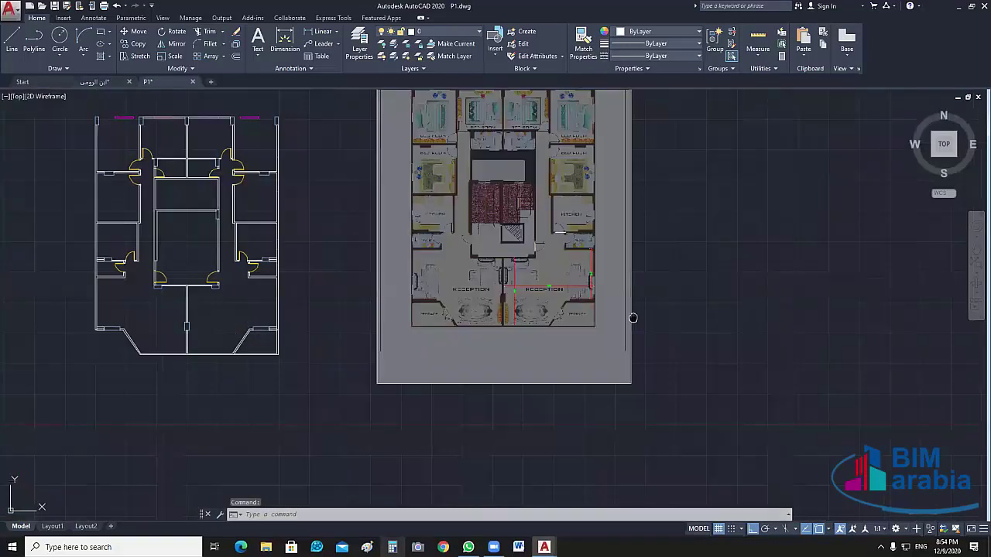
{"action": "scroll", "coordinate": [633, 318], "scroll_direction": "up", "scroll_amount": 2}
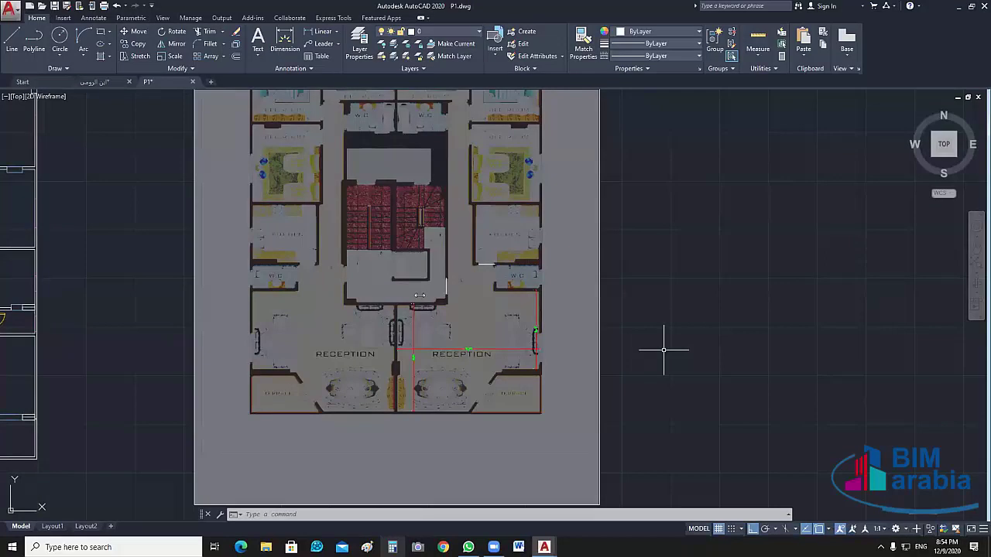
{"action": "scroll", "coordinate": [441, 286], "scroll_direction": "up", "scroll_amount": 3}
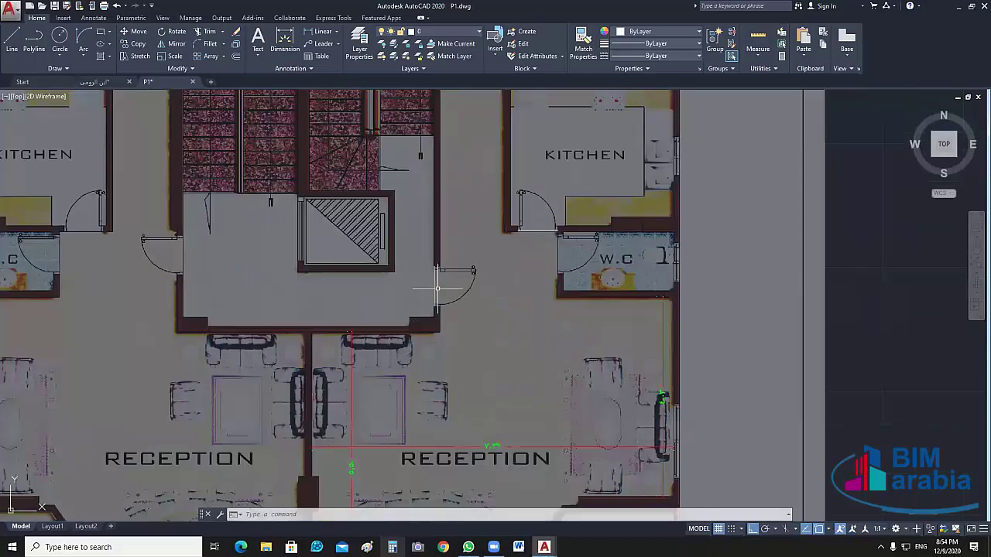
{"action": "scroll", "coordinate": [438, 288], "scroll_direction": "up", "scroll_amount": 3}
{"action": "left_click", "coordinate": [422, 296]}
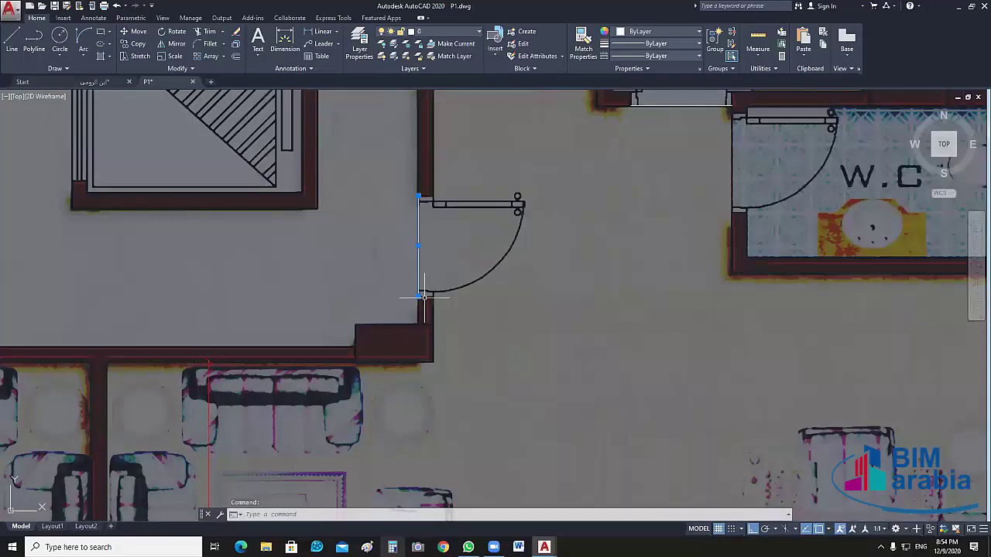
{"action": "mouse_move", "coordinate": [418, 296]}
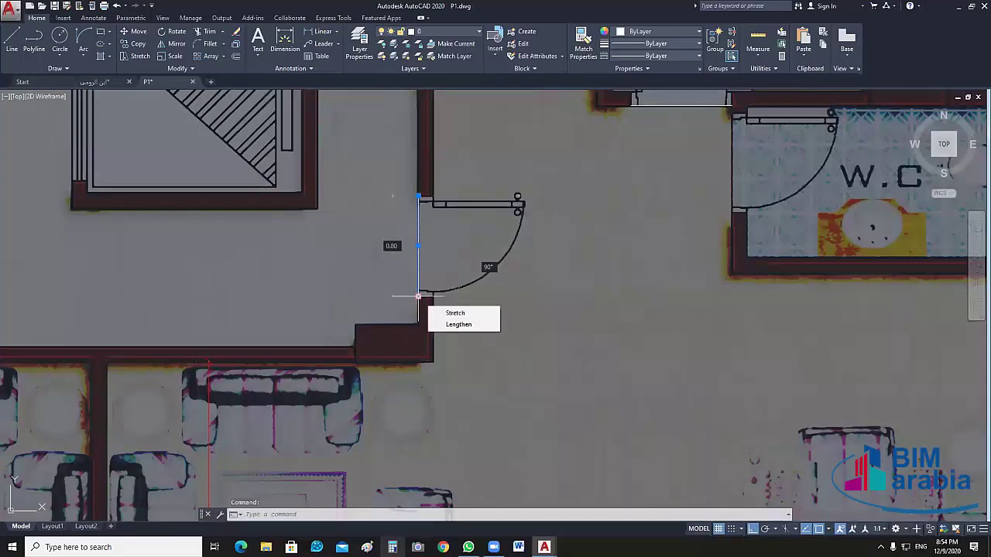
{"action": "key", "text": "Escape"}
{"action": "scroll", "coordinate": [627, 270], "scroll_direction": "down", "scroll_amount": 5}
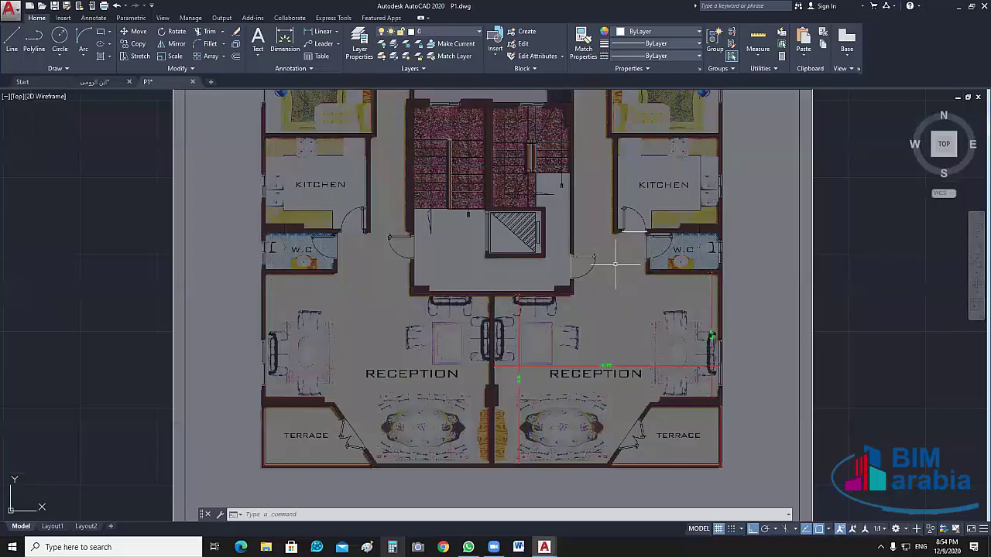
{"action": "scroll", "coordinate": [615, 264], "scroll_direction": "up", "scroll_amount": 5}
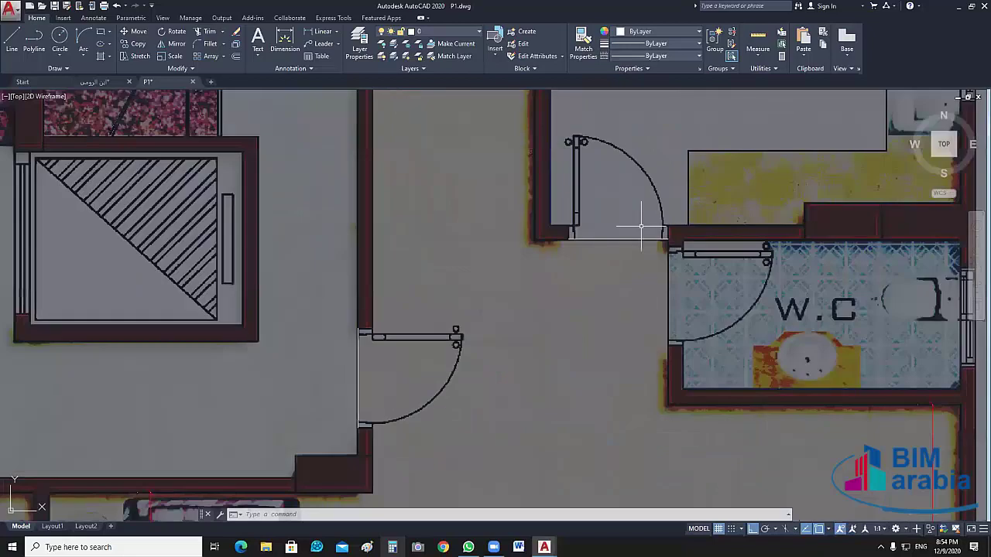
{"action": "scroll", "coordinate": [641, 226], "scroll_direction": "down", "scroll_amount": 3}
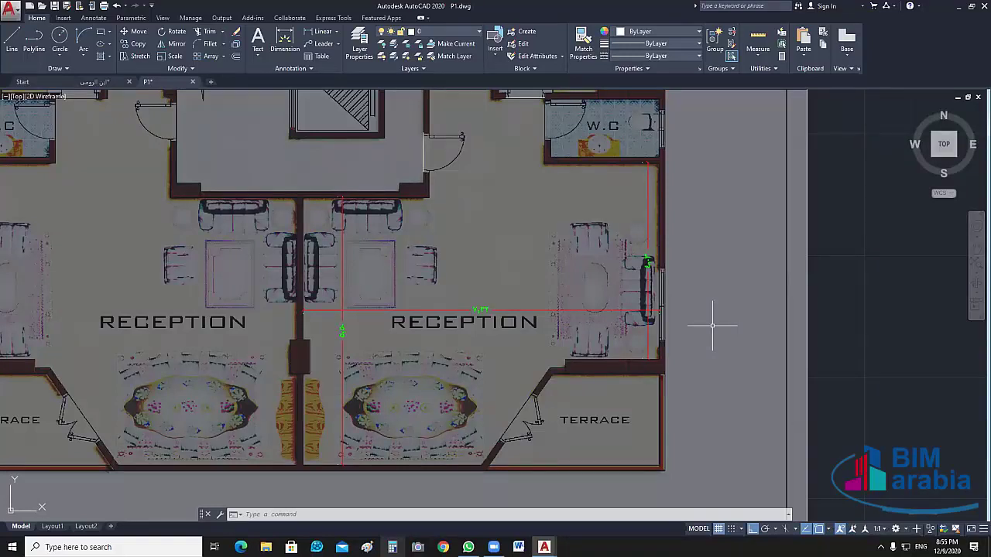
{"action": "scroll", "coordinate": [585, 390], "scroll_direction": "up", "scroll_amount": 4}
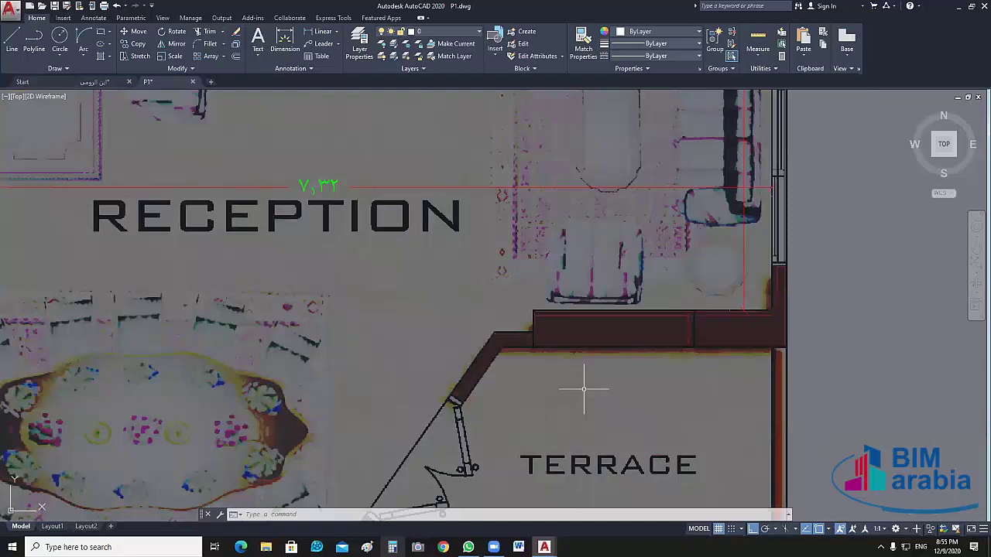
Trace the wall between reception and terrace with a corner-to-corner rectangle using REC
{"action": "scroll", "coordinate": [275, 250], "scroll_direction": "up", "scroll_amount": 2}
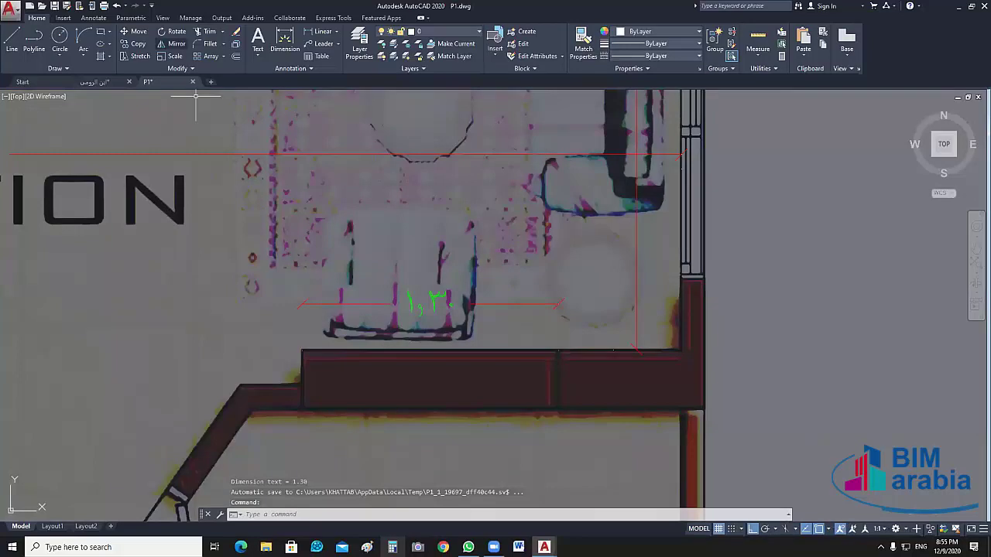
{"action": "type", "text": "rec"}
{"action": "key", "text": "Return"}
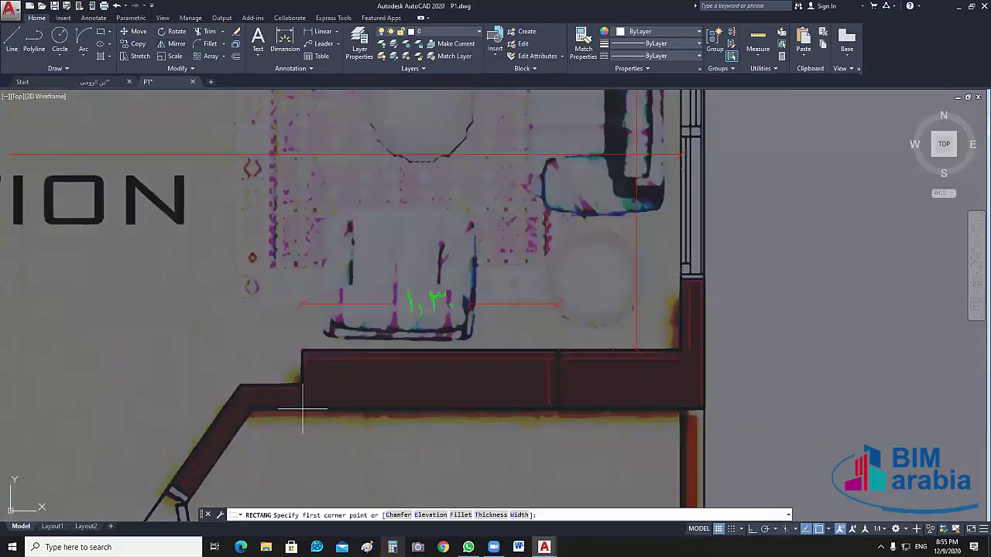
{"action": "left_click", "coordinate": [303, 409]}
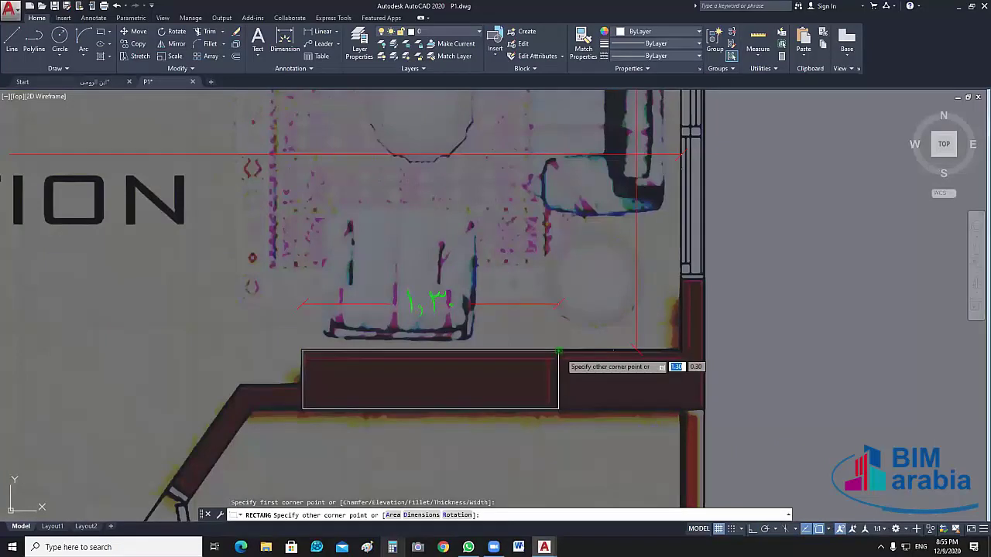
{"action": "left_click", "coordinate": [558, 352]}
{"action": "scroll", "coordinate": [503, 354], "scroll_direction": "down", "scroll_amount": 5}
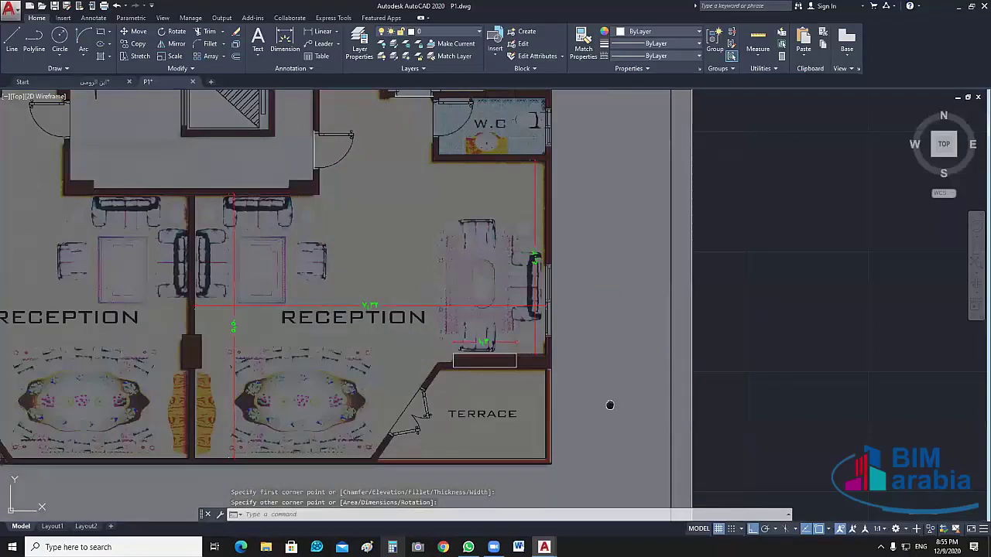
{"action": "middle_click_drag", "start_coordinate": [610, 405], "coordinate": [733, 374]}
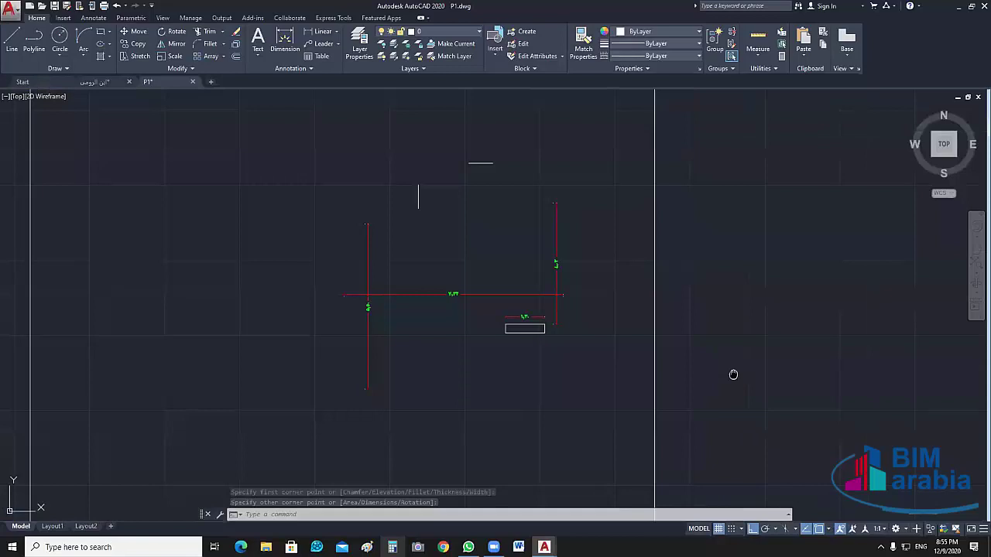
{"action": "middle_click_drag", "start_coordinate": [733, 375], "coordinate": [724, 394]}
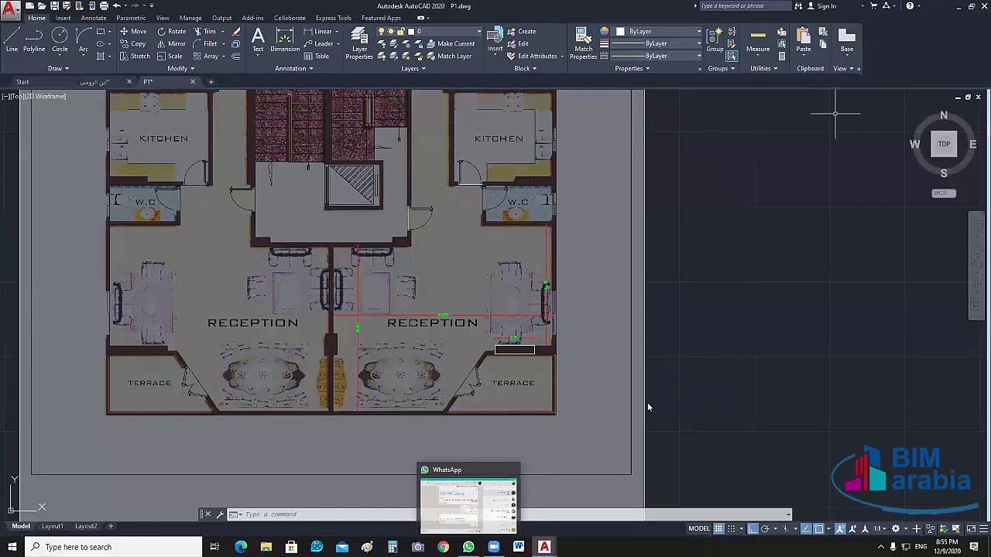
{"action": "left_click", "coordinate": [974, 8]}
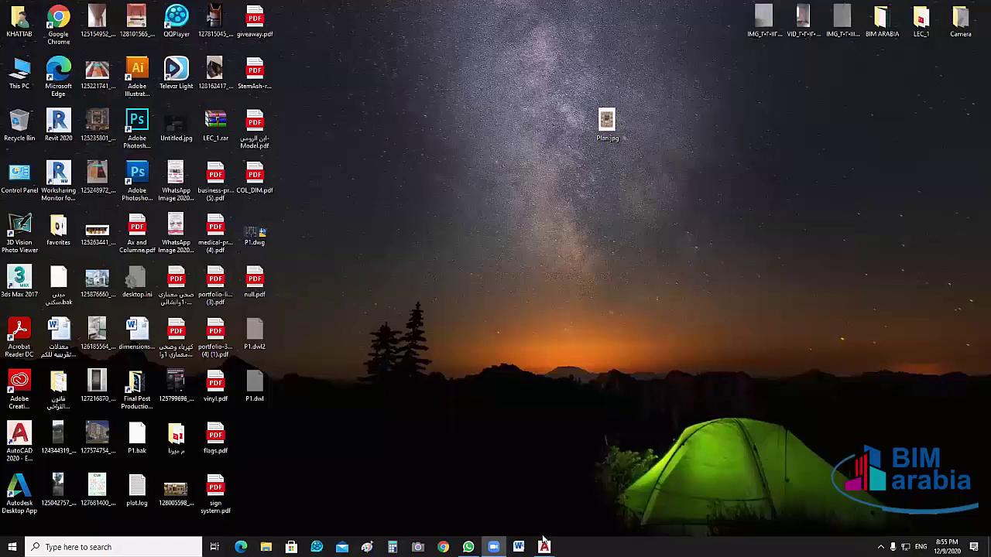
{"action": "double_click", "coordinate": [607, 124]}
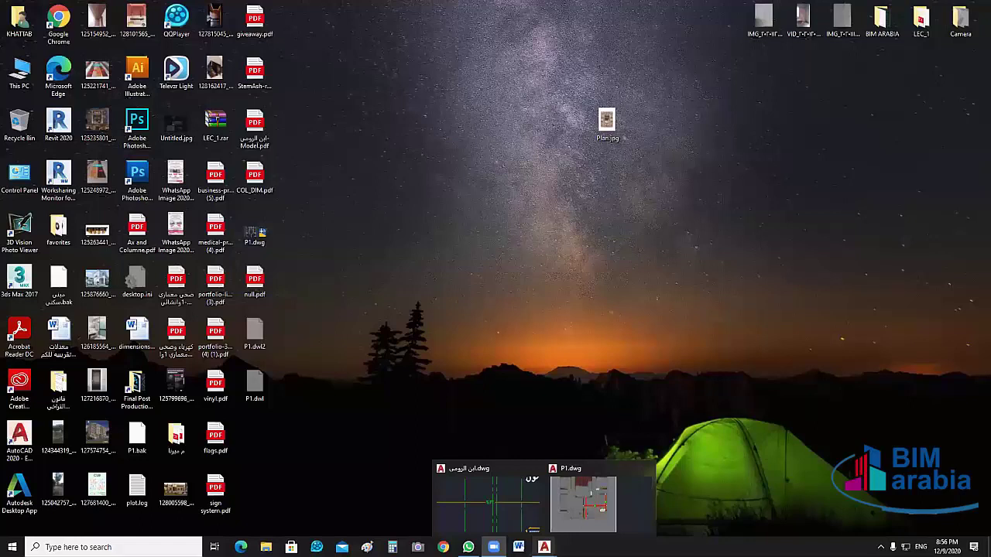
{"action": "left_click", "coordinate": [583, 503]}
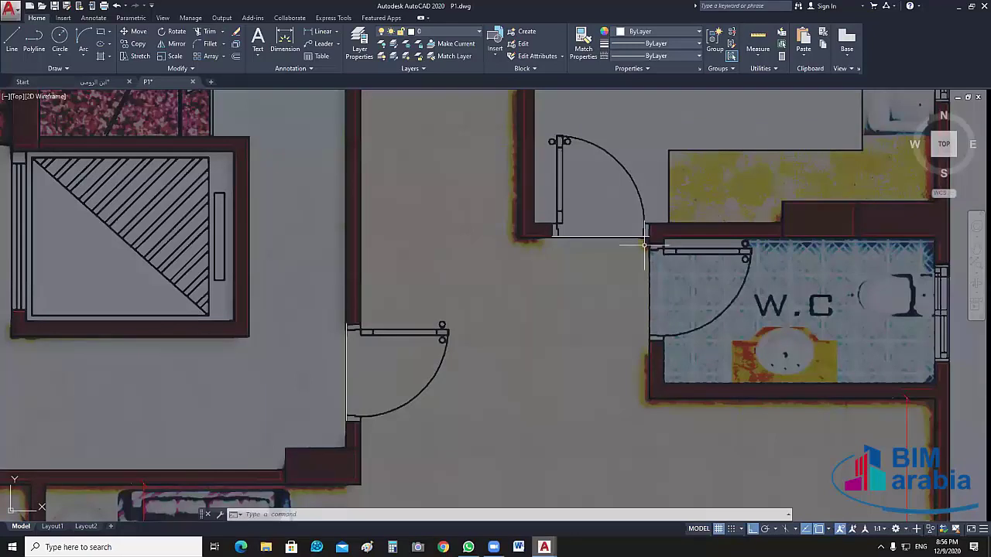
{"action": "scroll", "coordinate": [644, 245], "scroll_direction": "down", "scroll_amount": 10}
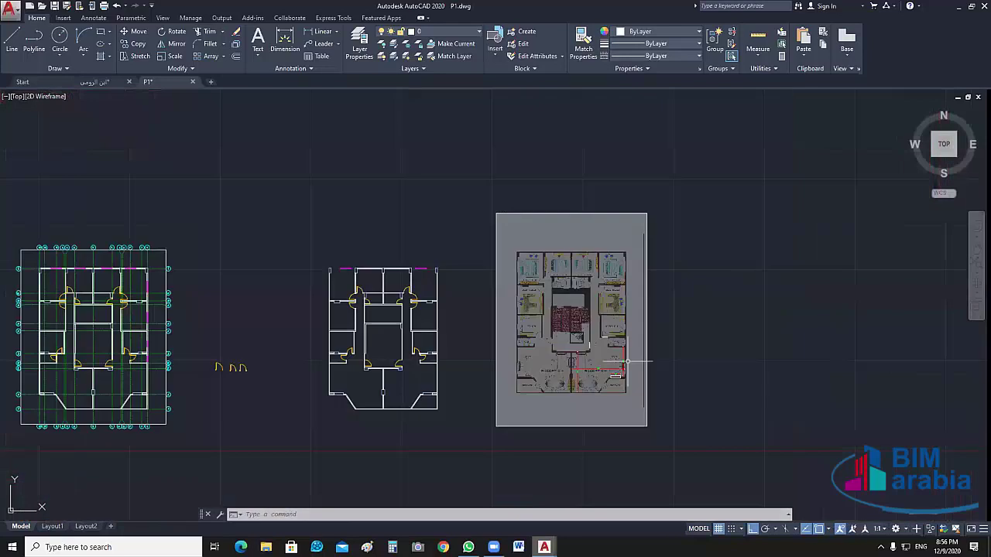
{"action": "middle_click_drag", "start_coordinate": [627, 360], "coordinate": [605, 380]}
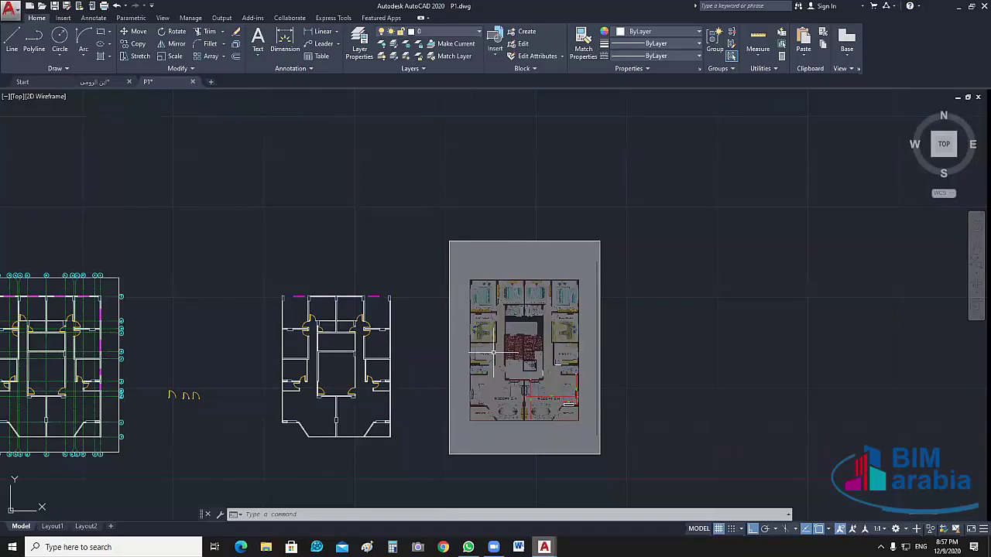
Pan the plan aside and sketch P with arrows labelled CAD and JPG
{"action": "middle_click_drag", "start_coordinate": [493, 353], "coordinate": [317, 319]}
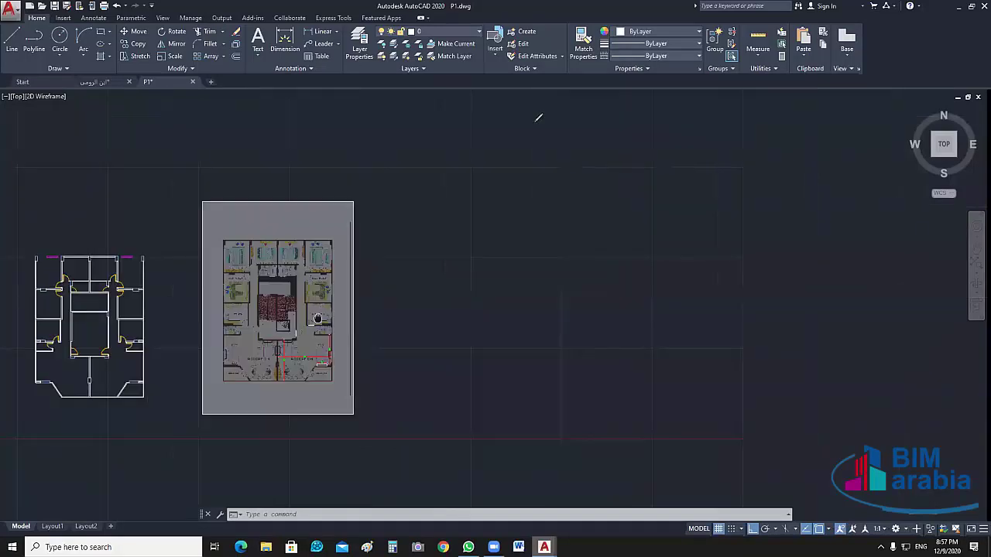
{"action": "middle_click_drag", "start_coordinate": [538, 116], "coordinate": [451, 243]}
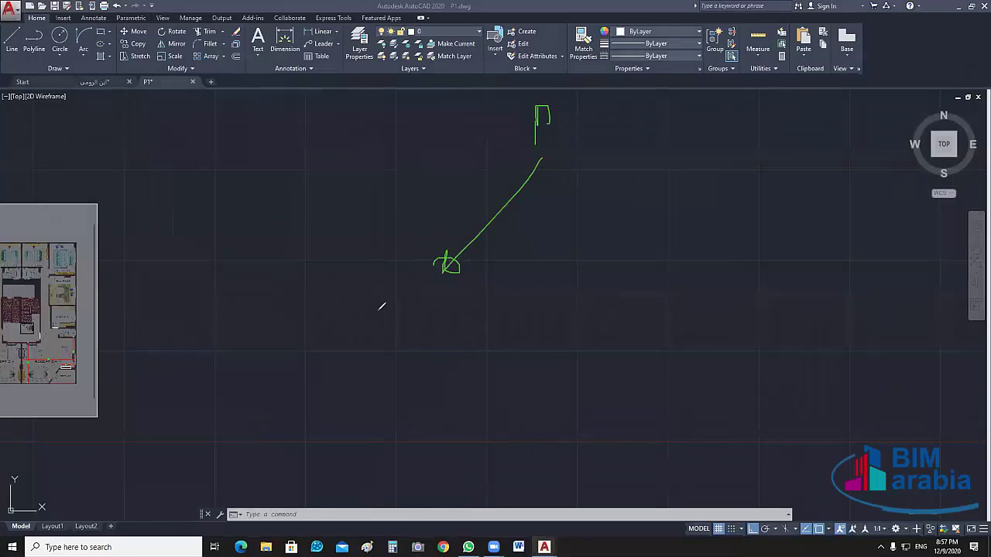
{"action": "left_click_drag", "start_coordinate": [374, 310], "coordinate": [361, 325]}
{"action": "mouse_move", "coordinate": [386, 329]}
{"action": "left_mouse_down"}
{"action": "mouse_move", "coordinate": [401, 320]}
{"action": "mouse_move", "coordinate": [422, 337]}
{"action": "left_mouse_up"}
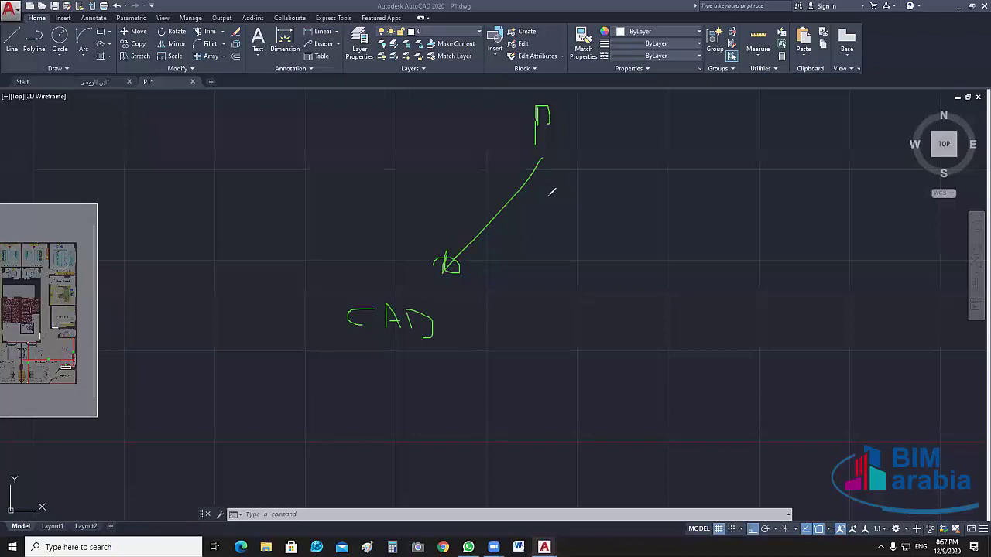
{"action": "left_click_drag", "start_coordinate": [541, 161], "coordinate": [567, 255]}
{"action": "left_click_drag", "start_coordinate": [558, 296], "coordinate": [556, 328]}
{"action": "mouse_move", "coordinate": [567, 325]}
{"action": "left_mouse_down"}
{"action": "mouse_move", "coordinate": [587, 312]}
{"action": "mouse_move", "coordinate": [608, 333]}
{"action": "left_mouse_up"}
{"action": "left_click_drag", "start_coordinate": [550, 161], "coordinate": [697, 275]}
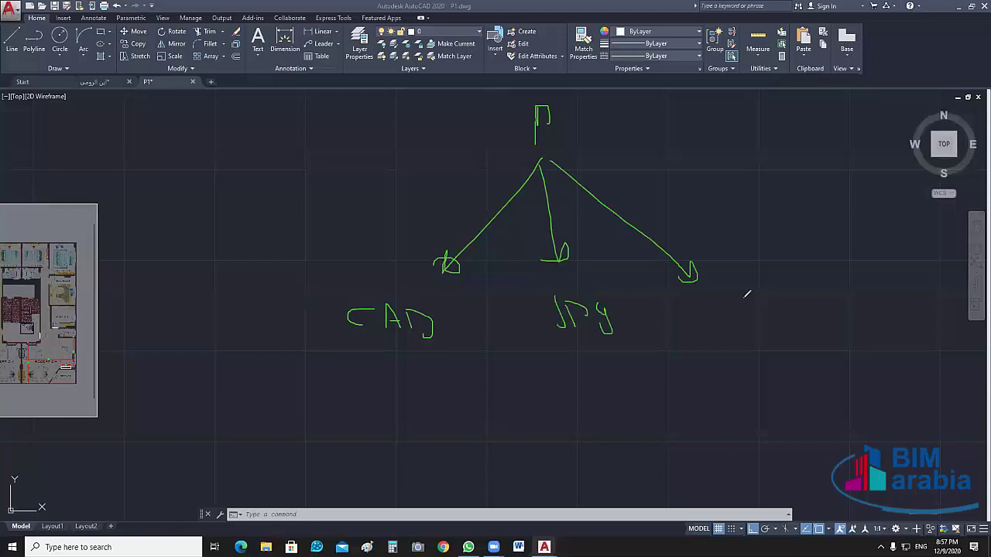
Write and circle the third option, underline CAD, and add a red curve
{"action": "left_click_drag", "start_coordinate": [711, 313], "coordinate": [728, 317]}
{"action": "mouse_move", "coordinate": [742, 299]}
{"action": "left_mouse_down"}
{"action": "mouse_move", "coordinate": [733, 329]}
{"action": "mouse_move", "coordinate": [703, 310]}
{"action": "mouse_move", "coordinate": [701, 329]}
{"action": "left_mouse_up"}
{"action": "left_click_drag", "start_coordinate": [703, 352], "coordinate": [711, 355]}
{"action": "mouse_move", "coordinate": [669, 308]}
{"action": "left_mouse_down"}
{"action": "mouse_move", "coordinate": [681, 314]}
{"action": "mouse_move", "coordinate": [672, 329]}
{"action": "left_mouse_up"}
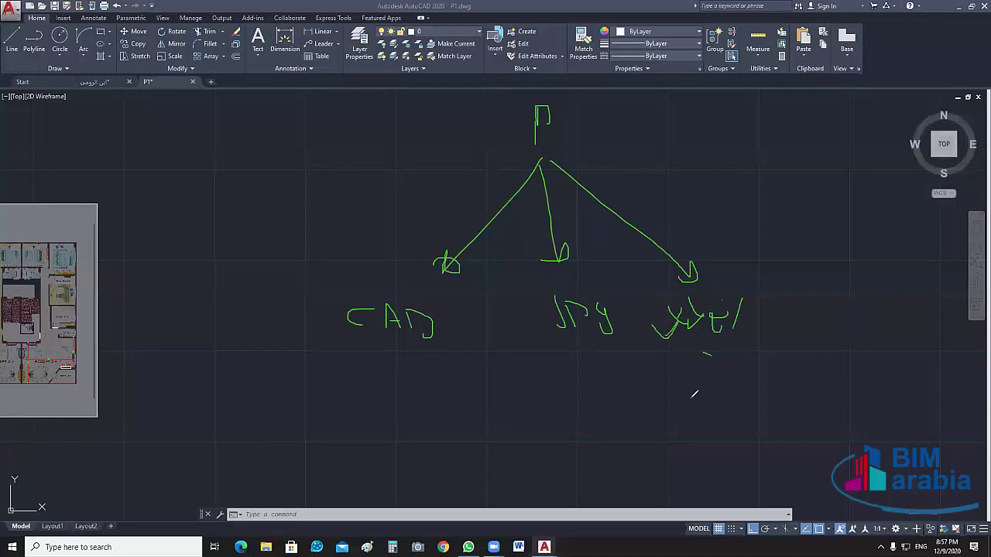
{"action": "left_click_drag", "start_coordinate": [750, 342], "coordinate": [688, 418]}
{"action": "mouse_move", "coordinate": [770, 271]}
{"action": "left_mouse_down"}
{"action": "mouse_move", "coordinate": [716, 384]}
{"action": "mouse_move", "coordinate": [647, 364]}
{"action": "left_mouse_up"}
{"action": "mouse_move", "coordinate": [599, 339]}
{"action": "left_mouse_down"}
{"action": "mouse_move", "coordinate": [495, 355]}
{"action": "mouse_move", "coordinate": [332, 349]}
{"action": "left_mouse_up"}
{"action": "mouse_move", "coordinate": [494, 366]}
{"action": "left_mouse_down"}
{"action": "mouse_move", "coordinate": [611, 398]}
{"action": "mouse_move", "coordinate": [619, 391]}
{"action": "left_mouse_up"}
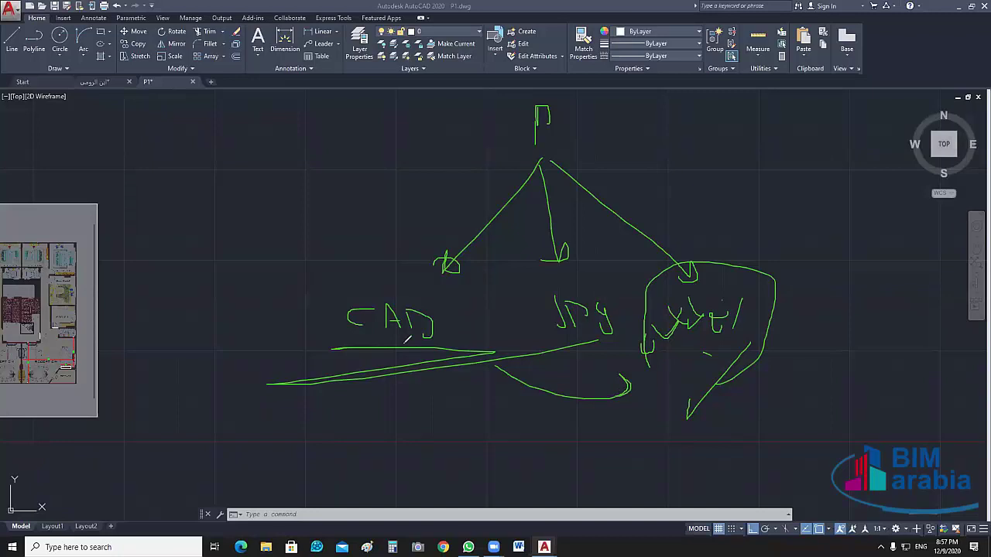
{"action": "left_click_drag", "start_coordinate": [551, 350], "coordinate": [604, 351]}
{"action": "key", "text": "r"}
{"action": "left_click_drag", "start_coordinate": [528, 358], "coordinate": [662, 385]}
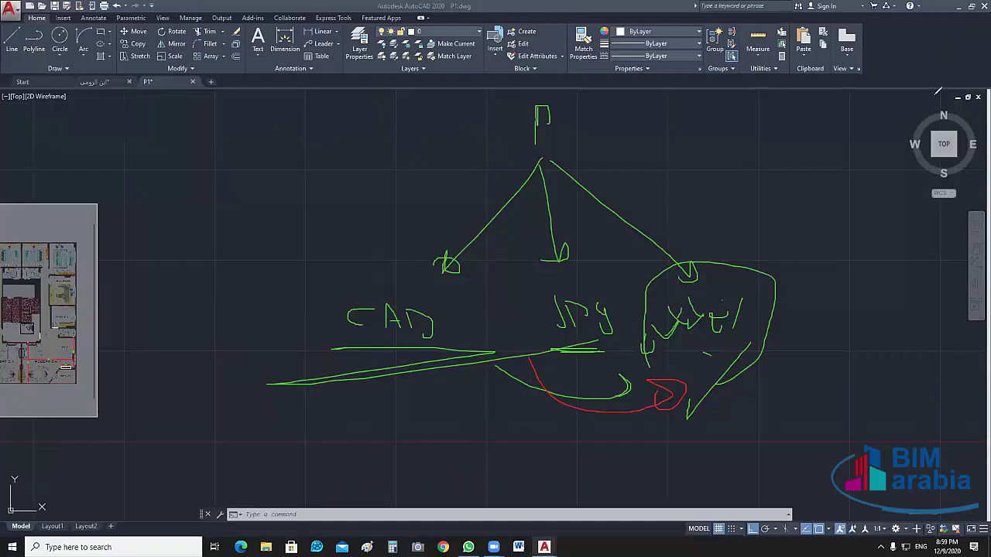
Erase all the green and red hand-drawn annotation strokes
{"action": "key", "text": "Escape"}
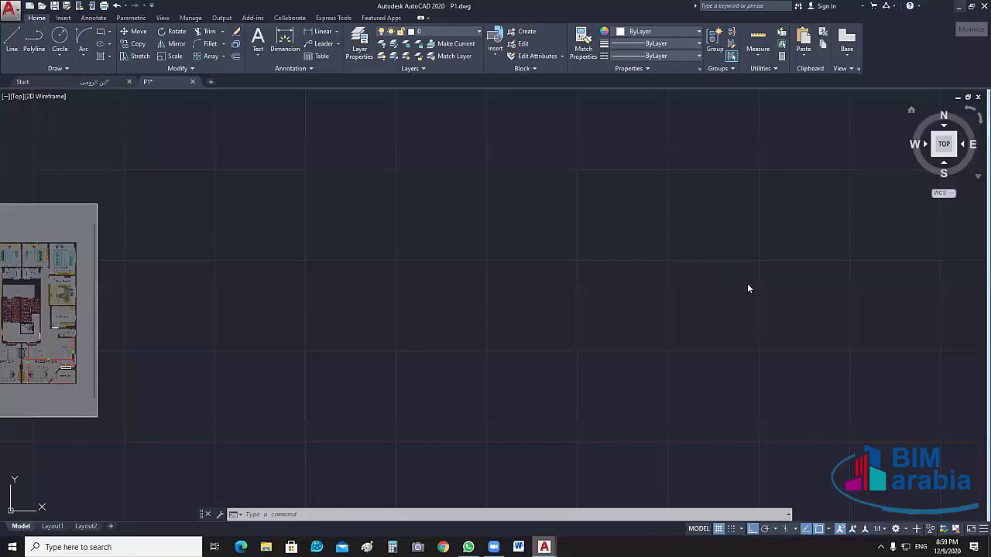
Open the site video from the desktop and take Movies & TV out of full screen
{"action": "key", "text": "super+d"}
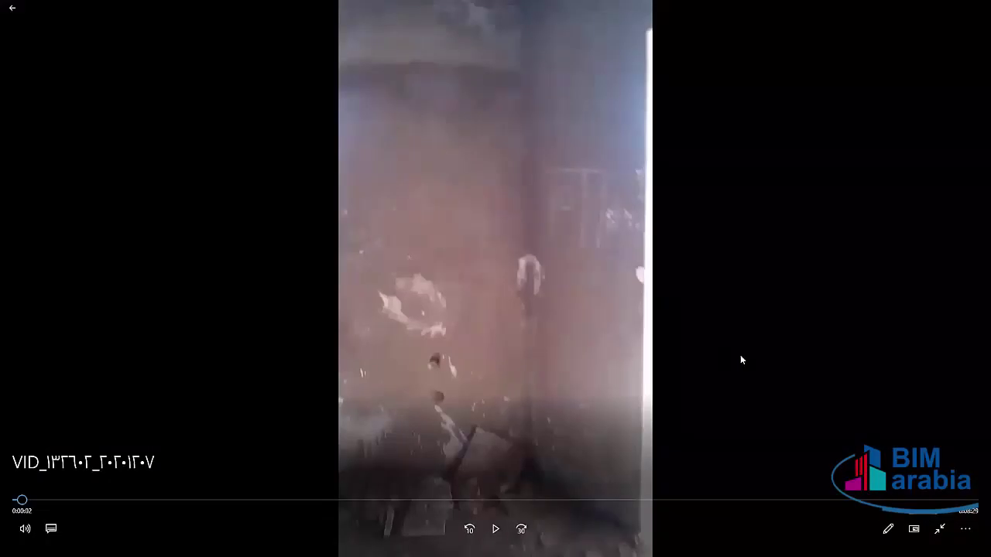
{"action": "key", "text": "Escape"}
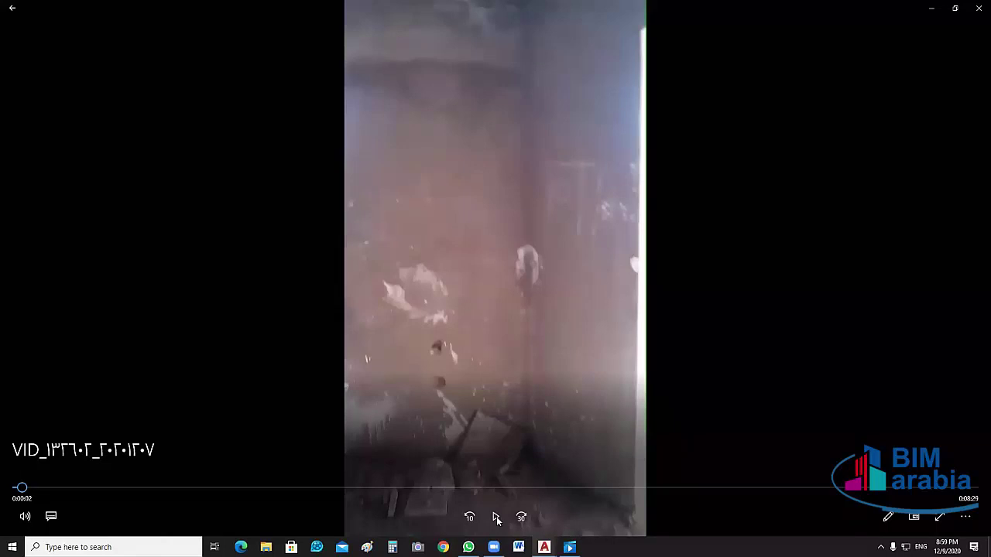
Play the site video, adjust the speaker volume, and pause at 0:00:30
{"action": "key", "text": "space"}
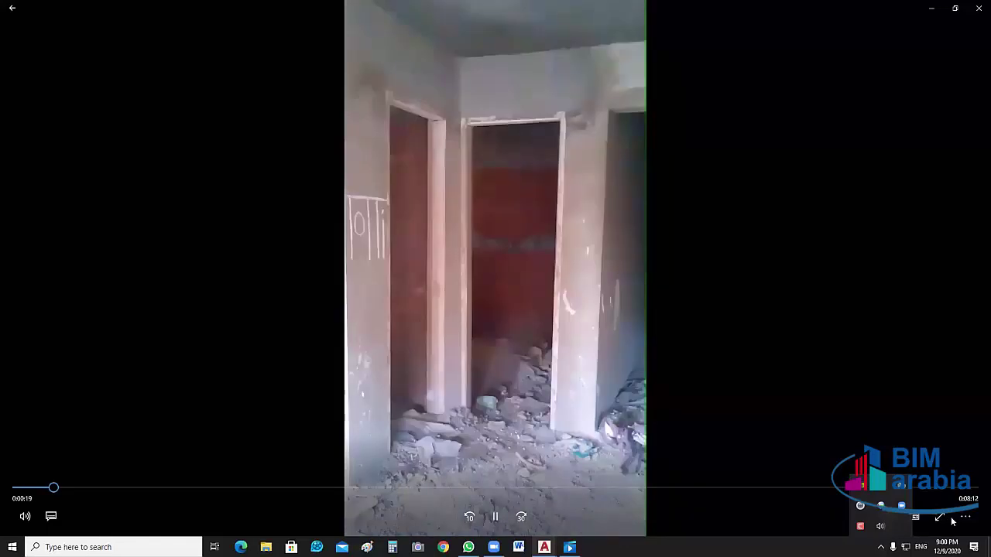
{"action": "left_click", "coordinate": [906, 547]}
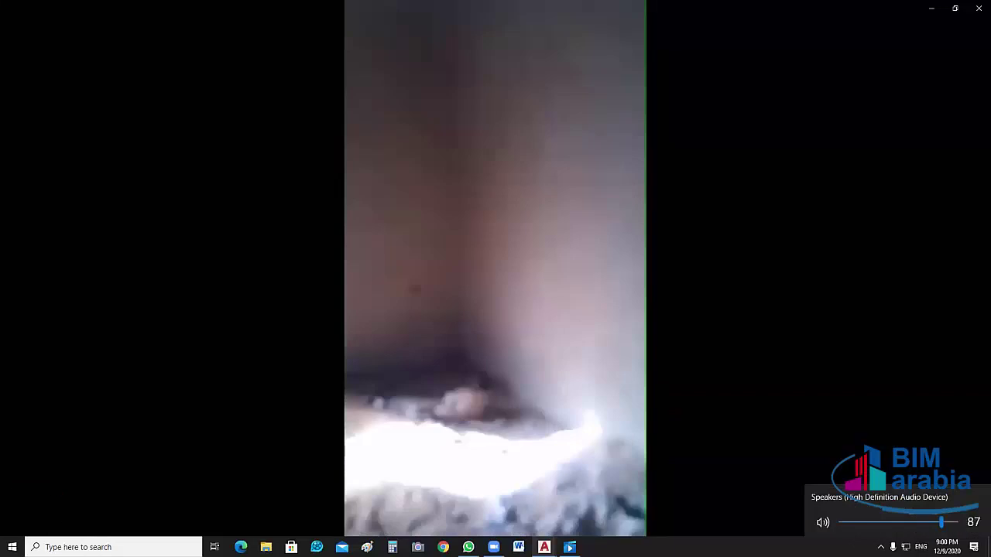
{"action": "left_click", "coordinate": [697, 511]}
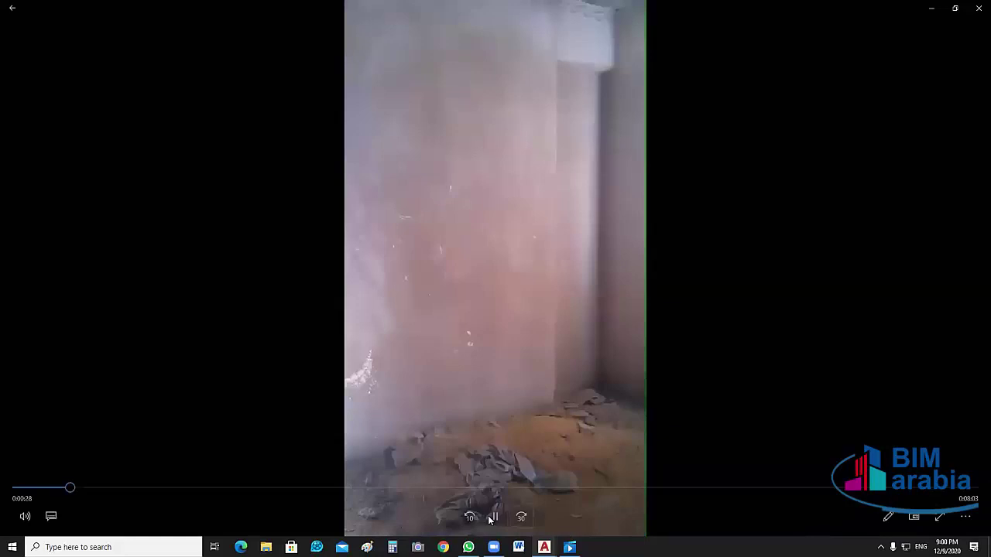
{"action": "left_click", "coordinate": [604, 98]}
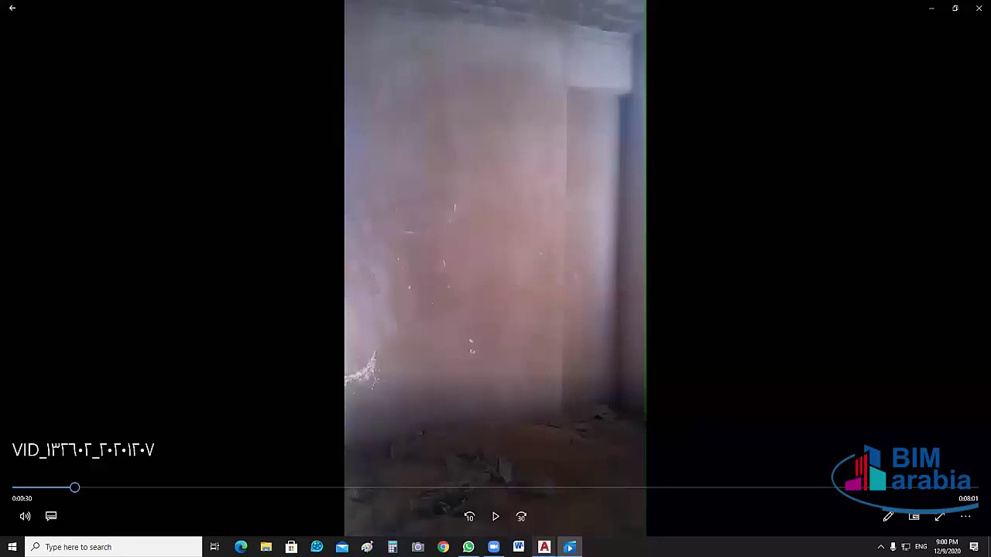
{"action": "mouse_move", "coordinate": [545, 547]}
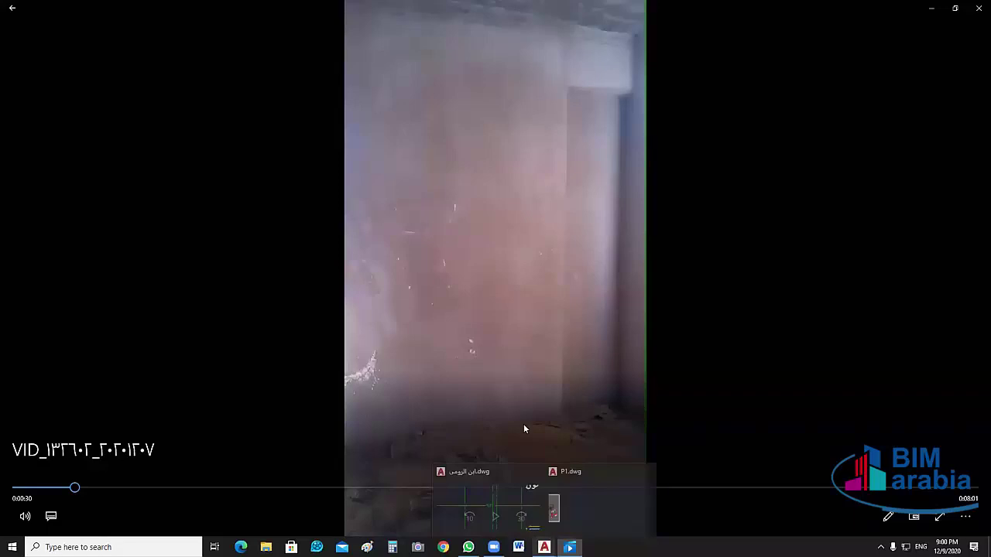
Review the reference plan's rooms toward the terrace, then switch to P1.dwg
{"action": "key", "text": "alt+Tab"}
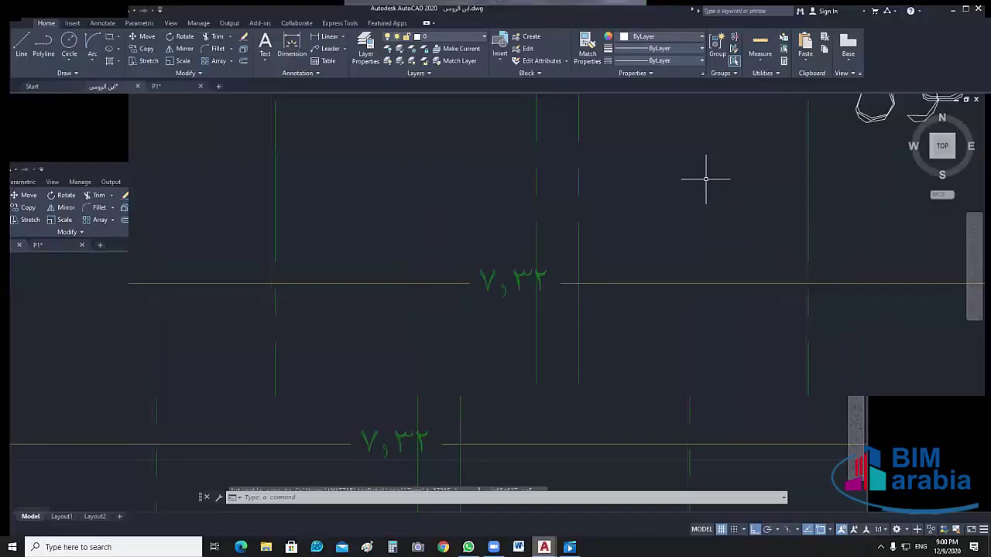
{"action": "scroll", "coordinate": [684, 352], "scroll_direction": "down", "scroll_amount": 4}
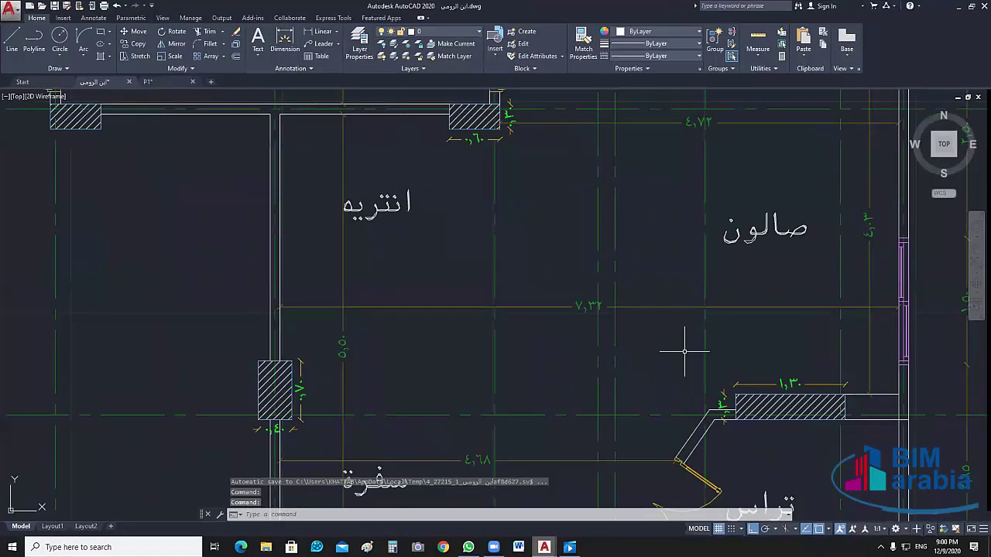
{"action": "middle_click_drag", "start_coordinate": [684, 352], "coordinate": [481, 243]}
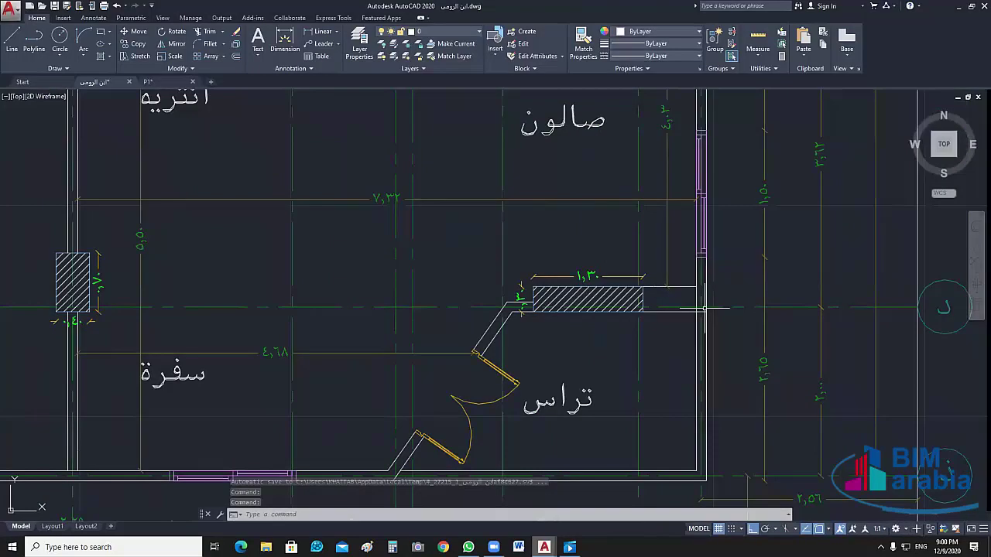
{"action": "scroll", "coordinate": [631, 348], "scroll_direction": "down", "scroll_amount": 2}
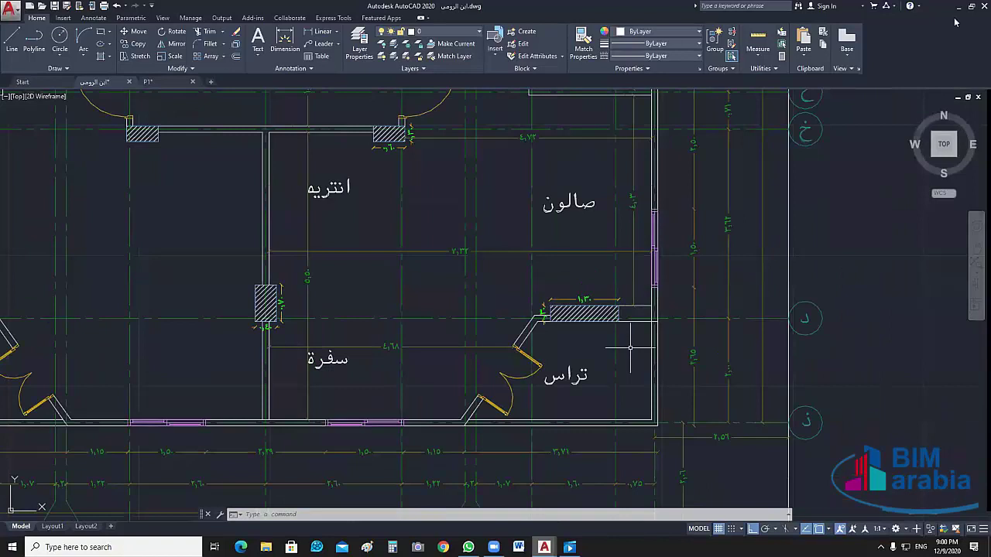
{"action": "key", "text": "ctrl+Tab"}
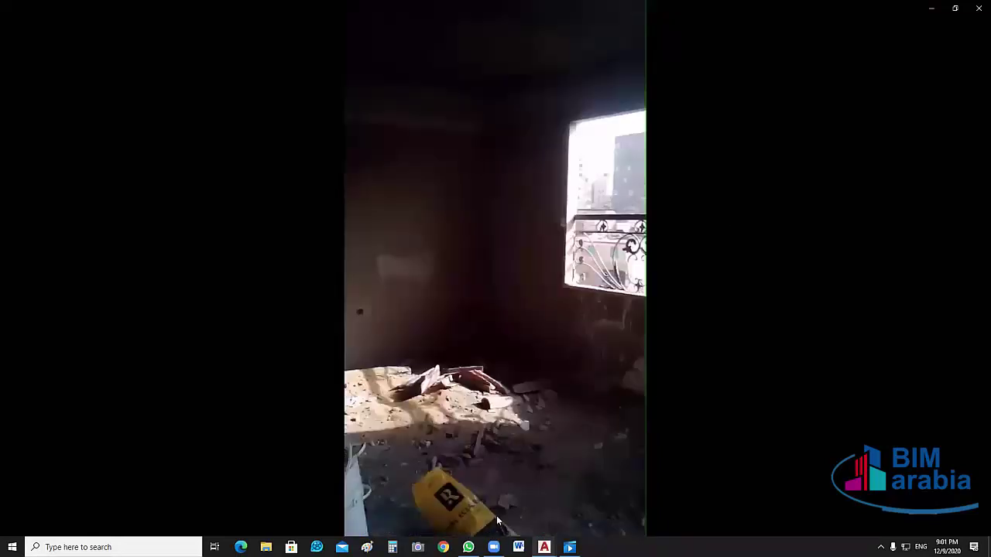
Advance the site video with brief pauses on the notebook page and wall close-up, reaching 2:31
{"action": "left_click", "coordinate": [552, 414]}
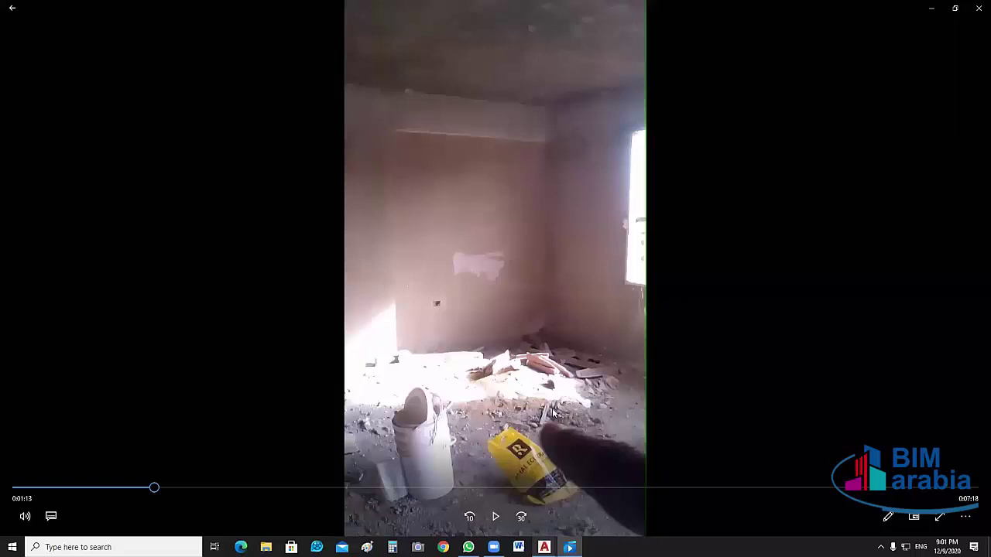
{"action": "key", "text": "space"}
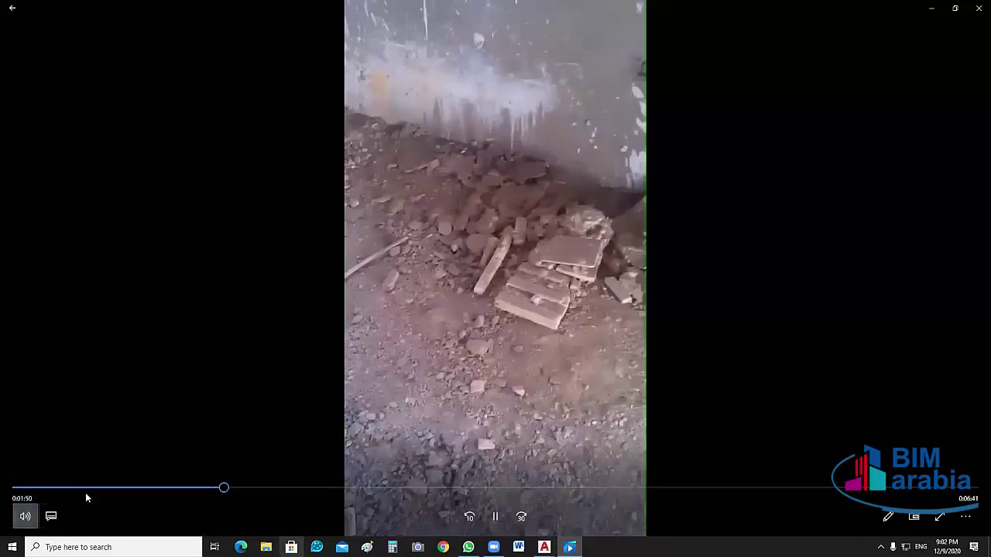
{"action": "key", "text": "Return"}
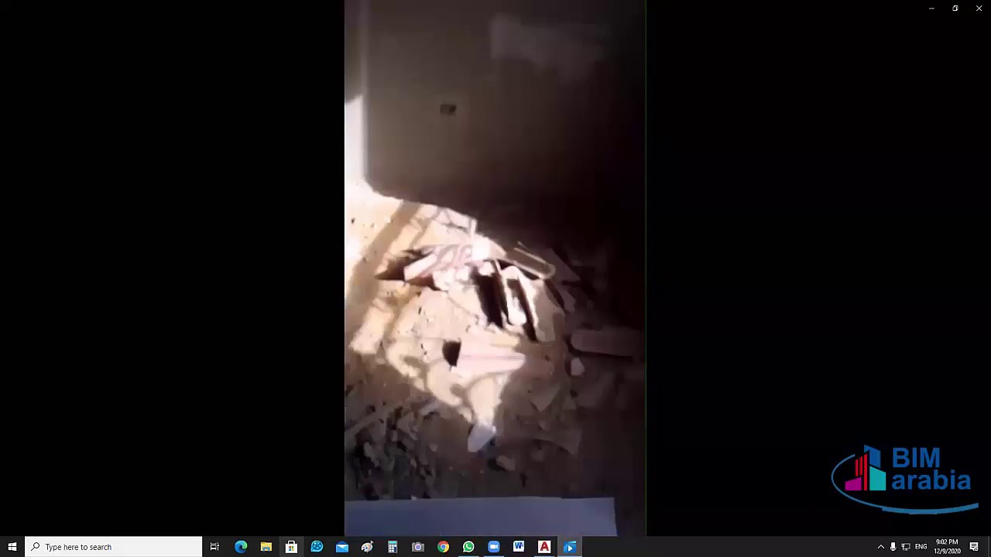
{"action": "mouse_move", "coordinate": [548, 427]}
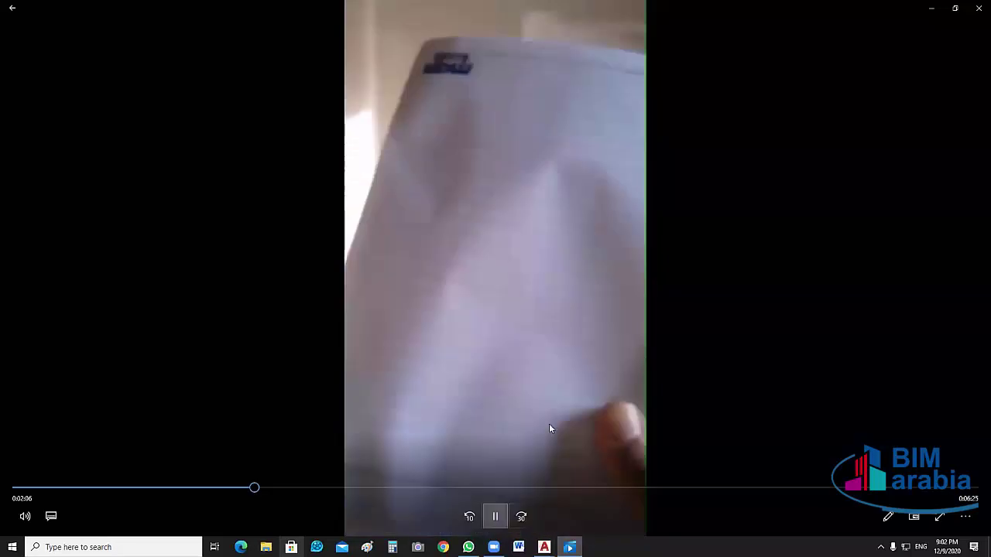
{"action": "left_click", "coordinate": [496, 517]}
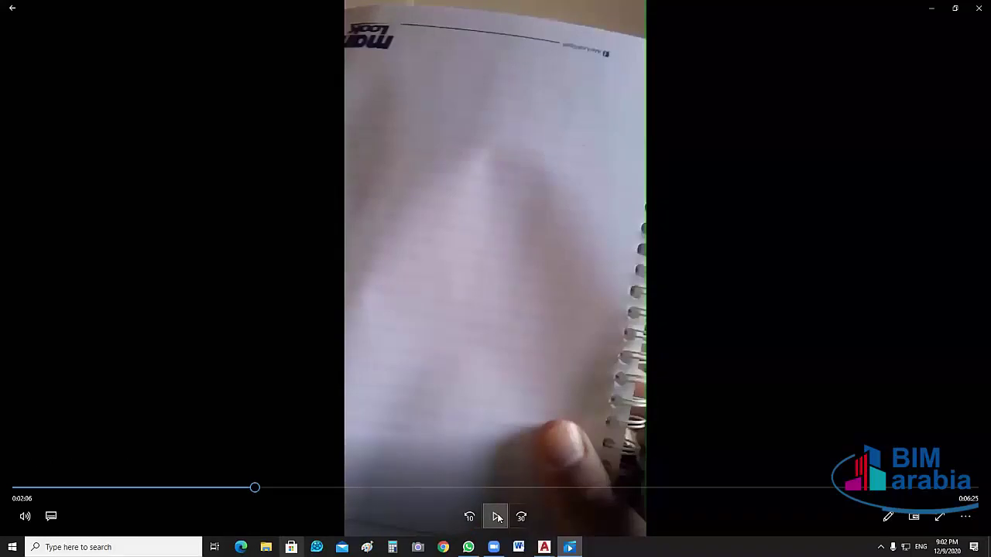
{"action": "left_click", "coordinate": [496, 517]}
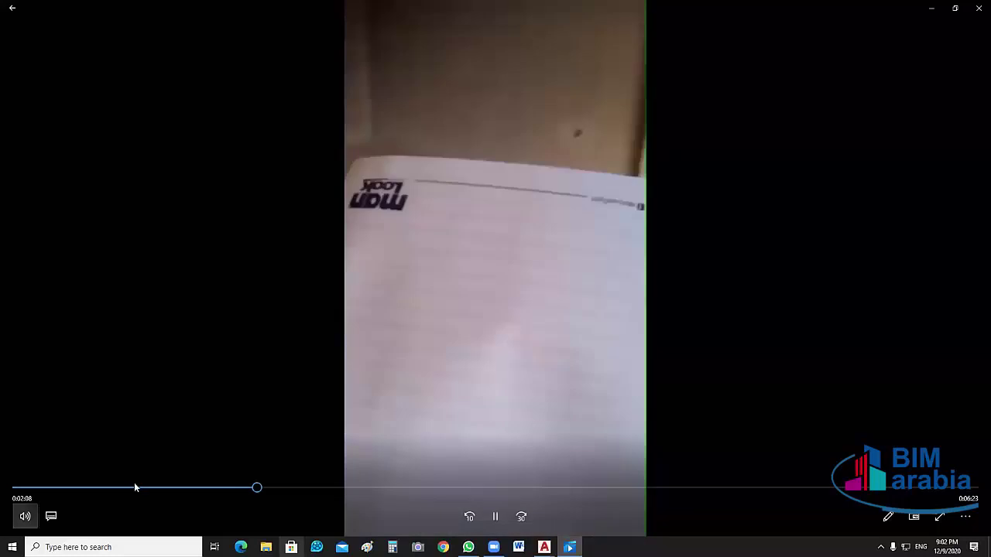
{"action": "scroll", "coordinate": [133, 487], "scroll_direction": "up", "scroll_amount": 1}
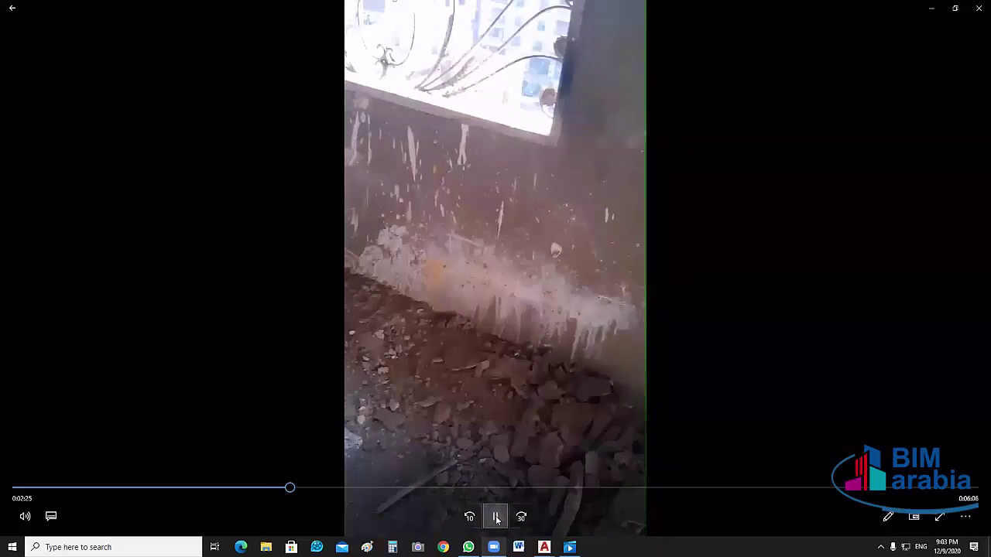
{"action": "left_click", "coordinate": [496, 518]}
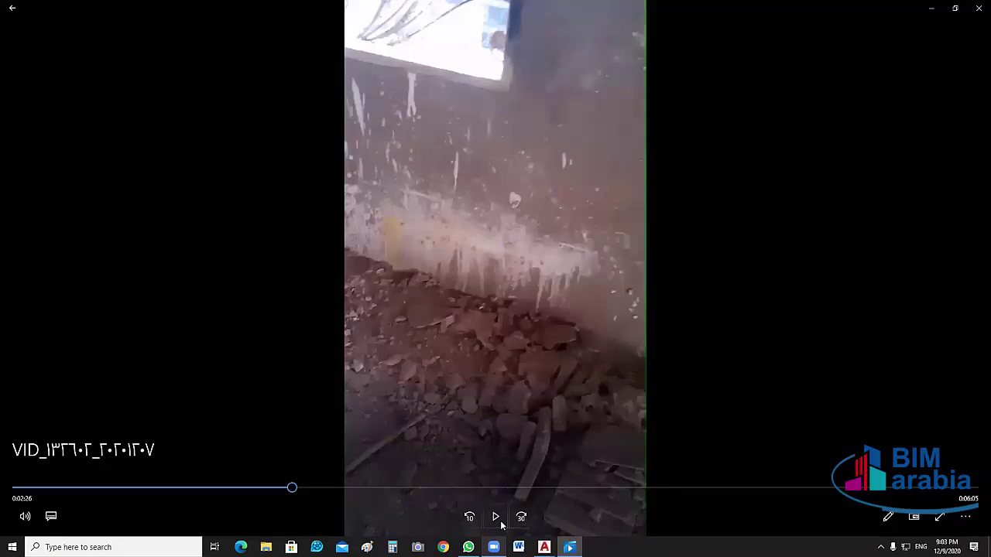
{"action": "left_click", "coordinate": [497, 520]}
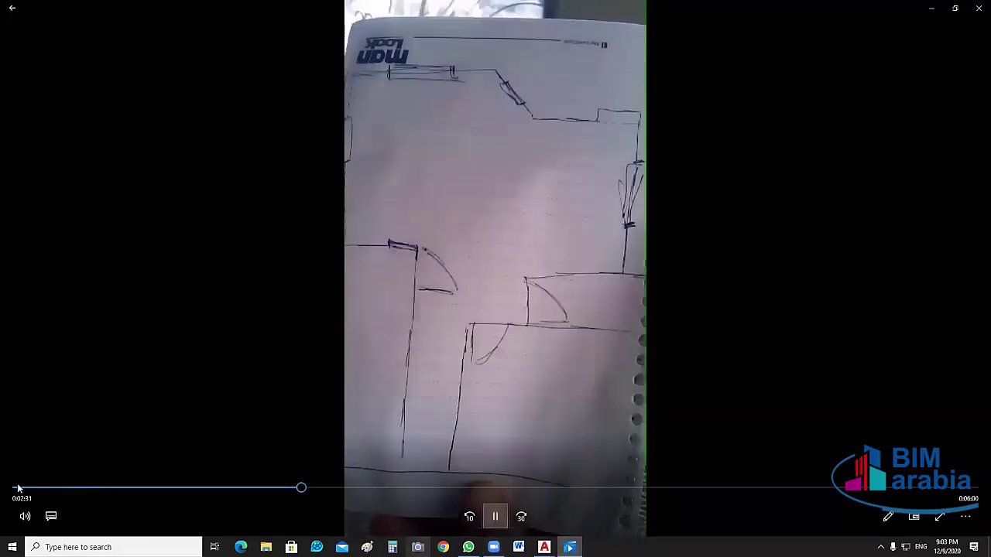
Pause on the floor-plan sketch, mute the sound, and load the 8:31 second site video
{"action": "key", "text": "space"}
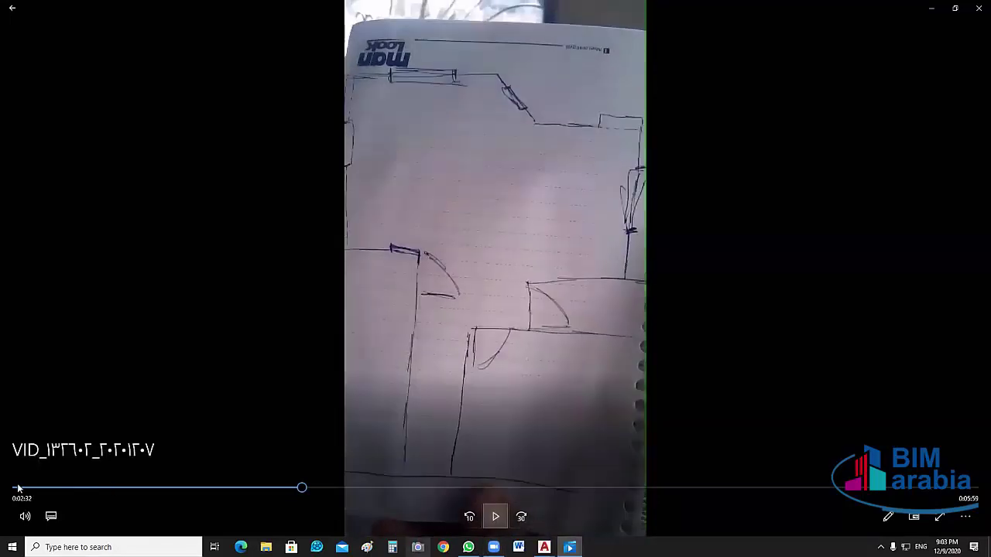
{"action": "left_click", "coordinate": [25, 517]}
{"action": "left_click", "coordinate": [17, 482]}
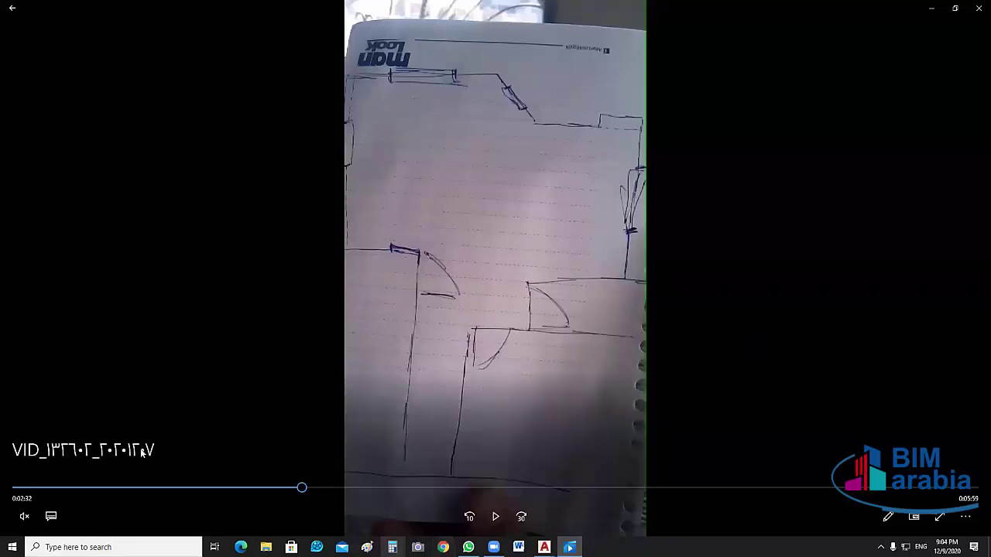
{"action": "left_click", "coordinate": [44, 488]}
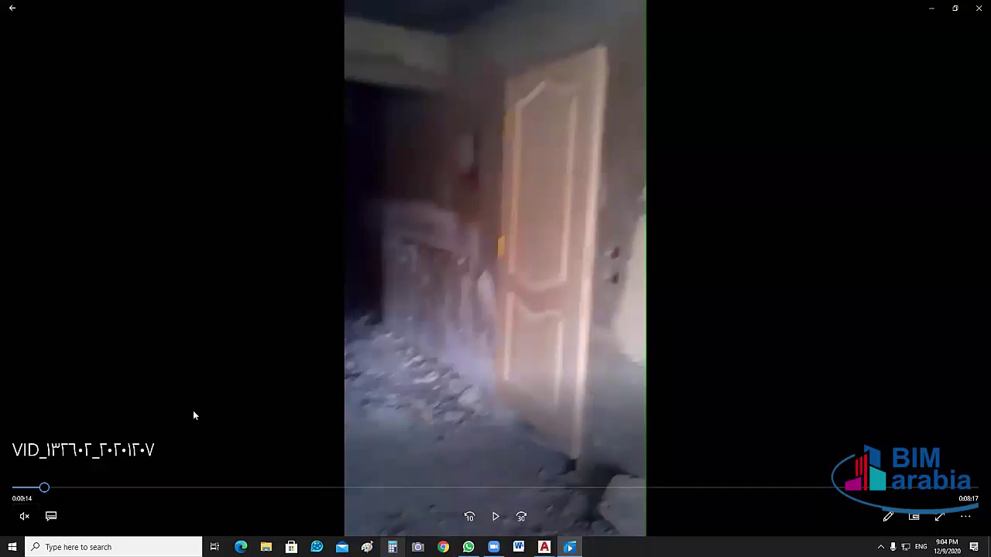
Start the second site video, pausing briefly on the two doorways and the window view
{"action": "left_click", "coordinate": [109, 454]}
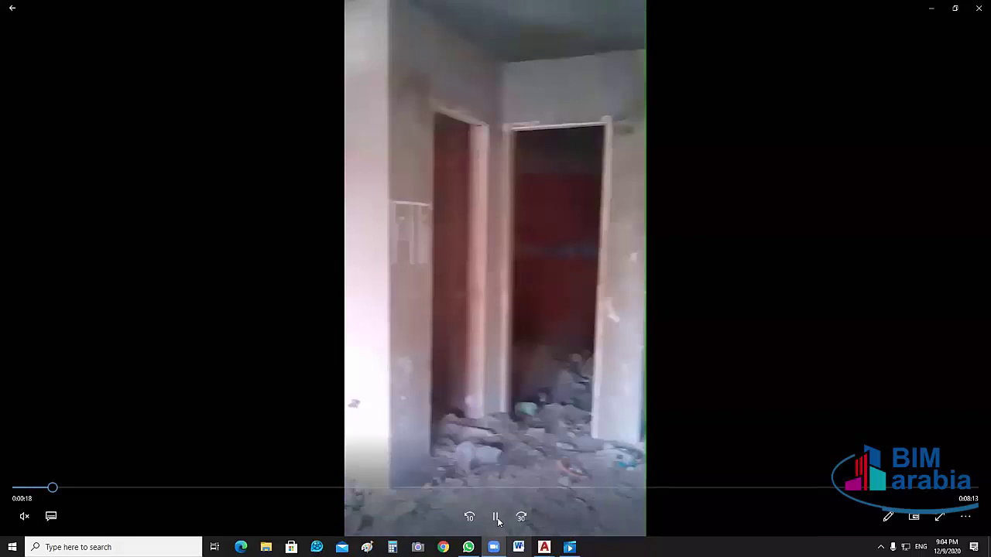
{"action": "left_click", "coordinate": [496, 518]}
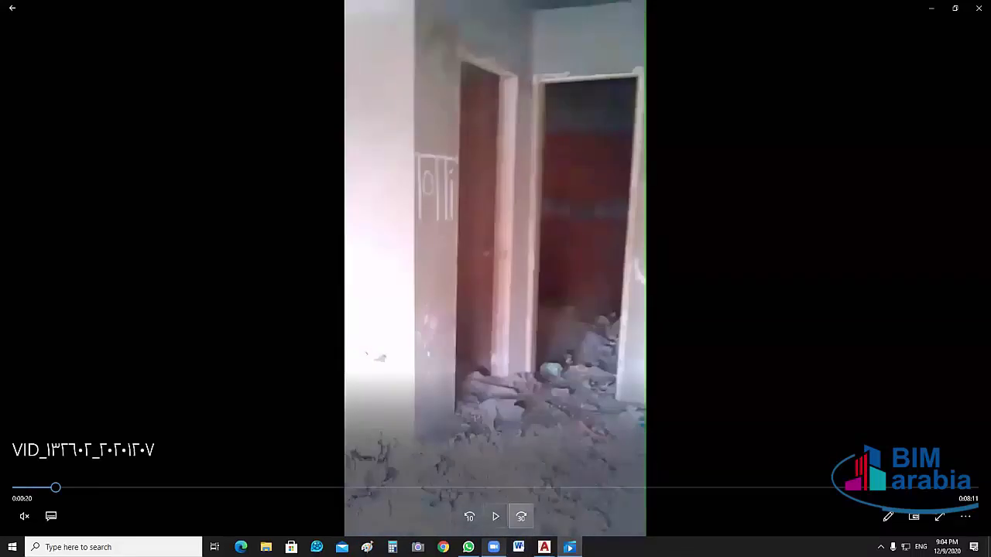
{"action": "left_click", "coordinate": [497, 517]}
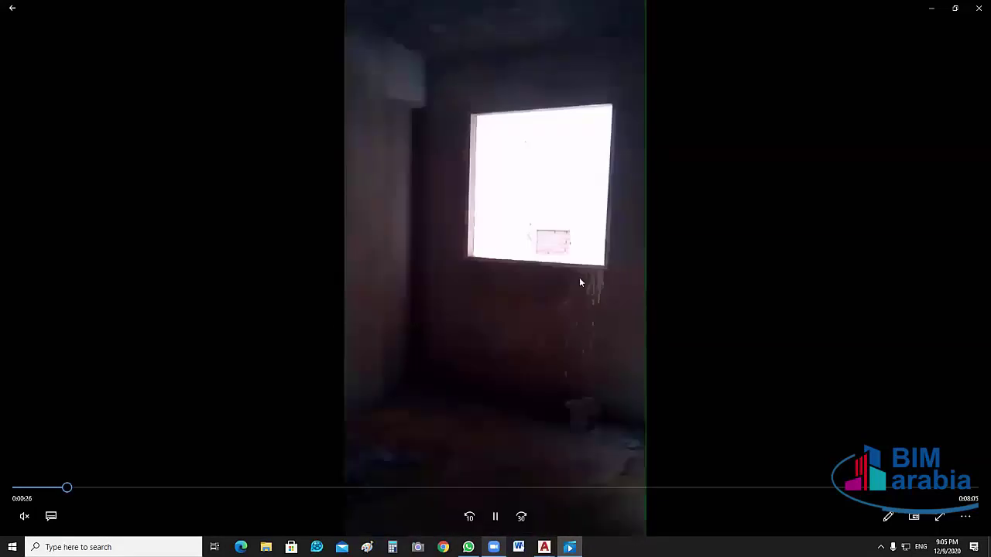
{"action": "left_click", "coordinate": [580, 157]}
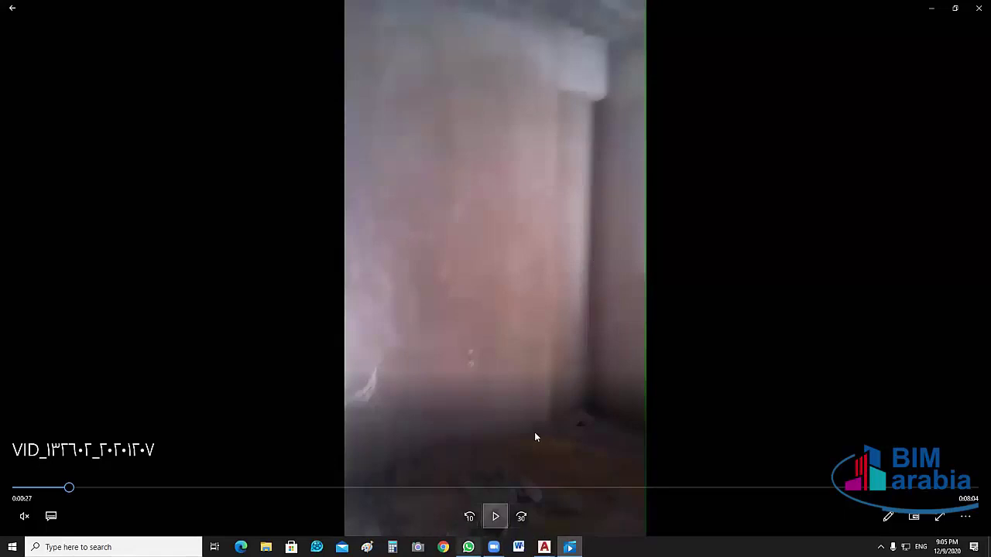
{"action": "left_click", "coordinate": [595, 112]}
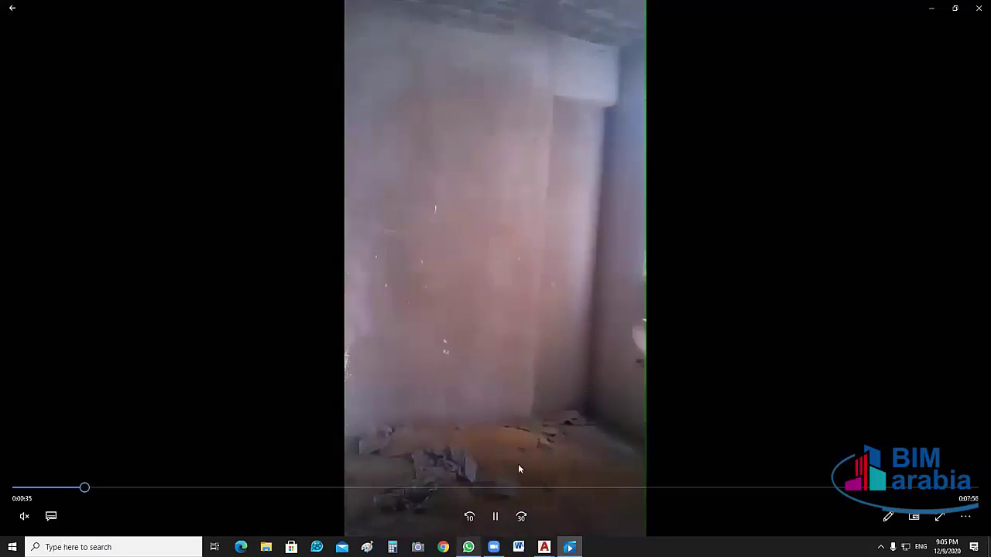
Continue playback with pauses on the bare wall, balcony doorway and rubble-strewn room
{"action": "left_click", "coordinate": [496, 516]}
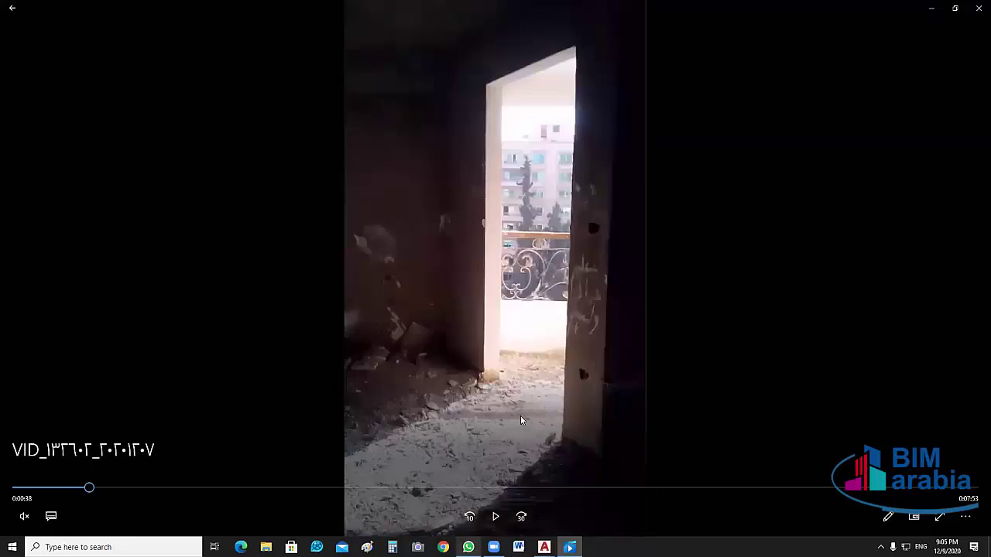
{"action": "left_click", "coordinate": [521, 419]}
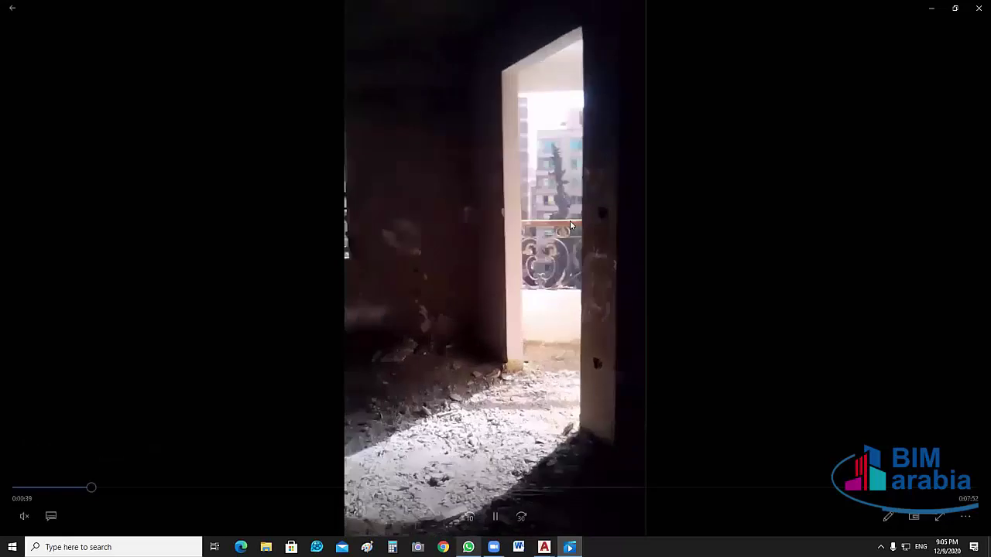
{"action": "left_click", "coordinate": [496, 357]}
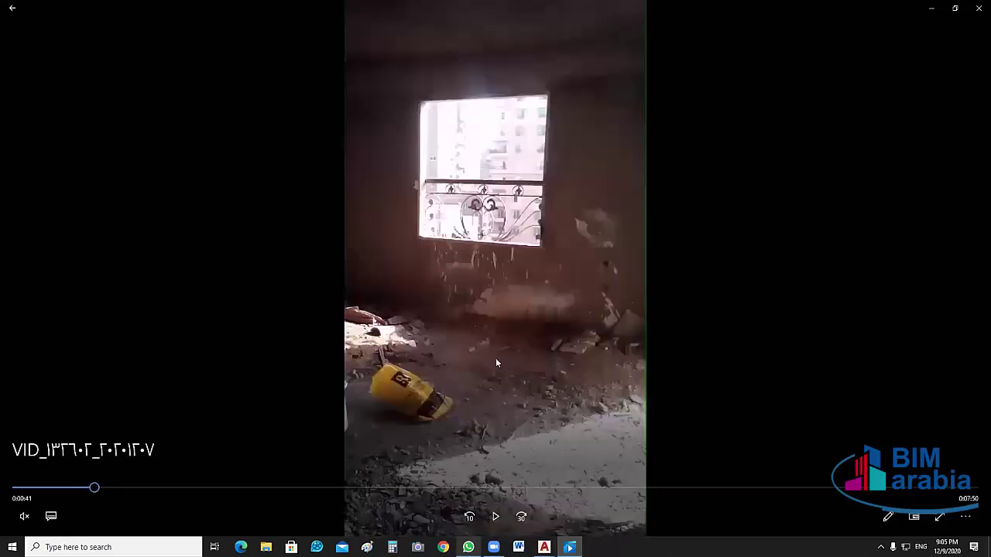
{"action": "left_click", "coordinate": [486, 244]}
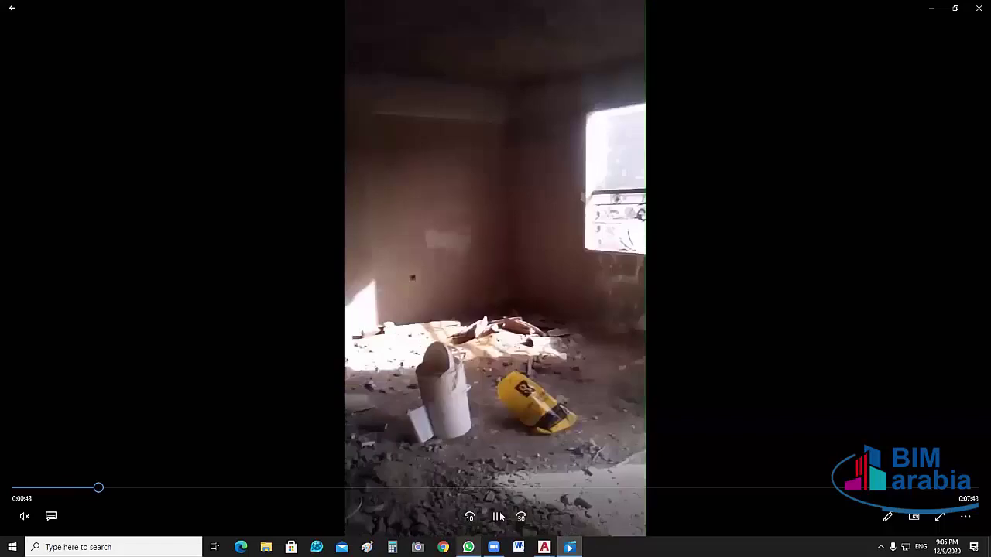
{"action": "left_click", "coordinate": [500, 501]}
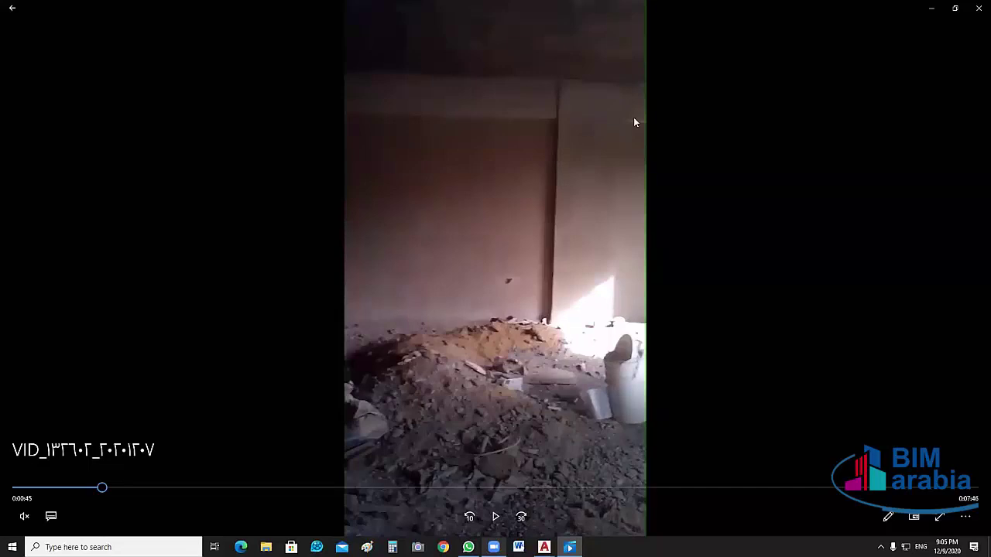
{"action": "left_click", "coordinate": [500, 518]}
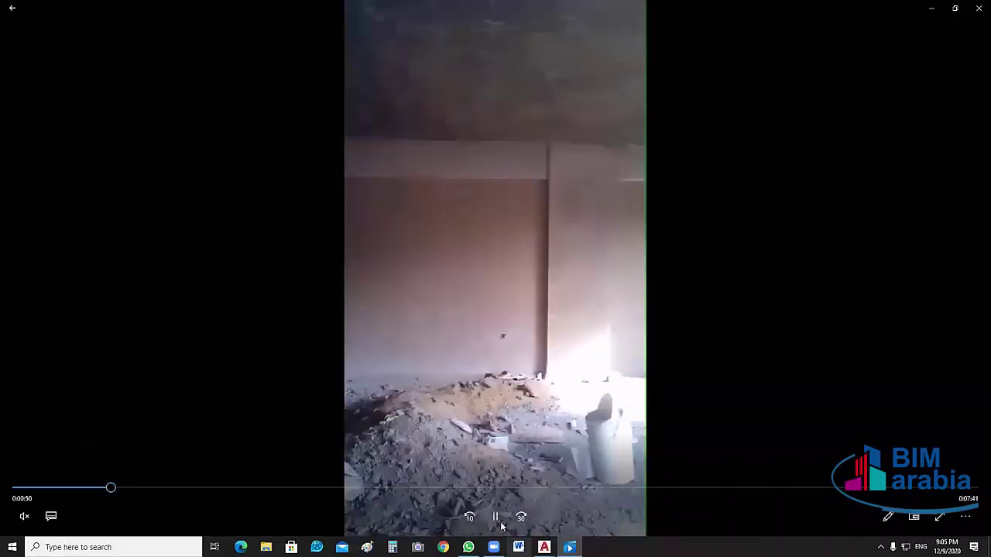
Play the video to 1:35 with a pause on the window room, then switch to AutoCAD
{"action": "left_click", "coordinate": [625, 27]}
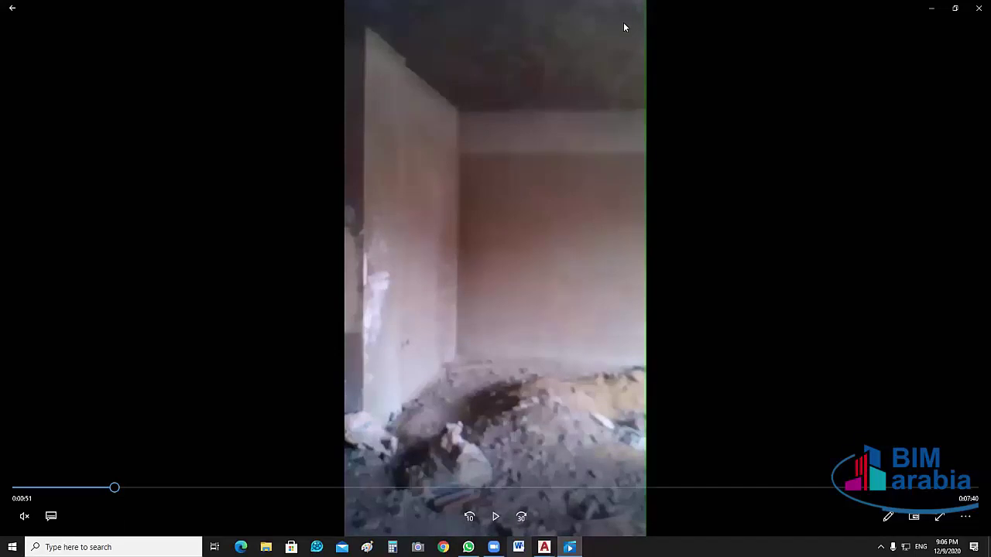
{"action": "left_click", "coordinate": [589, 292]}
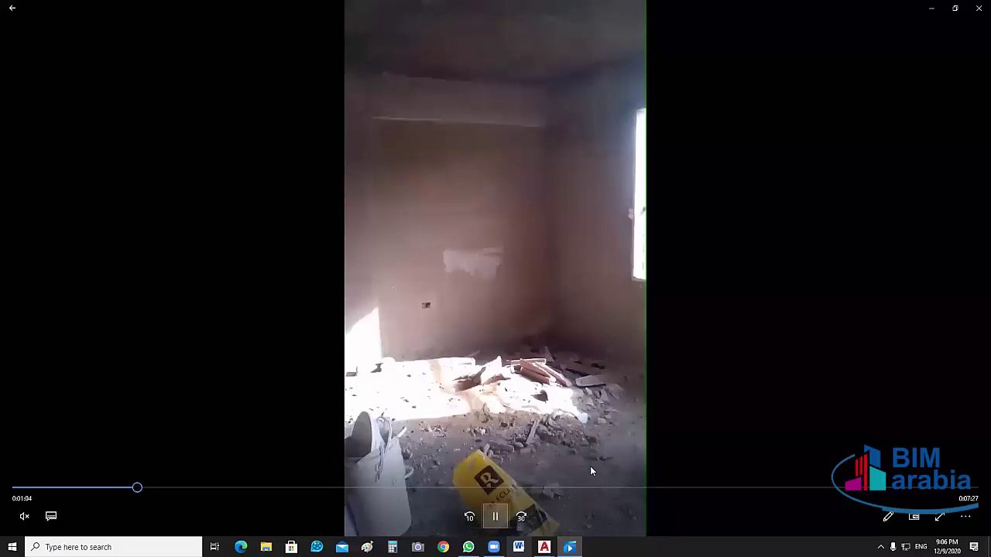
{"action": "left_click", "coordinate": [585, 471]}
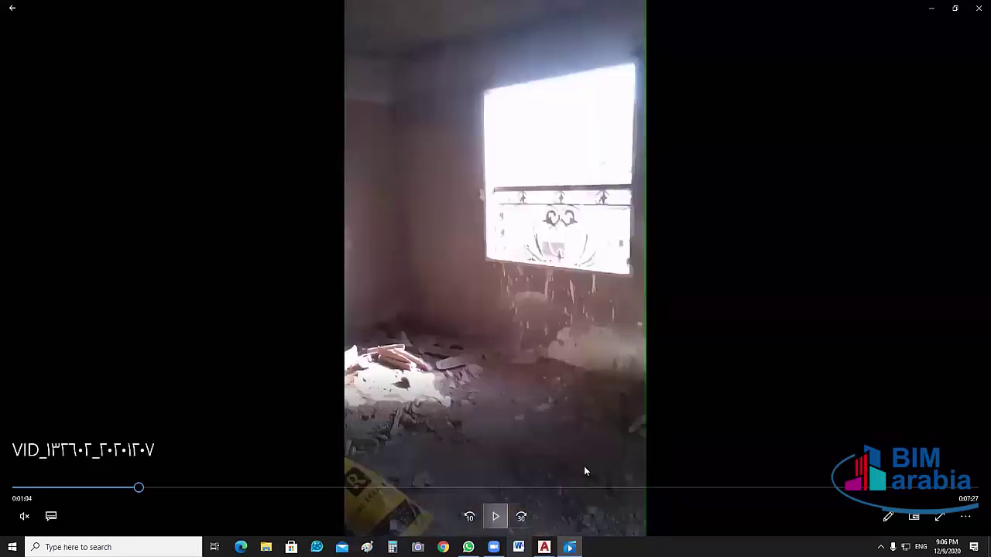
{"action": "left_click", "coordinate": [583, 468]}
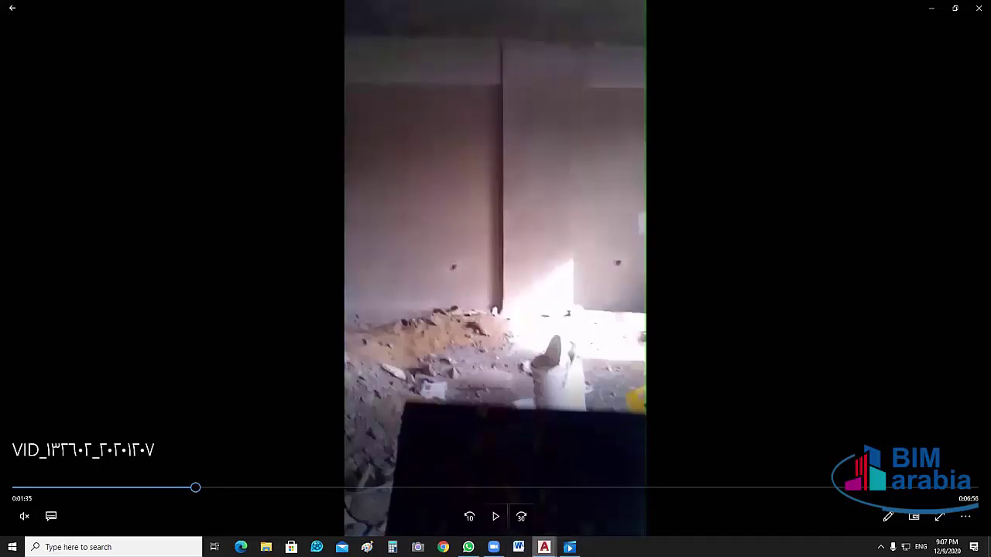
{"action": "key", "text": "alt+Tab"}
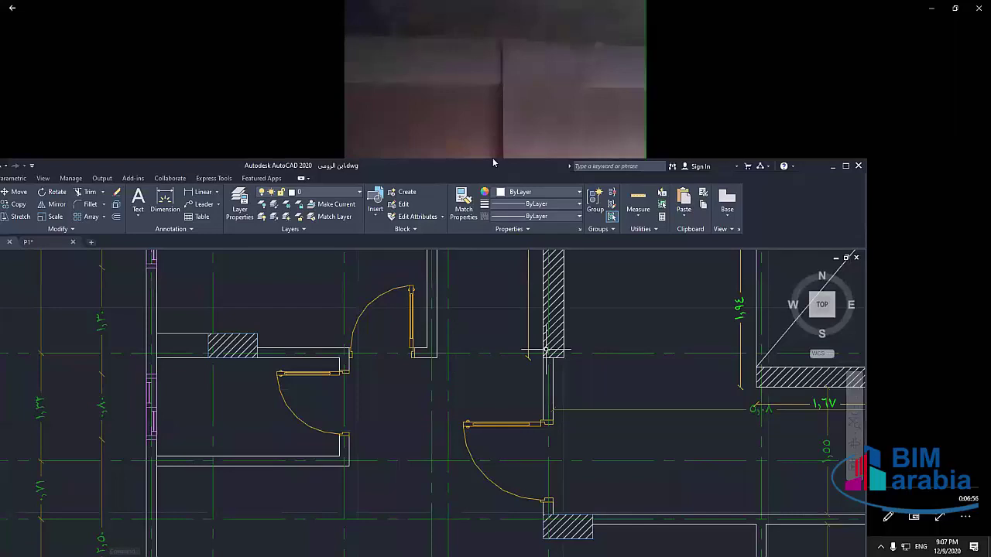
Zoom AutoCAD to extents showing the whole plan, then bring the site video forward
{"action": "middle_click", "coordinate": [546, 352]}
{"action": "middle_click", "coordinate": [546, 352]}
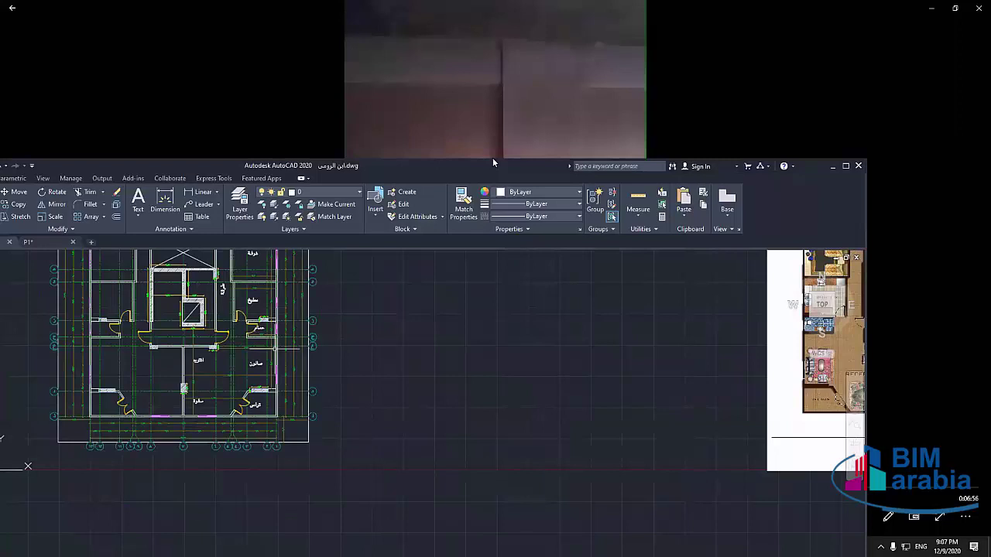
{"action": "left_click", "coordinate": [493, 157]}
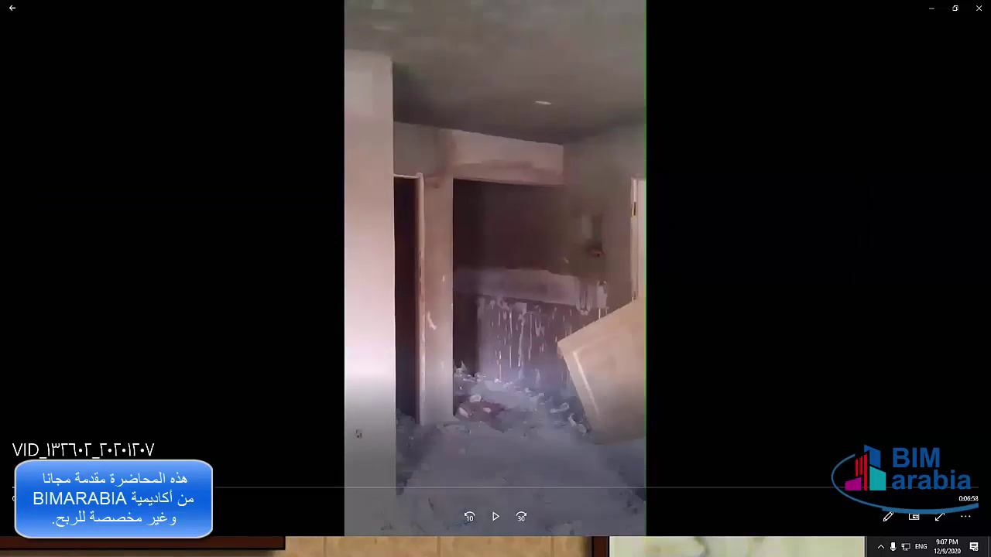
Jump the video to 1:39 and play on past the leaning door and rubble rooms
{"action": "left_click", "coordinate": [203, 488]}
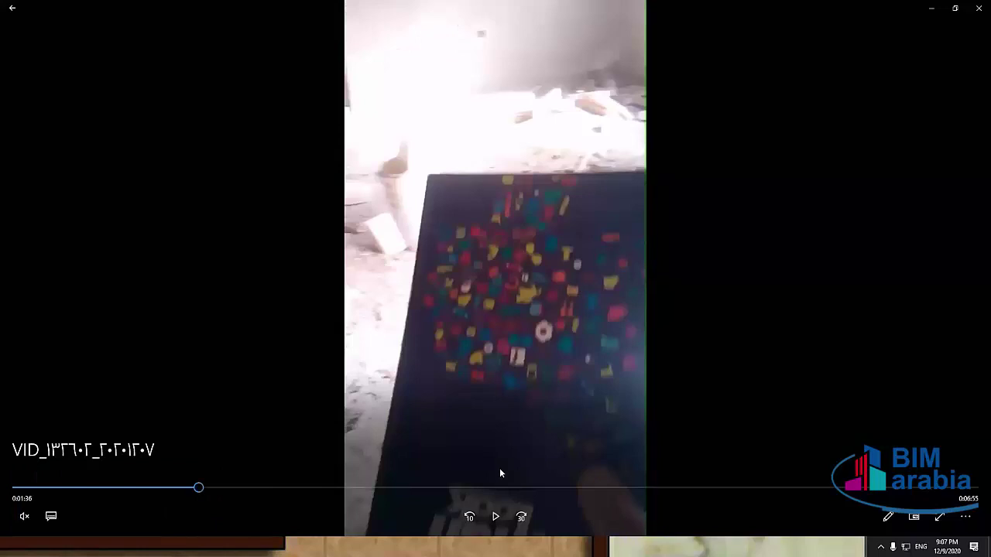
{"action": "left_click", "coordinate": [496, 518]}
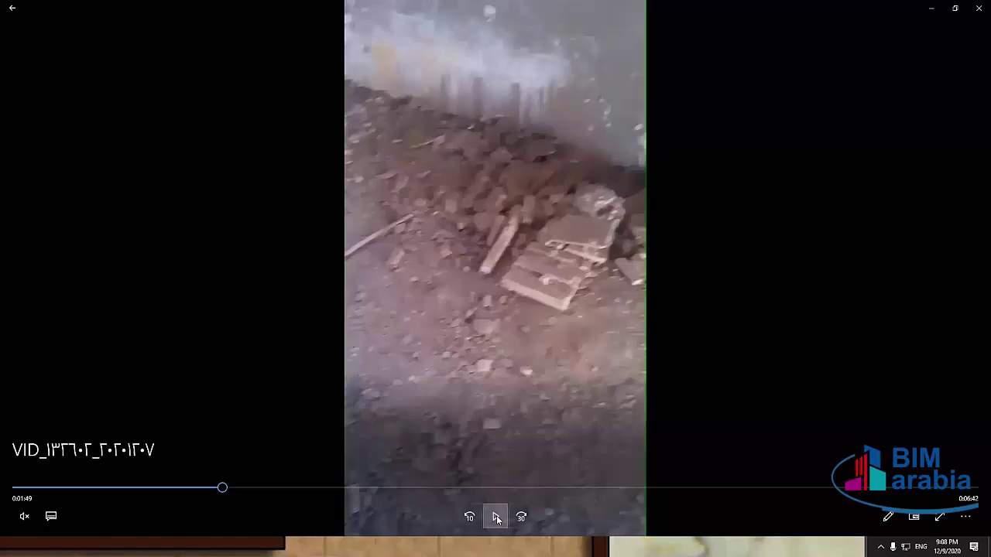
{"action": "left_click", "coordinate": [497, 519]}
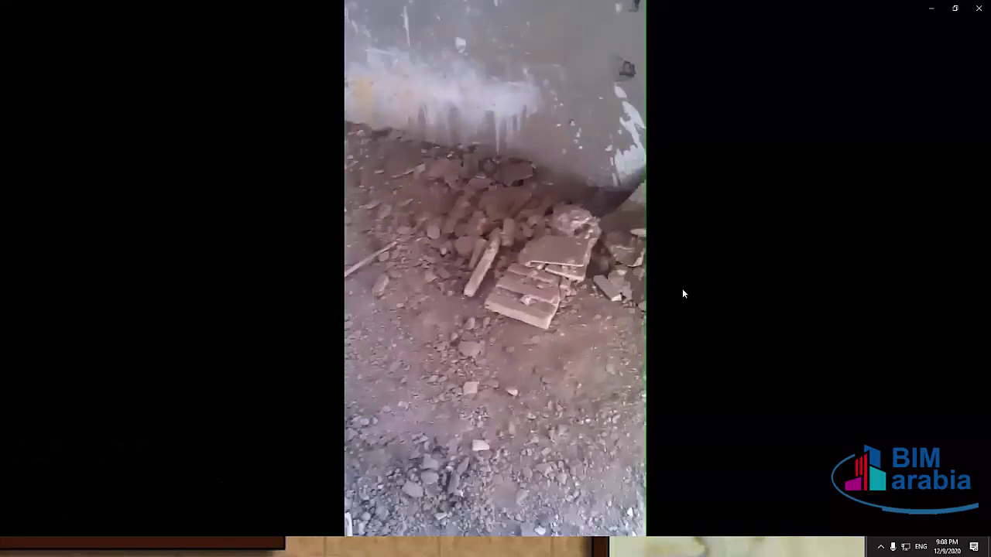
{"action": "mouse_move", "coordinate": [682, 293]}
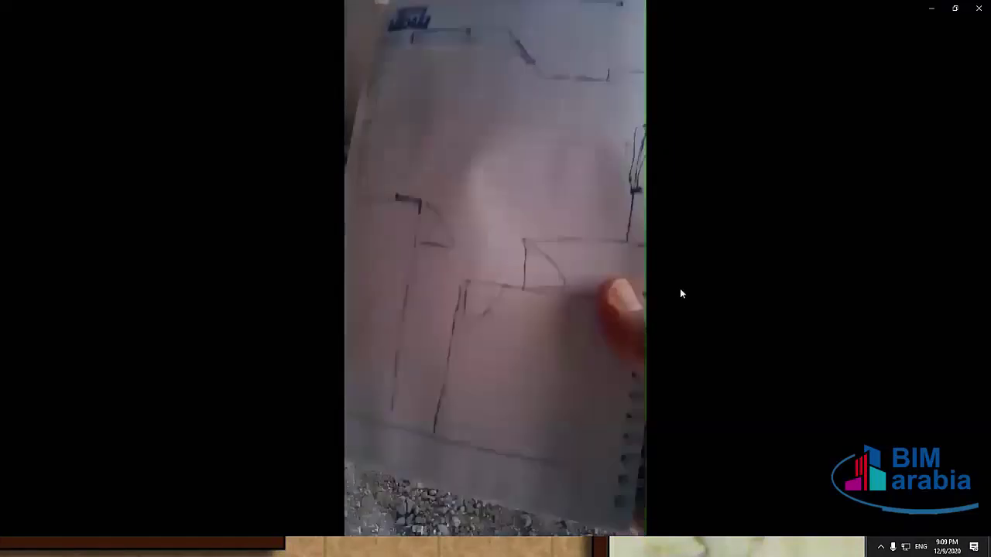
Pause and resume the notebook sketch footage several times, including at 0:02:30, until 2:41
{"action": "left_click", "coordinate": [496, 517]}
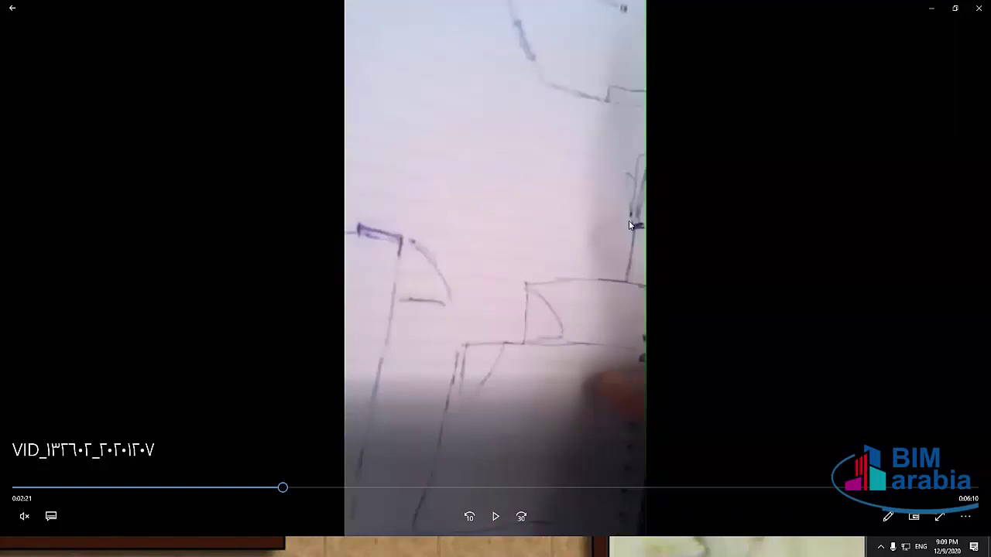
{"action": "left_click", "coordinate": [496, 516]}
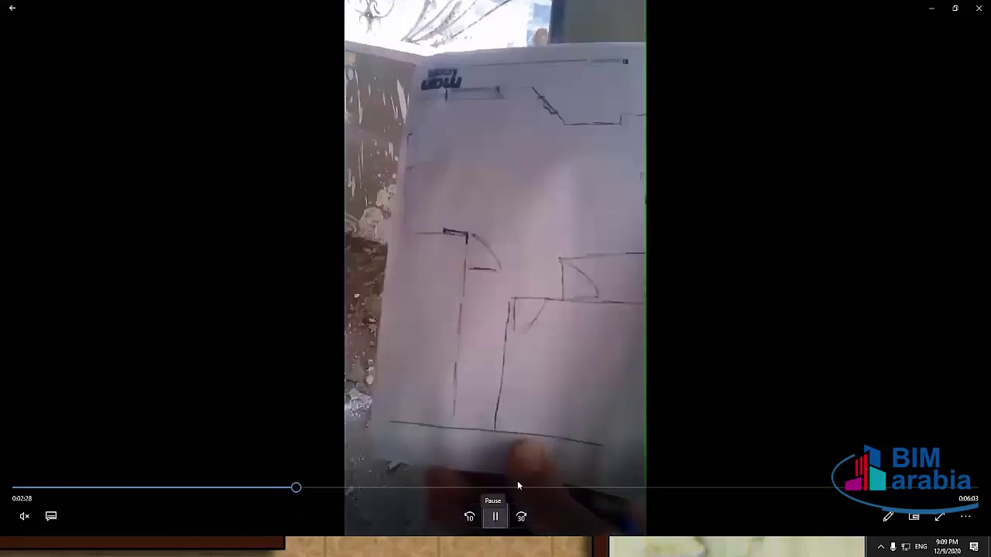
{"action": "left_click", "coordinate": [537, 325]}
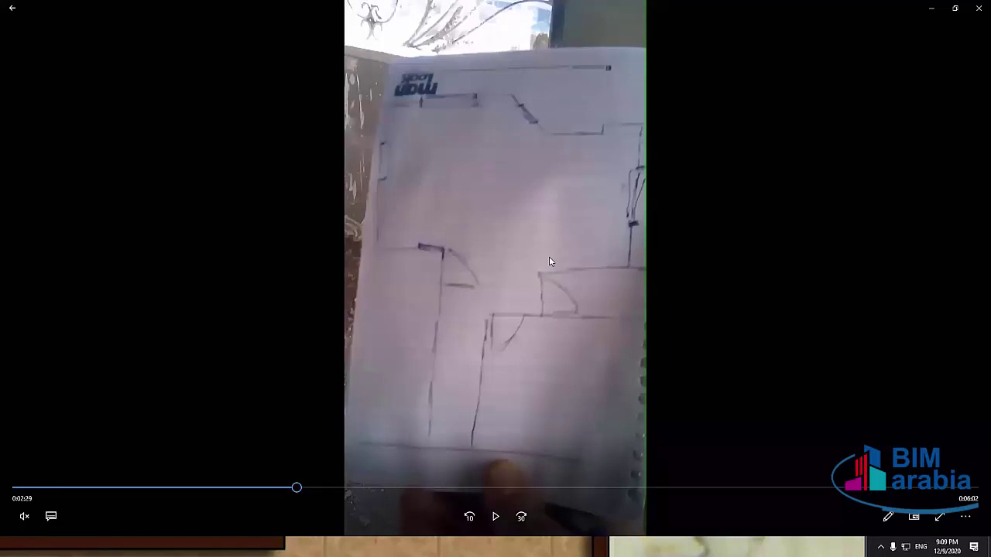
{"action": "left_click", "coordinate": [496, 517]}
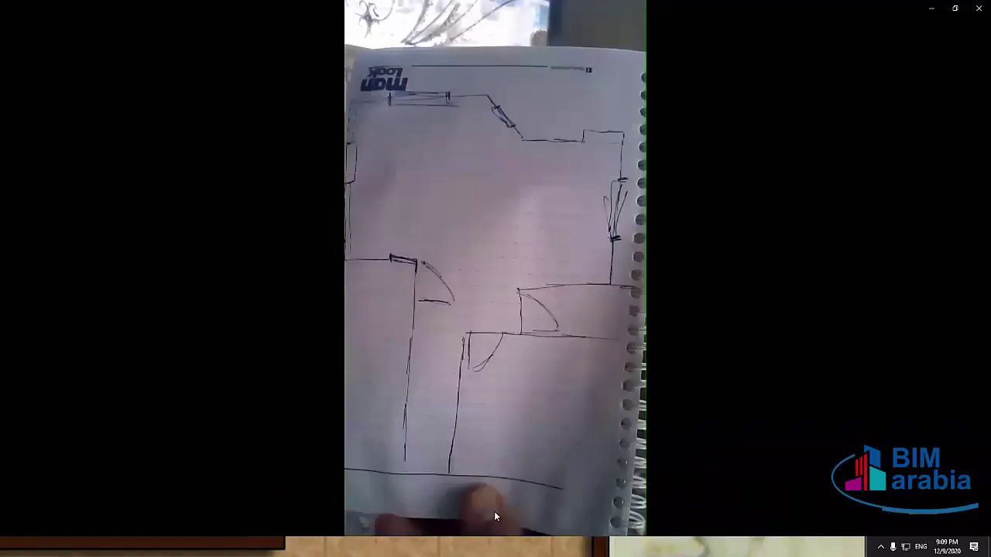
{"action": "left_click", "coordinate": [633, 122]}
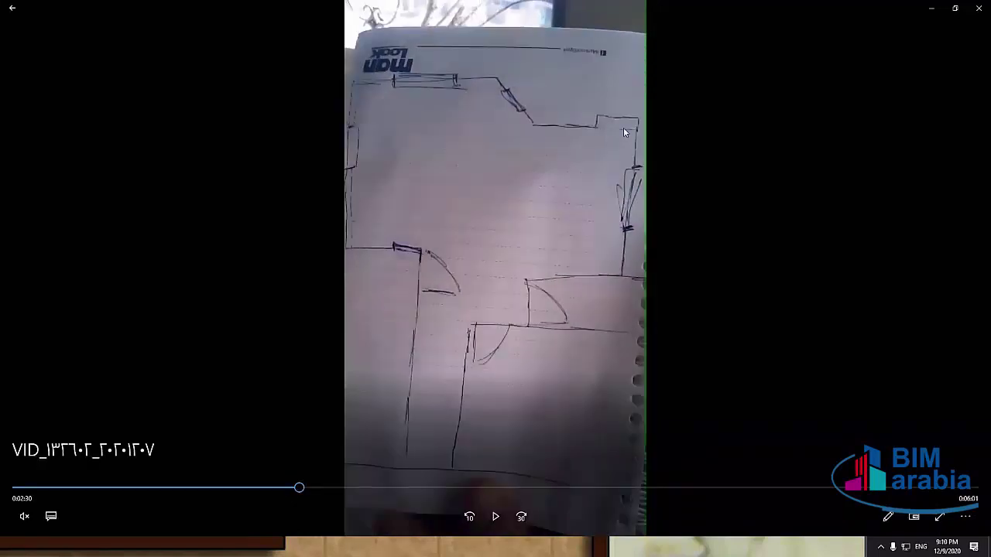
{"action": "left_click", "coordinate": [624, 134]}
{"action": "left_click", "coordinate": [356, 110]}
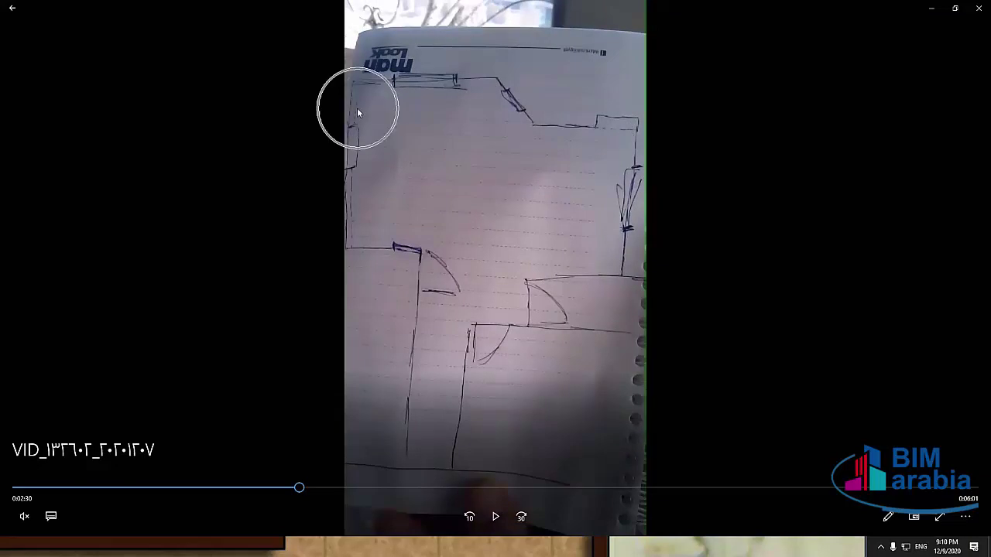
{"action": "left_click", "coordinate": [350, 215]}
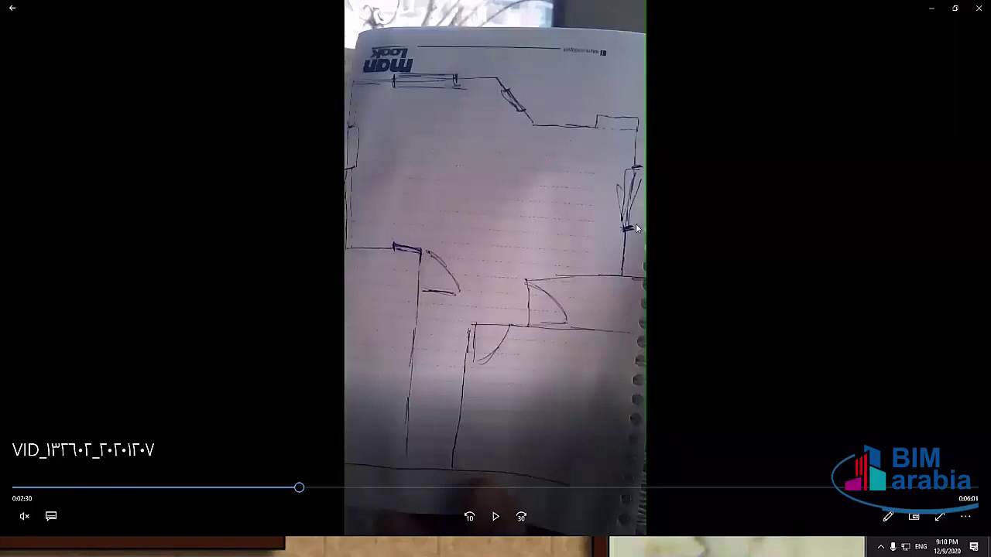
{"action": "left_click", "coordinate": [500, 520]}
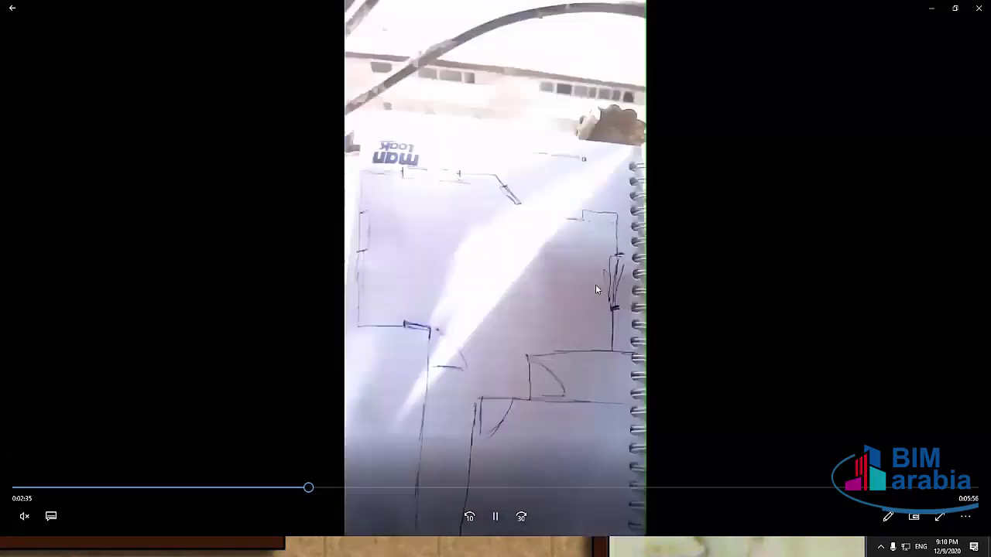
Pause at 2:41 and again while the pen marks the sketch, then play past 3:04
{"action": "left_click", "coordinate": [496, 519]}
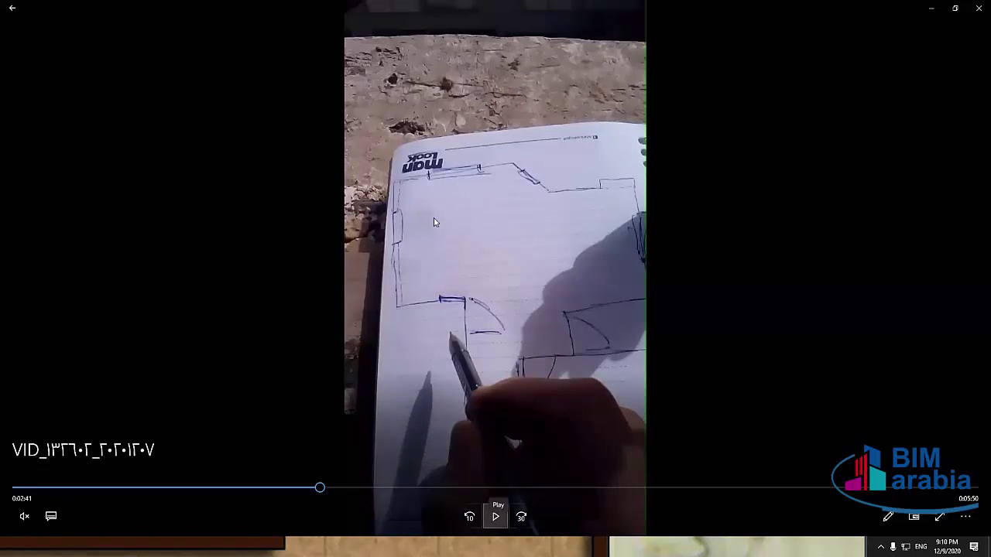
{"action": "left_click", "coordinate": [495, 516]}
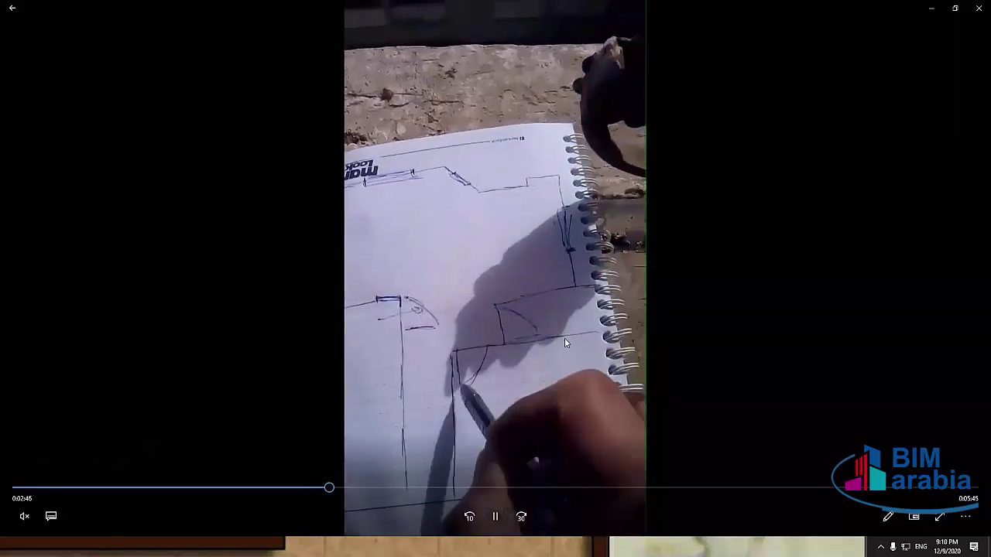
{"action": "left_click", "coordinate": [494, 517]}
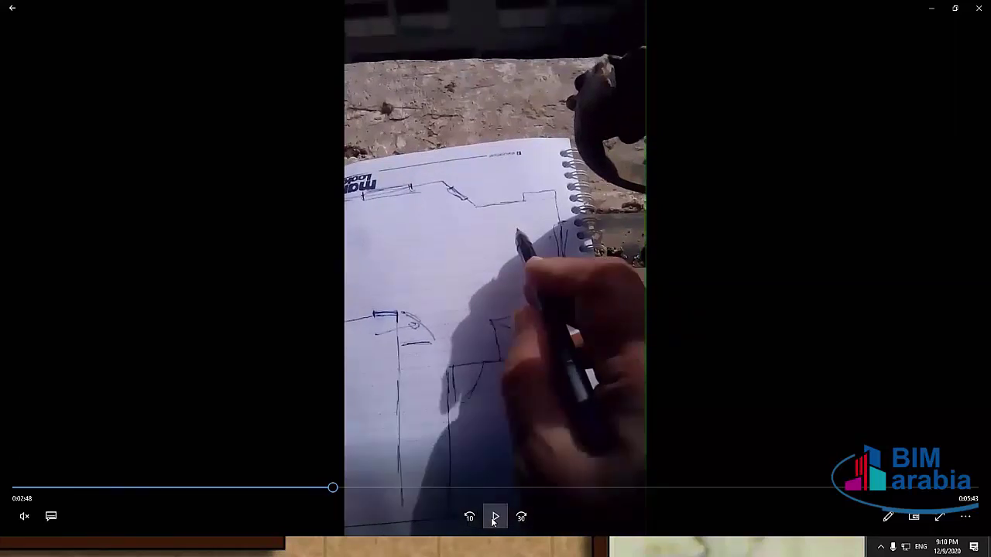
{"action": "left_click", "coordinate": [496, 522]}
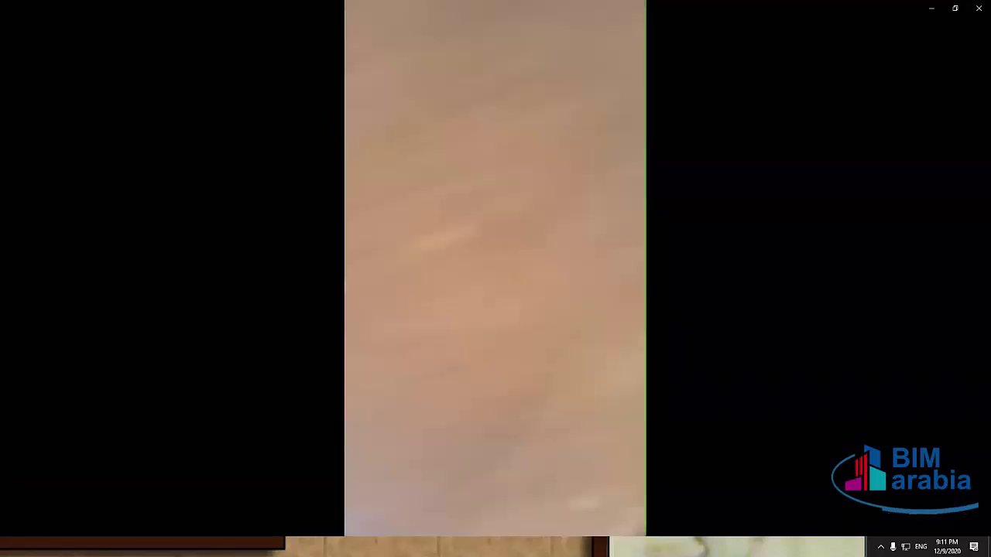
Pause on the door-panel room at 3:42, then resume to the indoor sketch at 4:10
{"action": "mouse_move", "coordinate": [611, 159]}
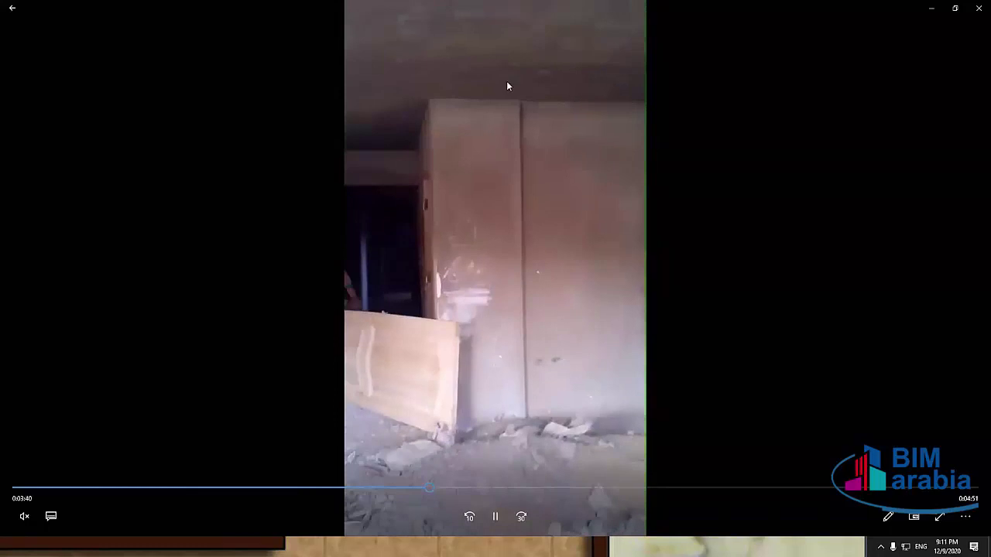
{"action": "left_click", "coordinate": [591, 98]}
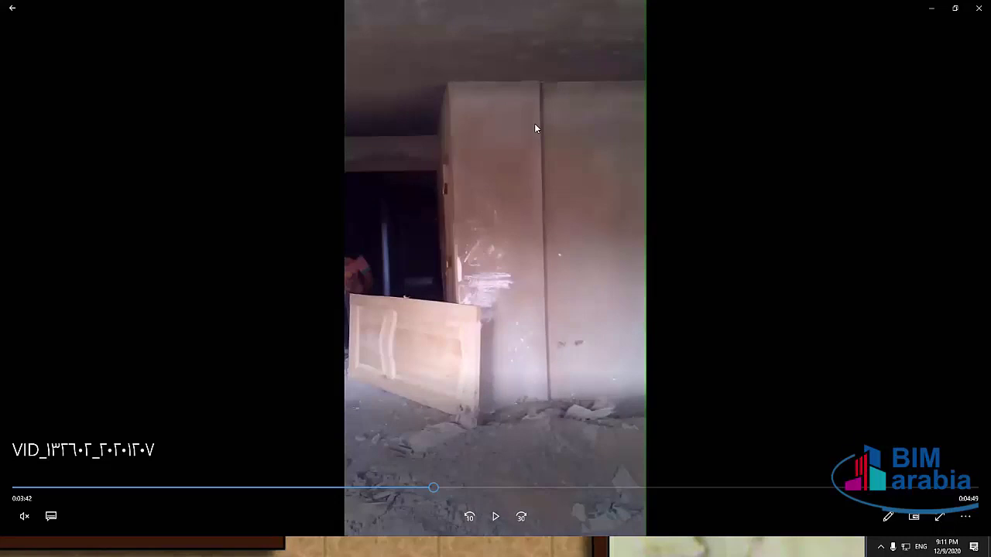
{"action": "left_click", "coordinate": [400, 159]}
{"action": "left_click", "coordinate": [496, 524]}
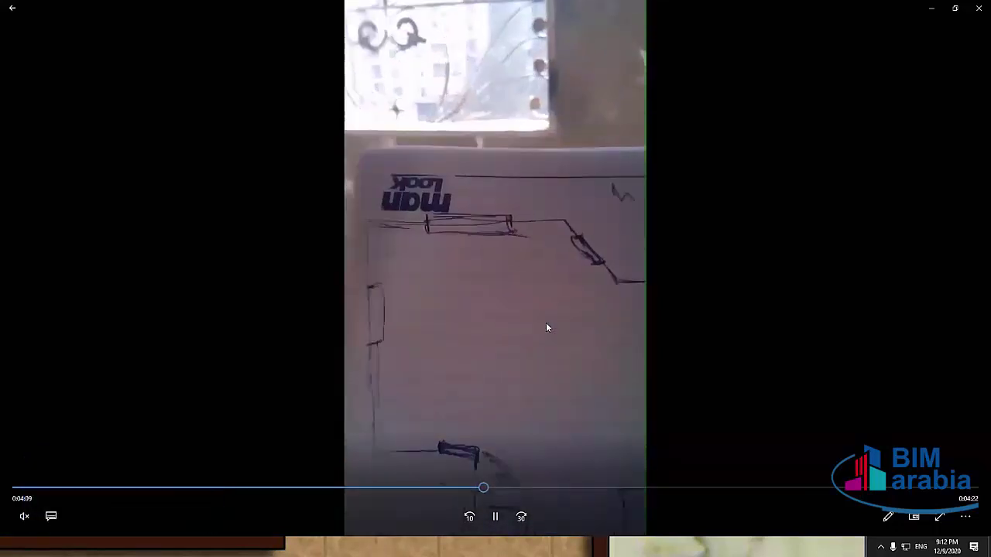
Pause on the sketch by the window at 4:10, then resume to 4:19
{"action": "left_click", "coordinate": [495, 516]}
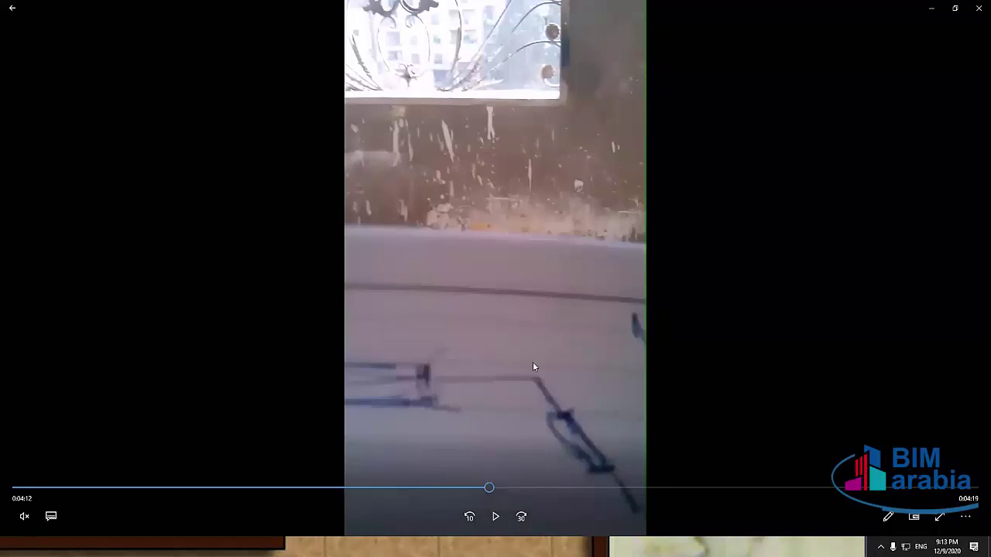
{"action": "left_click", "coordinate": [495, 517]}
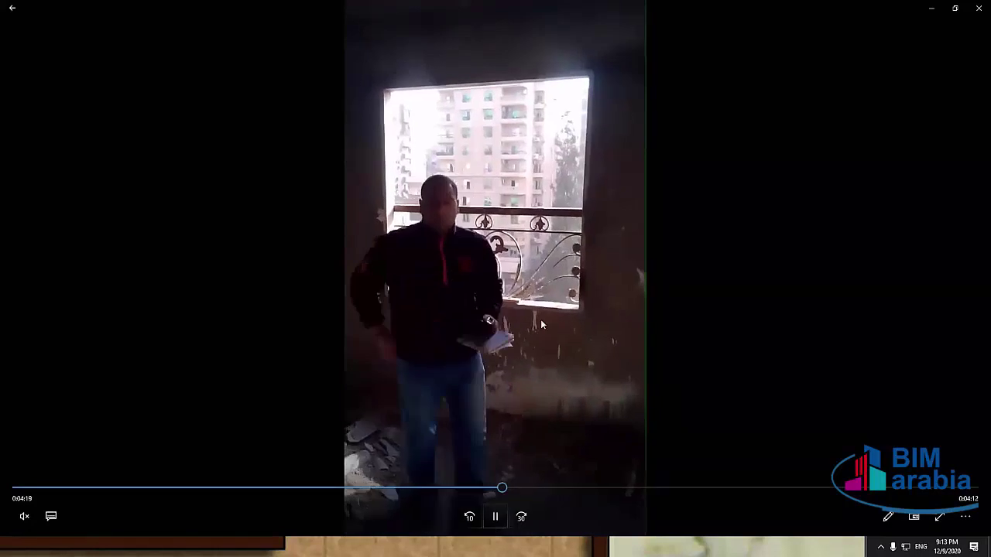
Pause and resume the site video around 4:19–4:23 to study the man at the window
{"action": "left_click", "coordinate": [495, 517]}
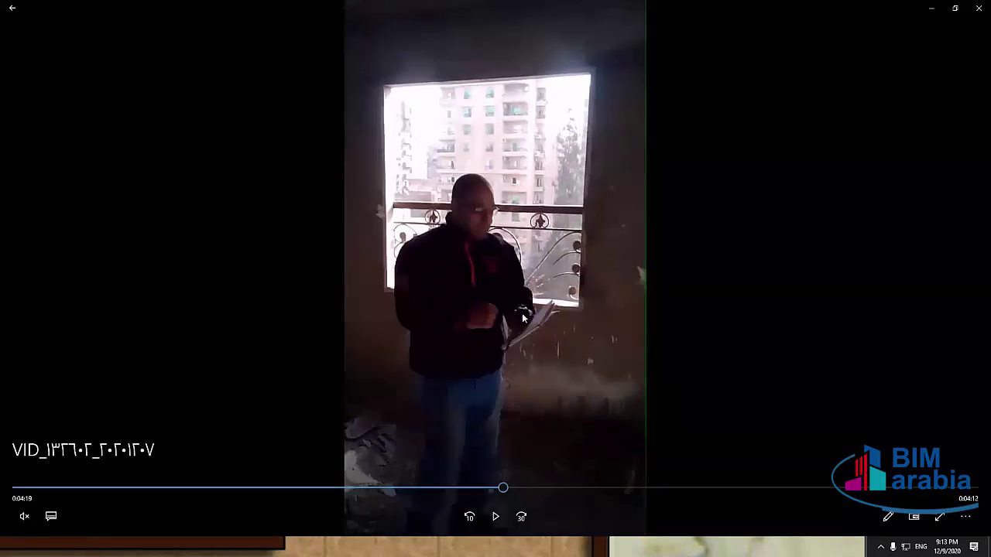
{"action": "left_click", "coordinate": [496, 517]}
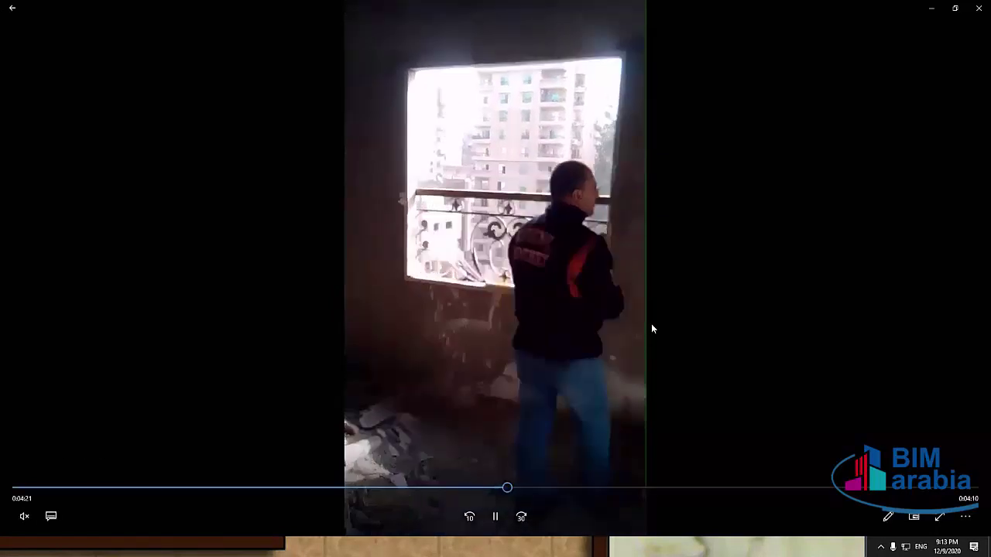
{"action": "left_click", "coordinate": [496, 522]}
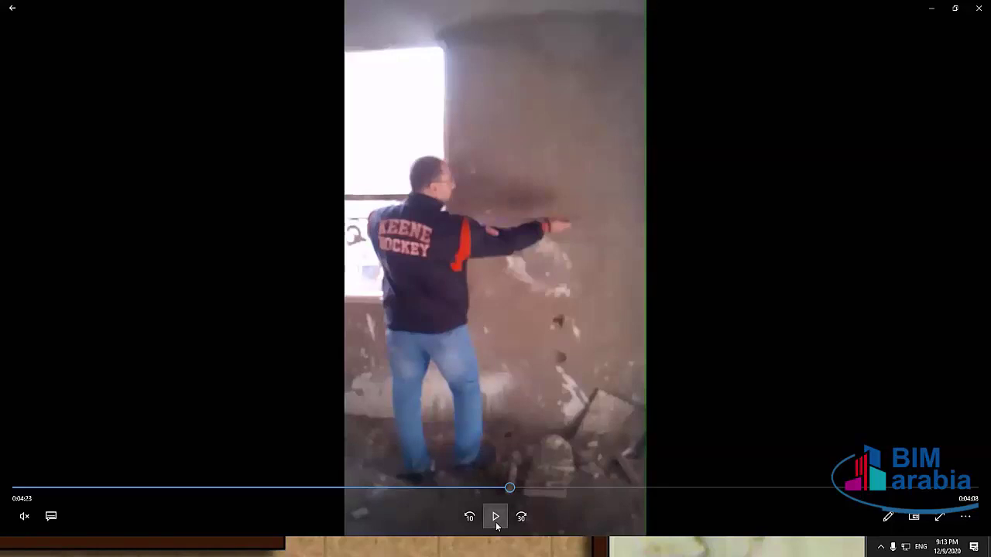
{"action": "left_click", "coordinate": [496, 522]}
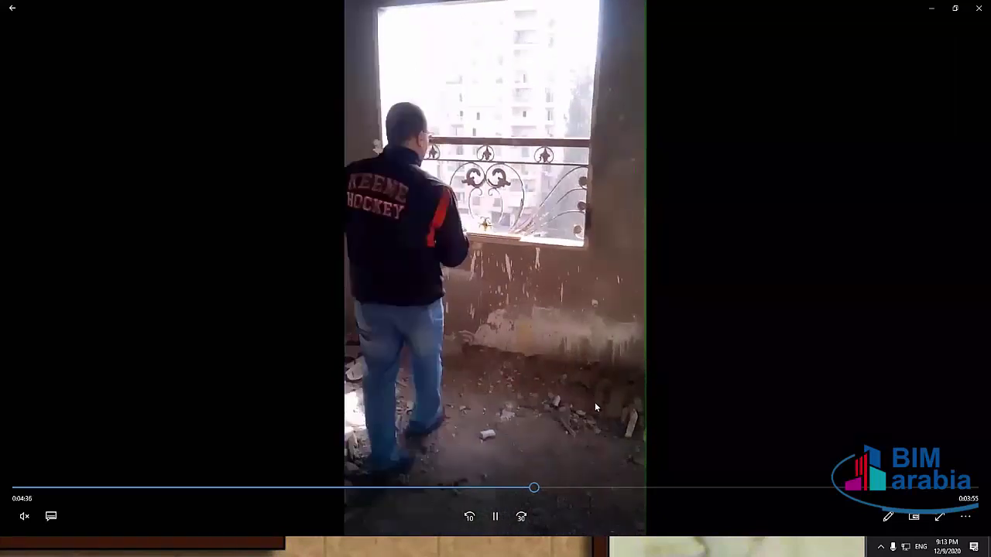
Pause the site video while he faces the window and again at 5:01, then resume playback
{"action": "left_click", "coordinate": [596, 279]}
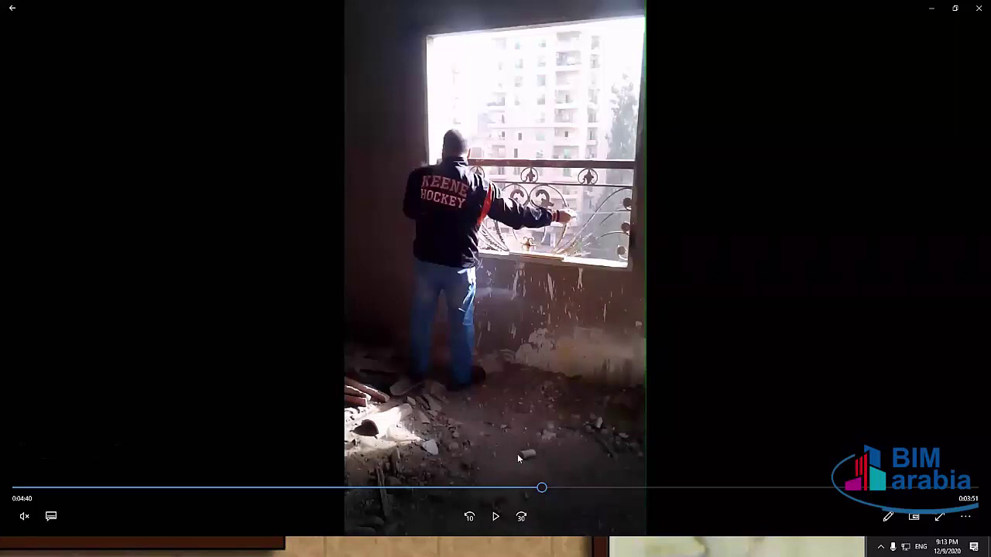
{"action": "left_click", "coordinate": [497, 520]}
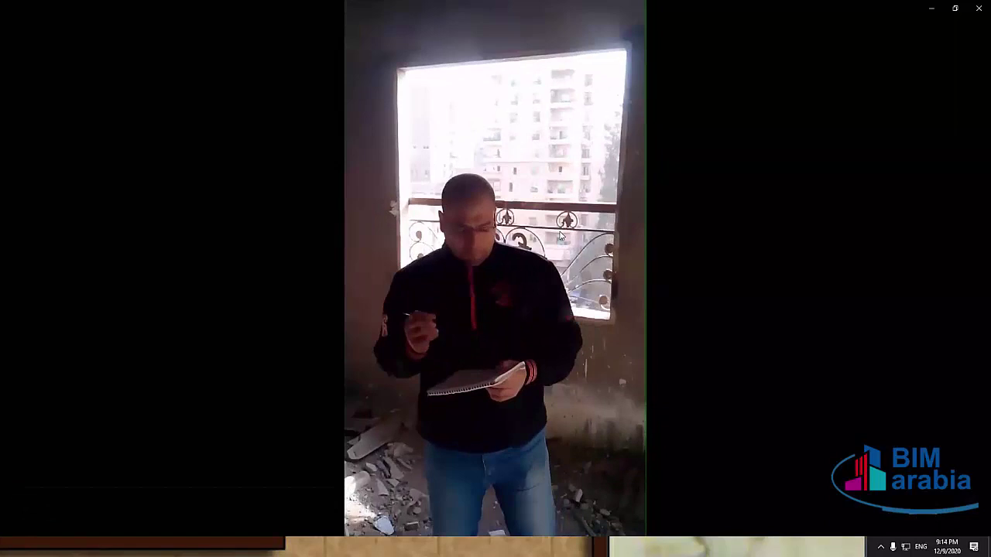
{"action": "mouse_move", "coordinate": [611, 242]}
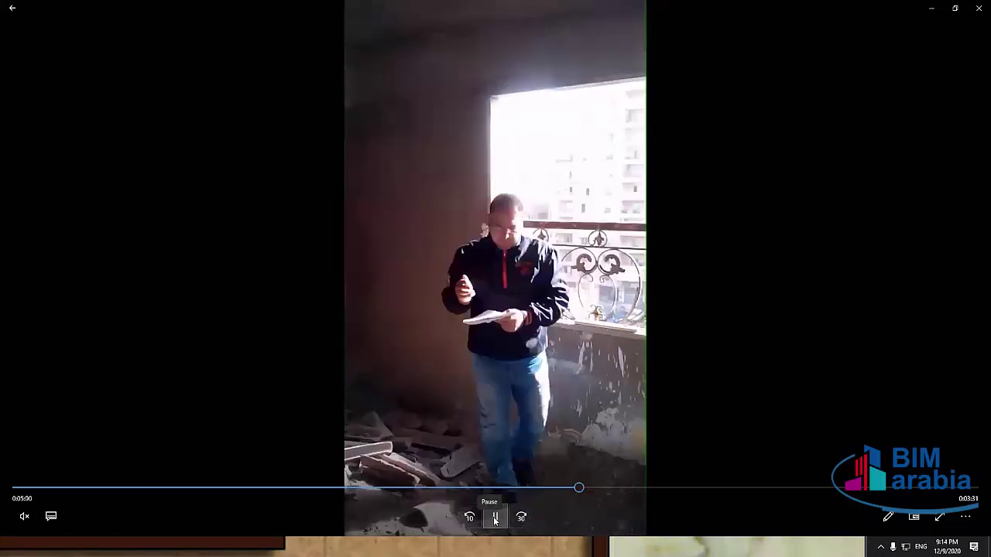
{"action": "left_click", "coordinate": [598, 350]}
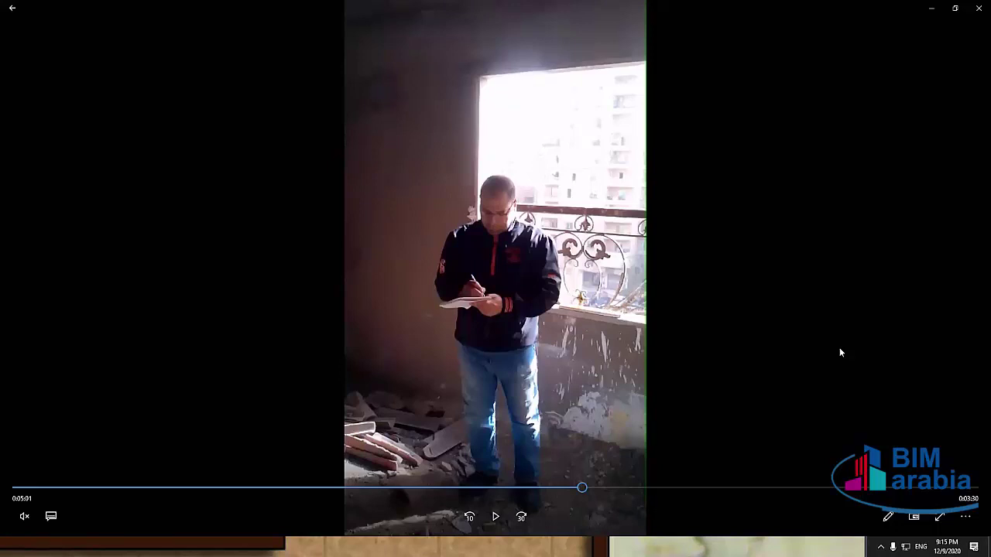
{"action": "left_click", "coordinate": [495, 517]}
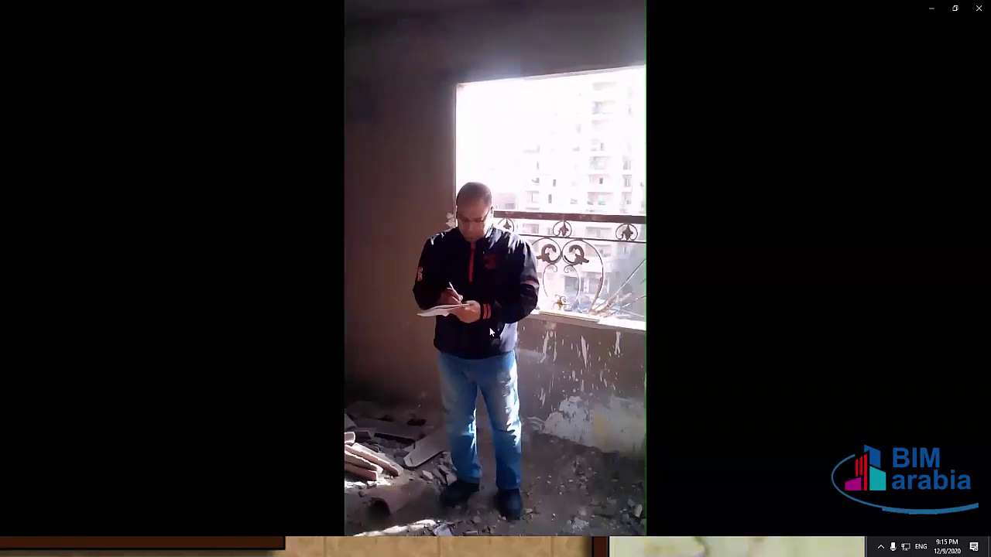
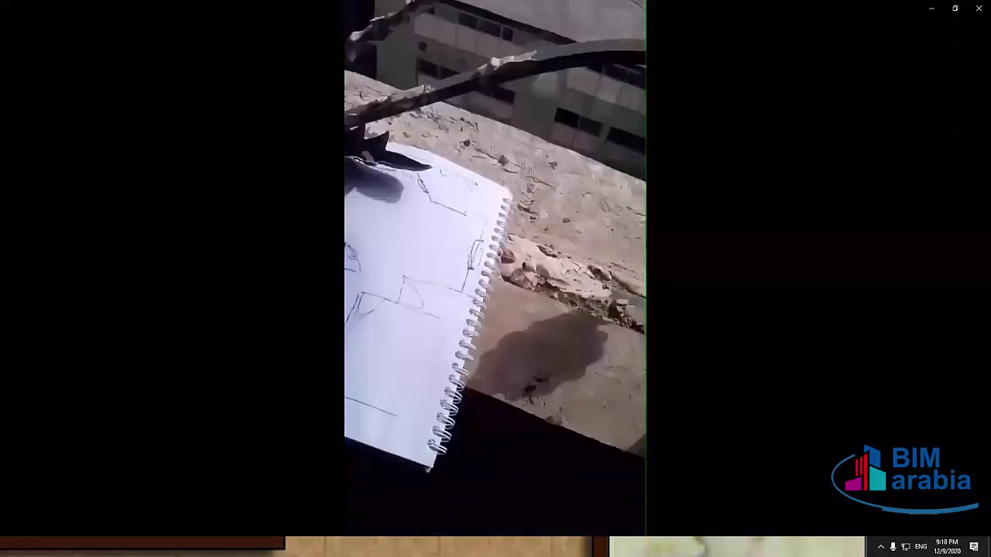
Play the site-survey clip of the hand-sketched floor plan through to its end at 8:31
{"action": "mouse_move", "coordinate": [537, 124]}
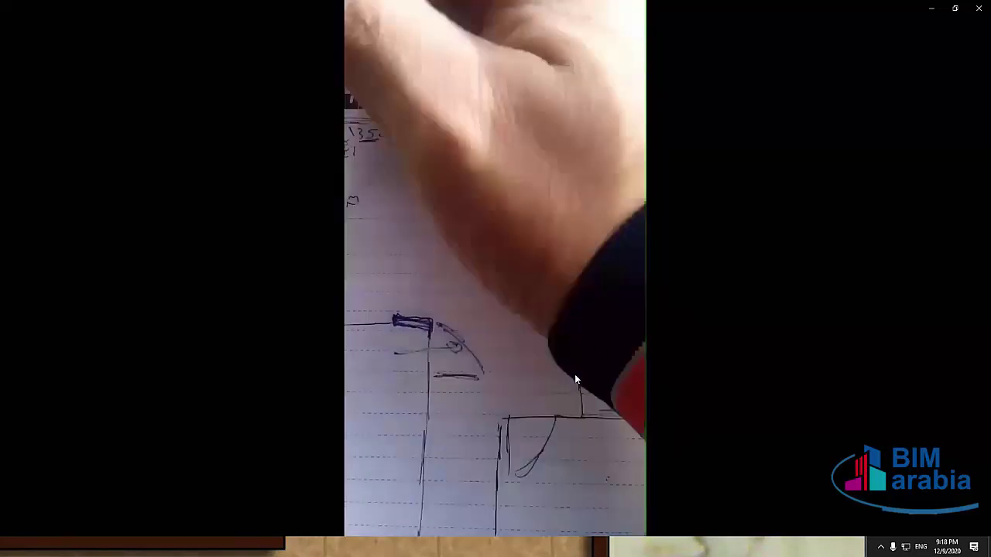
{"action": "mouse_move", "coordinate": [575, 361]}
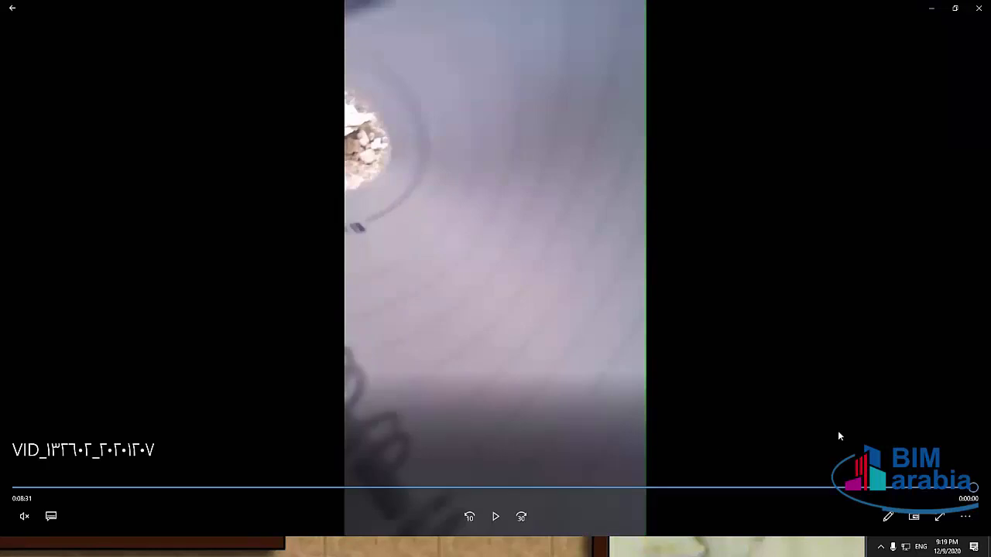
Scrub the site video back to about 3:07 on the wall close-up and re-maximize the player
{"action": "left_click", "coordinate": [623, 489]}
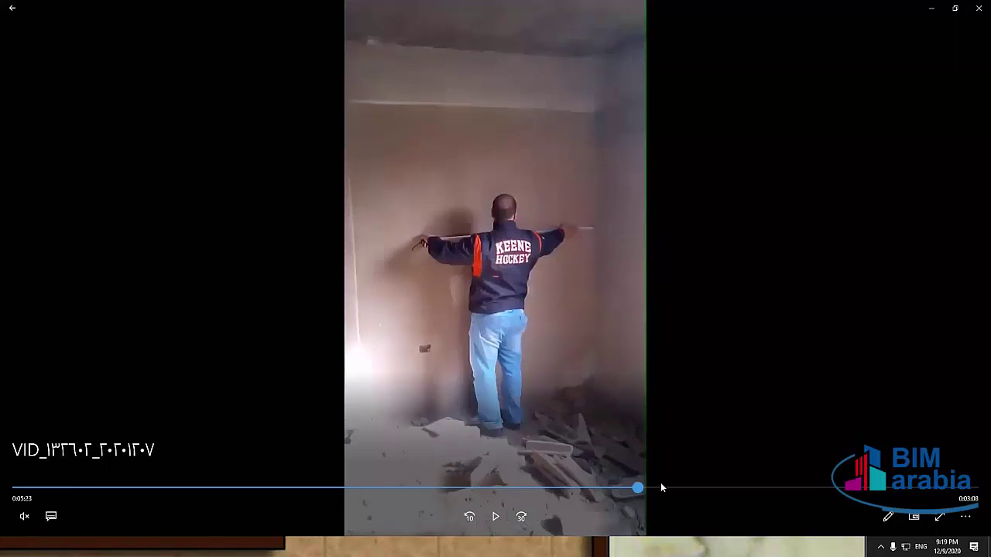
{"action": "left_click", "coordinate": [656, 488]}
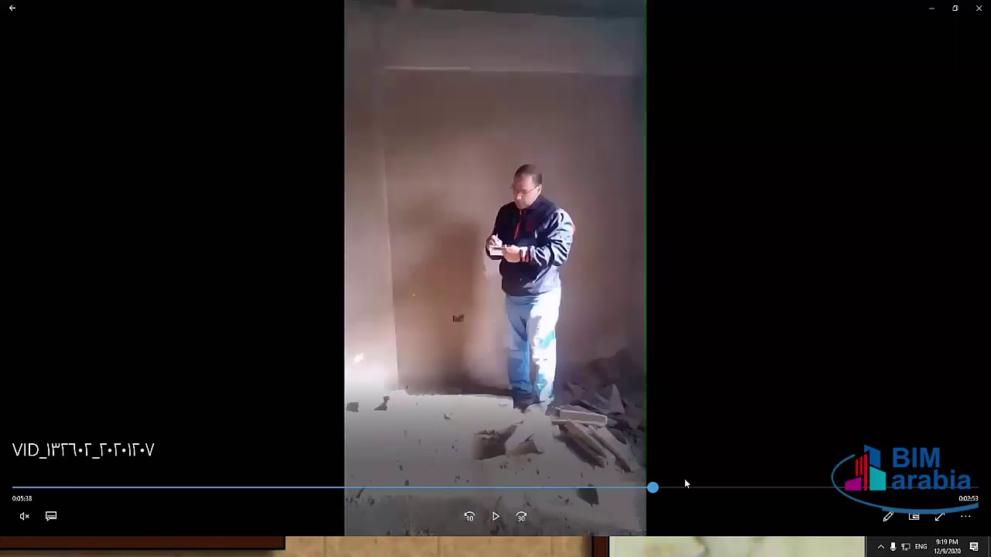
{"action": "left_click", "coordinate": [697, 489]}
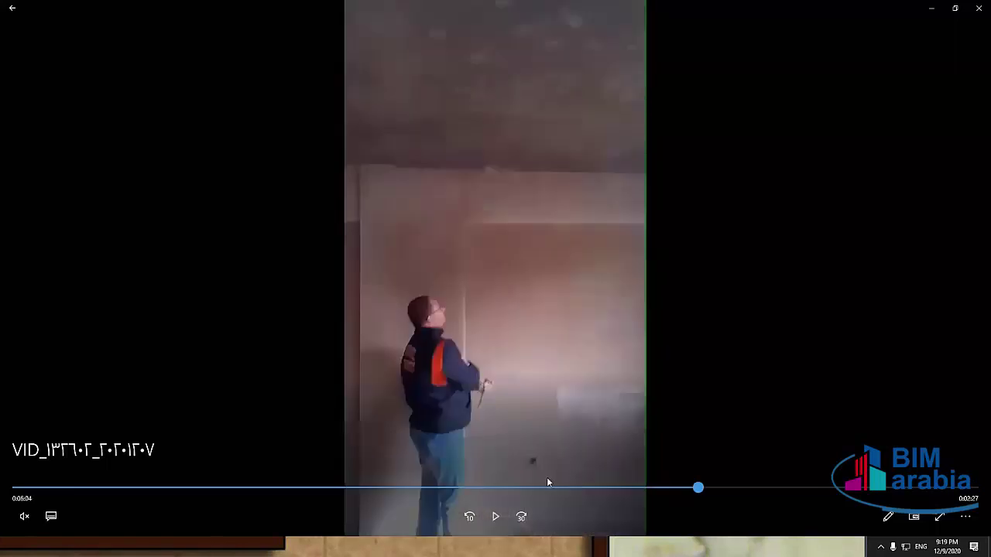
{"action": "left_click", "coordinate": [553, 487]}
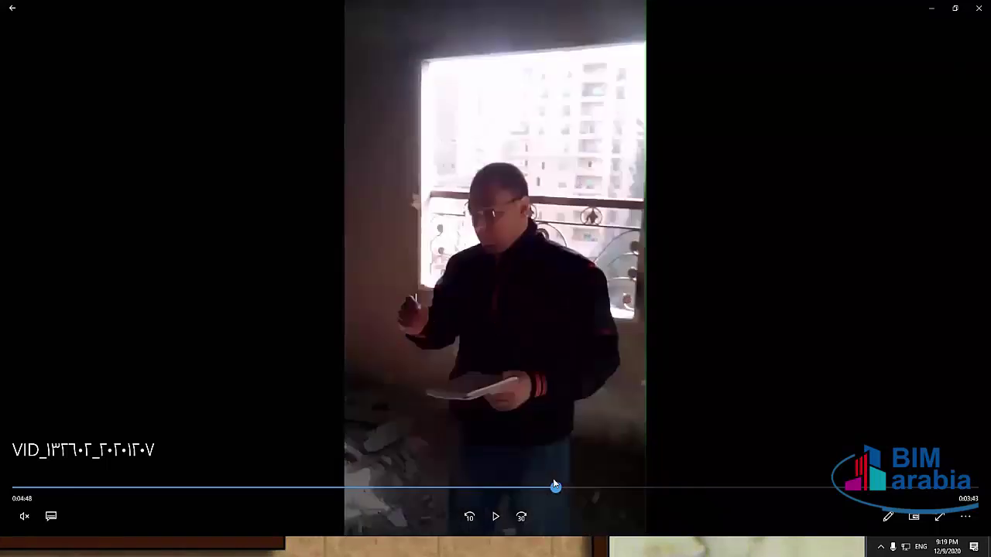
{"action": "left_click_drag", "start_coordinate": [553, 486], "coordinate": [551, 487]}
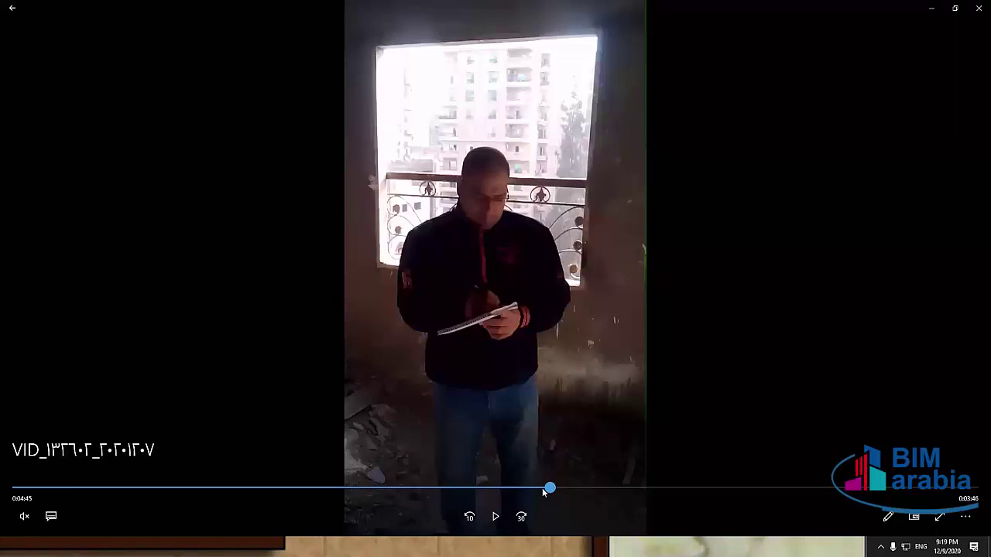
{"action": "left_click_drag", "start_coordinate": [525, 494], "coordinate": [435, 504]}
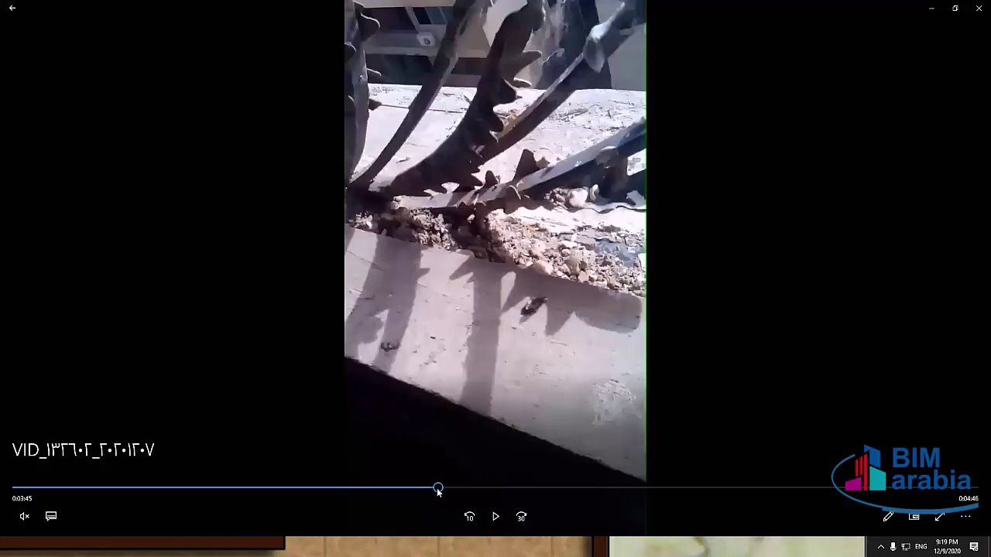
{"action": "left_click_drag", "start_coordinate": [434, 490], "coordinate": [400, 487]}
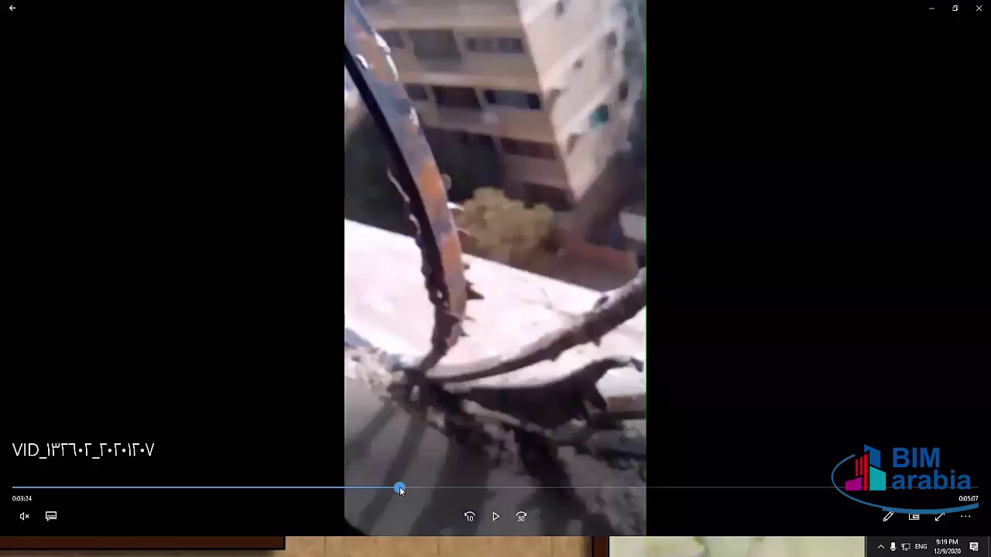
{"action": "left_click", "coordinate": [394, 489]}
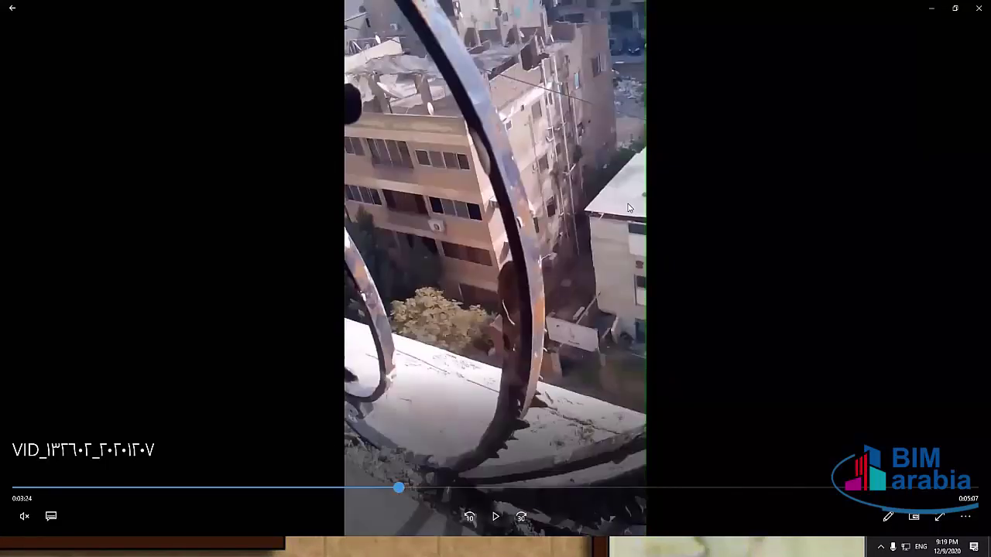
{"action": "left_click", "coordinate": [368, 487]}
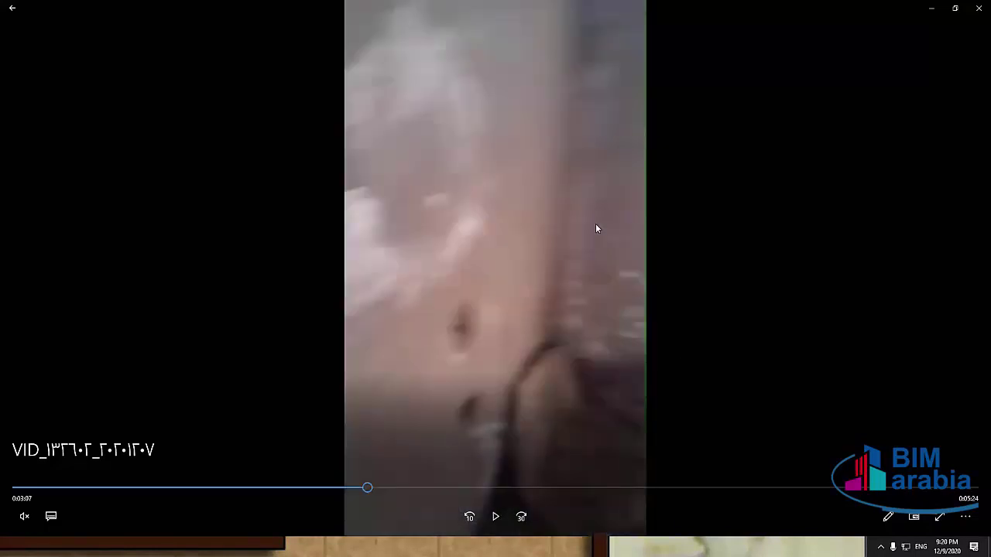
{"action": "left_click", "coordinate": [958, 12]}
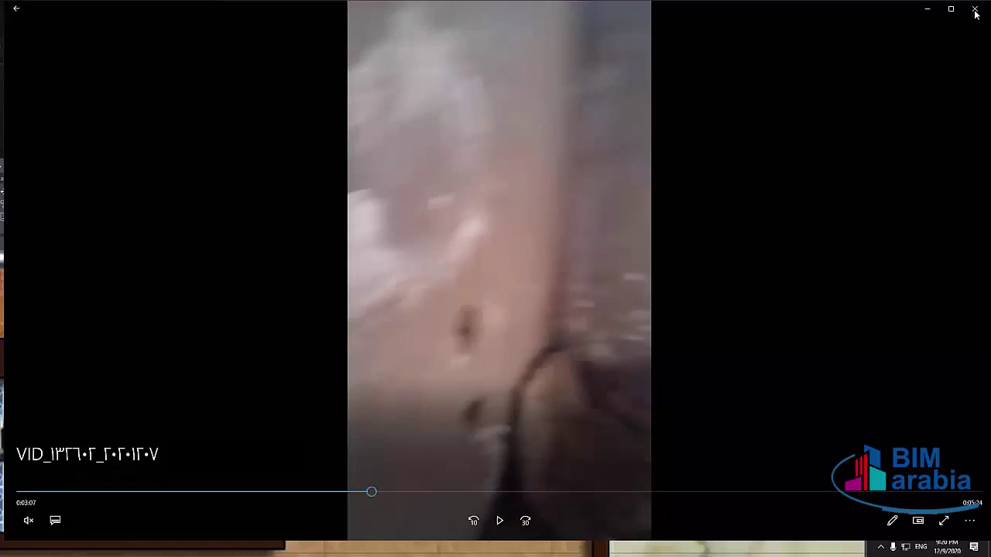
{"action": "key", "text": "super+Up"}
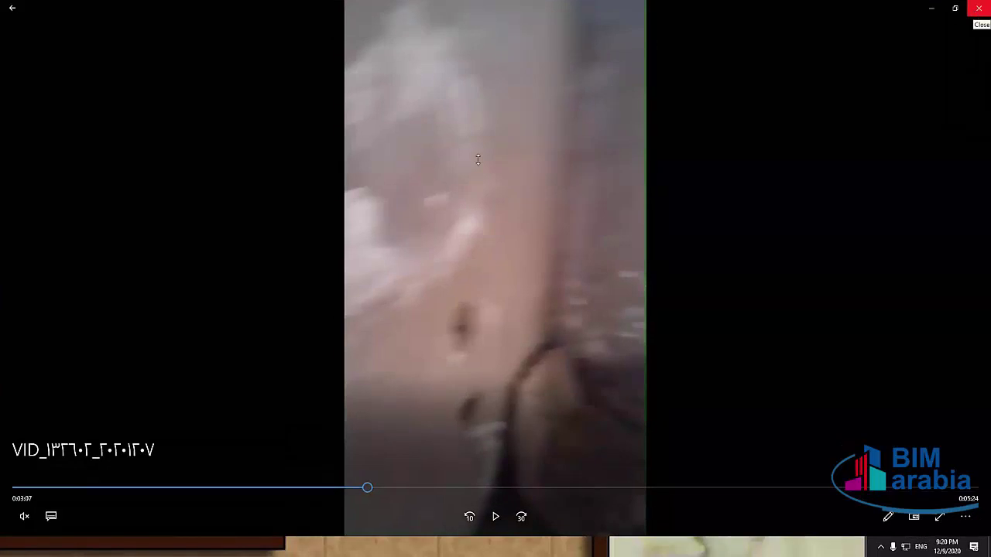
Close the video player, maximize AutoCAD and zoom to empty model space beside the plan image
{"action": "key", "text": "alt+F4"}
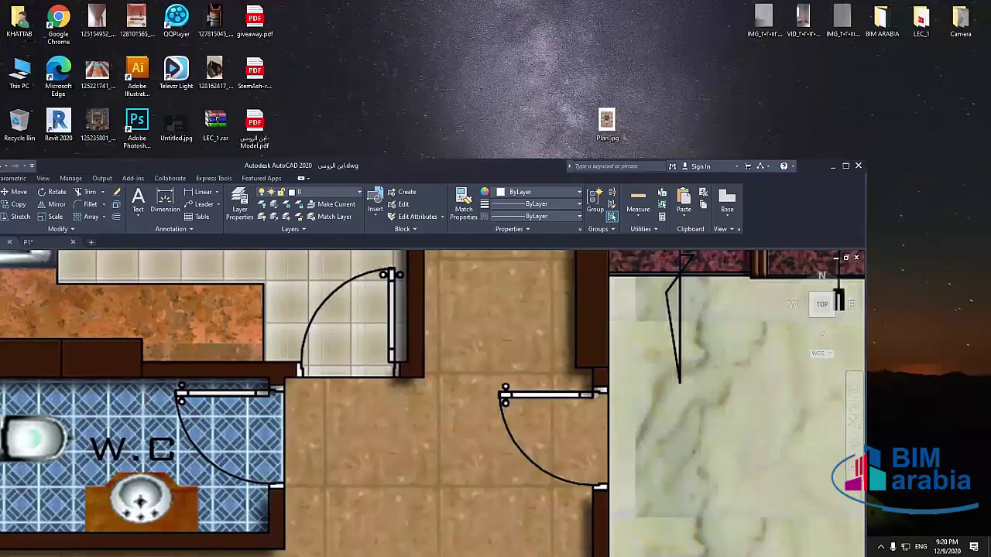
{"action": "key", "text": "super+Up"}
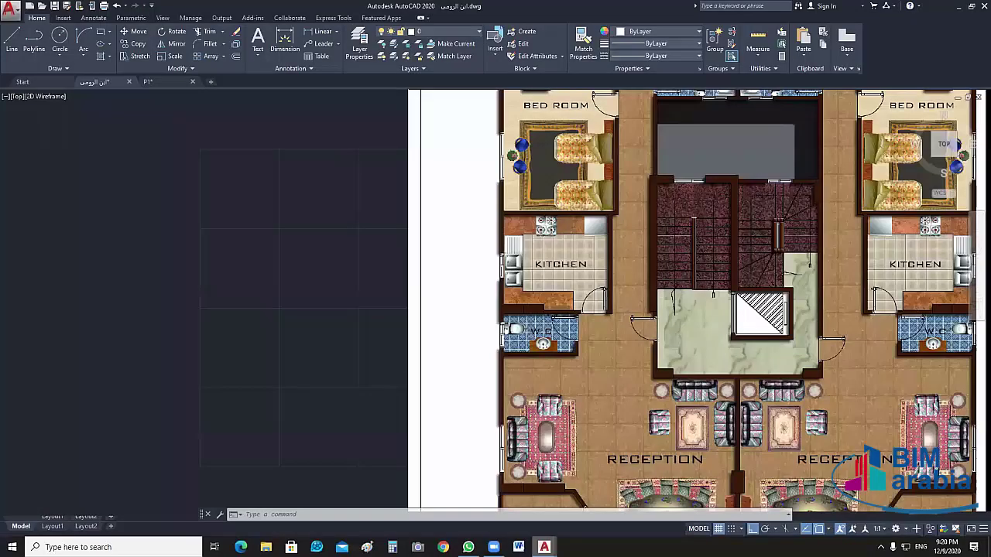
{"action": "scroll", "coordinate": [694, 362], "scroll_direction": "down", "scroll_amount": 3}
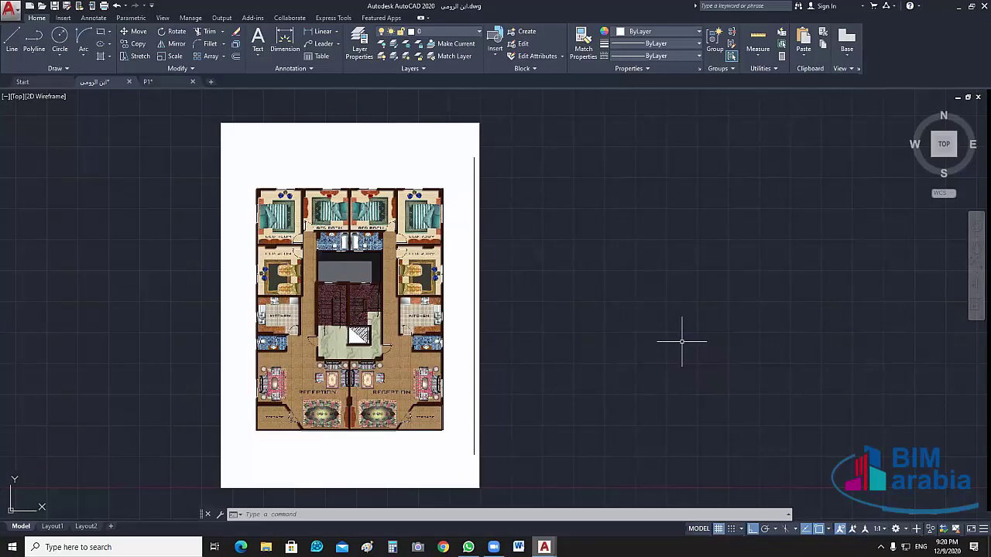
{"action": "scroll", "coordinate": [682, 341], "scroll_direction": "up", "scroll_amount": 5}
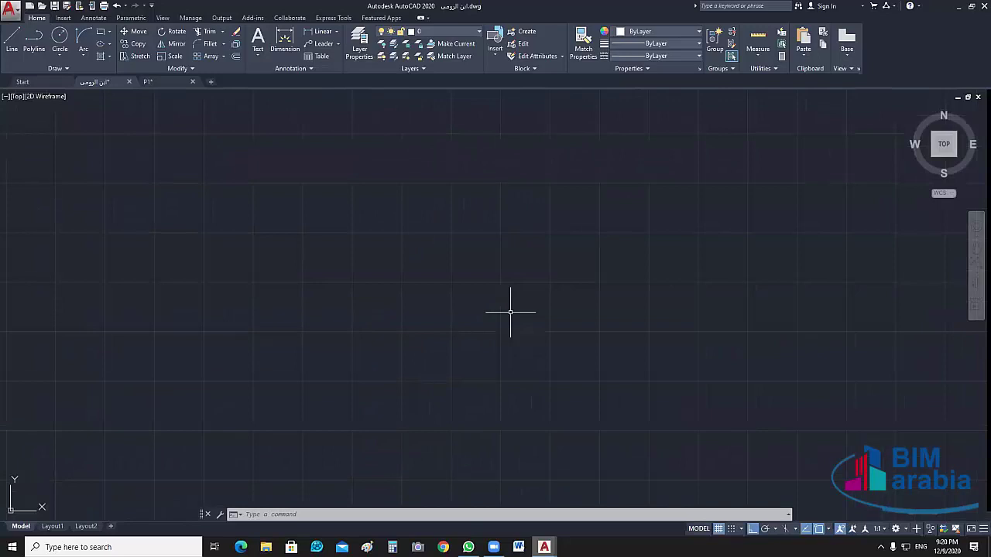
{"action": "scroll", "coordinate": [510, 312], "scroll_direction": "down", "scroll_amount": 3}
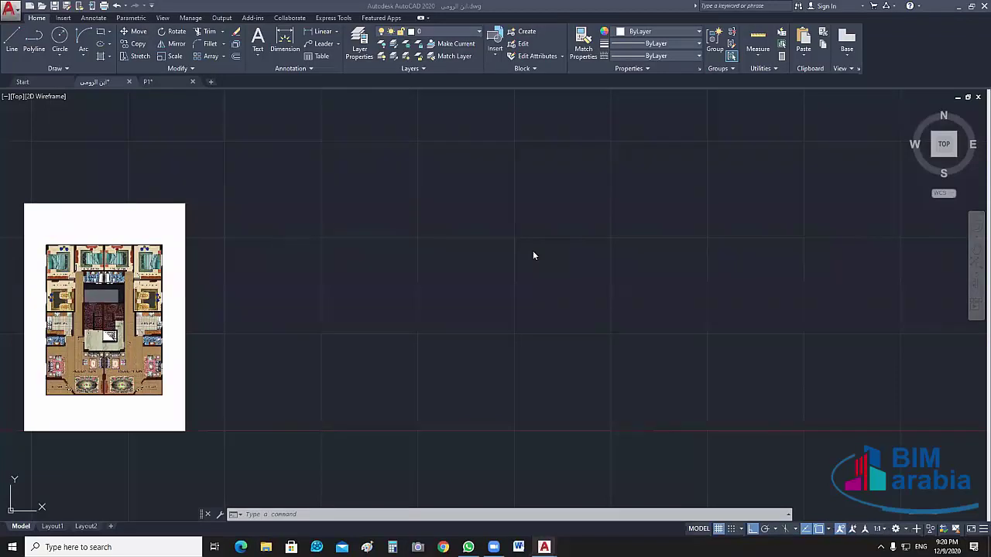
{"action": "left_click", "coordinate": [416, 309]}
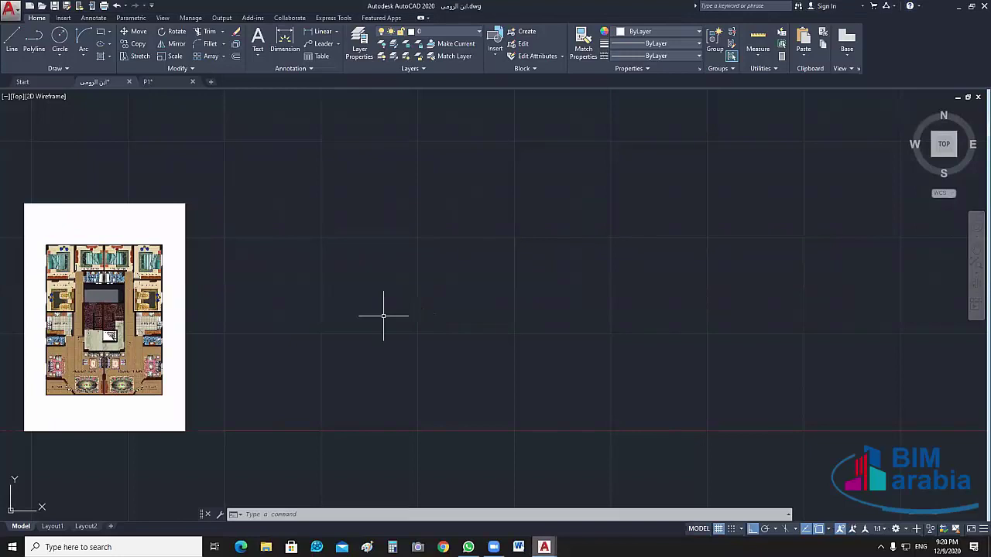
{"action": "scroll", "coordinate": [383, 316], "scroll_direction": "up", "scroll_amount": 3}
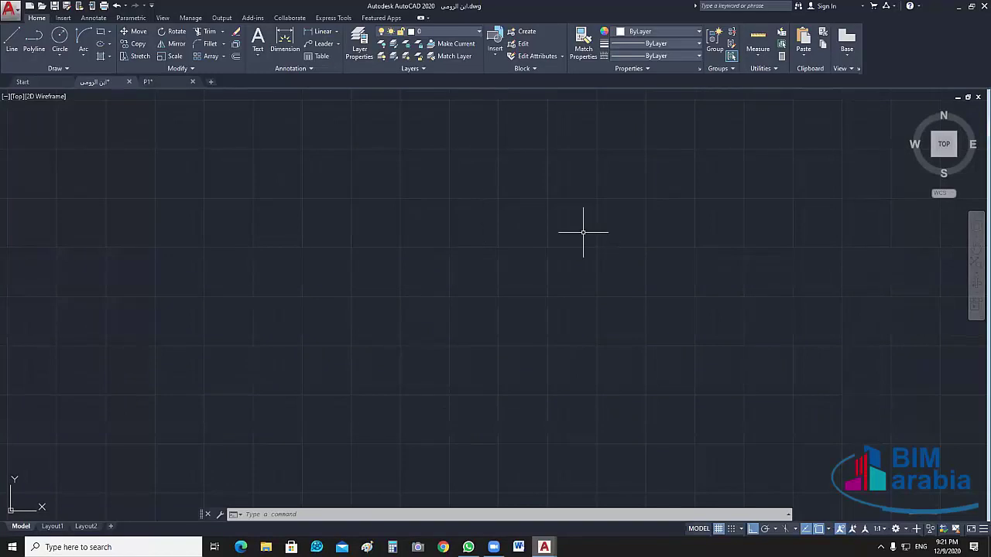
Draw a long horizontal line in the empty drawing area
{"action": "left_click", "coordinate": [12, 38]}
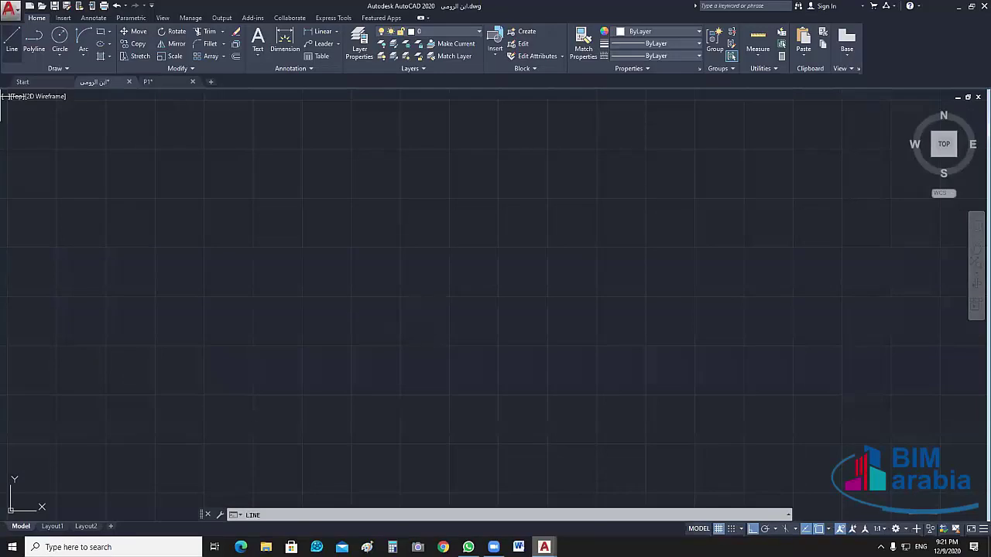
{"action": "left_click", "coordinate": [200, 203]}
{"action": "left_click", "coordinate": [690, 193]}
{"action": "key", "text": "Return"}
Copy the line straight upward from its right endpoint to form a parallel line
{"action": "left_click_drag", "start_coordinate": [489, 173], "coordinate": [427, 255]}
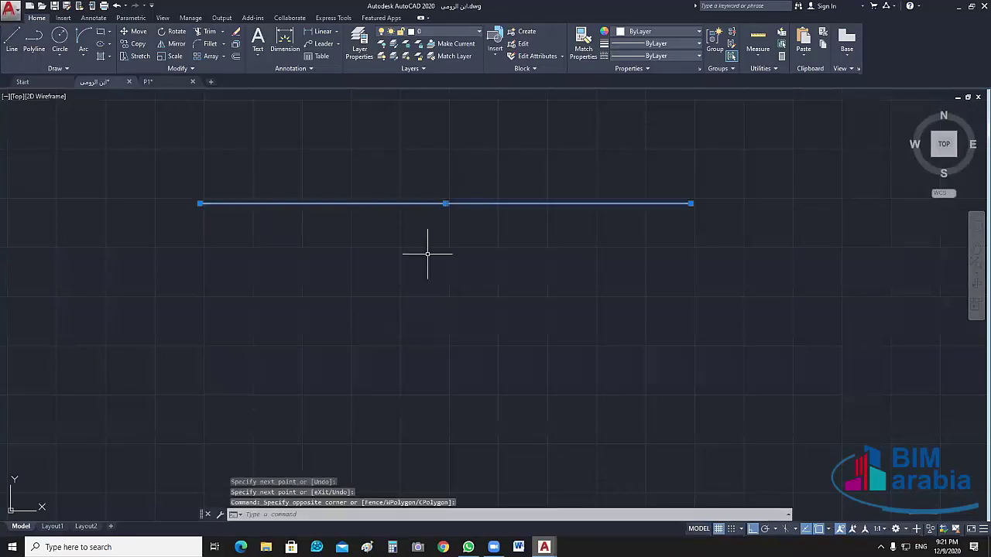
{"action": "type", "text": "c"}
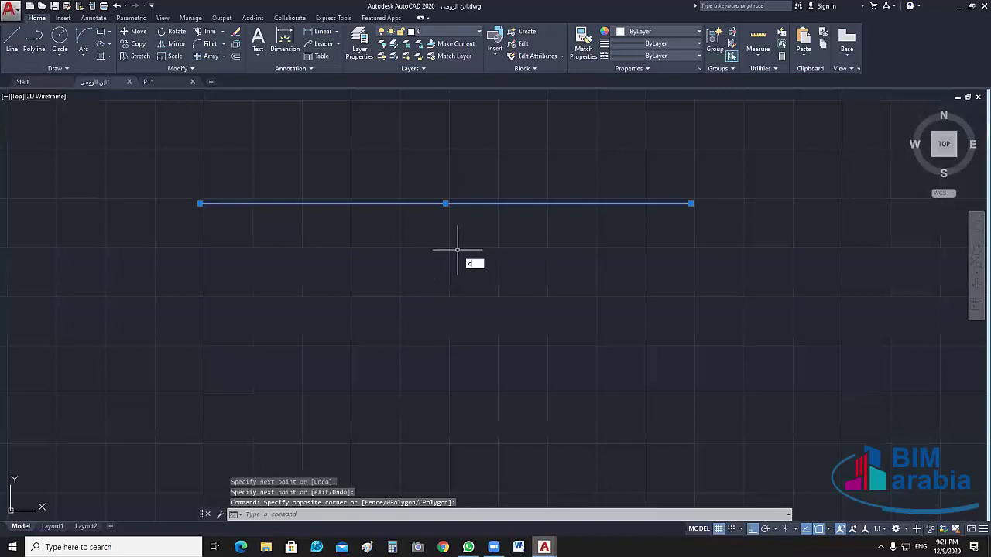
{"action": "type", "text": "o"}
{"action": "key", "text": "Return"}
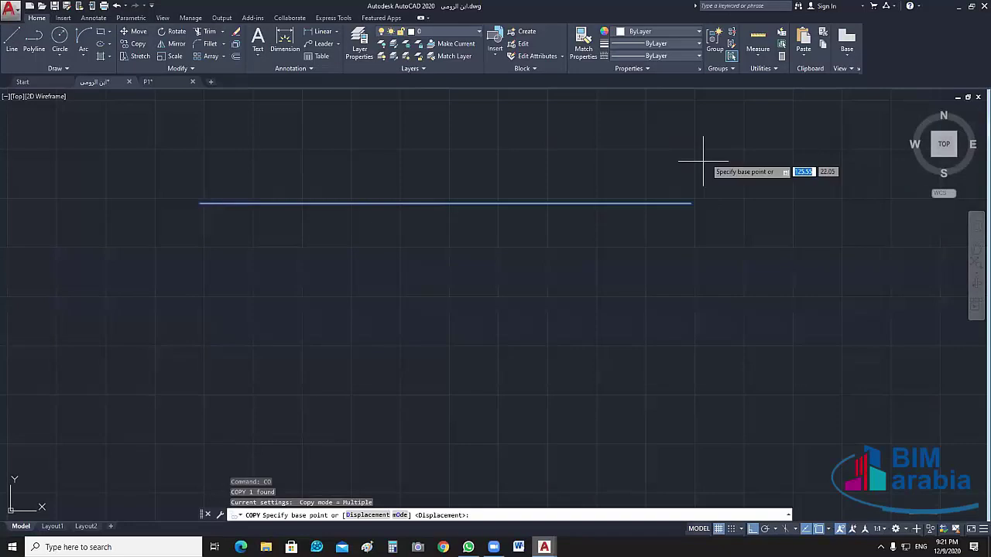
{"action": "left_click", "coordinate": [690, 204]}
{"action": "left_click", "coordinate": [690, 98]}
{"action": "key", "text": "Escape"}
{"action": "scroll", "coordinate": [623, 309], "scroll_direction": "up", "scroll_amount": 2}
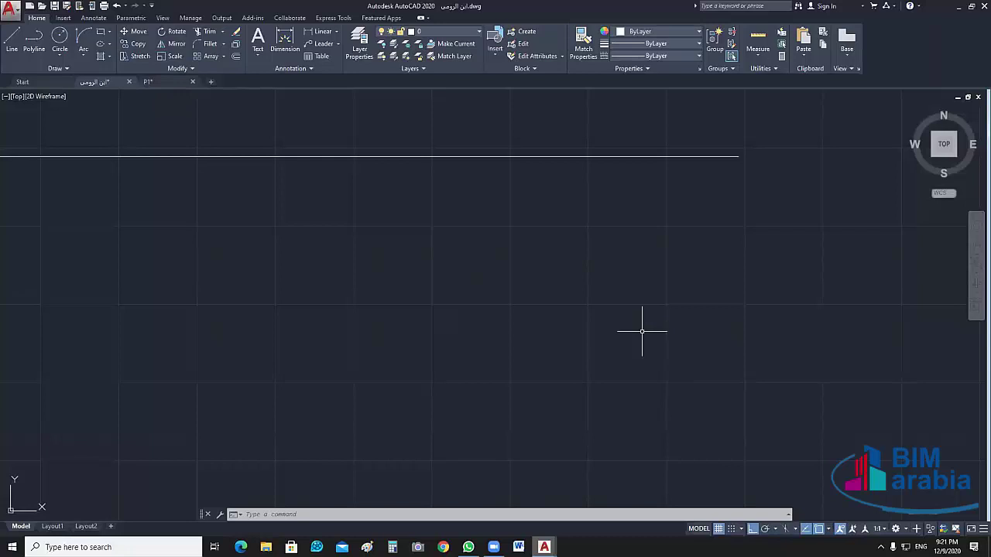
{"action": "scroll", "coordinate": [678, 360], "scroll_direction": "down", "scroll_amount": 2}
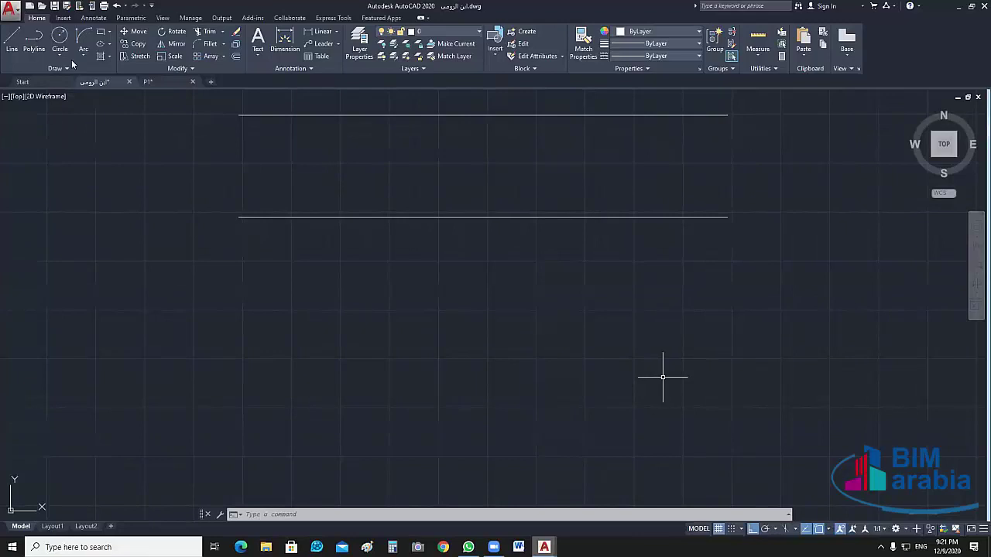
Draw a trial polyline with a 120 segment, then cancel and delete it
{"action": "type", "text": "PL"}
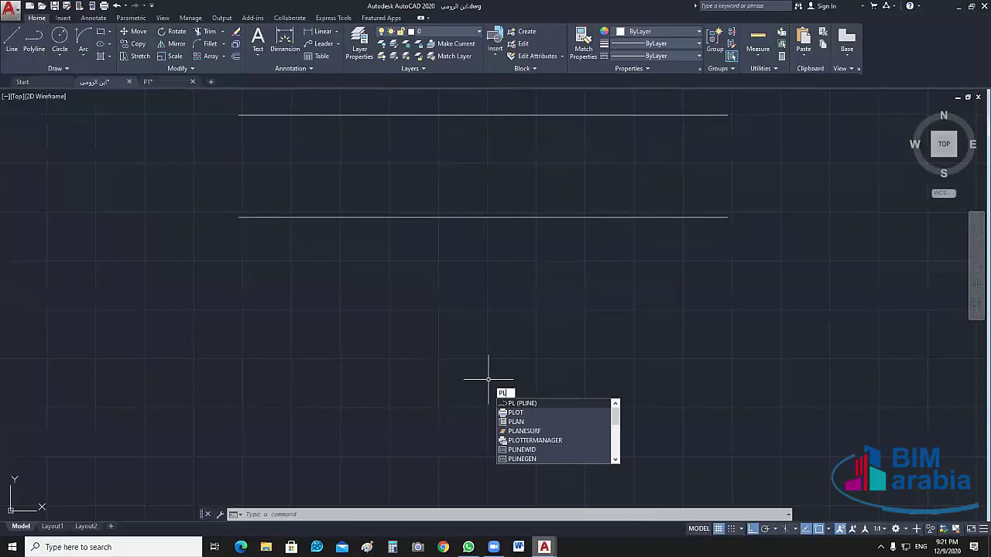
{"action": "key", "text": "Return"}
{"action": "left_click", "coordinate": [608, 267]}
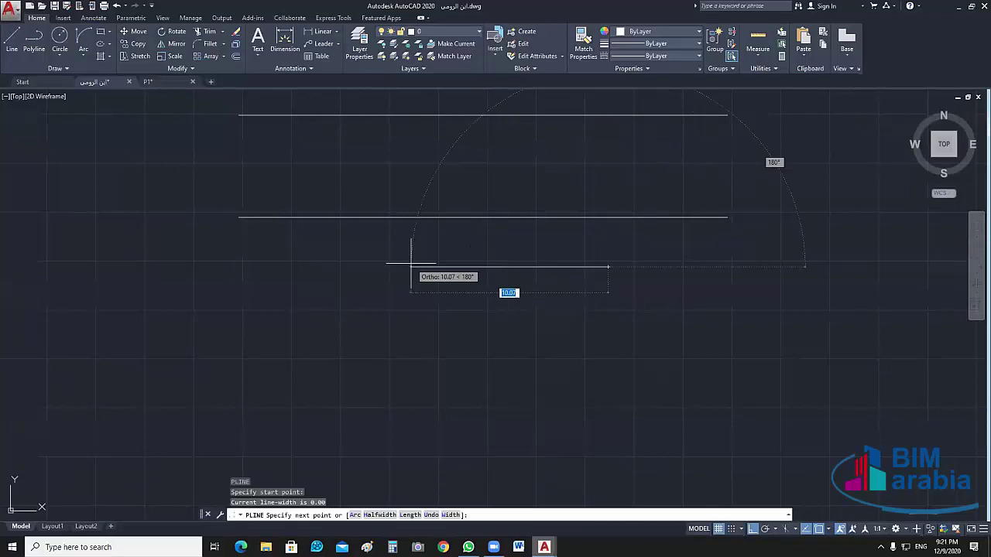
{"action": "type", "text": "120"}
{"action": "key", "text": "Return"}
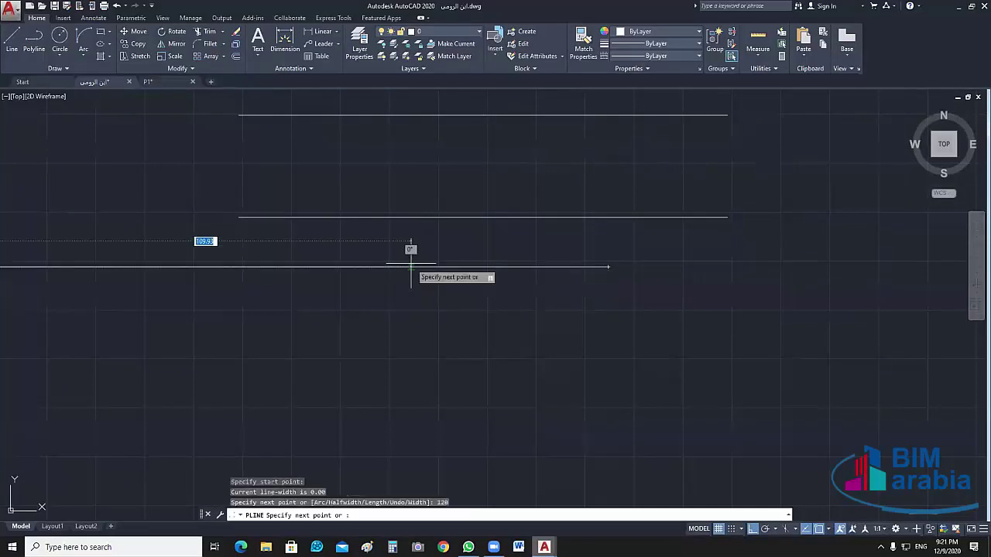
{"action": "key", "text": "Escape"}
{"action": "left_click", "coordinate": [420, 254]}
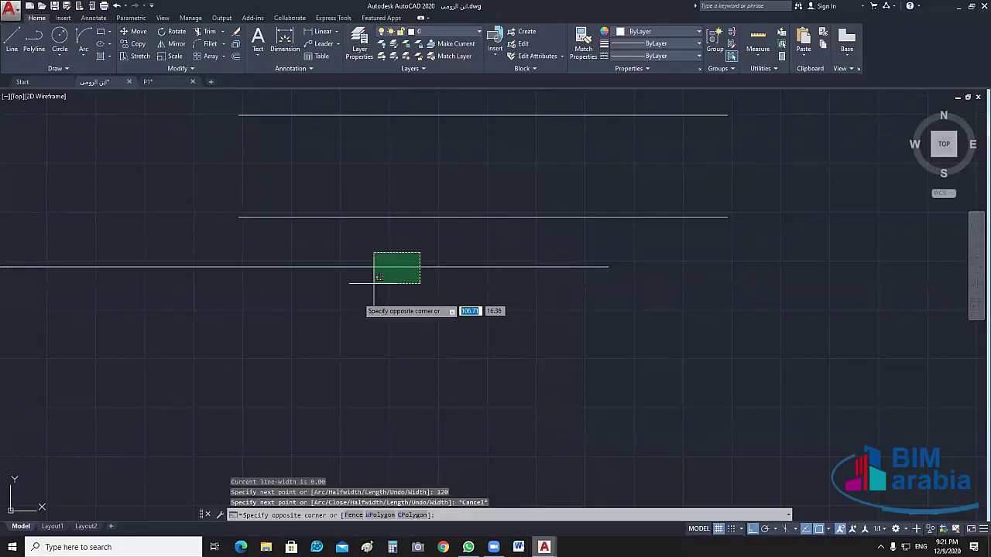
{"action": "left_click", "coordinate": [360, 294]}
{"action": "key", "text": "Delete"}
Start a new wall polyline with segments 1.2, 1.43 and 1.35, undoing a mistaken 13.5
{"action": "type", "text": "p"}
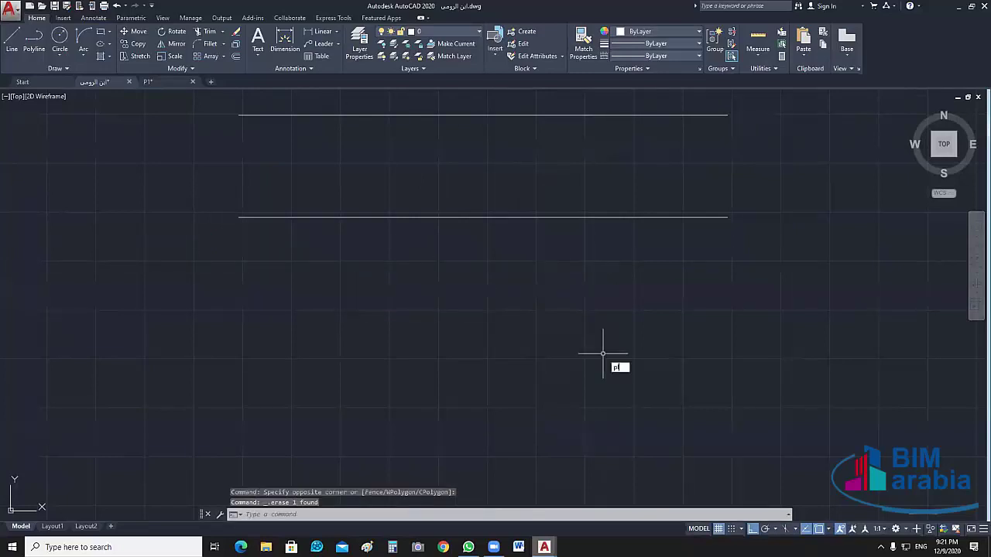
{"action": "type", "text": "l"}
{"action": "key", "text": "Return"}
{"action": "left_click", "coordinate": [675, 279]}
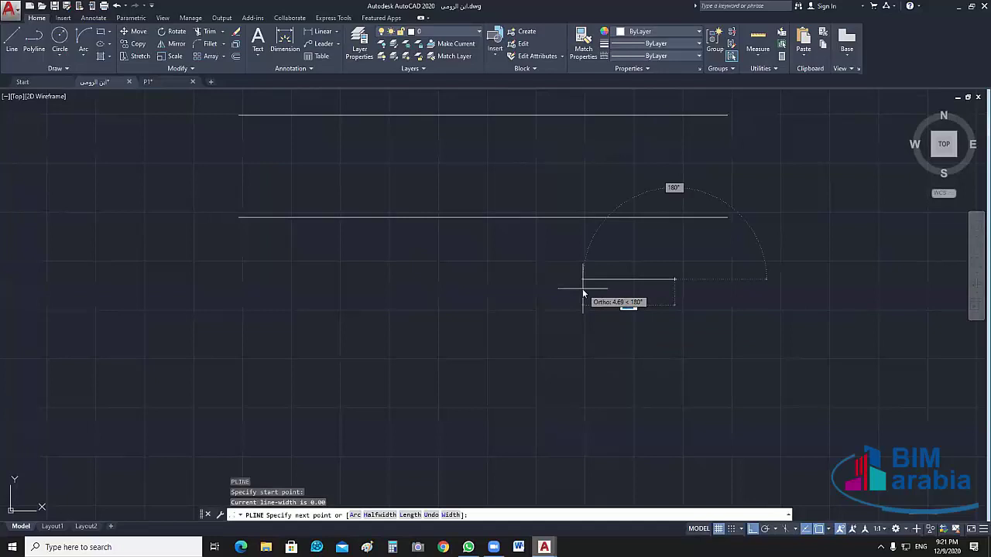
{"action": "type", "text": "1.2"}
{"action": "key", "text": "Return"}
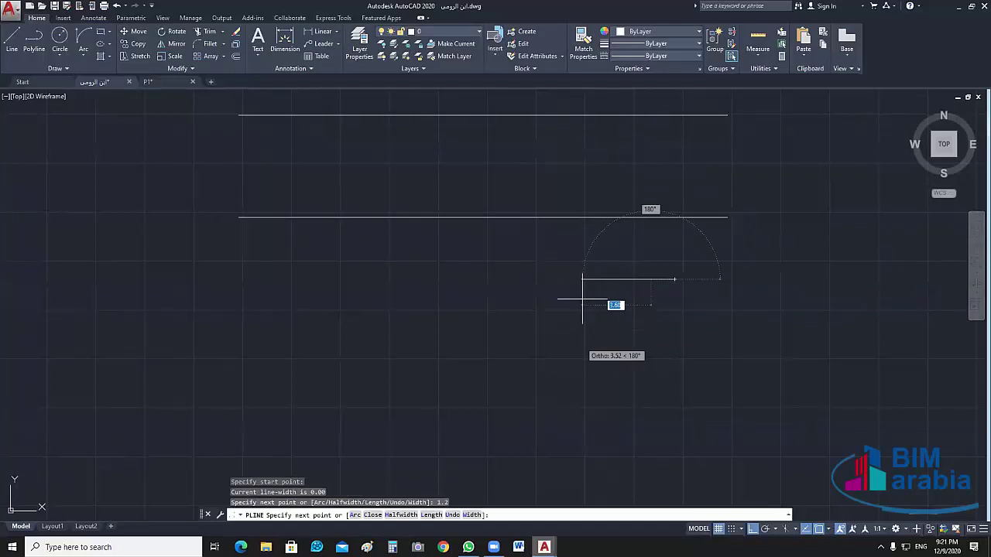
{"action": "scroll", "coordinate": [657, 261], "scroll_direction": "up", "scroll_amount": 4}
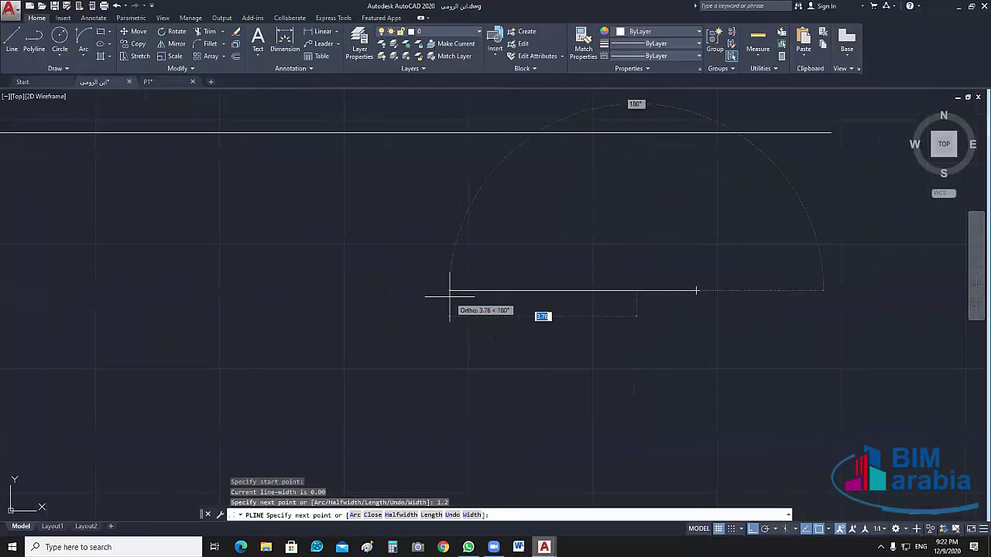
{"action": "type", "text": "1.43"}
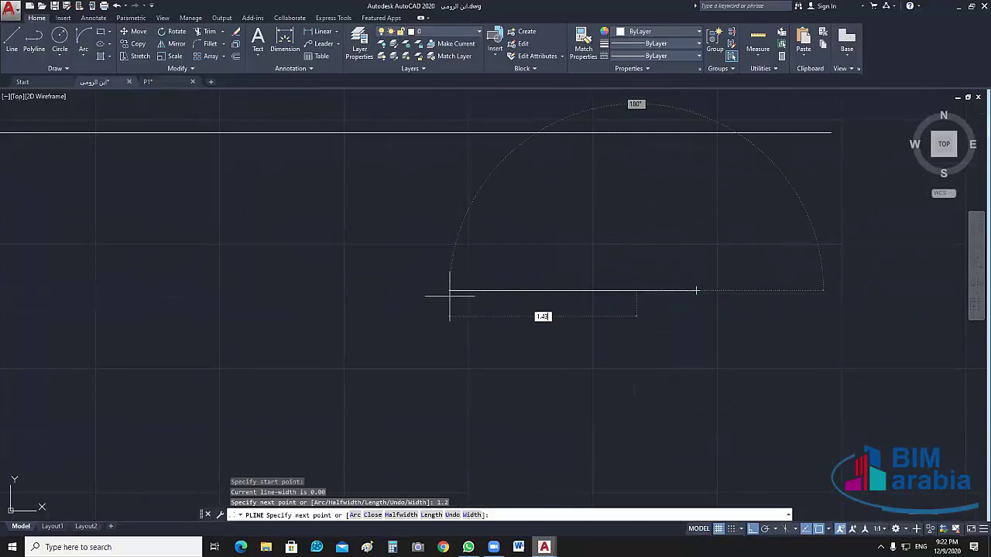
{"action": "key", "text": "Return"}
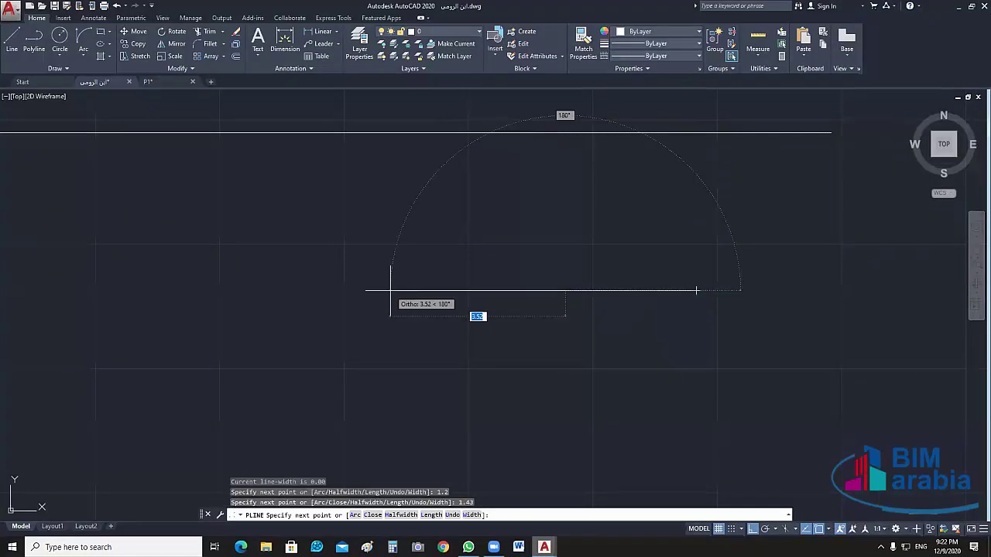
{"action": "type", "text": "13.5"}
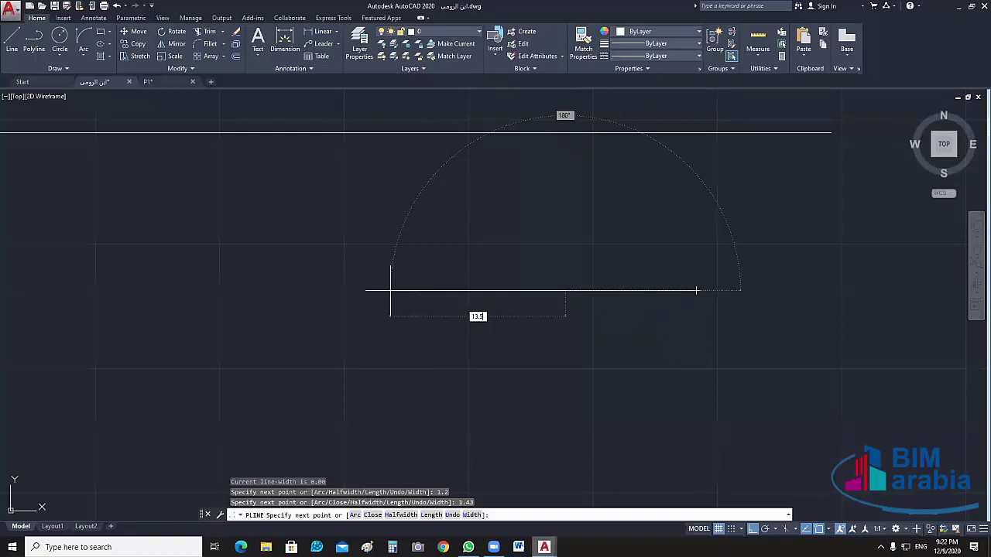
{"action": "key", "text": "Return"}
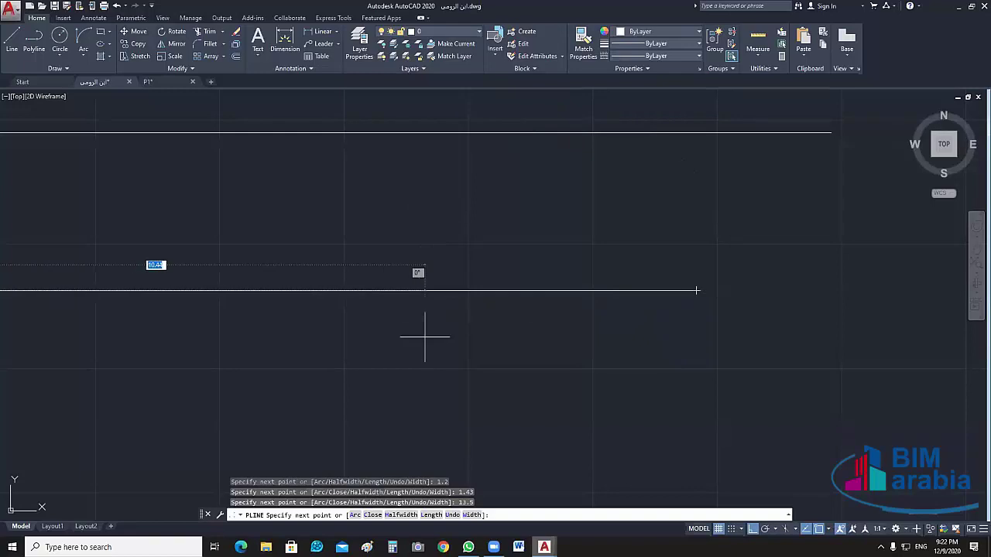
{"action": "type", "text": "u"}
{"action": "key", "text": "Return"}
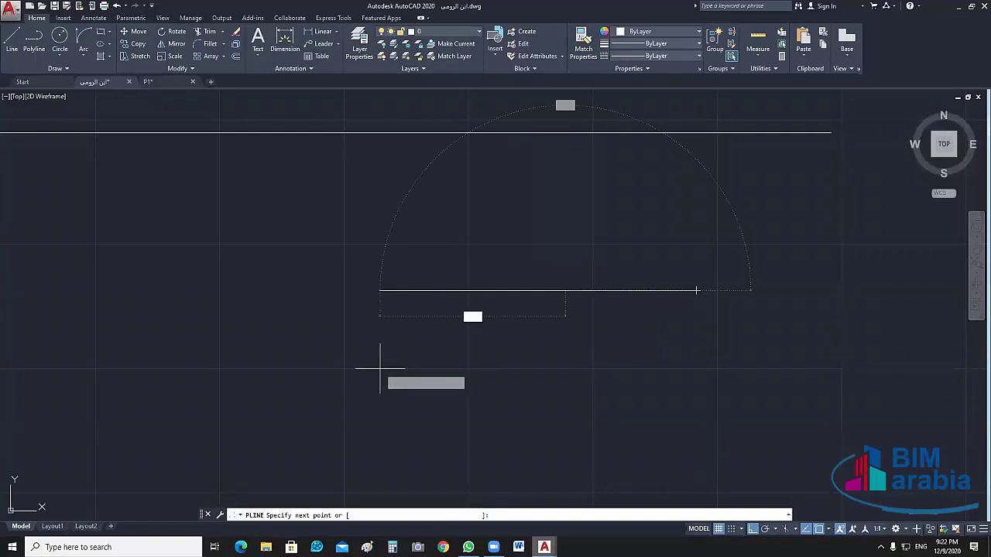
{"action": "type", "text": "1.35"}
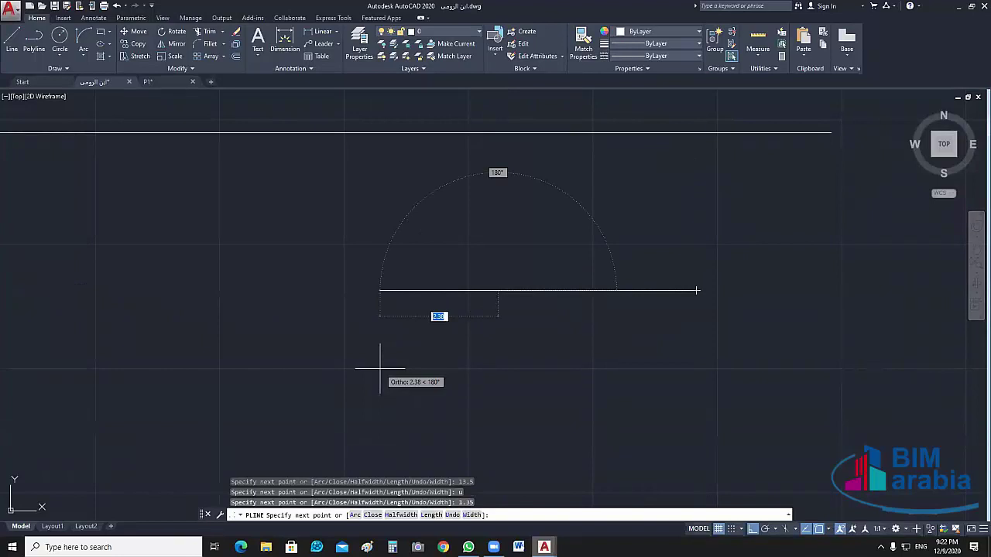
{"action": "key", "text": "Return"}
Continue the notched left side with segments 1.94, 0.08, 0.73 and 0.08
{"action": "middle_click_drag", "start_coordinate": [498, 408], "coordinate": [481, 333]}
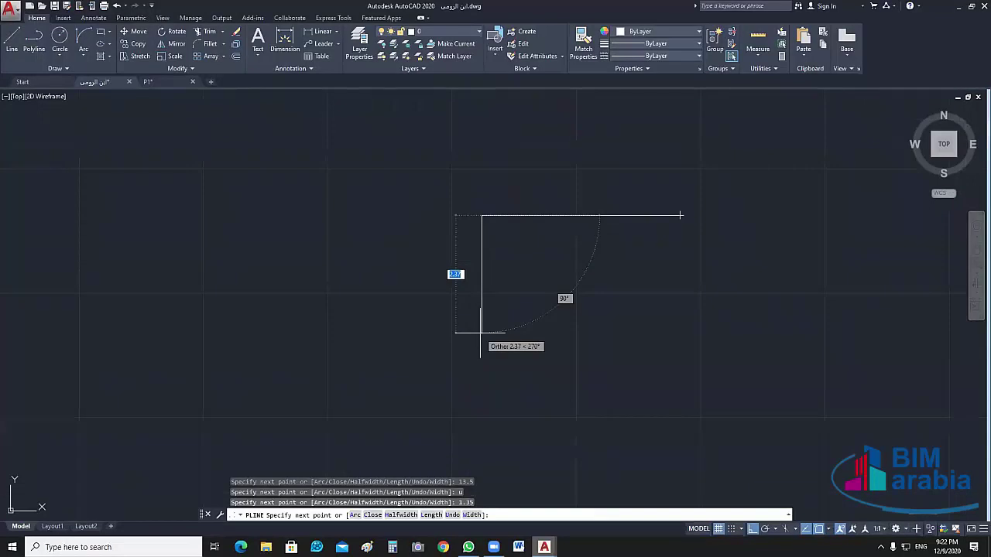
{"action": "type", "text": "1"}
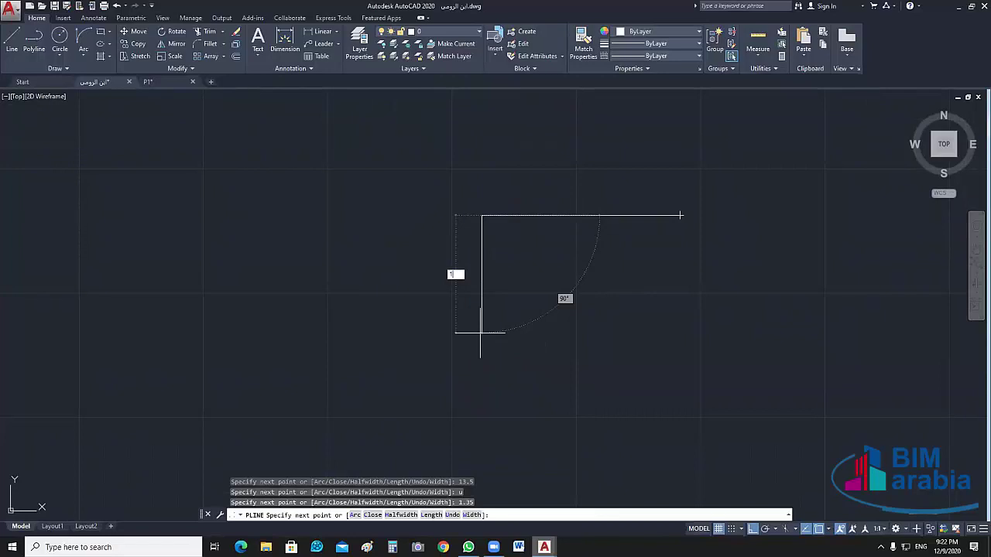
{"action": "type", "text": ".94"}
{"action": "key", "text": "Return"}
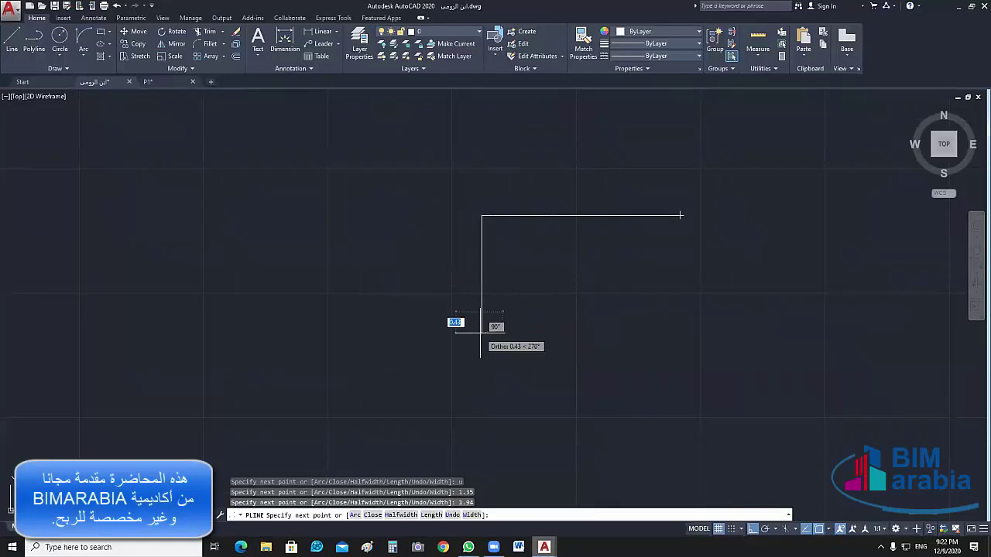
{"action": "type", "text": ".0"}
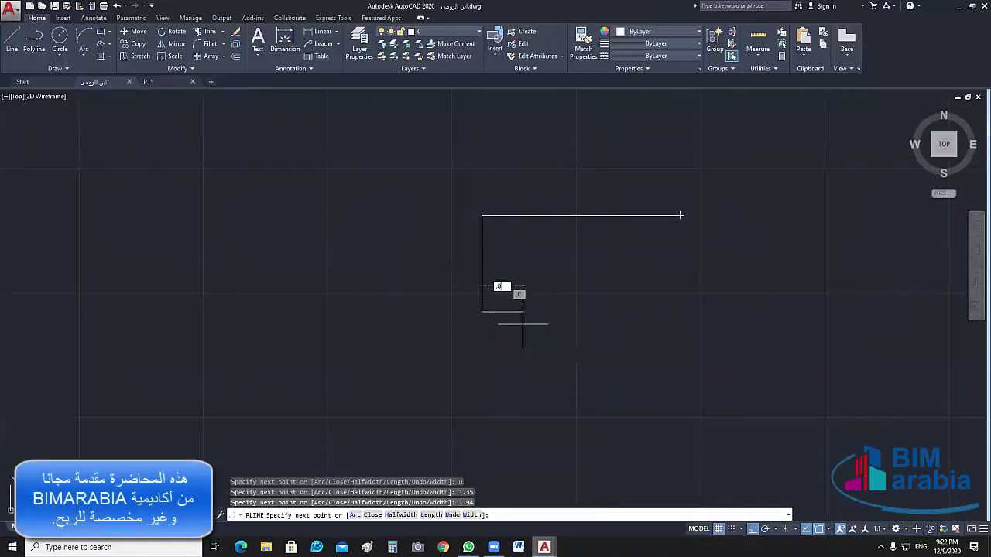
{"action": "type", "text": "8"}
{"action": "key", "text": "Return"}
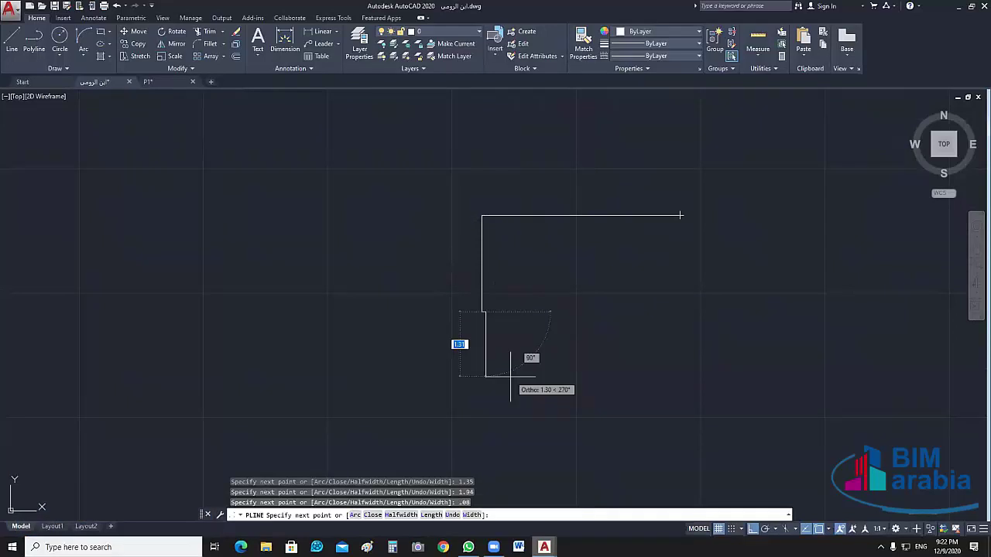
{"action": "type", "text": ".7"}
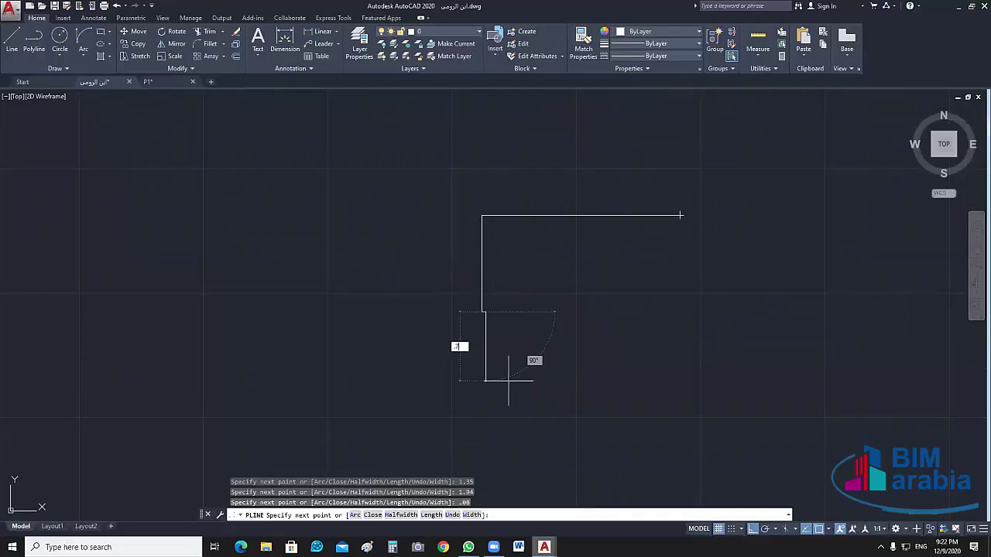
{"action": "type", "text": "3"}
{"action": "key", "text": "Return"}
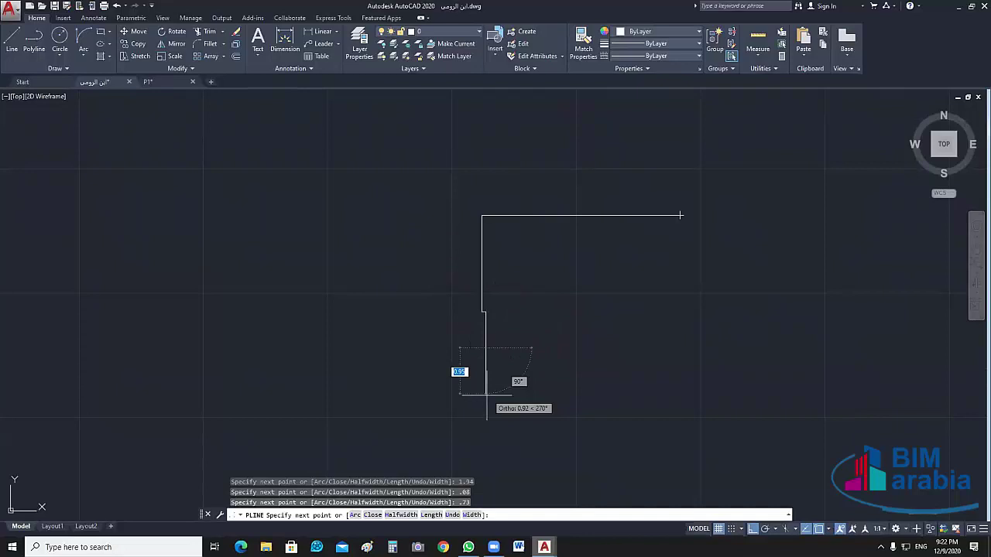
{"action": "type", "text": ".0"}
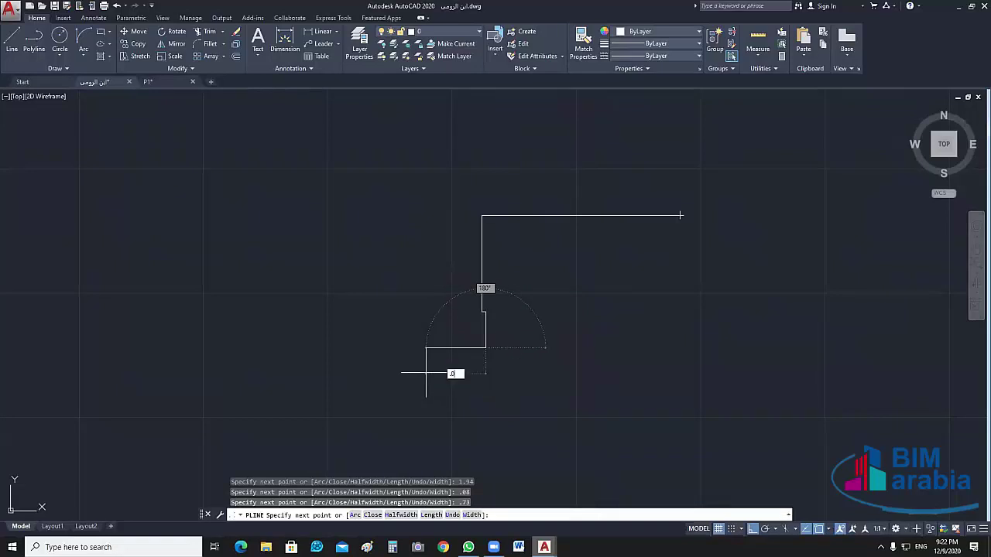
{"action": "type", "text": "8"}
{"action": "key", "text": "Return"}
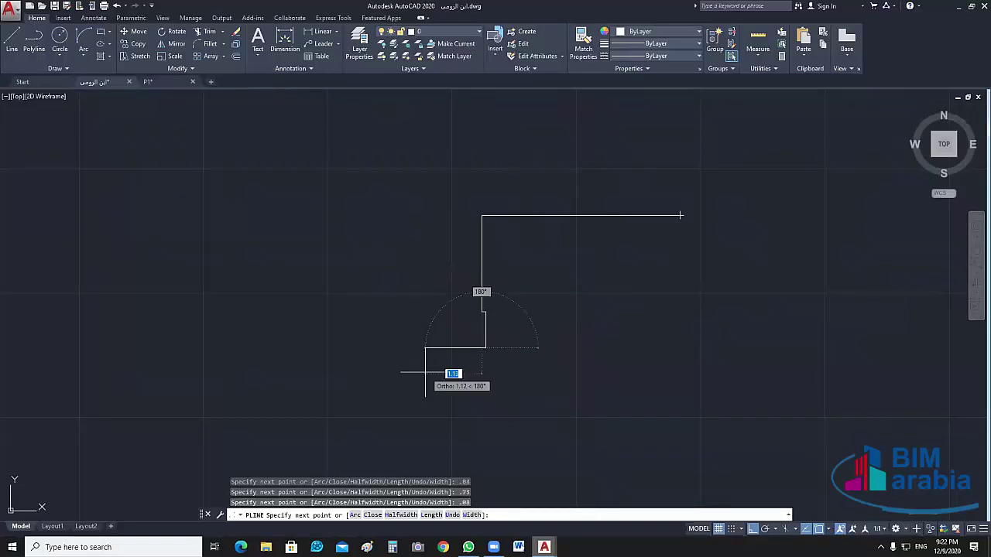
{"action": "middle_click_drag", "start_coordinate": [481, 438], "coordinate": [470, 354]}
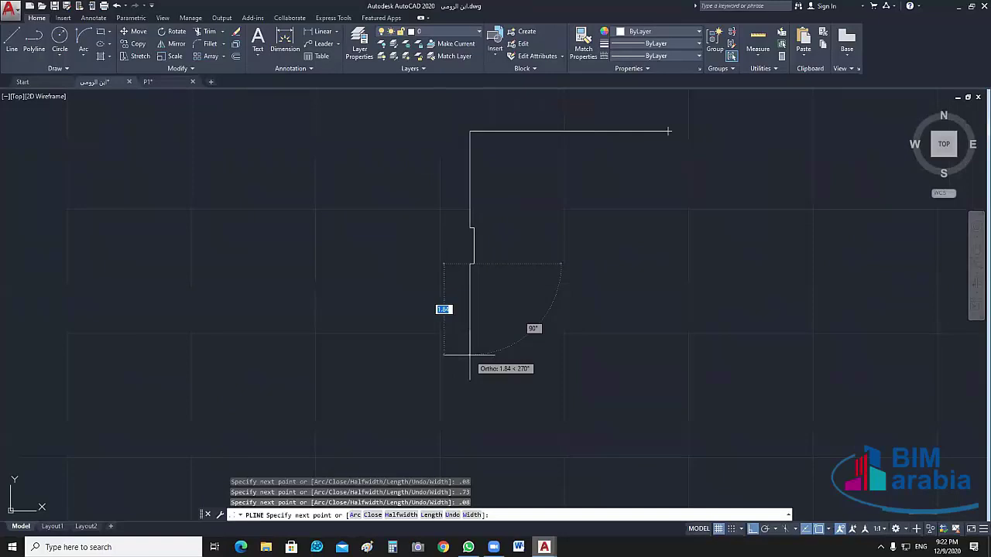
{"action": "left_click", "coordinate": [470, 354]}
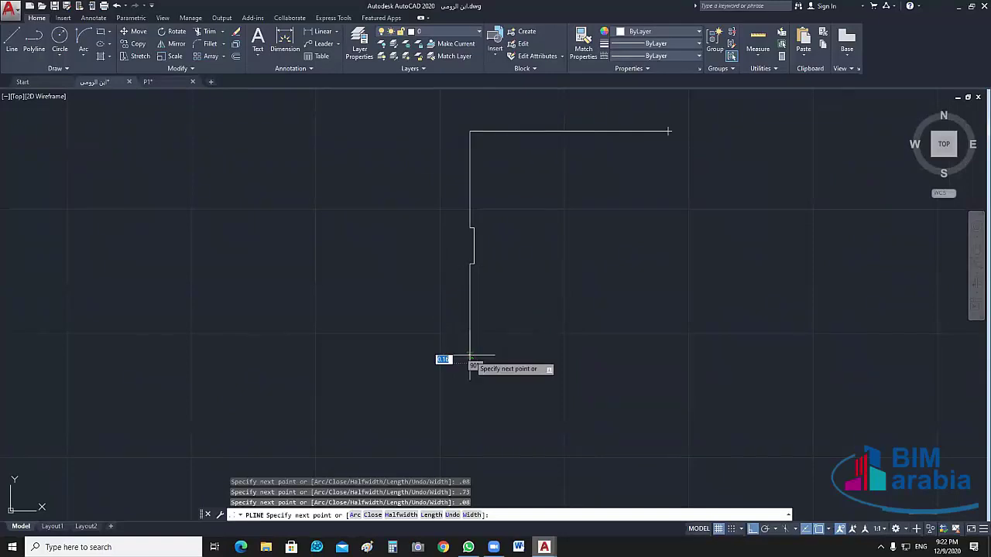
Draw the stepped bottom with segments 0.2, 2, 0.08 and 0.7, plus a final vertical segment
{"action": "type", "text": ".2"}
{"action": "key", "text": "Return"}
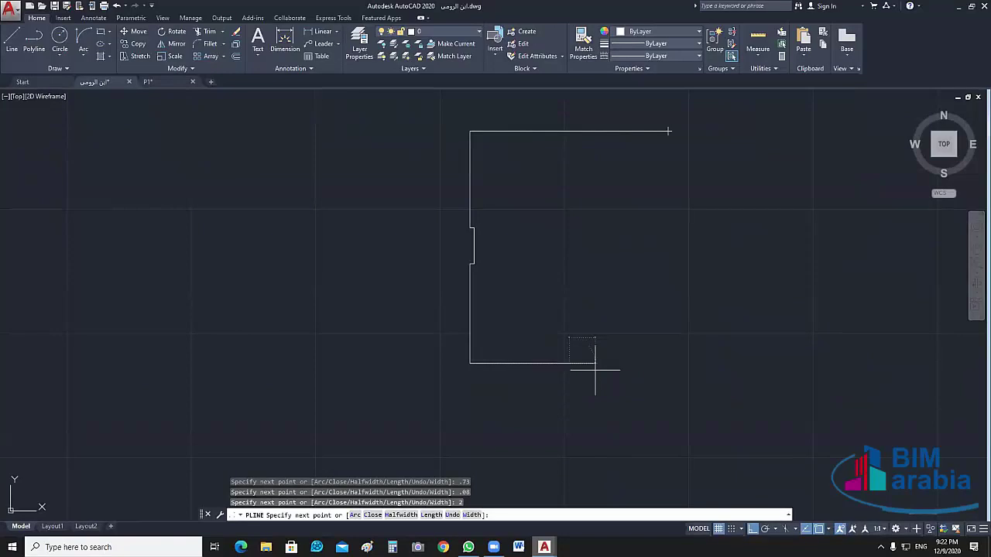
{"action": "type", "text": "2"}
{"action": "key", "text": "Return"}
{"action": "type", "text": ".08"}
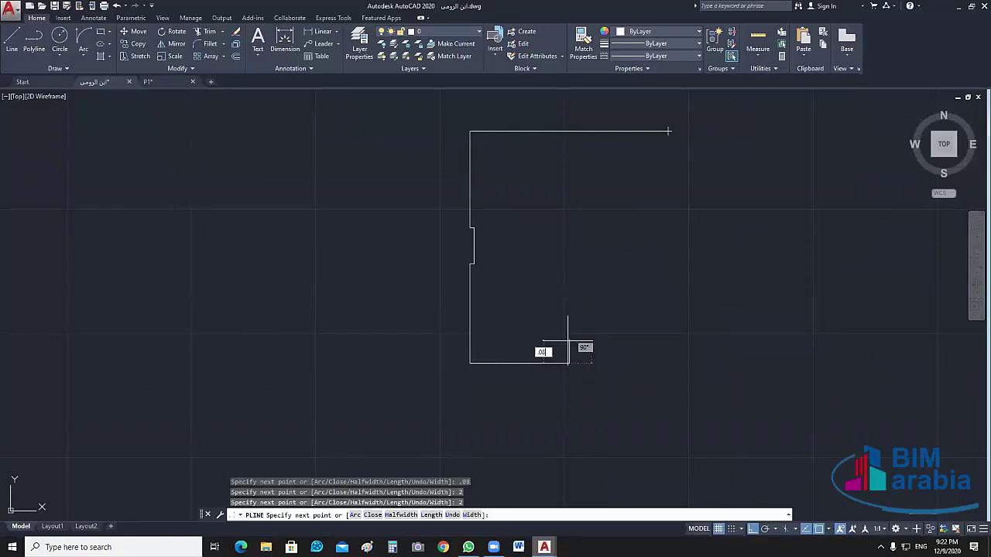
{"action": "key", "text": "Return"}
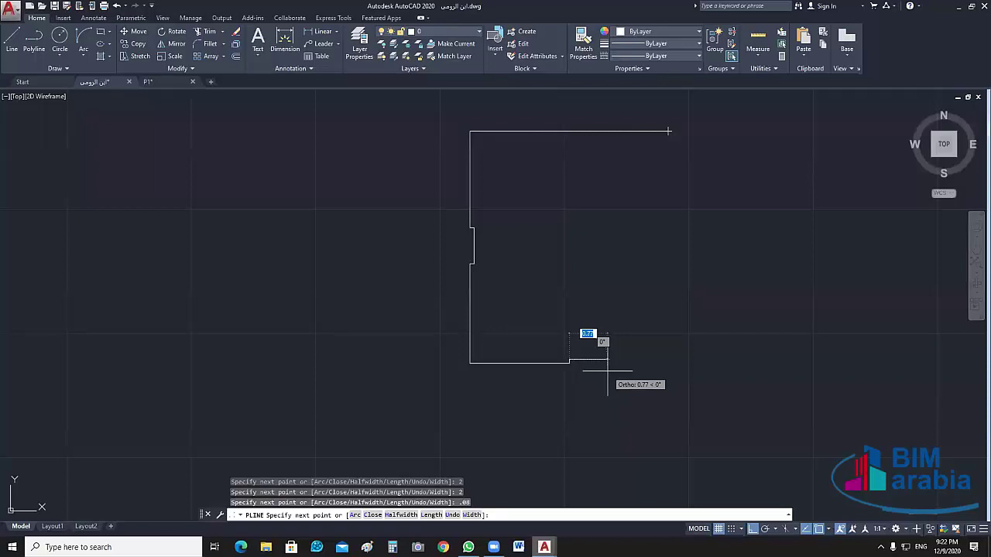
{"action": "key", "text": "BackSpace"}
{"action": "type", "text": ".7"}
{"action": "key", "text": "Return"}
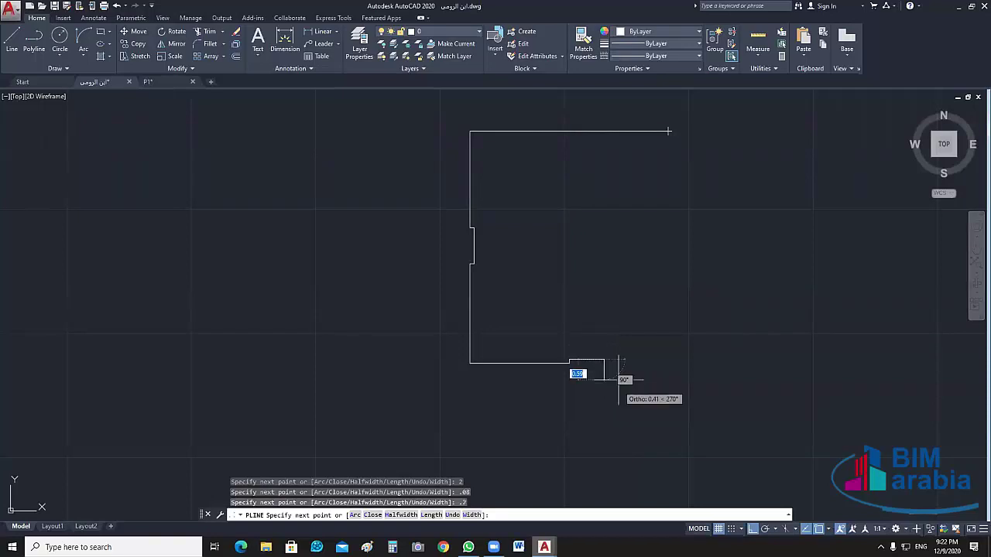
{"action": "left_click", "coordinate": [604, 463]}
Finish the wall polyline and explode it into separate lines
{"action": "key", "text": "Return"}
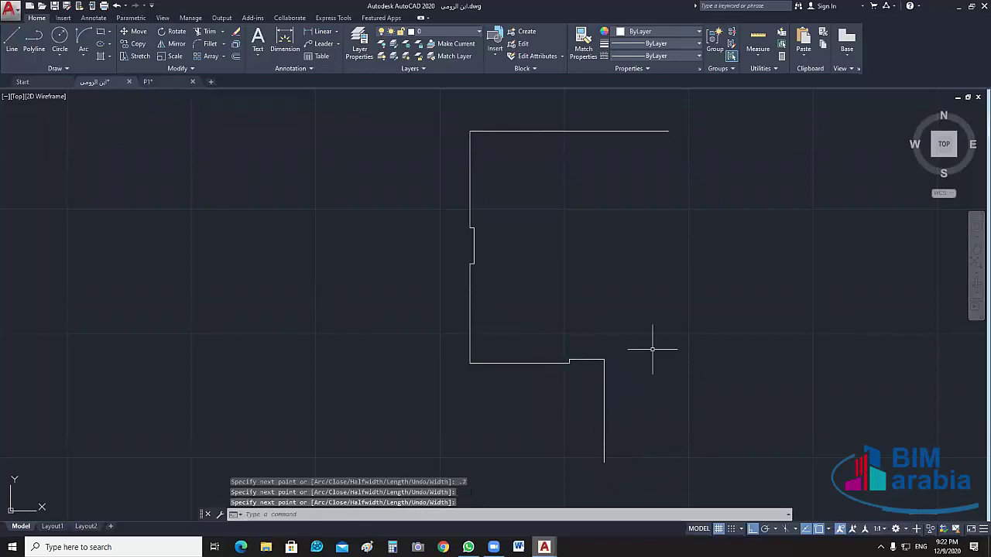
{"action": "middle_click_drag", "start_coordinate": [654, 361], "coordinate": [645, 369]}
{"action": "middle_click_drag", "start_coordinate": [559, 237], "coordinate": [546, 335]}
{"action": "left_click", "coordinate": [572, 226]}
{"action": "left_click", "coordinate": [555, 262]}
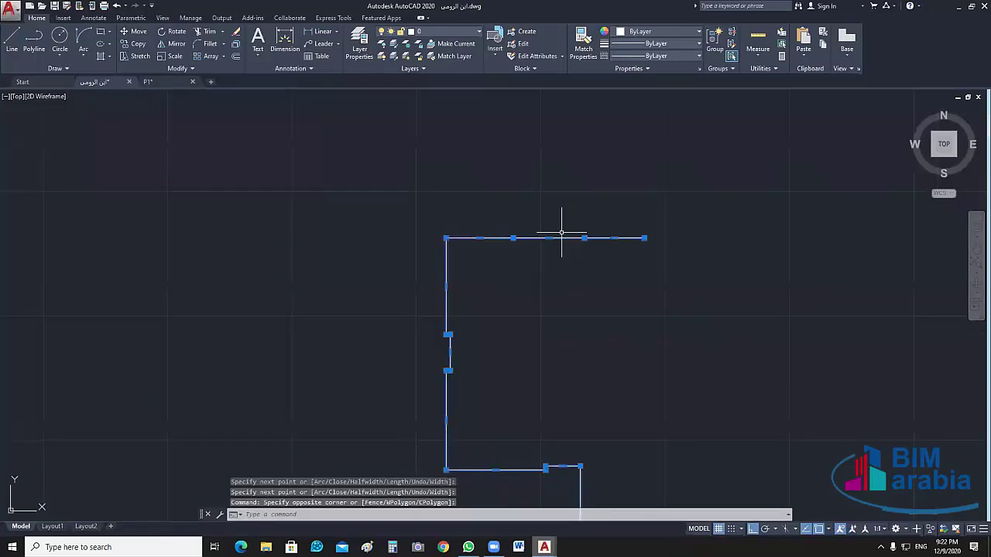
{"action": "scroll", "coordinate": [561, 232], "scroll_direction": "up", "scroll_amount": 4}
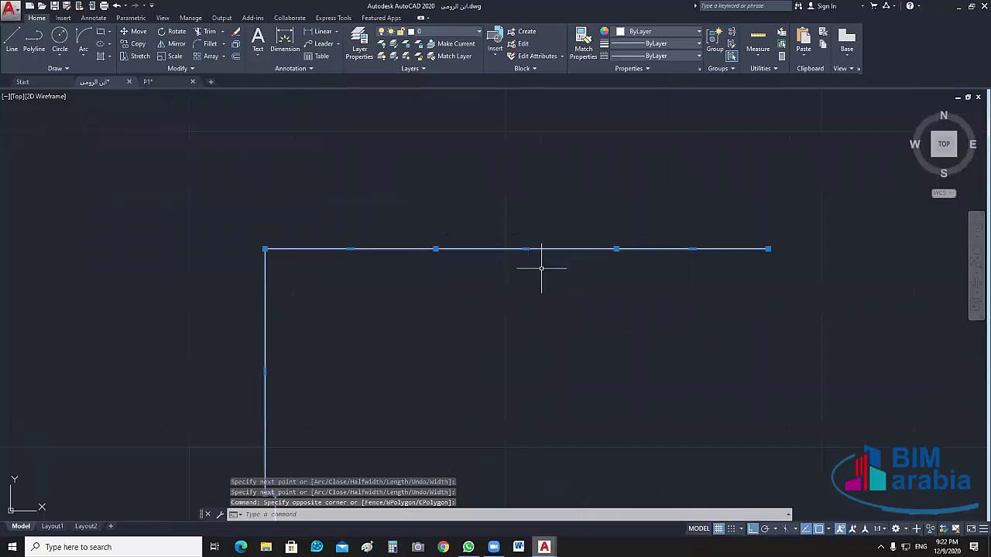
{"action": "type", "text": "x"}
{"action": "key", "text": "Return"}
Erase the middle segment of the outline's top edge
{"action": "left_click", "coordinate": [550, 228]}
{"action": "left_click", "coordinate": [517, 281]}
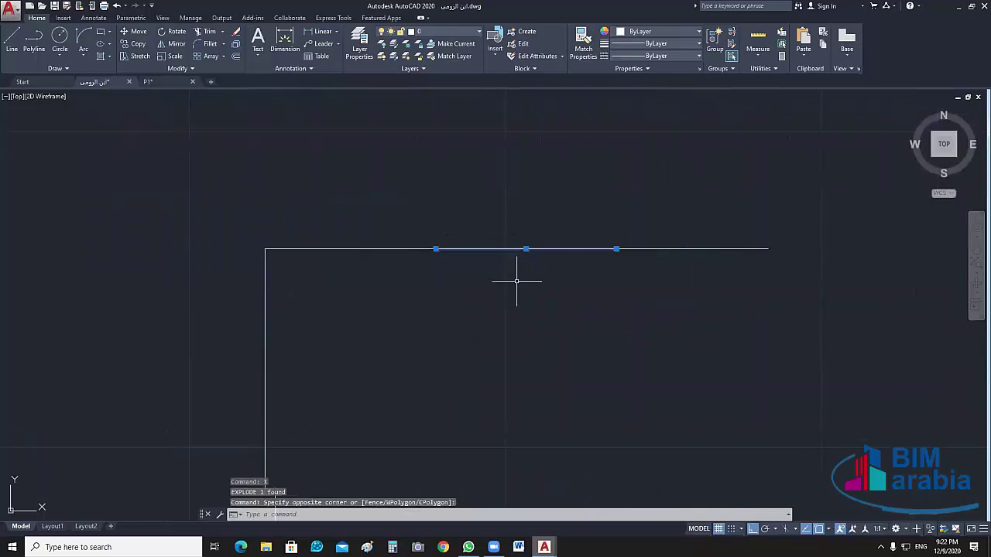
{"action": "key", "text": "Delete"}
{"action": "scroll", "coordinate": [555, 175], "scroll_direction": "down", "scroll_amount": 2}
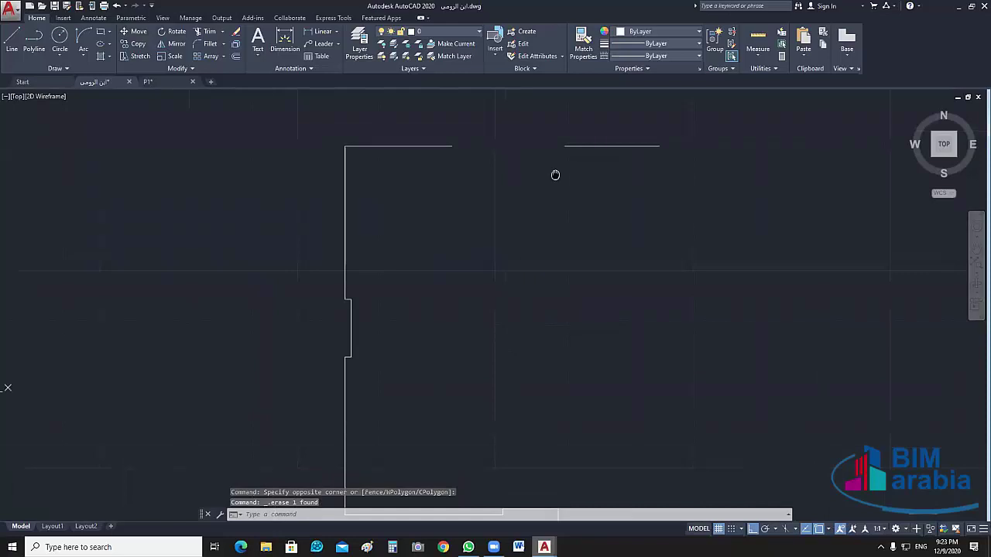
{"action": "scroll", "coordinate": [589, 223], "scroll_direction": "down", "scroll_amount": 2}
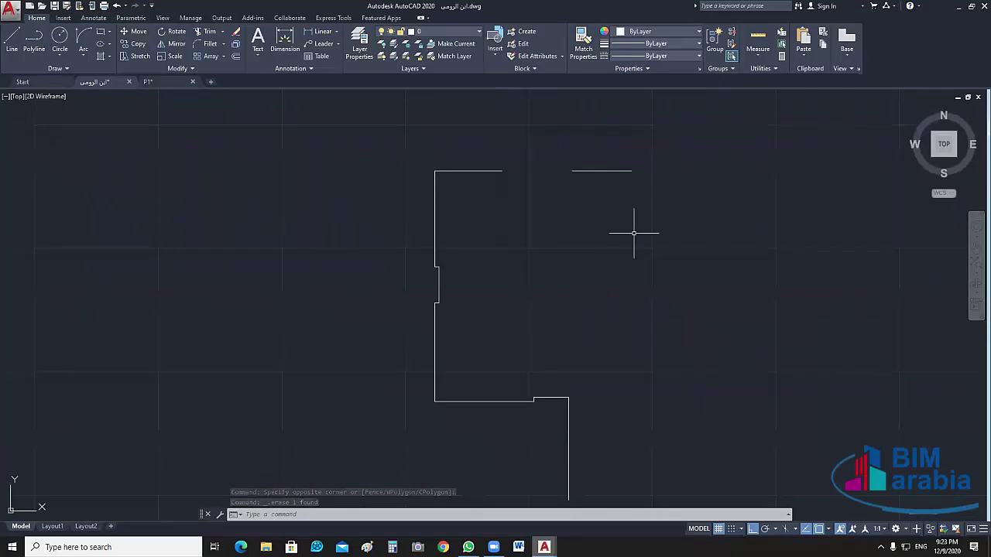
Join the remaining outline lines back into one polyline
{"action": "left_click", "coordinate": [675, 130]}
{"action": "left_click", "coordinate": [356, 410]}
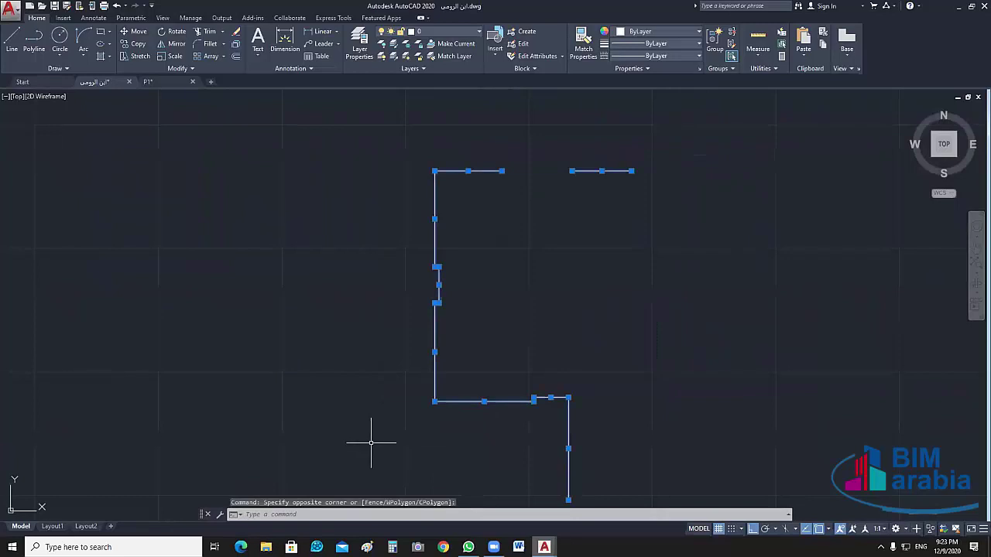
{"action": "type", "text": "j"}
{"action": "key", "text": "Return"}
{"action": "left_click", "coordinate": [522, 289]}
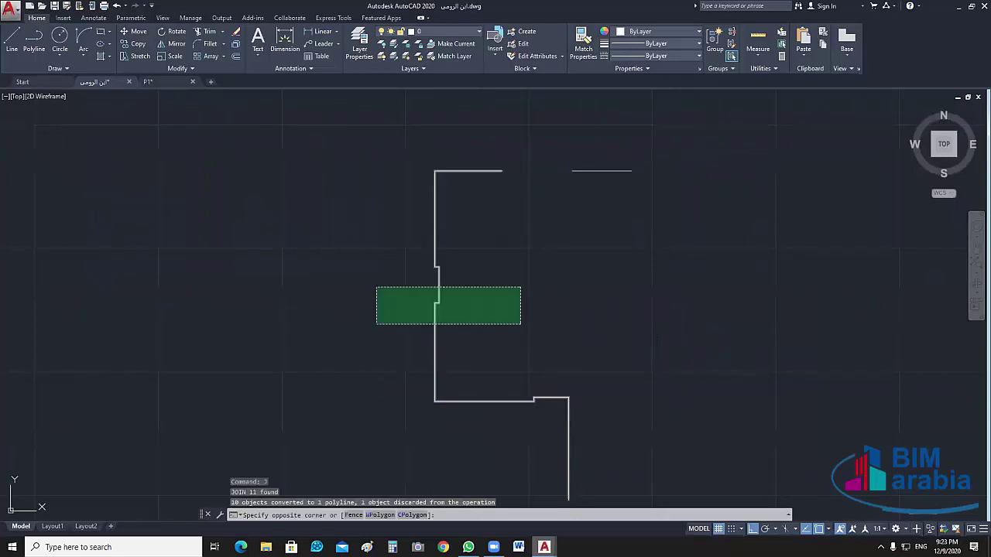
{"action": "left_click", "coordinate": [376, 325]}
Offset the wall polyline outward and the short top-right line upward by 0.12
{"action": "type", "text": "o"}
{"action": "key", "text": "Return"}
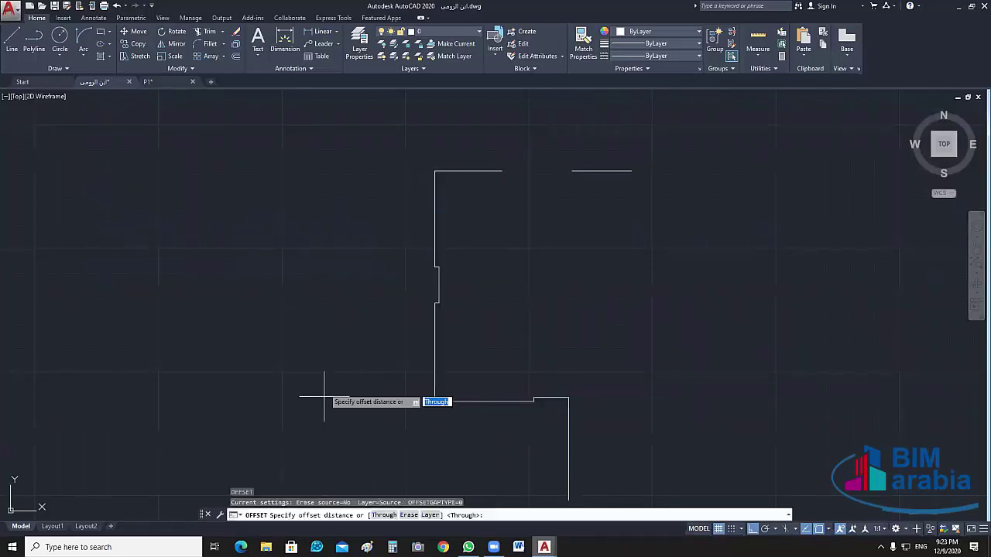
{"action": "type", "text": ".12"}
{"action": "key", "text": "Return"}
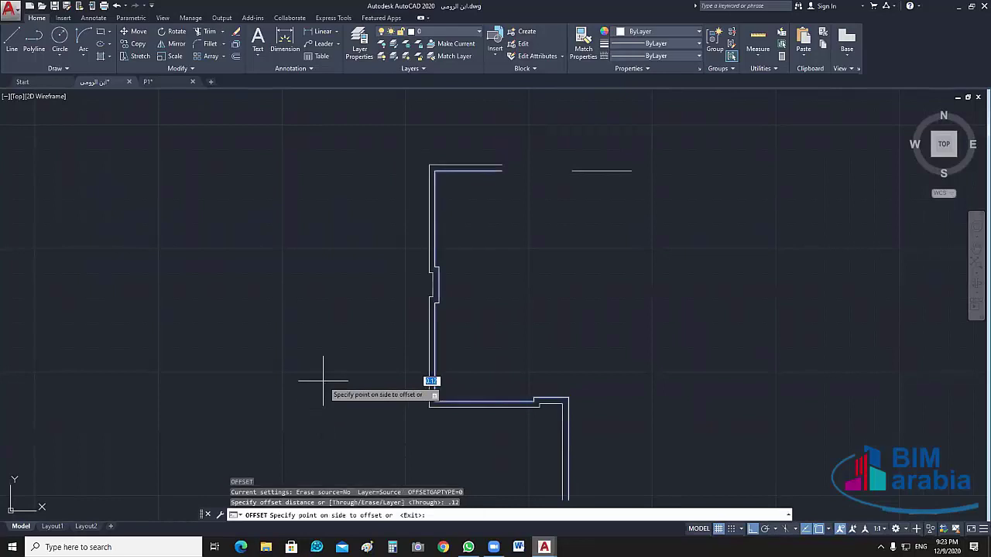
{"action": "left_click", "coordinate": [323, 380]}
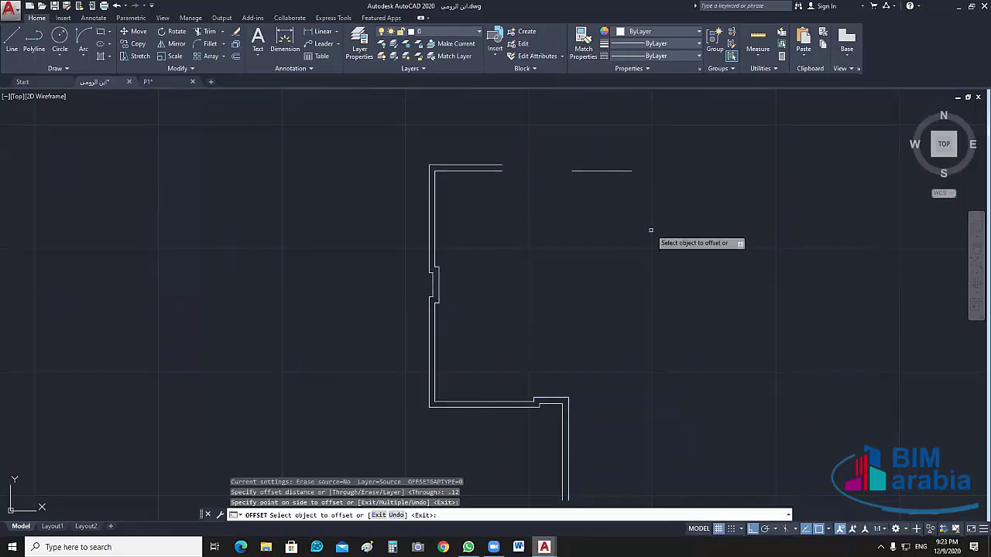
{"action": "left_click", "coordinate": [602, 170]}
{"action": "left_click", "coordinate": [608, 155]}
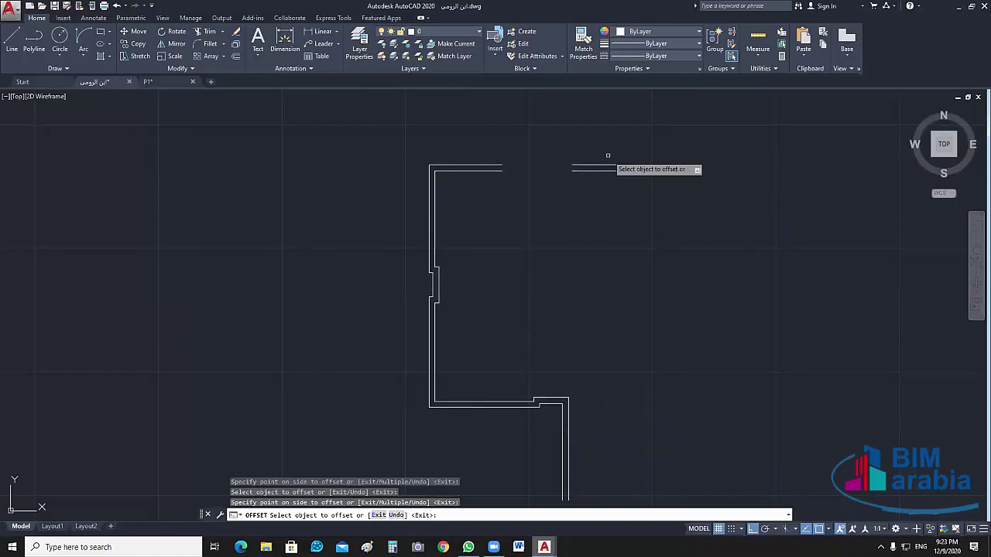
{"action": "key", "text": "Escape"}
{"action": "middle_click_drag", "start_coordinate": [491, 314], "coordinate": [480, 292]}
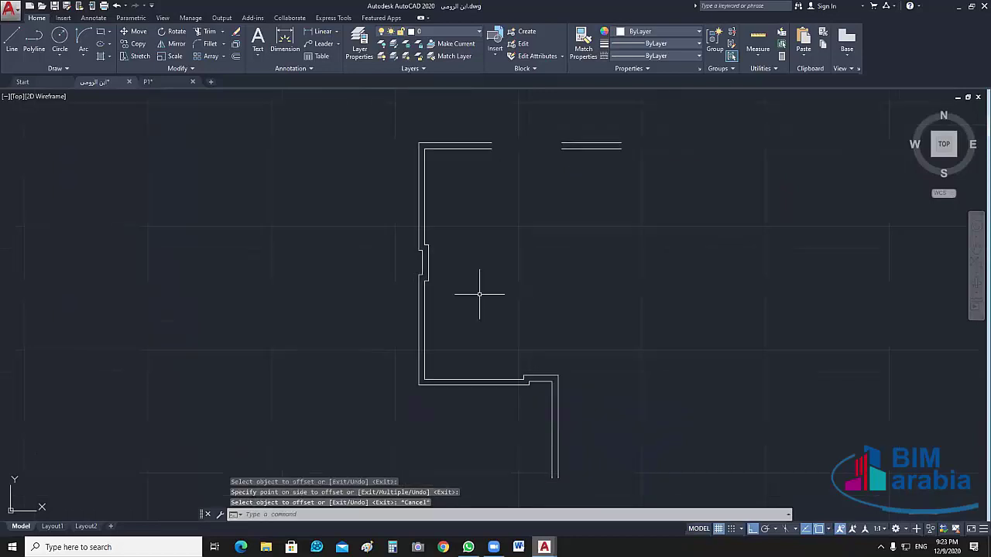
{"action": "mouse_move", "coordinate": [537, 301]}
{"action": "middle_mouse_down"}
{"action": "mouse_move", "coordinate": [553, 303]}
{"action": "mouse_move", "coordinate": [569, 172]}
{"action": "mouse_move", "coordinate": [540, 184]}
{"action": "middle_mouse_up"}
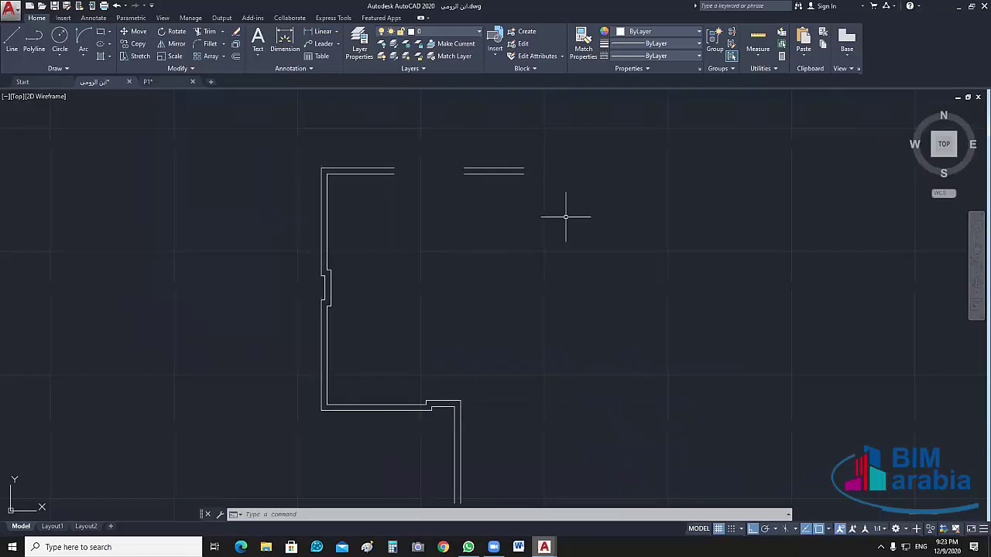
{"action": "middle_click_drag", "start_coordinate": [724, 366], "coordinate": [734, 334]}
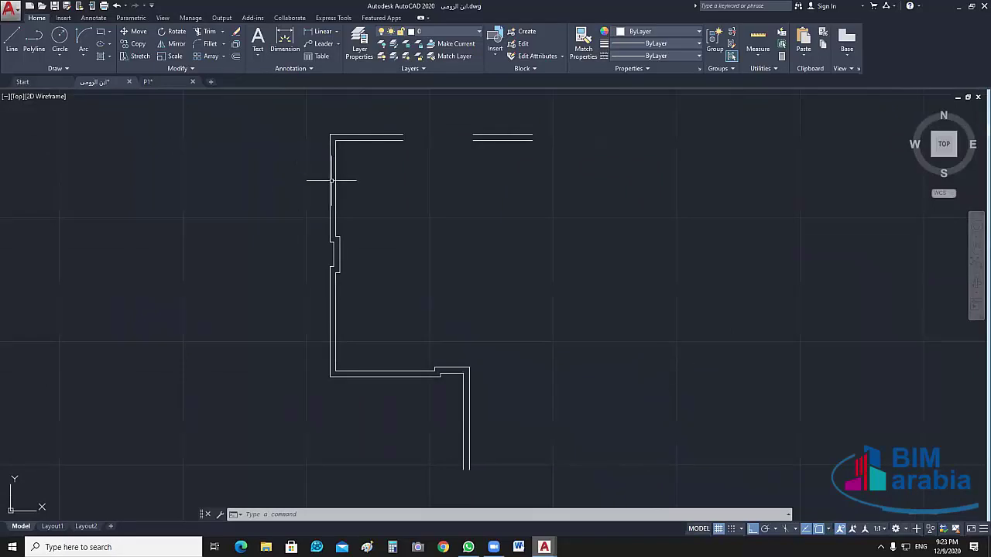
Explode the left wall's outer line and delete its three jog segments
{"action": "scroll", "coordinate": [334, 253], "scroll_direction": "up", "scroll_amount": 6}
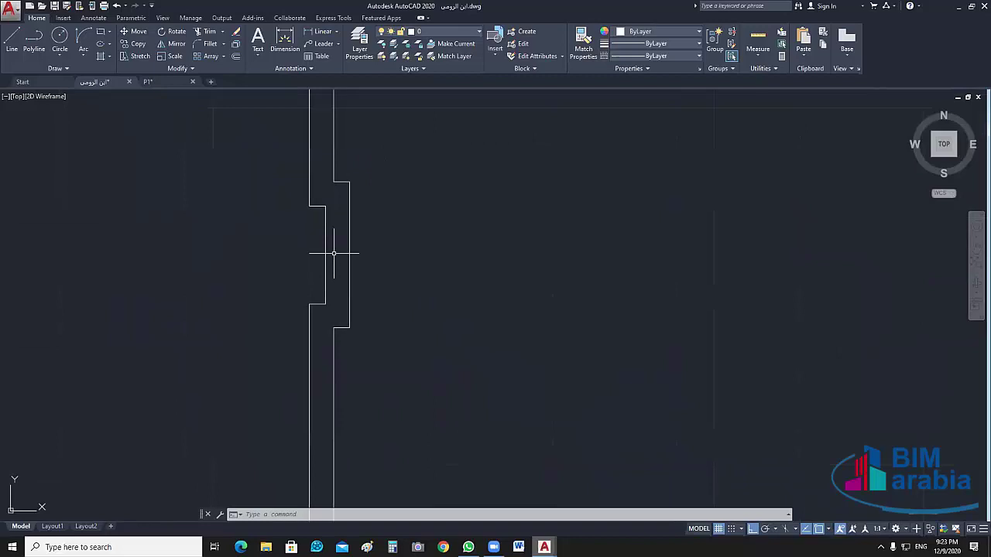
{"action": "left_click", "coordinate": [325, 256]}
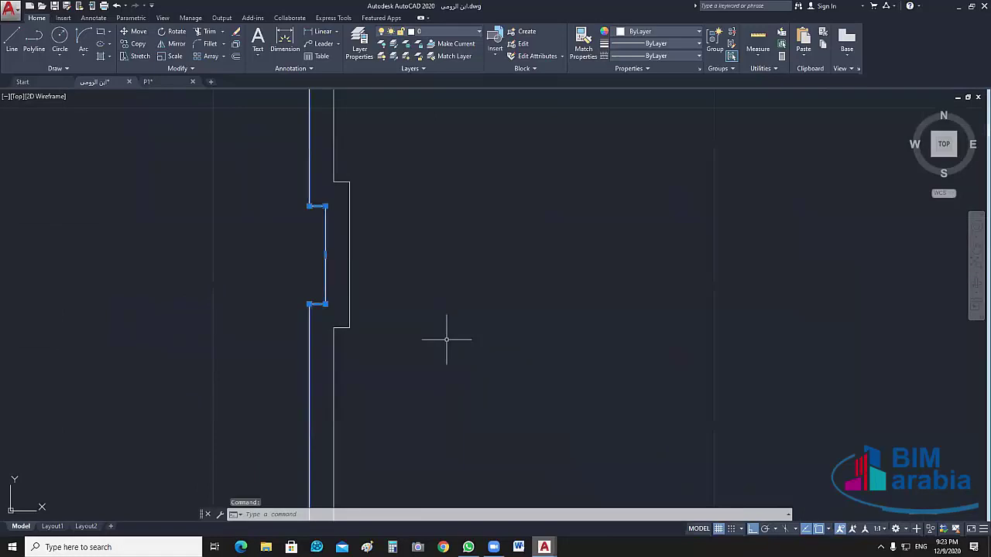
{"action": "type", "text": "x"}
{"action": "key", "text": "Return"}
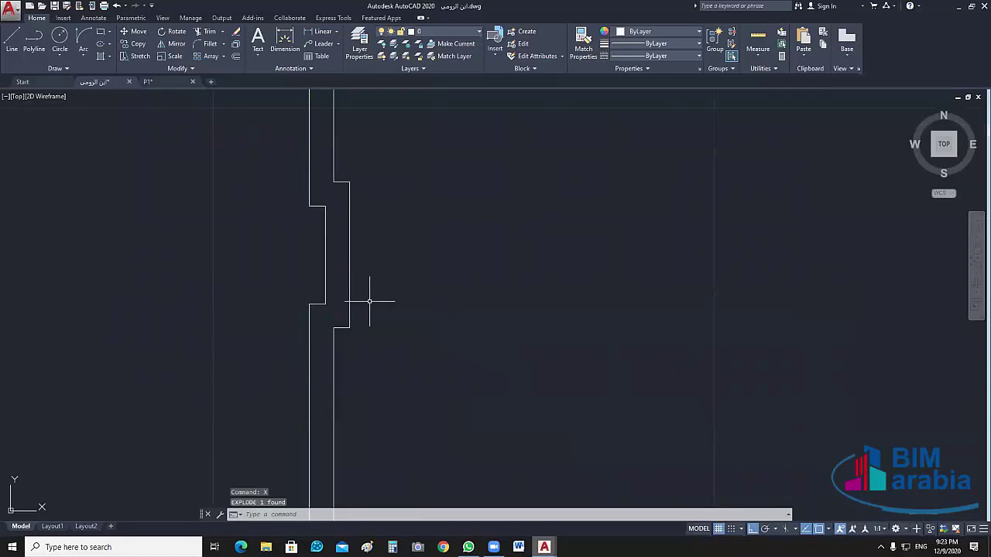
{"action": "left_click", "coordinate": [327, 195]}
{"action": "left_click", "coordinate": [315, 308]}
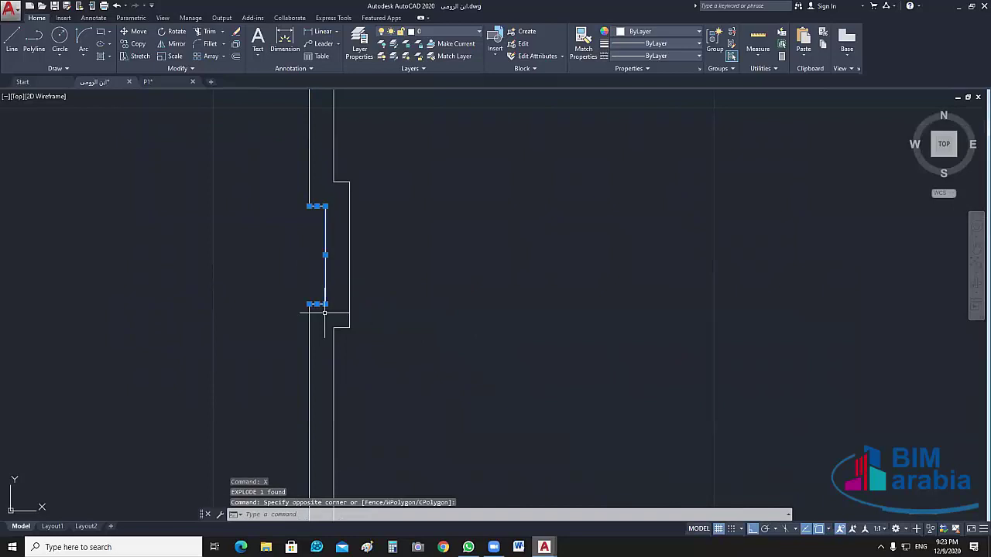
{"action": "key", "text": "Delete"}
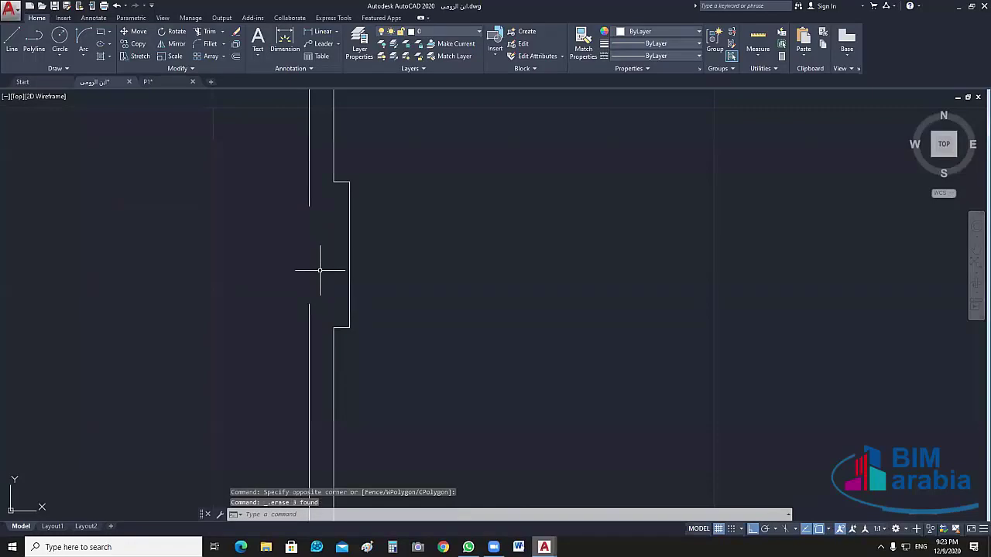
Draw a straight line across the gap left by the removed jog
{"action": "type", "text": "l"}
{"action": "key", "text": "Return"}
{"action": "left_click", "coordinate": [309, 206]}
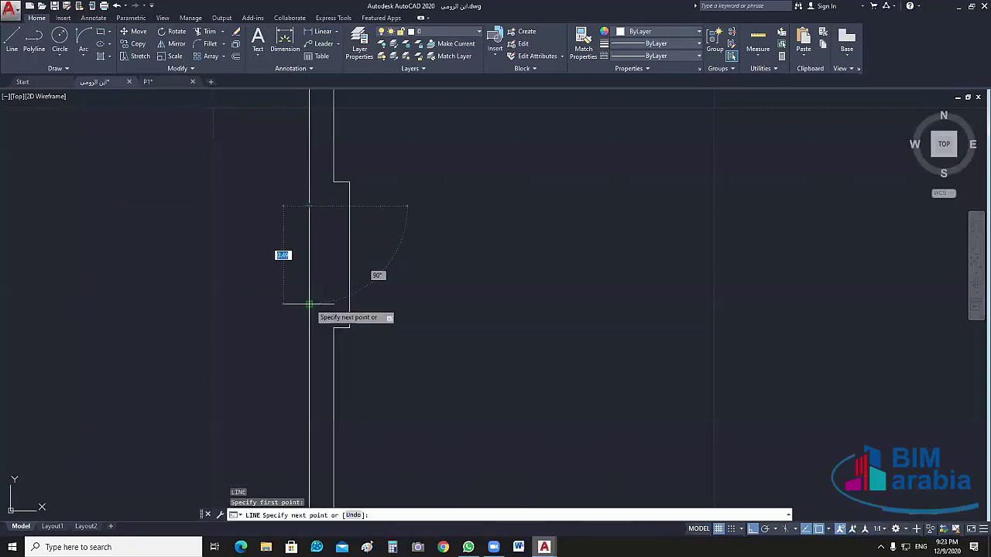
{"action": "key", "text": "Escape"}
{"action": "scroll", "coordinate": [290, 237], "scroll_direction": "down", "scroll_amount": 3}
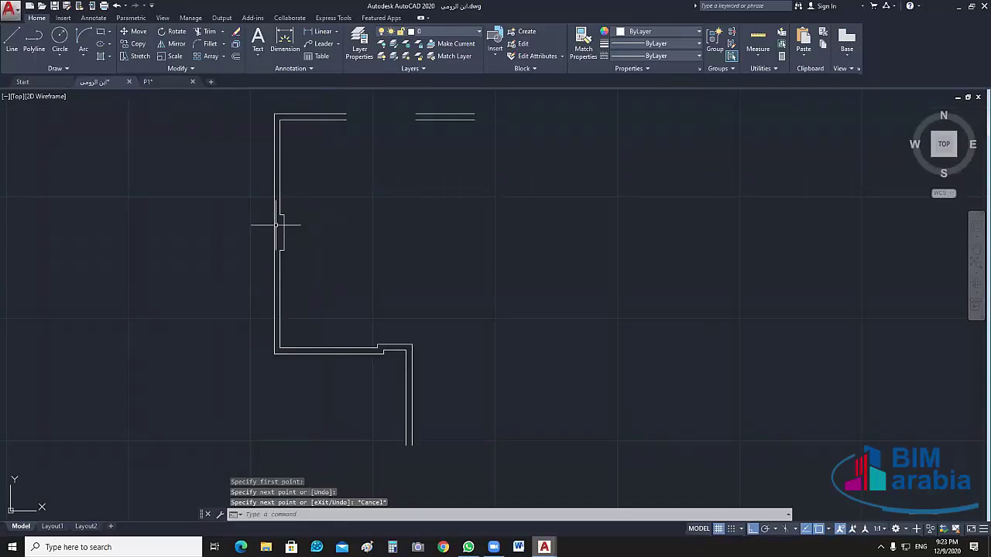
{"action": "scroll", "coordinate": [276, 222], "scroll_direction": "up", "scroll_amount": 3}
{"action": "scroll", "coordinate": [292, 232], "scroll_direction": "down", "scroll_amount": 3}
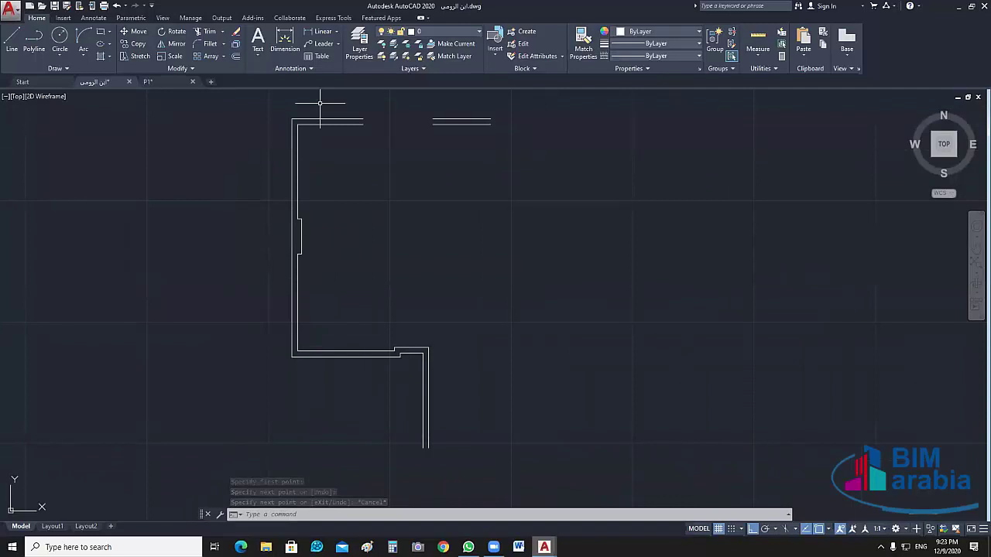
Crossing-select all the wall lines and join them into one polyline
{"action": "left_click", "coordinate": [376, 100]}
{"action": "left_click", "coordinate": [272, 405]}
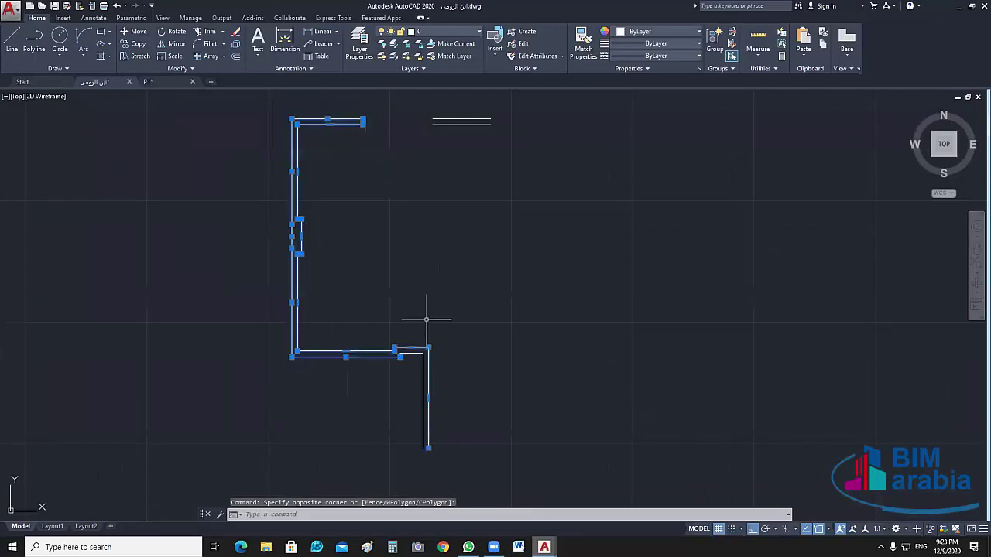
{"action": "type", "text": "j"}
{"action": "key", "text": "Return"}
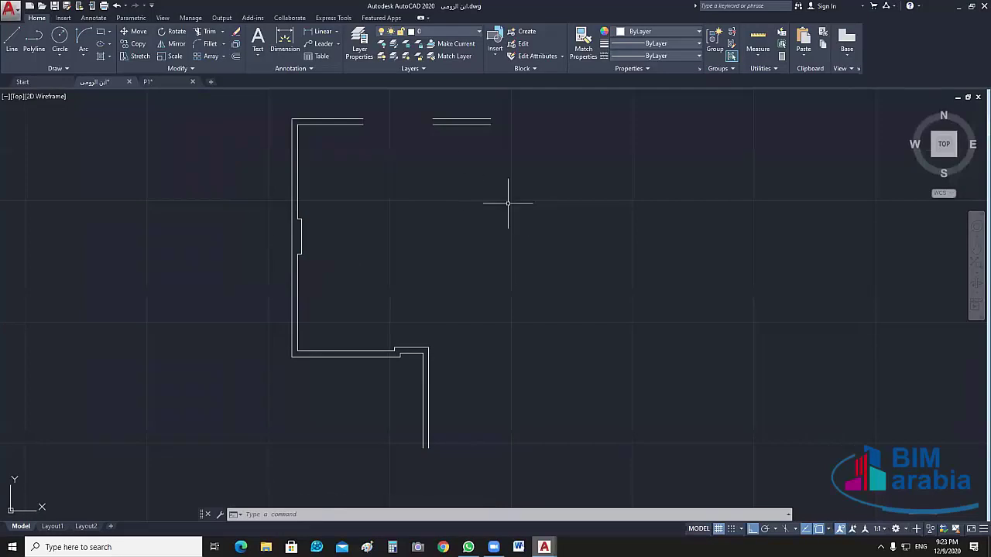
{"action": "middle_click_drag", "start_coordinate": [508, 203], "coordinate": [597, 219]}
{"action": "scroll", "coordinate": [597, 219], "scroll_direction": "down", "scroll_amount": 2}
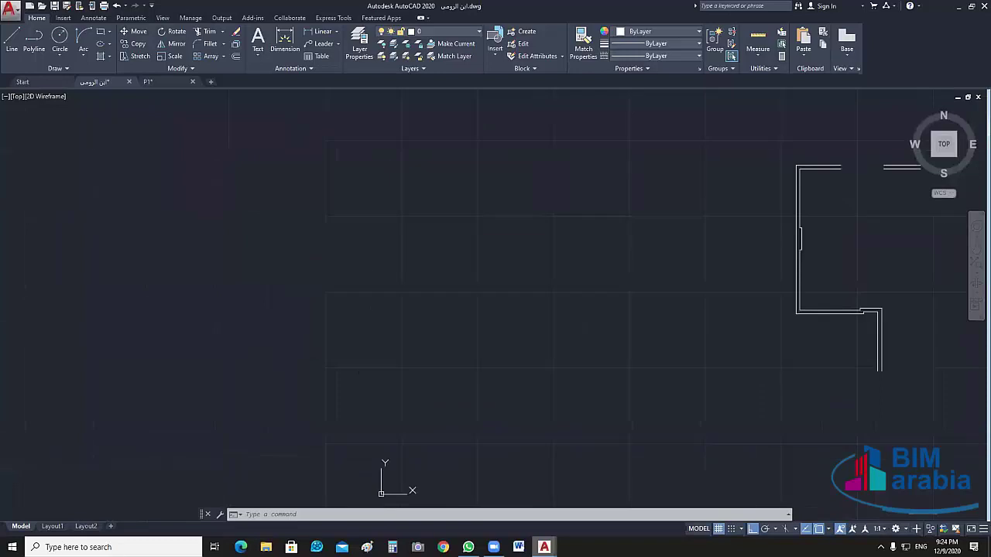
{"action": "scroll", "coordinate": [440, 274], "scroll_direction": "down", "scroll_amount": 4}
{"action": "scroll", "coordinate": [440, 274], "scroll_direction": "down", "scroll_amount": 4}
{"action": "scroll", "coordinate": [236, 287], "scroll_direction": "up", "scroll_amount": 4}
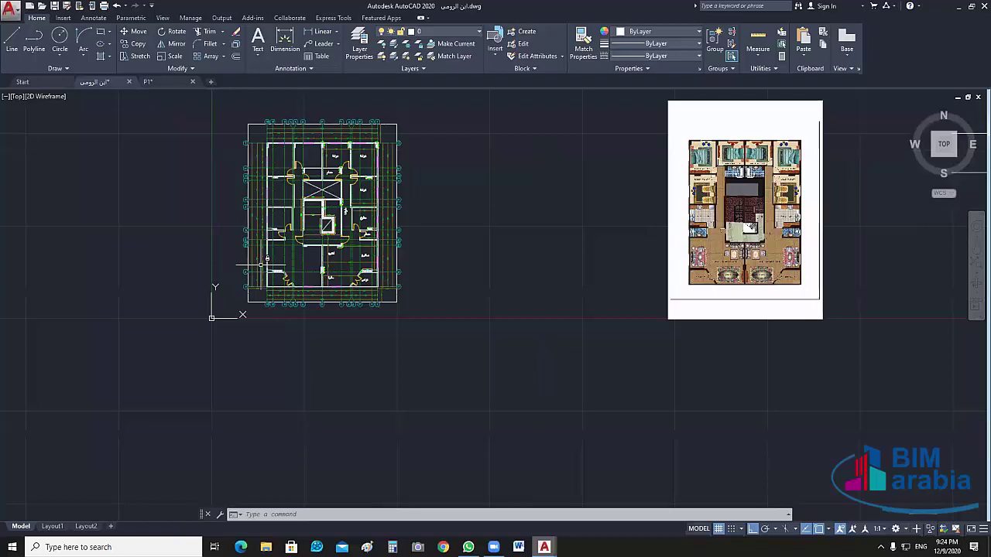
{"action": "scroll", "coordinate": [267, 259], "scroll_direction": "up", "scroll_amount": 2}
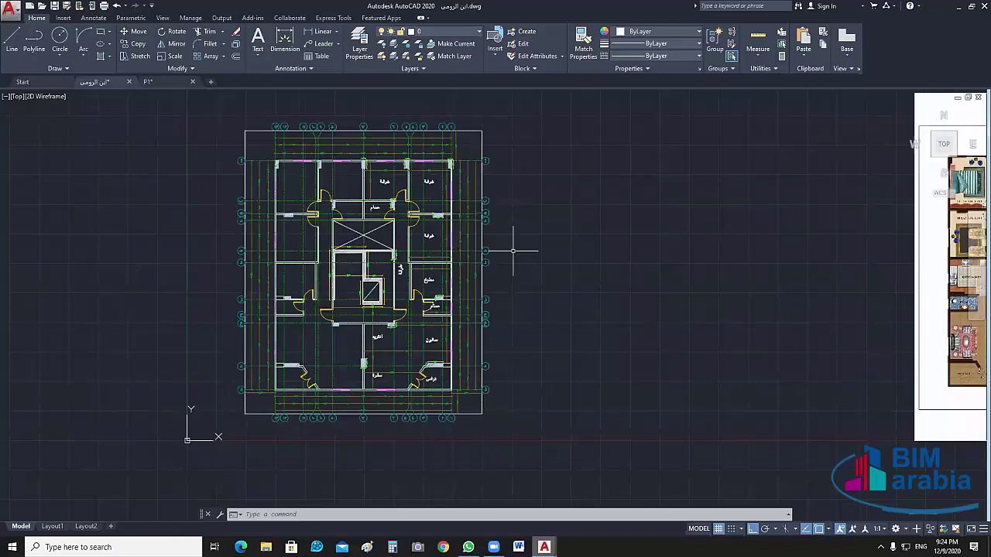
{"action": "scroll", "coordinate": [291, 338], "scroll_direction": "up", "scroll_amount": 6}
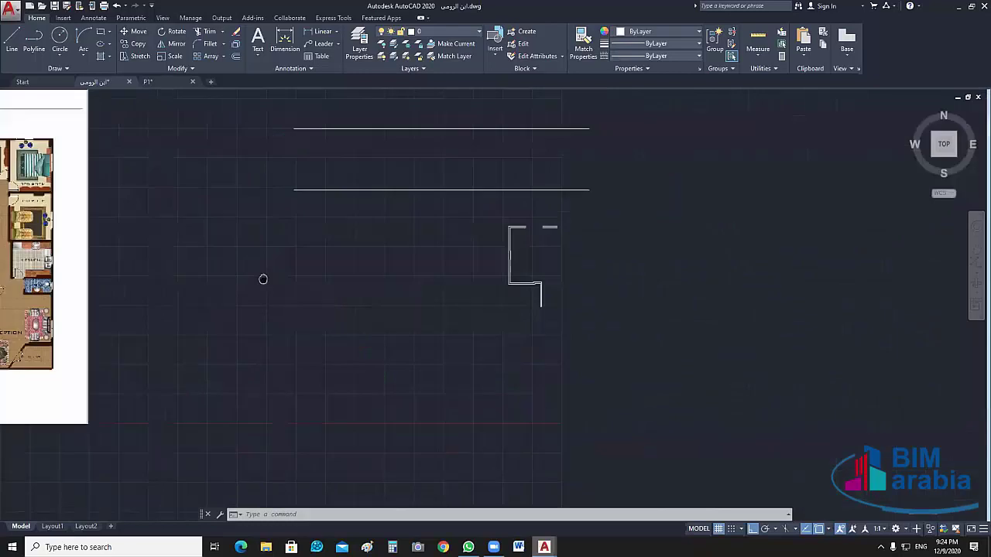
{"action": "scroll", "coordinate": [464, 269], "scroll_direction": "up", "scroll_amount": 2}
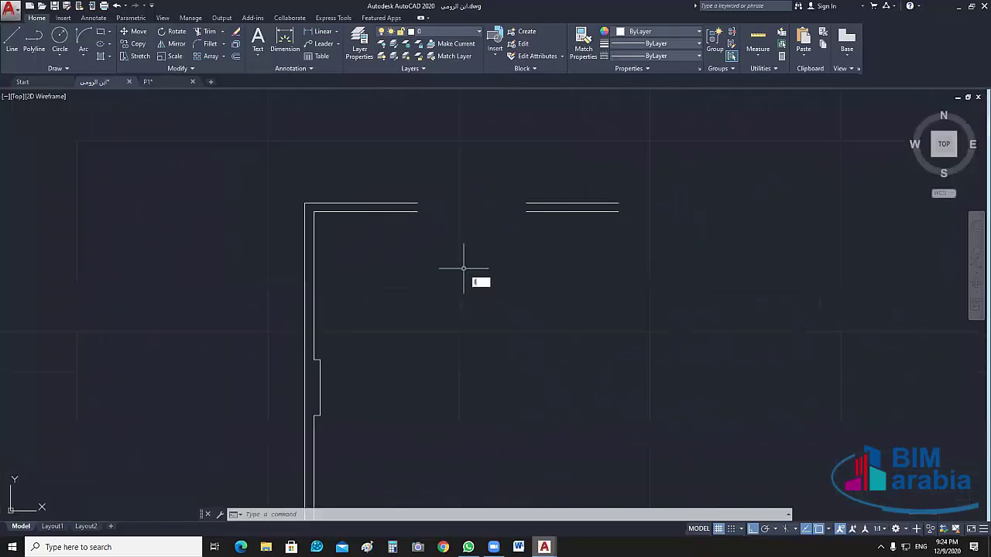
{"action": "type", "text": "l"}
{"action": "key", "text": "Return"}
{"action": "left_click", "coordinate": [417, 205]}
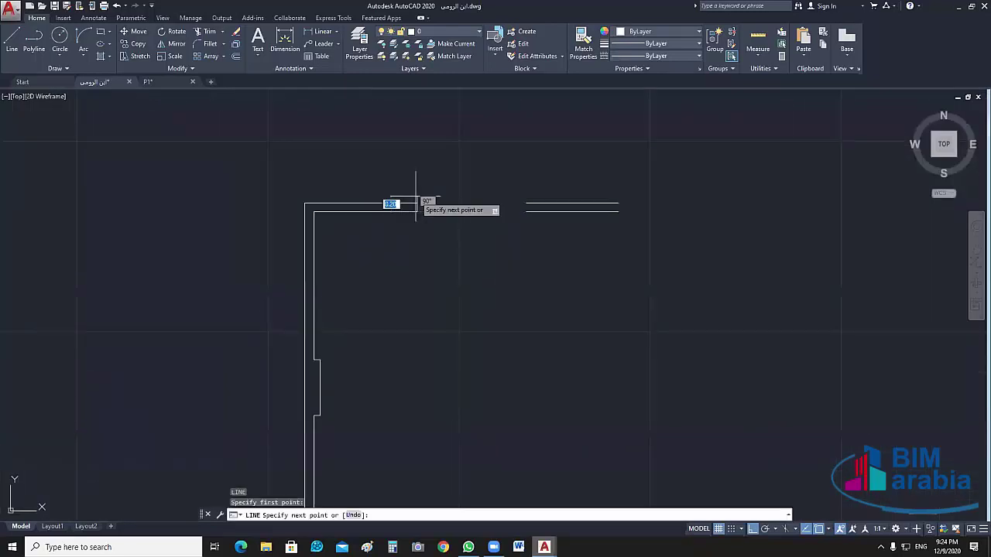
{"action": "key", "text": "Return"}
{"action": "key", "text": "Return"}
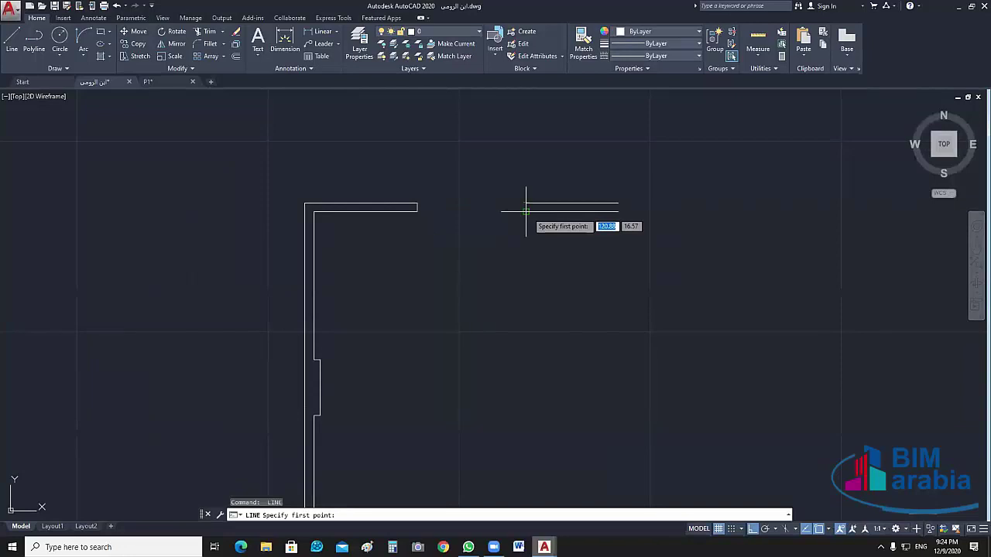
{"action": "left_click", "coordinate": [526, 206]}
{"action": "left_click", "coordinate": [527, 210]}
{"action": "key", "text": "Return"}
{"action": "key", "text": "Return"}
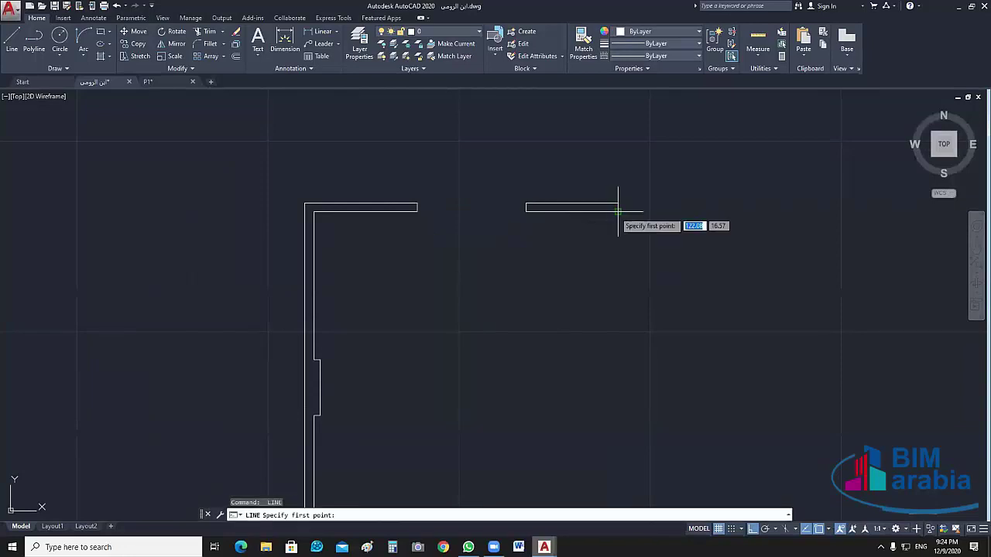
{"action": "left_click", "coordinate": [618, 209]}
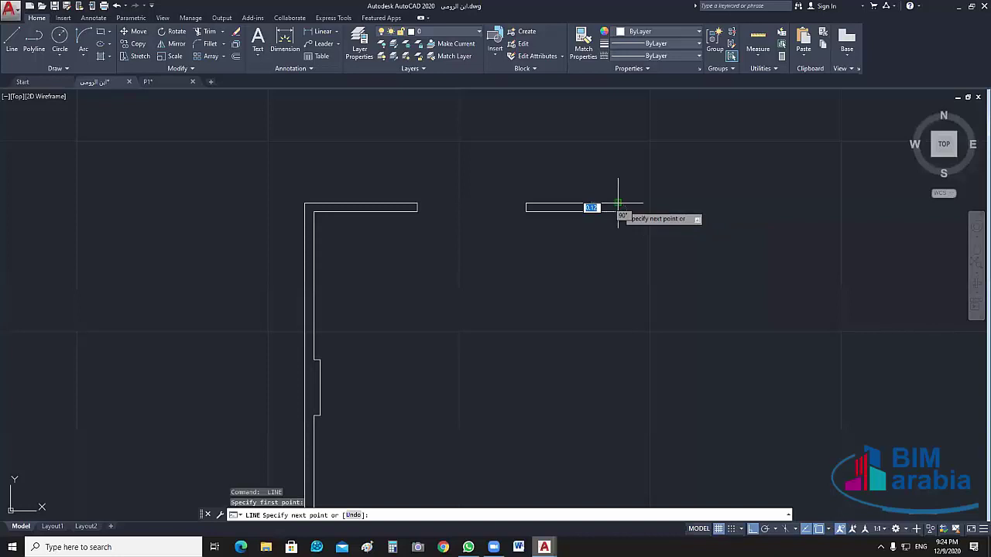
{"action": "left_click", "coordinate": [618, 204]}
{"action": "key", "text": "Return"}
{"action": "scroll", "coordinate": [613, 285], "scroll_direction": "down", "scroll_amount": 2}
{"action": "middle_click_drag", "start_coordinate": [613, 285], "coordinate": [549, 268]}
{"action": "scroll", "coordinate": [550, 268], "scroll_direction": "up", "scroll_amount": 2}
{"action": "type", "text": "l"}
{"action": "key", "text": "Return"}
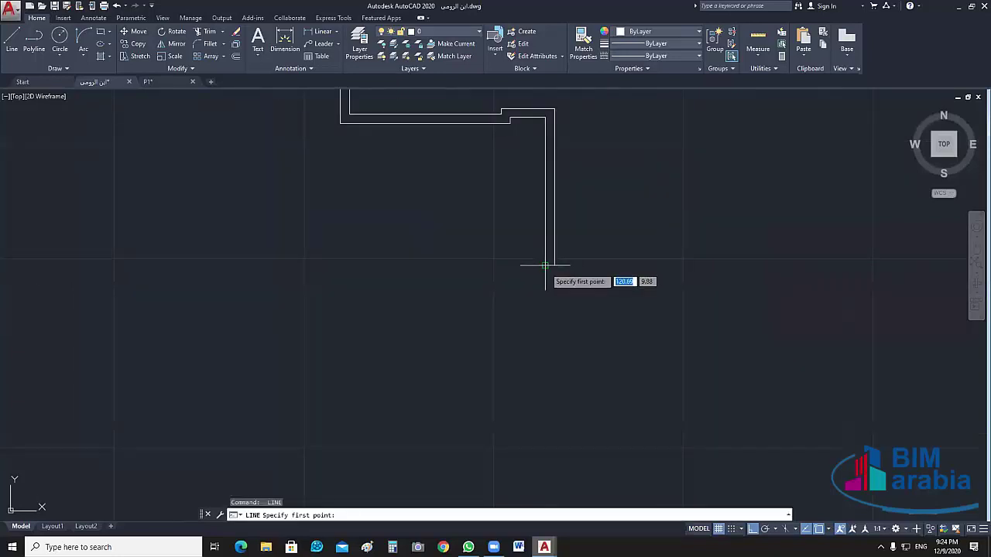
{"action": "left_click", "coordinate": [545, 265]}
{"action": "key", "text": "Escape"}
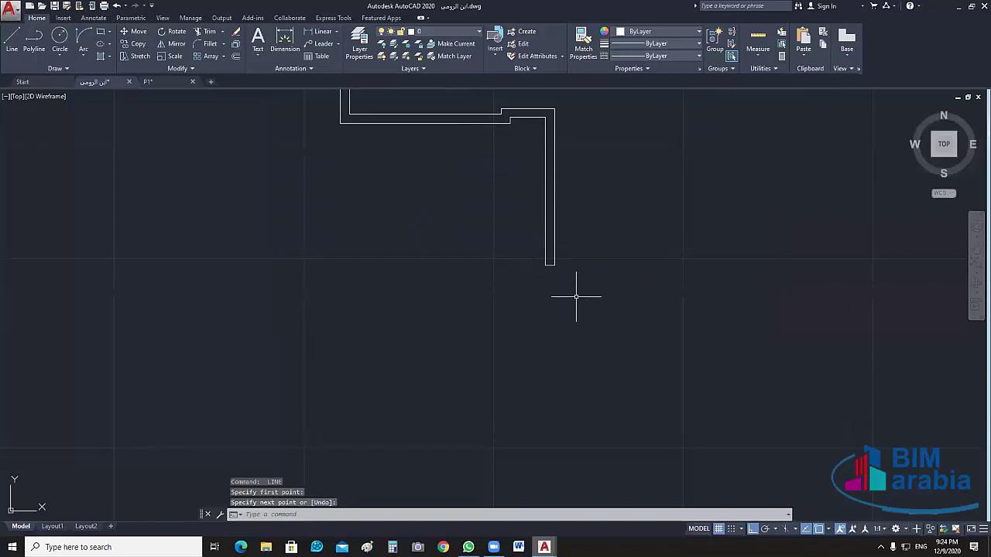
{"action": "left_click", "coordinate": [576, 296]}
{"action": "scroll", "coordinate": [572, 348], "scroll_direction": "down", "scroll_amount": 3}
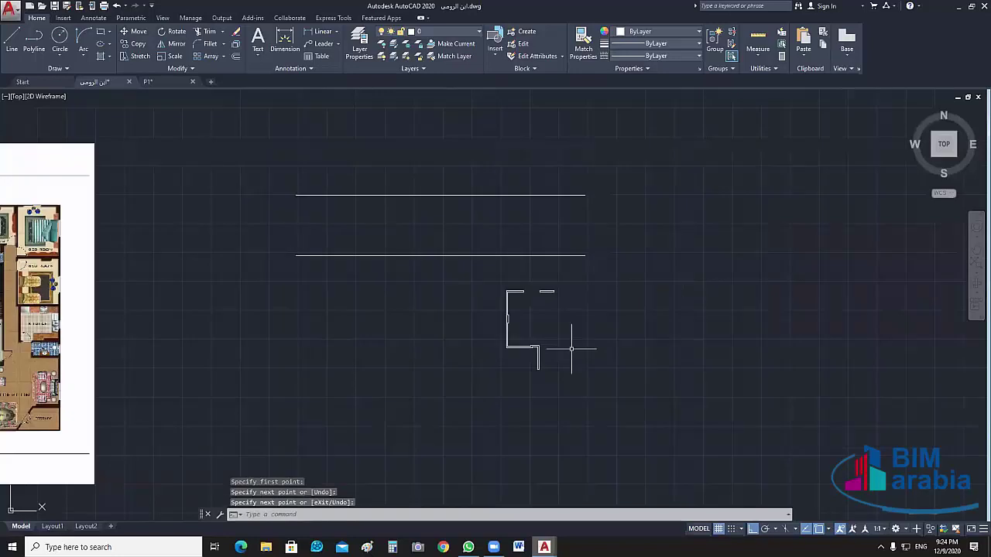
{"action": "left_click_drag", "start_coordinate": [571, 349], "coordinate": [437, 421]}
{"action": "type", "text": "j"}
{"action": "key", "text": "Return"}
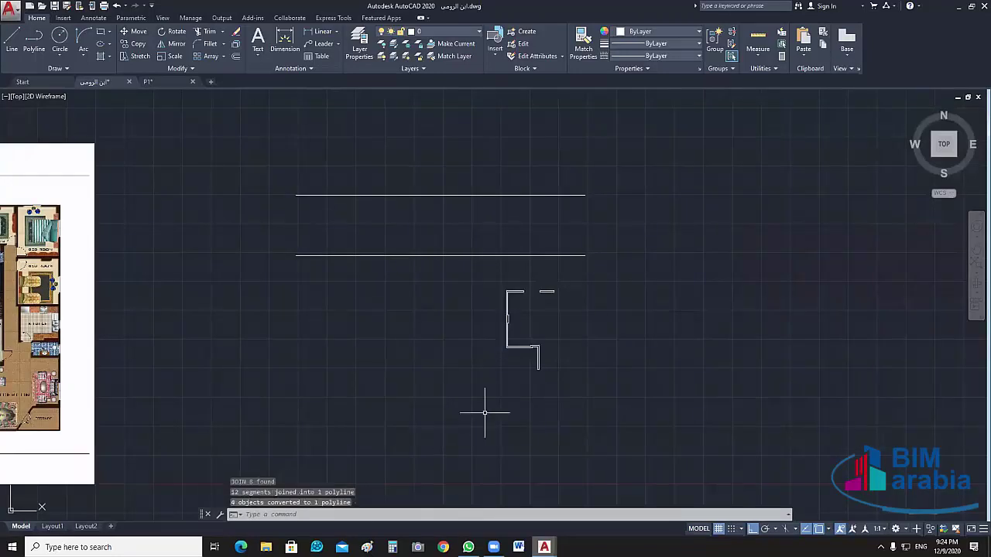
{"action": "scroll", "coordinate": [503, 413], "scroll_direction": "up", "scroll_amount": 3}
{"action": "middle_click_drag", "start_coordinate": [674, 380], "coordinate": [571, 380]}
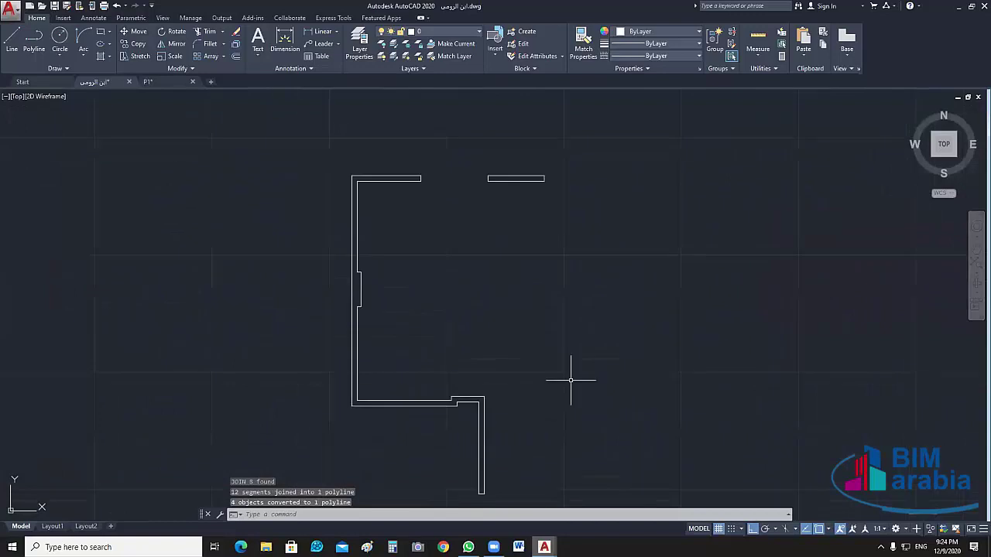
{"action": "middle_click_drag", "start_coordinate": [588, 322], "coordinate": [542, 307]}
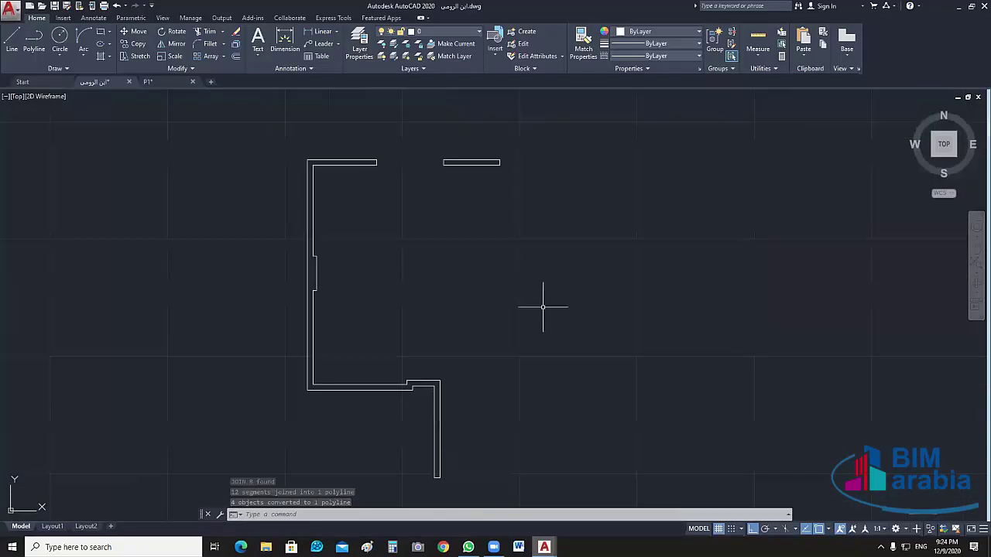
{"action": "scroll", "coordinate": [352, 230], "scroll_direction": "up", "scroll_amount": 4}
{"action": "middle_click_drag", "start_coordinate": [352, 230], "coordinate": [400, 235]}
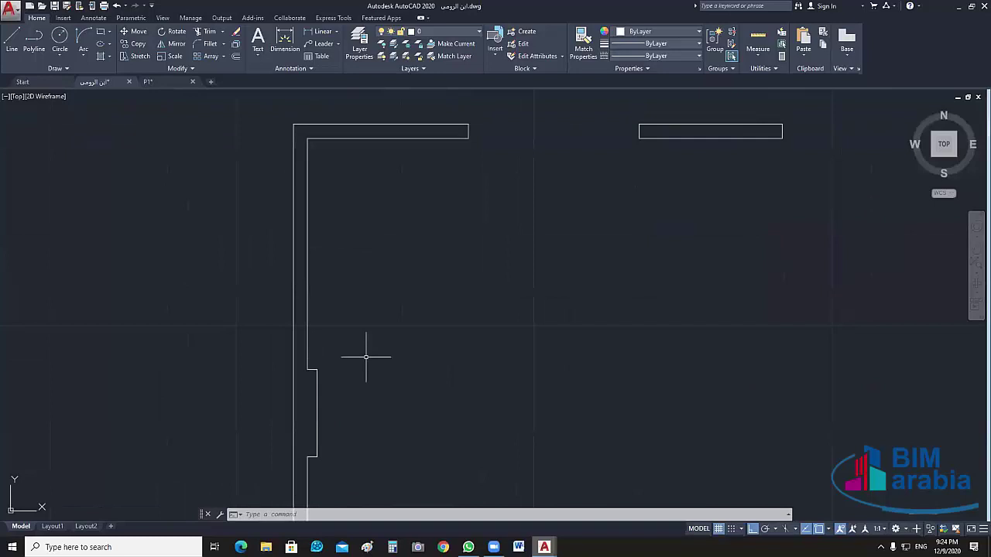
{"action": "middle_click_drag", "start_coordinate": [366, 356], "coordinate": [389, 367]}
{"action": "type", "text": "l"}
{"action": "key", "text": "Return"}
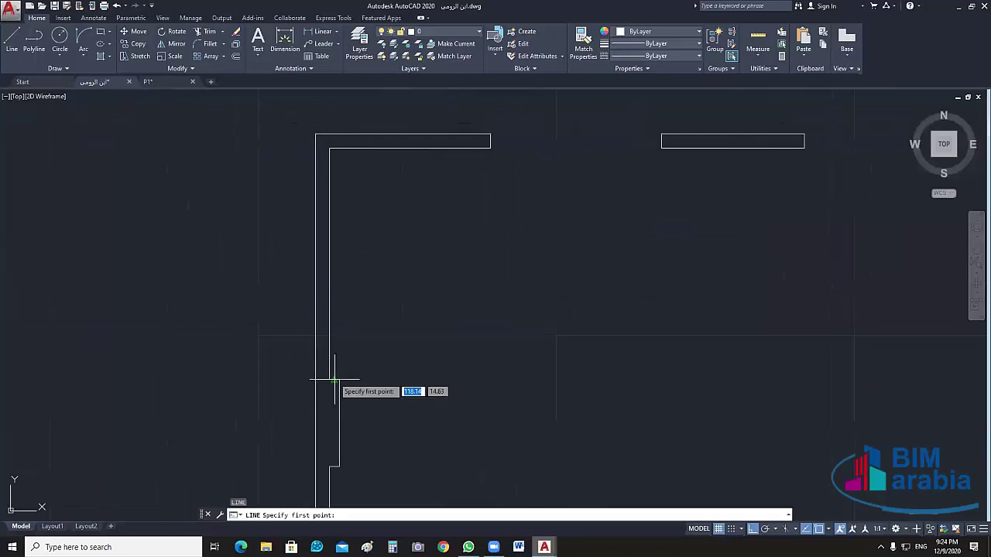
{"action": "left_click", "coordinate": [335, 381]}
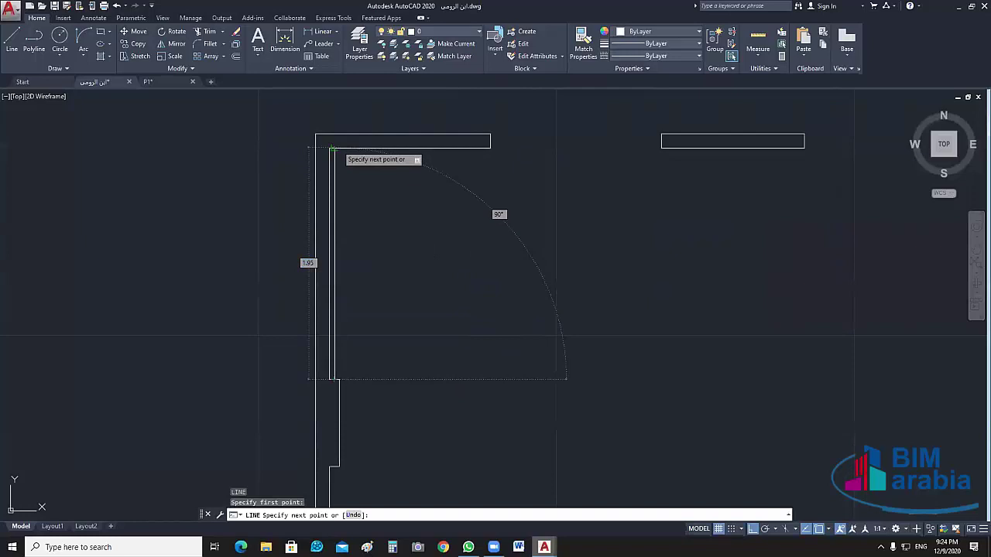
{"action": "key", "text": "Escape"}
{"action": "scroll", "coordinate": [509, 275], "scroll_direction": "down", "scroll_amount": 3}
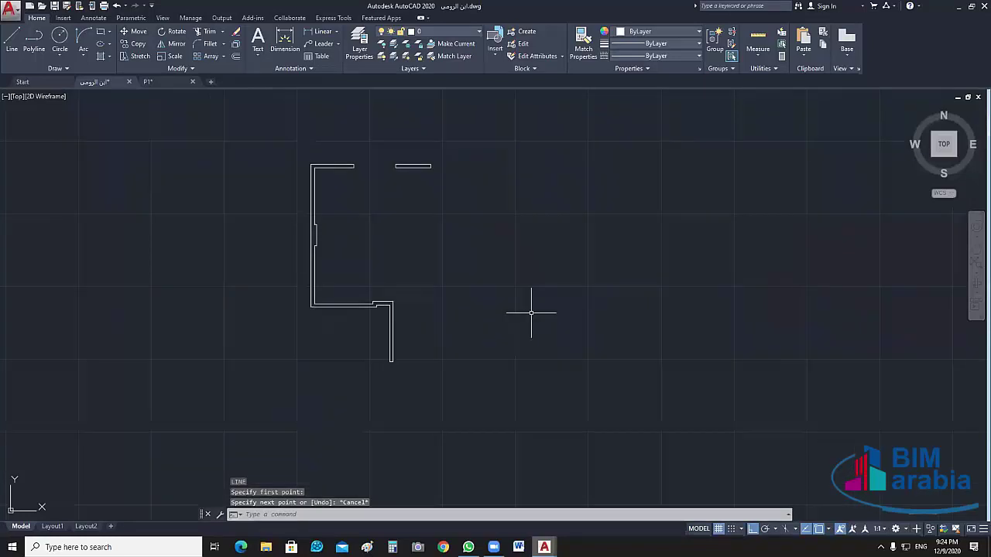
{"action": "middle_click_drag", "start_coordinate": [531, 312], "coordinate": [405, 343]}
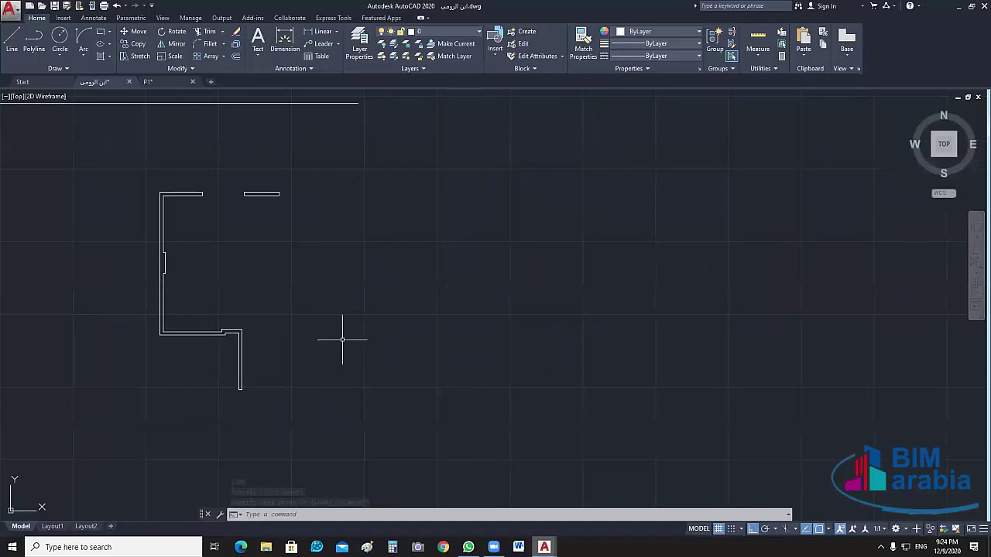
{"action": "middle_click_drag", "start_coordinate": [342, 339], "coordinate": [792, 389]}
{"action": "scroll", "coordinate": [712, 293], "scroll_direction": "up", "scroll_amount": 5}
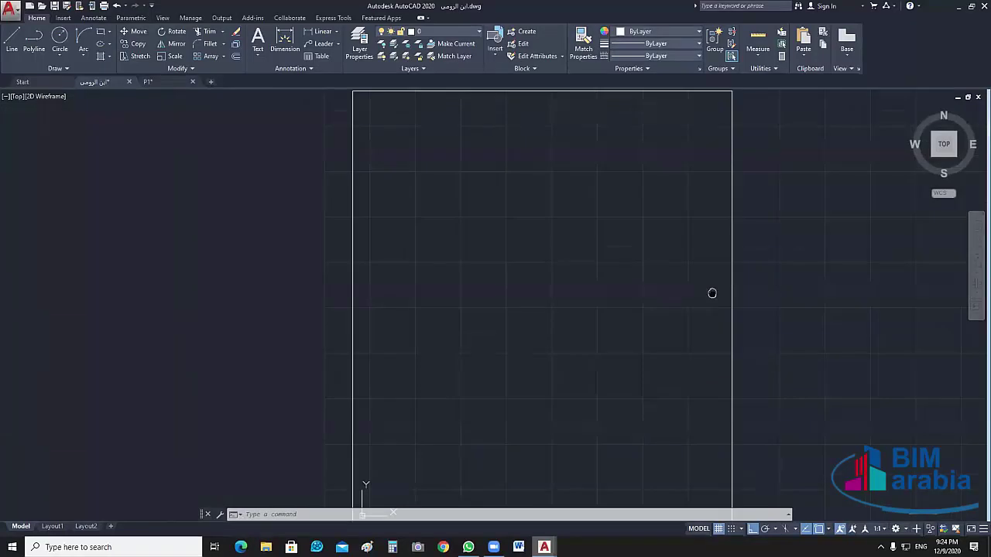
{"action": "middle_click_drag", "start_coordinate": [207, 301], "coordinate": [307, 301]}
{"action": "scroll", "coordinate": [254, 243], "scroll_direction": "up", "scroll_amount": 2}
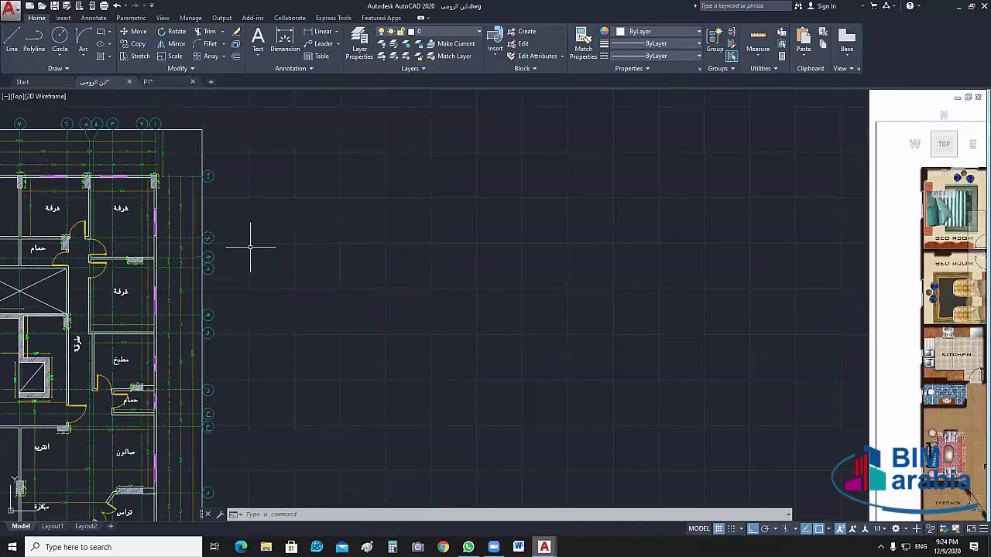
{"action": "scroll", "coordinate": [409, 294], "scroll_direction": "up", "scroll_amount": 4}
{"action": "middle_click_drag", "start_coordinate": [414, 296], "coordinate": [524, 120]}
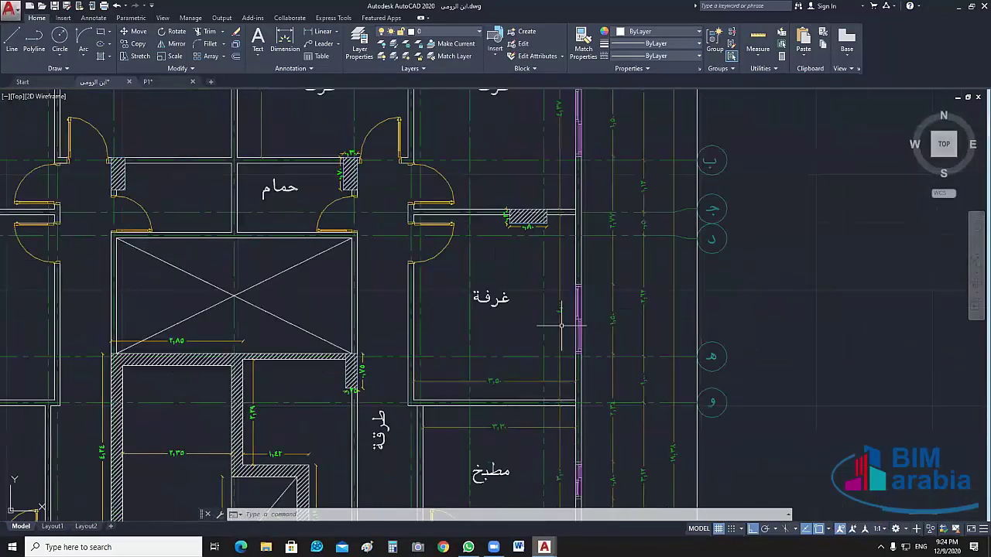
{"action": "middle_click_drag", "start_coordinate": [561, 325], "coordinate": [525, 277]}
{"action": "scroll", "coordinate": [446, 207], "scroll_direction": "up", "scroll_amount": 2}
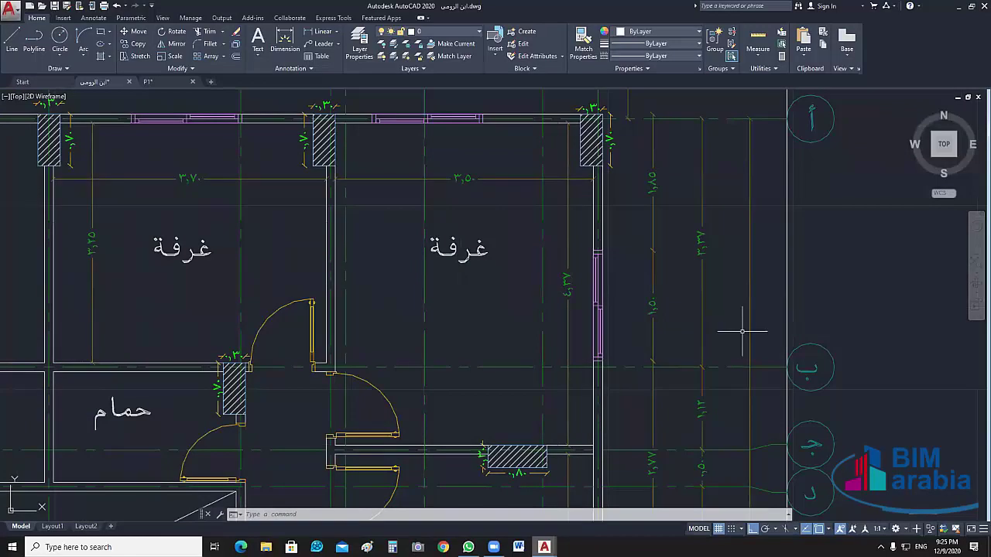
{"action": "scroll", "coordinate": [857, 333], "scroll_direction": "down", "scroll_amount": 6}
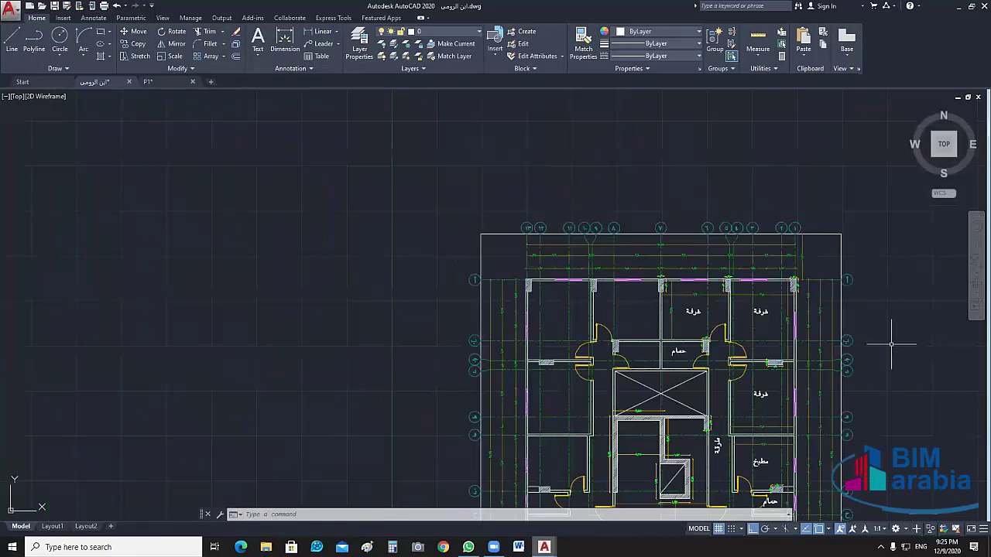
{"action": "mouse_move", "coordinate": [891, 345]}
{"action": "middle_mouse_down"}
{"action": "mouse_move", "coordinate": [754, 354]}
{"action": "mouse_move", "coordinate": [703, 332]}
{"action": "mouse_move", "coordinate": [810, 312]}
{"action": "mouse_move", "coordinate": [883, 317]}
{"action": "middle_mouse_up"}
{"action": "middle_click_drag", "start_coordinate": [512, 293], "coordinate": [529, 300]}
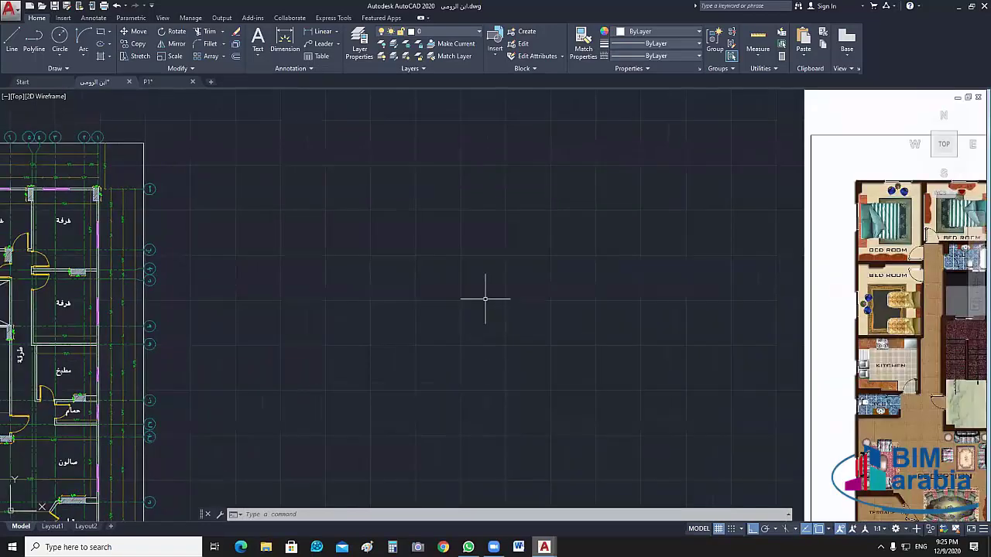
Start the multiline command with ML, check its justification option, then cancel
{"action": "type", "text": "ML"}
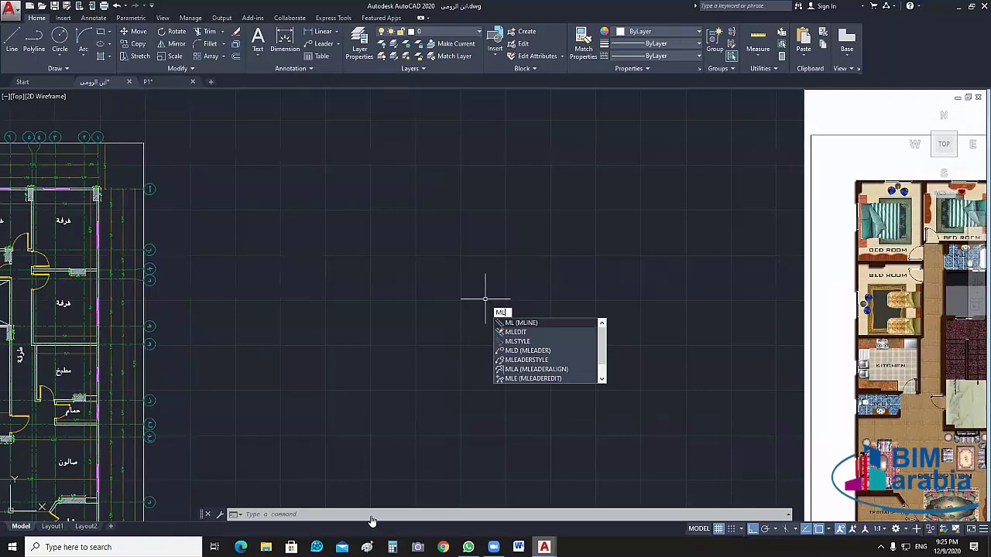
{"action": "key", "text": "Return"}
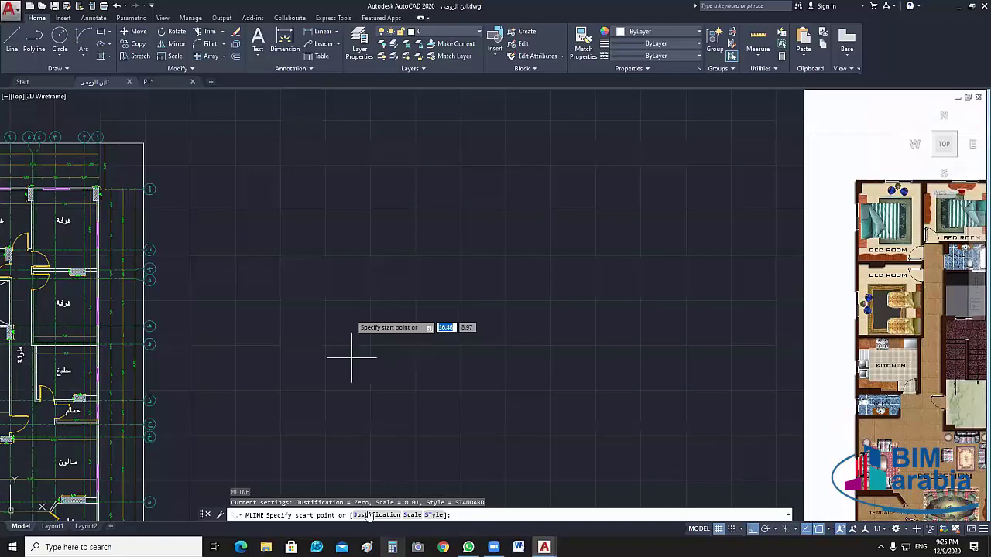
{"action": "middle_click_drag", "start_coordinate": [354, 353], "coordinate": [419, 357]}
{"action": "type", "text": "j"}
{"action": "key", "text": "Return"}
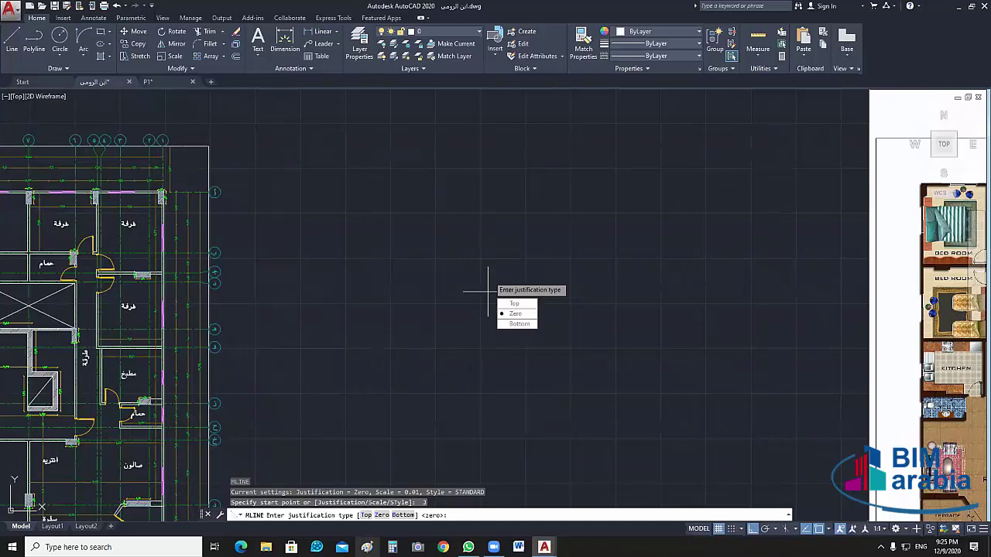
{"action": "key", "text": "Escape"}
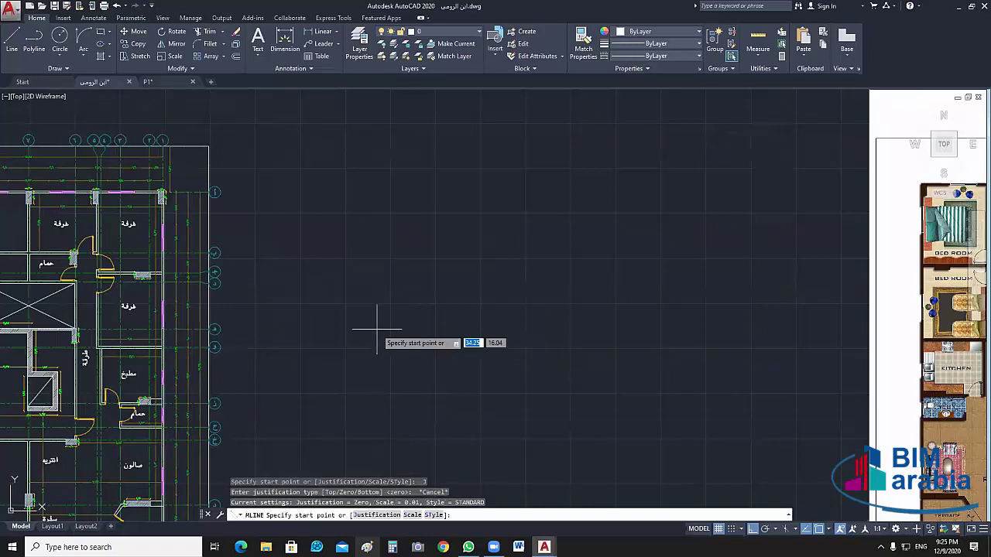
{"action": "key", "text": "Escape"}
Select the right room's top wall to inspect its multiline properties, then deselect it
{"action": "middle_click_drag", "start_coordinate": [157, 228], "coordinate": [414, 244]}
{"action": "scroll", "coordinate": [415, 245], "scroll_direction": "up", "scroll_amount": 5}
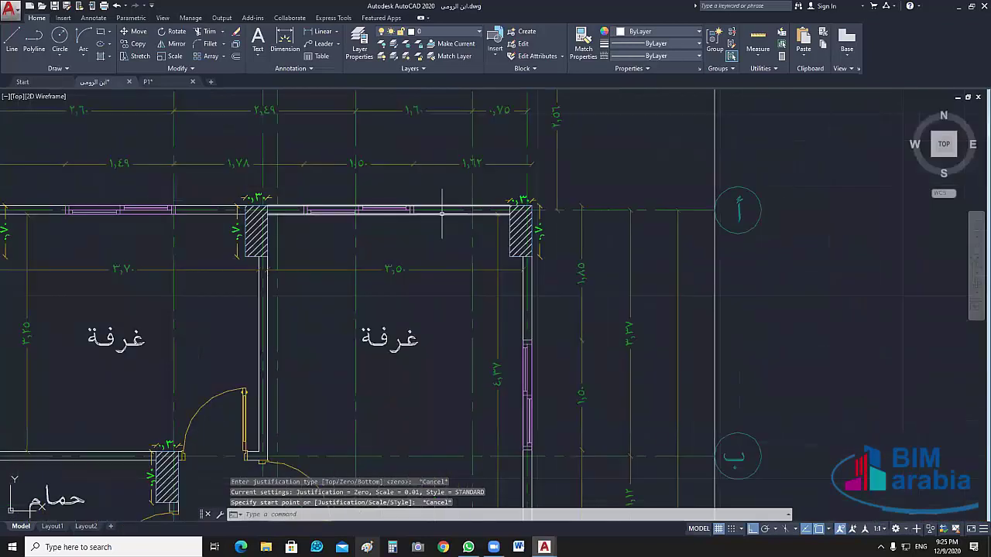
{"action": "left_click", "coordinate": [440, 214]}
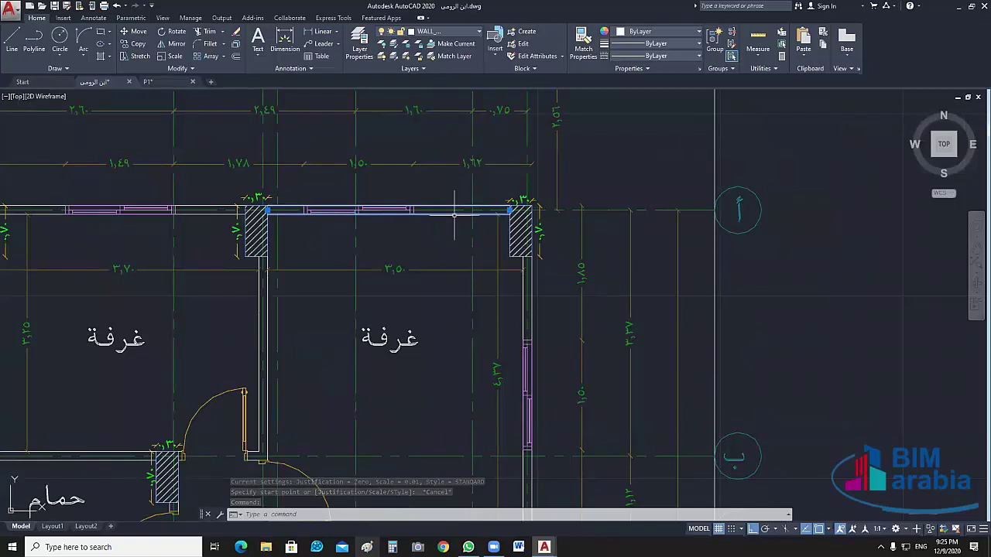
{"action": "mouse_move", "coordinate": [454, 214]}
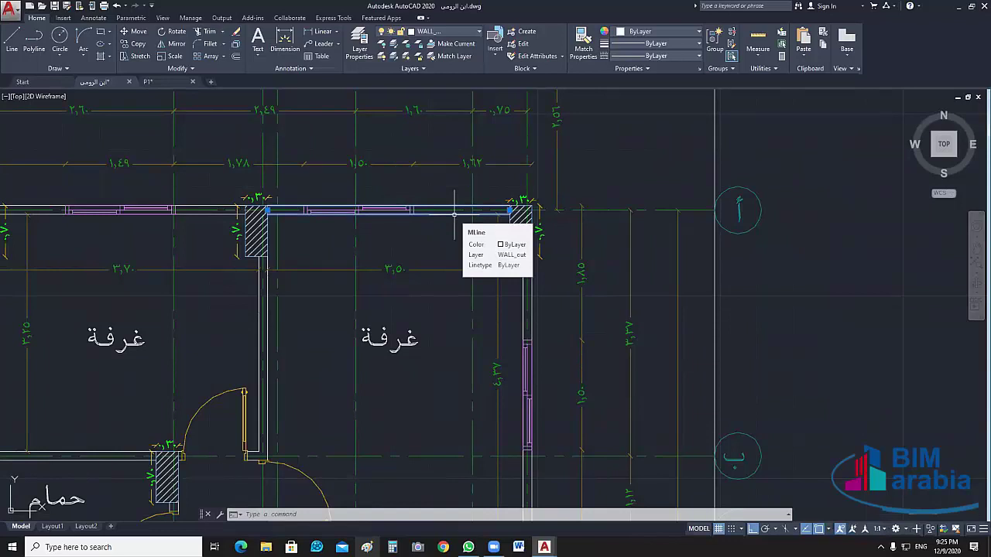
{"action": "key", "text": "Escape"}
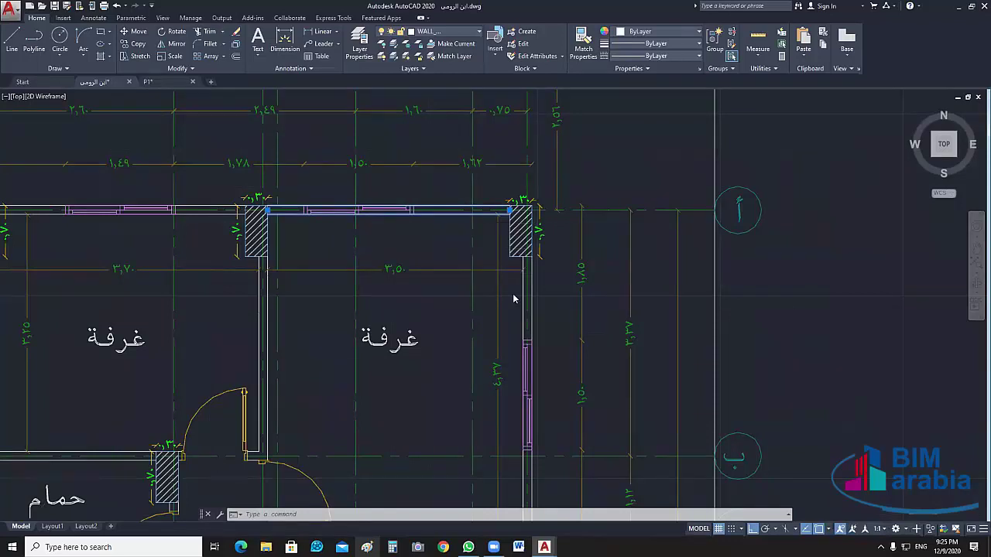
{"action": "scroll", "coordinate": [442, 271], "scroll_direction": "down", "scroll_amount": 5}
Start MLINE with Bottom justification and a 0.12 wall scale
{"action": "middle_click_drag", "start_coordinate": [441, 270], "coordinate": [487, 284]}
{"action": "type", "text": "mline"}
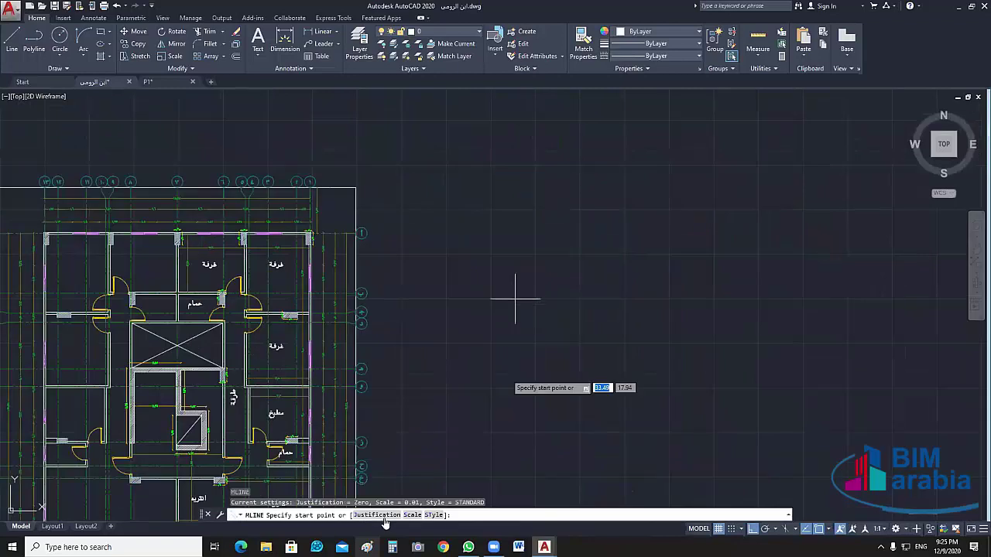
{"action": "key", "text": "Return"}
{"action": "type", "text": "j"}
{"action": "key", "text": "Return"}
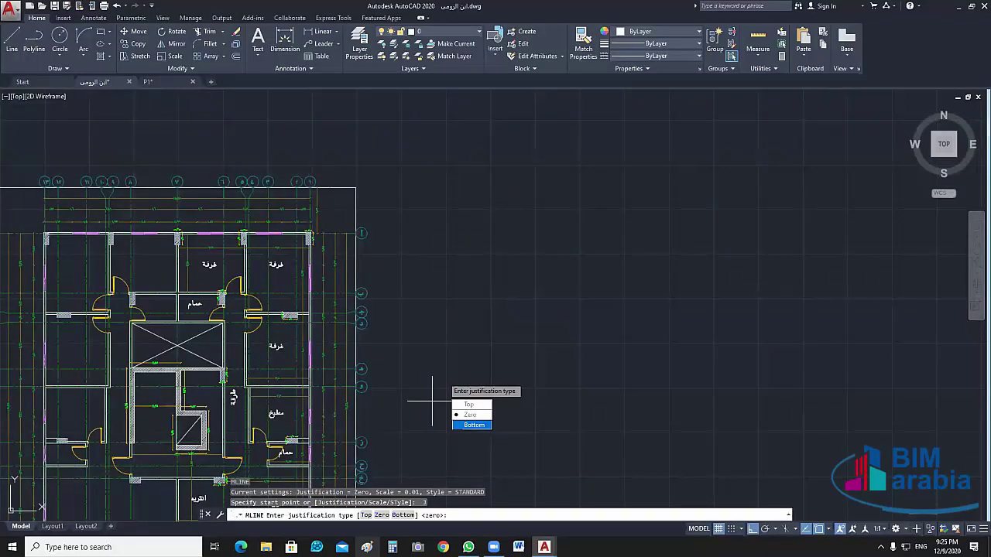
{"action": "left_click", "coordinate": [403, 515]}
{"action": "type", "text": "s"}
{"action": "key", "text": "Return"}
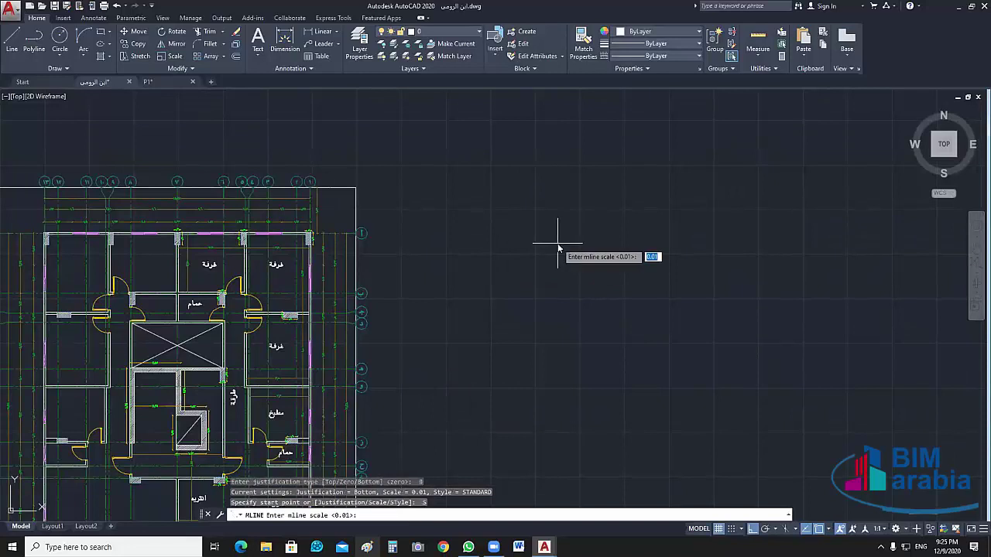
{"action": "type", "text": ".12"}
{"action": "key", "text": "Return"}
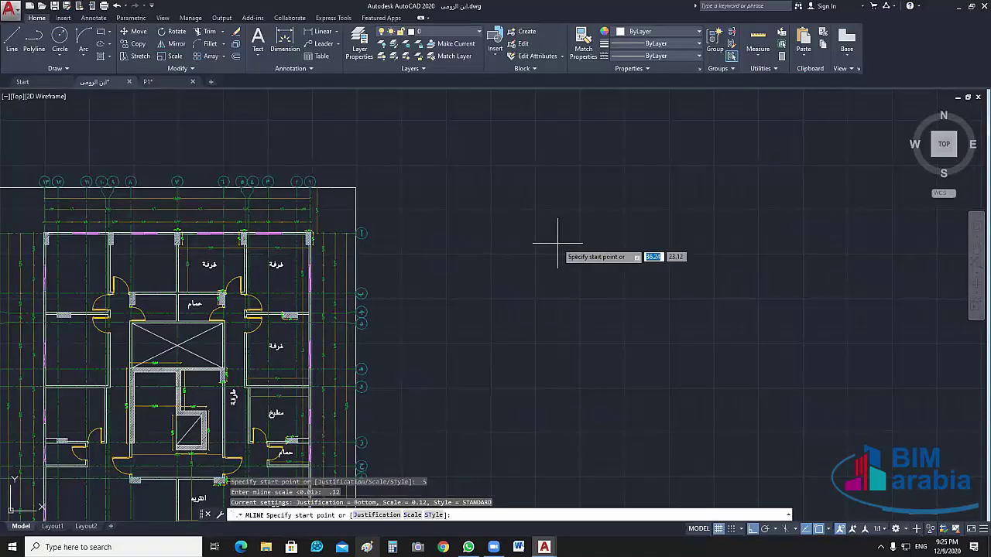
Draw the walls 3.5 right, 4.37 down and 3.5 left, then close the rectangle
{"action": "left_click", "coordinate": [496, 232]}
{"action": "scroll", "coordinate": [595, 232], "scroll_direction": "up", "scroll_amount": 2}
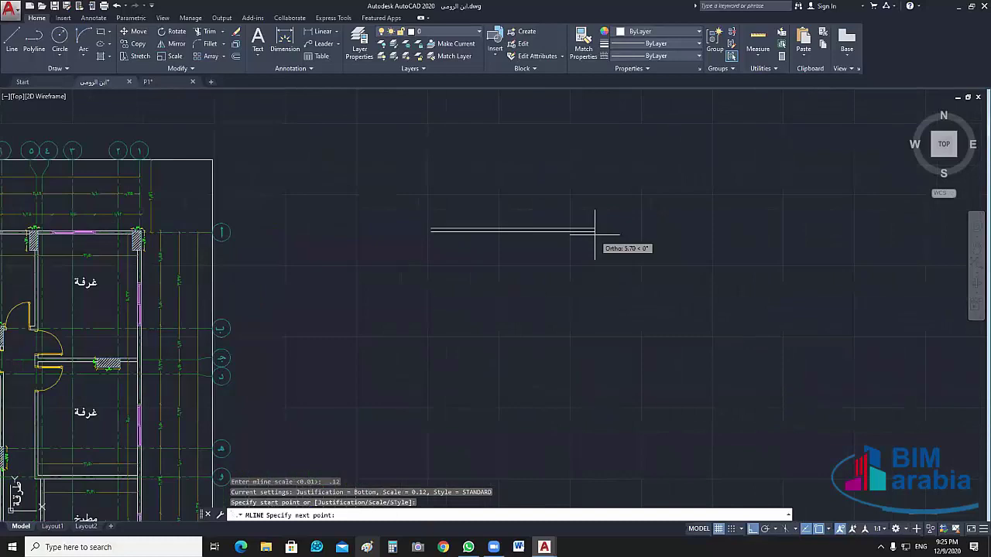
{"action": "middle_click_drag", "start_coordinate": [518, 231], "coordinate": [612, 229]}
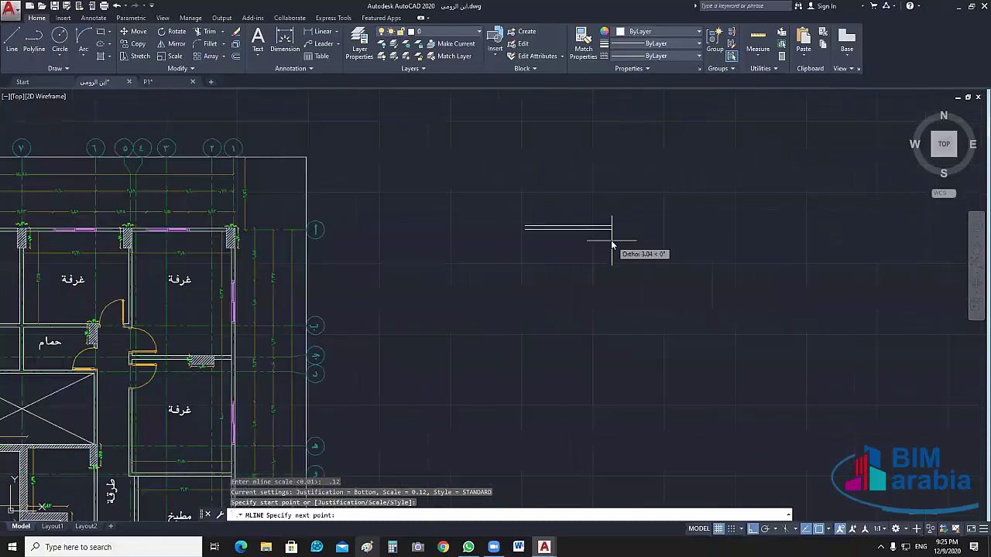
{"action": "type", "text": "3.5"}
{"action": "key", "text": "Return"}
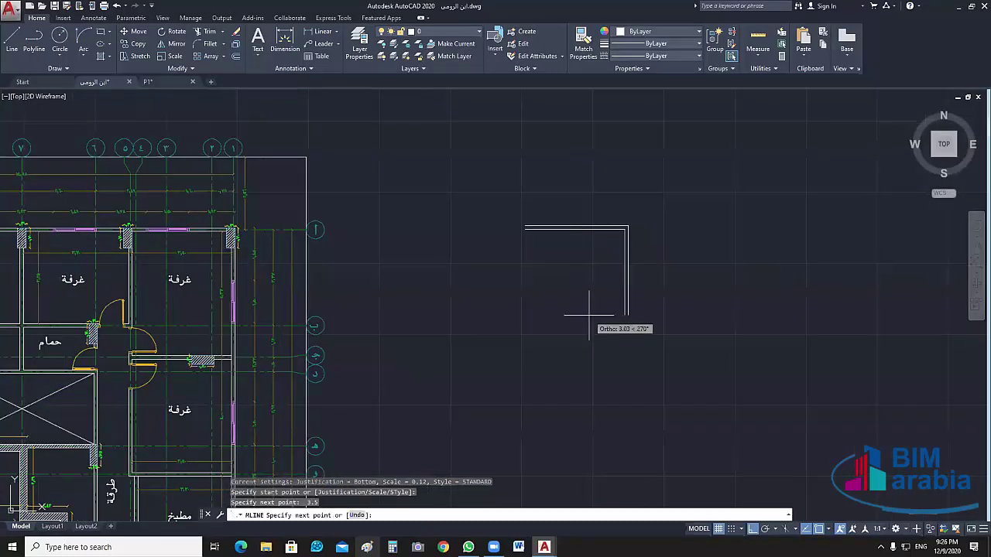
{"action": "type", "text": "4.37"}
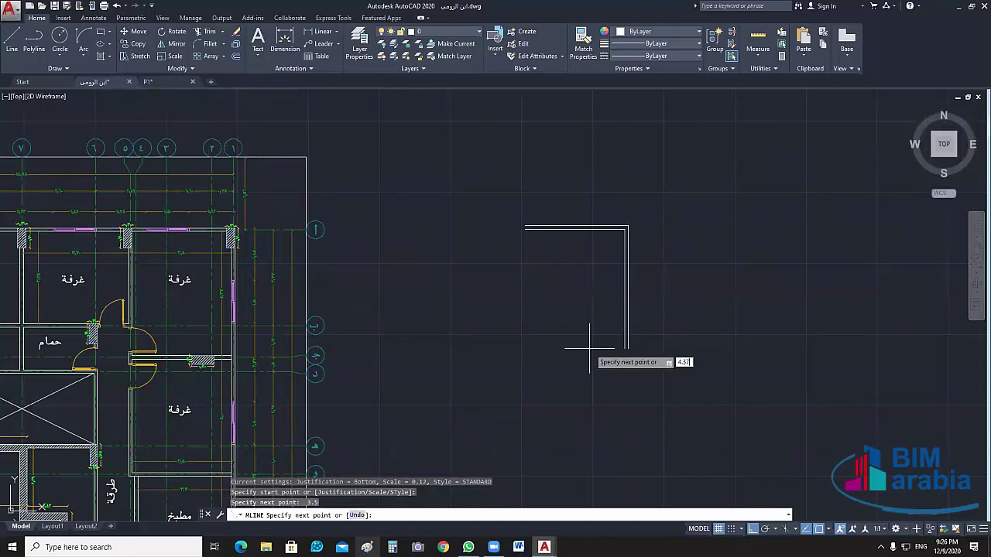
{"action": "key", "text": "Return"}
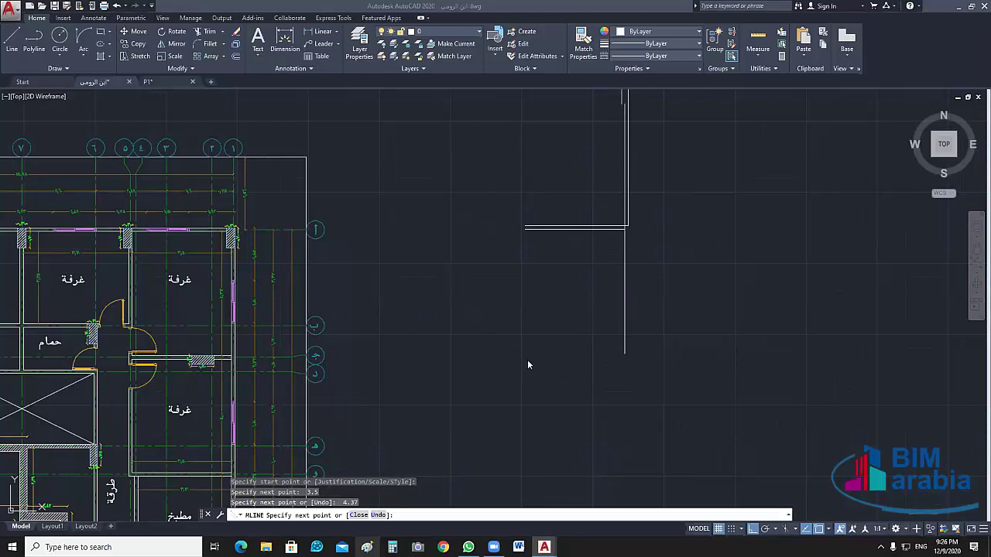
{"action": "right_click", "coordinate": [527, 362]}
{"action": "key", "text": "Escape"}
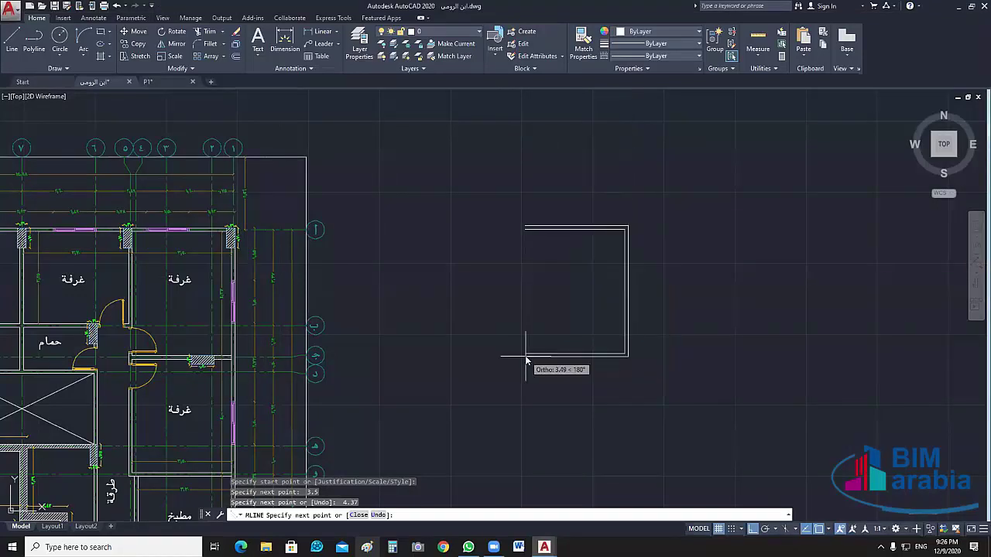
{"action": "type", "text": "3.5"}
{"action": "key", "text": "Return"}
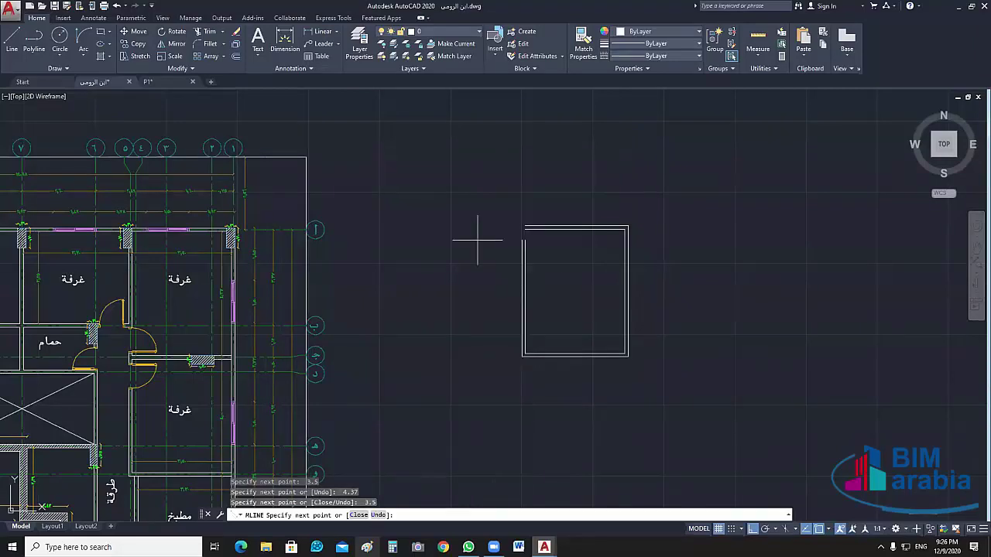
{"action": "type", "text": "c"}
{"action": "key", "text": "Return"}
{"action": "scroll", "coordinate": [568, 229], "scroll_direction": "up", "scroll_amount": 2}
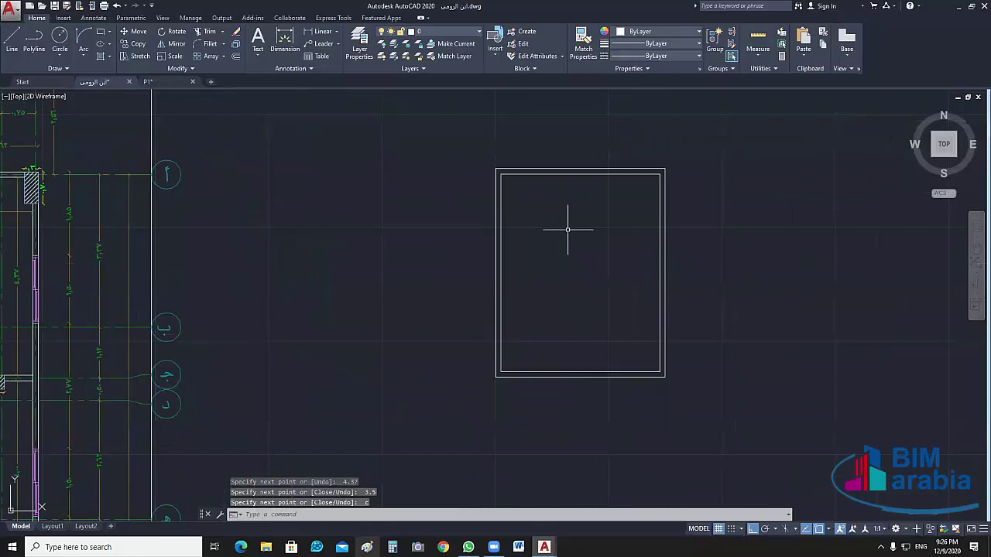
{"action": "scroll", "coordinate": [567, 230], "scroll_direction": "down", "scroll_amount": 2}
Add a vertical 4.37 linear dimension along the outline's left wall
{"action": "scroll", "coordinate": [579, 287], "scroll_direction": "up", "scroll_amount": 2}
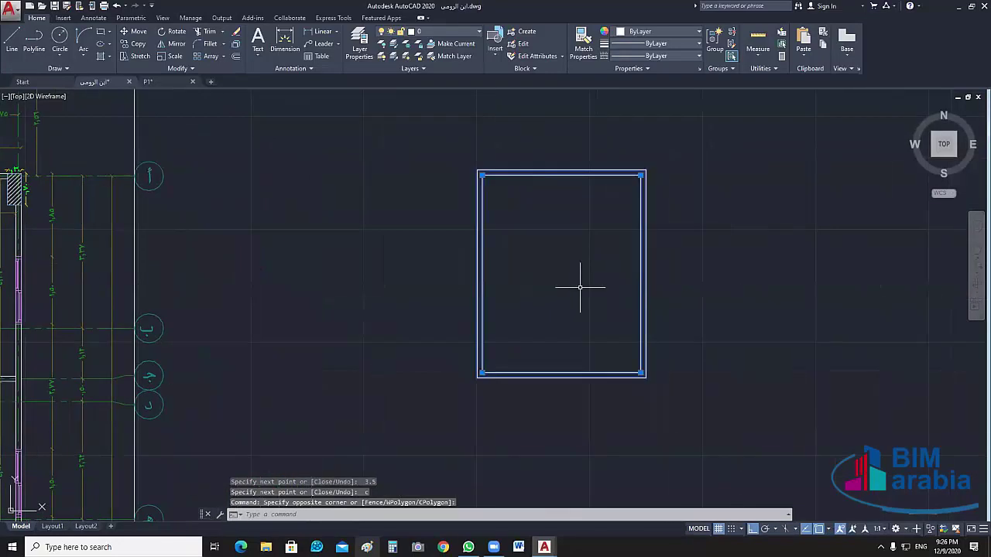
{"action": "middle_click_drag", "start_coordinate": [579, 287], "coordinate": [530, 320]}
{"action": "left_click", "coordinate": [321, 104]}
{"action": "key", "text": "Escape"}
{"action": "type", "text": "dli"}
{"action": "key", "text": "Return"}
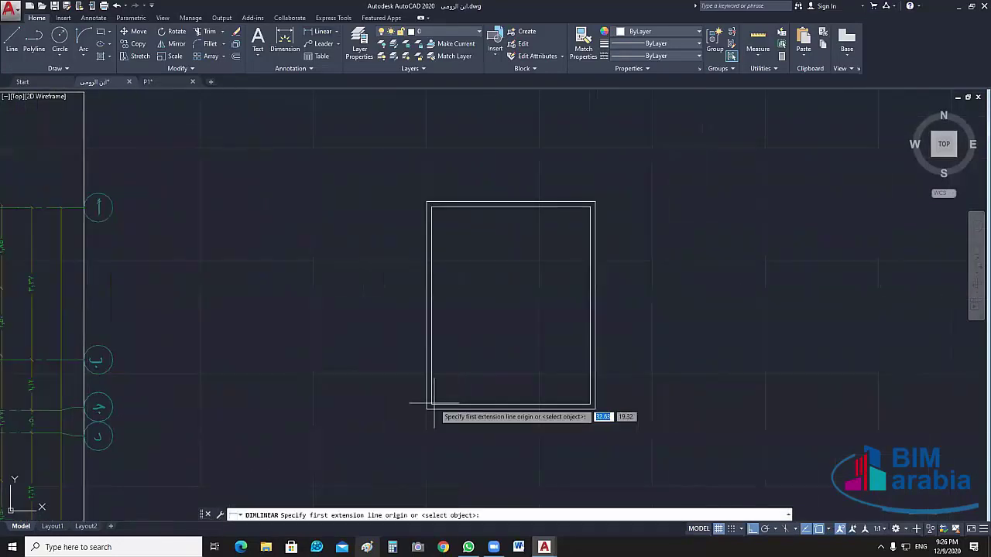
{"action": "left_click", "coordinate": [431, 404]}
{"action": "left_click", "coordinate": [431, 204]}
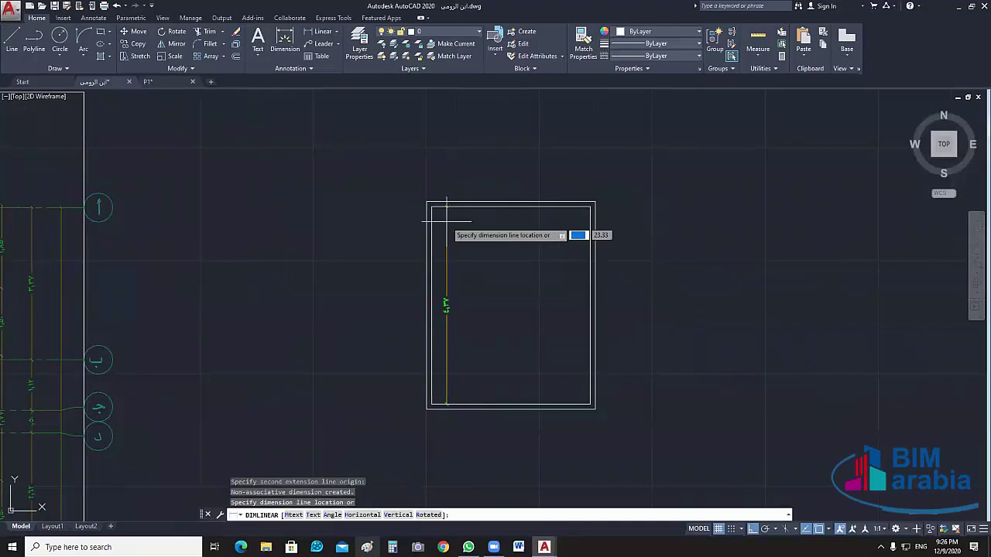
{"action": "left_click", "coordinate": [447, 222]}
Add a horizontal 3.50 linear dimension across the outline's top
{"action": "key", "text": "Return"}
{"action": "left_click", "coordinate": [432, 205]}
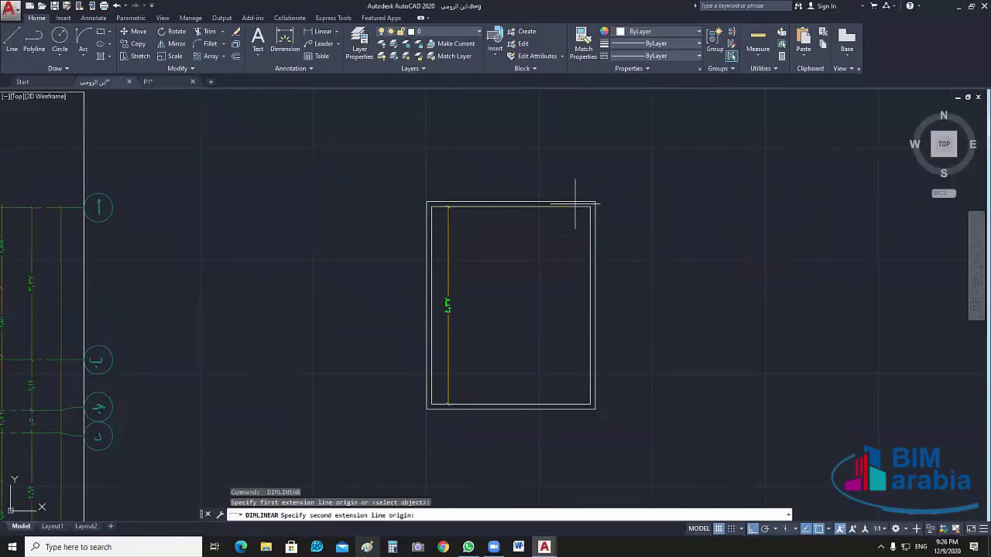
{"action": "left_click", "coordinate": [587, 205]}
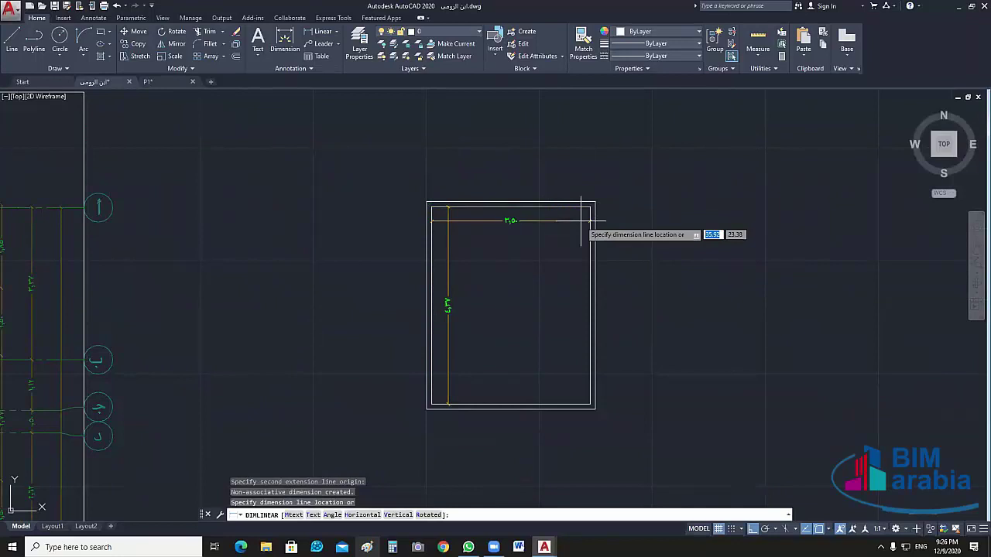
{"action": "left_click", "coordinate": [581, 221]}
{"action": "scroll", "coordinate": [605, 297], "scroll_direction": "down", "scroll_amount": 1}
{"action": "middle_click_drag", "start_coordinate": [606, 297], "coordinate": [615, 392]}
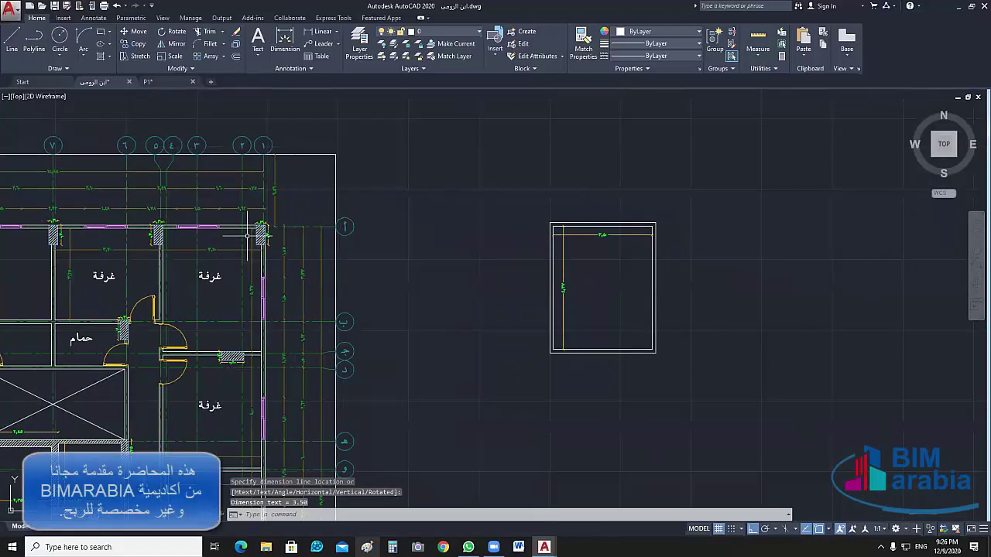
{"action": "mouse_move", "coordinate": [720, 207]}
{"action": "middle_mouse_down"}
{"action": "mouse_move", "coordinate": [779, 242]}
{"action": "mouse_move", "coordinate": [765, 245]}
{"action": "middle_mouse_up"}
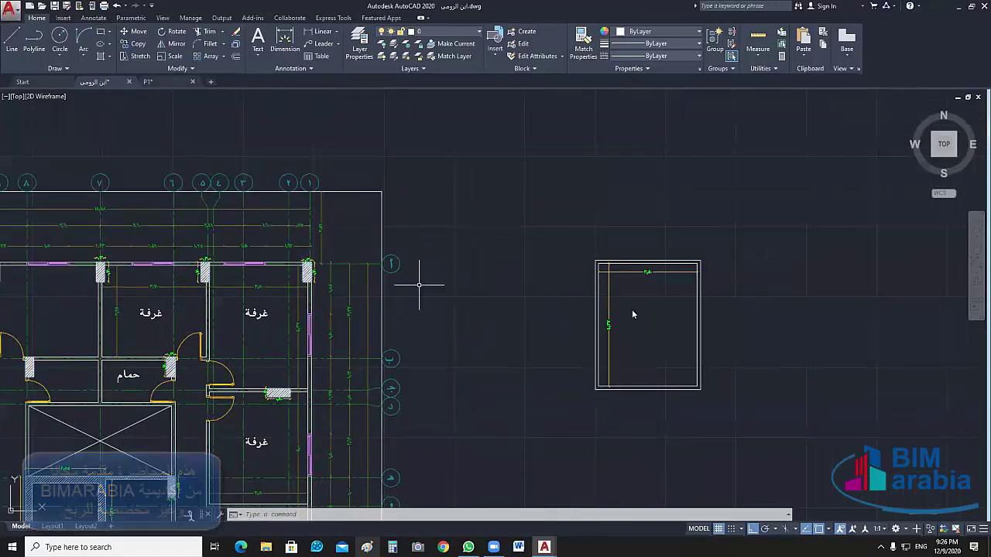
{"action": "middle_click_drag", "start_coordinate": [631, 308], "coordinate": [597, 324]}
Draw a small 0.3 by 0.7 rectangle near the room outline
{"action": "scroll", "coordinate": [597, 304], "scroll_direction": "up", "scroll_amount": 3}
{"action": "type", "text": "rec"}
{"action": "key", "text": "Return"}
{"action": "left_click", "coordinate": [594, 283]}
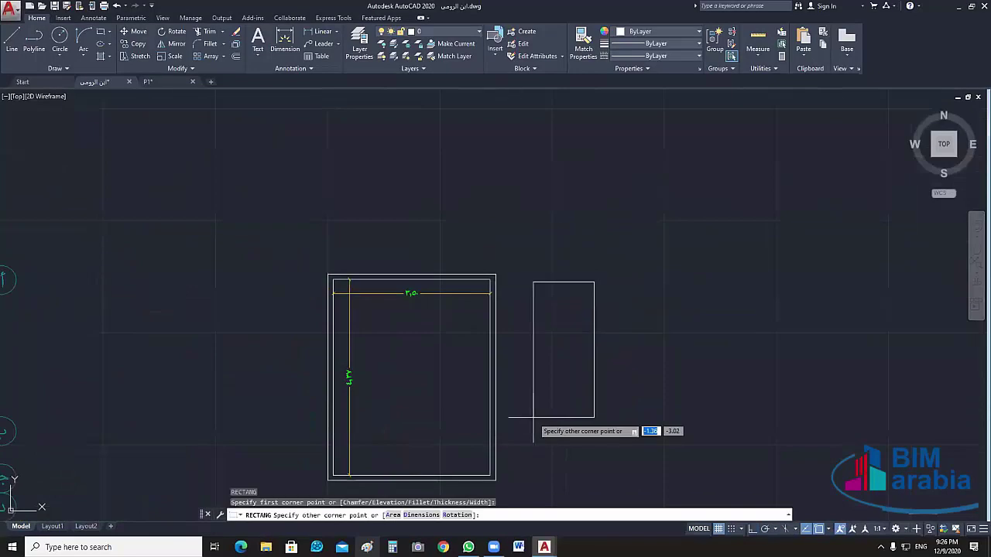
{"action": "type", "text": "3."}
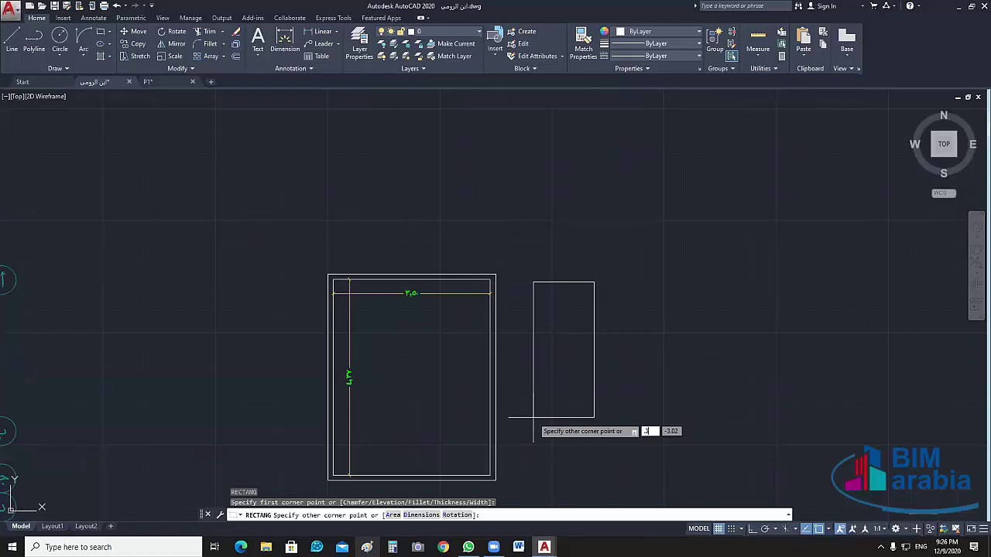
{"action": "type", "text": ",.7"}
{"action": "key", "text": "Return"}
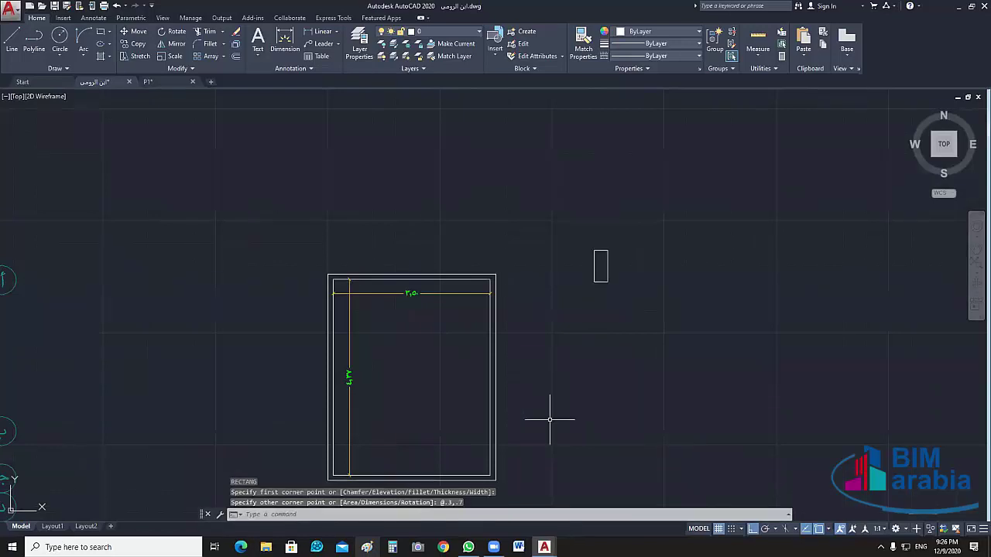
Dimension a floor plan column with its 0.50 height and 0.18 width
{"action": "middle_click_drag", "start_coordinate": [550, 420], "coordinate": [427, 341]}
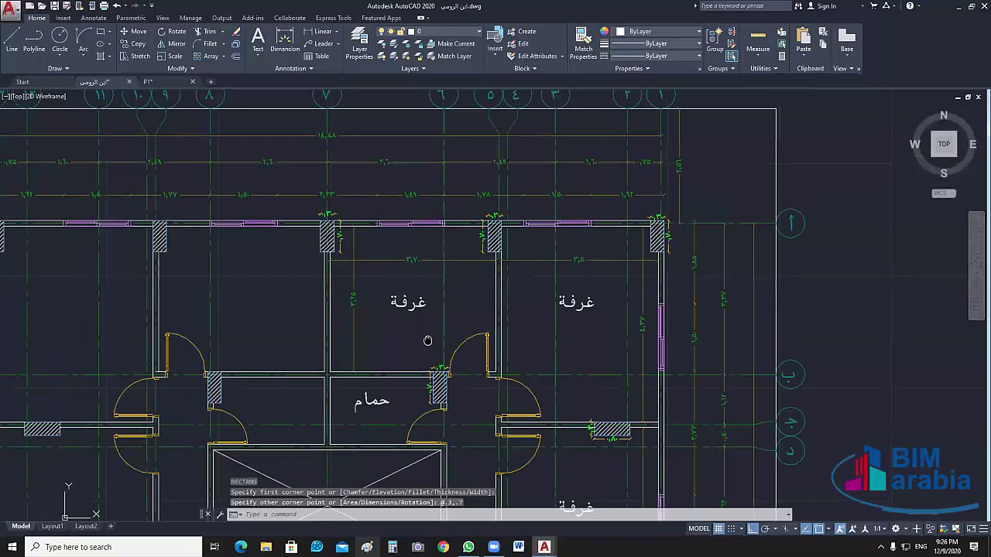
{"action": "scroll", "coordinate": [495, 217], "scroll_direction": "up", "scroll_amount": 7}
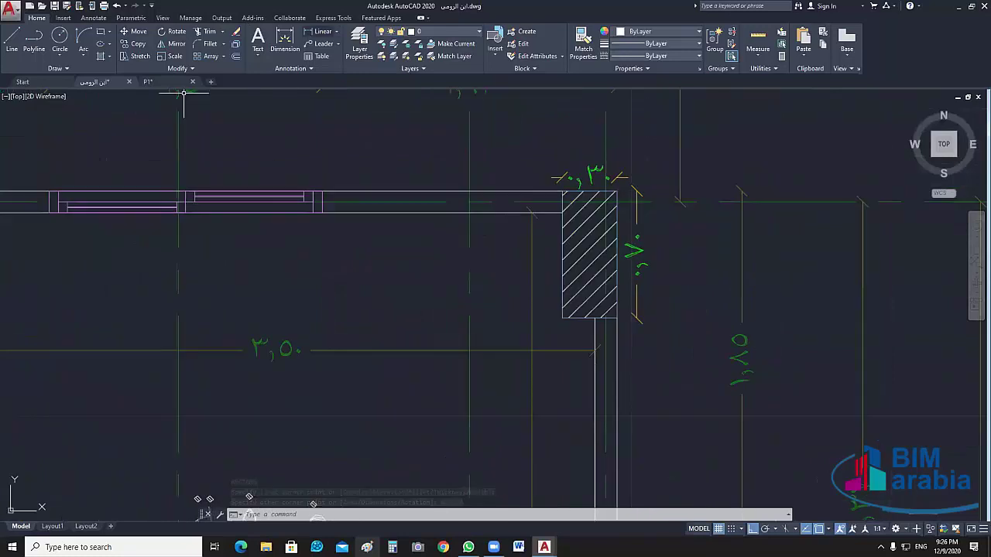
{"action": "type", "text": "dli"}
{"action": "key", "text": "Return"}
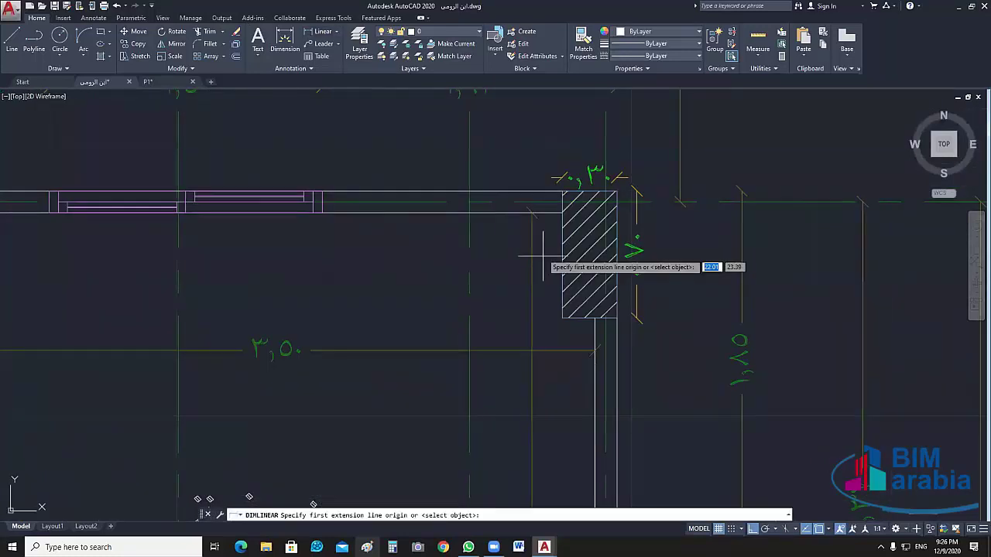
{"action": "left_click", "coordinate": [562, 211]}
{"action": "left_click", "coordinate": [562, 318]}
{"action": "left_click", "coordinate": [549, 329]}
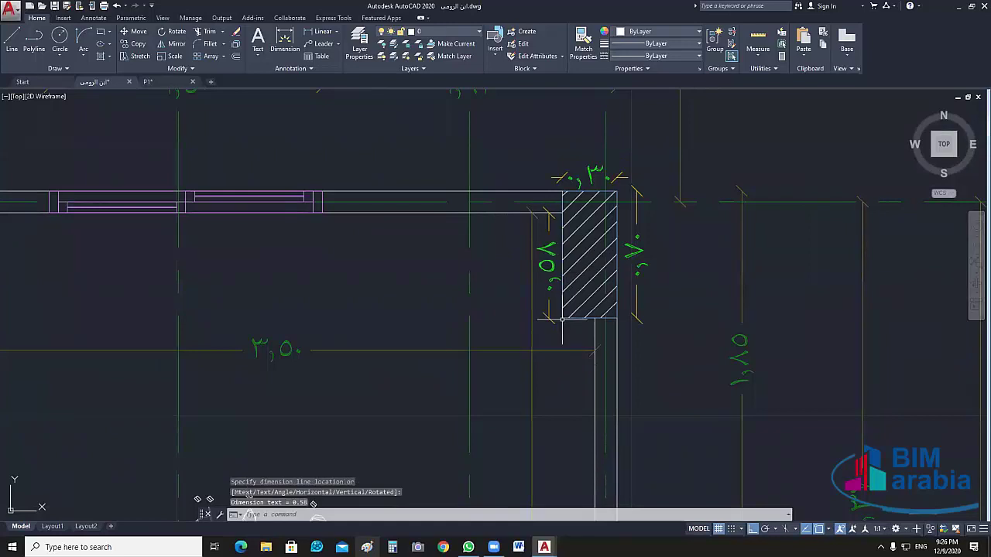
{"action": "key", "text": "space"}
{"action": "left_click", "coordinate": [562, 318]}
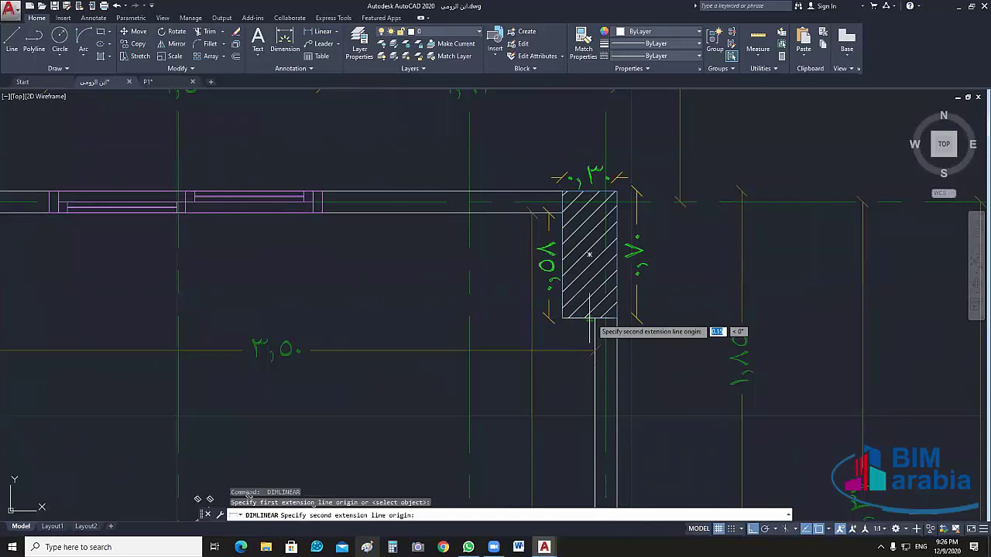
{"action": "left_click", "coordinate": [595, 318]}
{"action": "left_click", "coordinate": [596, 334]}
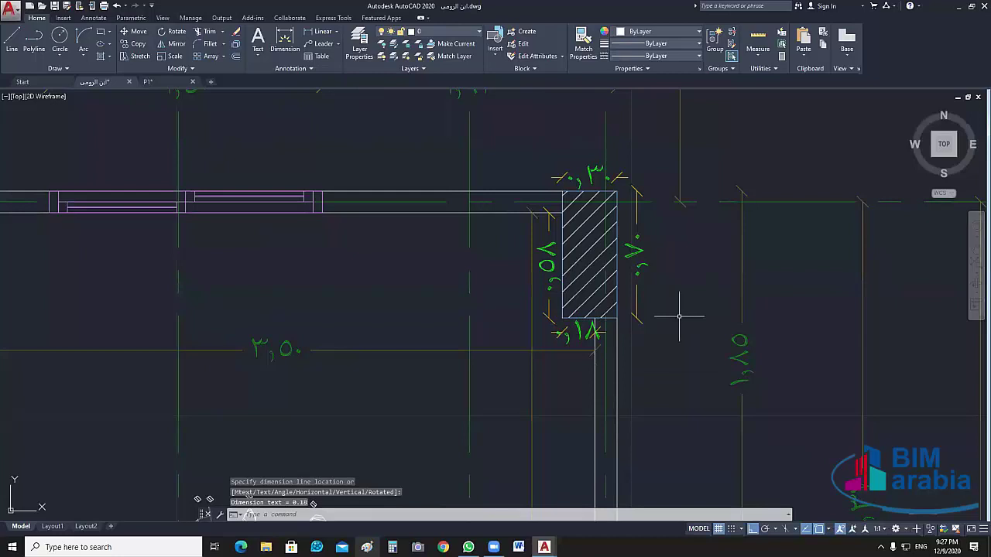
Draw a 0.18 by 0.58 column rectangle beside the room outline
{"action": "scroll", "coordinate": [769, 340], "scroll_direction": "down", "scroll_amount": 3}
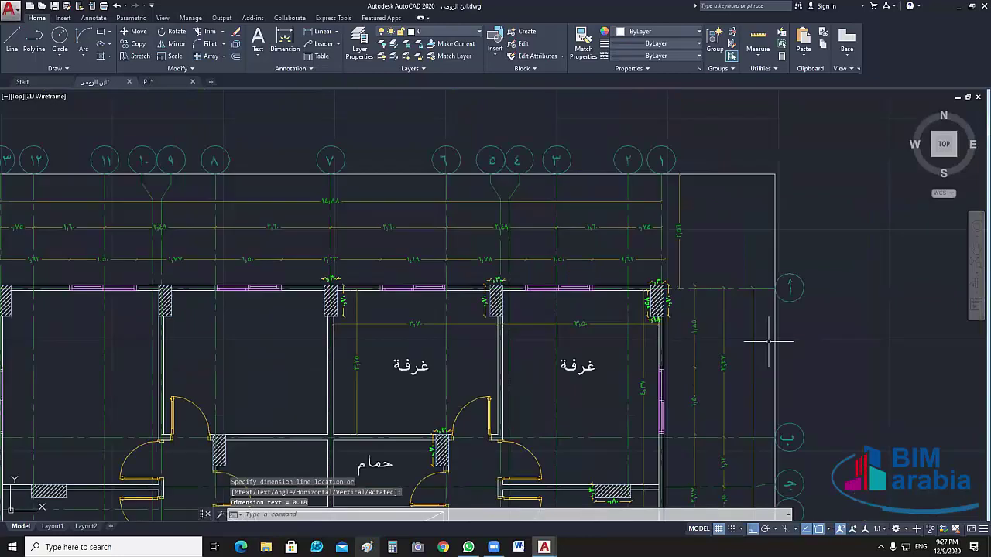
{"action": "scroll", "coordinate": [562, 341], "scroll_direction": "up", "scroll_amount": 6}
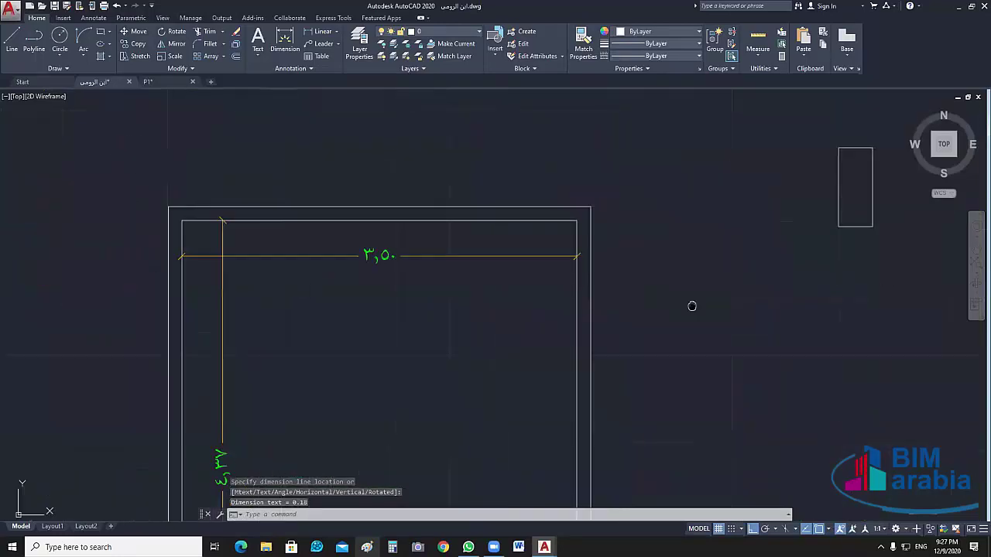
{"action": "middle_click_drag", "start_coordinate": [774, 352], "coordinate": [621, 352]}
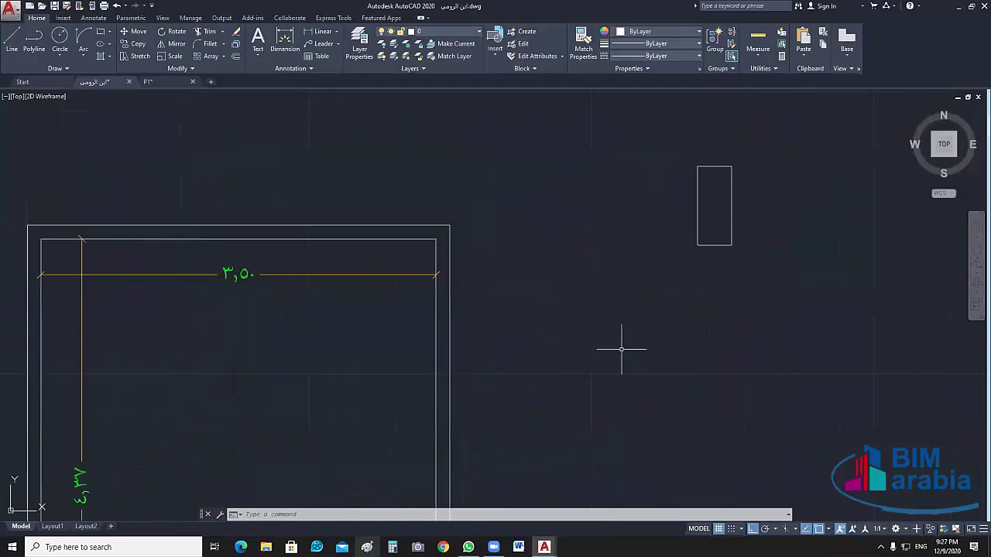
{"action": "type", "text": "rec"}
{"action": "key", "text": "Return"}
{"action": "left_click", "coordinate": [586, 381]}
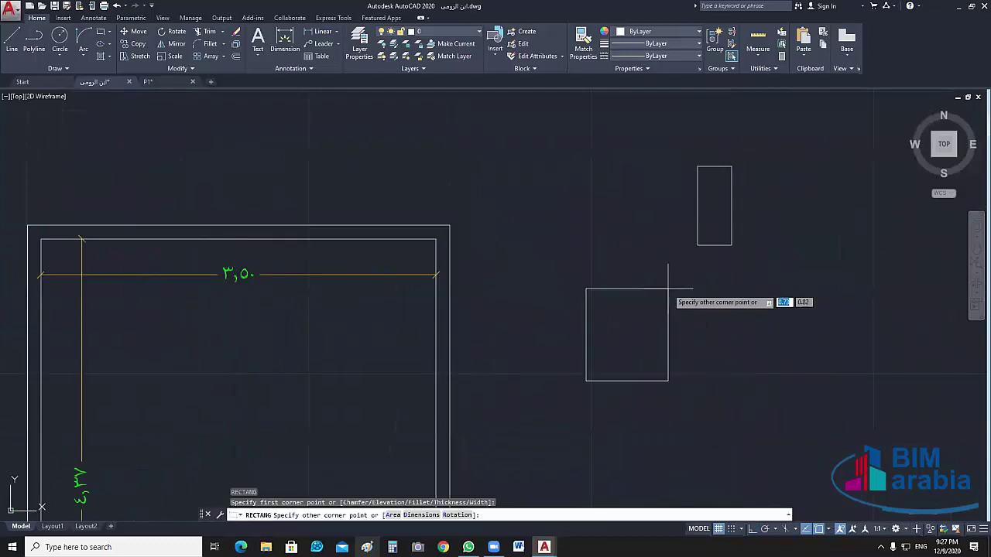
{"action": "type", "text": "-18"}
{"action": "key", "text": "Tab"}
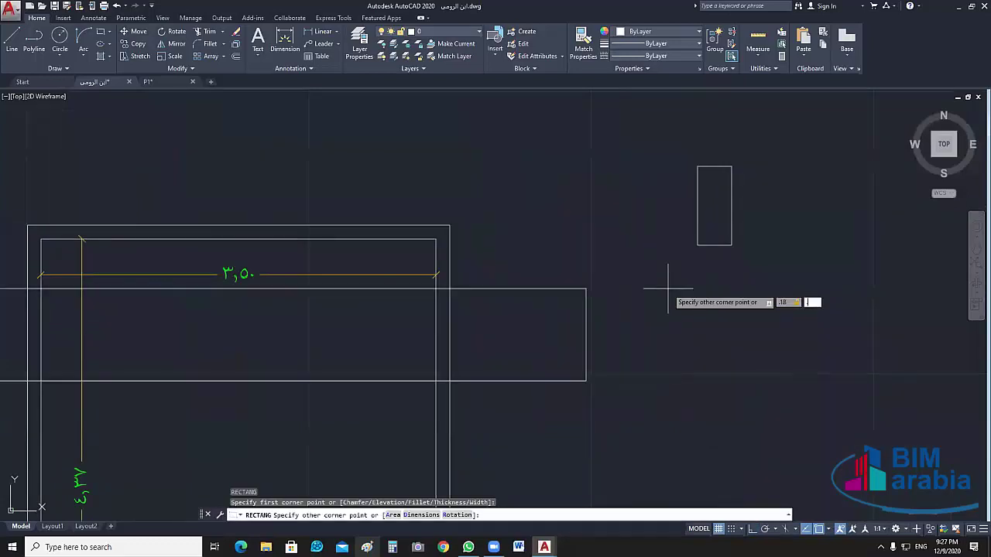
{"action": "type", "text": "58"}
{"action": "key", "text": "Return"}
Move the column rectangle into the outline's top-right corner
{"action": "left_click", "coordinate": [667, 288]}
{"action": "left_click", "coordinate": [553, 398]}
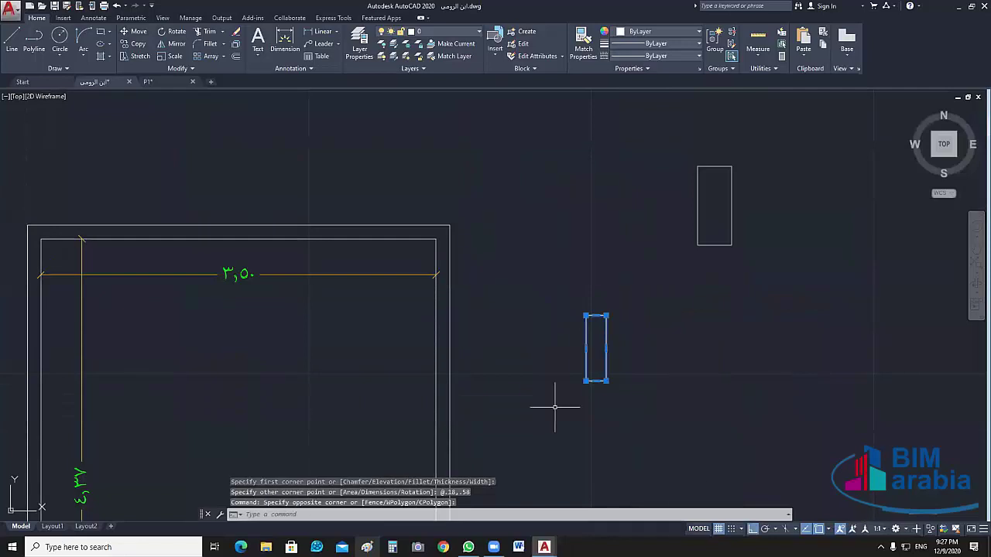
{"action": "type", "text": "m"}
{"action": "key", "text": "Return"}
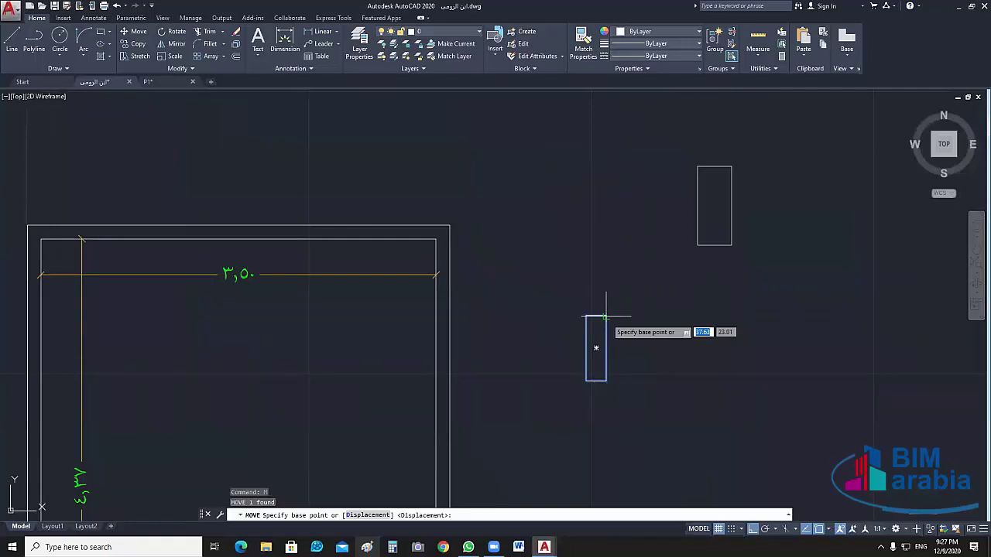
{"action": "left_click", "coordinate": [605, 317]}
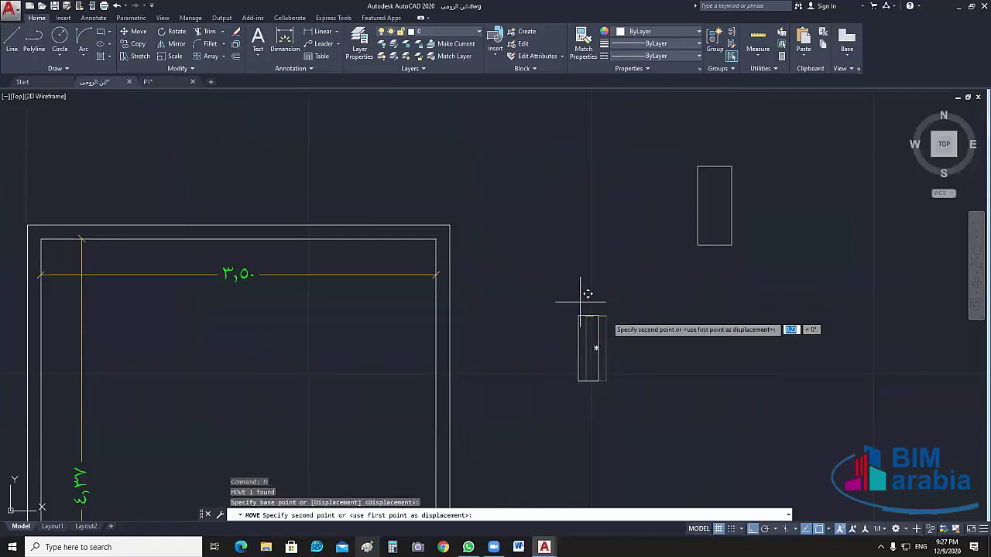
{"action": "left_click", "coordinate": [435, 238]}
{"action": "key", "text": "Escape"}
Move the column again so its top aligns with the inner wall line
{"action": "scroll", "coordinate": [576, 327], "scroll_direction": "down", "scroll_amount": 3}
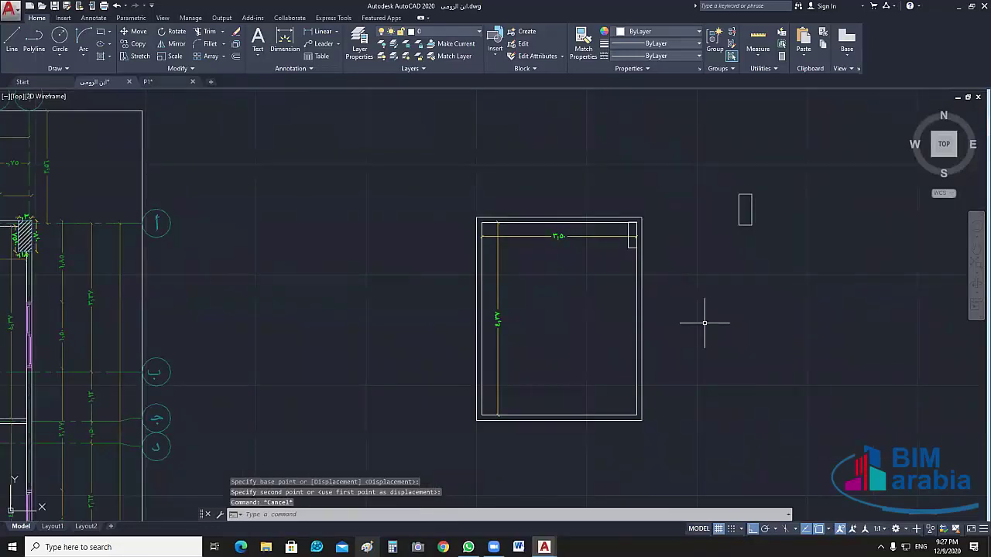
{"action": "middle_click_drag", "start_coordinate": [705, 323], "coordinate": [799, 299]}
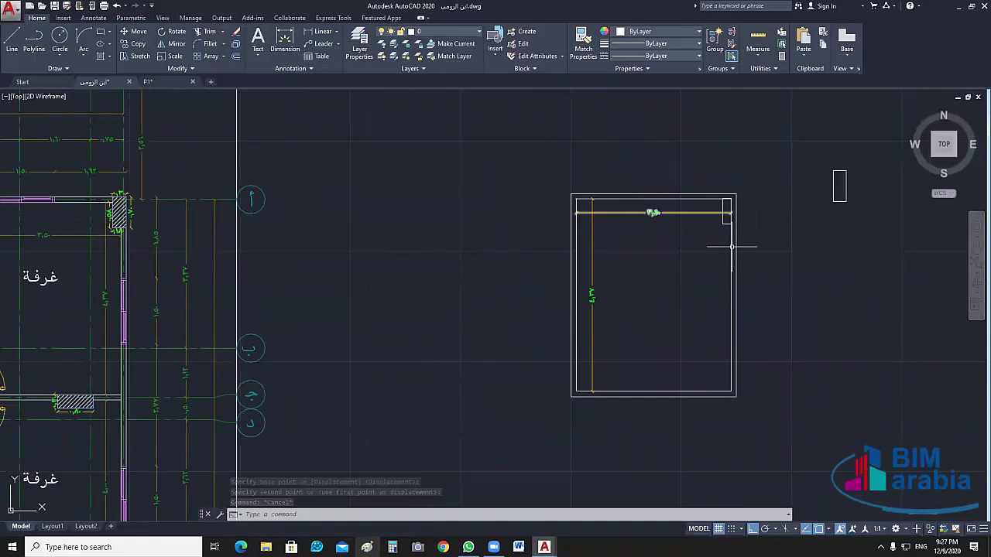
{"action": "scroll", "coordinate": [731, 246], "scroll_direction": "up", "scroll_amount": 5}
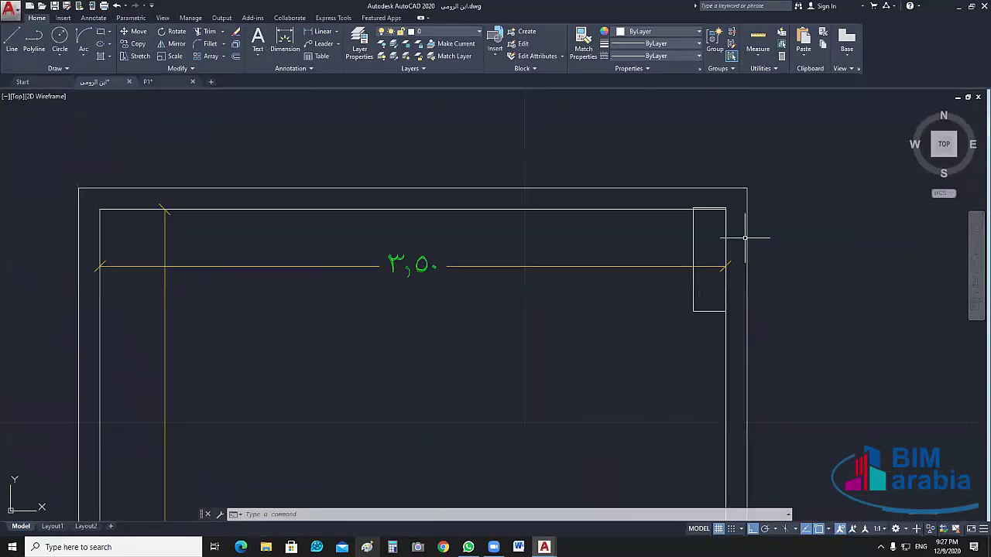
{"action": "left_click", "coordinate": [745, 237]}
{"action": "left_click", "coordinate": [668, 234]}
{"action": "middle_click_drag", "start_coordinate": [783, 263], "coordinate": [784, 266]}
{"action": "scroll", "coordinate": [783, 266], "scroll_direction": "up", "scroll_amount": 2}
{"action": "type", "text": "m"}
{"action": "key", "text": "Return"}
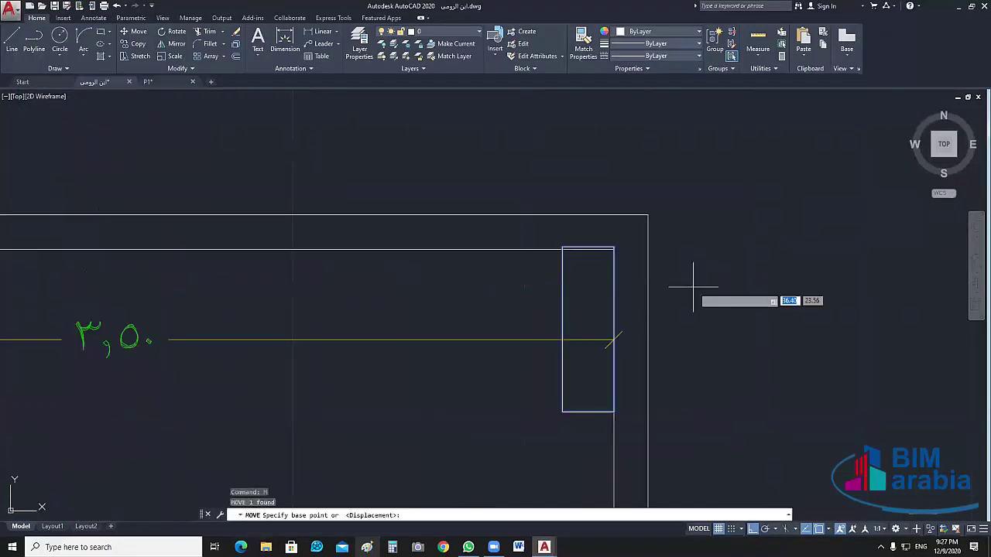
{"action": "scroll", "coordinate": [699, 297], "scroll_direction": "up", "scroll_amount": 2}
{"action": "left_click", "coordinate": [570, 225]}
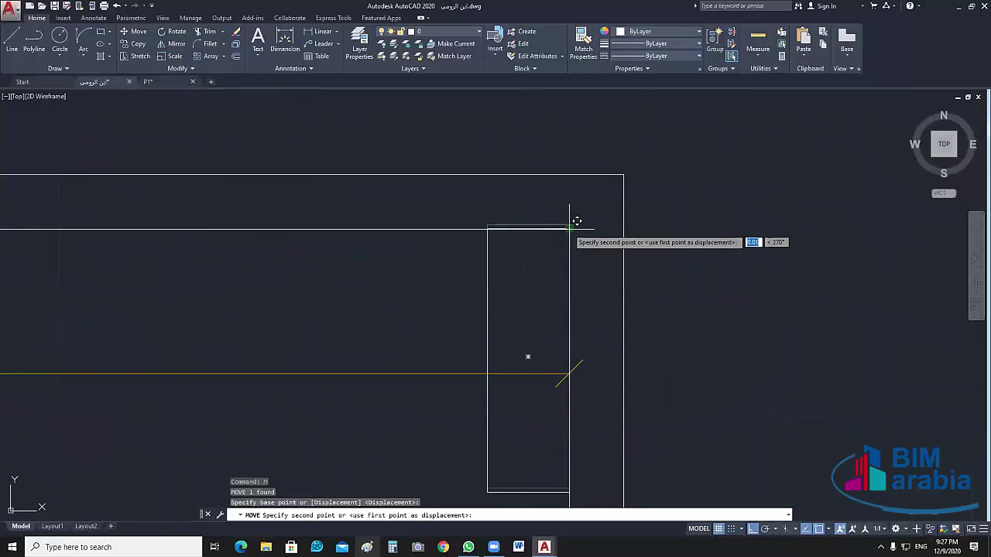
{"action": "left_click", "coordinate": [570, 230]}
{"action": "scroll", "coordinate": [713, 271], "scroll_direction": "down", "scroll_amount": 2}
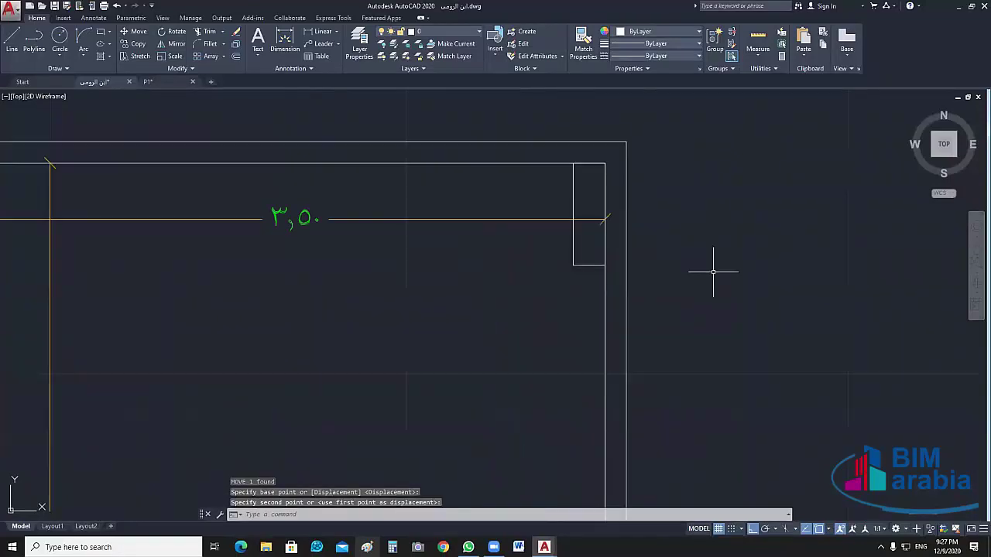
{"action": "scroll", "coordinate": [713, 272], "scroll_direction": "down", "scroll_amount": 4}
{"action": "scroll", "coordinate": [641, 285], "scroll_direction": "up", "scroll_amount": 2}
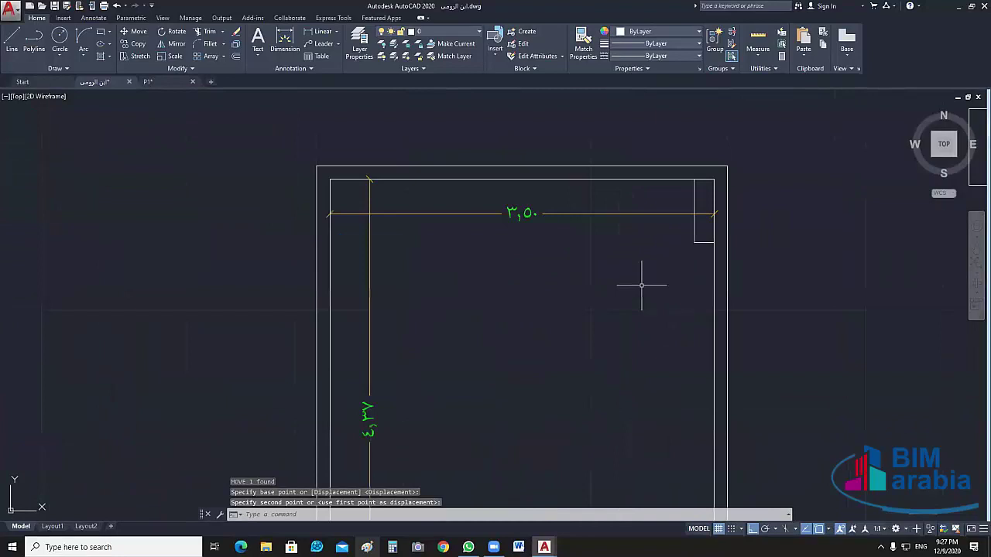
{"action": "scroll", "coordinate": [627, 278], "scroll_direction": "down", "scroll_amount": 2}
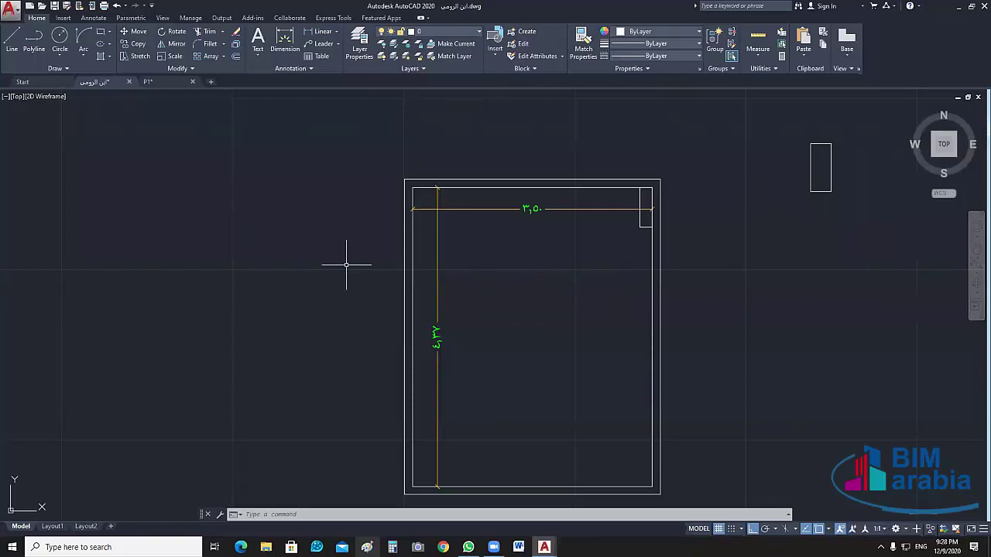
{"action": "scroll", "coordinate": [524, 287], "scroll_direction": "down", "scroll_amount": 8}
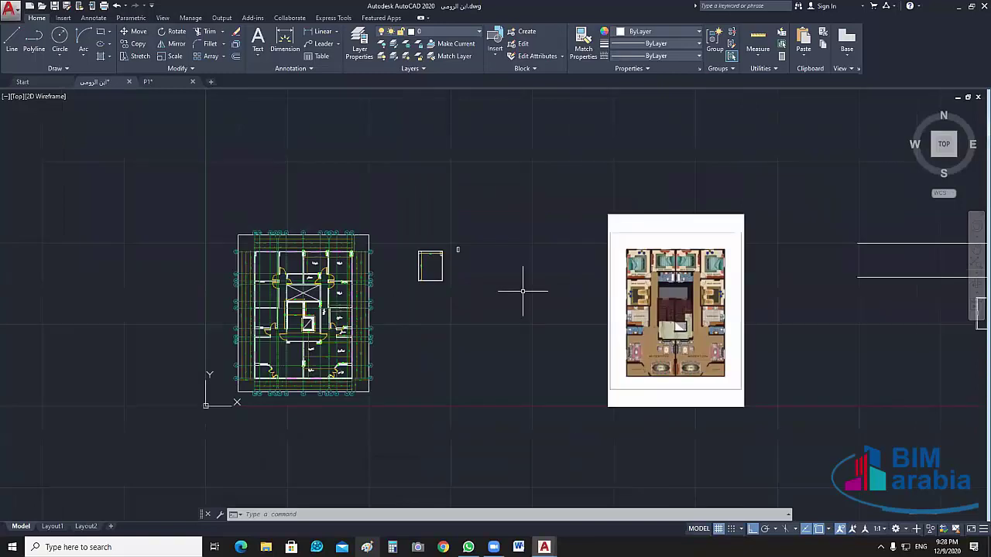
{"action": "scroll", "coordinate": [279, 285], "scroll_direction": "up", "scroll_amount": 6}
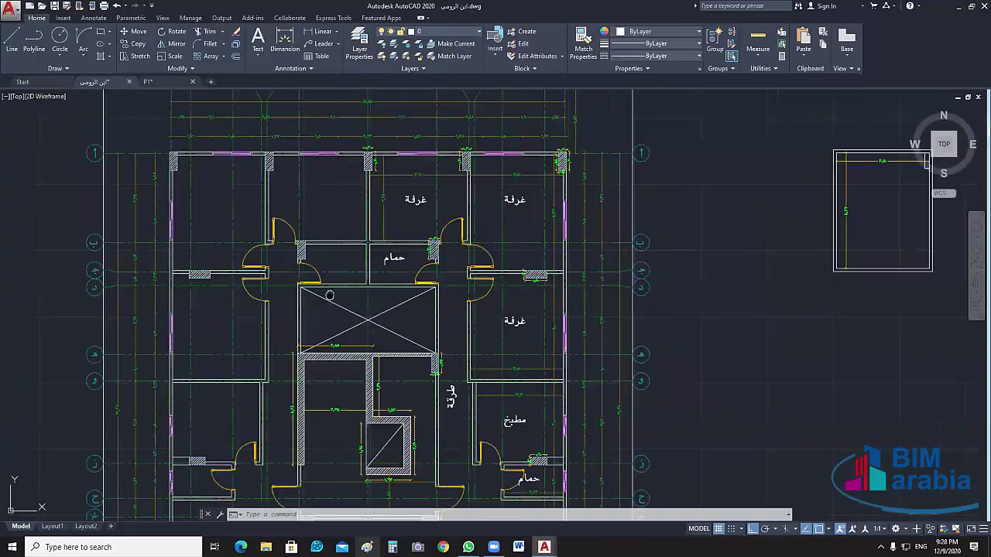
{"action": "middle_click_drag", "start_coordinate": [424, 259], "coordinate": [442, 264]}
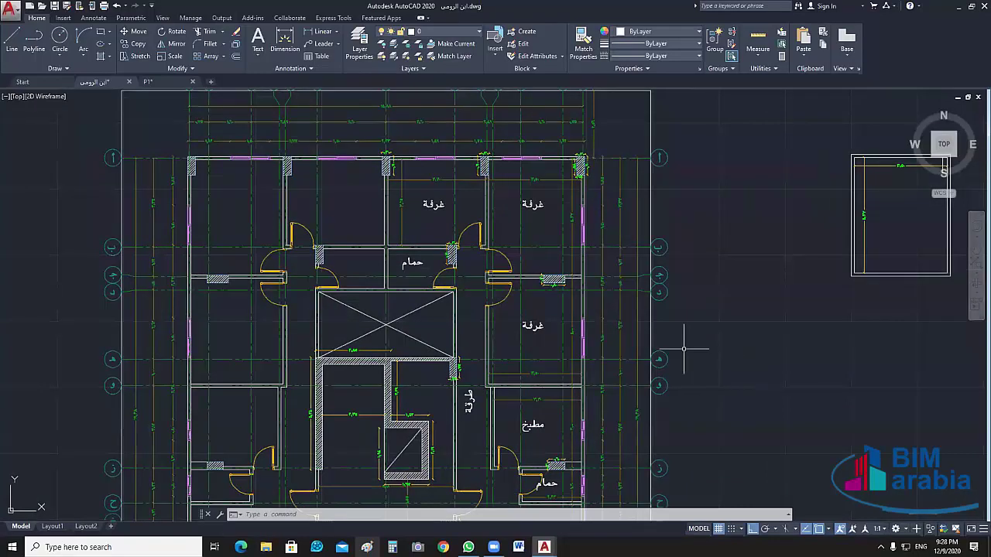
{"action": "scroll", "coordinate": [694, 343], "scroll_direction": "down", "scroll_amount": 8}
{"action": "scroll", "coordinate": [746, 287], "scroll_direction": "up", "scroll_amount": 3}
{"action": "scroll", "coordinate": [618, 337], "scroll_direction": "down", "scroll_amount": 4}
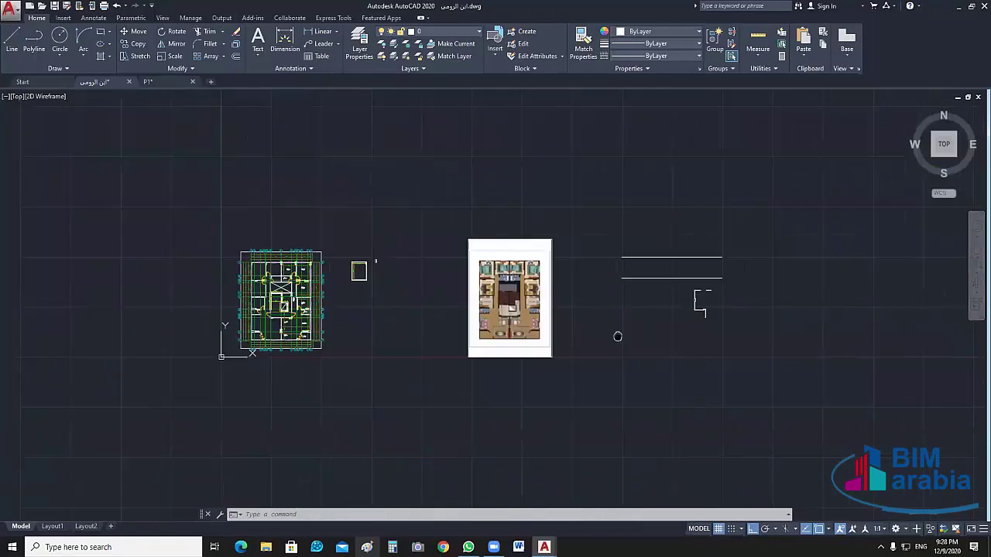
{"action": "scroll", "coordinate": [506, 356], "scroll_direction": "up", "scroll_amount": 4}
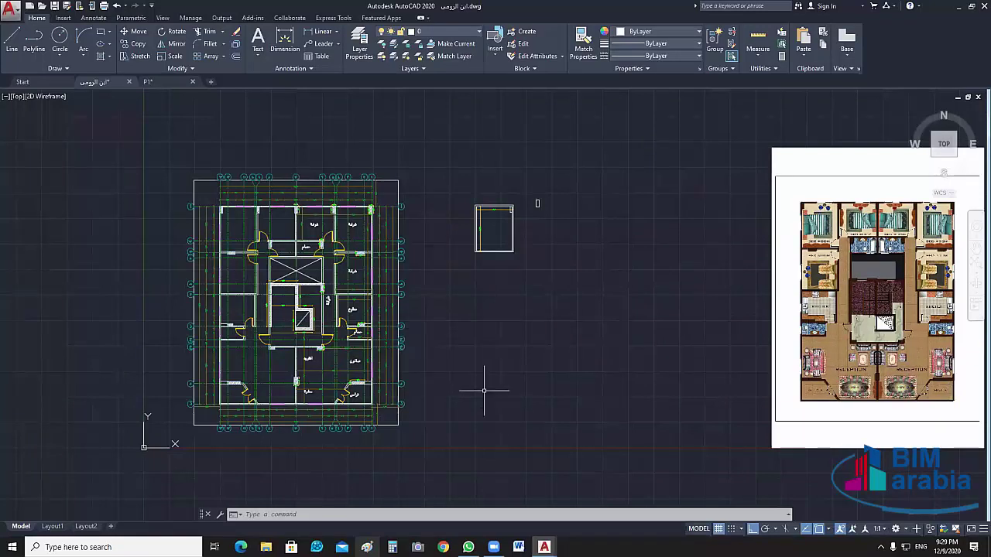
{"action": "middle_click_drag", "start_coordinate": [484, 389], "coordinate": [530, 376]}
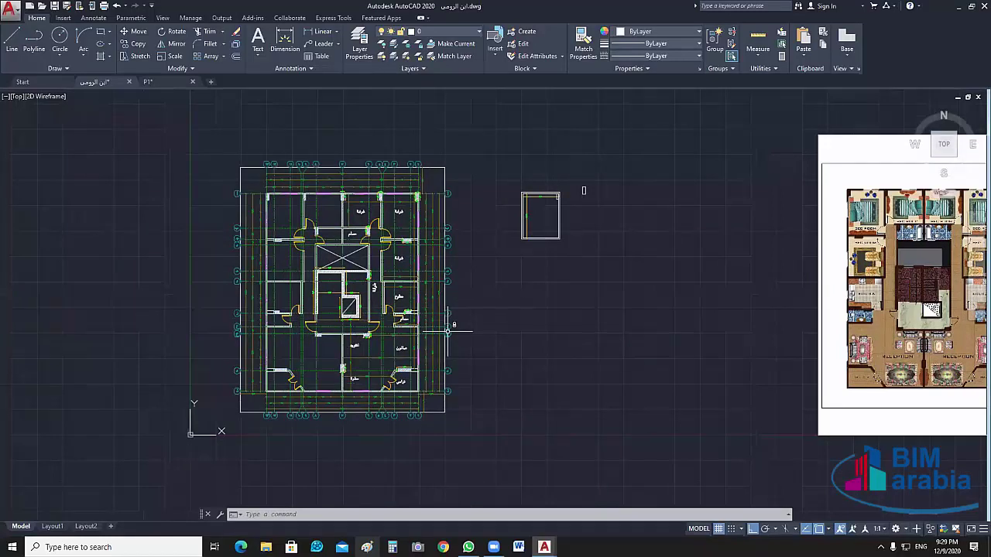
{"action": "scroll", "coordinate": [447, 332], "scroll_direction": "up", "scroll_amount": 2}
{"action": "scroll", "coordinate": [628, 420], "scroll_direction": "down", "scroll_amount": 2}
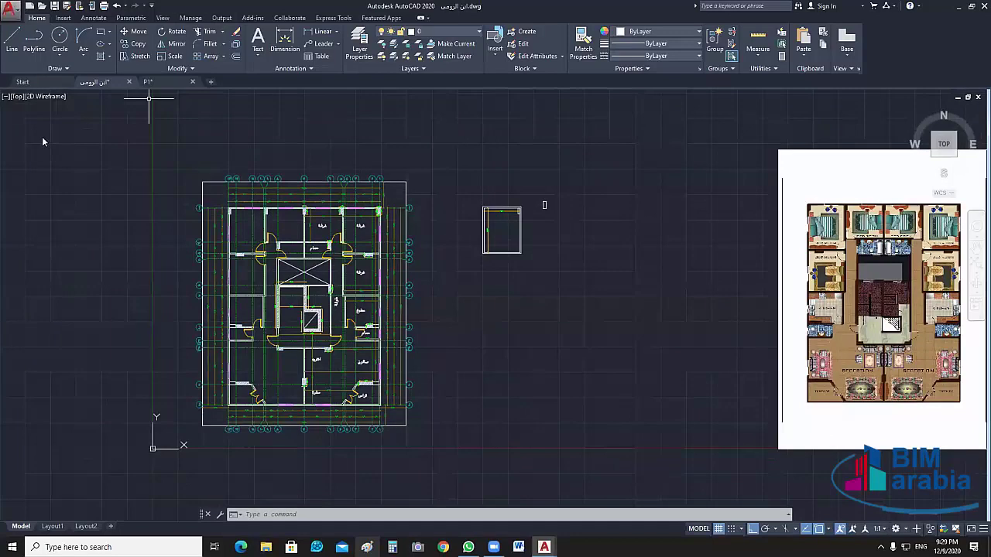
Use Save As to store a copy of the drawing named MAX
{"action": "key", "text": "alt+f"}
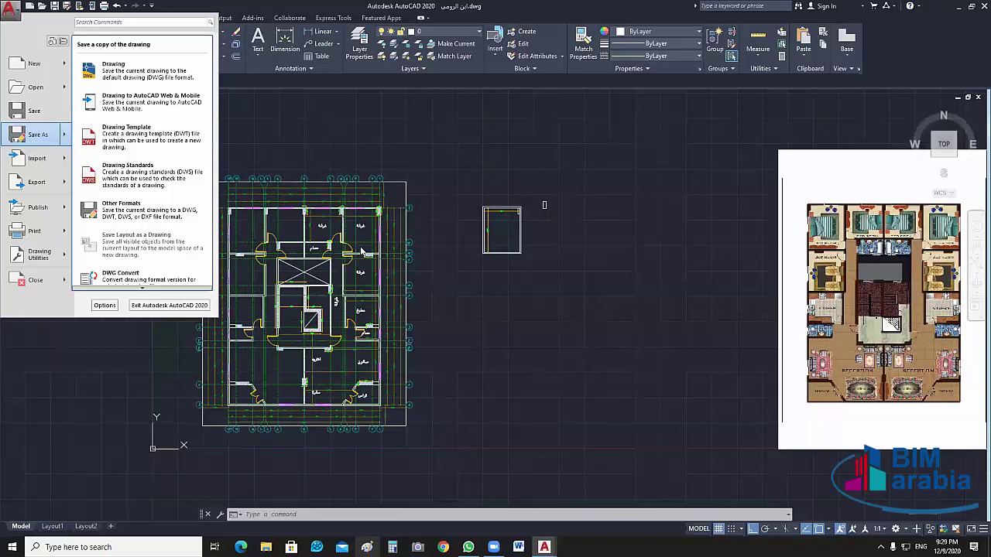
{"action": "key", "text": "Return"}
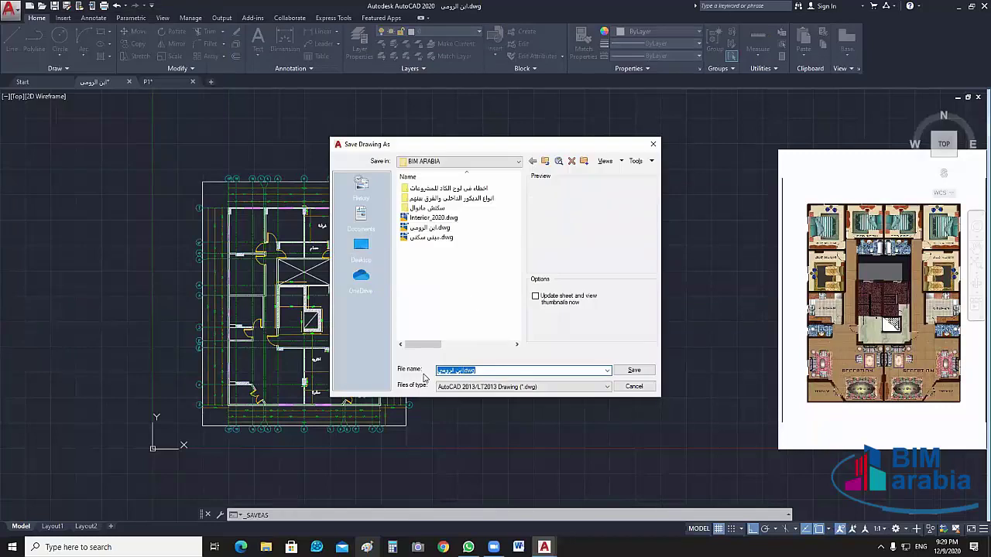
{"action": "type", "text": "MAX"}
{"action": "left_click", "coordinate": [634, 370]}
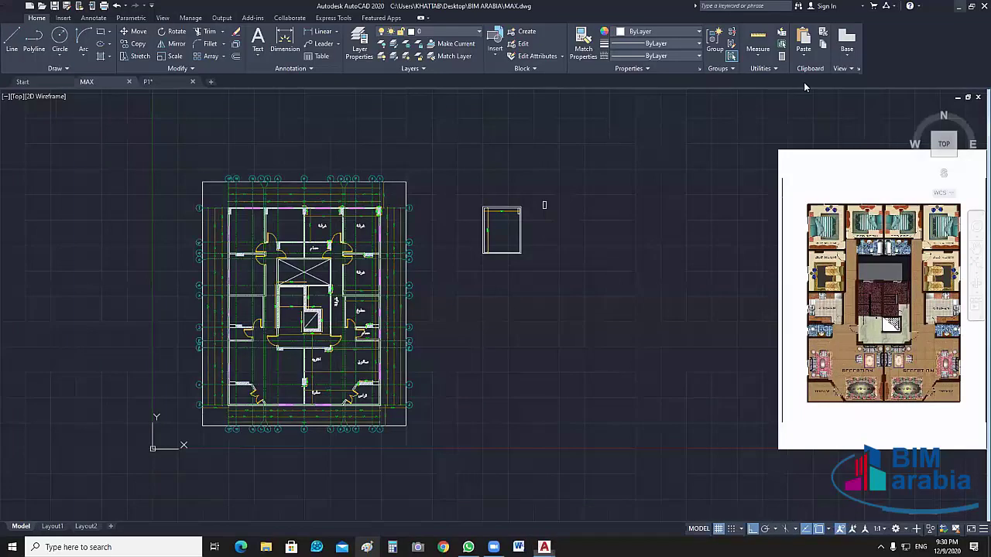
Confirm MAX.dwg sits beside the original drawing in BIM ARABIA, then return to AutoCAD
{"action": "key", "text": "super+d"}
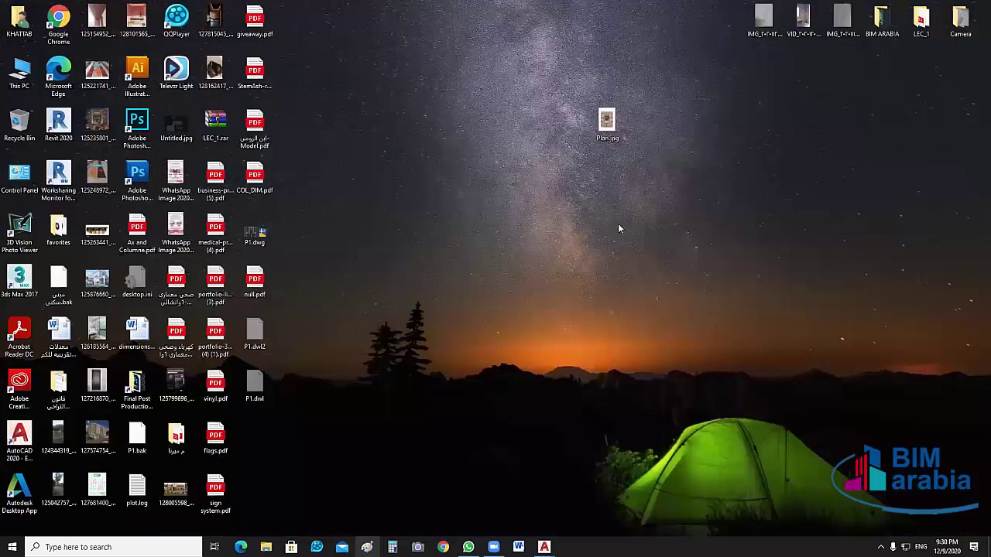
{"action": "key", "text": "alt+Tab"}
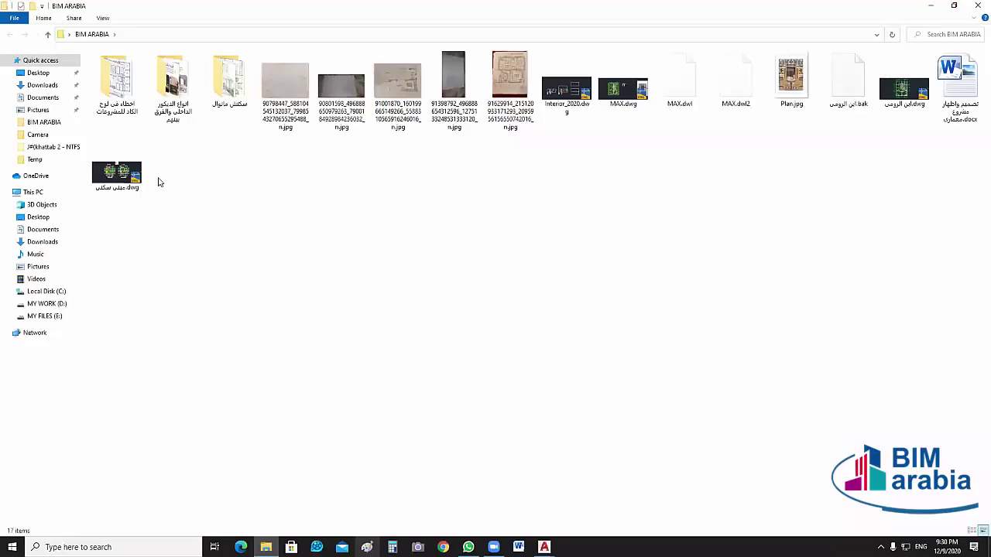
{"action": "left_click", "coordinate": [901, 88]}
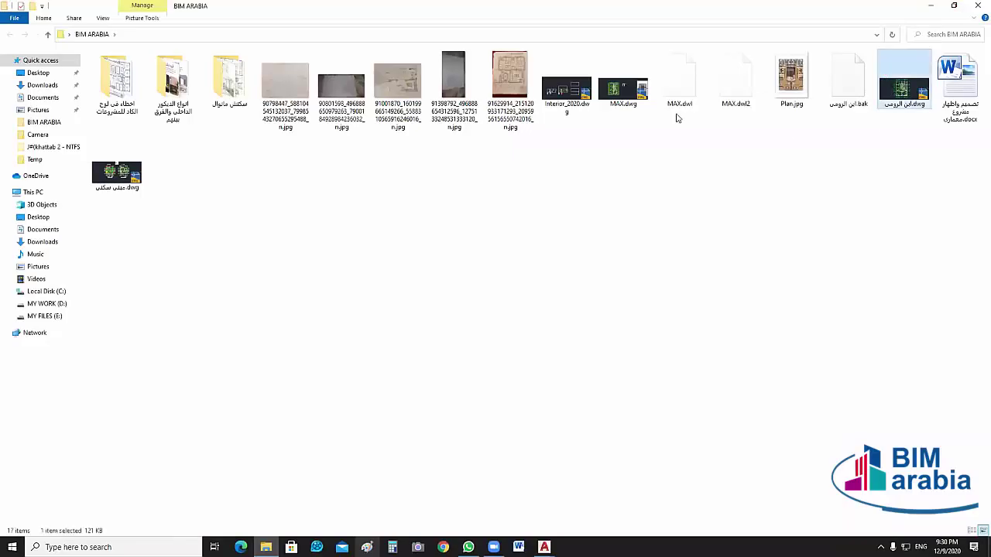
{"action": "left_click", "coordinate": [623, 99]}
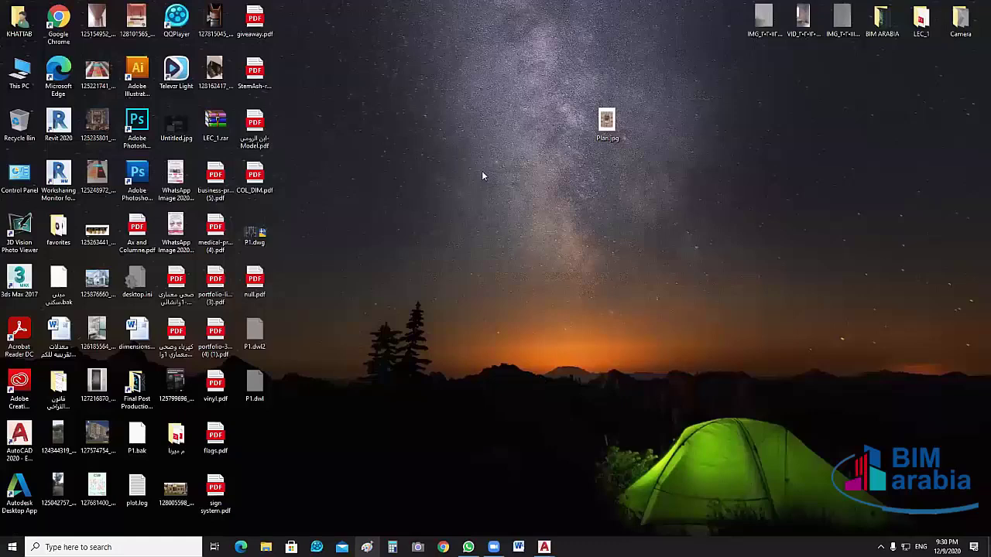
{"action": "mouse_move", "coordinate": [544, 547]}
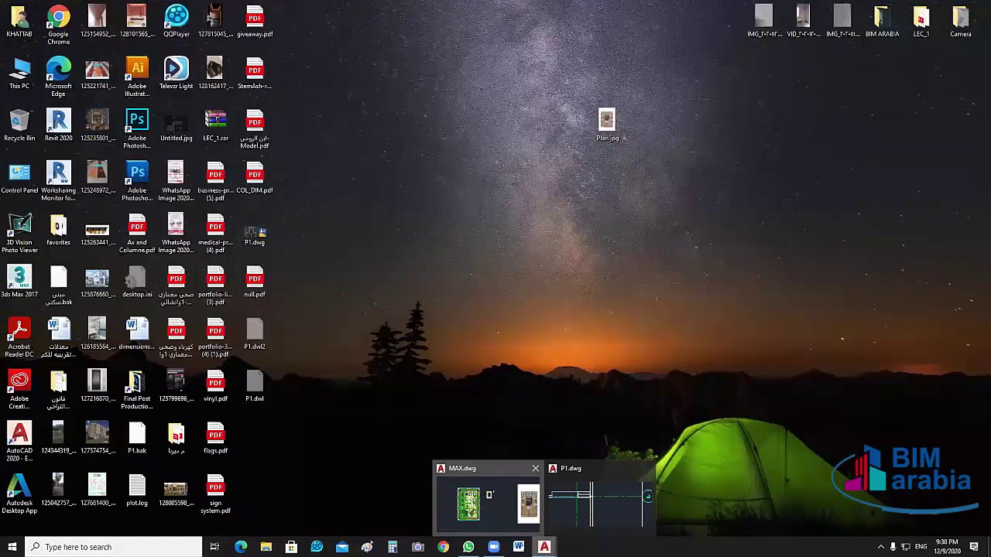
{"action": "left_click", "coordinate": [488, 503]}
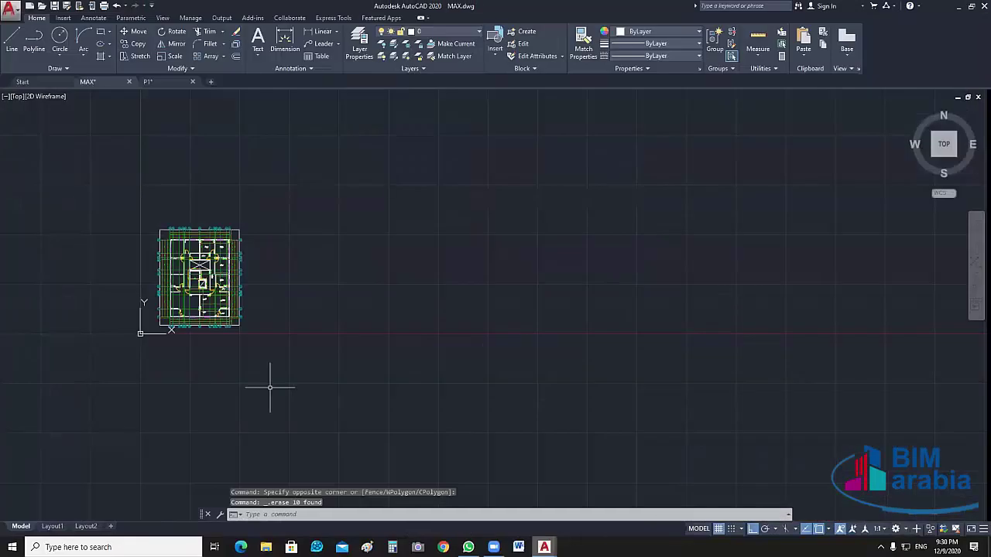
Zoom and pan around the MAX.dwg floor plan to inspect it
{"action": "scroll", "coordinate": [151, 290], "scroll_direction": "up", "scroll_amount": 4}
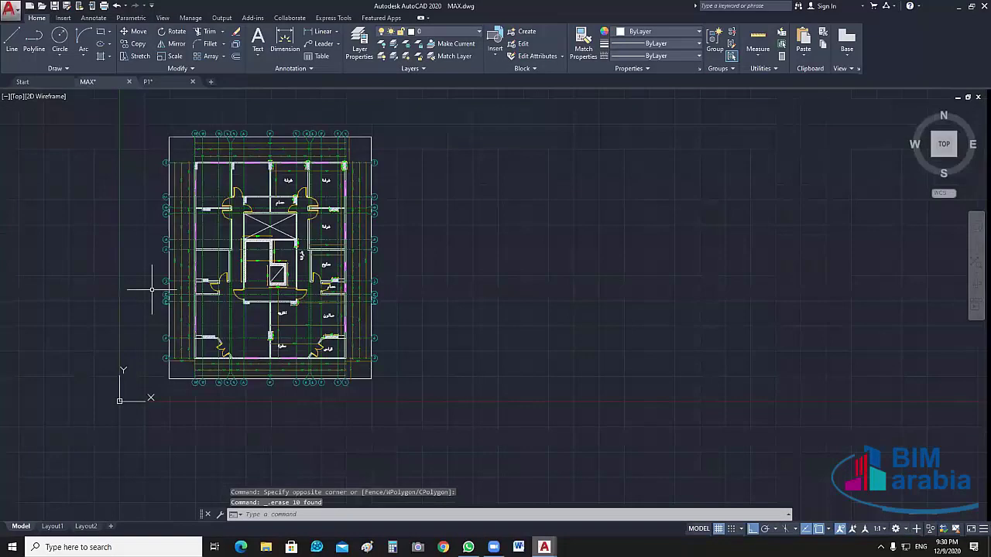
{"action": "scroll", "coordinate": [152, 290], "scroll_direction": "up", "scroll_amount": 2}
{"action": "scroll", "coordinate": [412, 244], "scroll_direction": "up", "scroll_amount": 4}
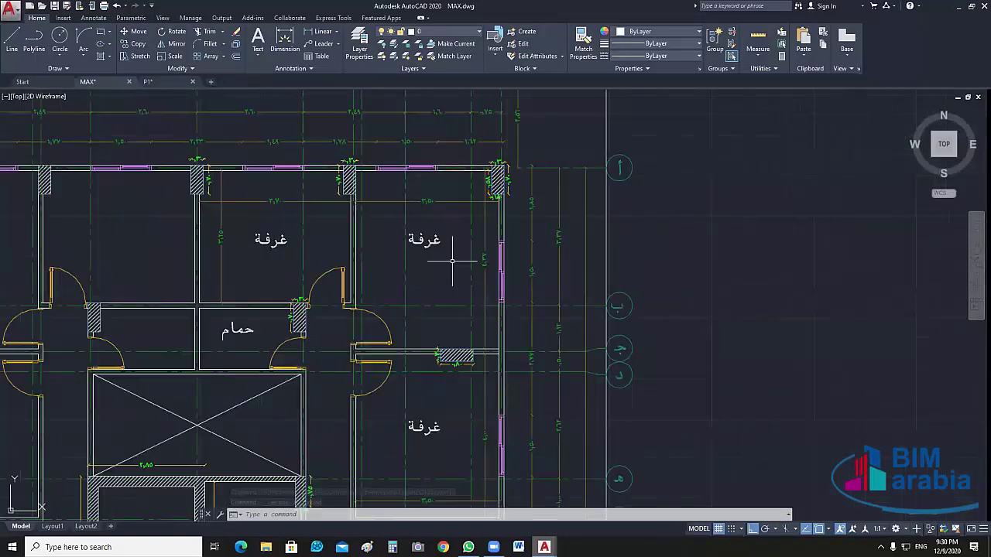
{"action": "scroll", "coordinate": [452, 261], "scroll_direction": "down", "scroll_amount": 5}
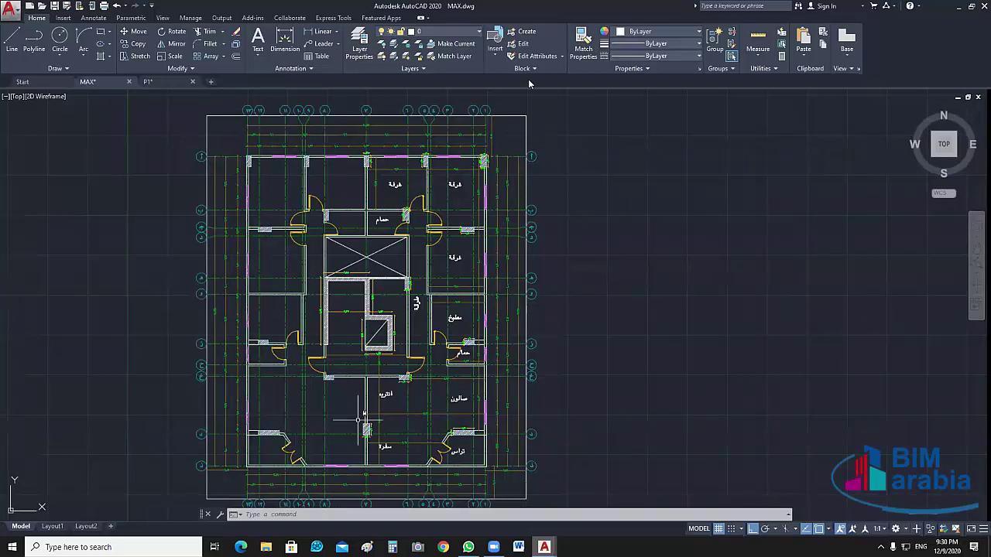
{"action": "middle_click_drag", "start_coordinate": [426, 367], "coordinate": [448, 394]}
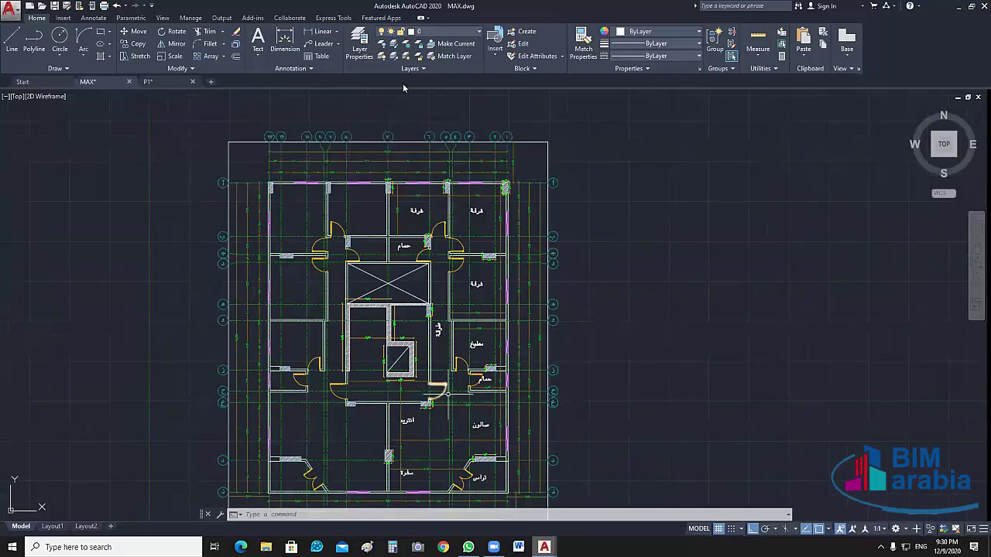
{"action": "middle_click_drag", "start_coordinate": [427, 188], "coordinate": [406, 155]}
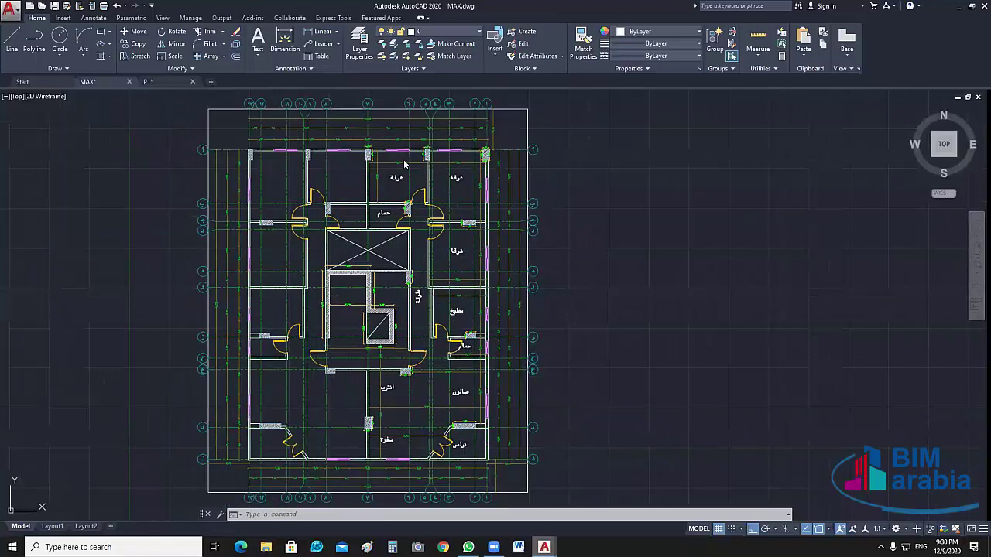
Unlock the DIM_OUT layer from the Home tab's layer list
{"action": "left_click", "coordinate": [430, 31]}
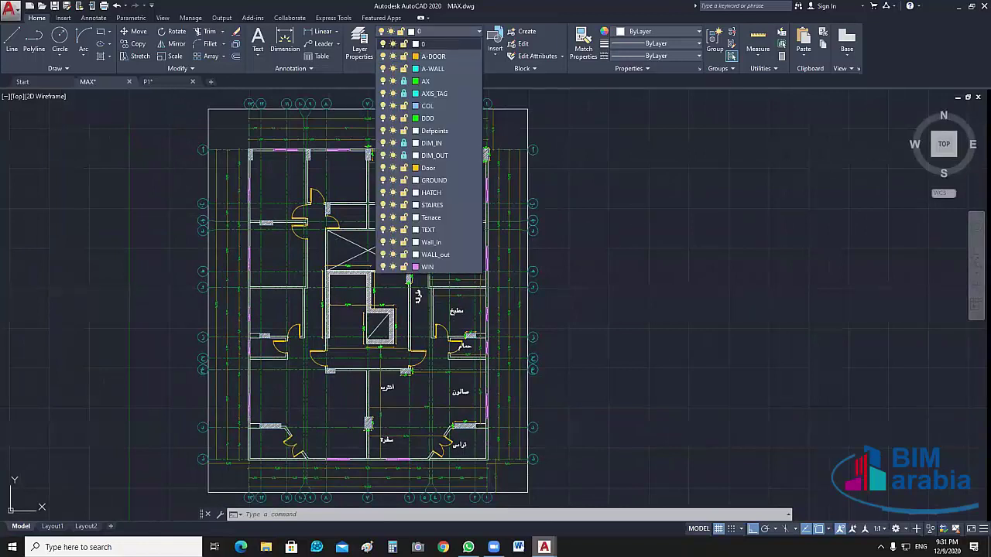
{"action": "left_click", "coordinate": [403, 155]}
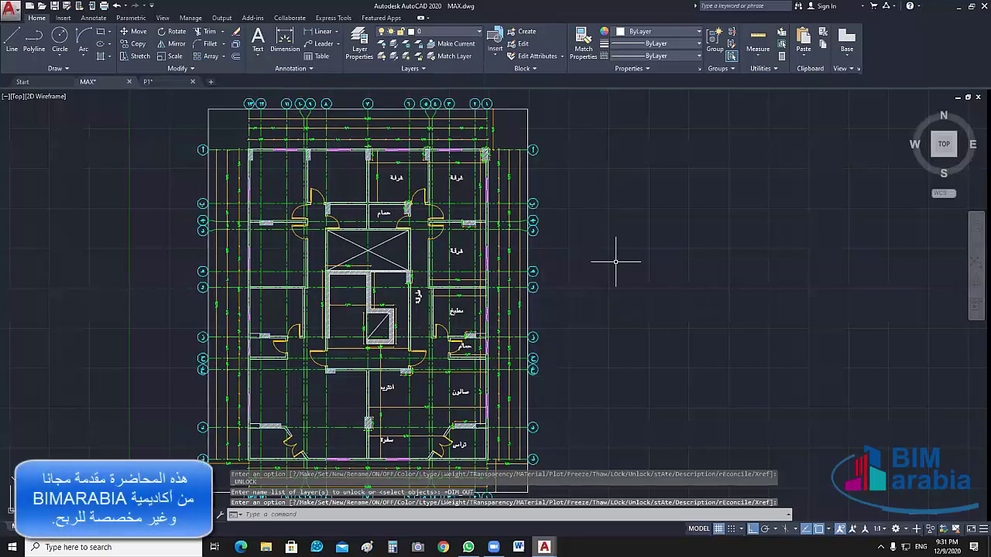
{"action": "middle_click_drag", "start_coordinate": [615, 262], "coordinate": [659, 264]}
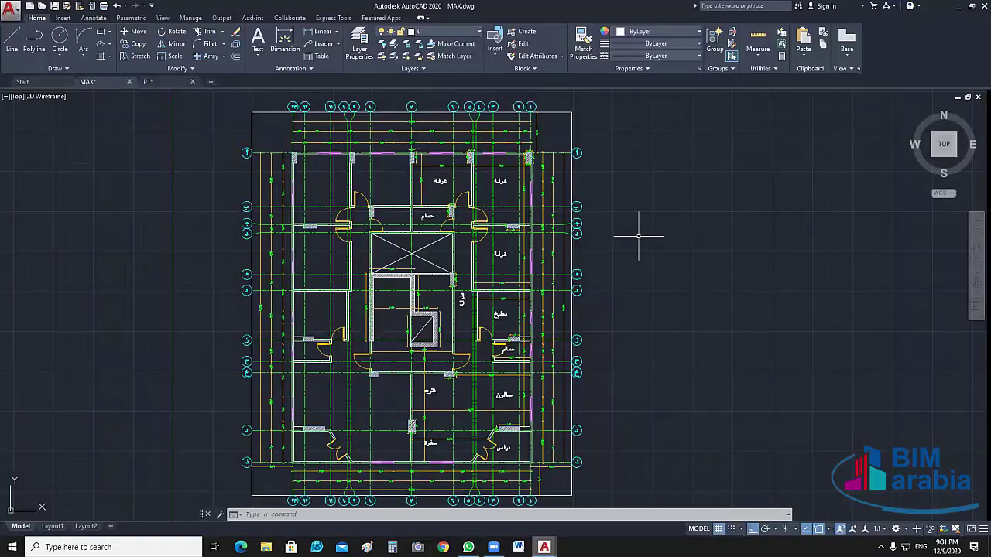
Select the top grid axes, extend with Select Similar, and delete all 220 objects
{"action": "left_click", "coordinate": [619, 98]}
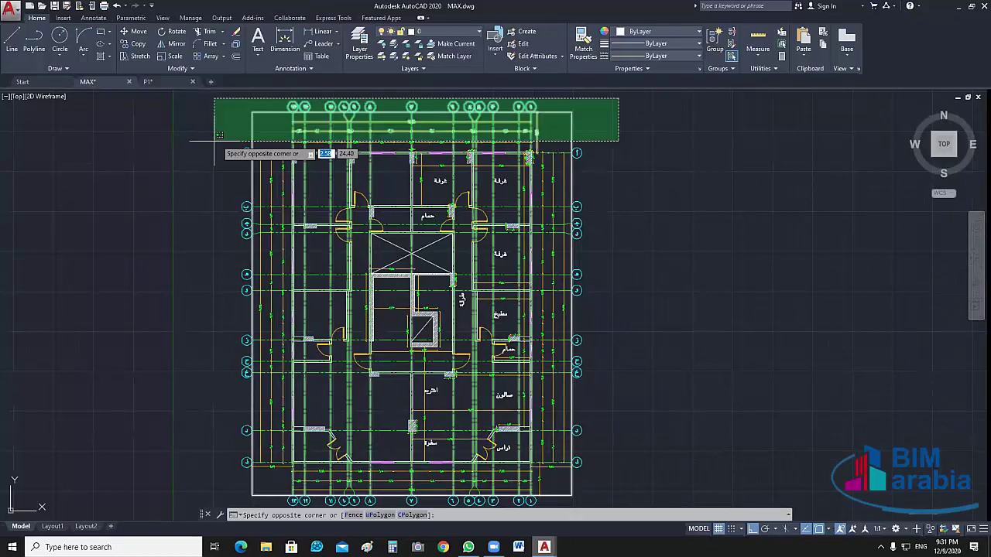
{"action": "left_click", "coordinate": [209, 147]}
{"action": "right_click", "coordinate": [735, 319]}
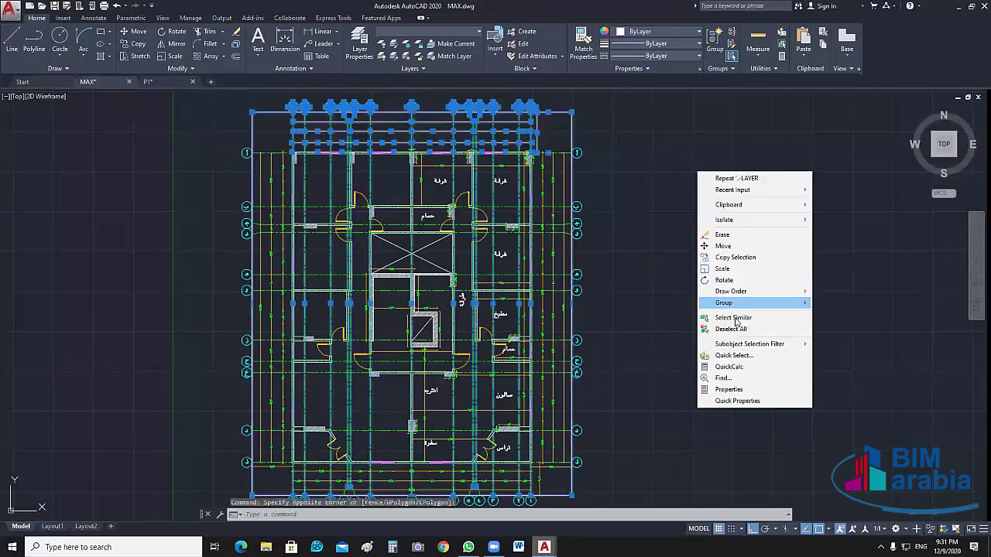
{"action": "left_click", "coordinate": [732, 317]}
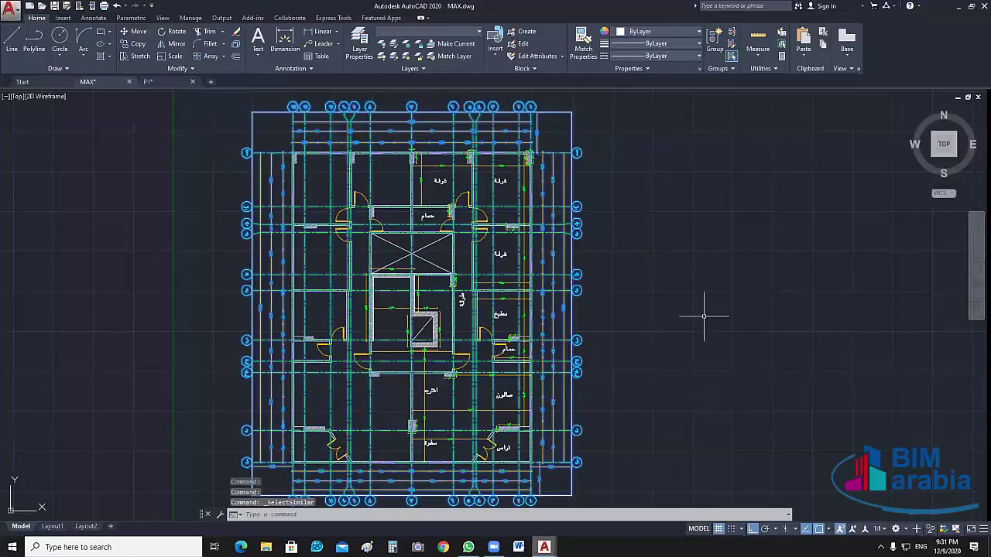
{"action": "key", "text": "Delete"}
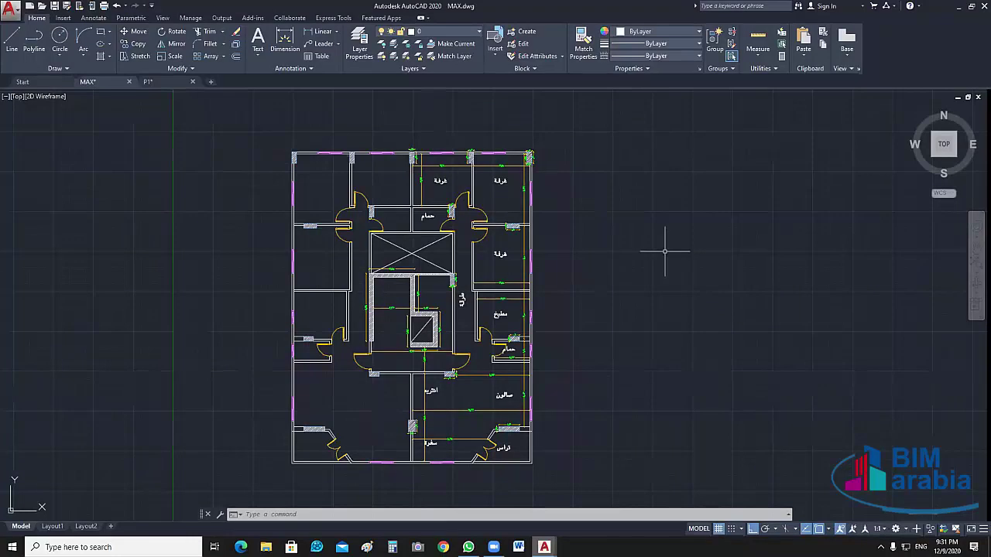
Erase one wall hatch and 17 similar dimensions via Select Similar
{"action": "scroll", "coordinate": [525, 236], "scroll_direction": "up", "scroll_amount": 4}
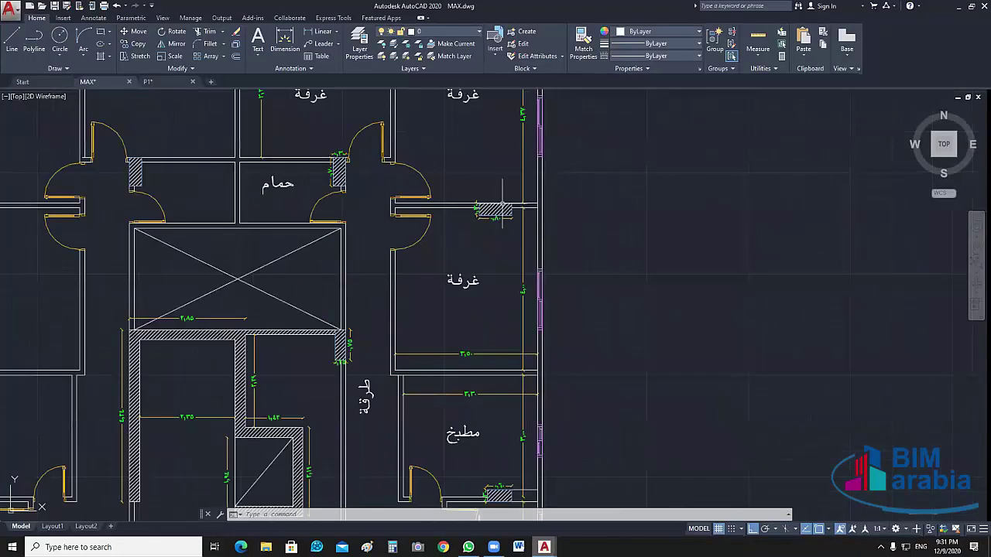
{"action": "left_click", "coordinate": [493, 209]}
{"action": "key", "text": "Delete"}
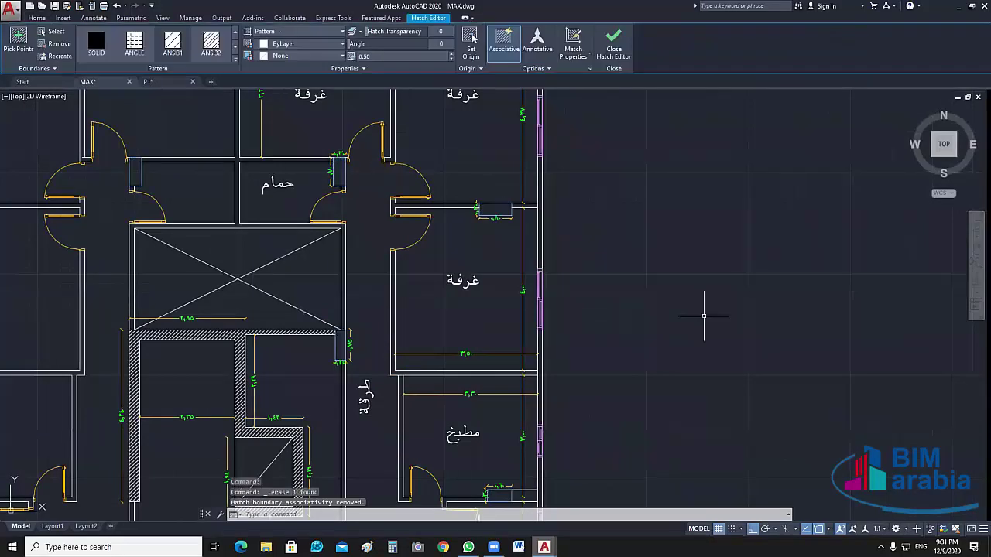
{"action": "left_click", "coordinate": [522, 239]}
{"action": "right_click", "coordinate": [585, 238]}
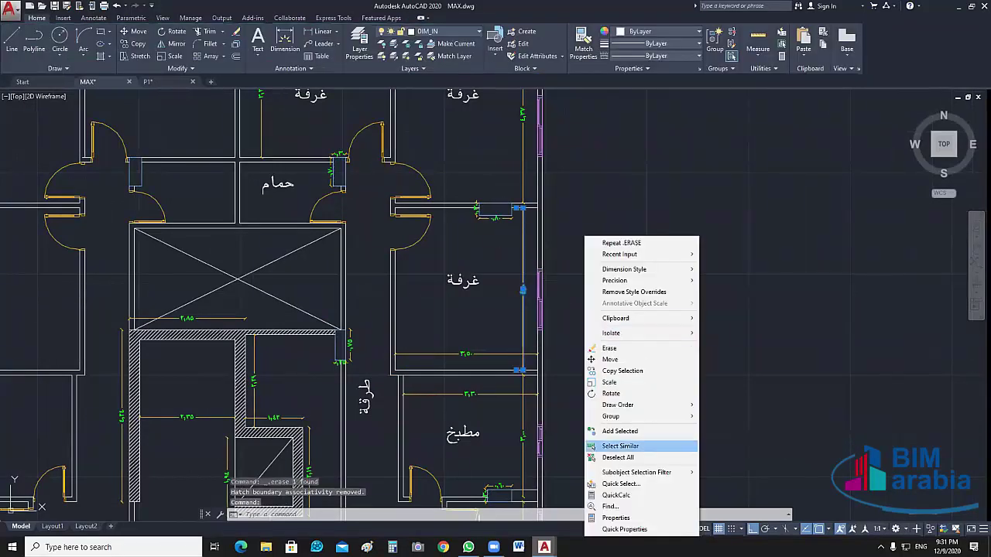
{"action": "left_click", "coordinate": [620, 445]}
{"action": "key", "text": "Delete"}
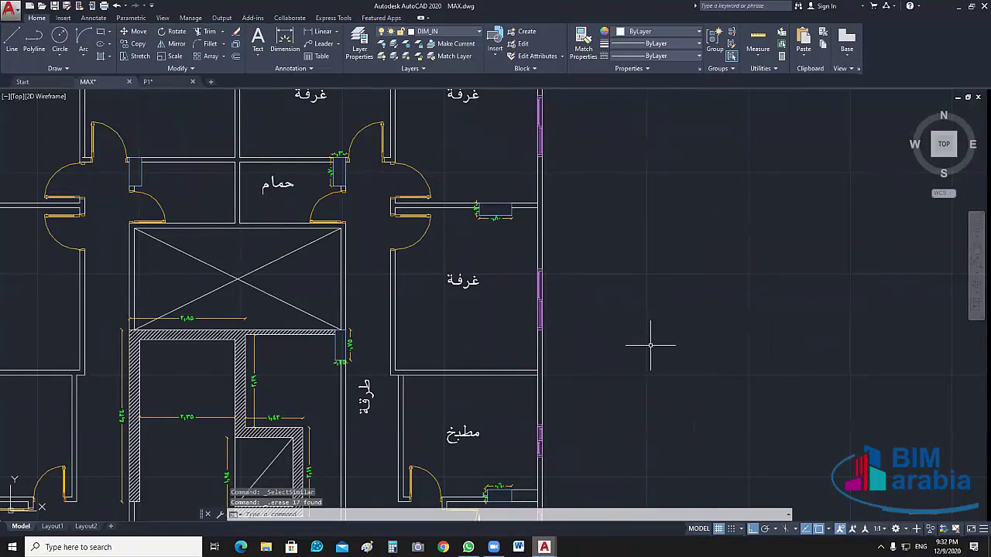
Erase the core wall hatch and the remaining 30 dimensions, then recentre the plan
{"action": "scroll", "coordinate": [654, 333], "scroll_direction": "down", "scroll_amount": 6}
{"action": "scroll", "coordinate": [477, 370], "scroll_direction": "up", "scroll_amount": 6}
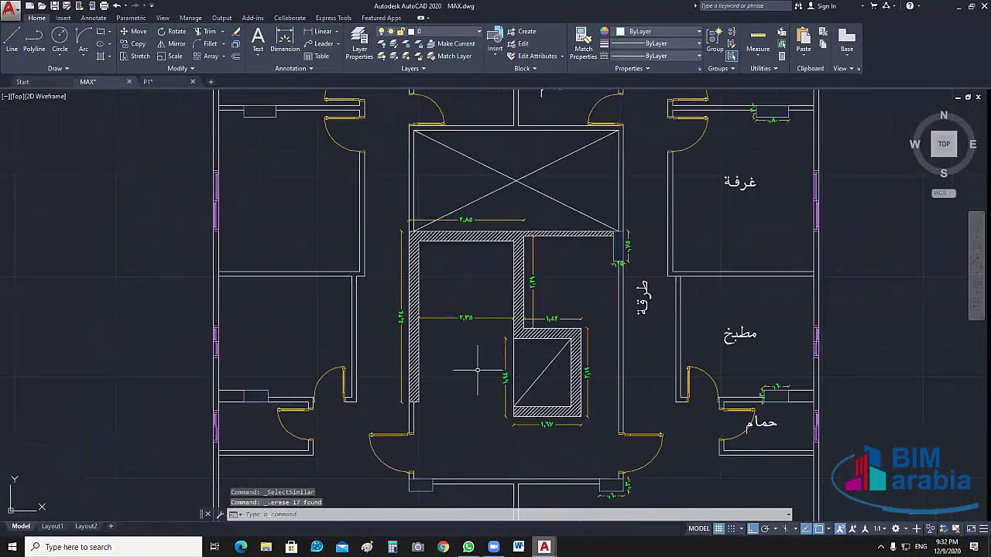
{"action": "left_click", "coordinate": [515, 329]}
{"action": "key", "text": "Delete"}
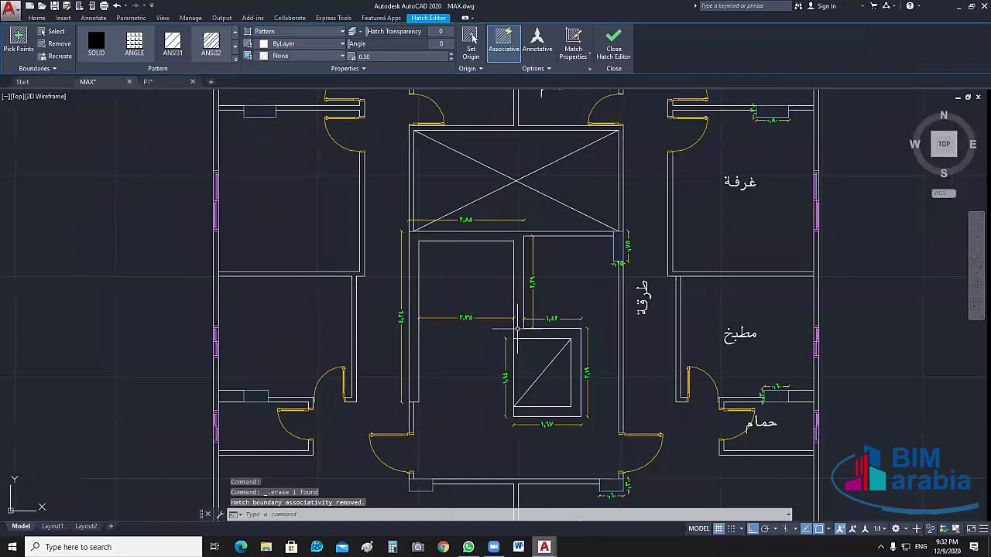
{"action": "scroll", "coordinate": [666, 372], "scroll_direction": "down", "scroll_amount": 4}
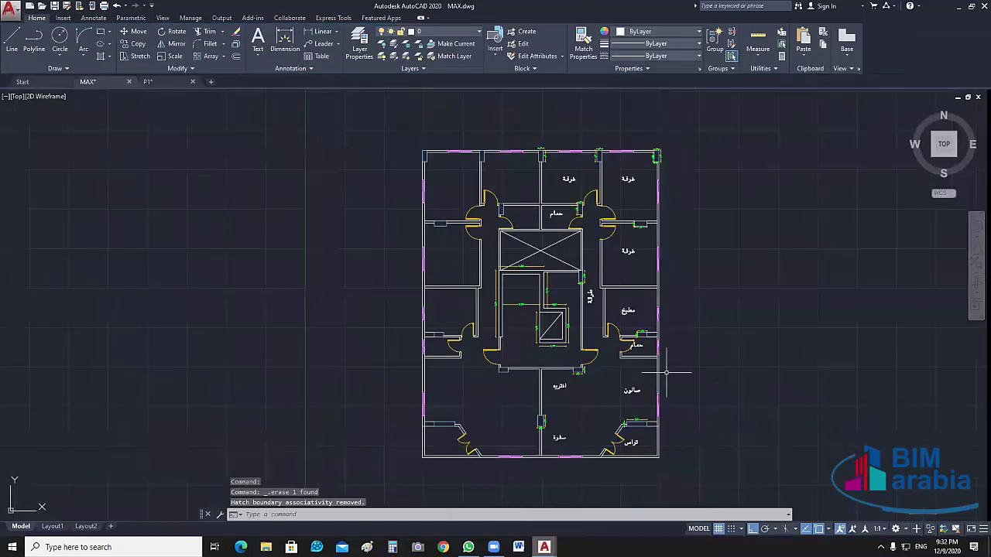
{"action": "scroll", "coordinate": [532, 241], "scroll_direction": "up", "scroll_amount": 4}
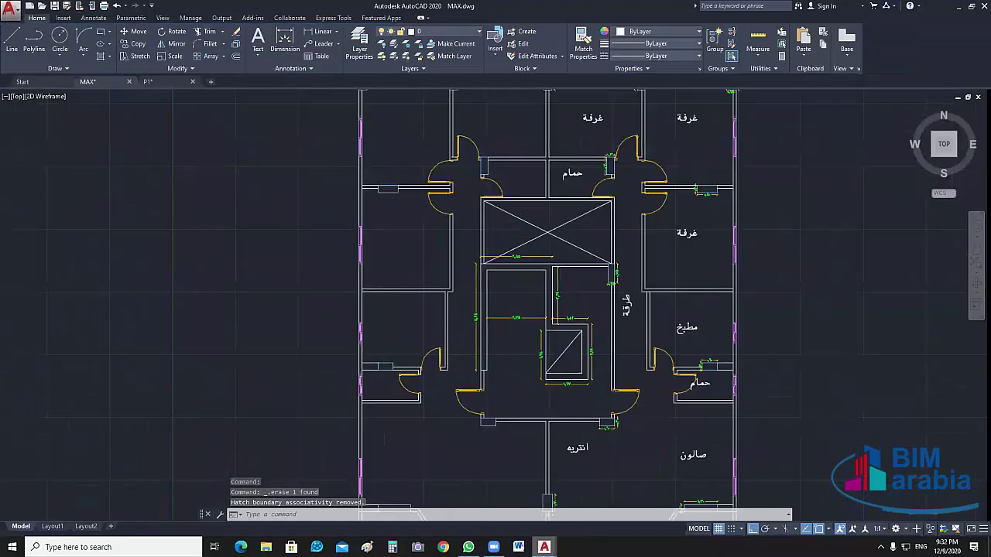
{"action": "left_click", "coordinate": [532, 241]}
{"action": "right_click", "coordinate": [109, 223]}
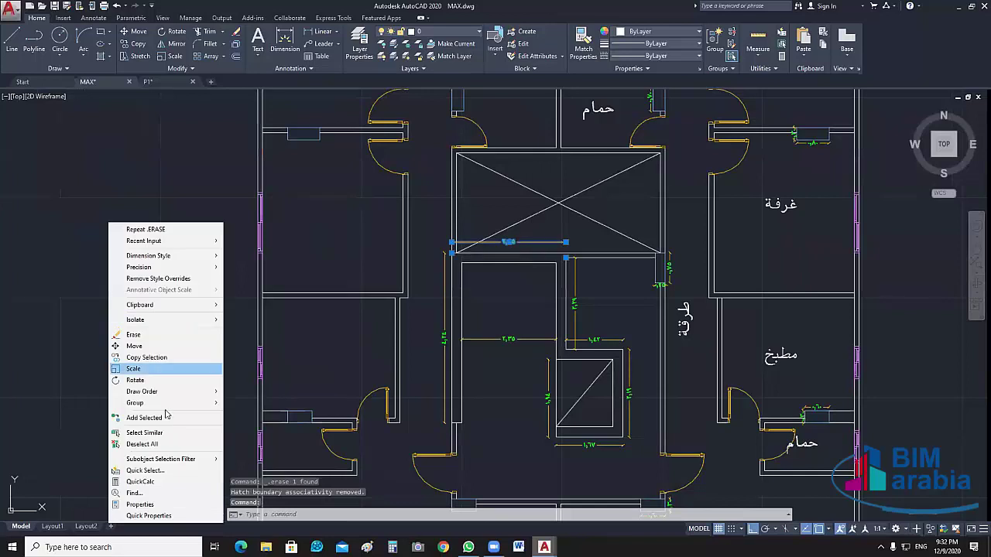
{"action": "left_click", "coordinate": [147, 433]}
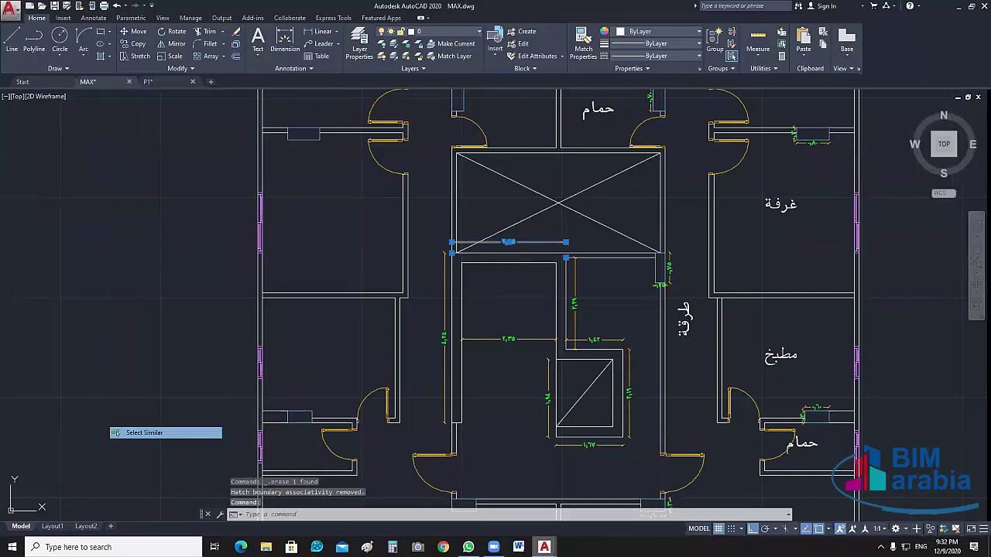
{"action": "scroll", "coordinate": [706, 304], "scroll_direction": "down", "scroll_amount": 4}
{"action": "key", "text": "Delete"}
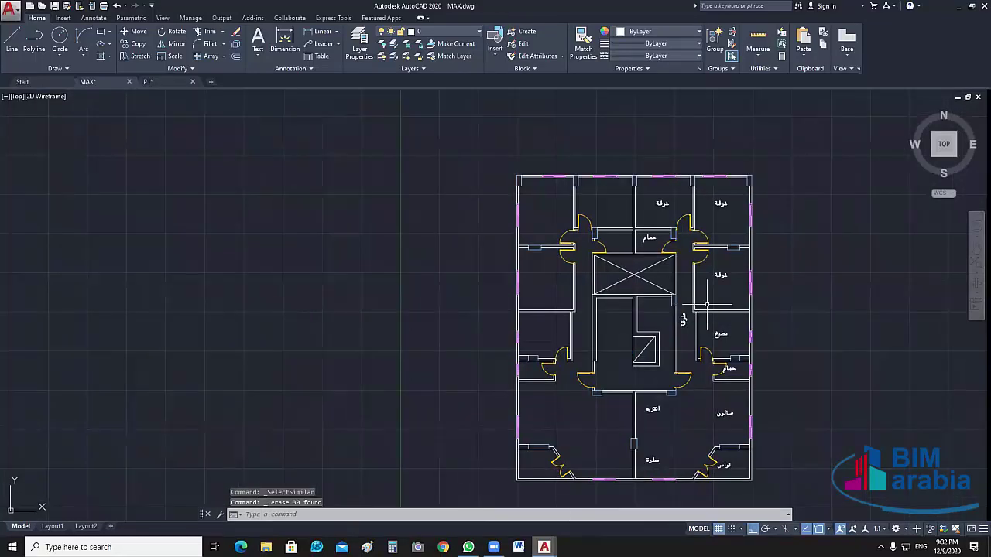
{"action": "middle_click_drag", "start_coordinate": [719, 344], "coordinate": [614, 316]}
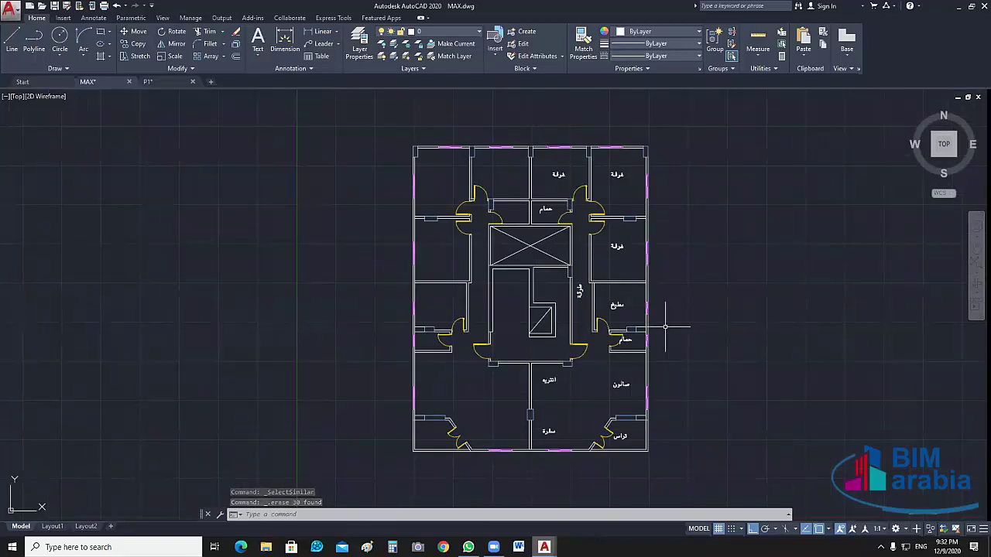
{"action": "middle_click_drag", "start_coordinate": [659, 328], "coordinate": [640, 339]}
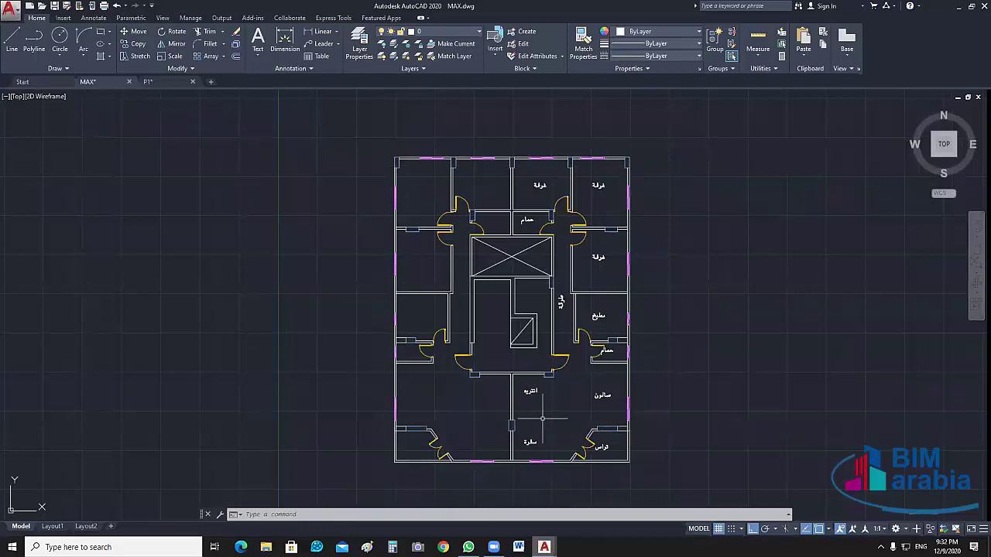
{"action": "middle_click_drag", "start_coordinate": [542, 418], "coordinate": [524, 432]}
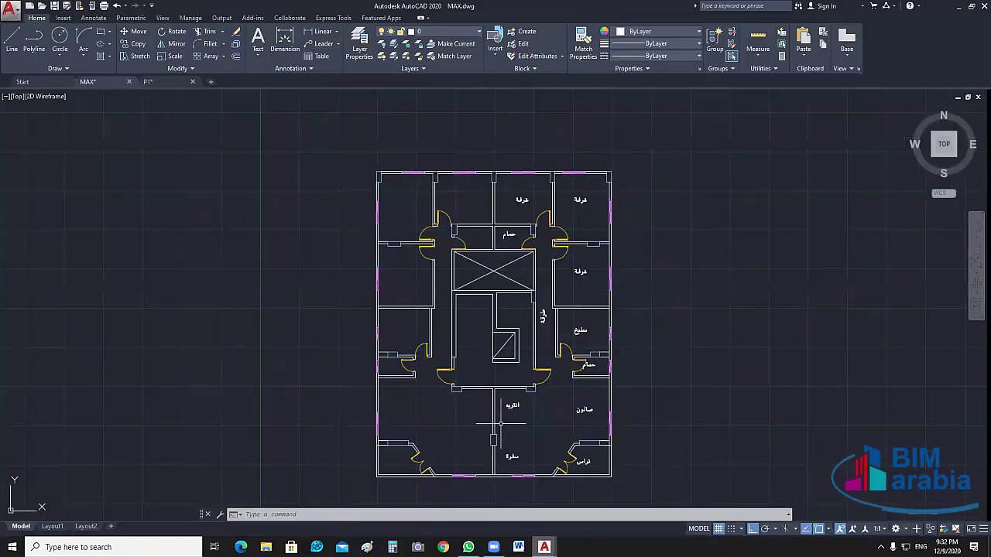
Erase the left-side rooms (30 objects) and the 13 leftover top-left walls
{"action": "left_click", "coordinate": [425, 130]}
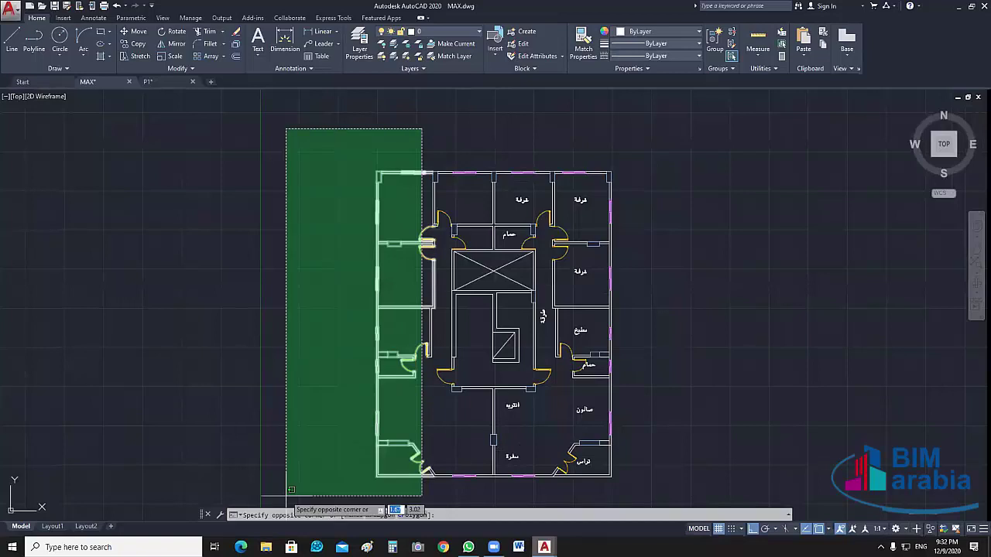
{"action": "left_click", "coordinate": [286, 501]}
{"action": "key", "text": "Delete"}
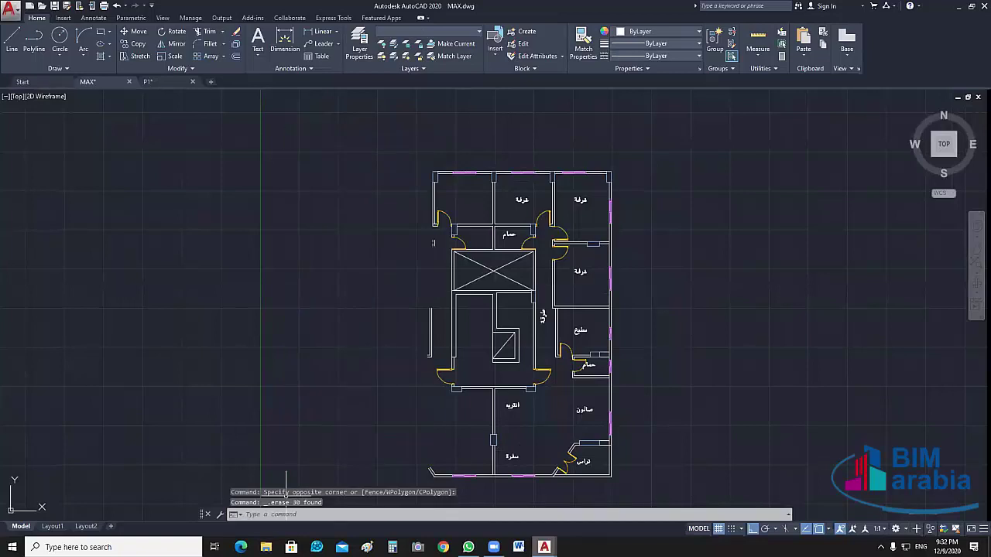
{"action": "left_click", "coordinate": [473, 138]}
{"action": "left_click", "coordinate": [425, 265]}
{"action": "key", "text": "Delete"}
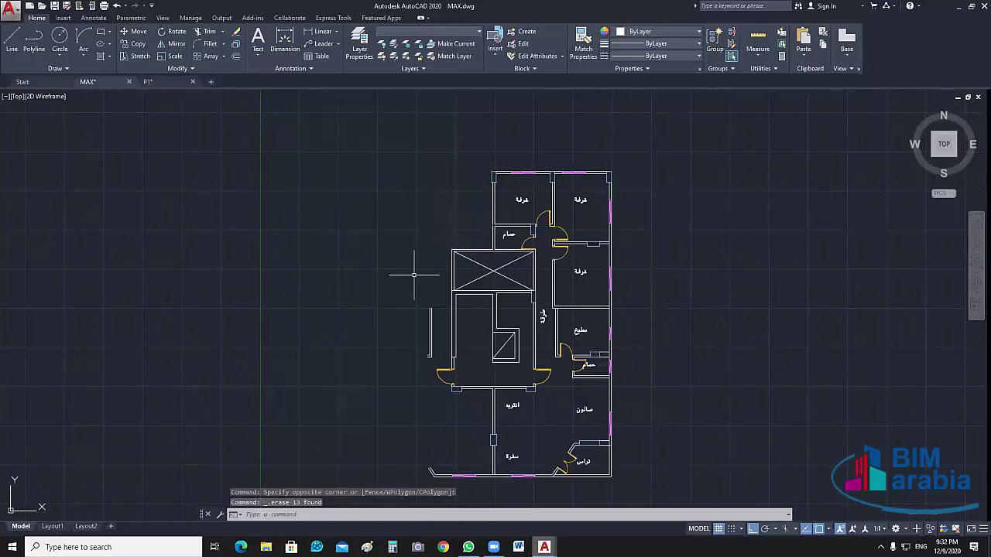
Erase the two leftover wall pieces and the short wall stub left of the lobby
{"action": "left_click", "coordinate": [442, 295]}
{"action": "left_click", "coordinate": [380, 399]}
{"action": "key", "text": "Delete"}
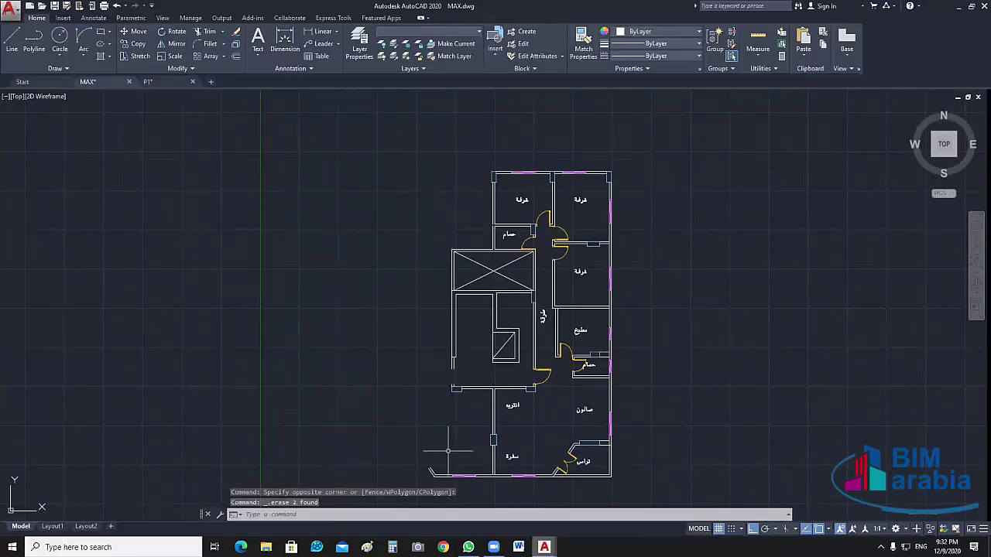
{"action": "left_click", "coordinate": [467, 450]}
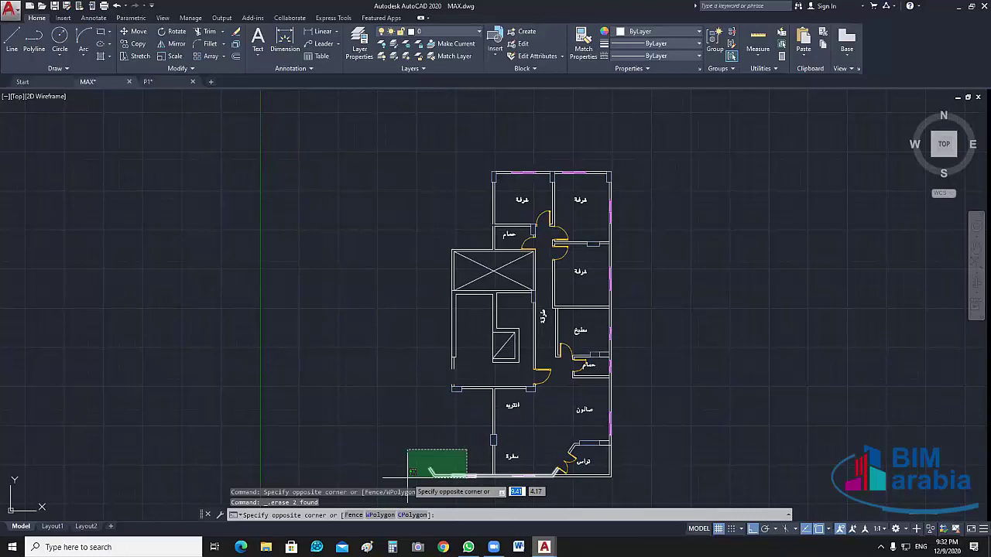
{"action": "left_click", "coordinate": [413, 472]}
{"action": "scroll", "coordinate": [449, 397], "scroll_direction": "up", "scroll_amount": 2}
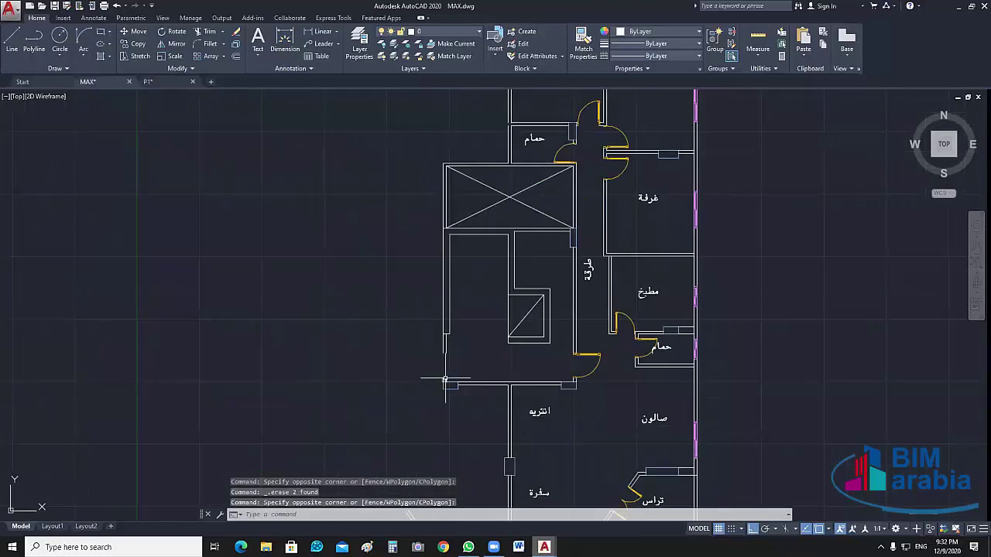
{"action": "left_click", "coordinate": [453, 369]}
{"action": "left_click", "coordinate": [435, 397]}
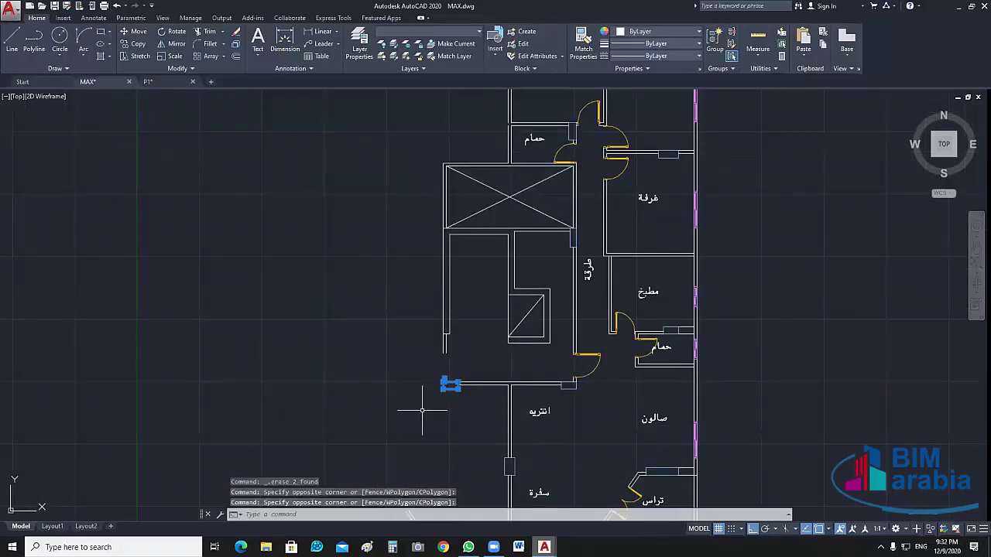
{"action": "key", "text": "Delete"}
Erase the core's left wall lines and the 11 stair box lines
{"action": "left_click", "coordinate": [458, 338]}
{"action": "left_click", "coordinate": [398, 354]}
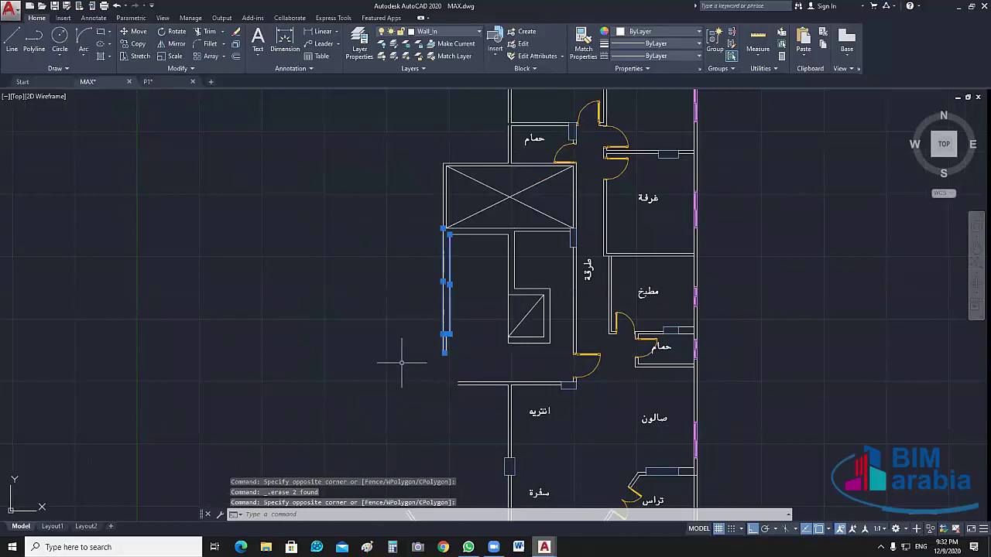
{"action": "key", "text": "Delete"}
{"action": "left_click", "coordinate": [557, 275]}
{"action": "left_click", "coordinate": [471, 363]}
{"action": "key", "text": "Delete"}
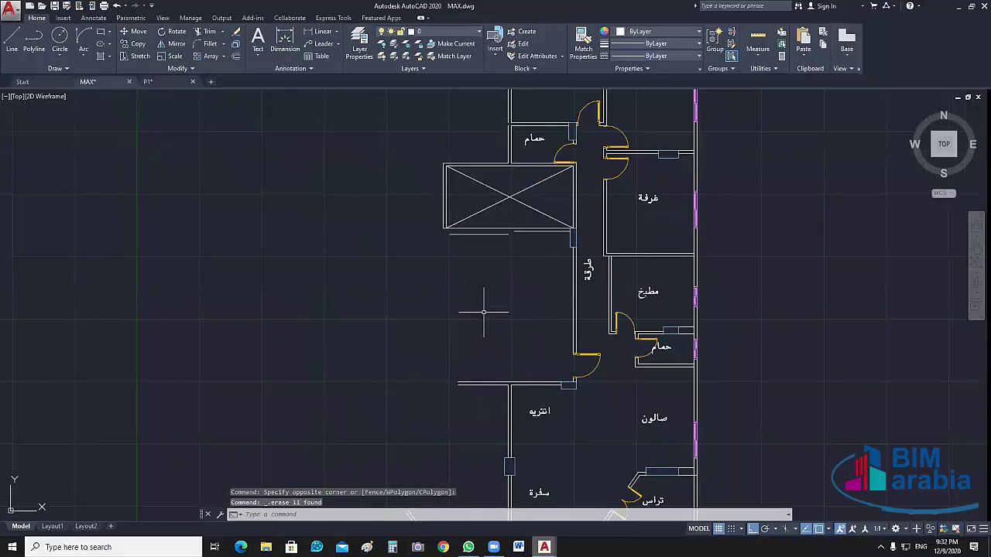
Erase the three short lines below the lift box
{"action": "middle_click_drag", "start_coordinate": [500, 278], "coordinate": [508, 336]}
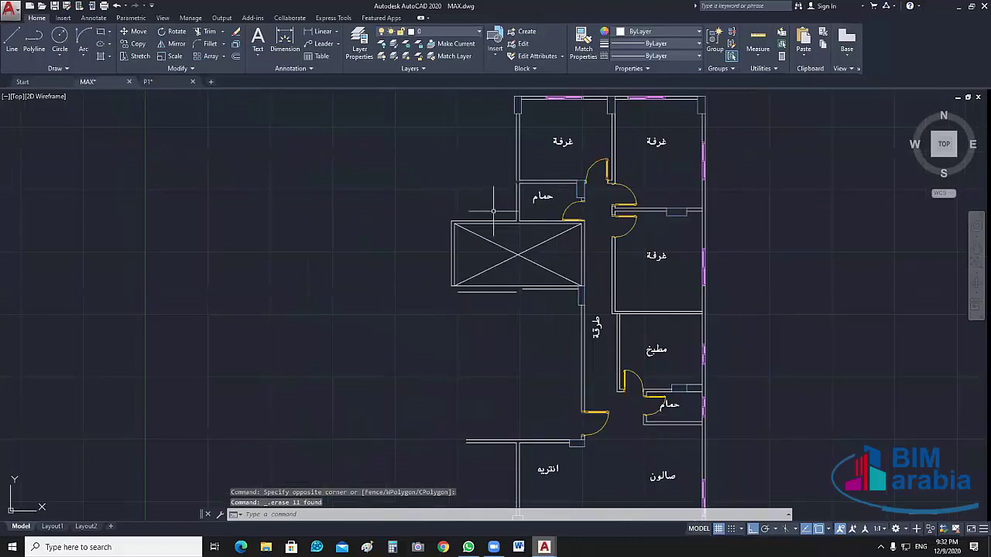
{"action": "left_click", "coordinate": [514, 323]}
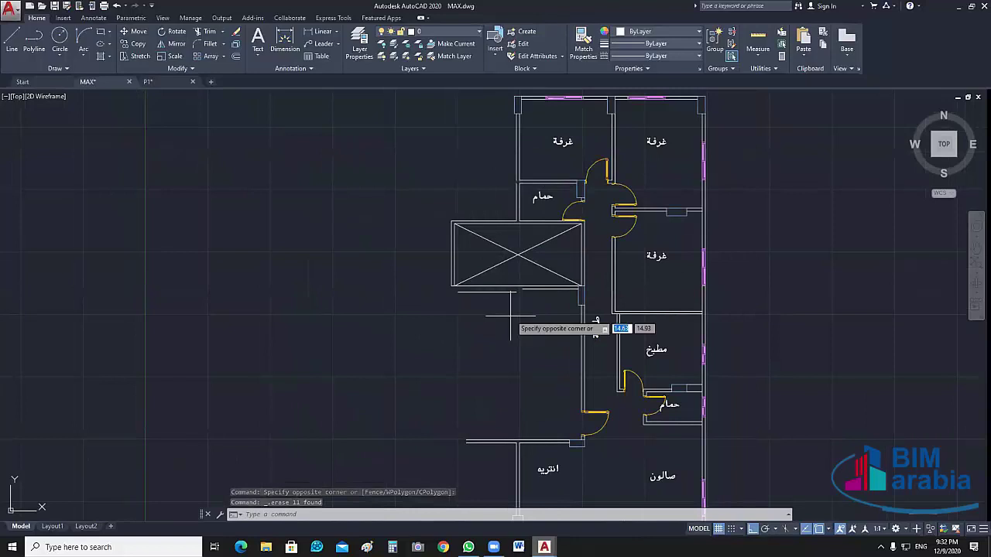
{"action": "left_click", "coordinate": [496, 271]}
{"action": "key", "text": "Delete"}
{"action": "left_click", "coordinate": [523, 285]}
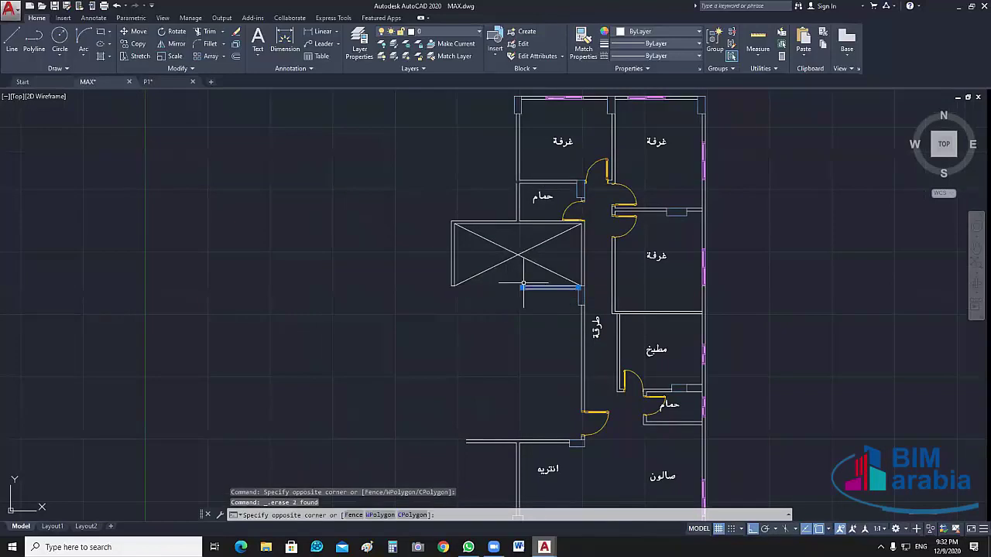
{"action": "left_click", "coordinate": [517, 329]}
{"action": "key", "text": "Delete"}
Erase the shaft box's left edge, its X diagonals and the leftover small dash
{"action": "left_click", "coordinate": [457, 299]}
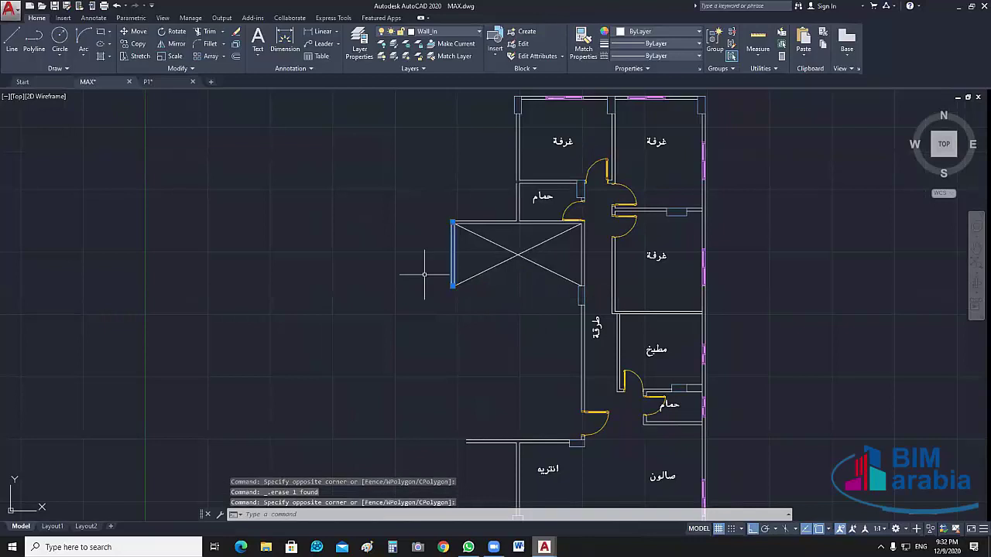
{"action": "left_click", "coordinate": [411, 232]}
{"action": "key", "text": "Delete"}
{"action": "left_click", "coordinate": [526, 245]}
{"action": "left_click", "coordinate": [508, 288]}
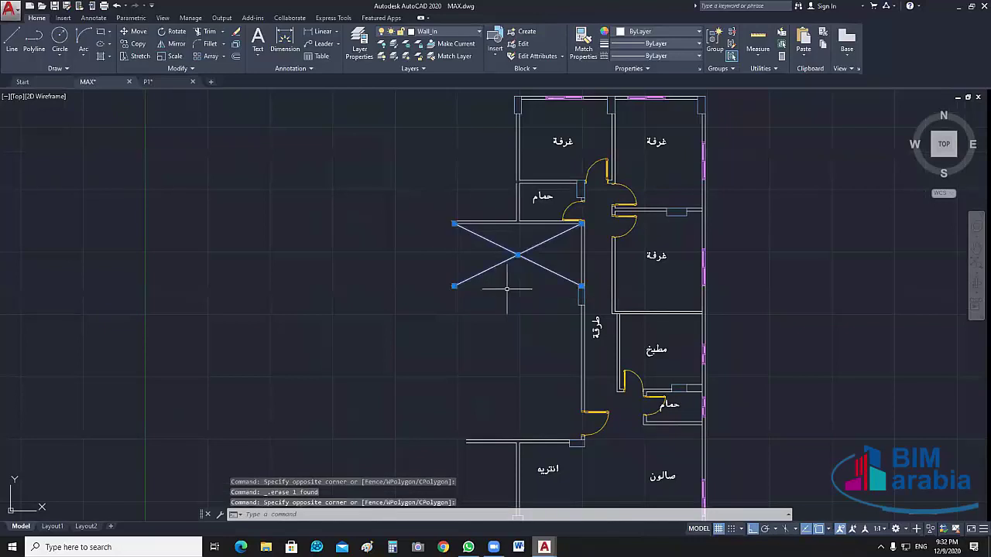
{"action": "key", "text": "Delete"}
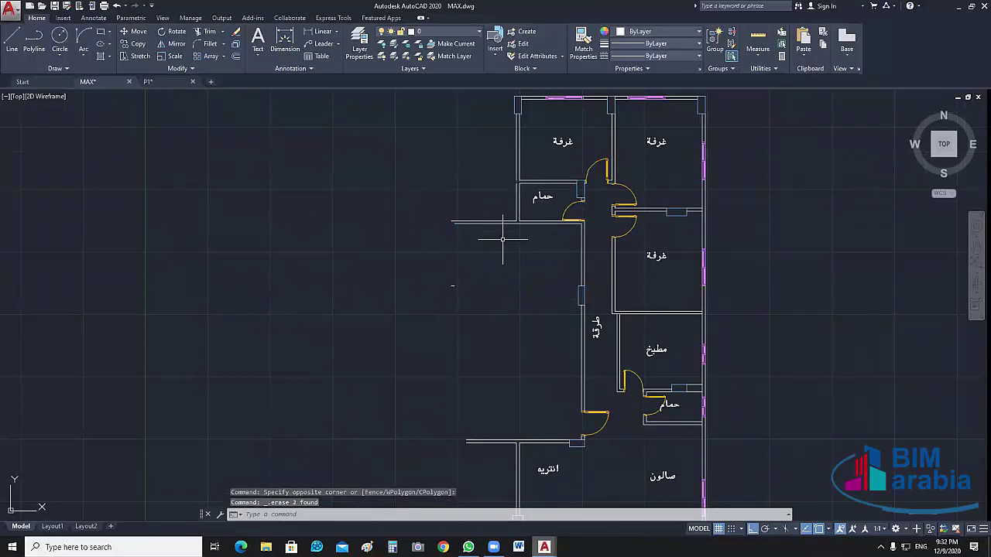
{"action": "left_click", "coordinate": [453, 285]}
{"action": "key", "text": "Delete"}
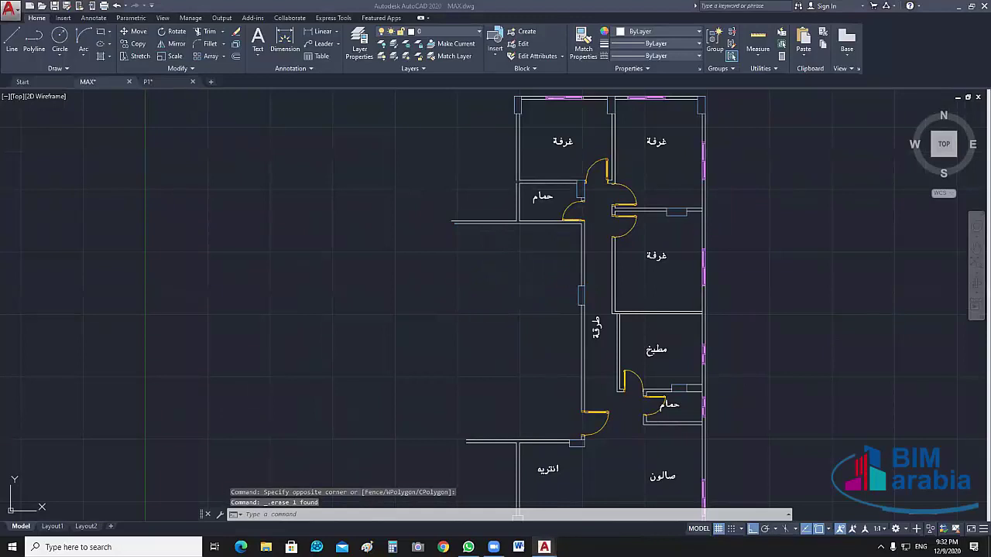
{"action": "middle_click_drag", "start_coordinate": [500, 476], "coordinate": [477, 286]}
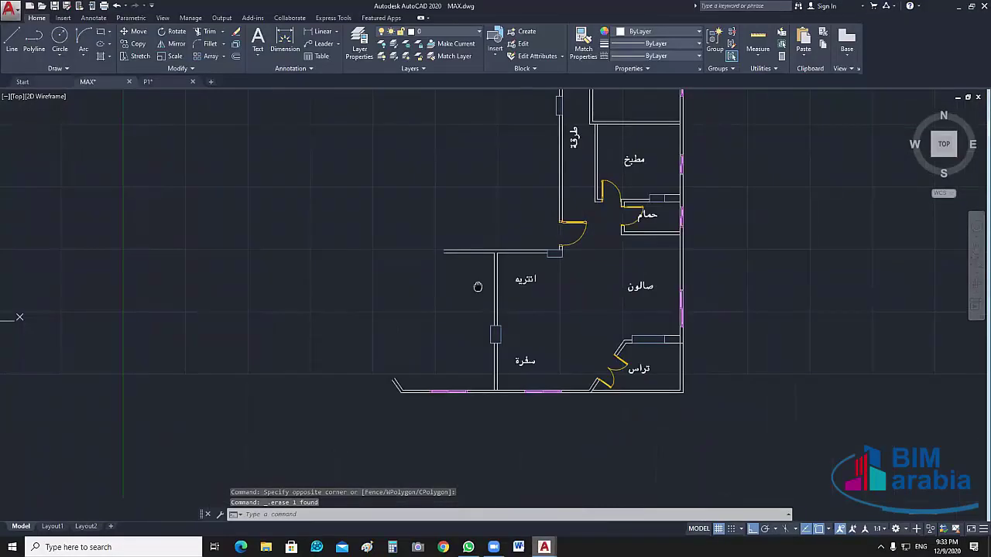
{"action": "scroll", "coordinate": [477, 286], "scroll_direction": "up", "scroll_amount": 5}
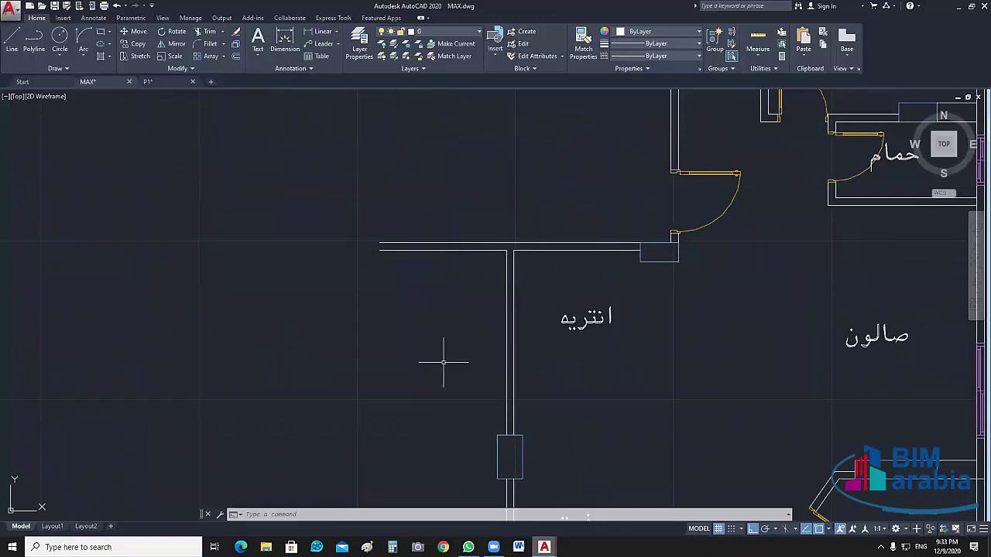
{"action": "scroll", "coordinate": [444, 362], "scroll_direction": "down", "scroll_amount": 2}
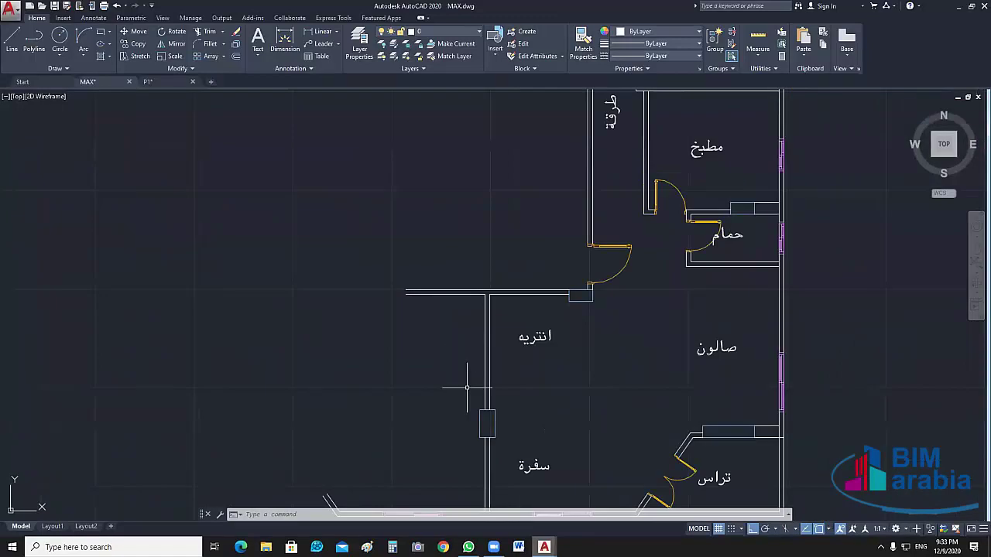
{"action": "mouse_move", "coordinate": [467, 387]}
{"action": "middle_mouse_down"}
{"action": "mouse_move", "coordinate": [522, 420]}
{"action": "mouse_move", "coordinate": [528, 338]}
{"action": "middle_mouse_up"}
{"action": "scroll", "coordinate": [545, 400], "scroll_direction": "up", "scroll_amount": 2}
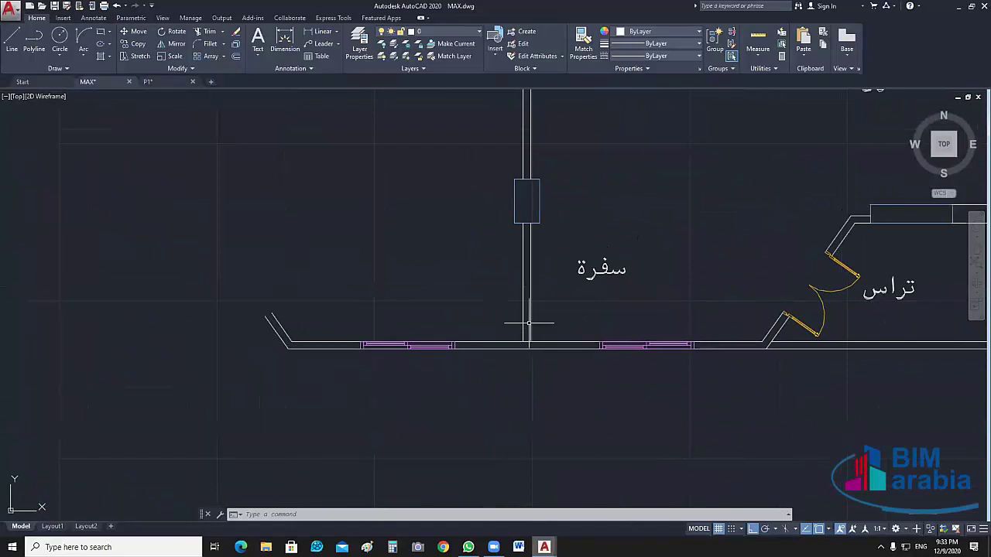
{"action": "left_click", "coordinate": [527, 341]}
{"action": "scroll", "coordinate": [526, 344], "scroll_direction": "up", "scroll_amount": 3}
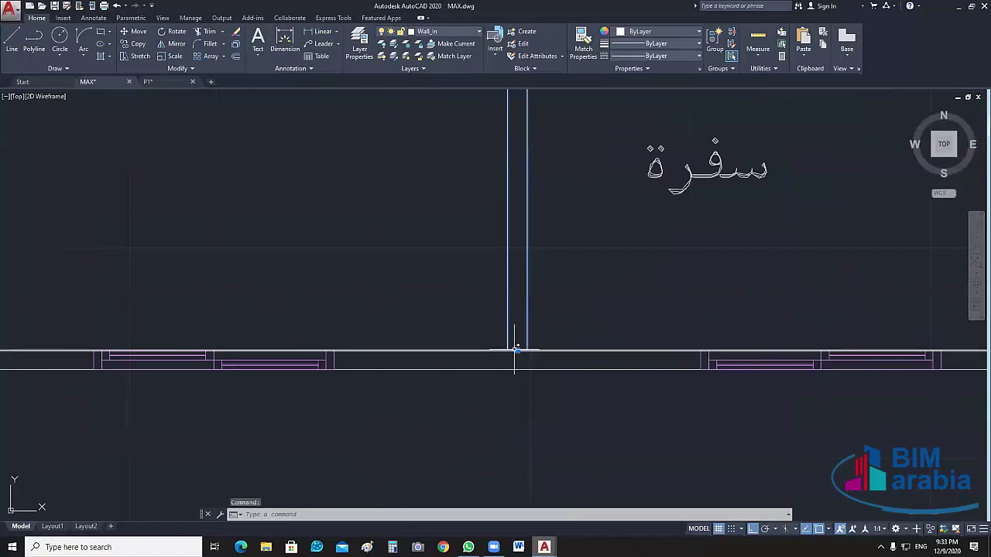
{"action": "left_click", "coordinate": [516, 349]}
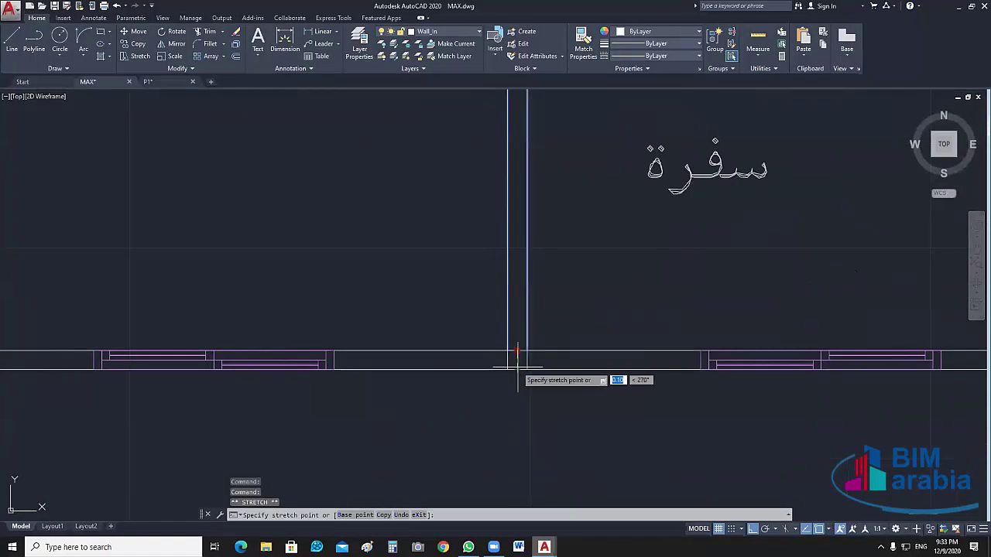
{"action": "key", "text": "Escape"}
{"action": "scroll", "coordinate": [517, 368], "scroll_direction": "down", "scroll_amount": 3}
{"action": "key", "text": "Escape"}
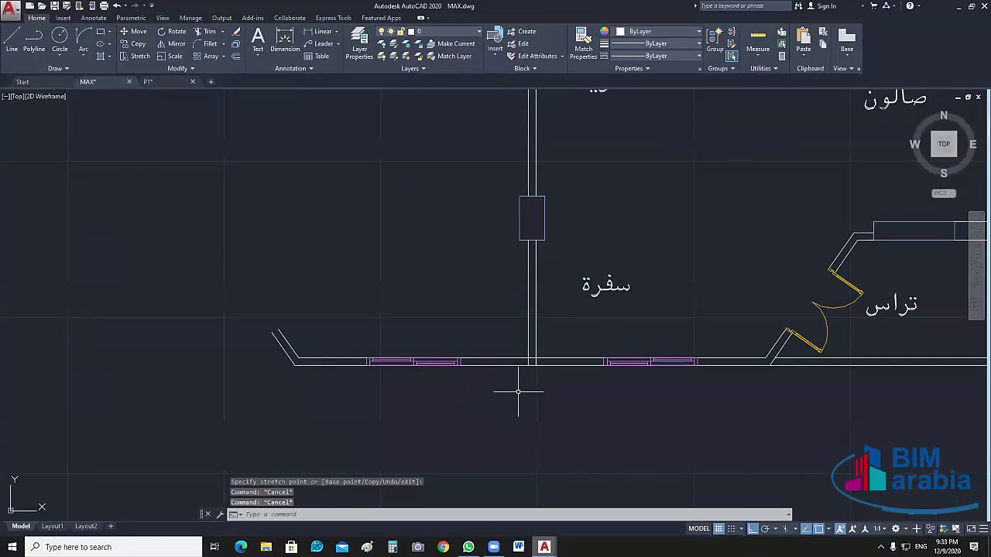
{"action": "scroll", "coordinate": [518, 392], "scroll_direction": "up", "scroll_amount": 2}
{"action": "type", "text": "ML"}
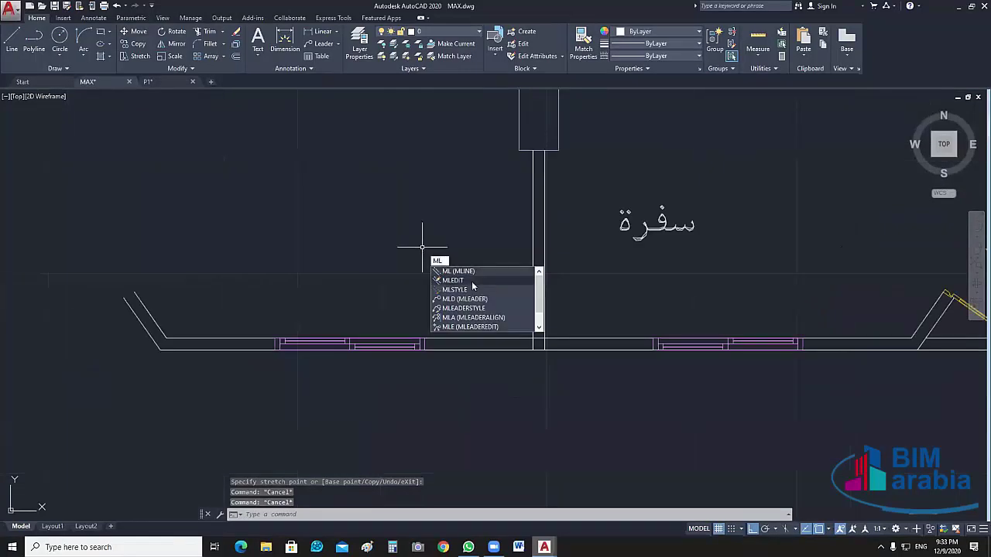
{"action": "type", "text": "EDIT"}
{"action": "key", "text": "Return"}
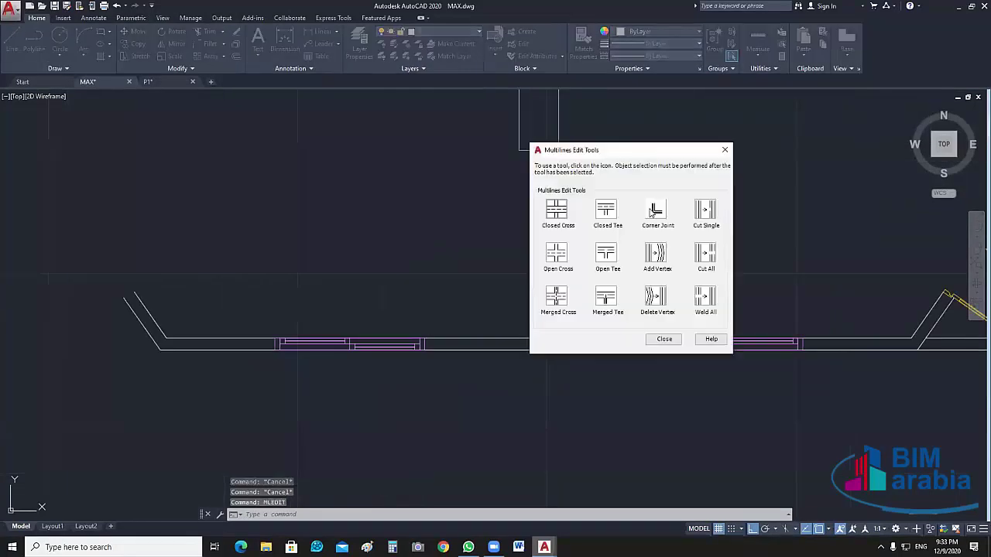
{"action": "left_click", "coordinate": [656, 209]}
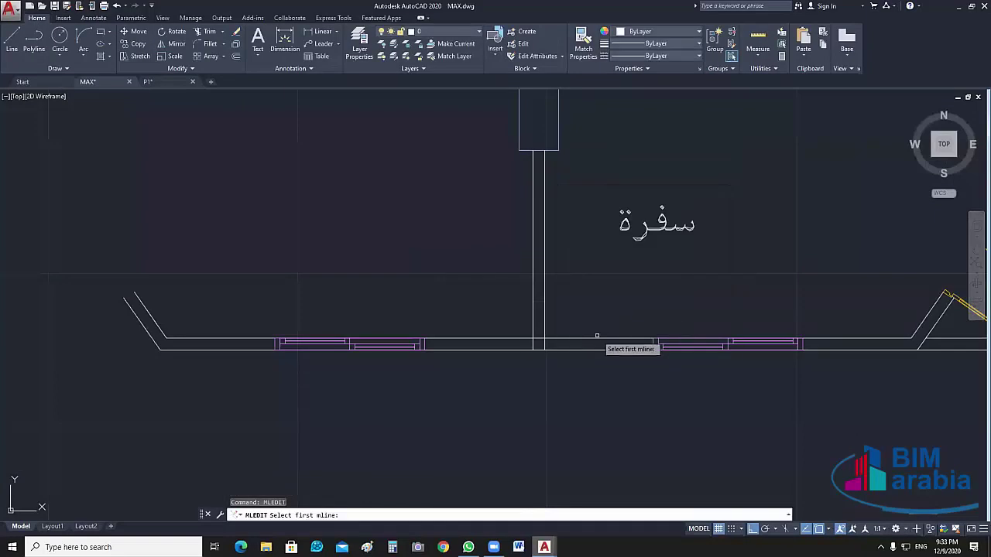
{"action": "left_click", "coordinate": [597, 339]}
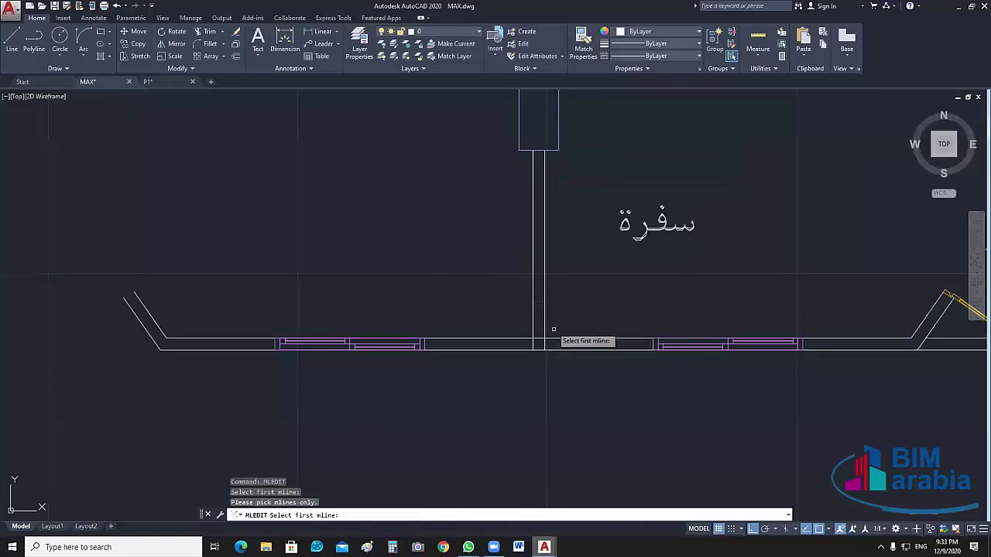
{"action": "key", "text": "Escape"}
{"action": "left_click", "coordinate": [577, 344]}
{"action": "scroll", "coordinate": [508, 367], "scroll_direction": "down", "scroll_amount": 3}
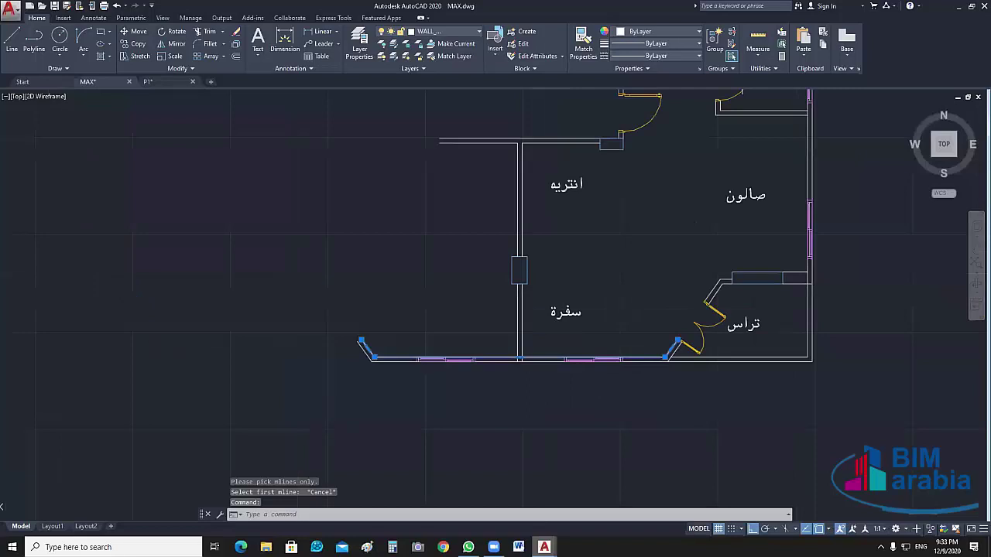
{"action": "key", "text": "Escape"}
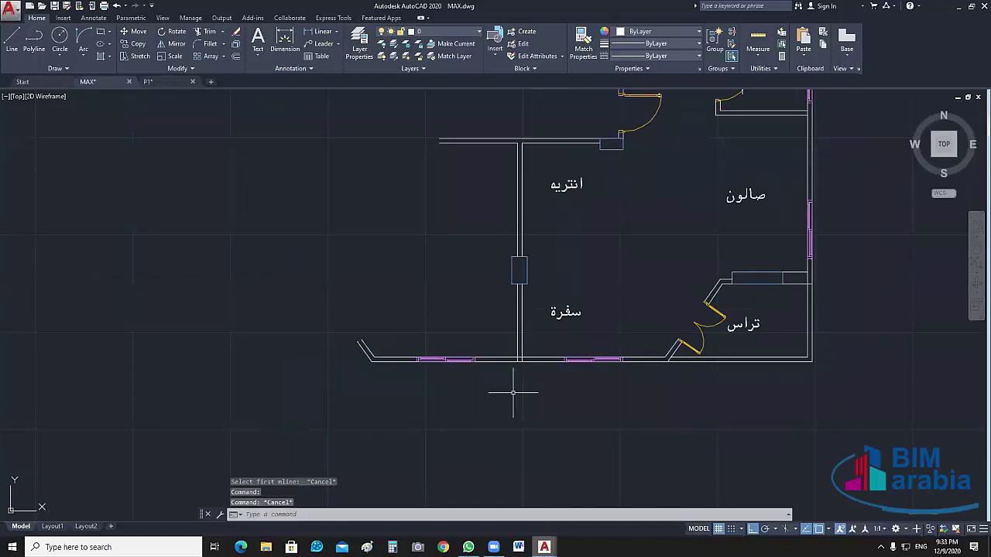
{"action": "left_click", "coordinate": [512, 393]}
{"action": "left_click", "coordinate": [469, 352]}
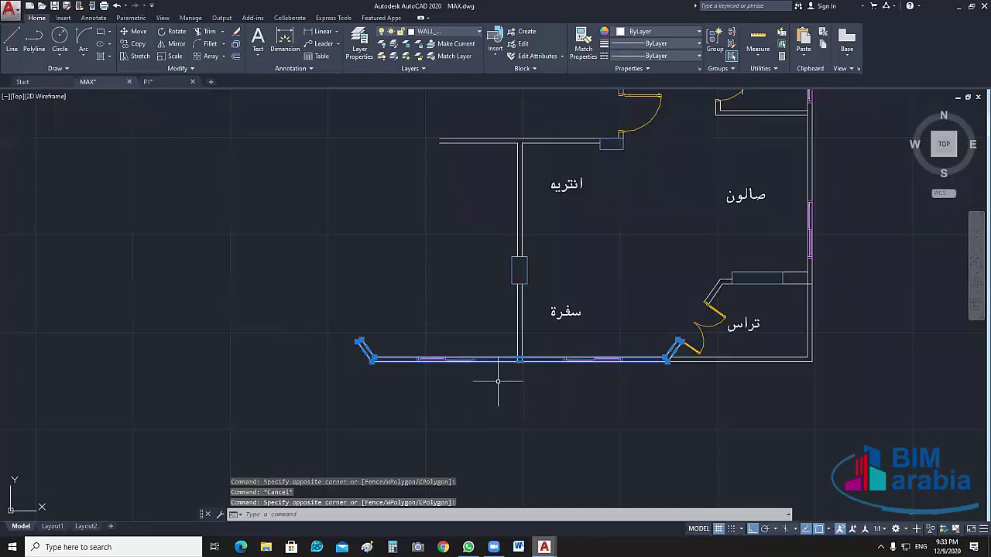
Explode the selected bottom wall with X and delete its left diagonal piece
{"action": "type", "text": "x"}
{"action": "key", "text": "Return"}
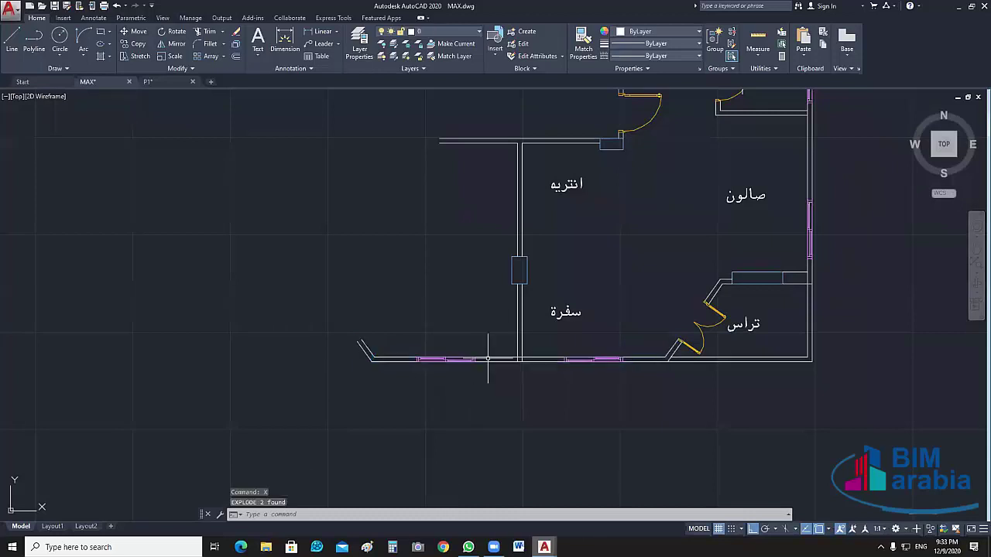
{"action": "scroll", "coordinate": [256, 352], "scroll_direction": "up", "scroll_amount": 3}
{"action": "left_click", "coordinate": [320, 329]}
{"action": "left_click", "coordinate": [284, 356]}
{"action": "key", "text": "Delete"}
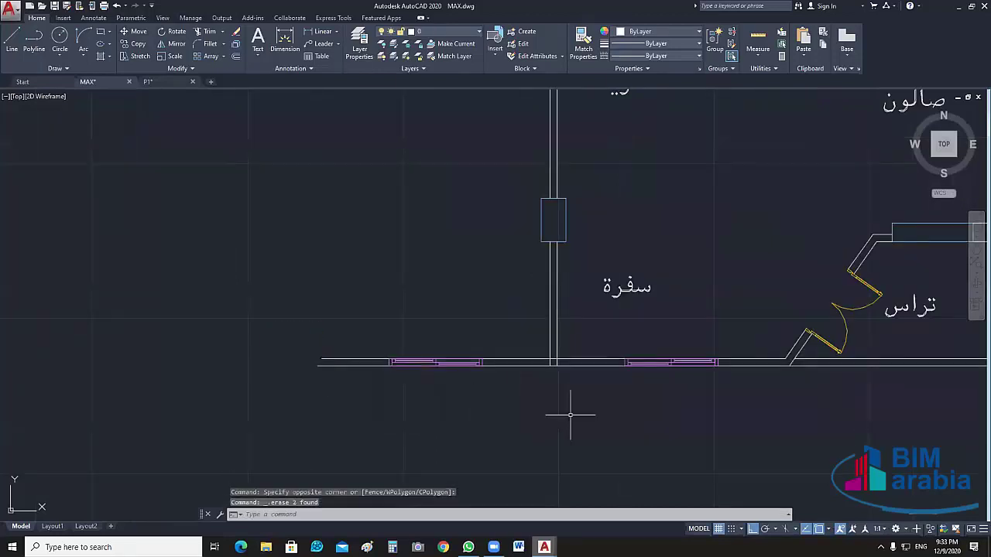
Trim the wall ends left of the سفرة west wall and delete the leftover left piece
{"action": "scroll", "coordinate": [573, 402], "scroll_direction": "up", "scroll_amount": 4}
{"action": "left_click", "coordinate": [419, 391]}
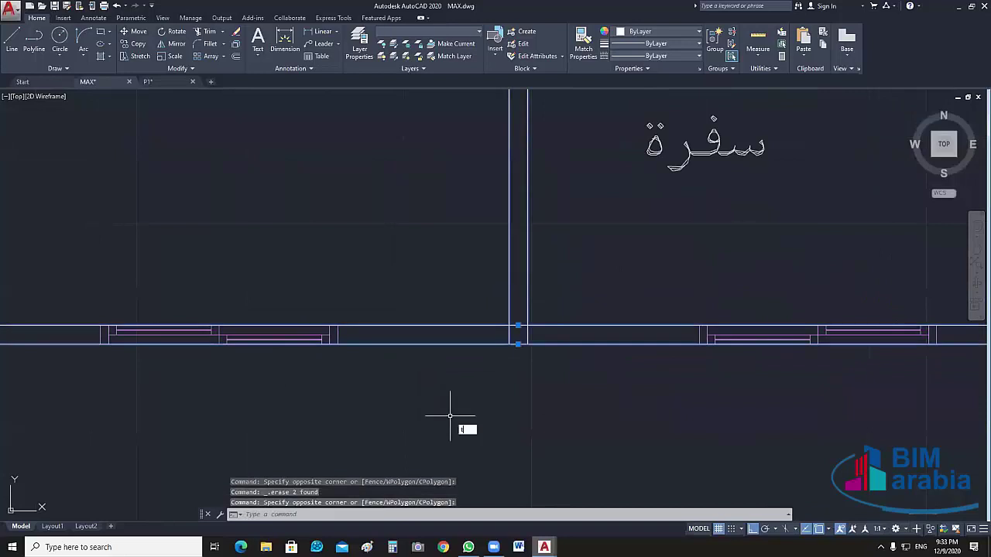
{"action": "type", "text": "tr"}
{"action": "key", "text": "Return"}
{"action": "left_click_drag", "start_coordinate": [434, 312], "coordinate": [405, 414]}
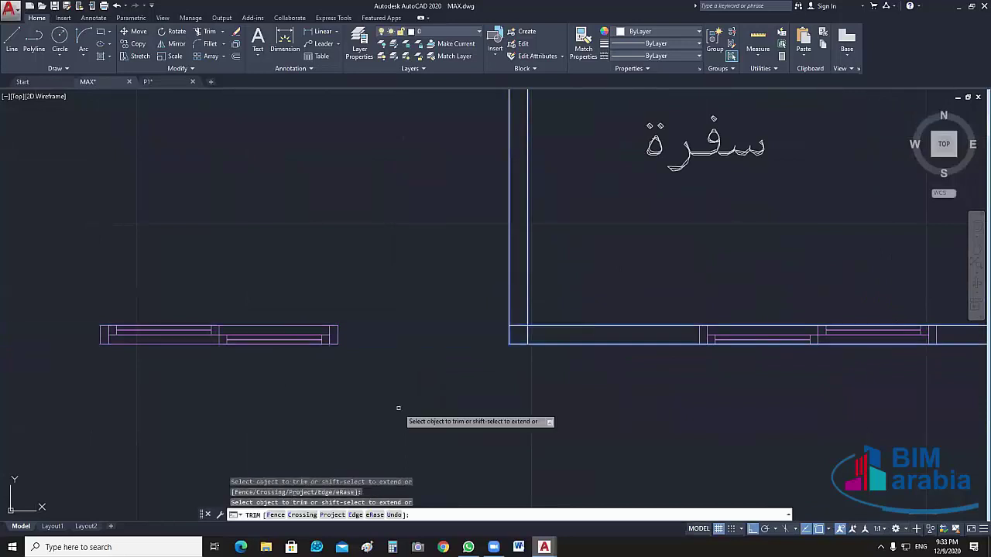
{"action": "key", "text": "Escape"}
{"action": "left_click", "coordinate": [405, 413]}
{"action": "left_click", "coordinate": [207, 427]}
{"action": "key", "text": "Delete"}
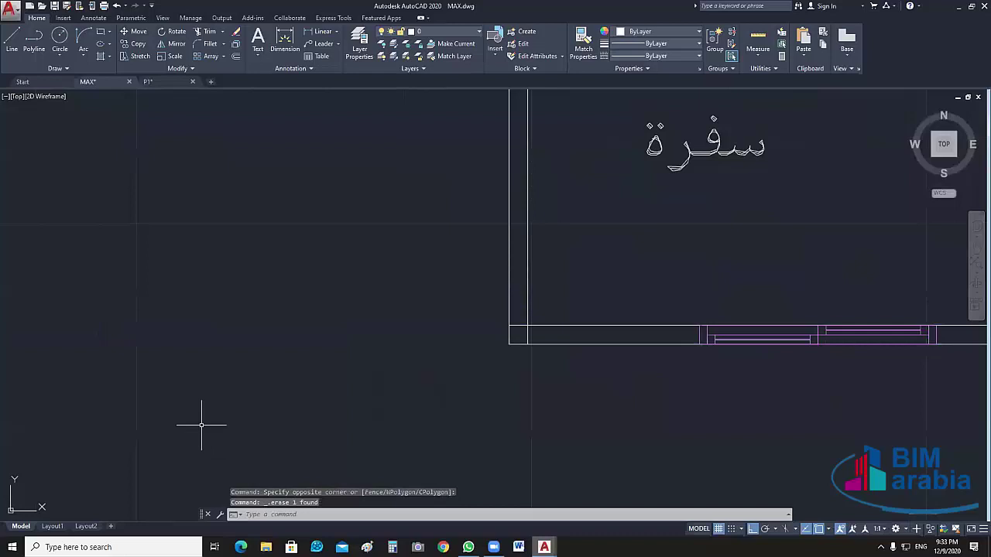
Stretch the bottom wall's inner and outer lines to close the سفرة room's corner
{"action": "left_click", "coordinate": [528, 302]}
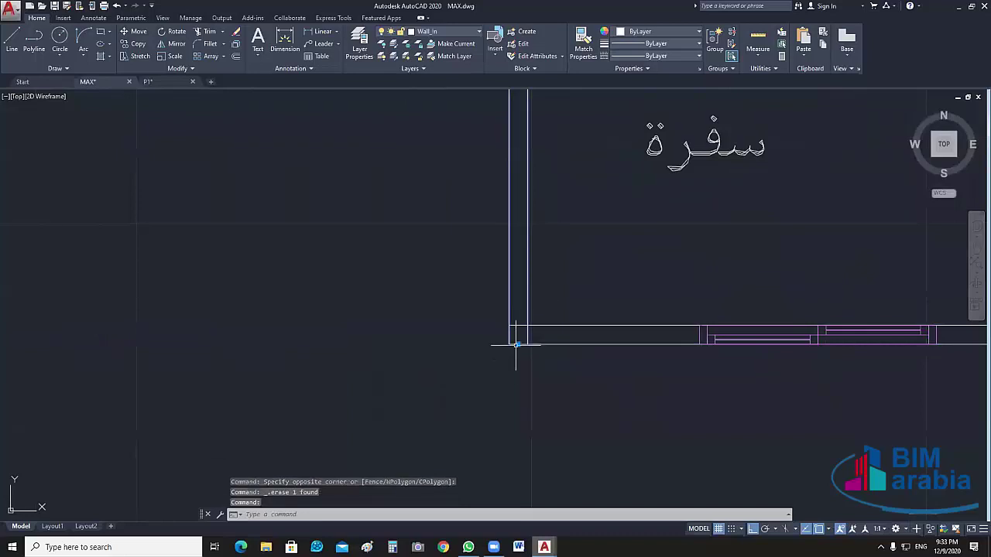
{"action": "left_click", "coordinate": [517, 343]}
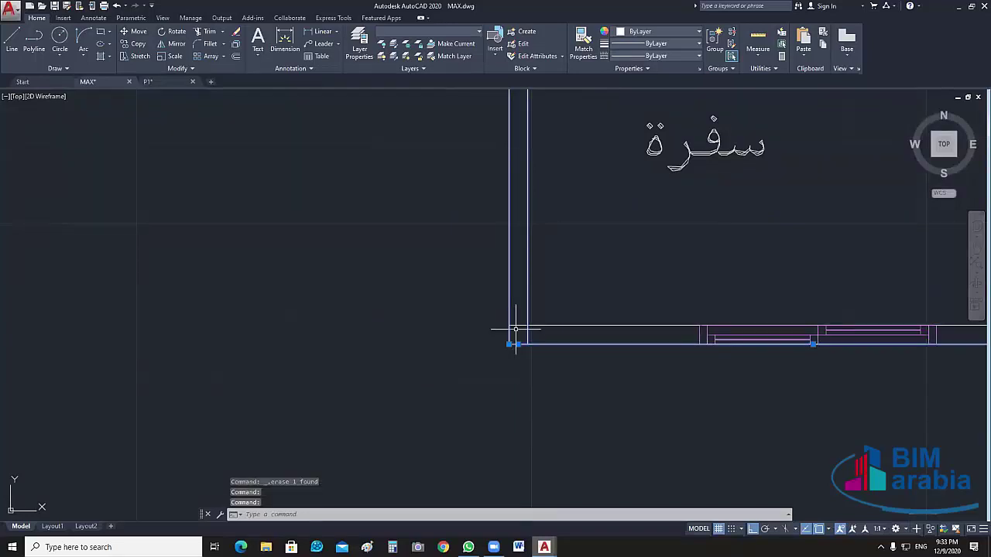
{"action": "key", "text": "Escape"}
{"action": "scroll", "coordinate": [517, 387], "scroll_direction": "down", "scroll_amount": 6}
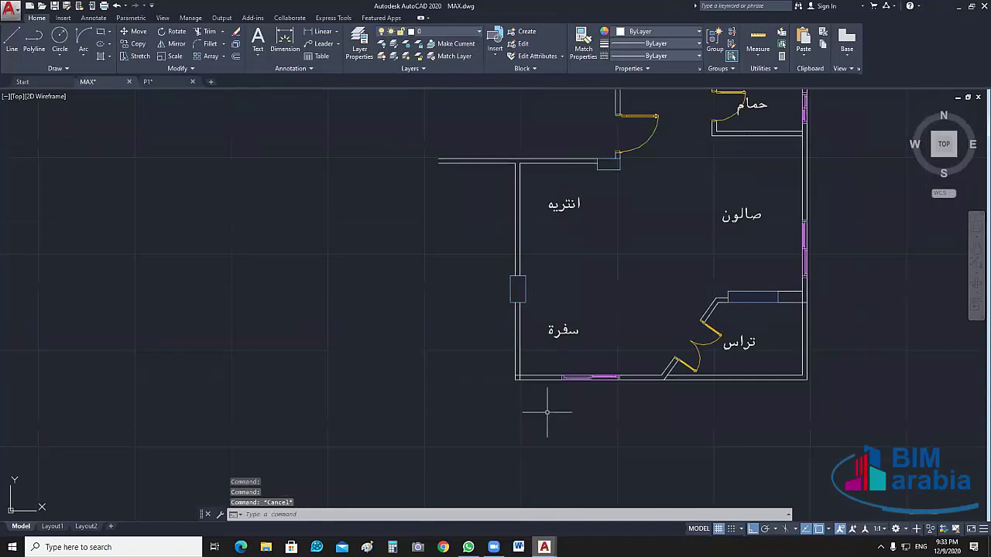
{"action": "scroll", "coordinate": [546, 412], "scroll_direction": "up", "scroll_amount": 6}
{"action": "left_click", "coordinate": [426, 325]}
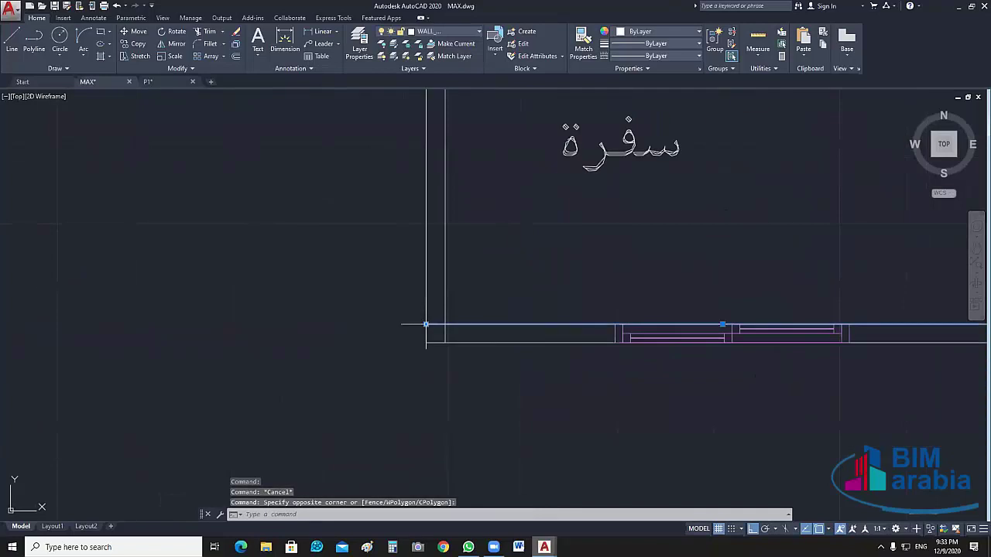
{"action": "left_click", "coordinate": [426, 326]}
{"action": "key", "text": "Escape"}
{"action": "left_click", "coordinate": [464, 342]}
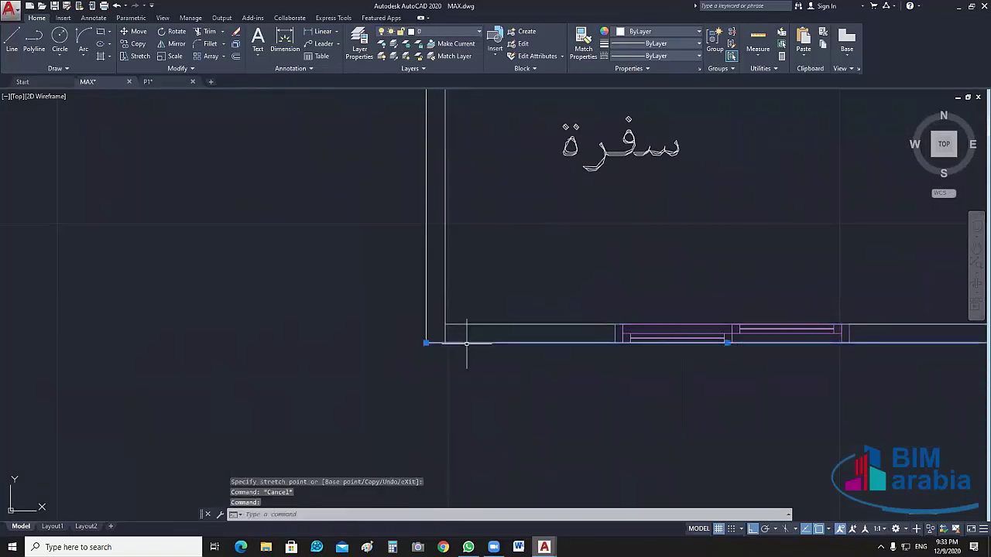
{"action": "left_click", "coordinate": [426, 342]}
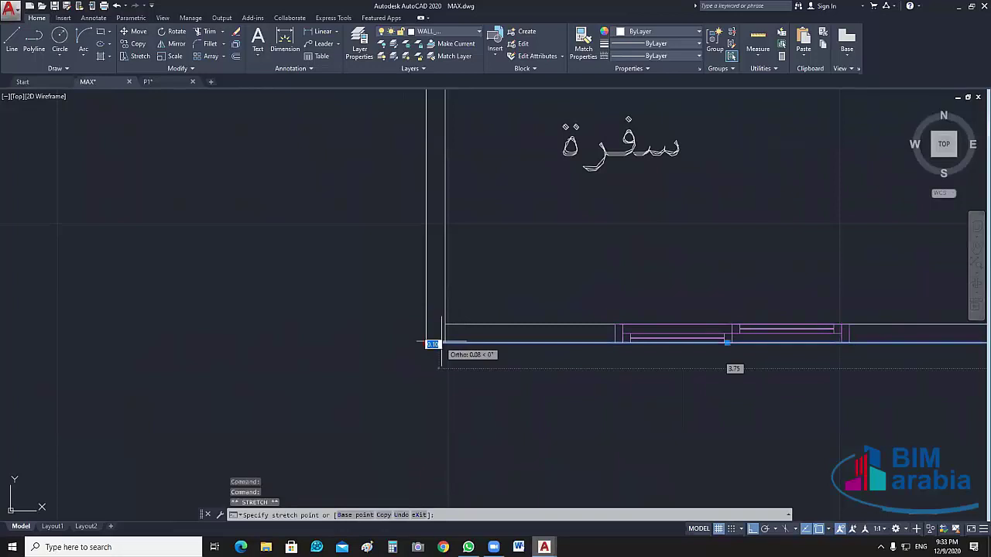
{"action": "scroll", "coordinate": [447, 341], "scroll_direction": "down", "scroll_amount": 5}
{"action": "key", "text": "Escape"}
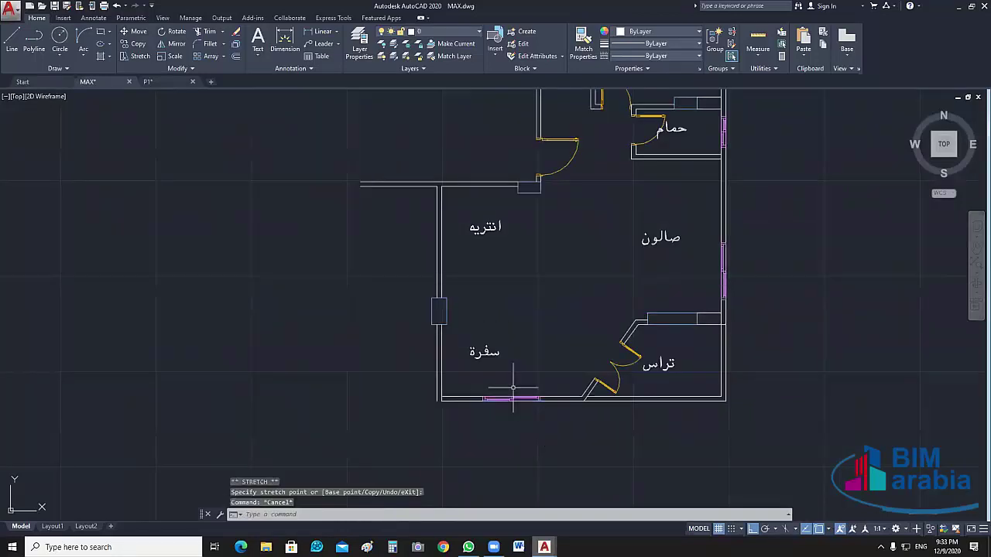
{"action": "middle_click_drag", "start_coordinate": [542, 291], "coordinate": [534, 334]}
Explode the wall above the انتريه room into separate lines
{"action": "scroll", "coordinate": [407, 220], "scroll_direction": "up", "scroll_amount": 5}
{"action": "left_click", "coordinate": [387, 358]}
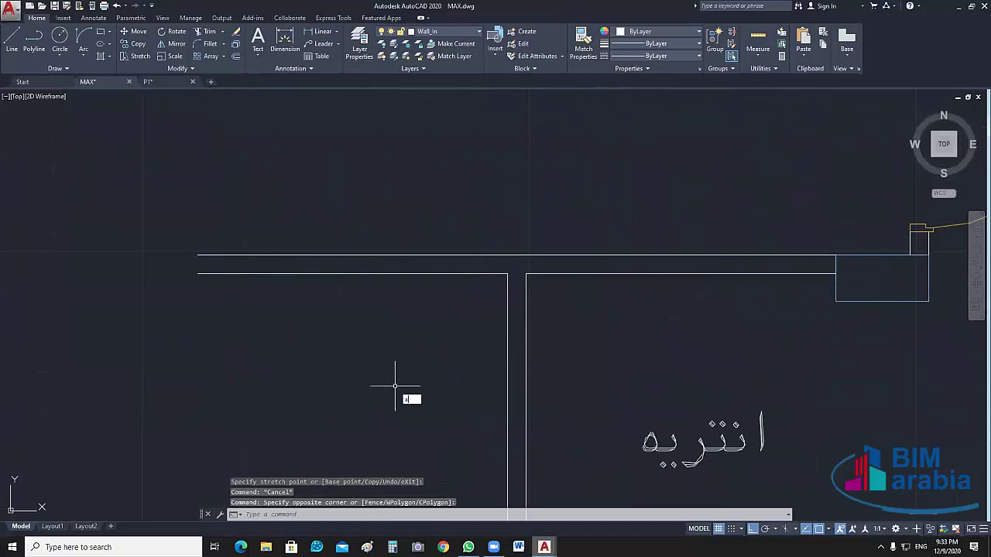
{"action": "left_click", "coordinate": [358, 320]}
{"action": "type", "text": "x"}
{"action": "key", "text": "Return"}
{"action": "scroll", "coordinate": [411, 349], "scroll_direction": "down", "scroll_amount": 3}
{"action": "middle_click_drag", "start_coordinate": [473, 368], "coordinate": [458, 381]}
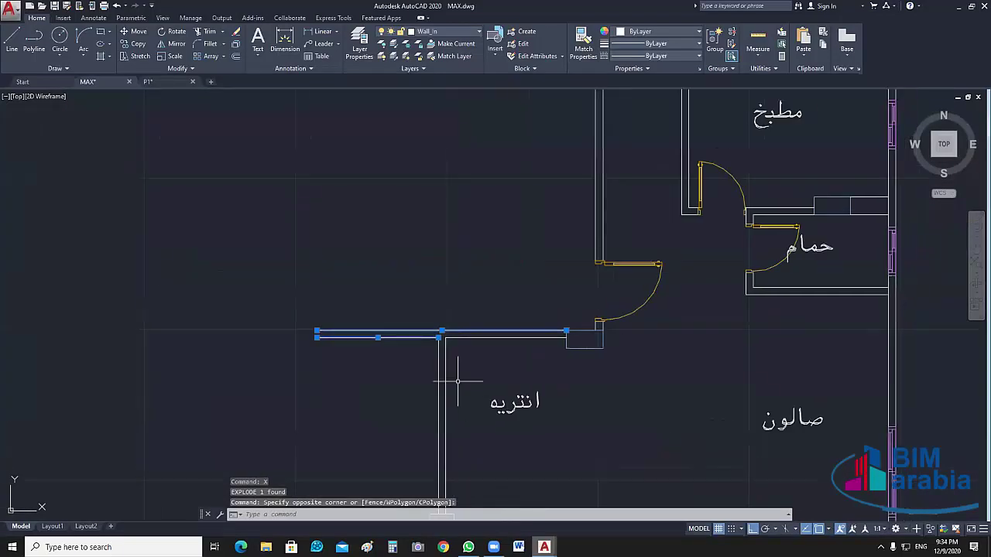
{"action": "key", "text": "Escape"}
{"action": "scroll", "coordinate": [511, 372], "scroll_direction": "up", "scroll_amount": 3}
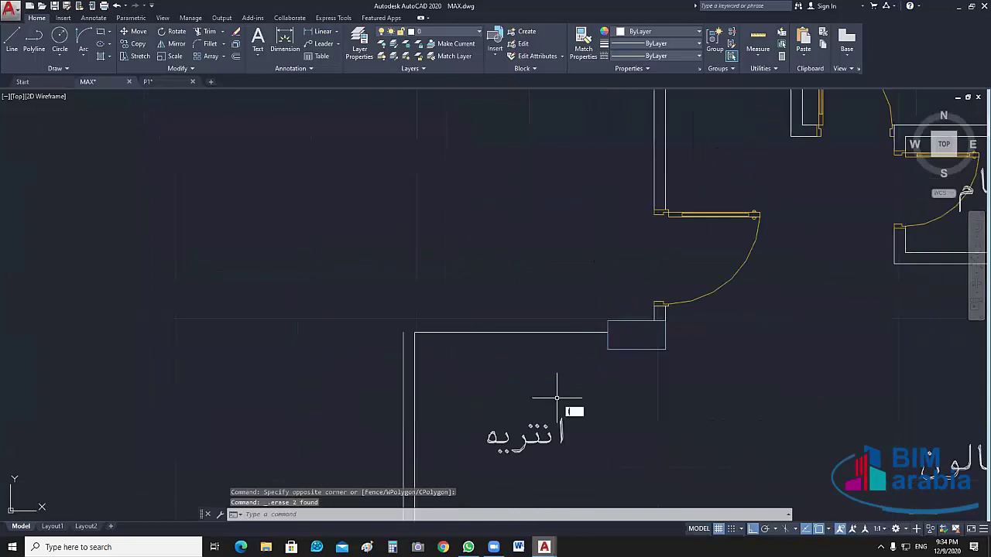
Draw a horizontal line leftward from the wall corner above انتريه
{"action": "type", "text": "l"}
{"action": "key", "text": "Return"}
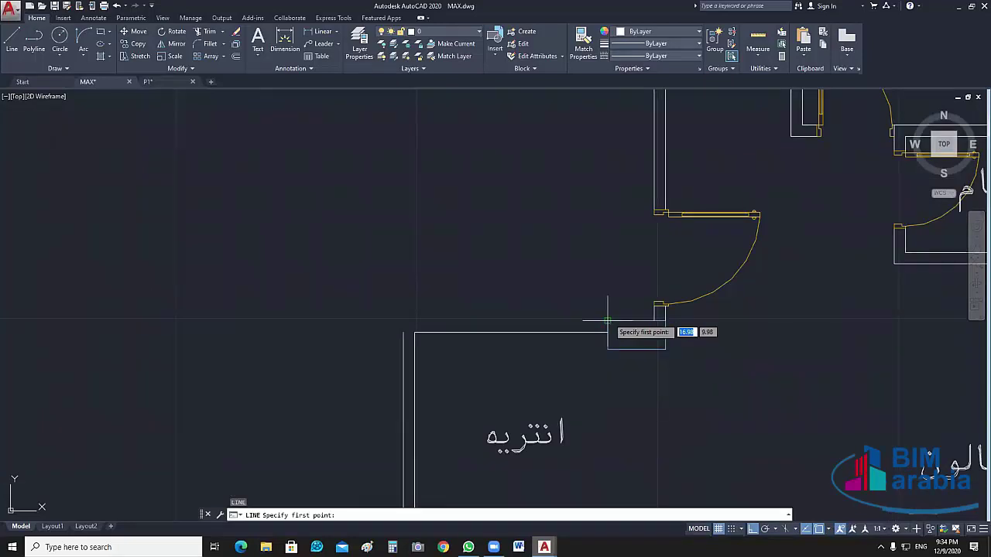
{"action": "left_click", "coordinate": [607, 319]}
{"action": "left_click", "coordinate": [359, 320]}
{"action": "key", "text": "Return"}
Set the FILLET radius to 0
{"action": "type", "text": "f"}
{"action": "key", "text": "Return"}
{"action": "type", "text": "r"}
{"action": "key", "text": "Return"}
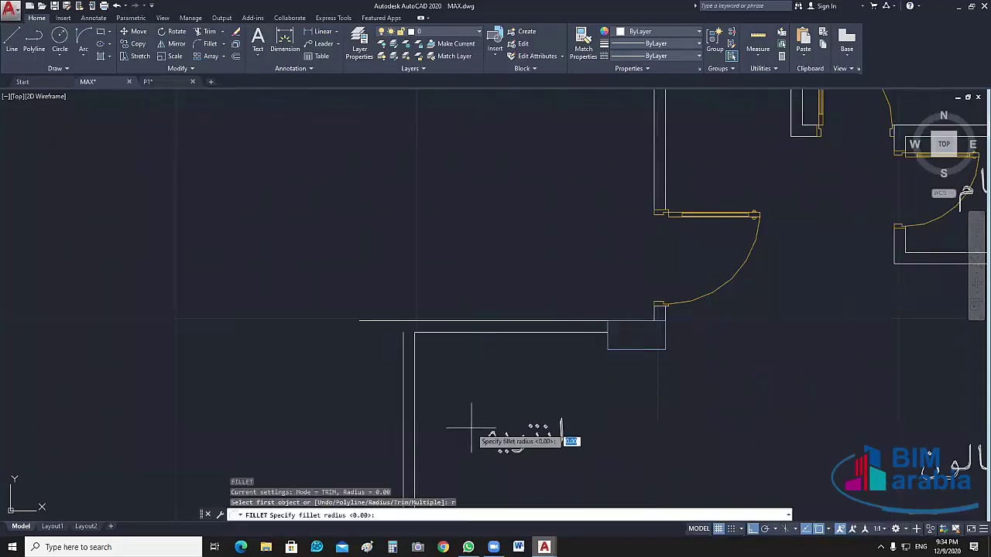
{"action": "type", "text": "0"}
{"action": "key", "text": "Return"}
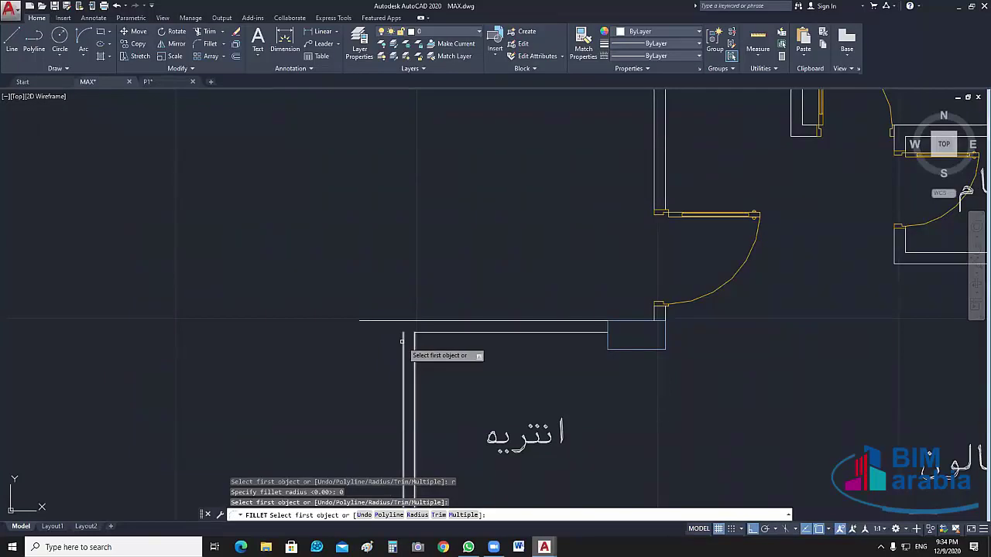
{"action": "left_click", "coordinate": [402, 341]}
{"action": "key", "text": "Escape"}
Fillet the vertical and horizontal wall lines at the انتريه corner into a sharp corner
{"action": "left_click", "coordinate": [376, 381]}
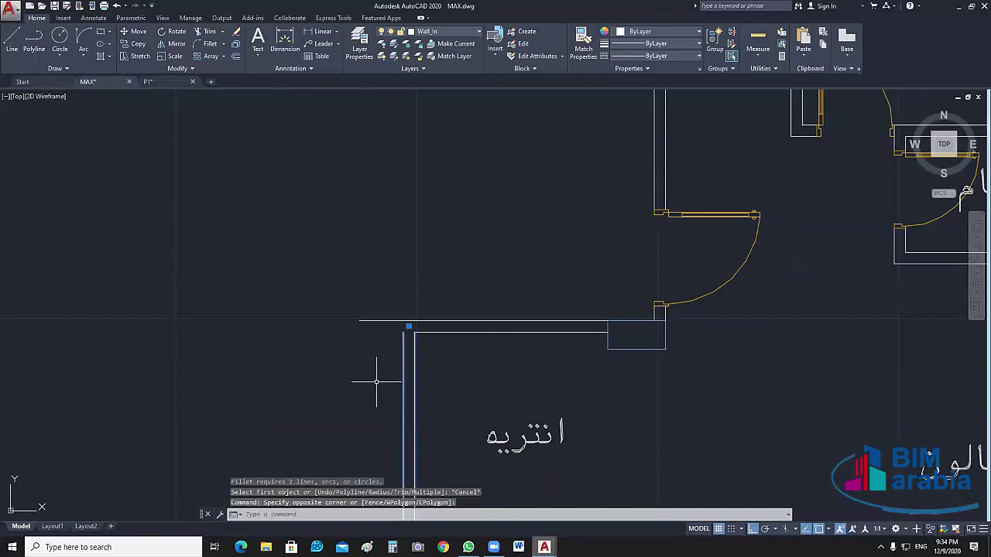
{"action": "key", "text": "Escape"}
{"action": "key", "text": "Return"}
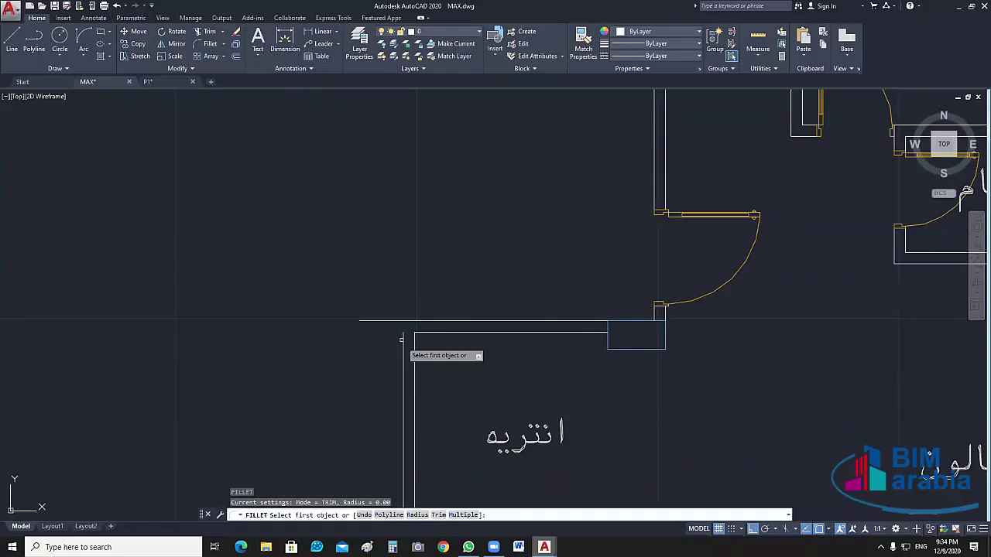
{"action": "left_click", "coordinate": [403, 349]}
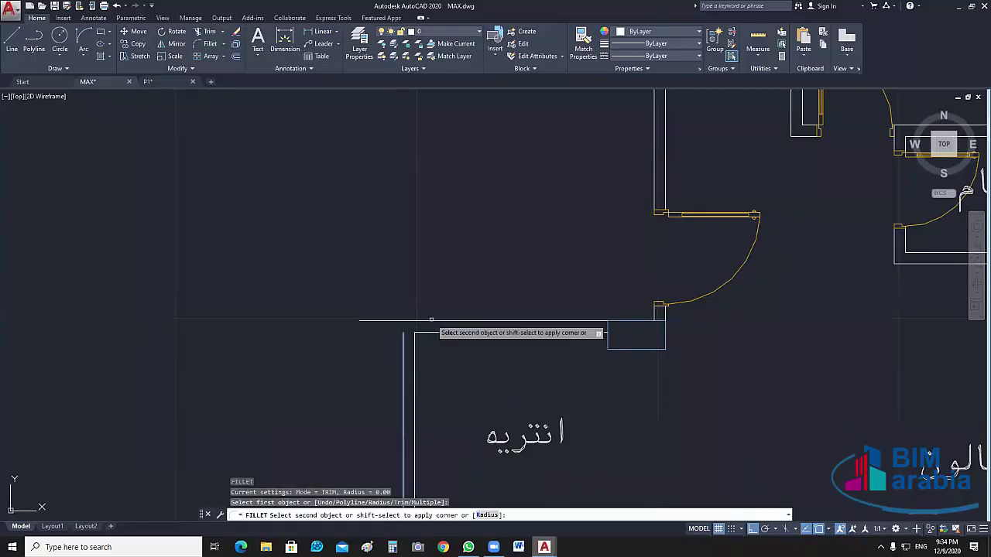
{"action": "left_click", "coordinate": [432, 319]}
{"action": "scroll", "coordinate": [496, 374], "scroll_direction": "down", "scroll_amount": 3}
{"action": "scroll", "coordinate": [480, 495], "scroll_direction": "up", "scroll_amount": 5}
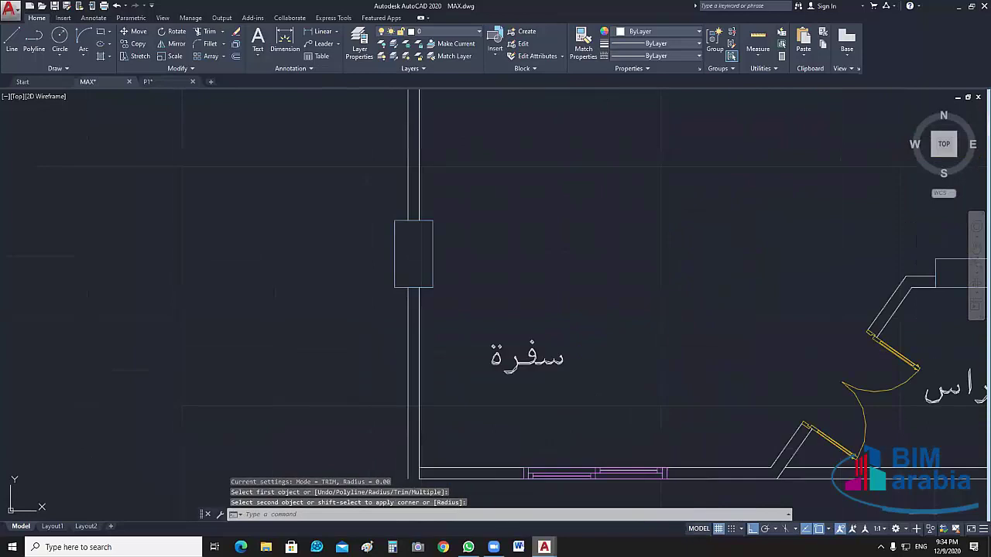
Explode the vertical wall polyline at the سفرة corner after the fillet fails
{"action": "key", "text": "Return"}
{"action": "left_click", "coordinate": [406, 319]}
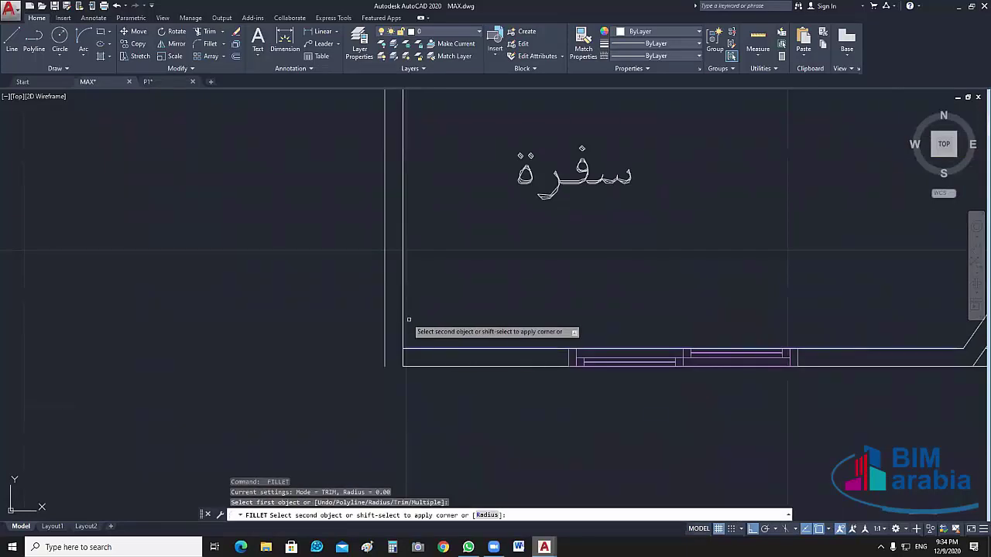
{"action": "left_click", "coordinate": [405, 317]}
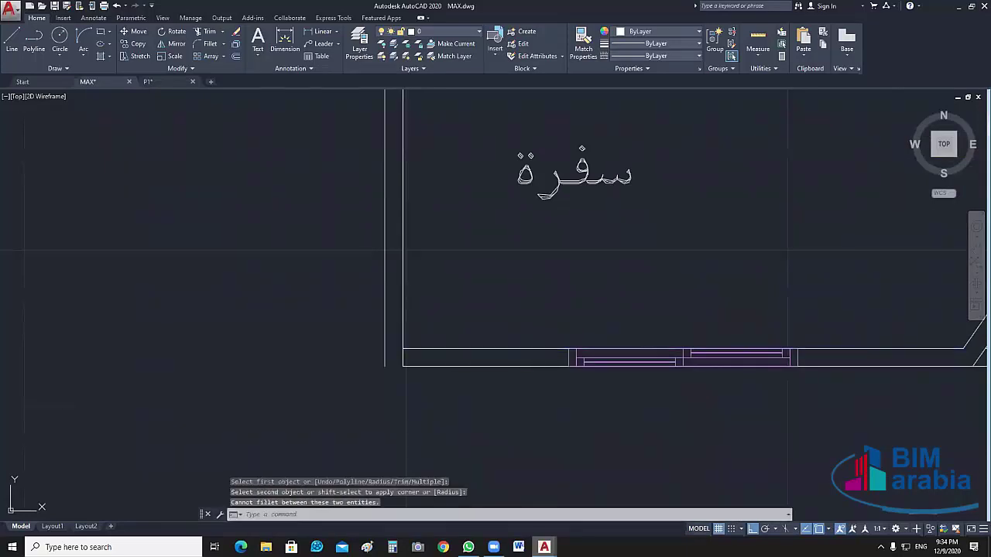
{"action": "key", "text": "Escape"}
{"action": "left_click", "coordinate": [395, 321]}
{"action": "left_click", "coordinate": [337, 341]}
{"action": "left_click", "coordinate": [438, 336]}
{"action": "type", "text": "x"}
{"action": "key", "text": "Return"}
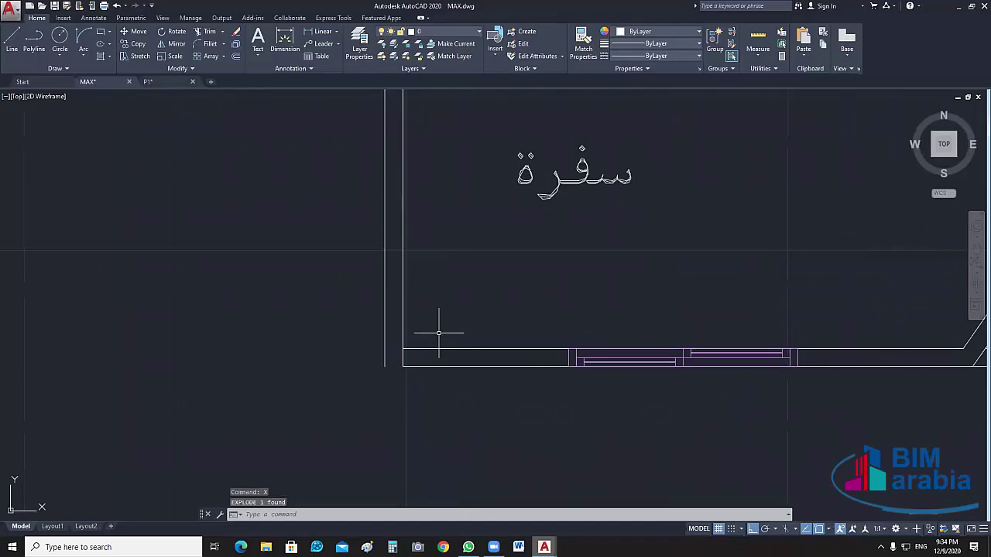
Fillet the سفرة room's inner and outer bottom-left wall lines into clean corners
{"action": "type", "text": "f"}
{"action": "key", "text": "Return"}
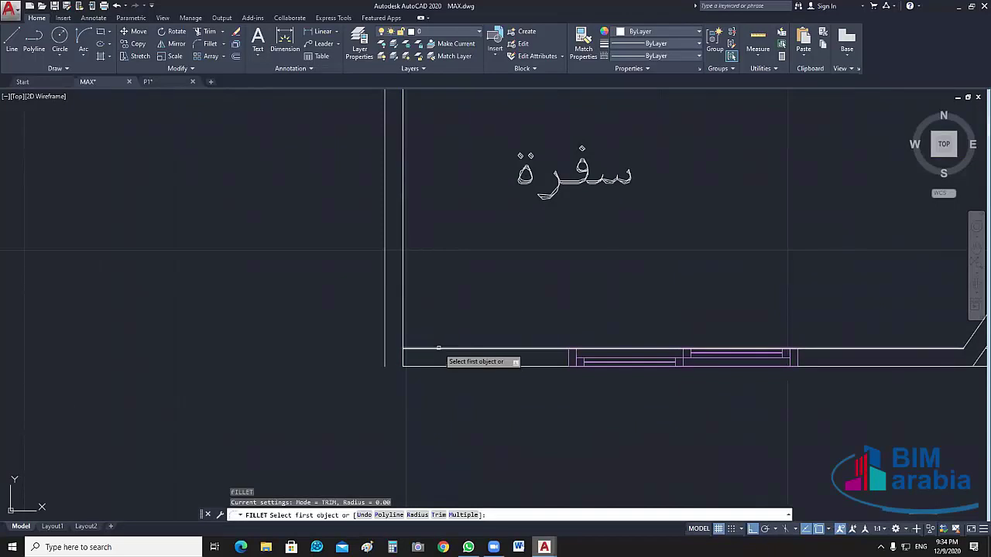
{"action": "left_click", "coordinate": [422, 347]}
{"action": "left_click", "coordinate": [402, 317]}
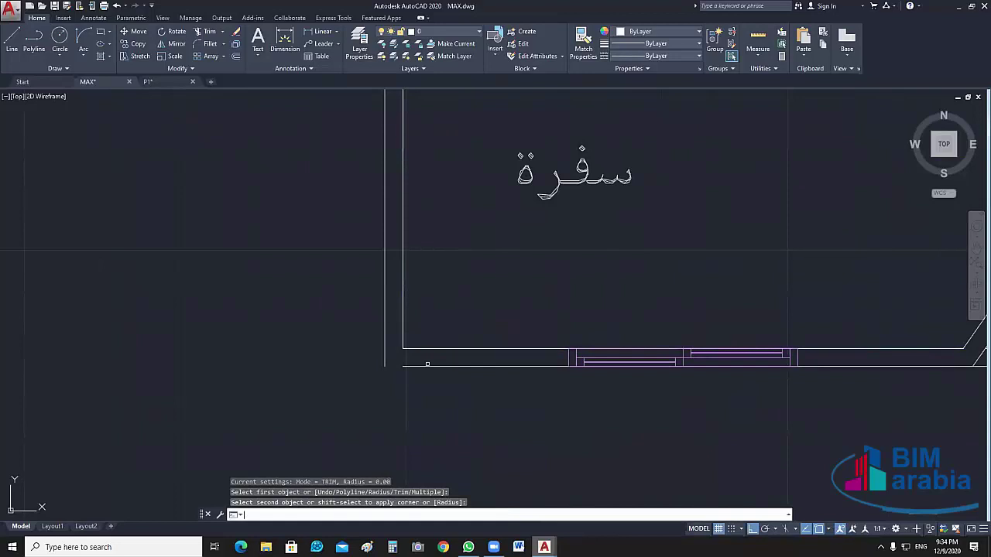
{"action": "key", "text": "Return"}
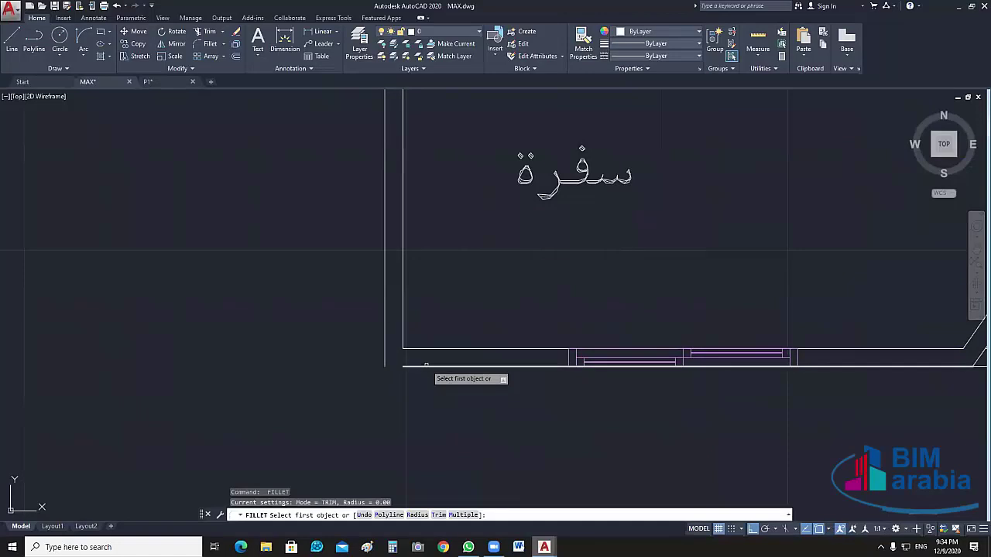
{"action": "left_click", "coordinate": [385, 346]}
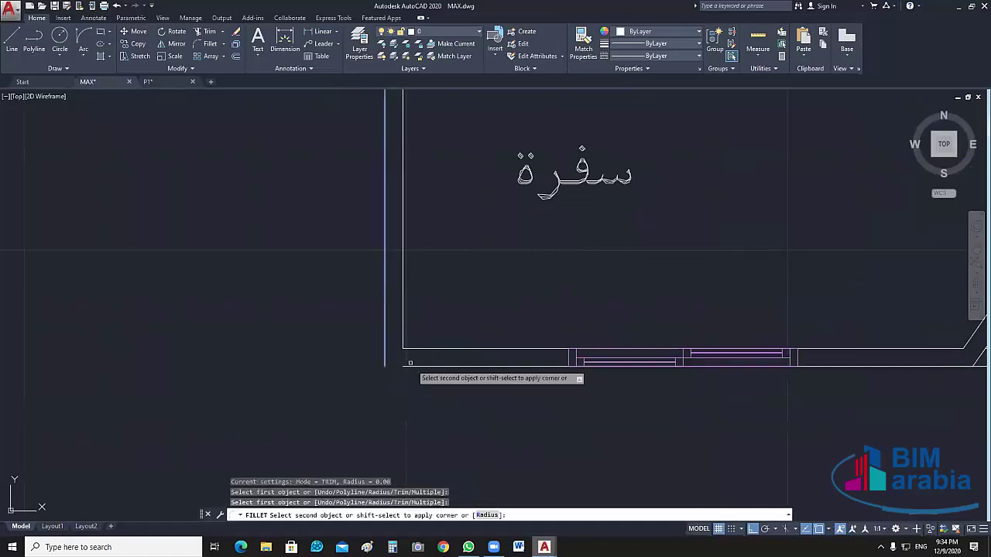
{"action": "left_click", "coordinate": [411, 365]}
{"action": "scroll", "coordinate": [413, 366], "scroll_direction": "down", "scroll_amount": 2}
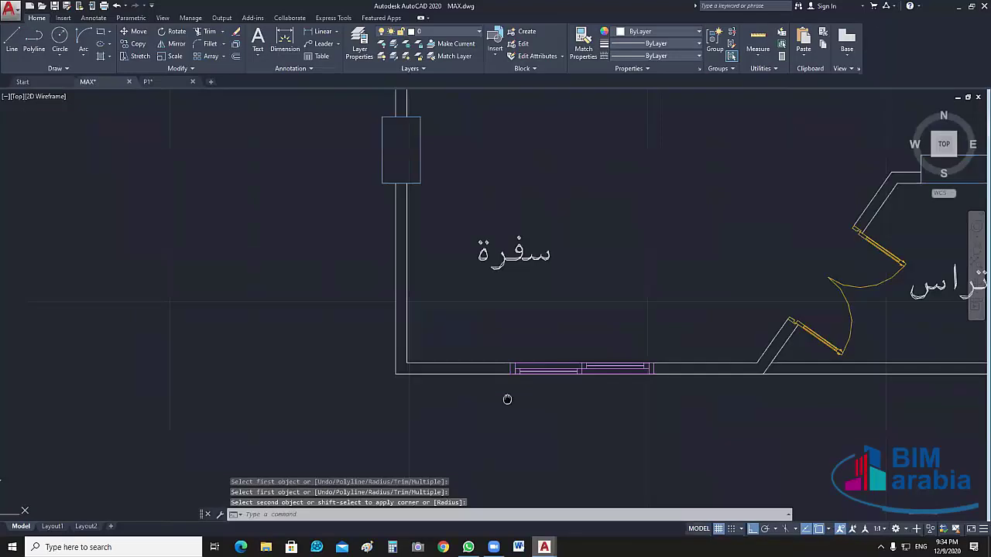
{"action": "middle_click_drag", "start_coordinate": [507, 399], "coordinate": [347, 424]}
{"action": "scroll", "coordinate": [573, 309], "scroll_direction": "down", "scroll_amount": 4}
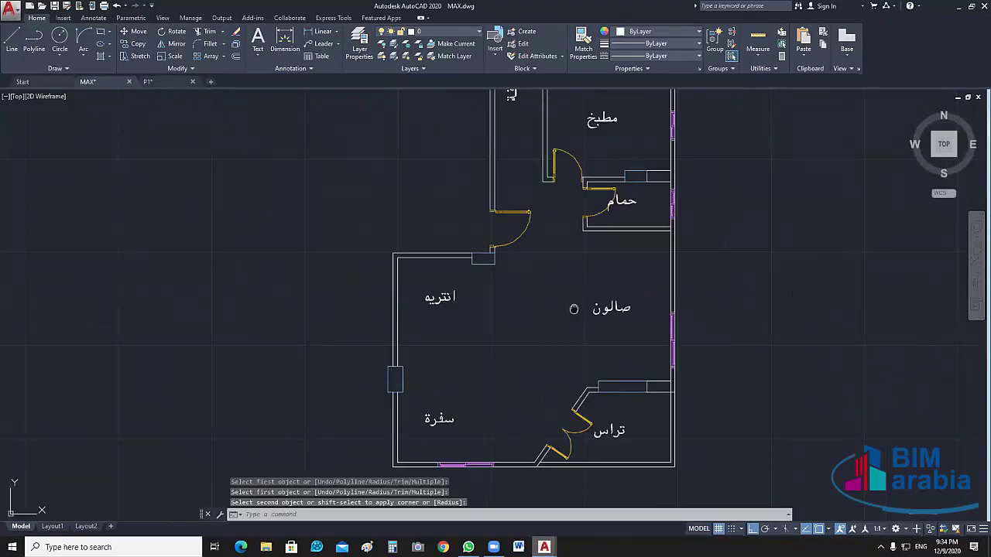
Explode the horizontal wall polyline below the حمام with X
{"action": "middle_click_drag", "start_coordinate": [573, 309], "coordinate": [562, 449]}
{"action": "middle_click_drag", "start_coordinate": [351, 90], "coordinate": [379, 282]}
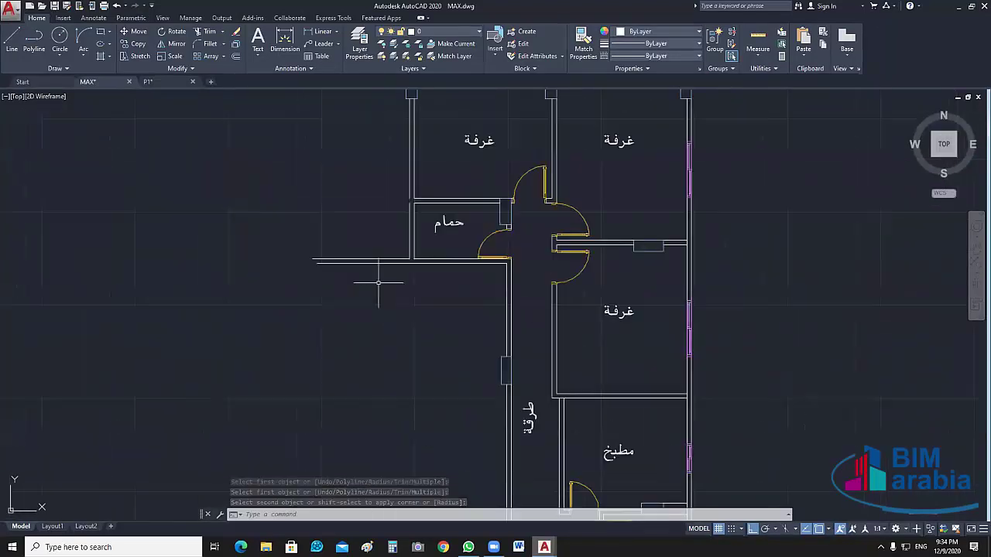
{"action": "scroll", "coordinate": [378, 283], "scroll_direction": "up", "scroll_amount": 2}
{"action": "scroll", "coordinate": [409, 265], "scroll_direction": "up", "scroll_amount": 2}
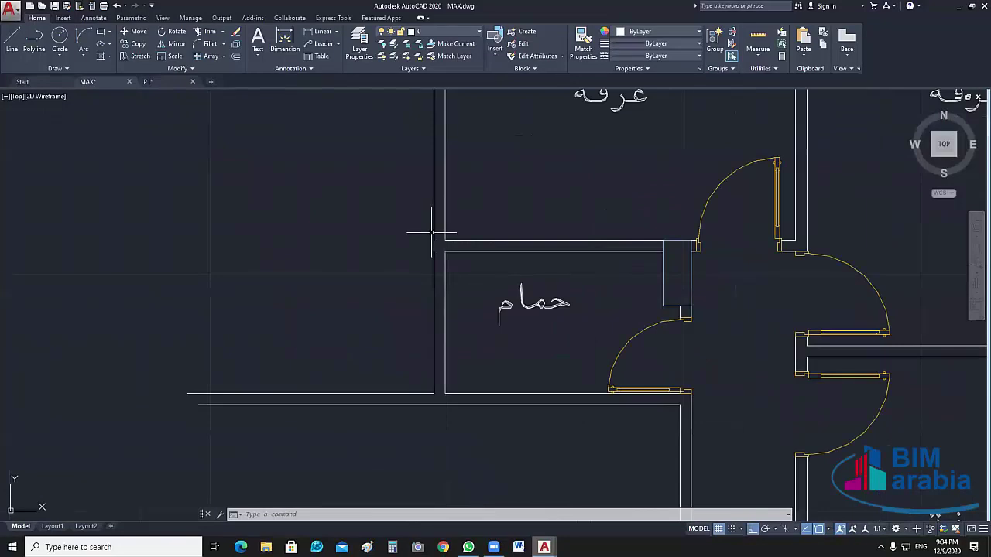
{"action": "left_click", "coordinate": [434, 232]}
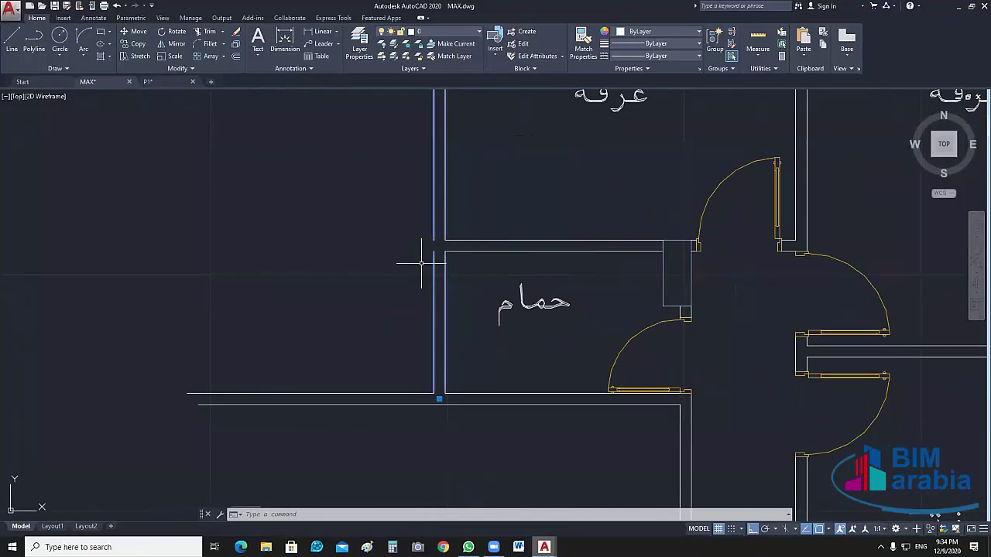
{"action": "key", "text": "Escape"}
{"action": "left_click", "coordinate": [367, 398]}
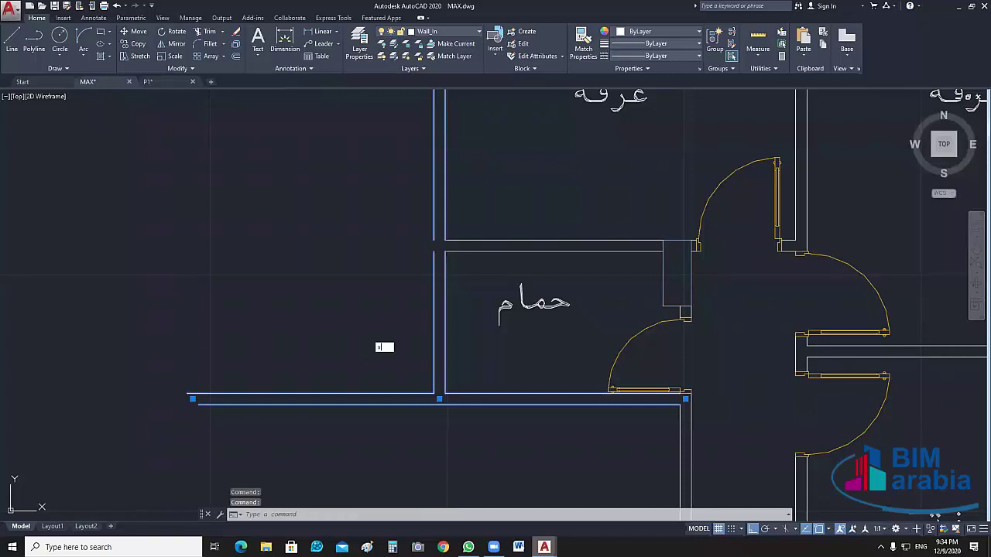
{"action": "type", "text": "x"}
{"action": "key", "text": "Return"}
Erase the two short wall stubs beside the bathroom with a crossing selection
{"action": "scroll", "coordinate": [421, 265], "scroll_direction": "down", "scroll_amount": 2}
{"action": "middle_click_drag", "start_coordinate": [420, 266], "coordinate": [413, 304]}
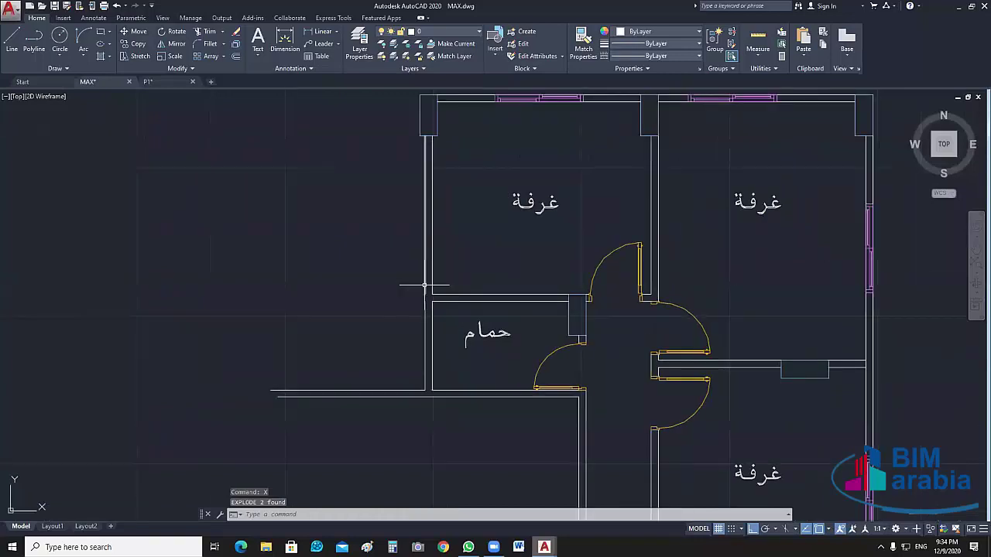
{"action": "left_click", "coordinate": [428, 337]}
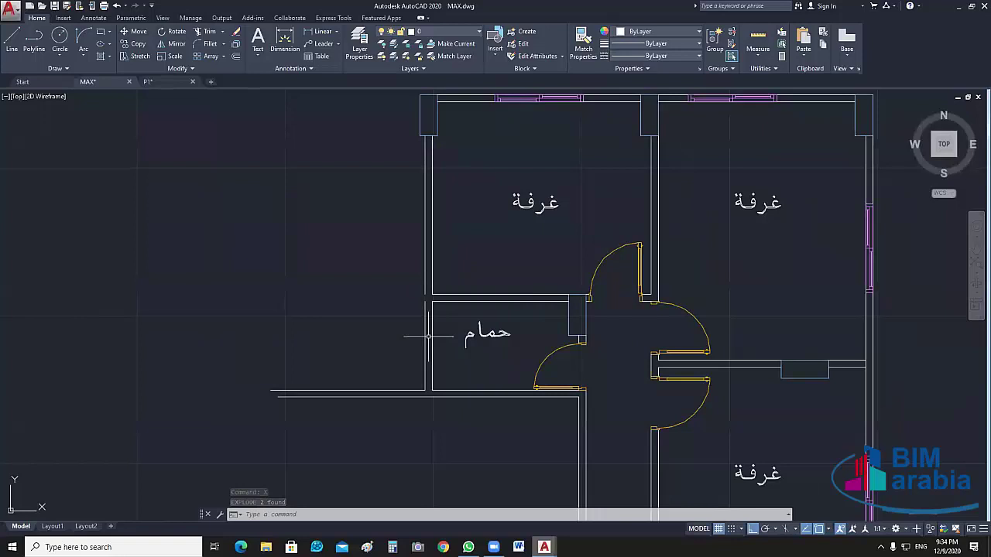
{"action": "left_click", "coordinate": [370, 397]}
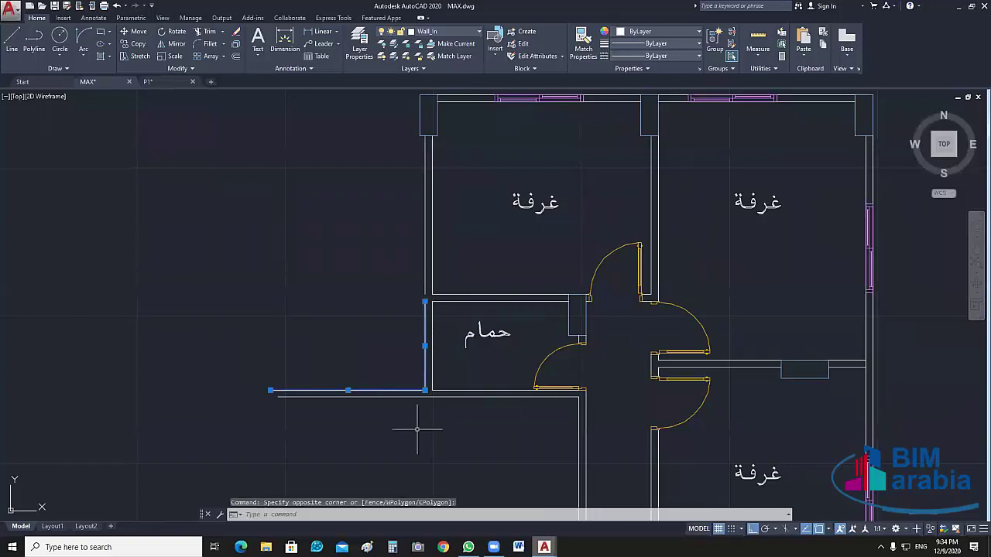
{"action": "key", "text": "Delete"}
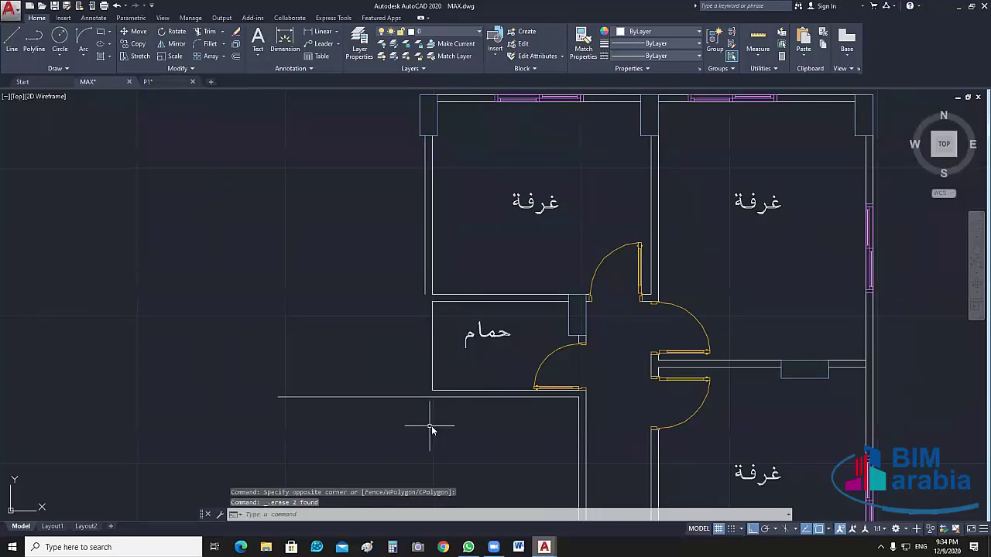
Fillet the horizontal wall into the vertical wall, then undo that fillet and the erase
{"action": "type", "text": "f"}
{"action": "key", "text": "Return"}
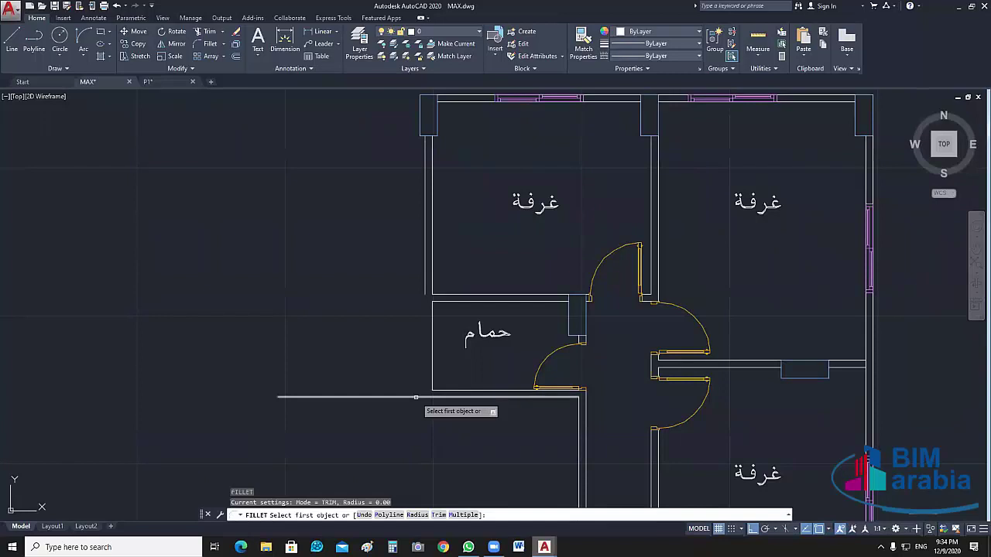
{"action": "left_click", "coordinate": [416, 397]}
{"action": "left_click", "coordinate": [425, 288]}
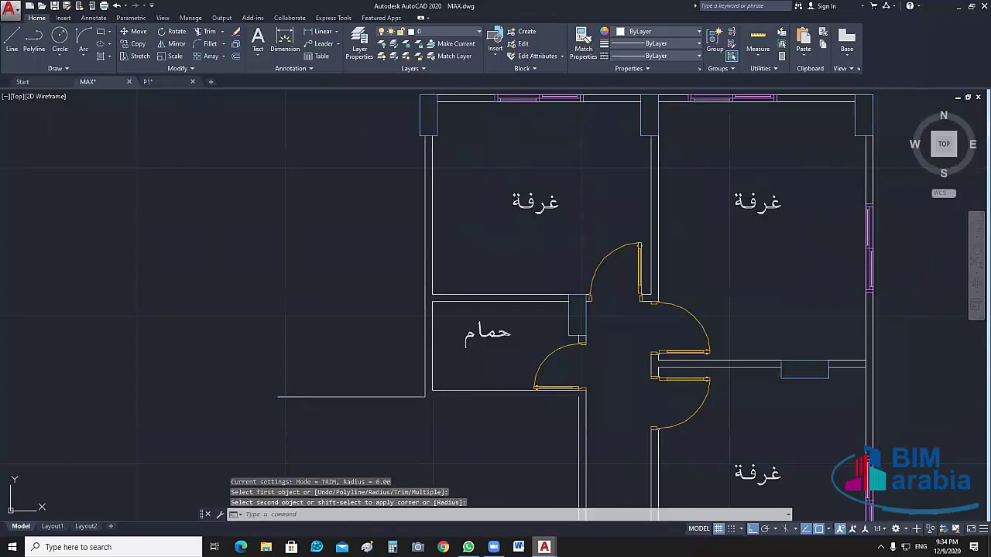
{"action": "type", "text": "u"}
{"action": "key", "text": "Return"}
{"action": "type", "text": "u"}
{"action": "key", "text": "Return"}
{"action": "key", "text": "Escape"}
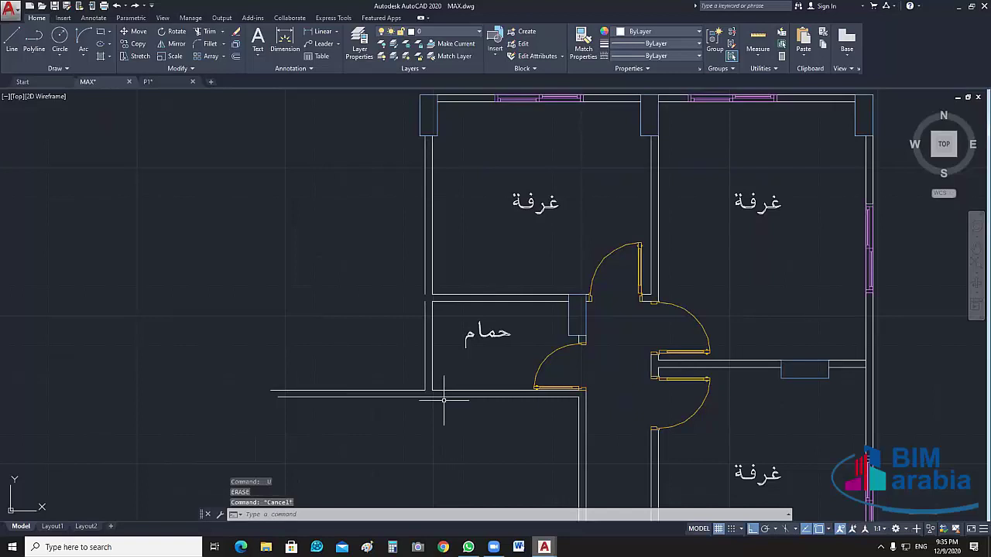
Erase the extra horizontal wall line and fillet the lower horizontal wall into the vertical wall
{"action": "left_click", "coordinate": [420, 391]}
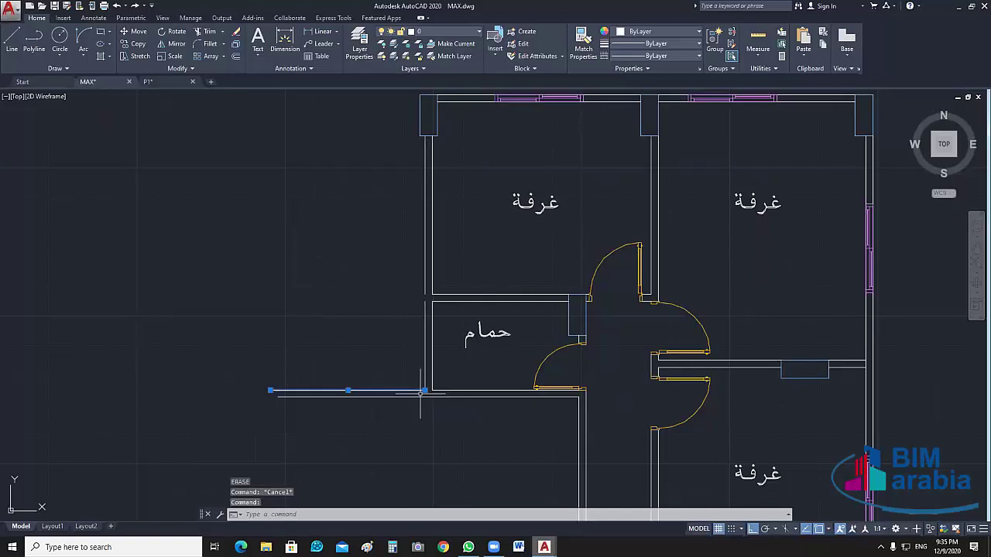
{"action": "key", "text": "Delete"}
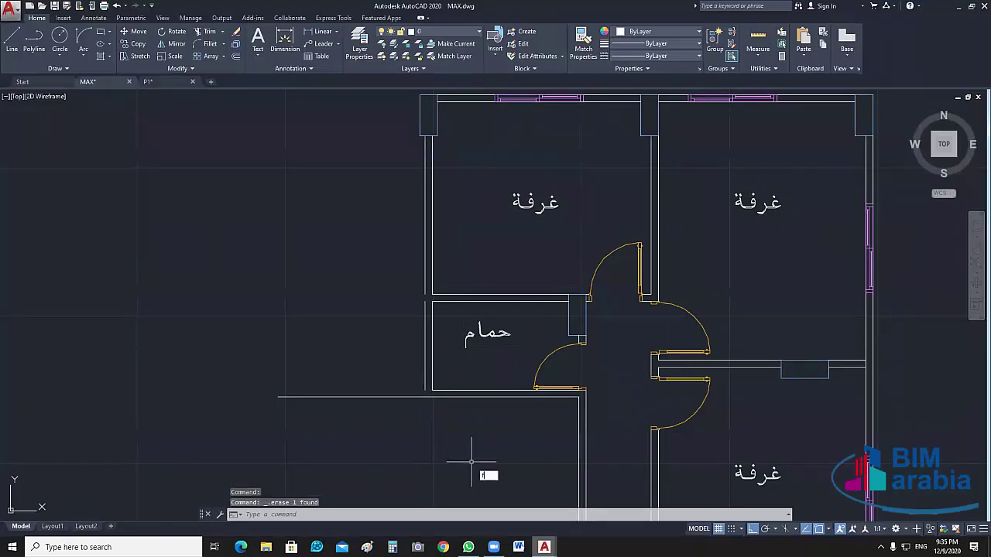
{"action": "type", "text": "f"}
{"action": "key", "text": "Return"}
{"action": "left_click", "coordinate": [465, 397]}
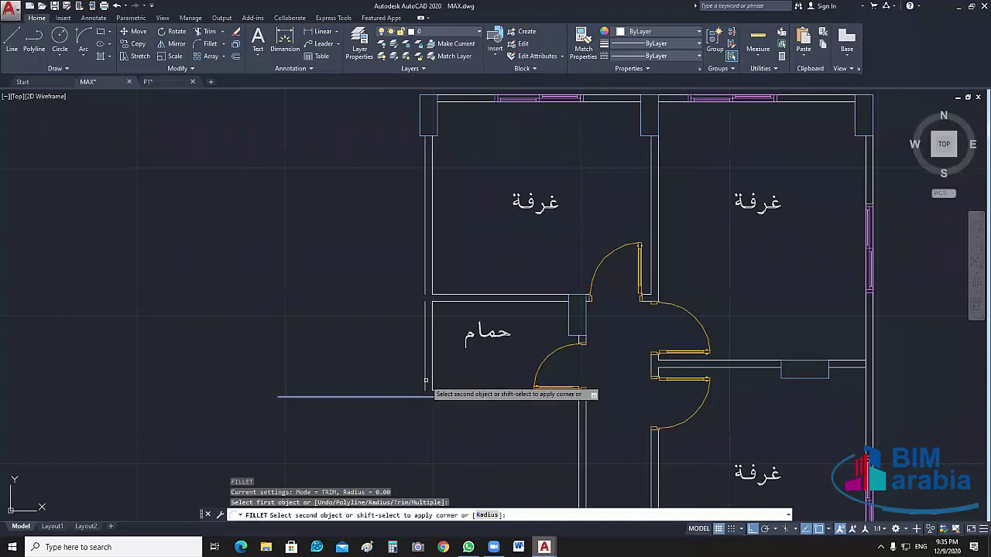
{"action": "left_click", "coordinate": [424, 286]}
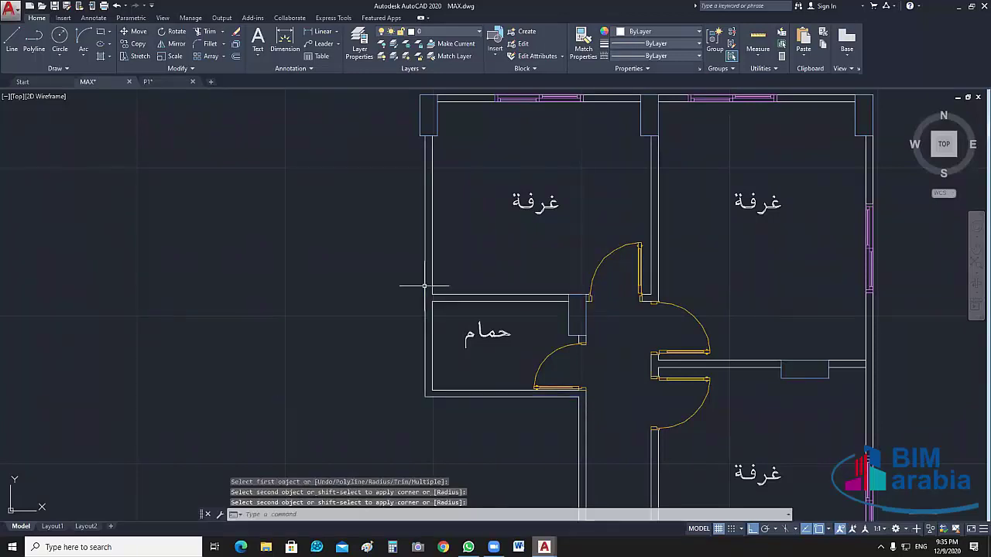
{"action": "key", "text": "Escape"}
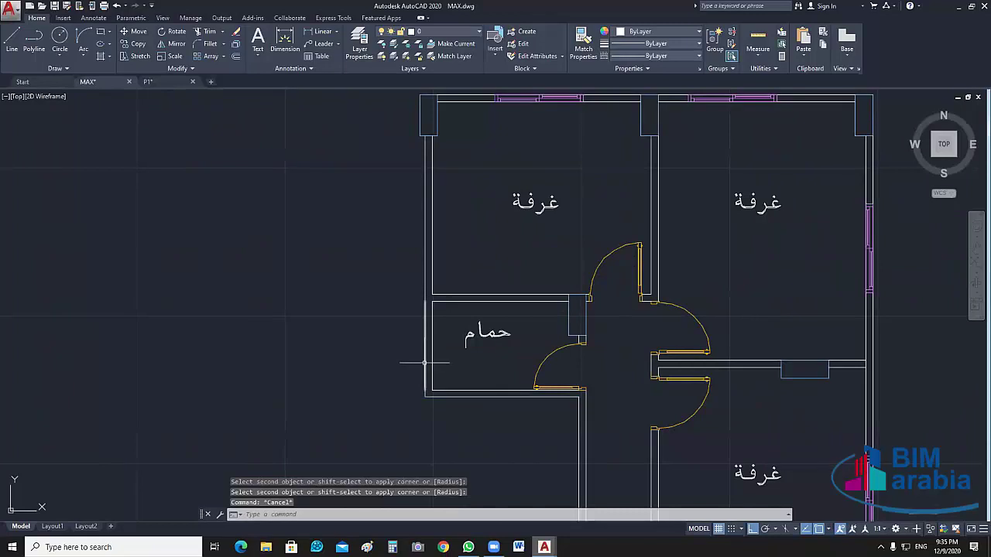
Erase the leftover vertical wall line and view the whole floor plan
{"action": "left_click", "coordinate": [425, 363]}
{"action": "key", "text": "Delete"}
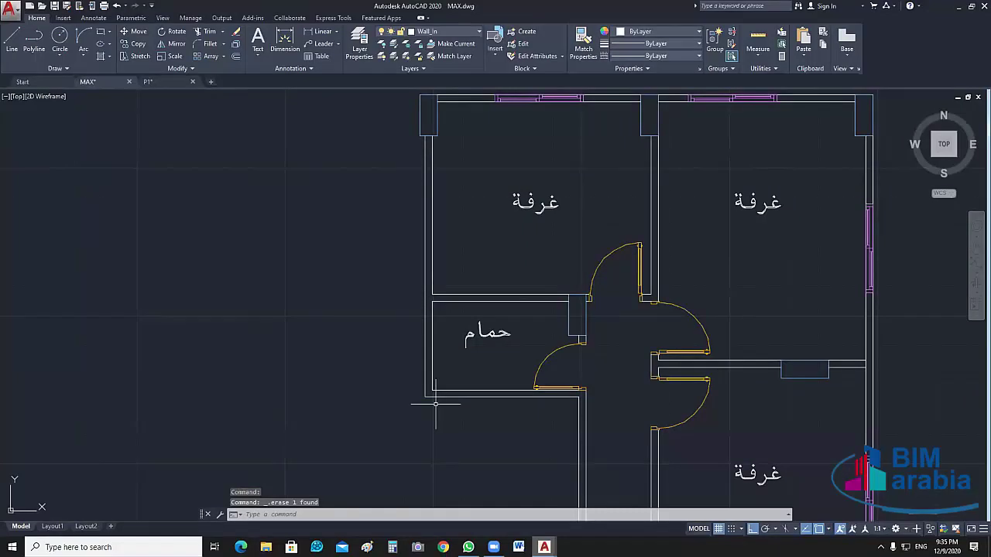
{"action": "scroll", "coordinate": [435, 403], "scroll_direction": "down", "scroll_amount": 6}
{"action": "mouse_move", "coordinate": [511, 398]}
{"action": "middle_mouse_down"}
{"action": "mouse_move", "coordinate": [549, 398]}
{"action": "mouse_move", "coordinate": [525, 386]}
{"action": "mouse_move", "coordinate": [518, 354]}
{"action": "middle_mouse_up"}
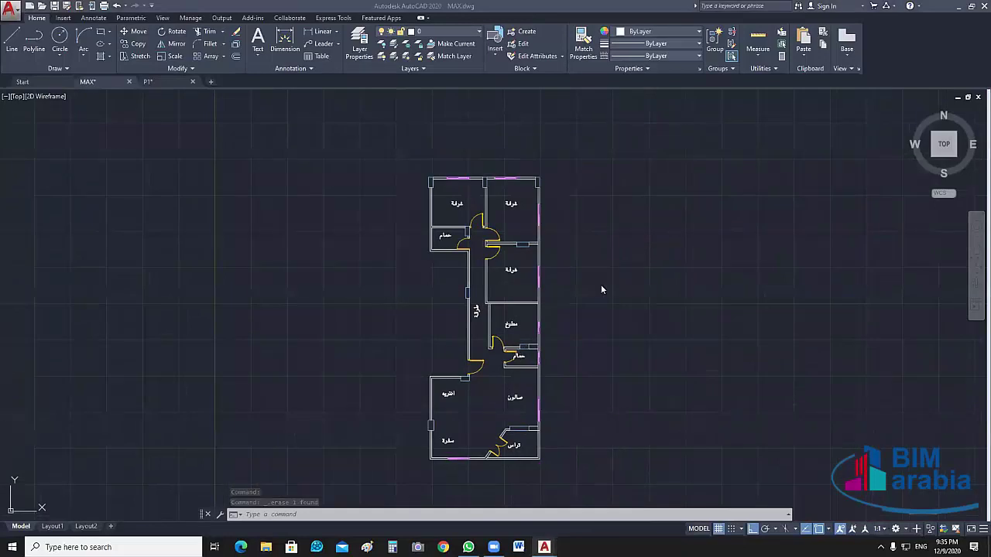
{"action": "middle_click_drag", "start_coordinate": [559, 380], "coordinate": [542, 376]}
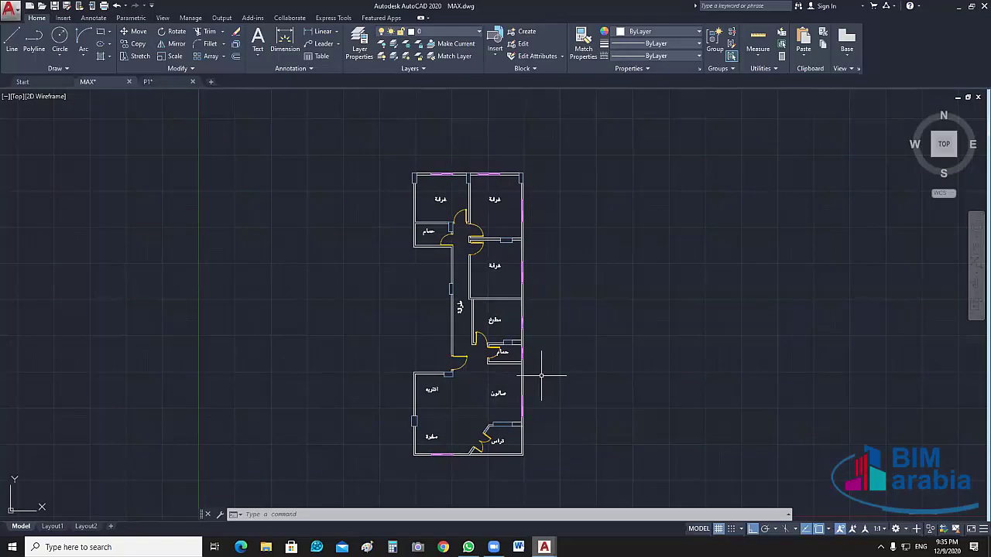
Turn off the WALL_out layer with LAYOFF by picking an outer wall
{"action": "left_click", "coordinate": [481, 32]}
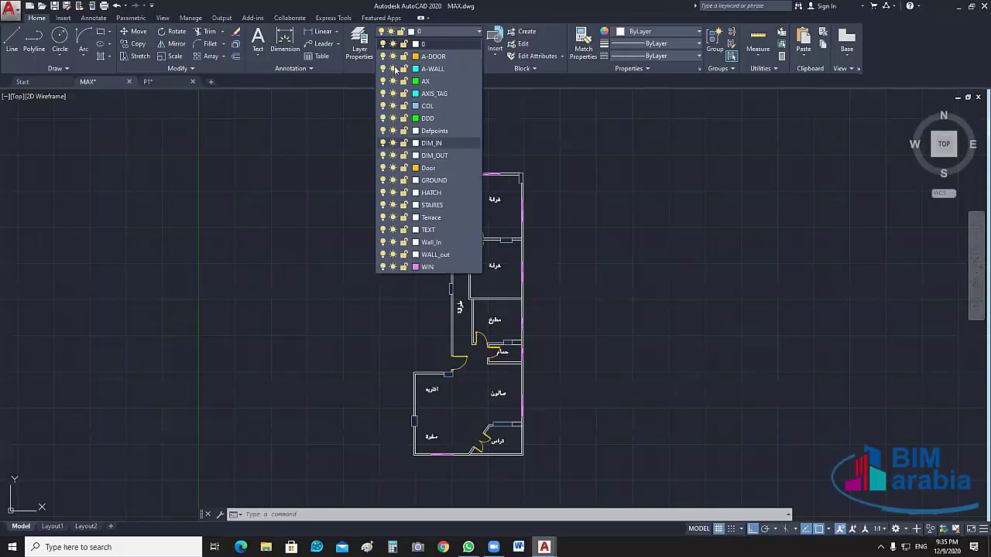
{"action": "scroll", "coordinate": [435, 147], "scroll_direction": "up", "scroll_amount": 4}
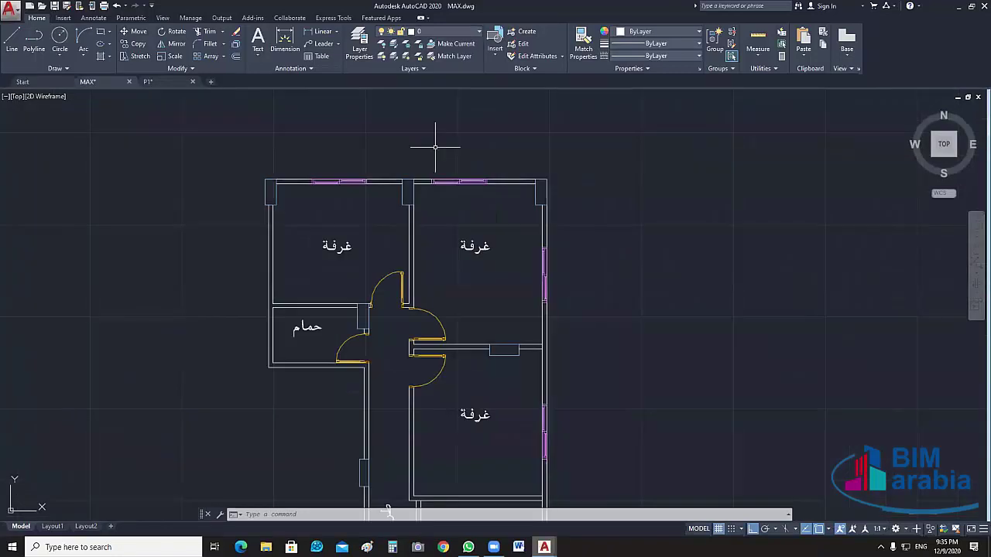
{"action": "left_click", "coordinate": [382, 43]}
{"action": "left_click", "coordinate": [519, 182]}
{"action": "scroll", "coordinate": [644, 232], "scroll_direction": "down", "scroll_amount": 2}
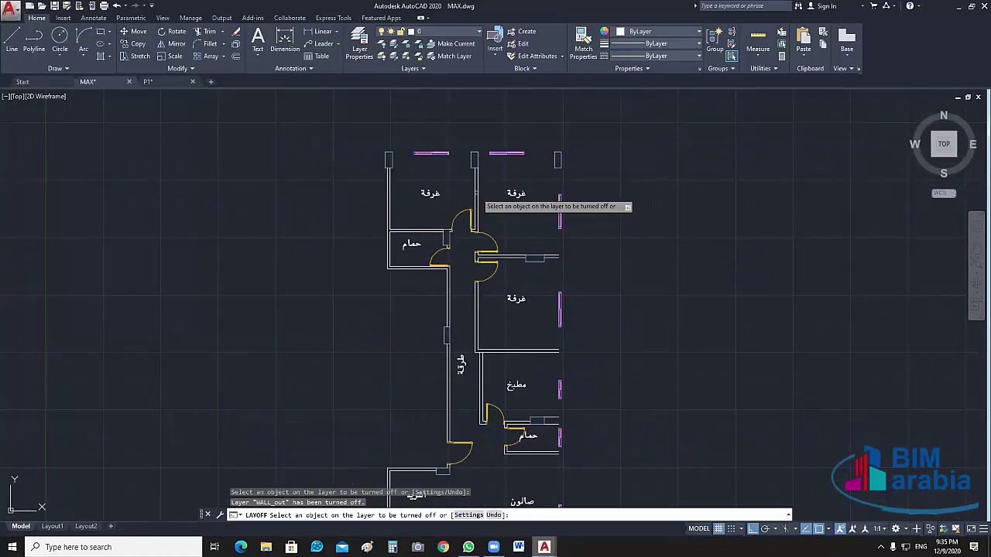
{"action": "scroll", "coordinate": [482, 199], "scroll_direction": "up", "scroll_amount": 2}
{"action": "key", "text": "Escape"}
Try hiding another layer, decline turning off current layer 0, and pan the plan right
{"action": "left_click", "coordinate": [469, 198]}
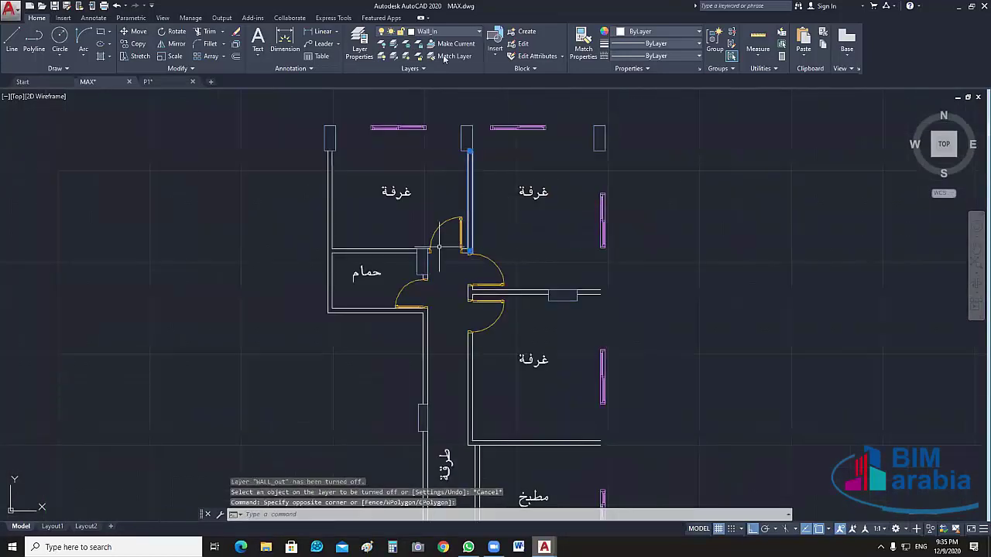
{"action": "key", "text": "Escape"}
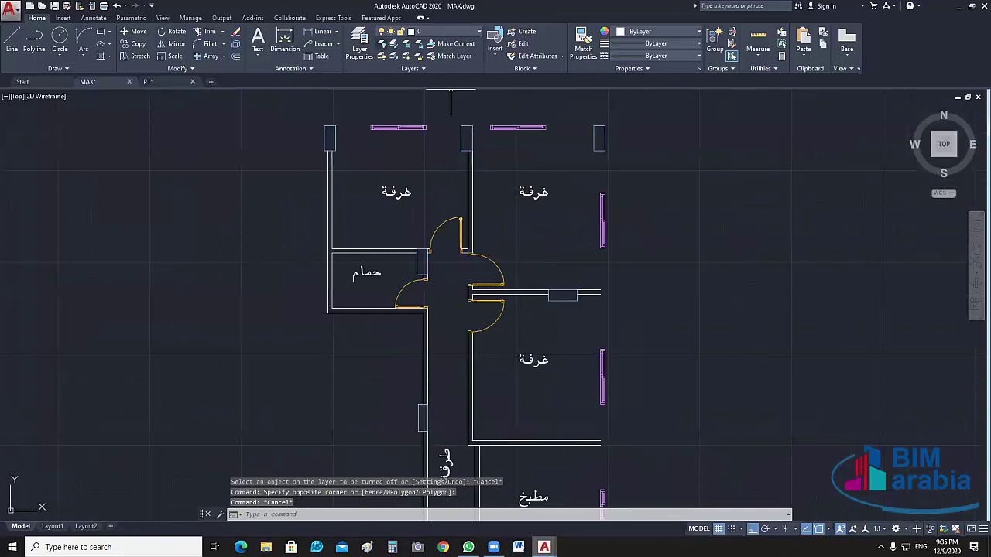
{"action": "left_click", "coordinate": [382, 44]}
{"action": "left_click", "coordinate": [407, 127]}
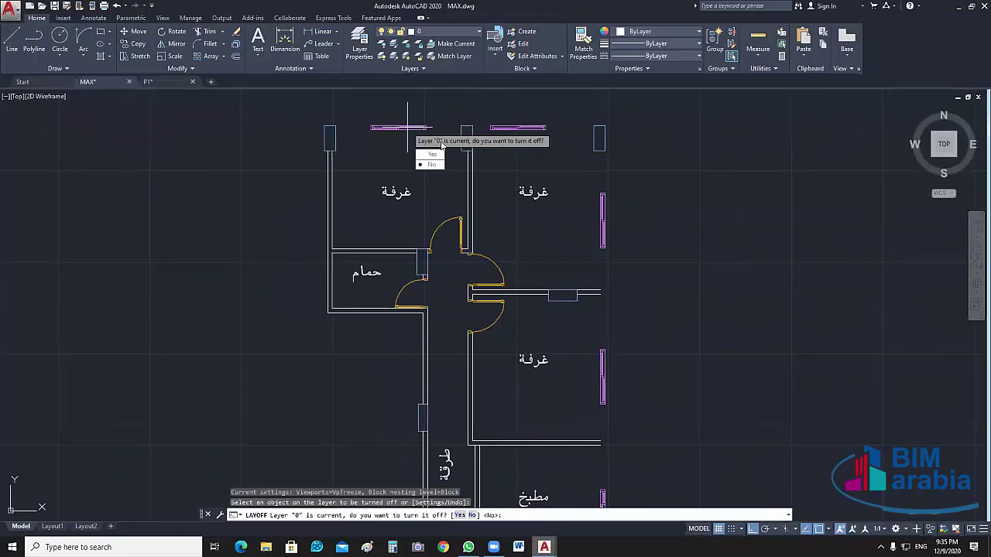
{"action": "key", "text": "Escape"}
{"action": "key", "text": "Escape"}
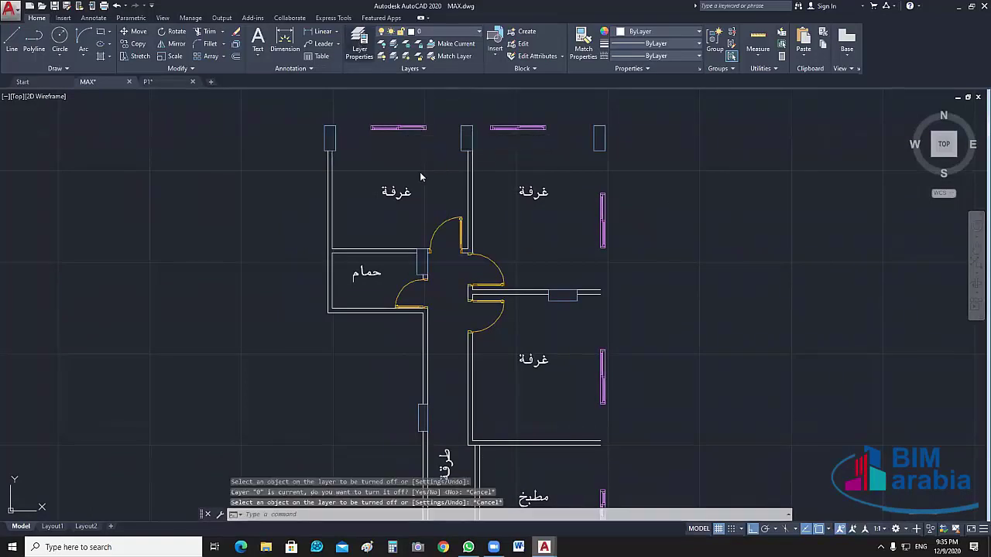
{"action": "middle_click_drag", "start_coordinate": [421, 177], "coordinate": [692, 177]}
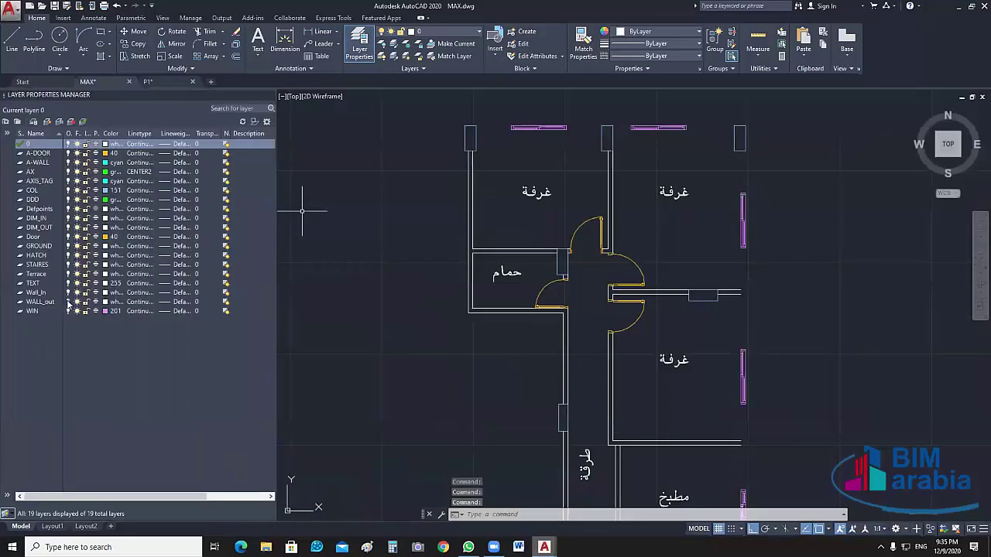
Turn off the WIN, A-DOOR, COL and TEXT layers to hide windows, doors, columns and labels
{"action": "left_click", "coordinate": [68, 302]}
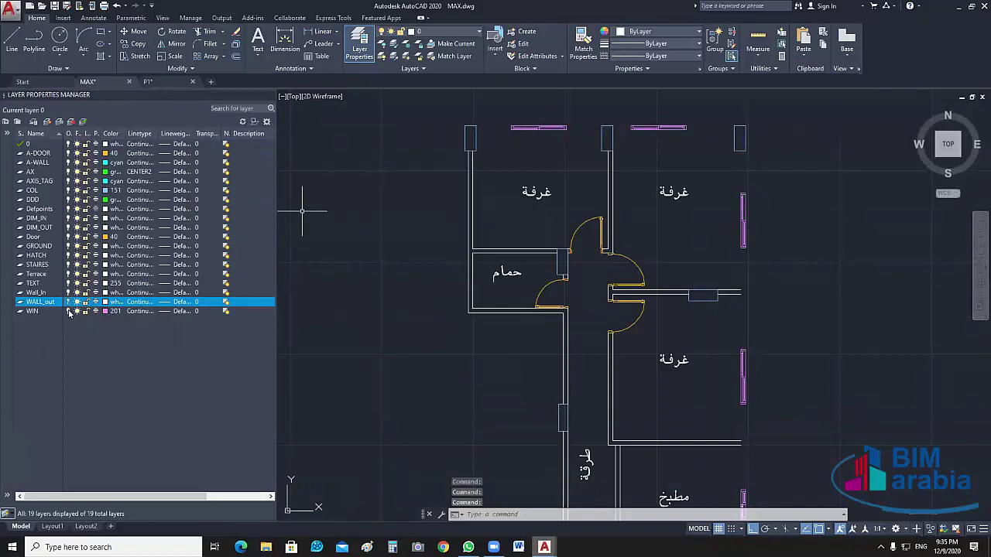
{"action": "left_click", "coordinate": [68, 311]}
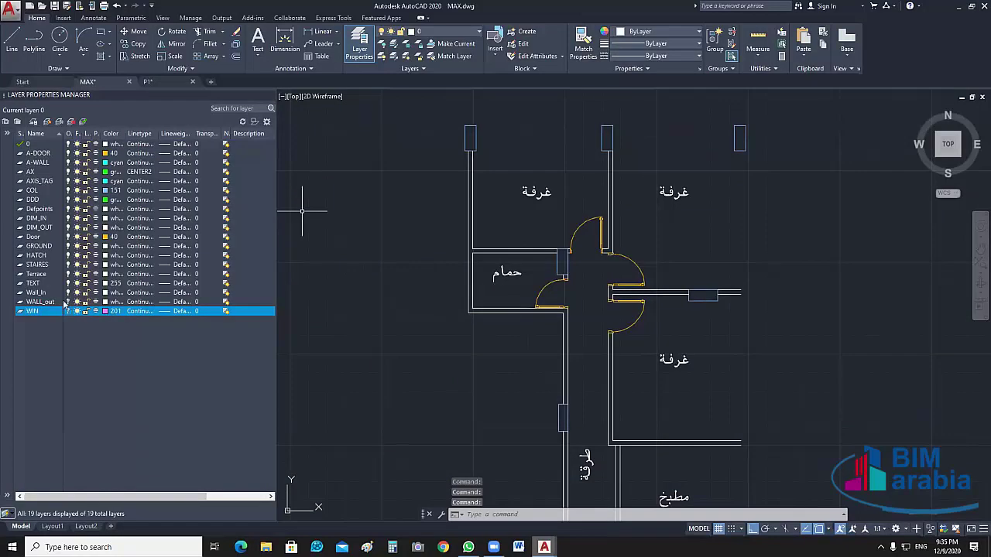
{"action": "left_click", "coordinate": [68, 237]}
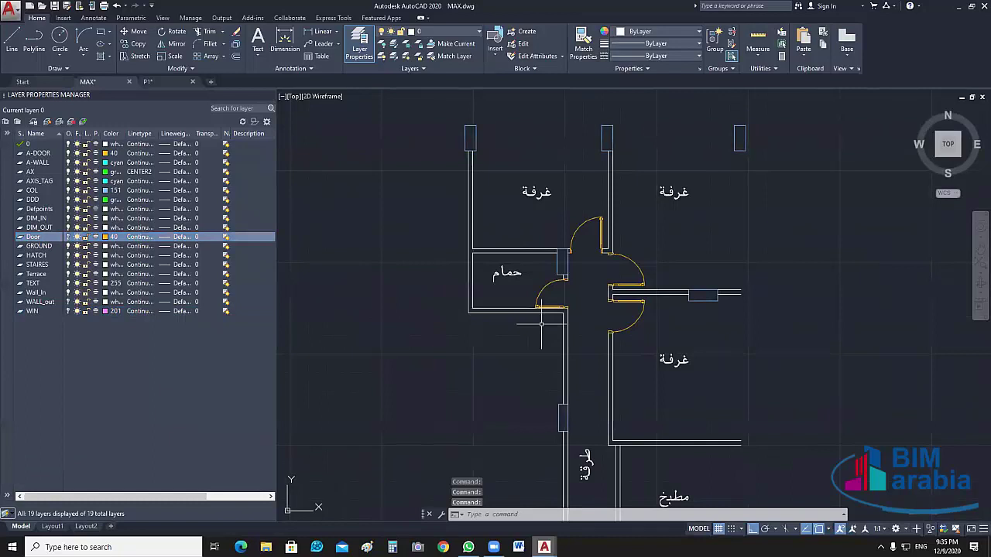
{"action": "left_click", "coordinate": [68, 153]}
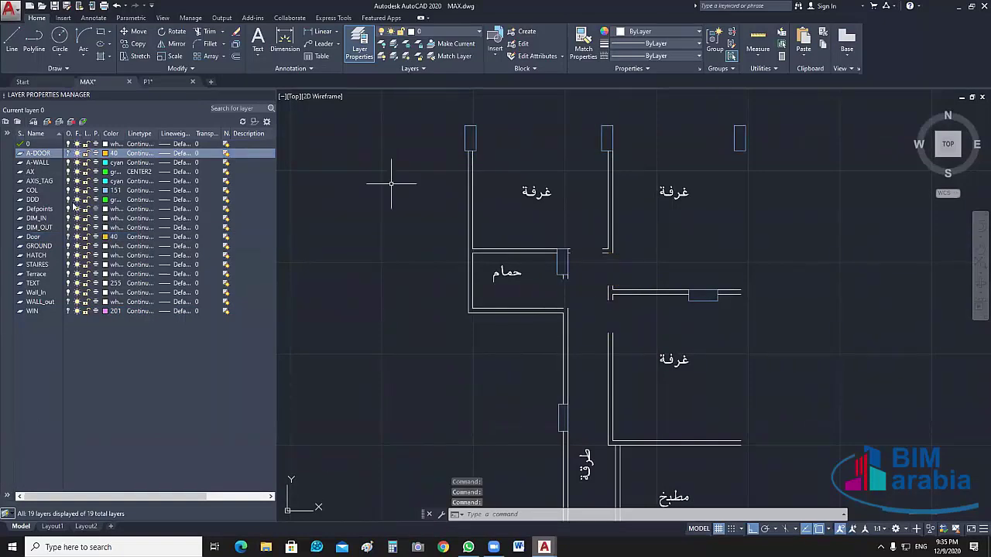
{"action": "left_click", "coordinate": [68, 190]}
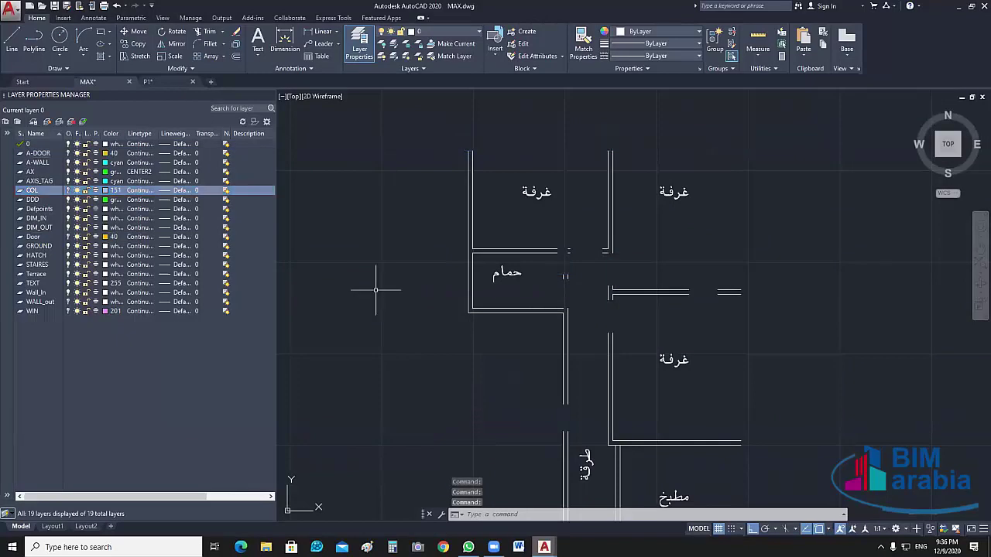
{"action": "left_click", "coordinate": [380, 314]}
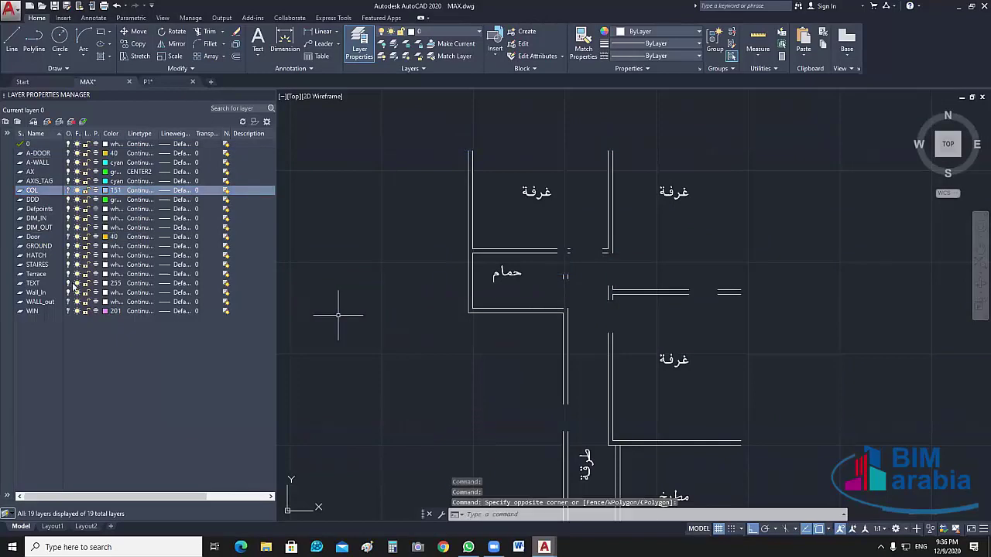
{"action": "left_click", "coordinate": [68, 283]}
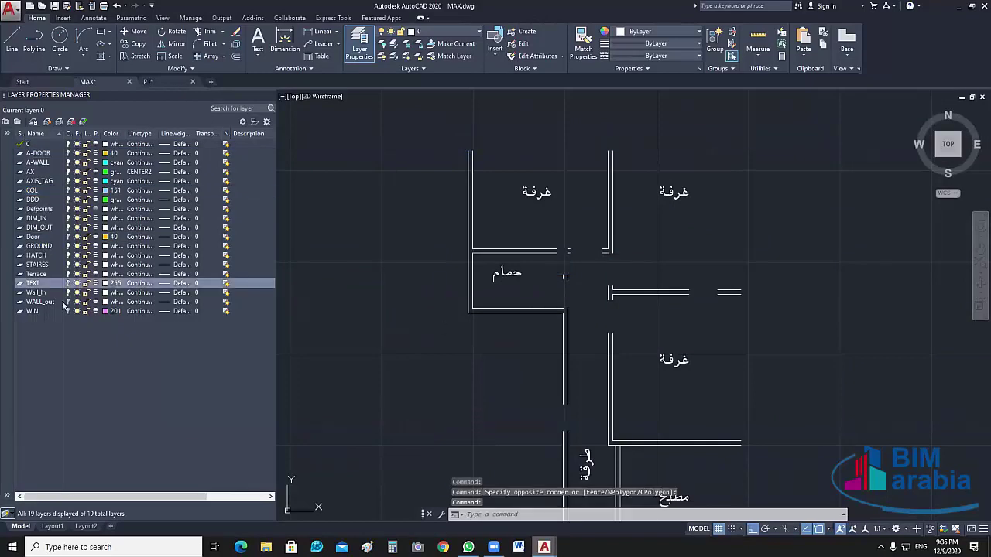
Dismiss the accidental window selection and close the Layer Properties palette
{"action": "left_click", "coordinate": [453, 380]}
{"action": "scroll", "coordinate": [411, 383], "scroll_direction": "down", "scroll_amount": 1}
{"action": "scroll", "coordinate": [422, 381], "scroll_direction": "down", "scroll_amount": 3}
{"action": "left_click", "coordinate": [432, 380]}
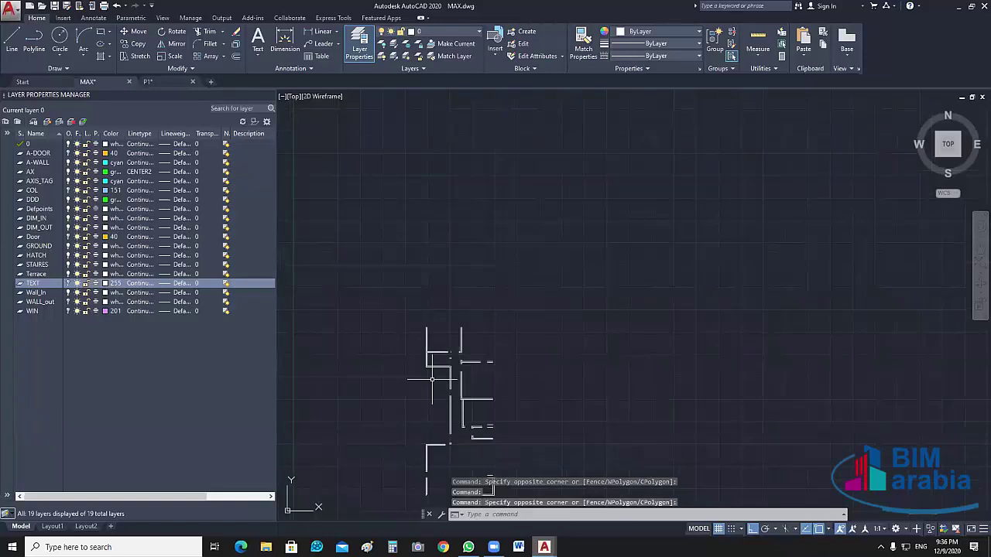
{"action": "scroll", "coordinate": [464, 325], "scroll_direction": "up", "scroll_amount": 4}
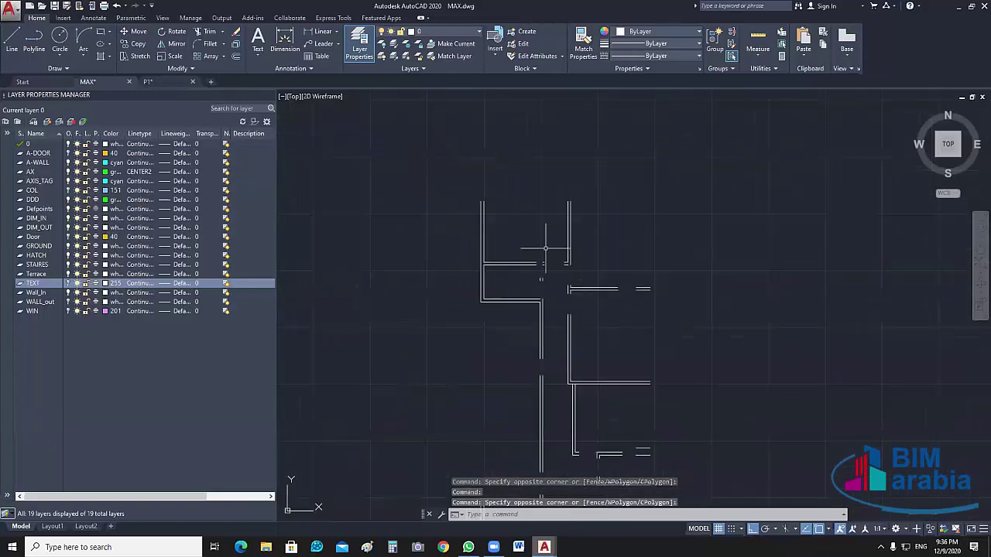
{"action": "scroll", "coordinate": [527, 232], "scroll_direction": "up", "scroll_amount": 3}
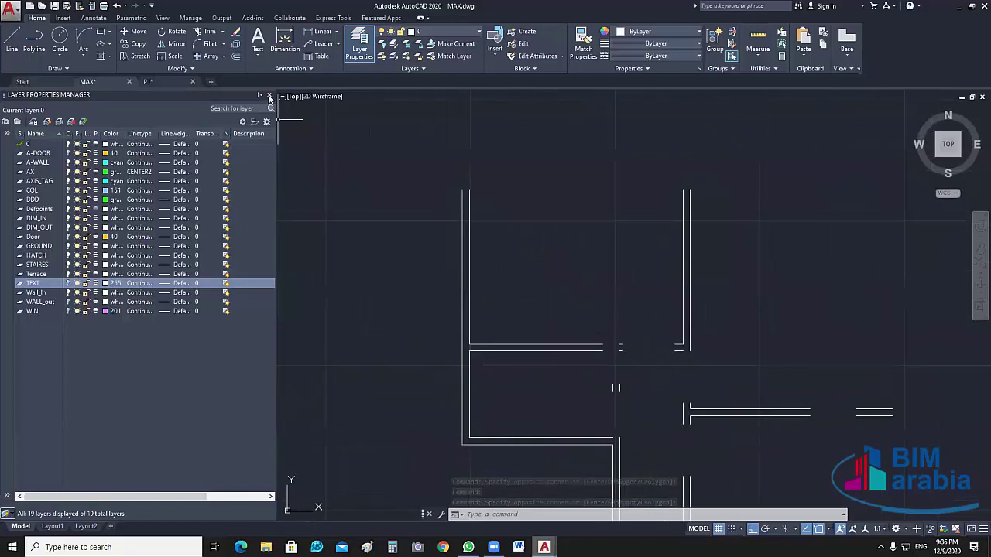
{"action": "left_click", "coordinate": [269, 97]}
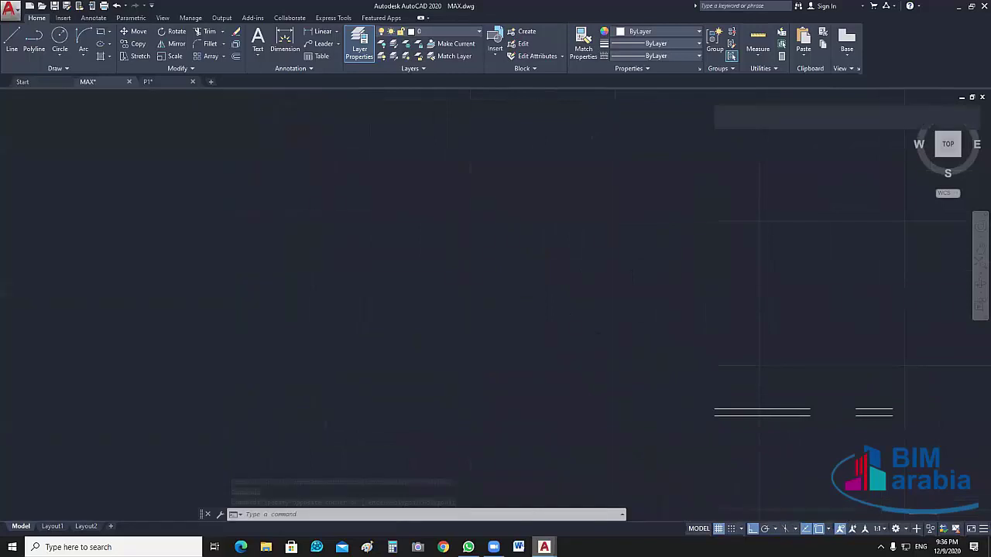
Turn WALL_out back on and cap the left and right open ends of the top wall
{"action": "left_click", "coordinate": [476, 34]}
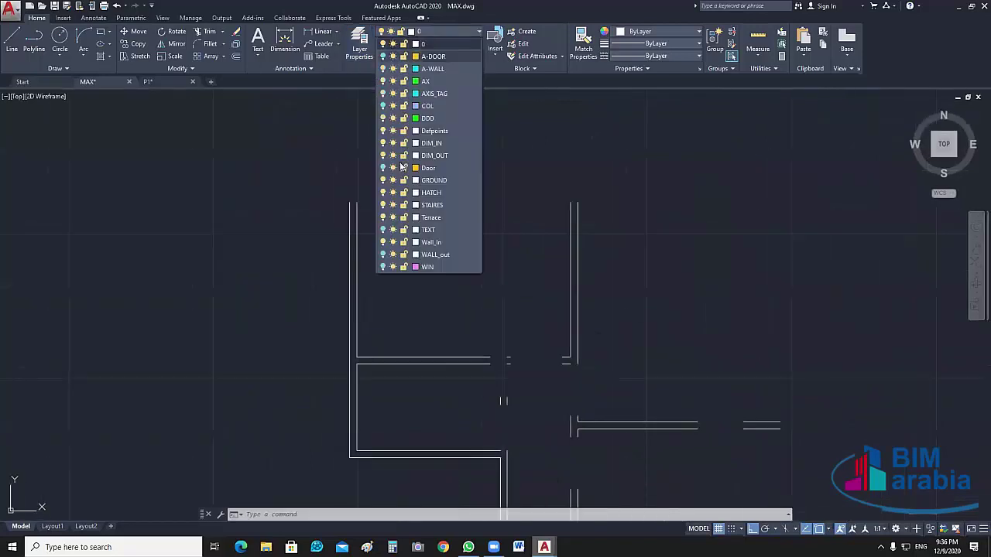
{"action": "left_click", "coordinate": [382, 256]}
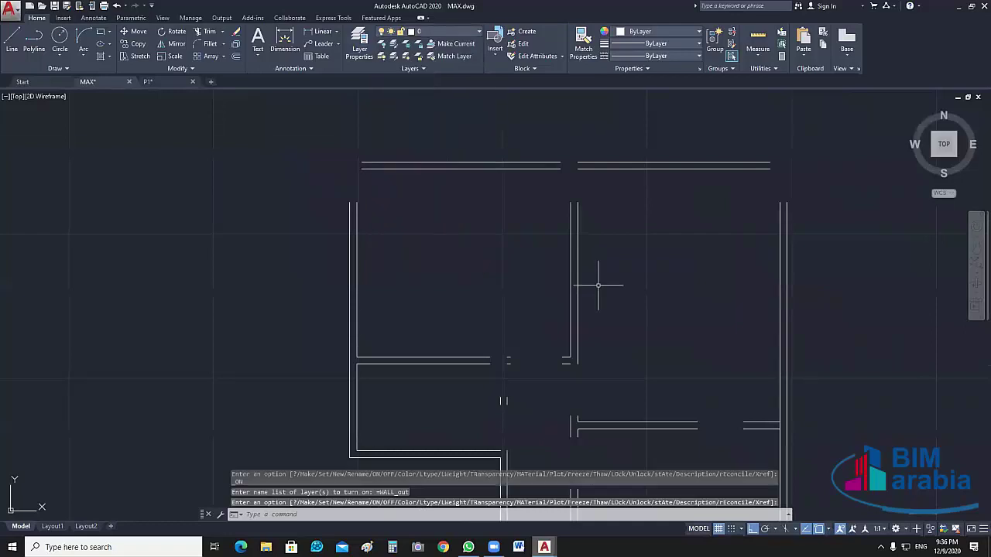
{"action": "key", "text": "l"}
{"action": "key", "text": "Return"}
{"action": "scroll", "coordinate": [366, 219], "scroll_direction": "up", "scroll_amount": 4}
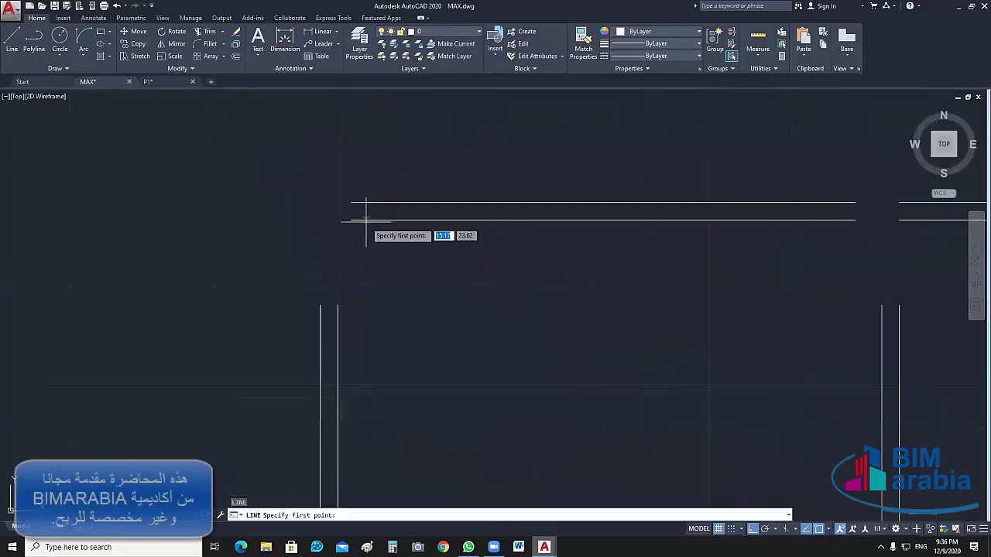
{"action": "left_click", "coordinate": [350, 220]}
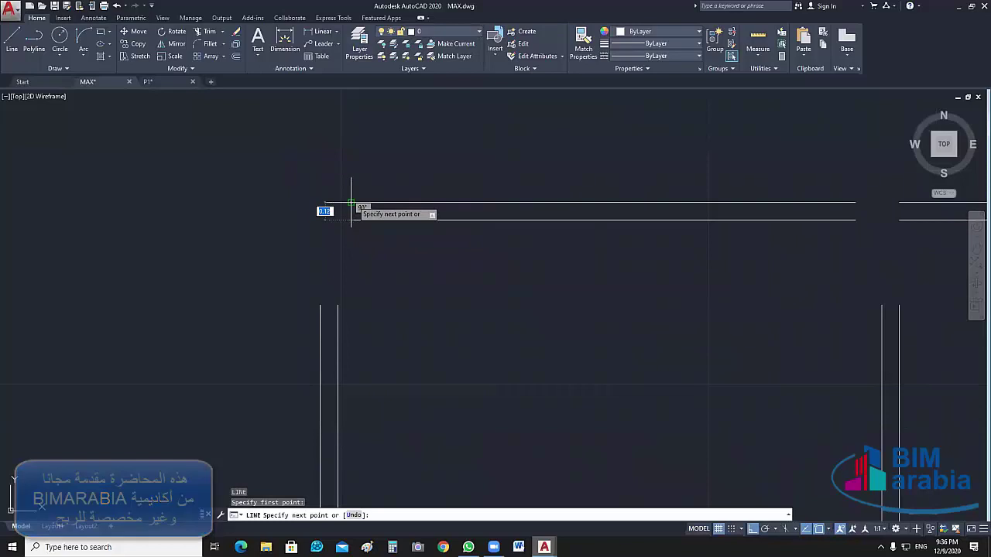
{"action": "left_click", "coordinate": [350, 203]}
{"action": "middle_click_drag", "start_coordinate": [796, 207], "coordinate": [526, 206]}
{"action": "key", "text": "Return"}
{"action": "key", "text": "Return"}
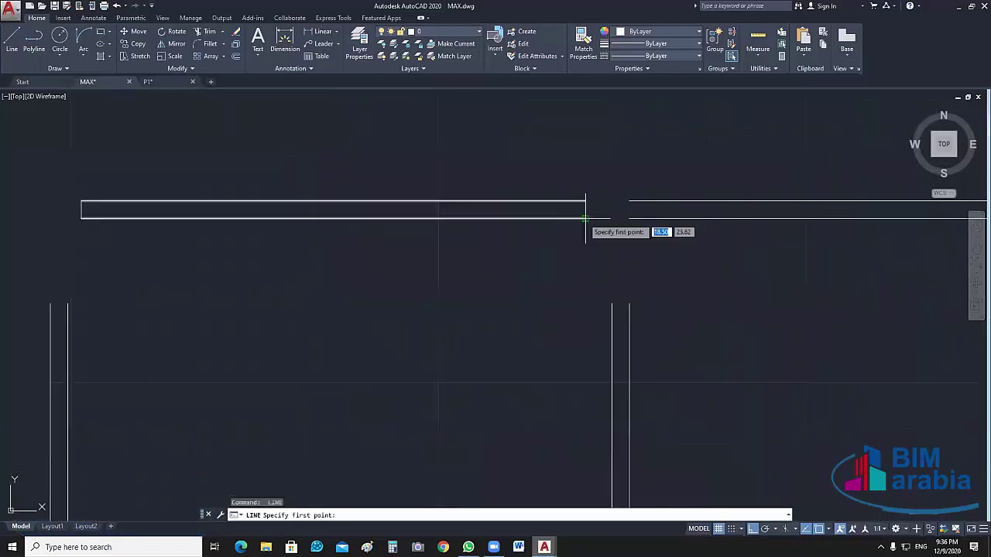
{"action": "left_click", "coordinate": [586, 219]}
{"action": "left_click", "coordinate": [586, 202]}
{"action": "key", "text": "Return"}
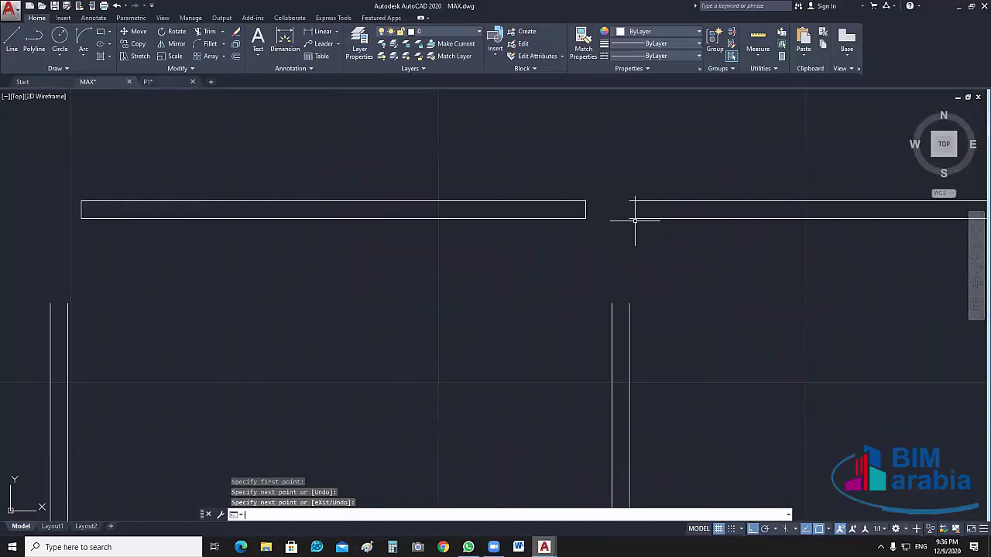
Cap the next wall's left end and the left wall's right end with short lines
{"action": "key", "text": "Return"}
{"action": "left_click", "coordinate": [628, 219]}
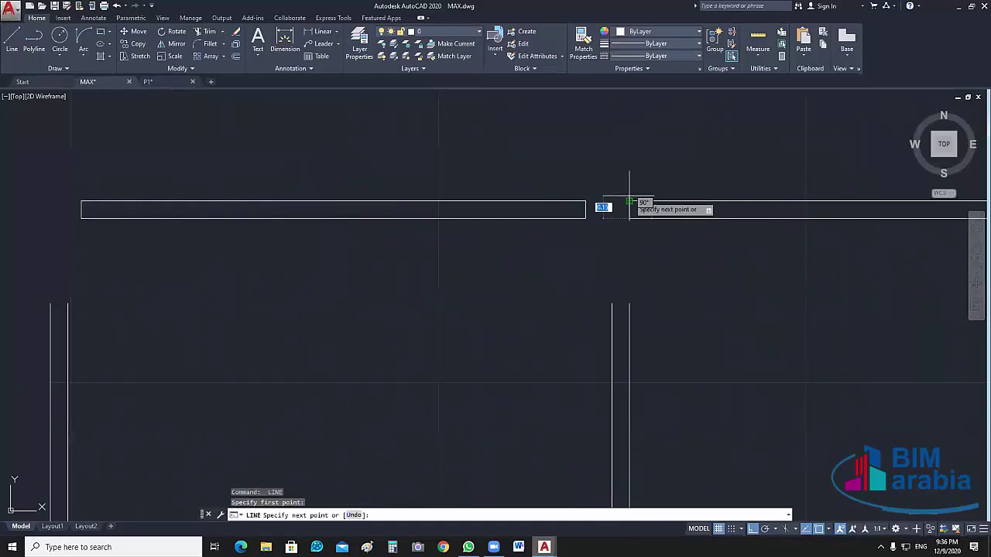
{"action": "left_click", "coordinate": [629, 203]}
{"action": "key", "text": "Return"}
{"action": "key", "text": "Return"}
{"action": "middle_click_drag", "start_coordinate": [639, 239], "coordinate": [333, 246]}
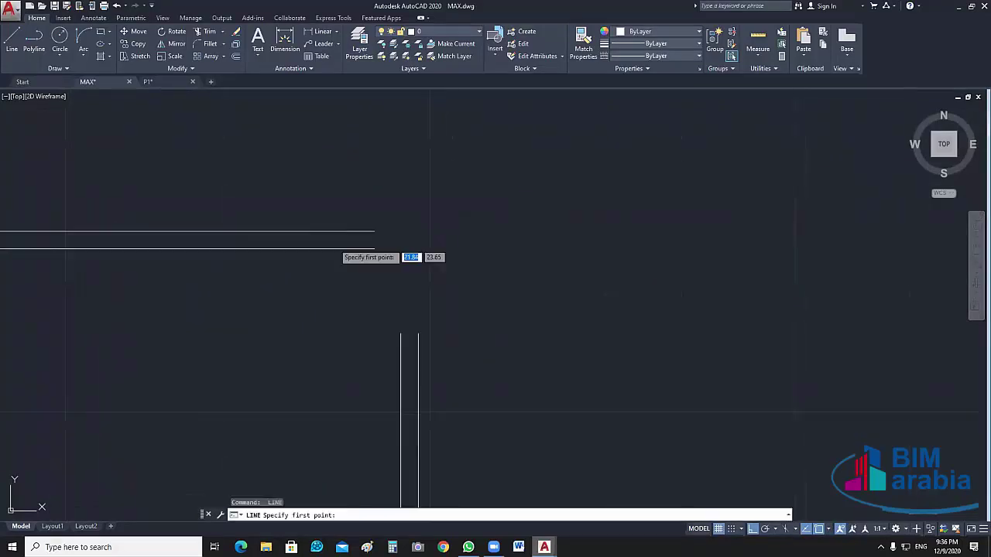
{"action": "left_click", "coordinate": [373, 249]}
{"action": "left_click", "coordinate": [374, 231]}
{"action": "key", "text": "Return"}
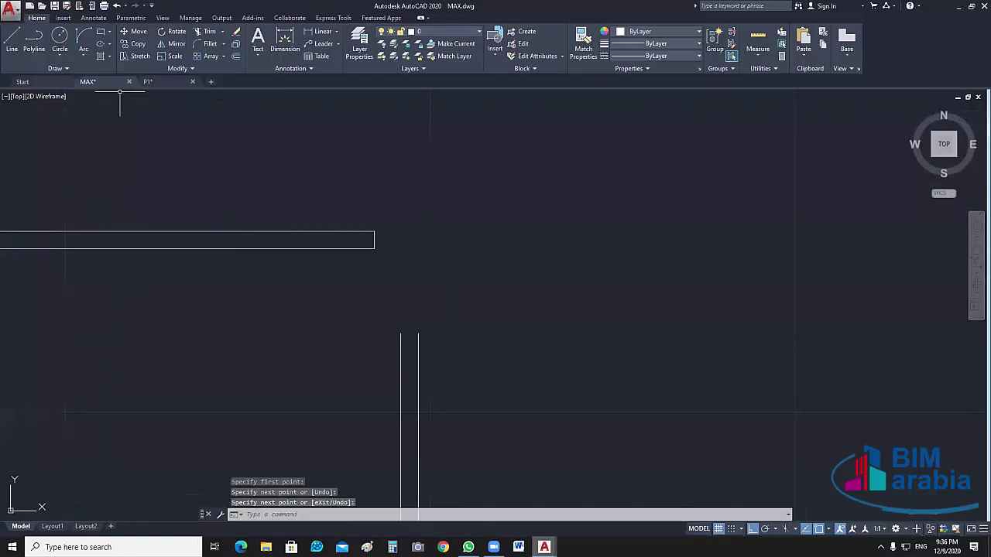
Draw a closing line at the vertical wall's top and bring more walls into view
{"action": "scroll", "coordinate": [297, 321], "scroll_direction": "up", "scroll_amount": 2}
{"action": "key", "text": "Return"}
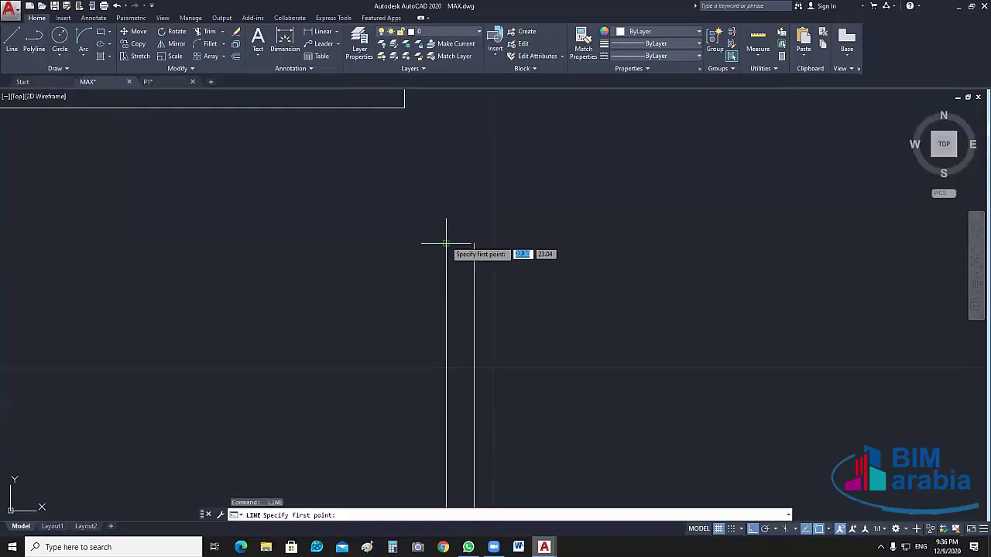
{"action": "left_click", "coordinate": [474, 243]}
{"action": "left_click", "coordinate": [474, 243]}
{"action": "key", "text": "Return"}
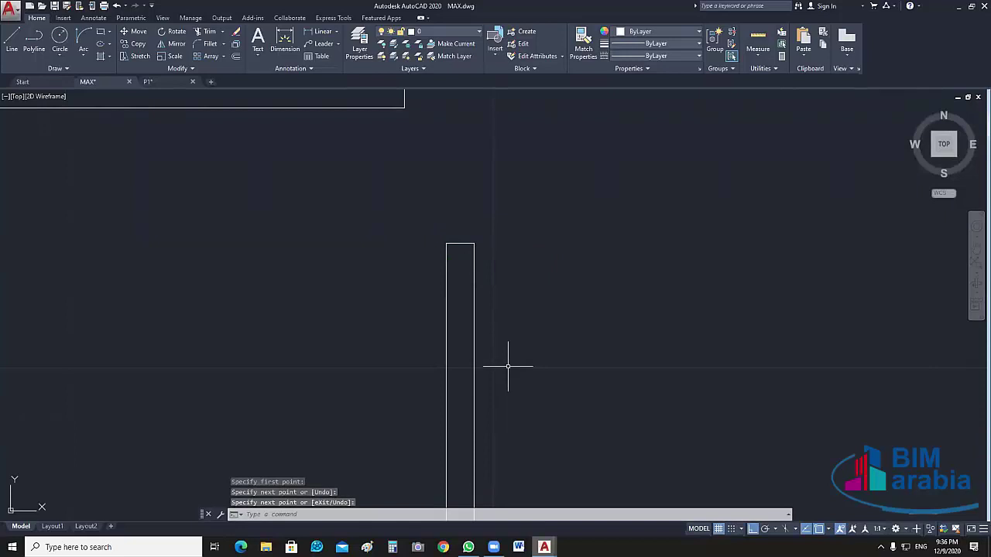
{"action": "scroll", "coordinate": [507, 366], "scroll_direction": "down", "scroll_amount": 2}
{"action": "mouse_move", "coordinate": [508, 366]}
{"action": "middle_mouse_down"}
{"action": "mouse_move", "coordinate": [502, 248]}
{"action": "mouse_move", "coordinate": [372, 270]}
{"action": "middle_mouse_up"}
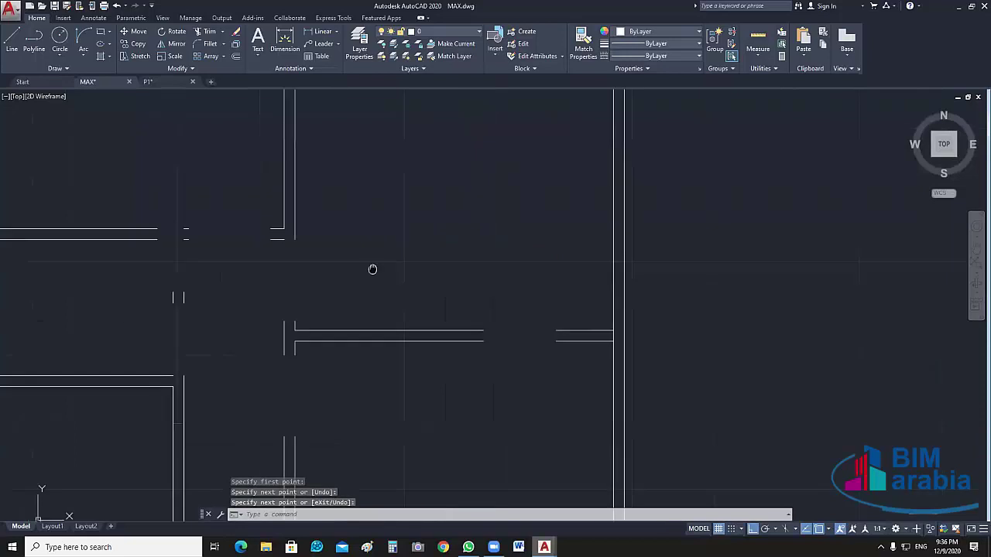
{"action": "scroll", "coordinate": [458, 336], "scroll_direction": "up", "scroll_amount": 4}
{"action": "middle_click_drag", "start_coordinate": [462, 360], "coordinate": [527, 371]}
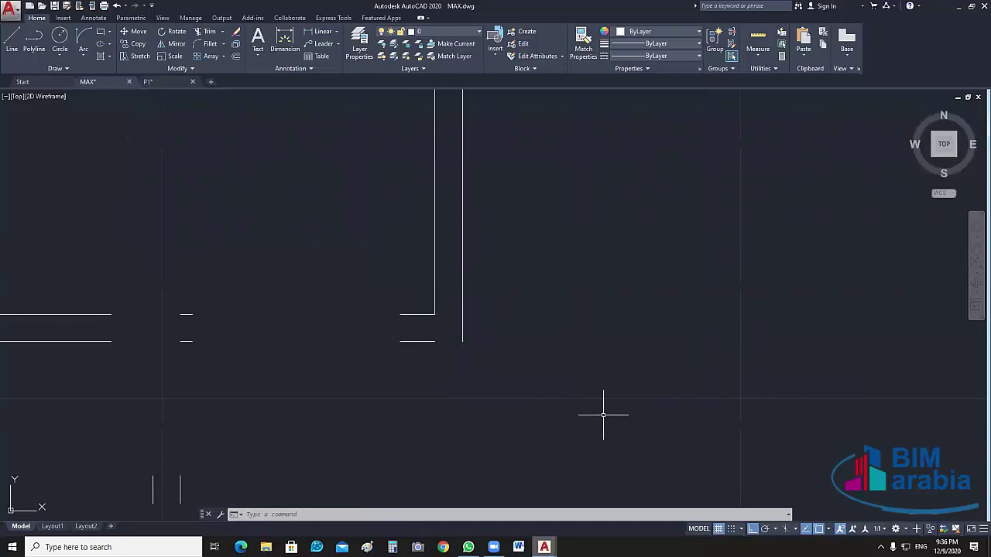
Attempt a fillet on a wall corner with F and cancel it
{"action": "type", "text": "f"}
{"action": "key", "text": "Return"}
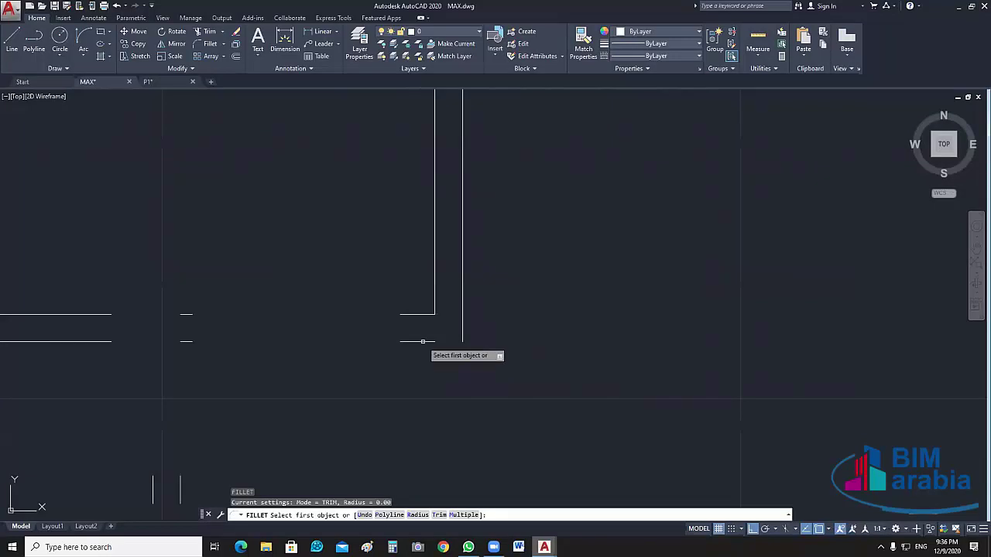
{"action": "left_click", "coordinate": [463, 329]}
{"action": "key", "text": "Escape"}
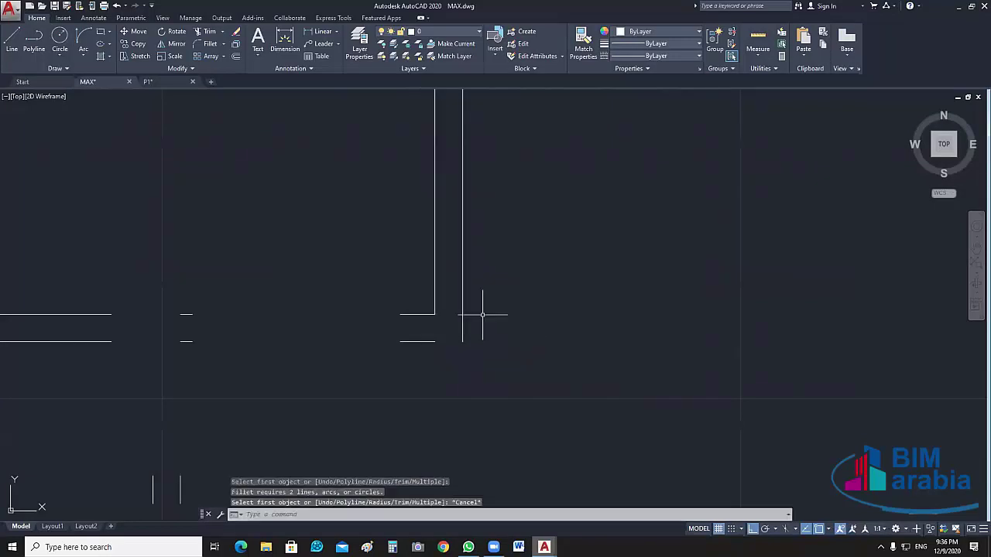
Select the entire floor plan and explode it into individual lines with X
{"action": "left_click", "coordinate": [421, 343]}
{"action": "left_click", "coordinate": [417, 353]}
{"action": "scroll", "coordinate": [417, 353], "scroll_direction": "down", "scroll_amount": 3}
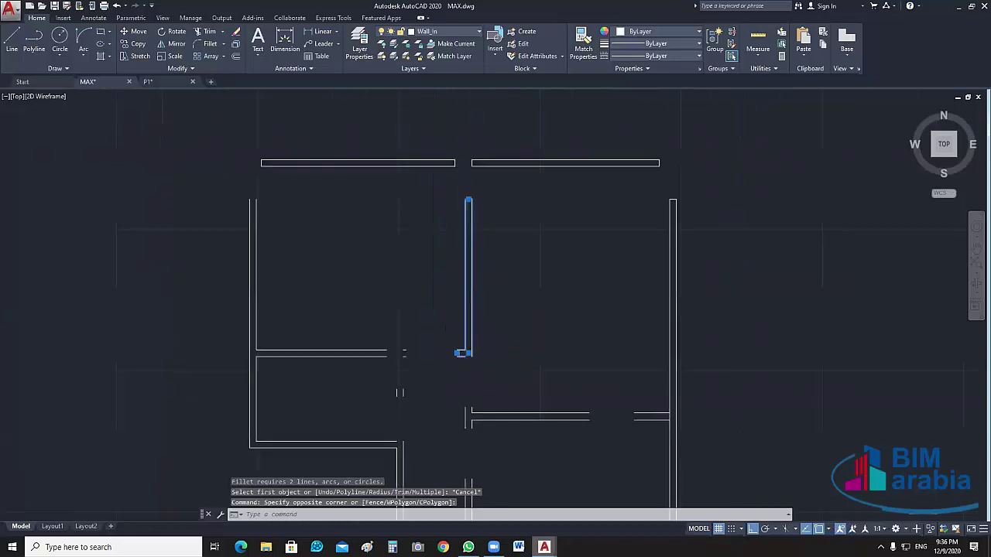
{"action": "scroll", "coordinate": [492, 224], "scroll_direction": "down", "scroll_amount": 5}
{"action": "left_click", "coordinate": [588, 175]}
{"action": "left_click", "coordinate": [389, 396]}
{"action": "middle_click_drag", "start_coordinate": [377, 508], "coordinate": [377, 380]}
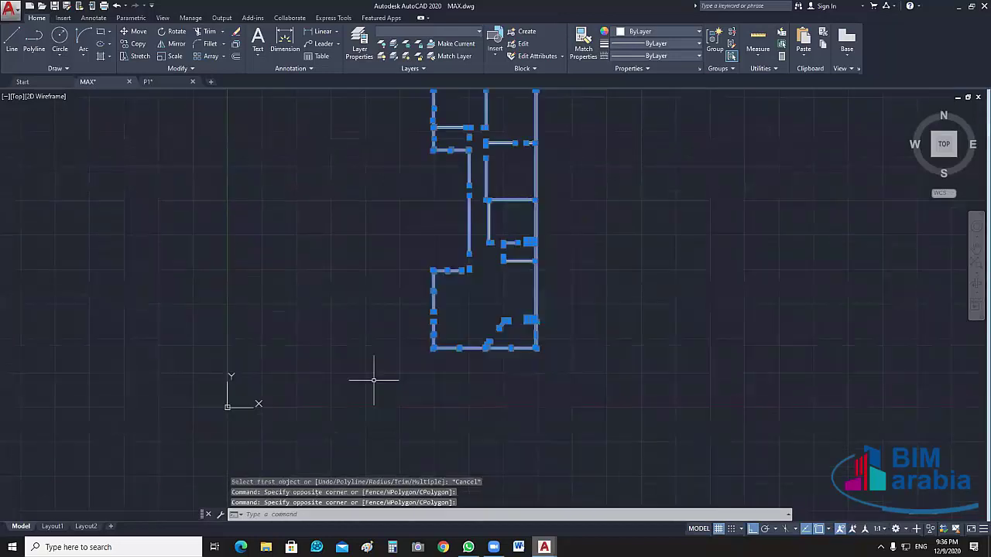
{"action": "type", "text": "x"}
{"action": "key", "text": "Return"}
Fillet the lower horizontal wall and the vertical wall into a clean corner
{"action": "scroll", "coordinate": [550, 255], "scroll_direction": "up", "scroll_amount": 3}
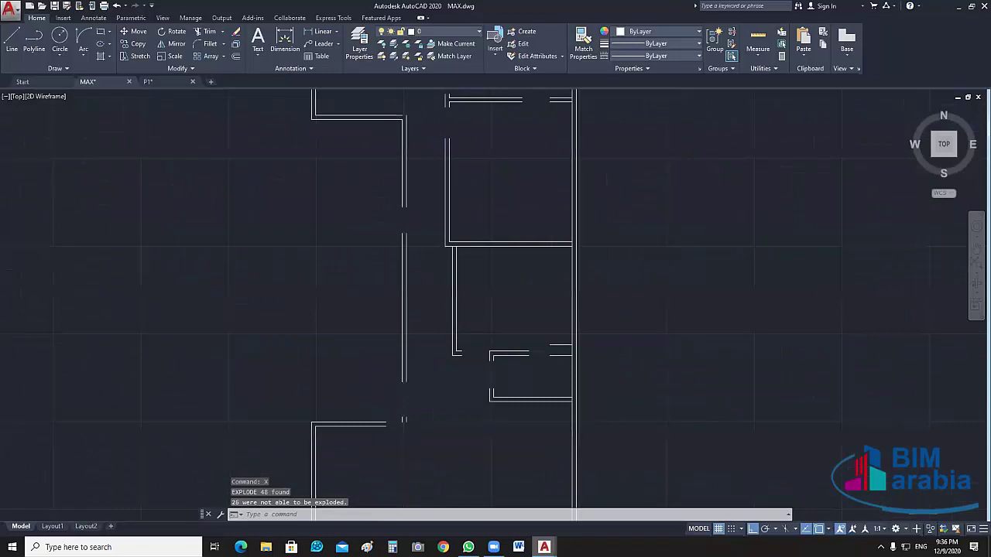
{"action": "scroll", "coordinate": [392, 307], "scroll_direction": "up", "scroll_amount": 2}
{"action": "scroll", "coordinate": [521, 400], "scroll_direction": "up", "scroll_amount": 2}
{"action": "type", "text": "f"}
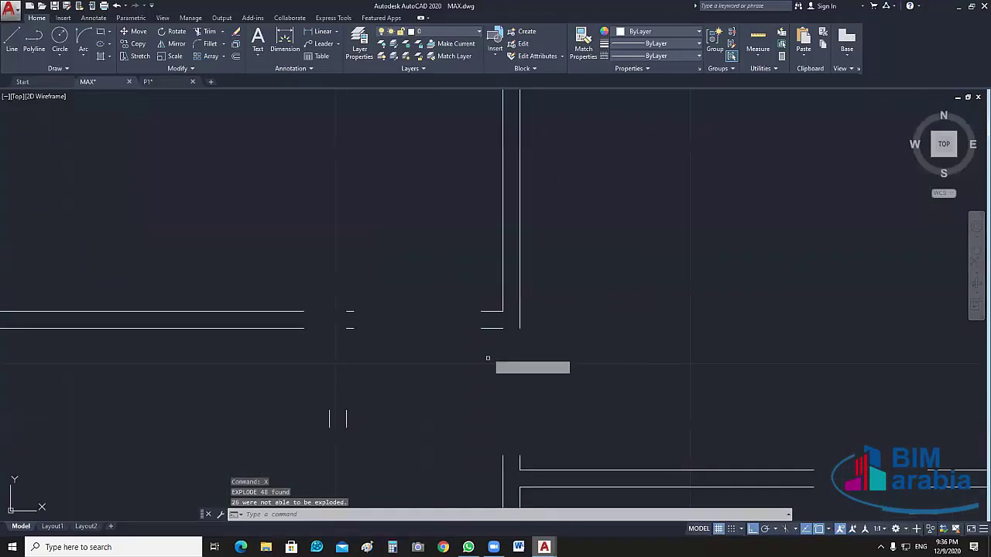
{"action": "key", "text": "Return"}
{"action": "left_click", "coordinate": [493, 328]}
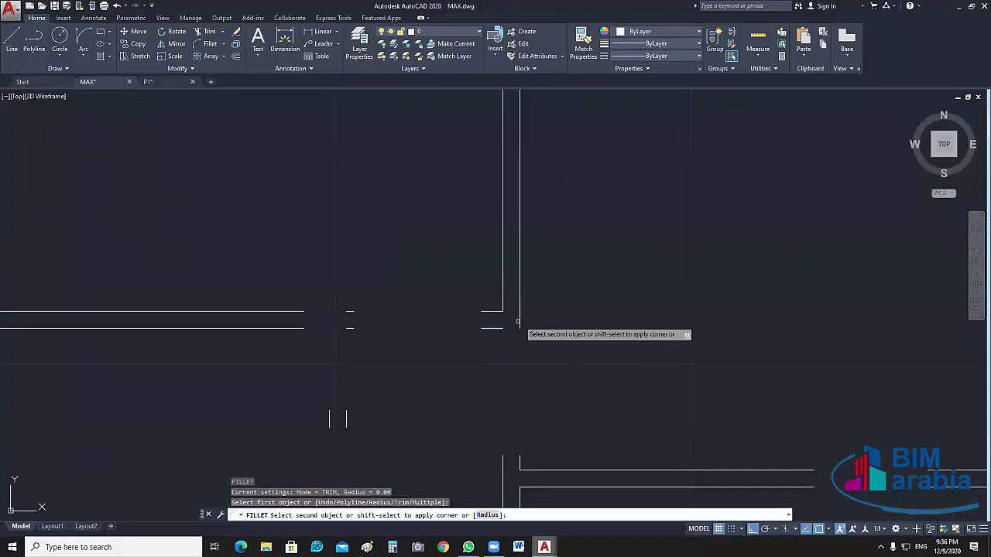
{"action": "left_click", "coordinate": [518, 322]}
{"action": "scroll", "coordinate": [339, 364], "scroll_direction": "down", "scroll_amount": 3}
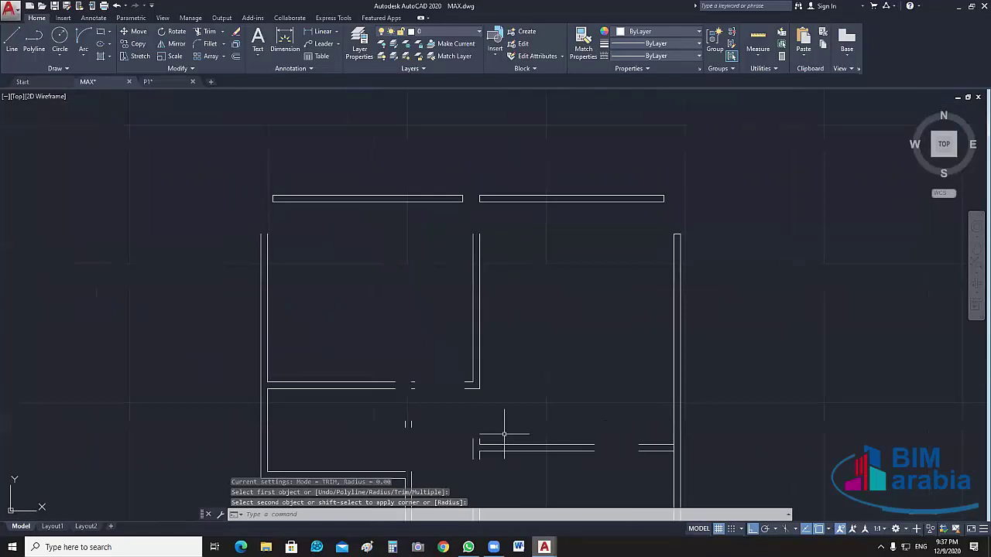
{"action": "scroll", "coordinate": [436, 397], "scroll_direction": "up", "scroll_amount": 3}
Close an open wall end at the left with a short vertical line
{"action": "type", "text": "l"}
{"action": "key", "text": "Return"}
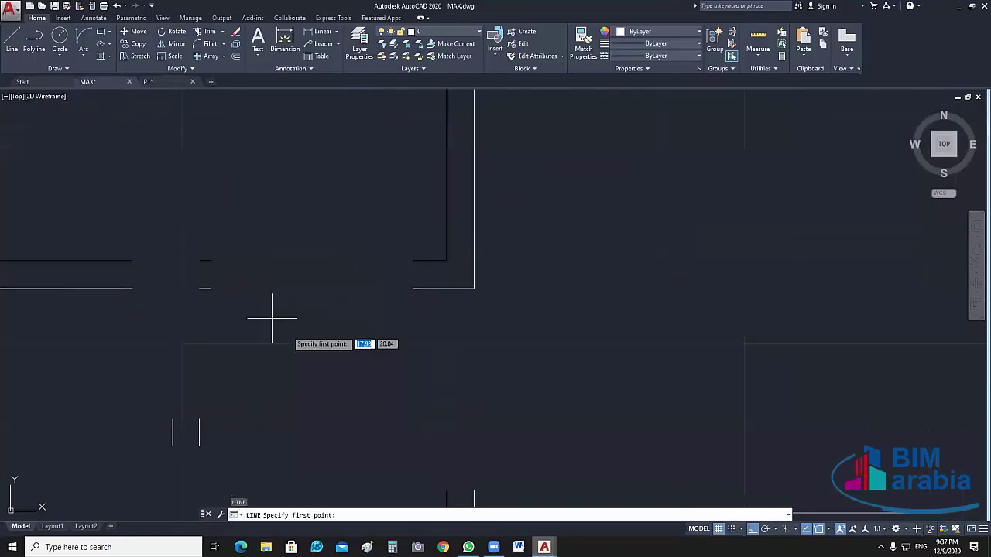
{"action": "left_click", "coordinate": [207, 275]}
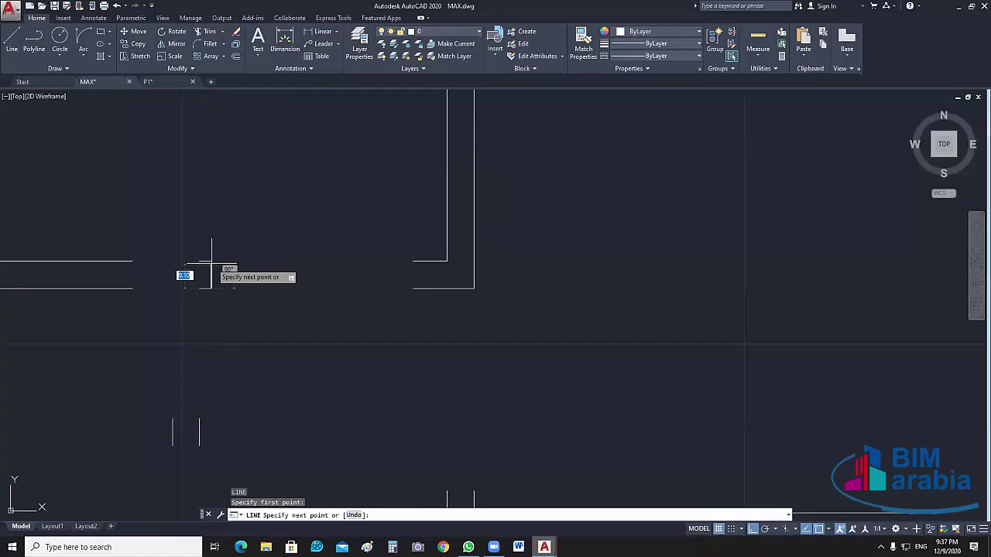
{"action": "key", "text": "Return"}
{"action": "key", "text": "Return"}
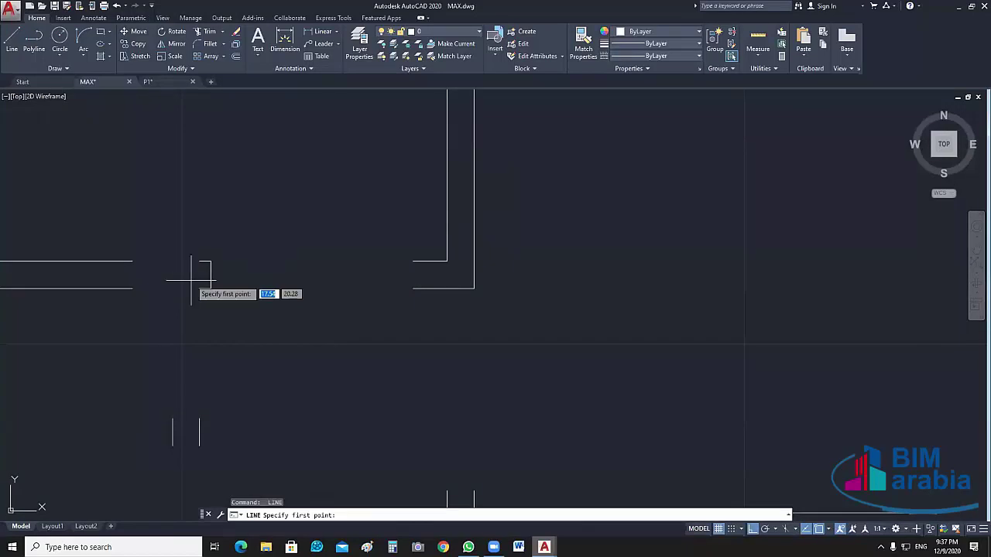
{"action": "left_click", "coordinate": [132, 289]}
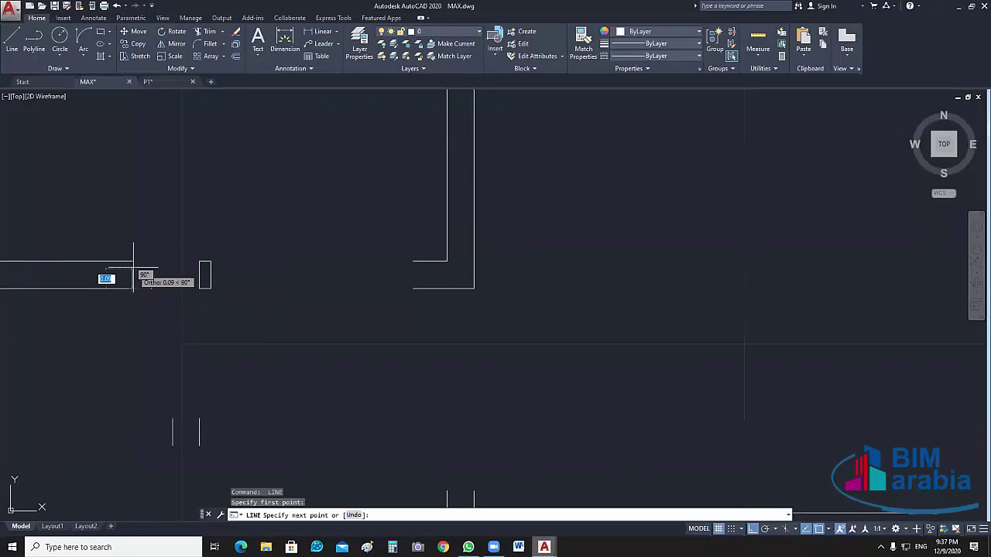
{"action": "left_click", "coordinate": [134, 269]}
{"action": "key", "text": "Return"}
{"action": "middle_click_drag", "start_coordinate": [228, 377], "coordinate": [163, 376]}
{"action": "scroll", "coordinate": [328, 215], "scroll_direction": "down", "scroll_amount": 4}
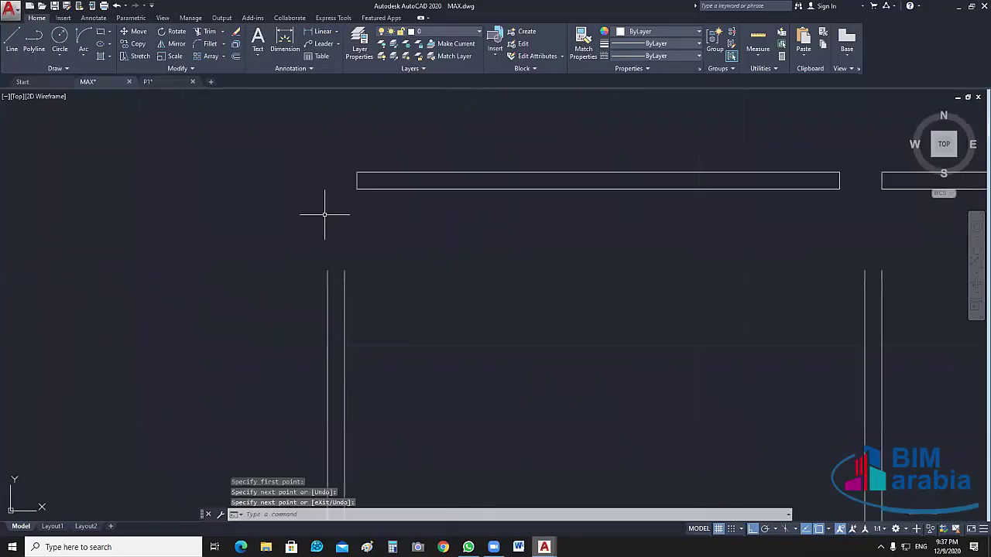
{"action": "scroll", "coordinate": [344, 385], "scroll_direction": "up", "scroll_amount": 6}
Cap the top of the left wall end with a horizontal line
{"action": "type", "text": "l"}
{"action": "key", "text": "Return"}
{"action": "left_click", "coordinate": [348, 385]}
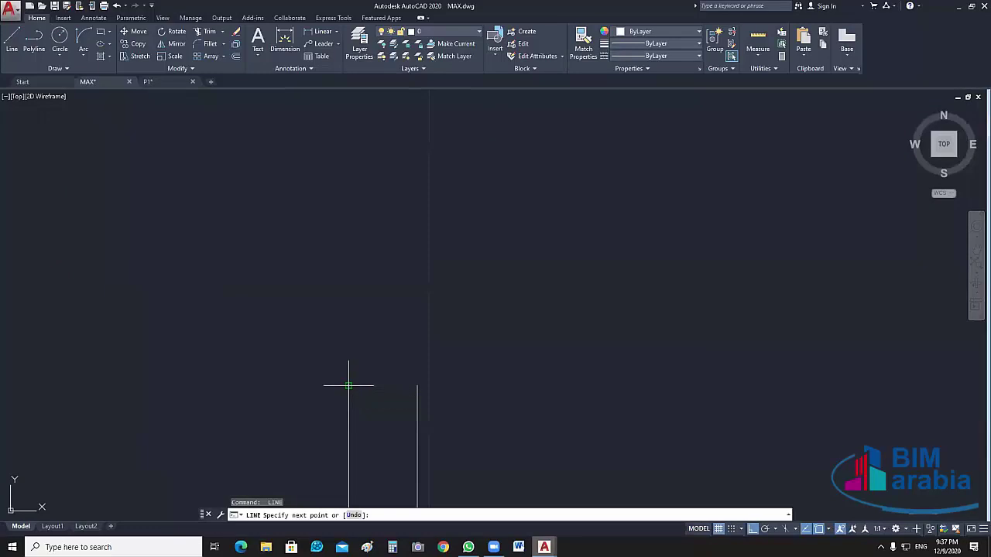
{"action": "left_click", "coordinate": [416, 386]}
{"action": "key", "text": "Return"}
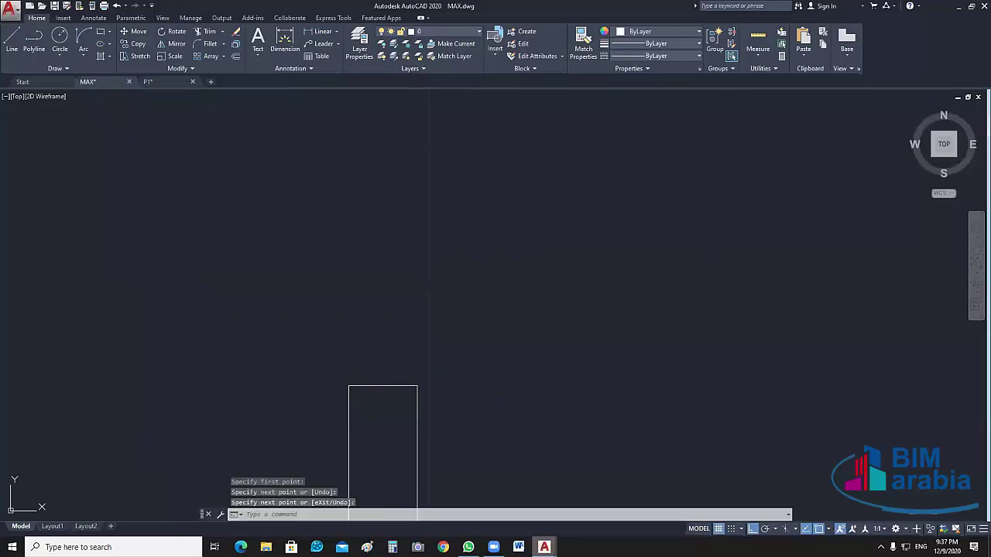
{"action": "middle_click_drag", "start_coordinate": [418, 186], "coordinate": [249, 496]}
{"action": "scroll", "coordinate": [571, 328], "scroll_direction": "down", "scroll_amount": 3}
{"action": "scroll", "coordinate": [449, 212], "scroll_direction": "up", "scroll_amount": 3}
Cap both the top and bottom wall ends of the next opening
{"action": "type", "text": "l"}
{"action": "key", "text": "Return"}
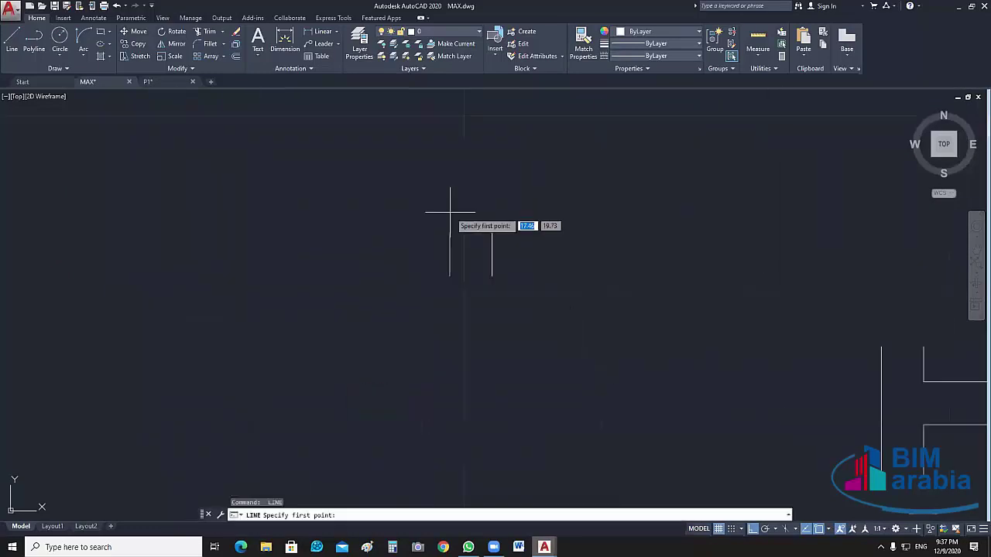
{"action": "left_click", "coordinate": [450, 233]}
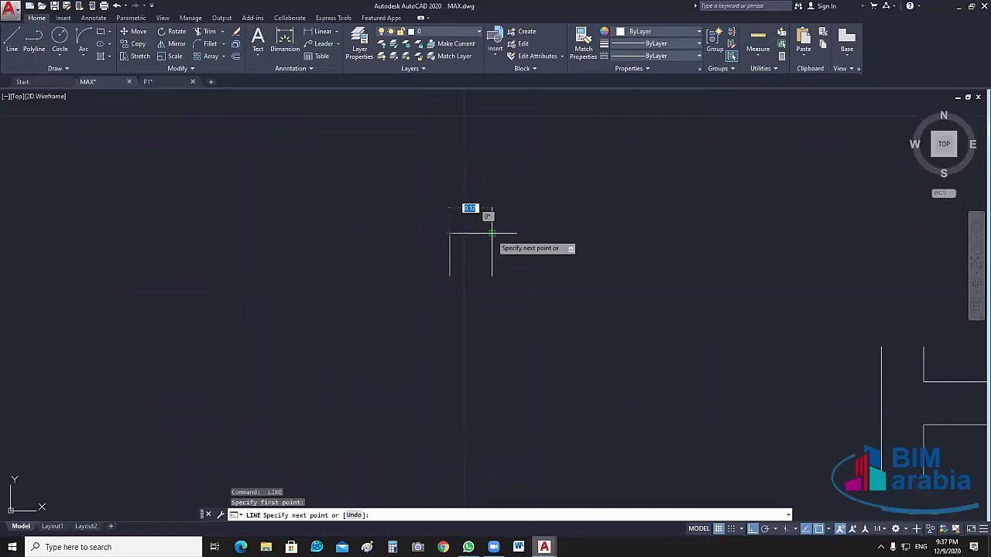
{"action": "left_click", "coordinate": [492, 233]}
{"action": "key", "text": "Return"}
{"action": "key", "text": "Return"}
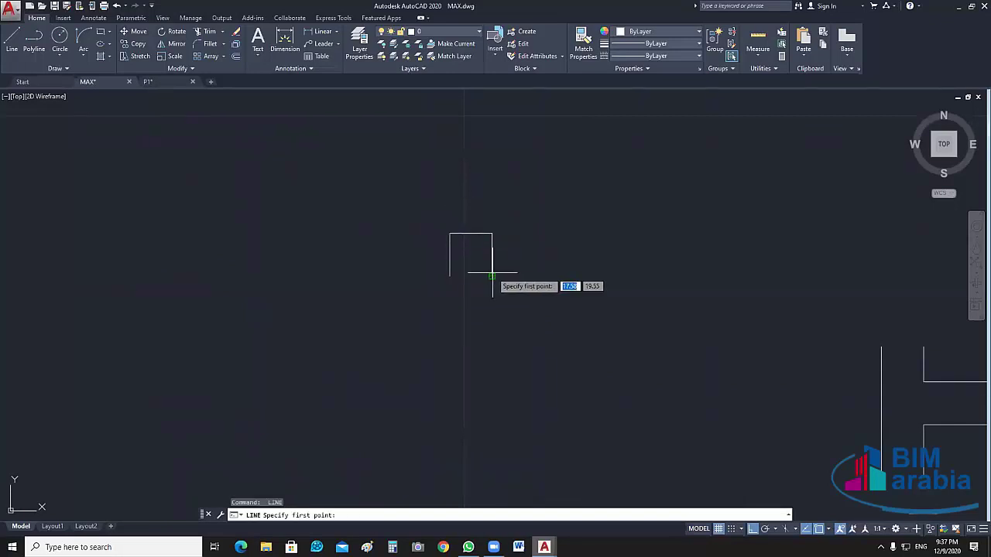
{"action": "left_click", "coordinate": [492, 275]}
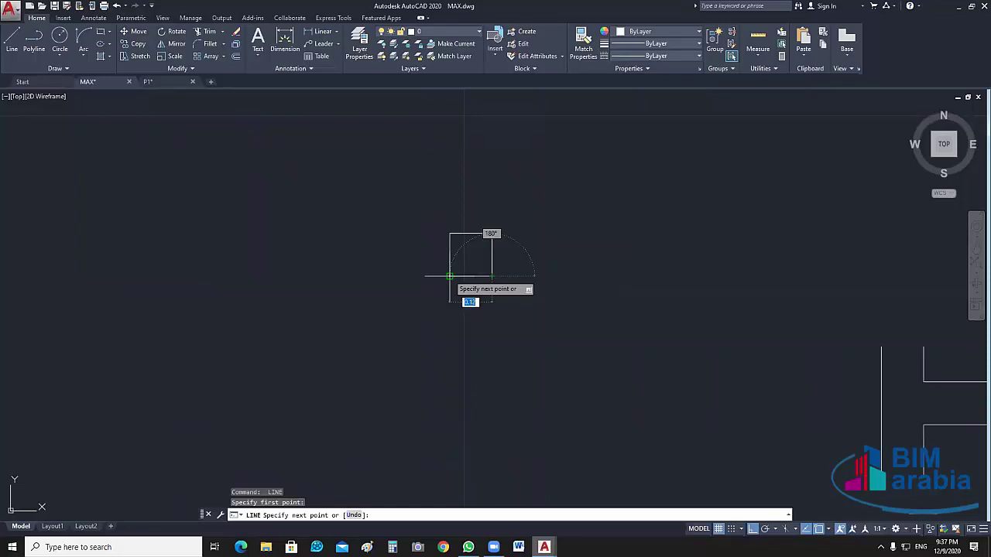
{"action": "left_click", "coordinate": [449, 275]}
{"action": "key", "text": "Return"}
{"action": "scroll", "coordinate": [525, 240], "scroll_direction": "up", "scroll_amount": 3}
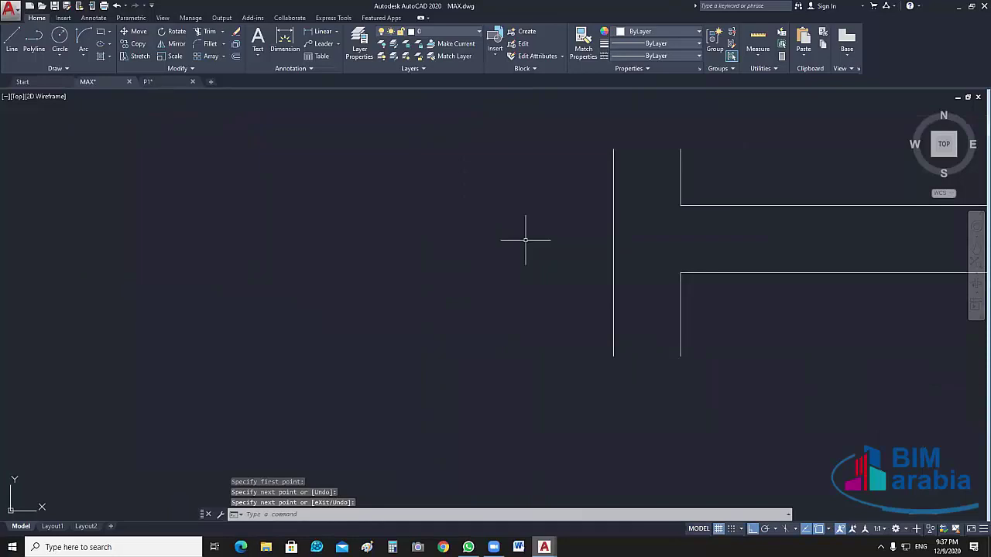
Close the top and bottom ends of another wall opening with horizontal caps
{"action": "key", "text": "space"}
{"action": "left_click", "coordinate": [614, 150]}
{"action": "left_click", "coordinate": [680, 149]}
{"action": "key", "text": "Return"}
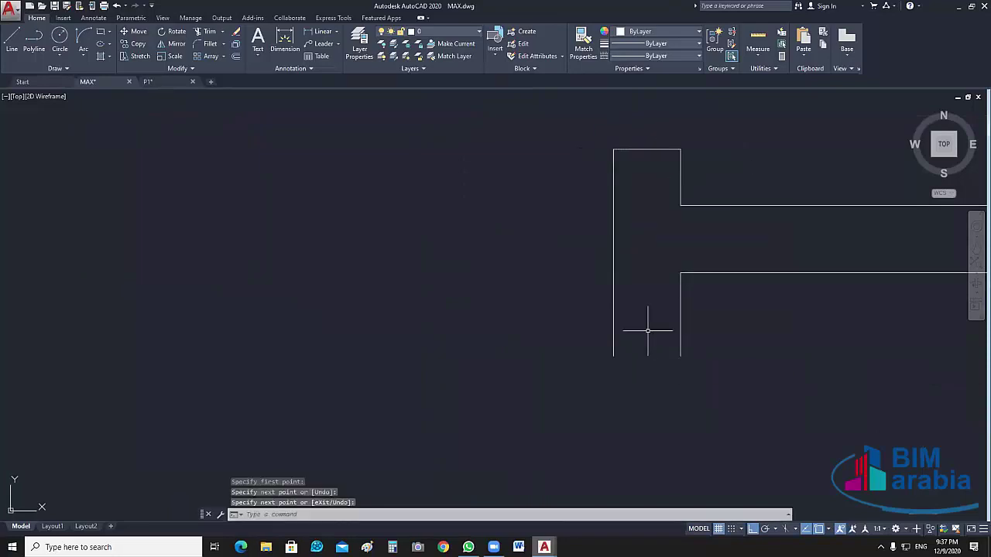
{"action": "key", "text": "space"}
{"action": "left_click", "coordinate": [680, 357]}
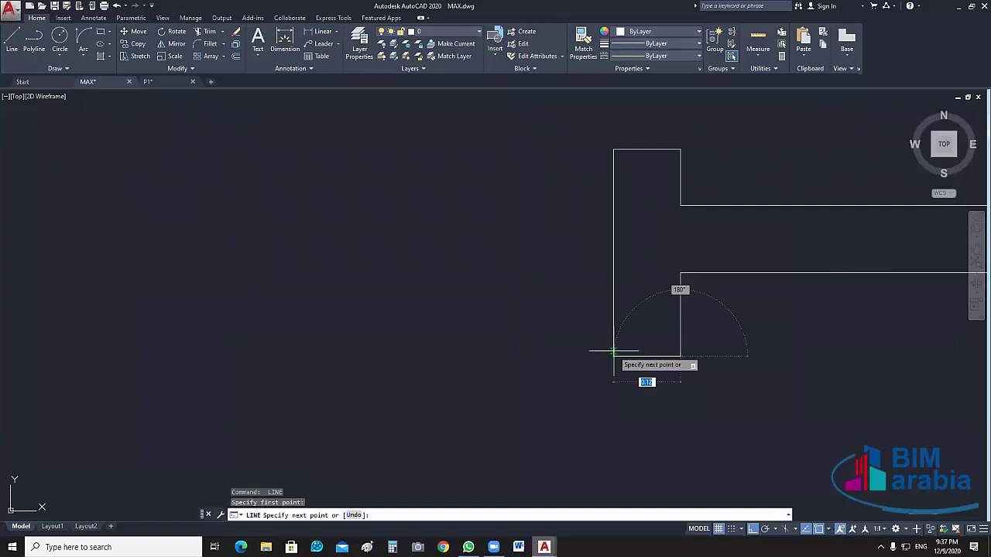
{"action": "left_click", "coordinate": [613, 357]}
{"action": "key", "text": "Return"}
{"action": "scroll", "coordinate": [522, 318], "scroll_direction": "down", "scroll_amount": 3}
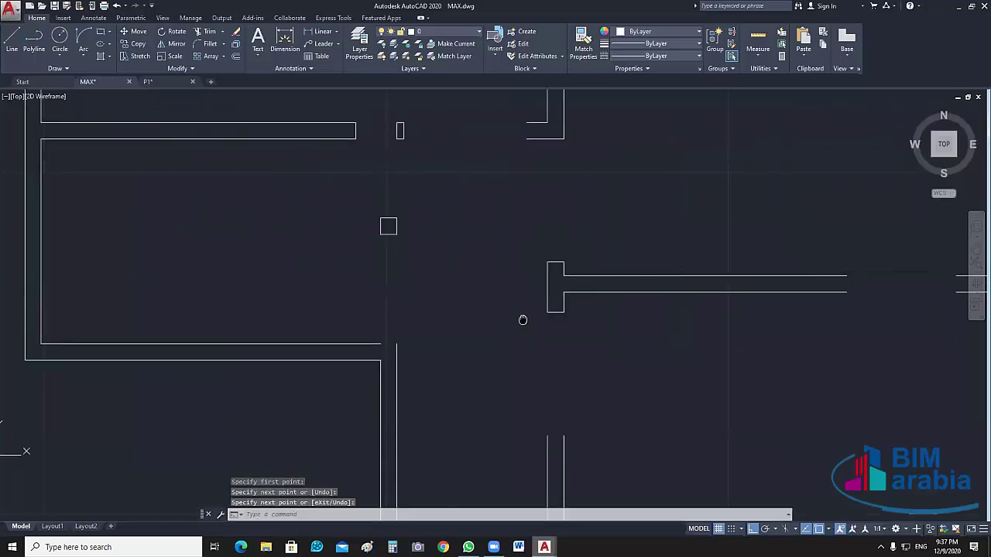
{"action": "scroll", "coordinate": [513, 283], "scroll_direction": "up", "scroll_amount": 2}
Close a wall end corner with a short line, then move to the next junction
{"action": "key", "text": "space"}
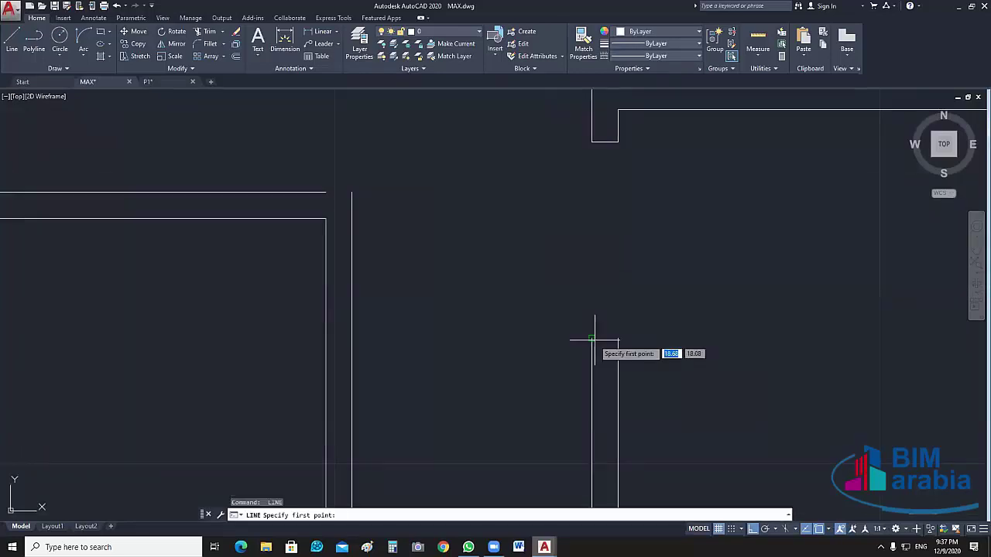
{"action": "left_click", "coordinate": [592, 339]}
{"action": "left_click", "coordinate": [620, 338]}
{"action": "key", "text": "Return"}
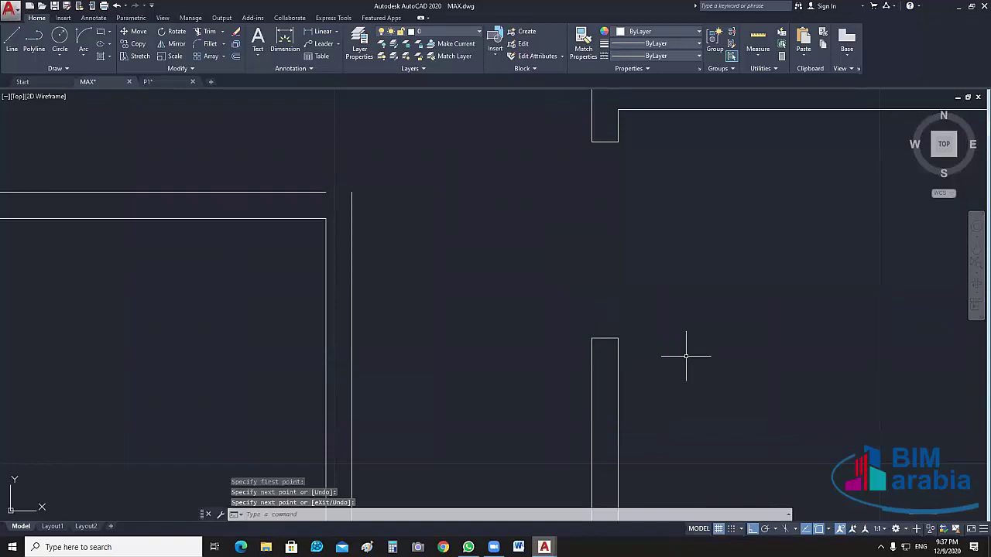
{"action": "scroll", "coordinate": [685, 357], "scroll_direction": "down", "scroll_amount": 4}
{"action": "middle_click_drag", "start_coordinate": [794, 203], "coordinate": [720, 267]}
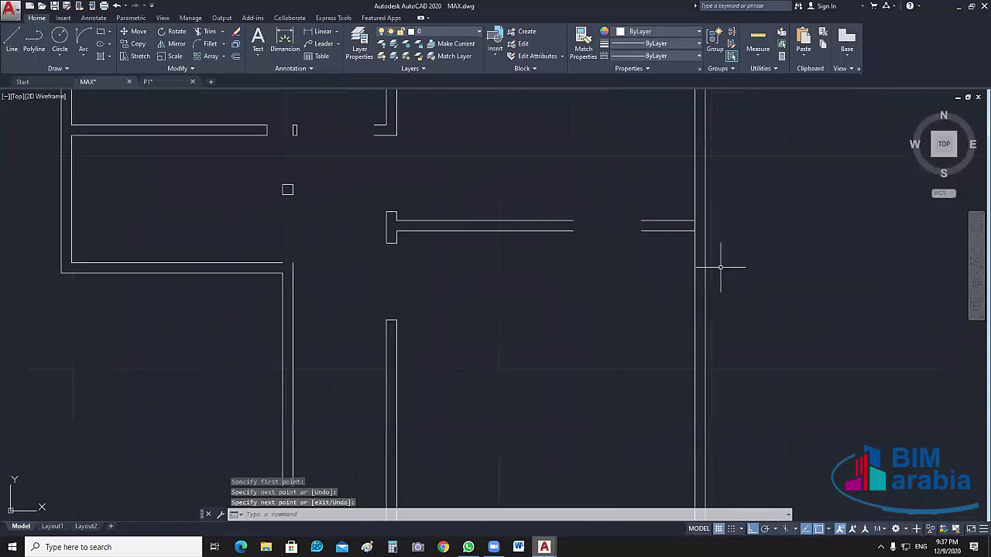
{"action": "scroll", "coordinate": [696, 228], "scroll_direction": "up", "scroll_amount": 2}
Draw vertical caps on two wall ends at the junction, then cancel the line command
{"action": "type", "text": "l"}
{"action": "key", "text": "Return"}
{"action": "left_click", "coordinate": [501, 233]}
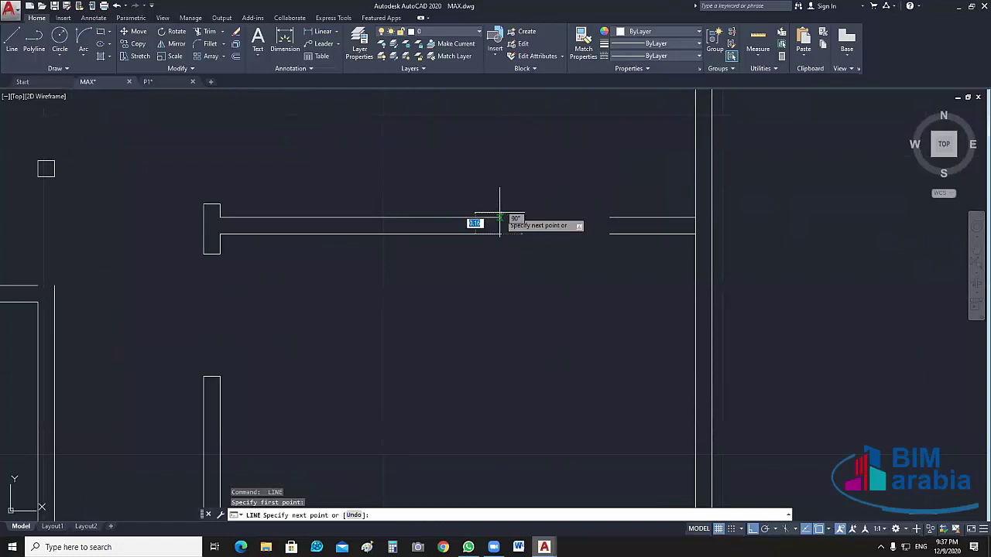
{"action": "left_click", "coordinate": [501, 217]}
{"action": "key", "text": "Return"}
{"action": "key", "text": "Return"}
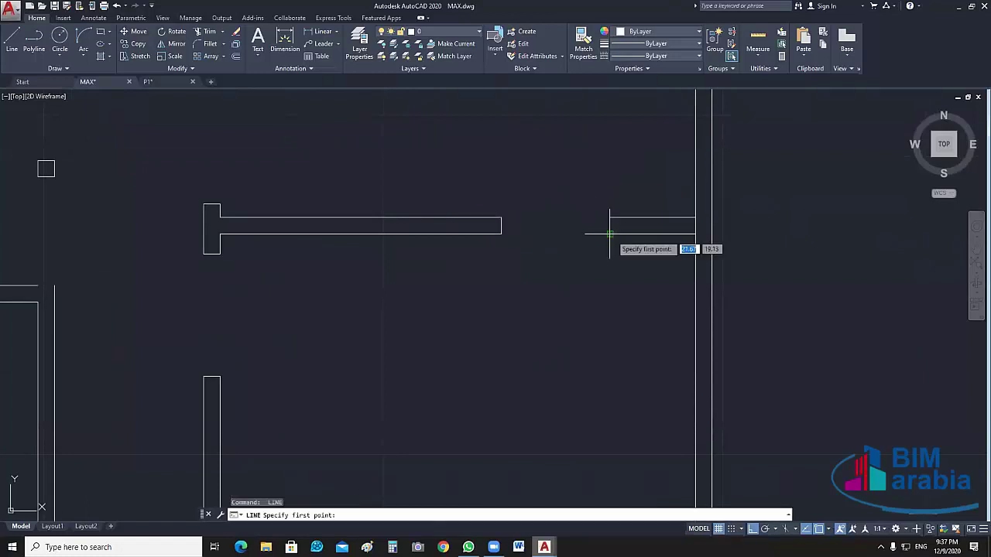
{"action": "left_click", "coordinate": [609, 233]}
{"action": "left_click", "coordinate": [609, 217]}
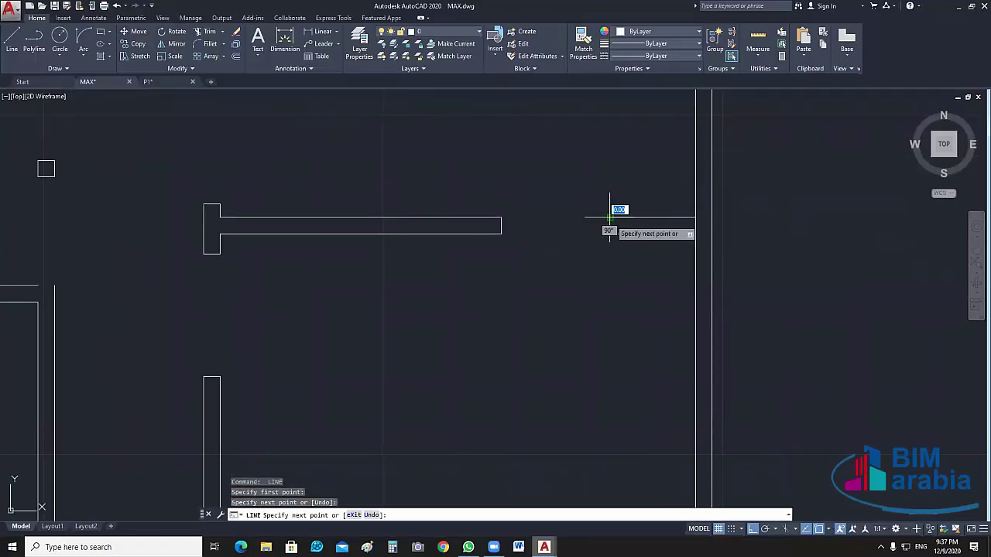
{"action": "key", "text": "Escape"}
Start trimming the wall lines at the wall end, then cancel the unfinished trim
{"action": "middle_click_drag", "start_coordinate": [695, 225], "coordinate": [604, 261]}
{"action": "left_click", "coordinate": [605, 261]}
{"action": "left_click", "coordinate": [491, 349]}
{"action": "left_click", "coordinate": [492, 355]}
{"action": "type", "text": "tr"}
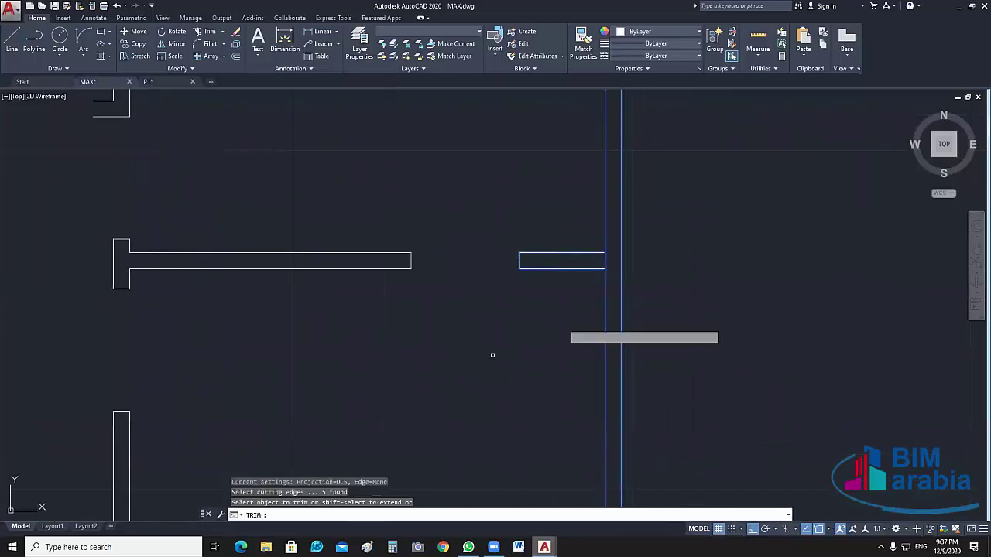
{"action": "key", "text": "Return"}
{"action": "scroll", "coordinate": [666, 302], "scroll_direction": "down", "scroll_amount": 2}
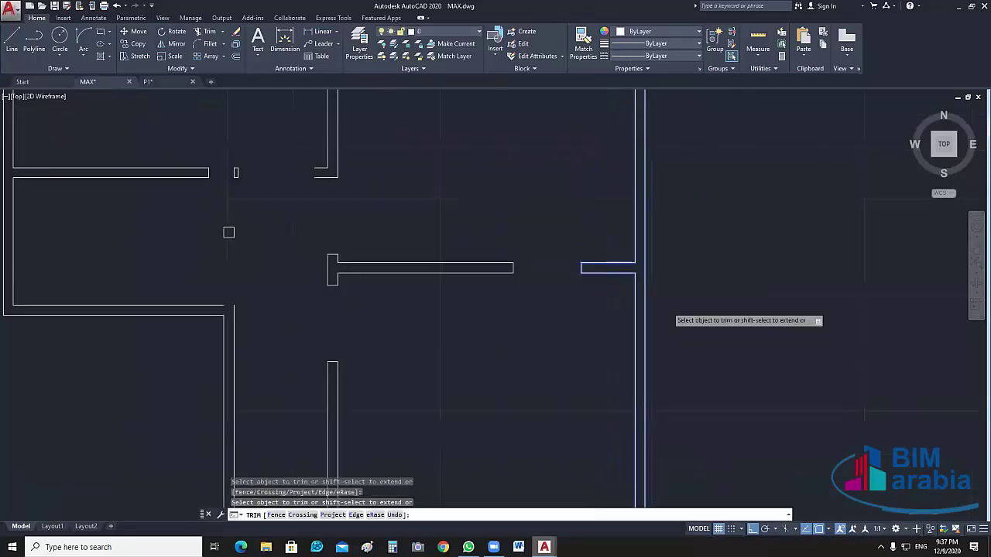
{"action": "scroll", "coordinate": [545, 343], "scroll_direction": "down", "scroll_amount": 2}
{"action": "key", "text": "Escape"}
{"action": "scroll", "coordinate": [503, 387], "scroll_direction": "up", "scroll_amount": 5}
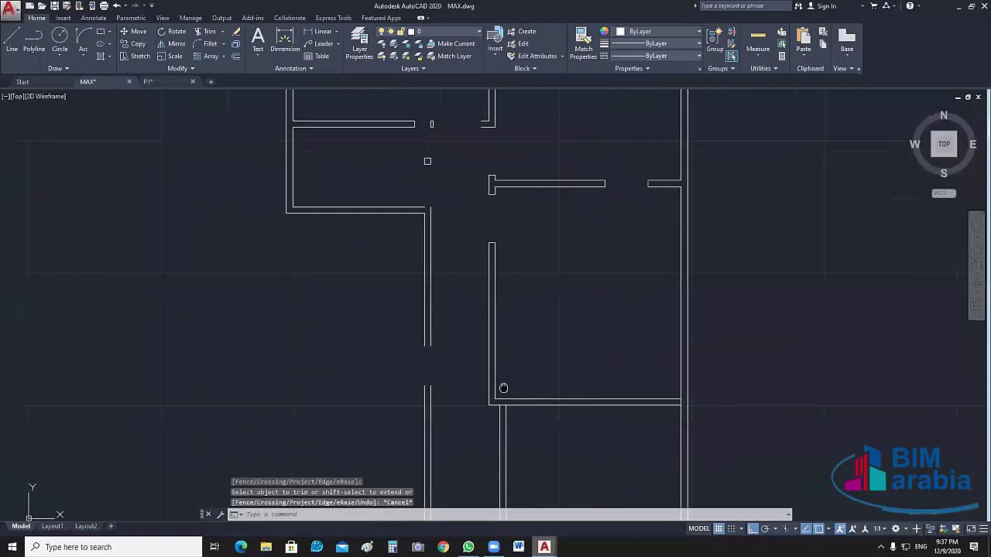
Fillet the horizontal and vertical wall lines at radius 0 to close the corner
{"action": "type", "text": "f"}
{"action": "key", "text": "Return"}
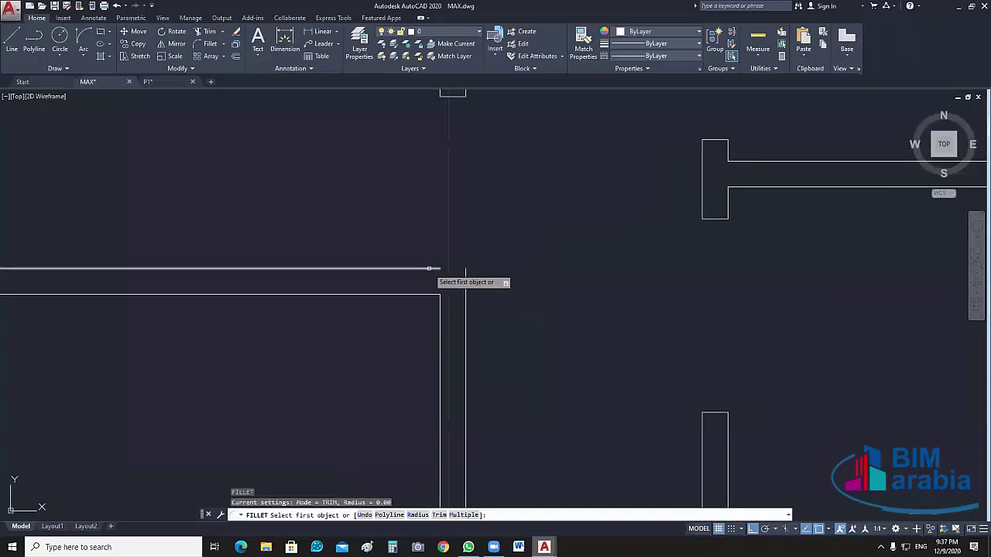
{"action": "left_click", "coordinate": [430, 269]}
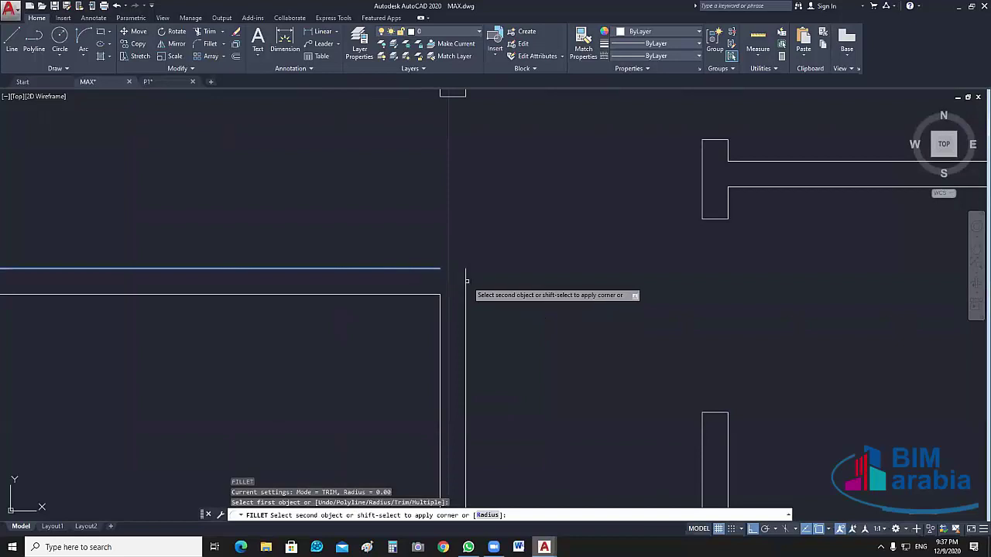
{"action": "left_click", "coordinate": [466, 280]}
Cap the upper and lower ends of the next wall opening with short lines
{"action": "scroll", "coordinate": [465, 280], "scroll_direction": "down", "scroll_amount": 2}
{"action": "mouse_move", "coordinate": [499, 263]}
{"action": "middle_mouse_down"}
{"action": "mouse_move", "coordinate": [526, 250]}
{"action": "mouse_move", "coordinate": [547, 279]}
{"action": "mouse_move", "coordinate": [545, 304]}
{"action": "middle_mouse_up"}
{"action": "type", "text": "l"}
{"action": "key", "text": "Return"}
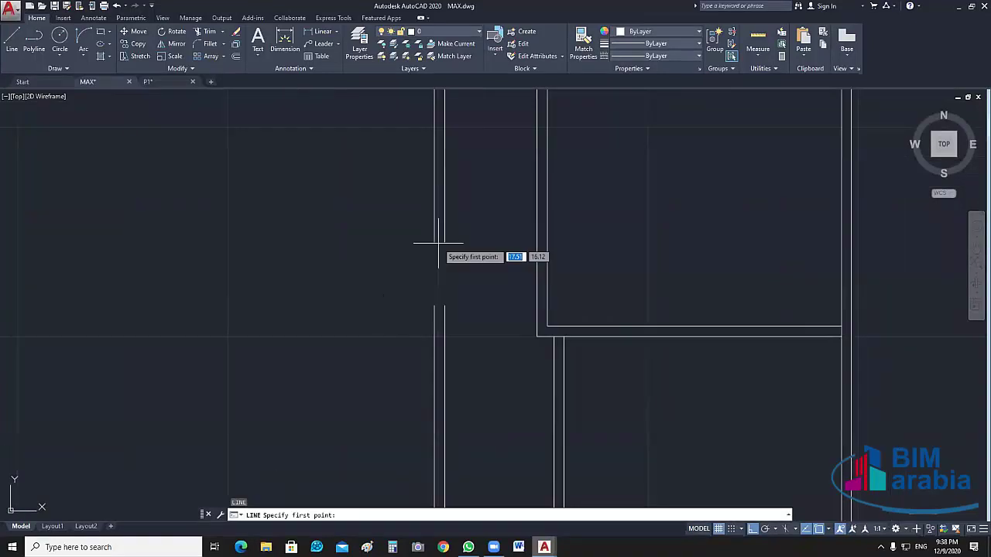
{"action": "left_click", "coordinate": [443, 241]}
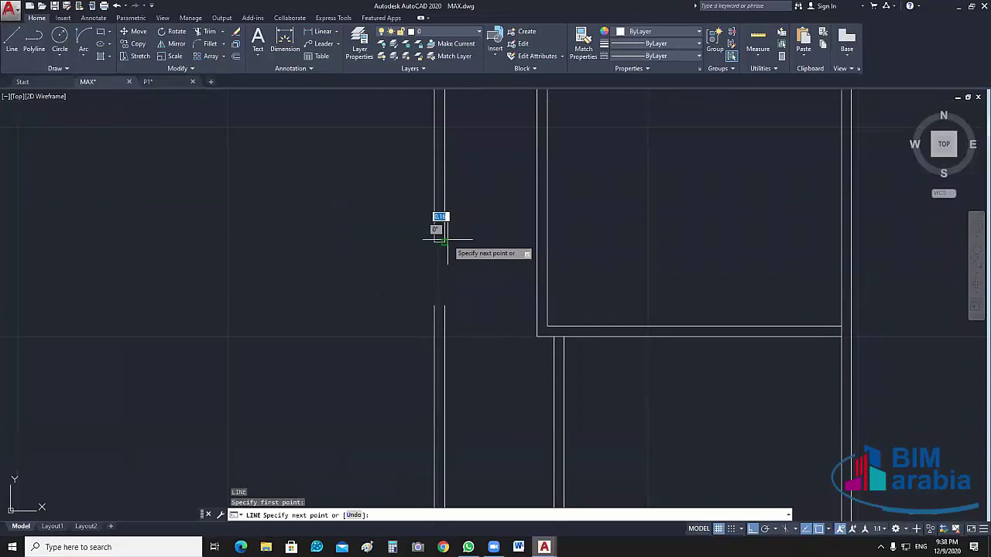
{"action": "left_click", "coordinate": [434, 241]}
{"action": "key", "text": "Return"}
{"action": "key", "text": "Return"}
{"action": "left_click", "coordinate": [434, 307]}
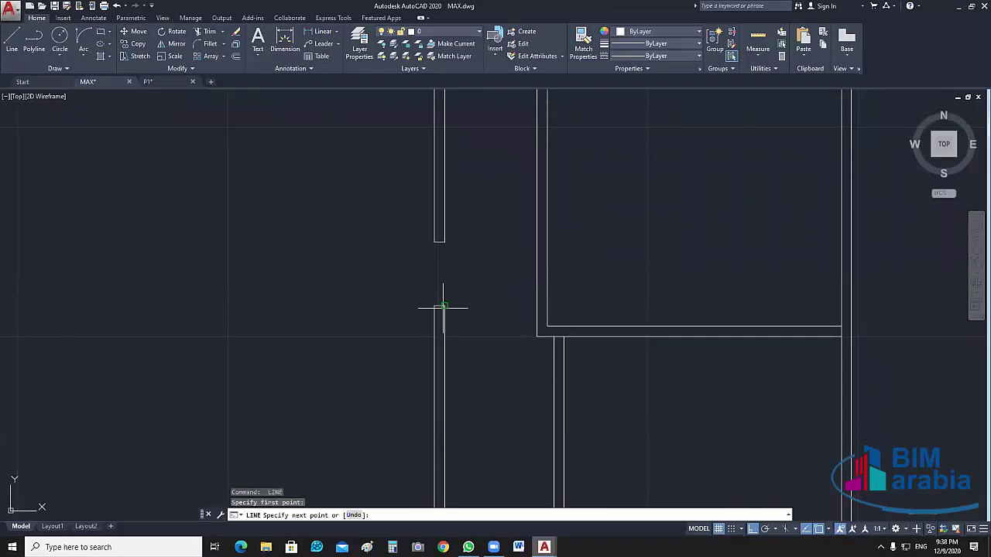
{"action": "left_click", "coordinate": [557, 354]}
Trim the short overlapping segments at the wall T-junction so the walls meet cleanly
{"action": "key", "text": "Return"}
{"action": "middle_click_drag", "start_coordinate": [558, 354], "coordinate": [525, 222]}
{"action": "left_click", "coordinate": [525, 222]}
{"action": "left_click", "coordinate": [442, 303]}
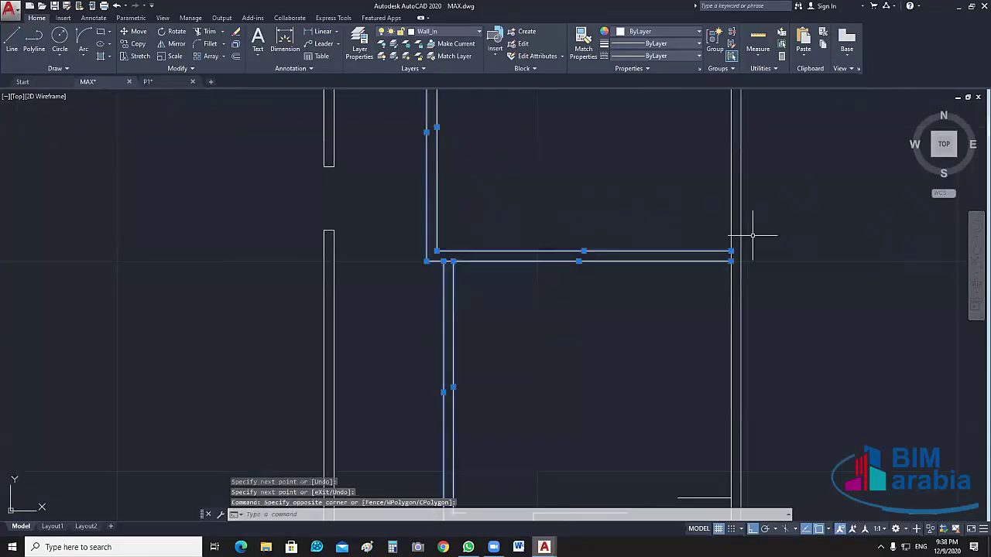
{"action": "type", "text": "tr"}
{"action": "key", "text": "Return"}
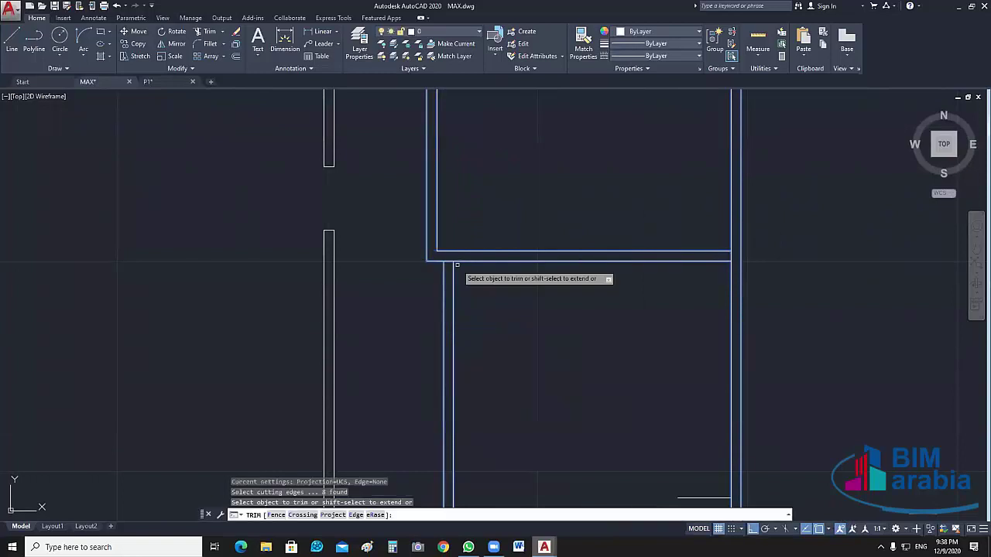
{"action": "left_click", "coordinate": [448, 262]}
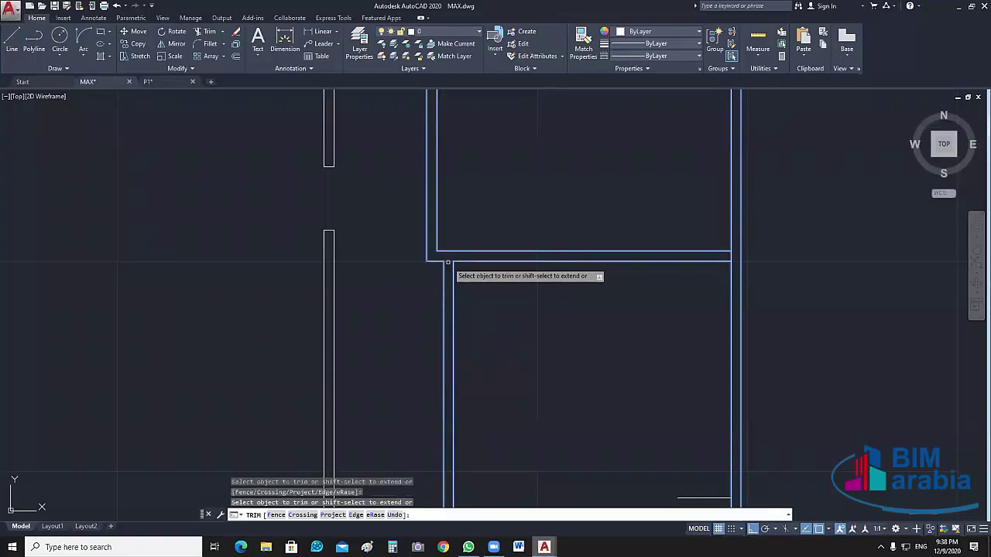
{"action": "left_click", "coordinate": [447, 262]}
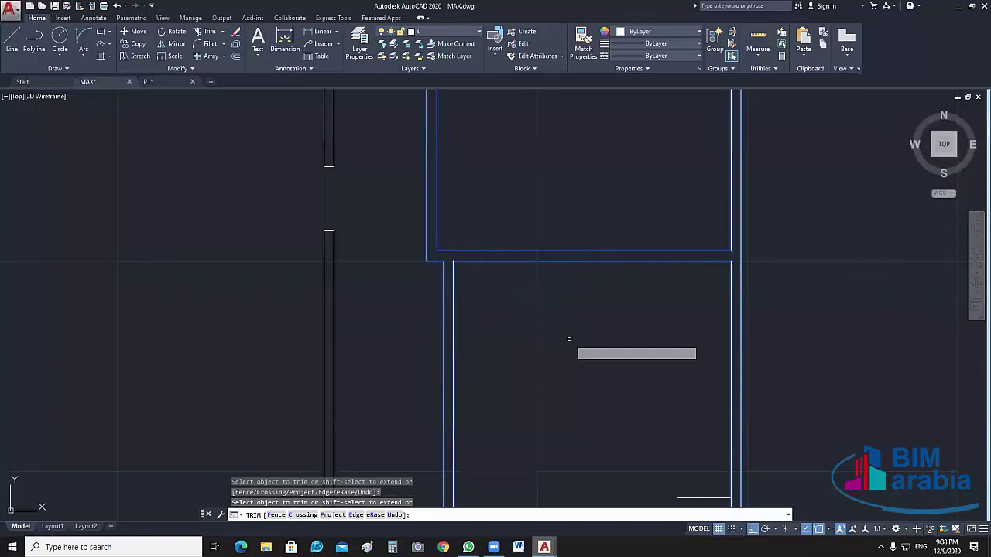
{"action": "key", "text": "Escape"}
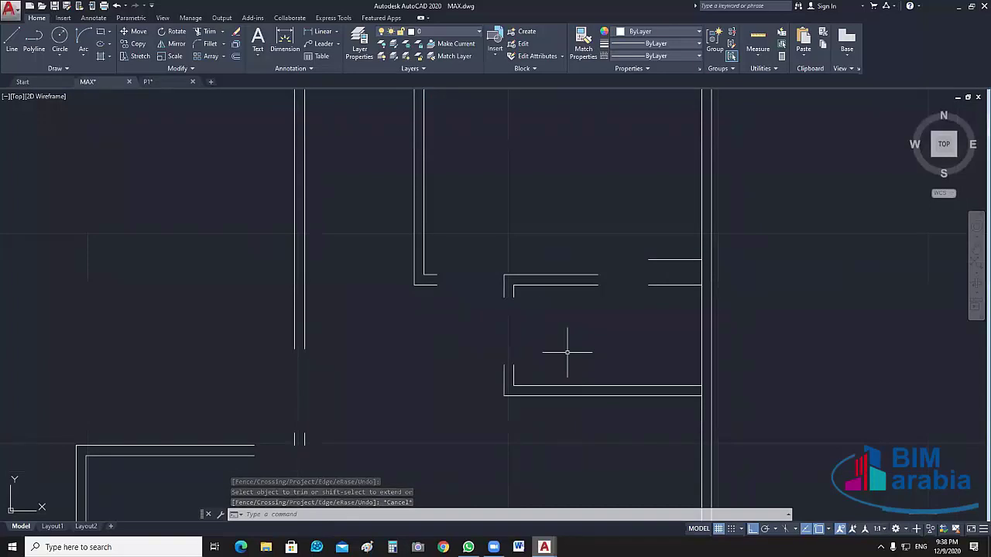
Cap the middle wall end, the small rectangle's open side and the lower wall ends
{"action": "middle_click_drag", "start_coordinate": [631, 309], "coordinate": [620, 271]}
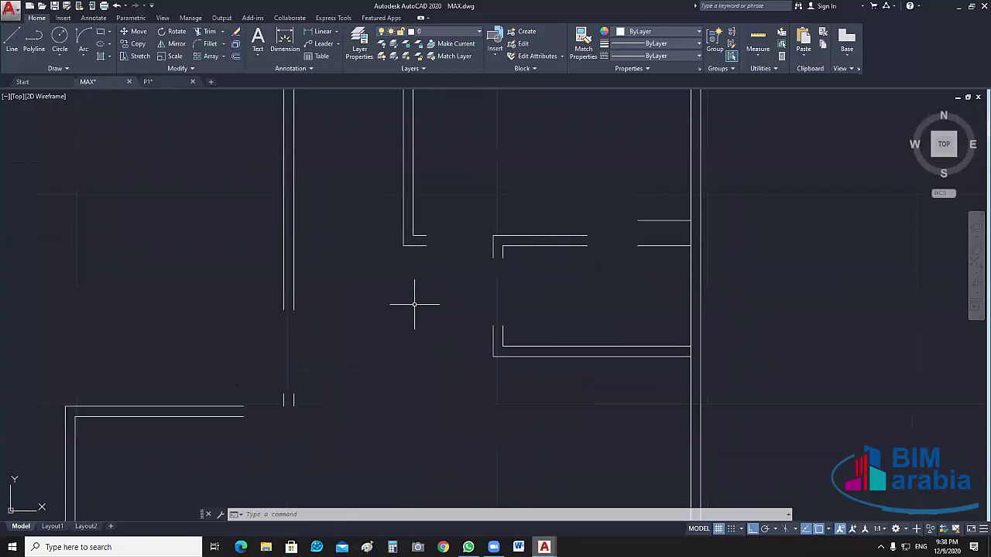
{"action": "type", "text": "l"}
{"action": "key", "text": "Return"}
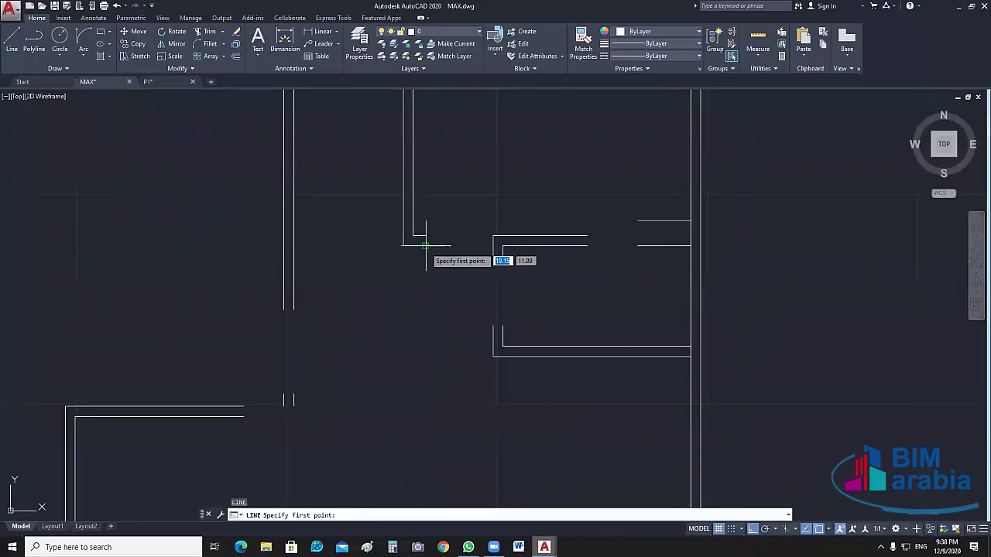
{"action": "left_click", "coordinate": [426, 237]}
{"action": "key", "text": "Escape"}
{"action": "key", "text": "space"}
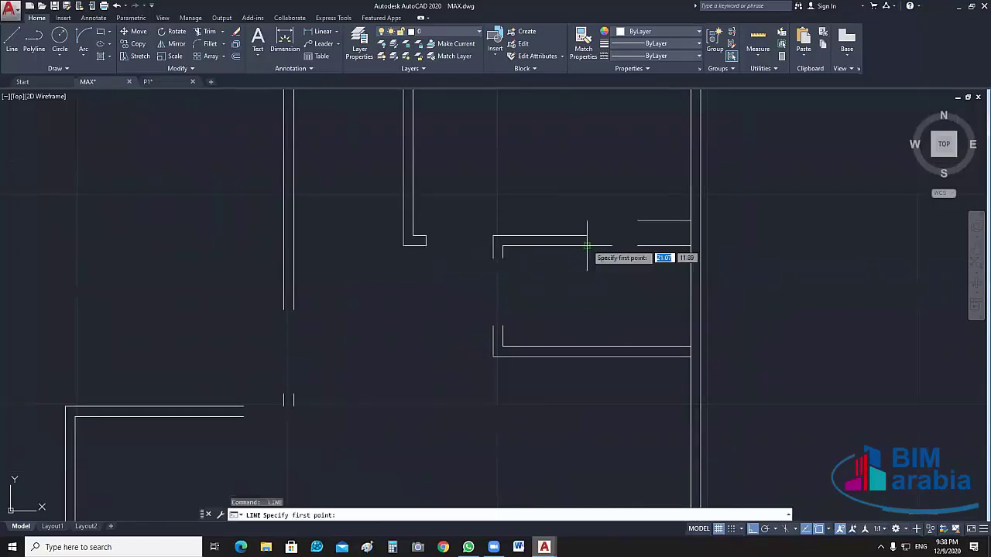
{"action": "left_click", "coordinate": [587, 236]}
{"action": "left_click", "coordinate": [593, 237]}
{"action": "key", "text": "Escape"}
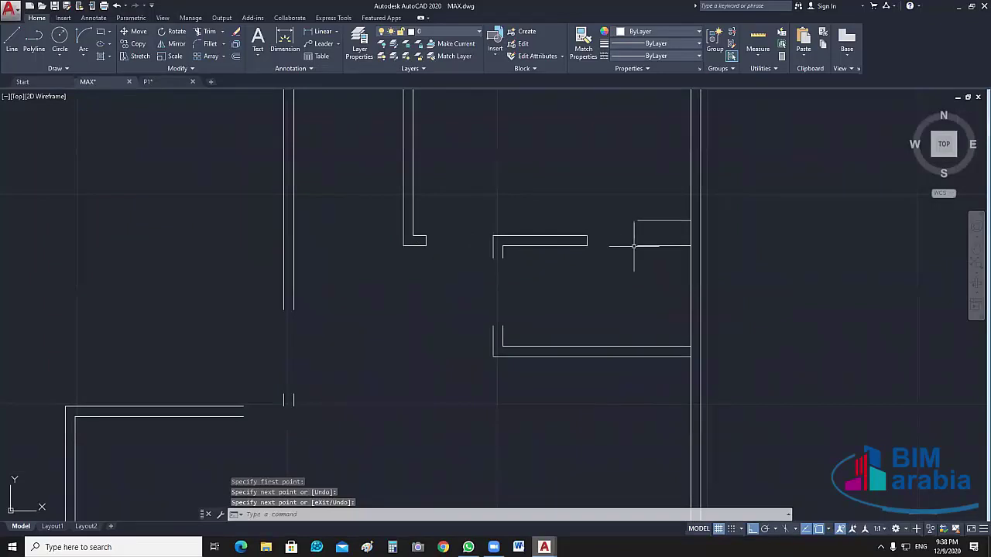
{"action": "key", "text": "space"}
{"action": "left_click", "coordinate": [637, 245]}
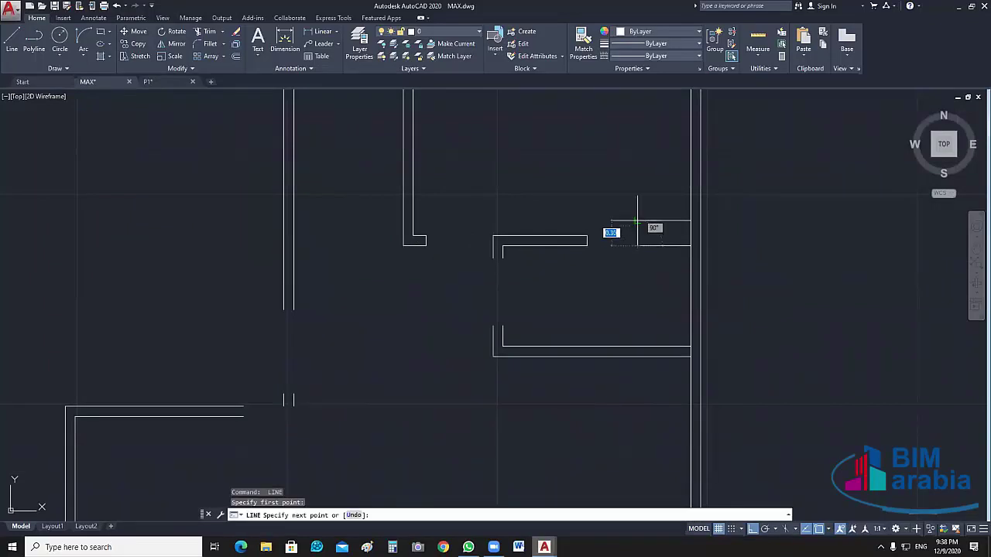
{"action": "left_click", "coordinate": [638, 220]}
{"action": "key", "text": "space"}
{"action": "key", "text": "space"}
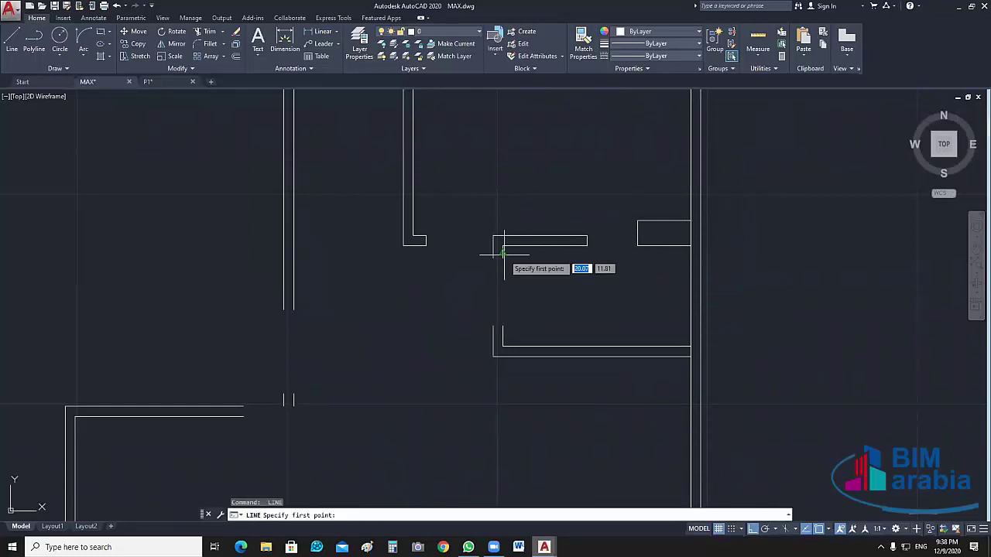
{"action": "left_click", "coordinate": [503, 246]}
{"action": "left_click", "coordinate": [502, 257]}
{"action": "left_click", "coordinate": [493, 257]}
{"action": "key", "text": "space"}
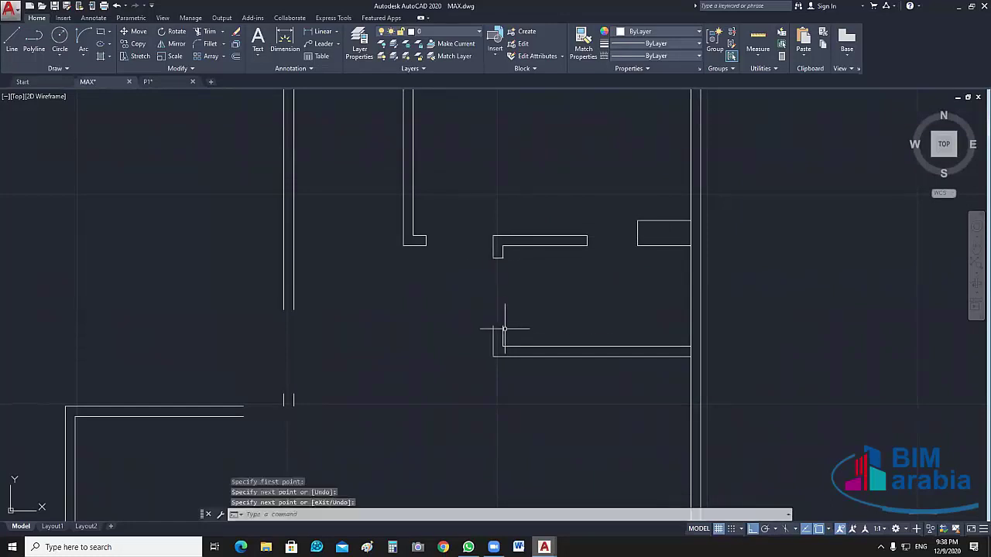
{"action": "key", "text": "space"}
{"action": "left_click", "coordinate": [503, 326]}
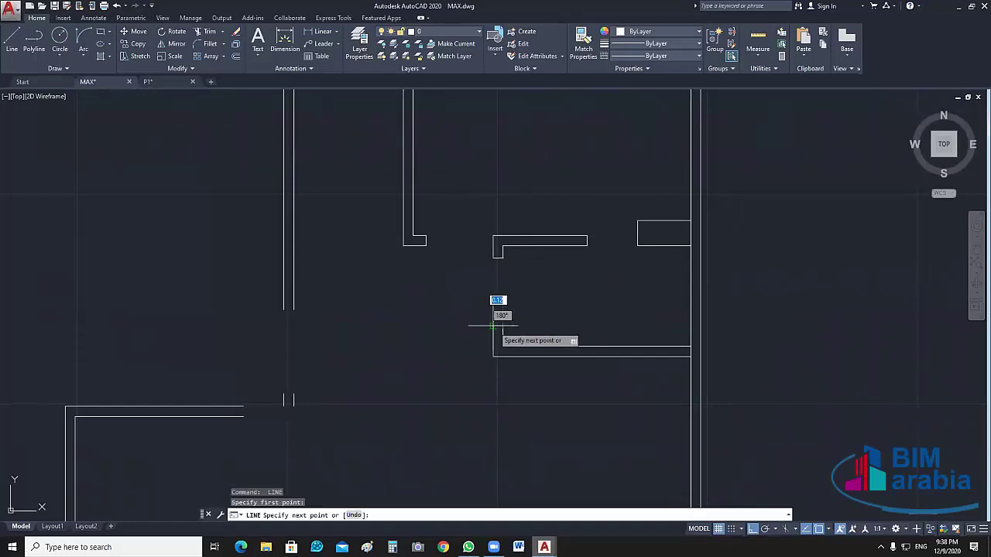
{"action": "left_click", "coordinate": [492, 326]}
Close the small column's bottom edge and cap the horizontal, upper and lower wall ends
{"action": "scroll", "coordinate": [492, 329], "scroll_direction": "up", "scroll_amount": 2}
{"action": "key", "text": "space"}
{"action": "key", "text": "space"}
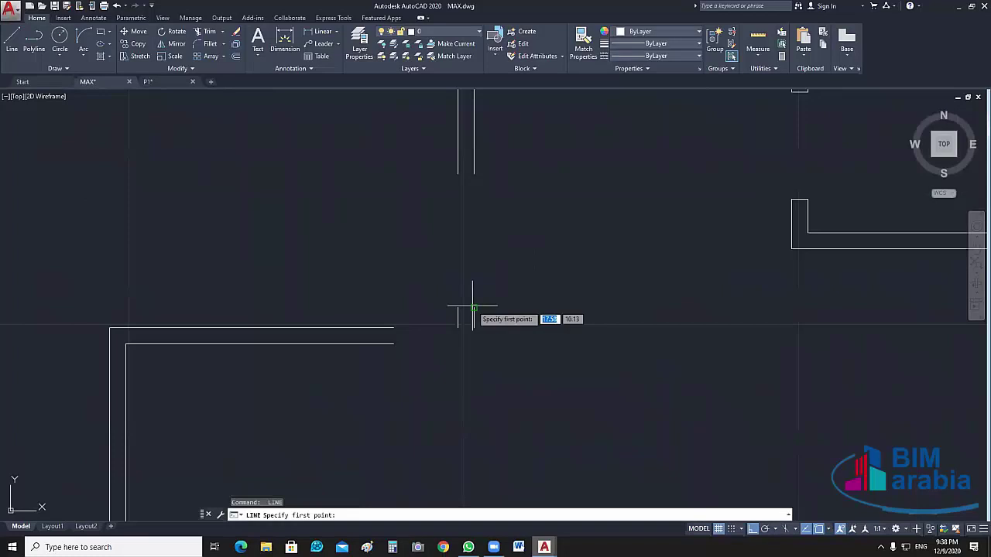
{"action": "left_click", "coordinate": [473, 308]}
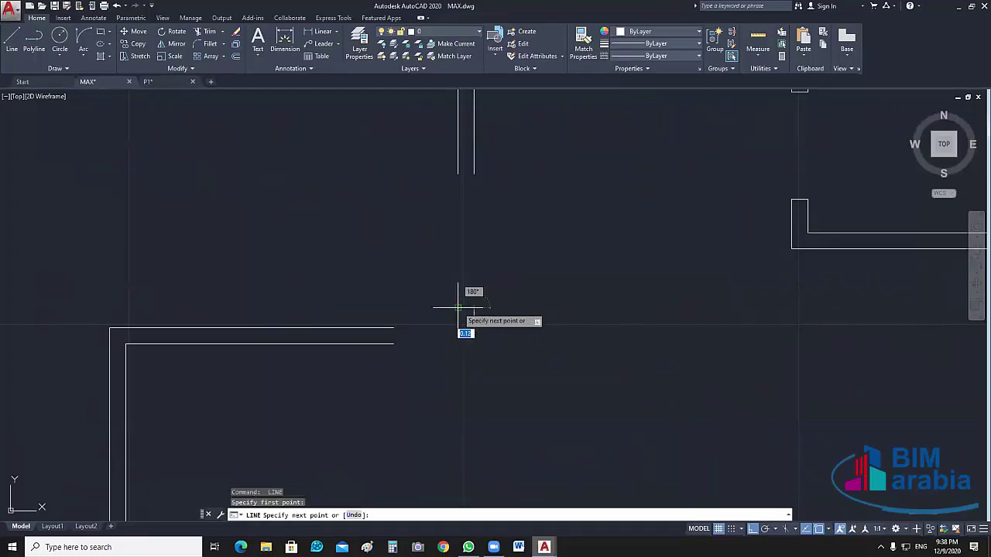
{"action": "left_click", "coordinate": [460, 328]}
{"action": "key", "text": "space"}
{"action": "key", "text": "space"}
{"action": "left_click", "coordinate": [458, 327]}
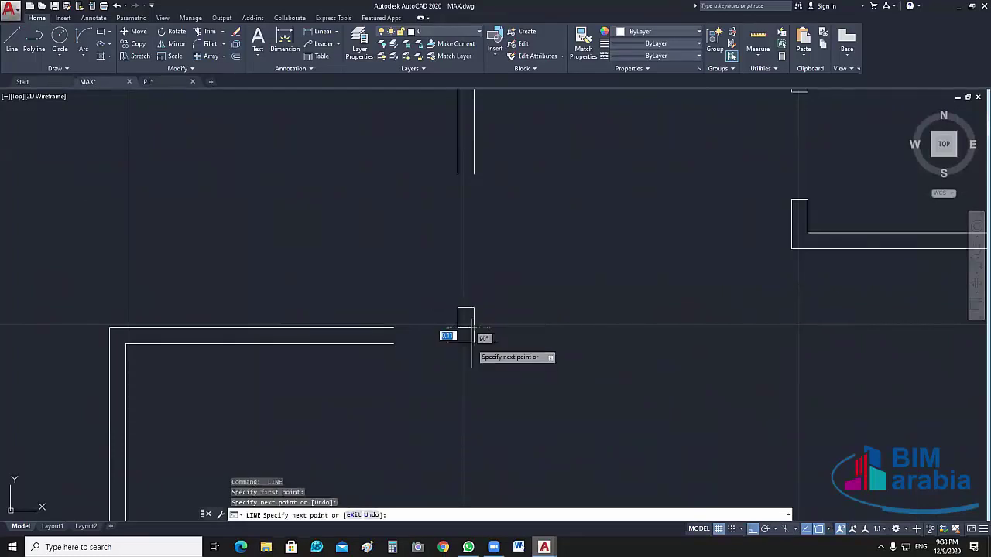
{"action": "key", "text": "space"}
{"action": "key", "text": "space"}
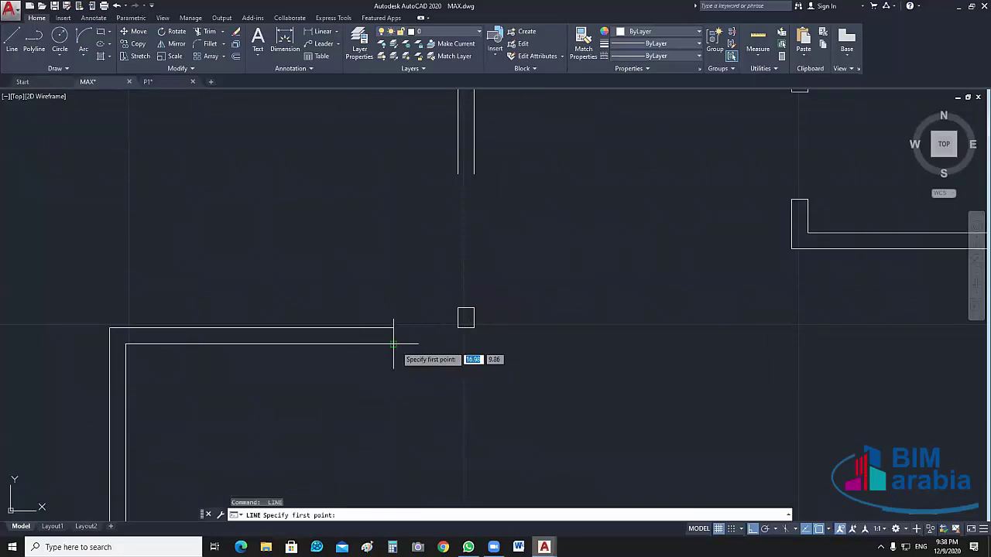
{"action": "left_click", "coordinate": [393, 344]}
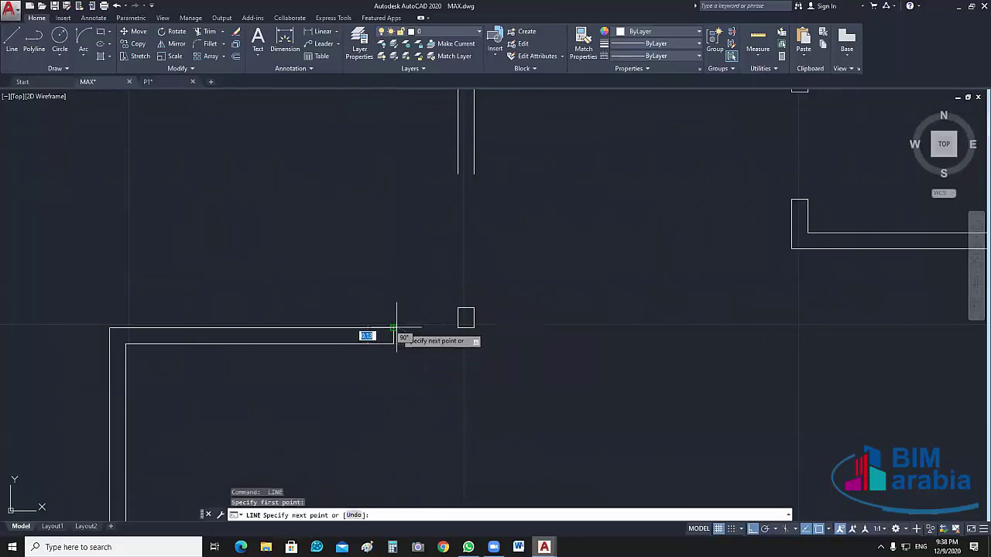
{"action": "left_click", "coordinate": [395, 329]}
{"action": "key", "text": "space"}
{"action": "scroll", "coordinate": [487, 405], "scroll_direction": "down", "scroll_amount": 3}
{"action": "scroll", "coordinate": [442, 317], "scroll_direction": "up", "scroll_amount": 1}
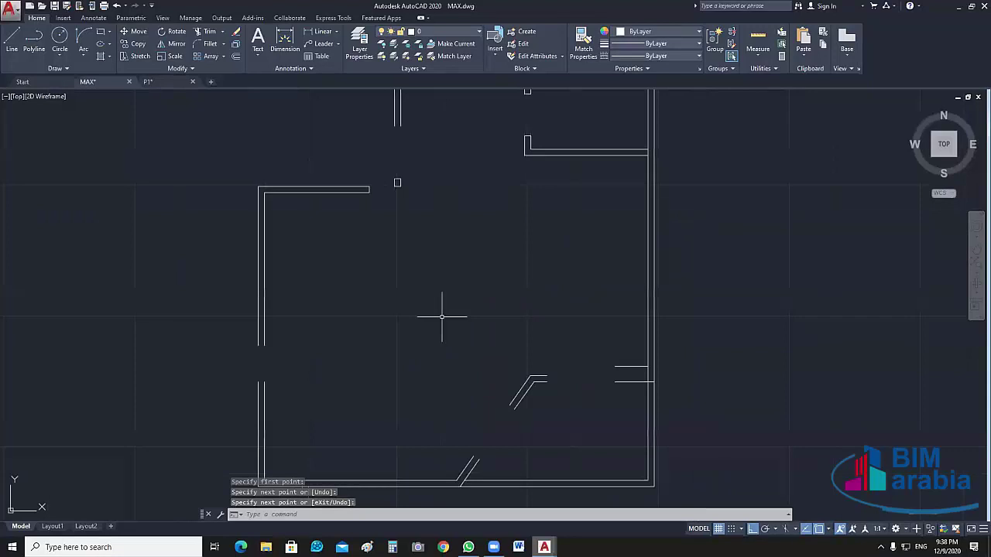
{"action": "scroll", "coordinate": [390, 256], "scroll_direction": "up", "scroll_amount": 3}
{"action": "key", "text": "space"}
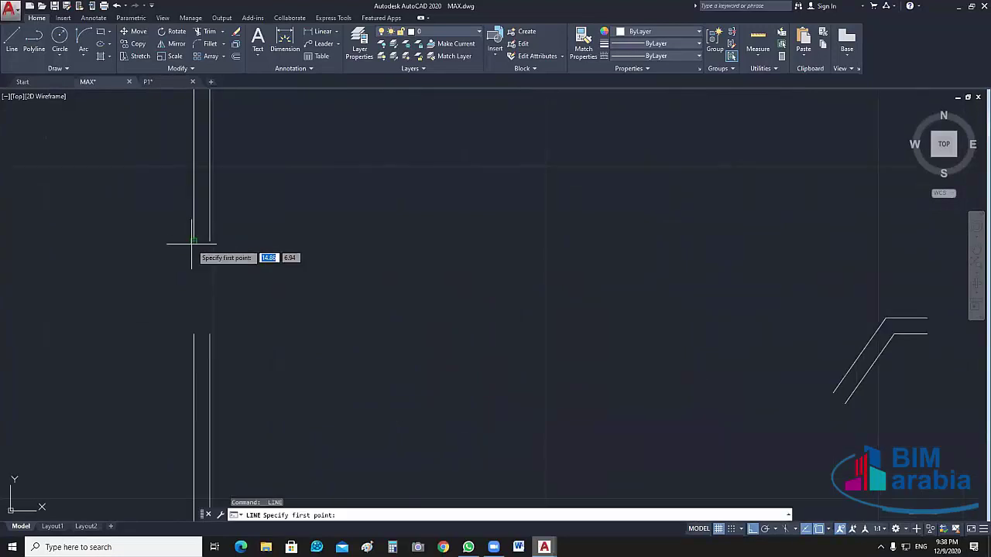
{"action": "left_click", "coordinate": [193, 241]}
{"action": "left_click", "coordinate": [209, 240]}
{"action": "key", "text": "space"}
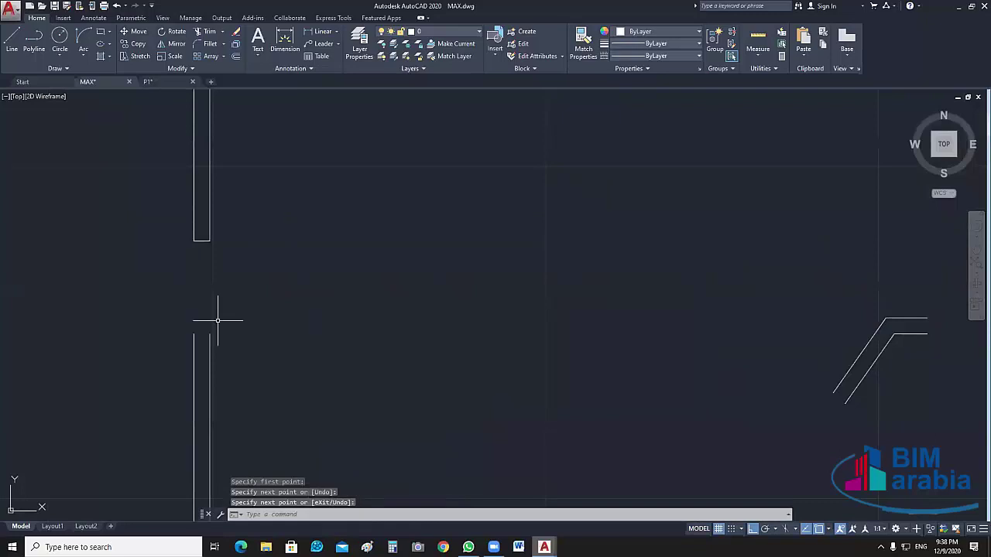
{"action": "key", "text": "space"}
{"action": "left_click", "coordinate": [194, 335]}
{"action": "left_click", "coordinate": [209, 334]}
{"action": "key", "text": "space"}
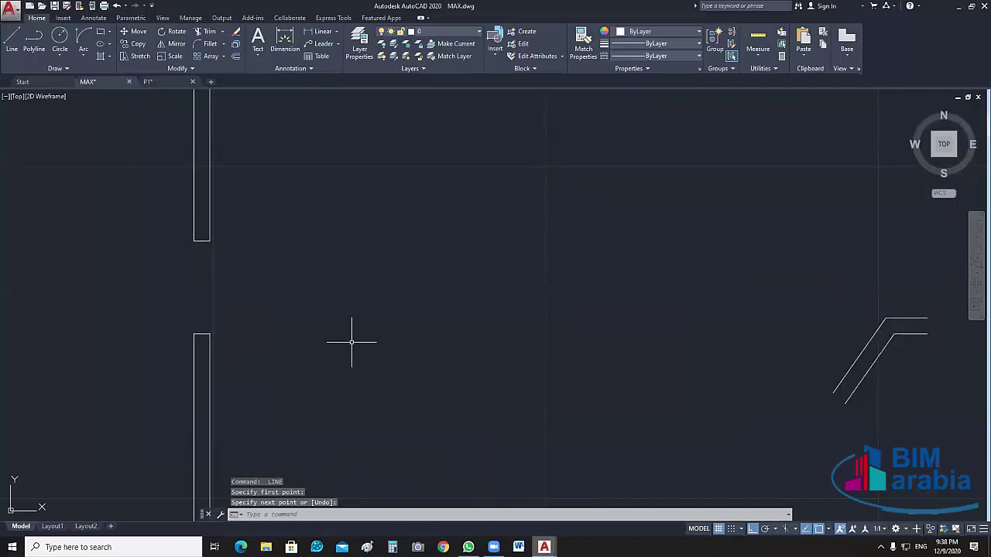
Cap the right-hand openings: the small rectangle's side and the angled and diagonal wall ends
{"action": "scroll", "coordinate": [352, 342], "scroll_direction": "down", "scroll_amount": 3}
{"action": "middle_click_drag", "start_coordinate": [730, 177], "coordinate": [586, 299]}
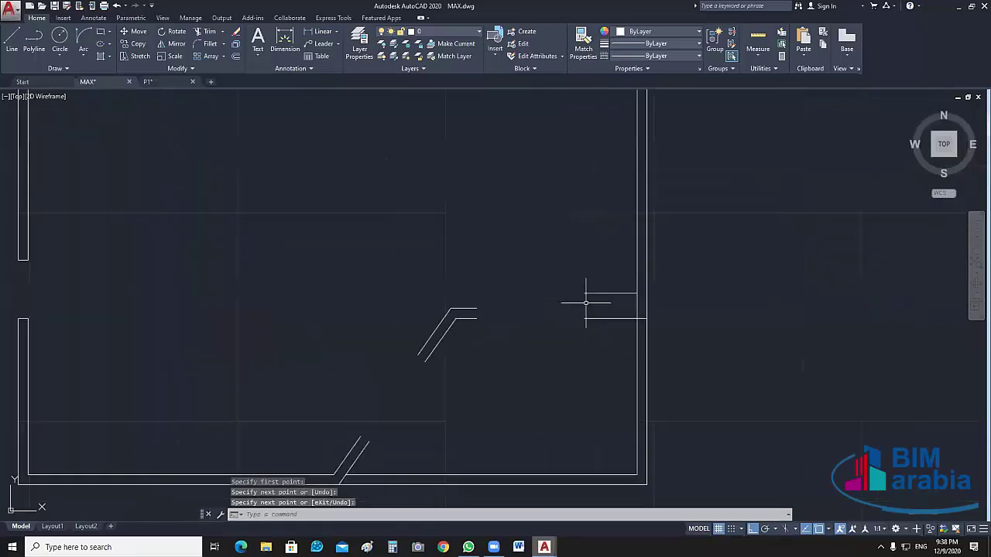
{"action": "scroll", "coordinate": [597, 312], "scroll_direction": "up", "scroll_amount": 3}
{"action": "left_click", "coordinate": [597, 312]}
{"action": "key", "text": "space"}
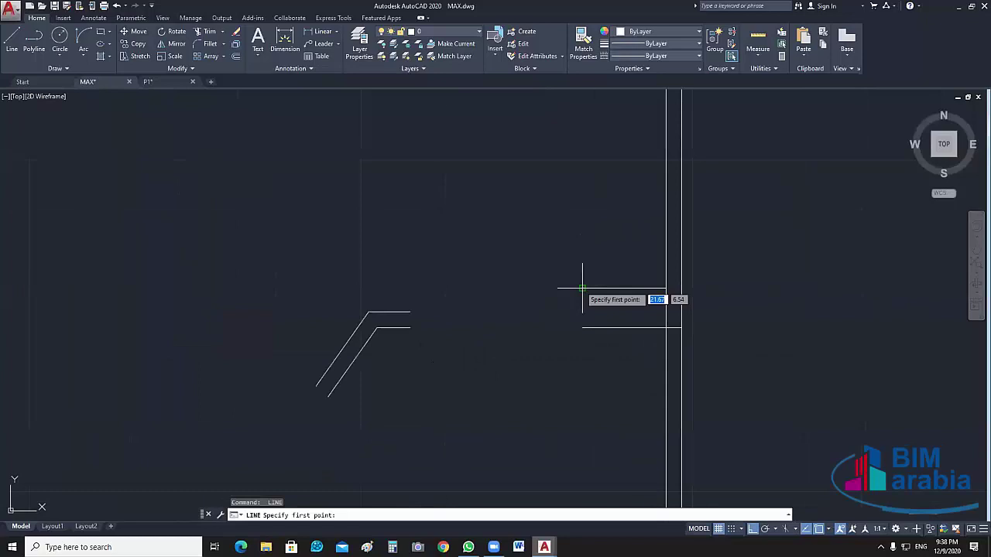
{"action": "left_click", "coordinate": [582, 289]}
{"action": "left_click", "coordinate": [583, 327]}
{"action": "key", "text": "space"}
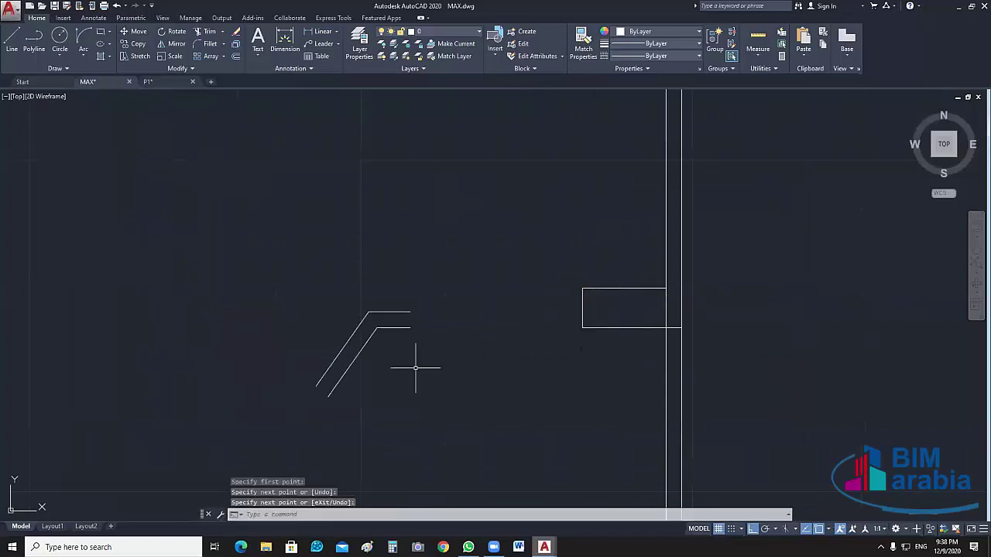
{"action": "key", "text": "space"}
{"action": "left_click", "coordinate": [410, 312]}
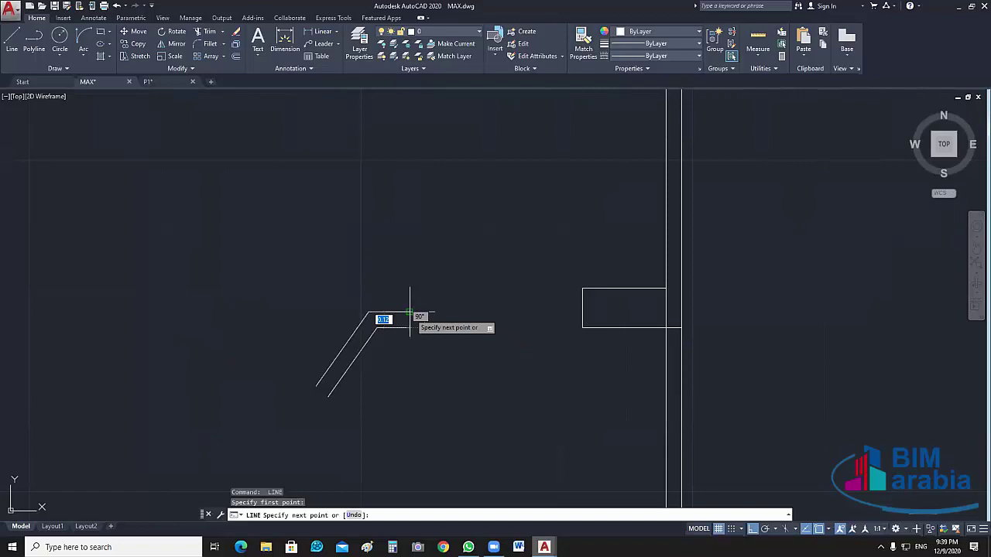
{"action": "left_click", "coordinate": [411, 328]}
{"action": "key", "text": "space"}
{"action": "scroll", "coordinate": [389, 381], "scroll_direction": "up", "scroll_amount": 2}
{"action": "key", "text": "space"}
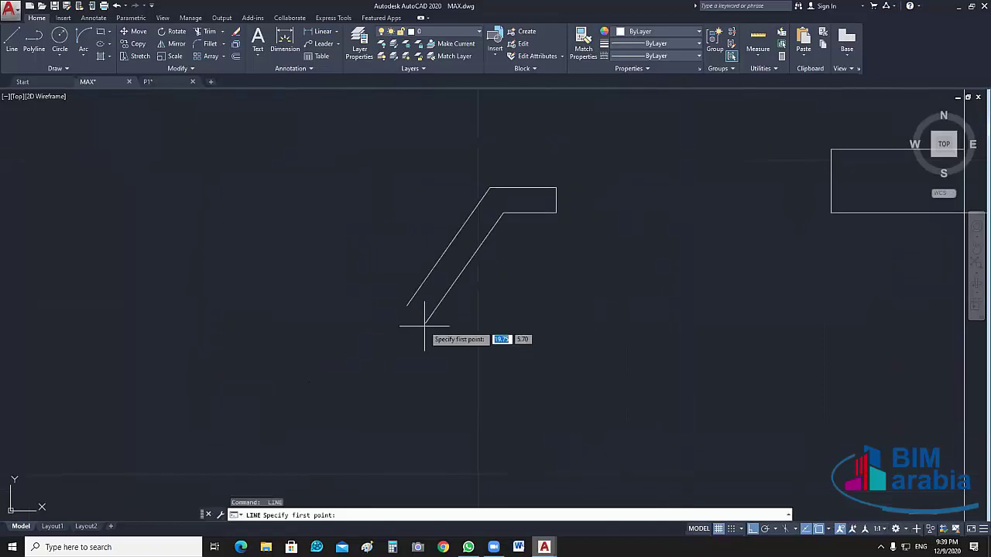
{"action": "left_click", "coordinate": [414, 314]}
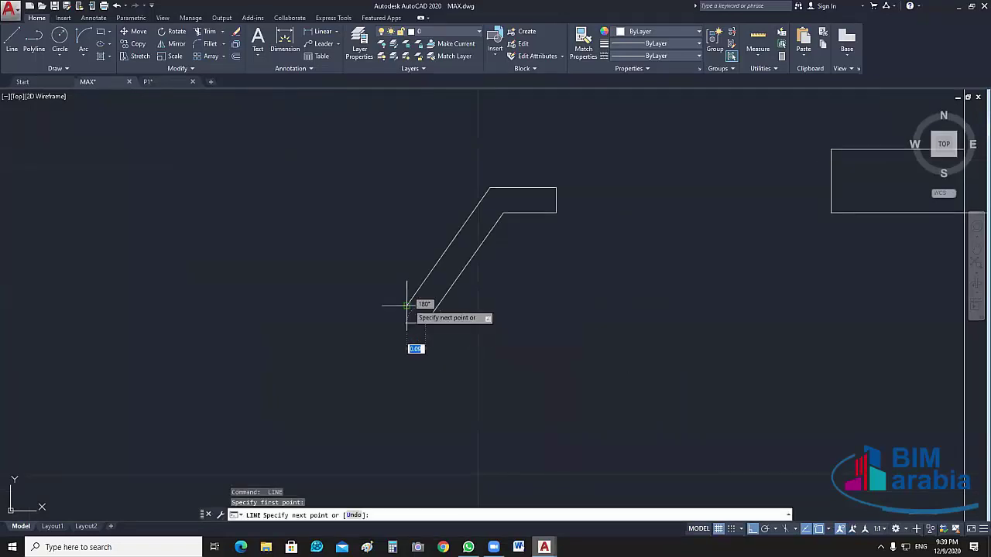
{"action": "left_click", "coordinate": [406, 305]}
{"action": "key", "text": "space"}
{"action": "scroll", "coordinate": [461, 370], "scroll_direction": "down", "scroll_amount": 5}
{"action": "key", "text": "space"}
{"action": "scroll", "coordinate": [410, 425], "scroll_direction": "up", "scroll_amount": 3}
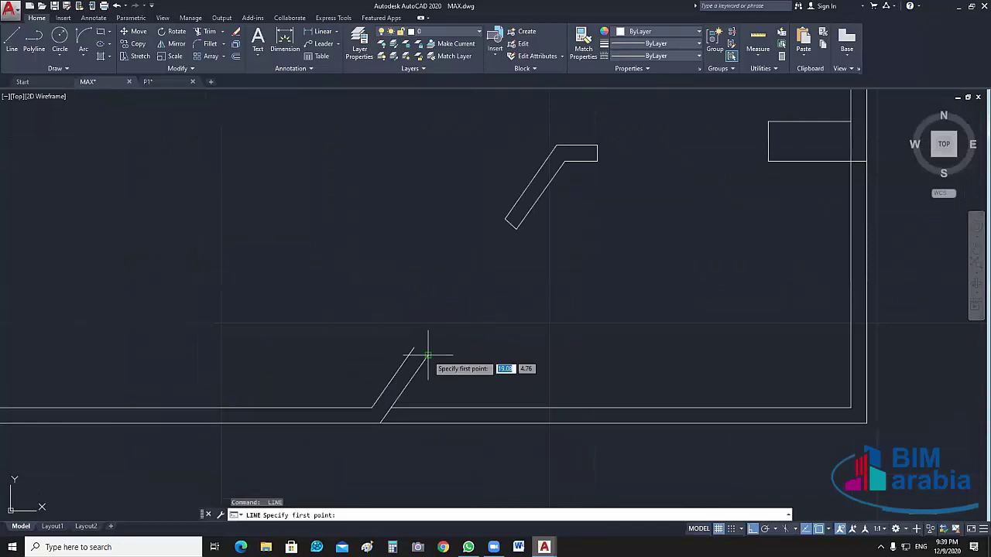
{"action": "left_click", "coordinate": [414, 347]}
{"action": "left_click", "coordinate": [426, 356]}
{"action": "key", "text": "space"}
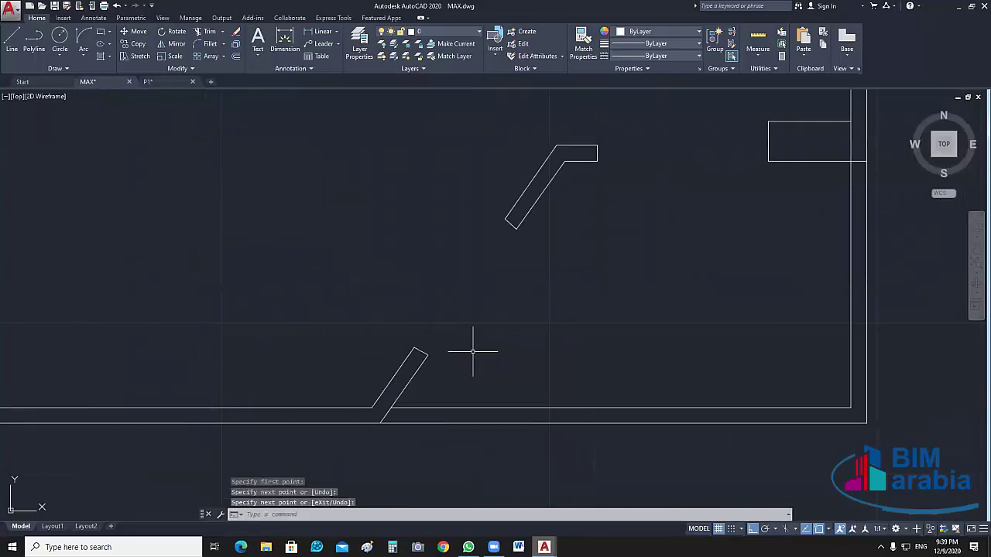
{"action": "scroll", "coordinate": [473, 351], "scroll_direction": "up", "scroll_amount": 2}
{"action": "left_click", "coordinate": [432, 350]}
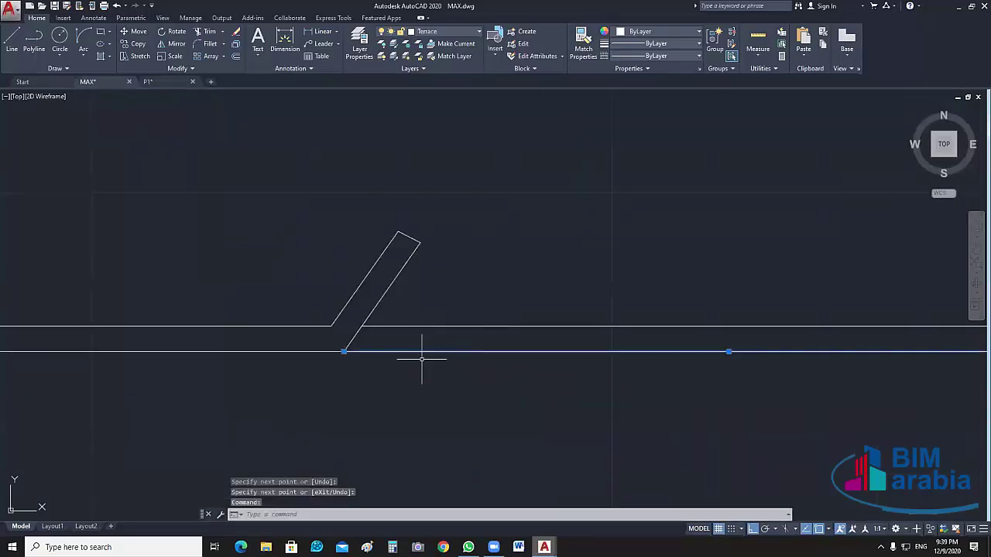
Join the diagonal wall piece and its horizontal lines into one polyline with J
{"action": "left_click", "coordinate": [420, 326]}
{"action": "key", "text": "Escape"}
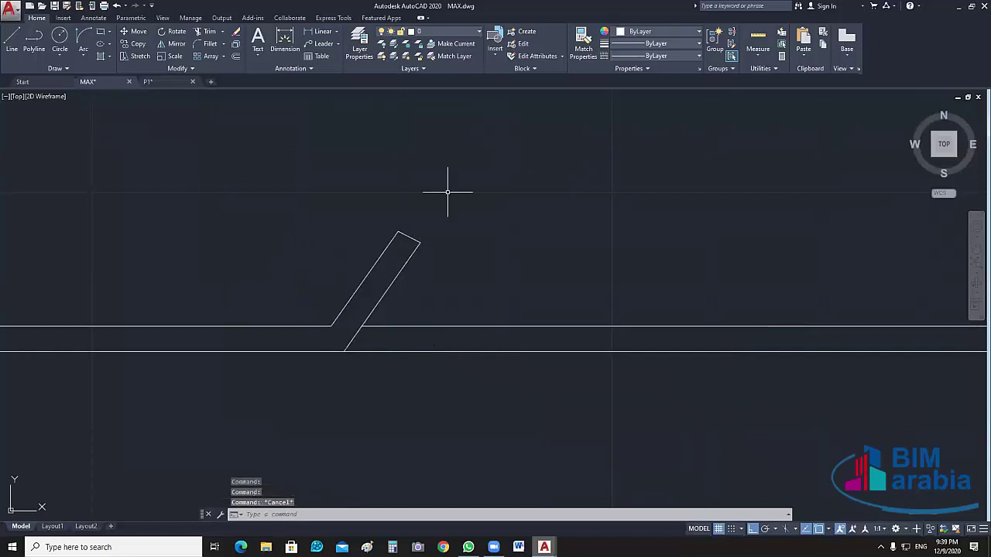
{"action": "left_click", "coordinate": [380, 258]}
{"action": "left_click", "coordinate": [362, 257]}
{"action": "left_click", "coordinate": [284, 394]}
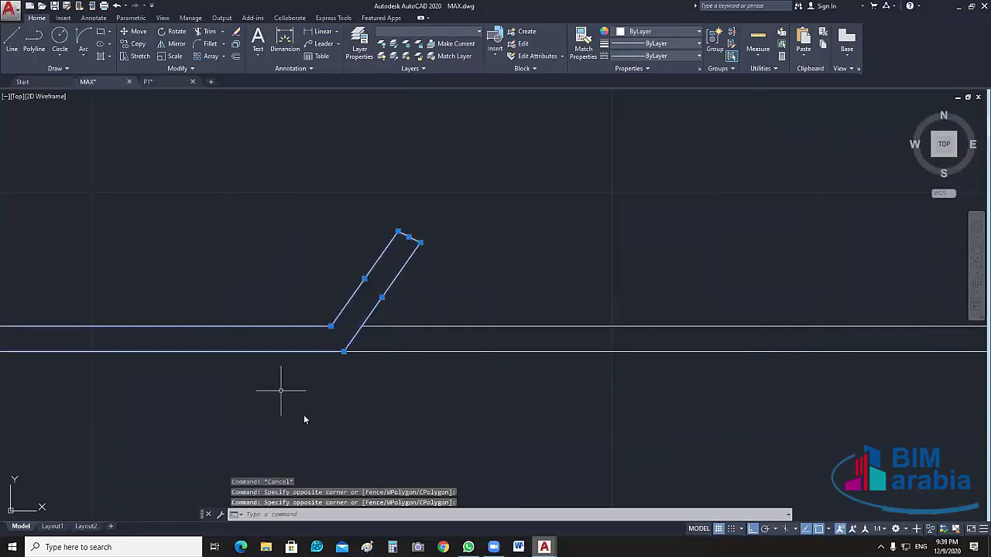
{"action": "type", "text": "j"}
{"action": "key", "text": "Return"}
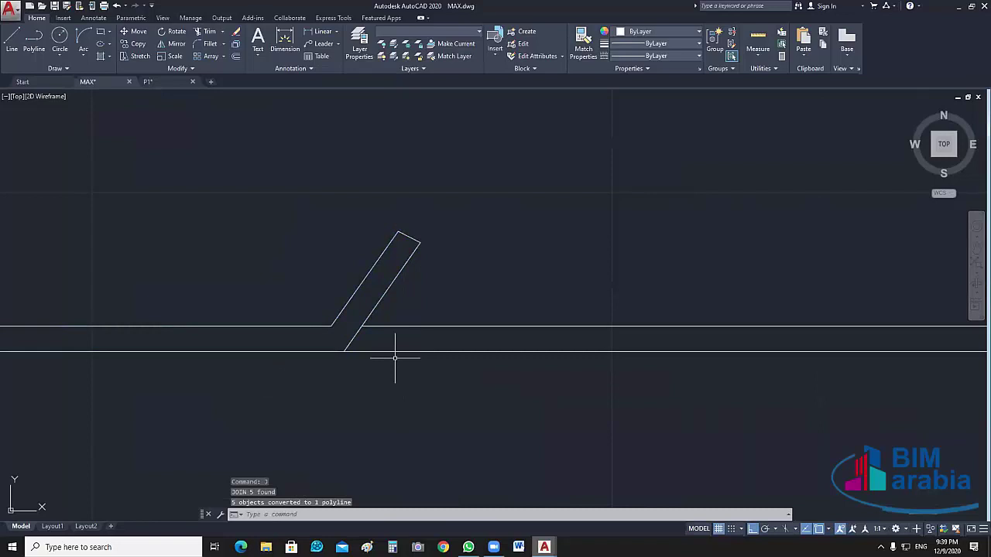
{"action": "left_click", "coordinate": [395, 358]}
{"action": "left_click", "coordinate": [373, 301]}
{"action": "scroll", "coordinate": [373, 300], "scroll_direction": "down", "scroll_amount": 3}
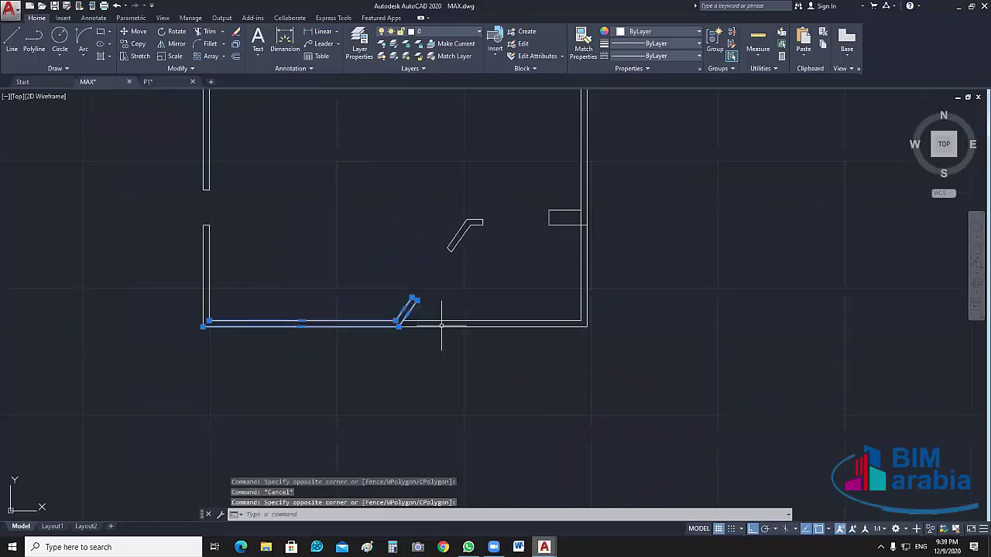
{"action": "key", "text": "Escape"}
Join the right and bottom wall lines into two polylines
{"action": "scroll", "coordinate": [442, 327], "scroll_direction": "up", "scroll_amount": 4}
{"action": "middle_click_drag", "start_coordinate": [398, 251], "coordinate": [430, 267]}
{"action": "scroll", "coordinate": [349, 266], "scroll_direction": "up", "scroll_amount": 3}
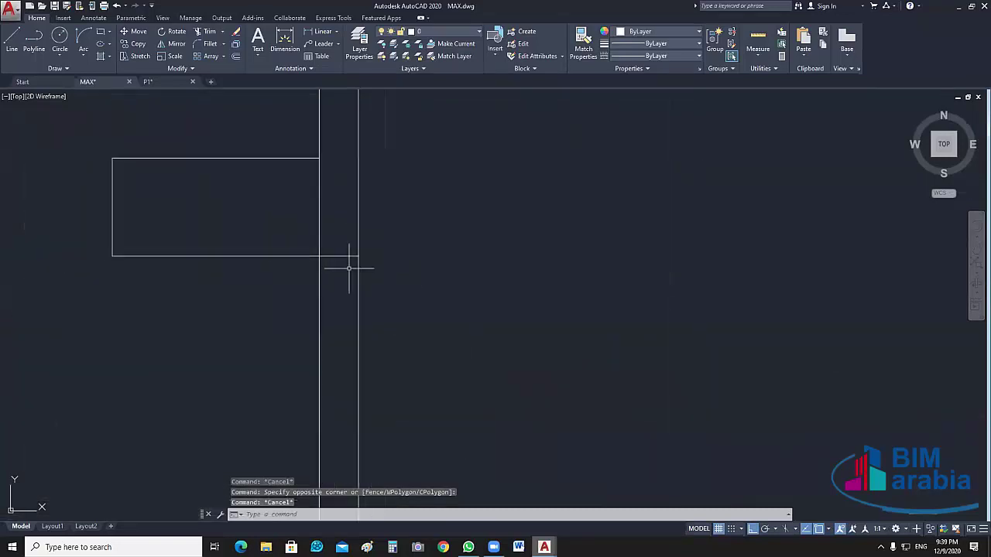
{"action": "left_click", "coordinate": [350, 266]}
{"action": "left_click", "coordinate": [225, 350]}
{"action": "scroll", "coordinate": [421, 320], "scroll_direction": "down", "scroll_amount": 3}
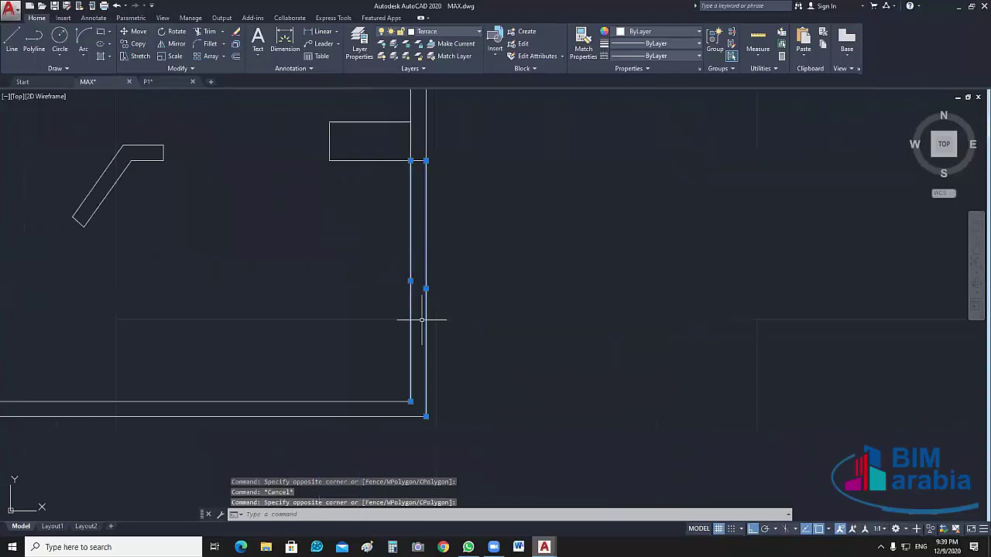
{"action": "left_click", "coordinate": [369, 374]}
{"action": "left_click", "coordinate": [287, 433]}
{"action": "middle_click_drag", "start_coordinate": [481, 367], "coordinate": [565, 319]}
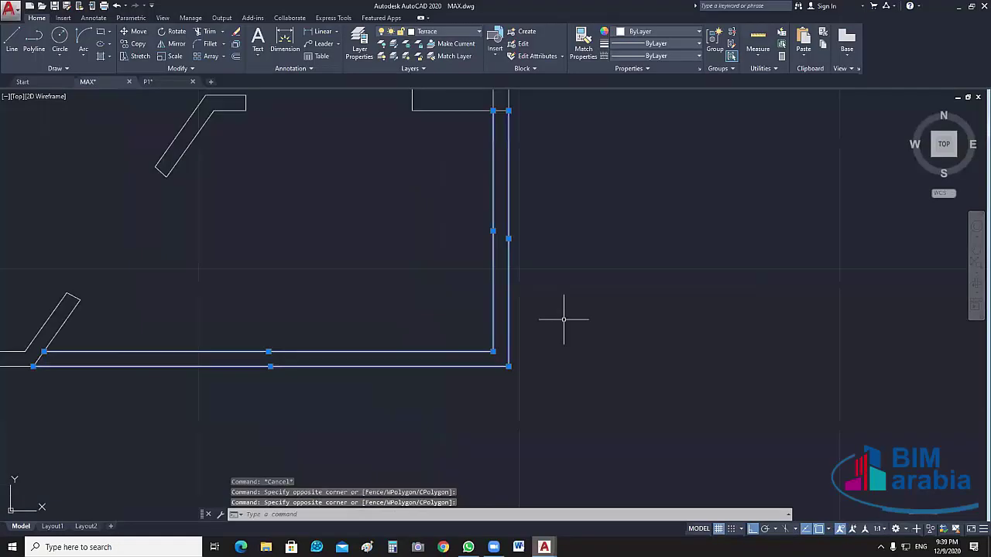
{"action": "type", "text": "j"}
{"action": "key", "text": "Return"}
Select the newly joined bottom-right wall polylines to check them
{"action": "scroll", "coordinate": [520, 170], "scroll_direction": "up", "scroll_amount": 3}
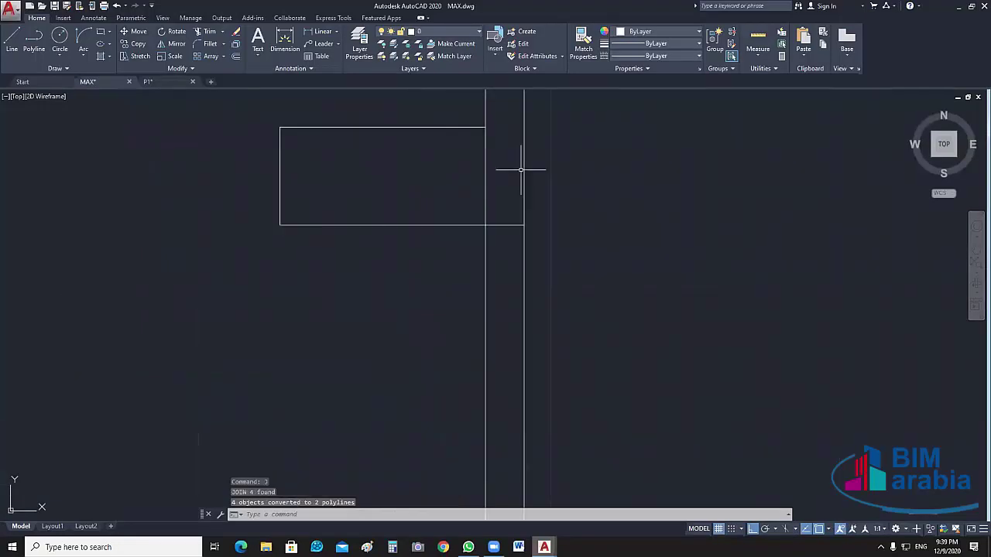
{"action": "scroll", "coordinate": [531, 258], "scroll_direction": "down", "scroll_amount": 4}
{"action": "middle_click_drag", "start_coordinate": [522, 305], "coordinate": [732, 173]}
{"action": "left_click", "coordinate": [559, 272]}
{"action": "left_click", "coordinate": [542, 312]}
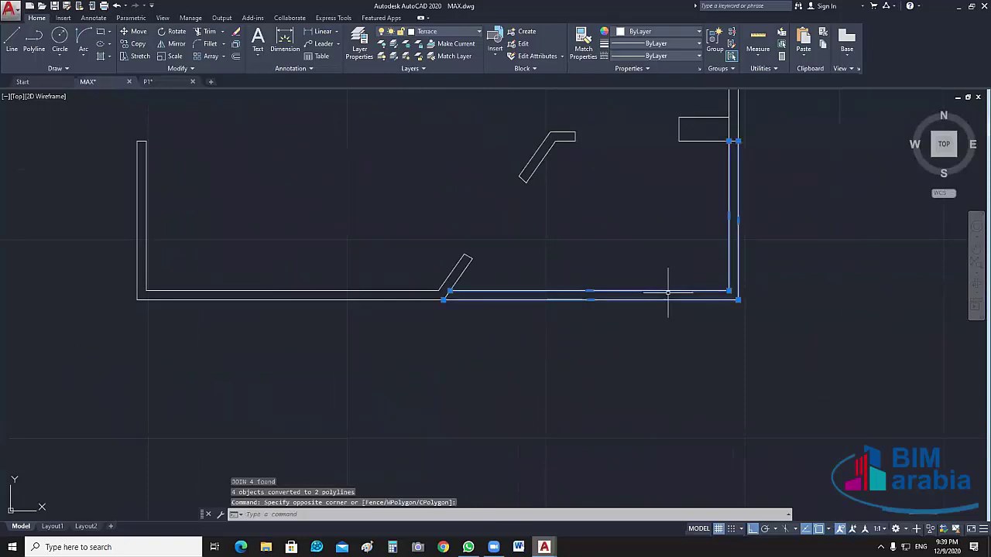
{"action": "middle_click_drag", "start_coordinate": [668, 292], "coordinate": [523, 339]}
Isolate the two selected L-shaped wall polylines so only they are shown
{"action": "right_click", "coordinate": [634, 266]}
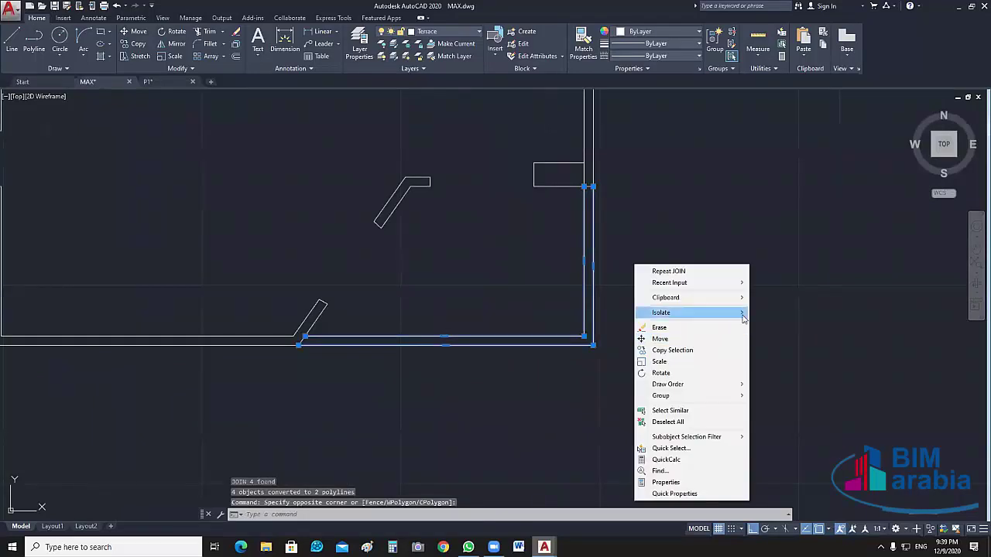
{"action": "left_click", "coordinate": [739, 313]}
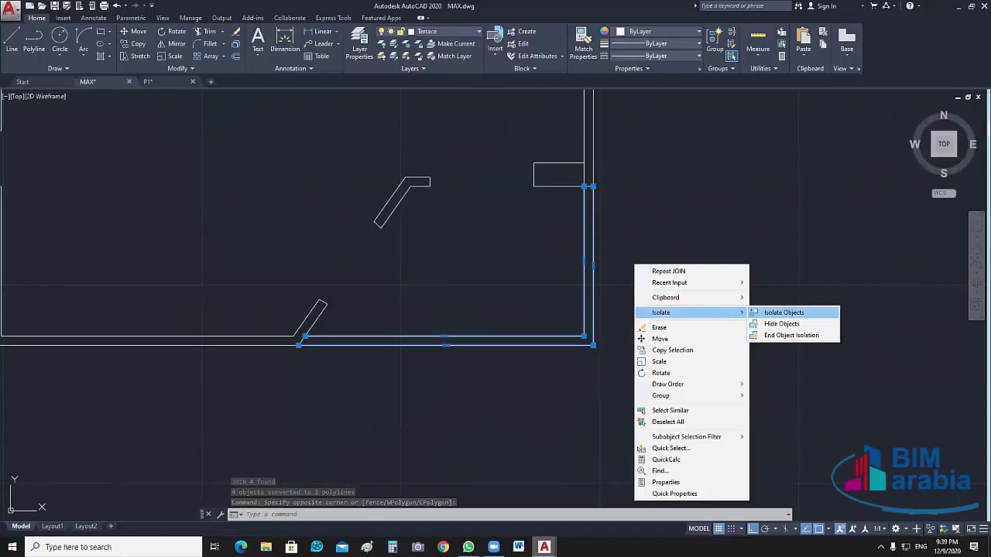
{"action": "left_click", "coordinate": [783, 312]}
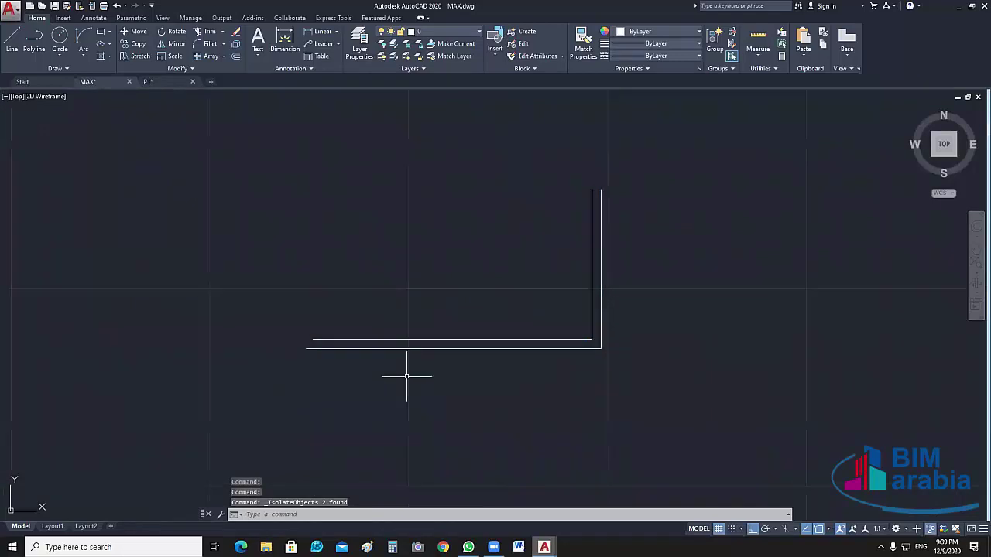
Draw short LINE caps closing the wall's left and top open ends
{"action": "type", "text": "l"}
{"action": "key", "text": "Return"}
{"action": "left_click", "coordinate": [313, 338]}
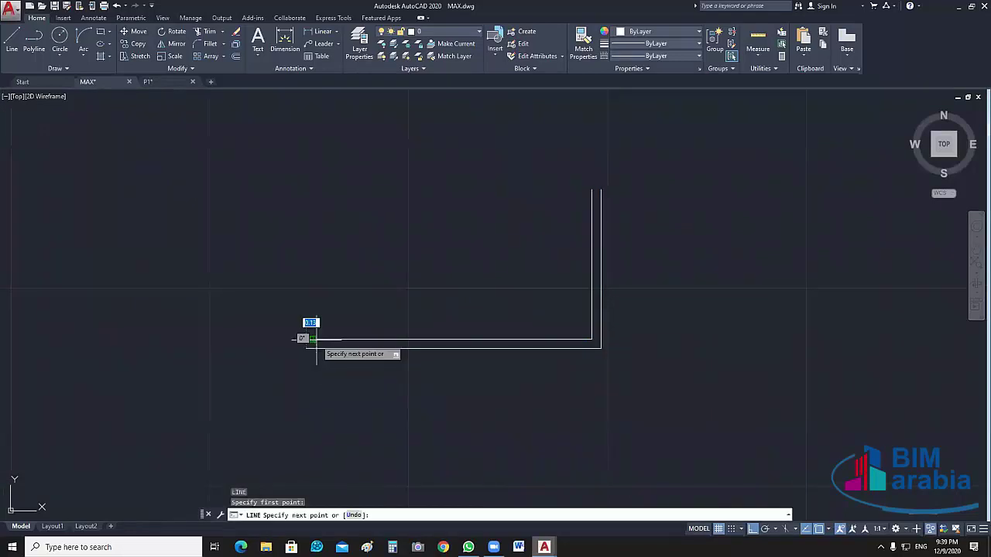
{"action": "left_click", "coordinate": [307, 347]}
{"action": "key", "text": "Return"}
{"action": "key", "text": "Return"}
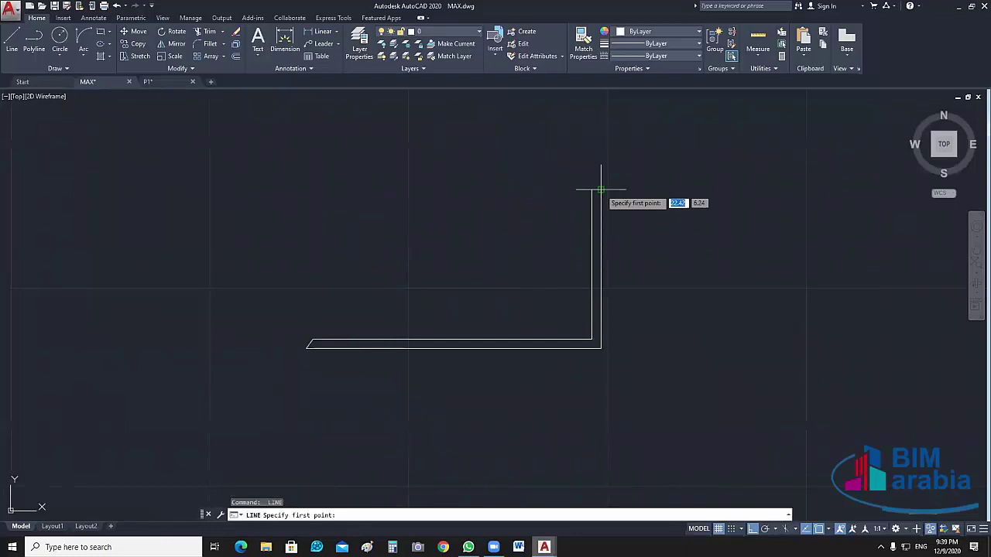
{"action": "left_click", "coordinate": [591, 190]}
{"action": "left_click", "coordinate": [593, 190]}
Join the four L-shaped wall segments into one polyline
{"action": "key", "text": "Return"}
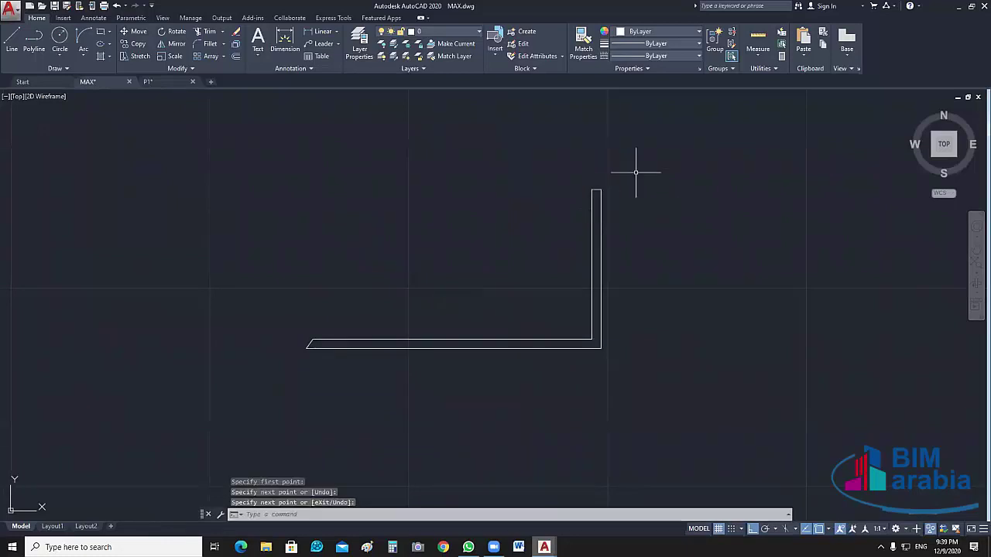
{"action": "left_click", "coordinate": [637, 168]}
{"action": "left_click", "coordinate": [232, 406]}
{"action": "type", "text": "J"}
{"action": "key", "text": "Return"}
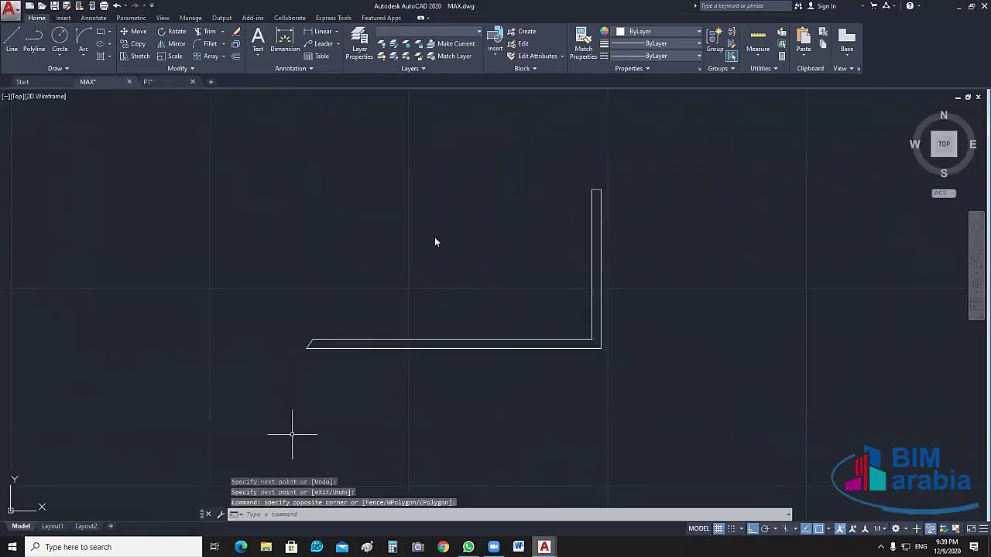
End object isolation so the full floor plan is visible again
{"action": "right_click", "coordinate": [434, 237]}
{"action": "mouse_move", "coordinate": [558, 286]}
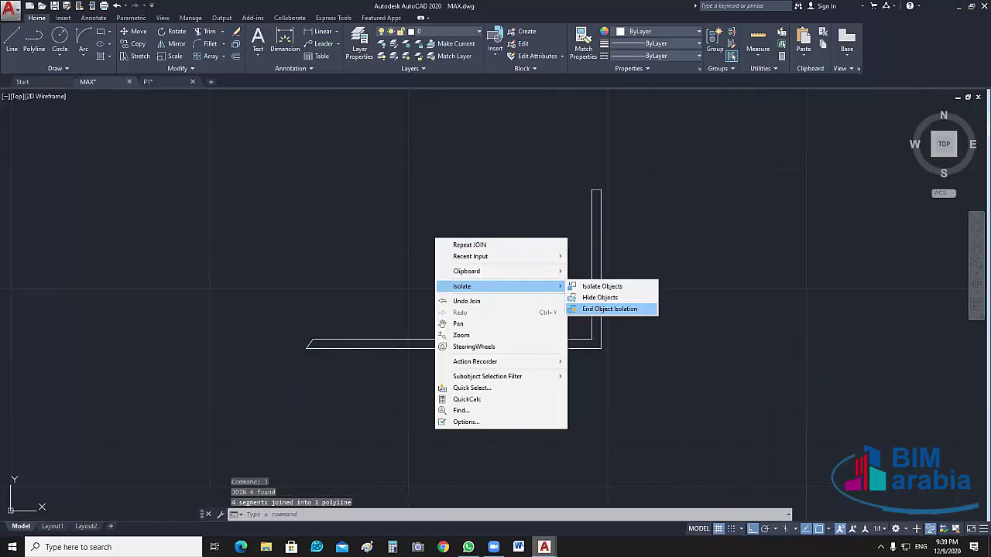
{"action": "left_click", "coordinate": [598, 310]}
{"action": "scroll", "coordinate": [551, 358], "scroll_direction": "up", "scroll_amount": 3}
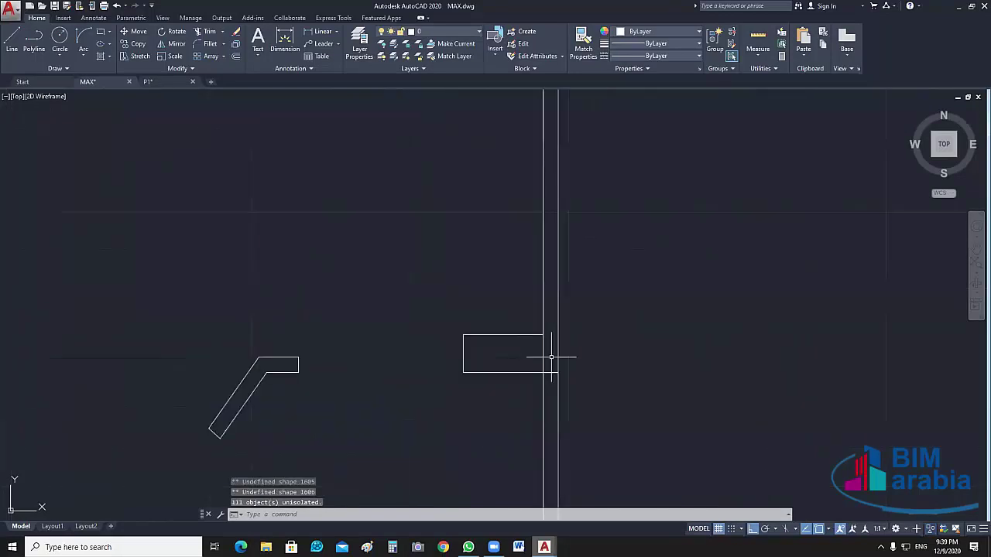
Hide the short line between the walls
{"action": "scroll", "coordinate": [507, 356], "scroll_direction": "up", "scroll_amount": 2}
{"action": "left_click", "coordinate": [614, 438]}
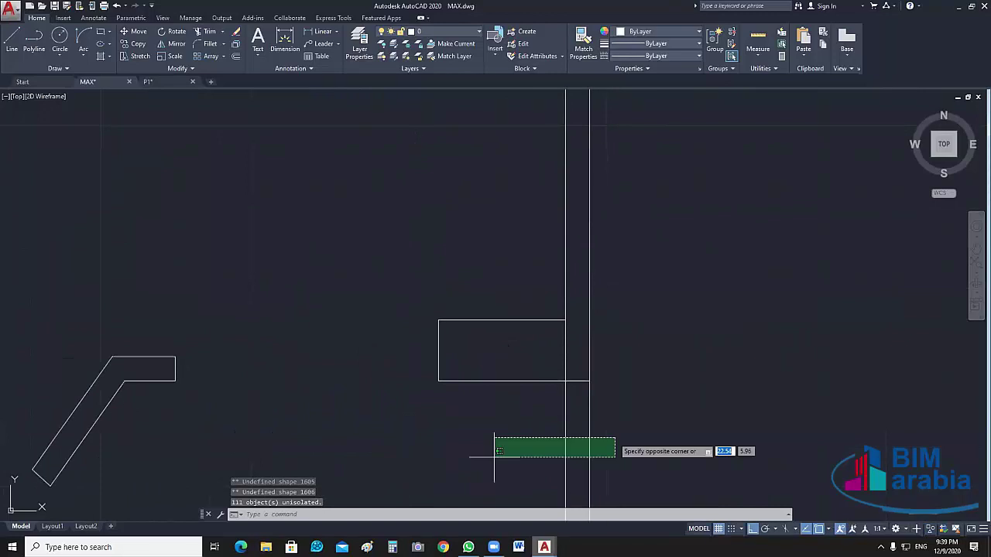
{"action": "left_click", "coordinate": [495, 457]}
{"action": "right_click", "coordinate": [762, 205]}
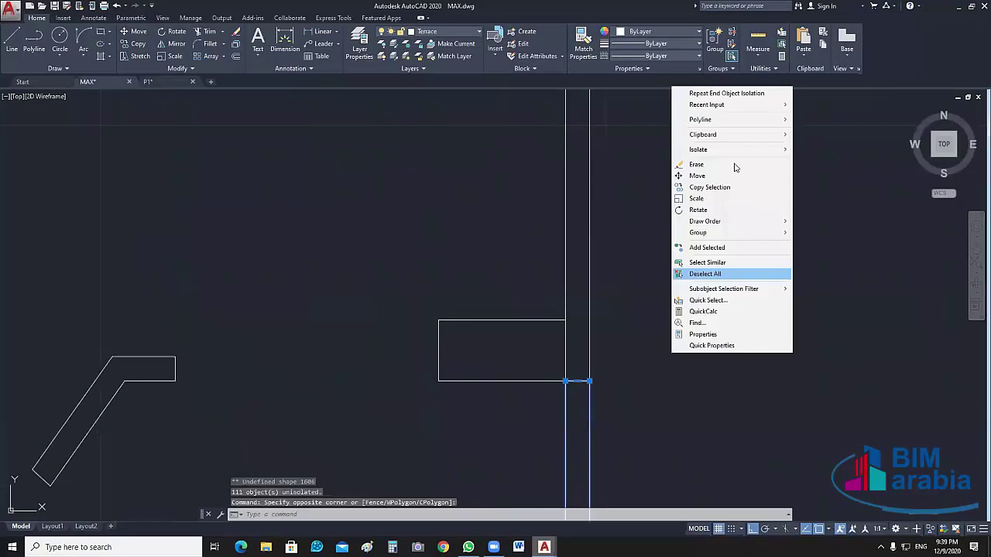
{"action": "mouse_move", "coordinate": [774, 150]}
{"action": "left_click", "coordinate": [825, 161]}
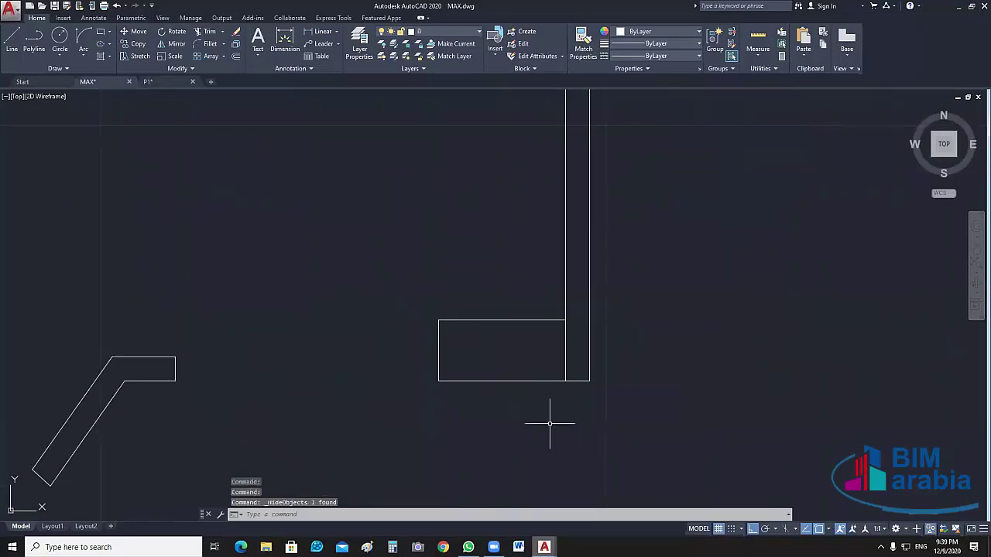
Draw a rectangle capping the short wall stub at the long right-hand wall
{"action": "middle_click_drag", "start_coordinate": [504, 343], "coordinate": [517, 331]}
{"action": "scroll", "coordinate": [551, 352], "scroll_direction": "up", "scroll_amount": 2}
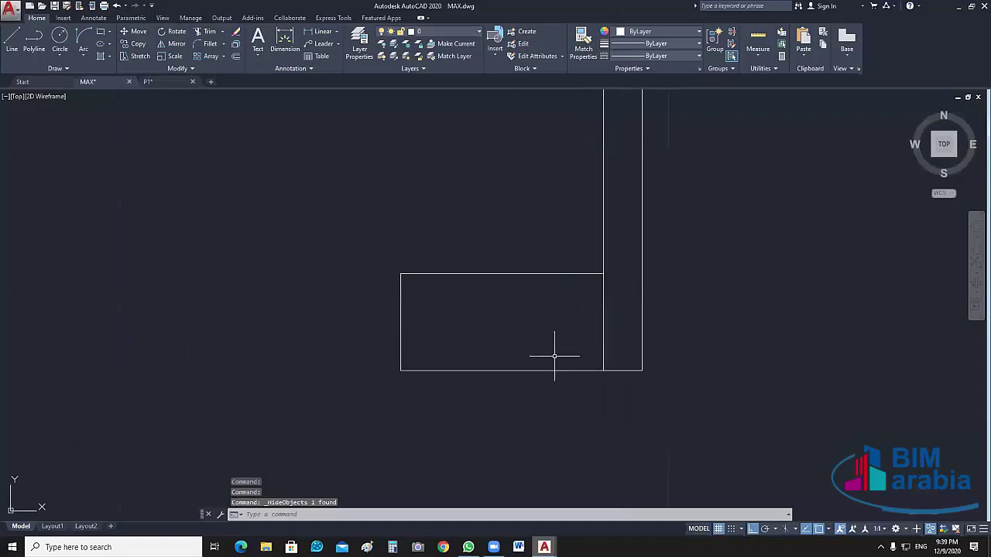
{"action": "scroll", "coordinate": [557, 359], "scroll_direction": "down", "scroll_amount": 2}
{"action": "type", "text": "rec"}
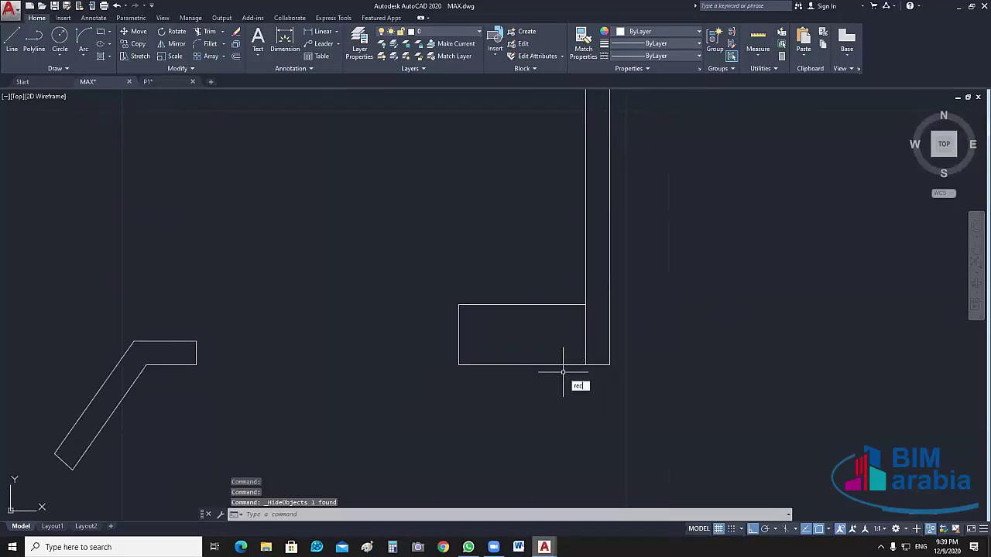
{"action": "key", "text": "Return"}
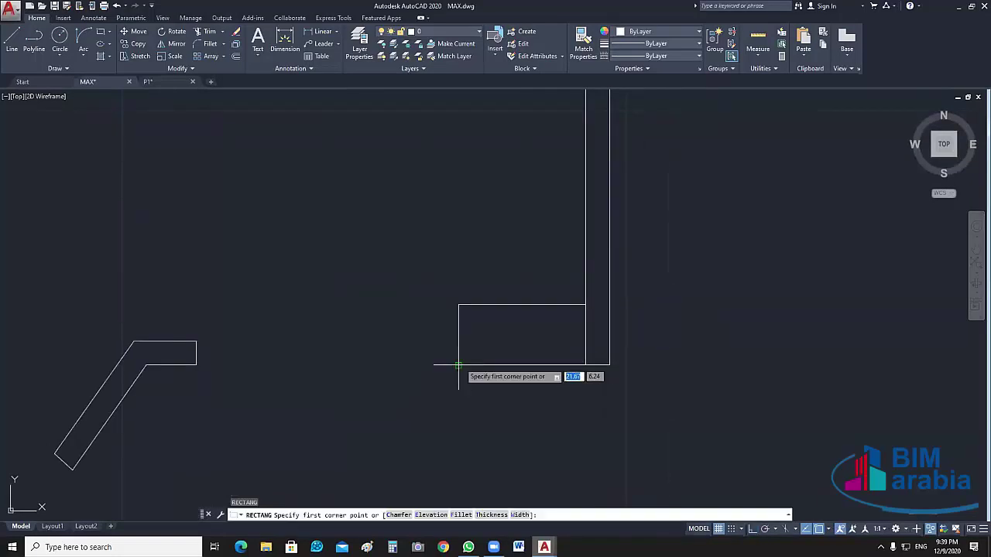
{"action": "left_click", "coordinate": [458, 365]}
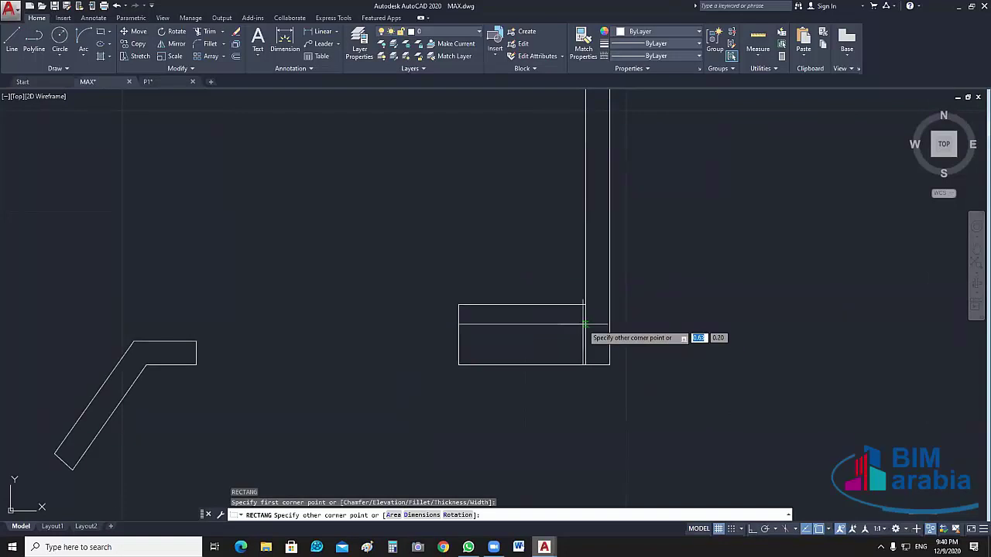
{"action": "key", "text": "Escape"}
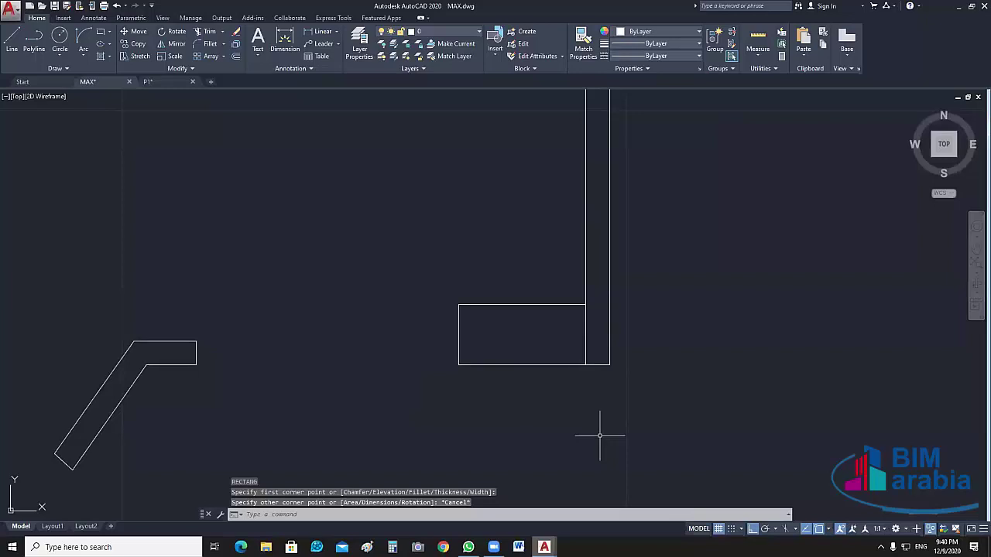
{"action": "key", "text": "Return"}
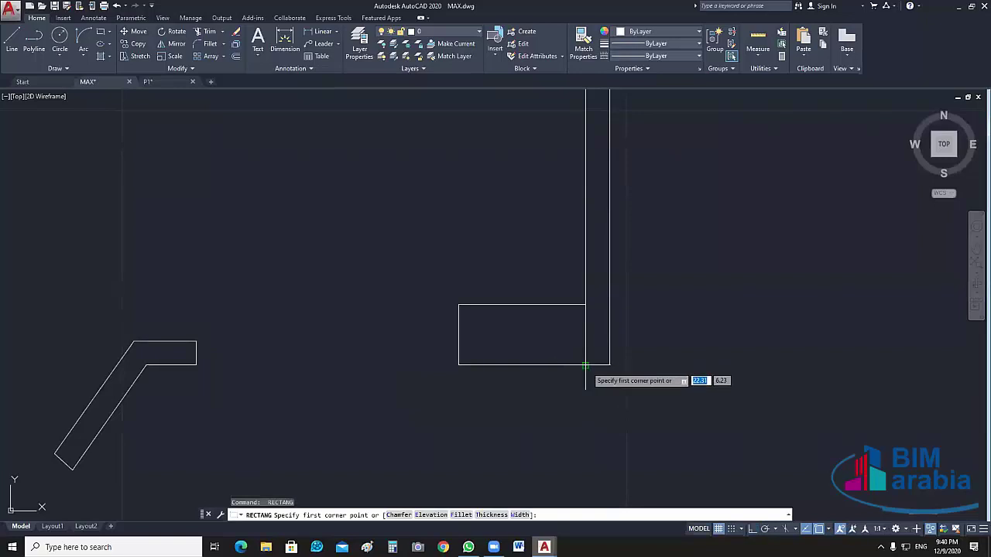
{"action": "left_click", "coordinate": [586, 365]}
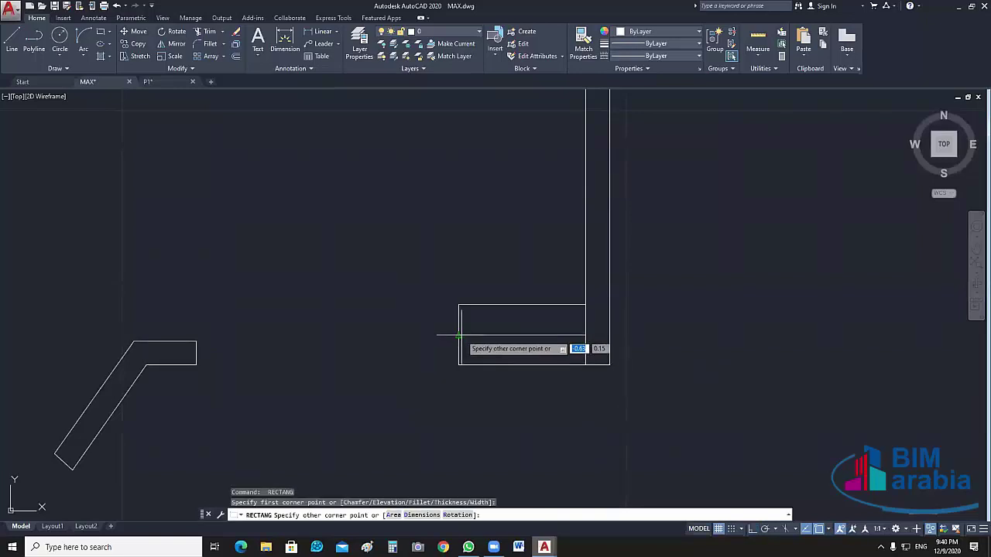
{"action": "left_click", "coordinate": [460, 335]}
{"action": "key", "text": "Escape"}
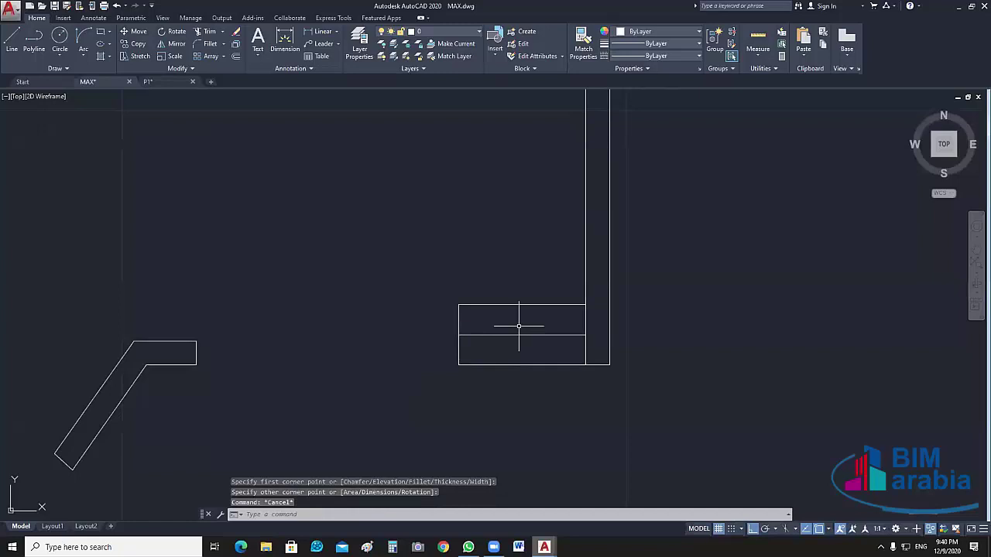
Select the long vertical and lower wall lines with crossing windows
{"action": "left_click", "coordinate": [521, 334]}
{"action": "left_click", "coordinate": [557, 367]}
{"action": "key", "text": "Escape"}
{"action": "scroll", "coordinate": [574, 290], "scroll_direction": "down", "scroll_amount": 2}
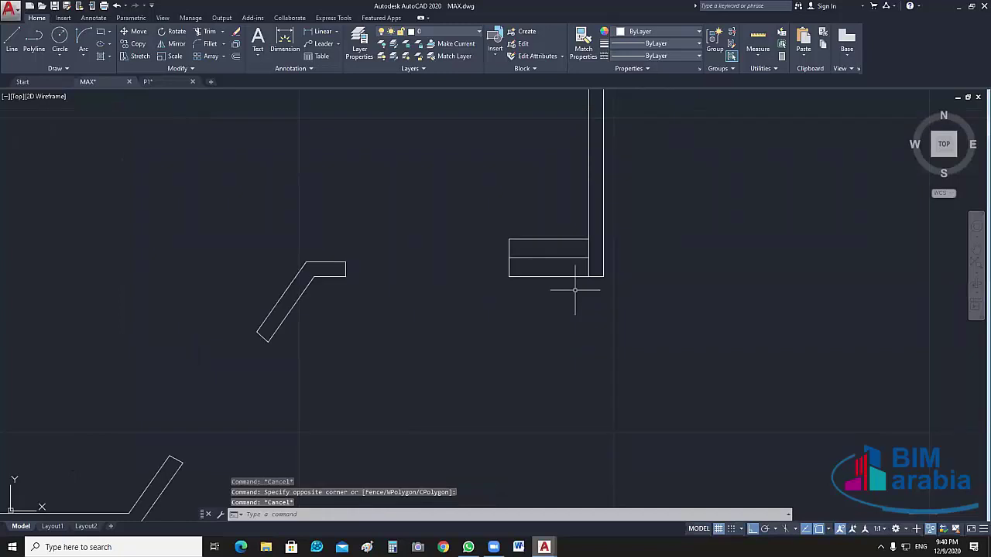
{"action": "left_click", "coordinate": [589, 223]}
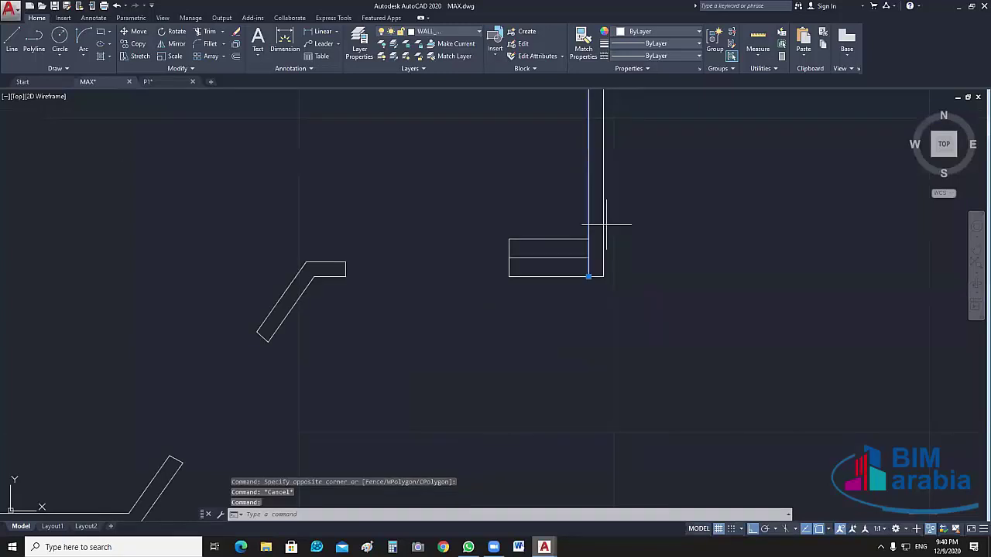
{"action": "left_click", "coordinate": [606, 225]}
{"action": "left_click", "coordinate": [587, 288]}
{"action": "scroll", "coordinate": [607, 316], "scroll_direction": "down", "scroll_amount": 2}
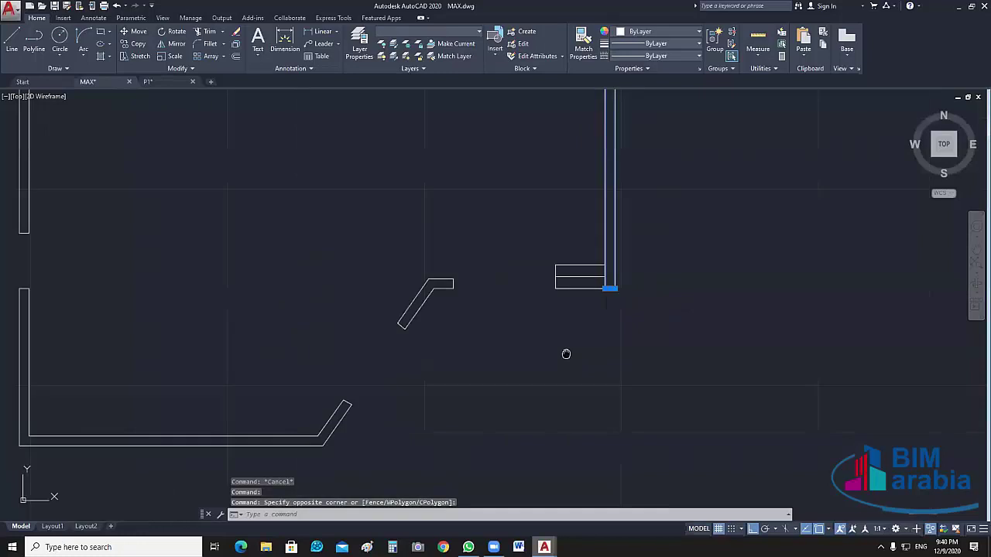
{"action": "middle_click_drag", "start_coordinate": [566, 354], "coordinate": [601, 289]}
{"action": "left_click", "coordinate": [523, 188]}
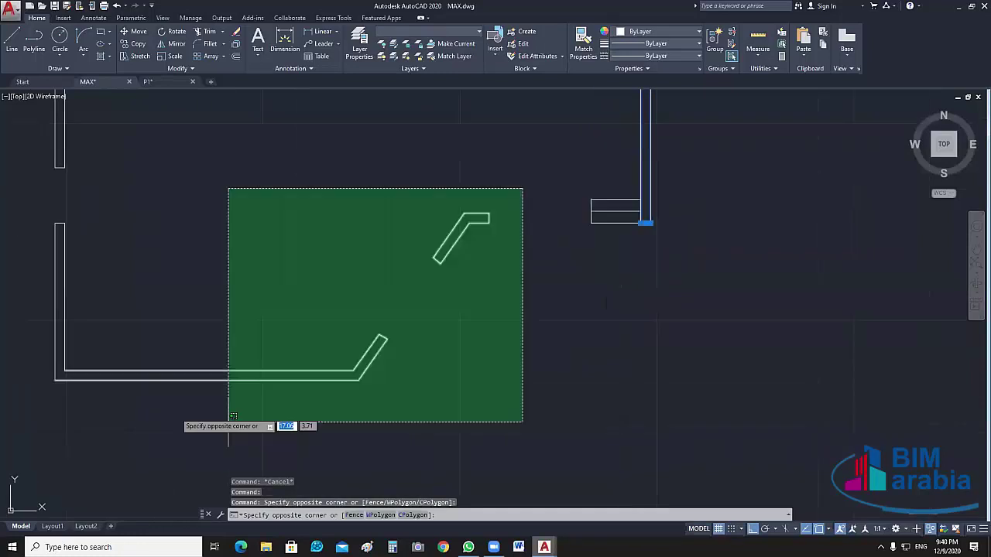
{"action": "left_click", "coordinate": [228, 422]}
{"action": "scroll", "coordinate": [295, 302], "scroll_direction": "down", "scroll_amount": 1}
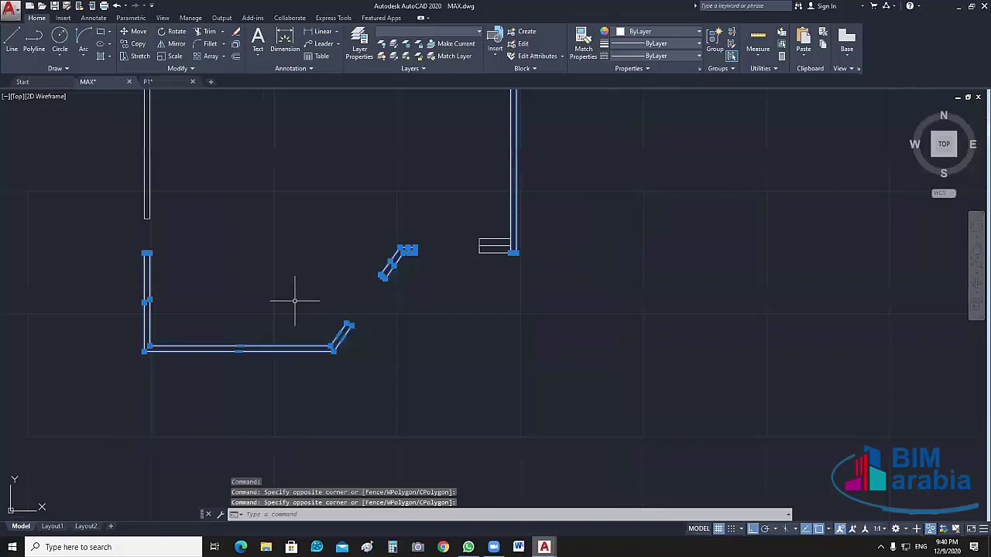
{"action": "middle_click_drag", "start_coordinate": [295, 302], "coordinate": [405, 433]}
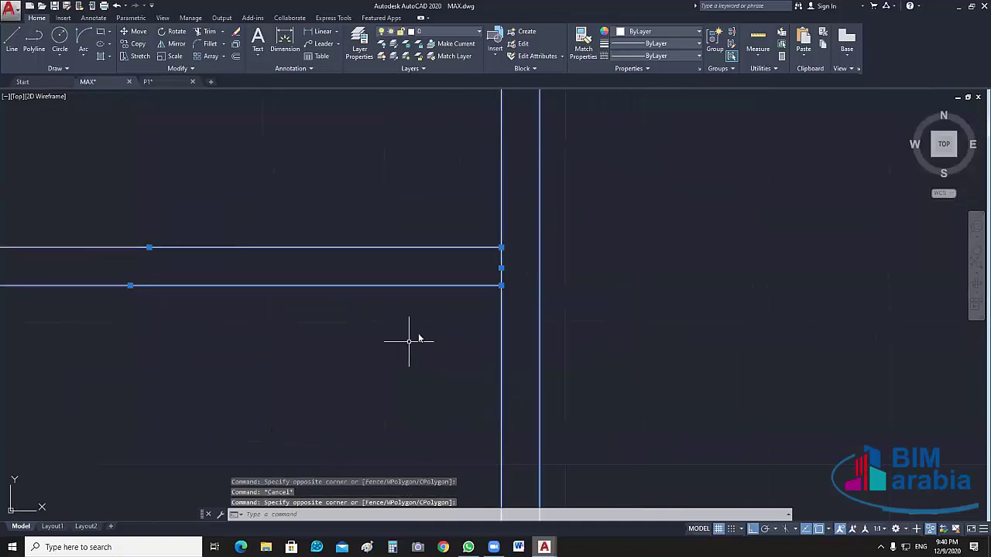
Start TRIM on the wall lines, then cancel it
{"action": "type", "text": "tr"}
{"action": "key", "text": "Return"}
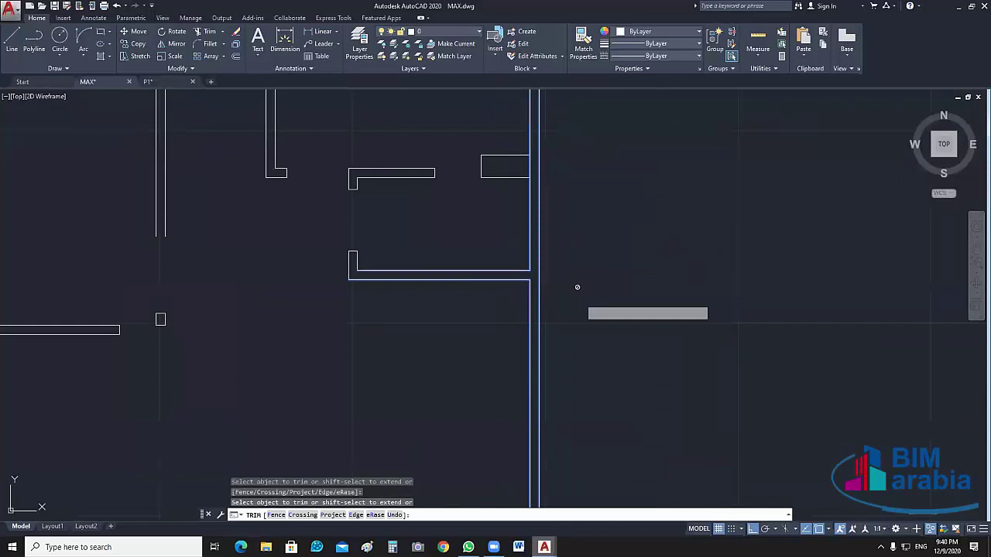
{"action": "scroll", "coordinate": [577, 290], "scroll_direction": "down", "scroll_amount": 3}
{"action": "key", "text": "Escape"}
{"action": "scroll", "coordinate": [578, 290], "scroll_direction": "up", "scroll_amount": 2}
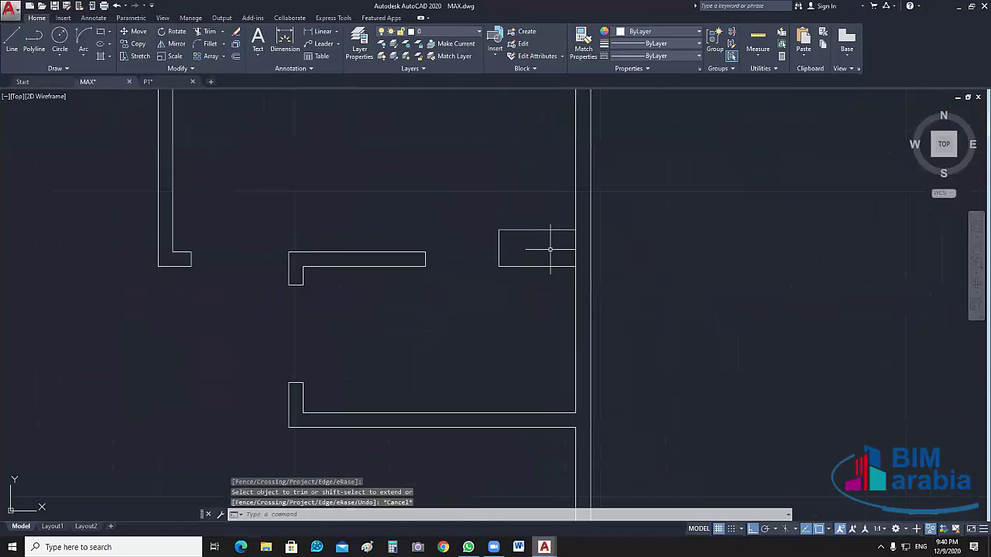
{"action": "scroll", "coordinate": [562, 261], "scroll_direction": "down", "scroll_amount": 2}
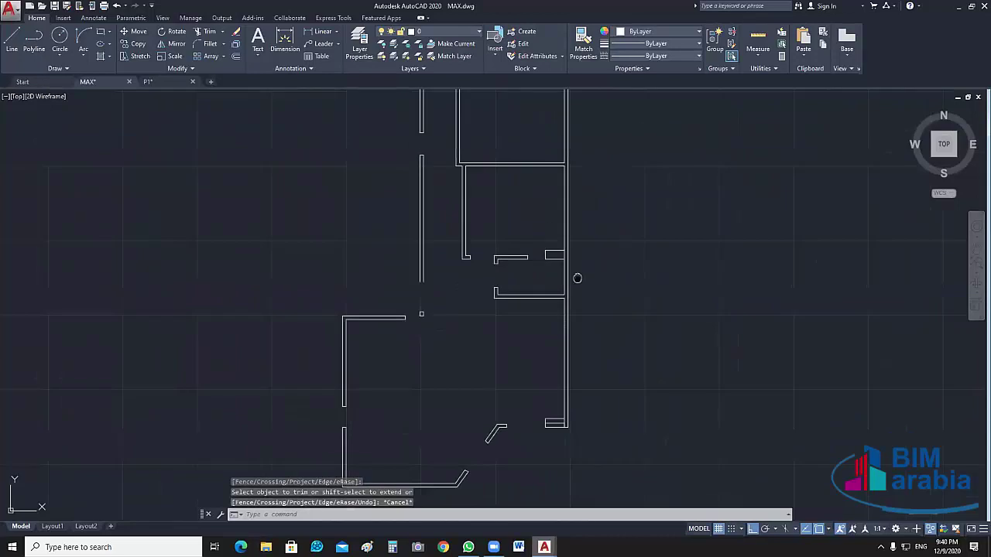
Gather all the floor-plan wall lines into one selection with several crossing windows
{"action": "middle_click_drag", "start_coordinate": [577, 278], "coordinate": [558, 289]}
{"action": "scroll", "coordinate": [561, 286], "scroll_direction": "down", "scroll_amount": 2}
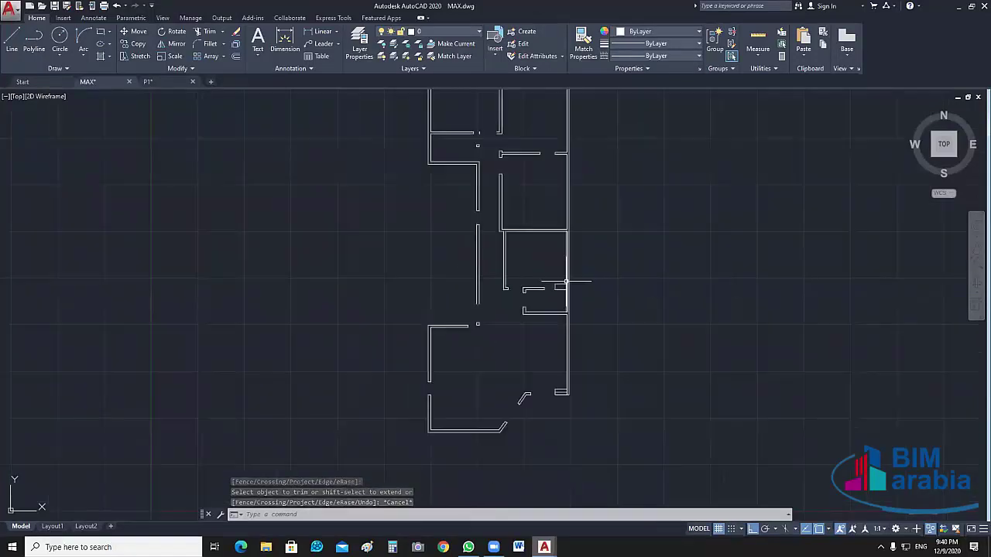
{"action": "scroll", "coordinate": [566, 283], "scroll_direction": "down", "scroll_amount": 2}
{"action": "left_click", "coordinate": [626, 162]}
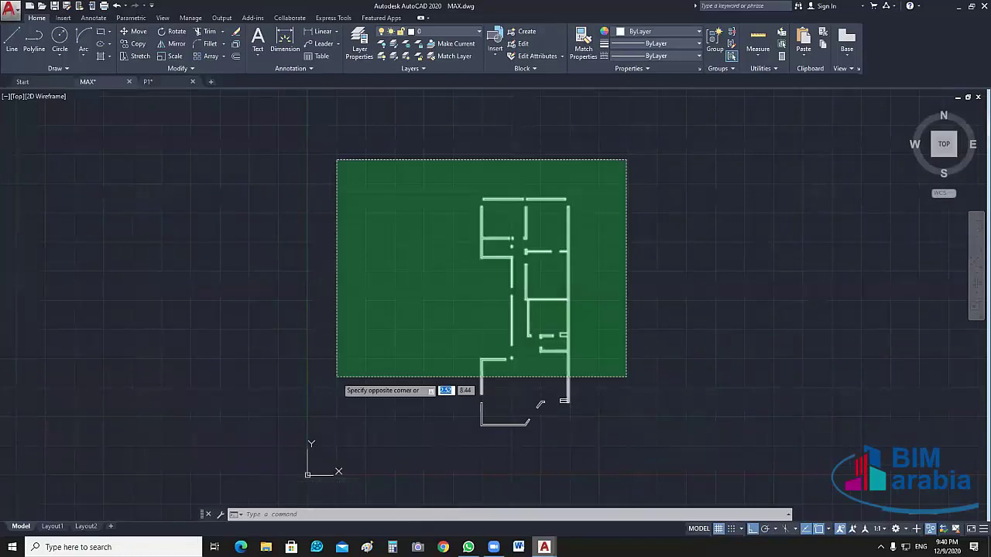
{"action": "left_click", "coordinate": [336, 376]}
{"action": "scroll", "coordinate": [554, 439], "scroll_direction": "up", "scroll_amount": 5}
{"action": "left_click", "coordinate": [527, 163]}
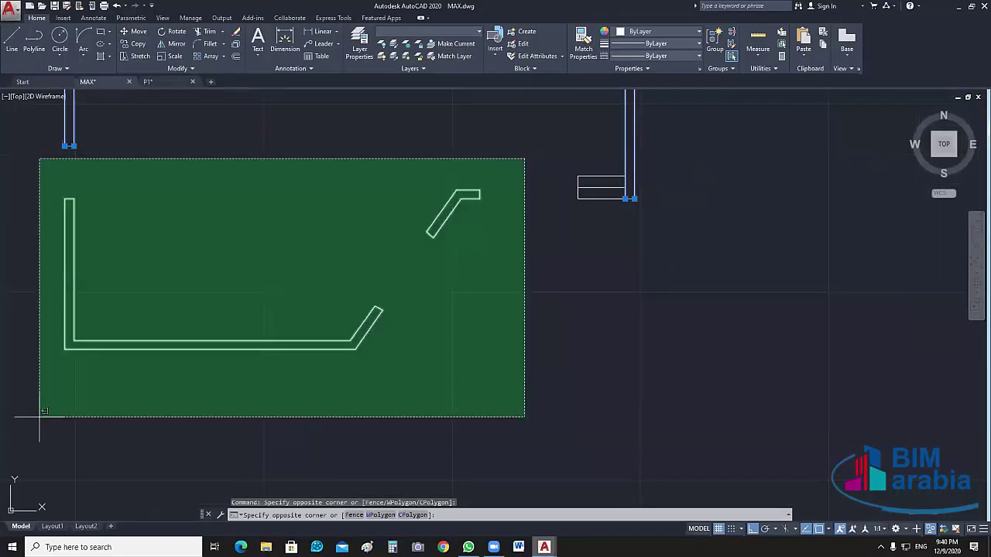
{"action": "left_click", "coordinate": [40, 412]}
{"action": "left_click", "coordinate": [89, 158]}
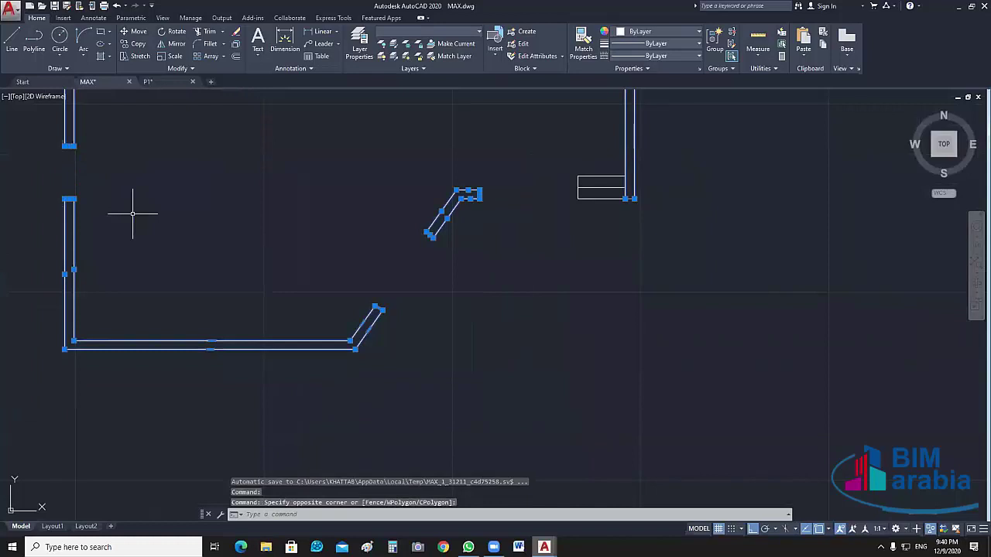
{"action": "scroll", "coordinate": [593, 184], "scroll_direction": "up", "scroll_amount": 5}
{"action": "left_click", "coordinate": [504, 259]}
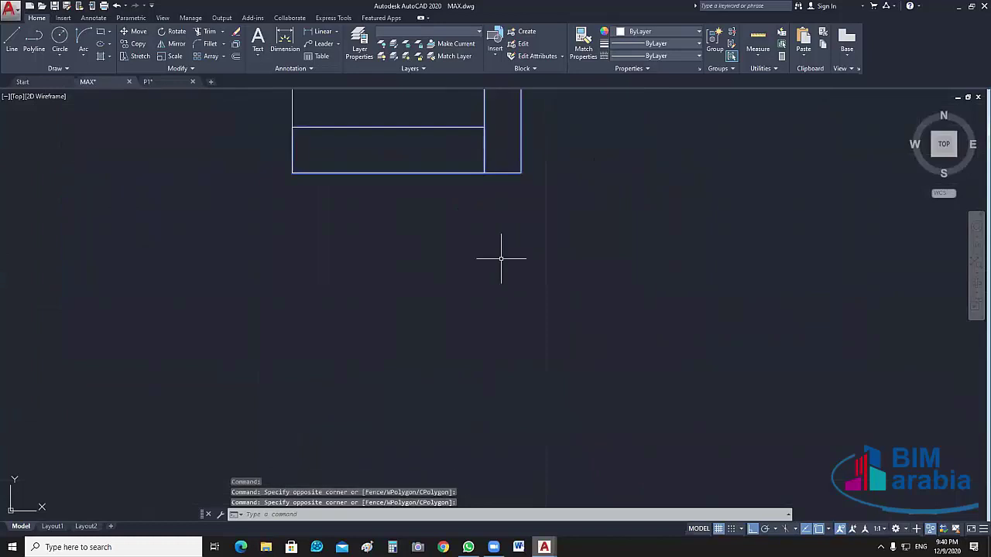
{"action": "left_click", "coordinate": [426, 114]}
{"action": "left_click", "coordinate": [402, 141]}
{"action": "scroll", "coordinate": [586, 248], "scroll_direction": "down", "scroll_amount": 5}
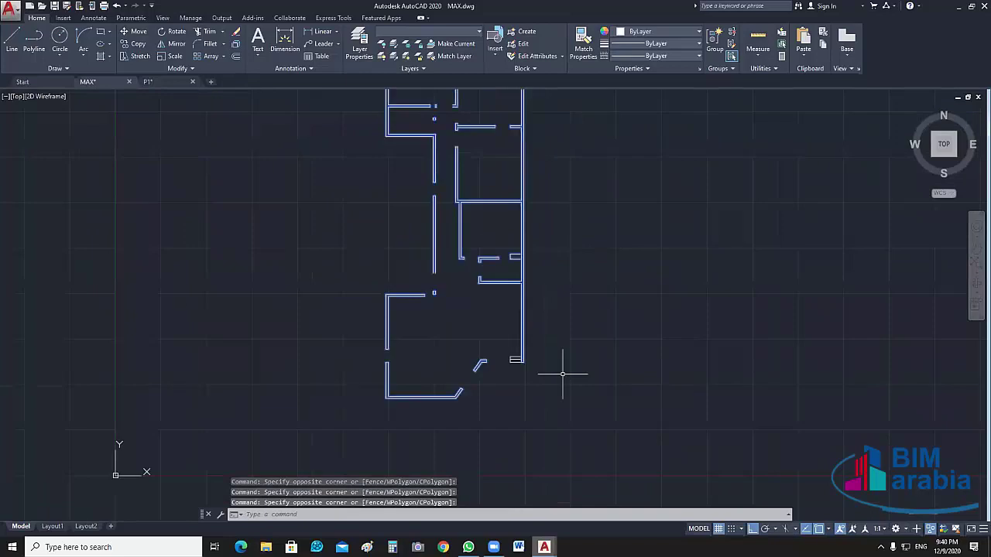
Run JOIN on the picked wall pieces and inspect one of the walls
{"action": "key", "text": "Return"}
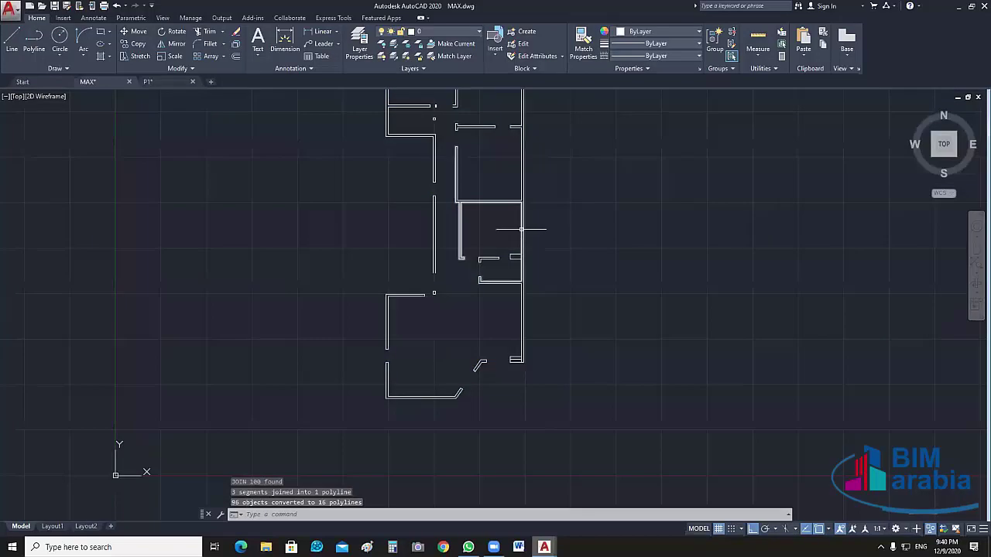
{"action": "left_click", "coordinate": [522, 228]}
{"action": "scroll", "coordinate": [536, 229], "scroll_direction": "up", "scroll_amount": 5}
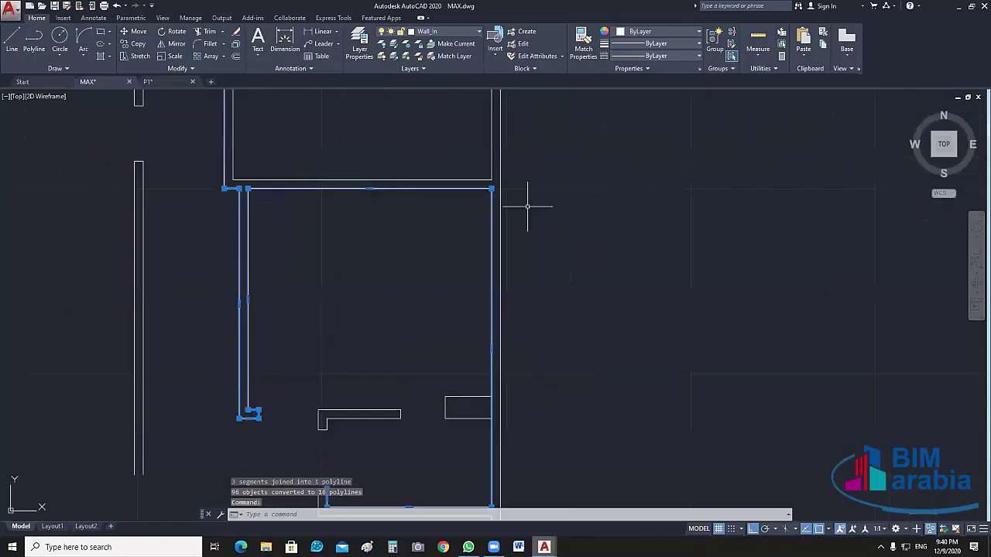
{"action": "middle_click_drag", "start_coordinate": [531, 204], "coordinate": [664, 318]}
{"action": "scroll", "coordinate": [390, 197], "scroll_direction": "up", "scroll_amount": 3}
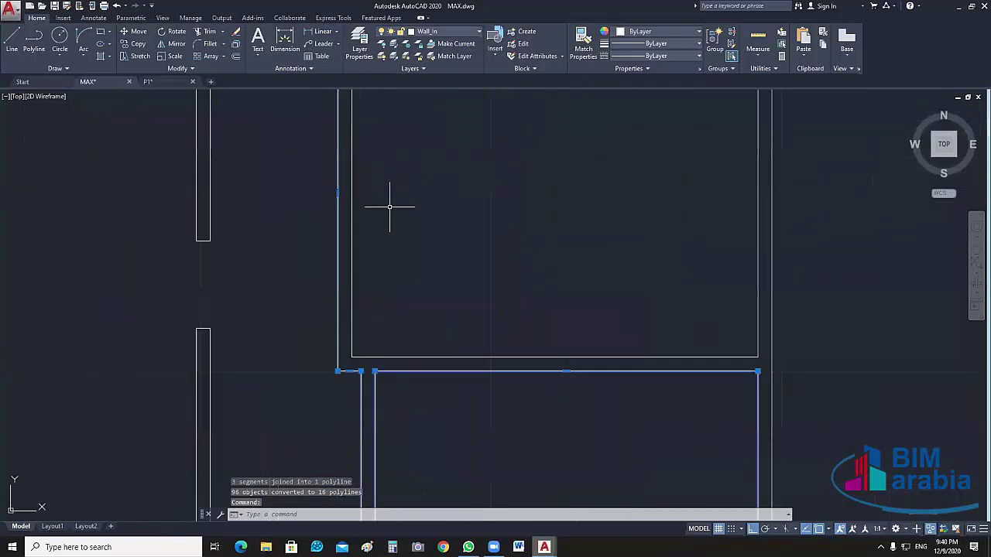
{"action": "scroll", "coordinate": [400, 332], "scroll_direction": "up", "scroll_amount": 2}
{"action": "scroll", "coordinate": [354, 442], "scroll_direction": "up", "scroll_amount": 3}
{"action": "scroll", "coordinate": [356, 442], "scroll_direction": "down", "scroll_amount": 5}
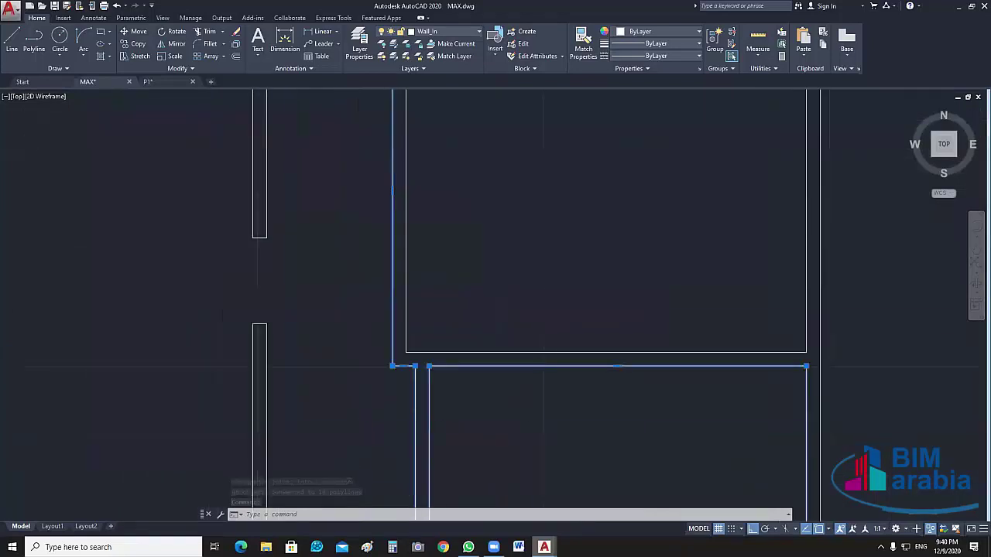
{"action": "scroll", "coordinate": [412, 263], "scroll_direction": "up", "scroll_amount": 5}
{"action": "scroll", "coordinate": [413, 256], "scroll_direction": "down", "scroll_amount": 2}
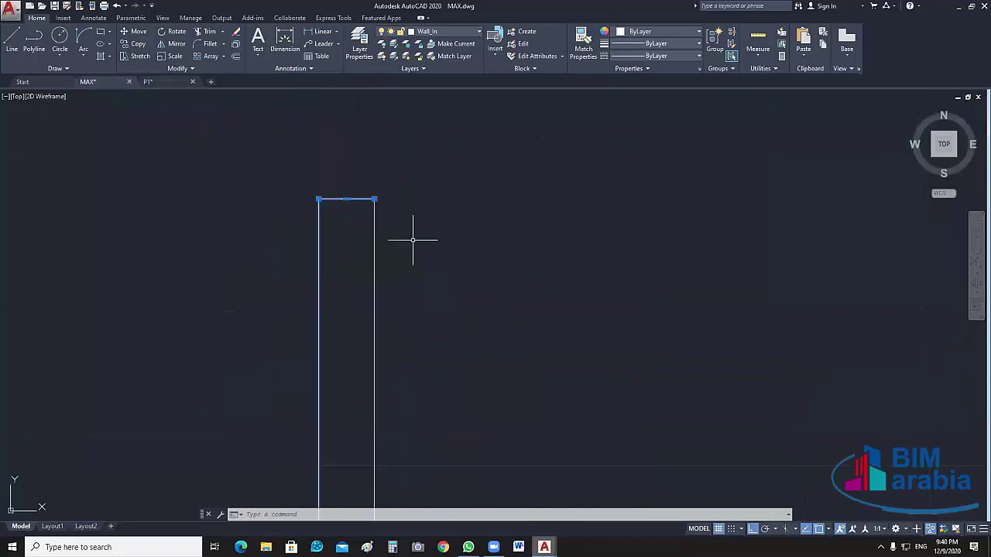
{"action": "scroll", "coordinate": [376, 214], "scroll_direction": "up", "scroll_amount": 3}
Join the right-hand wall segments into one polyline and check the result
{"action": "left_click", "coordinate": [377, 215]}
{"action": "scroll", "coordinate": [400, 369], "scroll_direction": "down", "scroll_amount": 8}
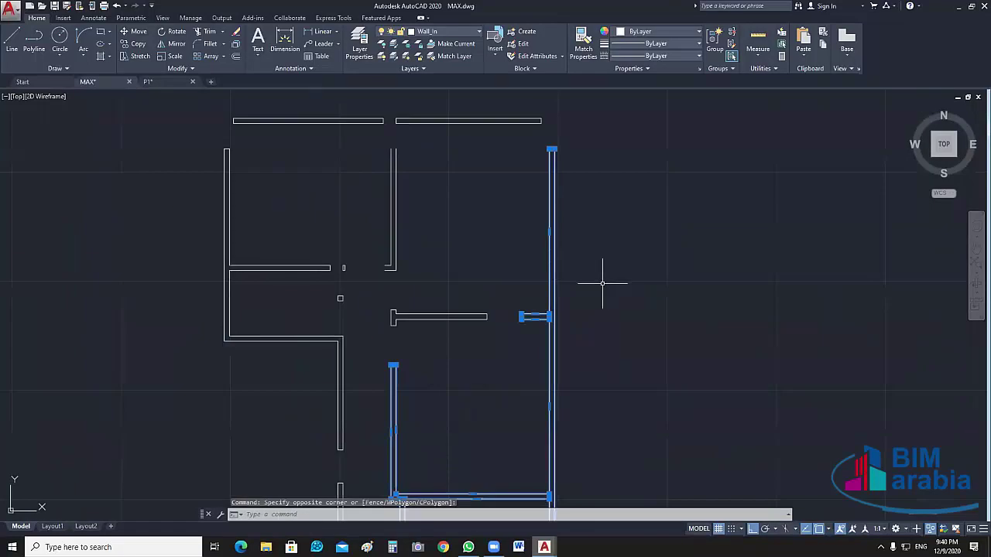
{"action": "key", "text": "Escape"}
{"action": "type", "text": "j"}
{"action": "key", "text": "Return"}
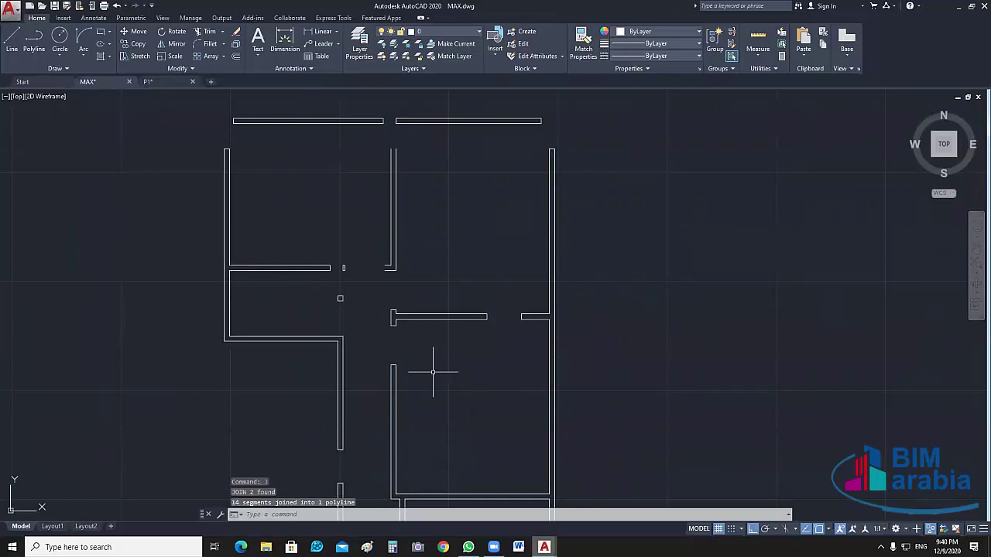
{"action": "left_click", "coordinate": [392, 381]}
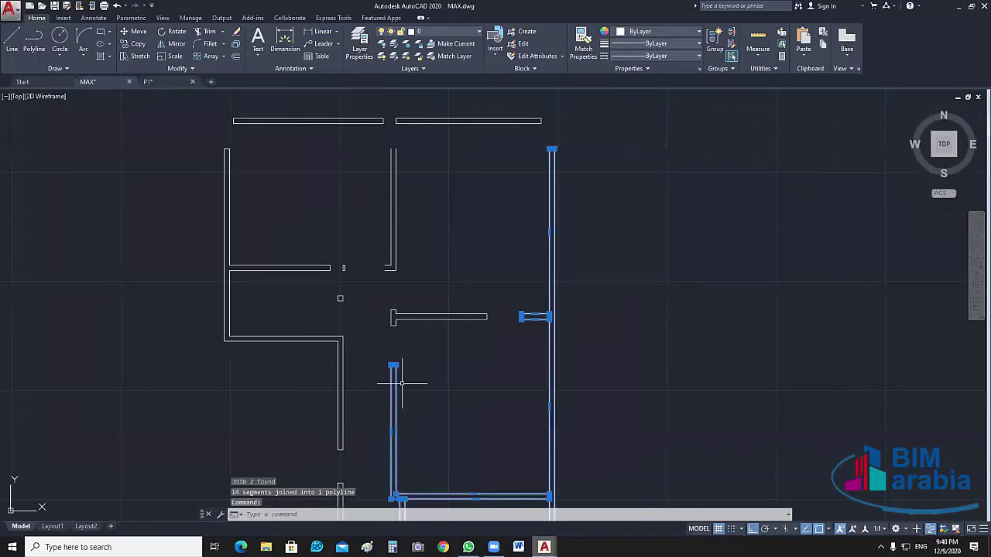
{"action": "scroll", "coordinate": [402, 383], "scroll_direction": "down", "scroll_amount": 4}
{"action": "scroll", "coordinate": [515, 393], "scroll_direction": "up", "scroll_amount": 5}
{"action": "left_click", "coordinate": [467, 408]}
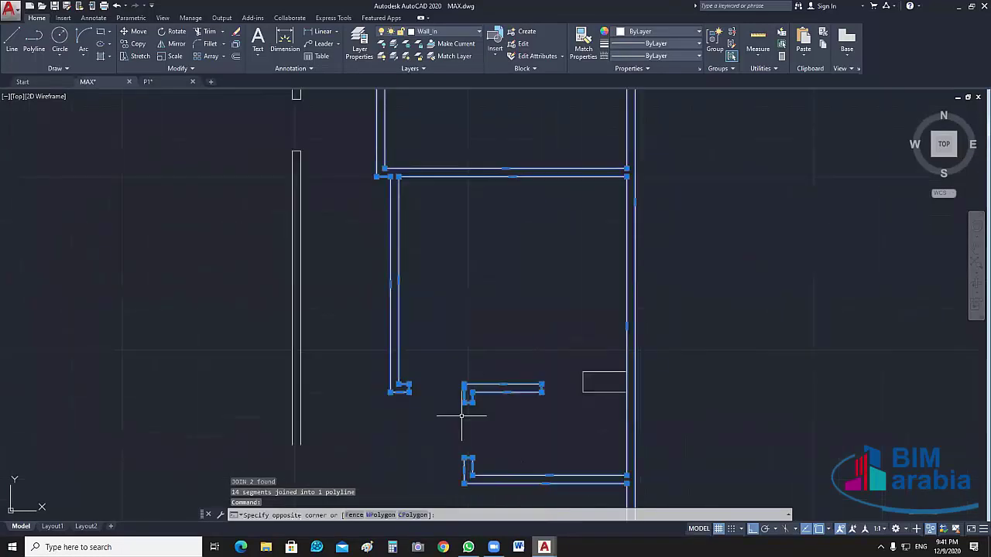
{"action": "key", "text": "Escape"}
{"action": "left_click", "coordinate": [326, 360]}
{"action": "left_click", "coordinate": [260, 369]}
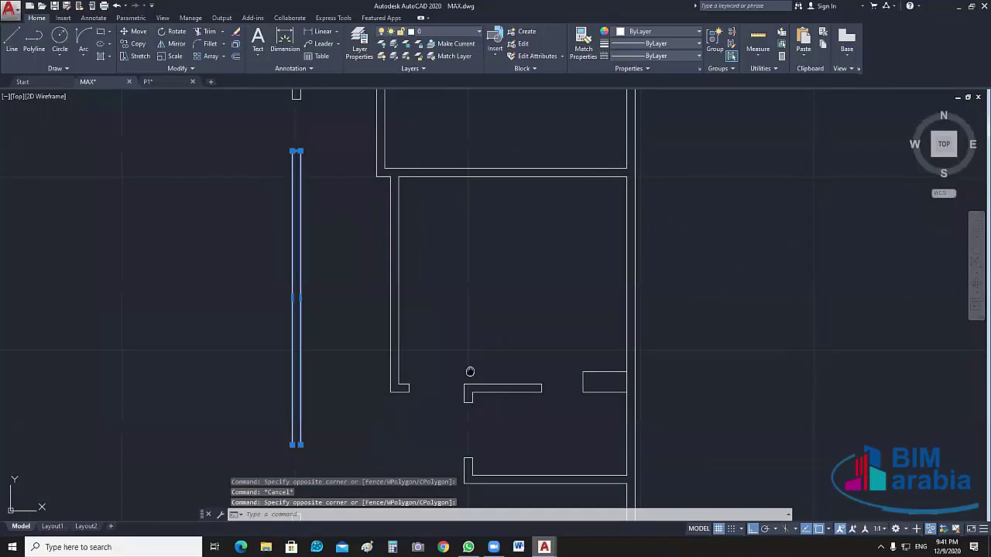
{"action": "key", "text": "Escape"}
{"action": "scroll", "coordinate": [456, 371], "scroll_direction": "up", "scroll_amount": 4}
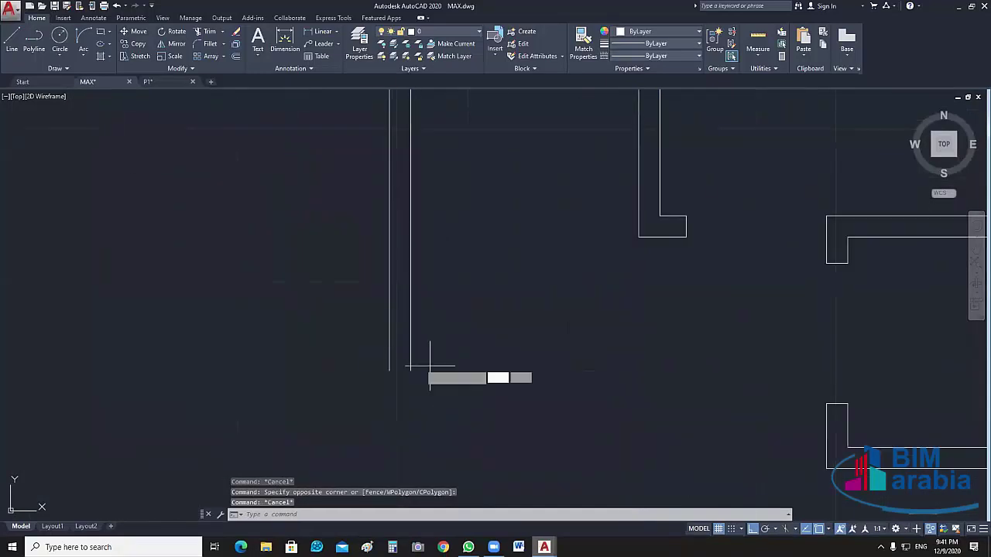
Draw a short line capping the open wall end at the corner
{"action": "type", "text": "l"}
{"action": "key", "text": "Return"}
{"action": "left_click", "coordinate": [390, 371]}
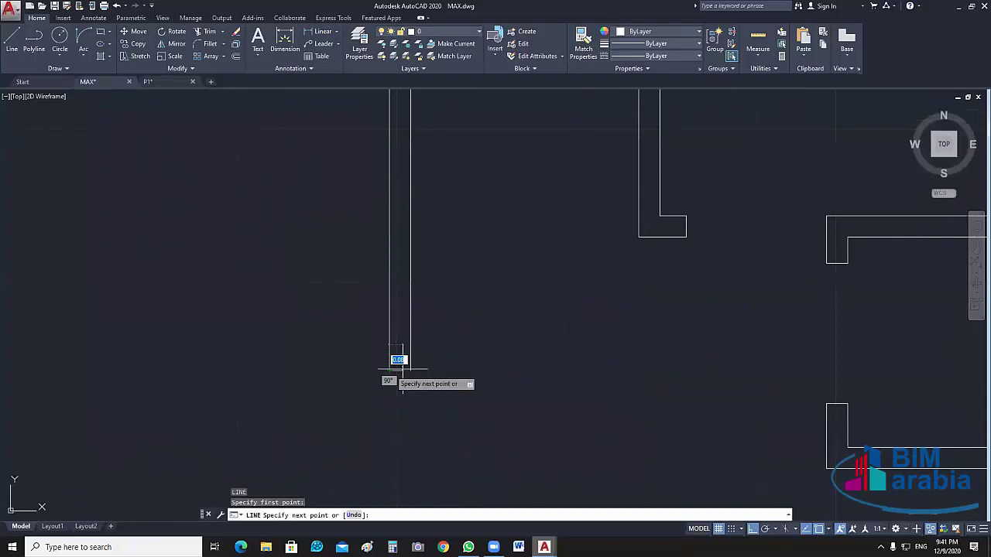
{"action": "left_click", "coordinate": [403, 370]}
{"action": "key", "text": "Return"}
{"action": "scroll", "coordinate": [418, 349], "scroll_direction": "down", "scroll_amount": 5}
{"action": "scroll", "coordinate": [425, 287], "scroll_direction": "down", "scroll_amount": 2}
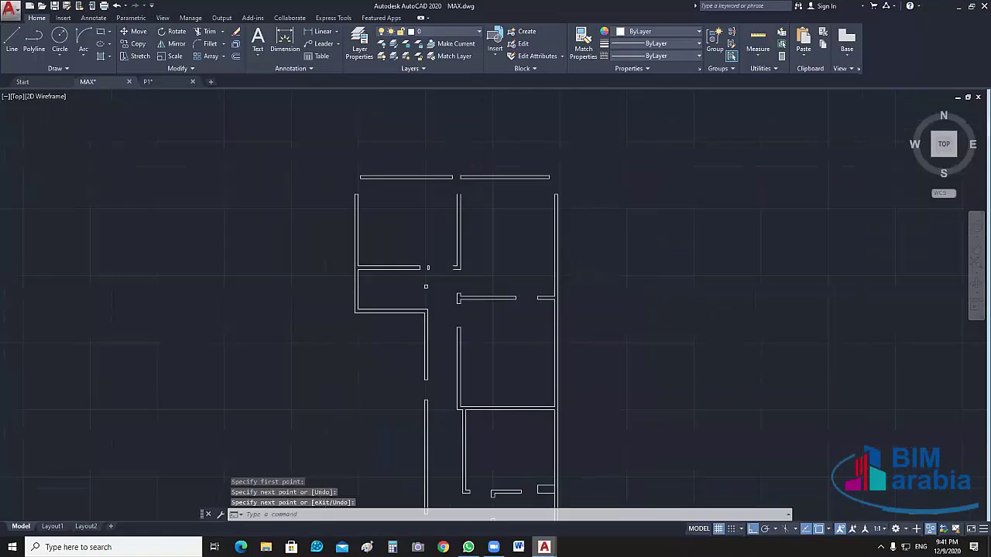
{"action": "scroll", "coordinate": [430, 283], "scroll_direction": "down", "scroll_amount": 2}
Crossing-select and JOIN the left wall lines, then another group of walls
{"action": "left_click", "coordinate": [438, 283]}
{"action": "left_click", "coordinate": [343, 481]}
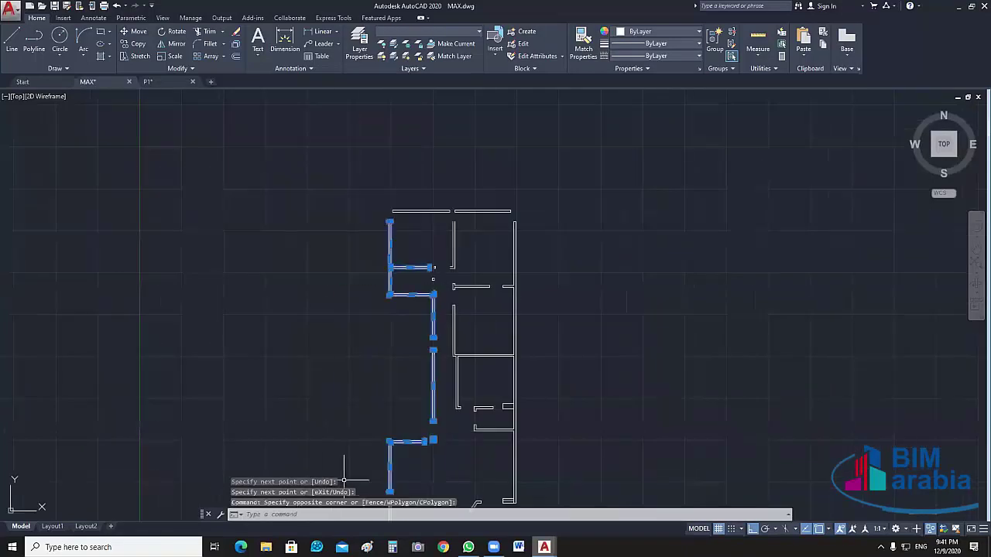
{"action": "type", "text": "j"}
{"action": "key", "text": "Return"}
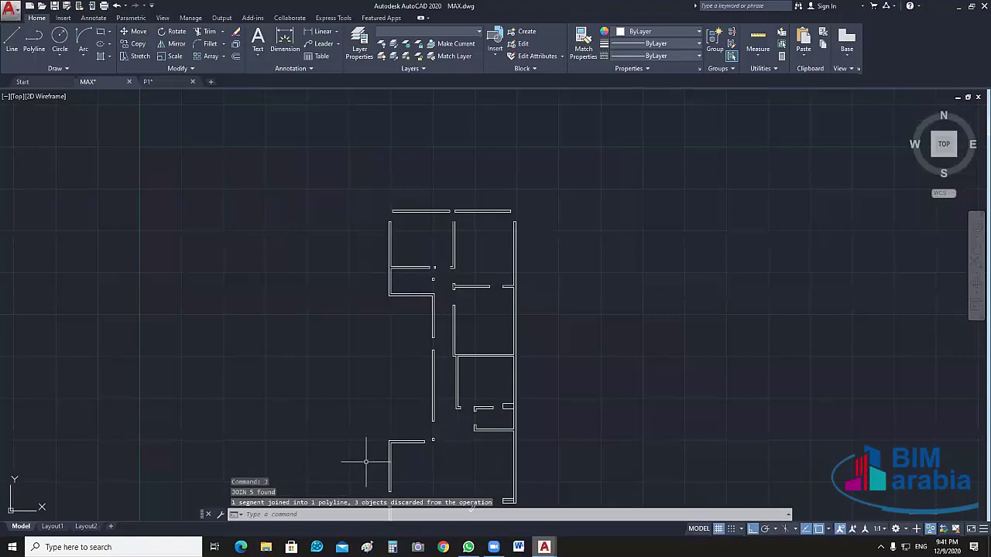
{"action": "left_click", "coordinate": [480, 193]}
{"action": "left_click", "coordinate": [351, 324]}
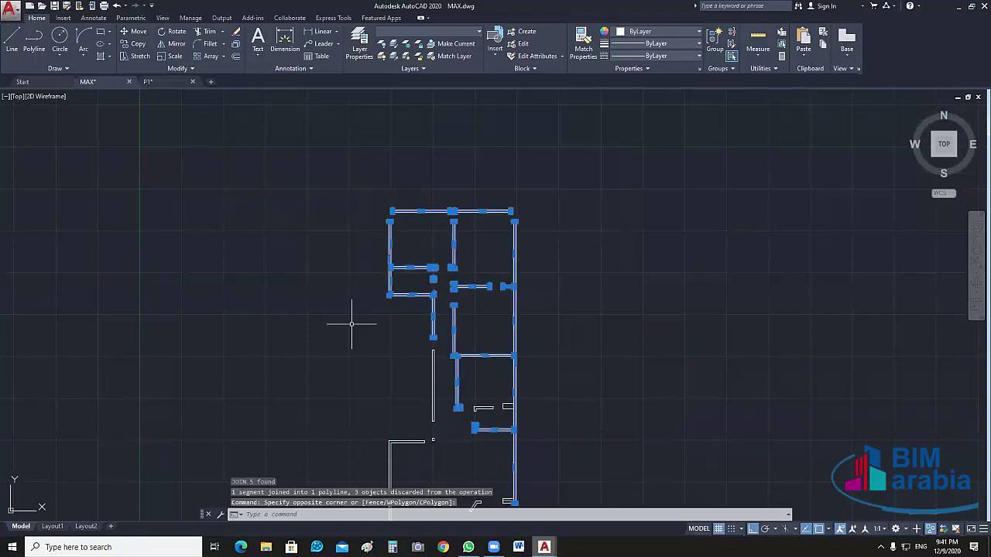
{"action": "type", "text": "j"}
{"action": "key", "text": "Return"}
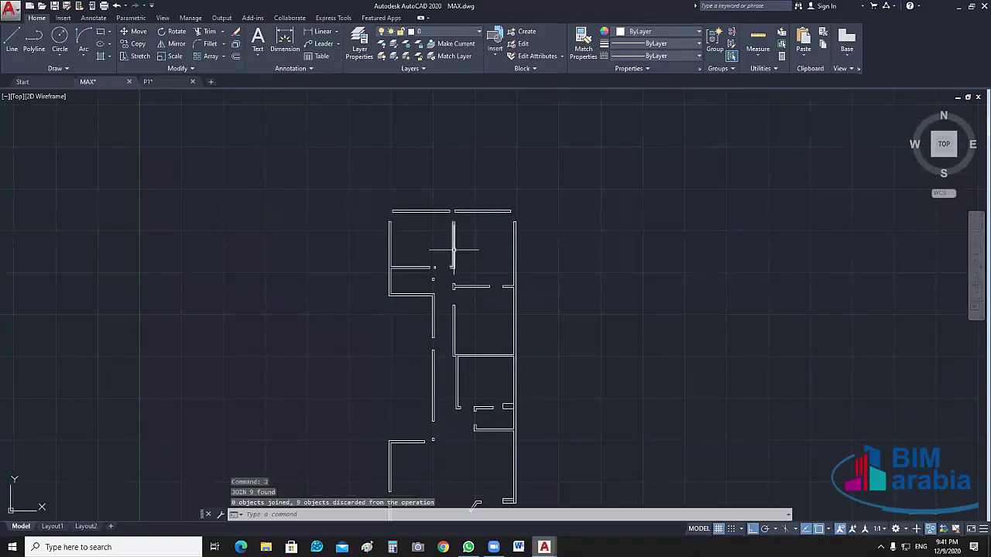
{"action": "scroll", "coordinate": [453, 249], "scroll_direction": "up", "scroll_amount": 5}
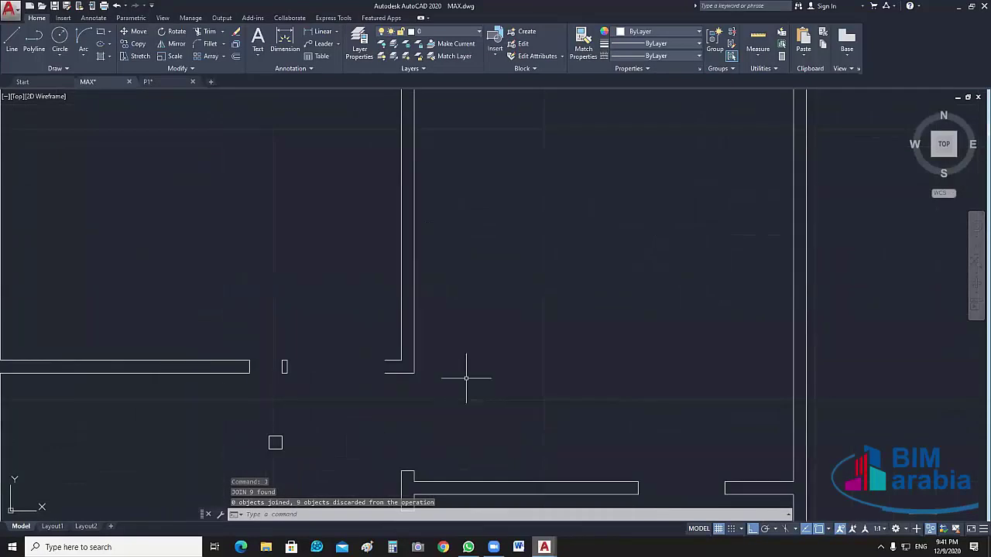
{"action": "type", "text": "l"}
{"action": "key", "text": "Return"}
Draw two short lines closing the remaining wall-end gaps
{"action": "left_click", "coordinate": [385, 361]}
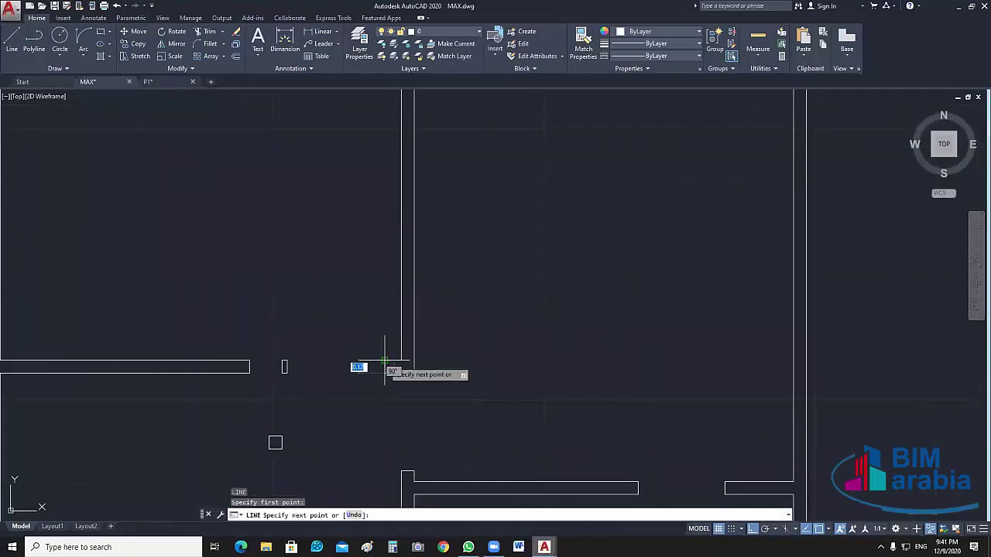
{"action": "left_click", "coordinate": [385, 361]}
{"action": "key", "text": "Escape"}
{"action": "middle_click_drag", "start_coordinate": [392, 354], "coordinate": [405, 224]}
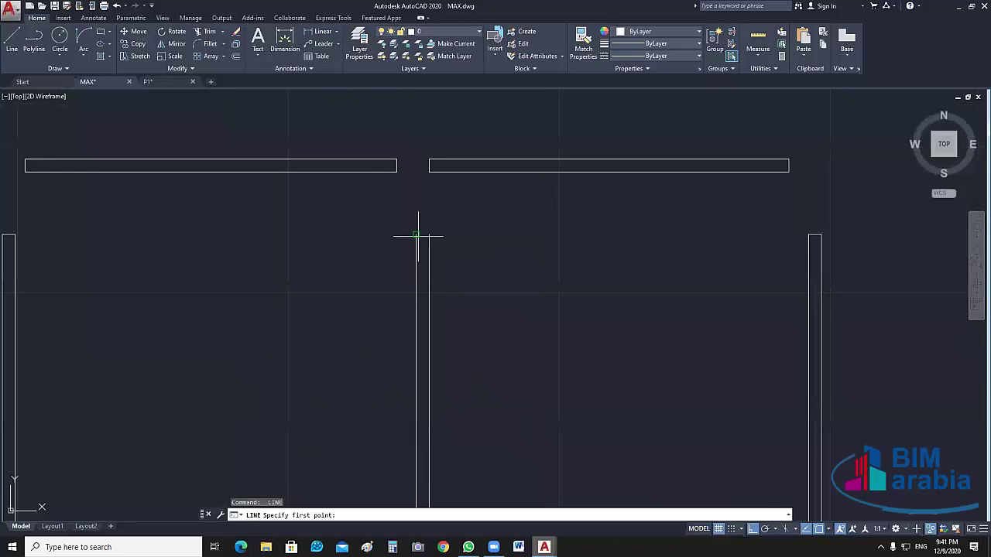
{"action": "left_click", "coordinate": [418, 234]}
{"action": "left_click", "coordinate": [428, 234]}
{"action": "scroll", "coordinate": [476, 265], "scroll_direction": "down", "scroll_amount": 3}
{"action": "key", "text": "Return"}
Join the J-shaped wall pieces into one polyline and clear the selection
{"action": "left_click", "coordinate": [478, 246]}
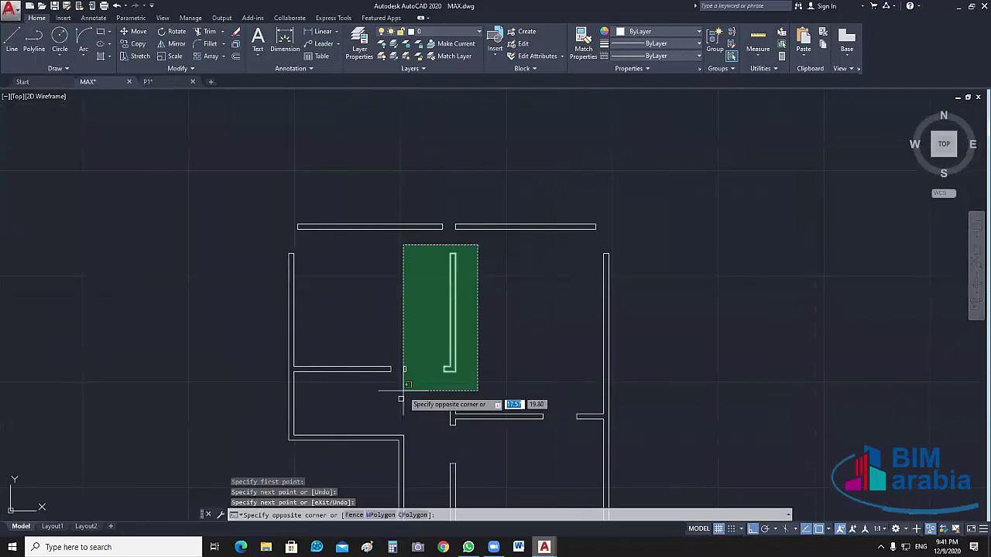
{"action": "left_click", "coordinate": [403, 391]}
{"action": "key", "text": "Return"}
{"action": "left_click", "coordinate": [606, 286]}
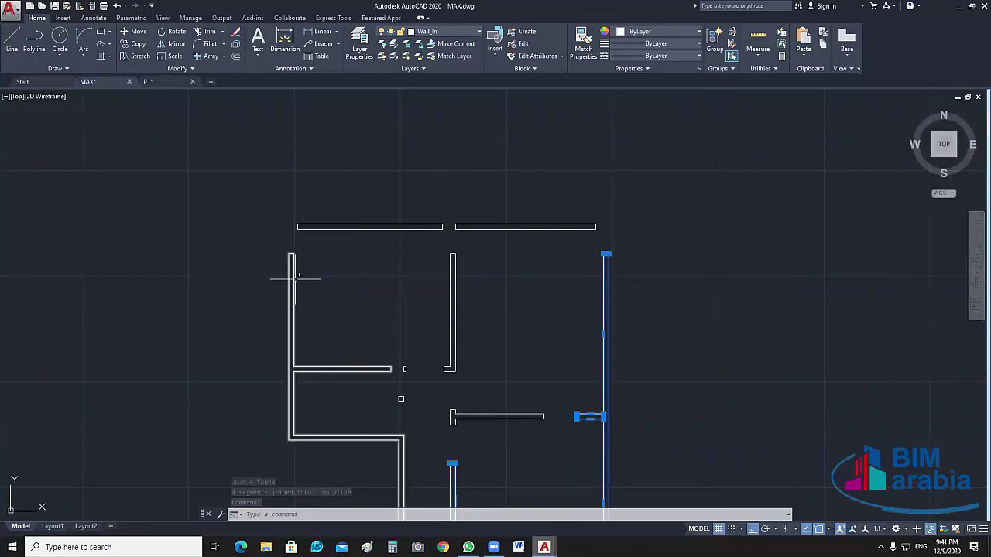
{"action": "mouse_move", "coordinate": [298, 275]}
{"action": "middle_mouse_down"}
{"action": "mouse_move", "coordinate": [471, 327]}
{"action": "mouse_move", "coordinate": [496, 306]}
{"action": "middle_mouse_up"}
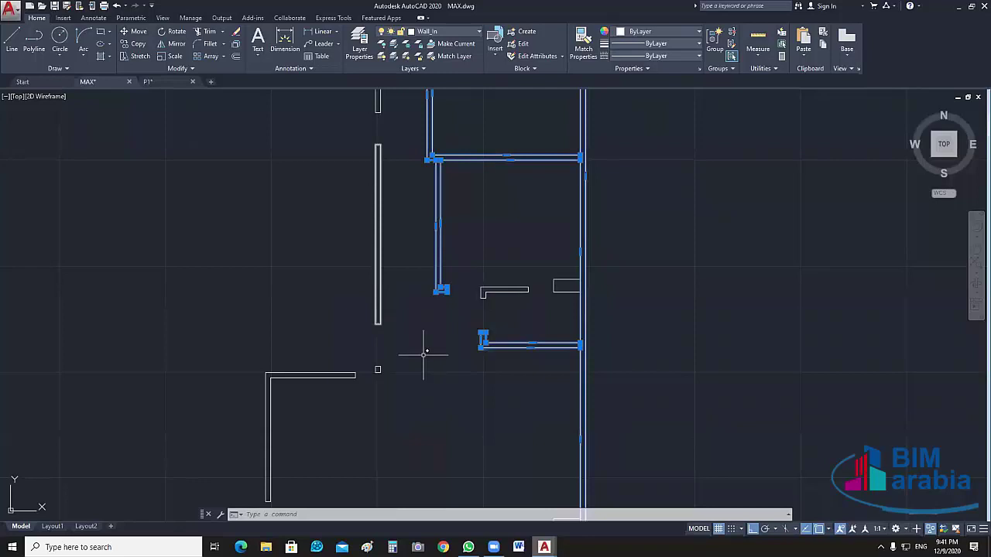
{"action": "key", "text": "Escape"}
{"action": "key", "text": "Escape"}
{"action": "scroll", "coordinate": [425, 354], "scroll_direction": "down", "scroll_amount": 4}
{"action": "scroll", "coordinate": [513, 376], "scroll_direction": "down", "scroll_amount": 2}
Move every plan wall onto the Wall_In layer, then begin turning a layer off
{"action": "left_click", "coordinate": [535, 163]}
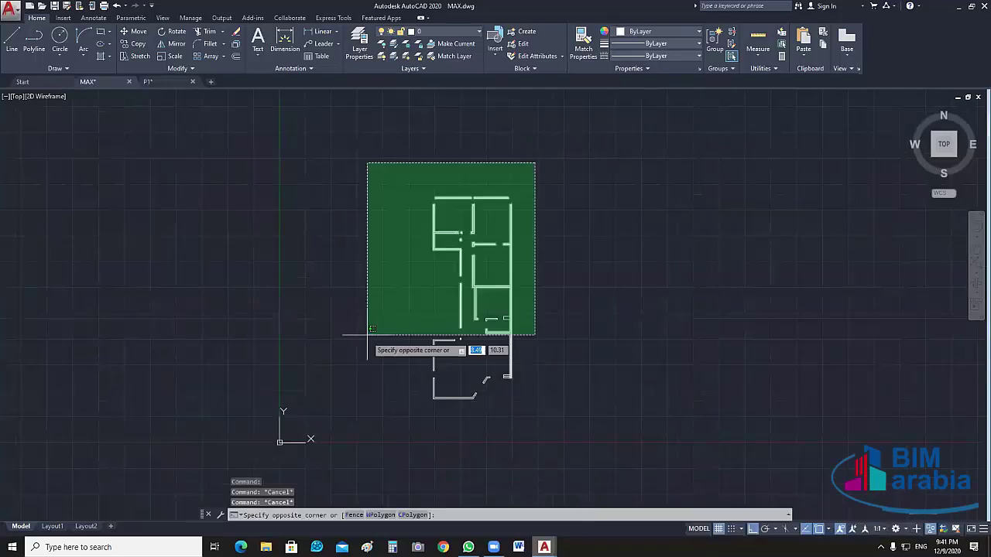
{"action": "left_click", "coordinate": [370, 348]}
{"action": "scroll", "coordinate": [496, 363], "scroll_direction": "up", "scroll_amount": 4}
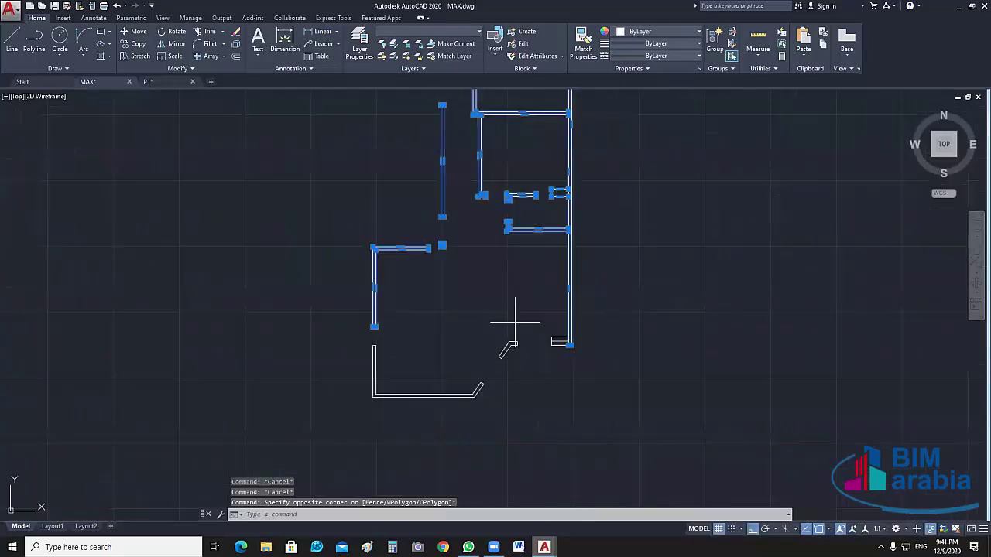
{"action": "left_click", "coordinate": [513, 326]}
{"action": "left_click", "coordinate": [398, 421]}
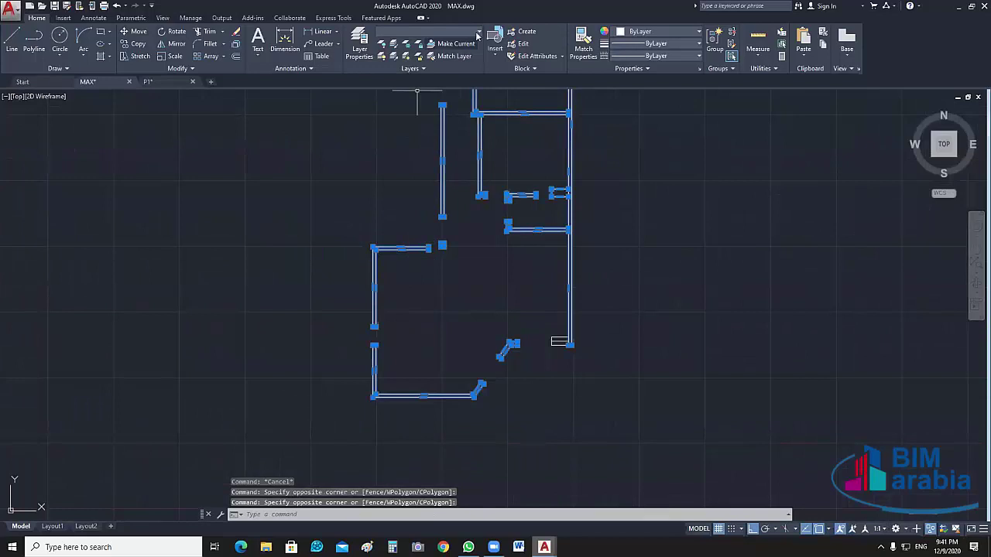
{"action": "left_click", "coordinate": [477, 36]}
{"action": "left_click", "coordinate": [443, 240]}
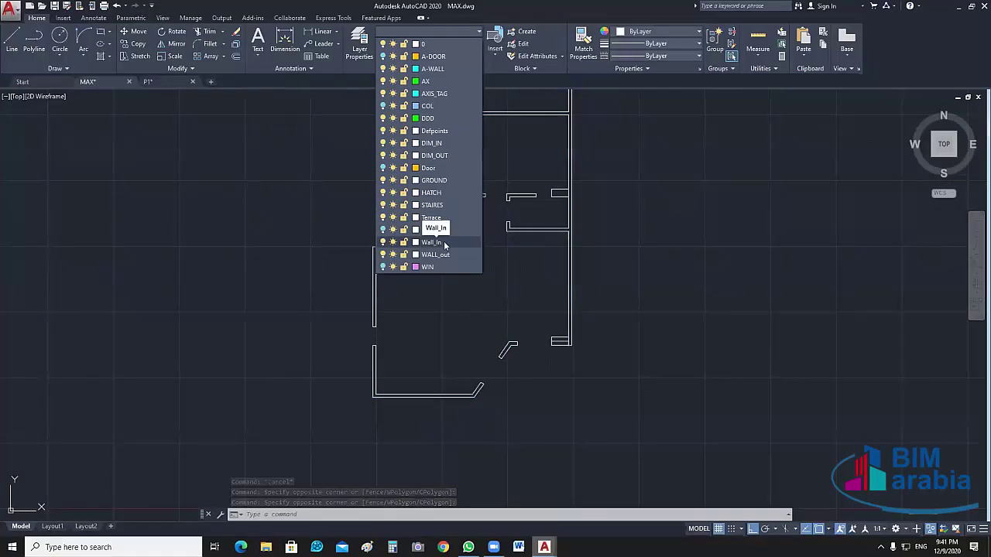
{"action": "left_click", "coordinate": [444, 241]}
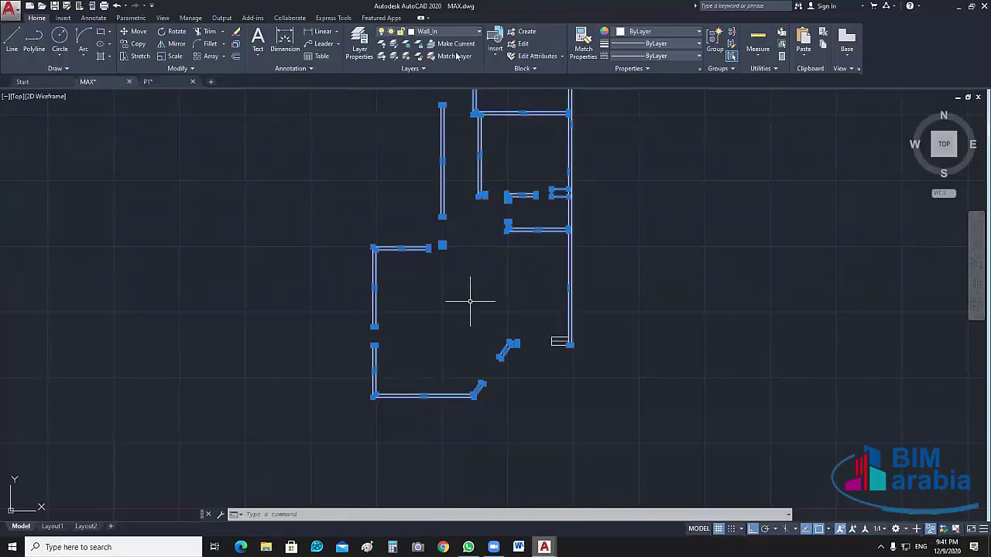
{"action": "key", "text": "Escape"}
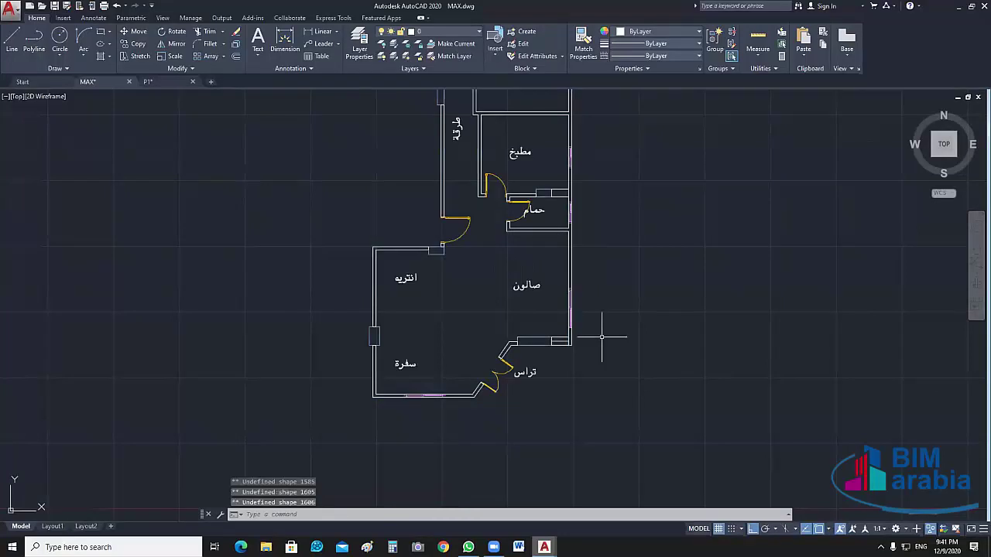
{"action": "middle_click_drag", "start_coordinate": [602, 332], "coordinate": [623, 339]}
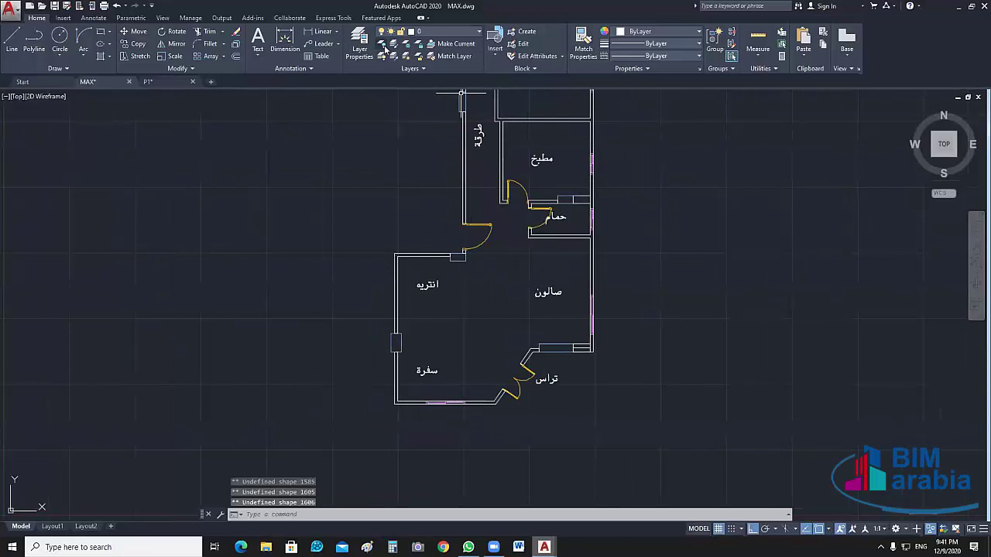
{"action": "left_click", "coordinate": [384, 48]}
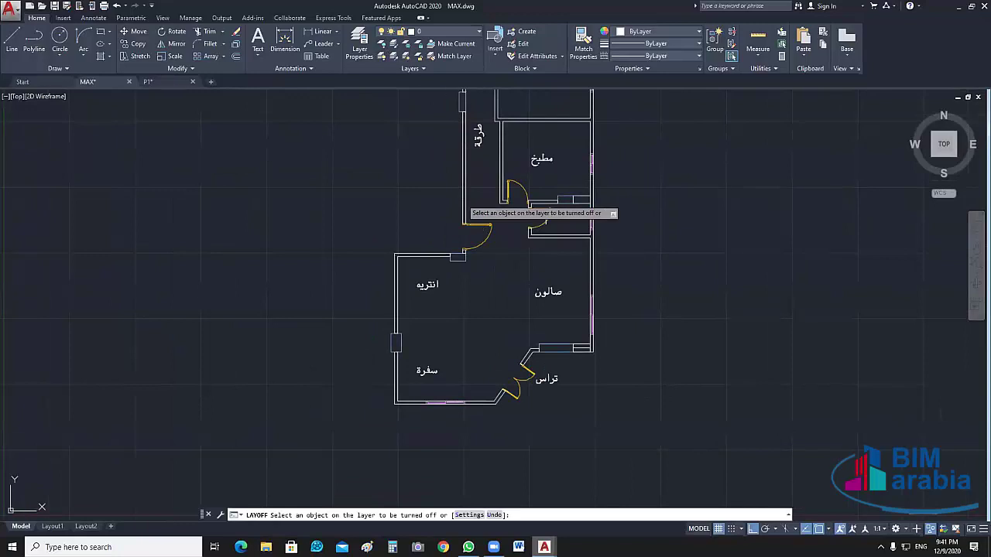
Turn off the Wall_In layer by picking one of the walls
{"action": "left_click", "coordinate": [463, 209]}
{"action": "middle_click_drag", "start_coordinate": [626, 163], "coordinate": [632, 408]}
{"action": "scroll", "coordinate": [555, 324], "scroll_direction": "down", "scroll_amount": 2}
{"action": "key", "text": "Escape"}
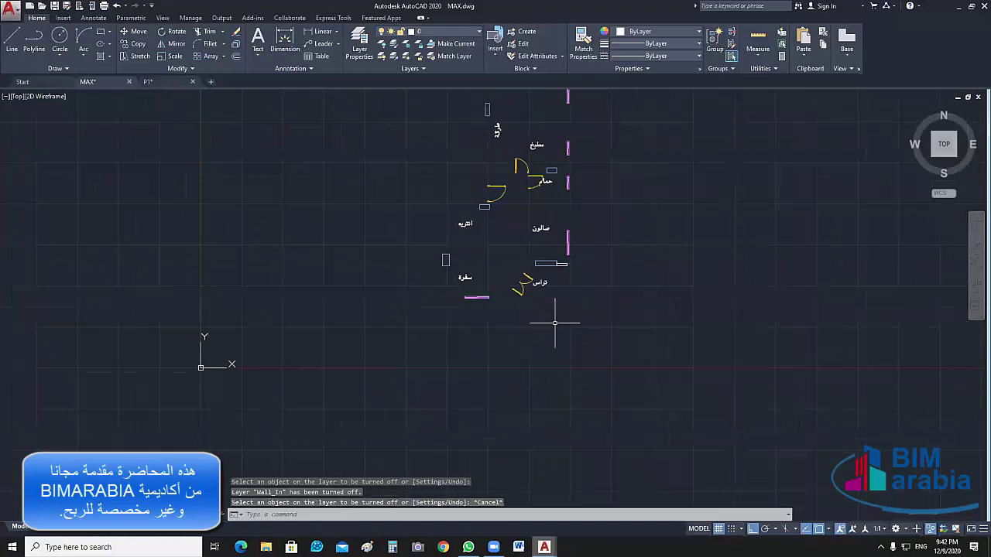
{"action": "scroll", "coordinate": [554, 323], "scroll_direction": "up", "scroll_amount": 3}
Move the small terrace rectangle onto the Wall_In layer
{"action": "left_click", "coordinate": [615, 261]}
{"action": "left_click", "coordinate": [591, 305]}
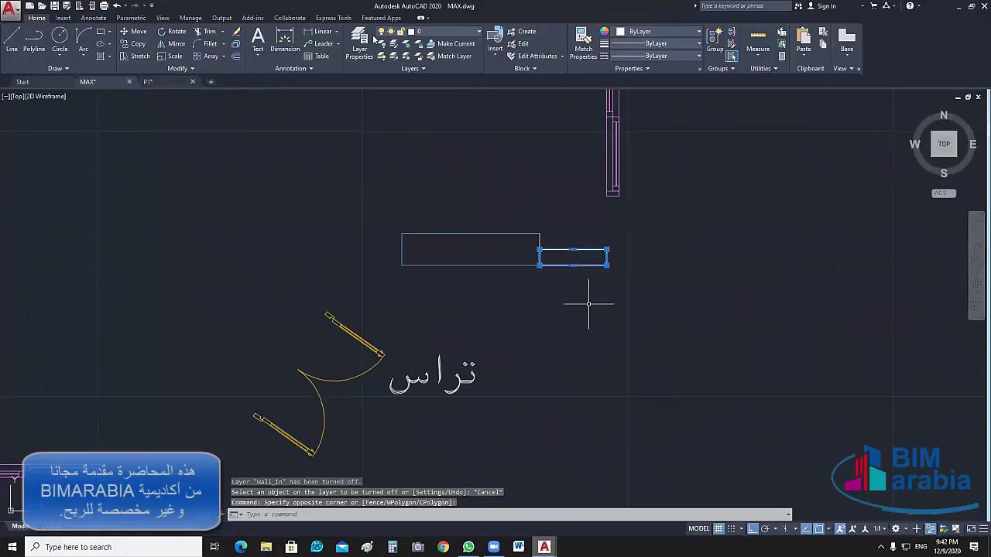
{"action": "left_click", "coordinate": [466, 35]}
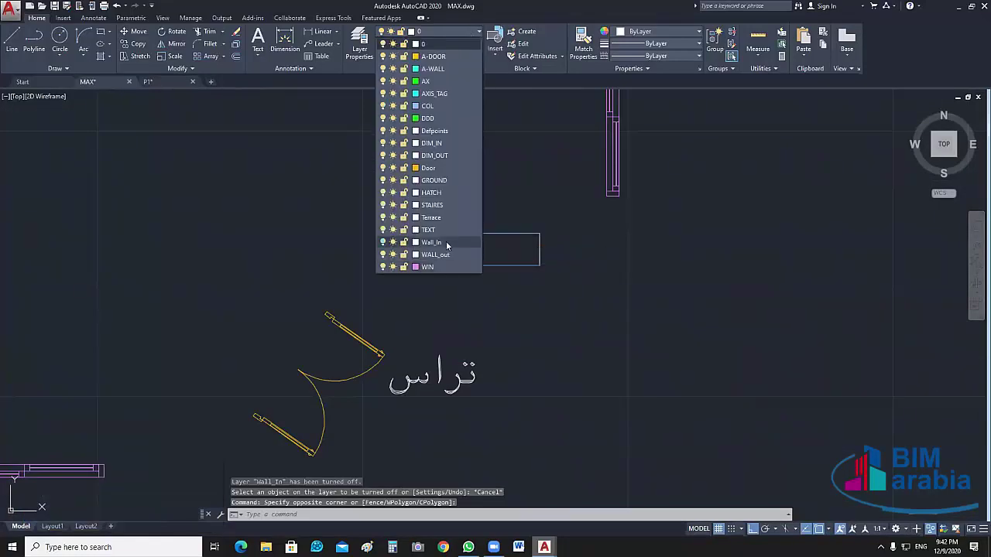
{"action": "left_click", "coordinate": [446, 241]}
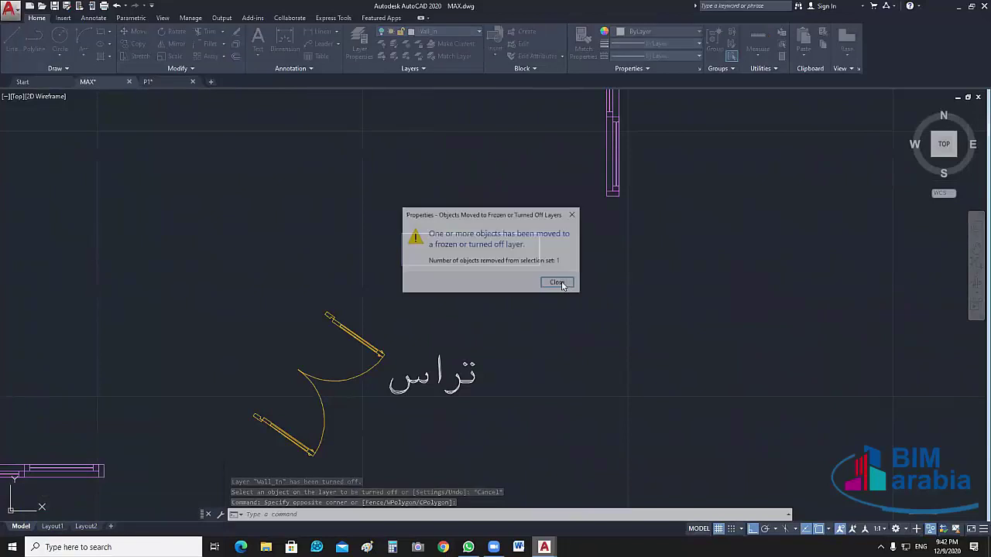
{"action": "left_click", "coordinate": [558, 282]}
{"action": "key", "text": "Escape"}
{"action": "scroll", "coordinate": [549, 272], "scroll_direction": "down", "scroll_amount": 5}
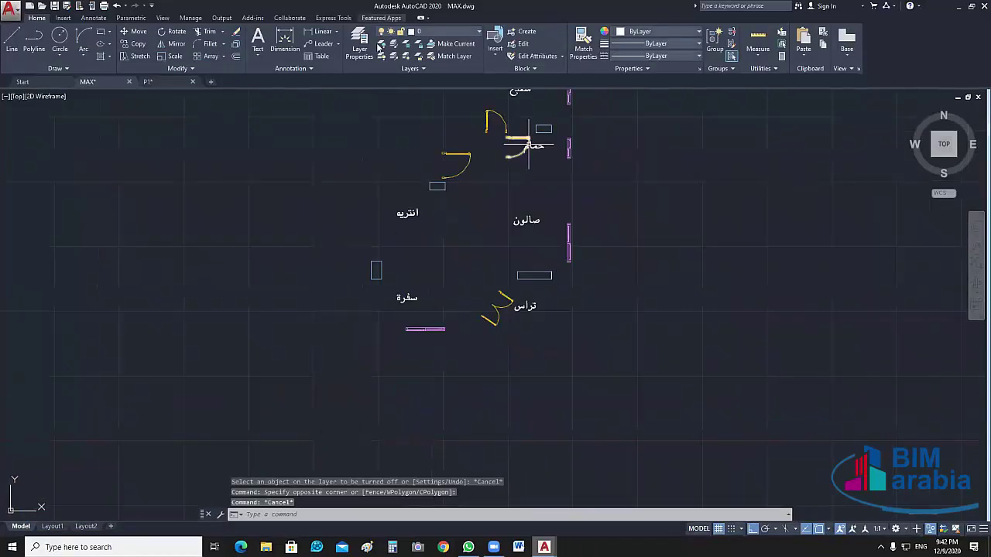
Cancel a second layer-off to keep layer 0 on, then open Layer Properties with LA
{"action": "left_click", "coordinate": [380, 45]}
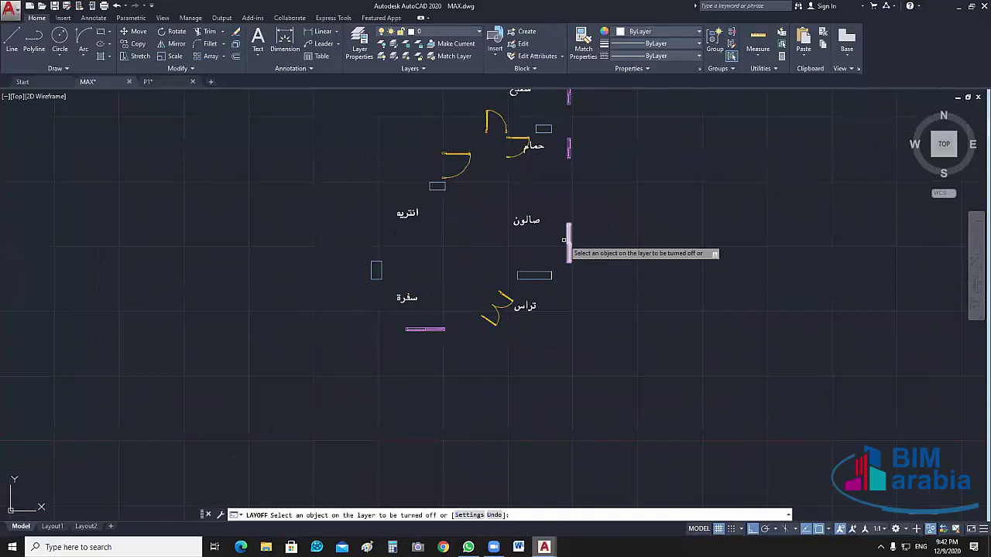
{"action": "left_click", "coordinate": [569, 243]}
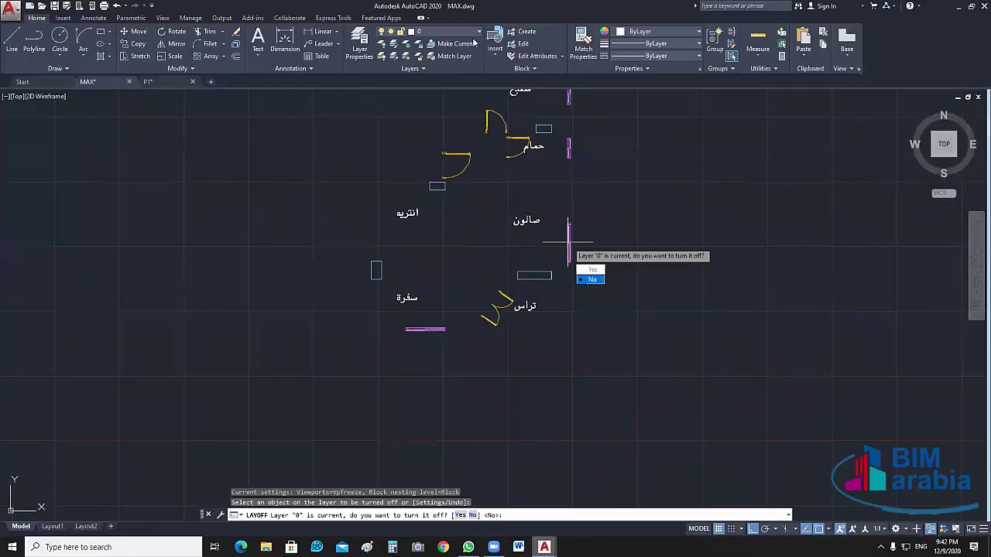
{"action": "type", "text": "N"}
{"action": "key", "text": "Return"}
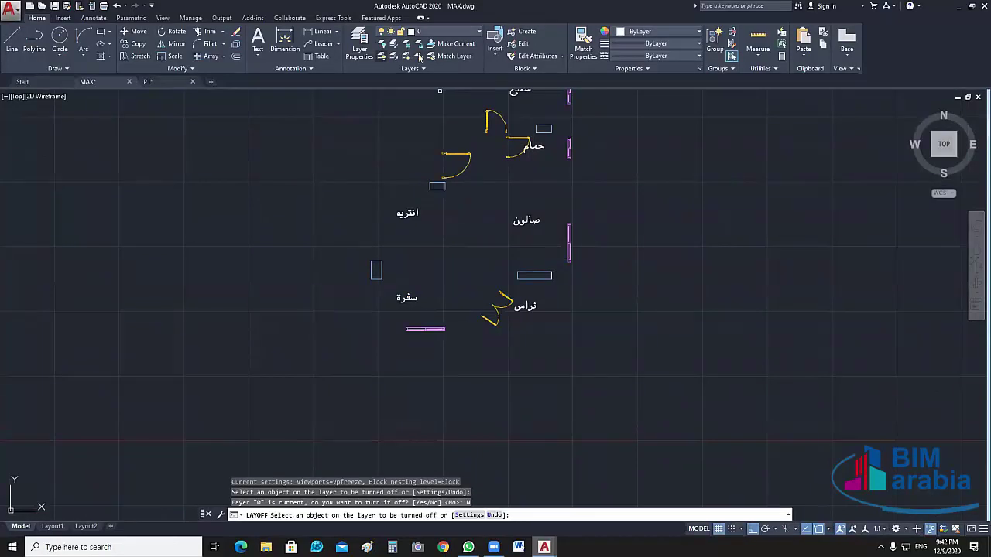
{"action": "key", "text": "Escape"}
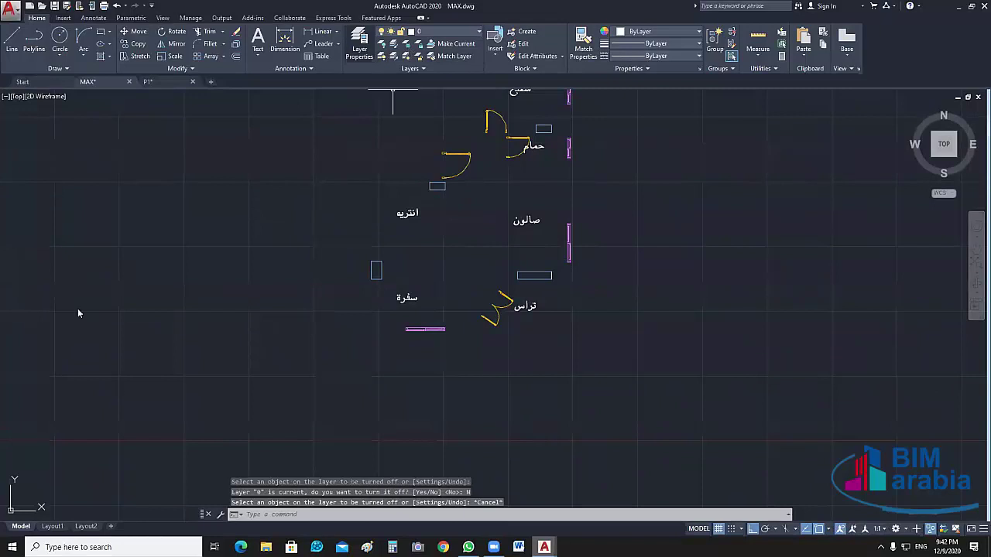
{"action": "type", "text": "la"}
{"action": "key", "text": "Return"}
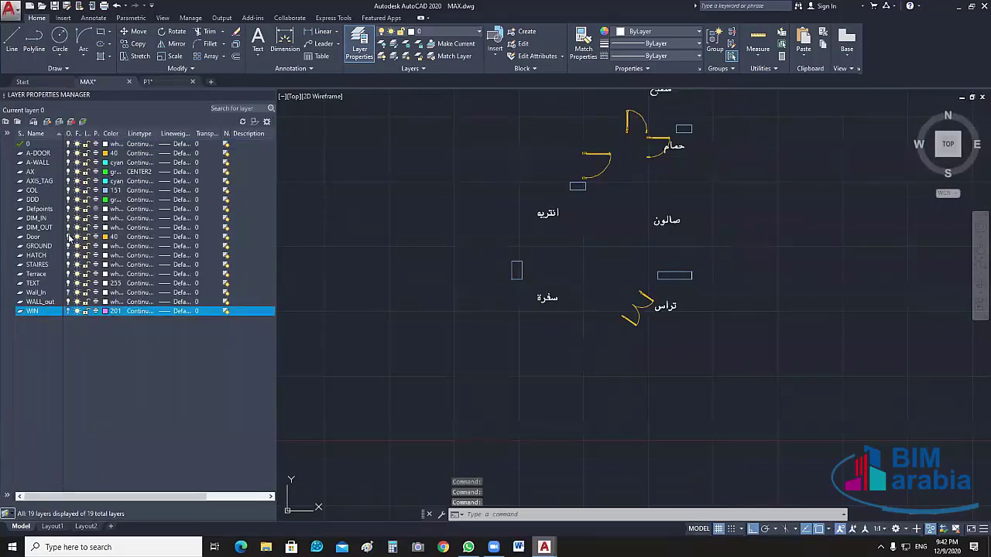
Turn off the A-DOOR, COL and TEXT layers to hide doors, columns and labels
{"action": "left_click", "coordinate": [70, 237]}
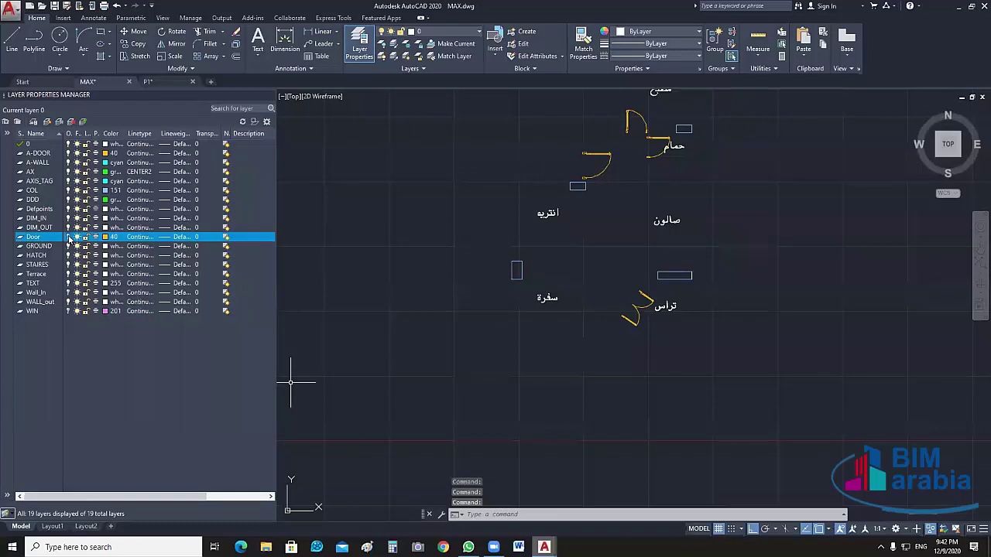
{"action": "left_click", "coordinate": [68, 154]}
{"action": "left_click", "coordinate": [542, 387]}
{"action": "middle_click_drag", "start_coordinate": [542, 387], "coordinate": [483, 413]}
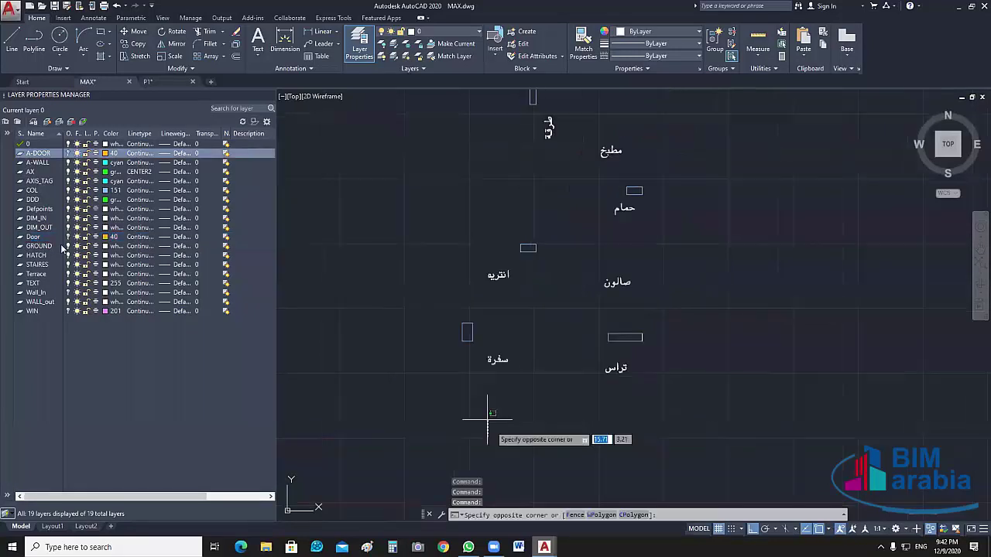
{"action": "key", "text": "Escape"}
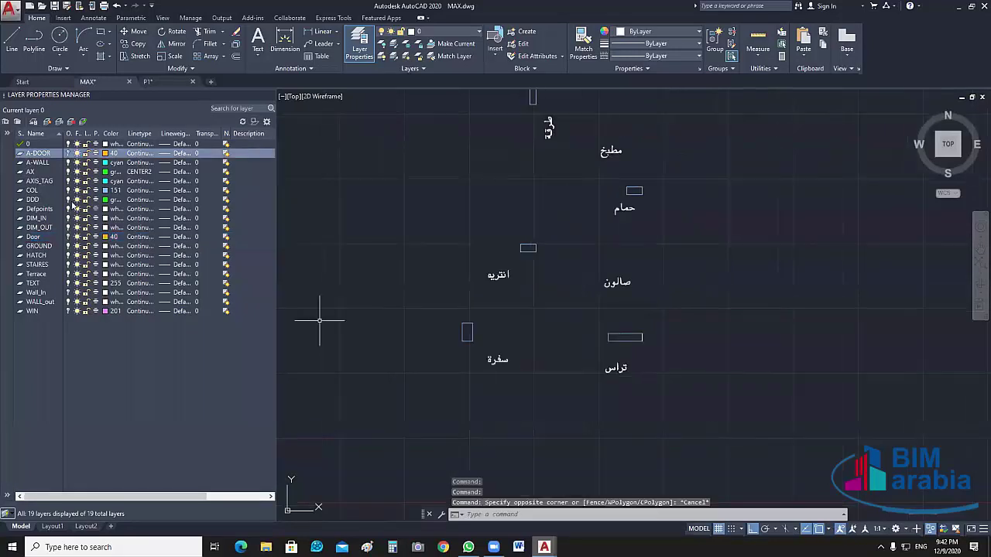
{"action": "left_click", "coordinate": [69, 191]}
{"action": "left_click", "coordinate": [68, 191]}
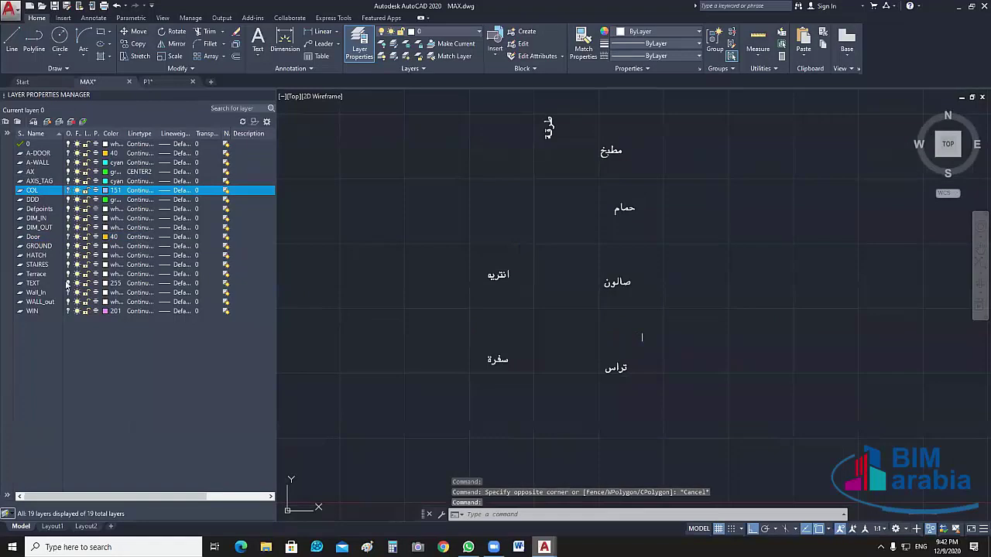
{"action": "left_click", "coordinate": [69, 284]}
Window-select the leftover small object and delete it
{"action": "left_click", "coordinate": [708, 274]}
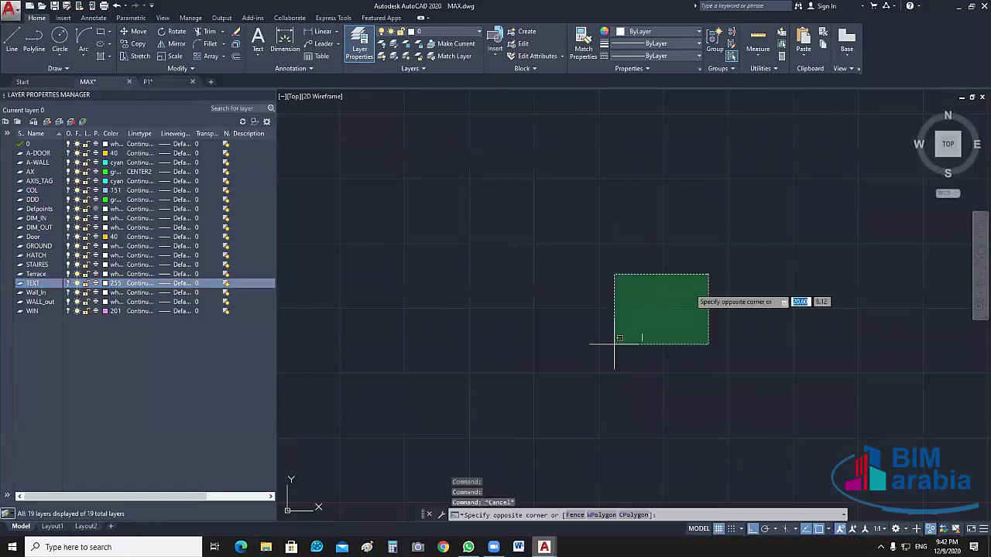
{"action": "left_click", "coordinate": [613, 346]}
{"action": "key", "text": "Delete"}
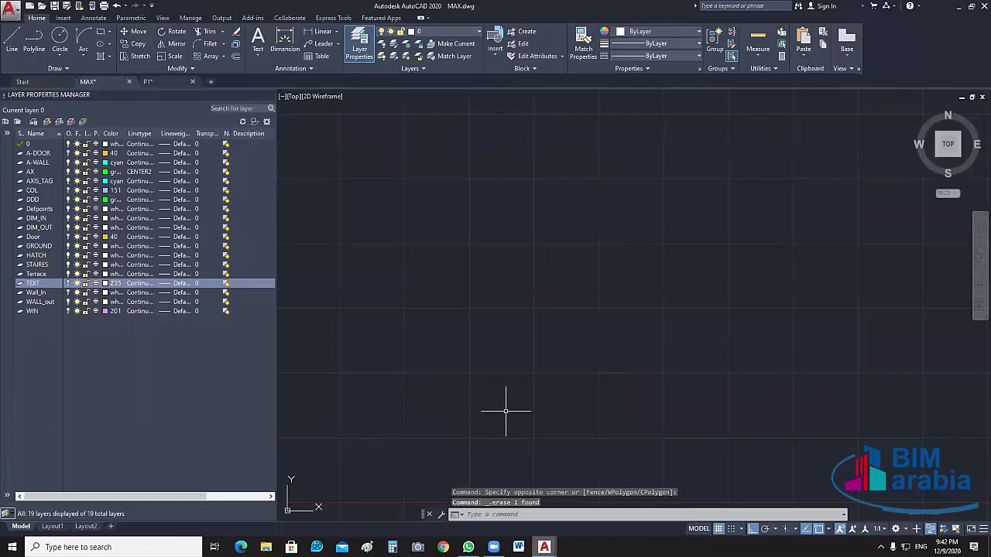
{"action": "scroll", "coordinate": [615, 305], "scroll_direction": "down", "scroll_amount": 3}
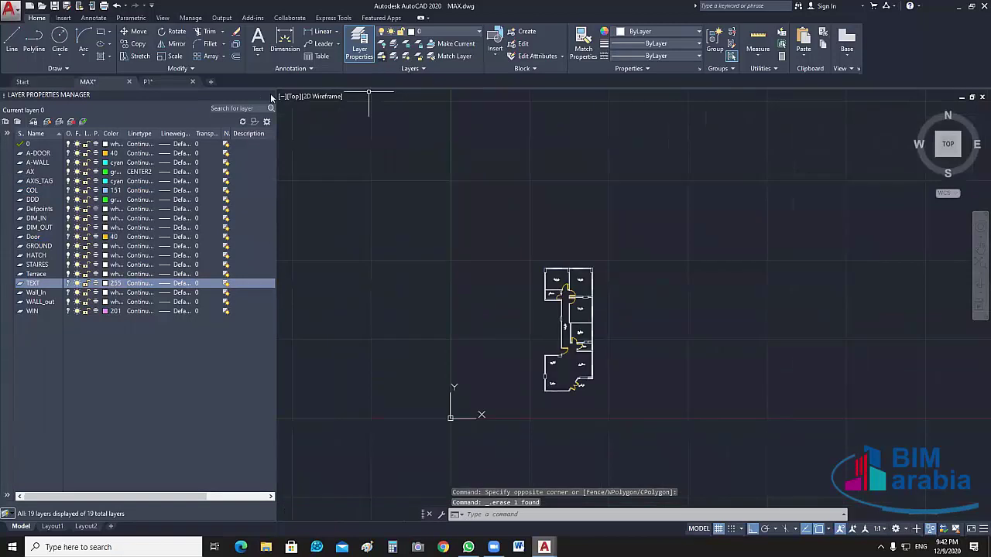
Close the Layer Properties palette and pan the floor plan to the centre of the view
{"action": "mouse_move", "coordinate": [269, 99]}
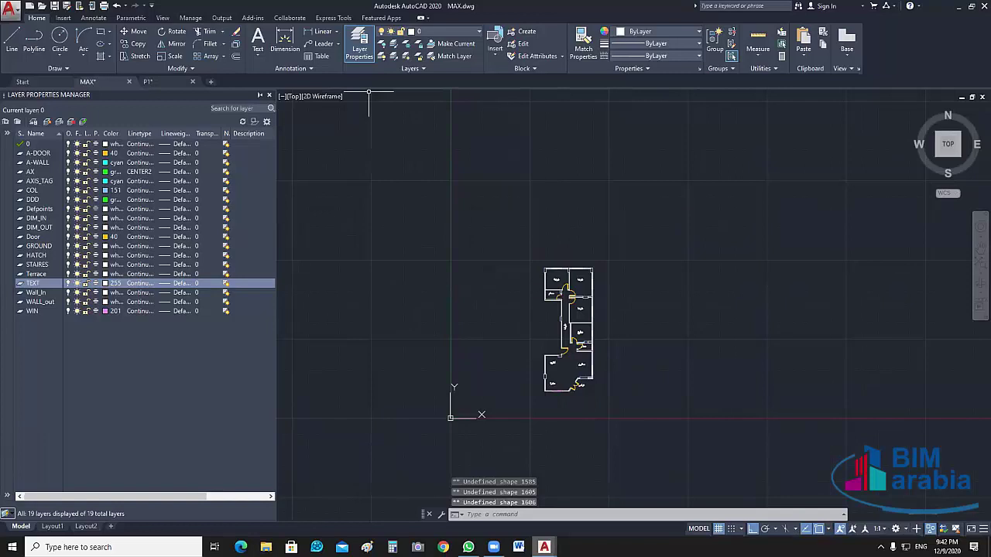
{"action": "left_click", "coordinate": [269, 94]}
{"action": "scroll", "coordinate": [535, 260], "scroll_direction": "up", "scroll_amount": 2}
{"action": "middle_click_drag", "start_coordinate": [538, 261], "coordinate": [541, 276]}
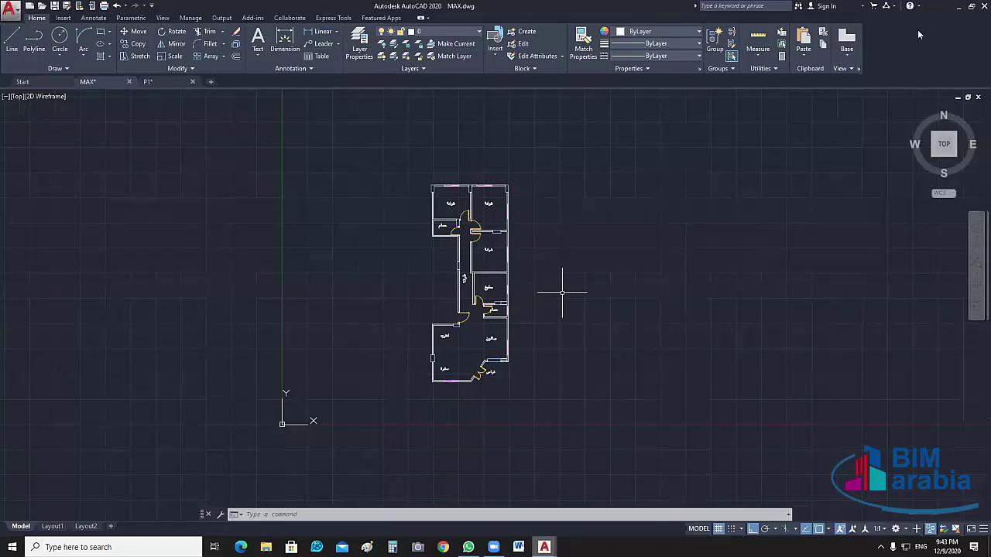
{"action": "middle_click_drag", "start_coordinate": [687, 281], "coordinate": [738, 291]}
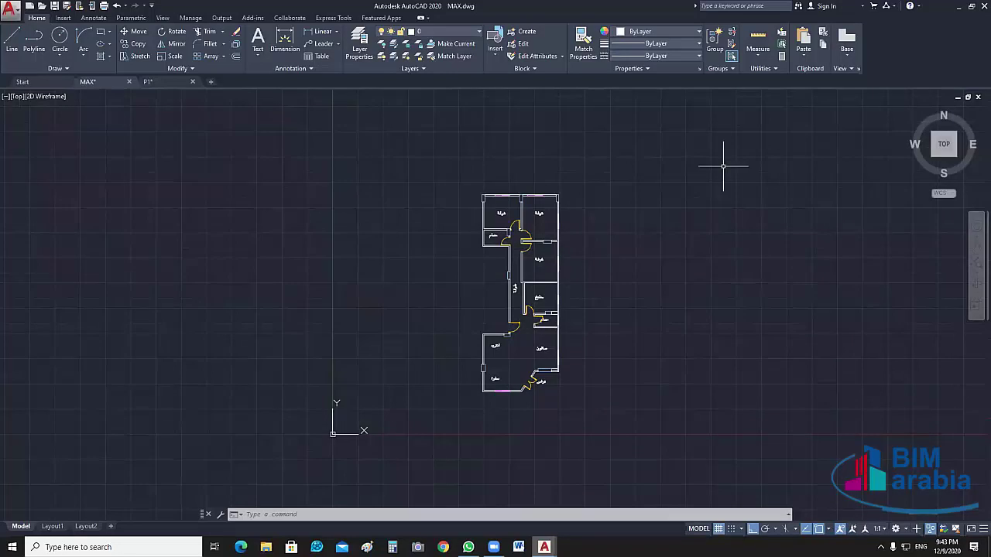
{"action": "left_click", "coordinate": [630, 129]}
Turn all layers back on and end object isolation
{"action": "left_click", "coordinate": [454, 459]}
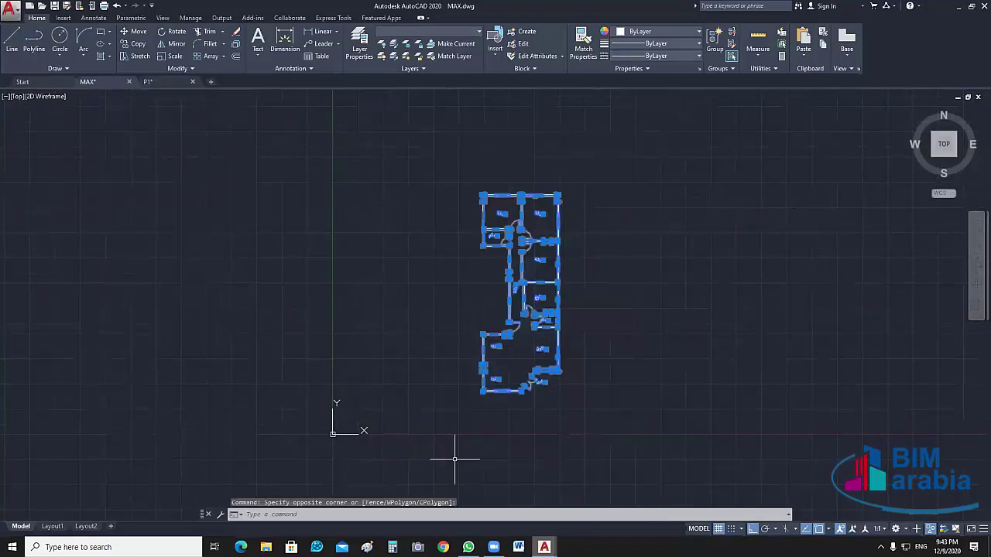
{"action": "left_click", "coordinate": [379, 62]}
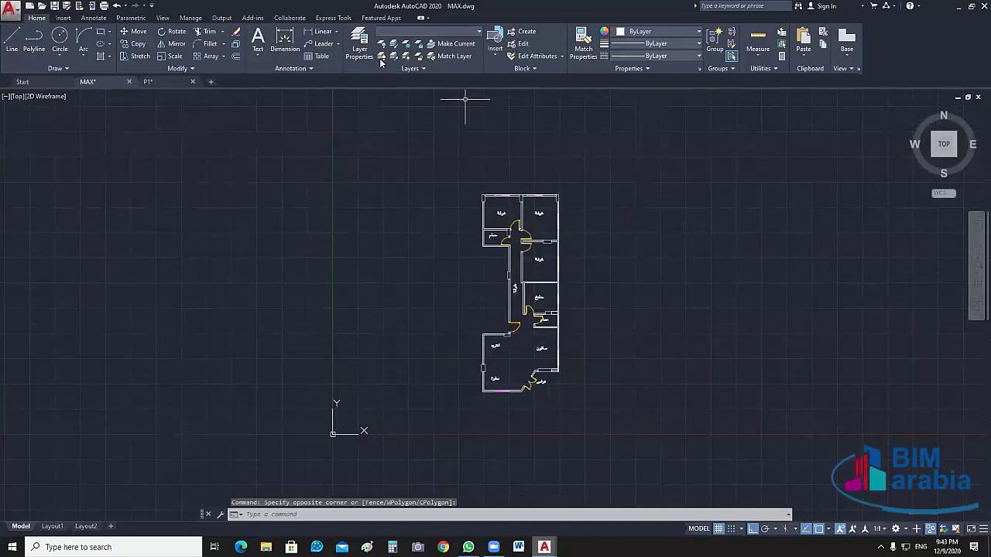
{"action": "right_click", "coordinate": [608, 169]}
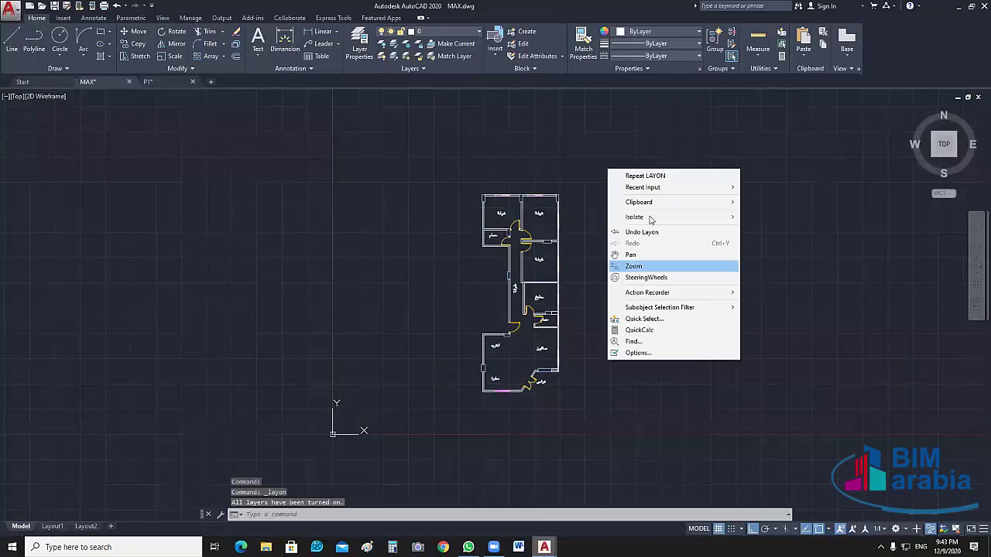
{"action": "left_click", "coordinate": [801, 246]}
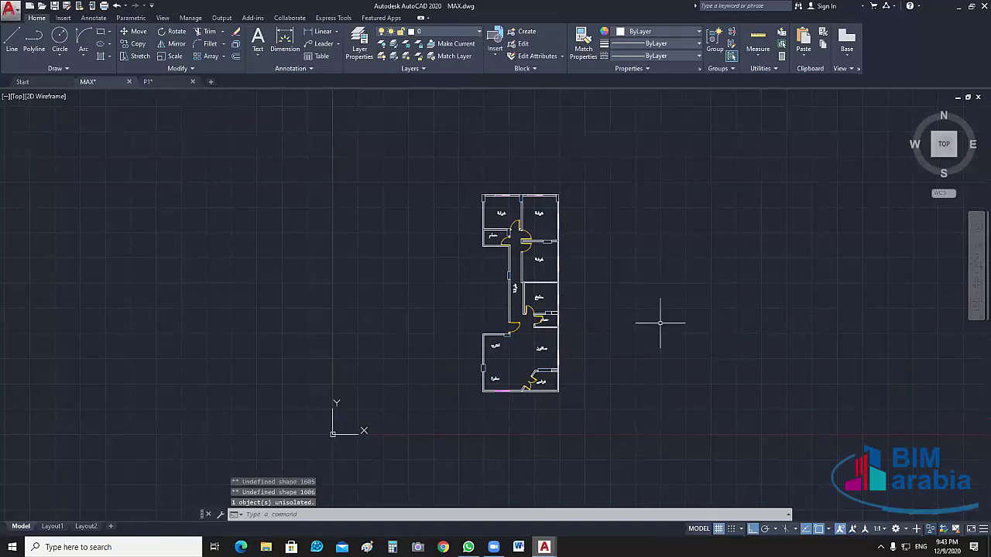
Crossing-select the entire floor plan
{"action": "scroll", "coordinate": [569, 349], "scroll_direction": "up", "scroll_amount": 6}
{"action": "left_click", "coordinate": [579, 348]}
{"action": "scroll", "coordinate": [618, 356], "scroll_direction": "up", "scroll_amount": 6}
{"action": "scroll", "coordinate": [618, 356], "scroll_direction": "down", "scroll_amount": 6}
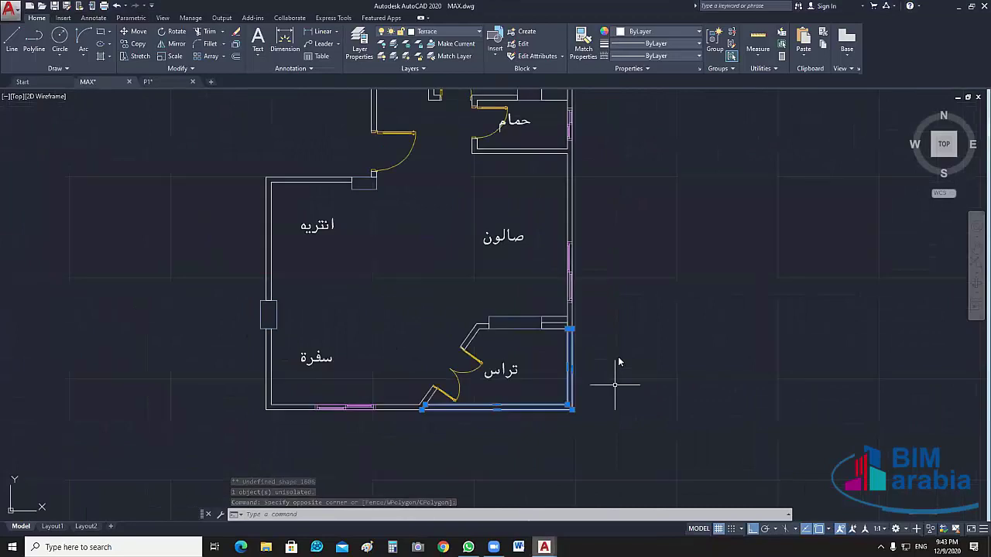
{"action": "key", "text": "Escape"}
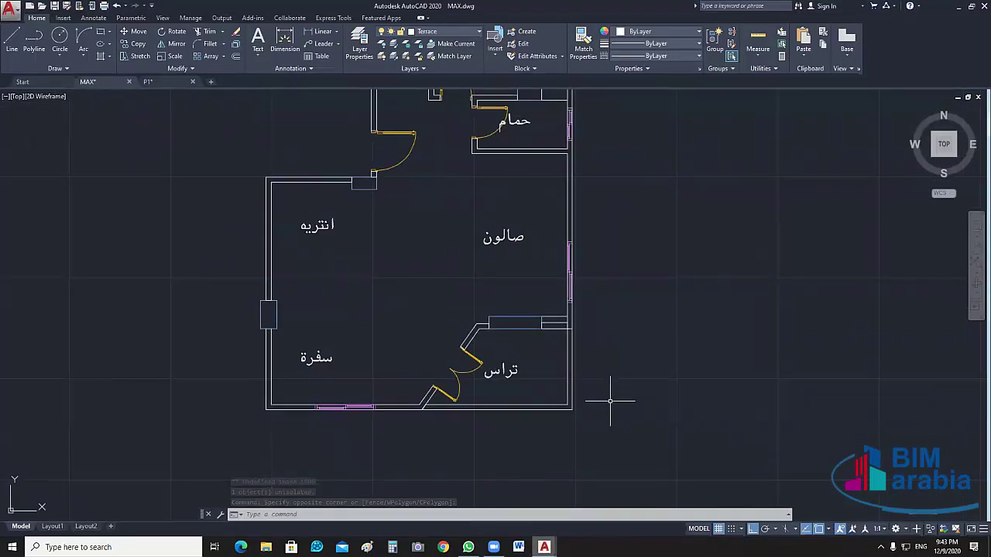
{"action": "scroll", "coordinate": [610, 401], "scroll_direction": "down", "scroll_amount": 5}
{"action": "key", "text": "Escape"}
{"action": "key", "text": "Escape"}
{"action": "left_click", "coordinate": [668, 106]}
{"action": "left_click", "coordinate": [460, 403]}
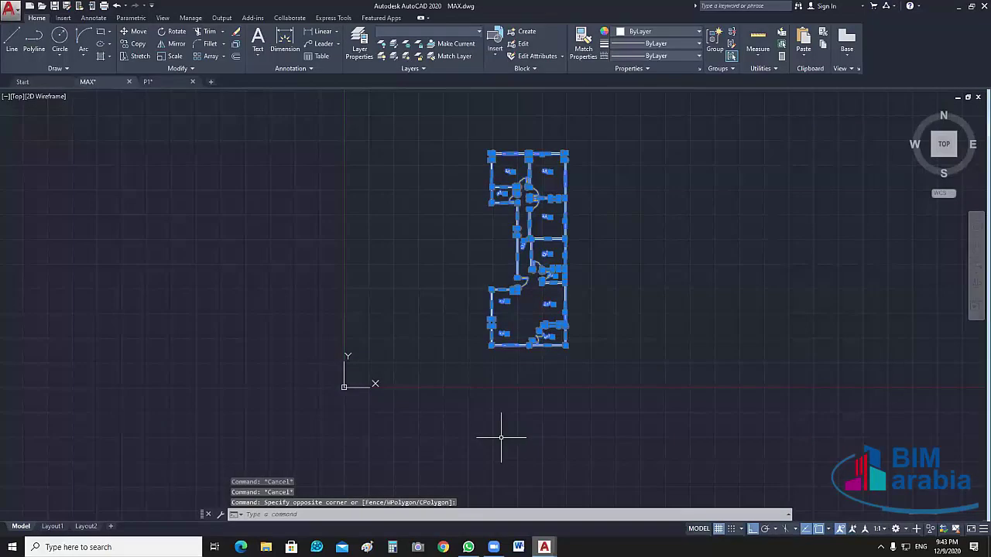
Start moving the plan from its bottom-left corner, then cancel the attempt
{"action": "type", "text": "m"}
{"action": "key", "text": "Return"}
{"action": "scroll", "coordinate": [501, 437], "scroll_direction": "up", "scroll_amount": 3}
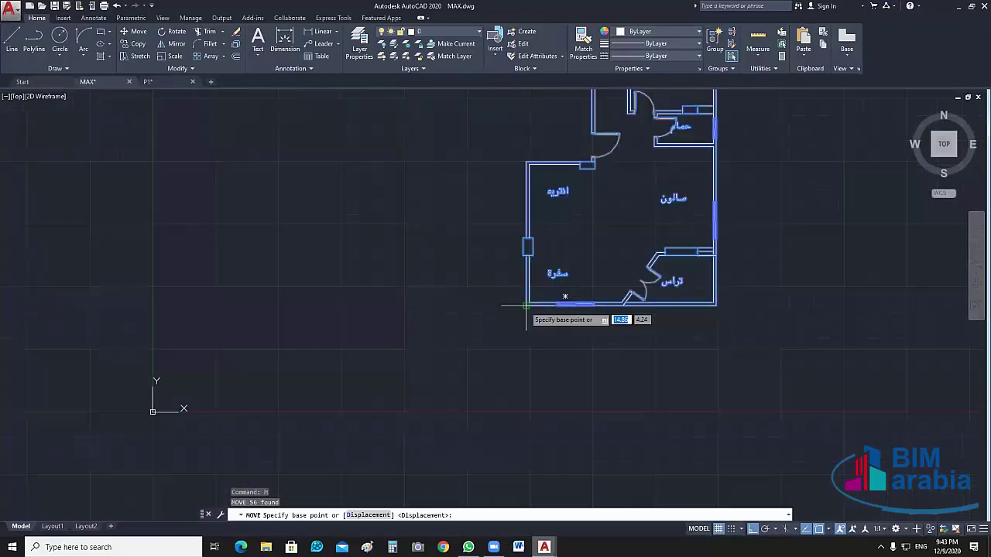
{"action": "left_click", "coordinate": [527, 359]}
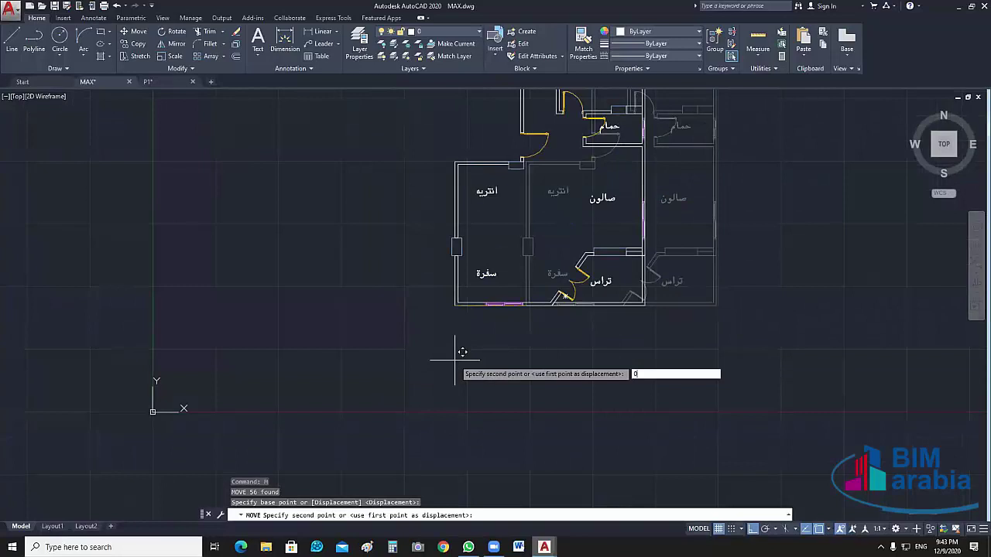
{"action": "type", "text": "15"}
{"action": "key", "text": "Escape"}
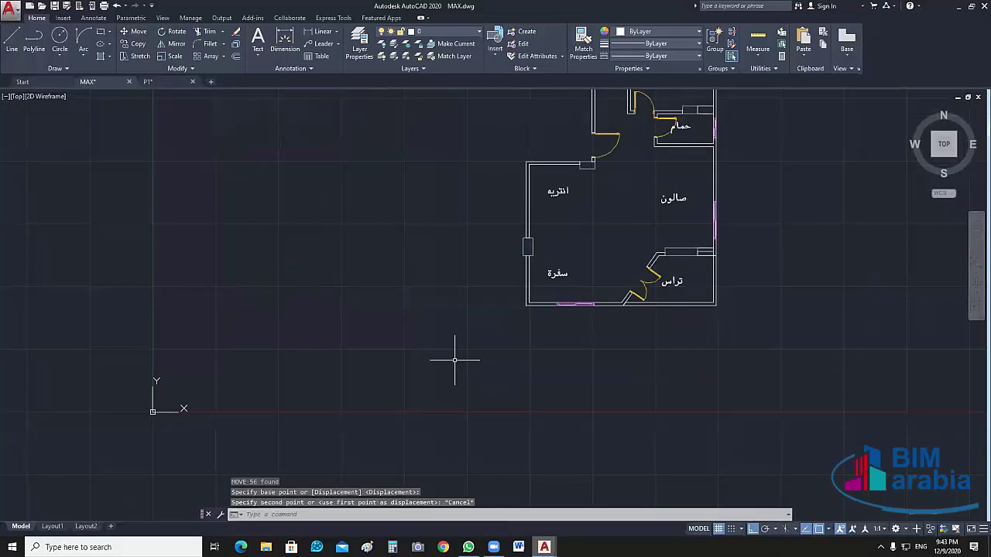
{"action": "key", "text": "Escape"}
{"action": "scroll", "coordinate": [736, 375], "scroll_direction": "down", "scroll_amount": 4}
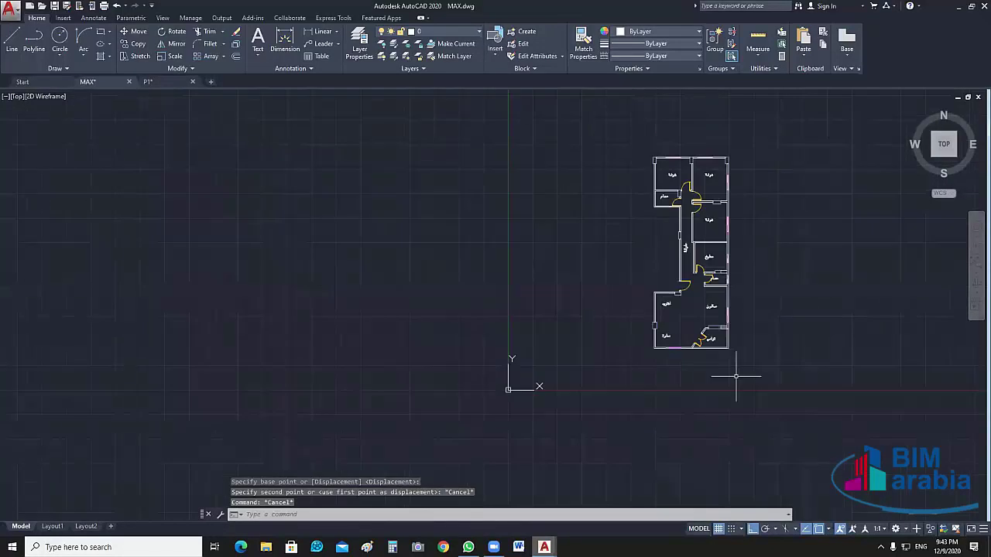
Select everything with Ctrl+A and start a second move, then abandon it
{"action": "key", "text": "ctrl+a"}
{"action": "type", "text": "m"}
{"action": "key", "text": "Return"}
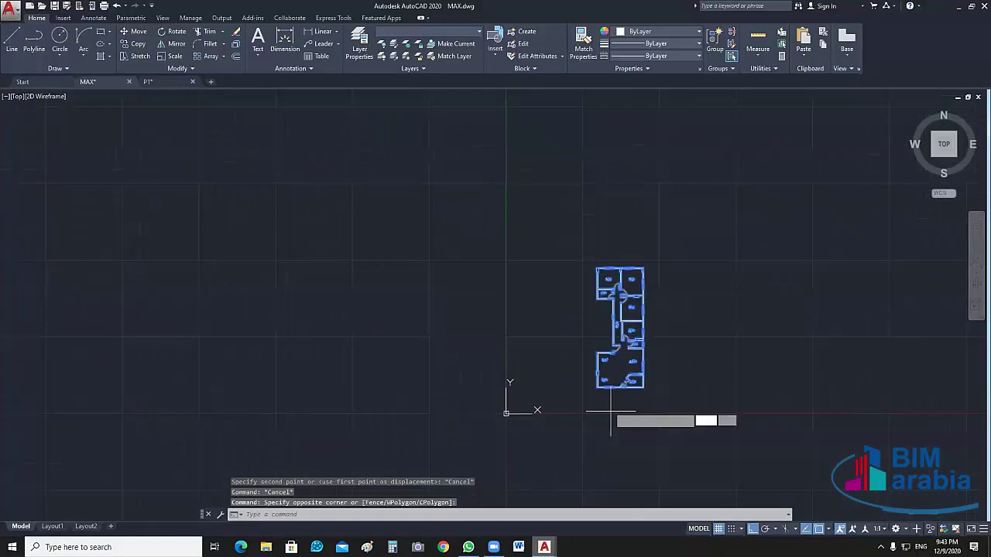
{"action": "scroll", "coordinate": [586, 375], "scroll_direction": "up", "scroll_amount": 2}
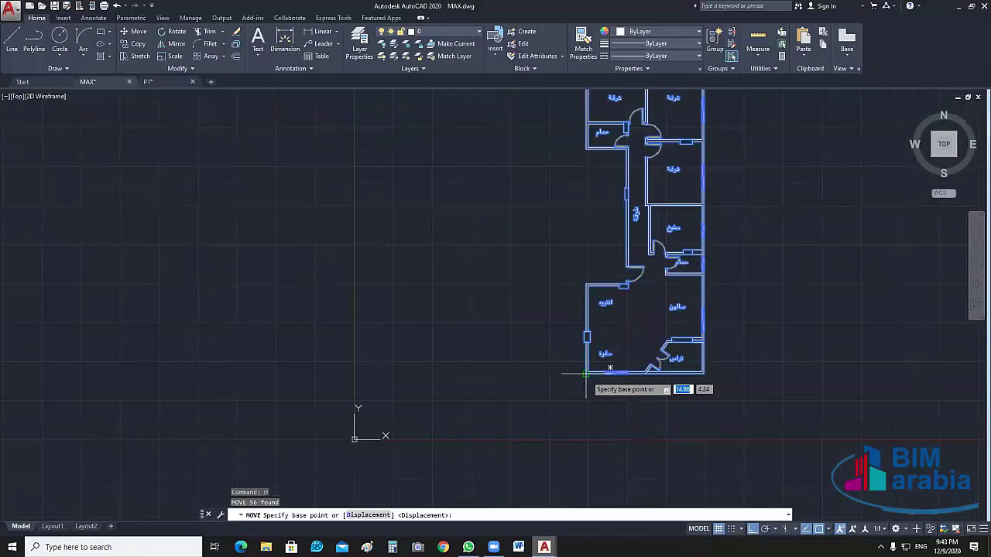
{"action": "left_click", "coordinate": [587, 374]}
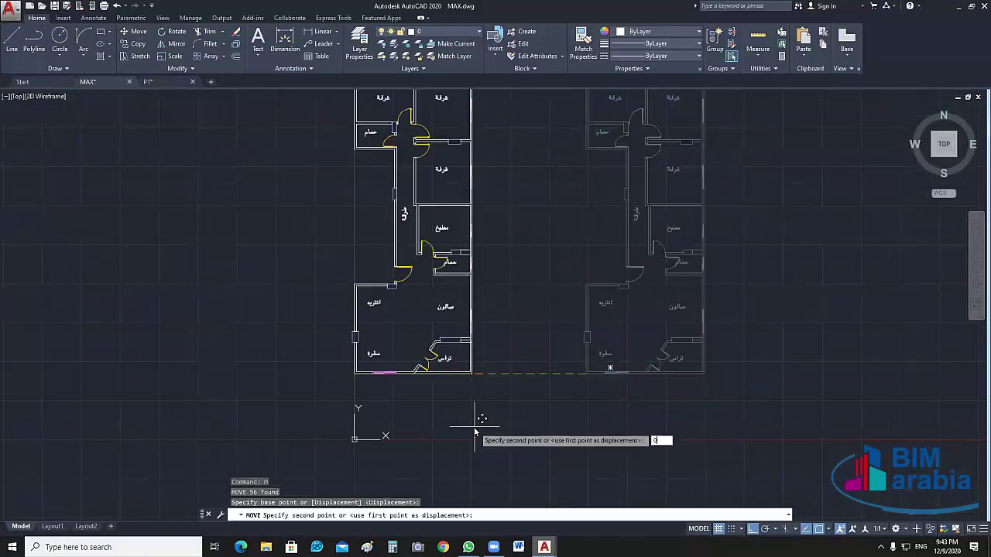
{"action": "type", "text": "0"}
{"action": "key", "text": "Return"}
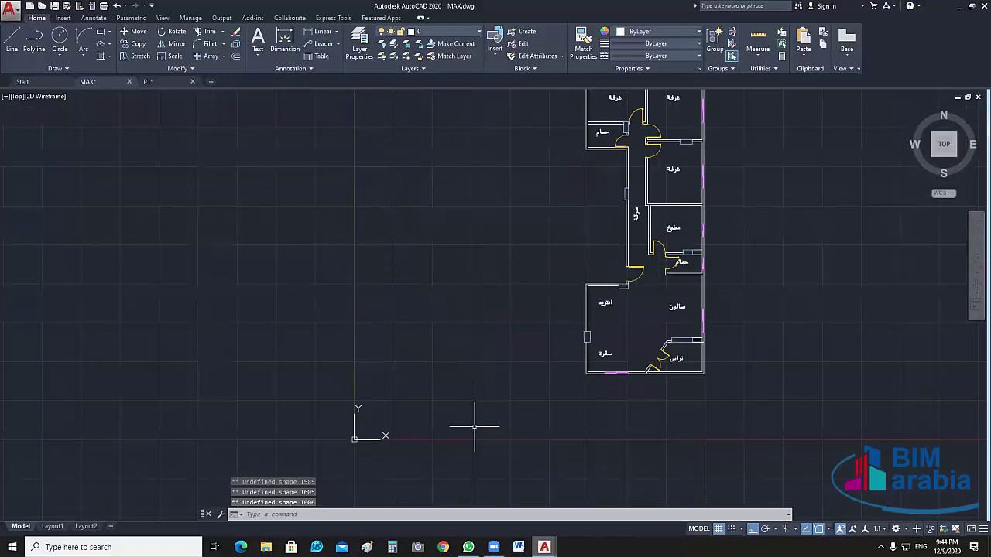
{"action": "scroll", "coordinate": [658, 401], "scroll_direction": "down", "scroll_amount": 3}
Crossing-select the plan and move its bottom-left corner to 0,0
{"action": "left_click", "coordinate": [710, 235]}
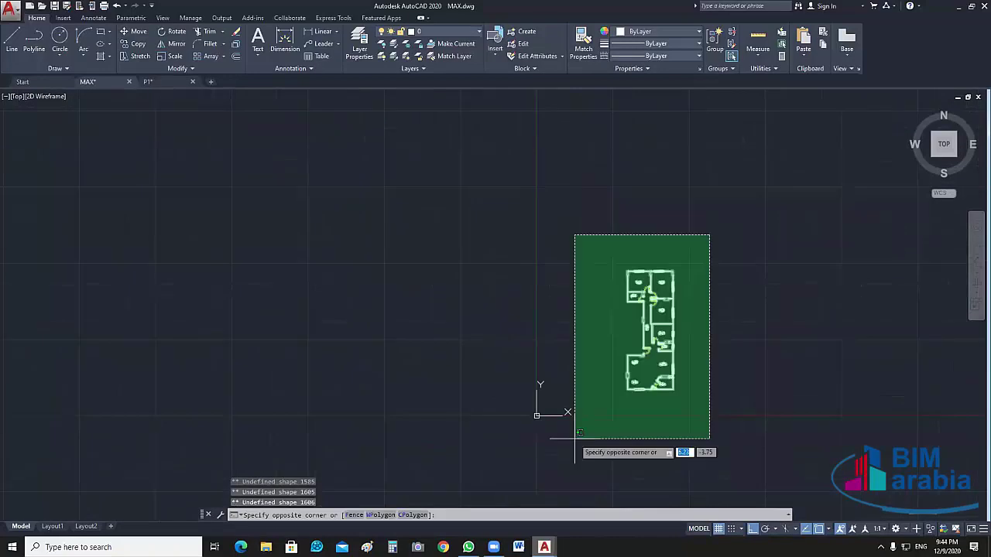
{"action": "left_click", "coordinate": [575, 438]}
{"action": "type", "text": "m"}
{"action": "key", "text": "Return"}
{"action": "scroll", "coordinate": [638, 410], "scroll_direction": "up", "scroll_amount": 3}
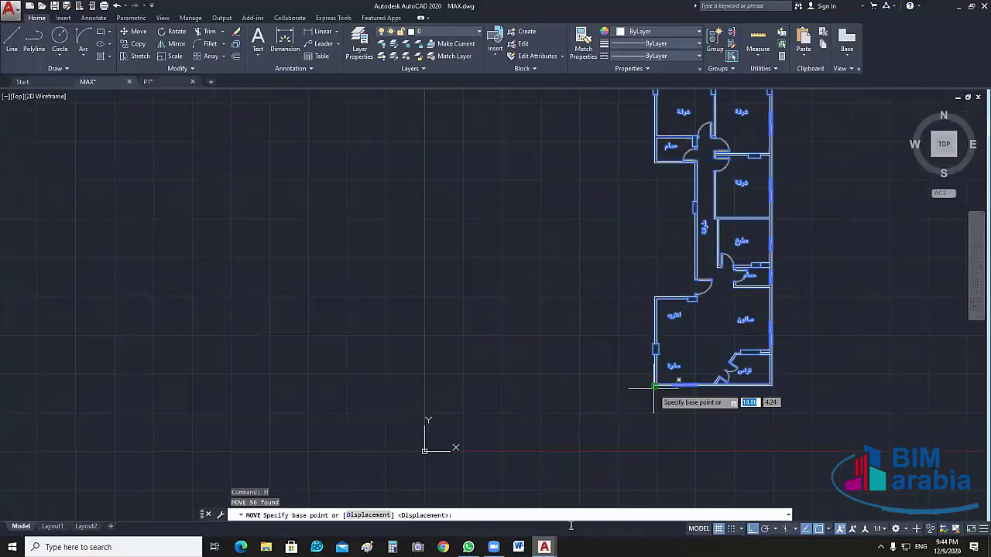
{"action": "left_click", "coordinate": [656, 385]}
{"action": "type", "text": "0,0"}
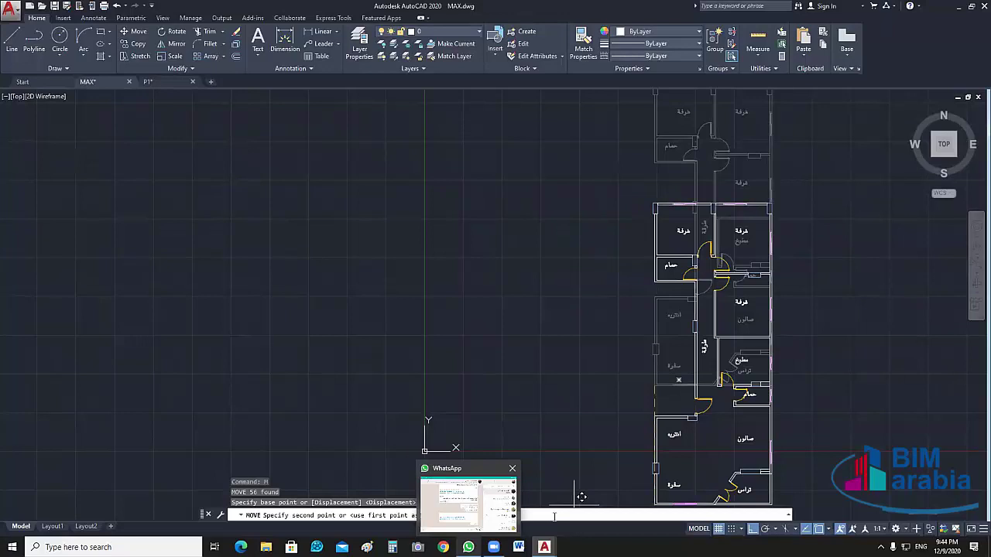
{"action": "key", "text": "Return"}
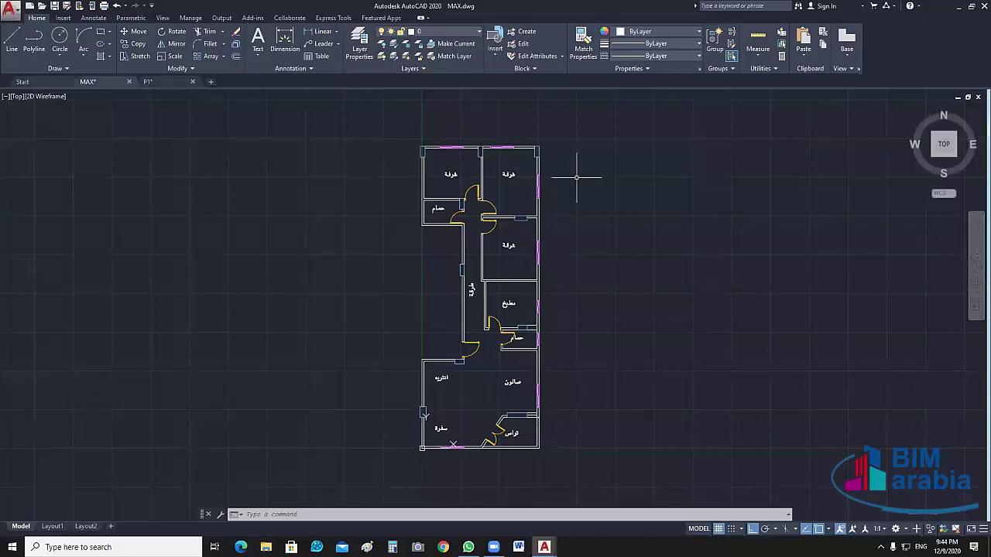
{"action": "scroll", "coordinate": [534, 187], "scroll_direction": "up", "scroll_amount": 5}
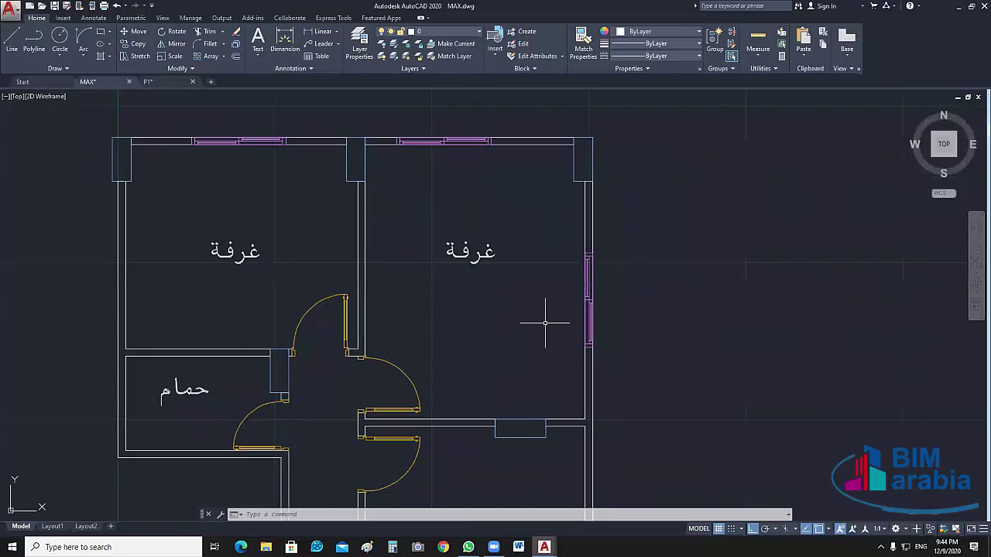
{"action": "scroll", "coordinate": [545, 323], "scroll_direction": "down", "scroll_amount": 5}
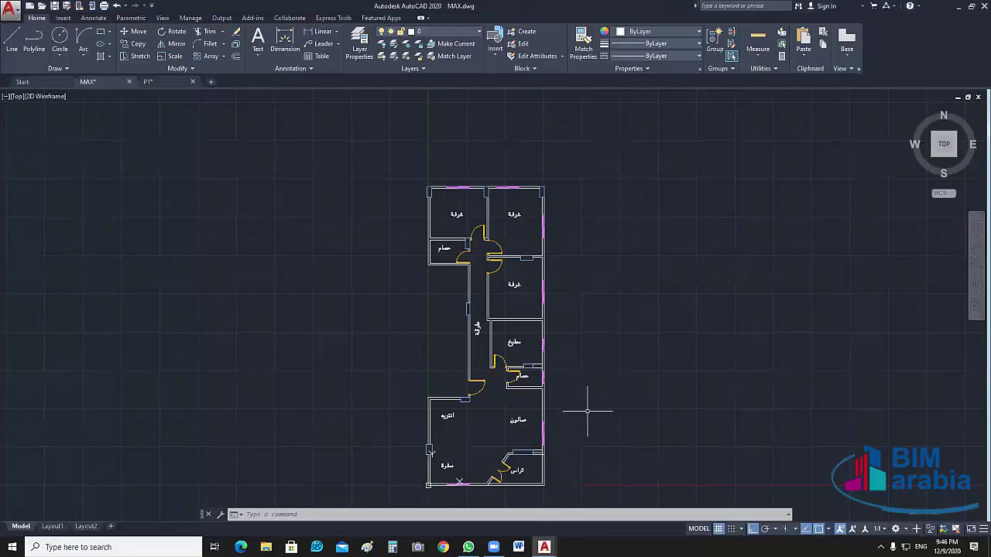
{"action": "middle_click_drag", "start_coordinate": [535, 443], "coordinate": [597, 417]}
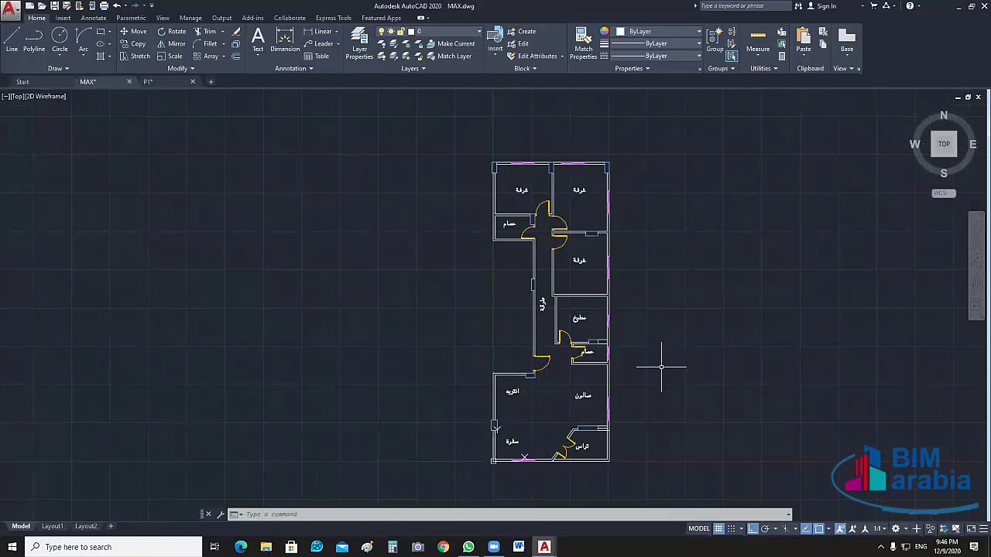
{"action": "scroll", "coordinate": [593, 255], "scroll_direction": "up", "scroll_amount": 5}
Dimension the 3.32 bedroom width and the 1.32 top-wall segment above it
{"action": "middle_click_drag", "start_coordinate": [593, 255], "coordinate": [597, 310]}
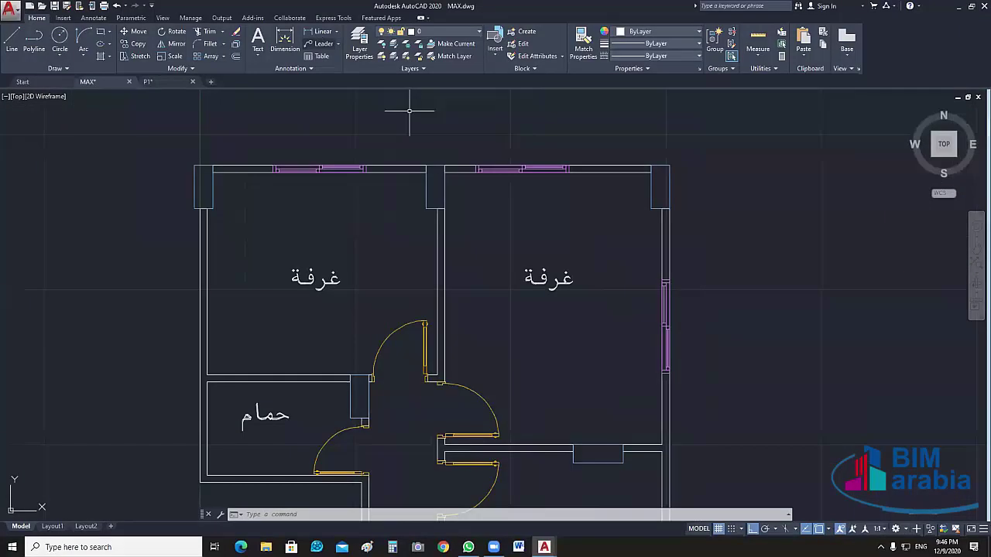
{"action": "left_click", "coordinate": [435, 187]}
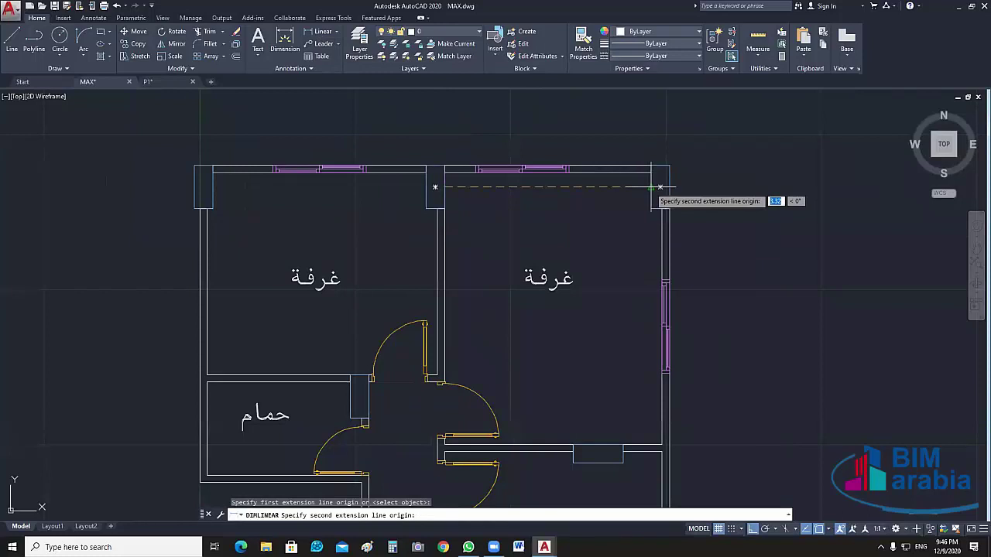
{"action": "left_click", "coordinate": [659, 187]}
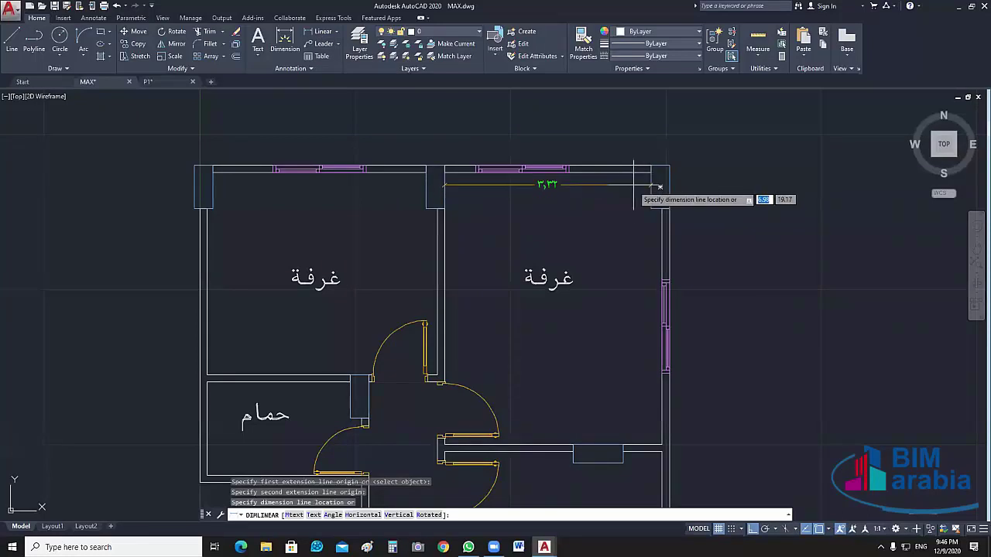
{"action": "left_click", "coordinate": [631, 197]}
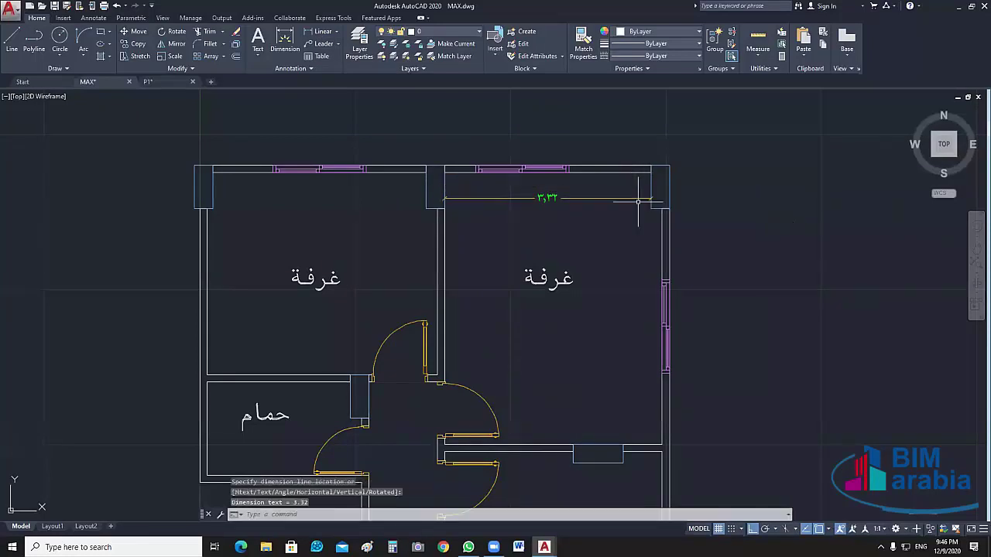
{"action": "scroll", "coordinate": [654, 192], "scroll_direction": "up", "scroll_amount": 4}
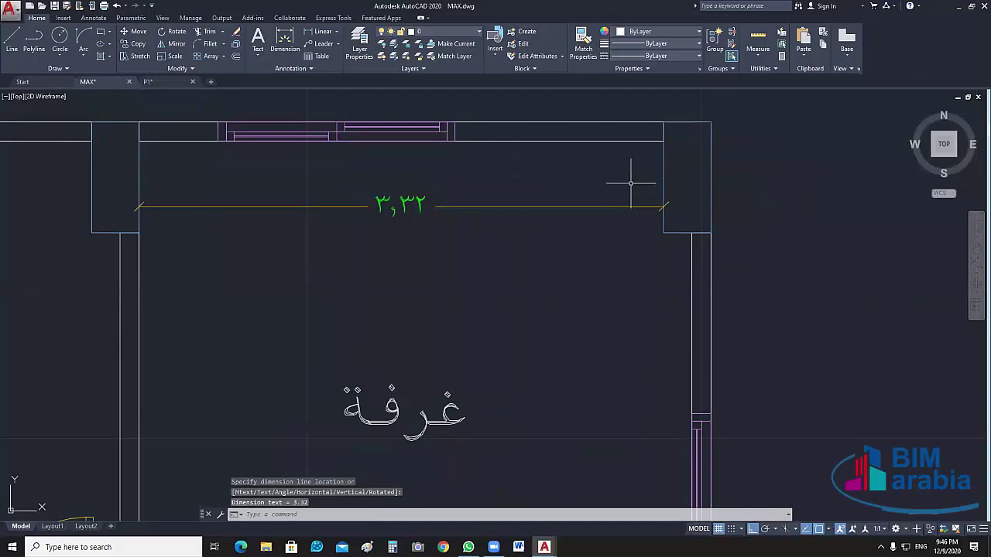
{"action": "key", "text": "Return"}
{"action": "left_click", "coordinate": [663, 141]}
{"action": "left_click", "coordinate": [455, 141]}
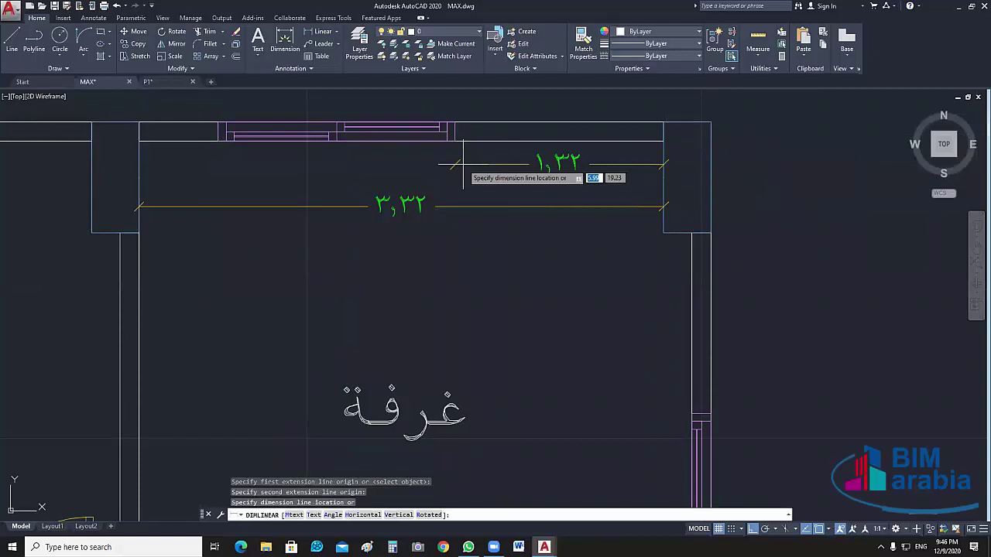
{"action": "left_click", "coordinate": [463, 164]}
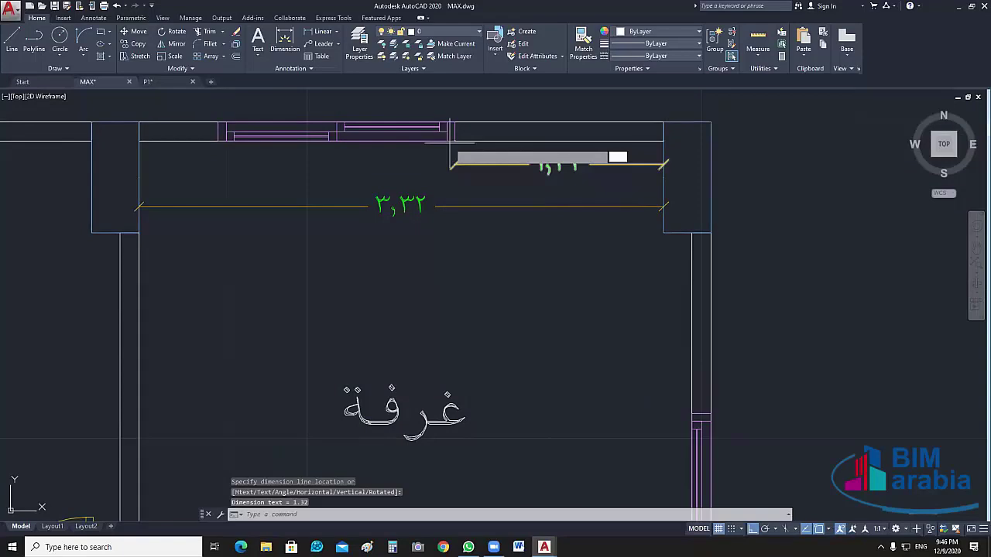
Add the 1.50 window span and 0.50 wall piece dimensions along the top wall
{"action": "key", "text": "Return"}
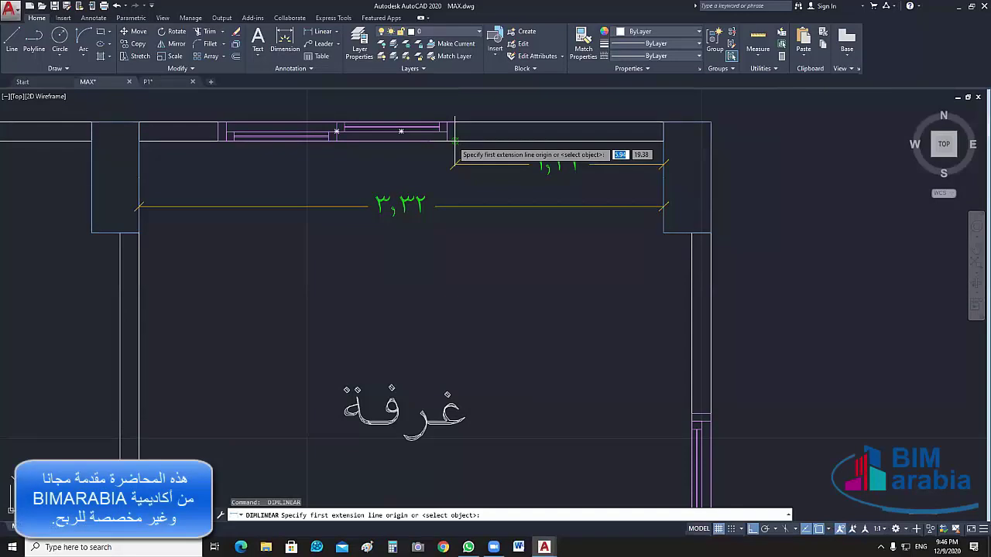
{"action": "left_click", "coordinate": [455, 141]}
{"action": "left_click", "coordinate": [221, 141]}
{"action": "left_click", "coordinate": [221, 164]}
{"action": "key", "text": "Return"}
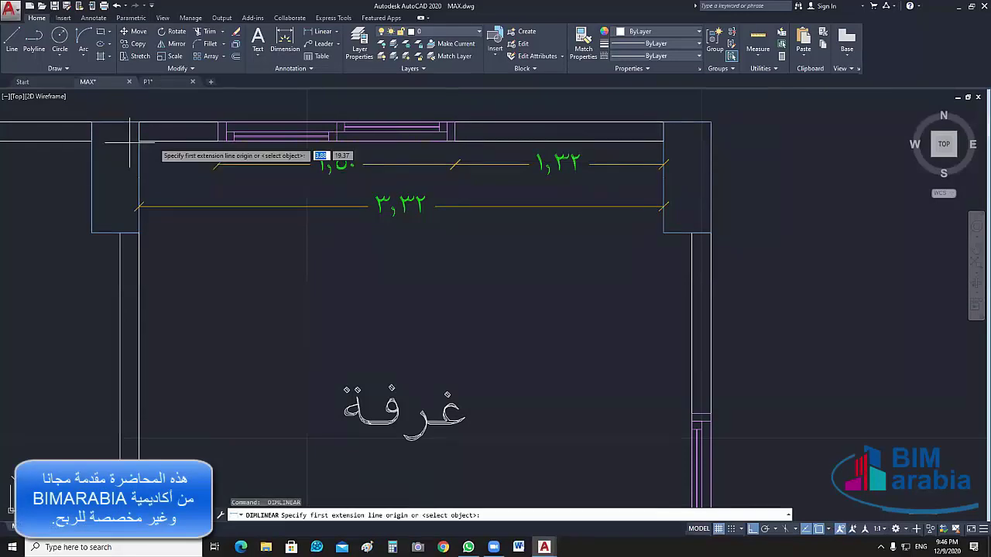
{"action": "left_click", "coordinate": [140, 141]}
{"action": "left_click", "coordinate": [217, 141]}
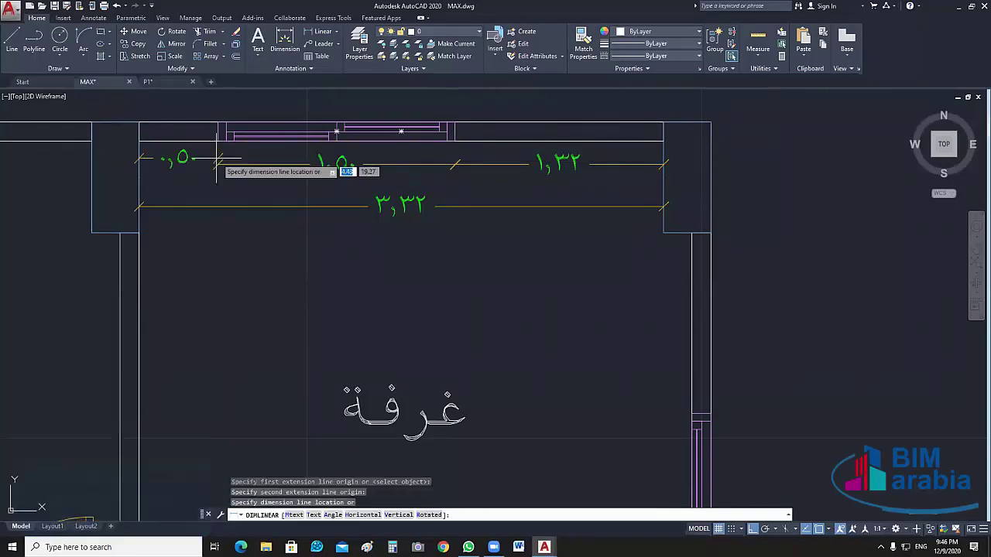
{"action": "left_click", "coordinate": [217, 160]}
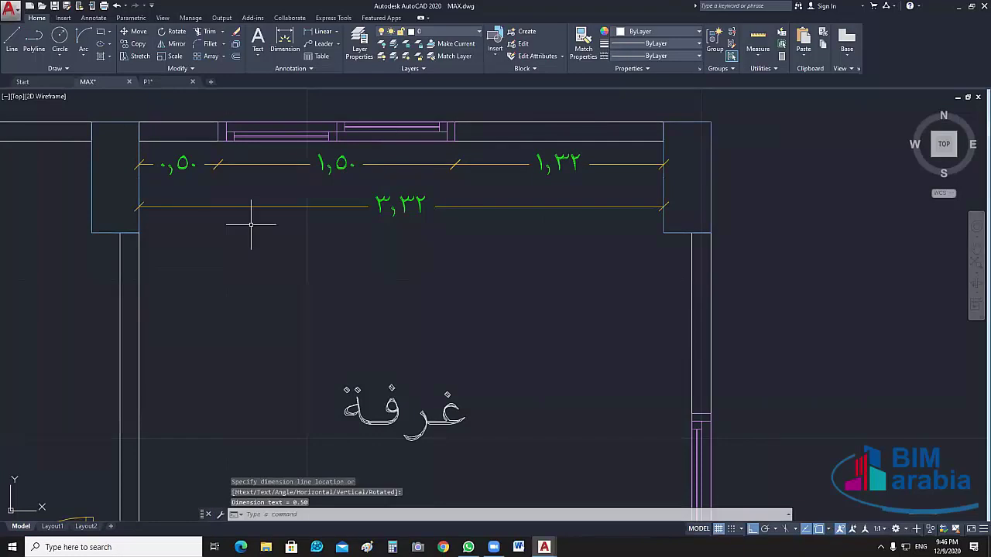
{"action": "middle_click_drag", "start_coordinate": [251, 225], "coordinate": [314, 207]}
{"action": "key", "text": "Return"}
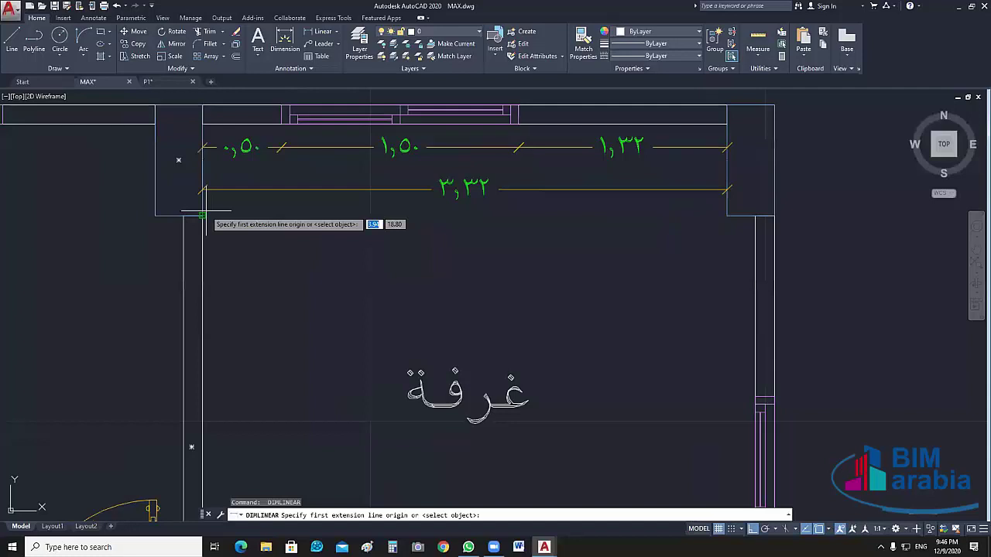
Dimension the bedroom's left wall at 3.37
{"action": "left_click", "coordinate": [204, 124]}
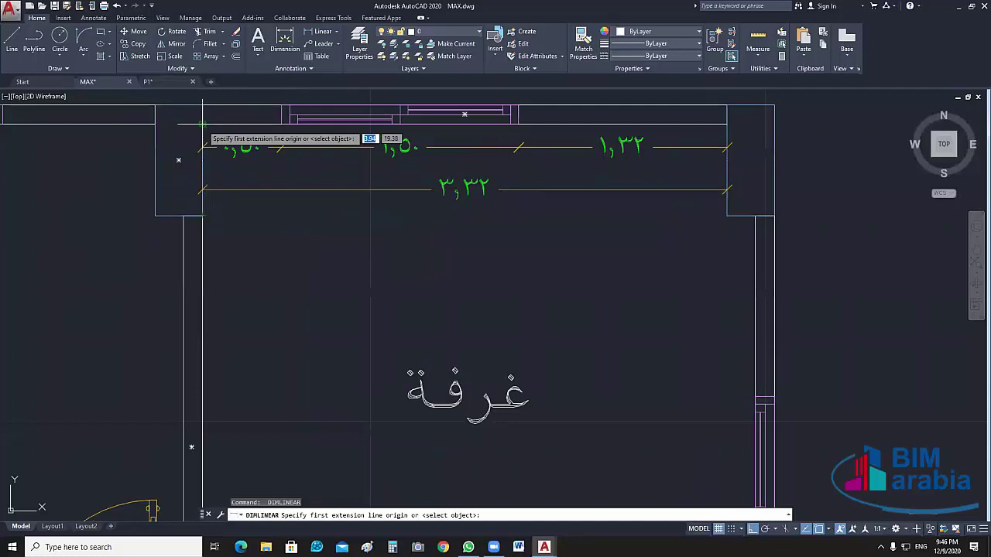
{"action": "scroll", "coordinate": [277, 354], "scroll_direction": "up", "scroll_amount": 3}
{"action": "left_click", "coordinate": [277, 354]}
{"action": "scroll", "coordinate": [377, 255], "scroll_direction": "down", "scroll_amount": 3}
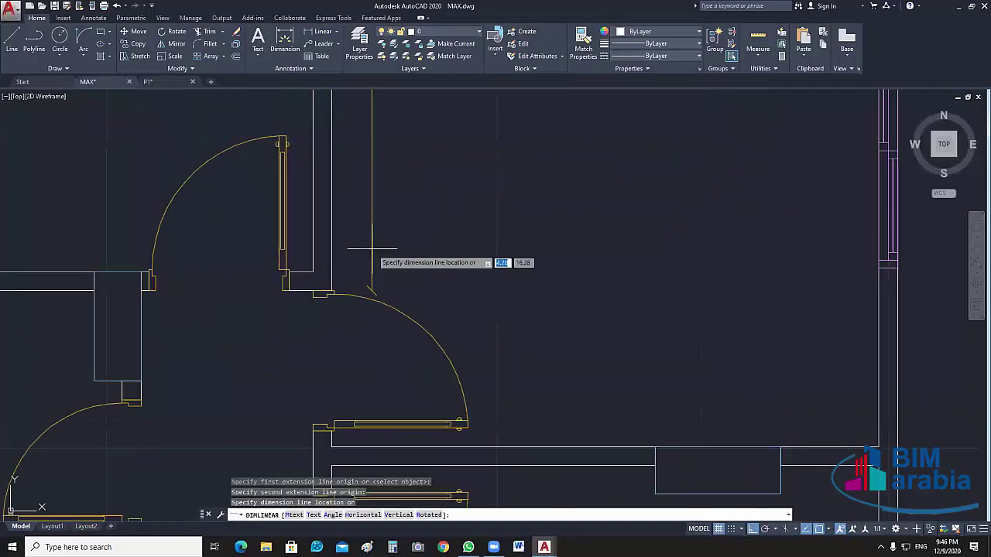
{"action": "left_click", "coordinate": [376, 255]}
{"action": "scroll", "coordinate": [376, 255], "scroll_direction": "down", "scroll_amount": 5}
{"action": "scroll", "coordinate": [303, 235], "scroll_direction": "up", "scroll_amount": 5}
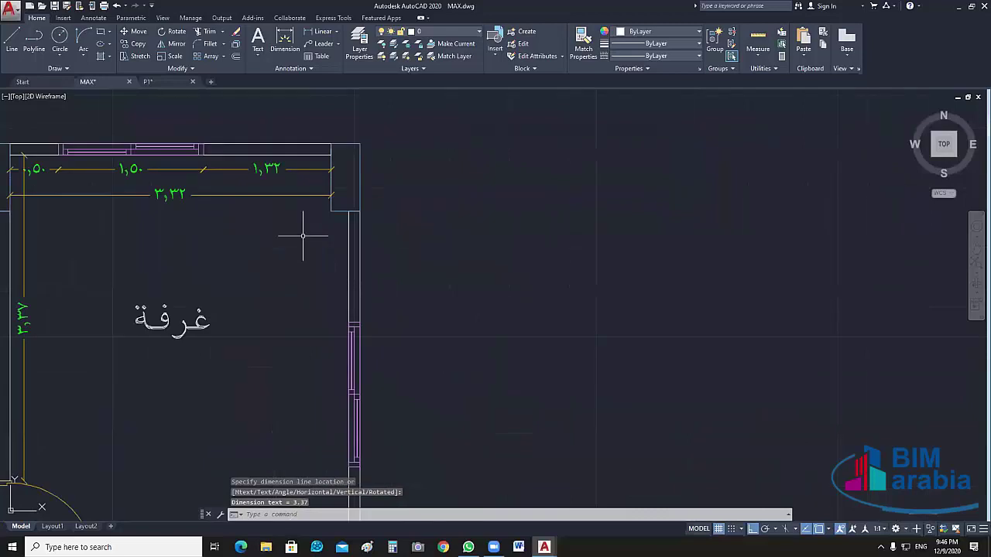
{"action": "middle_click_drag", "start_coordinate": [303, 235], "coordinate": [346, 245]}
Add a vertical 0.58 dimension on the top-right wall stub
{"action": "key", "text": "Return"}
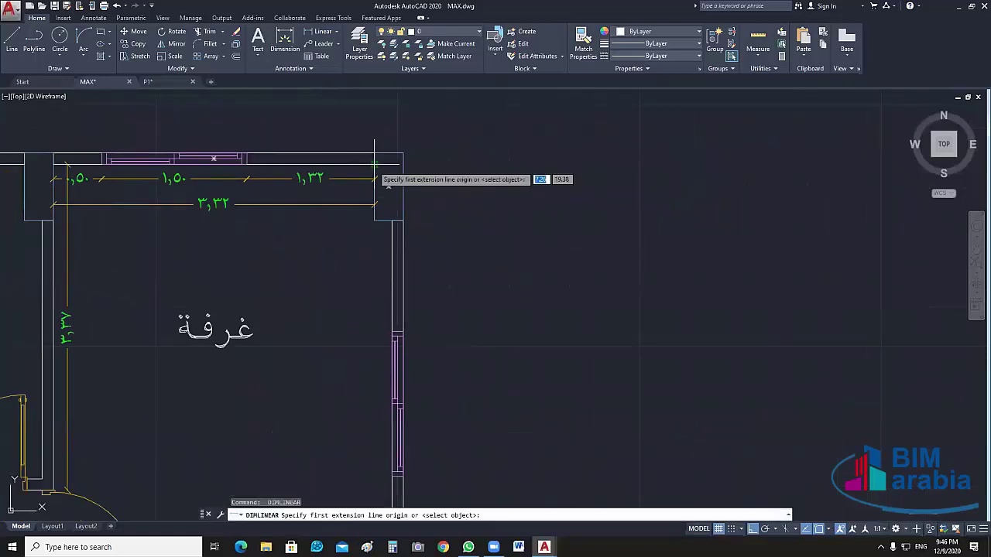
{"action": "left_click", "coordinate": [374, 164]}
{"action": "left_click", "coordinate": [374, 220]}
{"action": "left_click", "coordinate": [388, 192]}
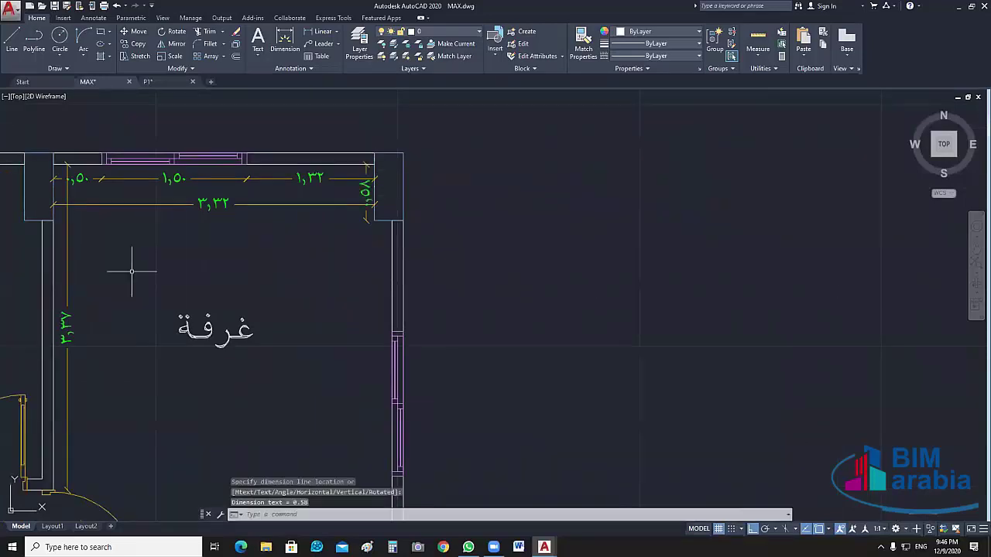
{"action": "scroll", "coordinate": [177, 210], "scroll_direction": "up", "scroll_amount": 3}
{"action": "scroll", "coordinate": [269, 264], "scroll_direction": "down", "scroll_amount": 5}
{"action": "scroll", "coordinate": [431, 233], "scroll_direction": "up", "scroll_amount": 5}
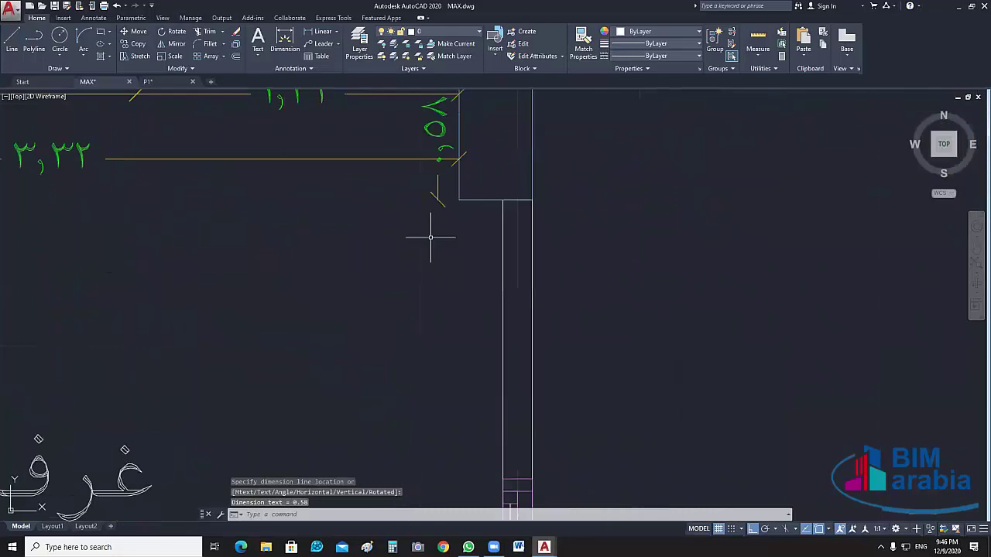
Dimension the upper right-wall segment at 1.15
{"action": "key", "text": "Return"}
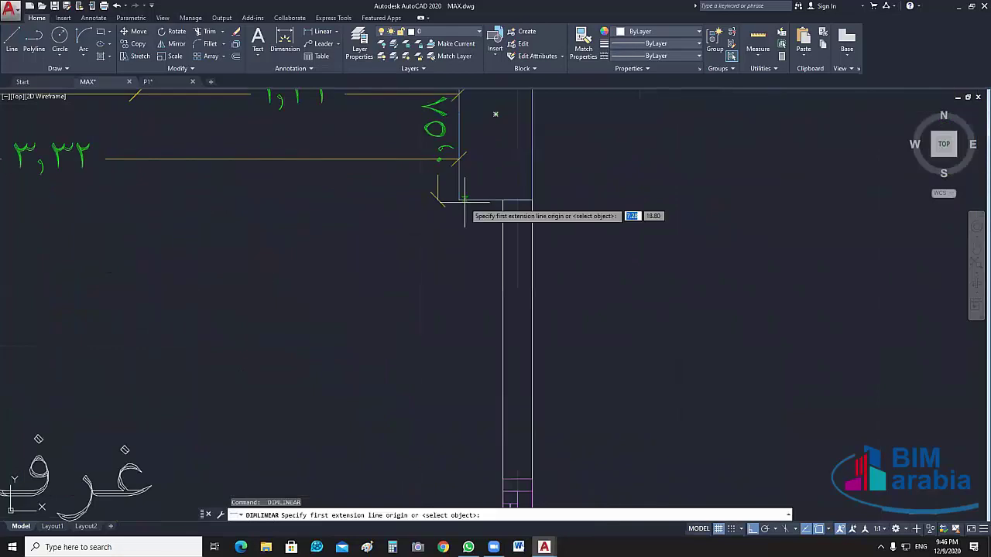
{"action": "left_click", "coordinate": [503, 202]}
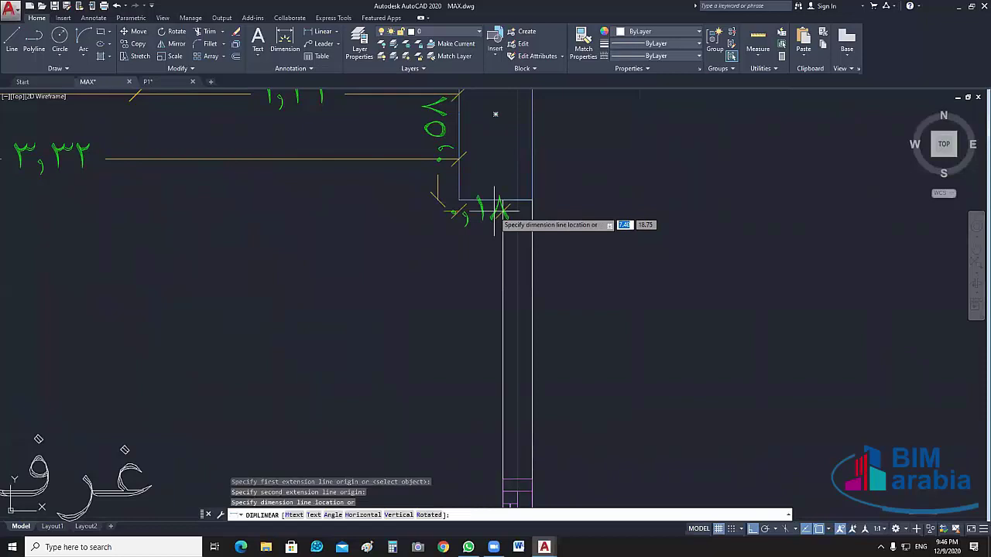
{"action": "middle_click_drag", "start_coordinate": [502, 466], "coordinate": [524, 154]}
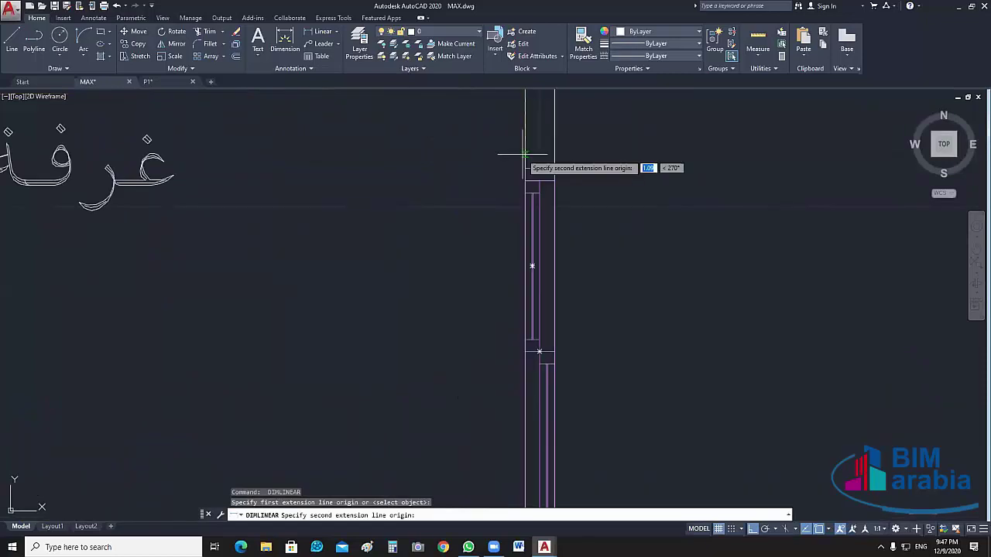
{"action": "left_click", "coordinate": [524, 168]}
{"action": "left_click", "coordinate": [490, 166]}
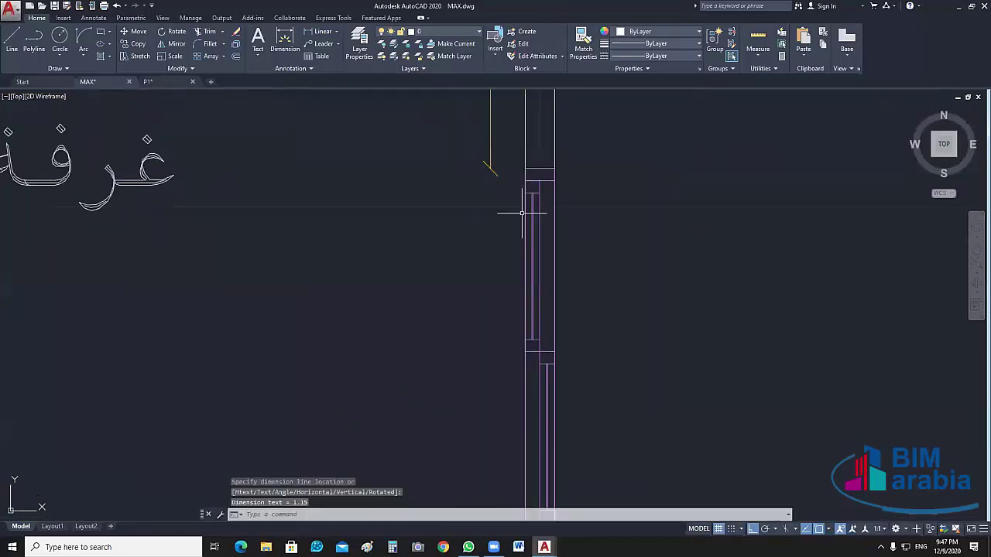
{"action": "key", "text": "Return"}
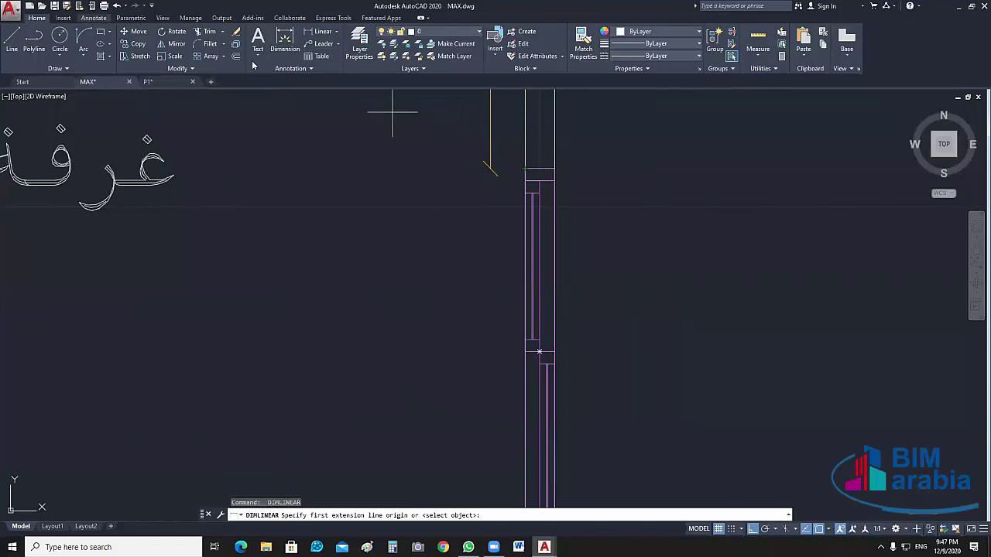
Finish the continued 1.50 and 1.15 chain down the right wall
{"action": "scroll", "coordinate": [252, 65], "scroll_direction": "down", "scroll_amount": 2}
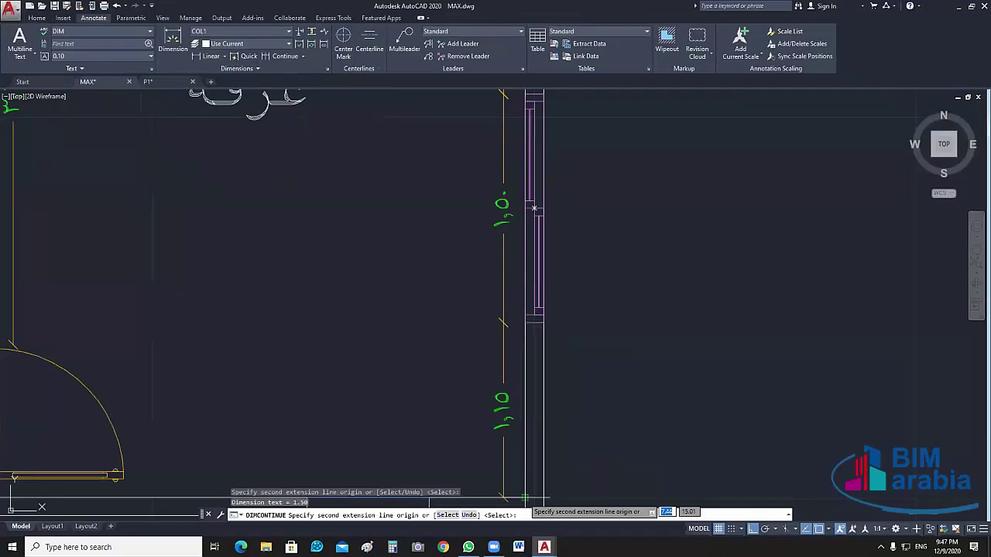
{"action": "key", "text": "Return"}
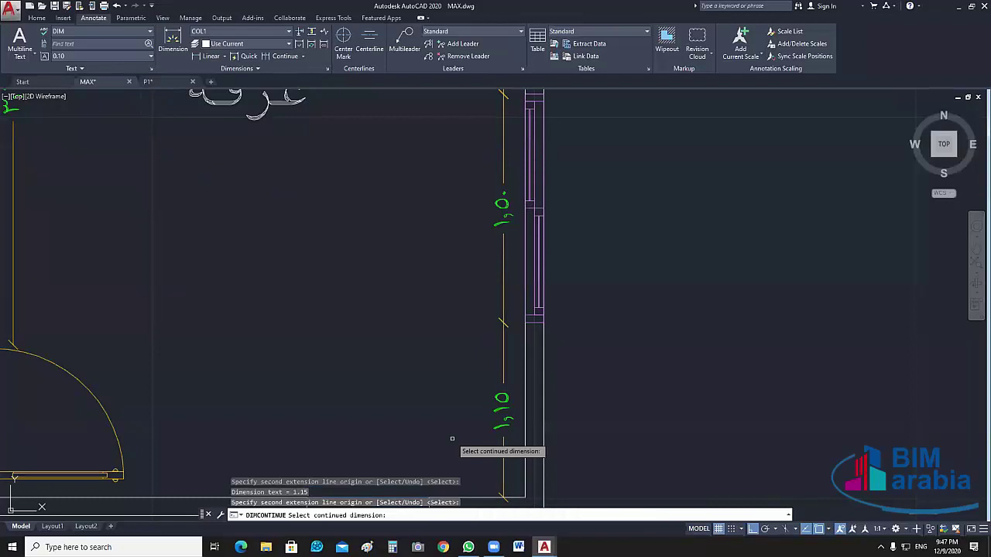
{"action": "key", "text": "Escape"}
{"action": "middle_click_drag", "start_coordinate": [452, 439], "coordinate": [452, 277]}
Dimension the bedroom's bottom wall at 2.47
{"action": "left_click", "coordinate": [207, 56]}
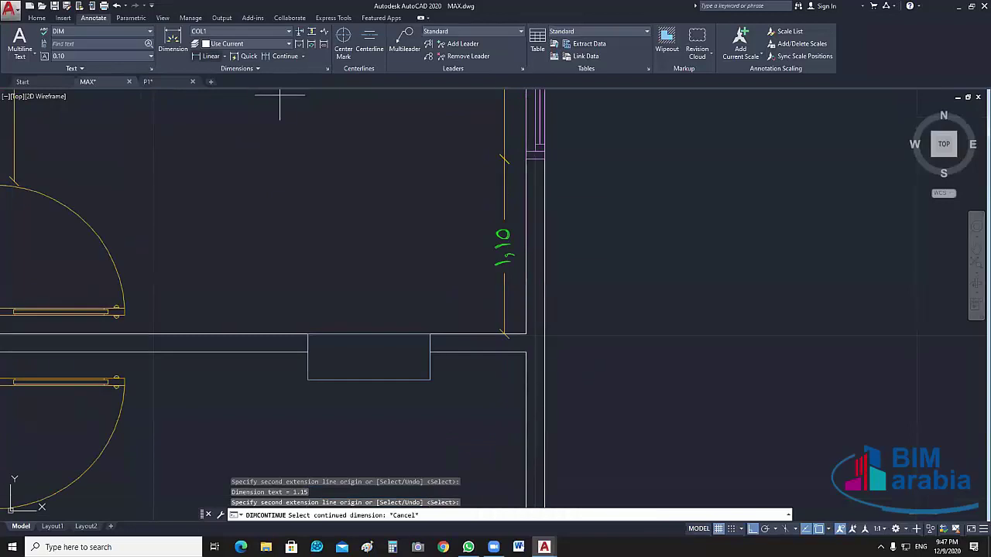
{"action": "left_click", "coordinate": [526, 335]}
{"action": "left_click", "coordinate": [147, 334]}
{"action": "left_click", "coordinate": [147, 314]}
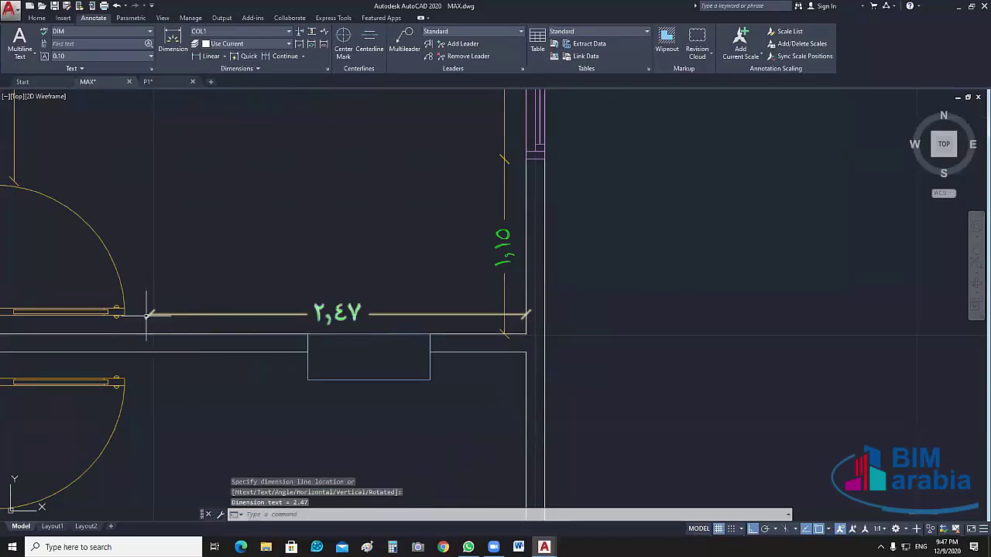
{"action": "middle_click_drag", "start_coordinate": [147, 315], "coordinate": [344, 371]}
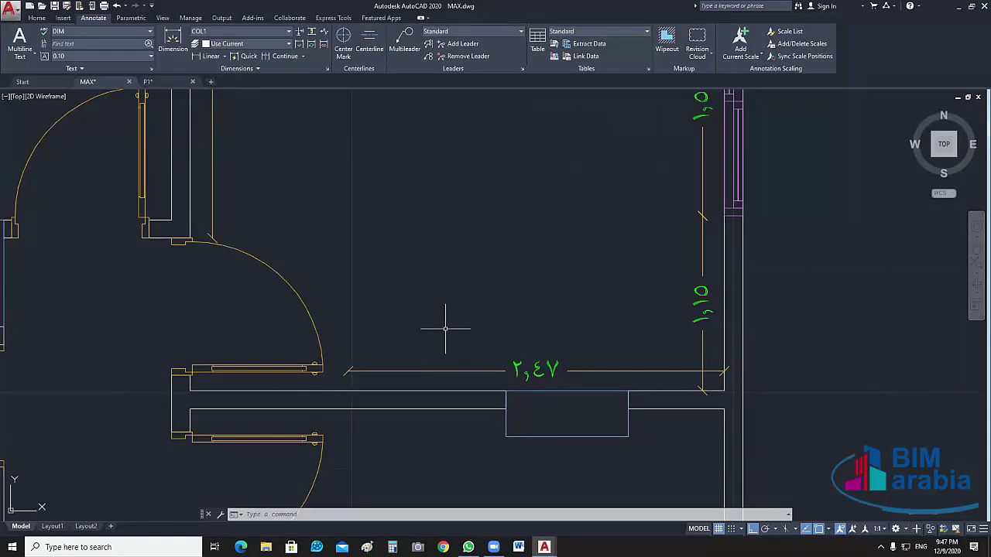
{"action": "scroll", "coordinate": [464, 300], "scroll_direction": "down", "scroll_amount": 4}
Review the fully dimensioned bedroom, then minimise AutoCAD to the desktop with Win+D
{"action": "middle_click_drag", "start_coordinate": [464, 300], "coordinate": [470, 378]}
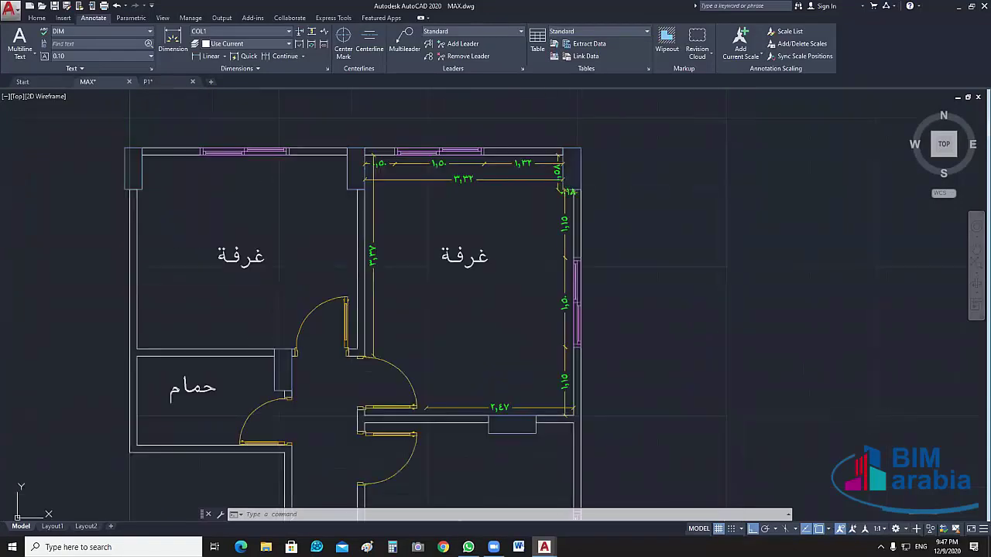
{"action": "middle_click_drag", "start_coordinate": [483, 316], "coordinate": [487, 319]}
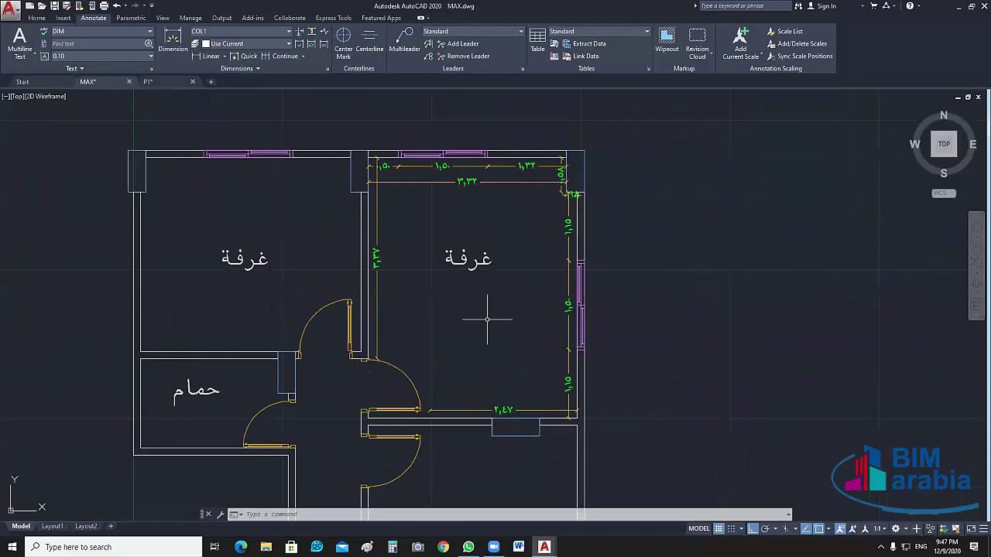
{"action": "scroll", "coordinate": [487, 318], "scroll_direction": "up", "scroll_amount": 2}
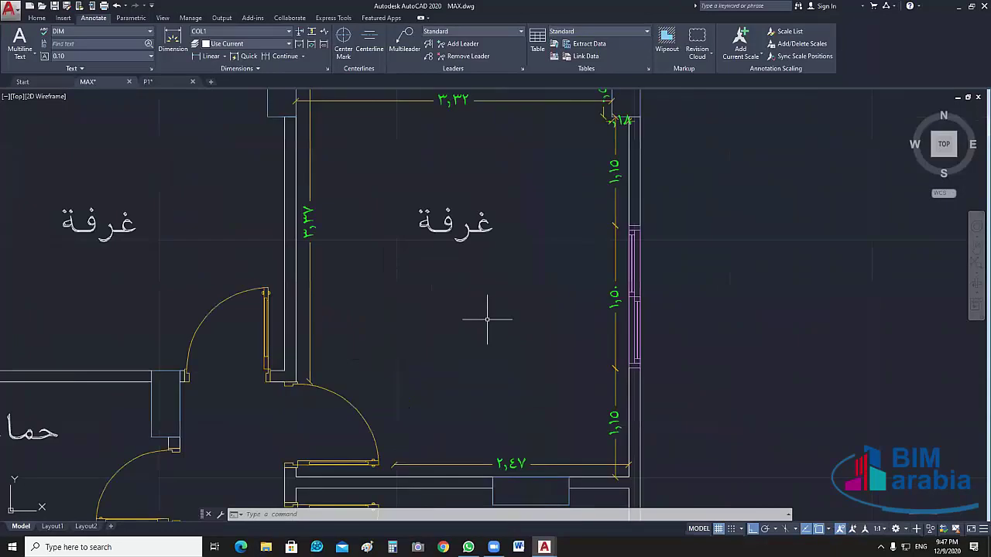
{"action": "scroll", "coordinate": [487, 318], "scroll_direction": "down", "scroll_amount": 2}
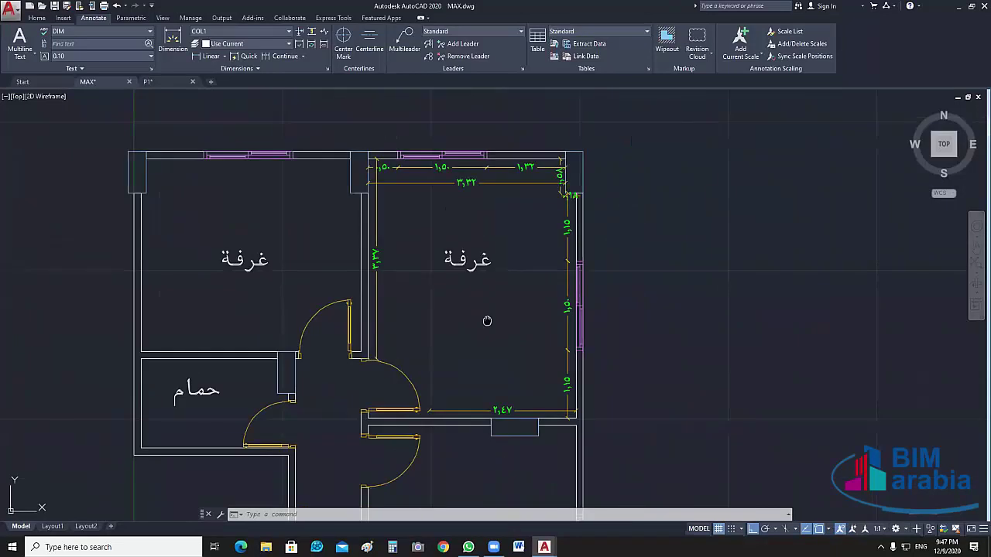
{"action": "middle_click_drag", "start_coordinate": [487, 321], "coordinate": [484, 323]}
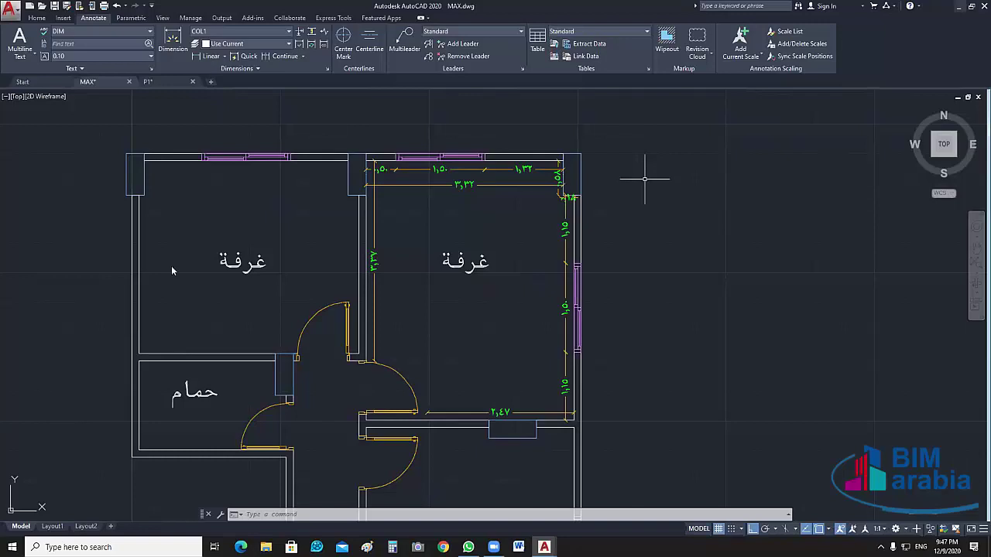
{"action": "key", "text": "super+d"}
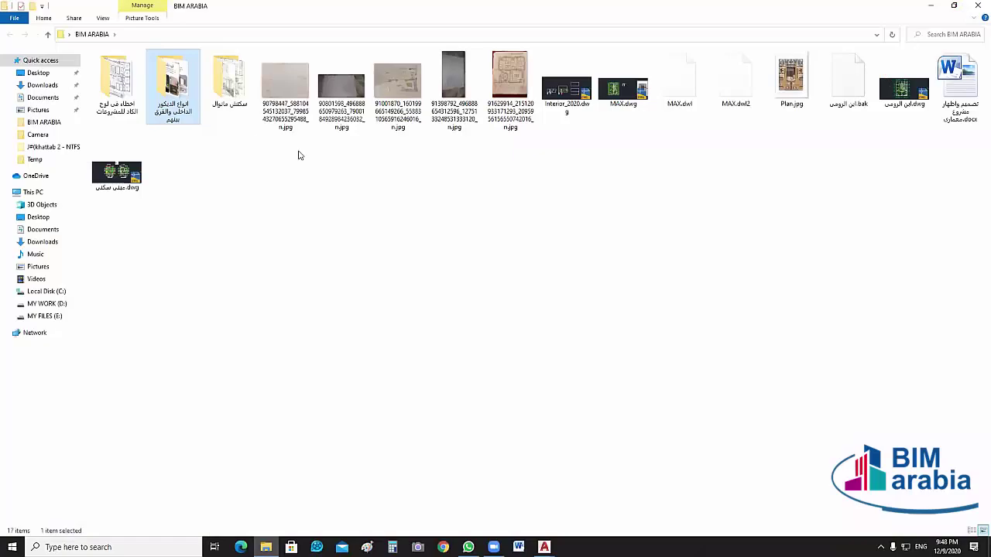
From This PC, open MY WORK (D:) and the Interior Desinge folder in My Cources
{"action": "key", "text": "super+e"}
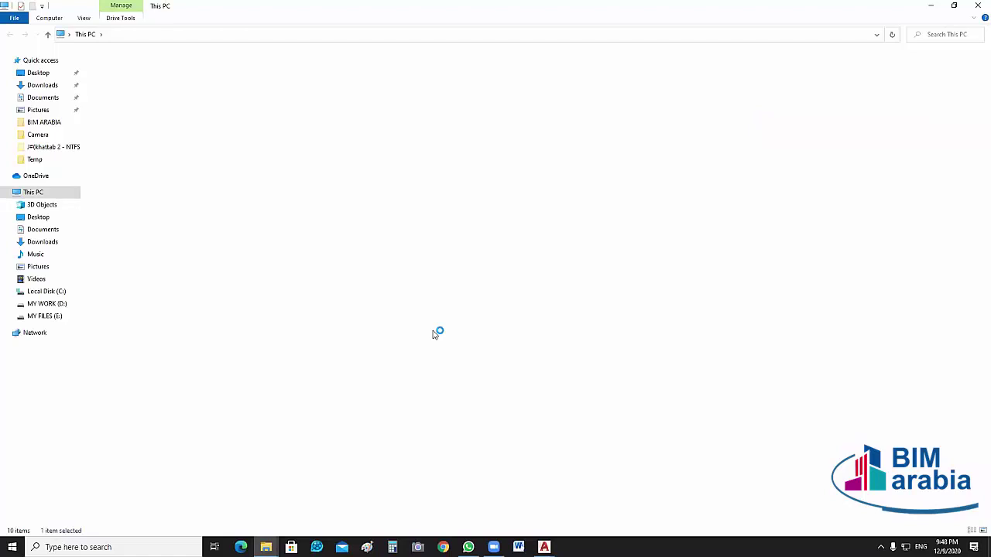
{"action": "double_click", "coordinate": [436, 333]}
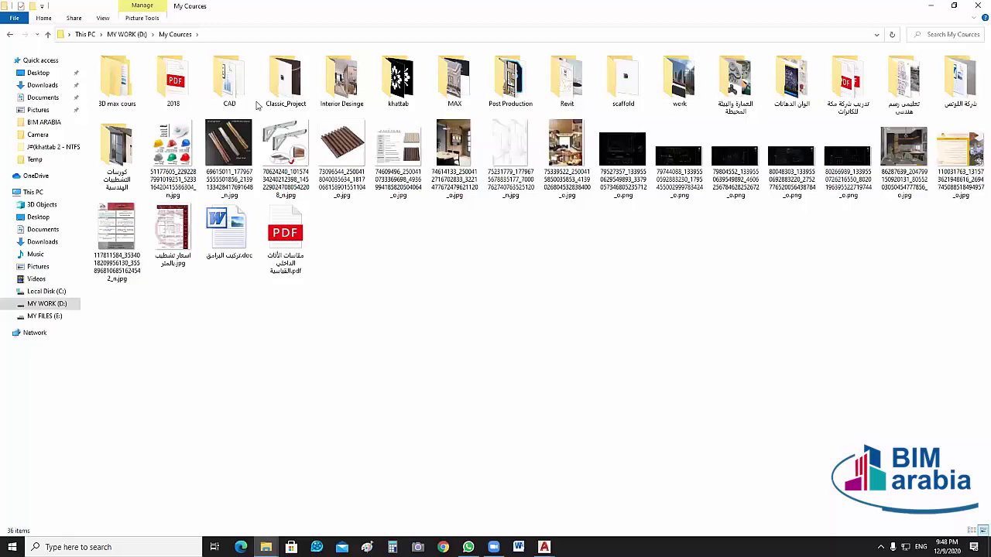
{"action": "left_click", "coordinate": [338, 79]}
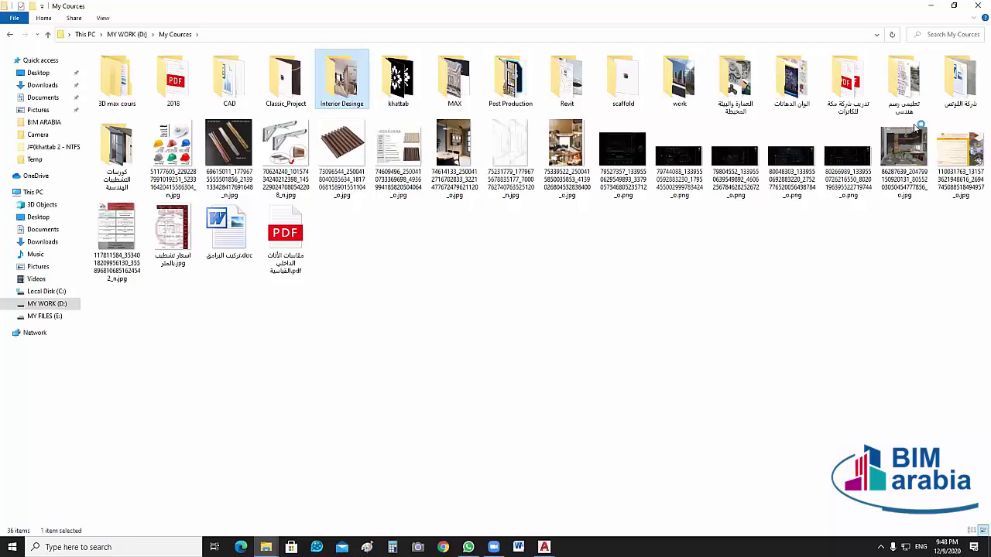
{"action": "key", "text": "Return"}
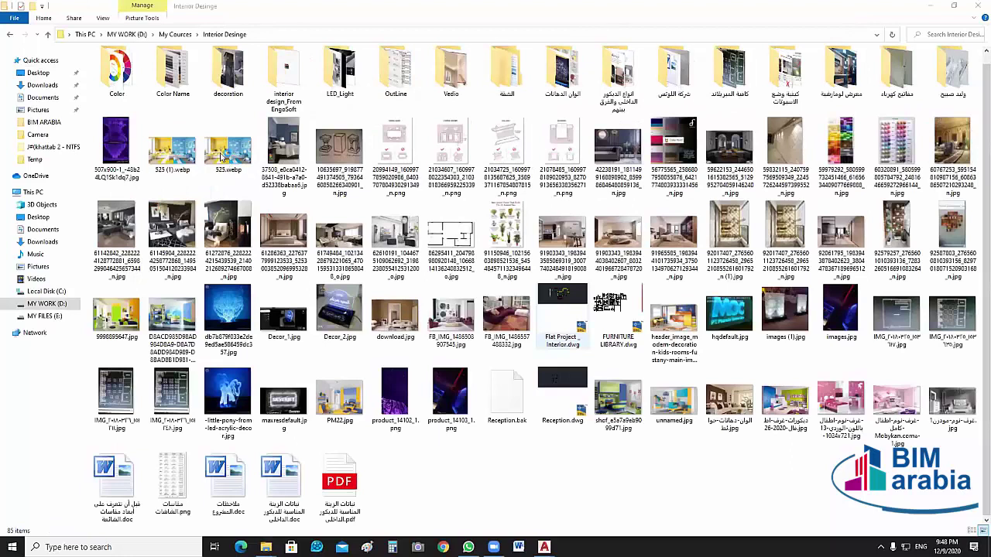
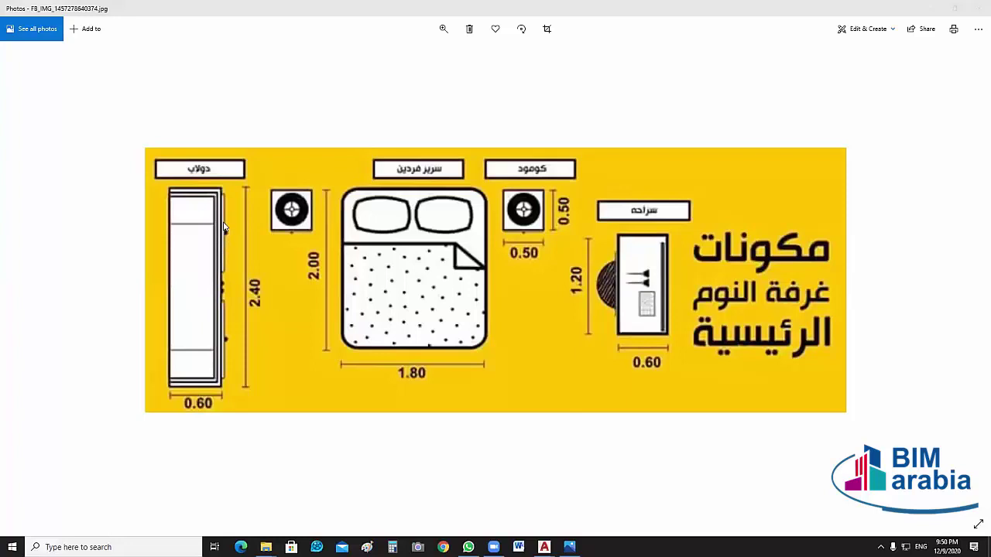
Review the bedroom furniture dimensions image, then bring the MAX.dwg floor plan forward
{"action": "left_click", "coordinate": [225, 233]}
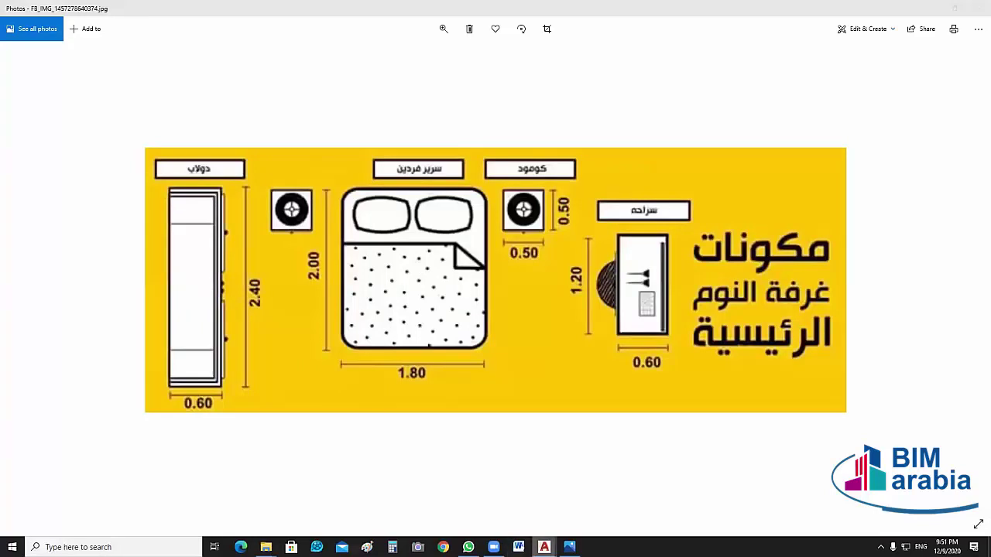
{"action": "left_click", "coordinate": [545, 547]}
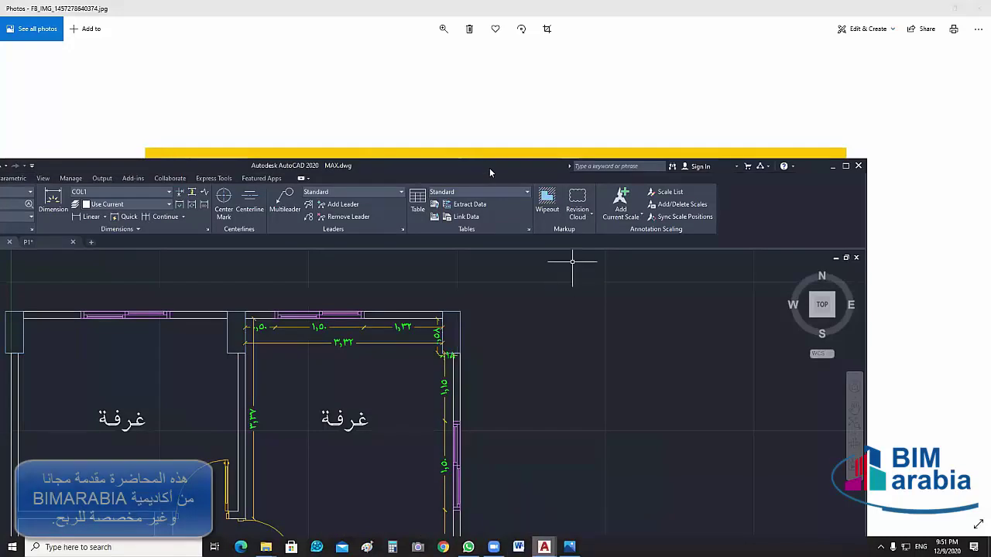
Collapse the ribbon to panel buttons, nudge the plan up, and switch to the furniture image
{"action": "left_click", "coordinate": [847, 167]}
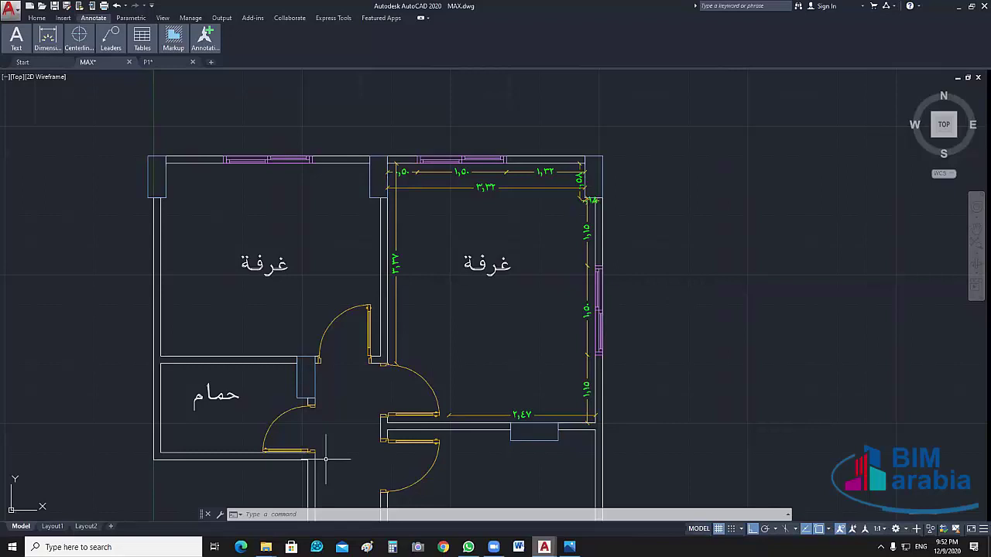
{"action": "middle_click_drag", "start_coordinate": [295, 431], "coordinate": [298, 414]}
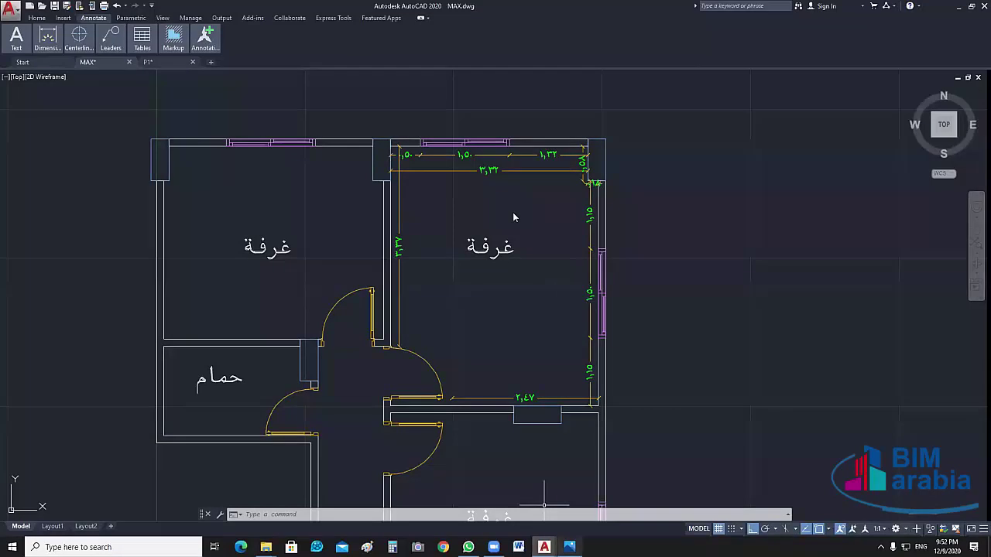
{"action": "key", "text": "alt+Tab"}
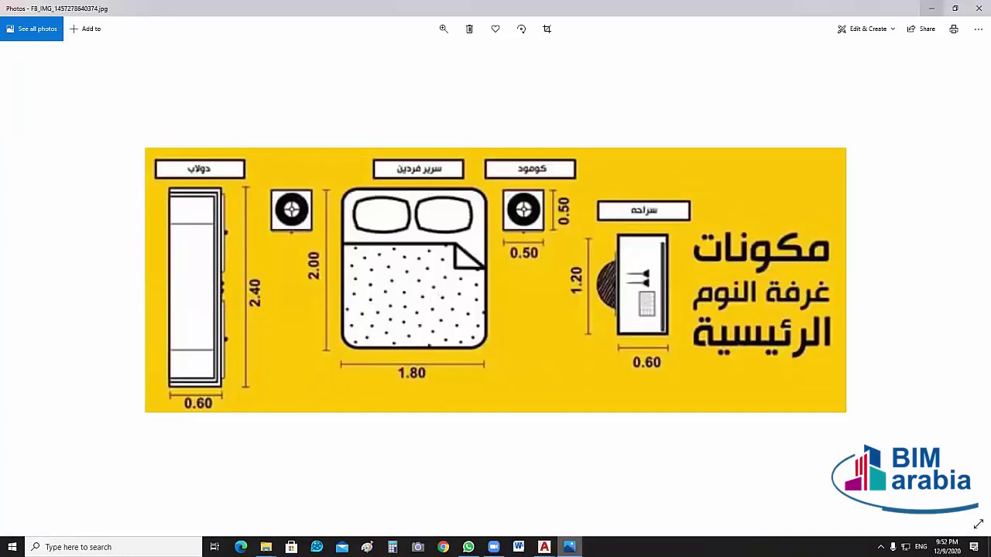
Return to MAX.dwg, recheck the furniture image, and pan/zoom until both rooms and the bathroom are centred
{"action": "key", "text": "alt+Tab"}
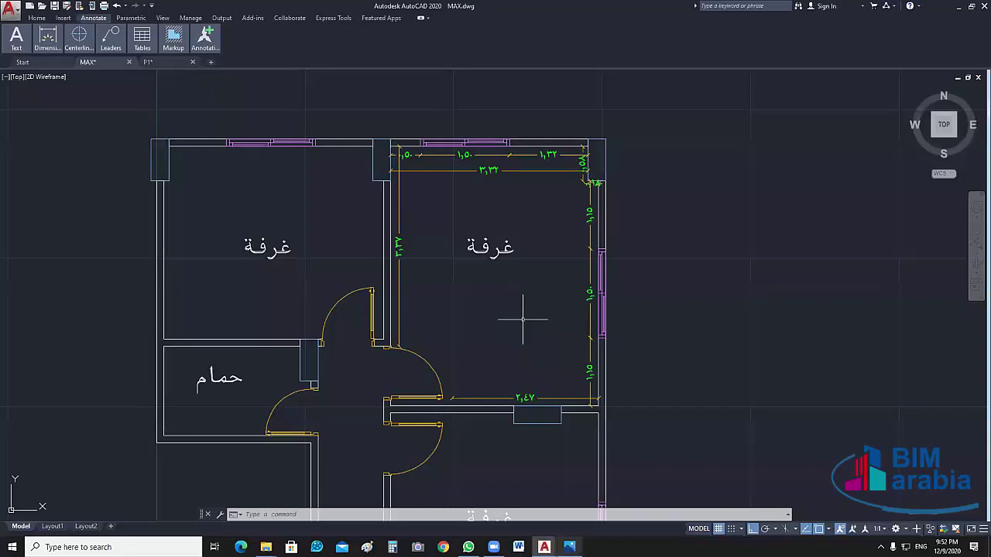
{"action": "middle_click_drag", "start_coordinate": [523, 319], "coordinate": [542, 338]}
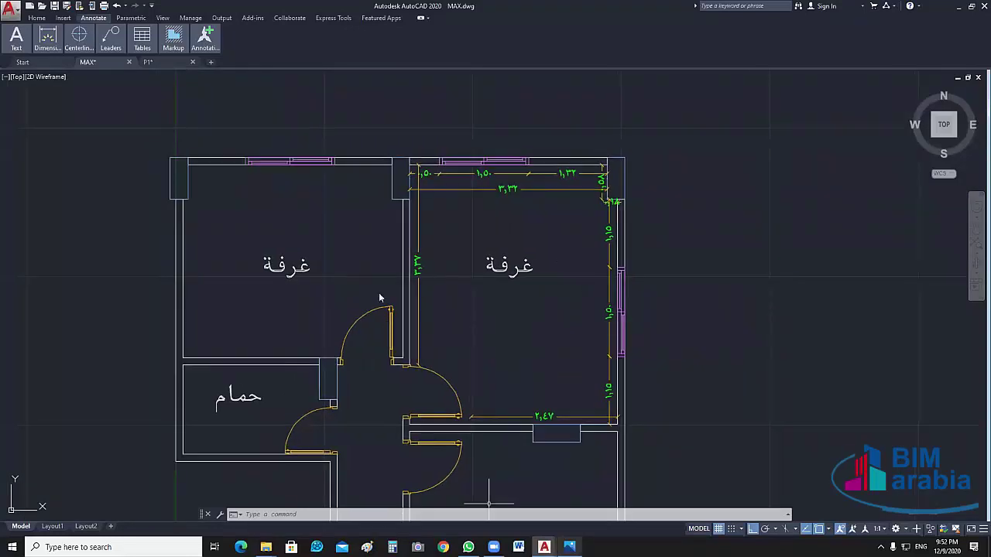
{"action": "key", "text": "alt+Tab"}
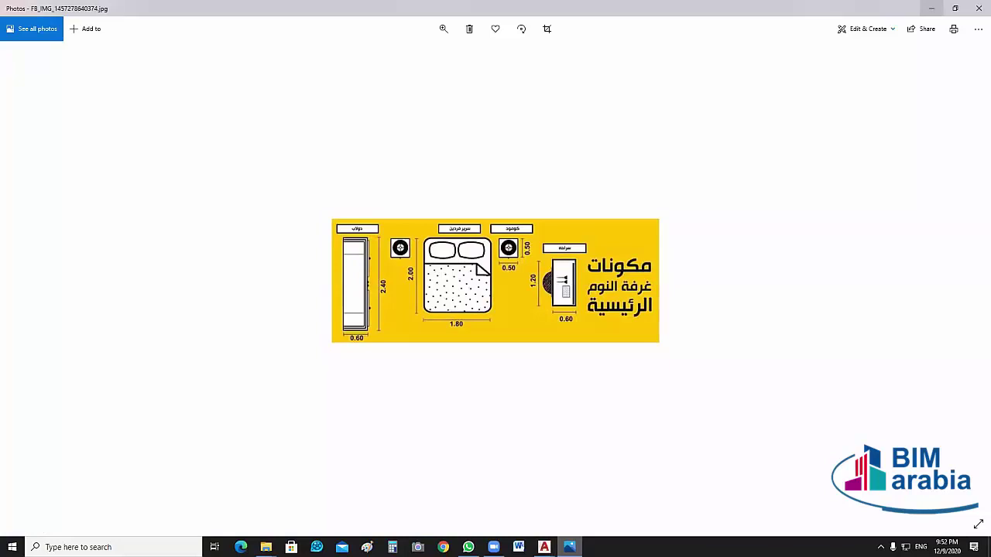
{"action": "key", "text": "alt+Tab"}
{"action": "scroll", "coordinate": [576, 416], "scroll_direction": "up", "scroll_amount": 5}
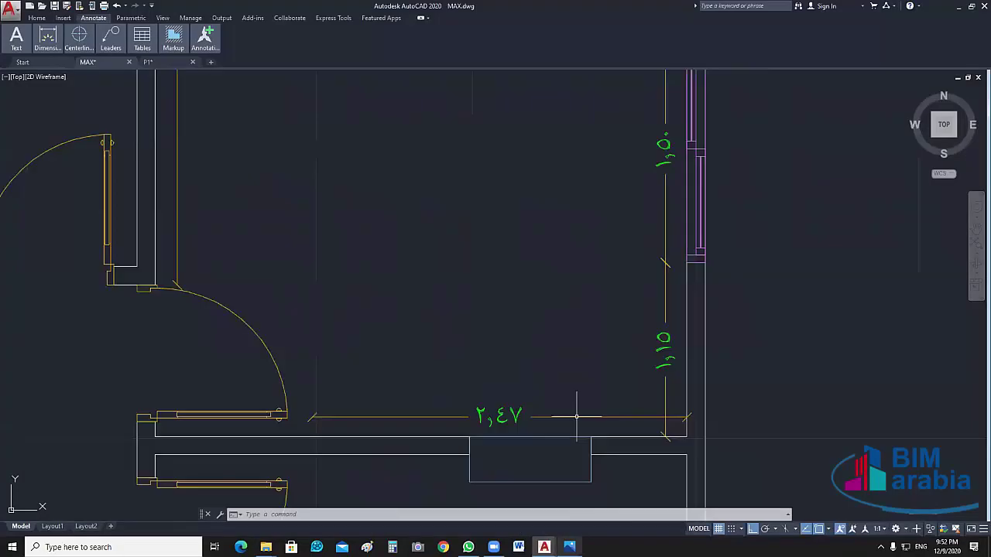
{"action": "scroll", "coordinate": [576, 416], "scroll_direction": "down", "scroll_amount": 2}
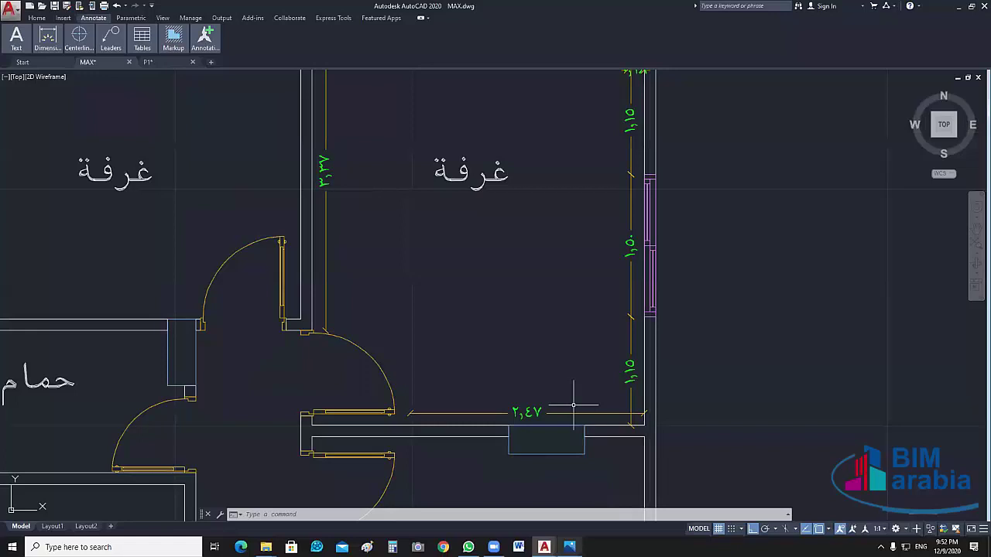
{"action": "middle_click_drag", "start_coordinate": [573, 404], "coordinate": [538, 434]}
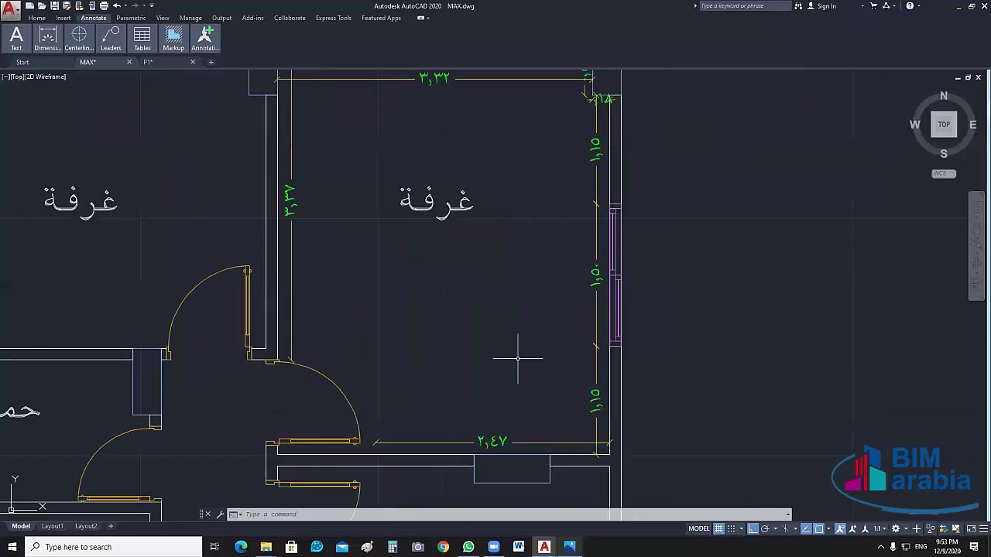
{"action": "middle_click_drag", "start_coordinate": [518, 359], "coordinate": [508, 383]}
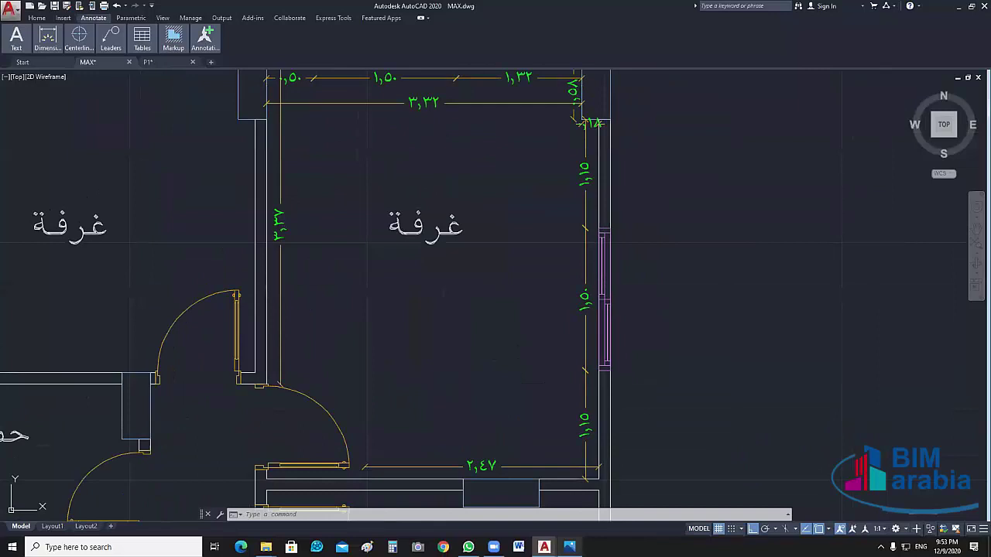
{"action": "scroll", "coordinate": [409, 328], "scroll_direction": "down", "scroll_amount": 2}
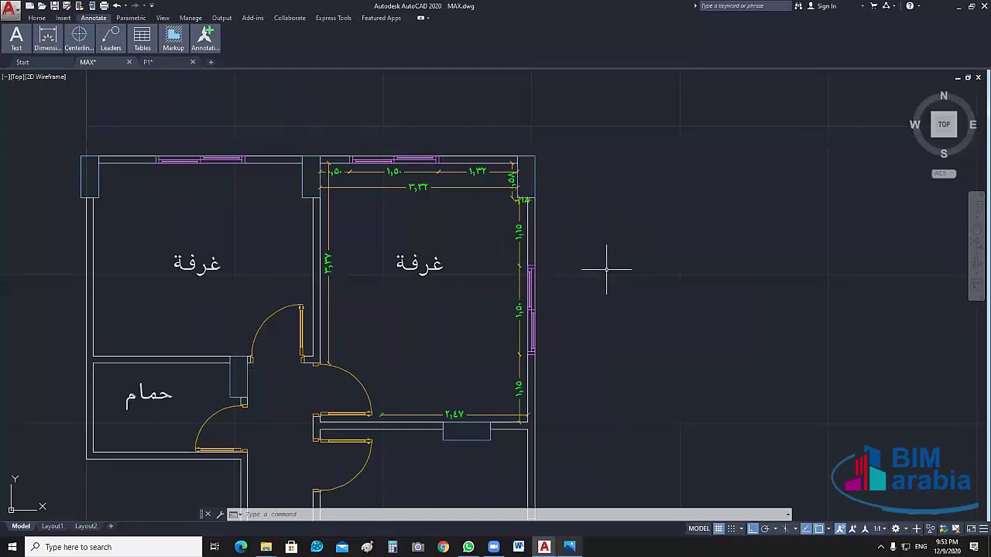
{"action": "middle_click_drag", "start_coordinate": [468, 223], "coordinate": [544, 234]}
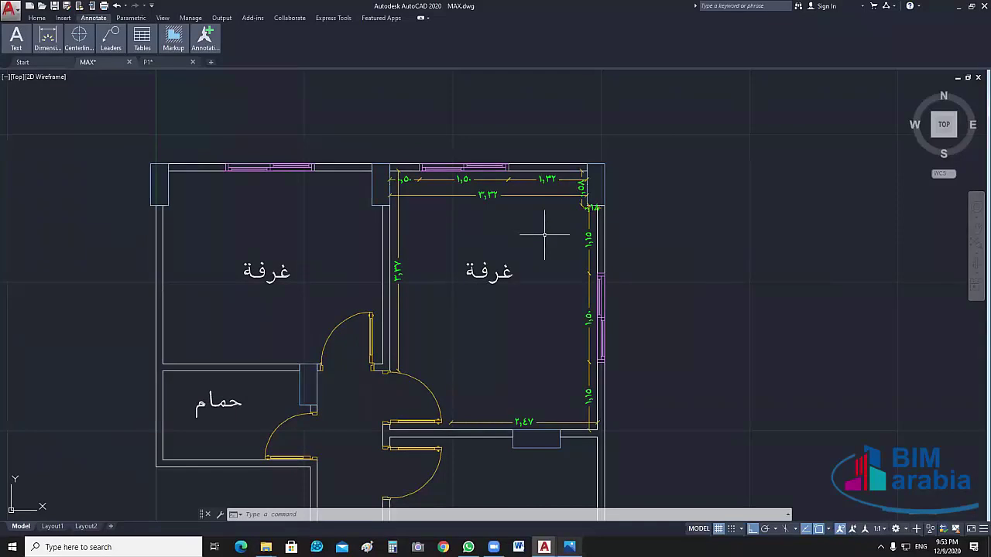
Draw a 1.8 by 2 bed rectangle and move it against the bedroom's upper wall
{"action": "type", "text": "rec"}
{"action": "key", "text": "Return"}
{"action": "left_click", "coordinate": [544, 233]}
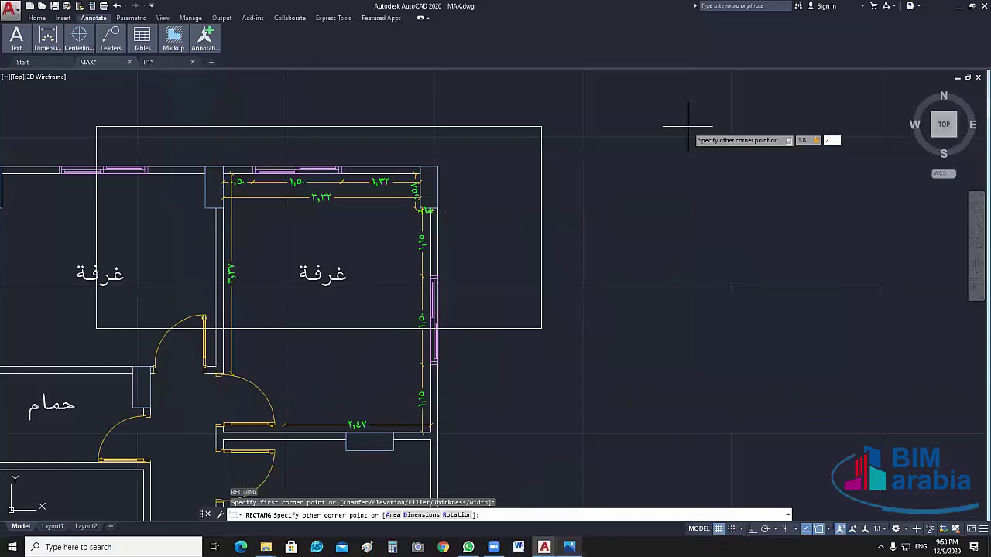
{"action": "key", "text": "Return"}
{"action": "left_click", "coordinate": [542, 198]}
{"action": "left_click", "coordinate": [652, 432]}
{"action": "middle_click_drag", "start_coordinate": [651, 431], "coordinate": [679, 440]}
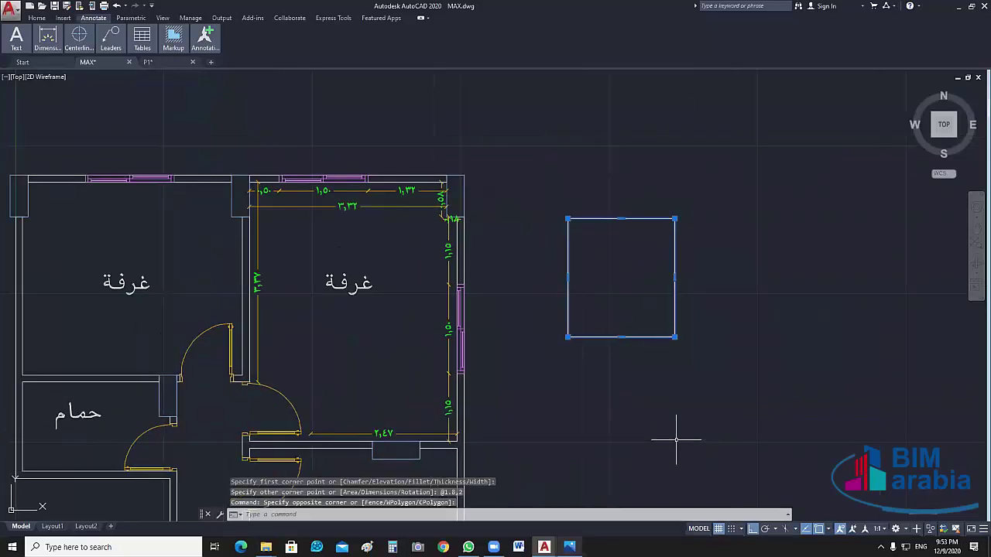
{"action": "type", "text": "m"}
{"action": "key", "text": "Return"}
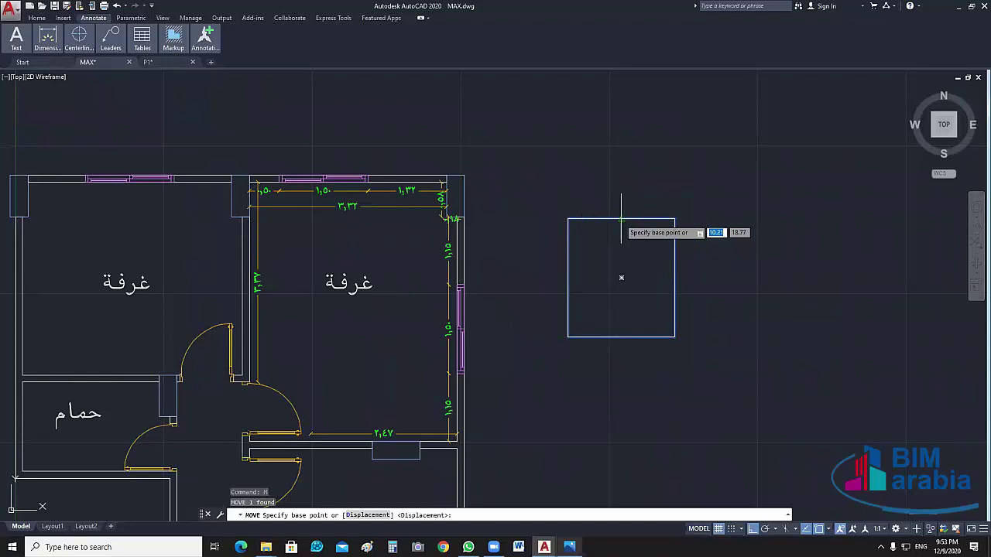
{"action": "left_click", "coordinate": [621, 219]}
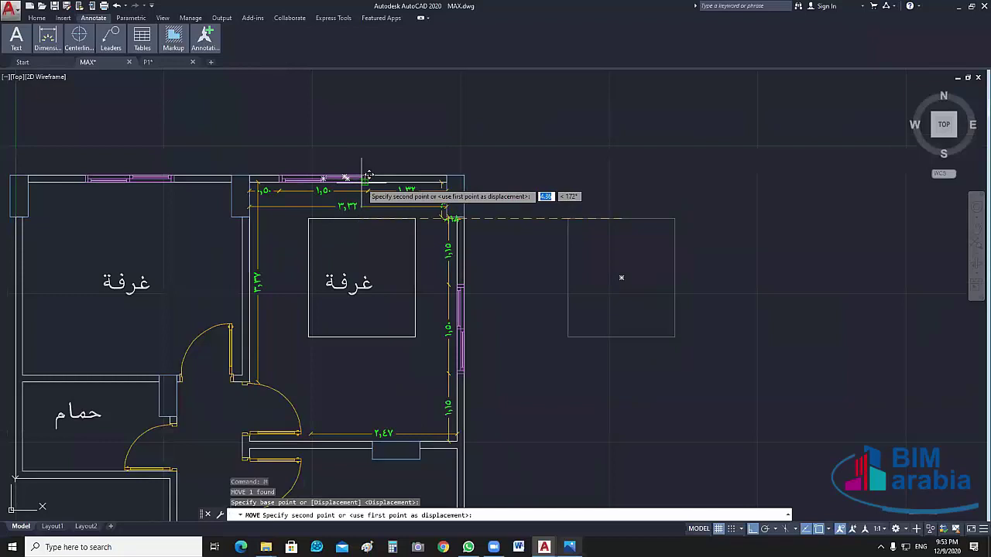
{"action": "left_click", "coordinate": [367, 178]}
Rotate the bed rectangle 90 degrees and move it further inside the bedroom
{"action": "scroll", "coordinate": [428, 342], "scroll_direction": "up", "scroll_amount": 2}
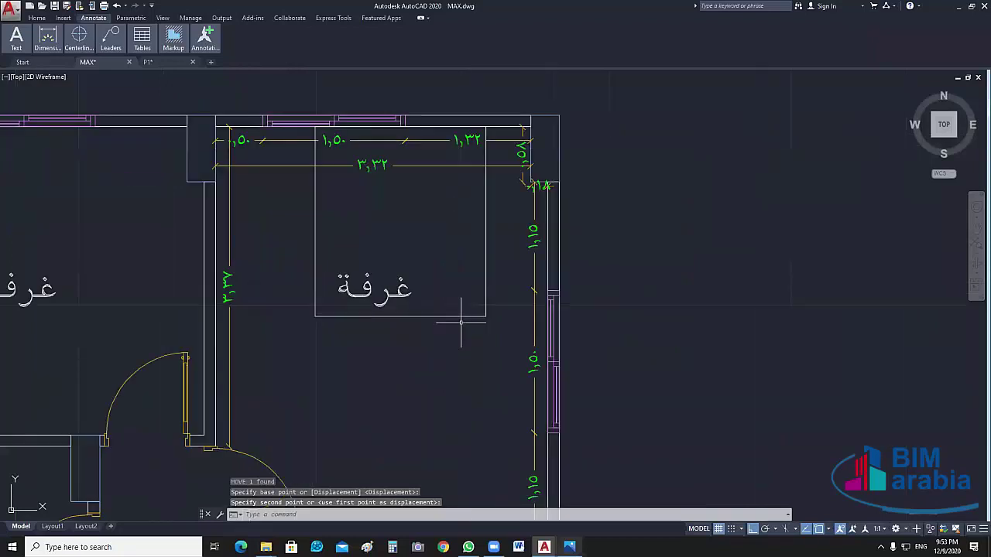
{"action": "scroll", "coordinate": [460, 322], "scroll_direction": "down", "scroll_amount": 2}
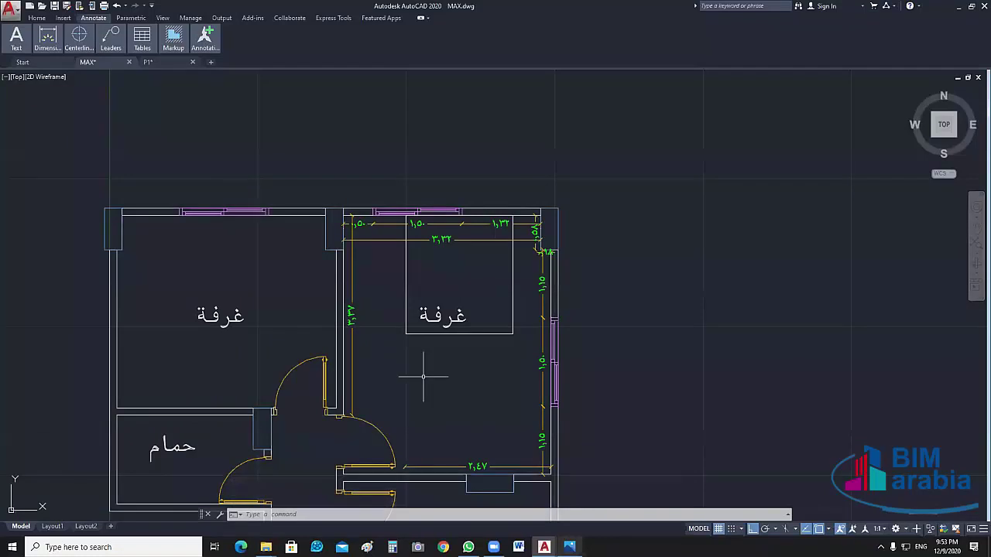
{"action": "mouse_move", "coordinate": [458, 387]}
{"action": "middle_mouse_down"}
{"action": "mouse_move", "coordinate": [465, 394]}
{"action": "mouse_move", "coordinate": [432, 368]}
{"action": "middle_mouse_up"}
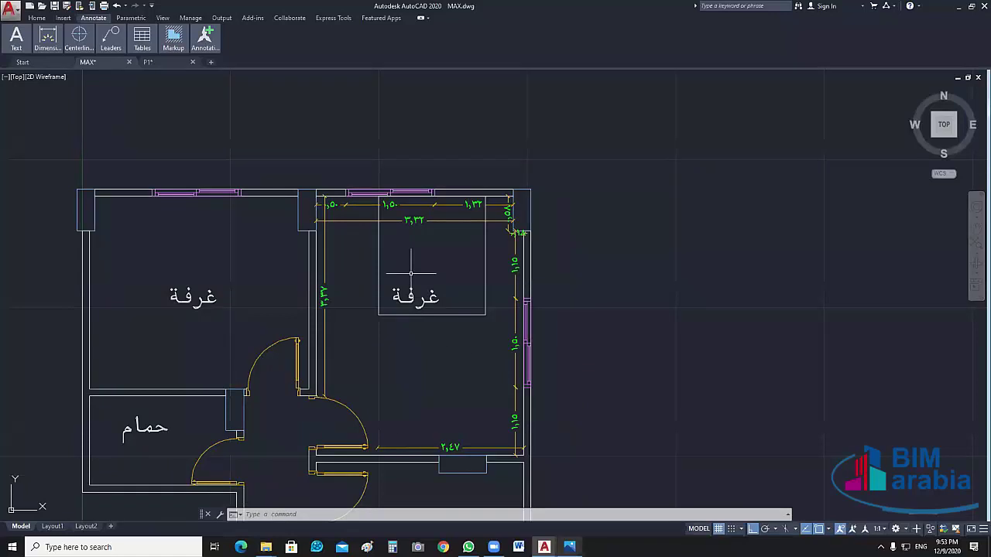
{"action": "type", "text": "ro"}
{"action": "key", "text": "Return"}
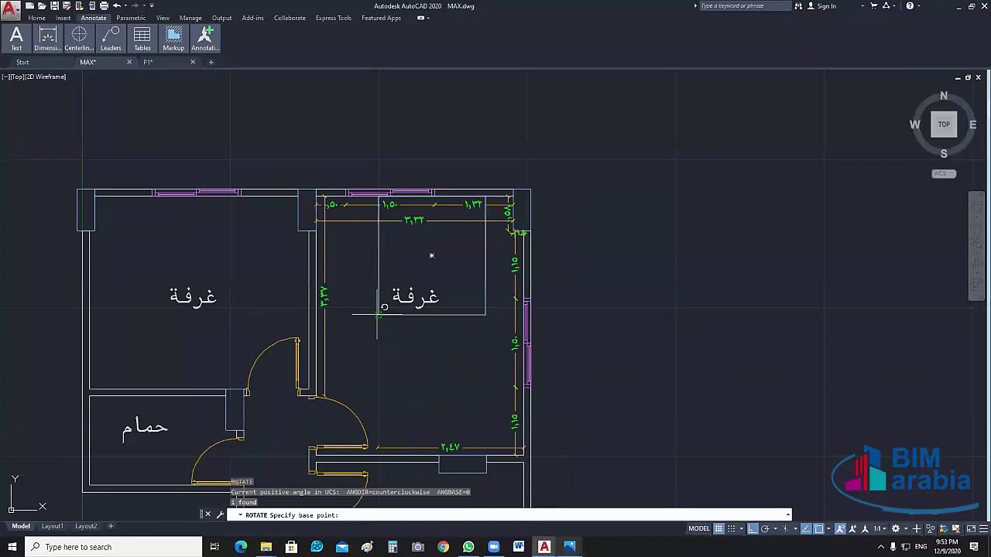
{"action": "left_click", "coordinate": [377, 314]}
{"action": "left_click", "coordinate": [498, 101]}
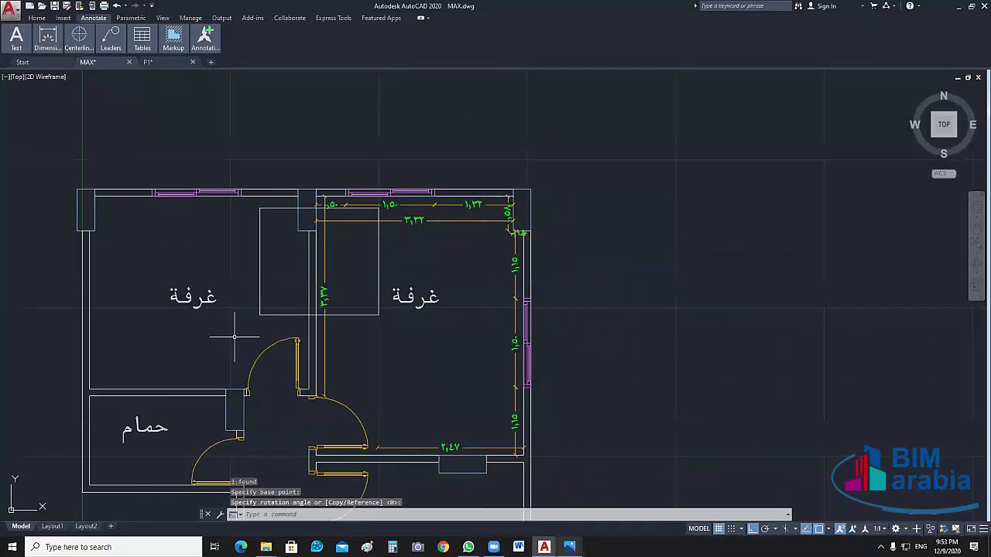
{"action": "left_click", "coordinate": [259, 233]}
{"action": "type", "text": "m"}
{"action": "key", "text": "Return"}
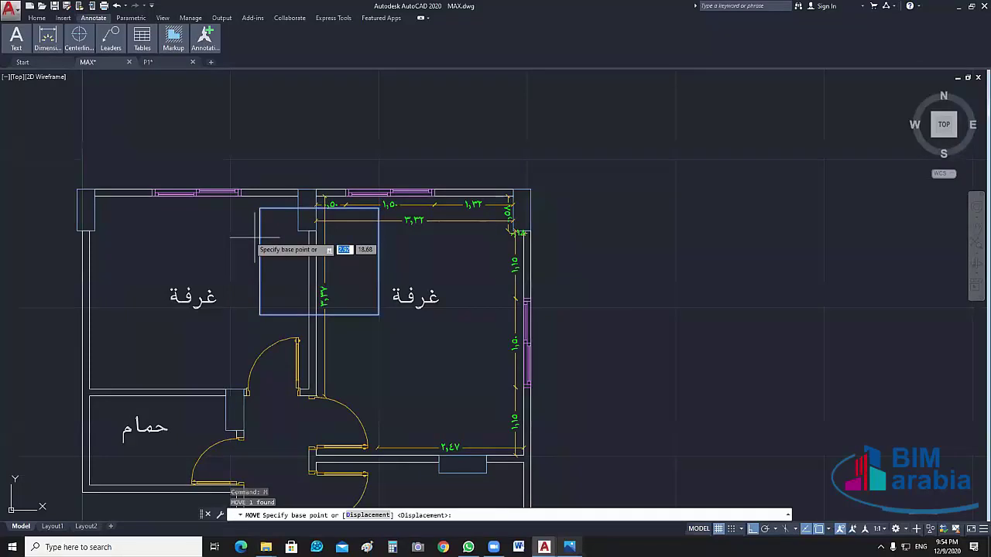
{"action": "left_click", "coordinate": [259, 261]}
{"action": "left_click", "coordinate": [317, 308]}
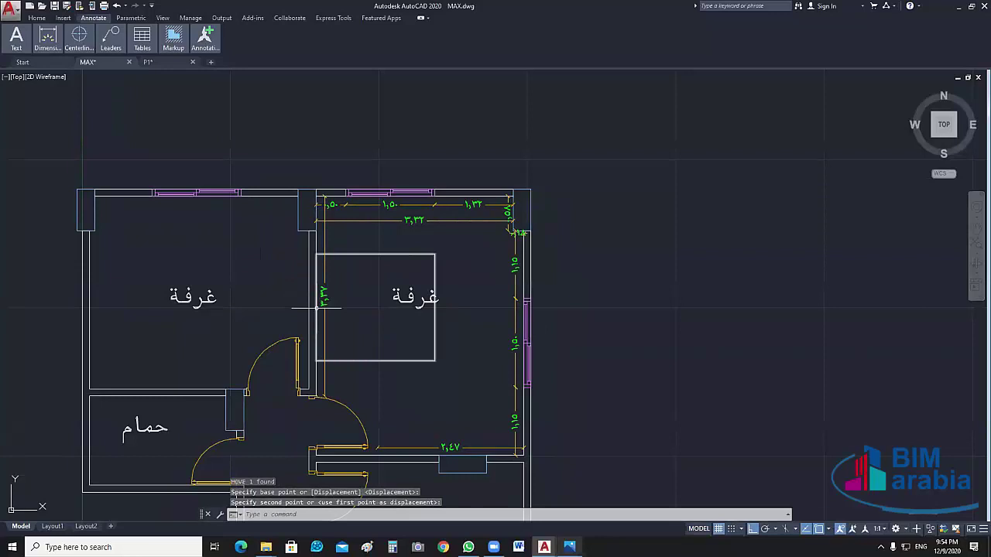
Cancel the pending command and undo the bed rectangle's rotation and move
{"action": "middle_click_drag", "start_coordinate": [485, 339], "coordinate": [492, 334]}
{"action": "left_click", "coordinate": [443, 357]}
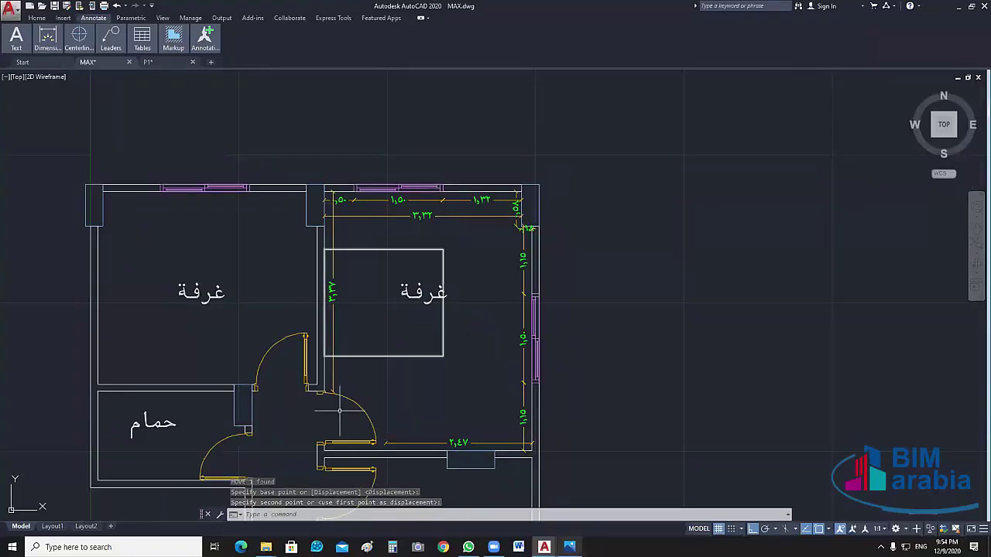
{"action": "key", "text": "Escape"}
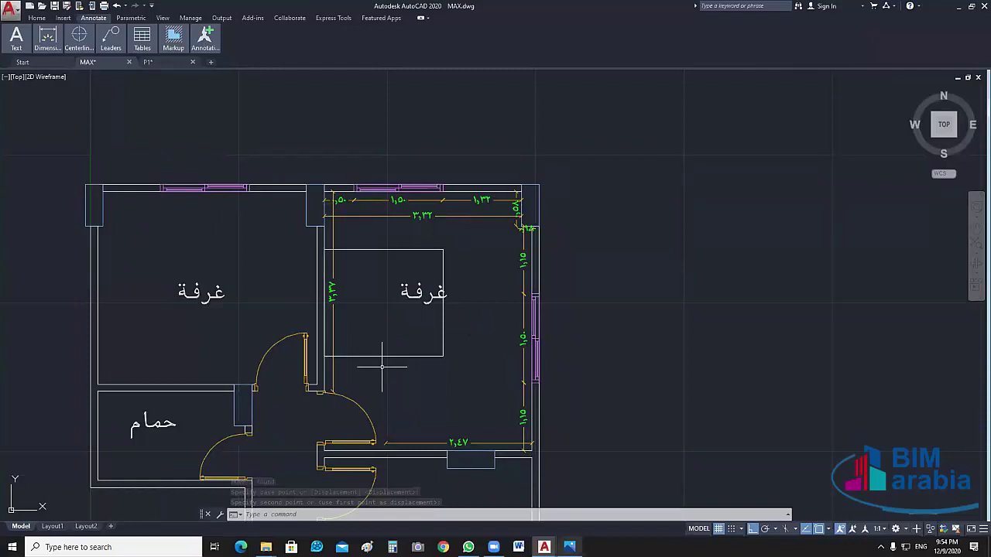
{"action": "key", "text": "ctrl+z"}
{"action": "key", "text": "ctrl+z"}
{"action": "key", "text": "ctrl+z"}
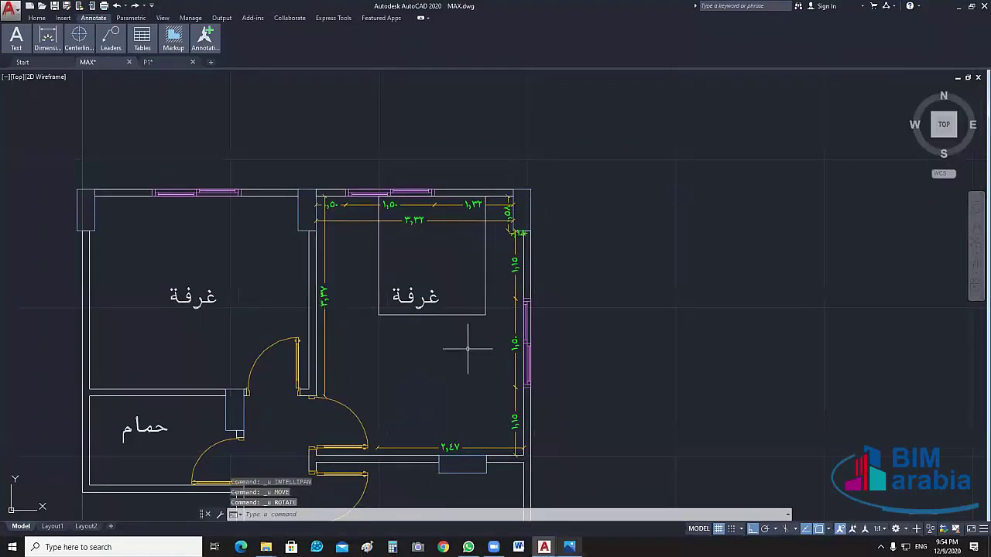
{"action": "middle_click_drag", "start_coordinate": [472, 375], "coordinate": [473, 345]}
Draw a 2.4 by 0.6 wardrobe rectangle with RECTANG
{"action": "scroll", "coordinate": [649, 415], "scroll_direction": "up", "scroll_amount": 2}
{"action": "type", "text": "rec"}
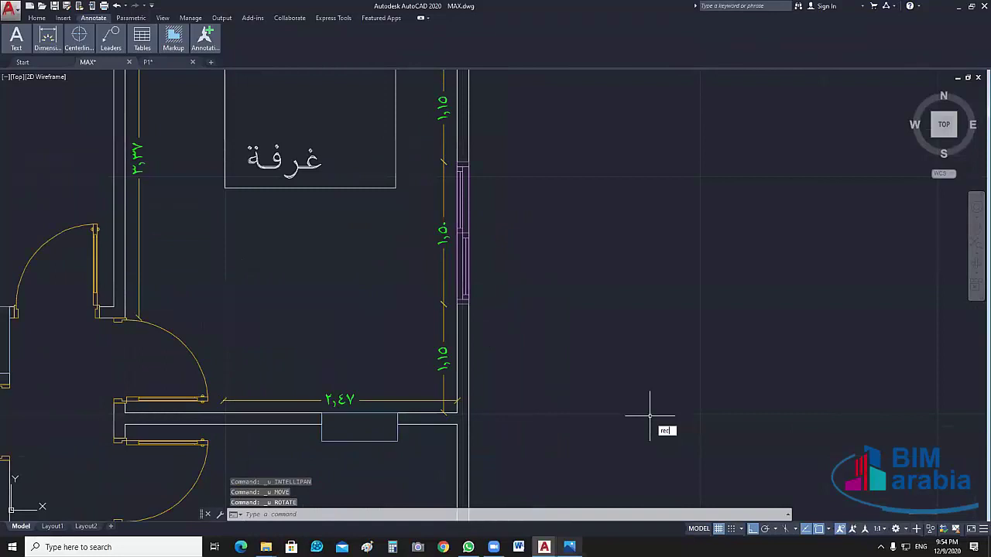
{"action": "key", "text": "Return"}
{"action": "left_click", "coordinate": [594, 411]}
{"action": "type", "text": "2.4"}
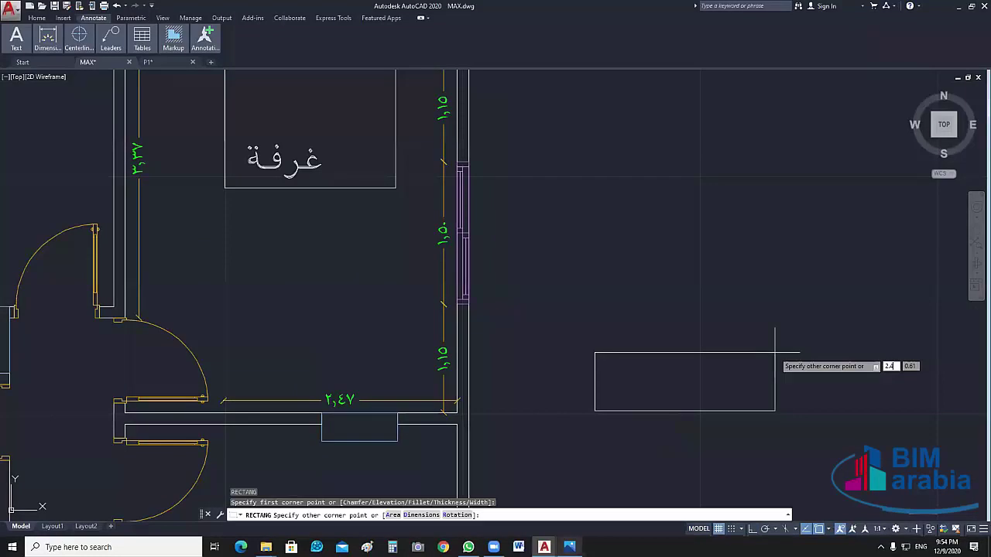
{"action": "type", "text": ",.6"}
{"action": "key", "text": "Return"}
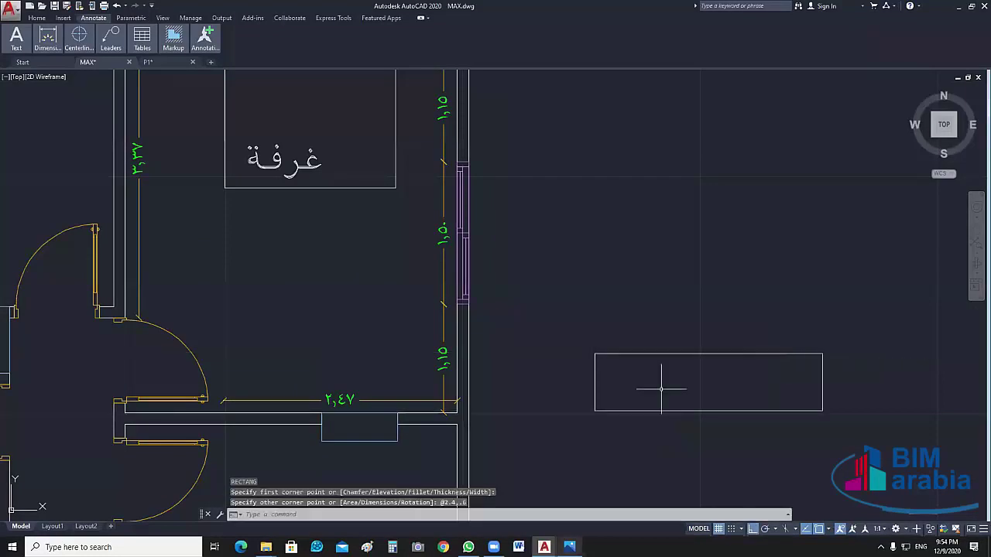
Move the wardrobe rectangle onto the bedroom's lower wall above the 2,47 dimension, then zoom out
{"action": "left_click_drag", "start_coordinate": [661, 389], "coordinate": [632, 378]}
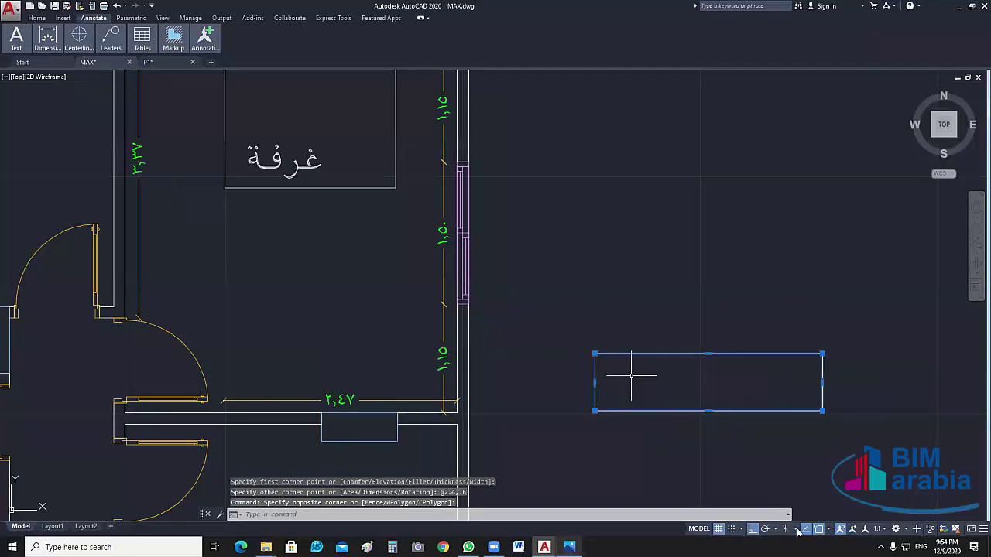
{"action": "type", "text": "m"}
{"action": "key", "text": "Return"}
{"action": "left_click", "coordinate": [823, 410]}
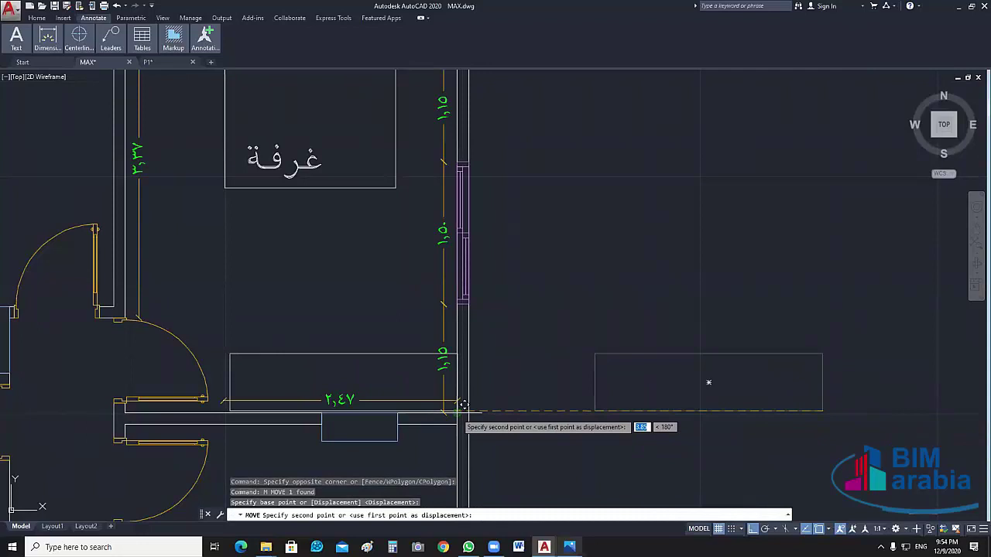
{"action": "left_click", "coordinate": [463, 404]}
{"action": "middle_click_drag", "start_coordinate": [364, 384], "coordinate": [410, 403]}
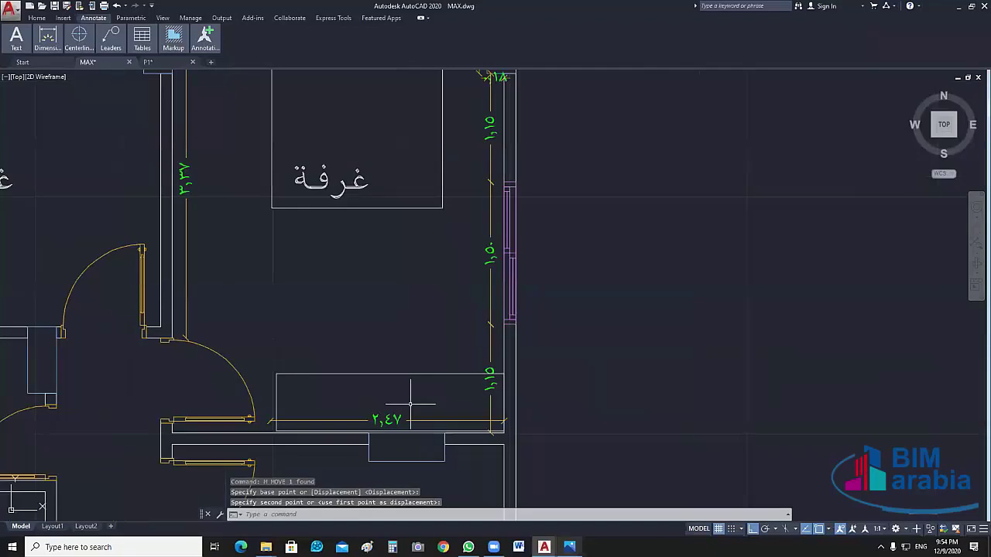
{"action": "scroll", "coordinate": [410, 403], "scroll_direction": "down", "scroll_amount": 2}
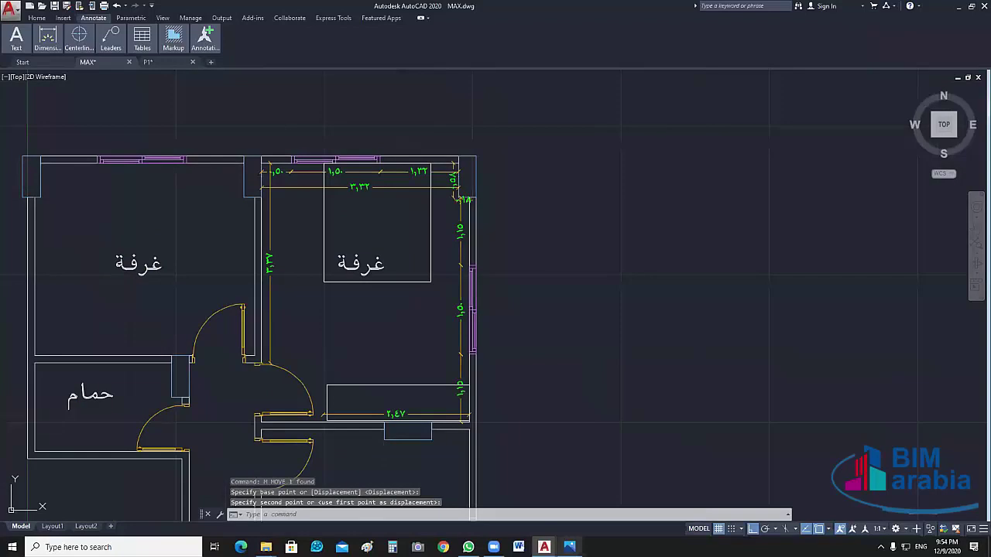
{"action": "middle_click_drag", "start_coordinate": [267, 286], "coordinate": [295, 300]}
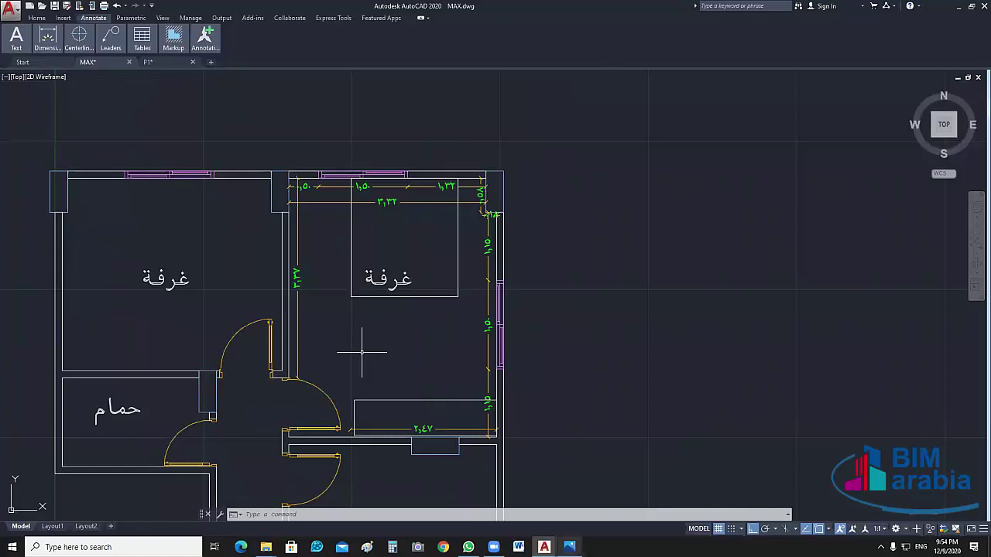
{"action": "scroll", "coordinate": [530, 233], "scroll_direction": "down", "scroll_amount": 2}
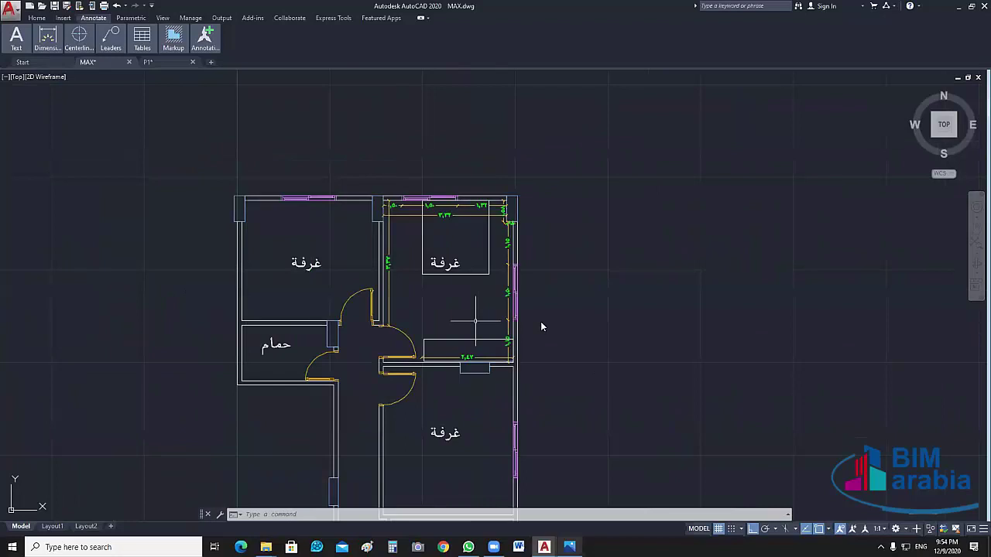
Check the bedroom reference plan with its 150x200 bed, then close the Photos viewer
{"action": "key", "text": "alt+Tab"}
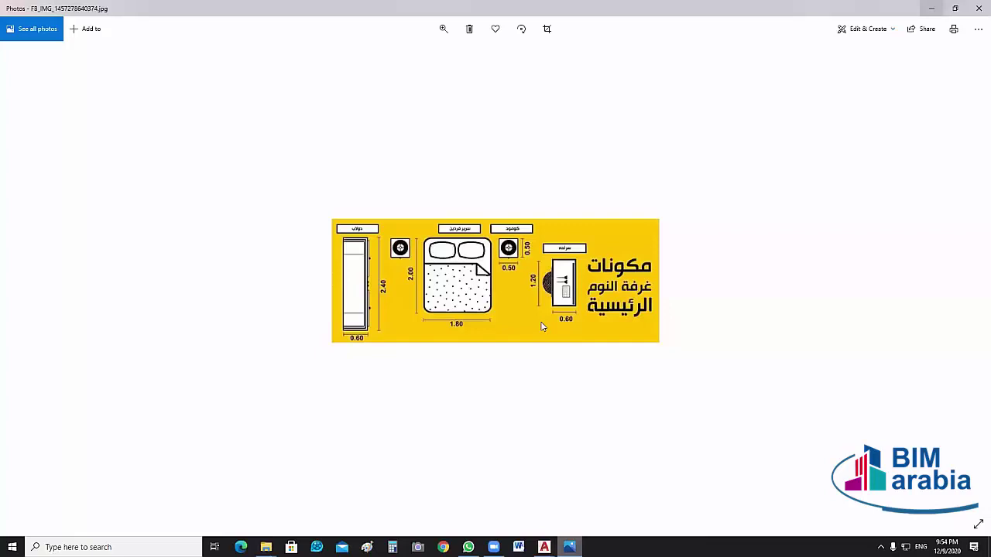
{"action": "key", "text": "alt+Tab"}
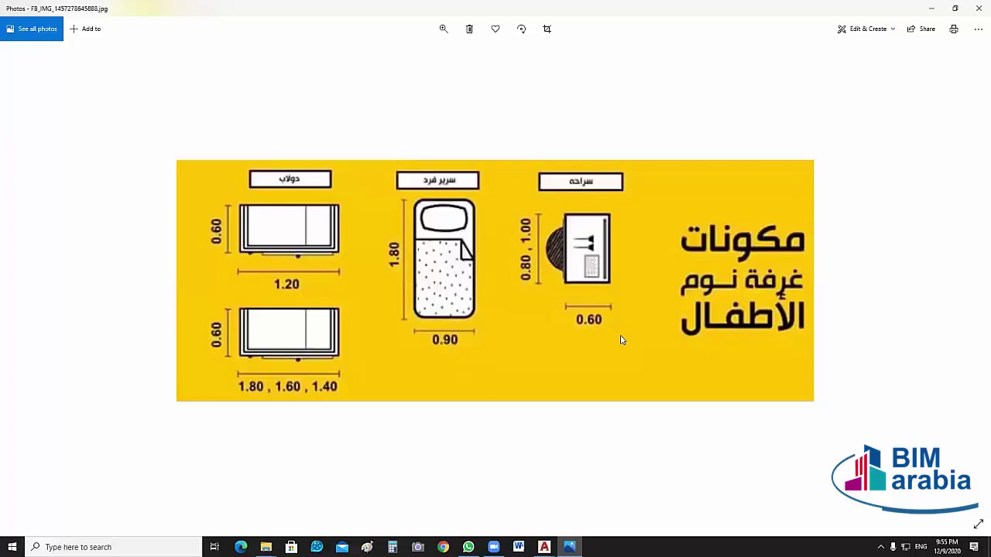
{"action": "key", "text": "alt+F4"}
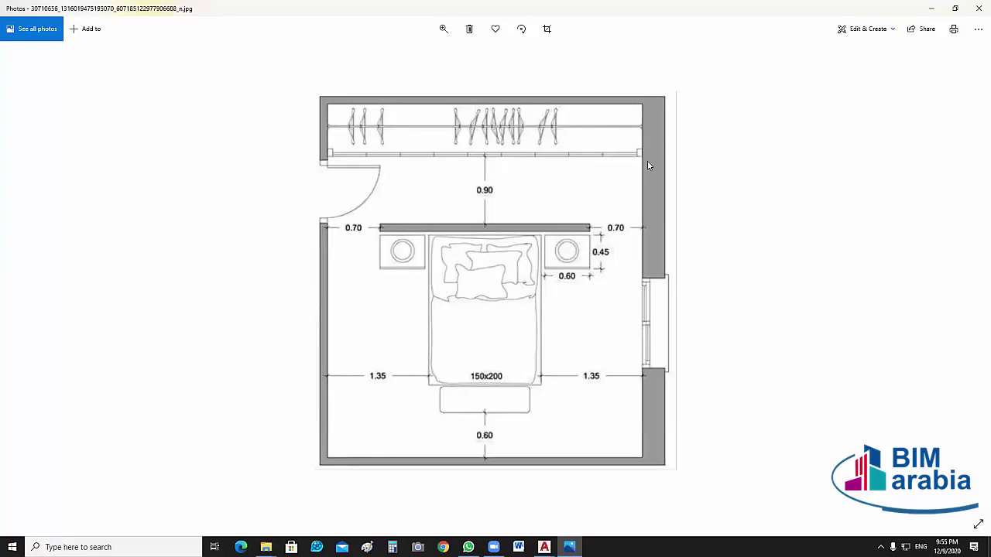
Open the bedroom layout with a dressing closet and 14,88 m² area, then close it
{"action": "left_click", "coordinate": [480, 381]}
{"action": "left_click", "coordinate": [977, 9]}
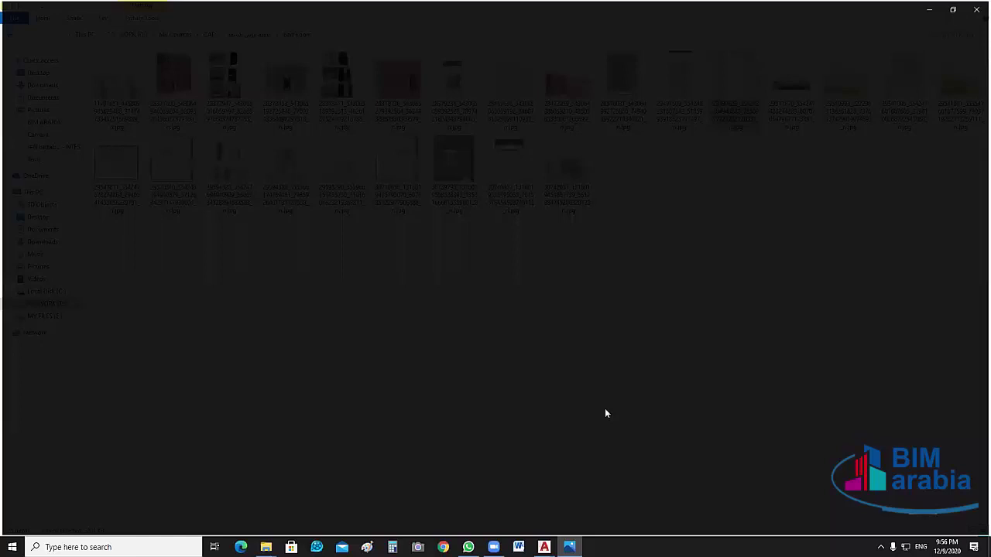
{"action": "double_click", "coordinate": [281, 178]}
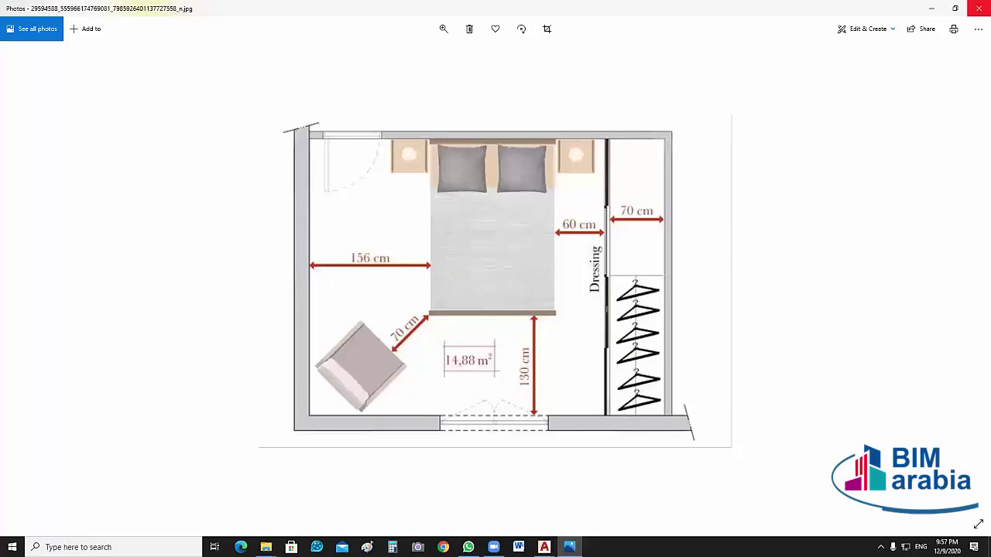
{"action": "left_click", "coordinate": [978, 7]}
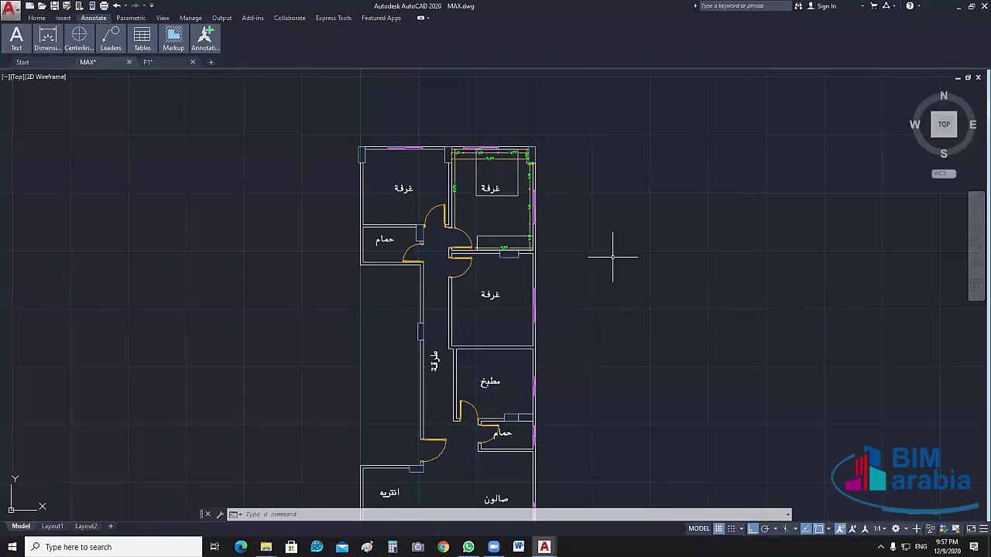
Show the Home ribbon tab in AutoCAD and cancel any active command
{"action": "left_click", "coordinate": [130, 62]}
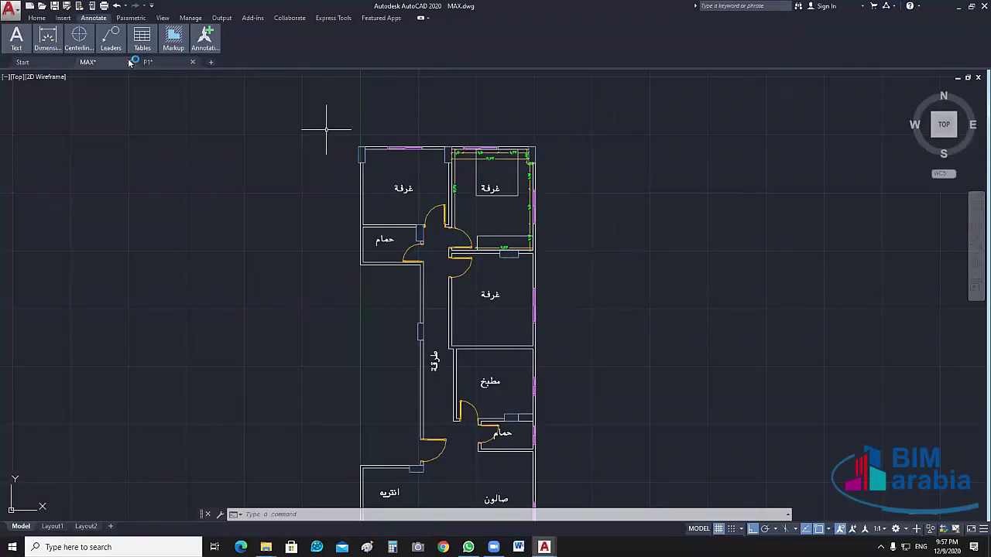
{"action": "left_click", "coordinate": [37, 18]}
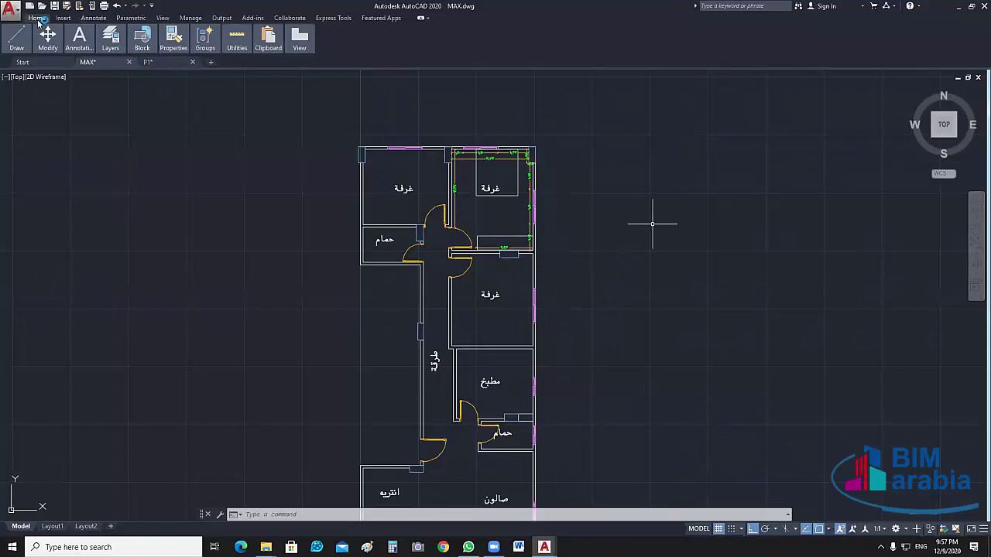
{"action": "key", "text": "Escape"}
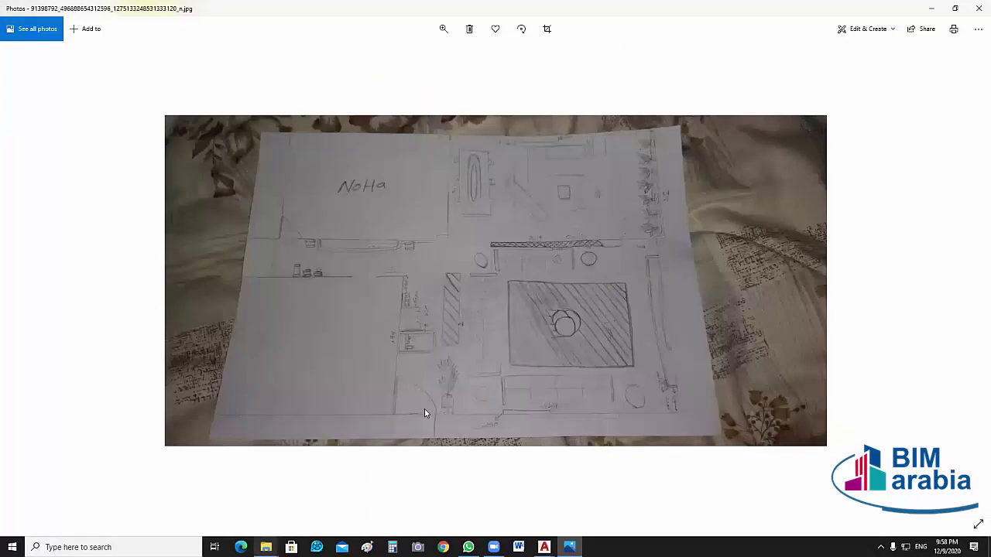
View the coloured floor plan sketch, then open the next pencil sketch photo from the folder
{"action": "scroll", "coordinate": [425, 414], "scroll_direction": "up", "scroll_amount": 1}
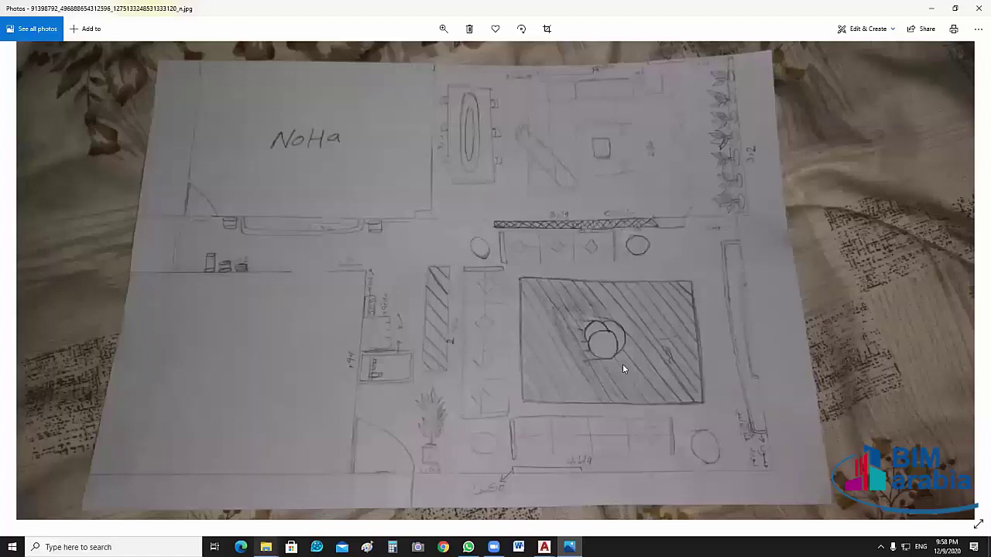
{"action": "key", "text": "alt+Tab"}
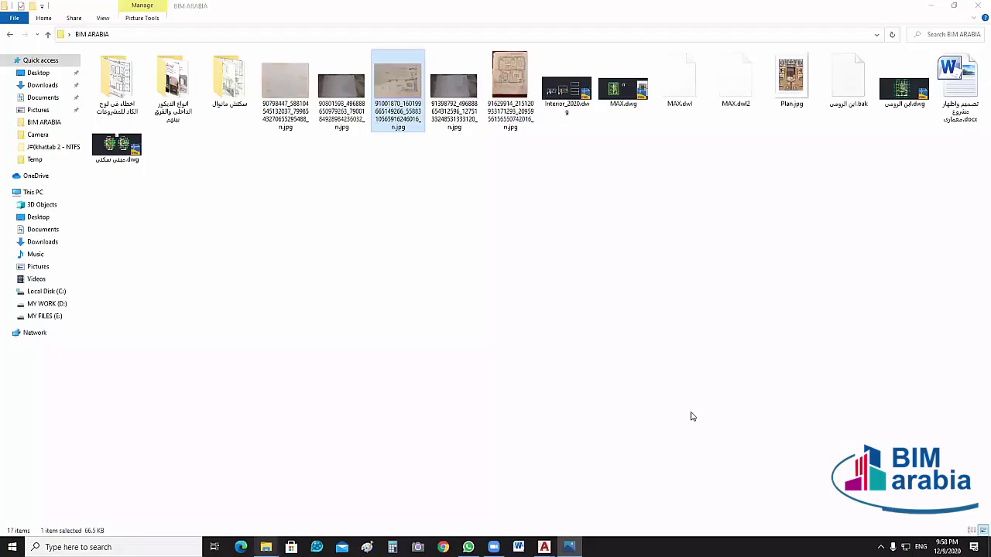
{"action": "key", "text": "alt+Tab"}
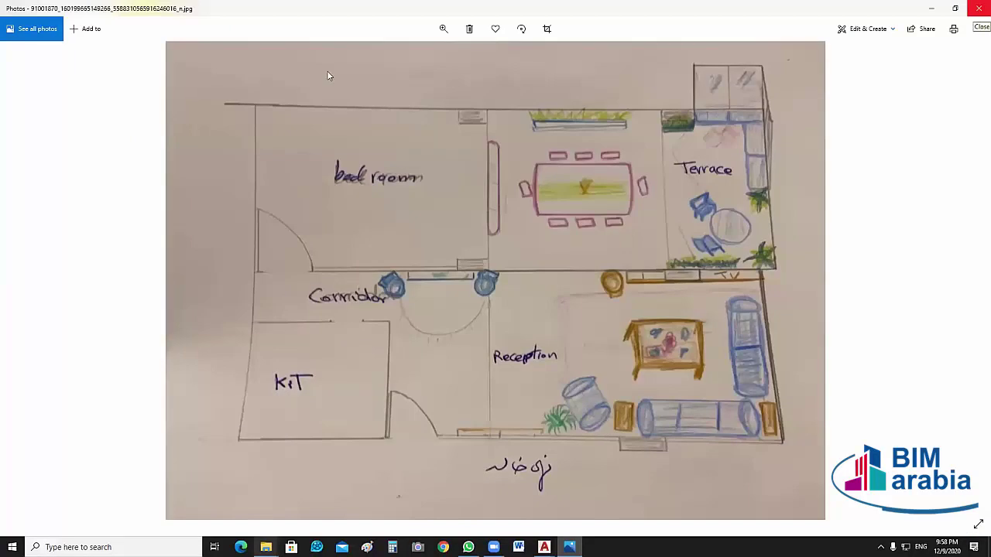
{"action": "key", "text": "alt+F4"}
{"action": "key", "text": "Left"}
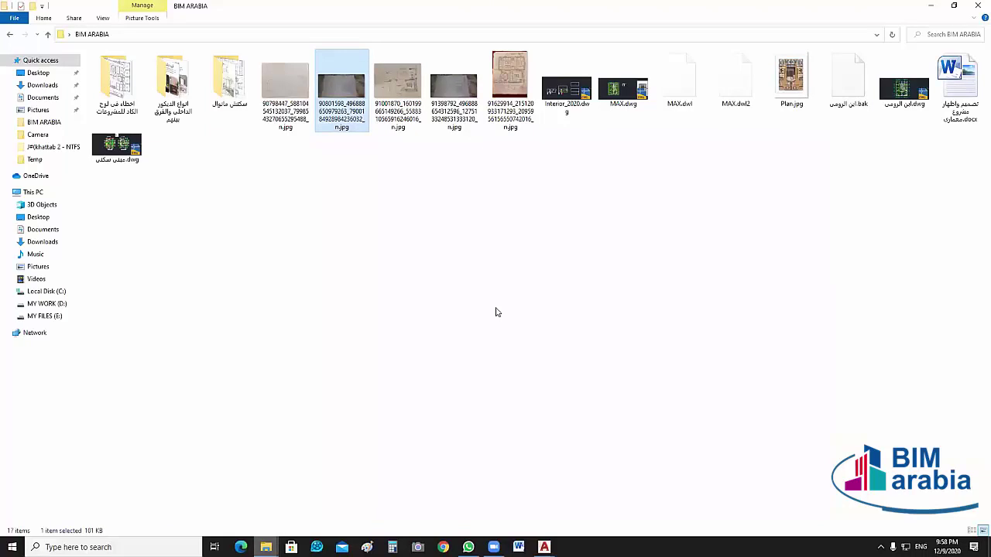
{"action": "key", "text": "Return"}
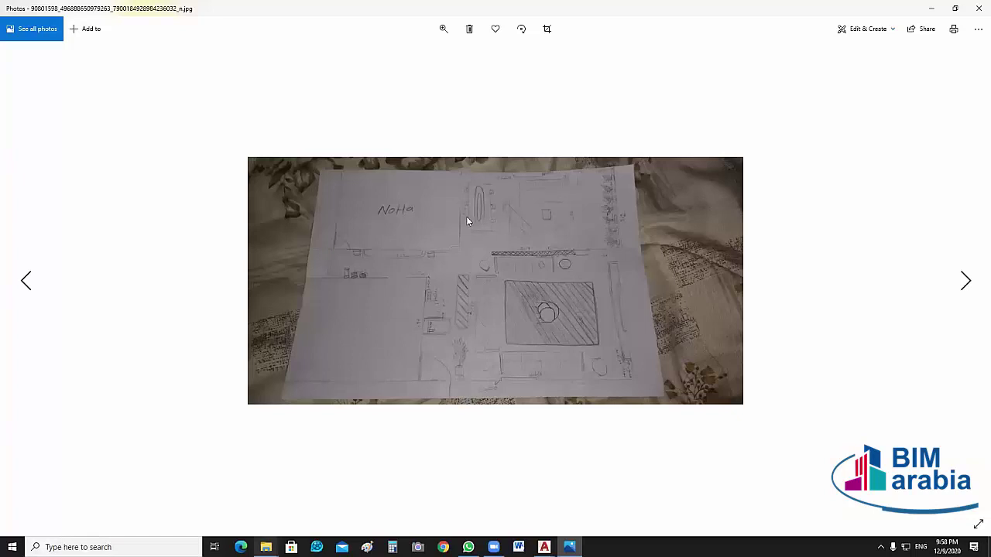
Look at the first sketch image, close Photos, and return to the MAX.dwg floor plan
{"action": "scroll", "coordinate": [466, 216], "scroll_direction": "up", "scroll_amount": 2}
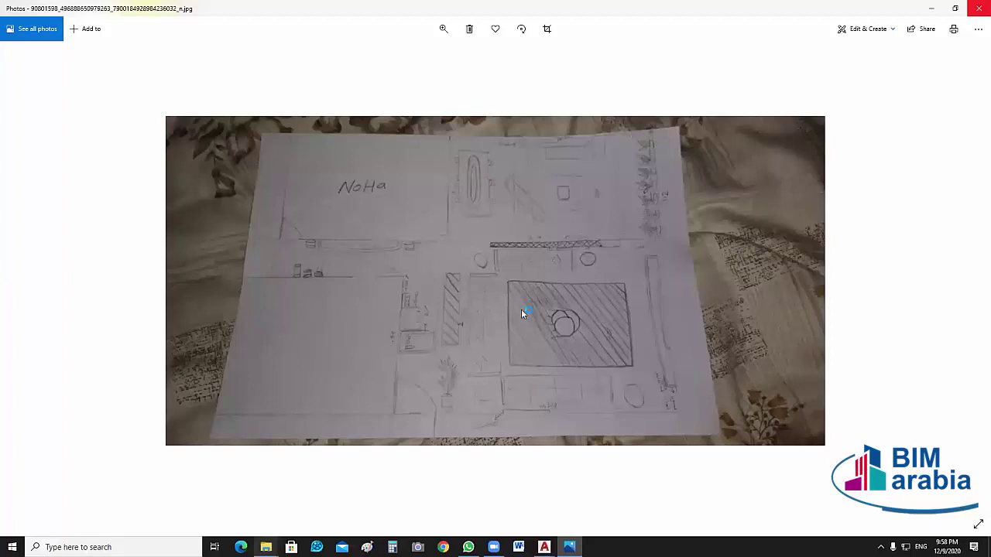
{"action": "key", "text": "alt+F4"}
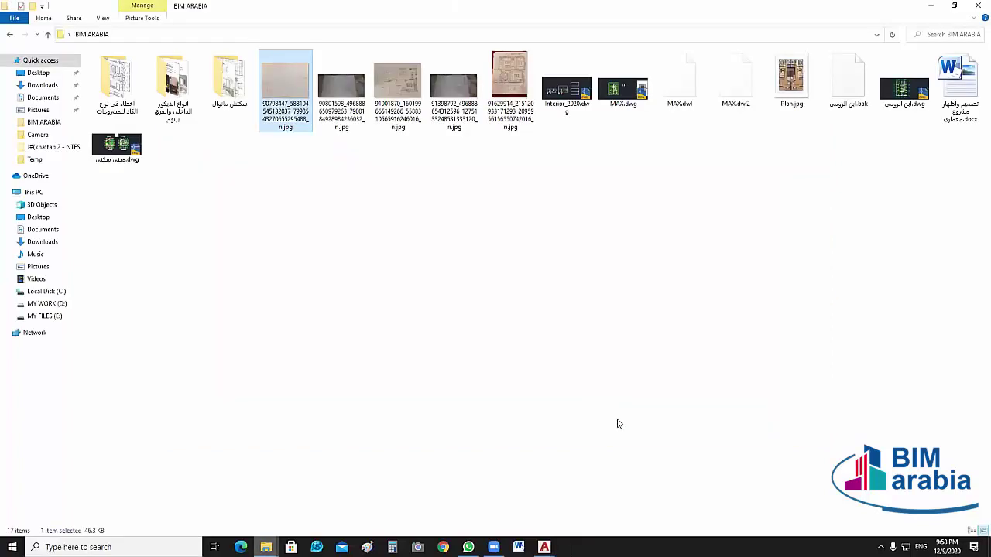
{"action": "key", "text": "Return"}
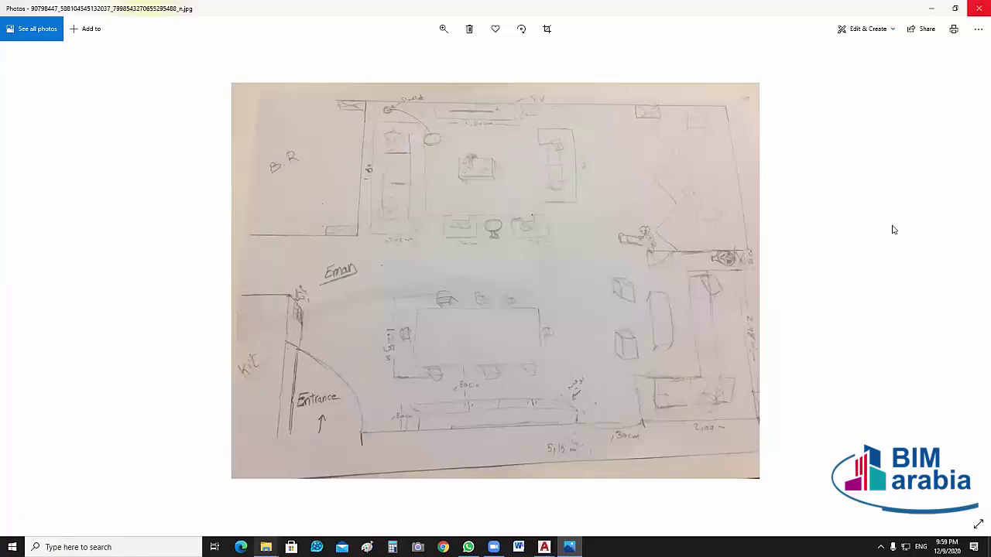
{"action": "left_click", "coordinate": [978, 10]}
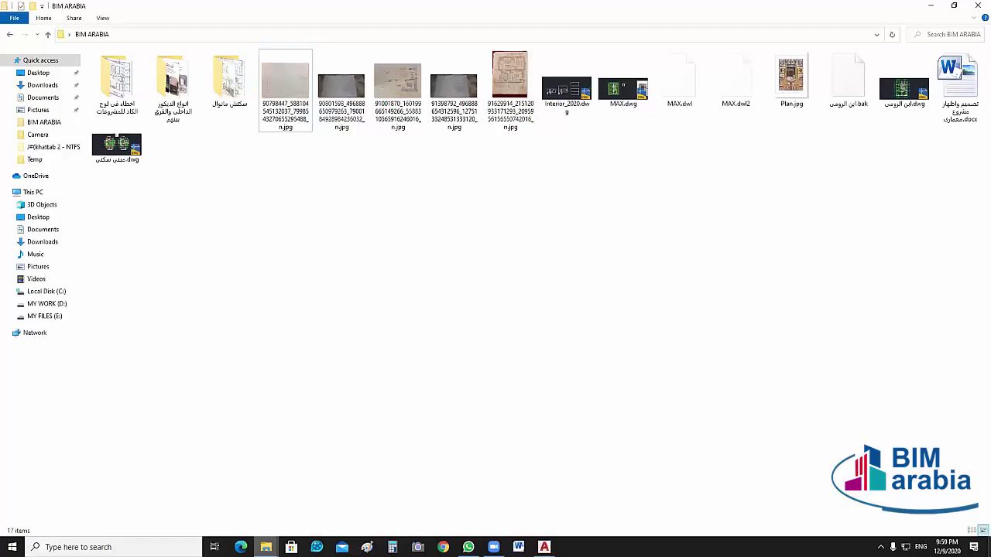
{"action": "key", "text": "alt+Tab"}
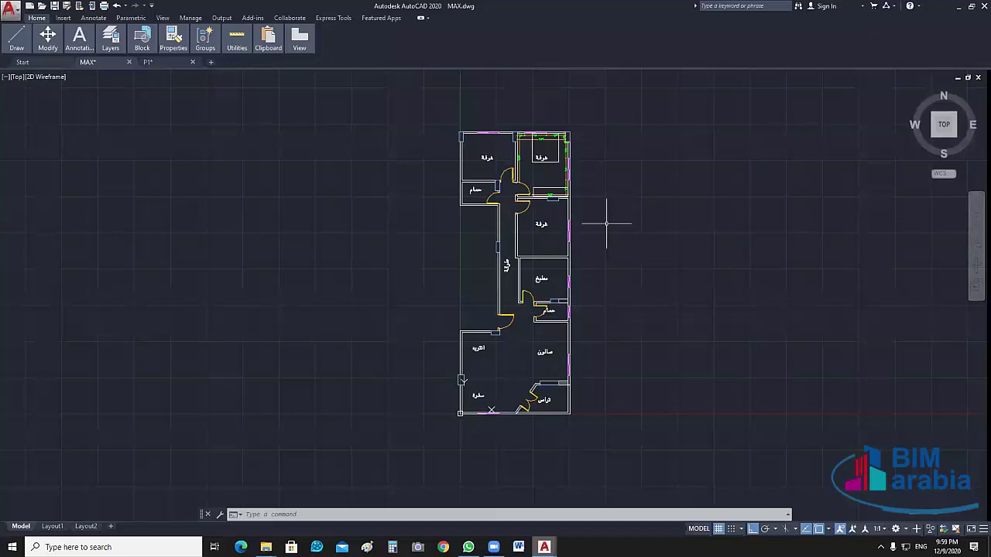
{"action": "scroll", "coordinate": [606, 223], "scroll_direction": "up", "scroll_amount": 2}
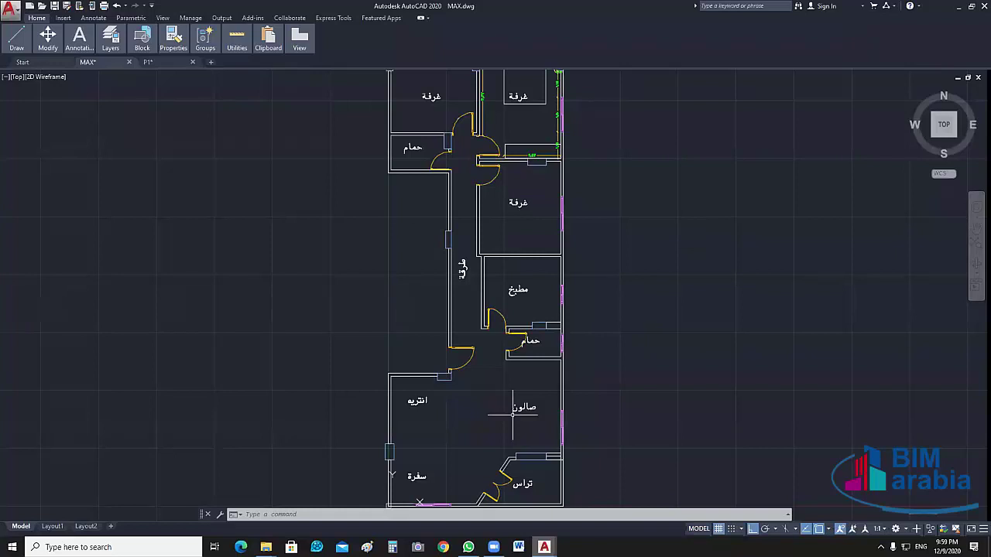
{"action": "scroll", "coordinate": [513, 415], "scroll_direction": "up", "scroll_amount": 3}
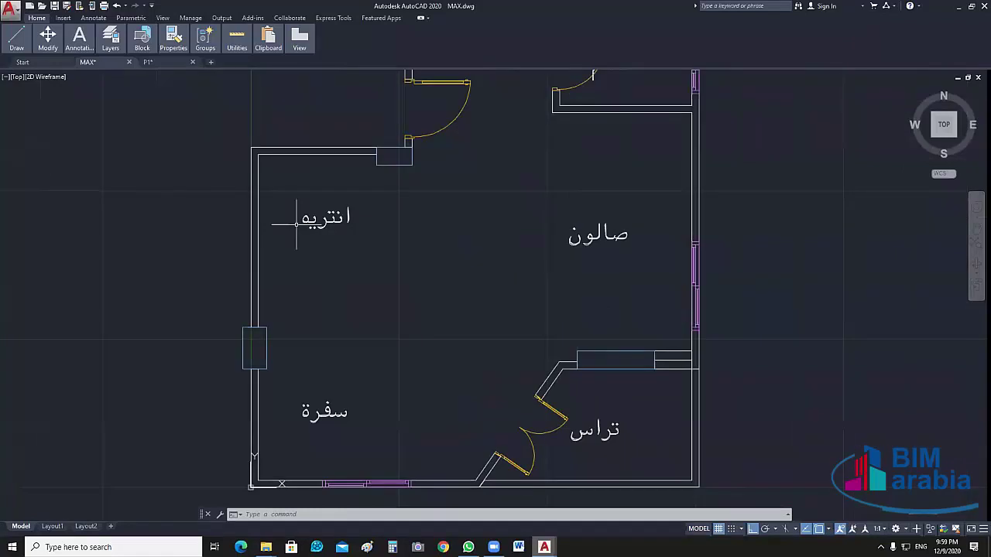
{"action": "middle_click_drag", "start_coordinate": [295, 225], "coordinate": [291, 225]}
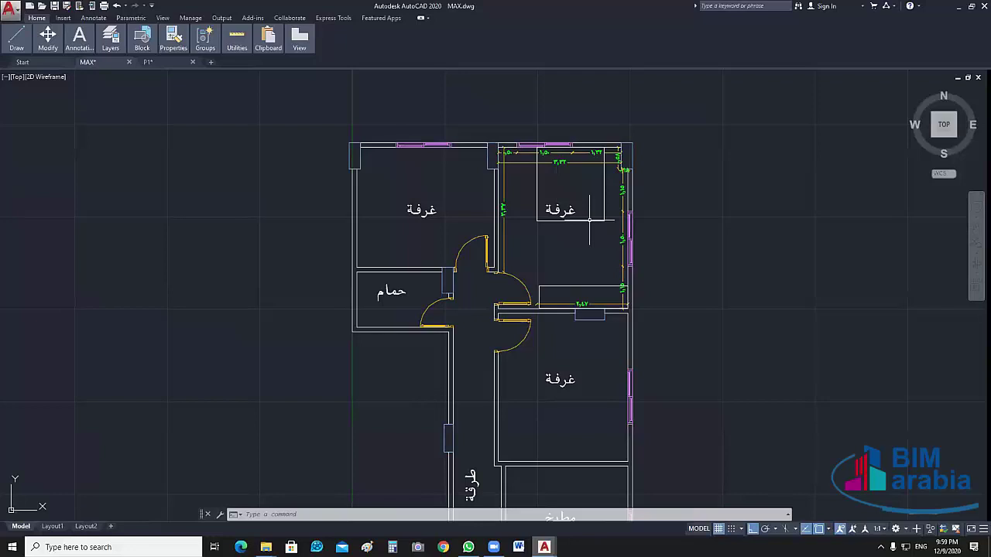
{"action": "middle_click_drag", "start_coordinate": [589, 220], "coordinate": [581, 219]}
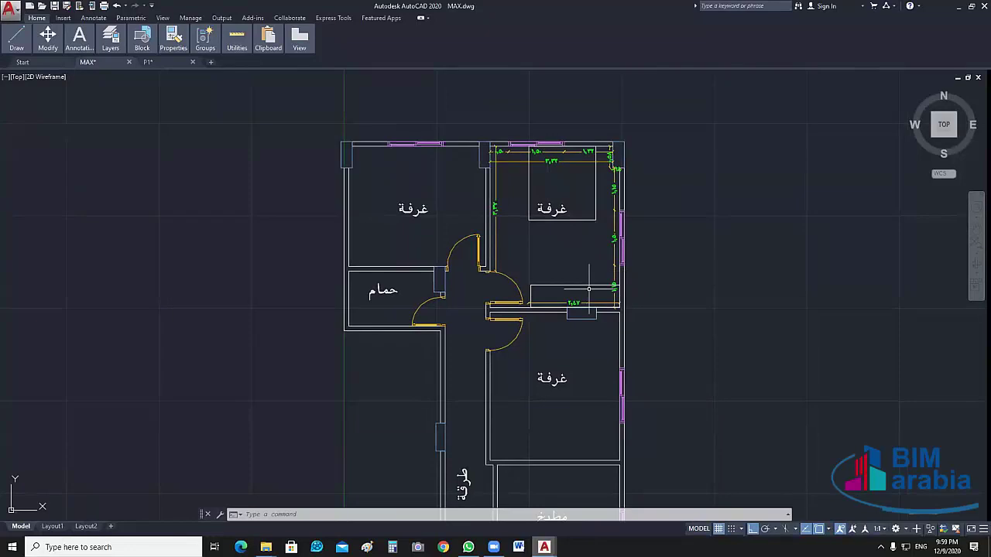
{"action": "scroll", "coordinate": [644, 290], "scroll_direction": "down", "scroll_amount": 3}
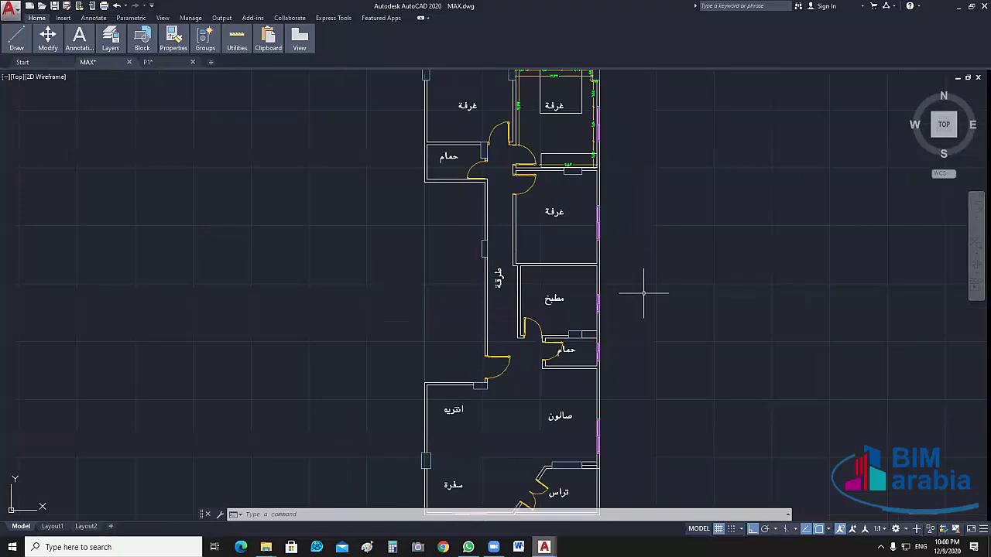